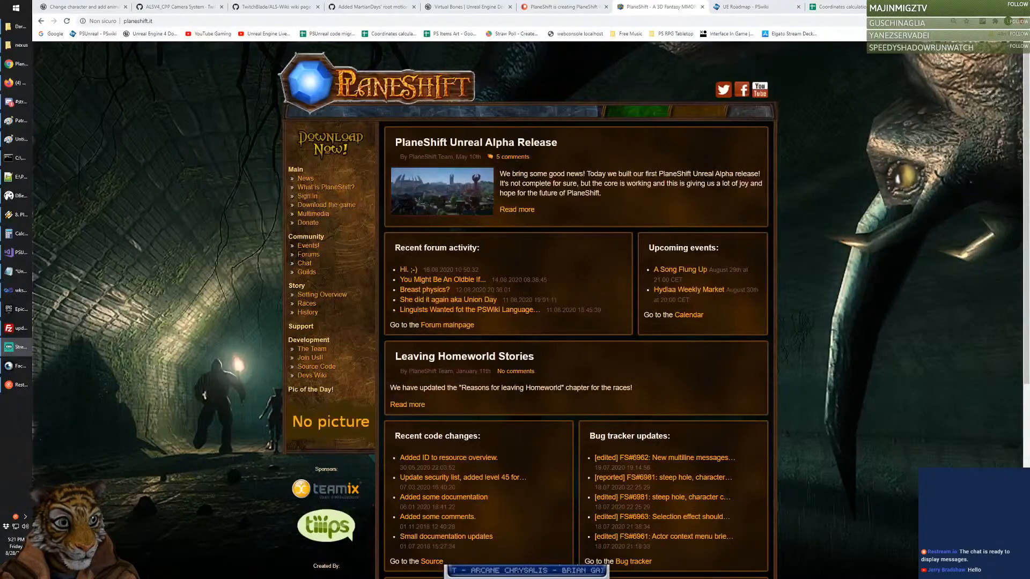
click(9, 363)
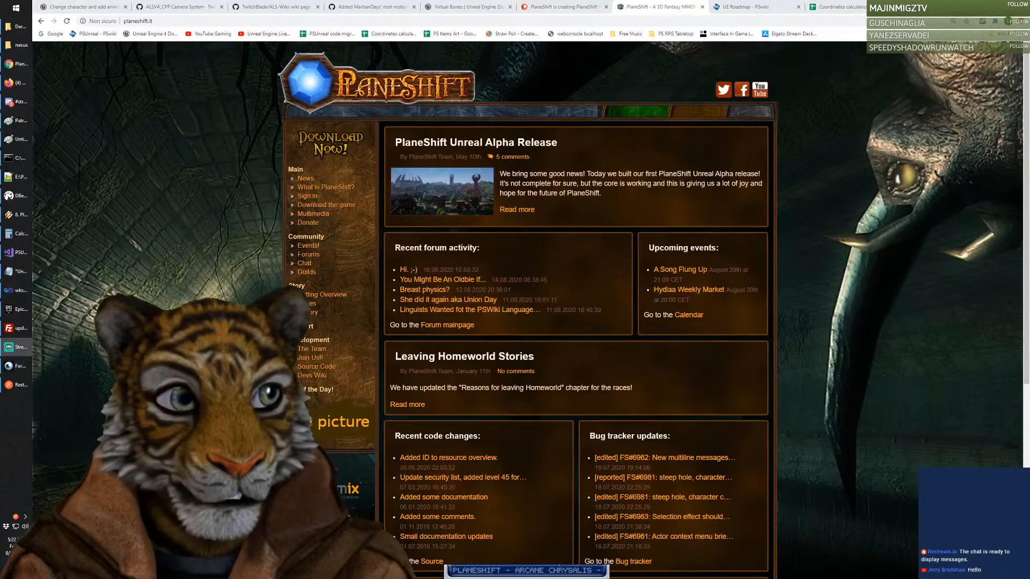
click(15, 366)
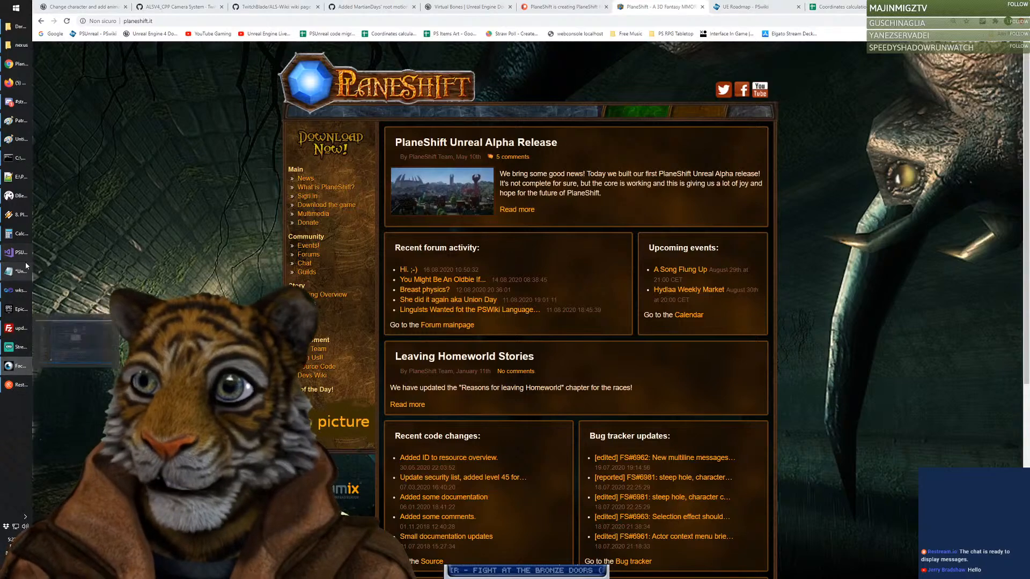
click(150, 183)
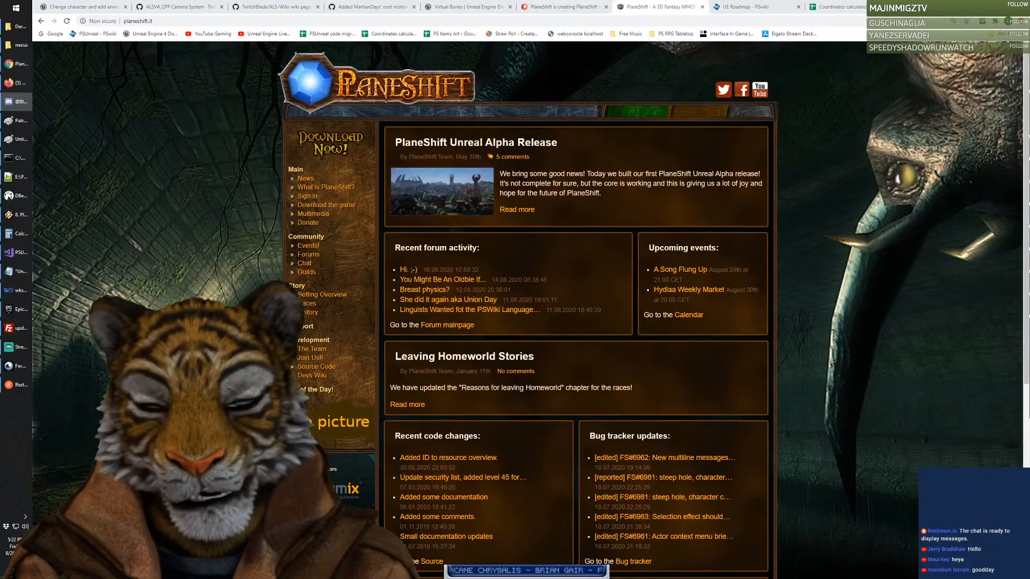
click(244, 200)
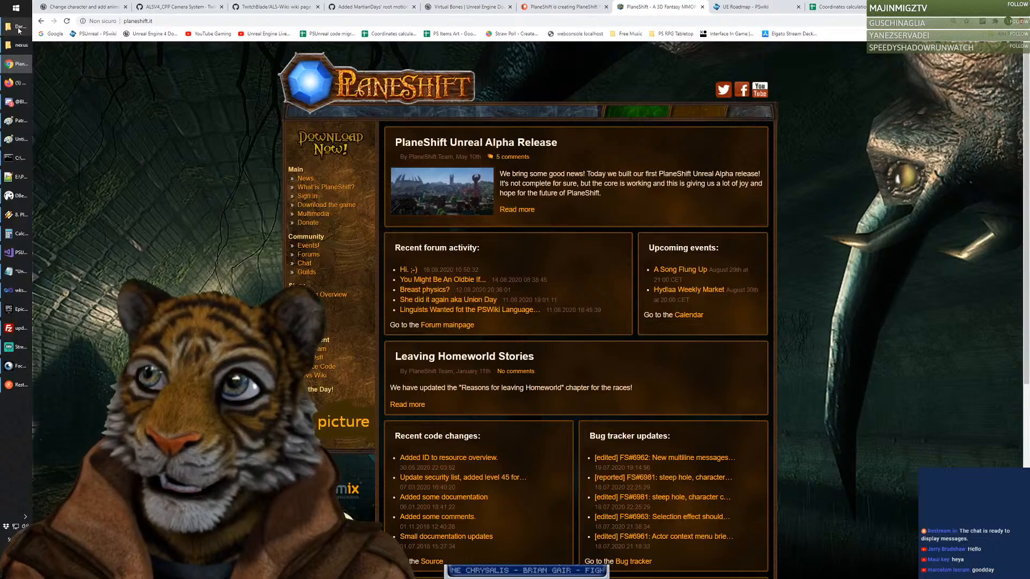
Step: Switch to File Explorer and open the PS folder on the data (E:) drive
mouse_move(18, 30)
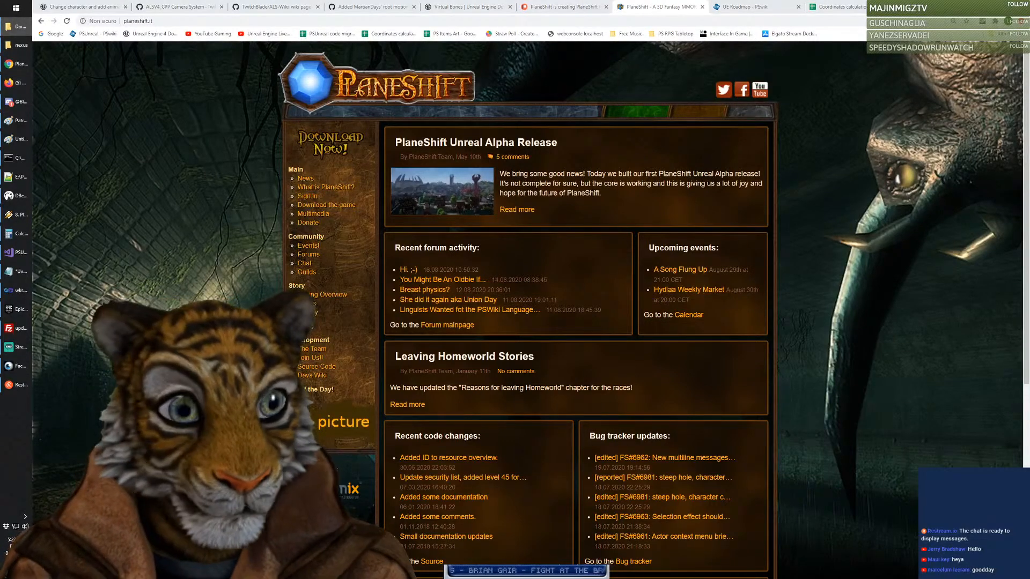
click(24, 49)
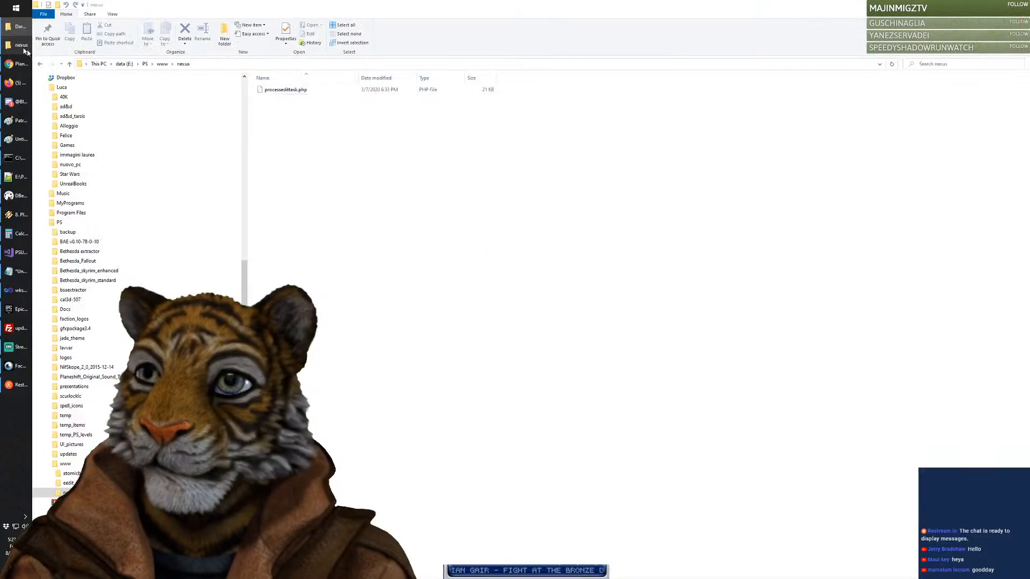
scroll(72, 320, up, 3)
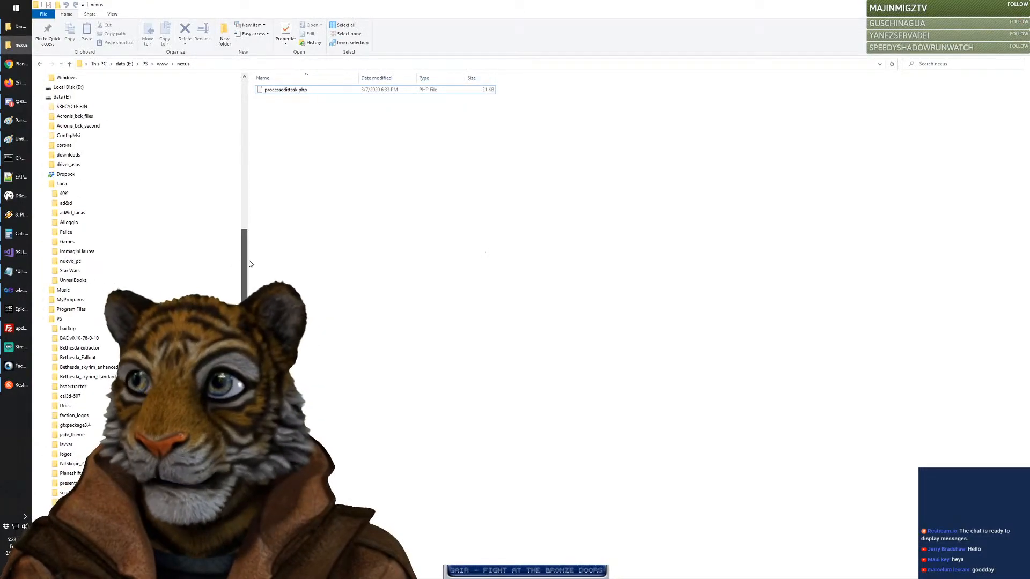
click(59, 318)
drag(246, 246, 246, 222)
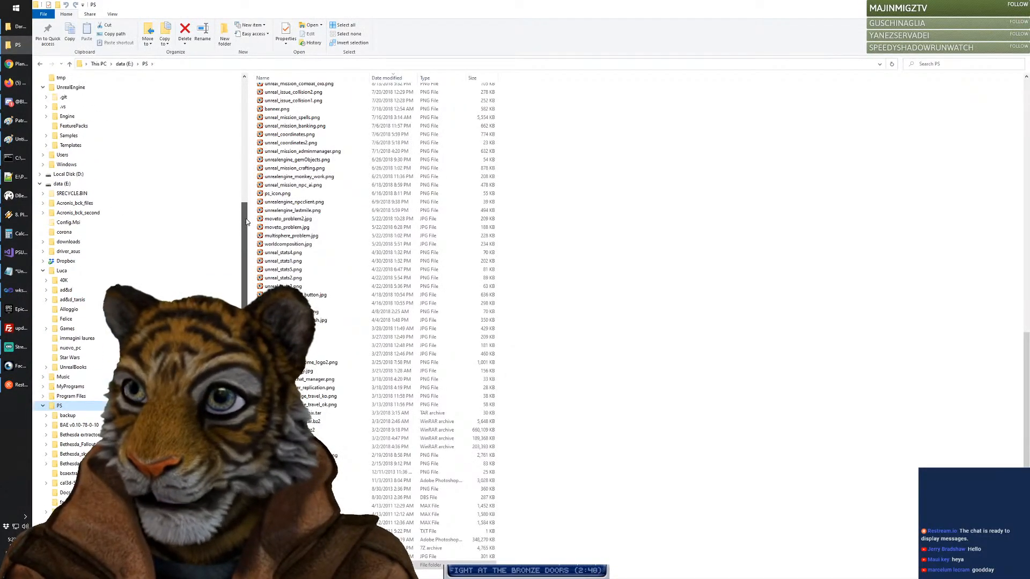
Step: Check the www subfolder of PS, then list the PS folder's contents sorted by name
click(44, 270)
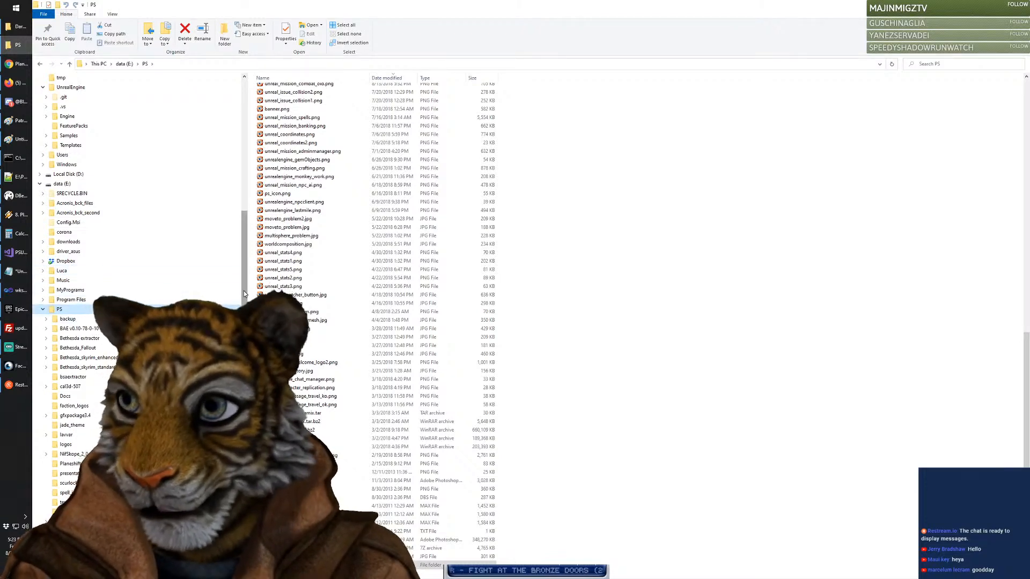
drag(244, 291, 243, 314)
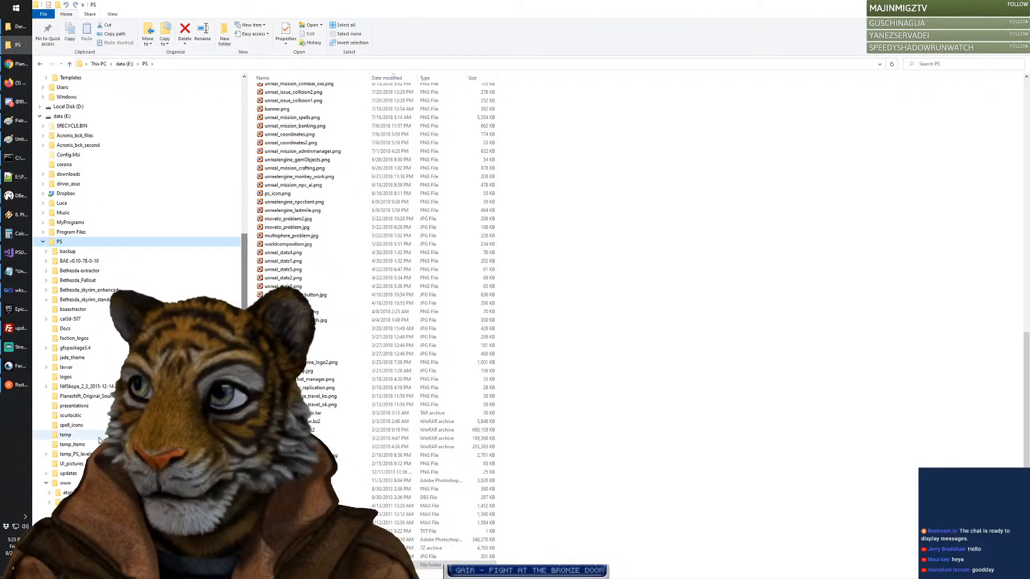
click(66, 483)
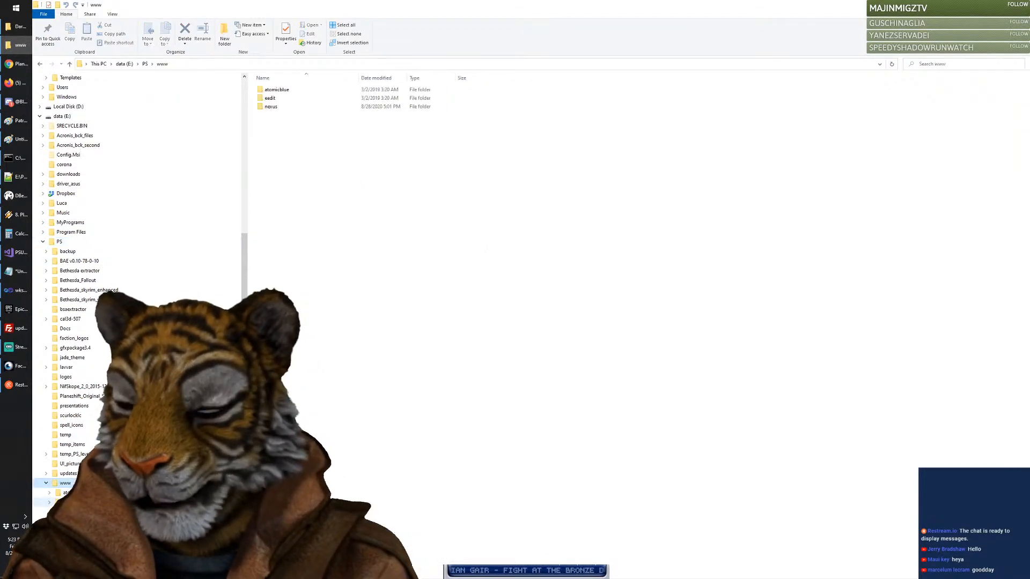
click(59, 241)
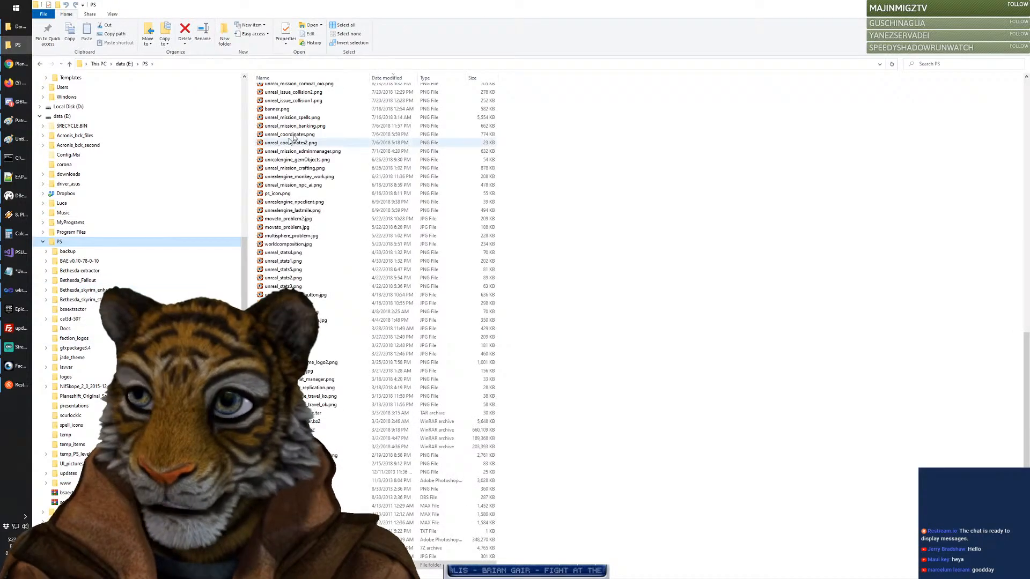
click(298, 77)
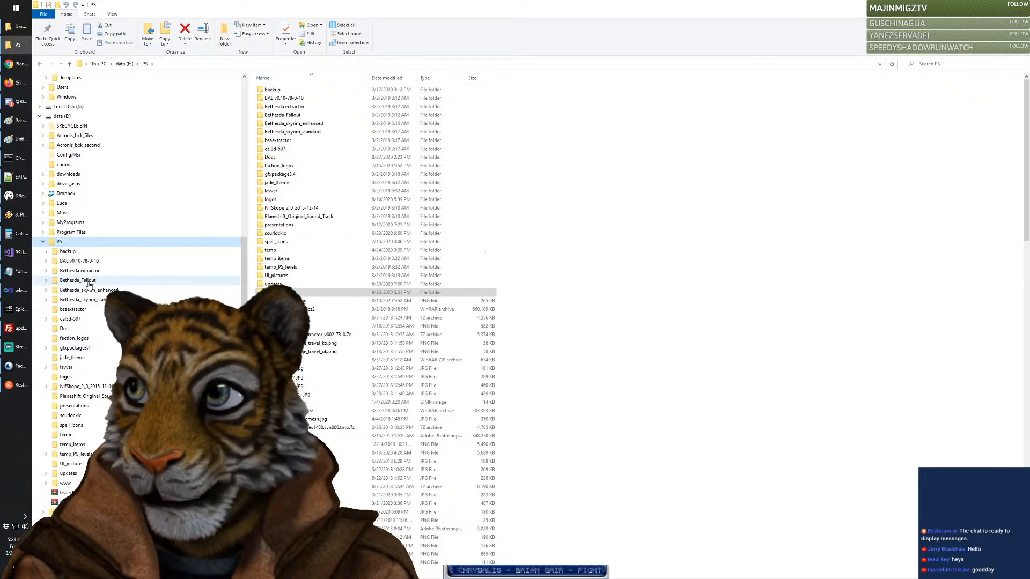
scroll(122, 288, down, 3)
scroll(122, 289, down, 1)
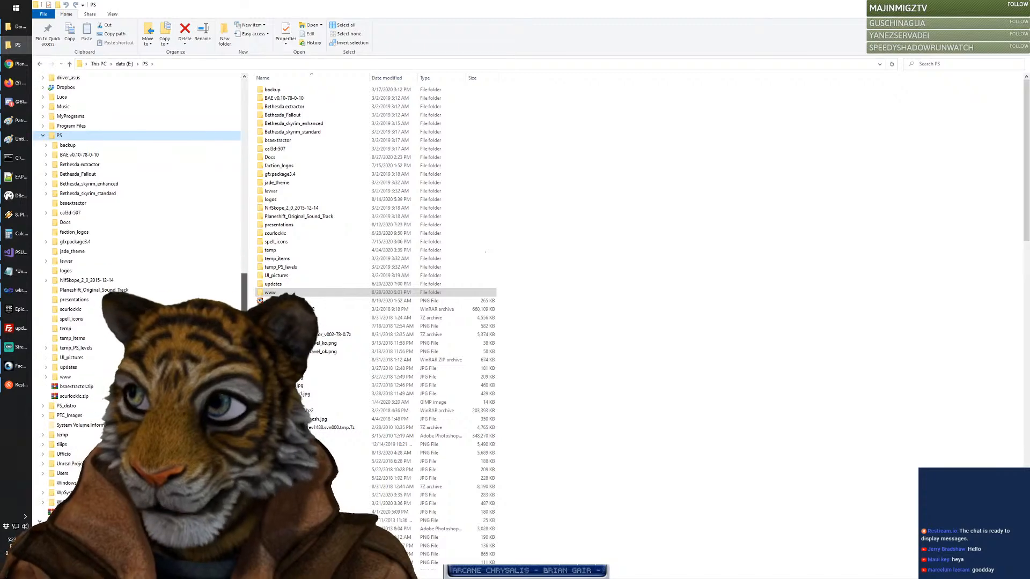
Step: Switch to the Epic Games Launcher and show the Unreal Engine library of engine versions and projects
click(22, 309)
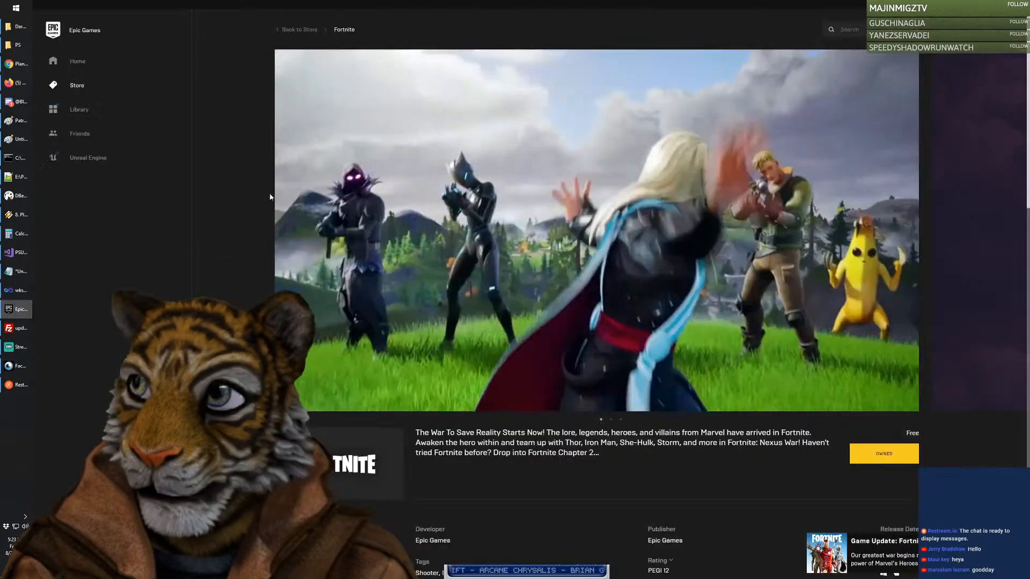
click(88, 157)
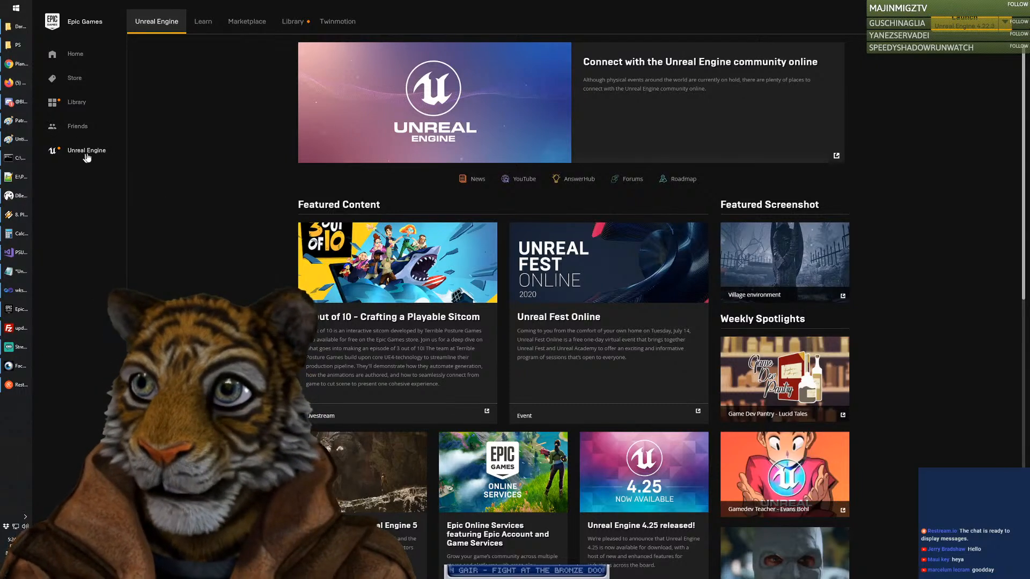
click(297, 25)
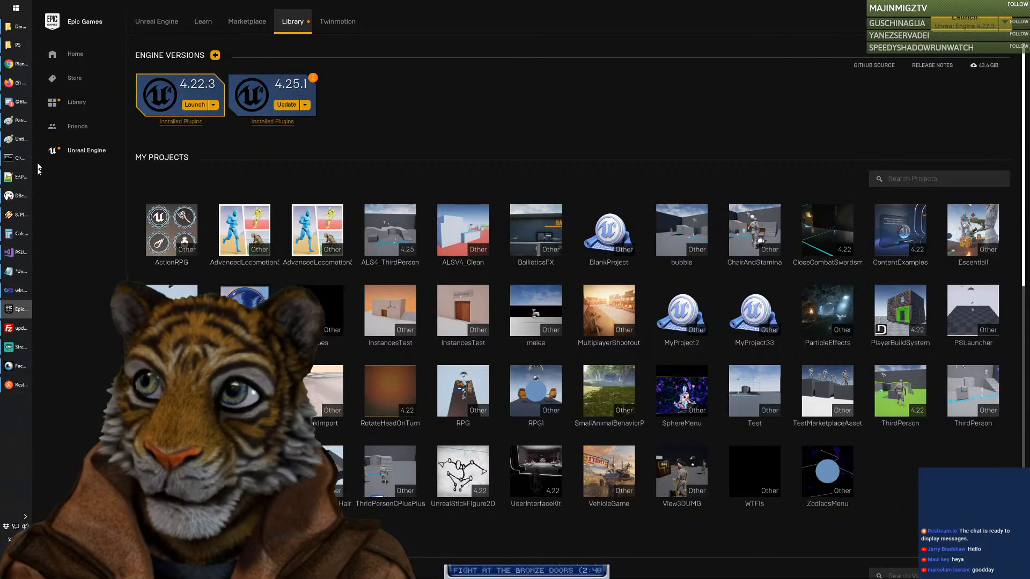
Step: Return to File Explorer and look through the F: drive for its UE_4.22 and UnrealEngine folders
click(18, 44)
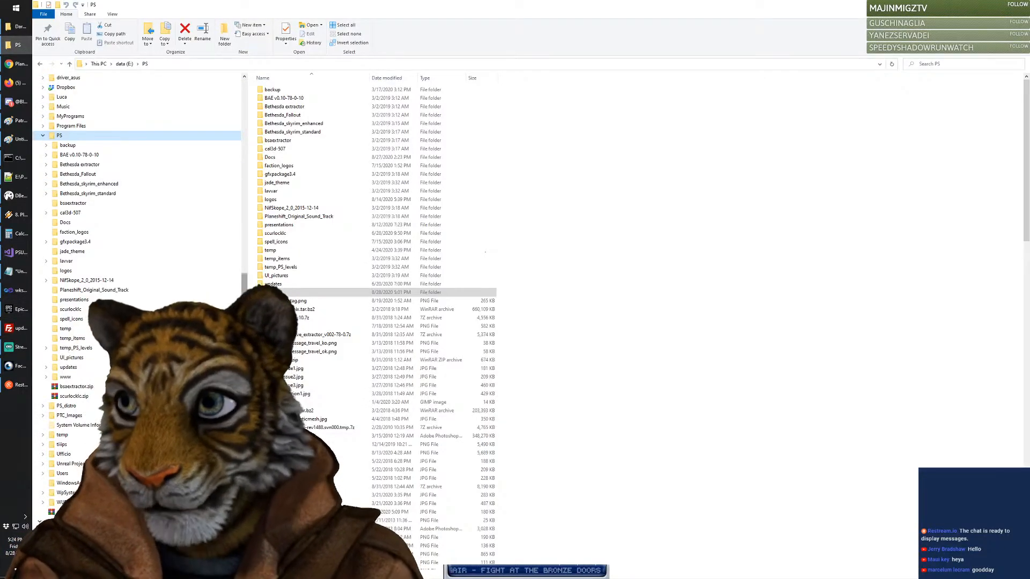
scroll(136, 295, down, 12)
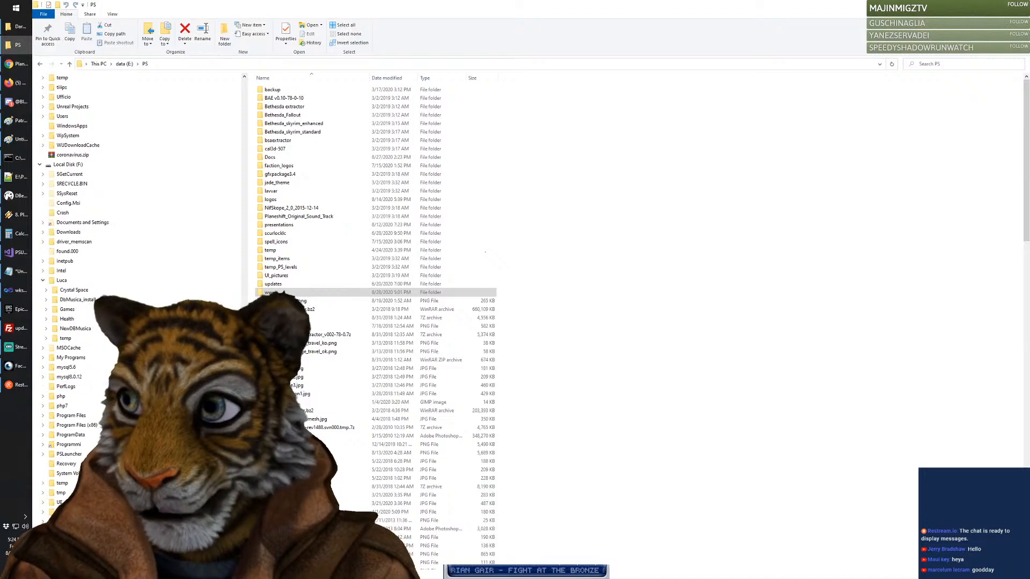
click(64, 281)
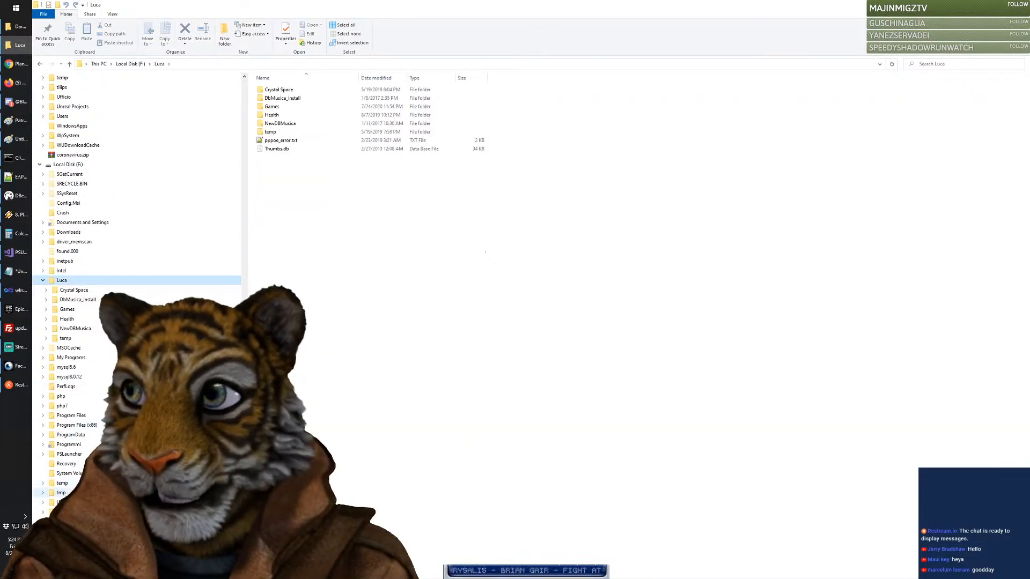
click(43, 281)
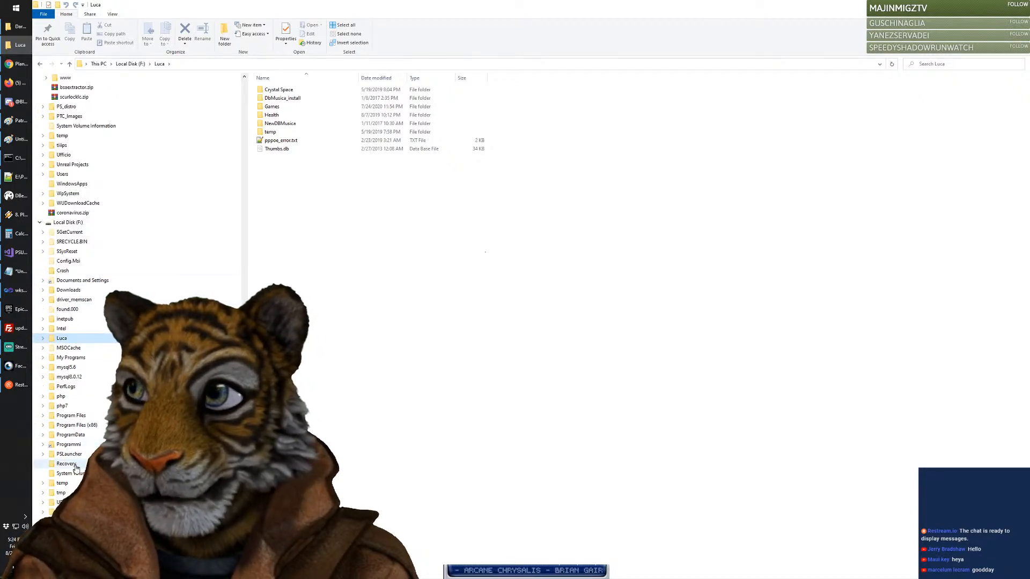
click(60, 502)
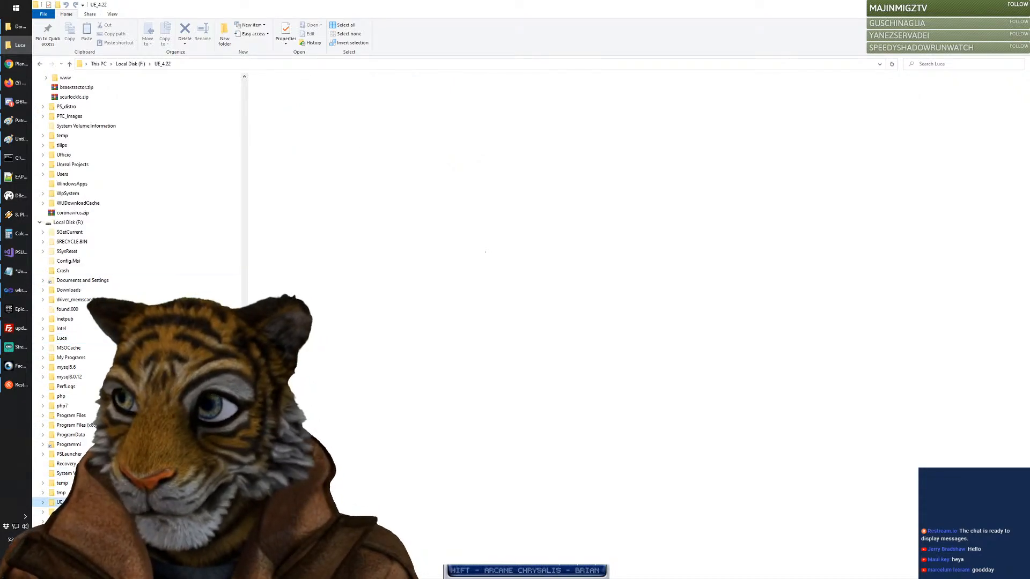
click(67, 512)
scroll(85, 237, up, 2)
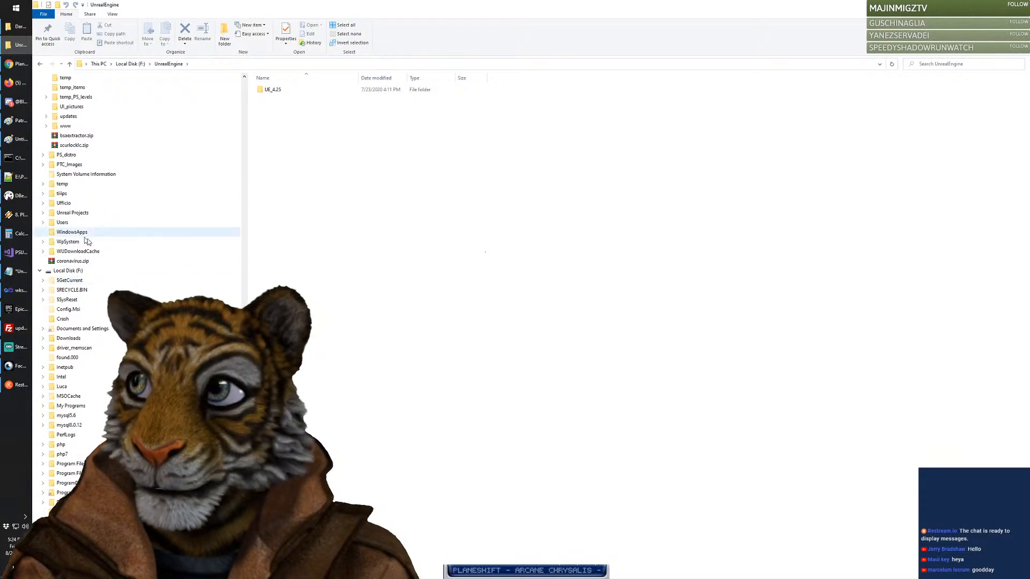
Step: Show the contents of the UnrealEngine folder on the SSD (C:) drive
scroll(85, 238, up, 3)
drag(245, 355, 249, 166)
click(67, 280)
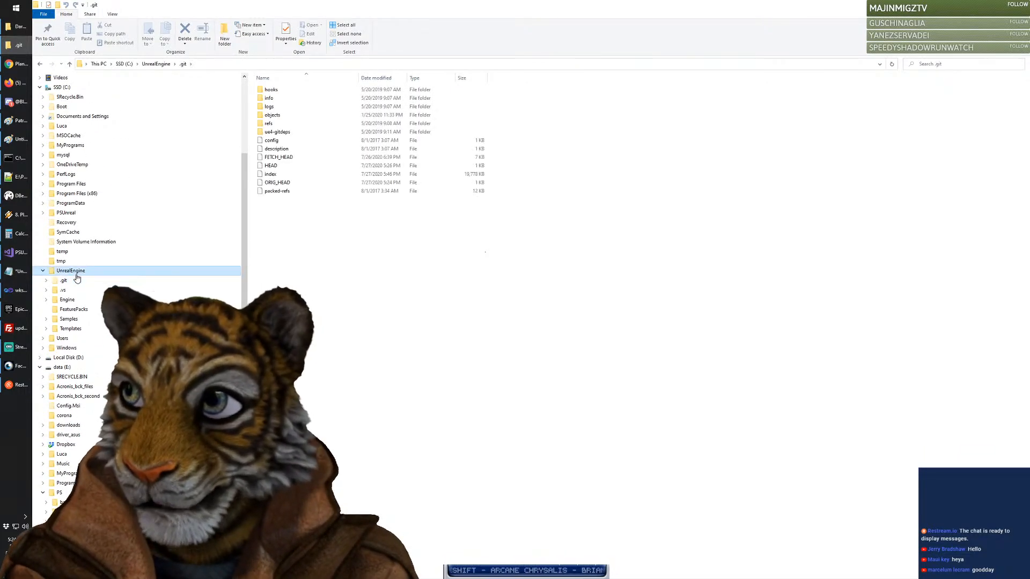
click(76, 275)
Step: Open the UE_4.25 folder inside UnrealEngine on the F: drive
drag(244, 231, 245, 430)
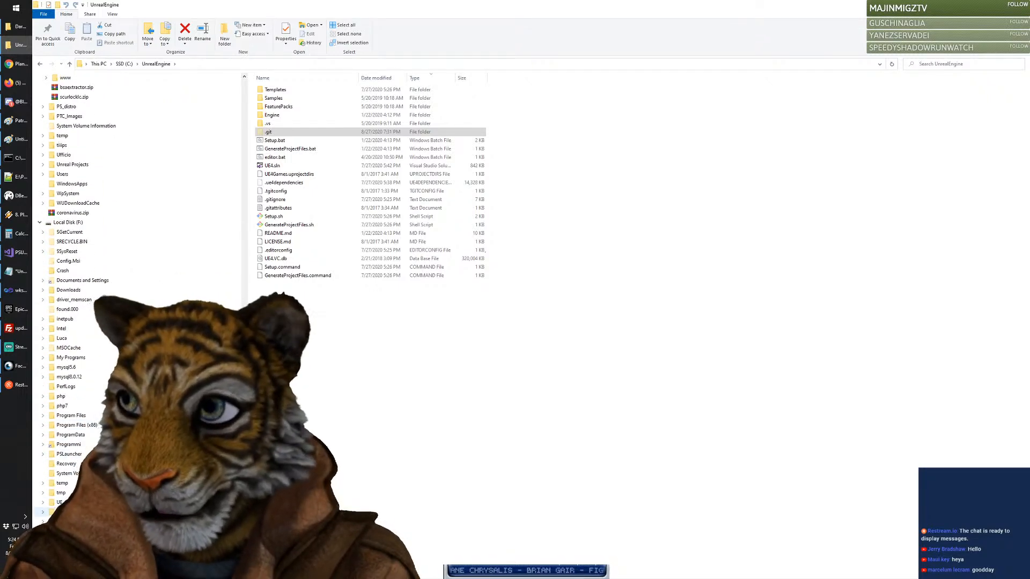
click(81, 512)
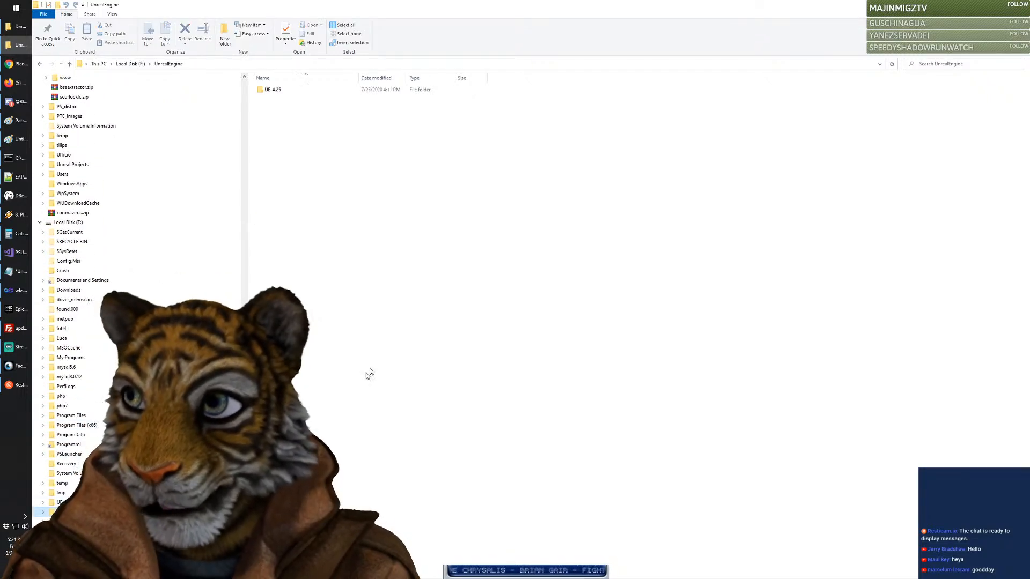
double_click(274, 90)
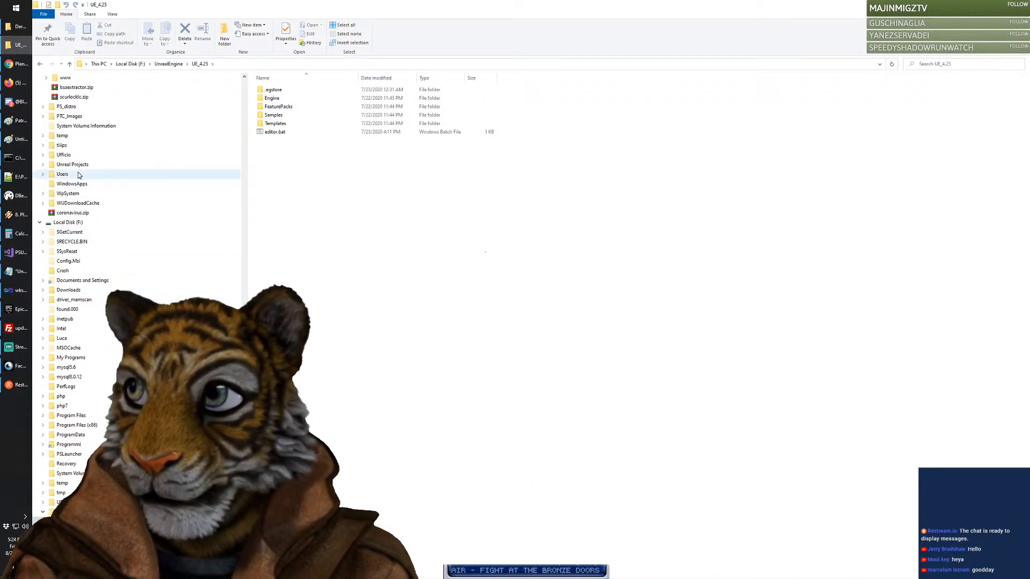
Step: Look inside the UnrealStickFigure2D project in Unreal Projects on the E: drive and return to the projects list
click(73, 165)
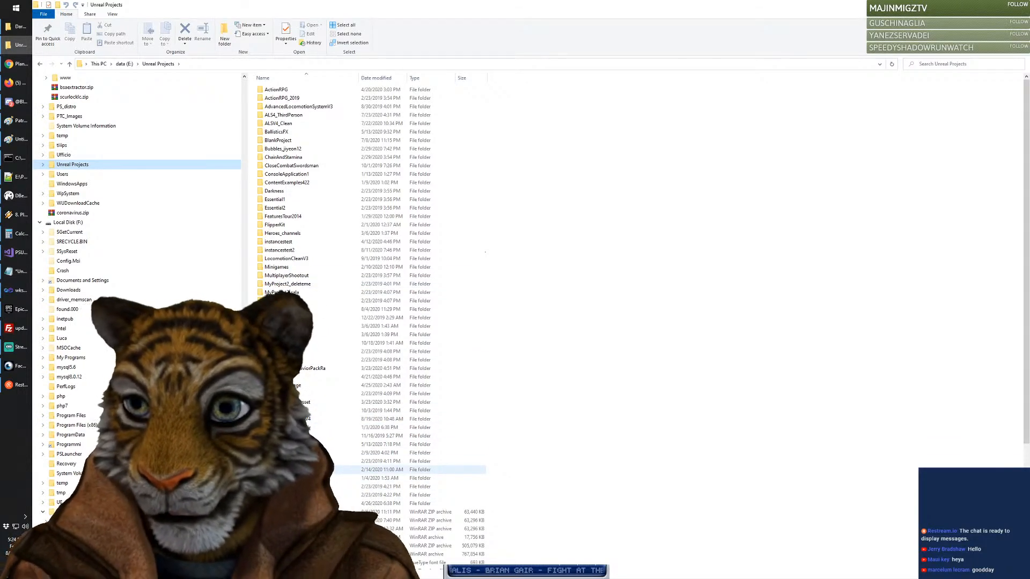
double_click(322, 469)
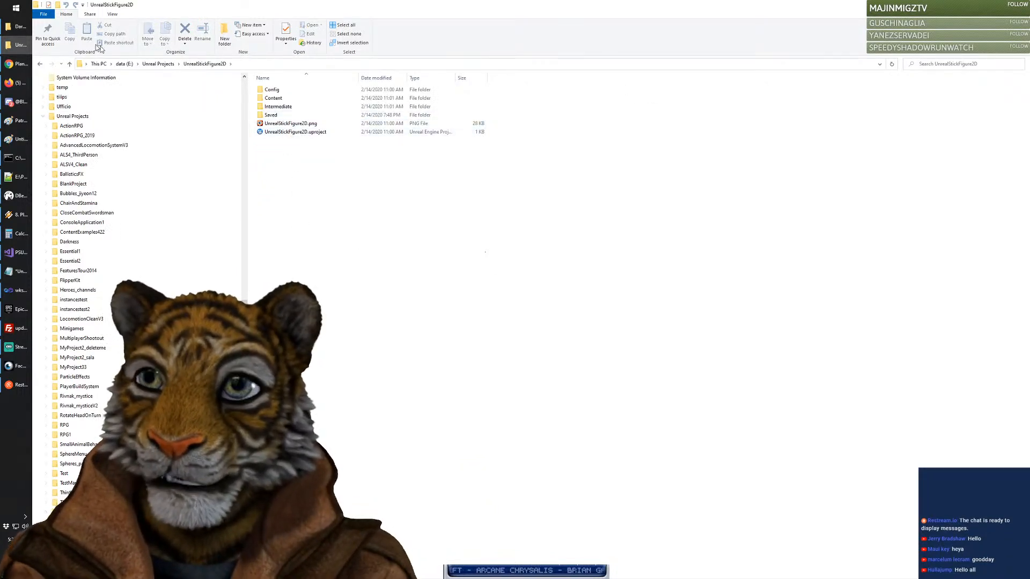
click(40, 64)
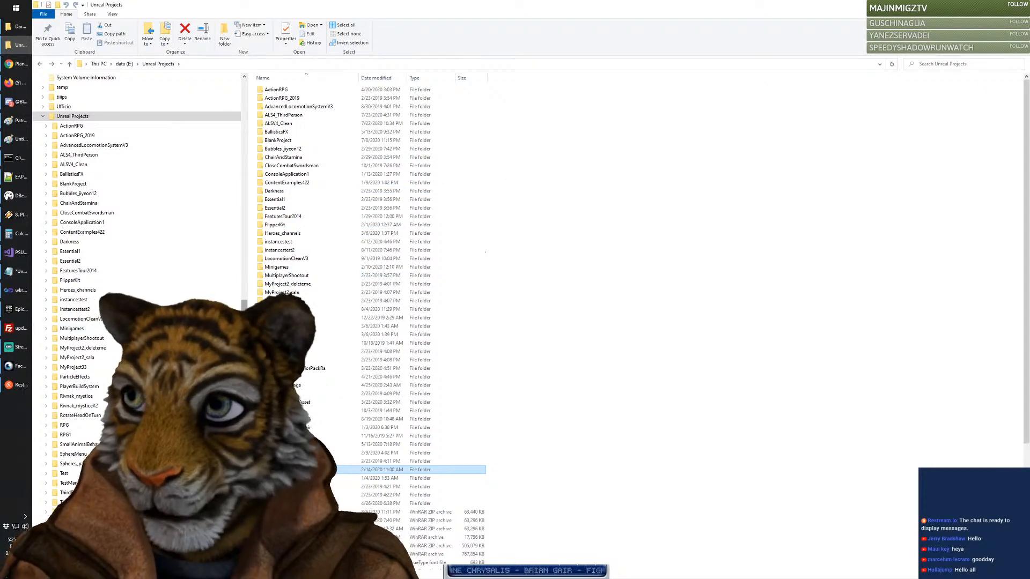
Step: Launch the Unreal Editor by running editor.bat from the UnrealEngine folder on the C: drive
scroll(247, 166, up, 6)
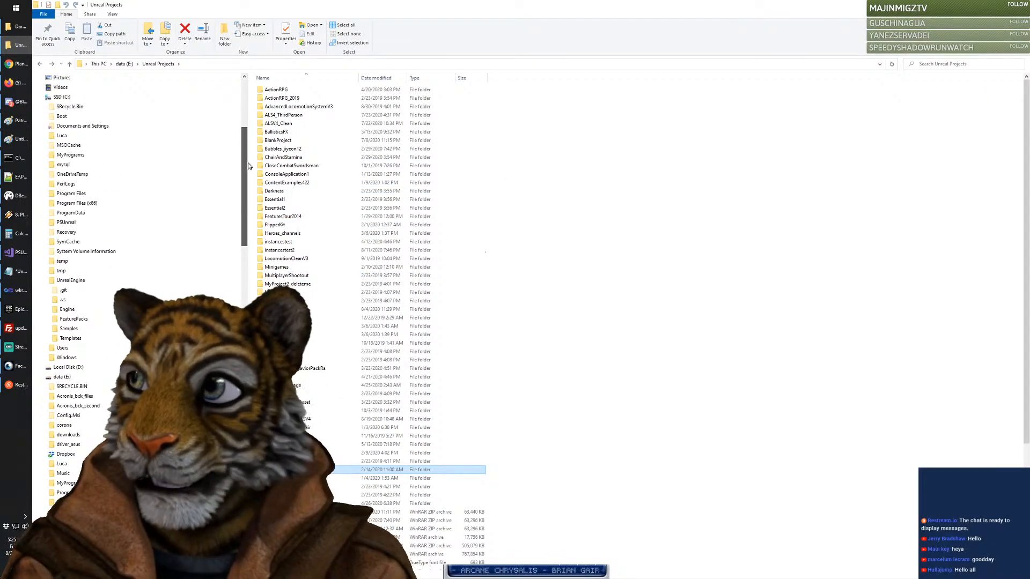
click(83, 282)
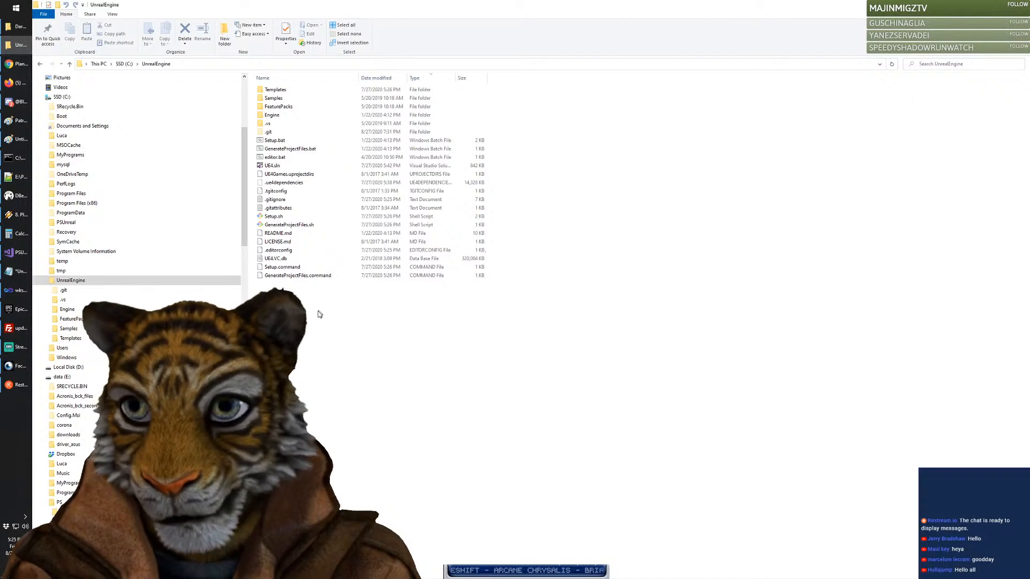
double_click(276, 158)
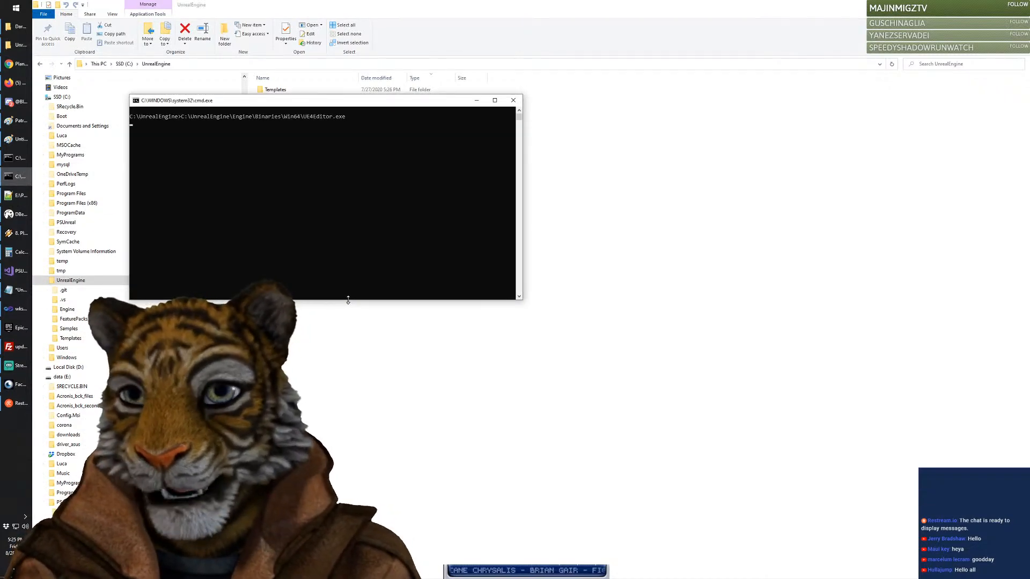
click(20, 98)
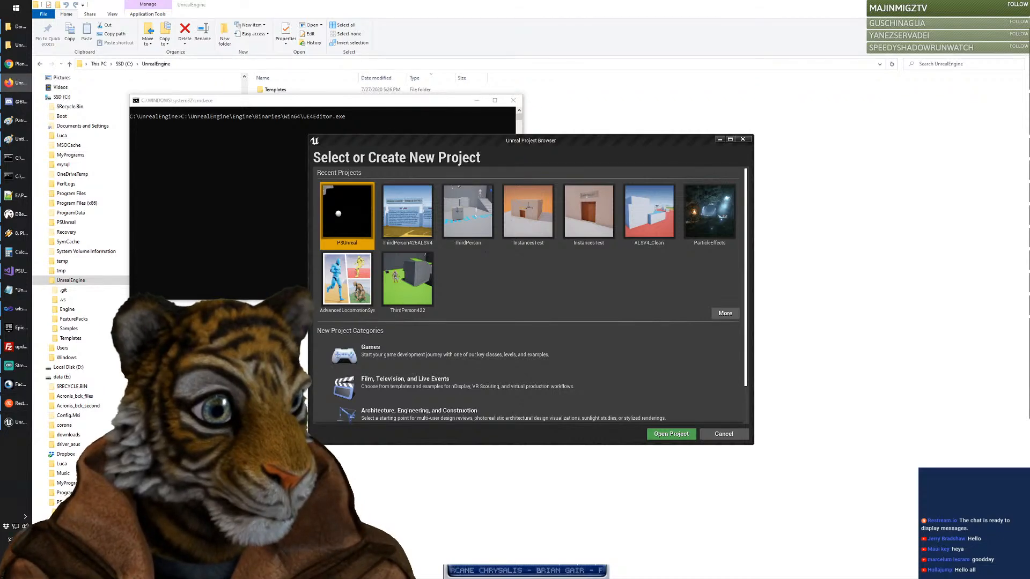
Step: Start a new project in the Games category and proceed to the template selection
click(384, 349)
click(616, 434)
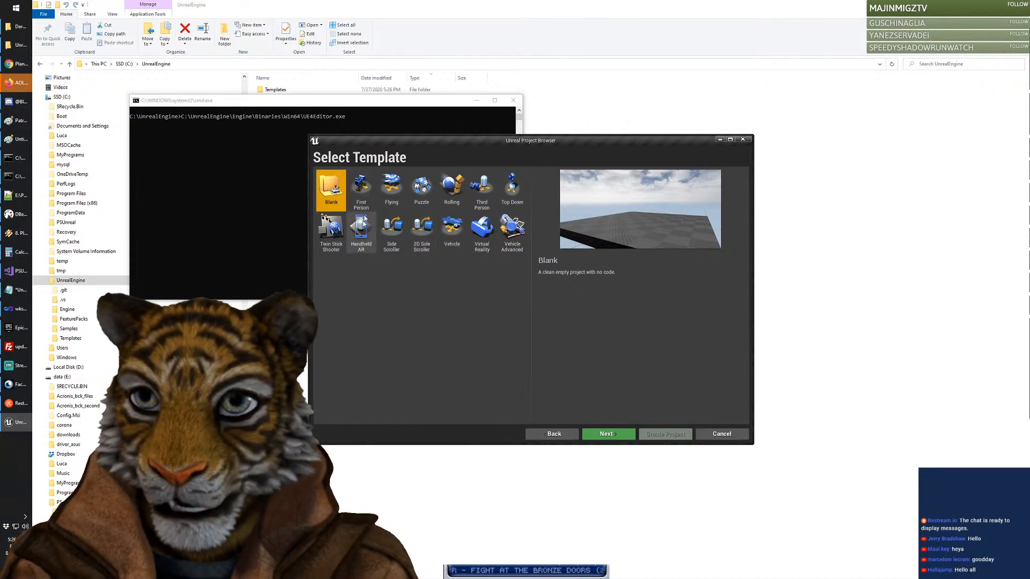
Step: Browse the descriptions of the available game templates, including Puzzle, Rolling, Third Person, 2D Side Scroller and Vehicle
click(421, 198)
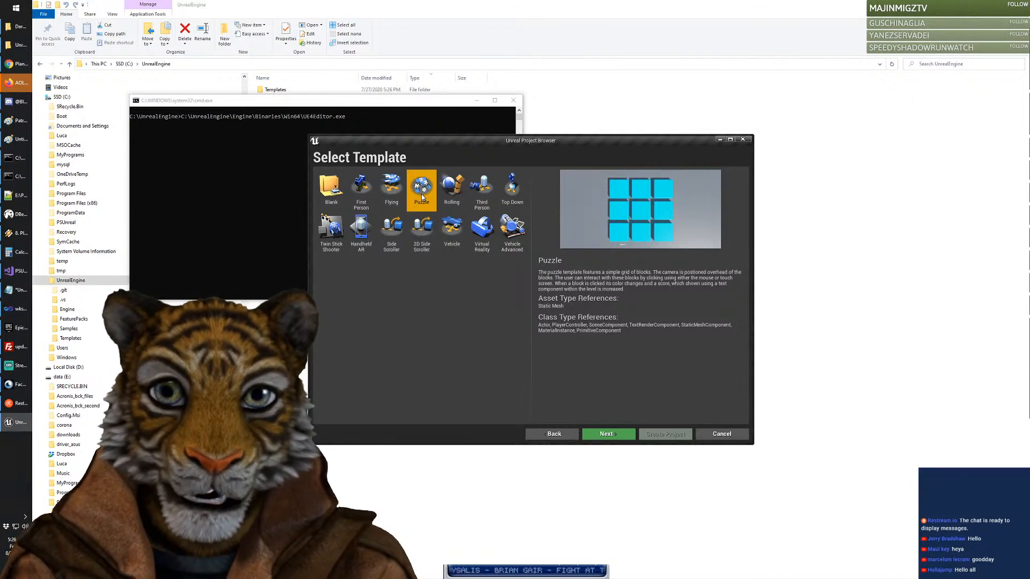
click(452, 194)
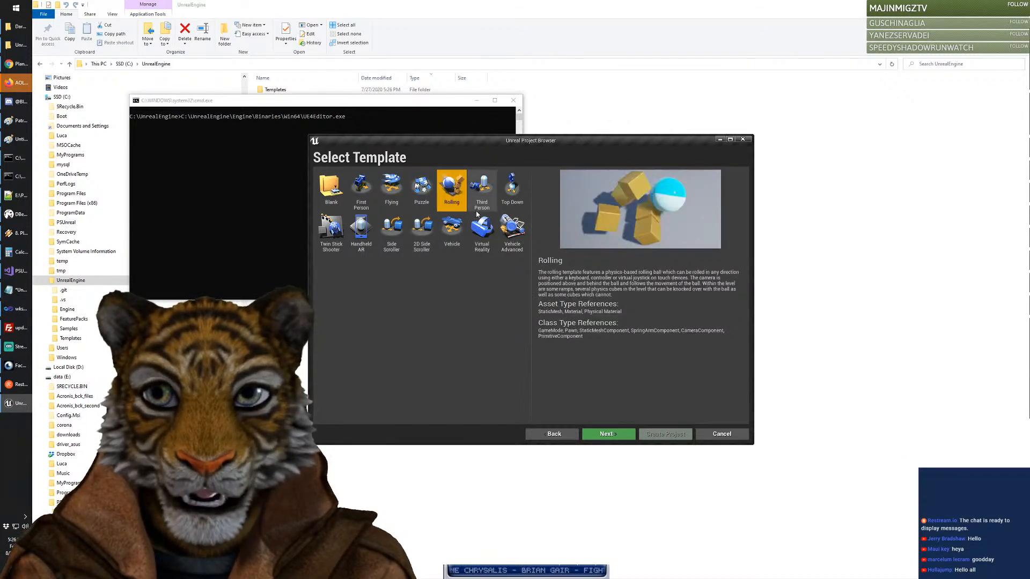
click(483, 199)
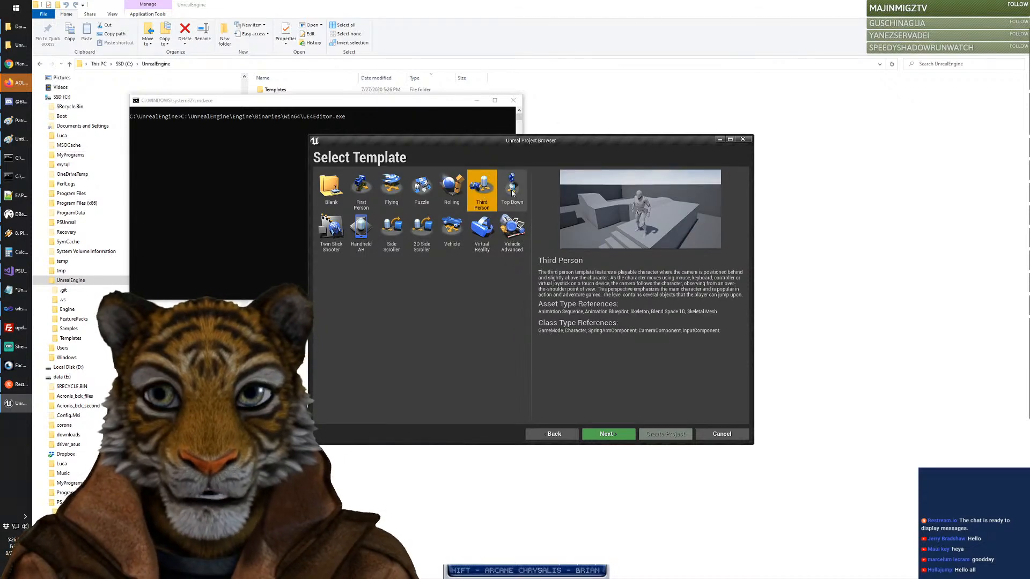
click(513, 194)
click(472, 197)
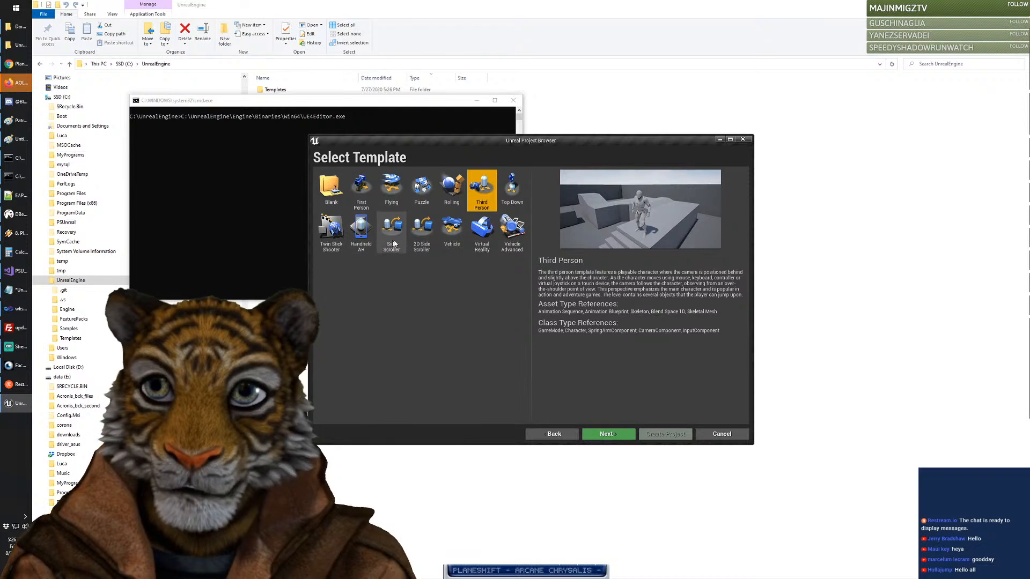
click(423, 240)
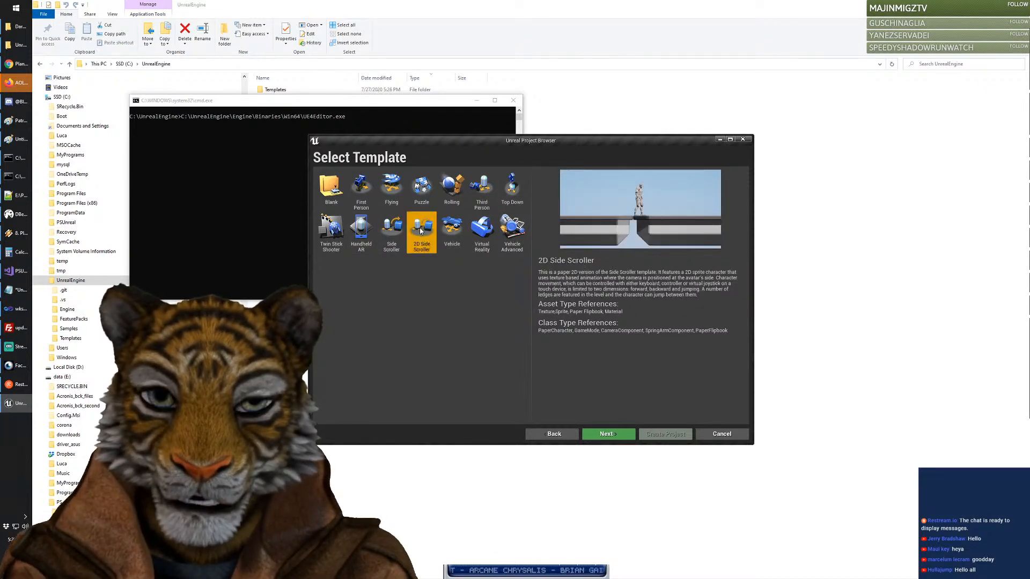
click(396, 238)
click(453, 236)
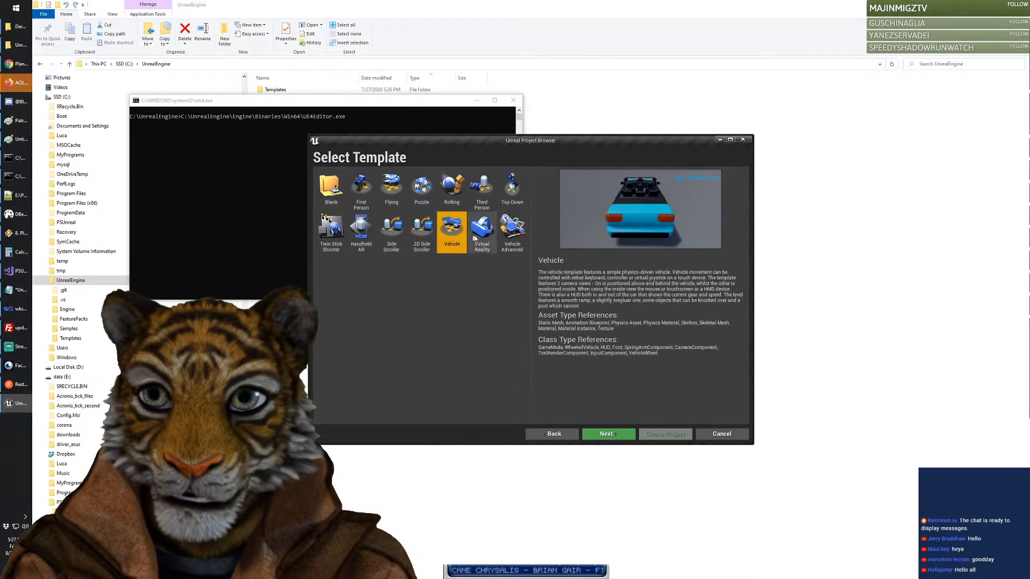
click(475, 236)
click(511, 229)
Step: Choose the Third Person template, continue to the project settings and check the Blueprint or C++ choice
click(485, 198)
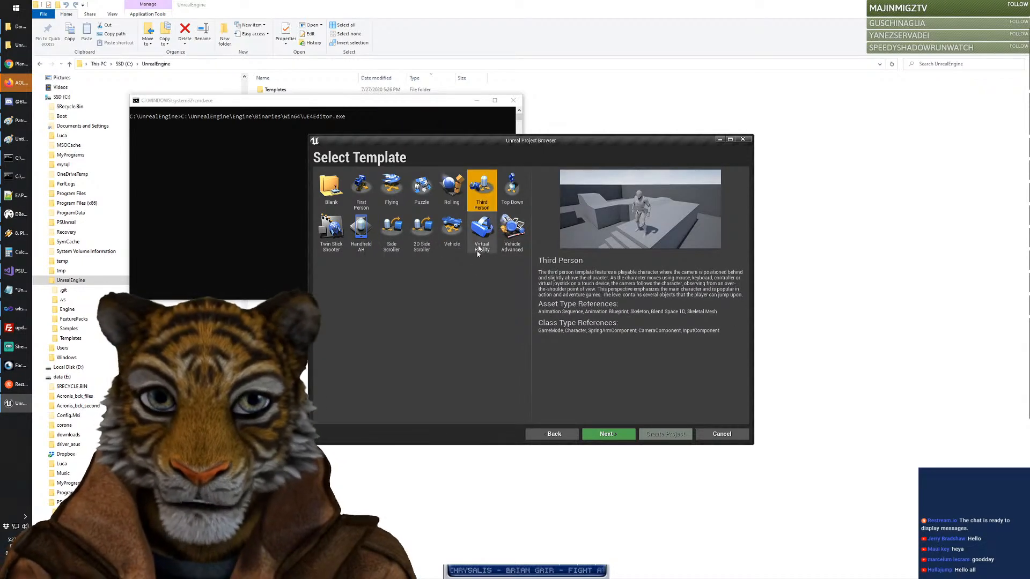
click(615, 435)
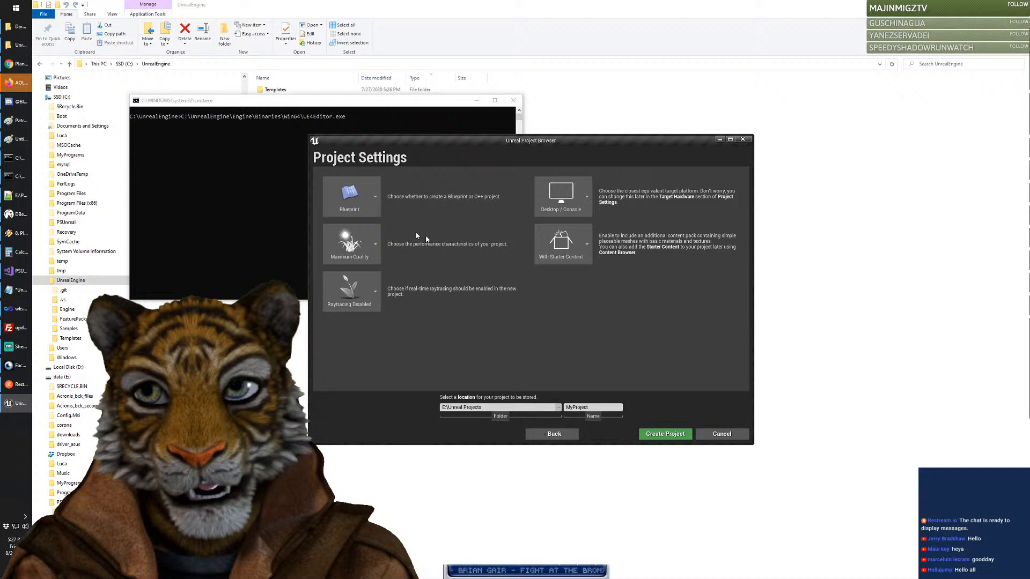
click(365, 201)
click(365, 201)
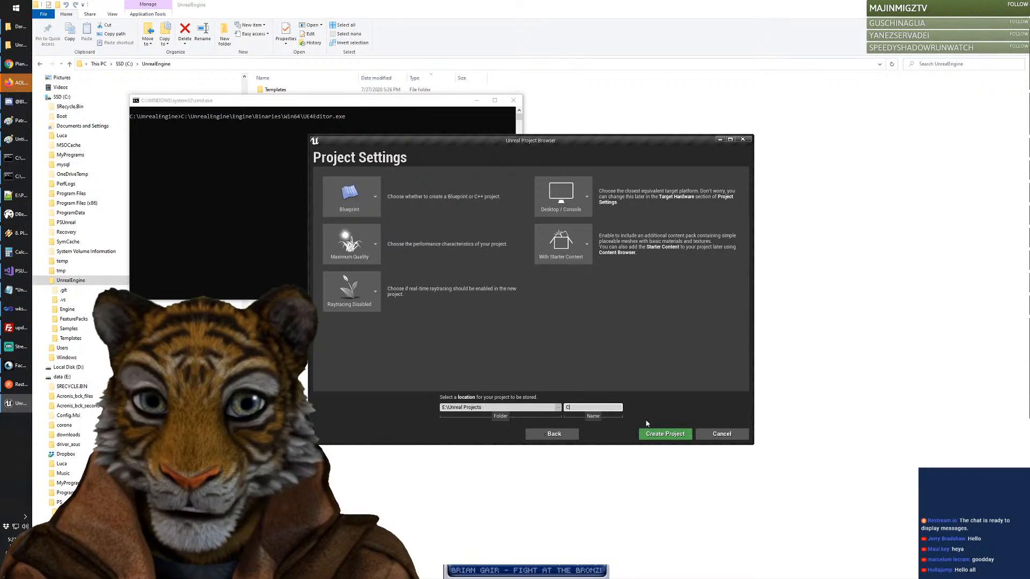
Step: Name the project Cutscenes2D and create it in E:\Unreal Projects
key(BackSpace)
text(2DCutscenes)
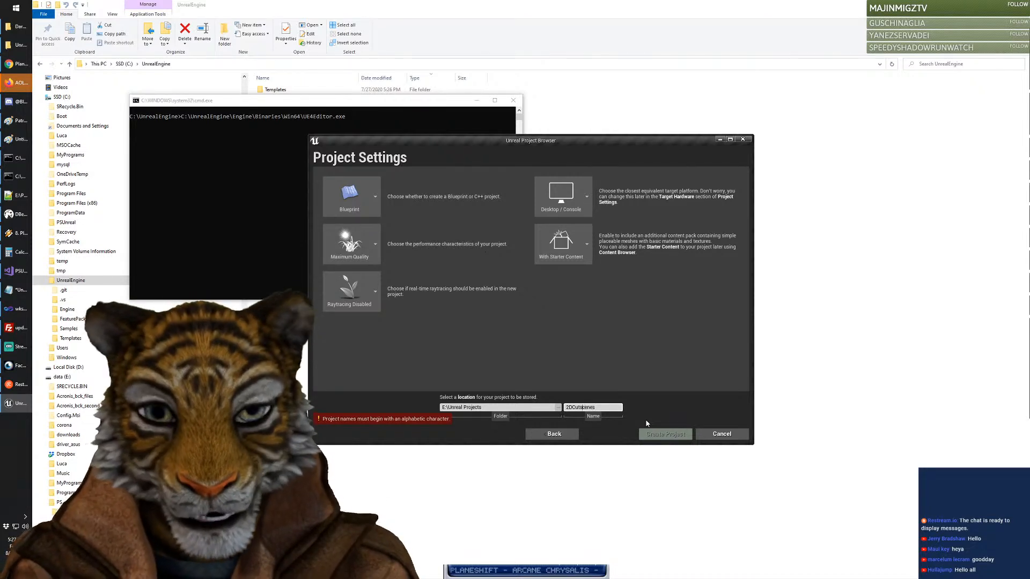
key(Delete)
key(Delete)
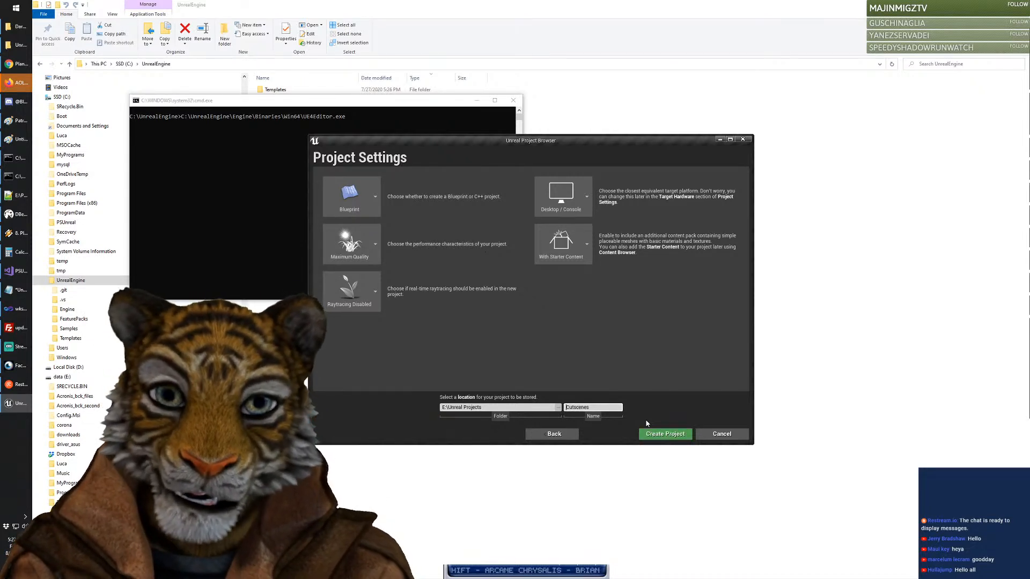
key(End)
text(2D)
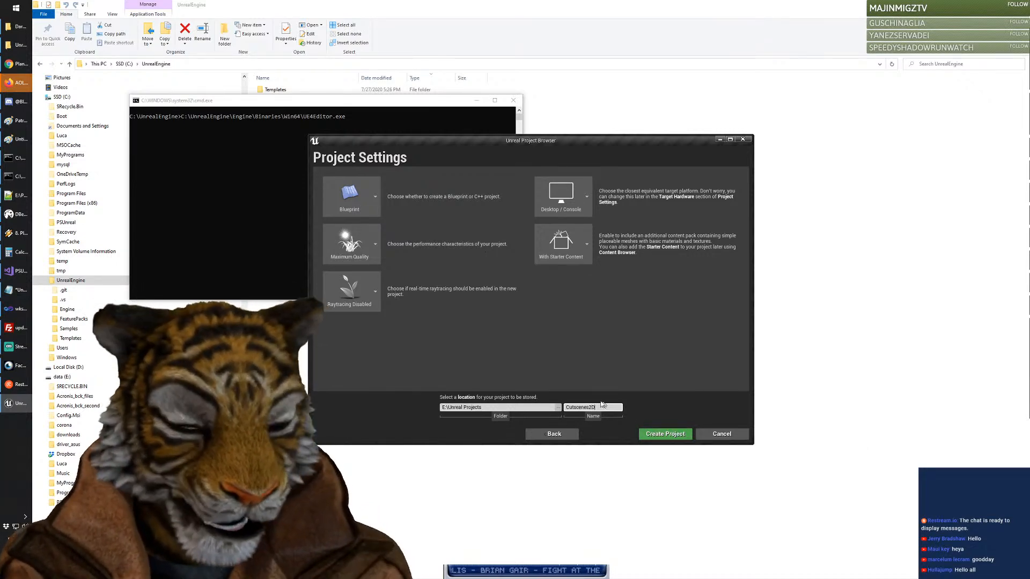
click(665, 434)
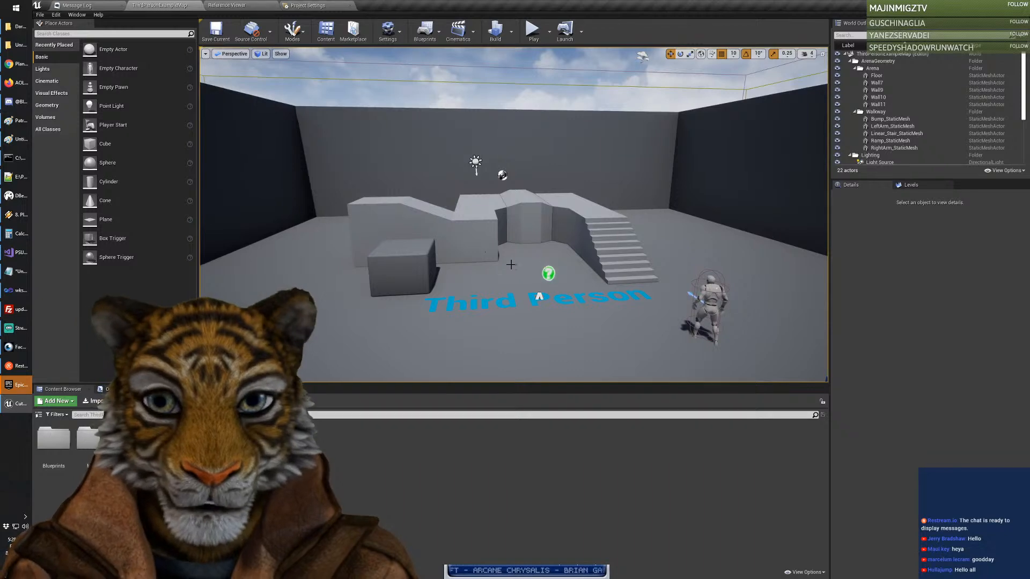
Step: Fly the viewport camera through the Third Person example level towards the character and the staircase
right_drag(511, 265, 601, 264)
key(w)
key(d)
key(w)
key(s)
key(d)
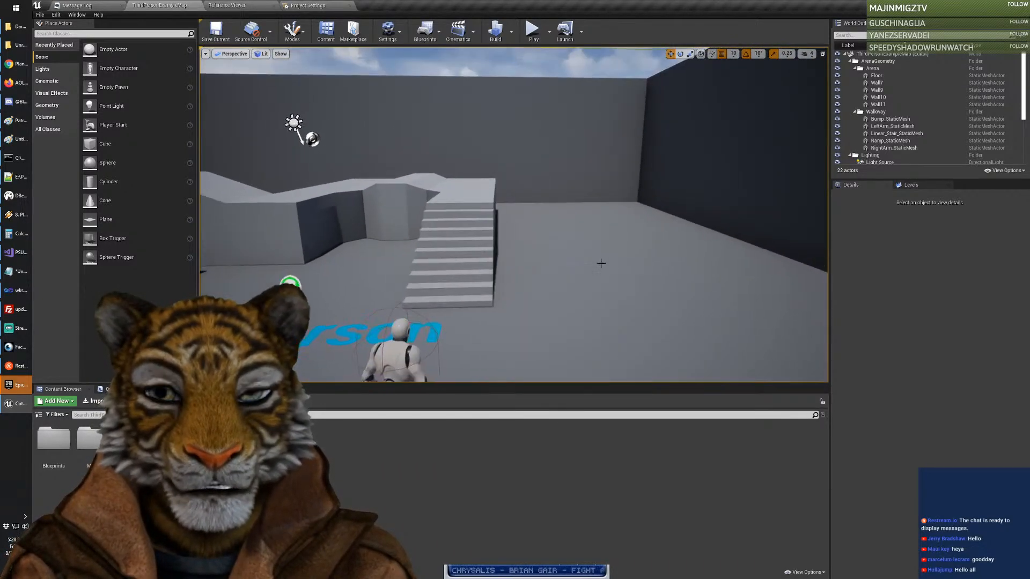
Step: Play-test the level by running and jumping the character over the block and stairs, and end the play session
click(532, 29)
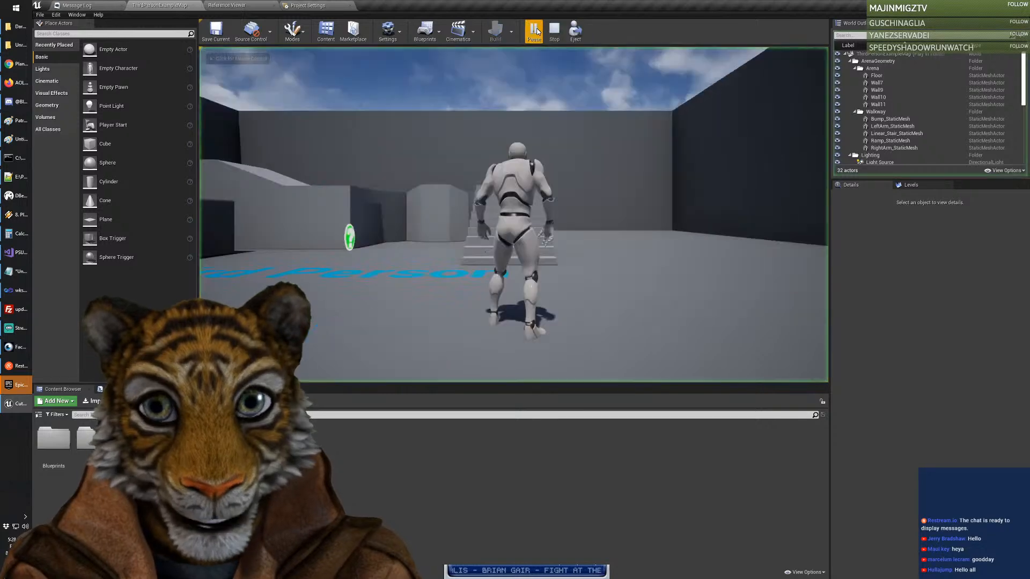
key(w)
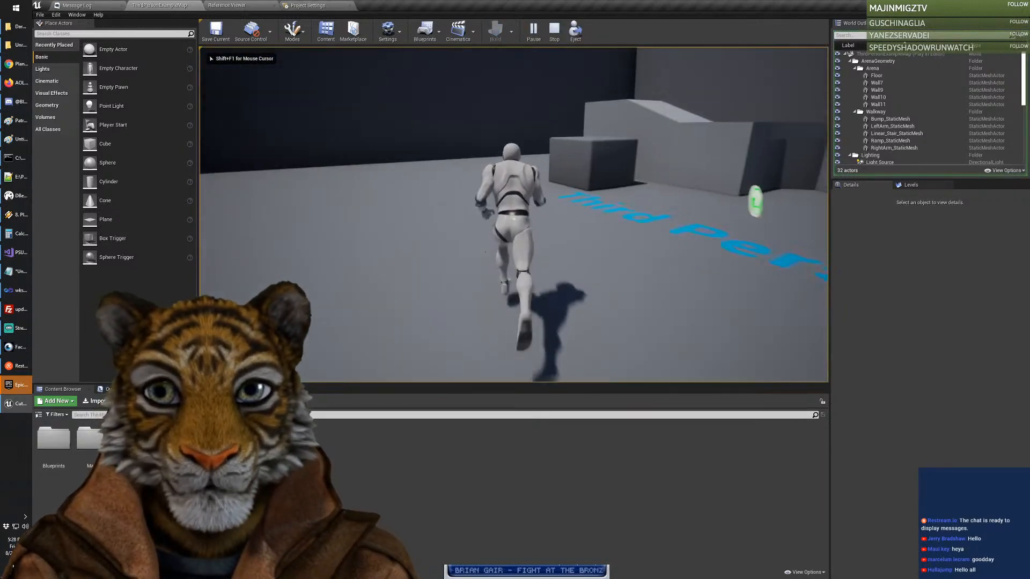
key(space)
key(w)
key(space)
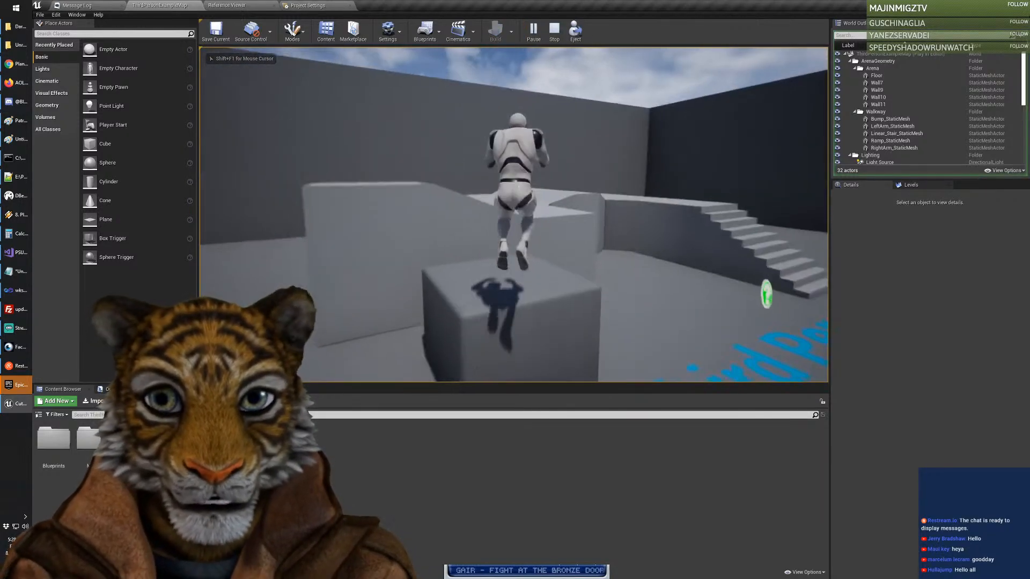
key(space)
key(w)
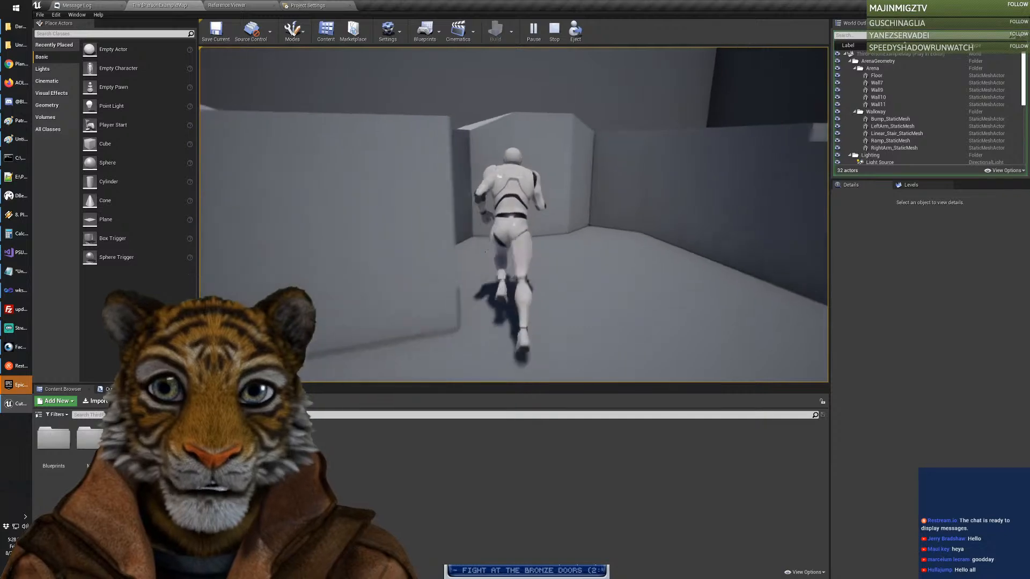
key(d)
key(w)
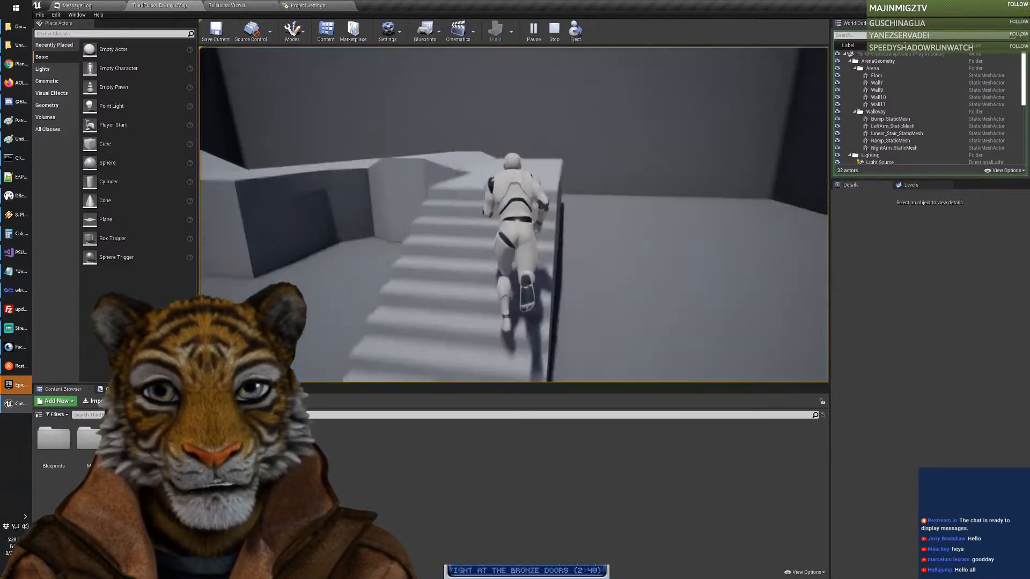
key(w)
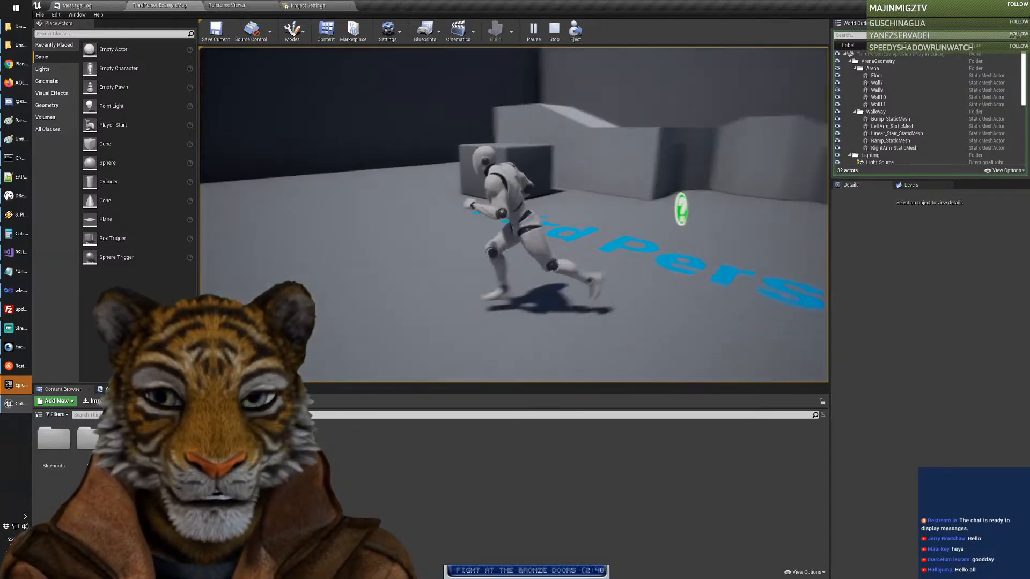
key(w)
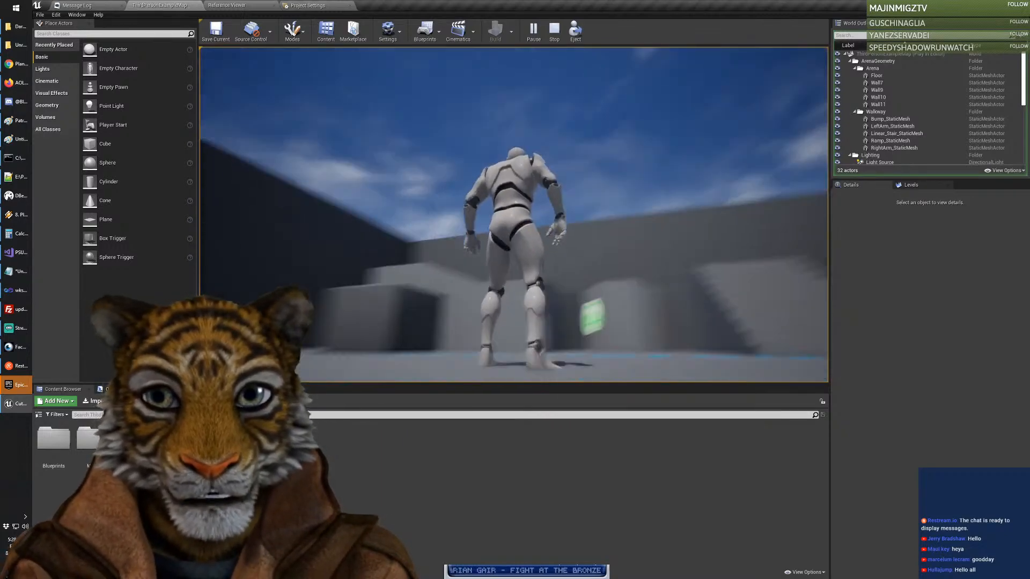
key(Escape)
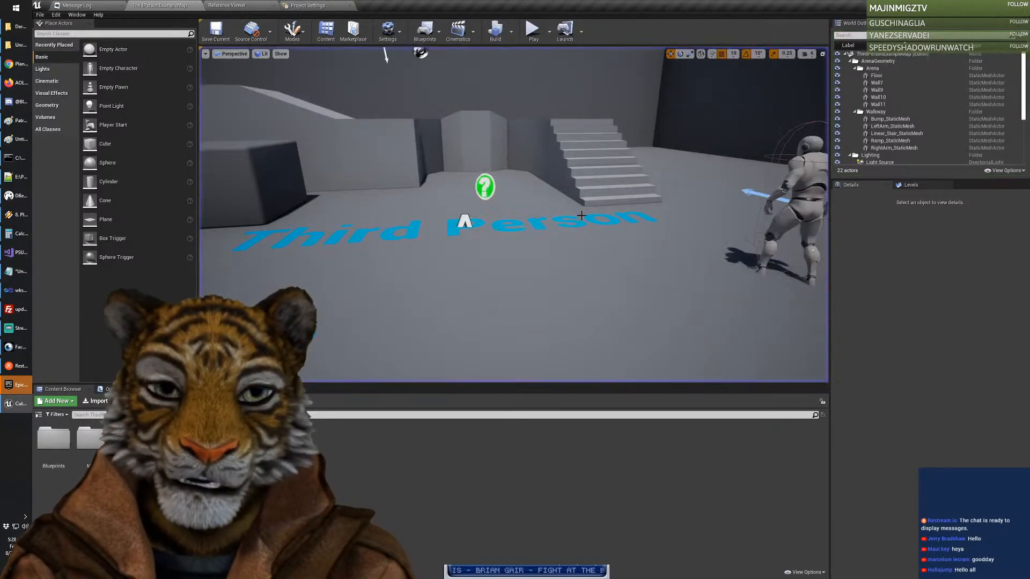
click(490, 144)
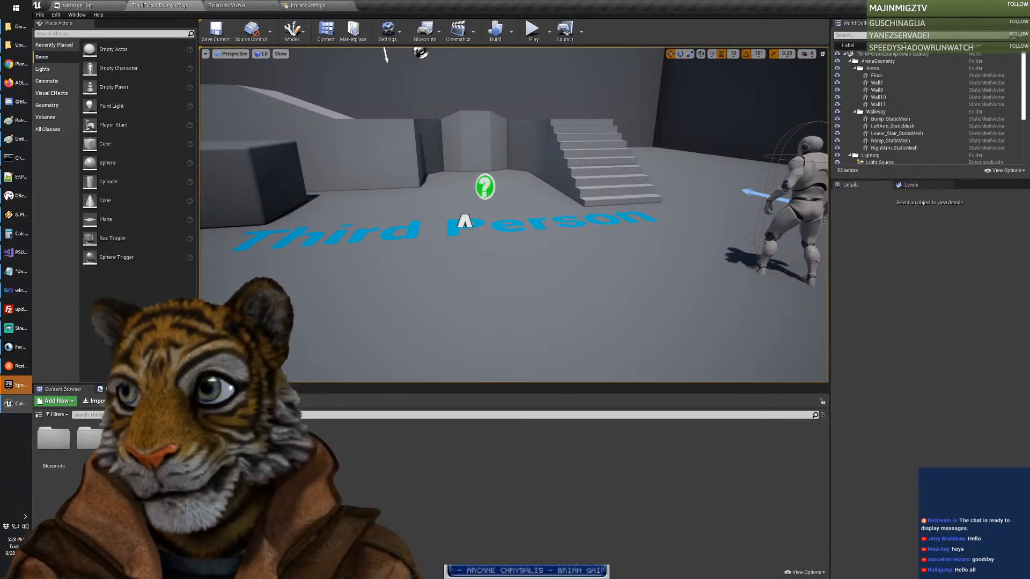
Step: Show the project's folder tree and create a new folder named UI inside Content
click(38, 415)
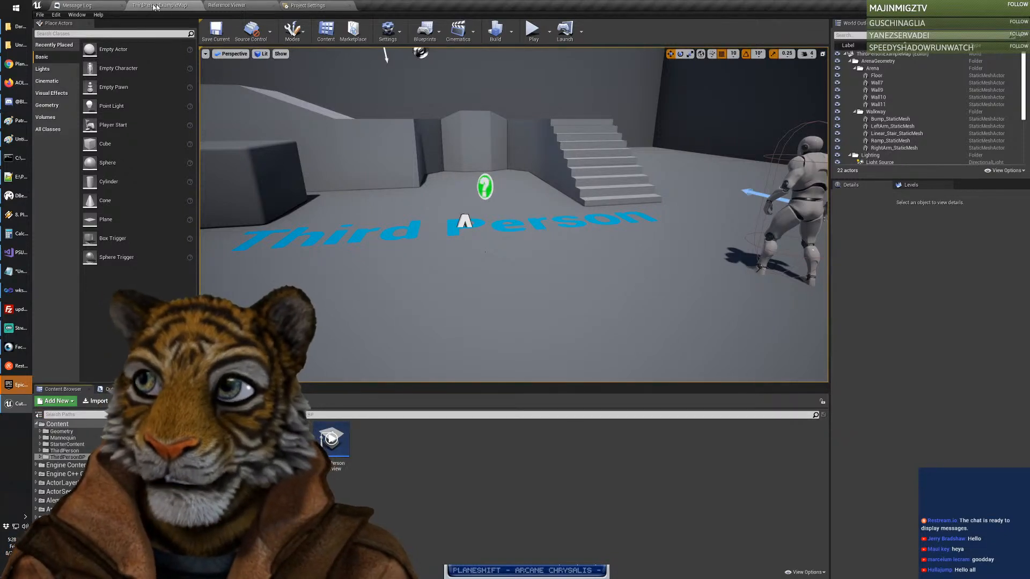
click(59, 427)
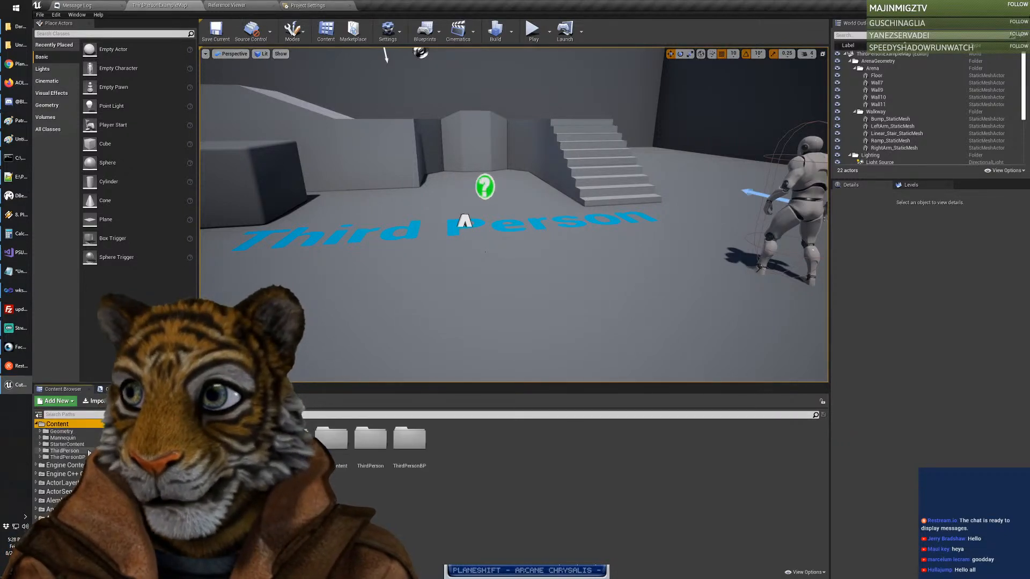
right_click(464, 466)
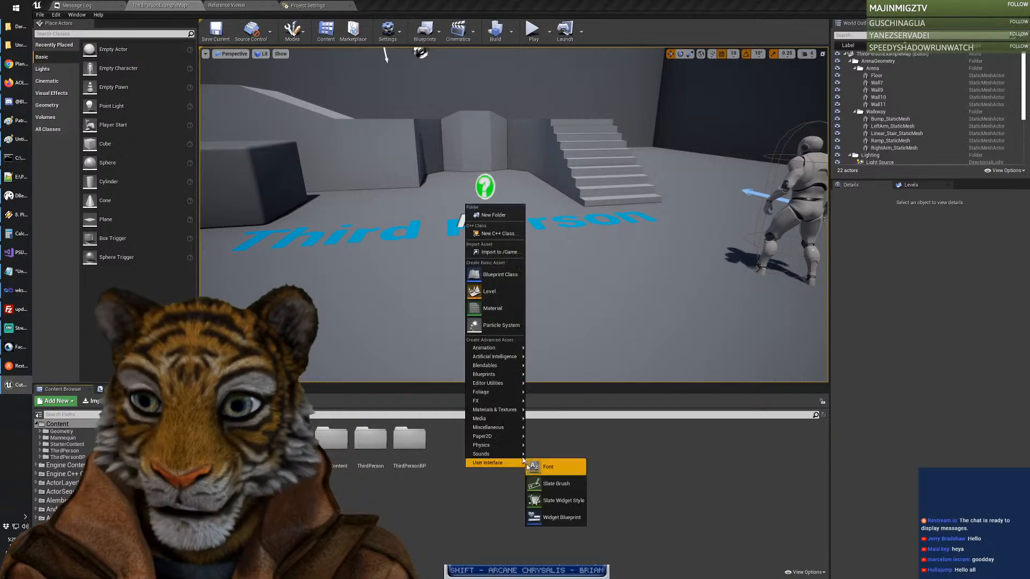
mouse_move(499, 463)
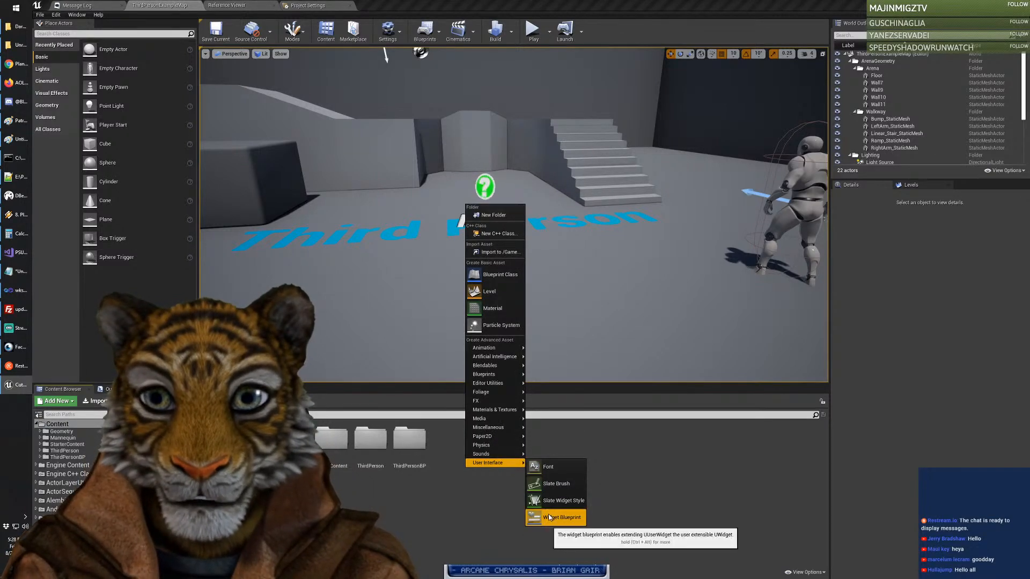
click(492, 215)
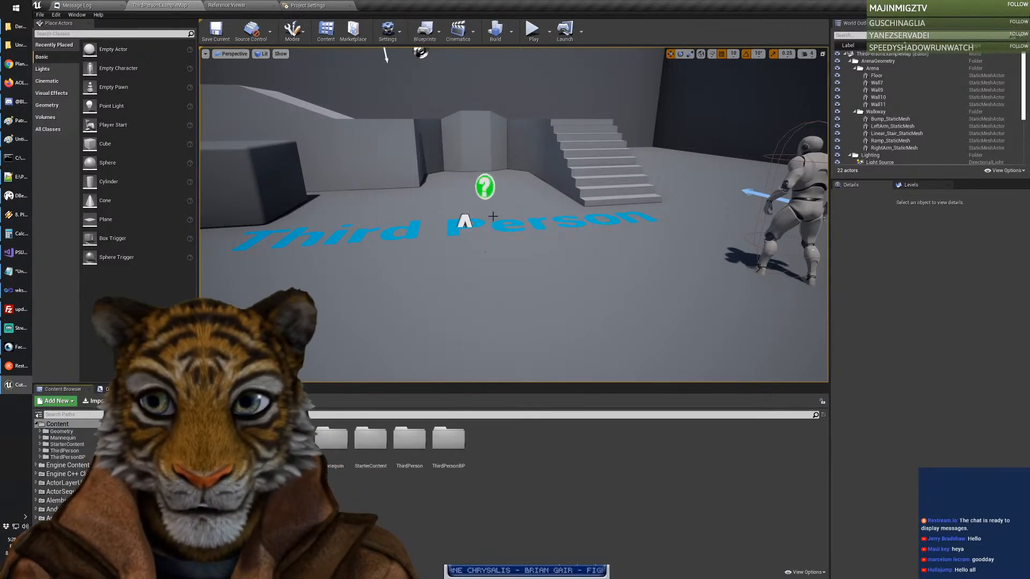
text(UI)
key(Return)
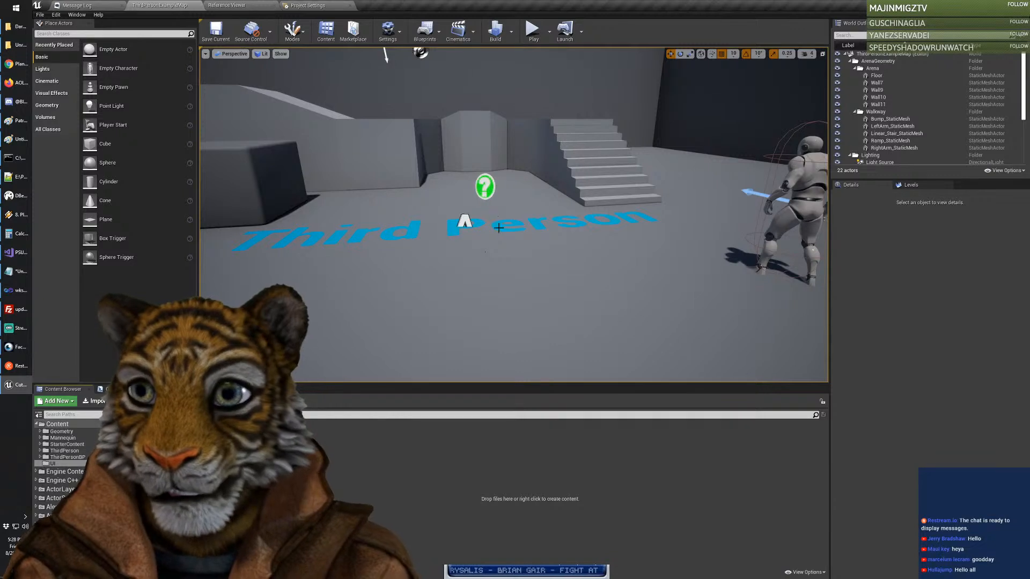
Step: Create a Widget Blueprint named Cutscene in the UI folder, open it and dock its editor in the main window
right_click(412, 463)
mouse_move(454, 451)
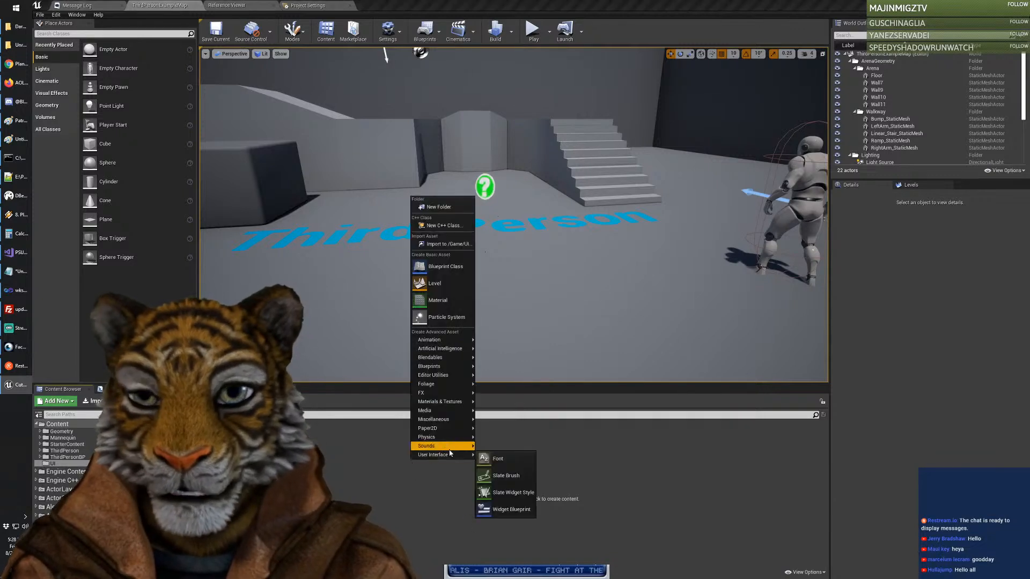
click(522, 502)
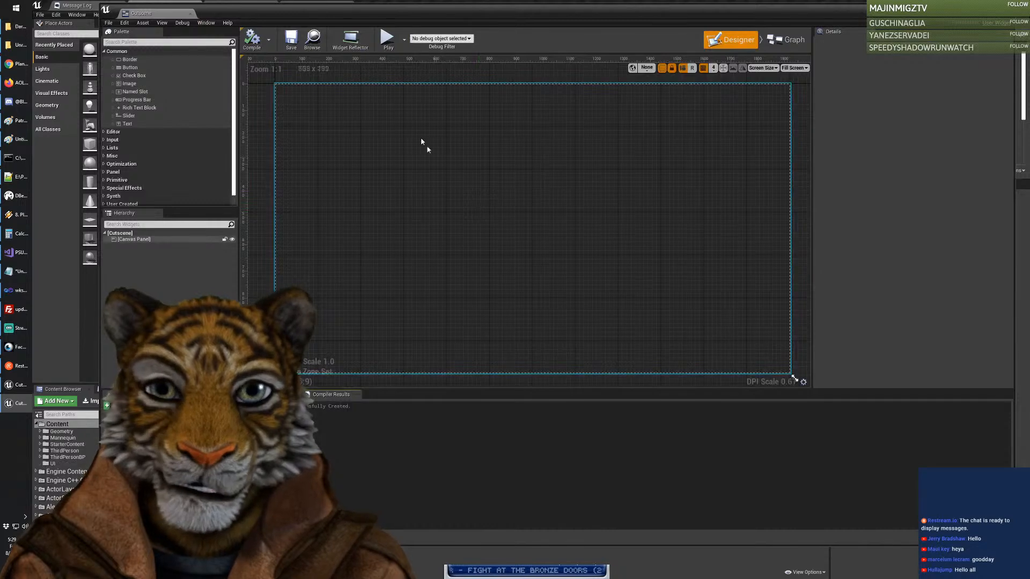
drag(162, 14, 394, 6)
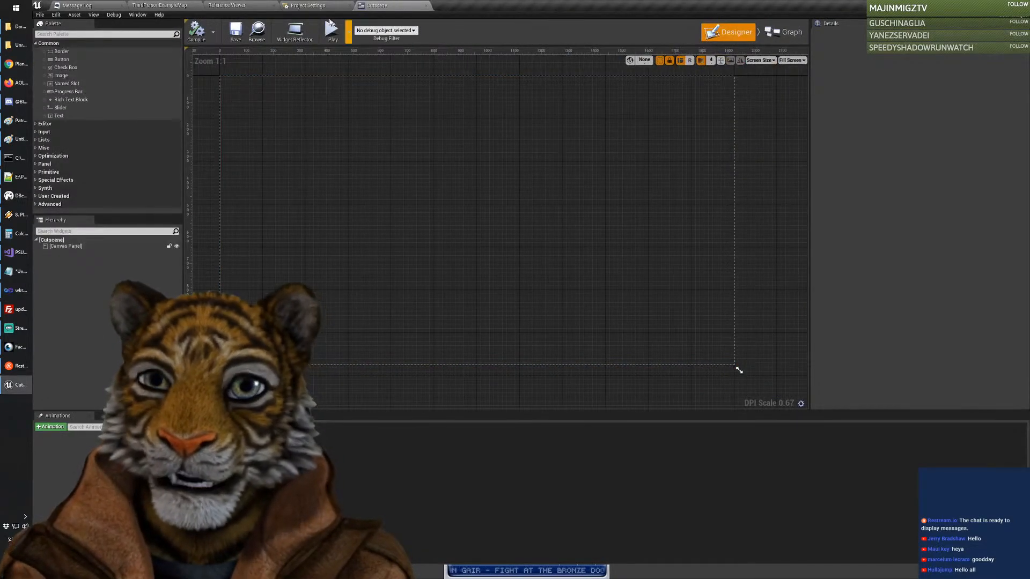
click(330, 6)
click(399, 4)
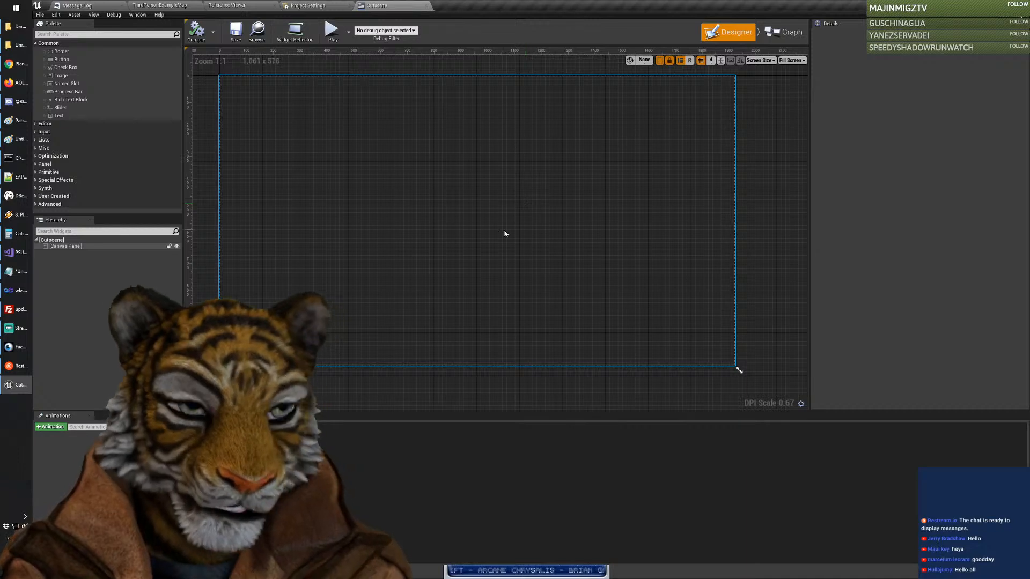
Step: Select the Canvas Panel of the Cutscene widget in the designer
click(412, 216)
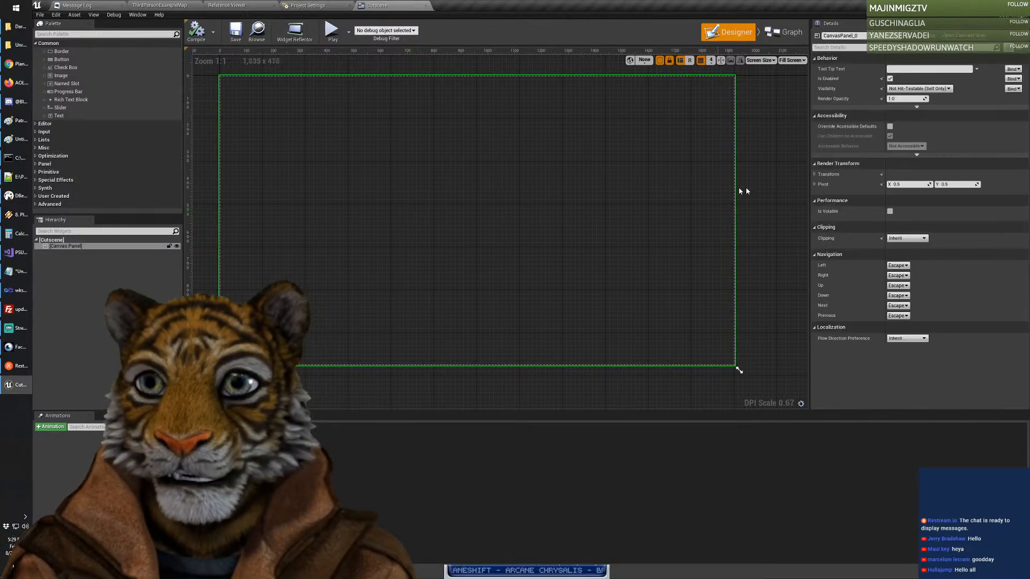
click(771, 200)
click(334, 174)
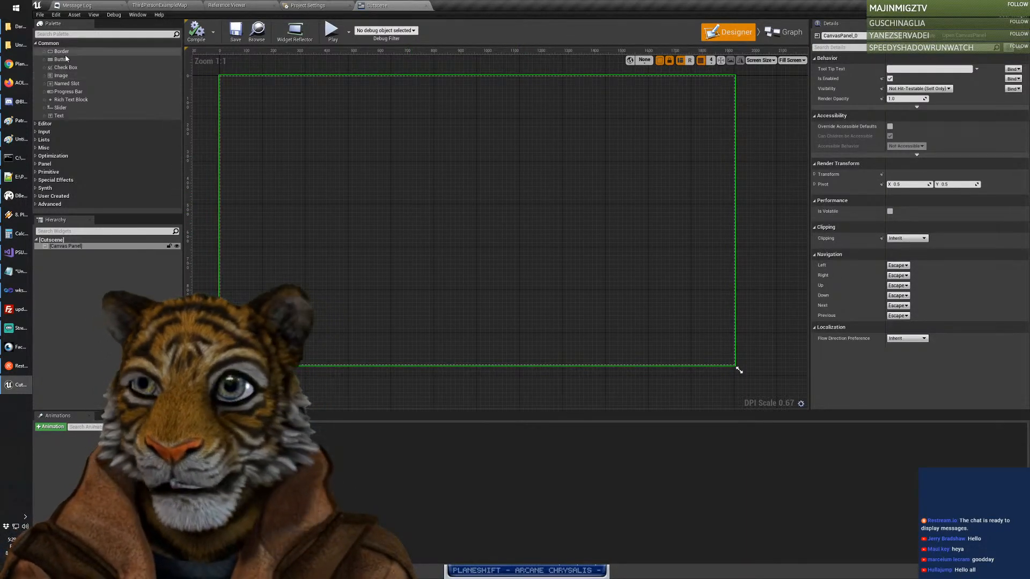
Step: Add an Image to the upper-left area of the canvas and resize it to about 789 by 418
drag(63, 76, 708, 345)
drag(616, 280, 606, 279)
drag(667, 316, 697, 336)
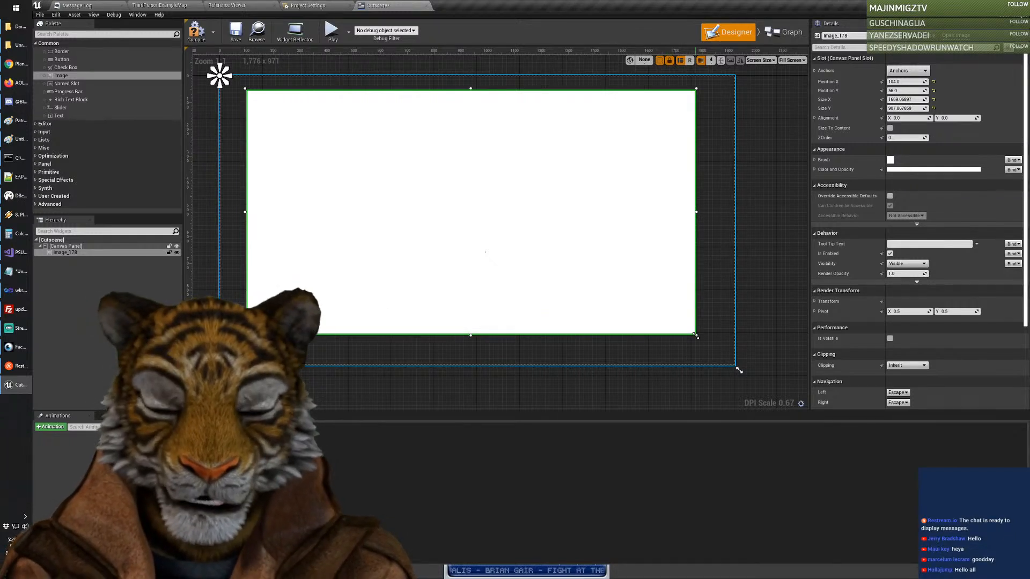
drag(694, 336, 460, 204)
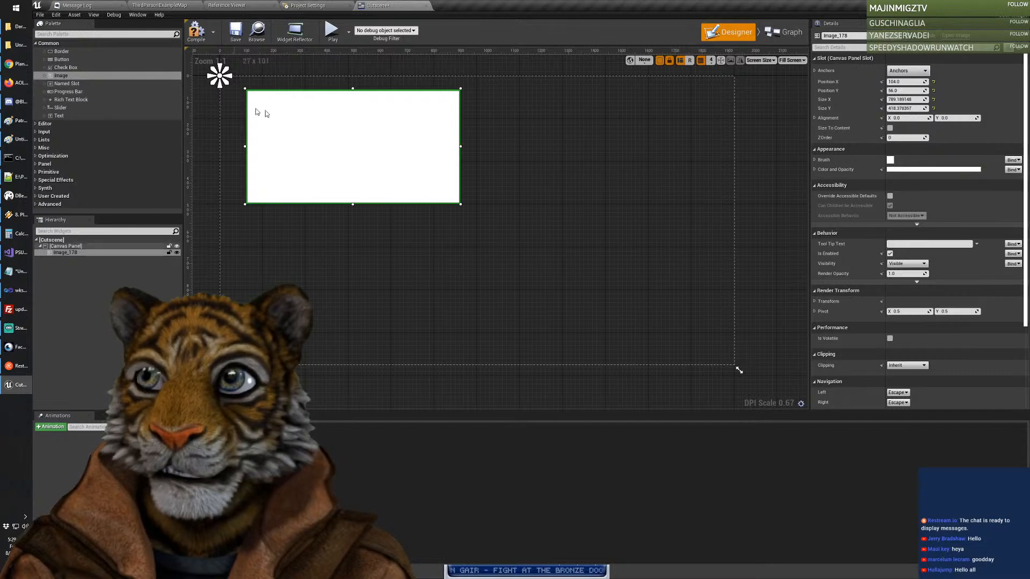
click(529, 168)
click(388, 163)
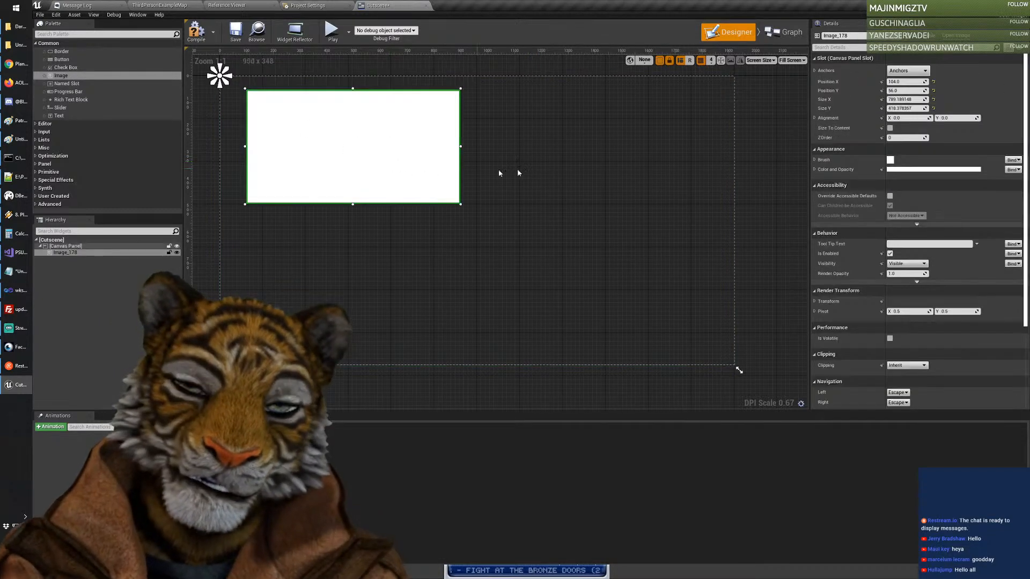
click(517, 168)
click(393, 161)
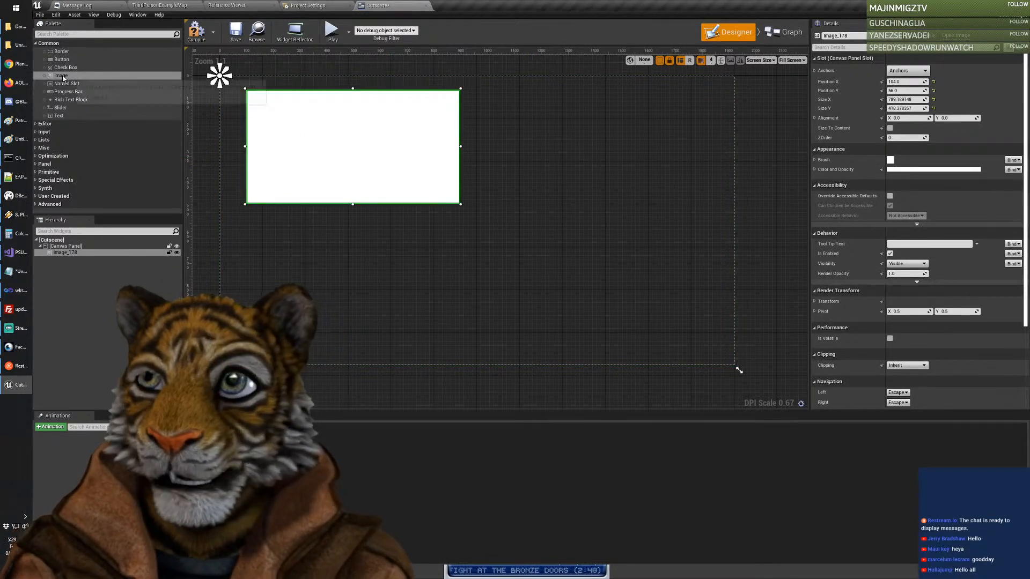
Step: Add a second Image about 930 by 590 and move it to about X 912, Y 408, clearing away the mail window covering the designer
drag(61, 76, 724, 303)
drag(660, 264, 567, 235)
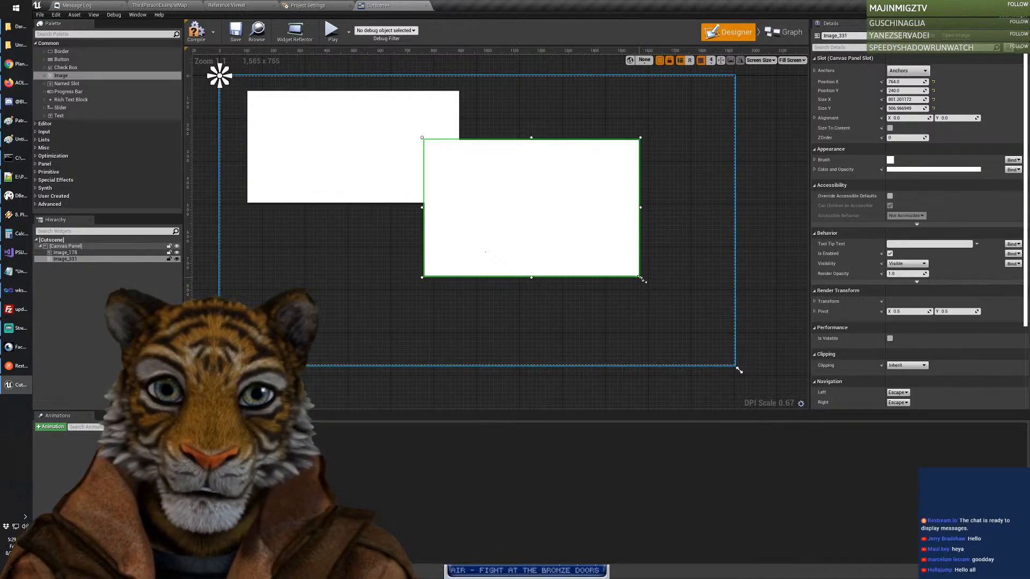
drag(640, 277, 675, 299)
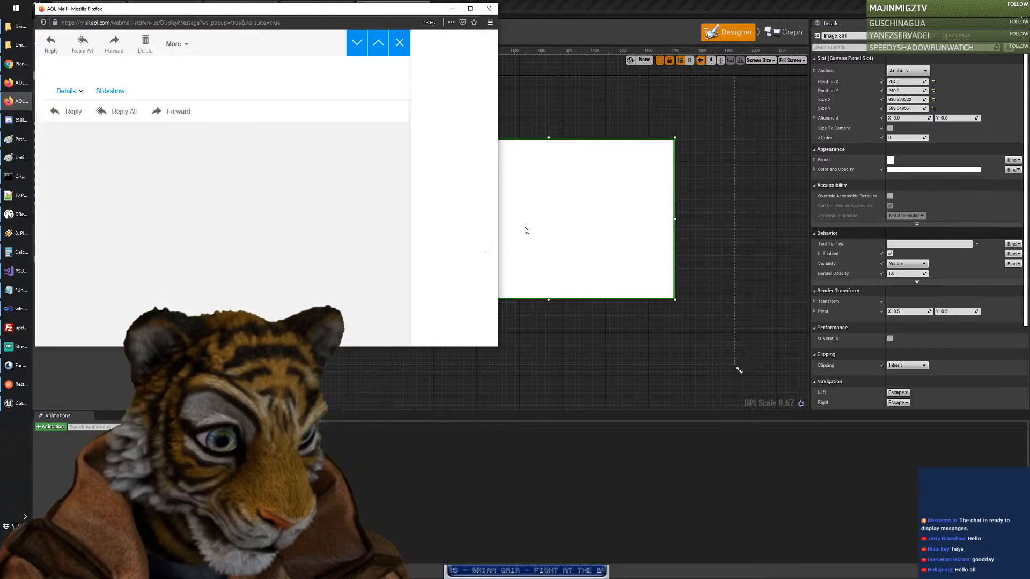
drag(268, 8, 1029, 53)
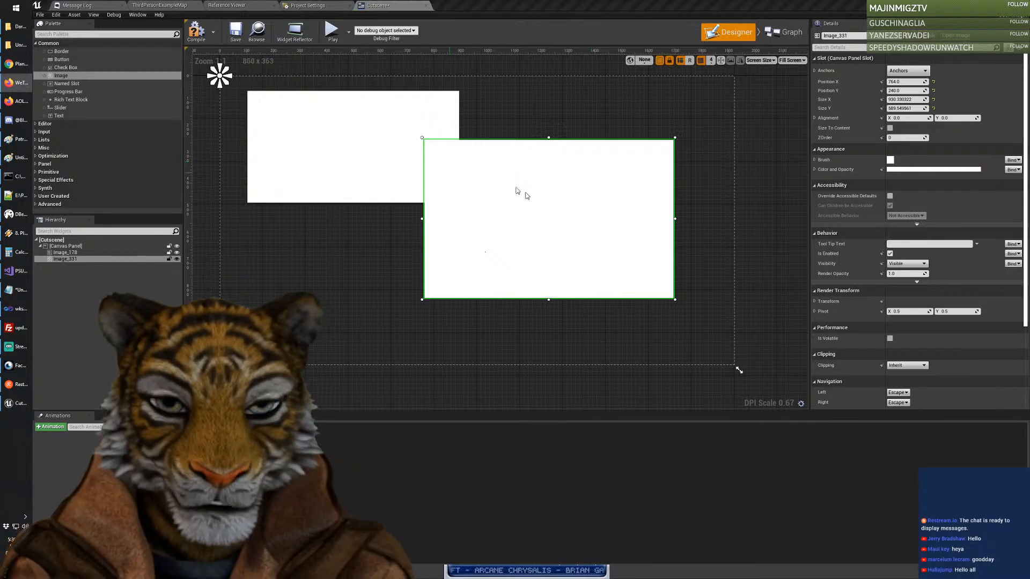
drag(539, 204, 579, 249)
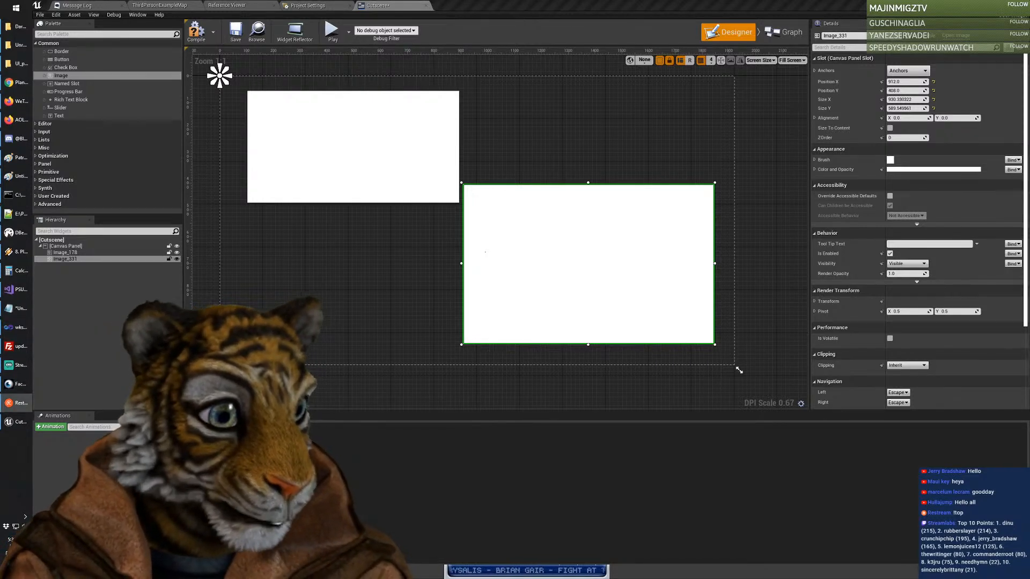
Step: Launch GIMP 2.10.6 and open the layered sunset painting with the tents and the cloud
click(9, 7)
text(gimp)
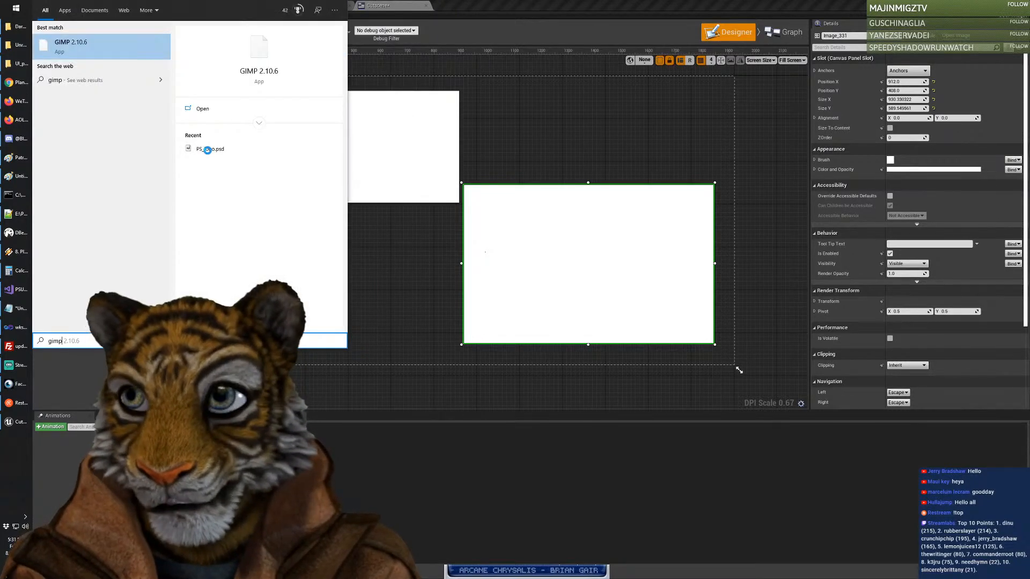
click(95, 50)
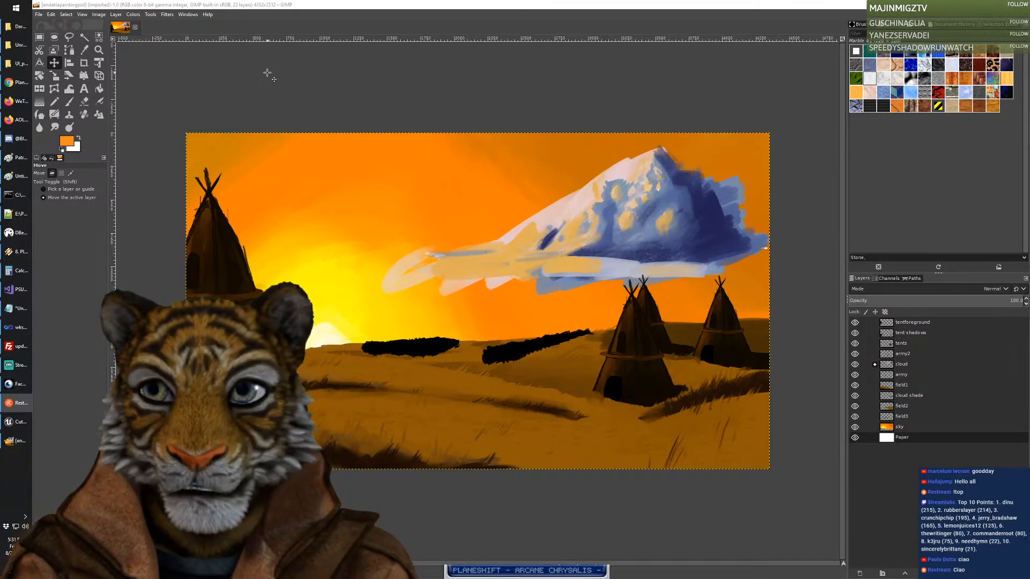
click(844, 238)
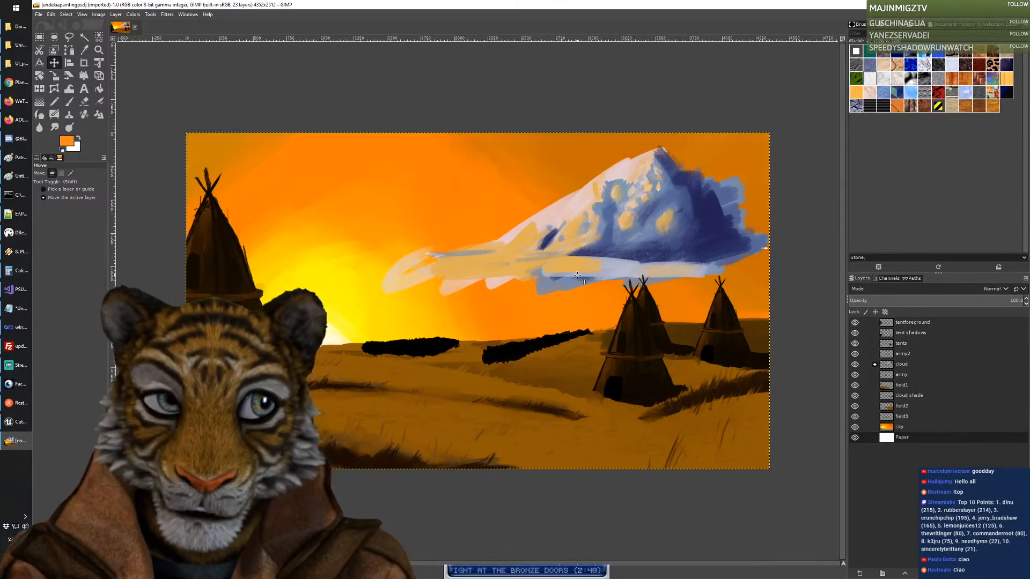
Step: Hide and reshow each painting layer in turn, from tentforeground down to sky, to examine what each one contains
click(855, 323)
click(856, 323)
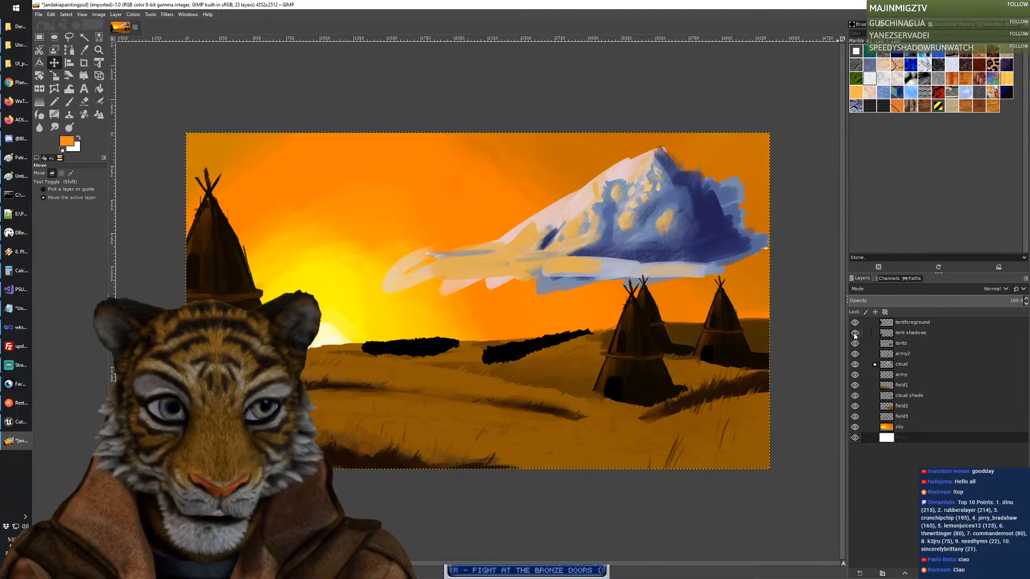
click(855, 334)
click(855, 334)
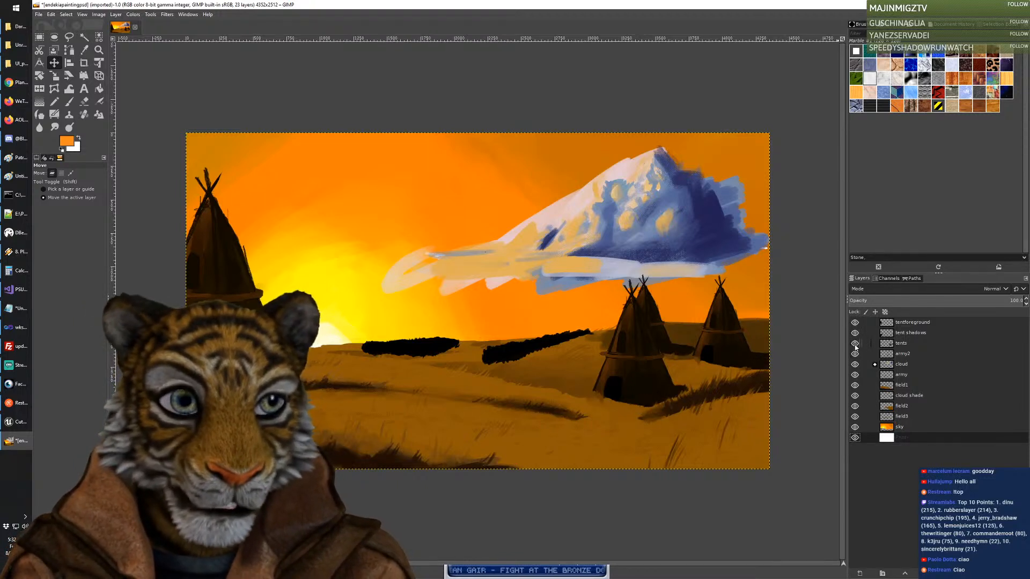
click(855, 344)
click(855, 344)
click(856, 354)
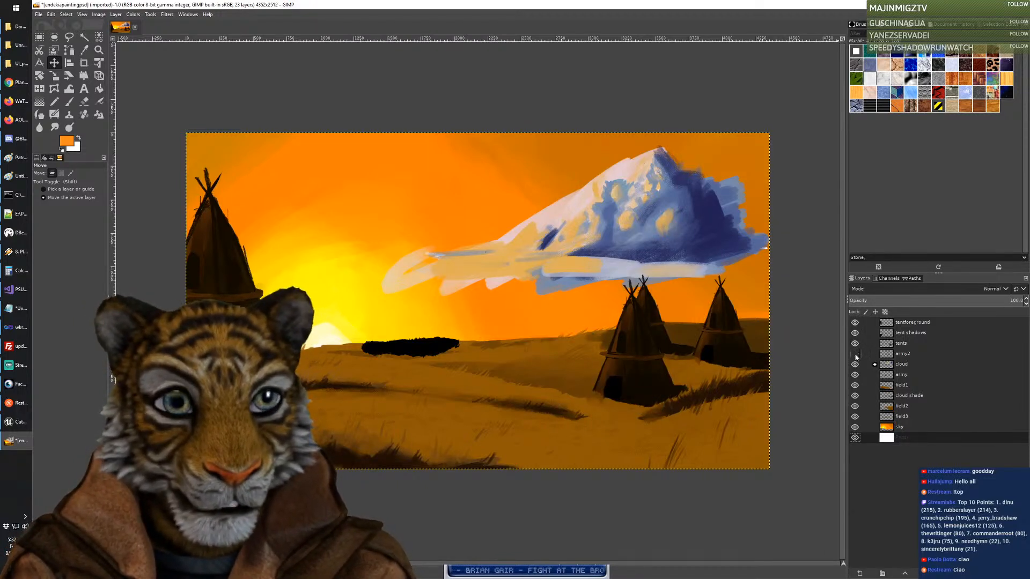
click(855, 354)
click(855, 365)
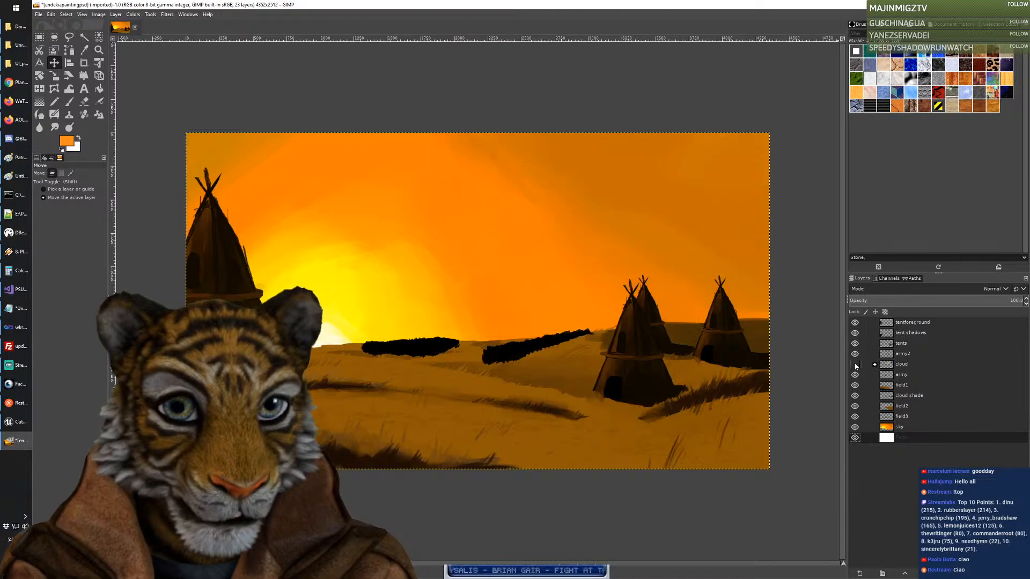
click(855, 365)
click(855, 375)
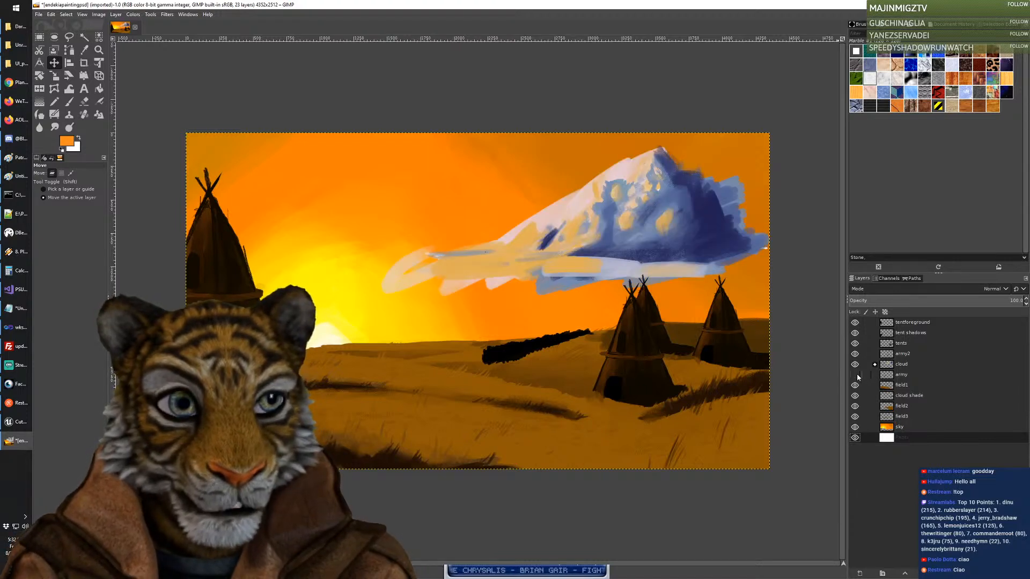
click(855, 375)
click(855, 385)
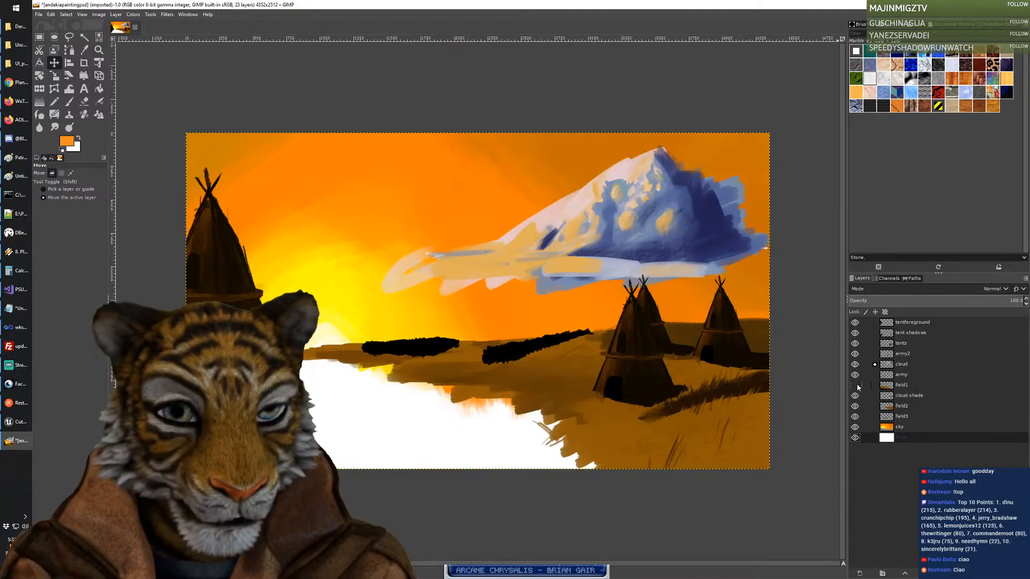
click(856, 385)
click(856, 395)
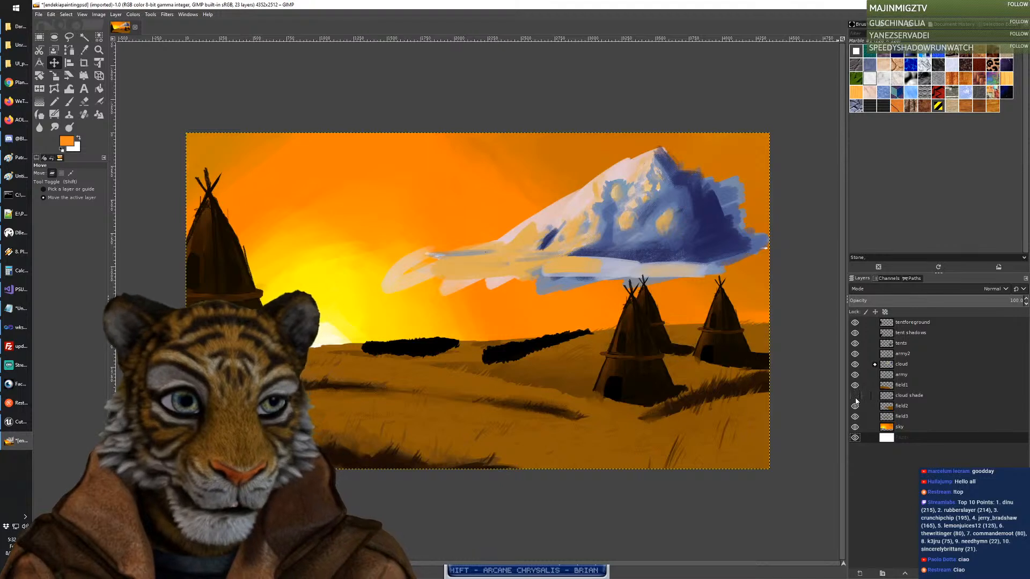
click(855, 395)
click(856, 406)
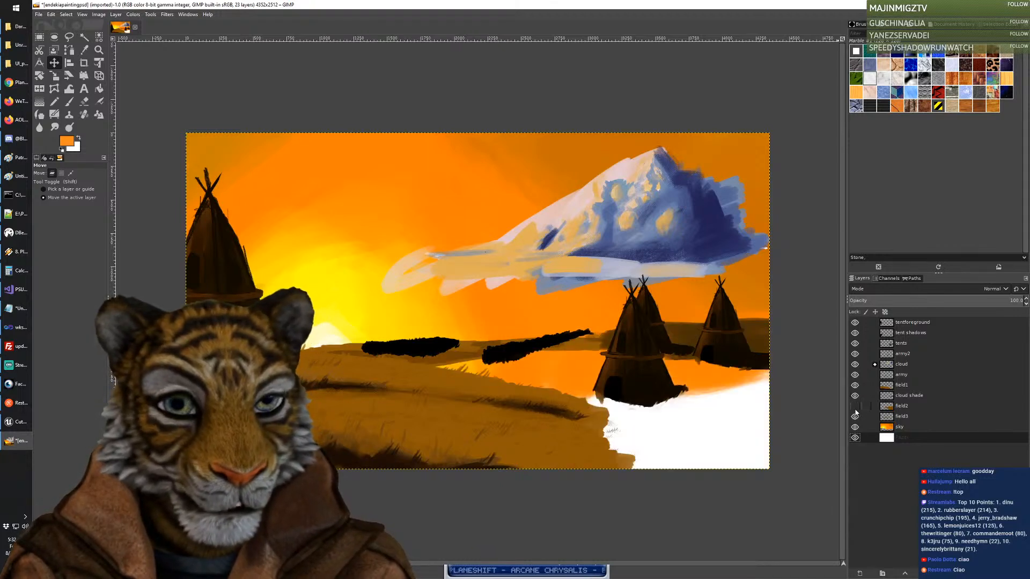
click(856, 406)
click(856, 416)
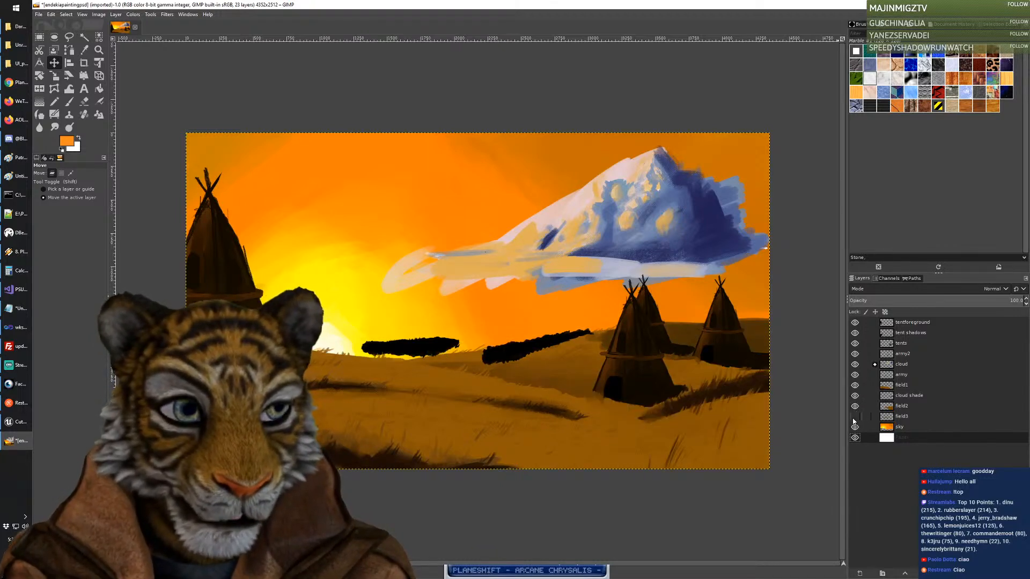
click(855, 416)
click(855, 427)
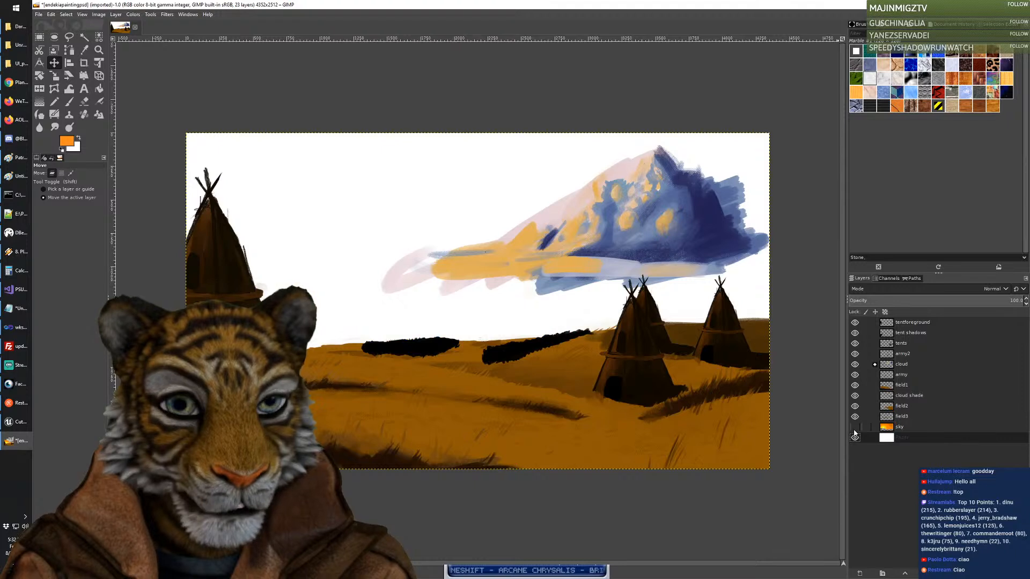
click(855, 427)
click(855, 427)
click(855, 427)
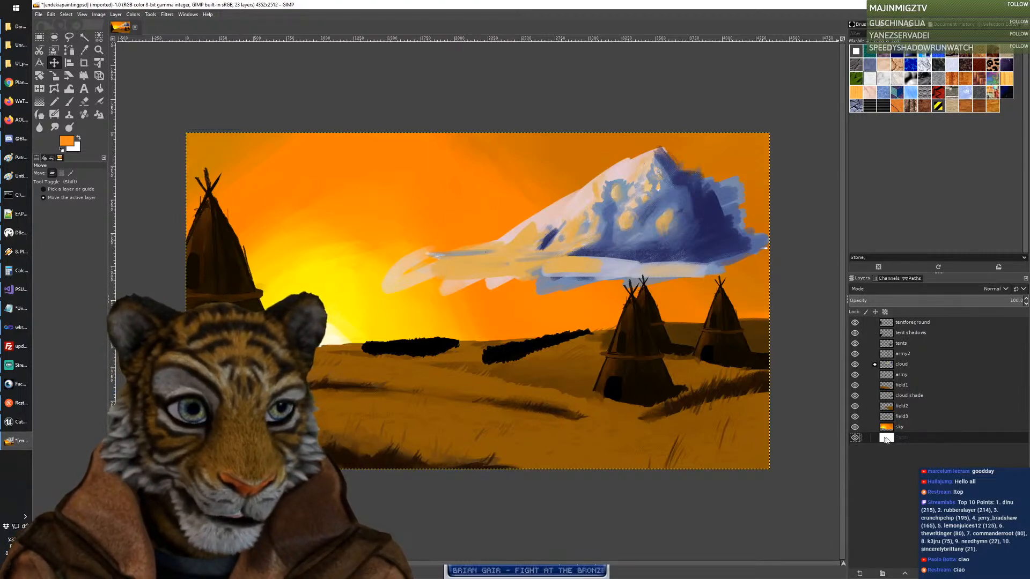
Step: Delete the white Paper layer beneath the sky layer
right_click(917, 440)
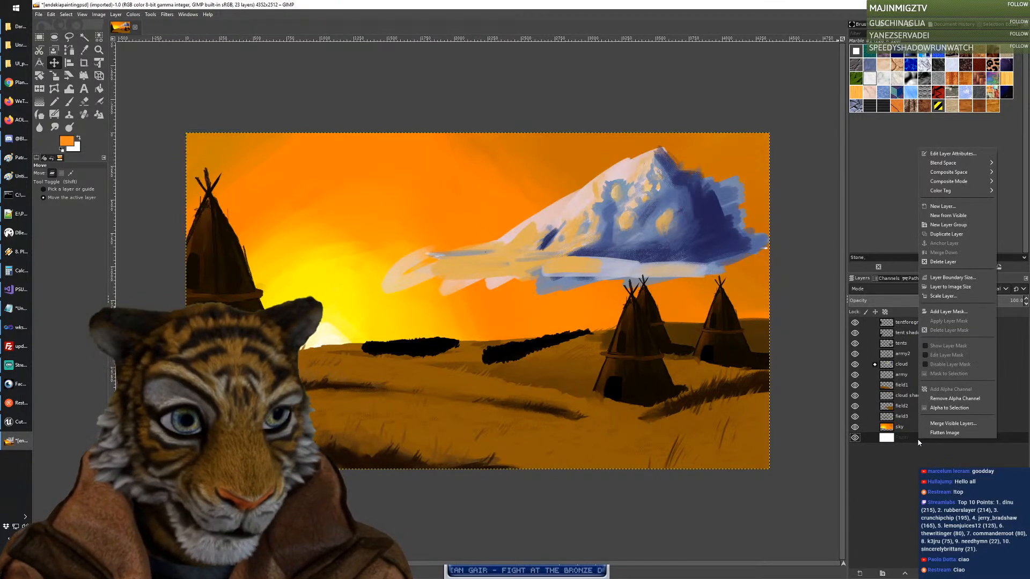
click(943, 262)
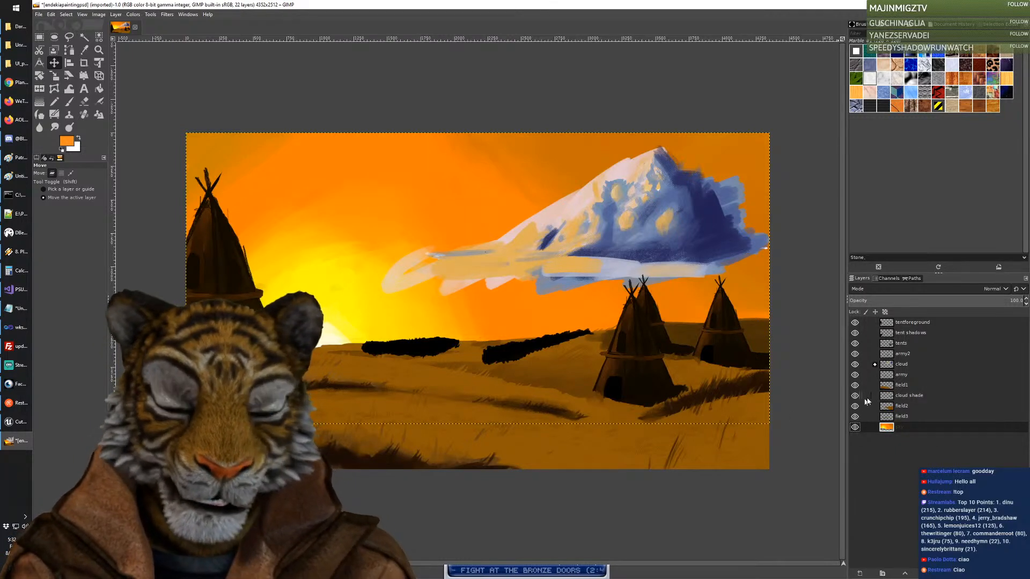
Step: Toggle the visibility of the tentforeground, tent shadows, tents, army2, cloud and army layers to review the separately movable elements
click(855, 323)
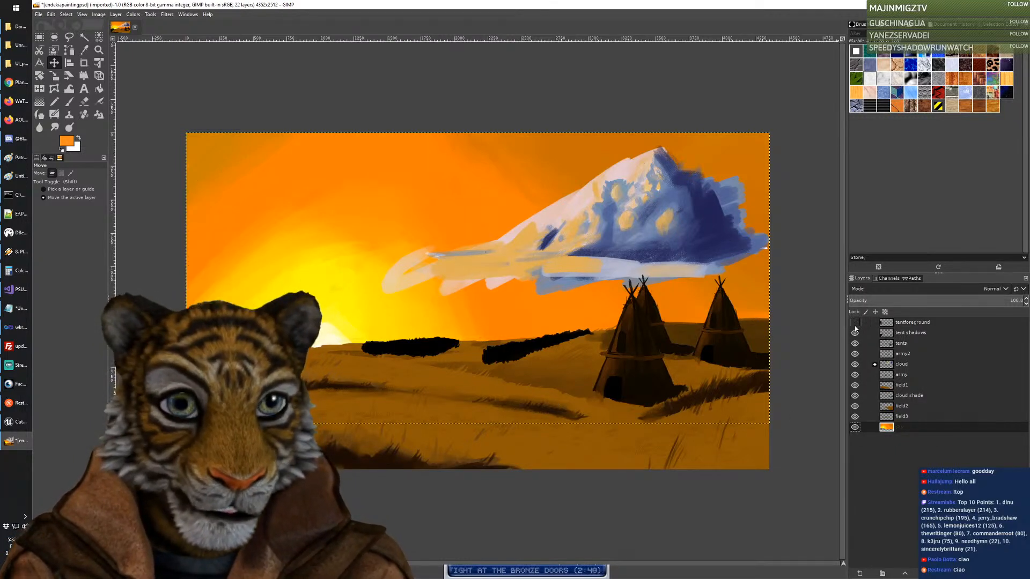
click(855, 322)
click(855, 333)
click(855, 333)
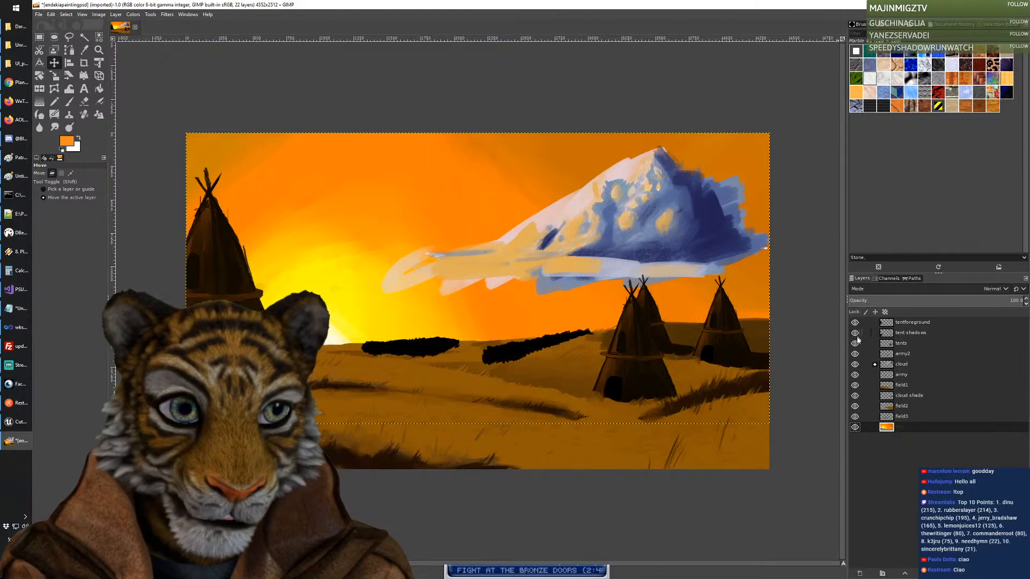
click(856, 344)
click(855, 344)
click(856, 354)
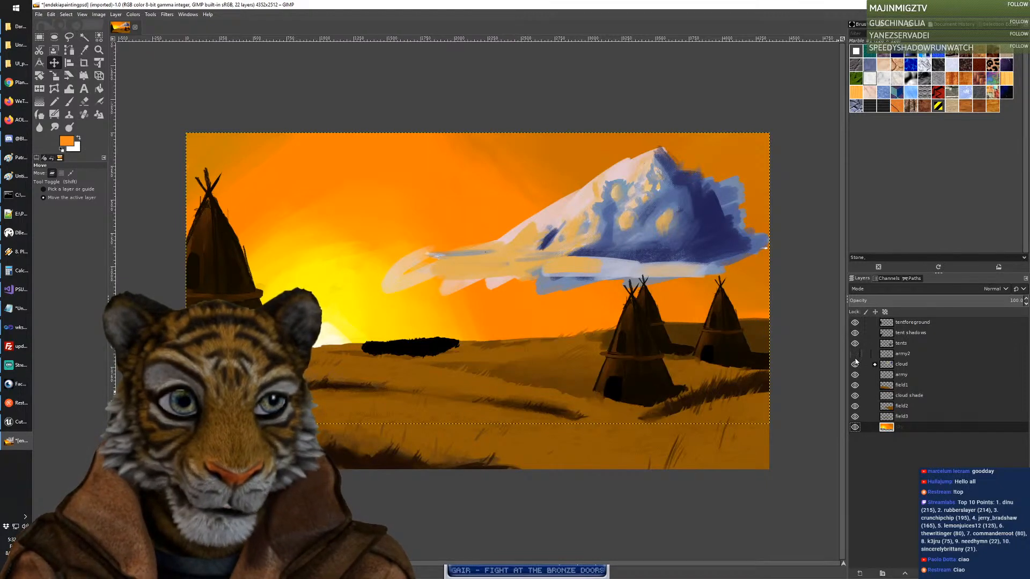
click(855, 354)
click(855, 365)
click(855, 375)
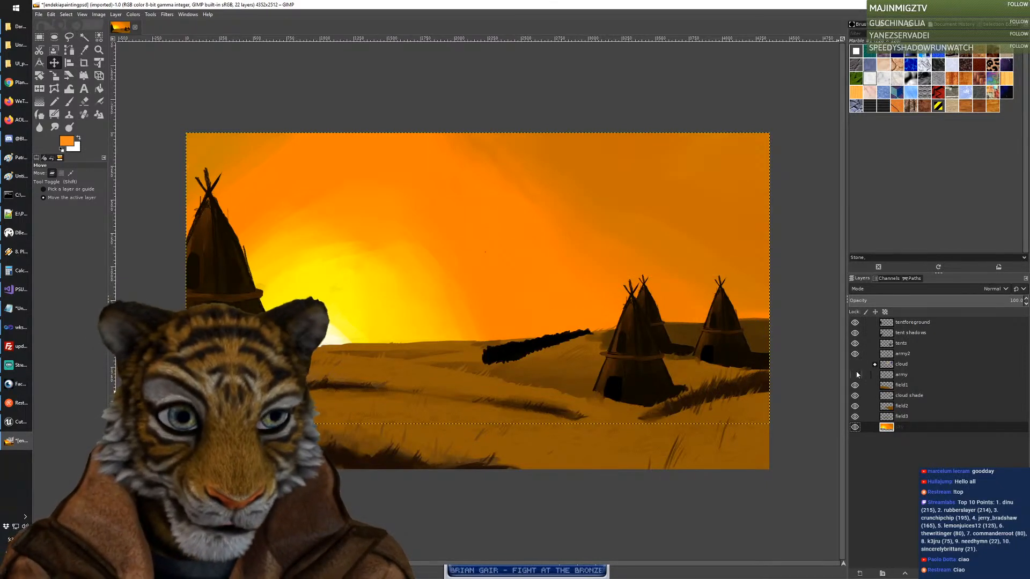
click(855, 374)
click(855, 365)
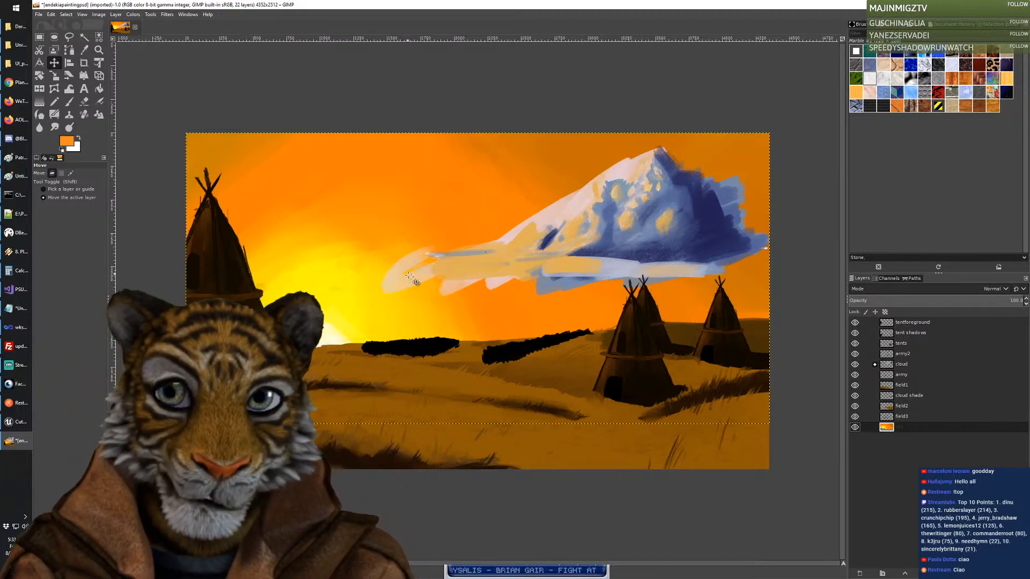
Step: Switch back to Unreal Editor and move the second Image to about X 860, Y 100, partly overlapping the first
click(17, 422)
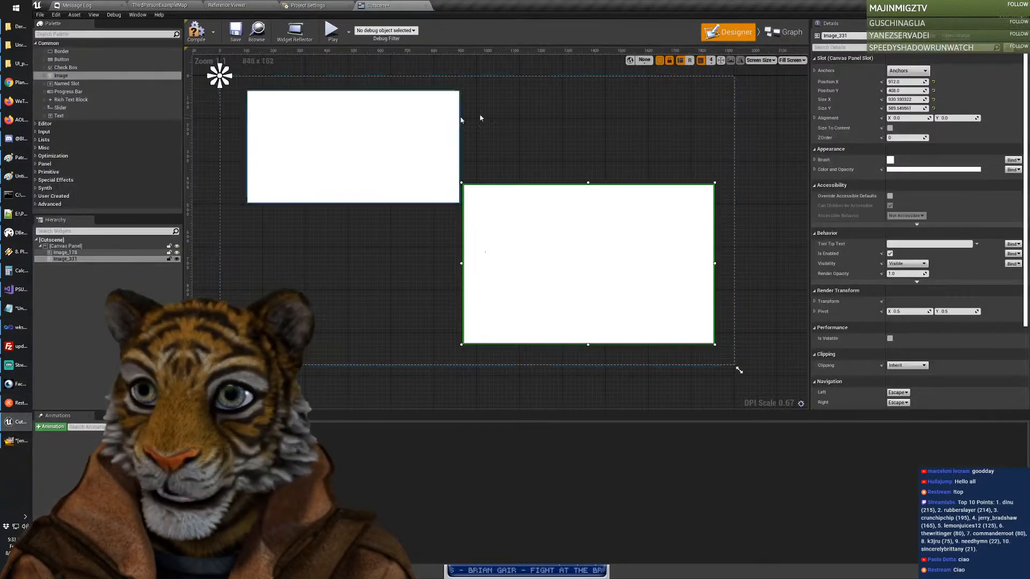
drag(590, 240, 581, 176)
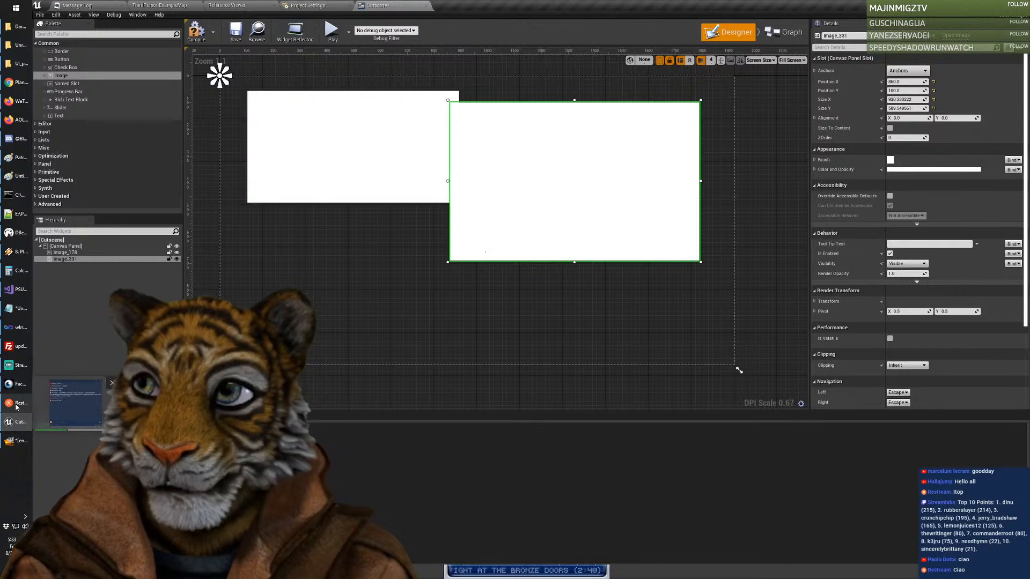
Step: Return to GIMP and repeatedly hide and show the army layer to examine the troops as a separate element
click(16, 441)
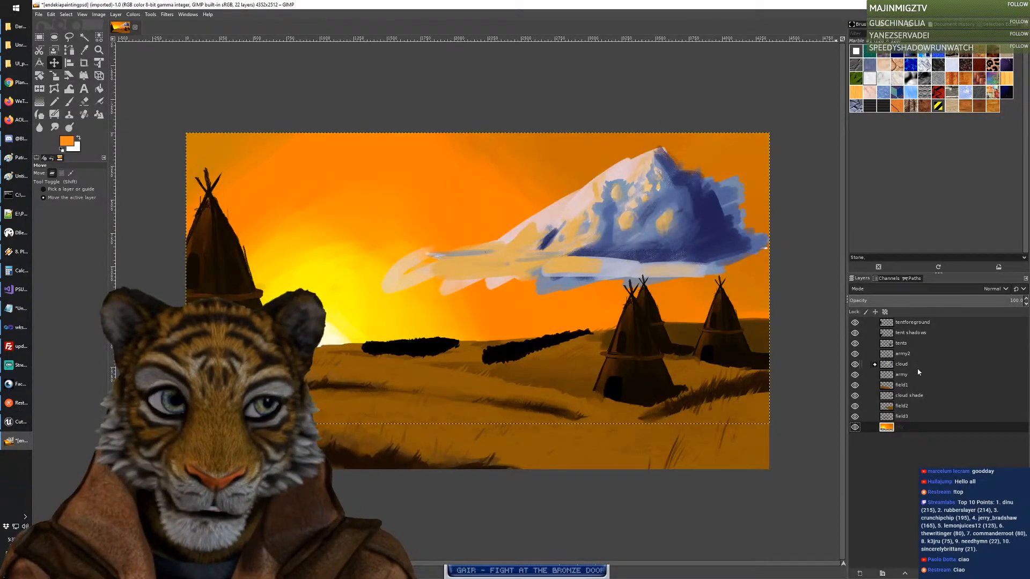
click(855, 375)
click(855, 375)
click(856, 375)
click(855, 375)
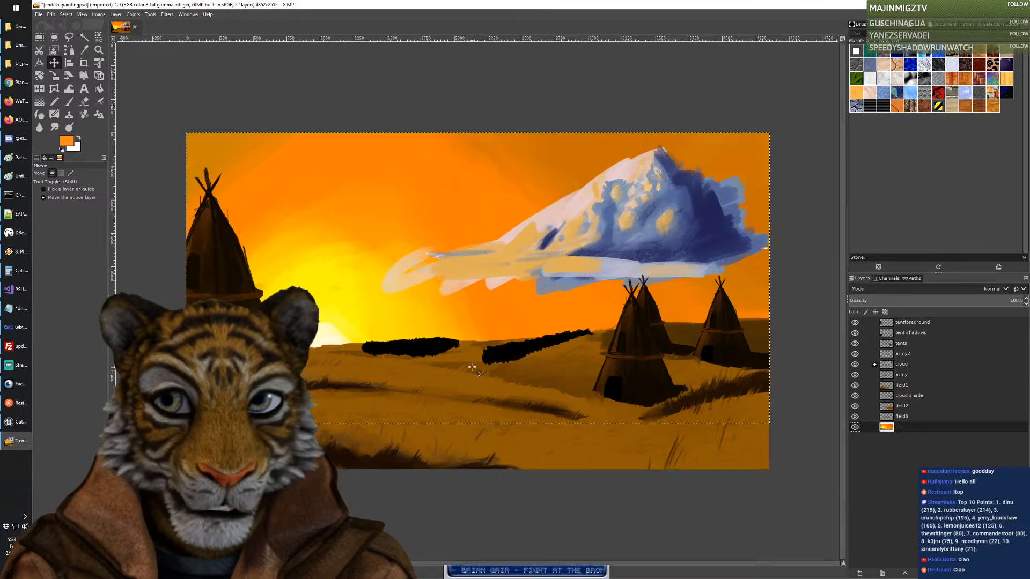
click(855, 375)
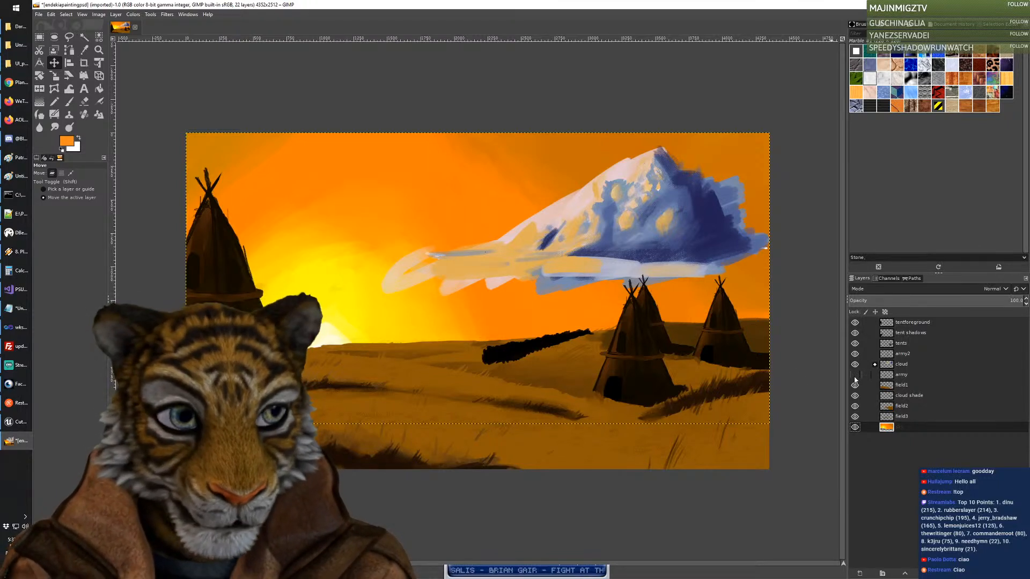
click(856, 375)
click(855, 375)
click(855, 375)
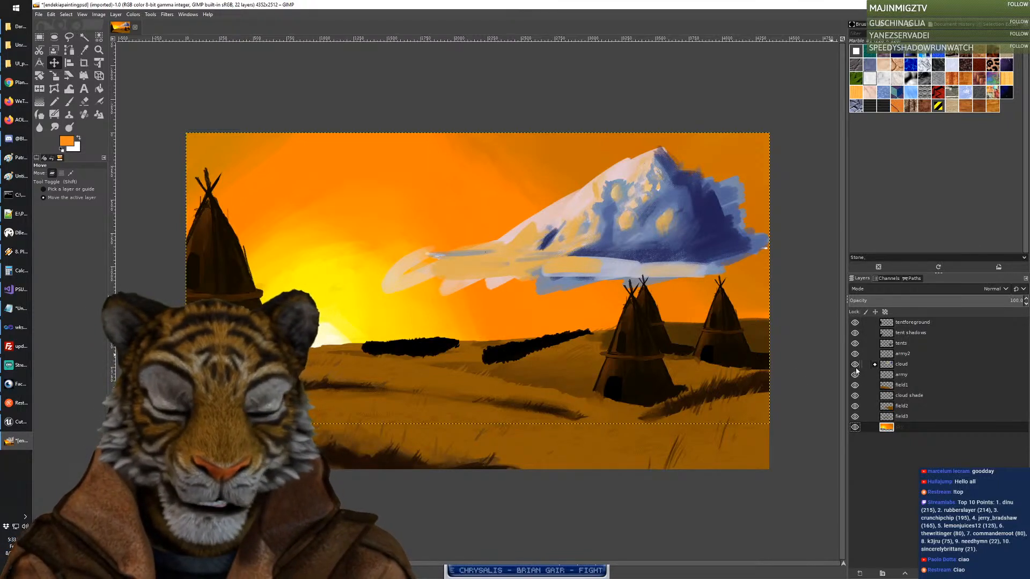
Step: Hide and show the cloud, army2, army, field1, cloud shade, field2 and field3 layers one by one to examine each element
click(855, 364)
click(855, 364)
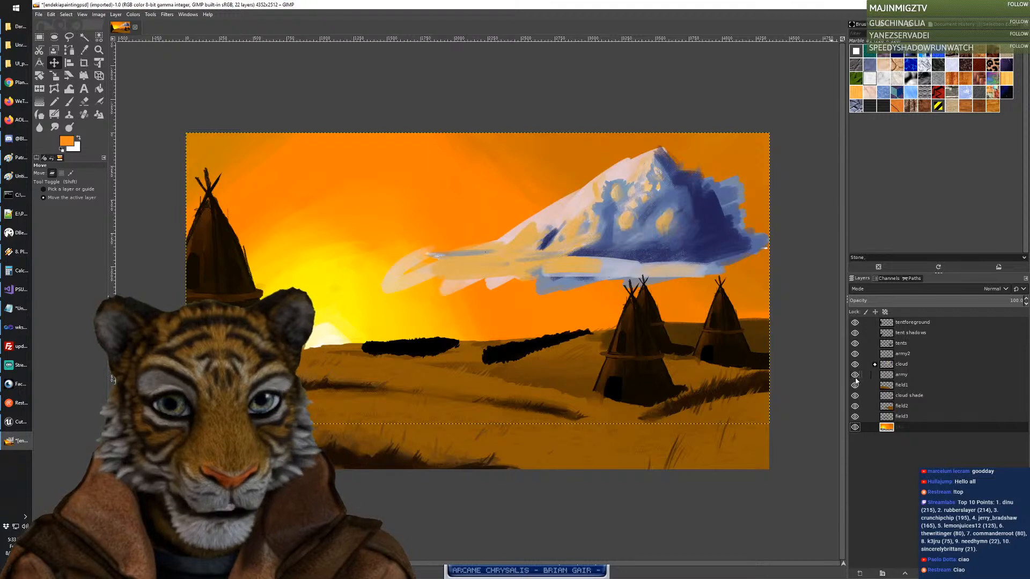
click(856, 368)
click(856, 367)
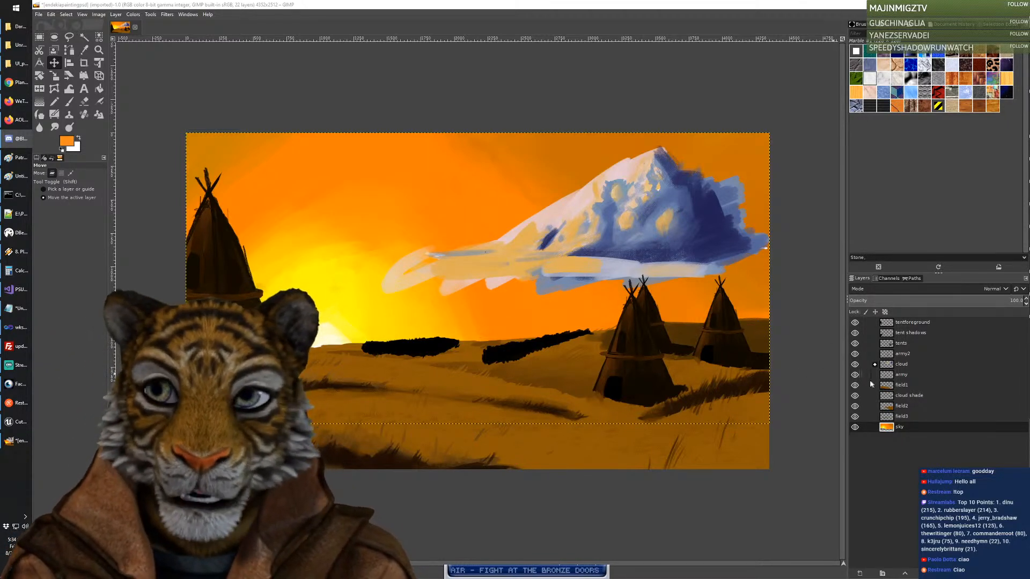
click(855, 353)
click(855, 353)
click(856, 375)
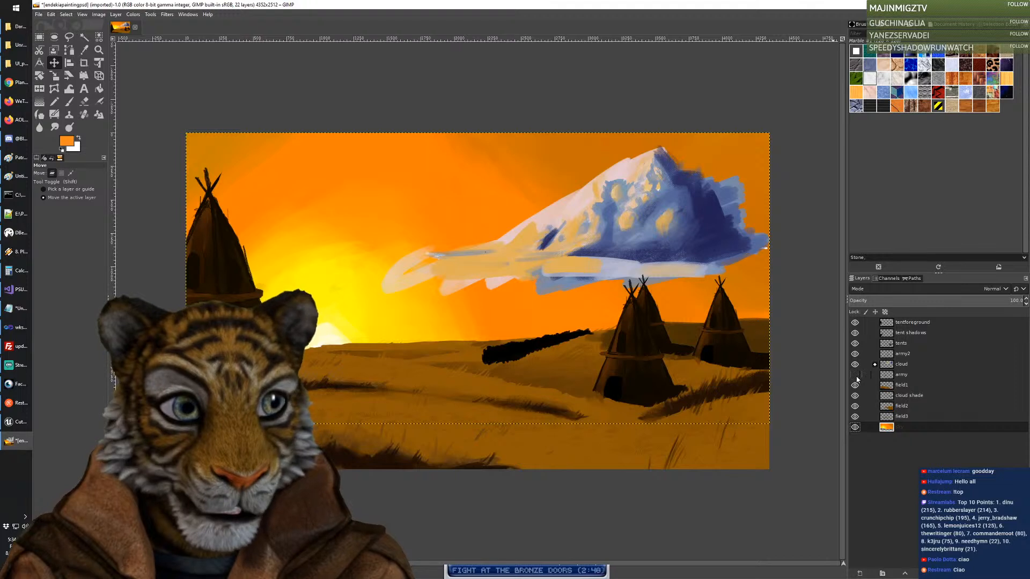
click(855, 374)
click(855, 385)
click(855, 385)
click(855, 395)
click(855, 396)
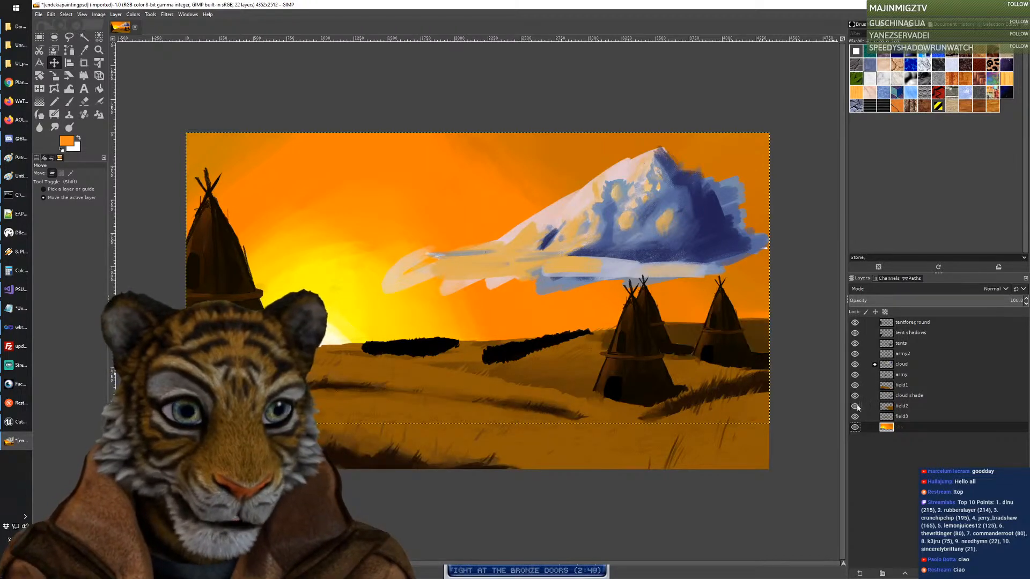
click(857, 406)
click(858, 406)
click(856, 417)
click(856, 417)
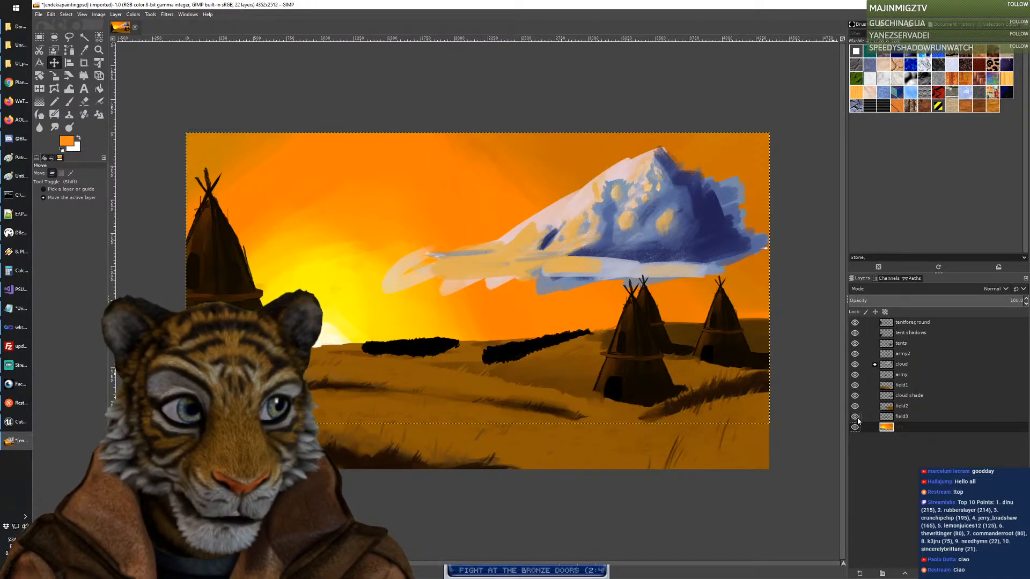
Step: Hide and show the tents, tent shadows and tentforeground layers to examine the tents as separate elements
click(855, 343)
click(855, 343)
click(856, 332)
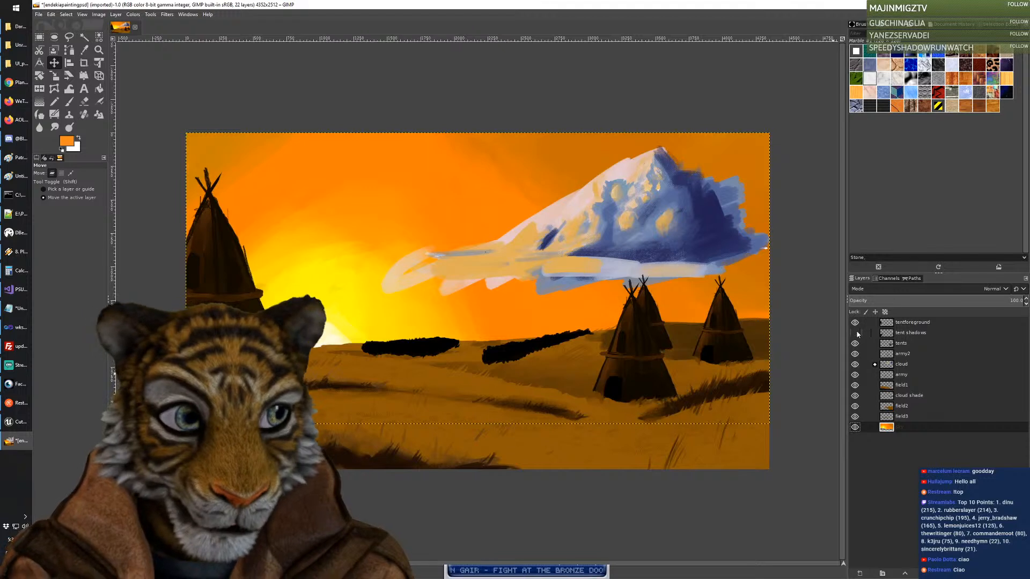
click(856, 333)
click(855, 323)
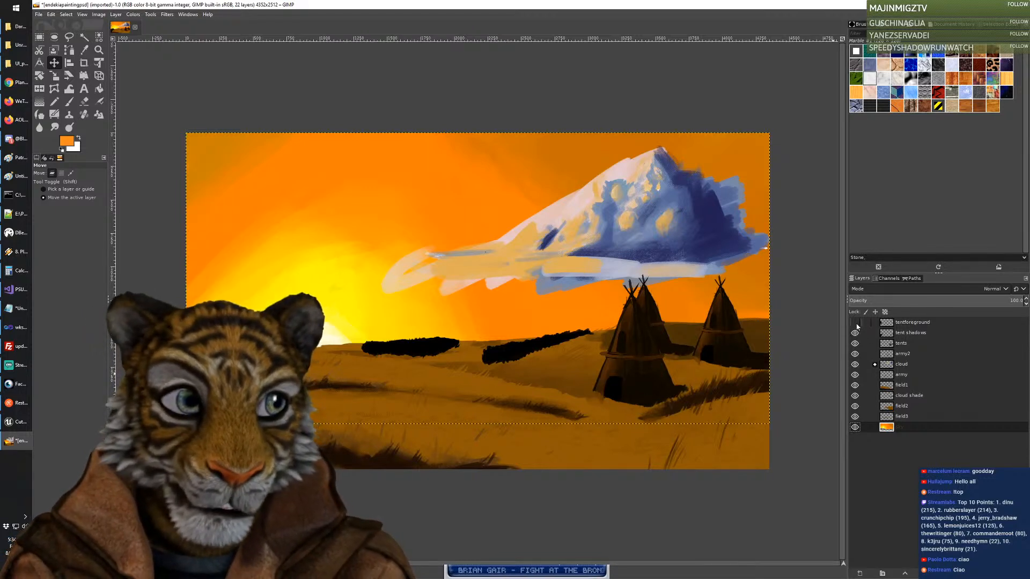
click(856, 323)
click(856, 323)
click(855, 323)
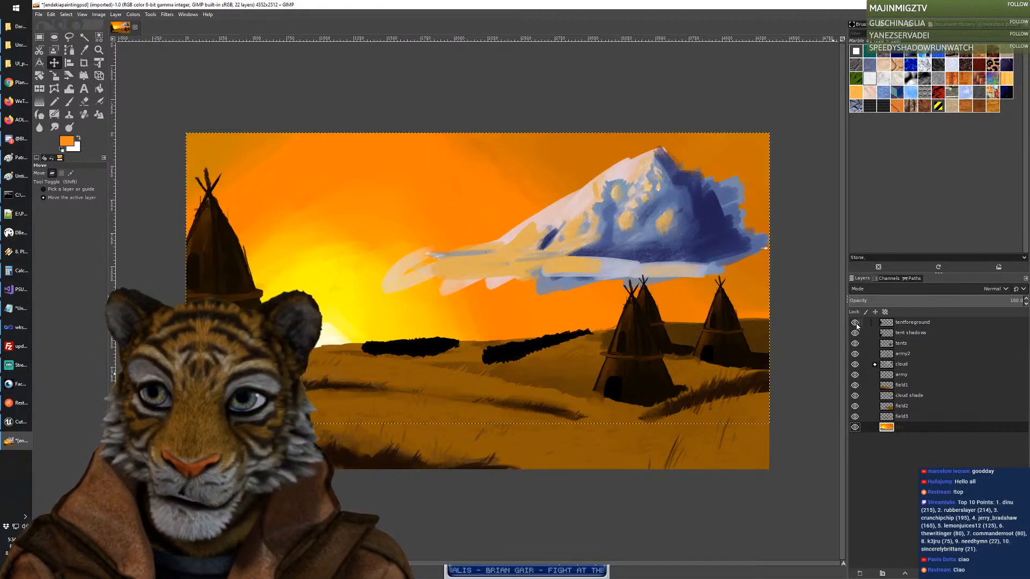
click(855, 343)
click(856, 343)
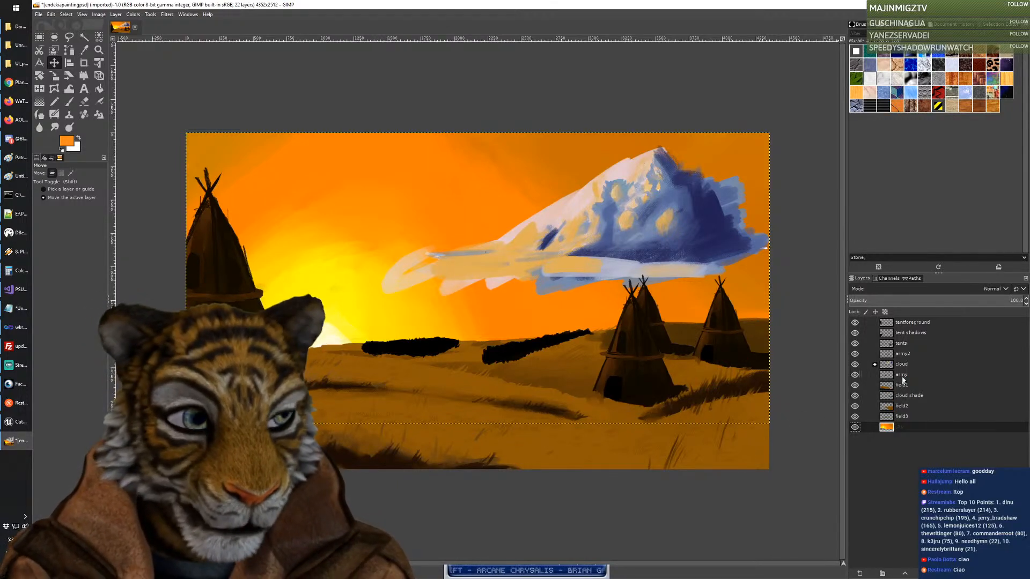
Step: Hide every layer above the sky so that only the sky layer stays visible
click(855, 322)
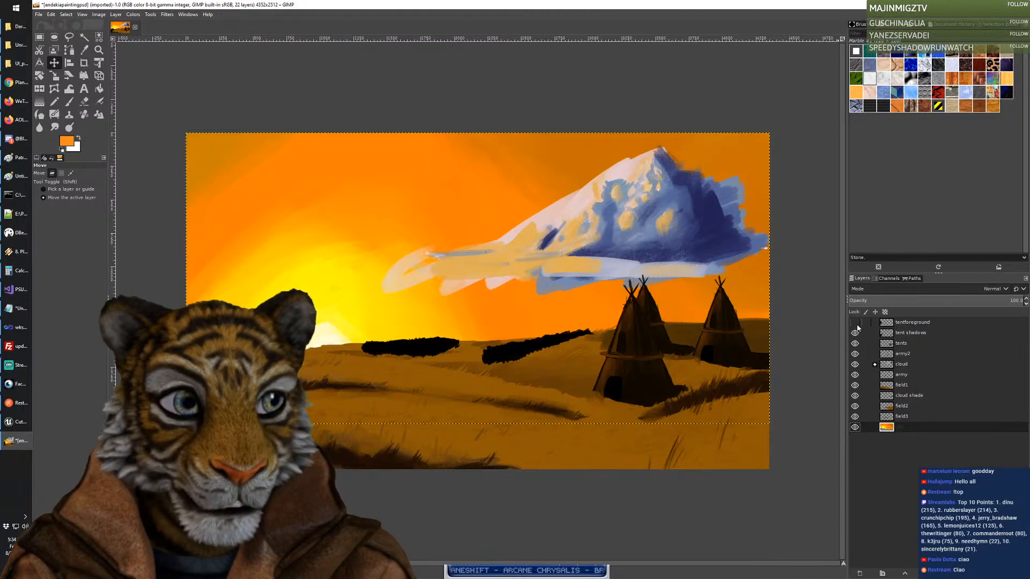
click(855, 333)
click(855, 343)
click(855, 354)
click(855, 375)
click(855, 364)
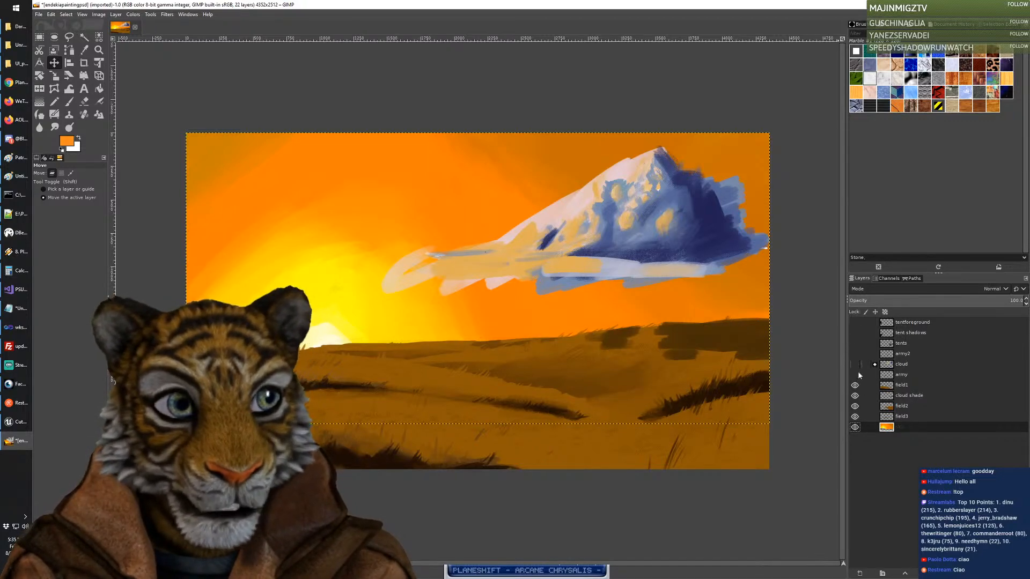
click(855, 385)
click(855, 395)
click(855, 406)
click(855, 416)
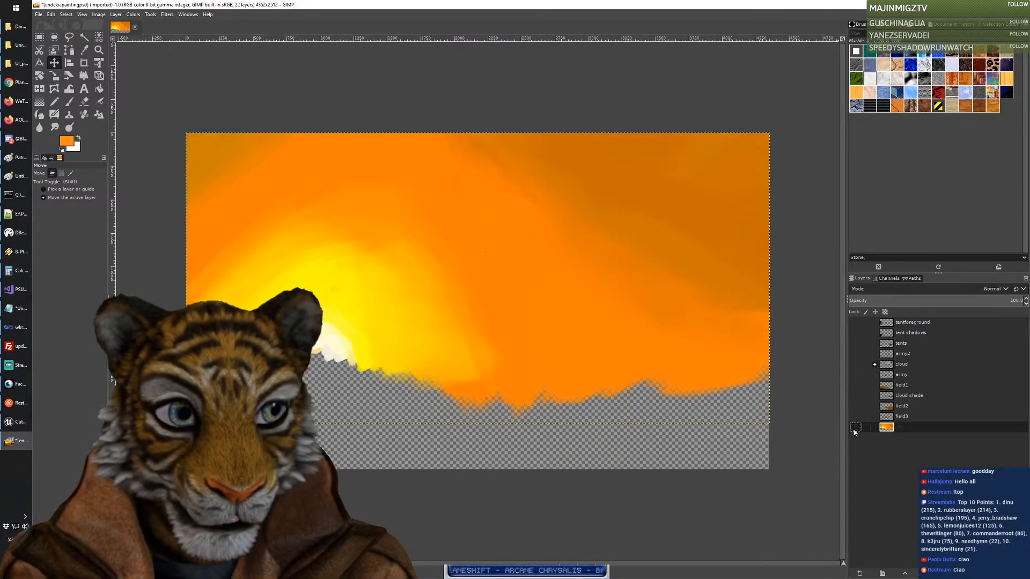
click(856, 427)
click(855, 427)
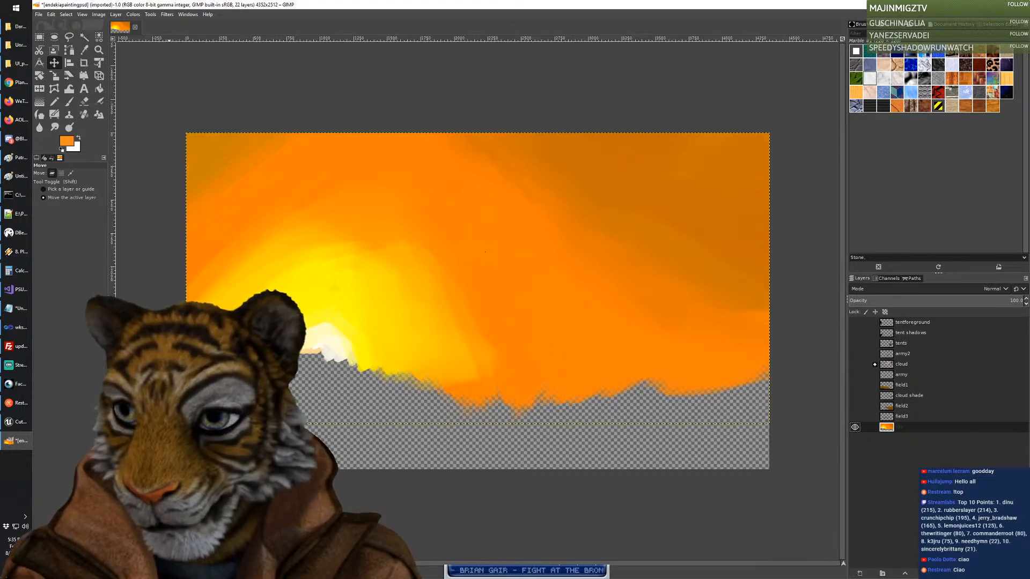
Step: Scale the whole image to 2000 px wide, keeping its proportions and cubic interpolation
ctrl+scroll(485, 251, up, 3)
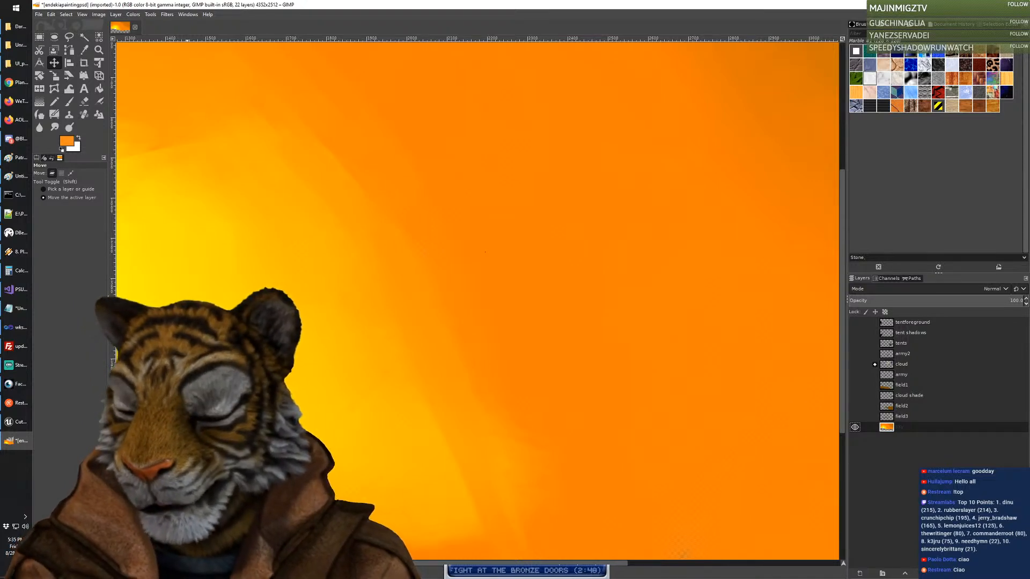
ctrl+scroll(485, 251, down, 3)
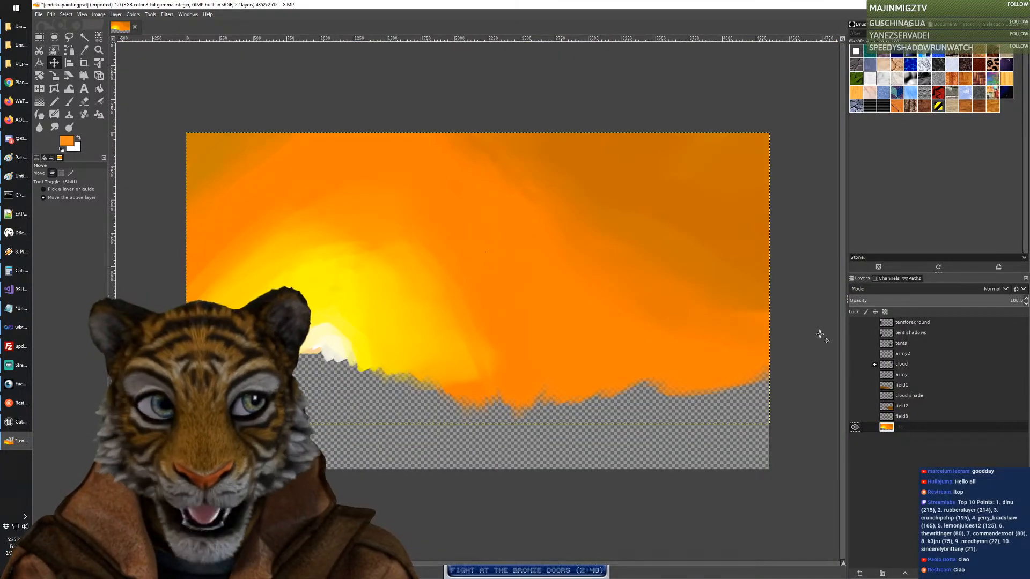
click(102, 15)
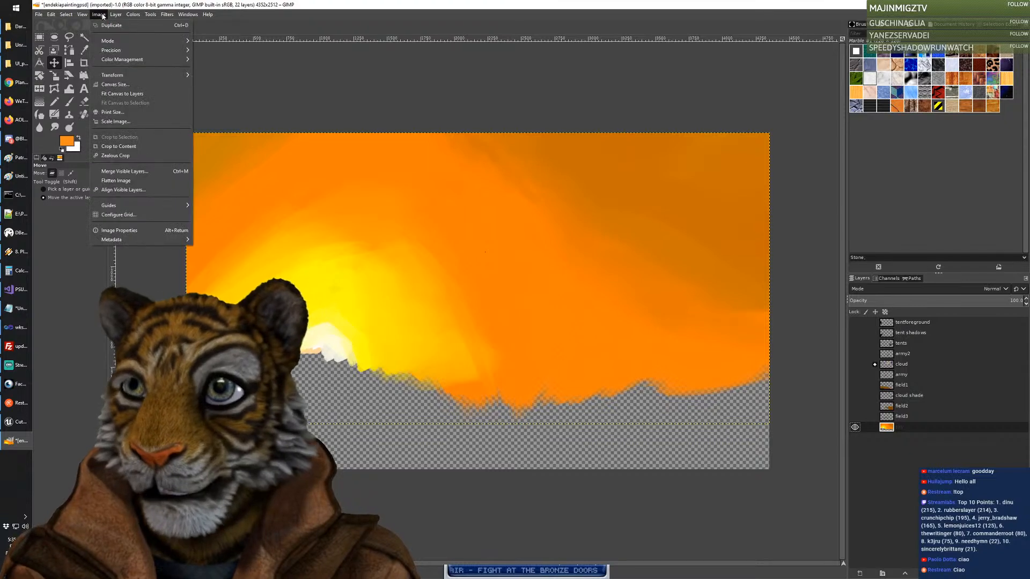
click(118, 121)
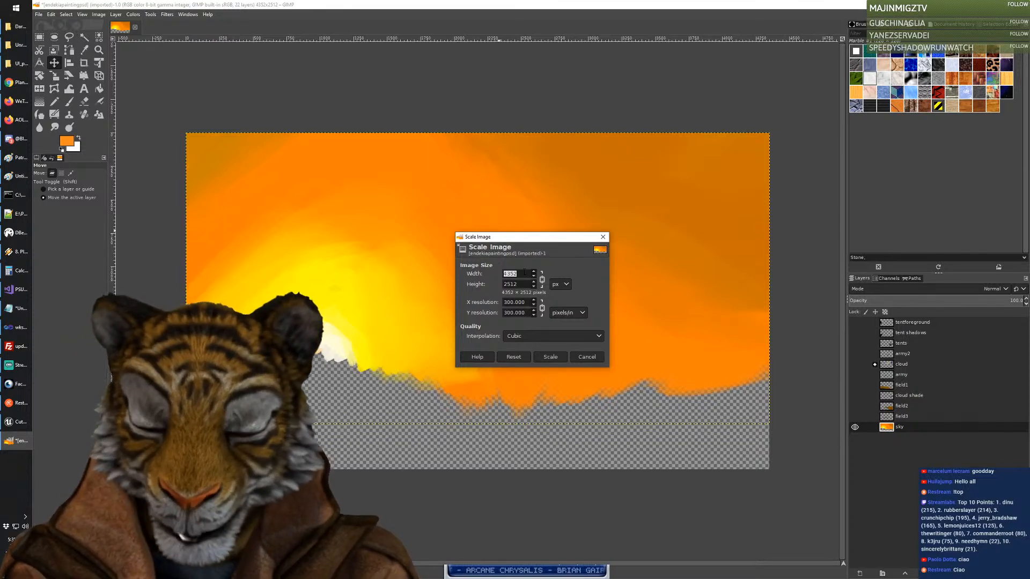
text(2000)
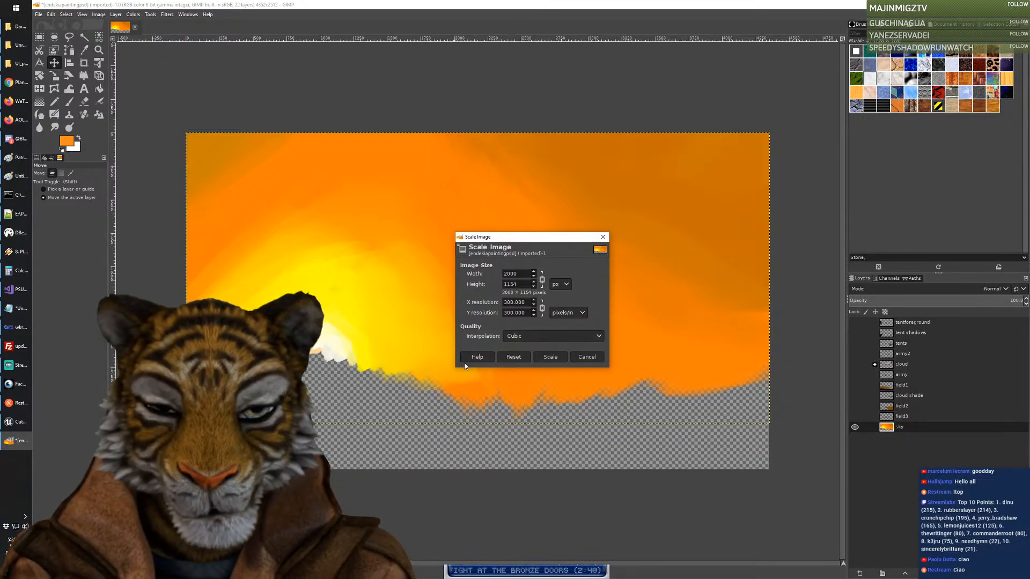
click(551, 357)
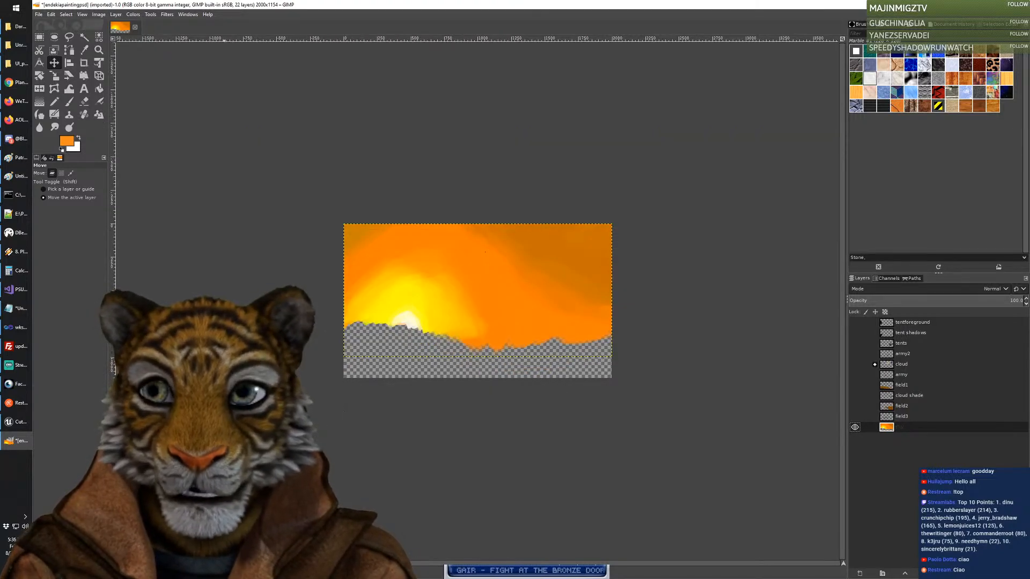
Step: Inspect the scaled sky up close and start exporting the image
click(189, 531)
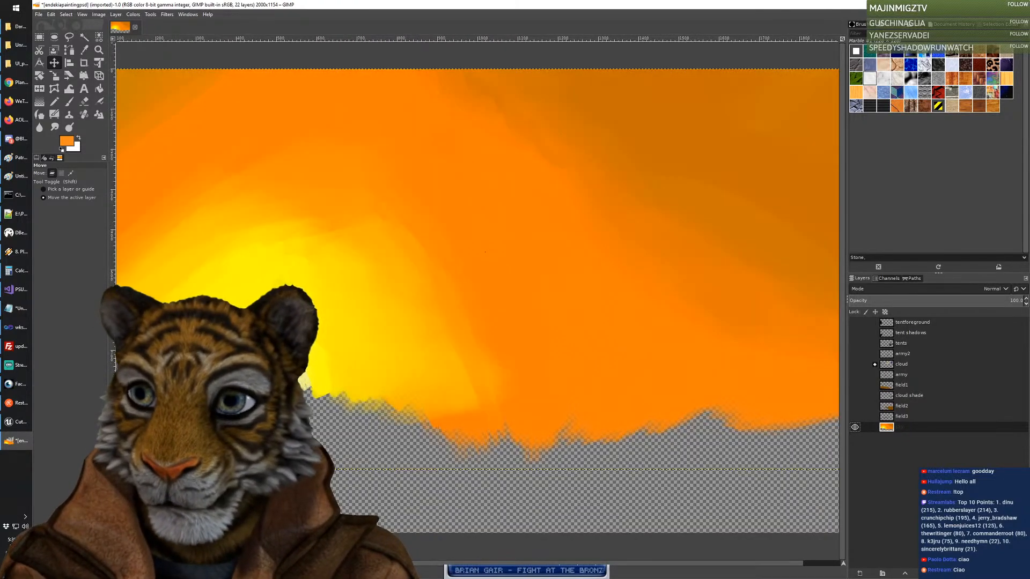
drag(544, 564, 499, 565)
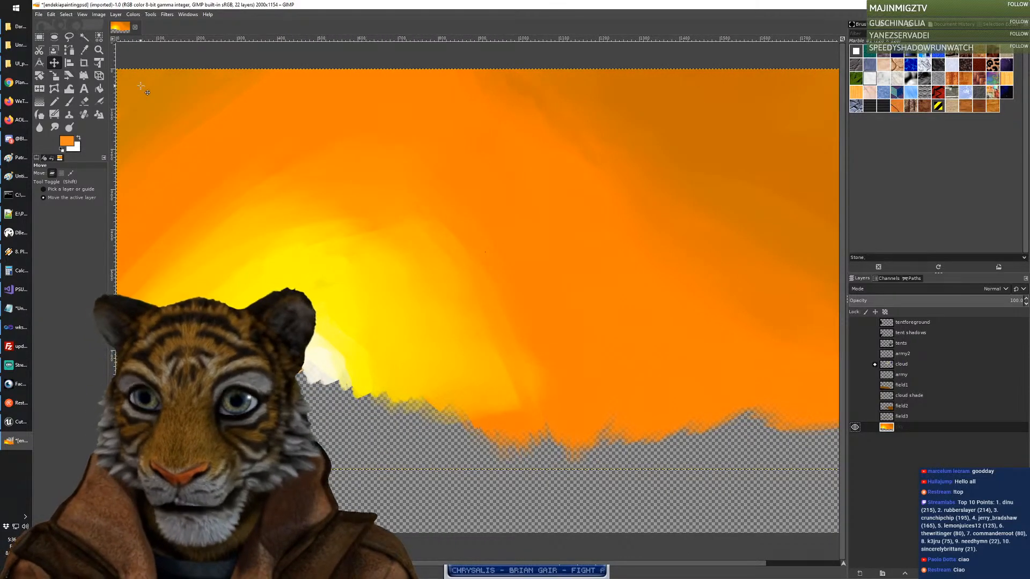
click(39, 14)
click(39, 15)
click(38, 14)
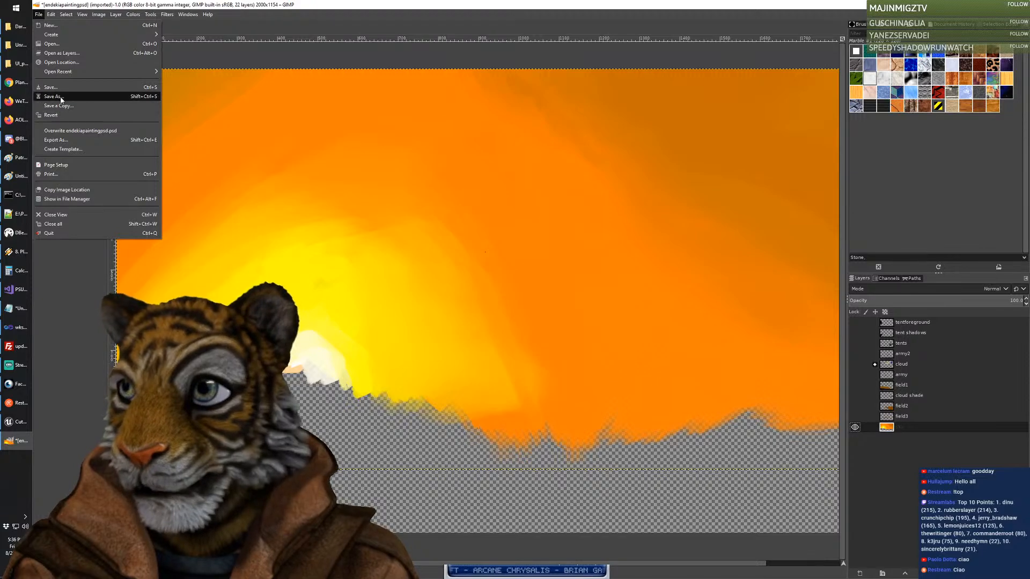
click(56, 140)
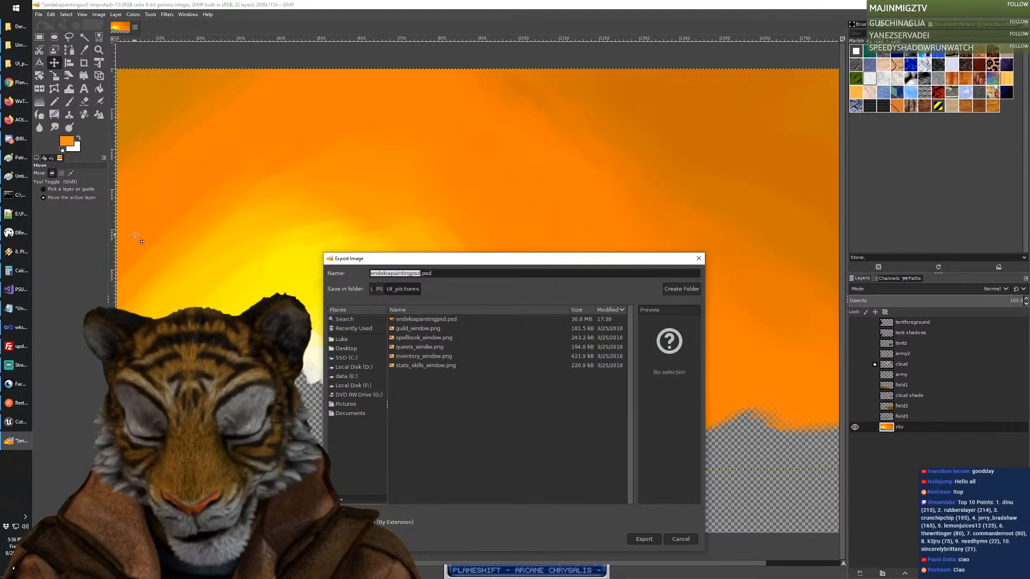
Step: Switch to File Explorer, open the Content\UI folder of the Cutscenes2D project under Unreal Projects, and copy its path
click(14, 30)
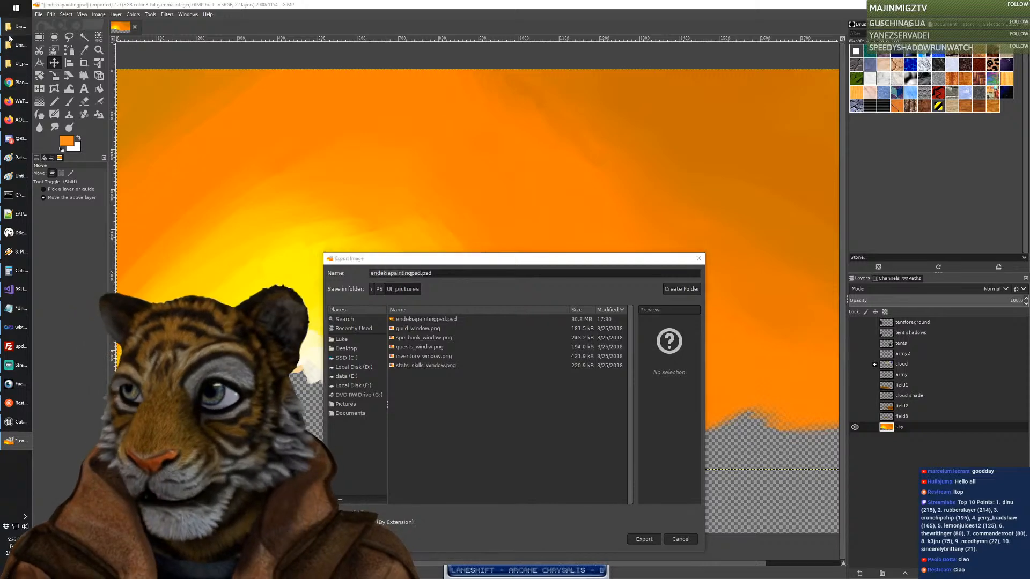
click(15, 46)
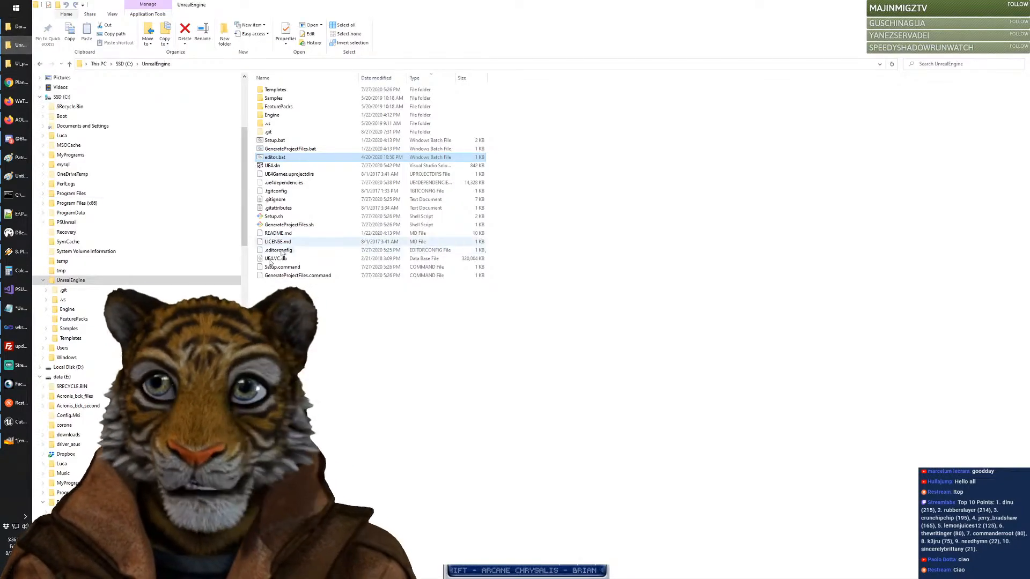
drag(245, 203, 244, 363)
click(72, 174)
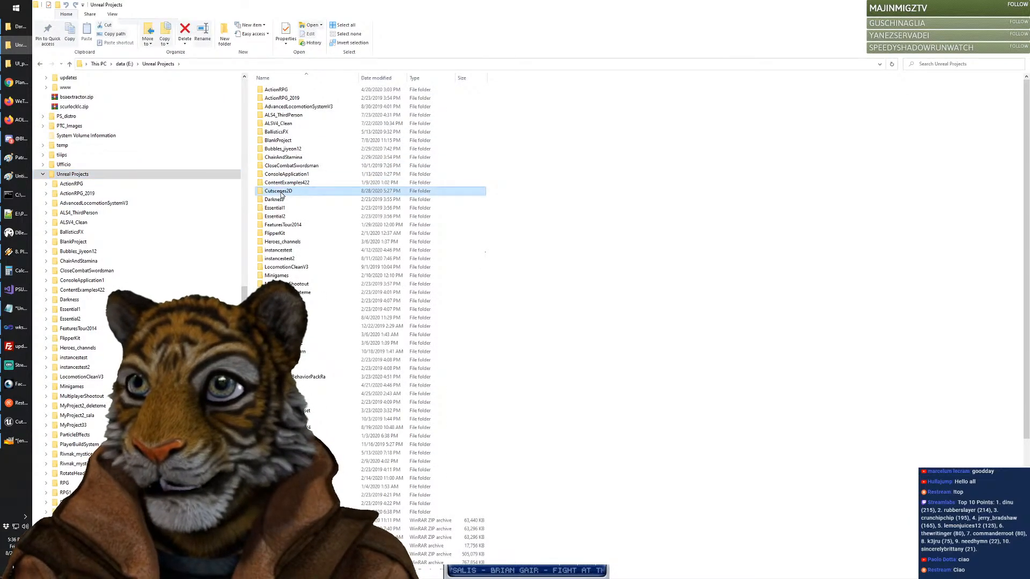
double_click(289, 191)
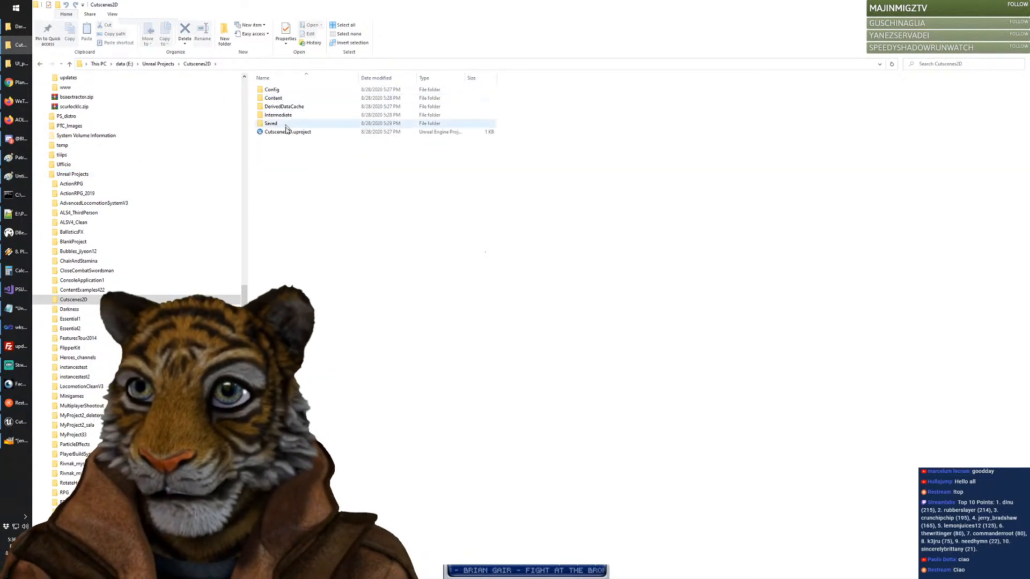
double_click(279, 99)
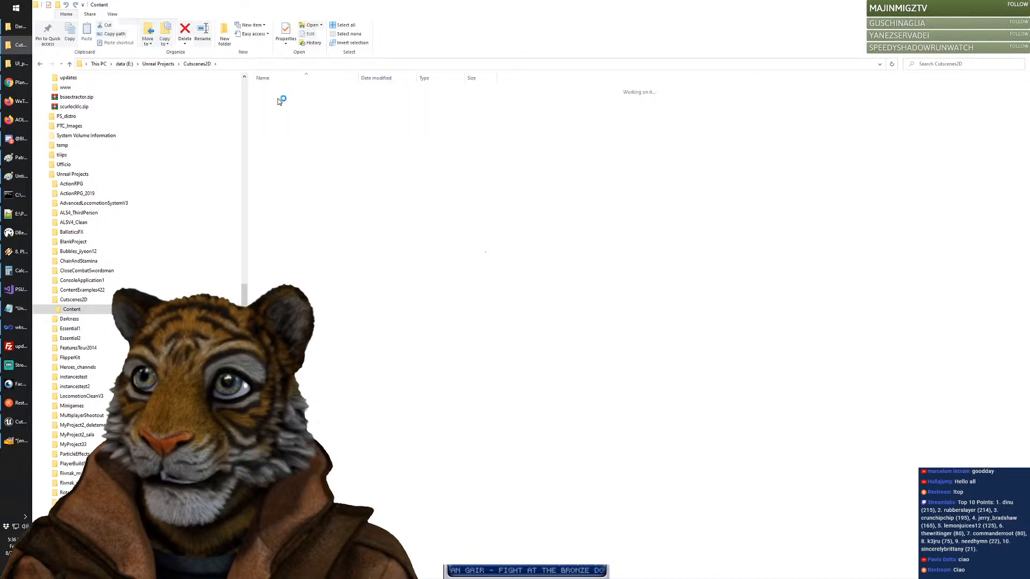
double_click(267, 151)
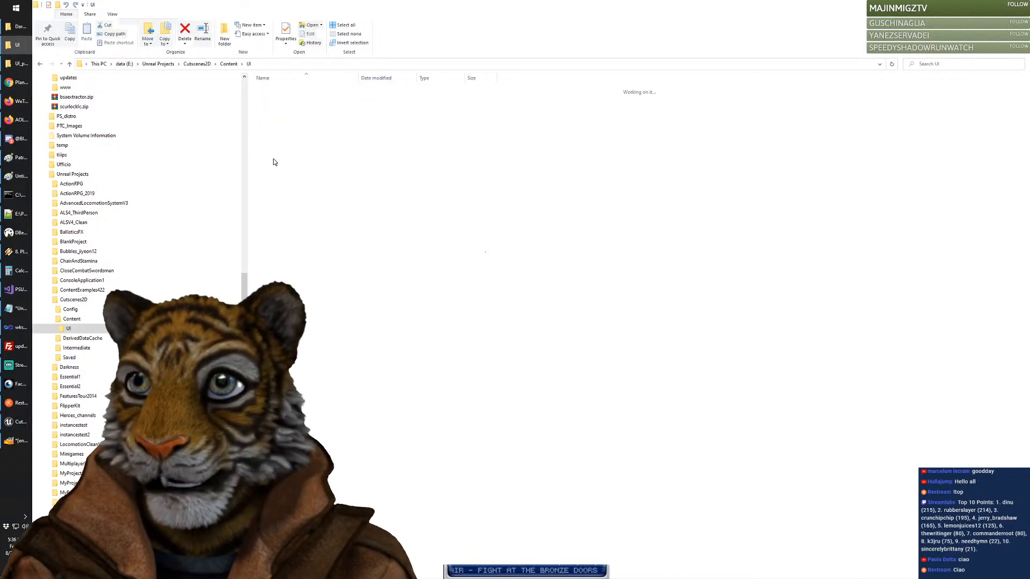
click(279, 64)
key(ctrl+c)
Step: Switch back to GIMP and set the export path to E:\Unreal Projects\Cutscenes2D\Content\UI\ with a png extension on the file
key(alt+Tab)
key(alt+Tab)
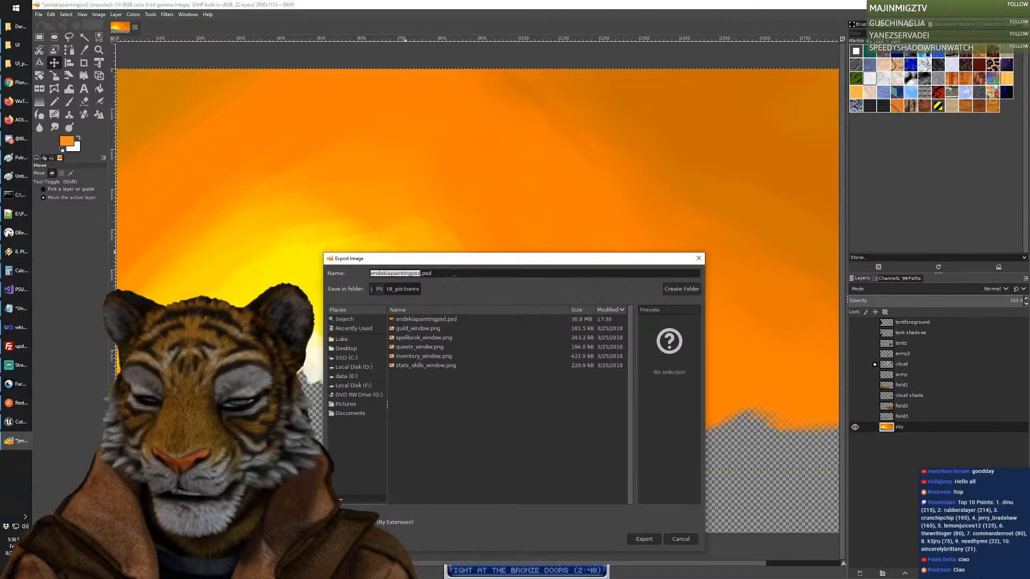
click(503, 273)
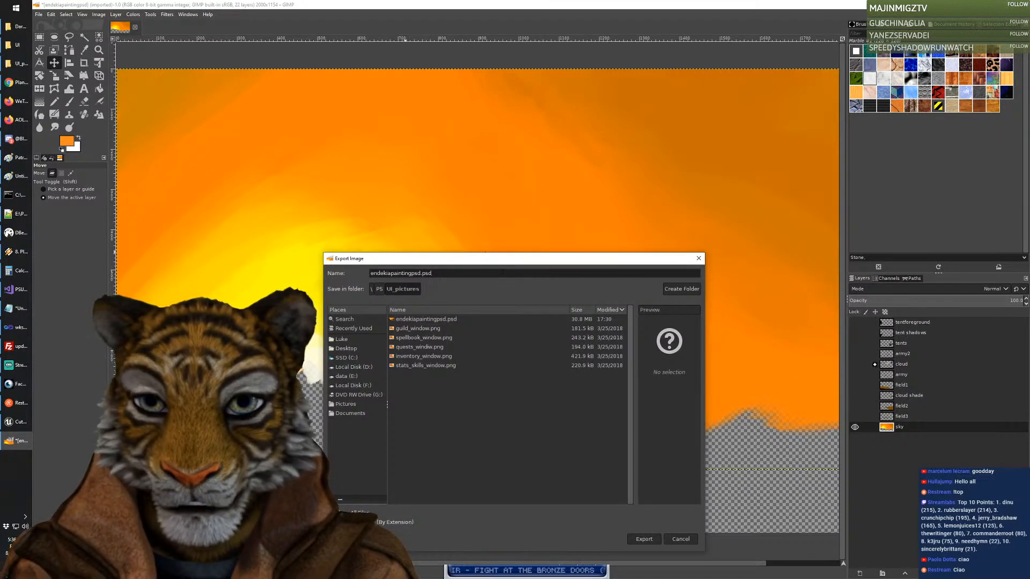
key(Home)
key(ctrl+v)
text(\)
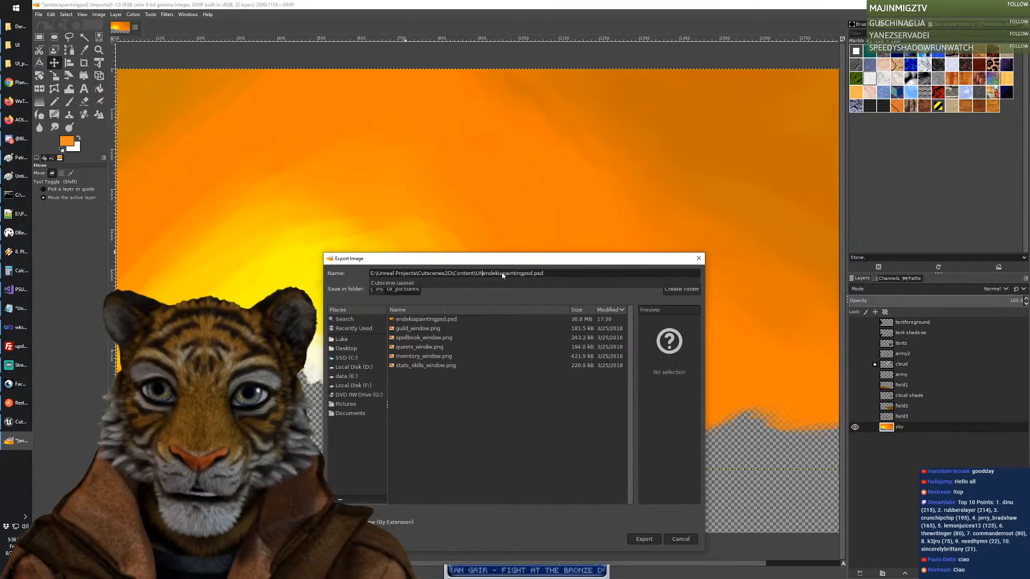
key(End)
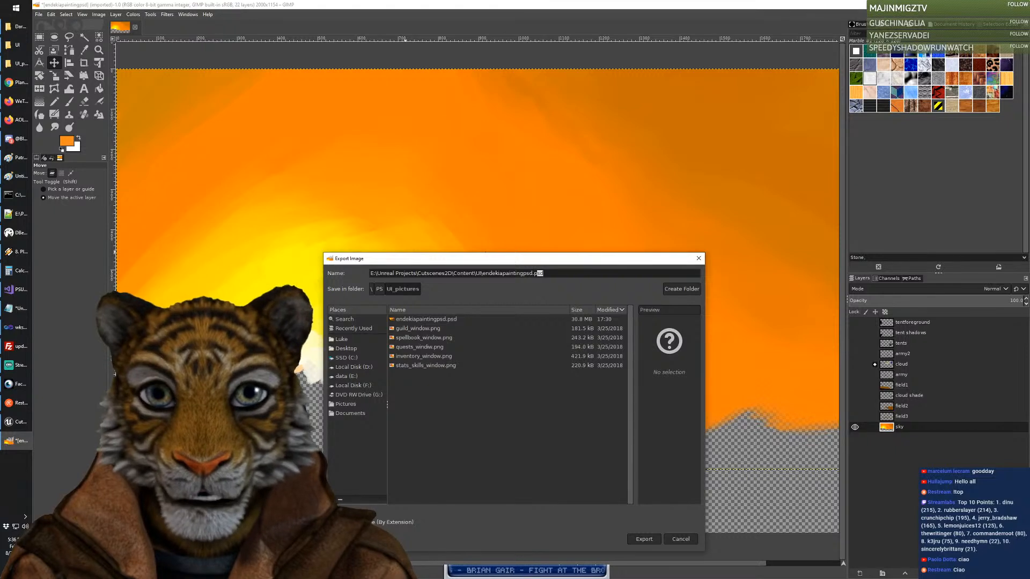
text(png)
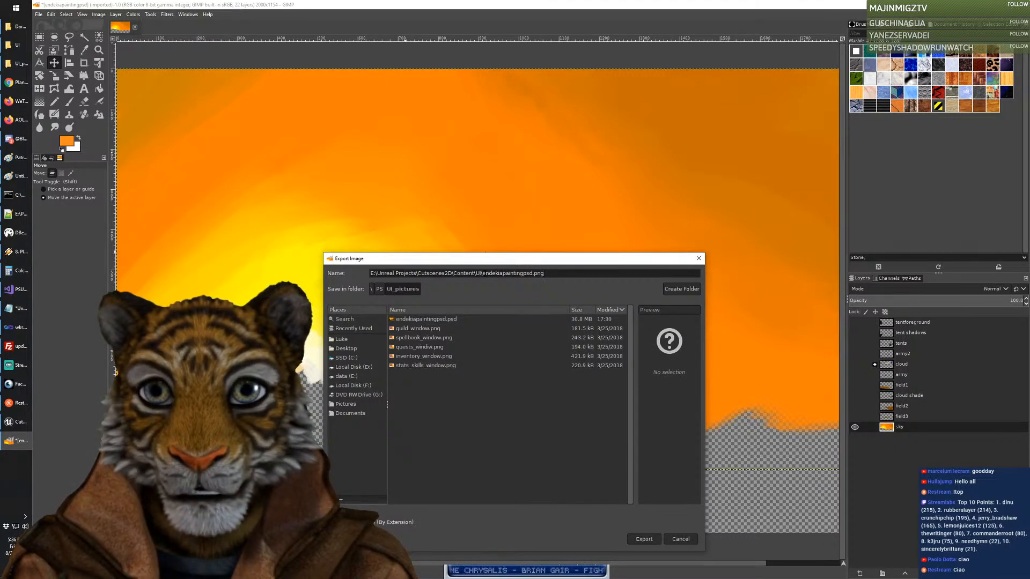
Step: Name the export file layer_sky.png and export it with the offered PNG options
drag(484, 273, 530, 273)
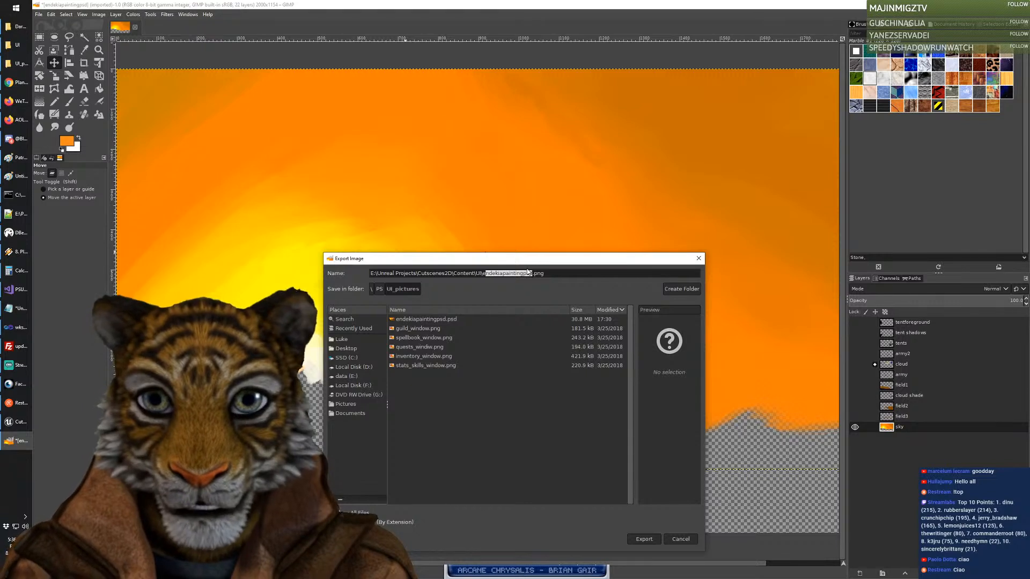
text(layer)
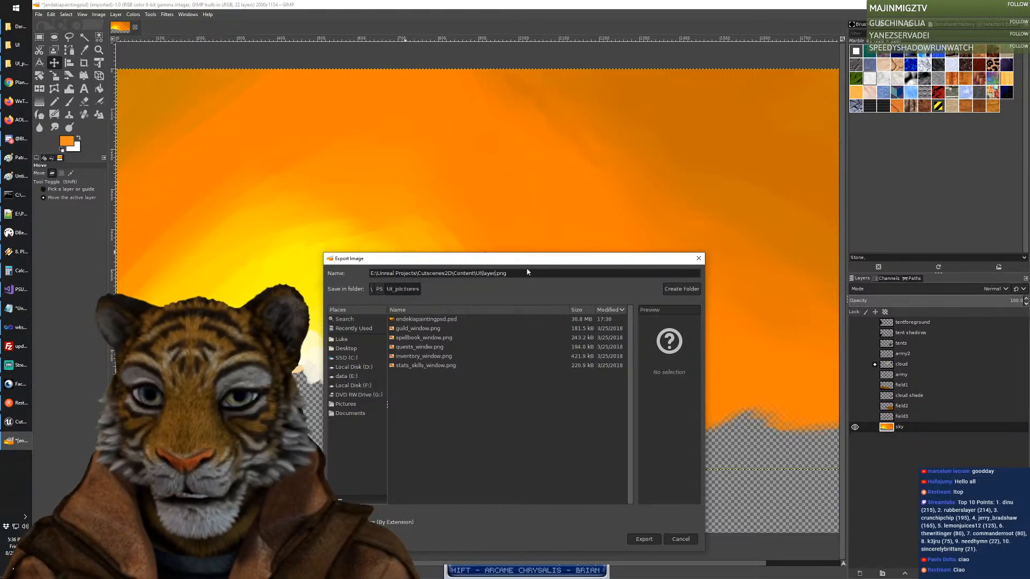
text(_sky)
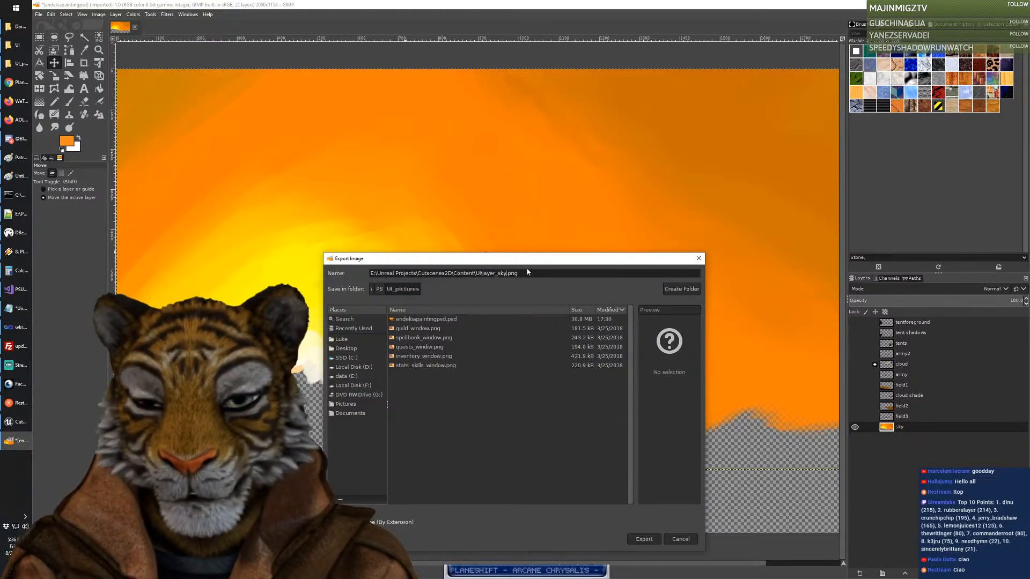
key(Return)
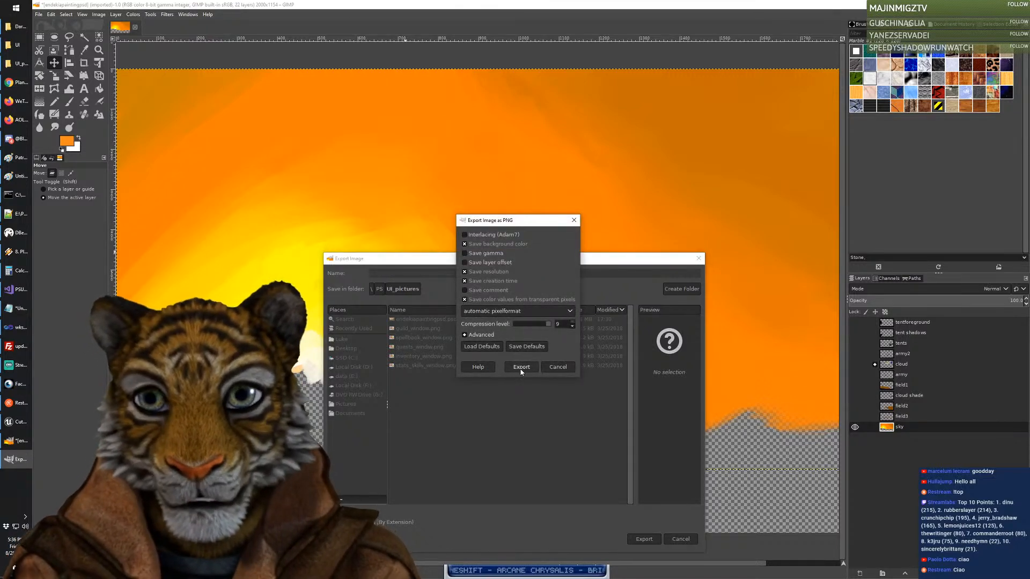
click(521, 370)
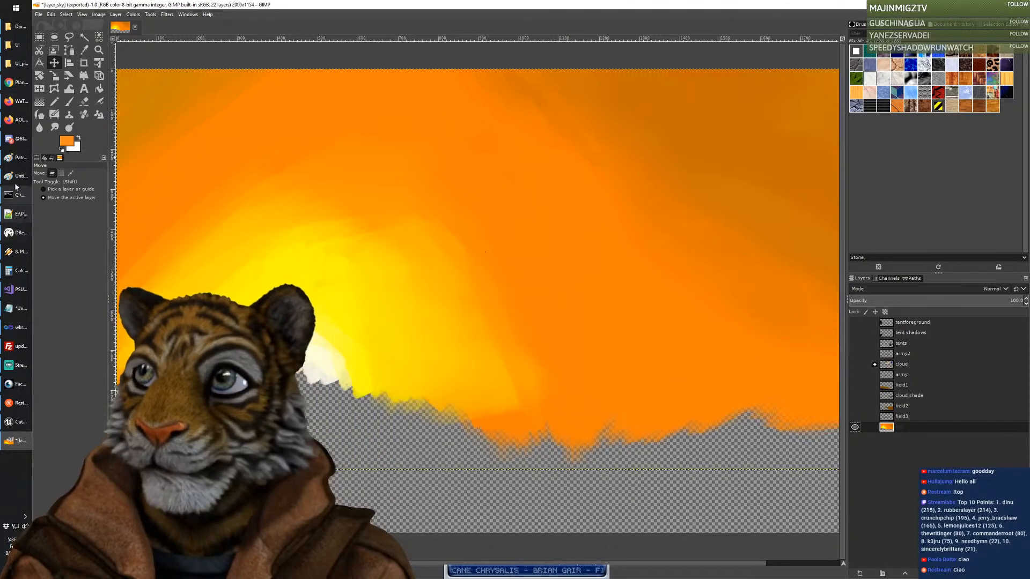
Step: Make all the hidden layers above the sky visible again, from tentforeground down to field3
click(22, 141)
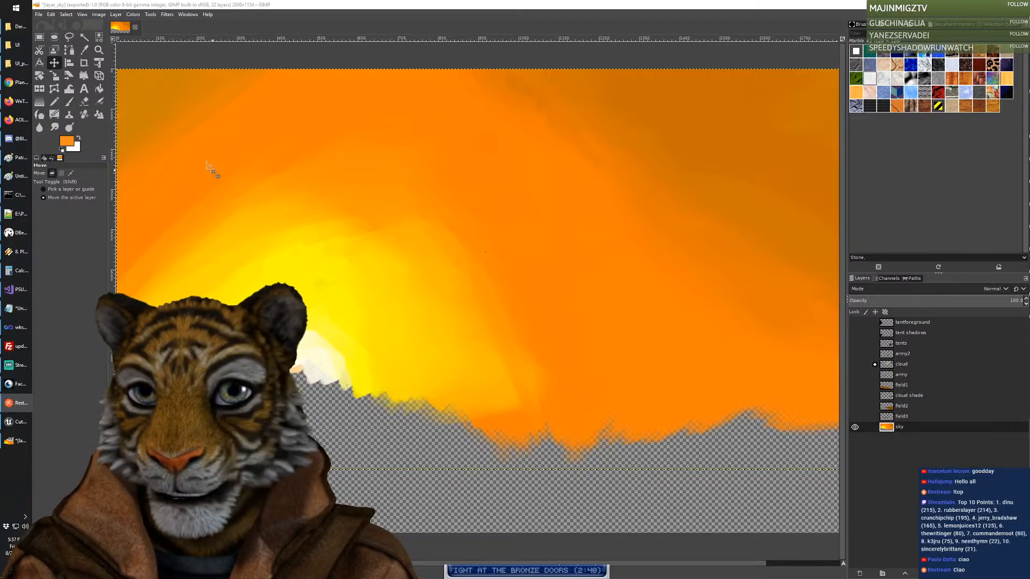
drag(856, 323, 857, 355)
click(857, 355)
click(855, 375)
click(855, 375)
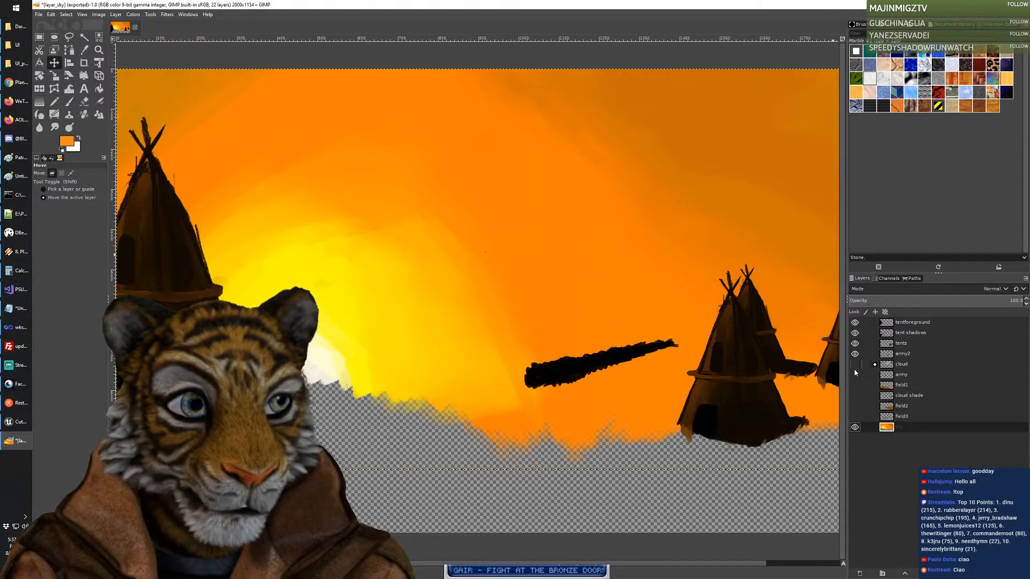
click(855, 375)
click(856, 364)
drag(855, 385, 855, 396)
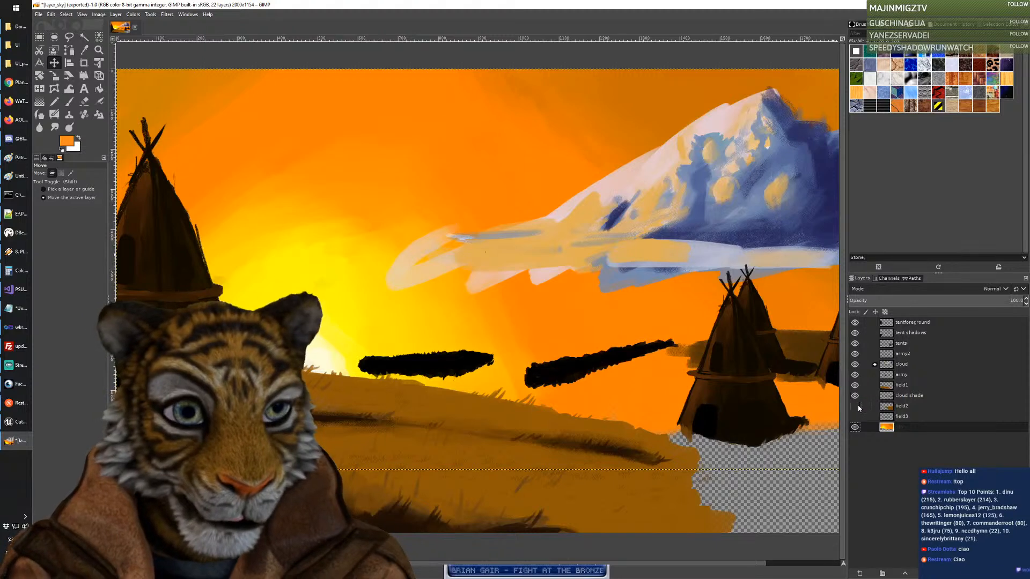
click(858, 406)
click(856, 416)
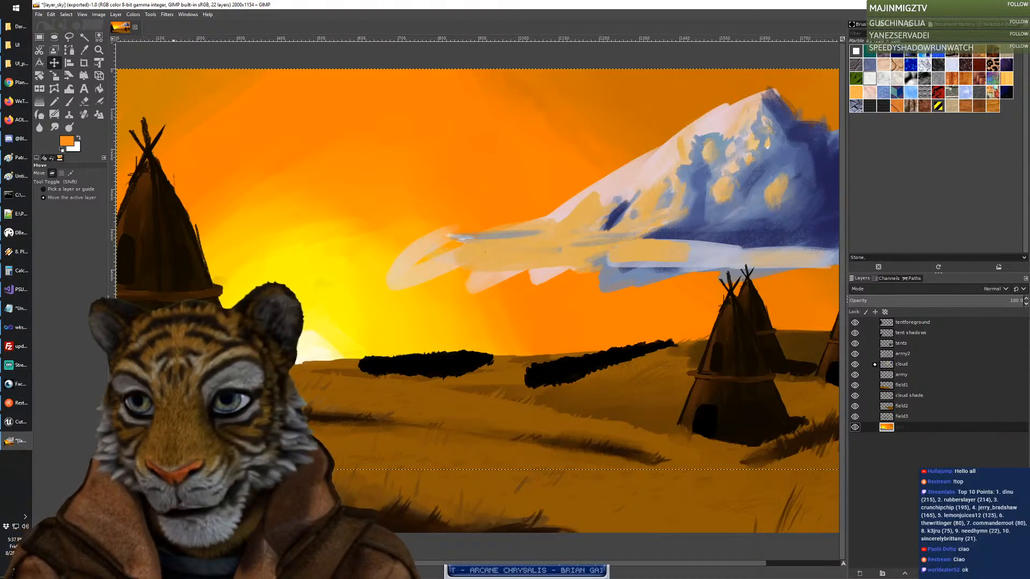
Step: Expand the cloud layer group and select its topmost layer, Layer 14
ctrl+scroll(180, 343, down, 2)
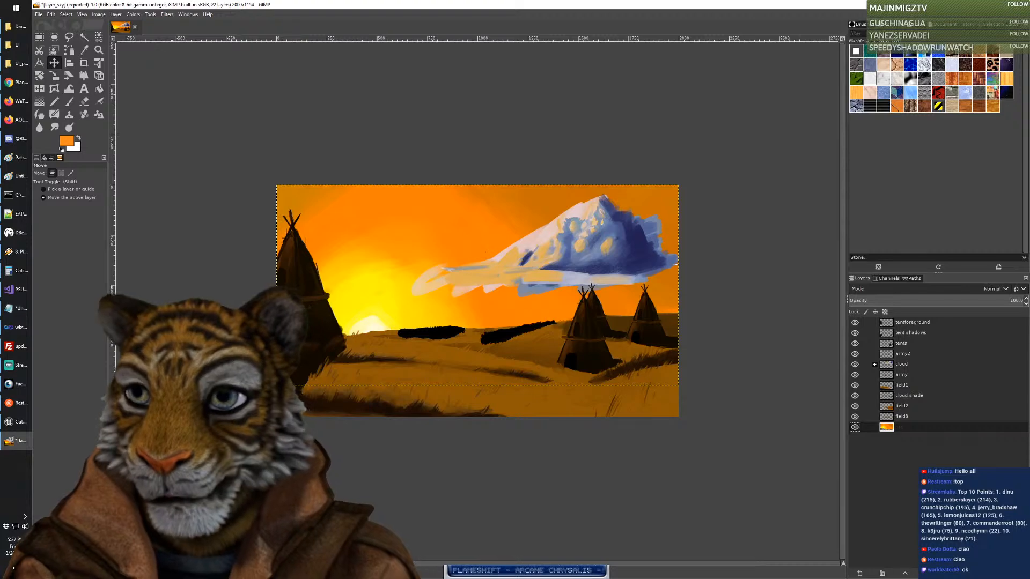
ctrl+scroll(524, 465, up, 3)
ctrl+scroll(524, 464, down, 2)
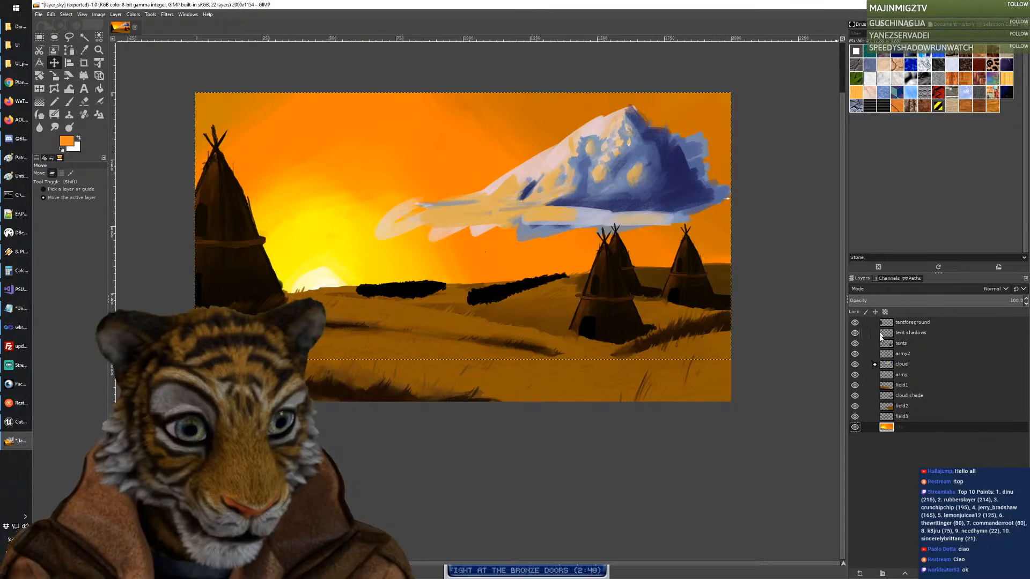
click(875, 365)
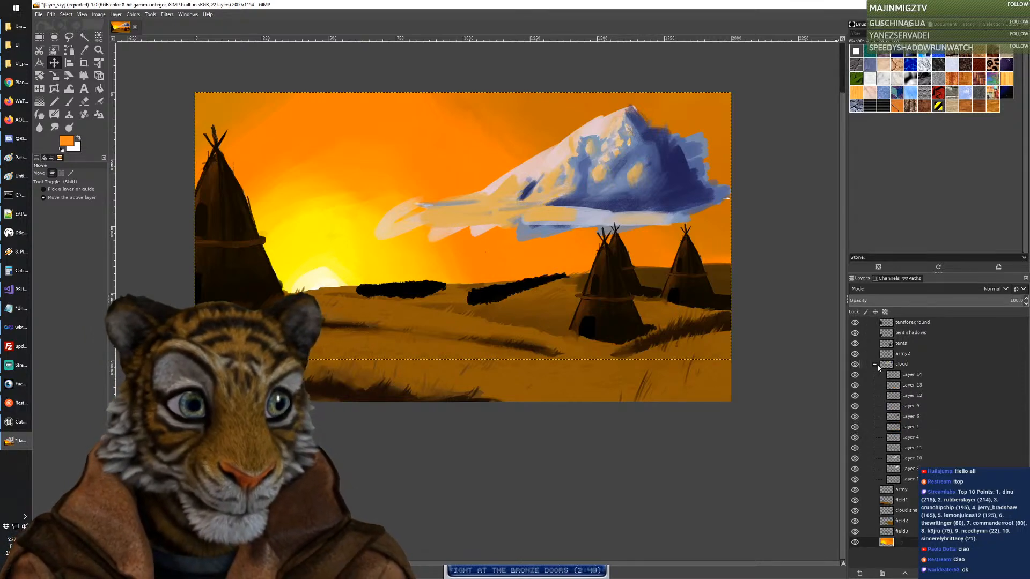
click(875, 365)
click(907, 368)
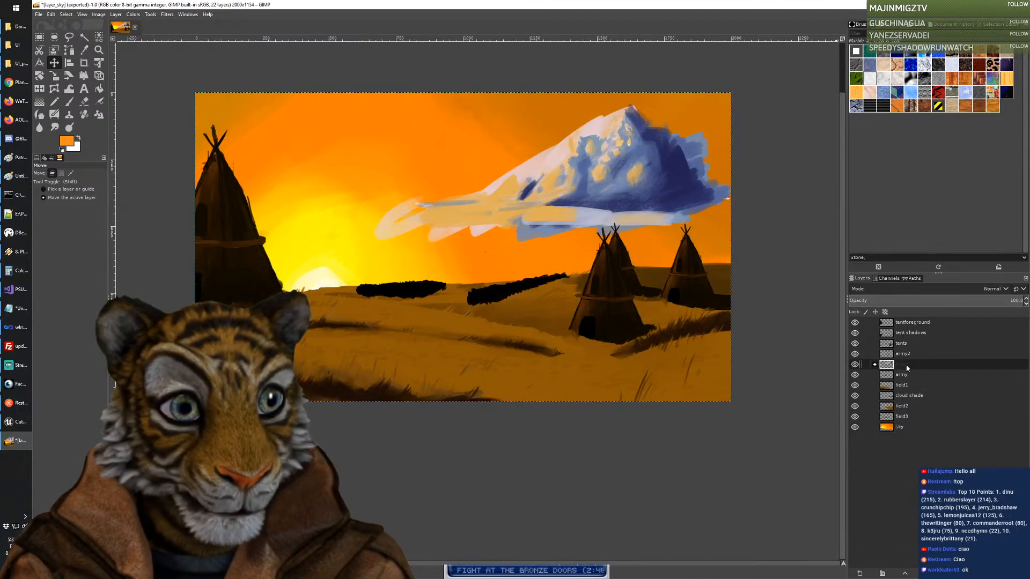
click(875, 365)
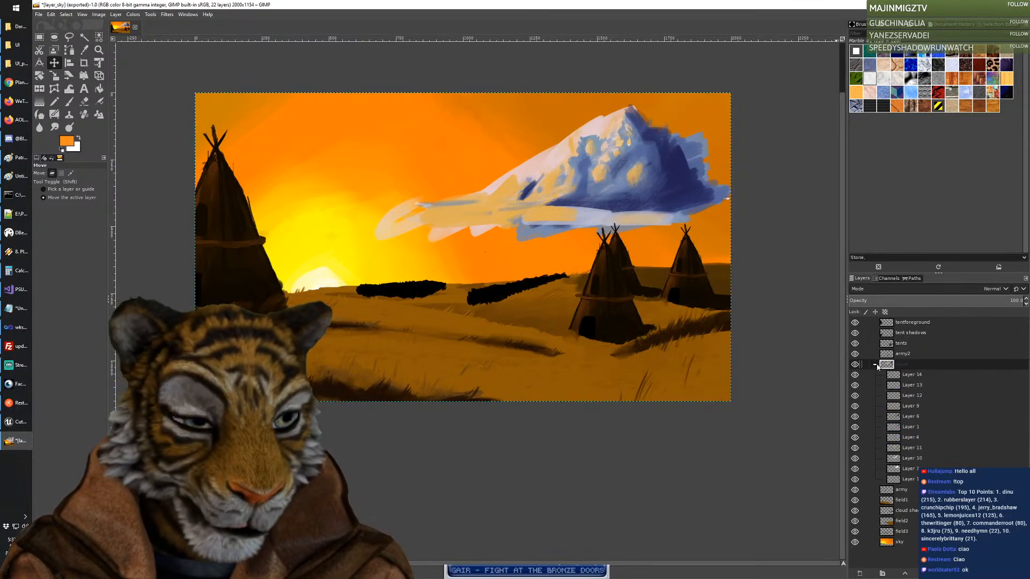
click(922, 375)
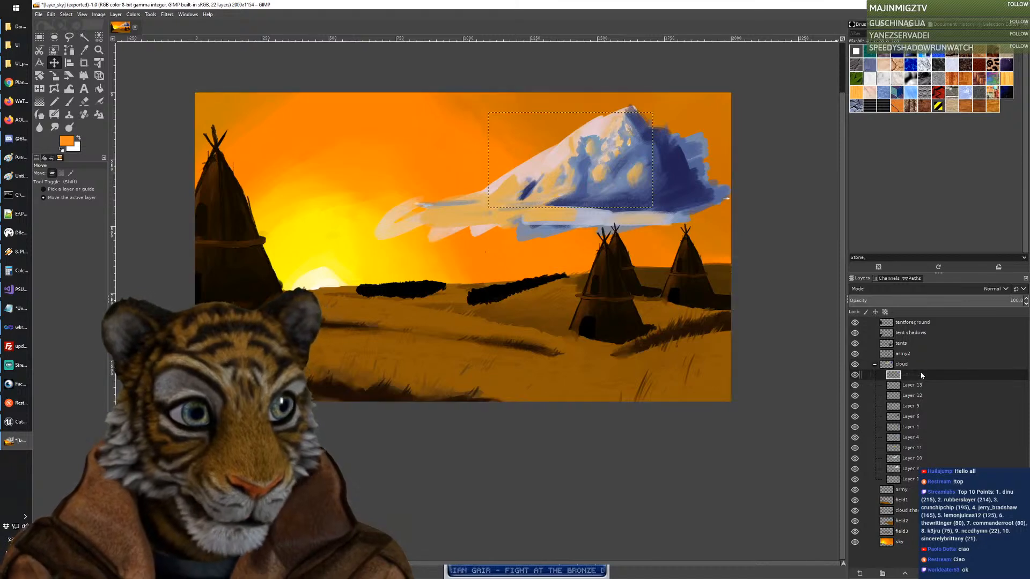
Step: Examine what the cloud group's layers from Layer 12 down to Layer 4 contribute by briefly hiding each one
click(857, 395)
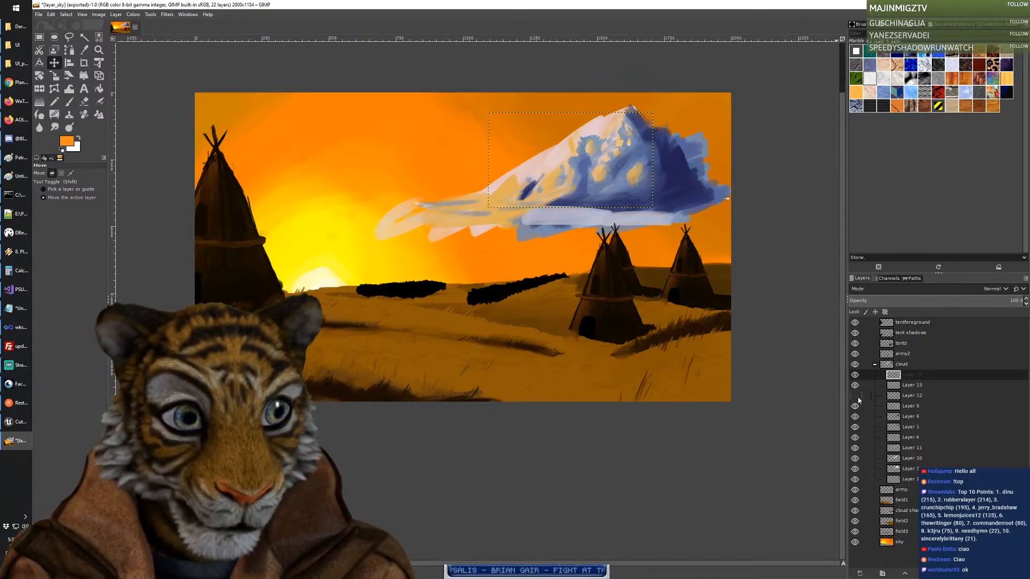
click(856, 395)
click(857, 407)
click(856, 407)
click(856, 416)
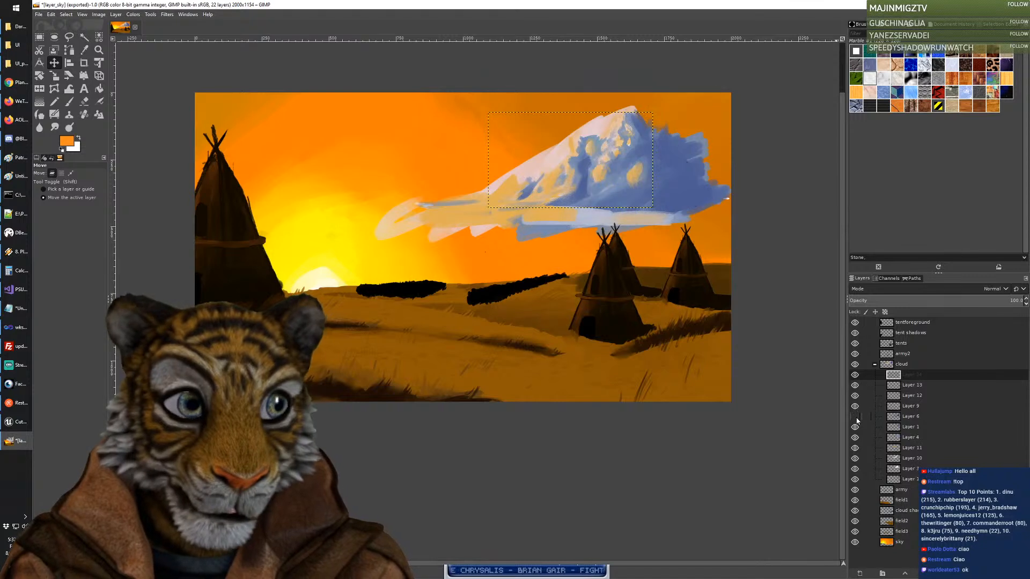
click(857, 417)
click(857, 427)
click(856, 427)
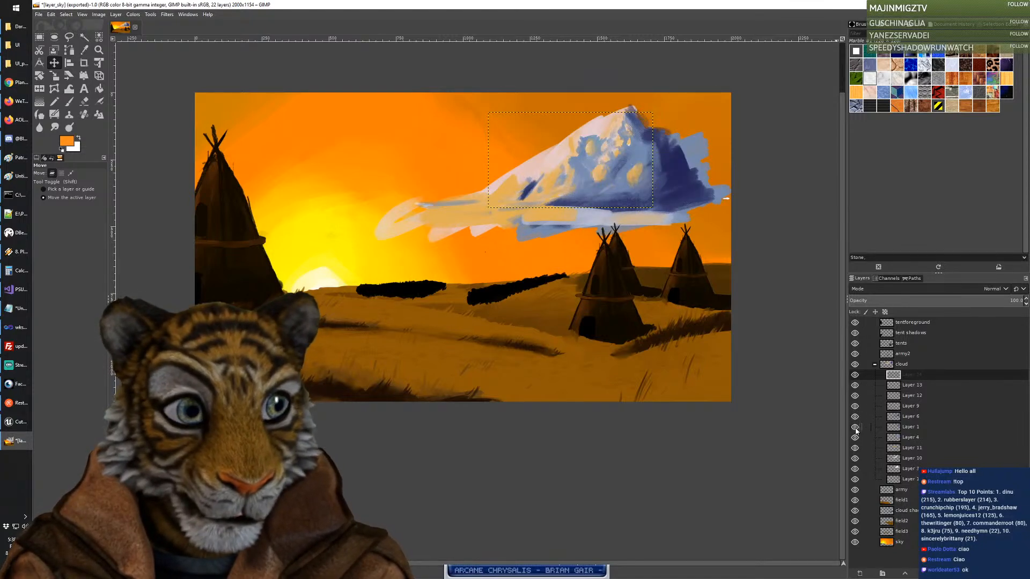
click(856, 438)
click(856, 438)
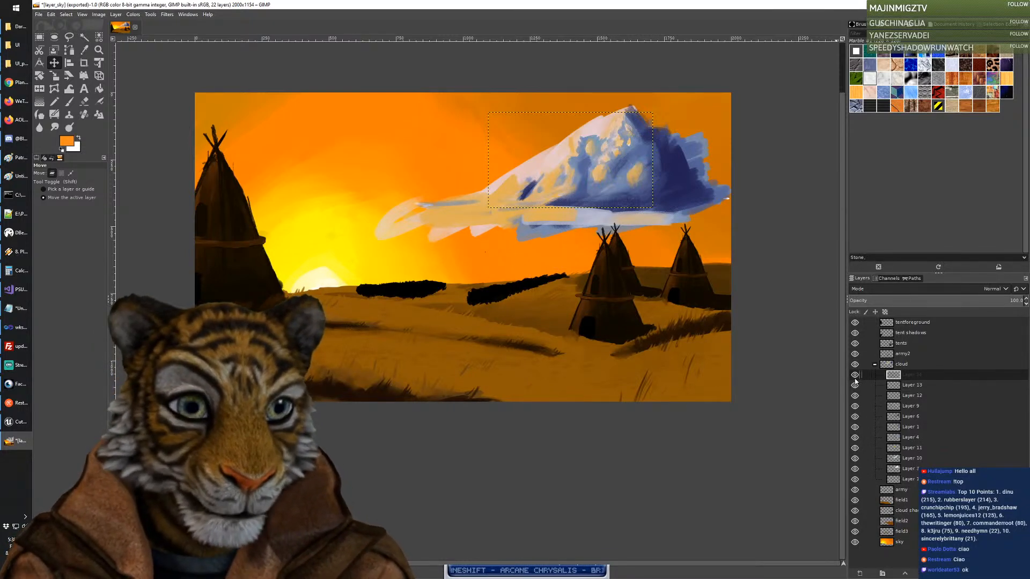
Step: Examine the cloud group's layers from the second lowest up to Layer 14, hiding and showing each in turn
click(855, 469)
click(855, 469)
click(855, 459)
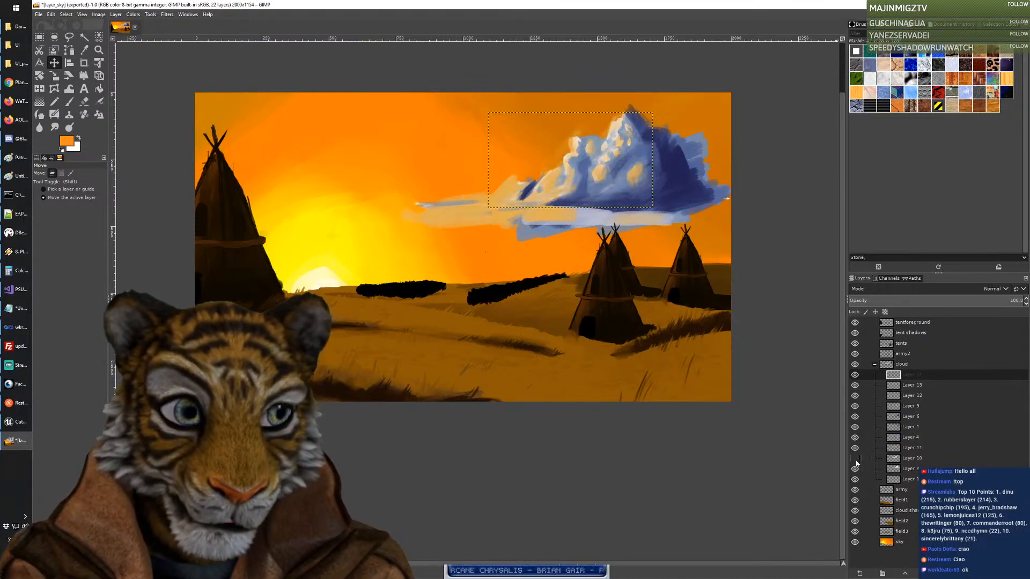
click(855, 458)
click(855, 448)
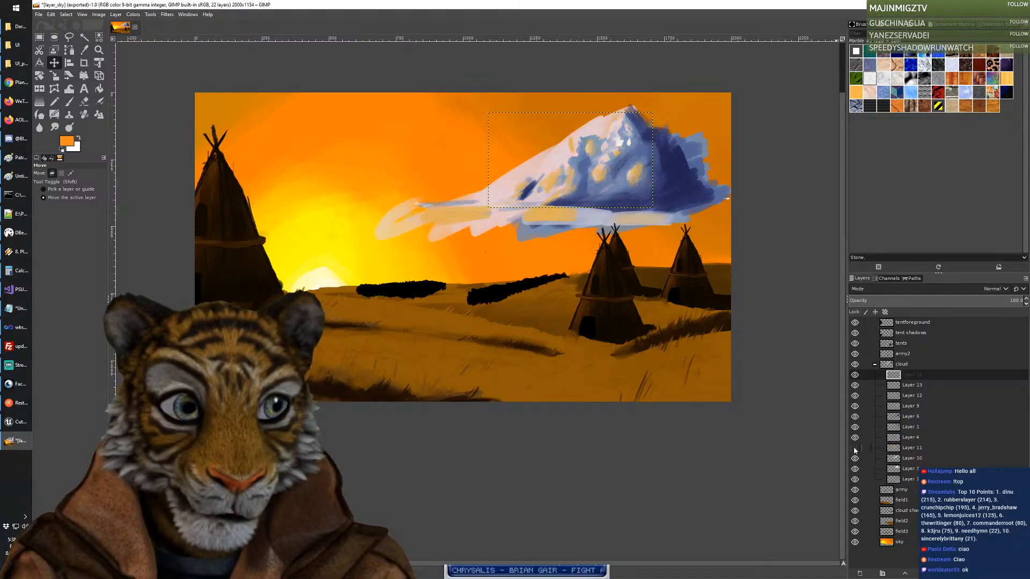
click(855, 448)
click(855, 437)
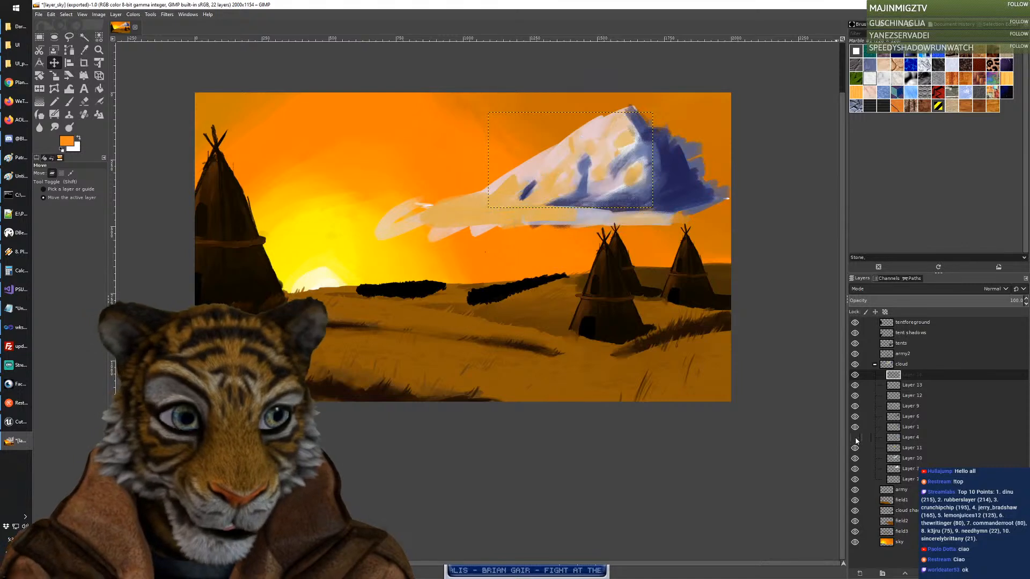
click(855, 437)
click(855, 427)
click(855, 427)
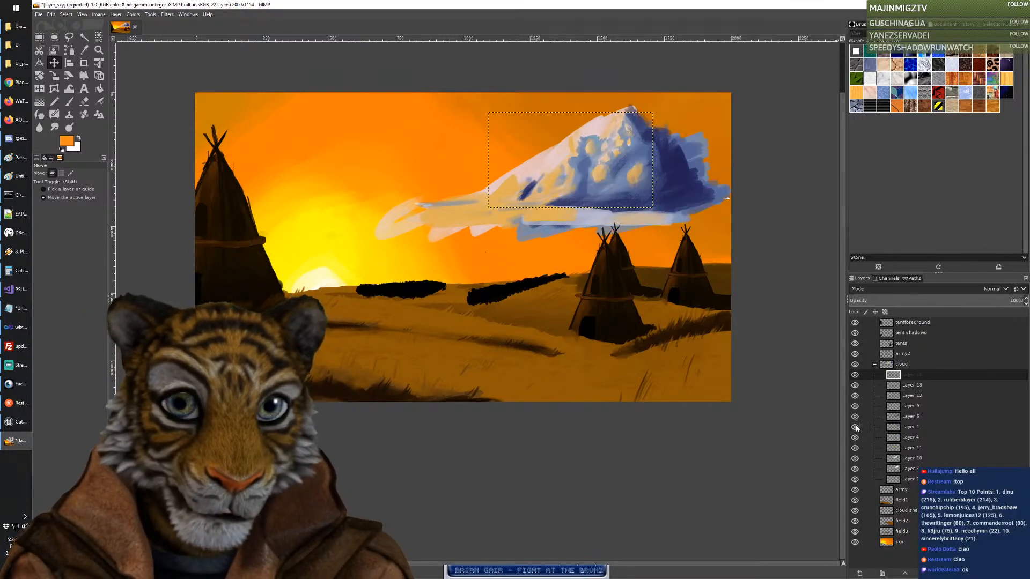
click(855, 416)
click(856, 416)
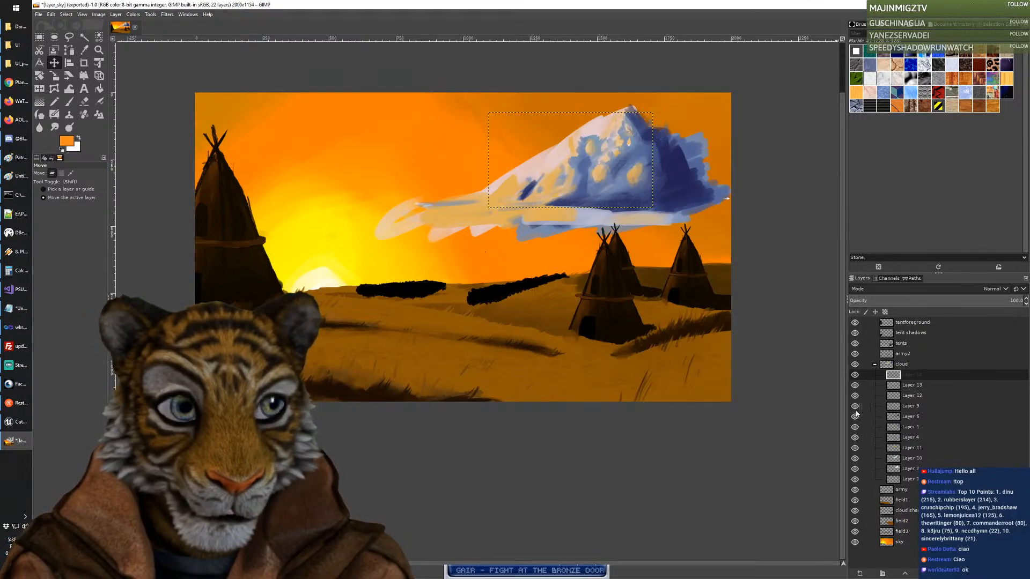
click(856, 406)
click(856, 406)
click(855, 396)
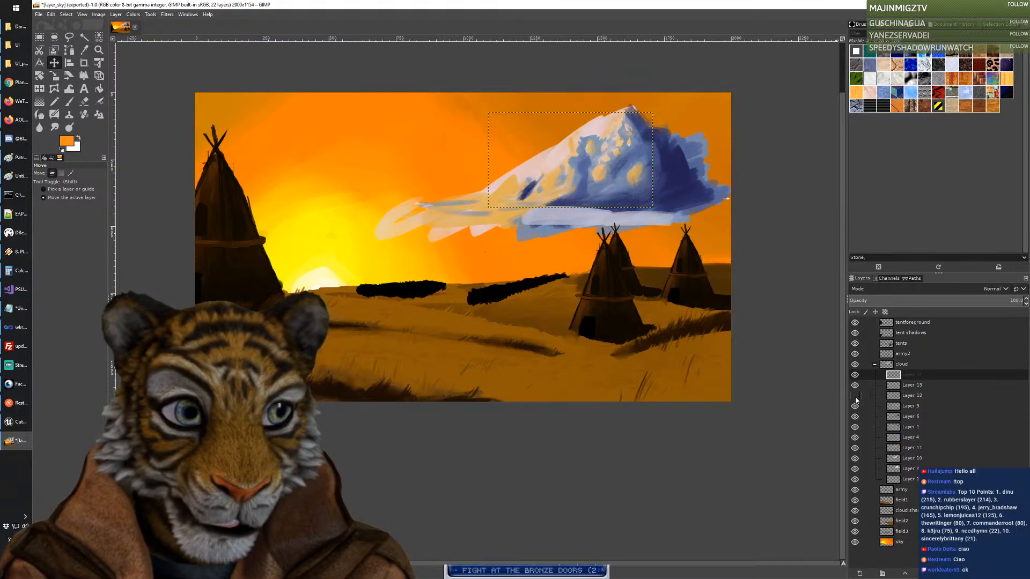
click(855, 396)
click(855, 386)
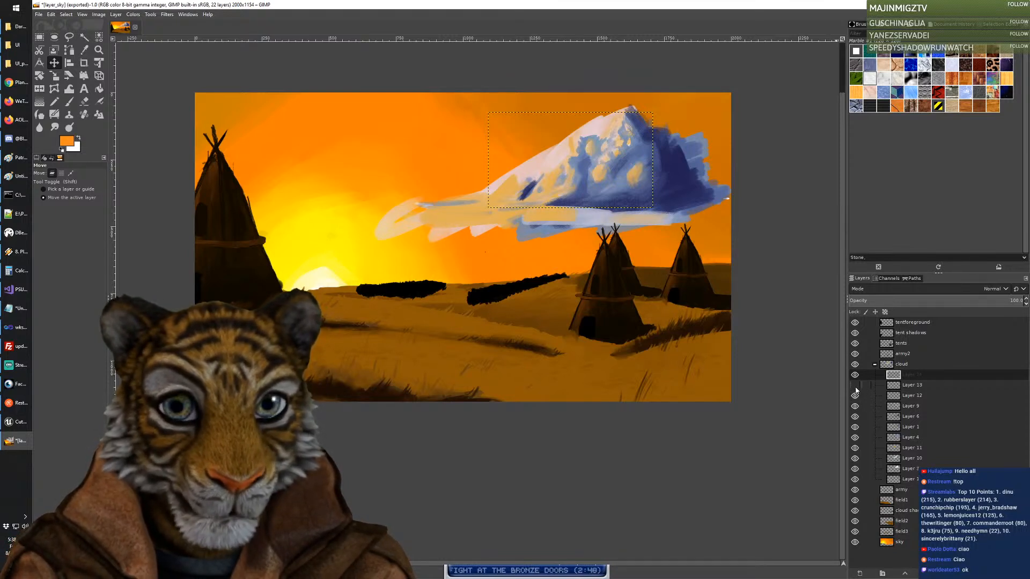
click(855, 387)
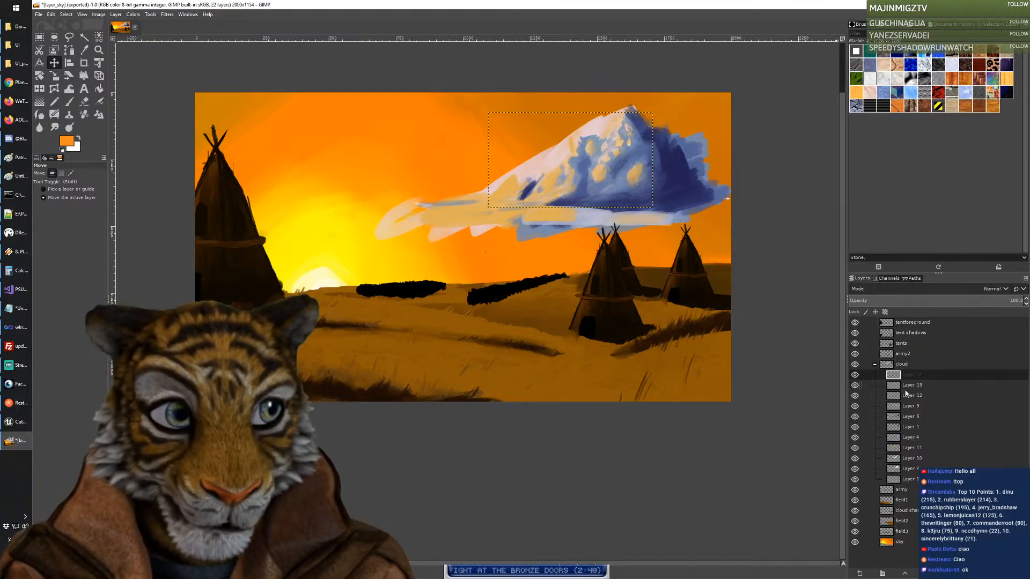
click(856, 375)
click(856, 376)
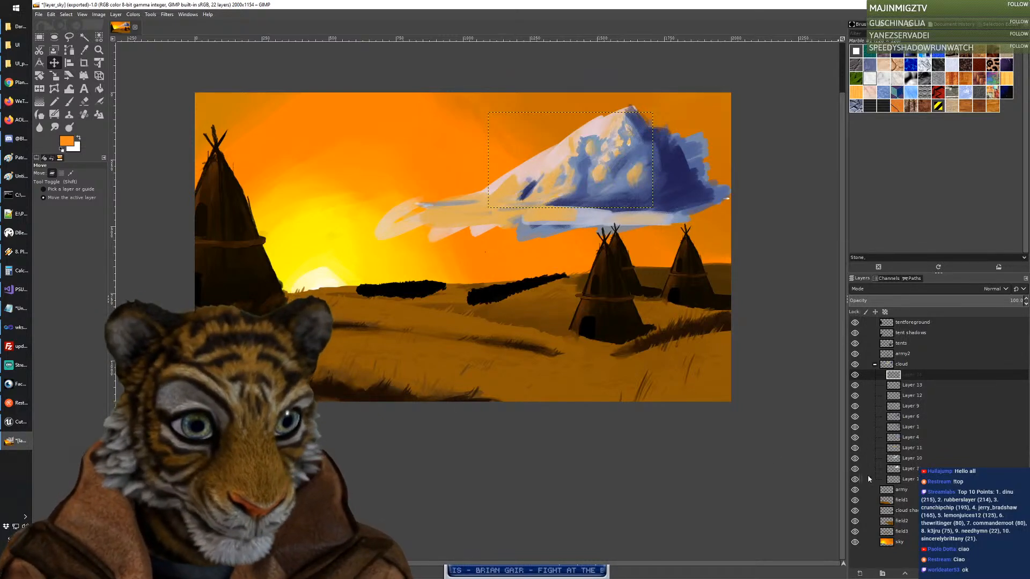
Step: Select the lowest layer in the cloud group and look over its available layer commands
right_click(938, 479)
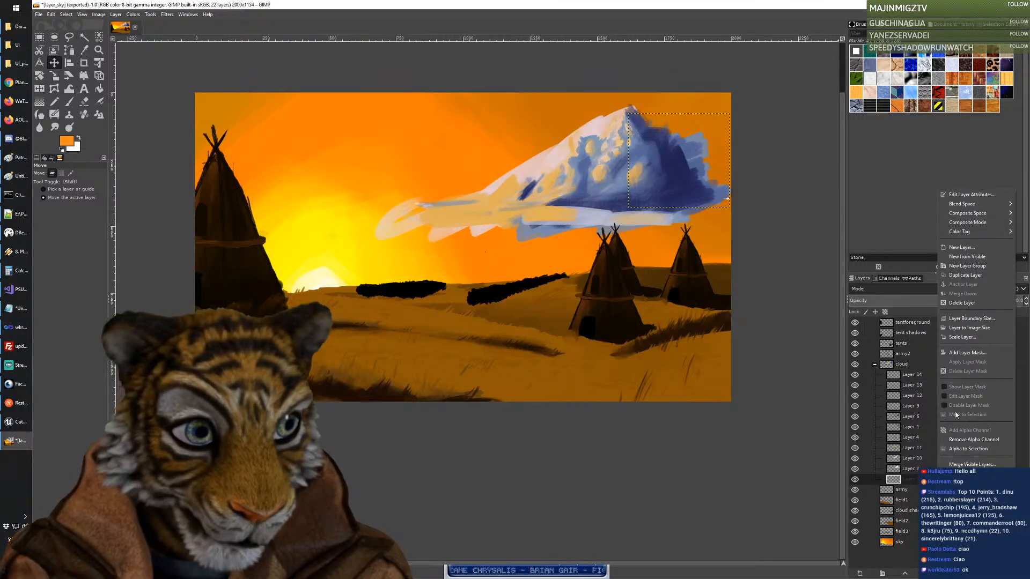
click(912, 480)
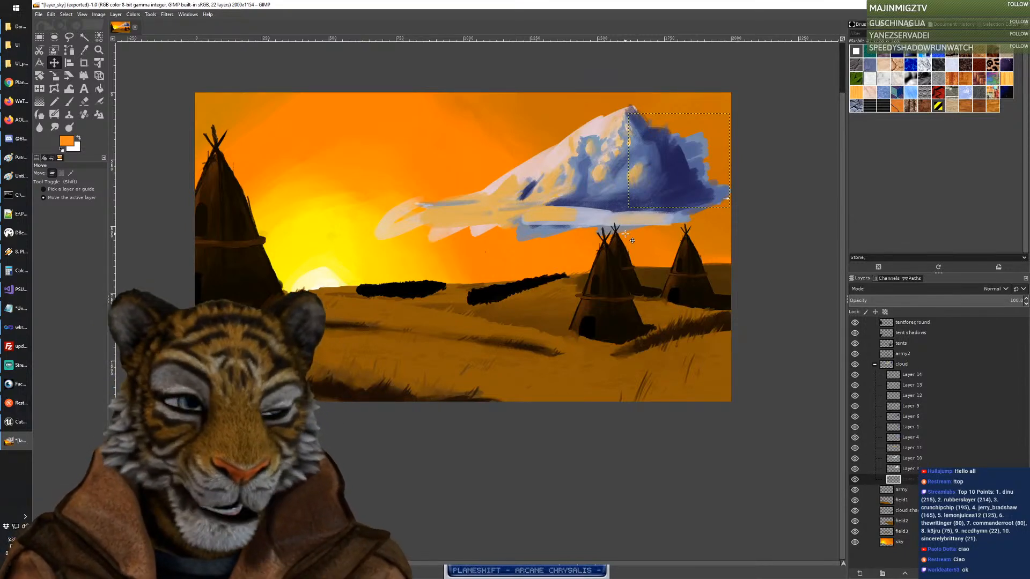
Step: Select Layer 9 in the cloud group and hide Layers 9, 12, 13 and 11 to compare the cloud's shape
click(864, 407)
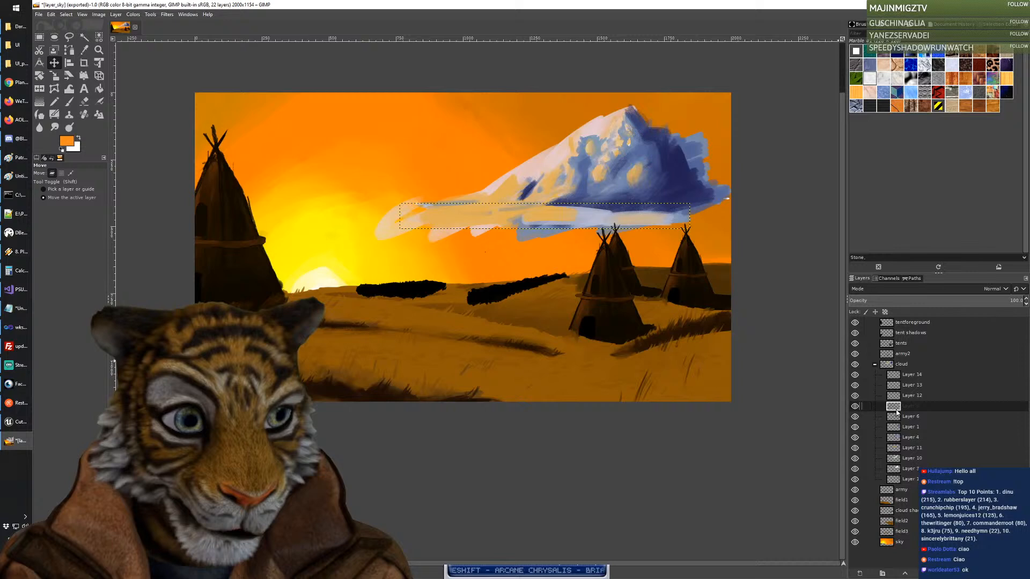
click(856, 406)
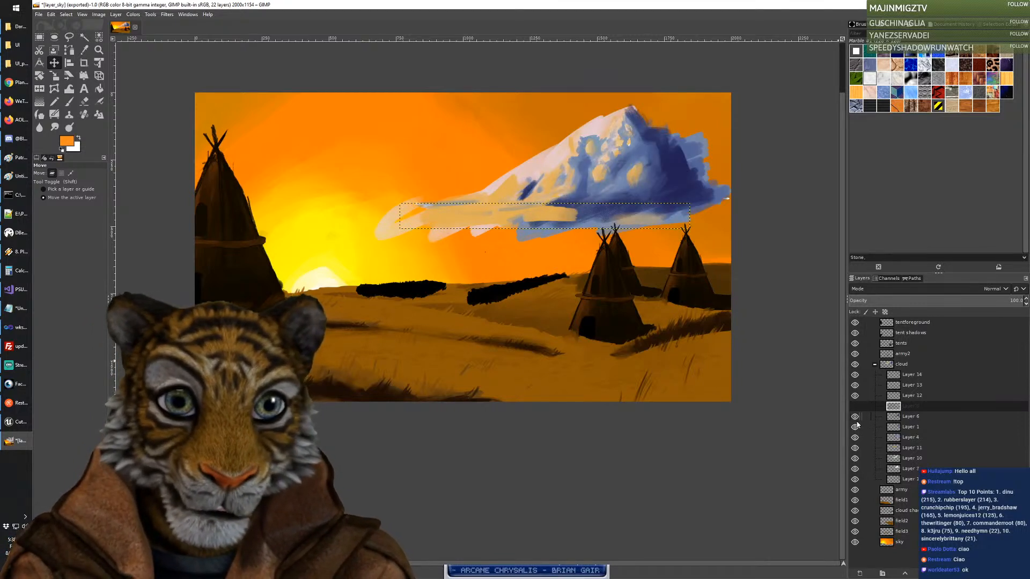
click(855, 395)
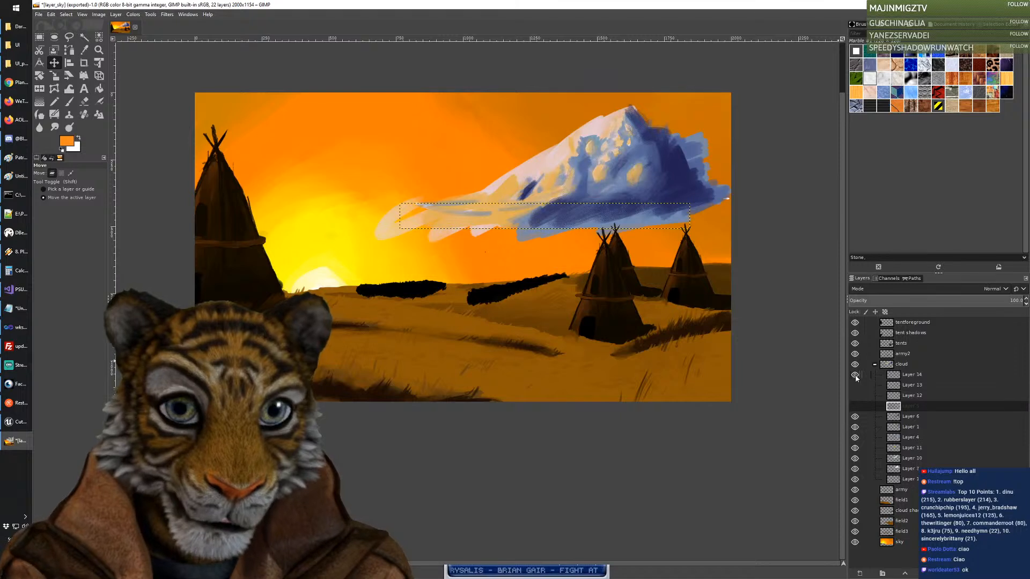
click(855, 427)
click(855, 427)
click(855, 448)
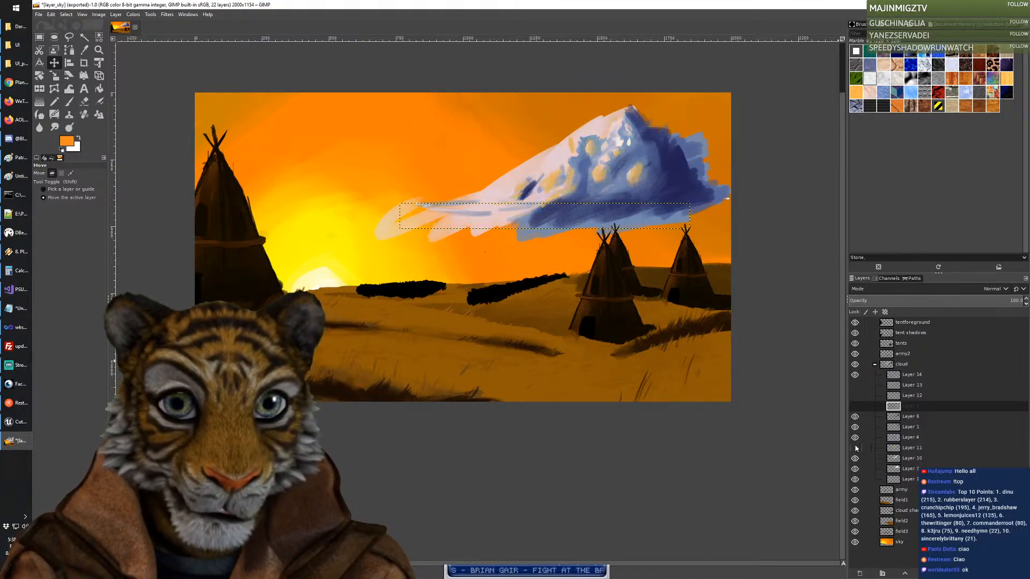
Step: Examine what Layer 10 and the two lowest layers of the cloud group contribute by hiding and showing each
click(855, 458)
click(855, 458)
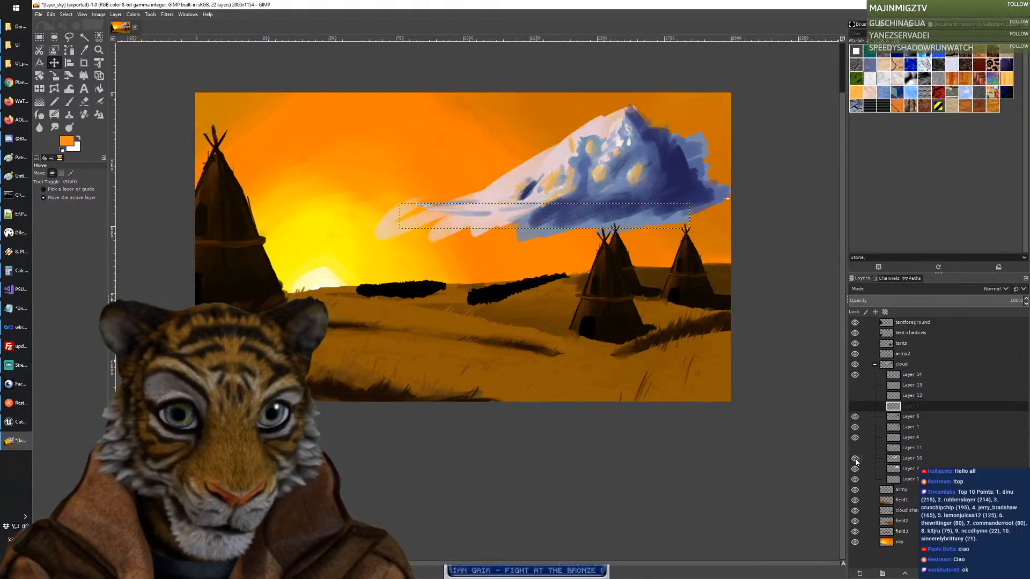
click(855, 468)
click(855, 469)
click(855, 479)
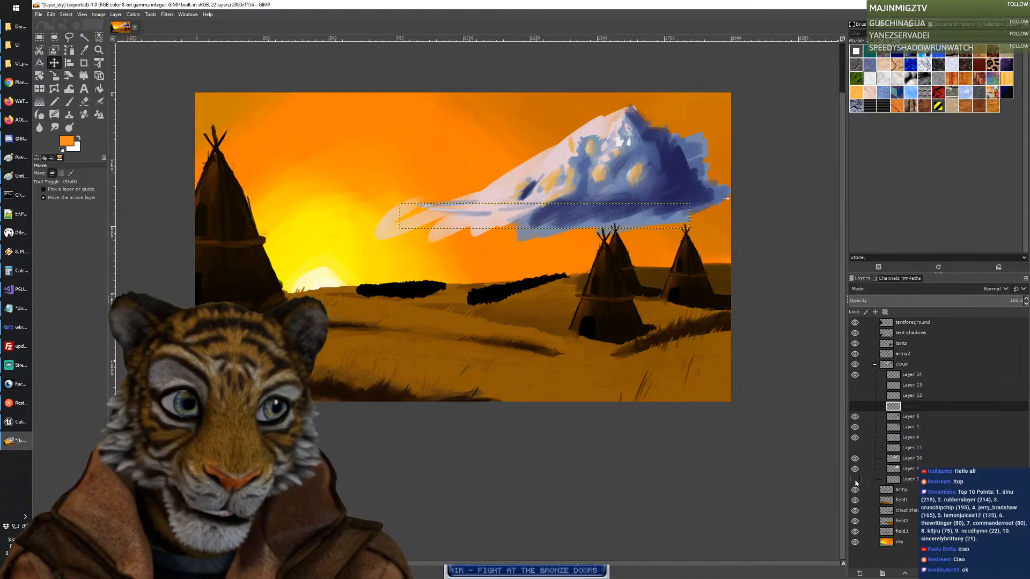
click(855, 479)
click(855, 459)
click(856, 459)
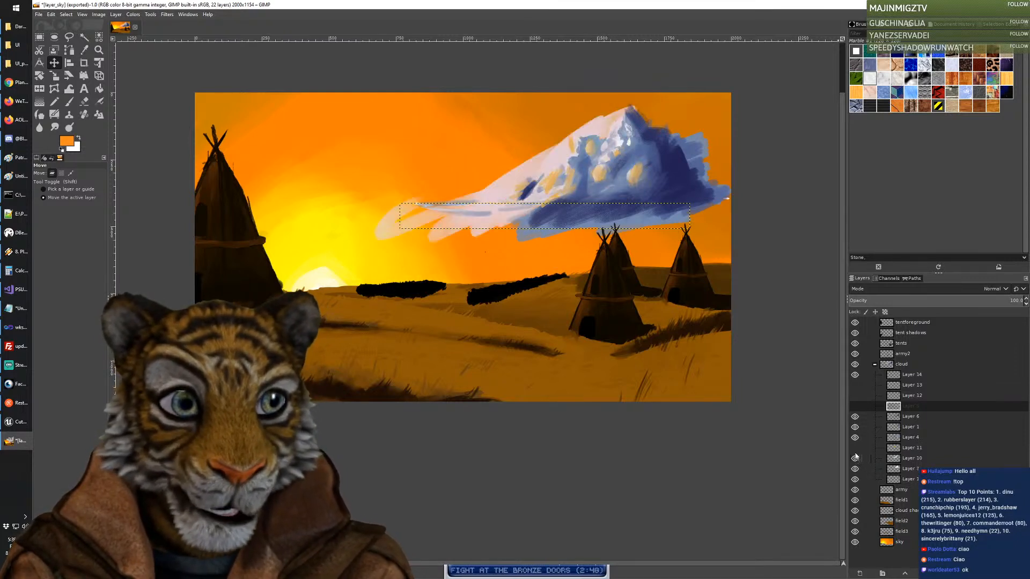
Step: Show Layers 11, 9, 12 and 13 of the cloud group again
click(855, 448)
click(855, 406)
click(855, 396)
click(855, 385)
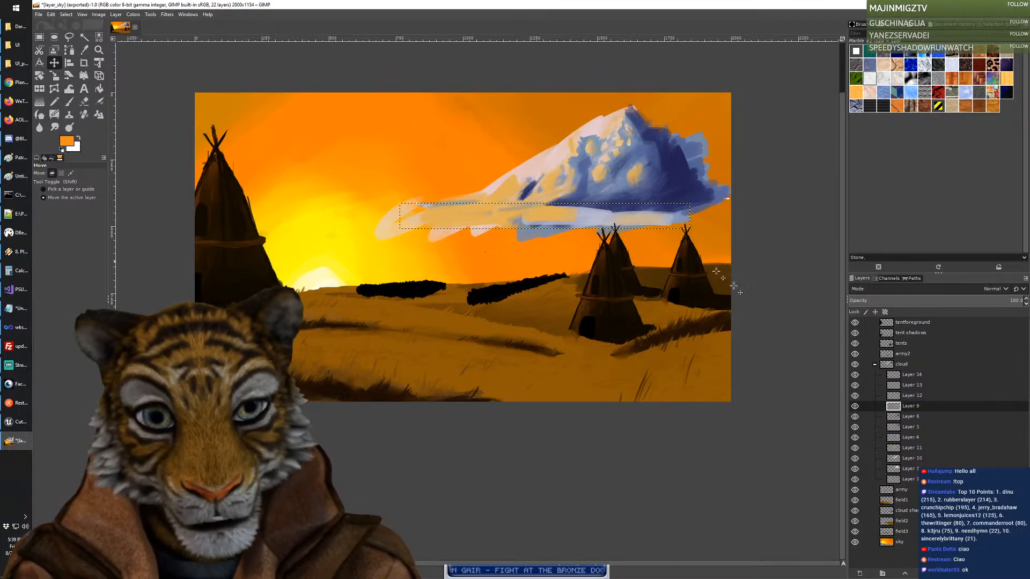
Step: Select the cloud group and check its overall effect on the painting by briefly hiding it
click(884, 366)
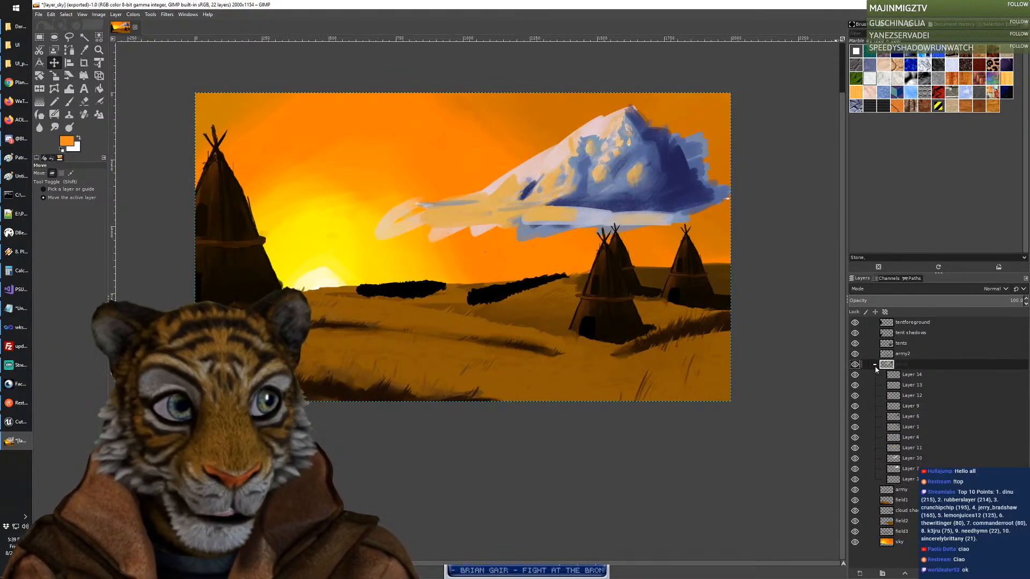
click(855, 364)
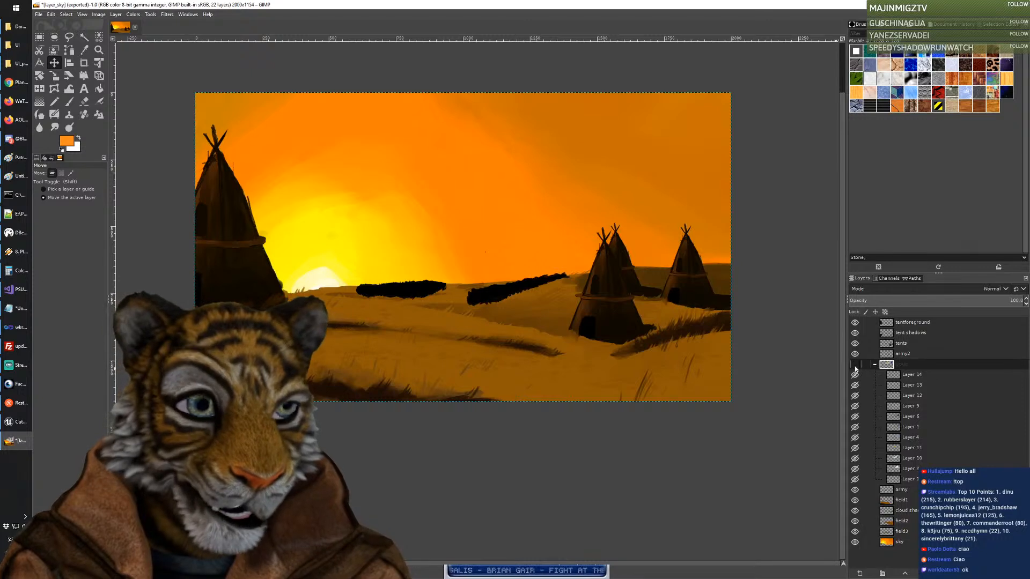
click(855, 366)
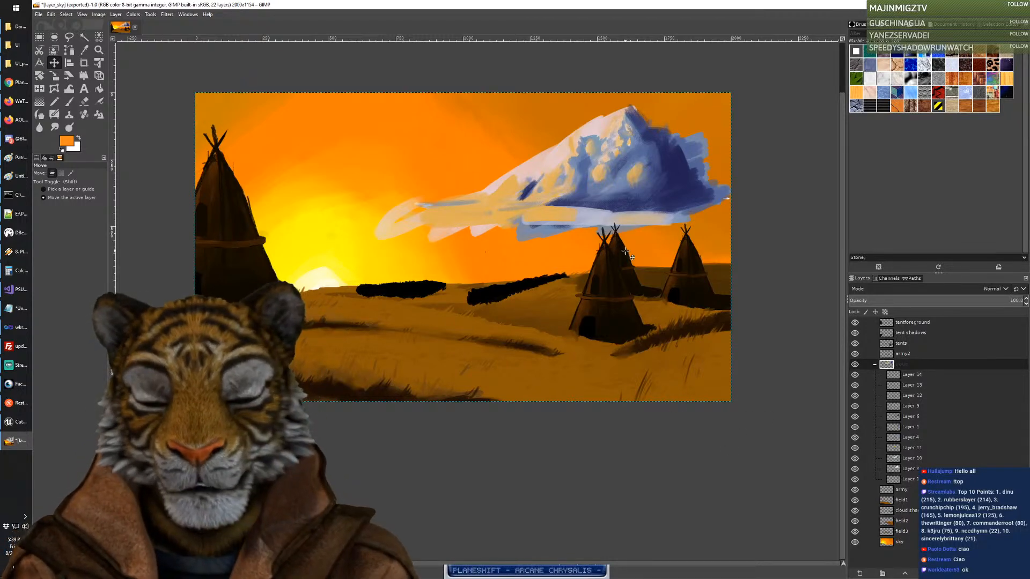
key(alt+Tab)
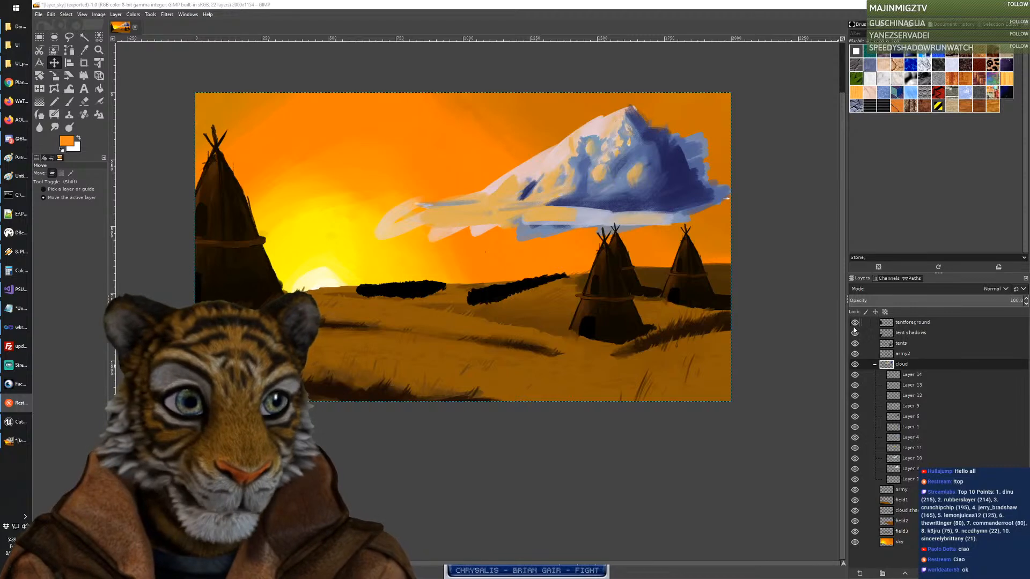
Step: Hide the tentforeground, tent shadows, tents and army2 layers while keeping the cloud group visible
drag(854, 329, 855, 380)
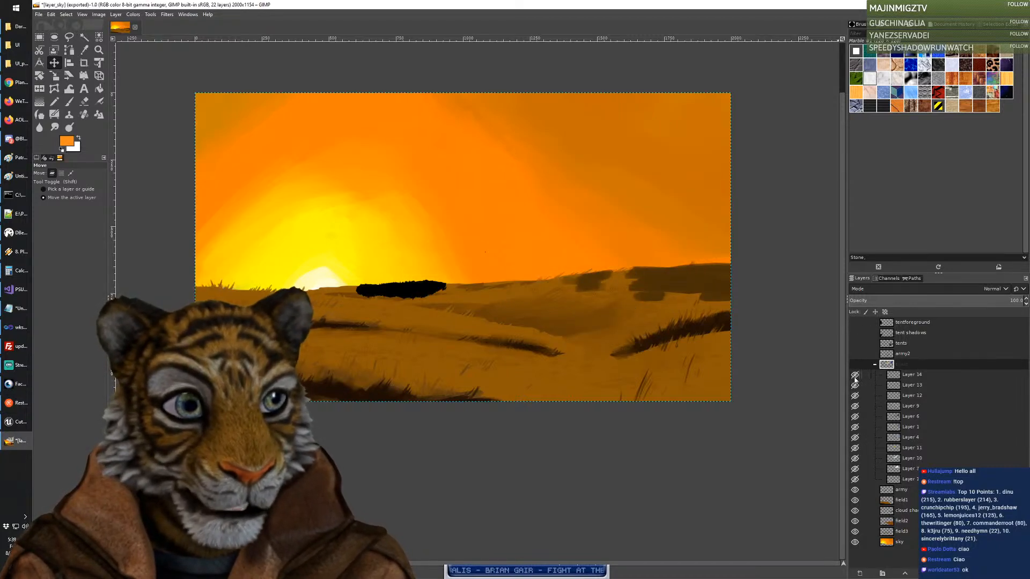
click(854, 364)
Step: Examine what Layers 13, 9, 6, 1 and 11 add to the cloud by briefly hiding each one
click(854, 385)
click(855, 406)
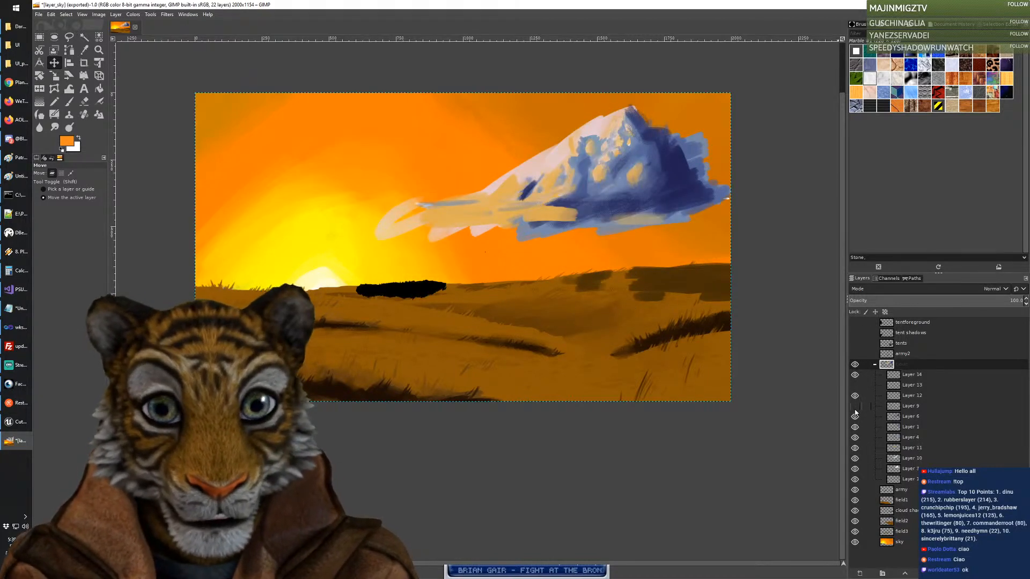
click(855, 416)
click(855, 427)
click(857, 448)
click(857, 428)
click(858, 417)
click(857, 406)
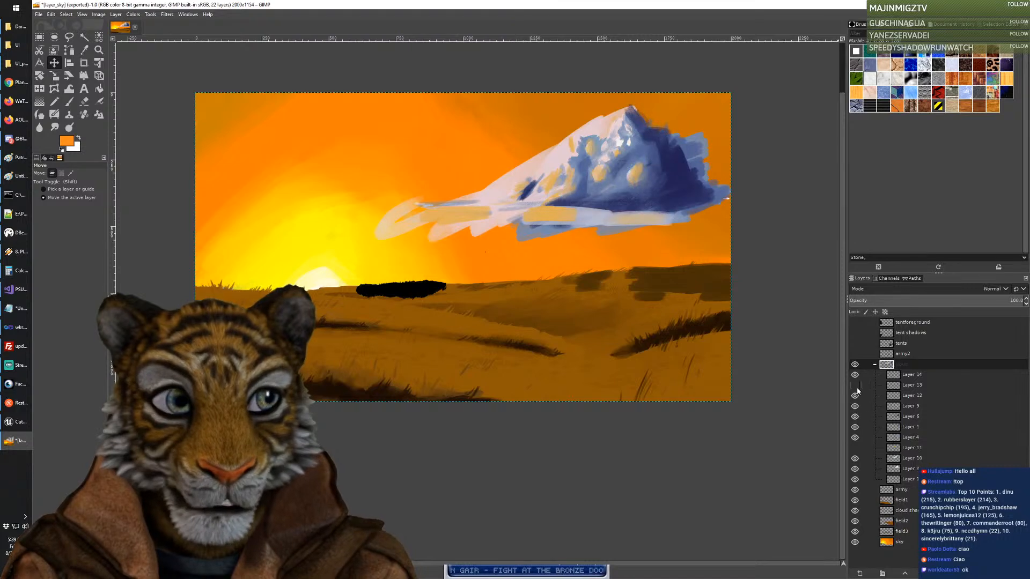
click(856, 387)
click(856, 448)
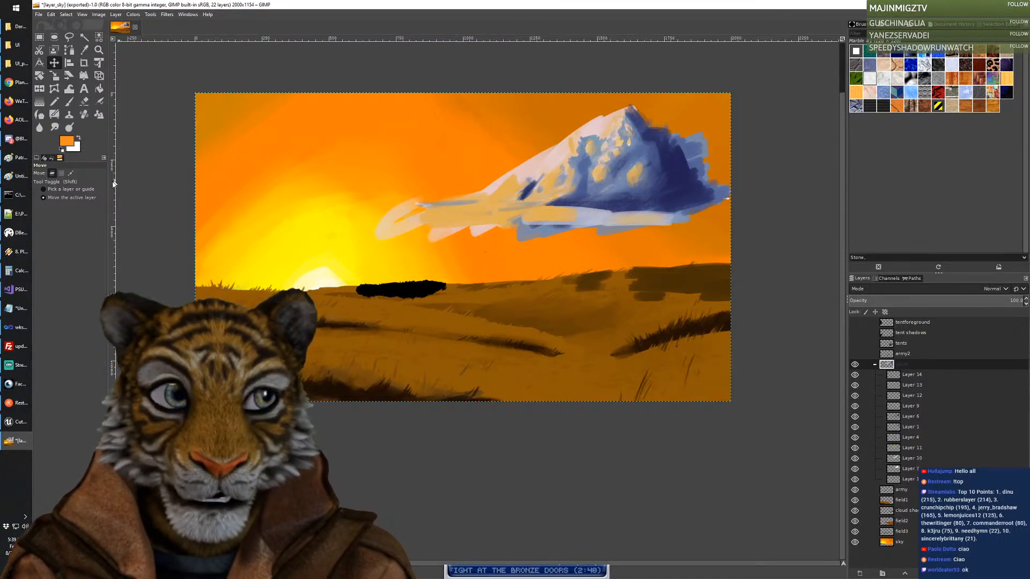
Step: Outline the upper mass of the cloud with the Free Select tool, following its base just above the lower streaks
click(54, 38)
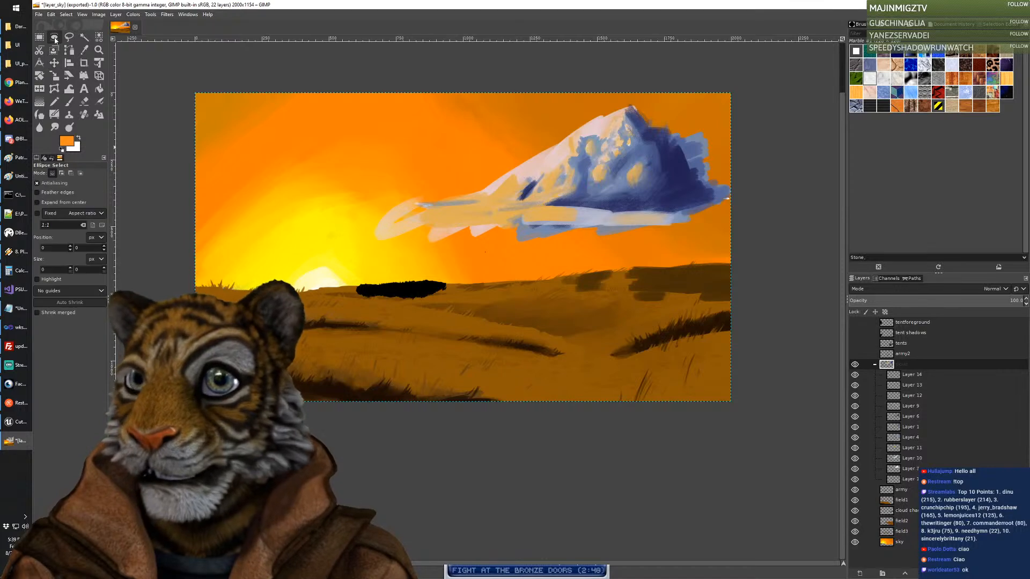
click(69, 37)
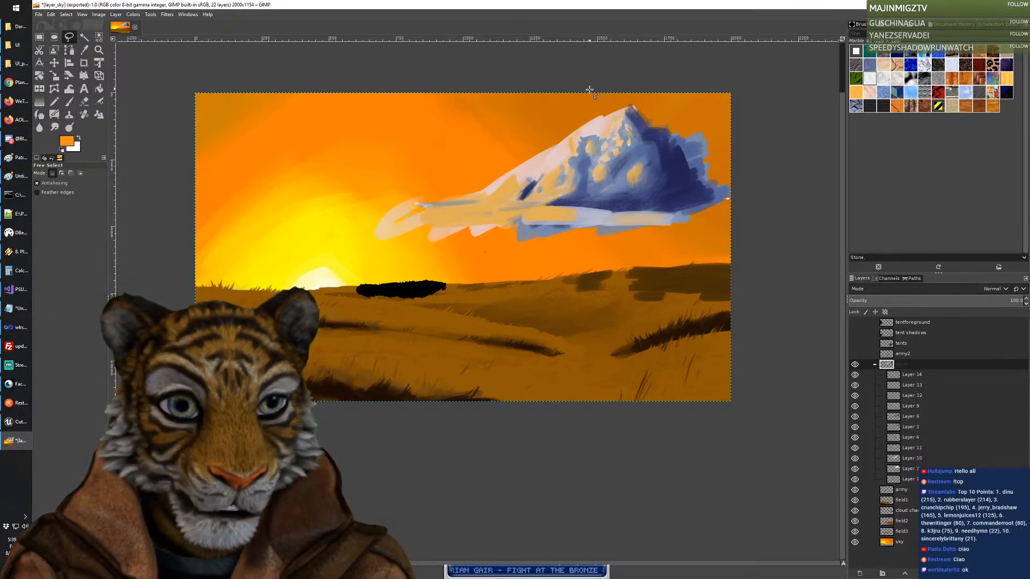
mouse_move(611, 101)
mouse_down()
mouse_move(567, 110)
mouse_move(483, 171)
mouse_move(471, 197)
mouse_move(610, 210)
mouse_up()
mouse_move(676, 211)
mouse_down()
mouse_move(717, 194)
mouse_move(683, 140)
mouse_up()
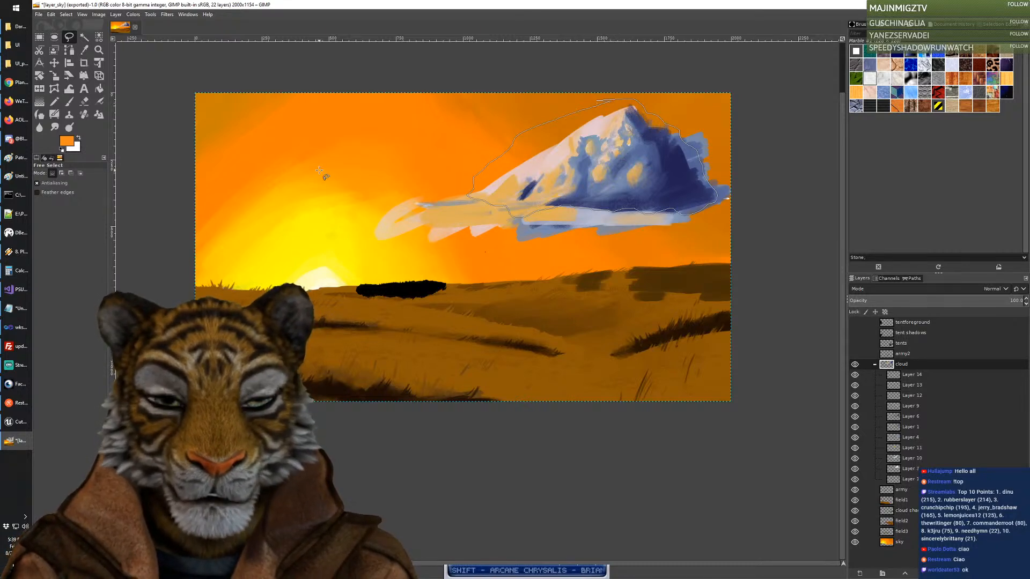
Step: Try to invert the selection around the outlined cloud mass
right_click(612, 101)
mouse_move(644, 134)
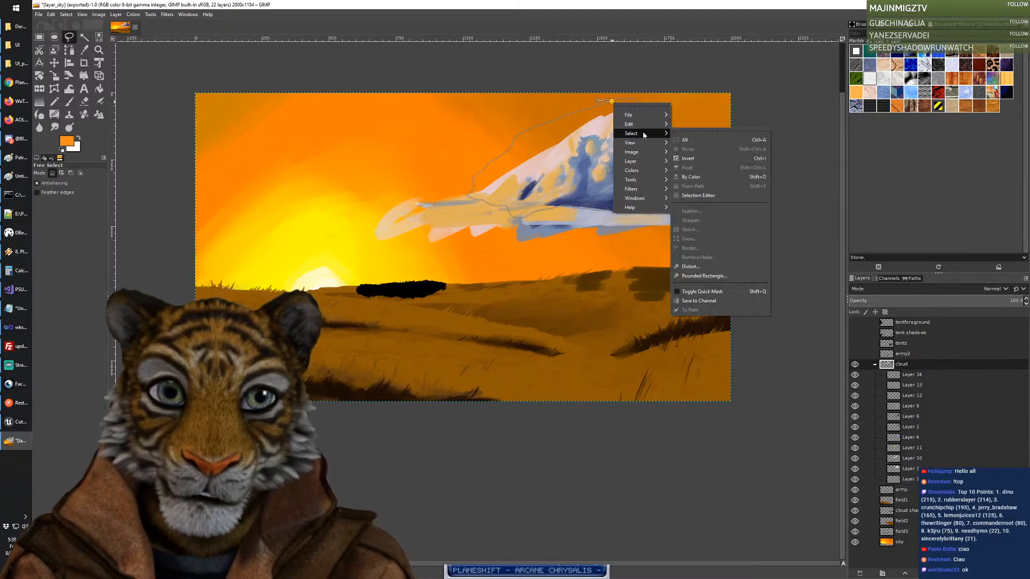
click(692, 159)
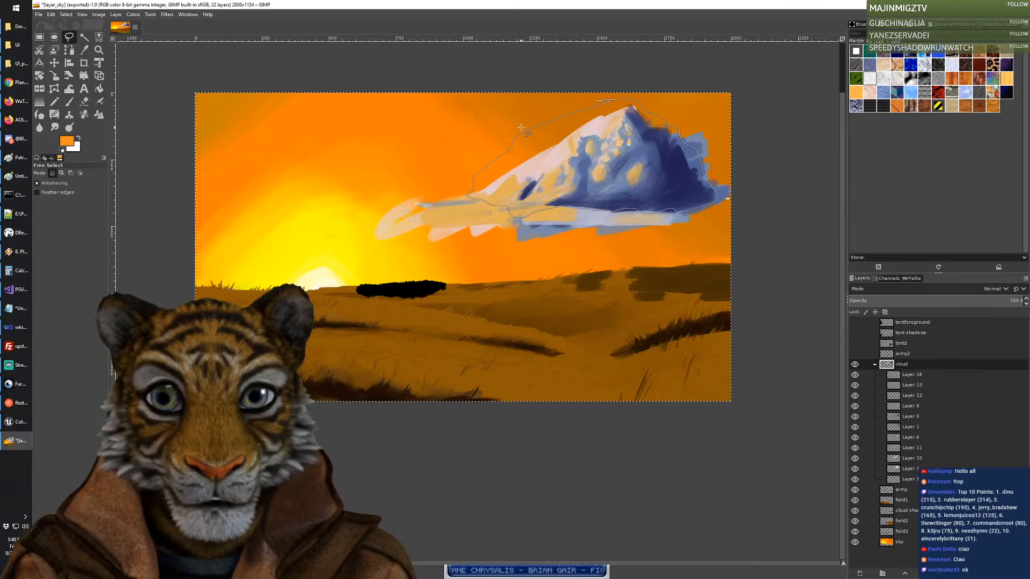
Step: Open the Selection Editor and commit the freehand outline as a selection of the cloud's upper mass
right_click(612, 100)
mouse_move(631, 134)
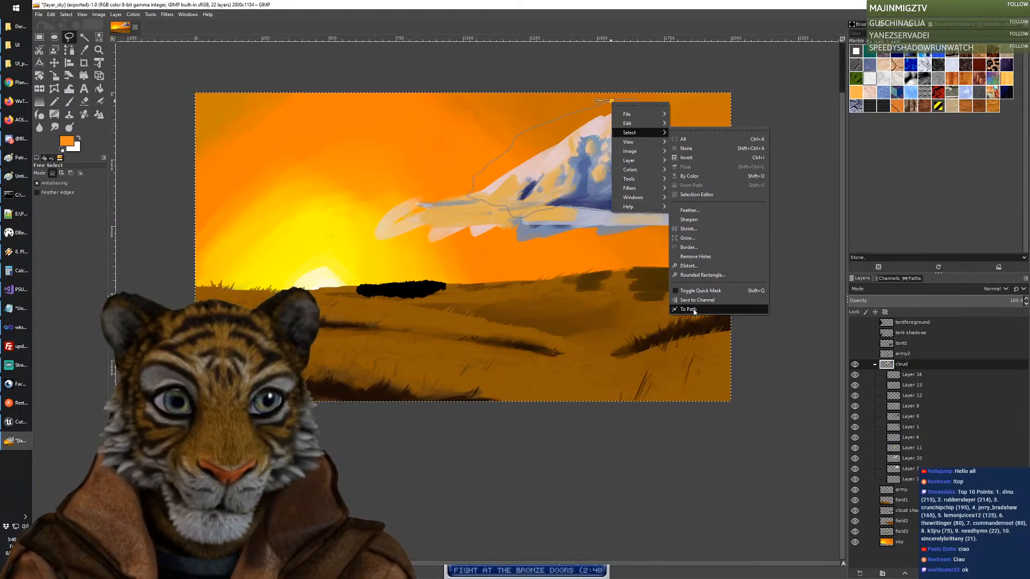
click(696, 195)
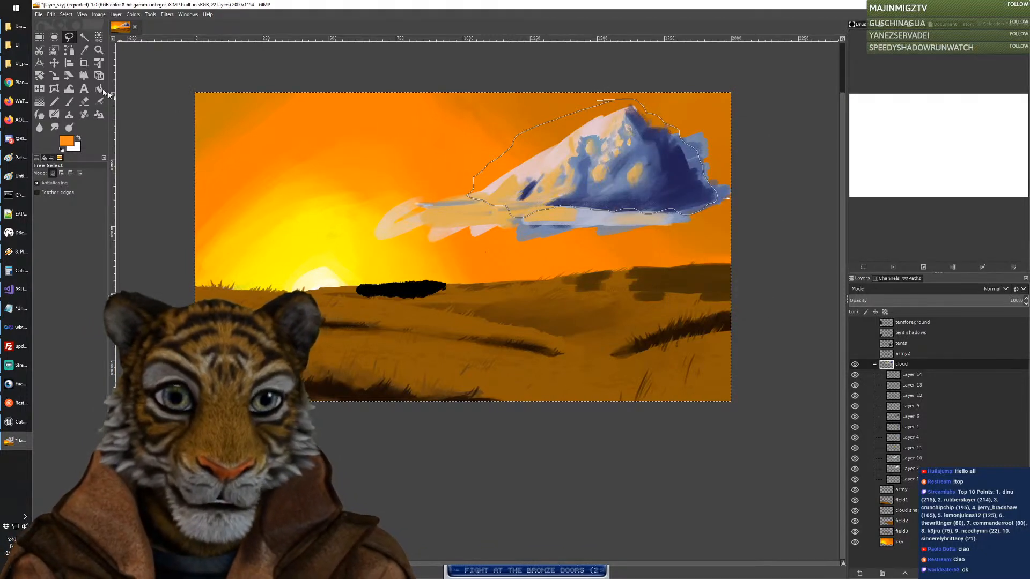
key(Return)
key(r)
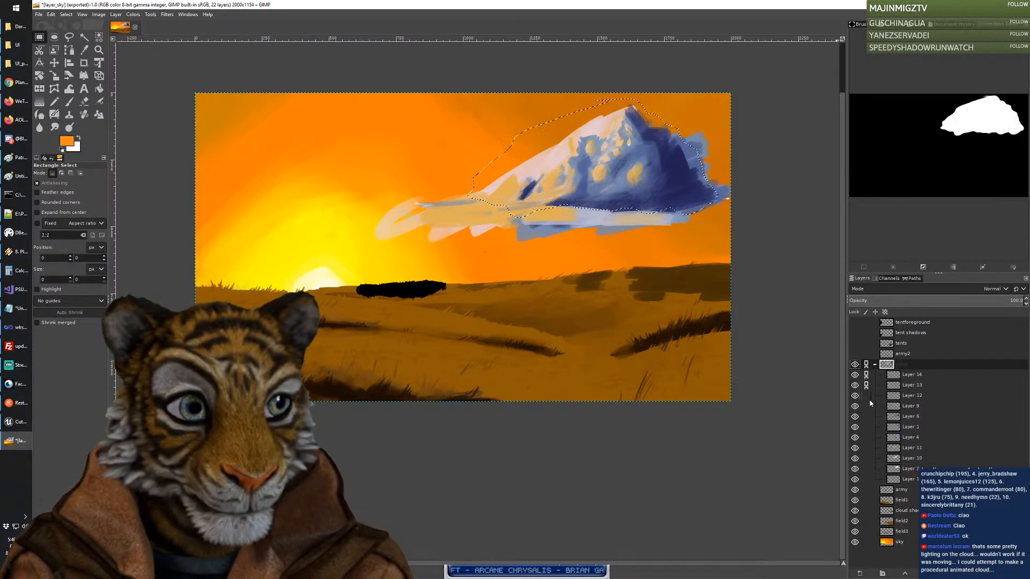
Step: Link the cloud group with all its layers and invert the selection to cover everything outside the upper cloud mass
drag(870, 403, 869, 434)
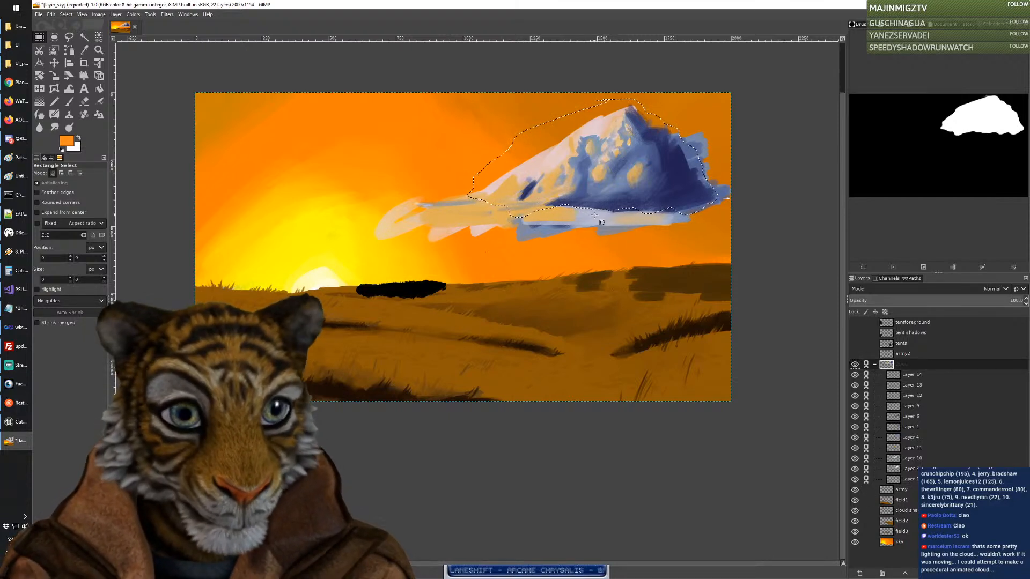
click(66, 15)
click(81, 44)
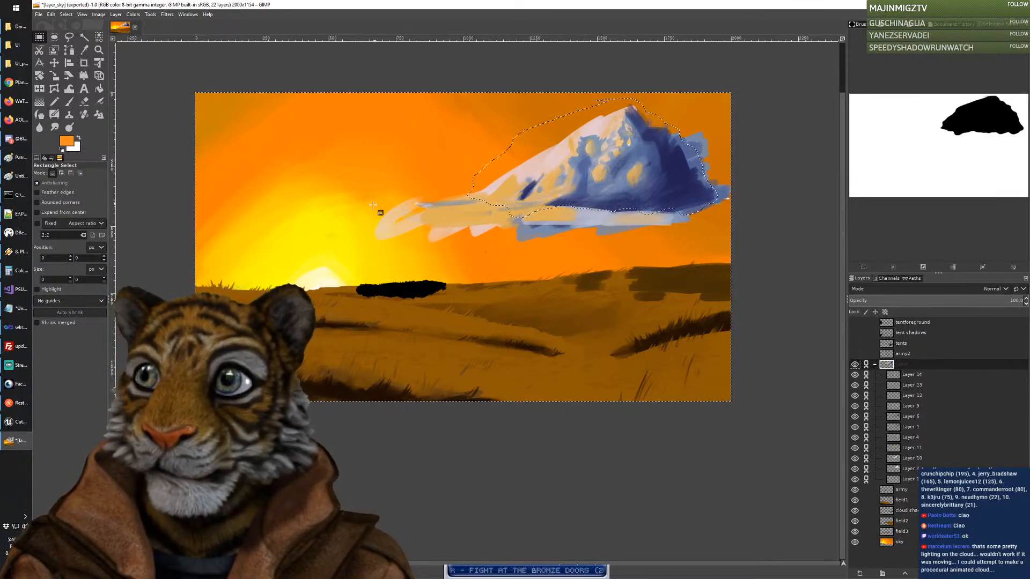
Step: Pick the Eraser tool and unlink the cloud group and all its layers
click(84, 101)
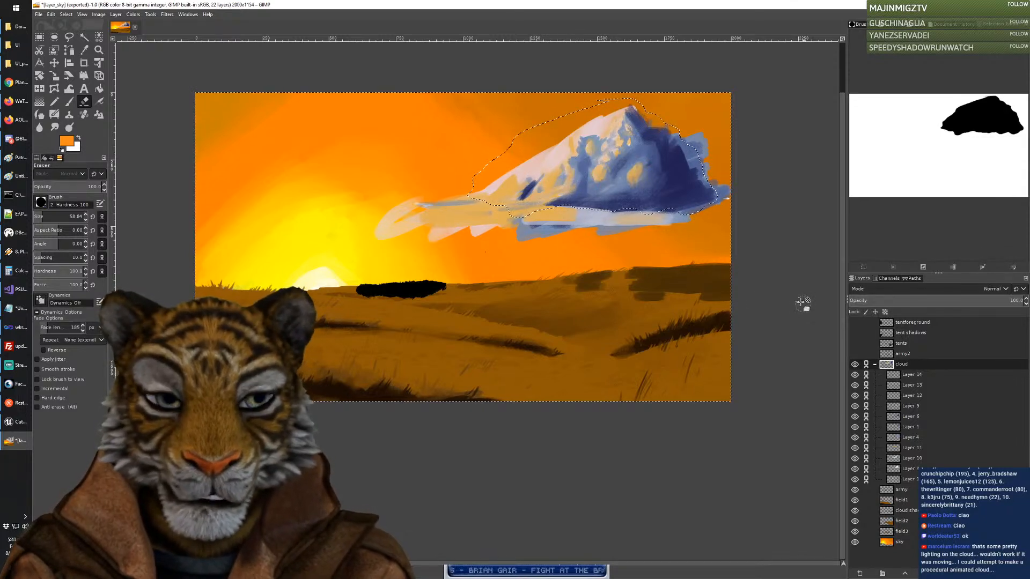
click(866, 367)
click(868, 376)
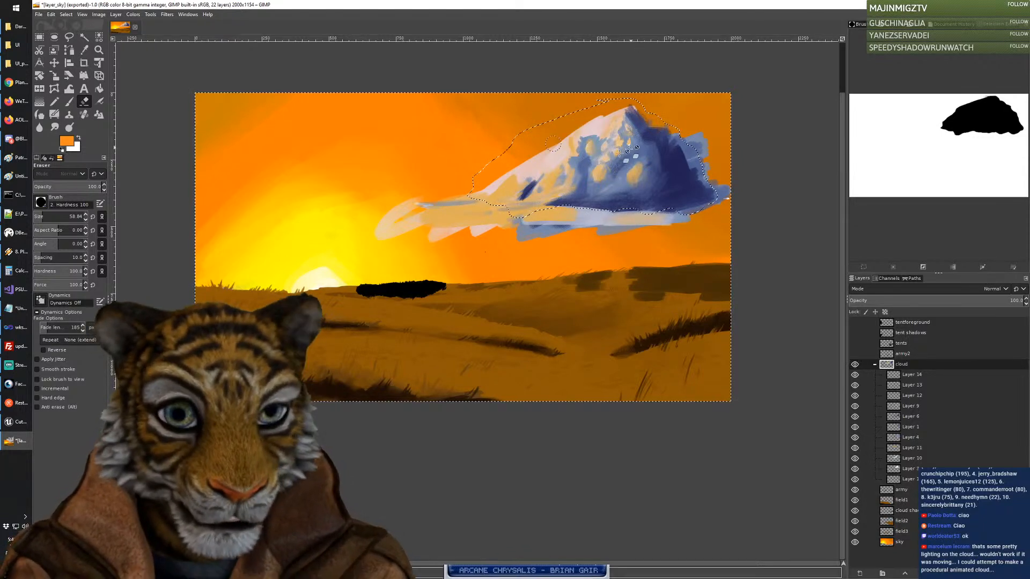
key(ctrl+shift+a)
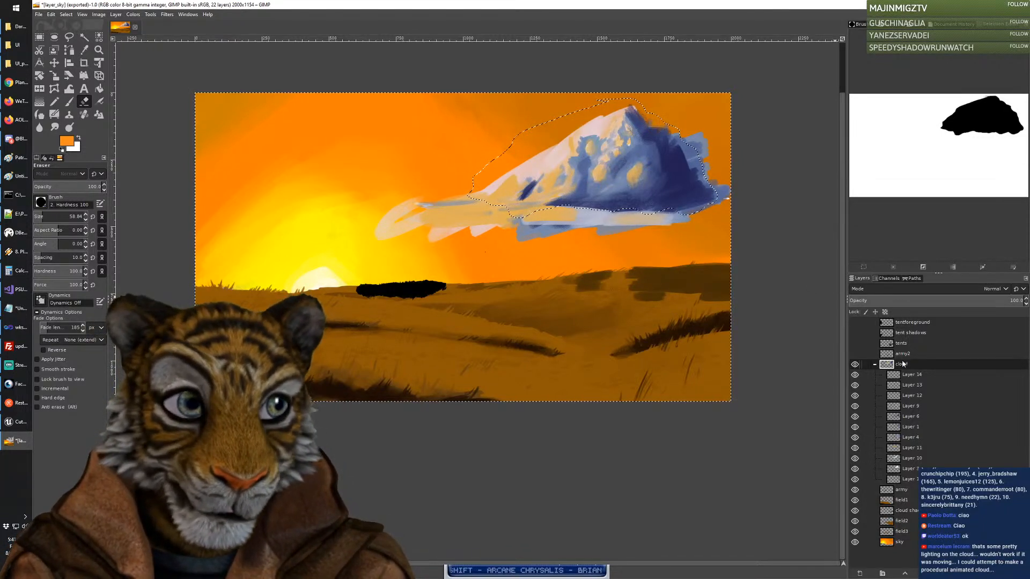
Step: Try to select all layers in the cloud group together, from Layer 14 down to the lowest one
click(918, 375)
click(911, 366)
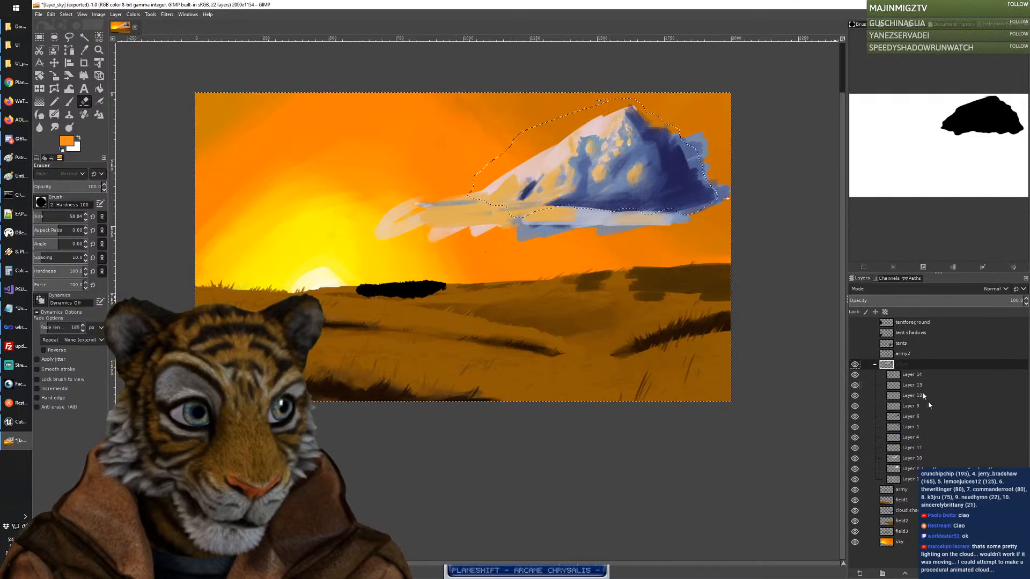
click(925, 479)
click(906, 367)
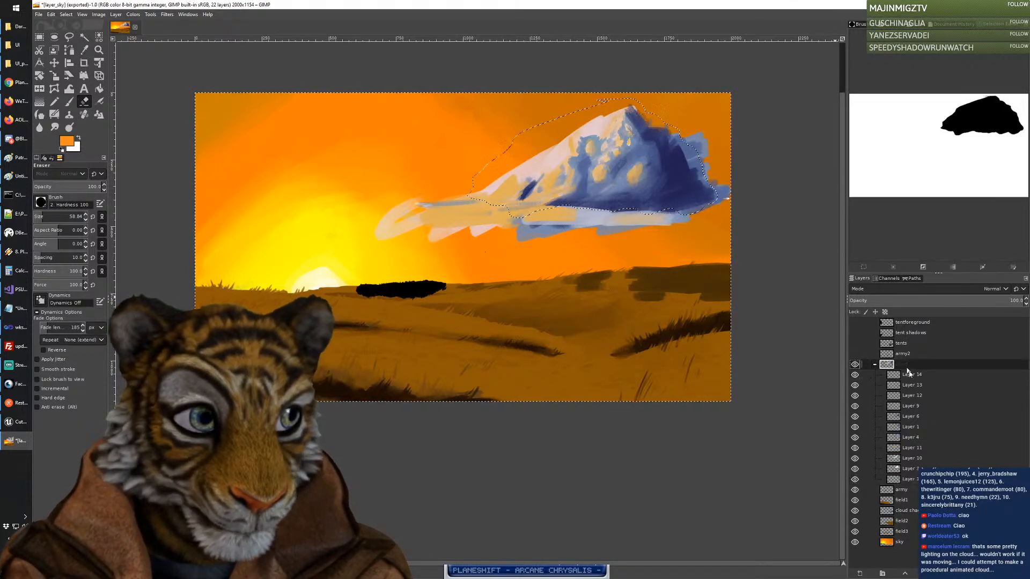
click(912, 377)
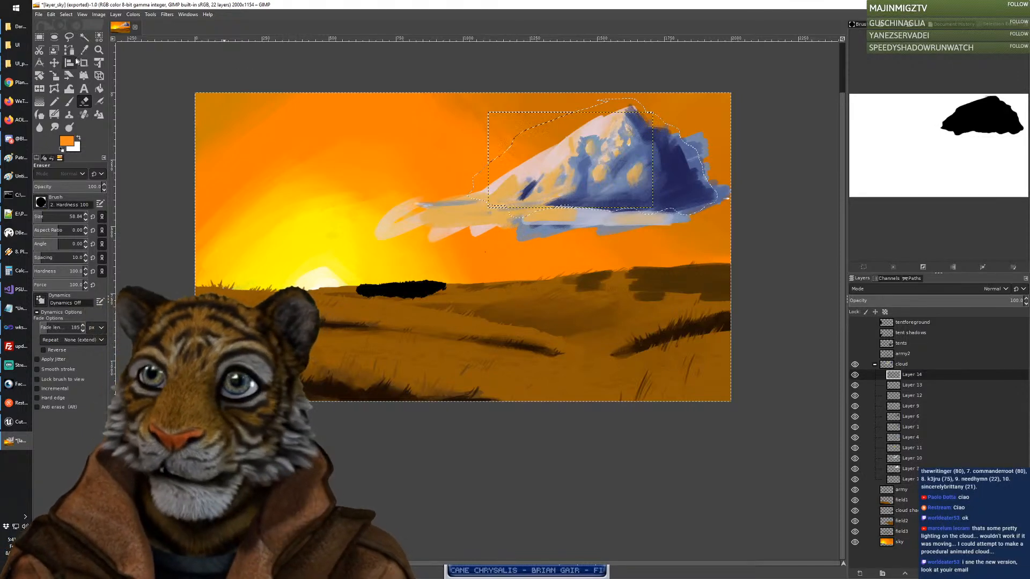
Step: Invert the selection back to the upper cloud mass and make the cloud group the active layer
click(66, 14)
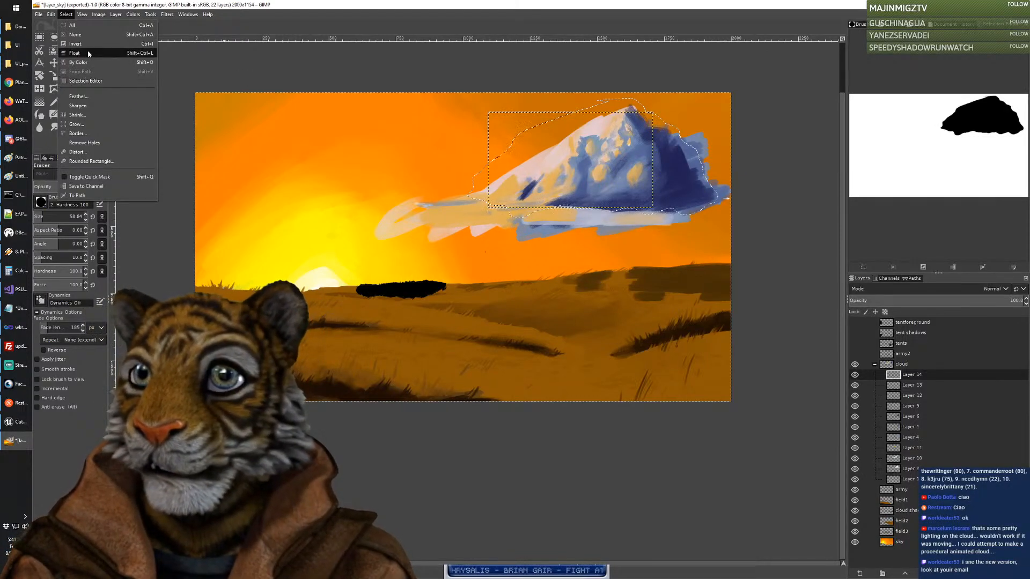
click(80, 42)
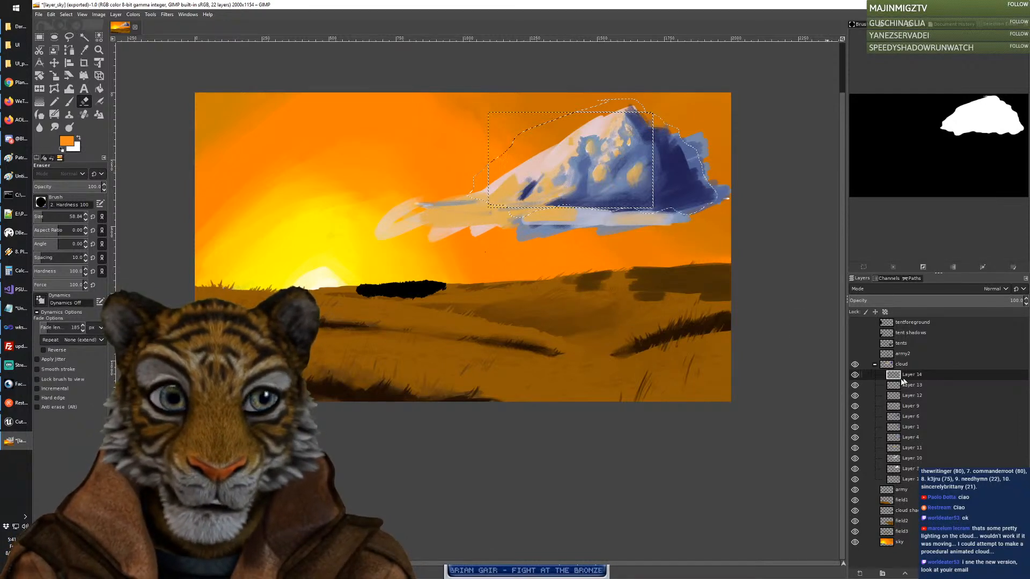
click(906, 365)
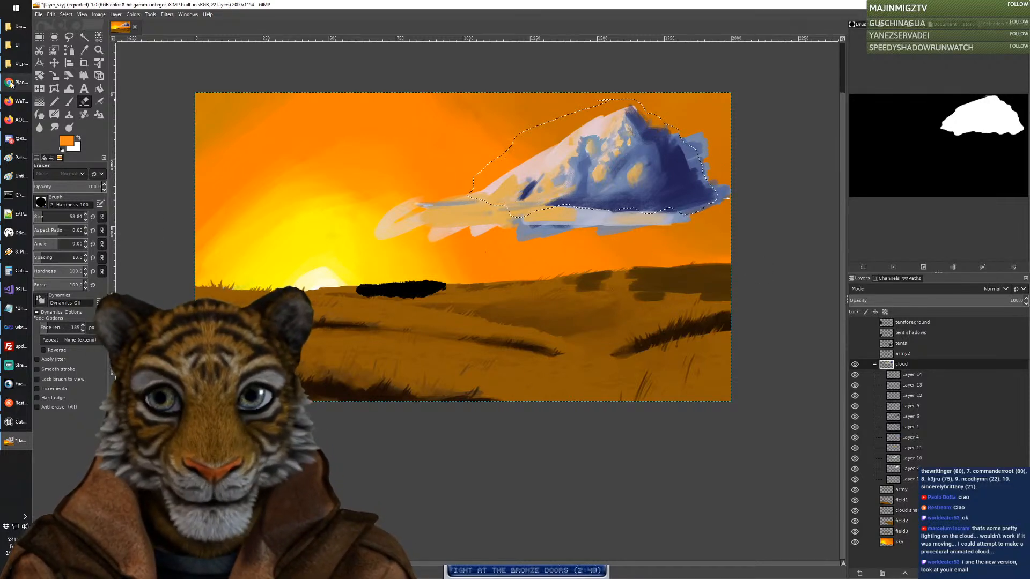
Step: Clear the selection around the upper cloud mass using Rectangle Select and switch back to the Eraser tool
key(r)
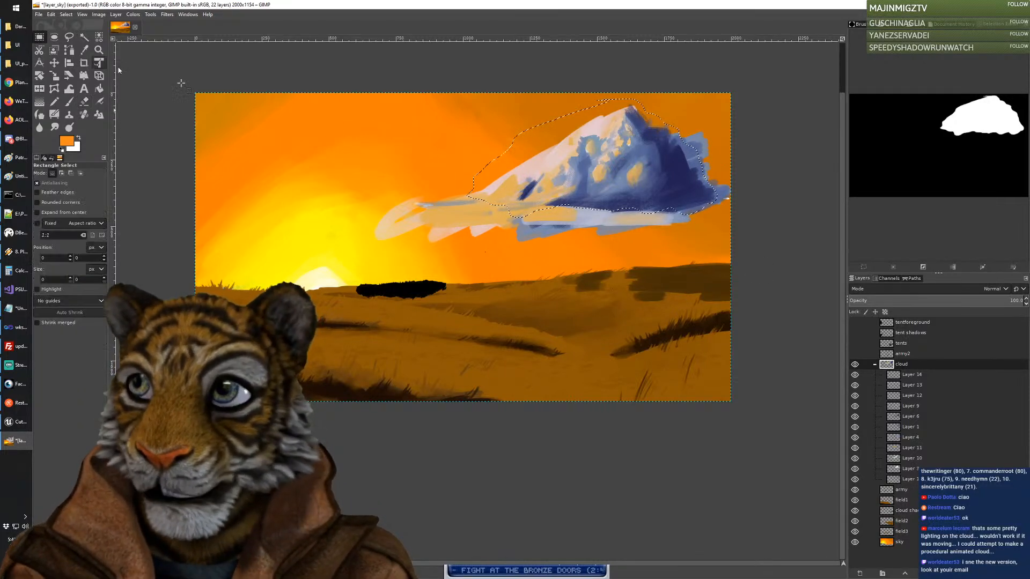
click(383, 141)
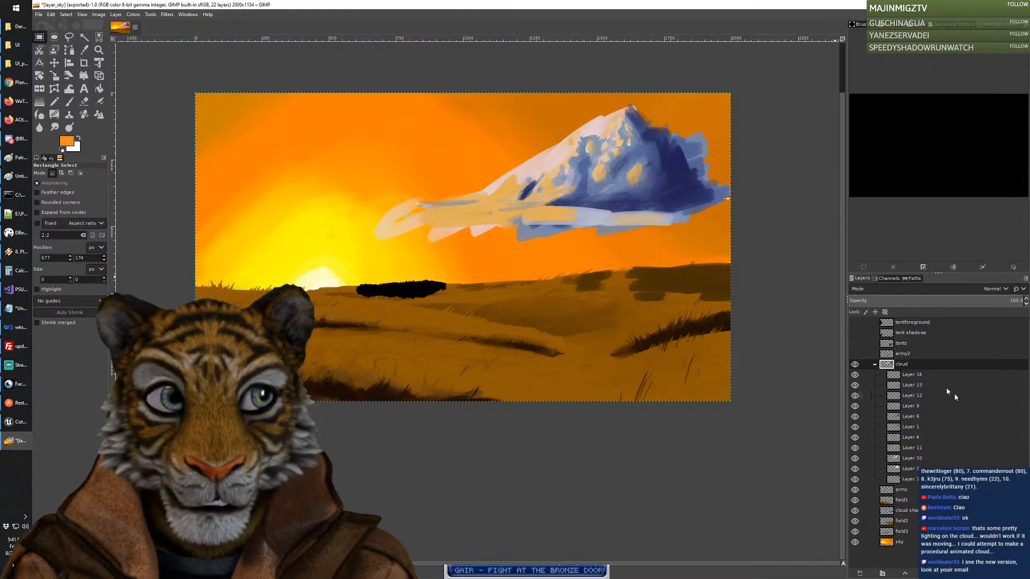
click(84, 114)
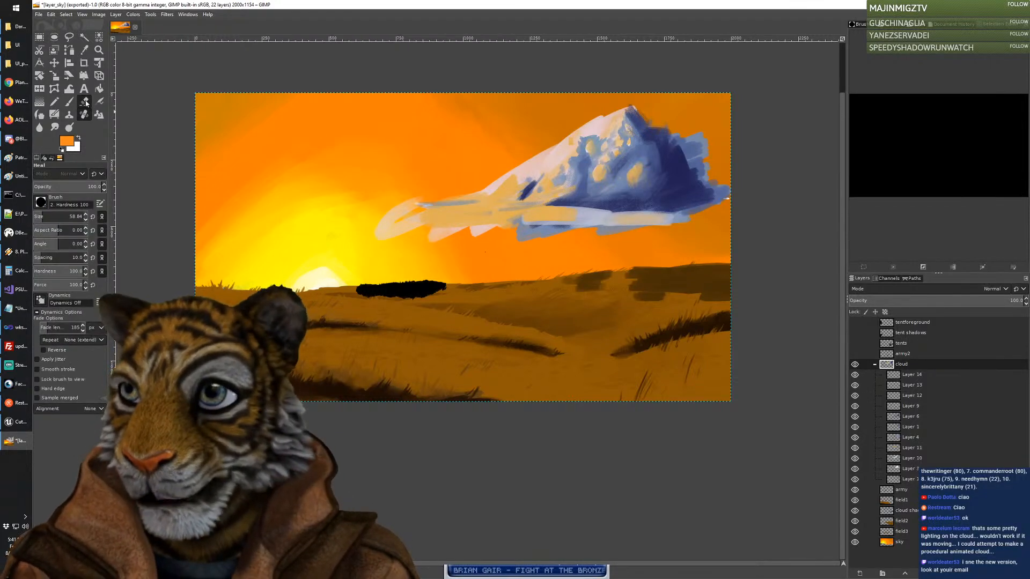
click(84, 102)
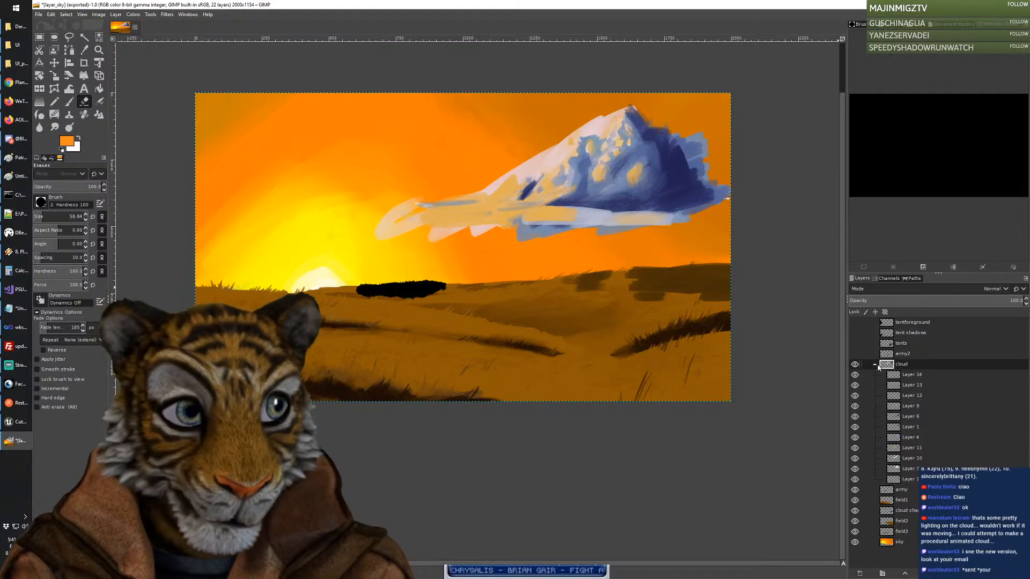
Step: Hide every layer from army down to sky, then toggle the cloud group's visibility off and back on to check its contents
drag(856, 491, 856, 542)
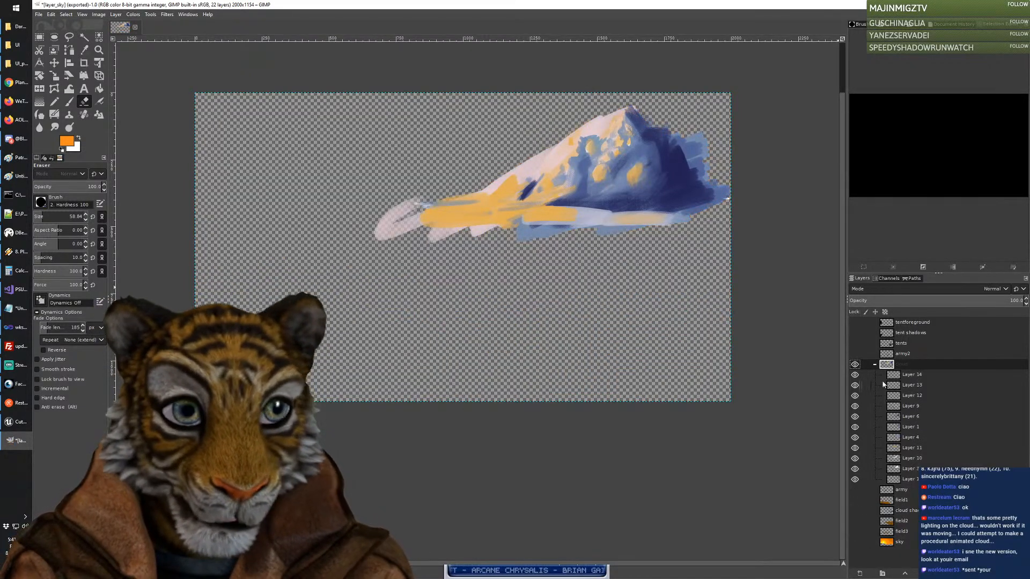
click(910, 377)
click(908, 365)
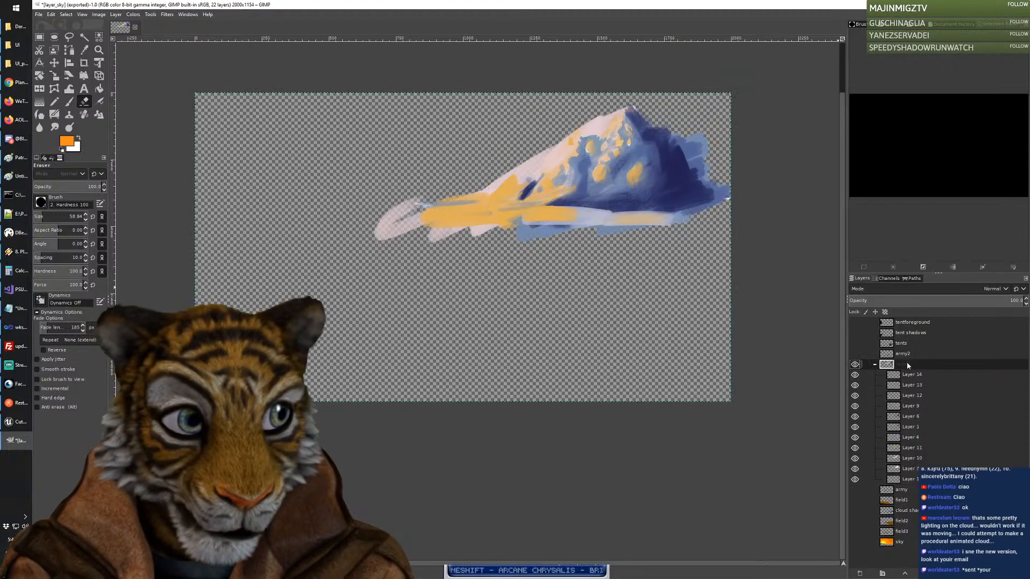
click(856, 366)
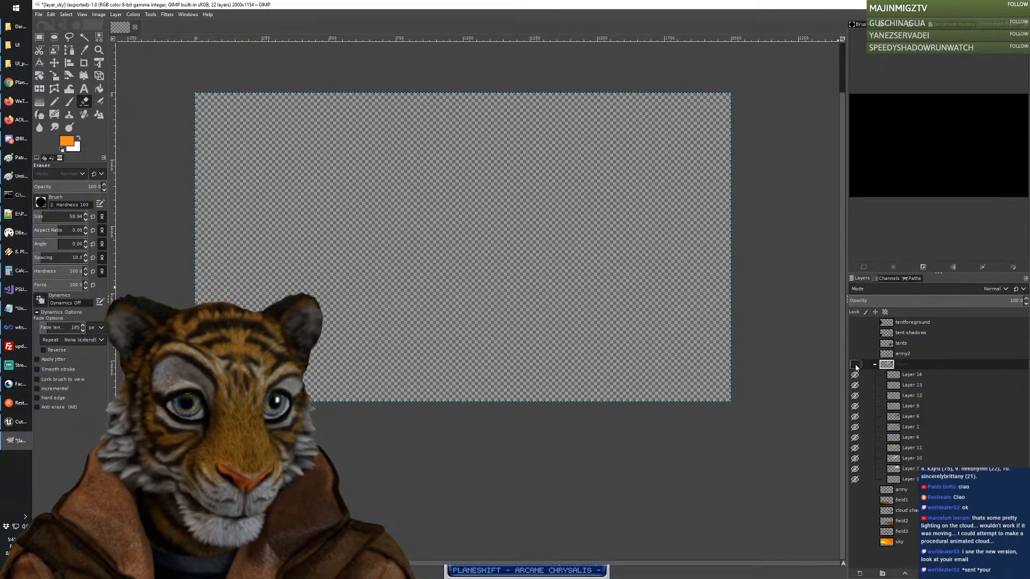
click(855, 365)
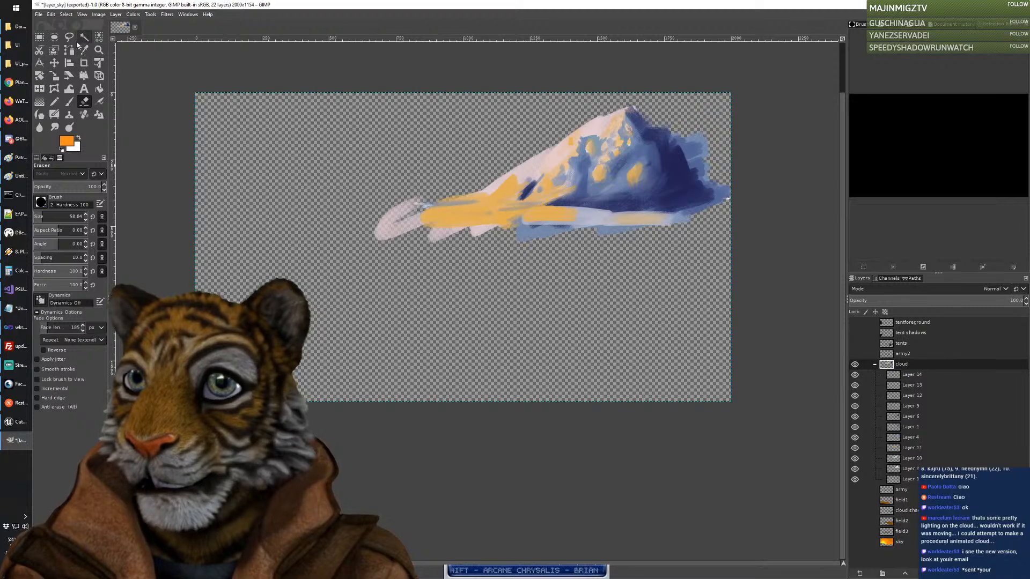
click(68, 102)
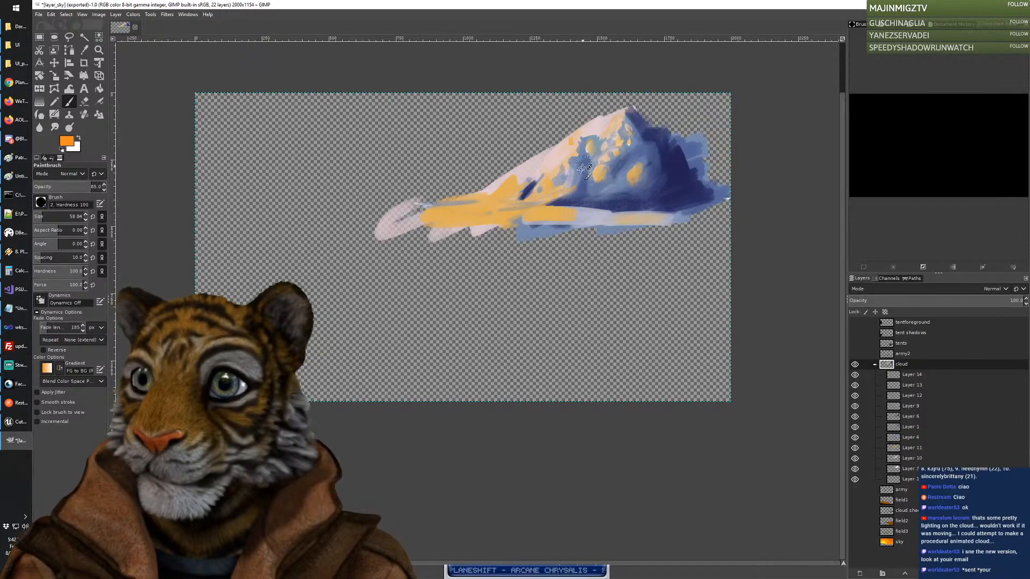
click(41, 37)
drag(468, 150, 621, 250)
click(685, 250)
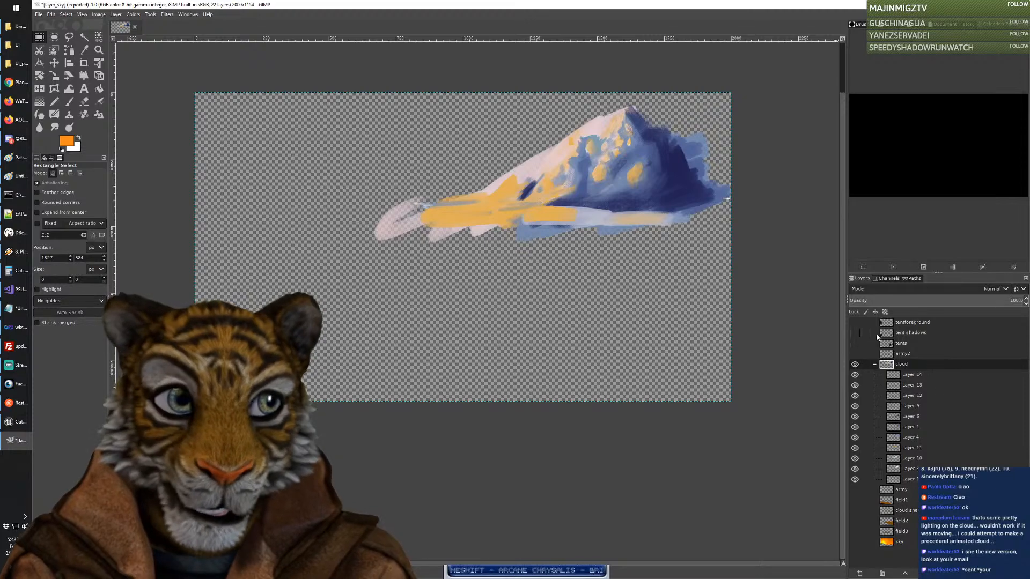
Step: Show the tentforeground, tent shadows, tents and army2 layers and make tentforeground the active layer
drag(856, 324, 857, 365)
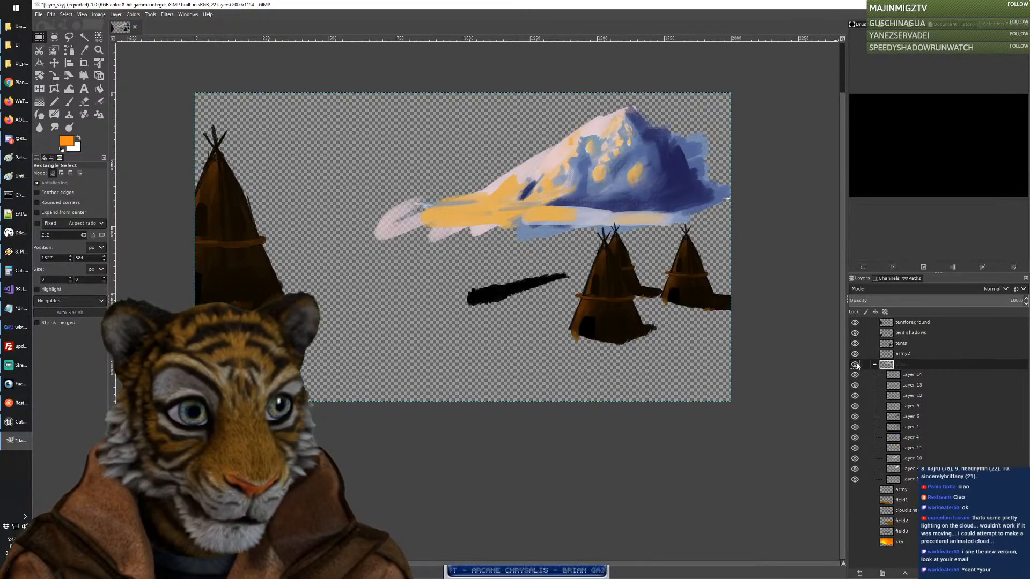
click(921, 326)
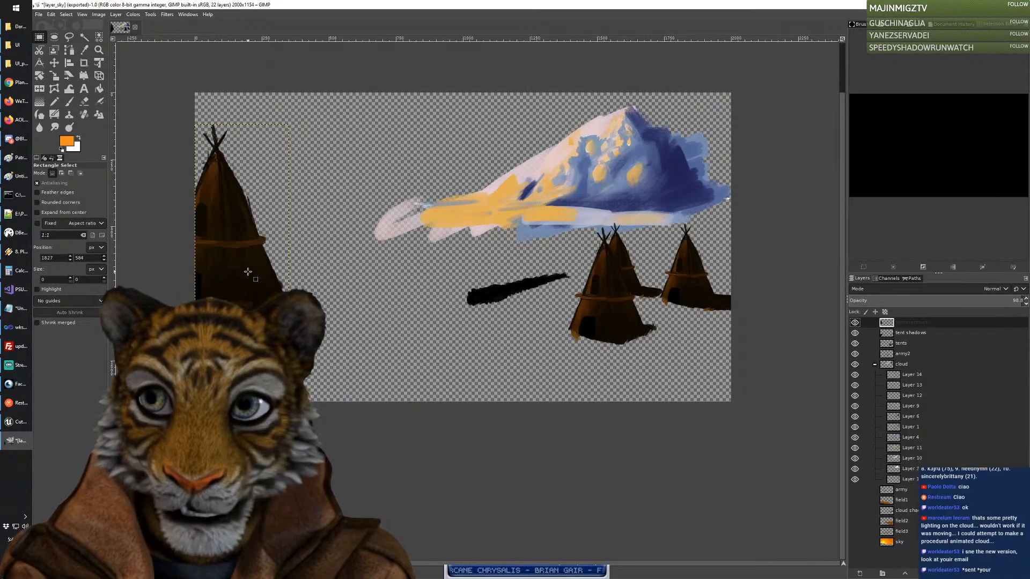
Step: Test the Eraser across the large foreground tent and undo the stroke
click(84, 101)
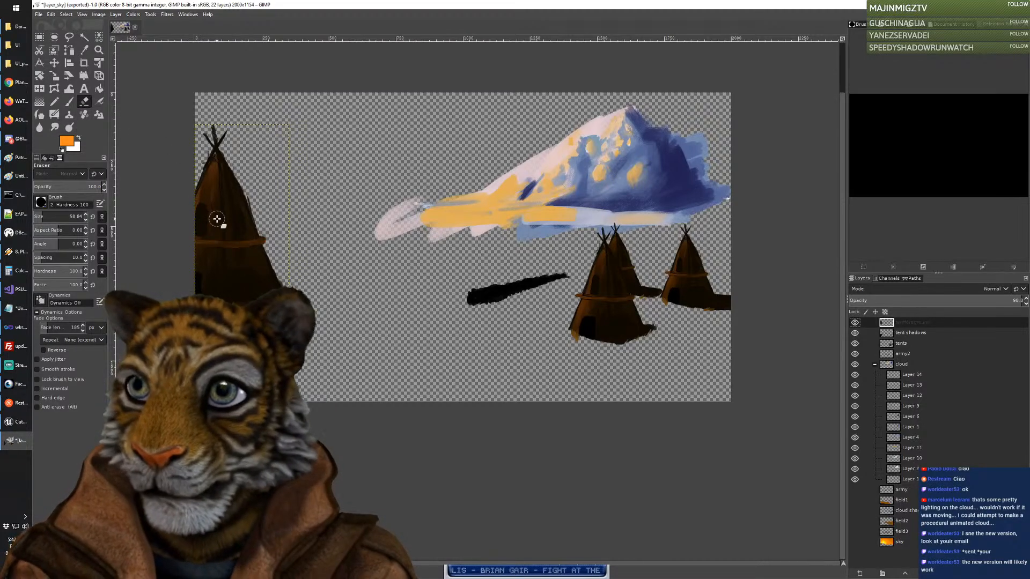
mouse_move(217, 220)
mouse_down()
mouse_move(240, 220)
mouse_move(252, 237)
mouse_move(226, 182)
mouse_move(257, 214)
mouse_up()
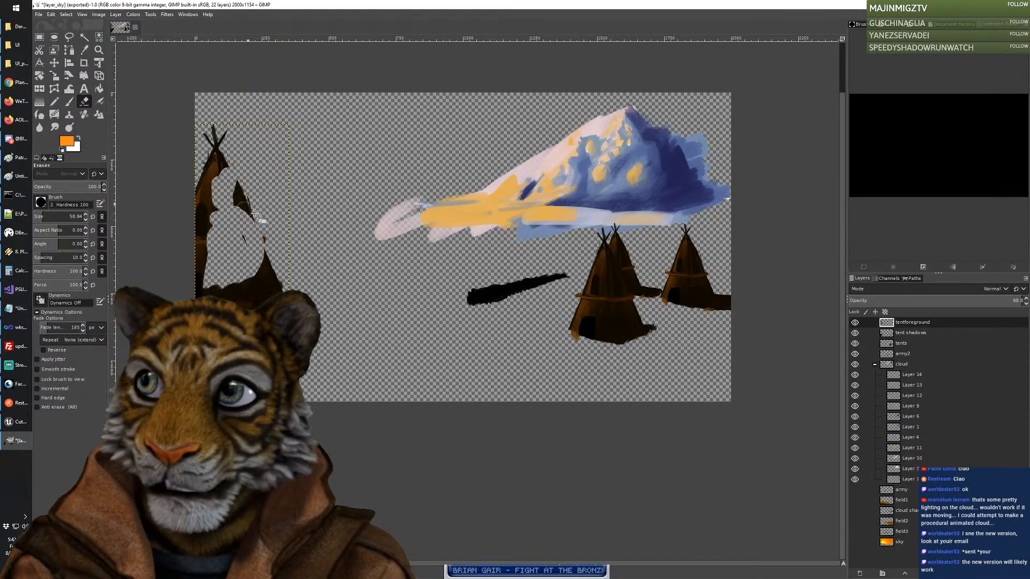
key(super)
click(465, 344)
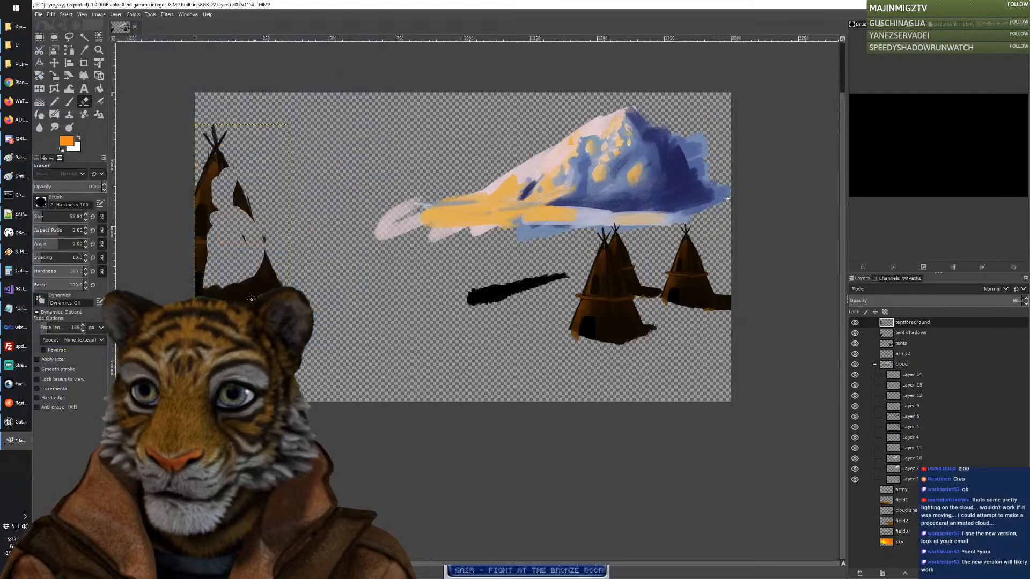
key(ctrl+z)
Step: Test the Eraser on the tents layer with one stroke over the distant tents and undo it
click(912, 333)
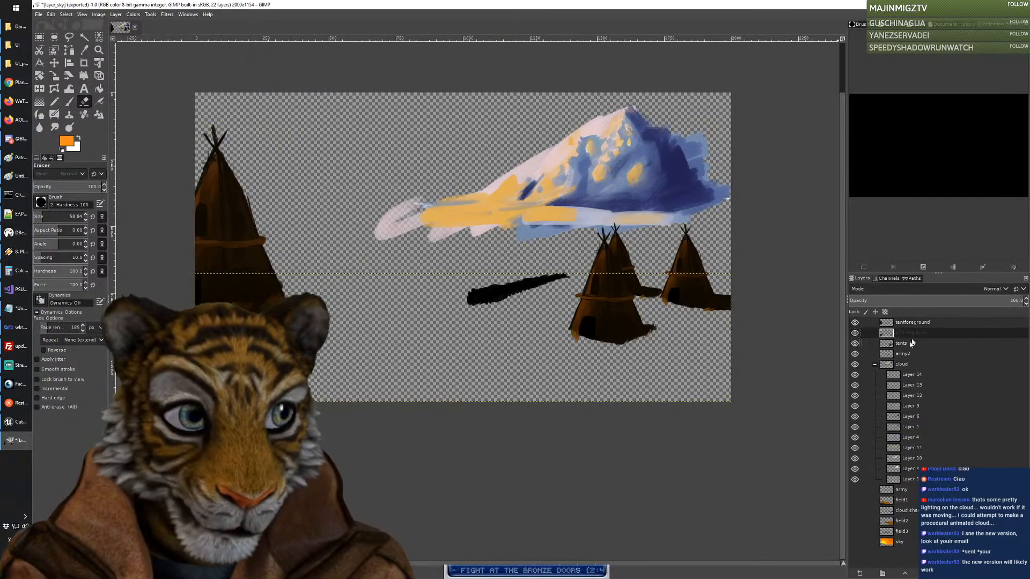
click(905, 345)
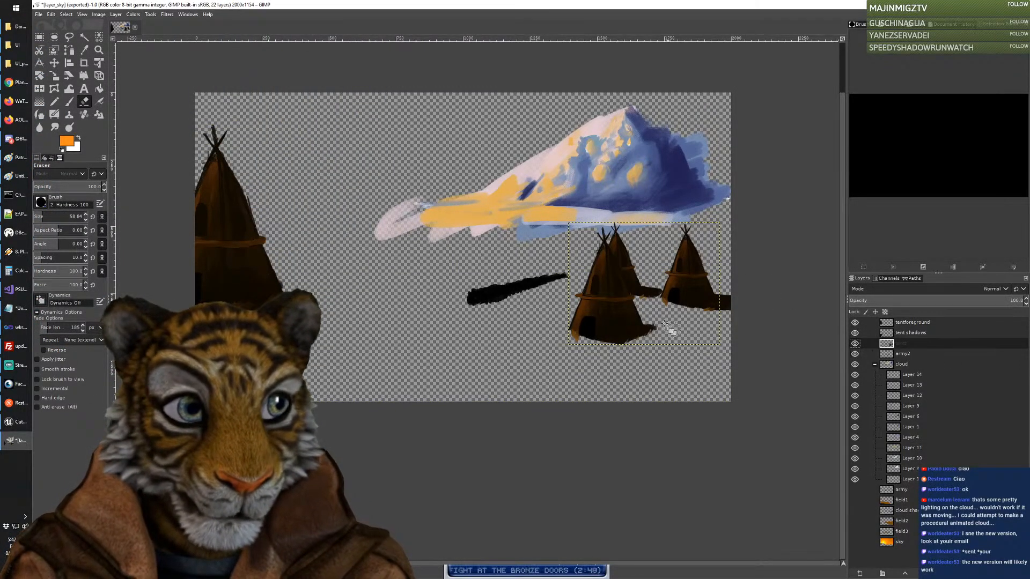
mouse_move(665, 324)
mouse_down()
mouse_move(584, 268)
mouse_move(580, 282)
mouse_up()
key(ctrl+z)
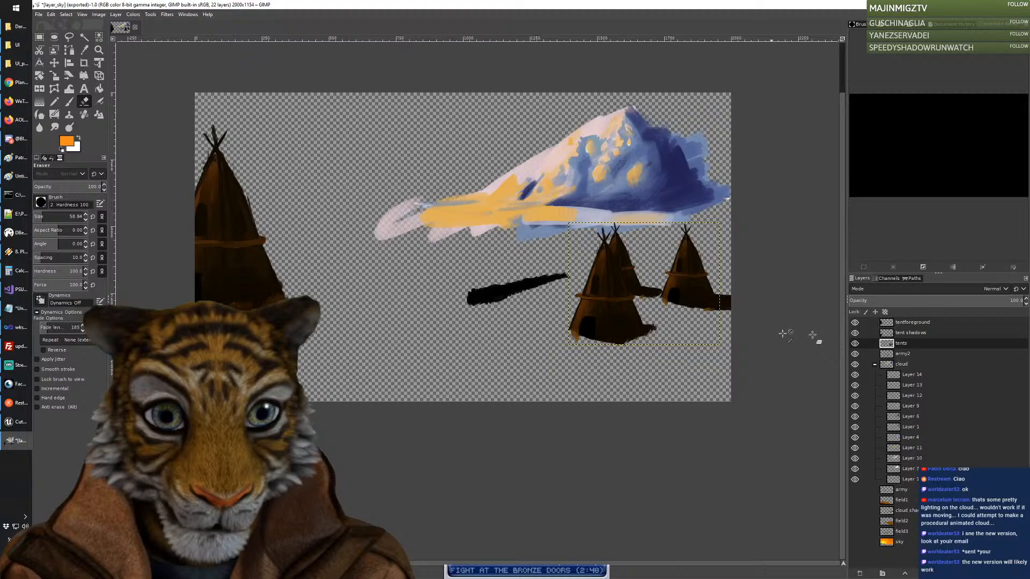
click(907, 364)
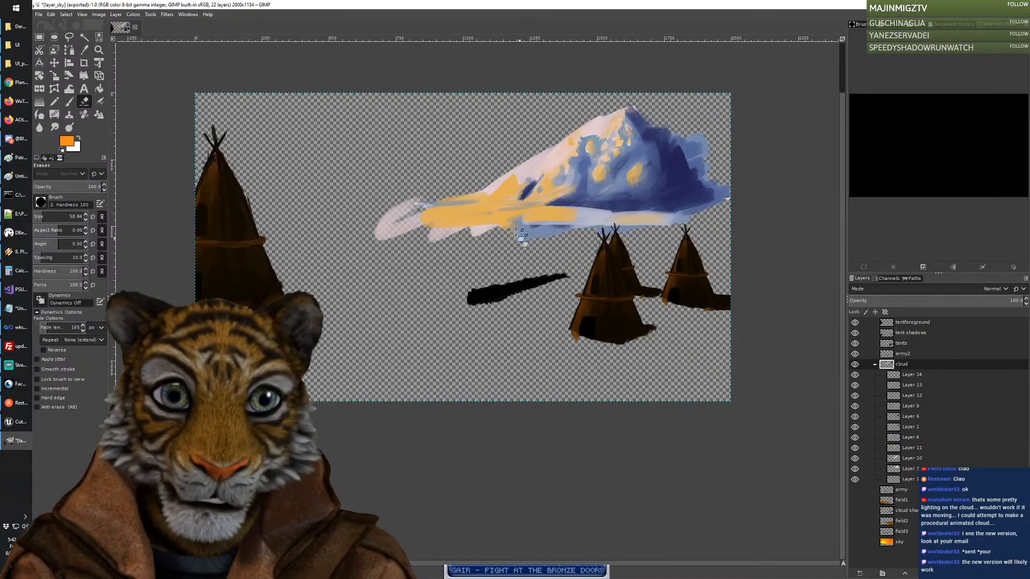
right_click(905, 370)
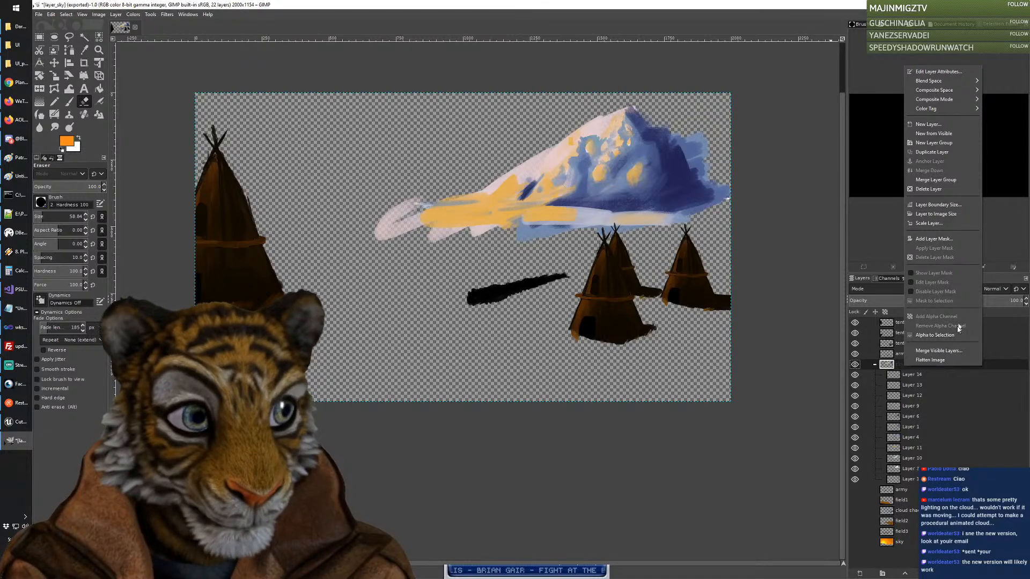
click(900, 365)
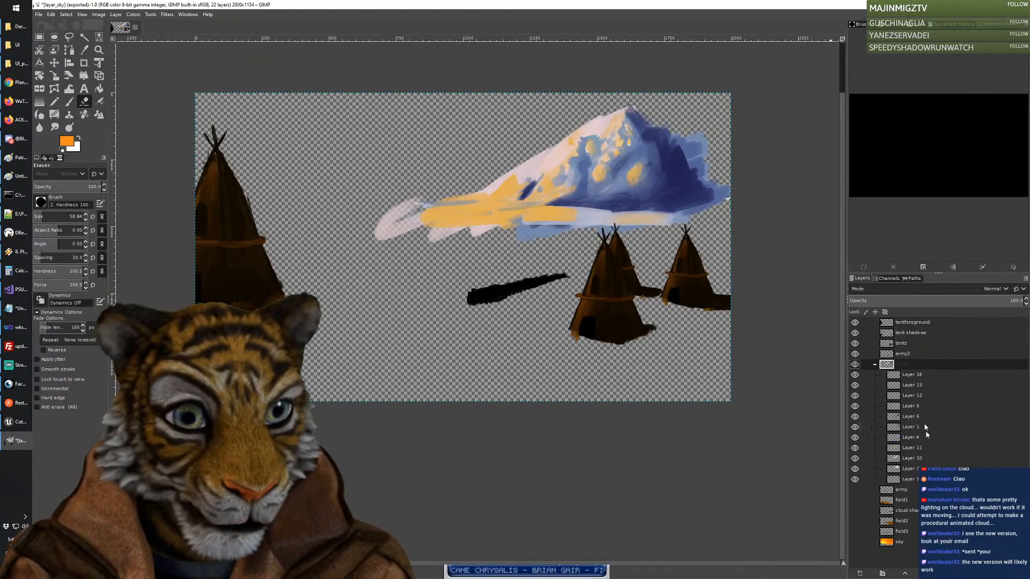
click(911, 483)
right_click(910, 365)
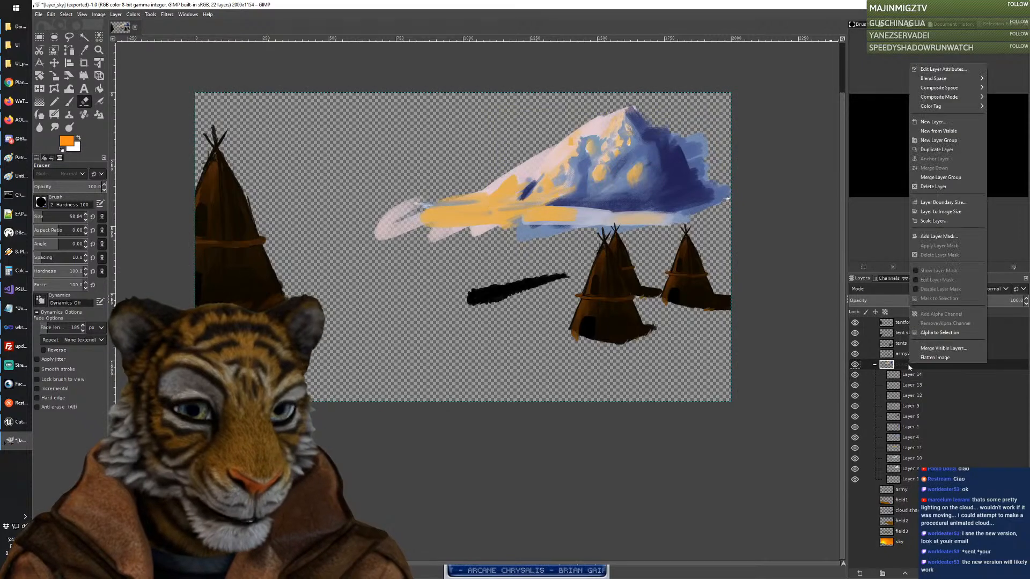
click(935, 350)
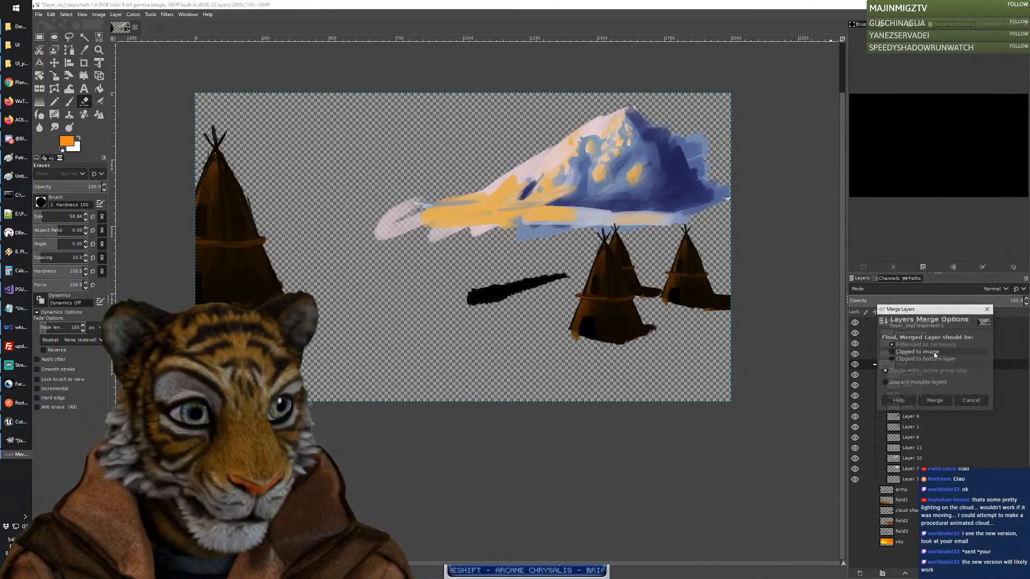
click(971, 401)
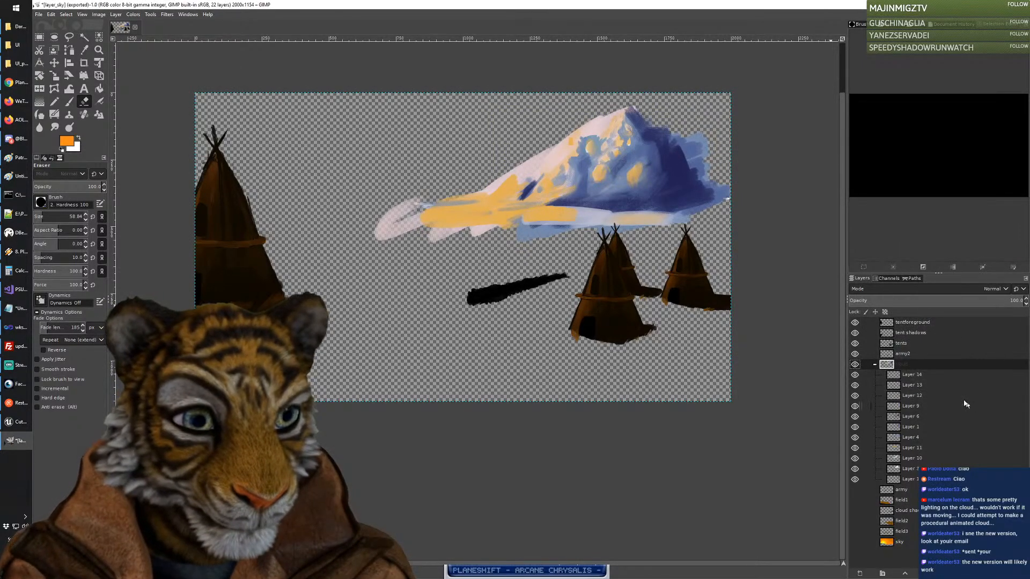
click(910, 376)
right_click(910, 378)
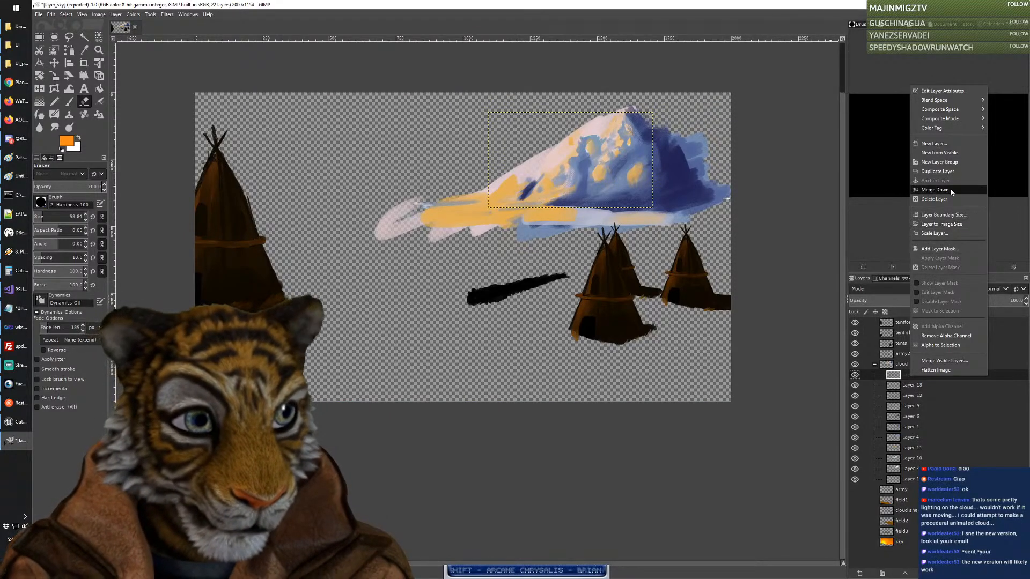
click(903, 369)
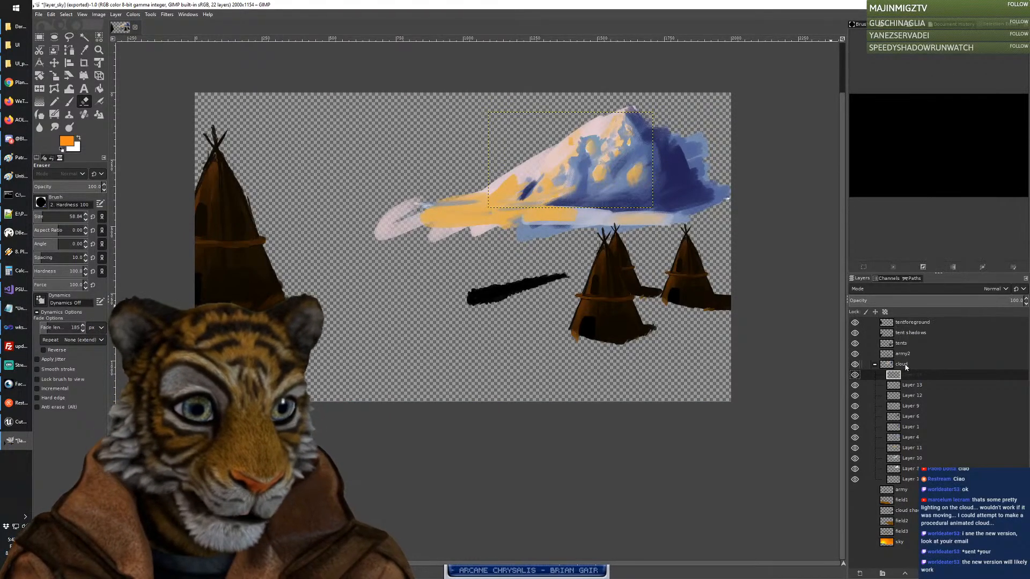
Step: Merge the cloud layer group into a single layer
click(904, 365)
right_click(904, 365)
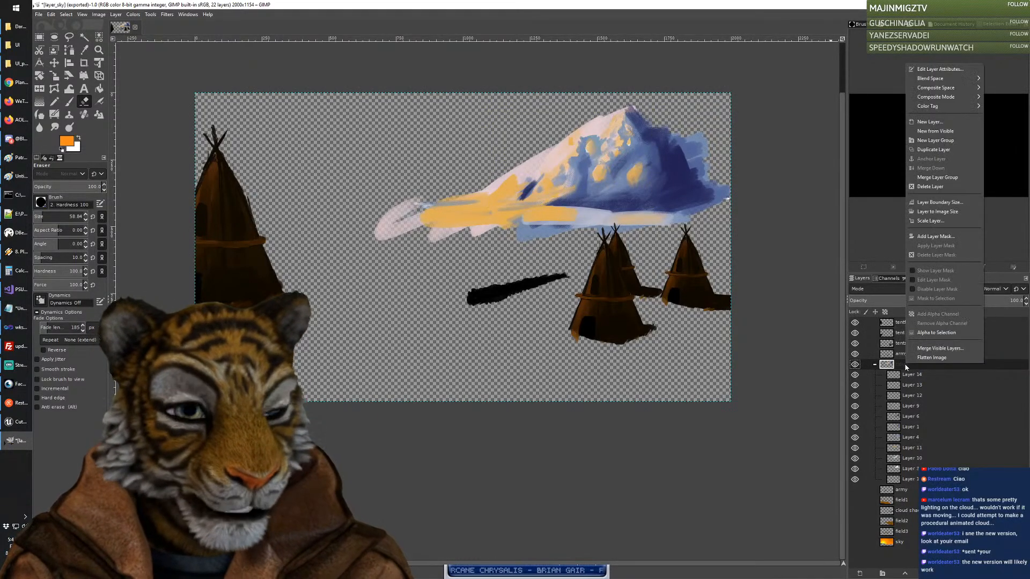
click(939, 177)
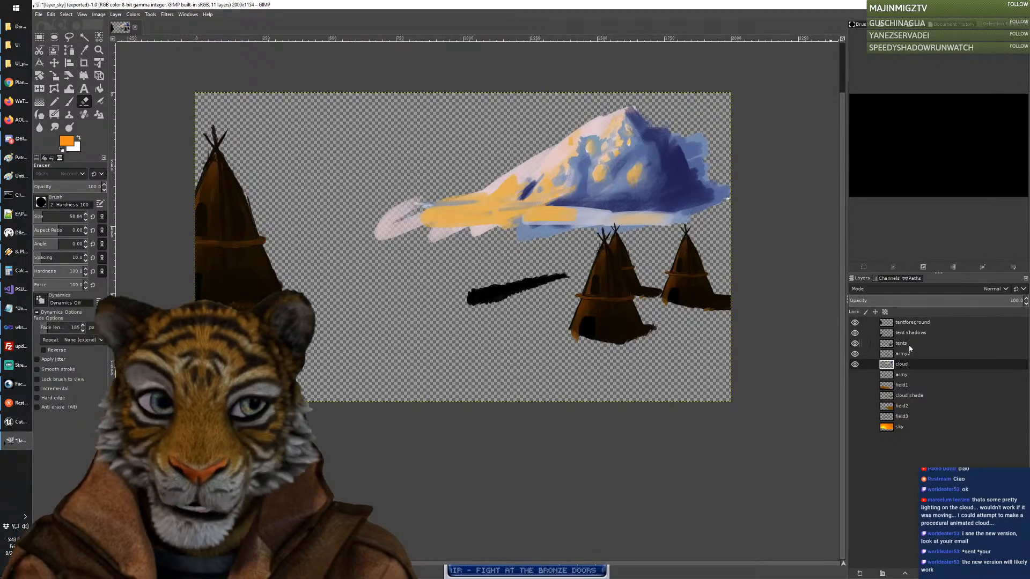
Step: Show the army, field1, cloud shade, field2, field3 and sky layers again
click(854, 374)
click(854, 385)
click(855, 395)
click(855, 406)
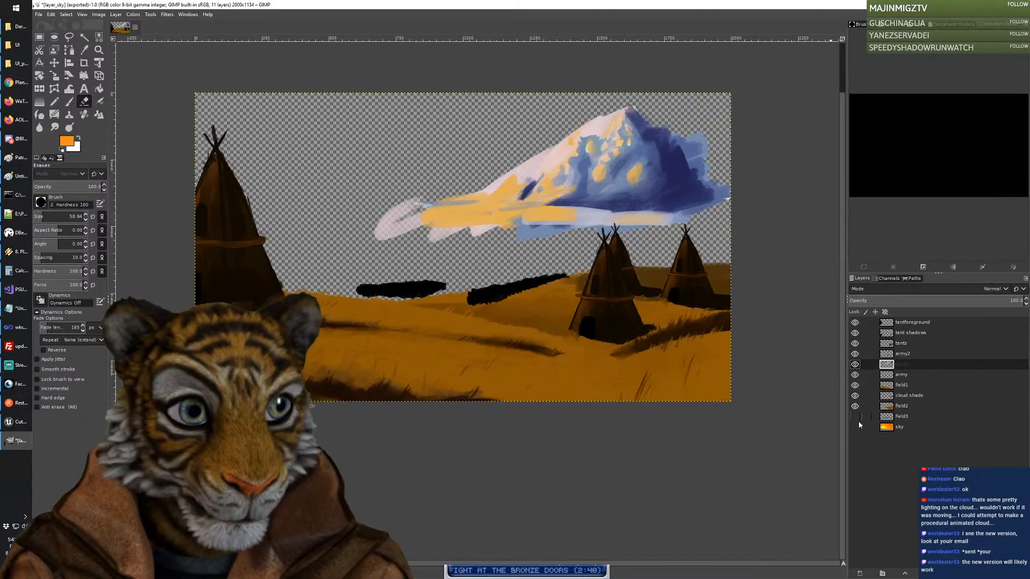
click(855, 427)
click(855, 416)
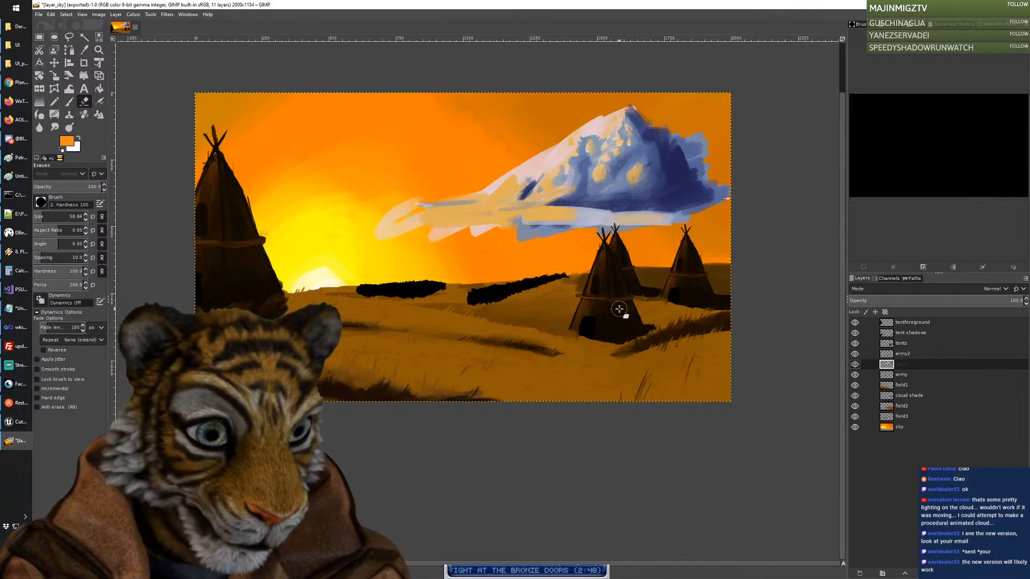
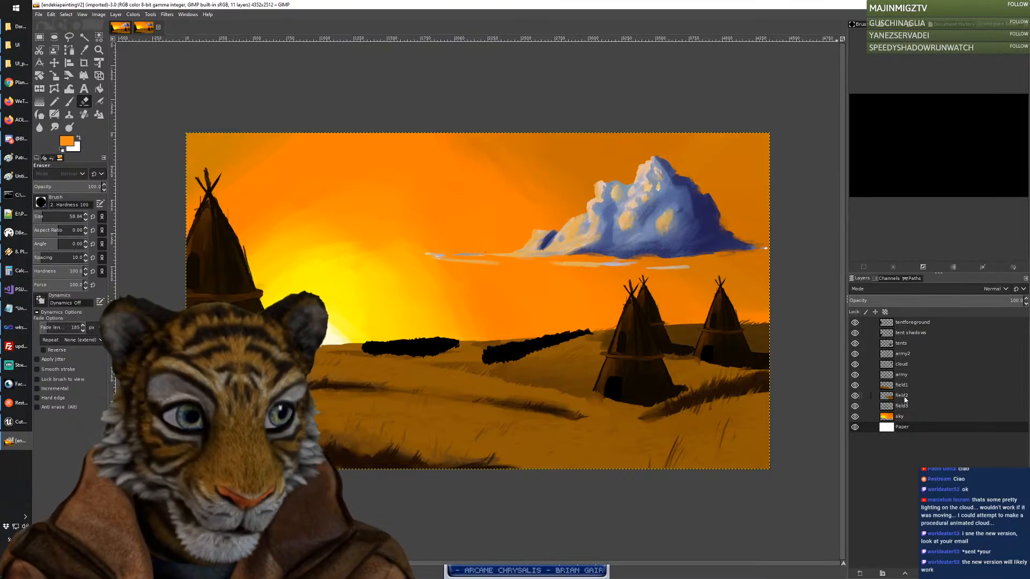
Step: Toggle the cloud layer's visibility repeatedly in the endekiapaintingV2 image to examine the repainted cloud, leaving it visible
click(856, 365)
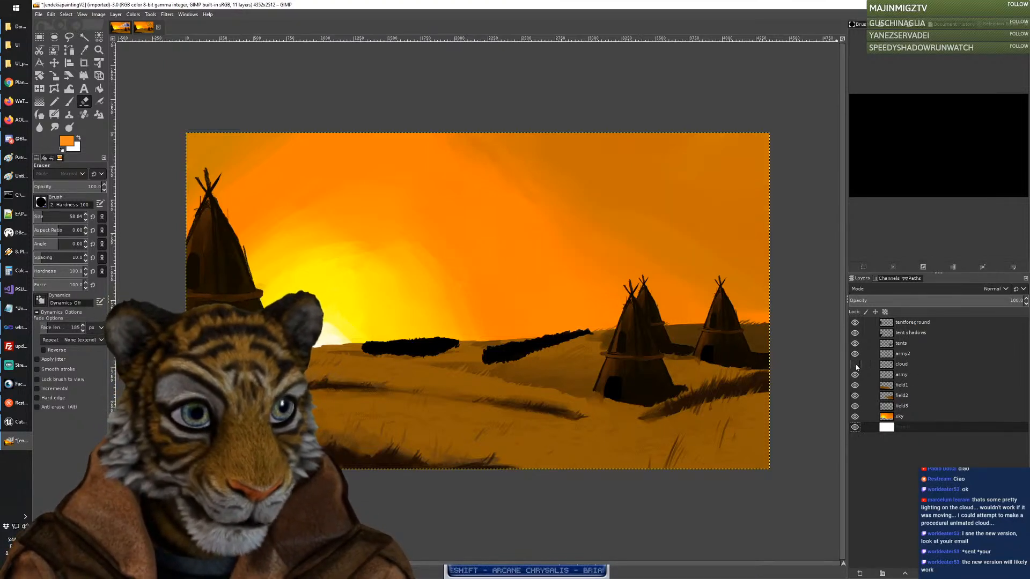
click(856, 365)
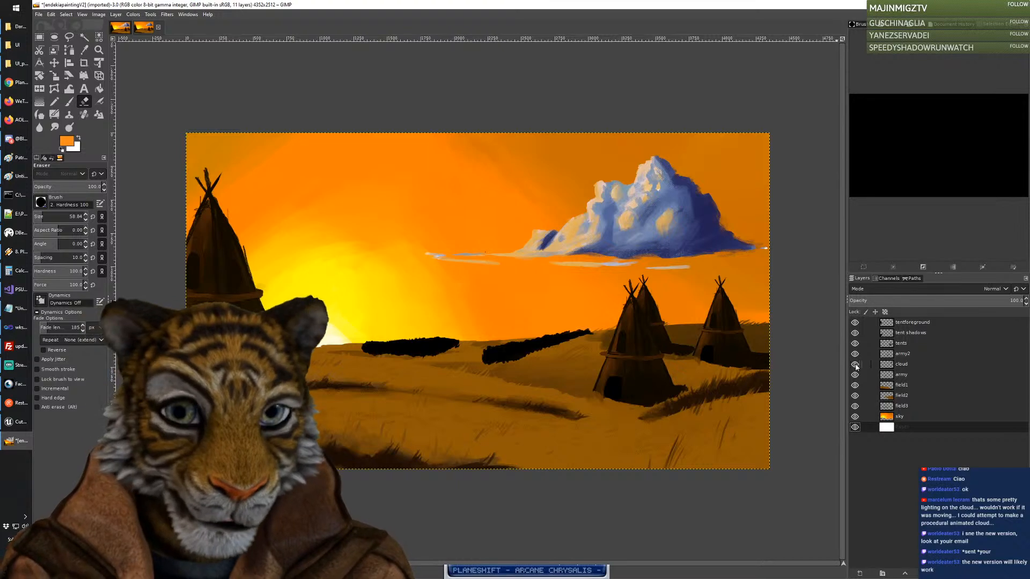
click(856, 365)
click(856, 365)
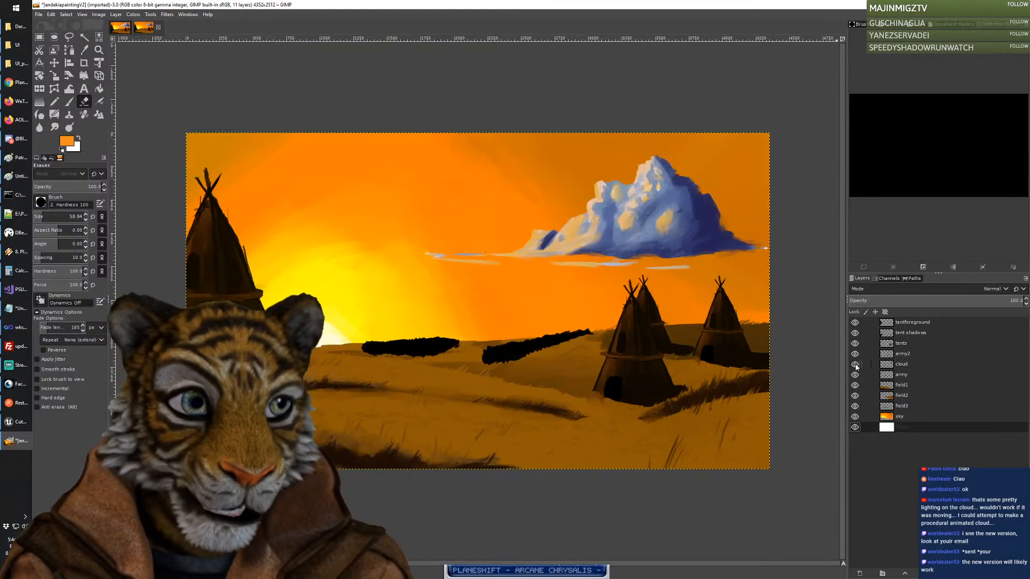
click(856, 365)
click(856, 365)
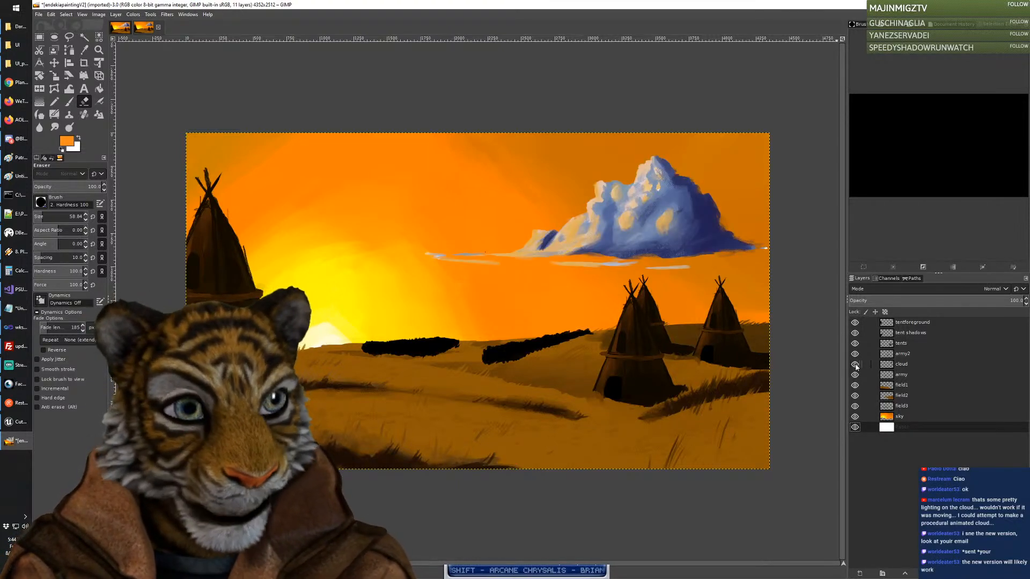
Step: Delete the plain white background layer beneath the sky layer in the endekiapaintingV2 image
click(855, 365)
click(855, 364)
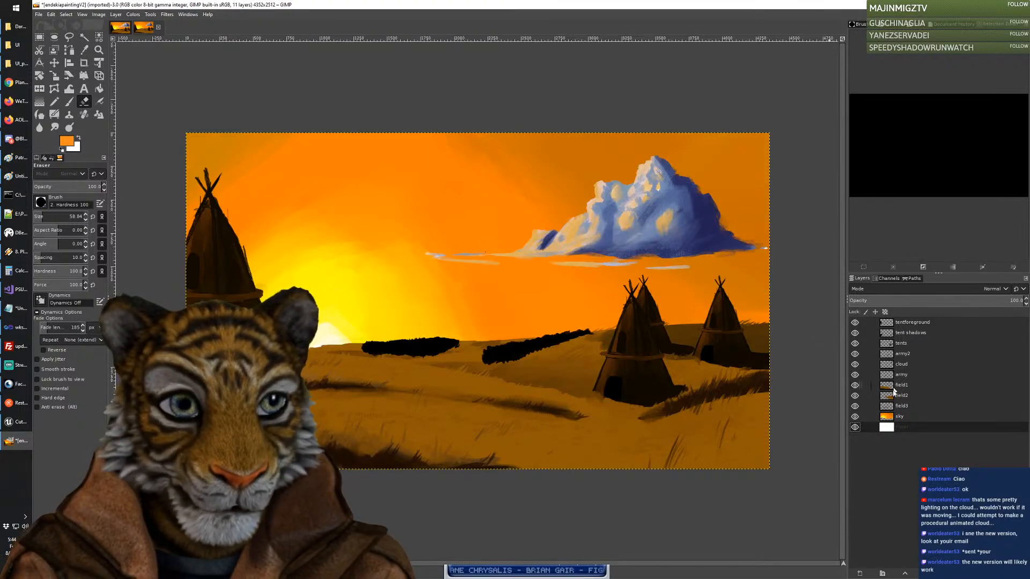
click(856, 427)
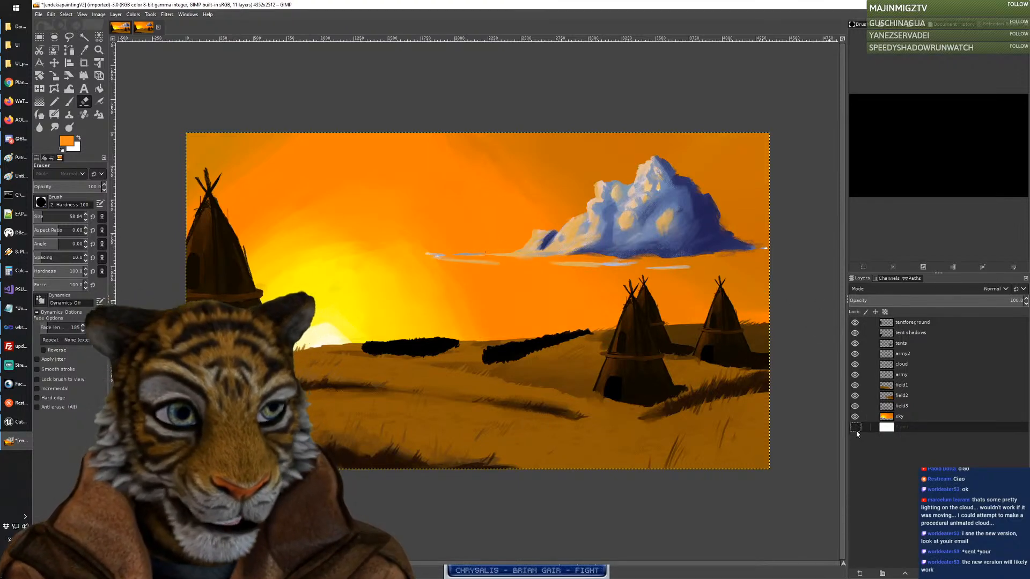
right_click(909, 430)
click(938, 251)
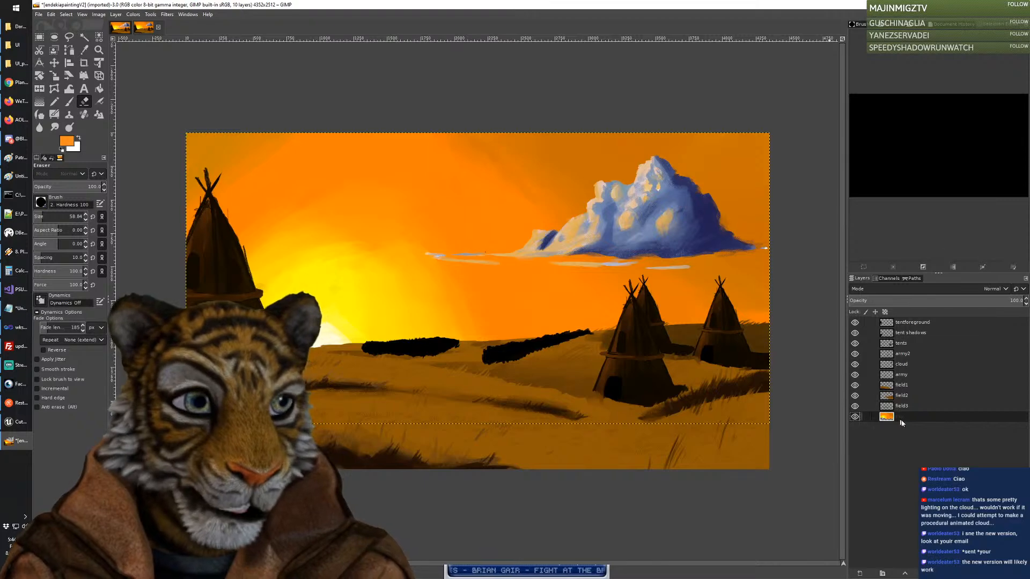
click(855, 417)
click(855, 417)
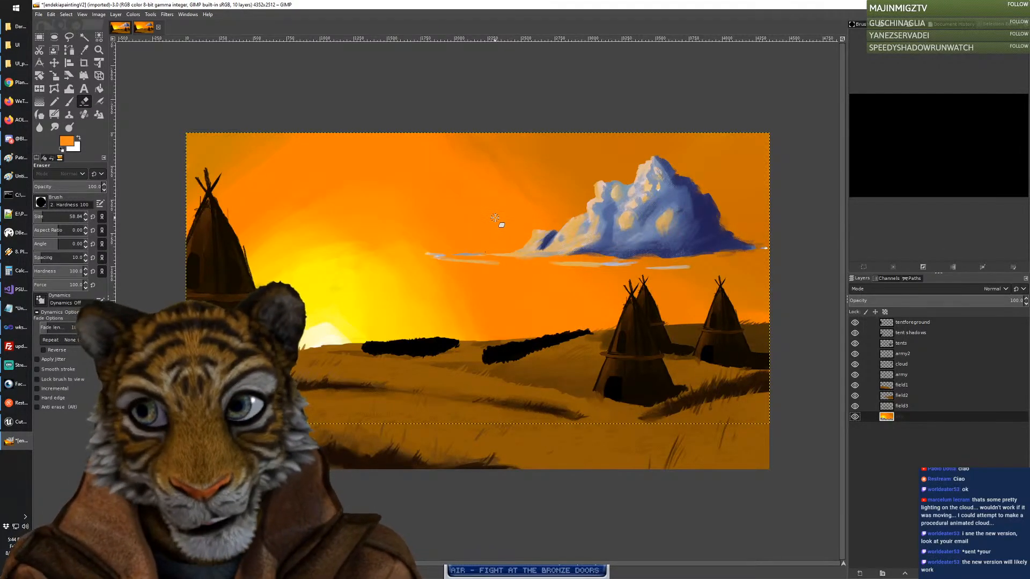
Step: Close the old layer_sky image and discard its changes
click(121, 28)
click(134, 27)
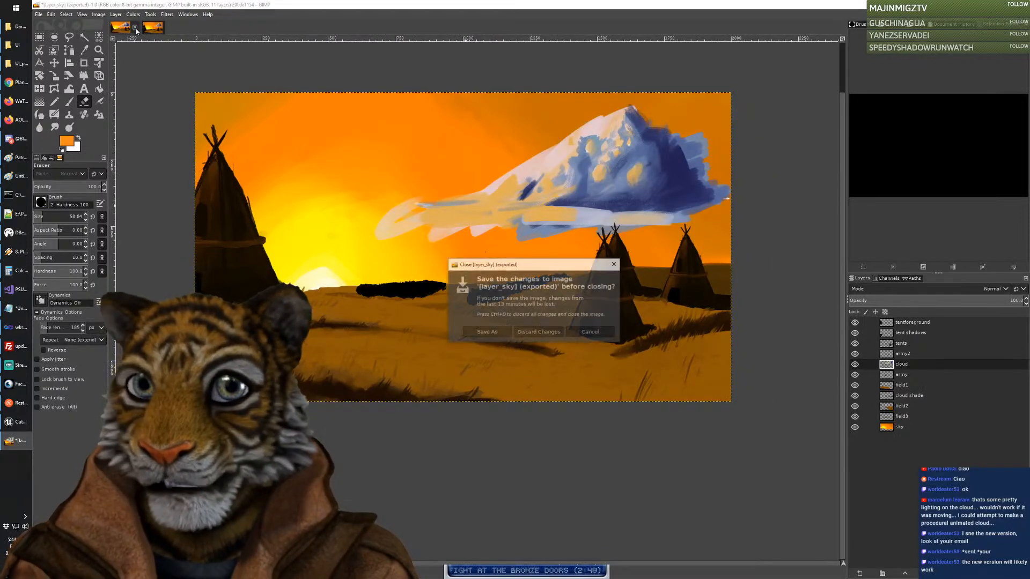
click(538, 332)
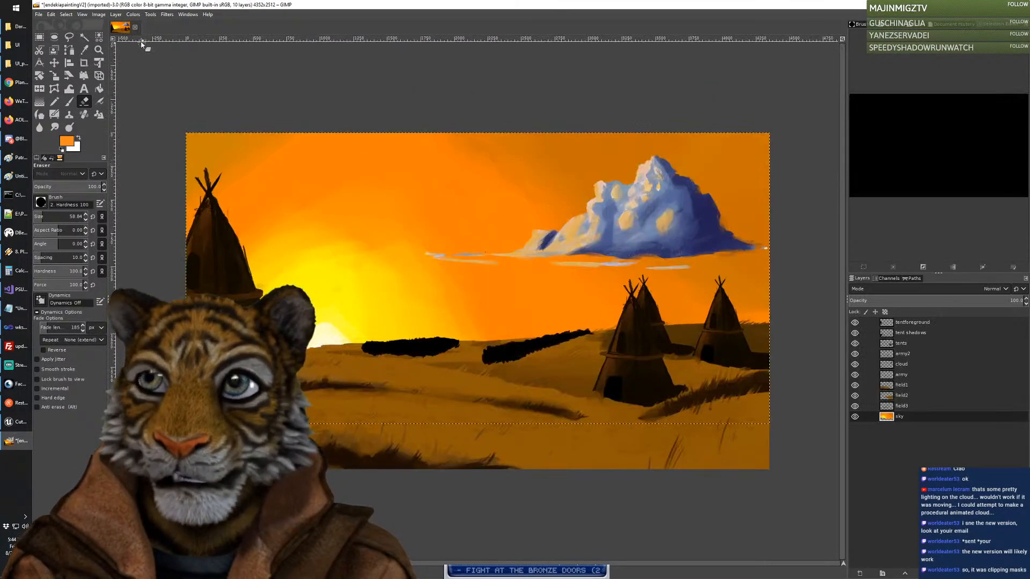
Step: Scale the endekiapaintingV2 image to 2000 × 1154 px with cubic interpolation
click(82, 14)
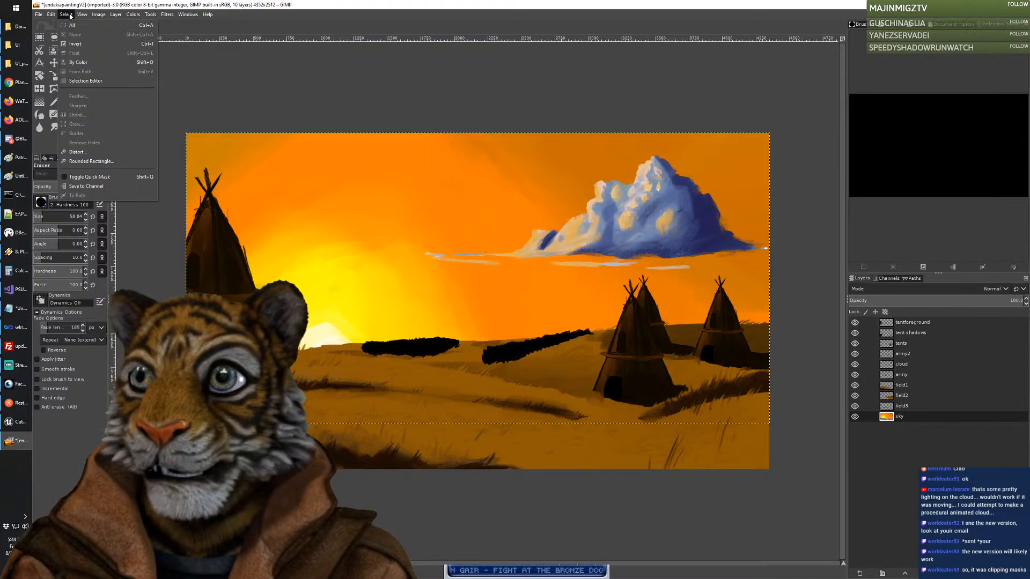
click(81, 15)
click(99, 15)
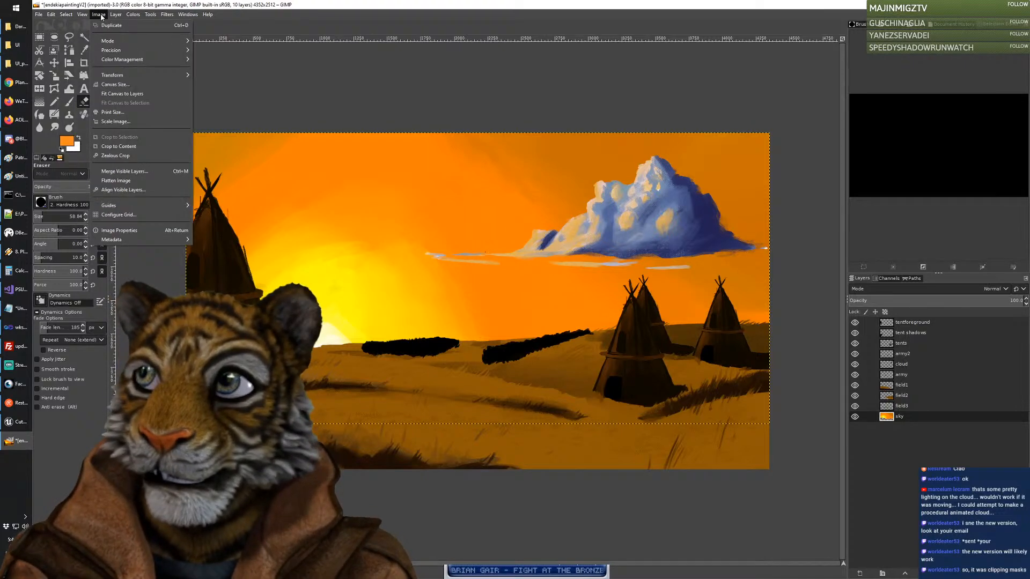
click(115, 121)
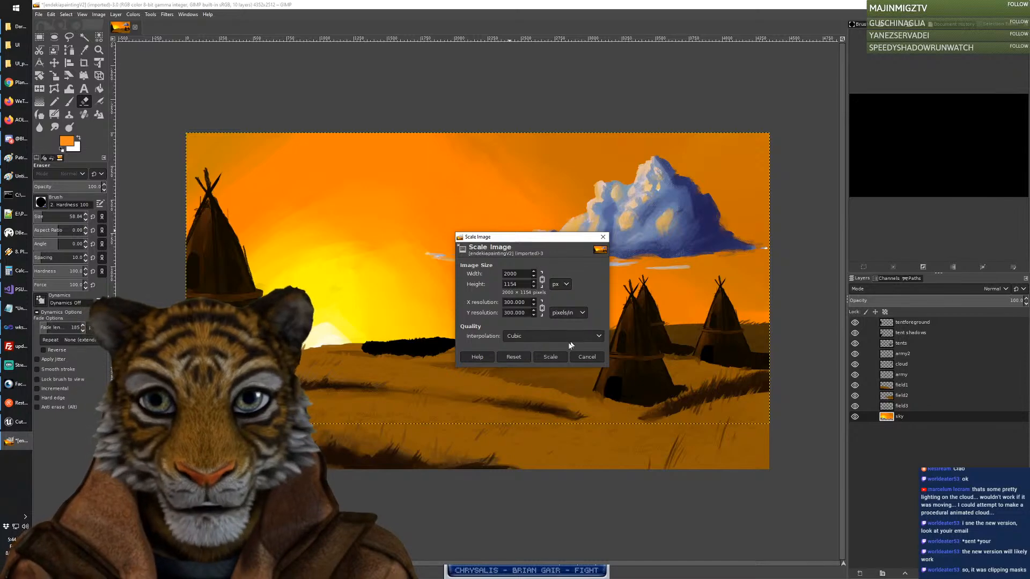
click(551, 356)
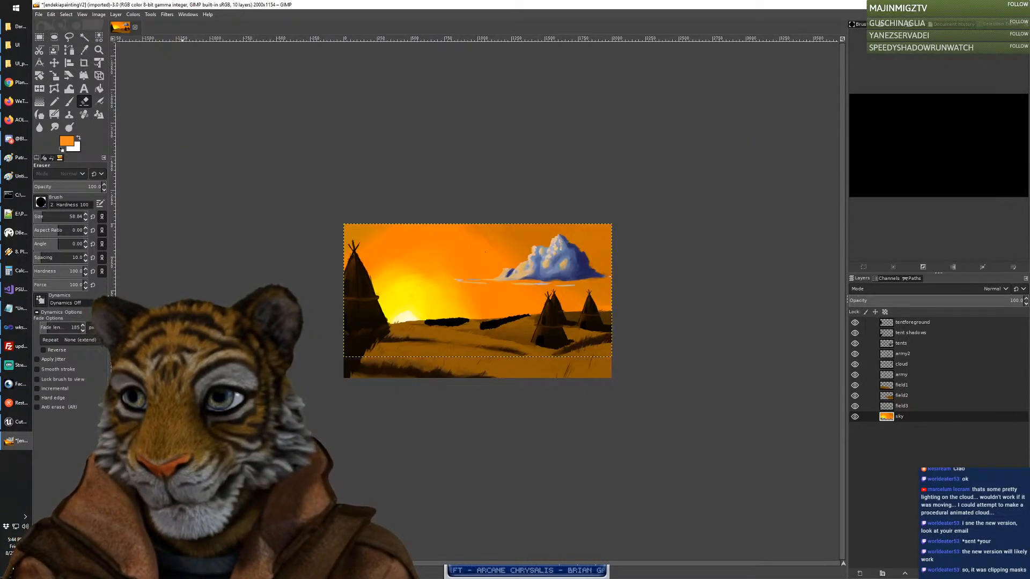
Step: Hide every layer except the cloud layer, from the sky up to tentforeground
click(184, 531)
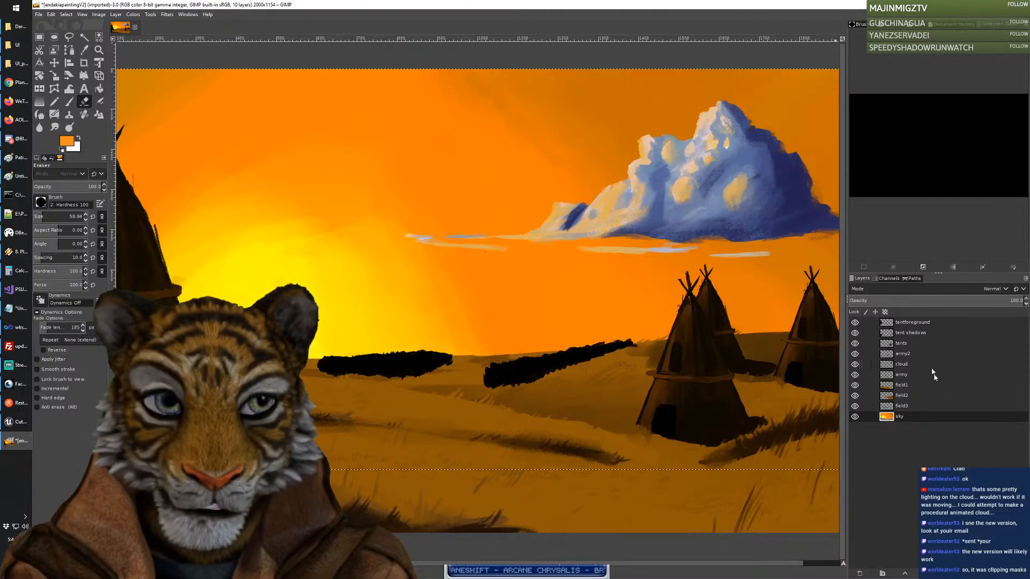
click(857, 406)
click(855, 417)
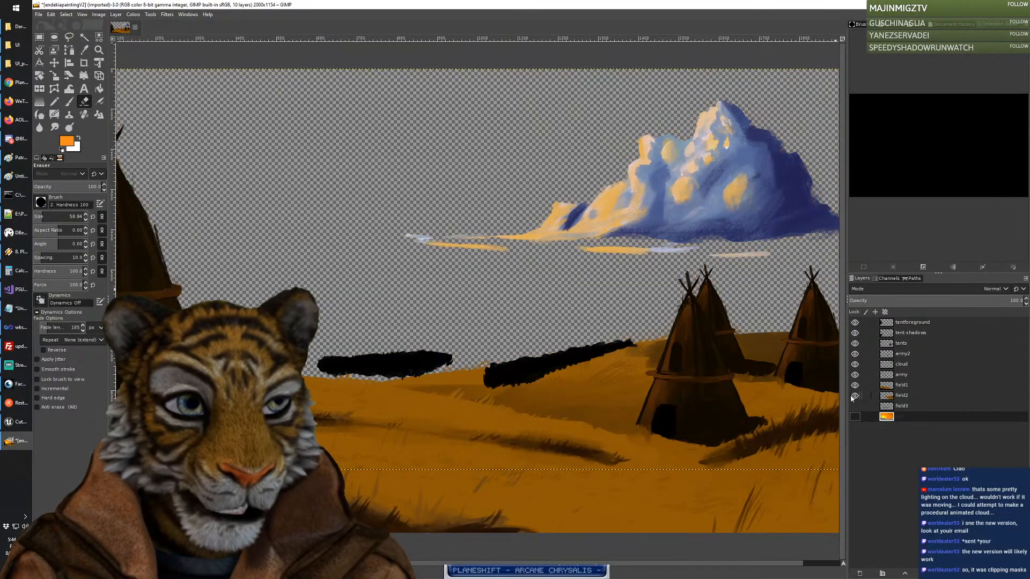
click(855, 396)
click(855, 385)
click(856, 375)
click(855, 364)
click(855, 353)
click(856, 364)
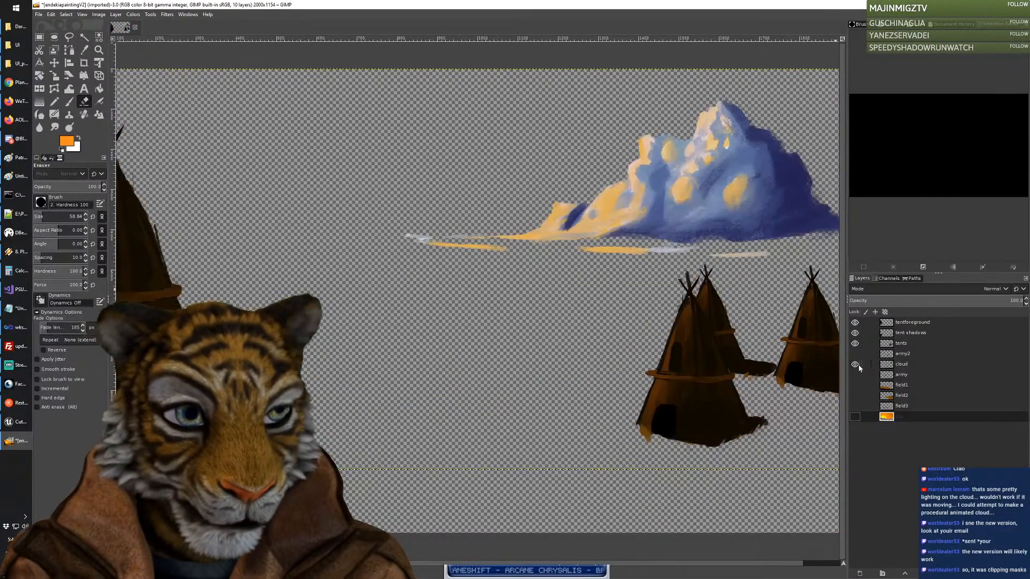
click(855, 344)
click(855, 333)
click(855, 323)
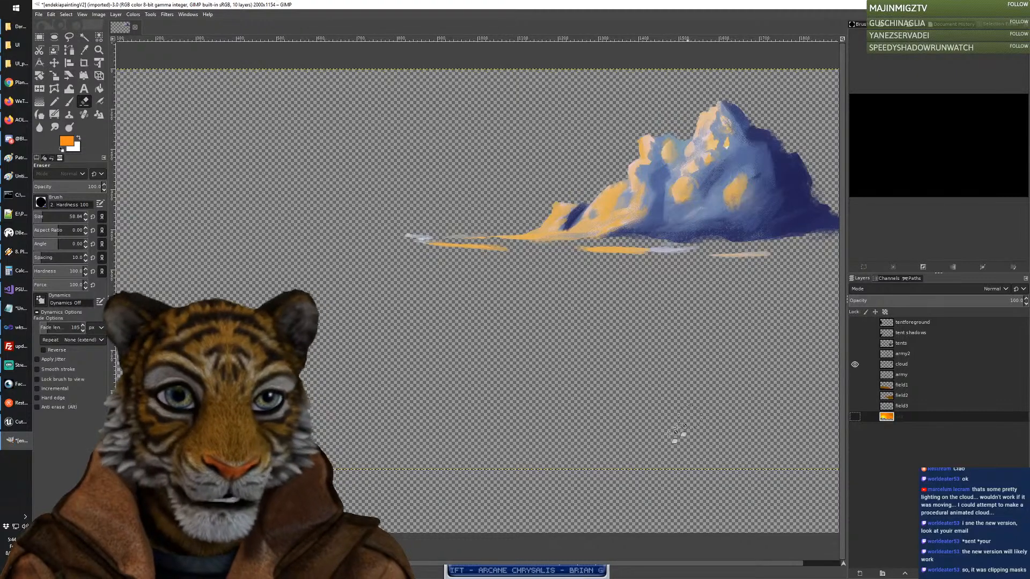
Step: Draw a rectangular selection of about 1236 × 435 px around the whole cloud, extending past the canvas edge
drag(552, 563, 651, 562)
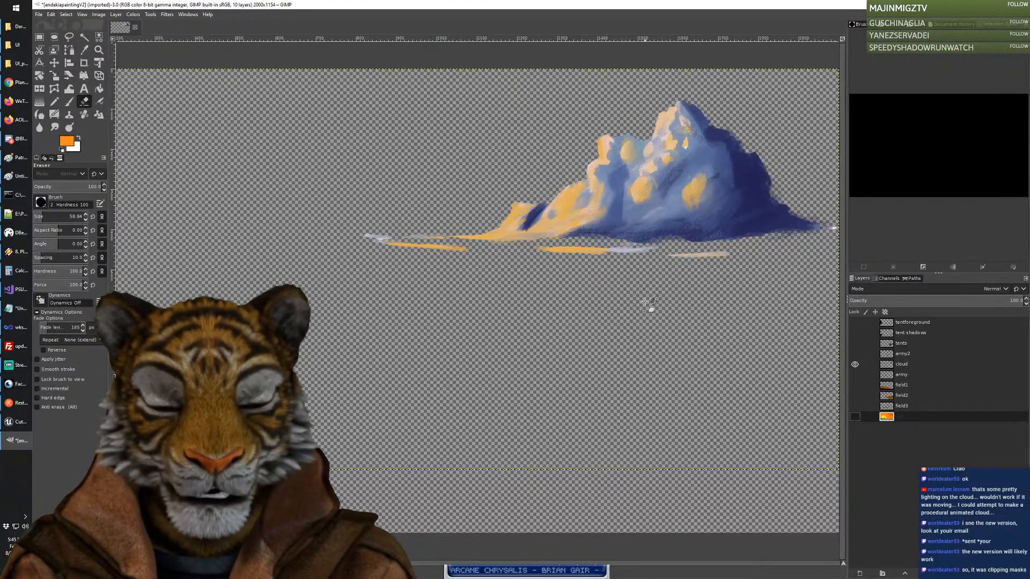
click(39, 36)
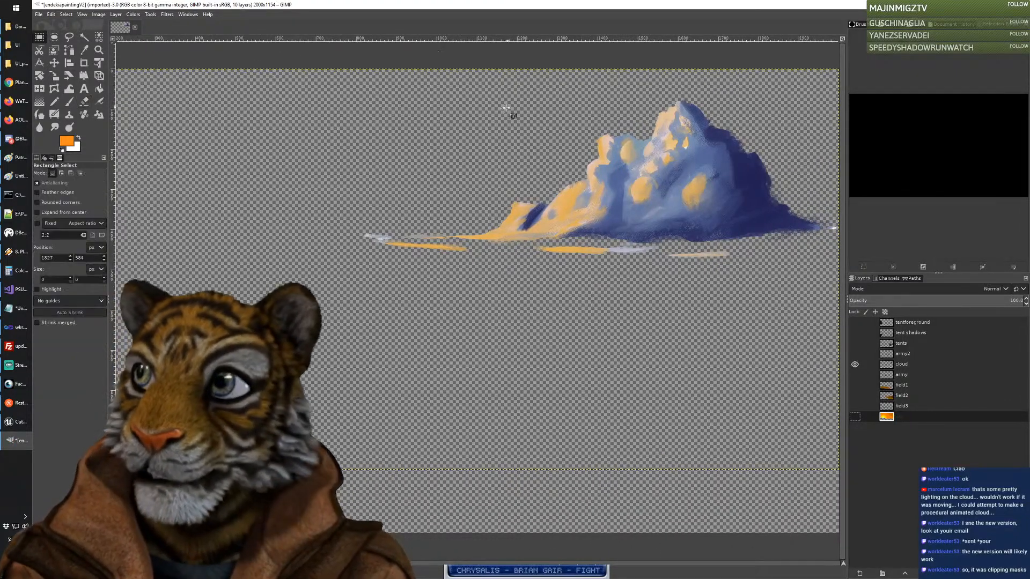
drag(354, 81, 893, 286)
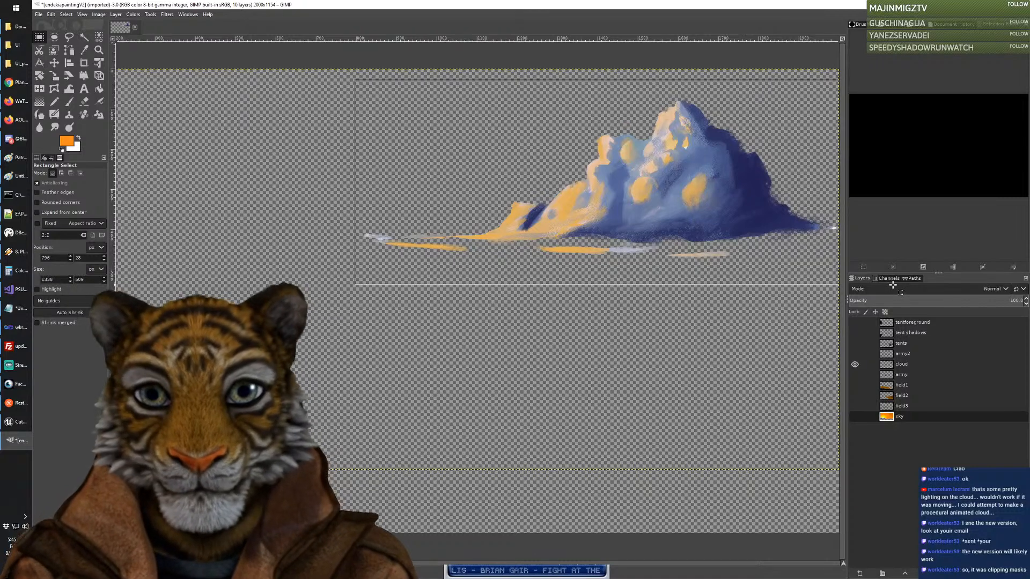
click(543, 342)
drag(356, 83, 746, 226)
click(515, 309)
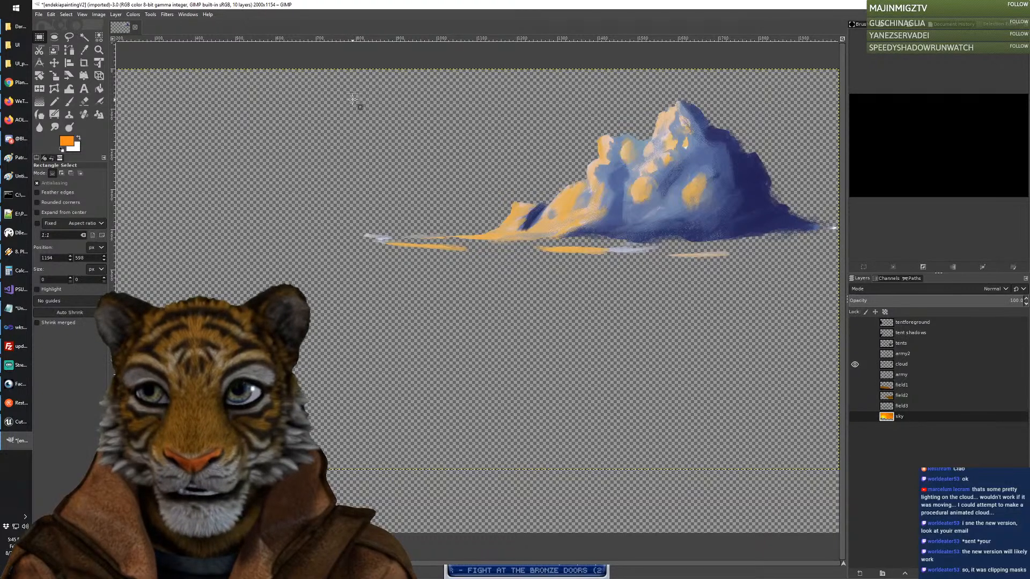
drag(352, 100, 801, 268)
click(655, 322)
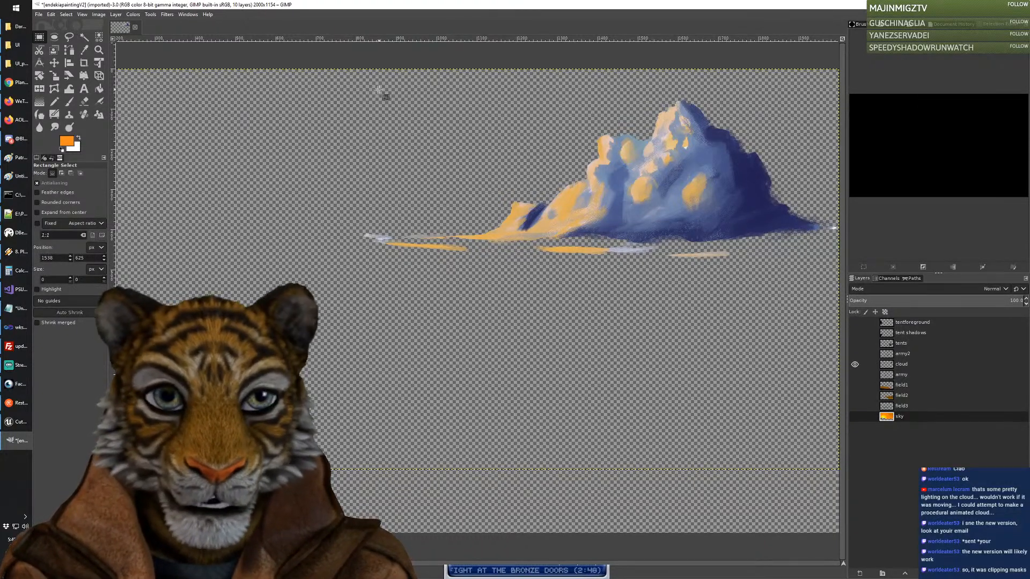
drag(356, 95, 855, 269)
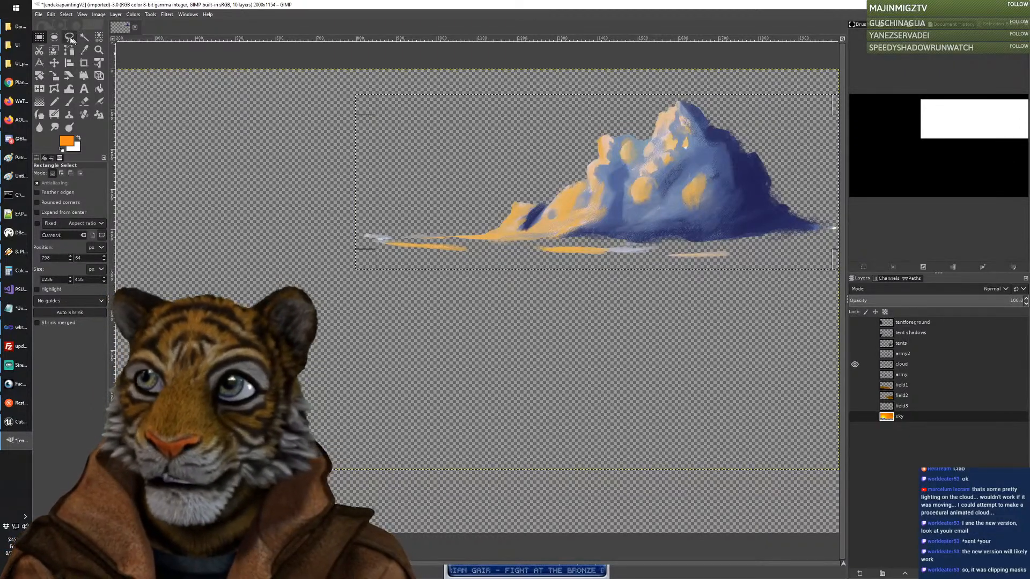
click(39, 14)
mouse_move(81, 34)
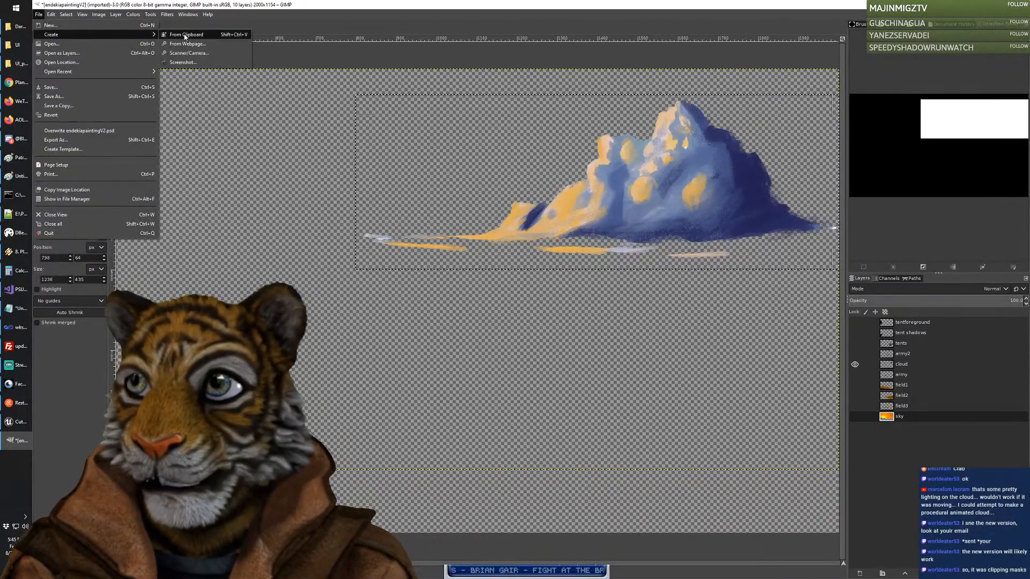
click(184, 35)
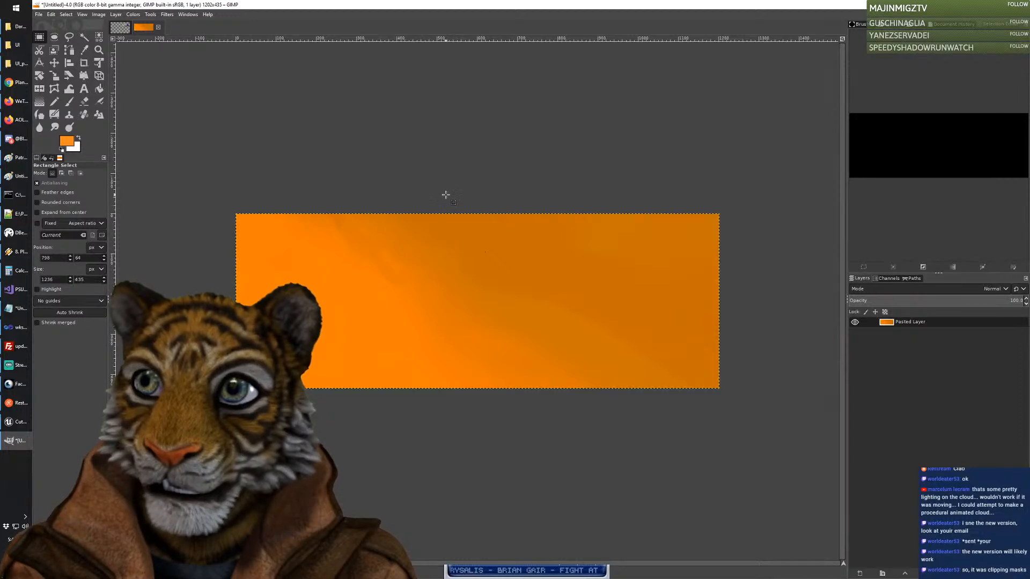
click(158, 27)
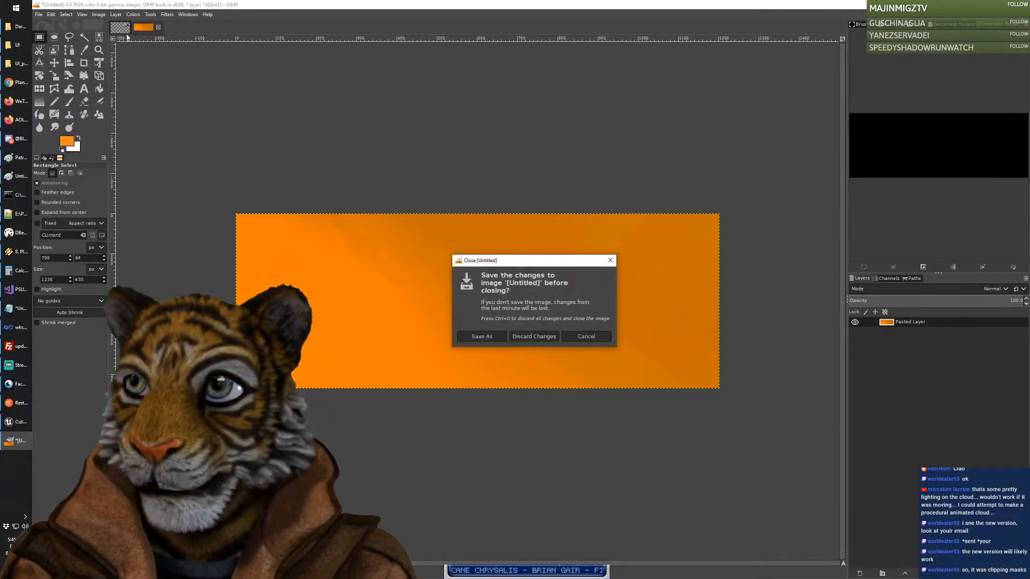
click(538, 336)
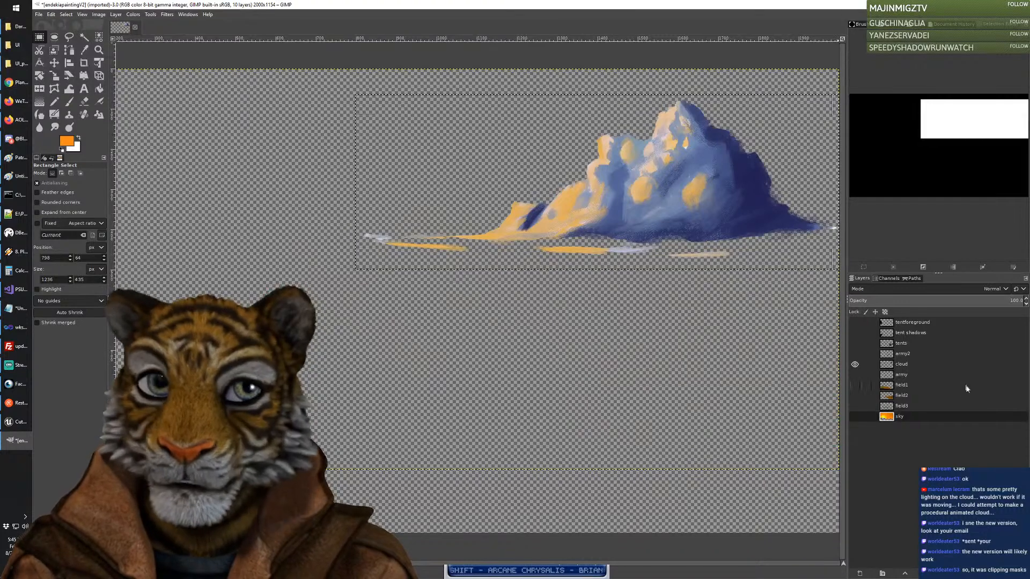
Step: Copy the selected area of the cloud layer and create a new image from the clipboard
click(907, 364)
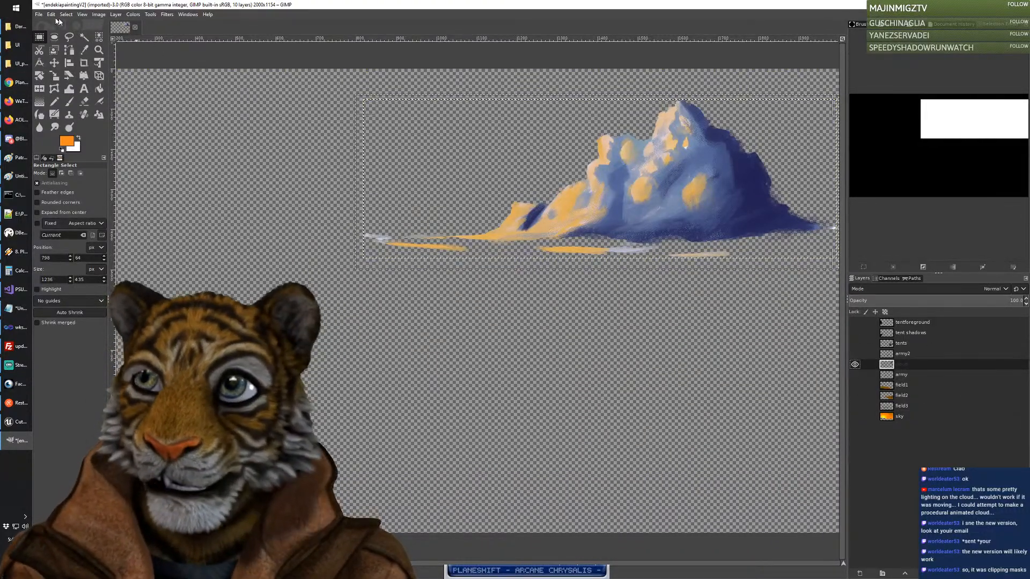
click(38, 14)
mouse_move(107, 35)
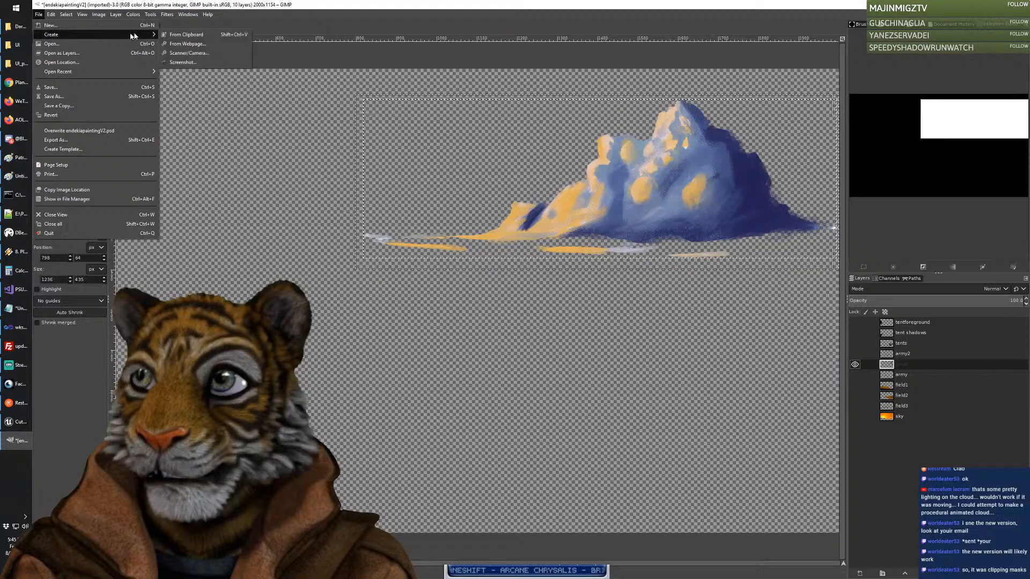
click(177, 34)
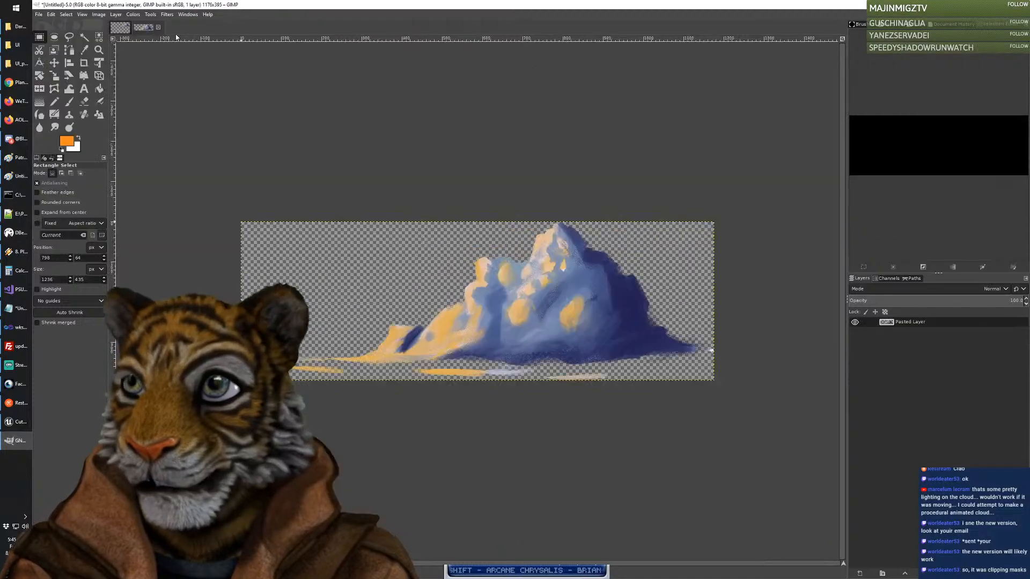
click(38, 15)
click(76, 95)
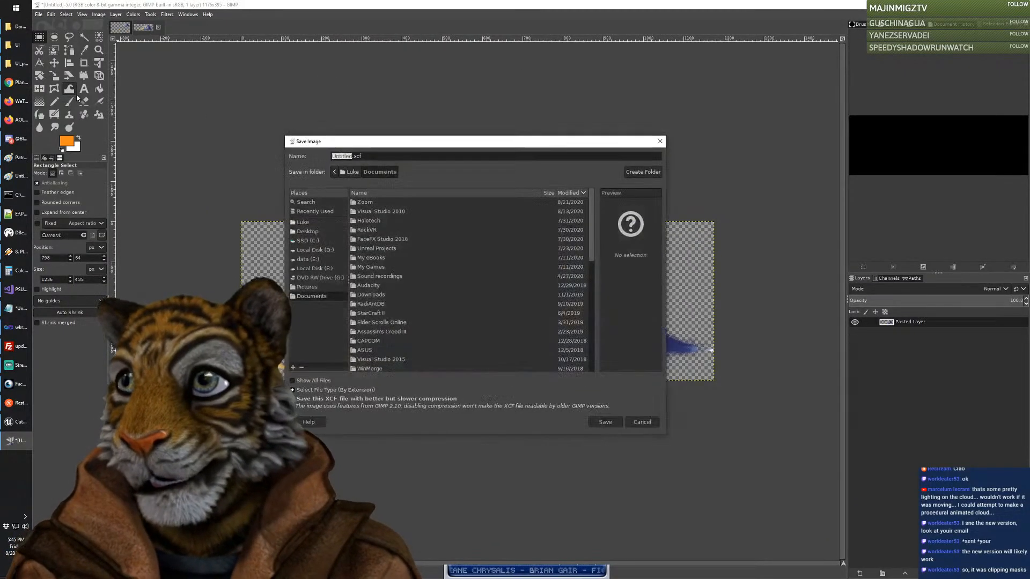
key(Escape)
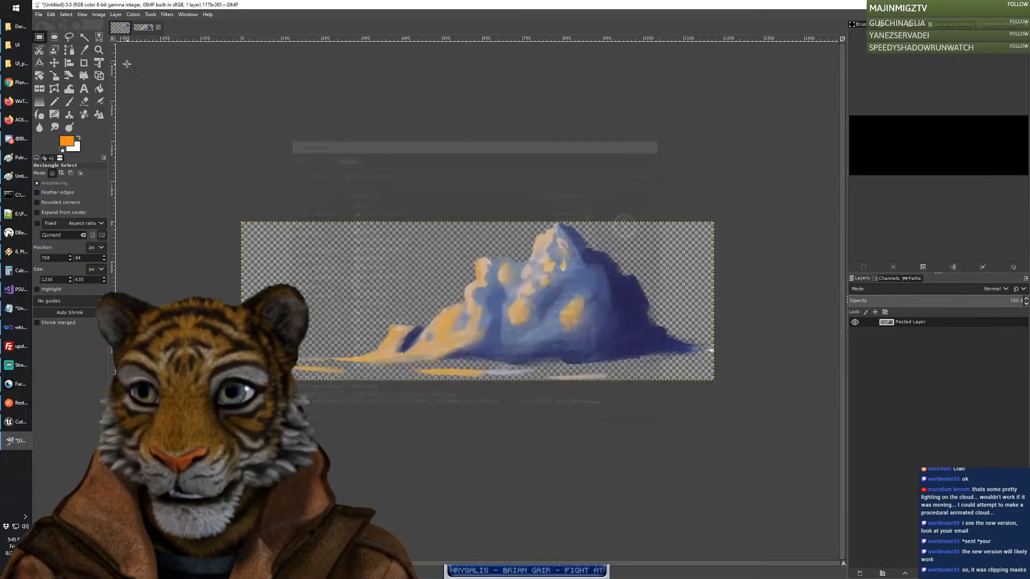
Step: Export the cloud image as layer_cloud.png to the Cutscenes2D project's Content/UI folder, keeping the offered PNG options
click(39, 14)
click(72, 139)
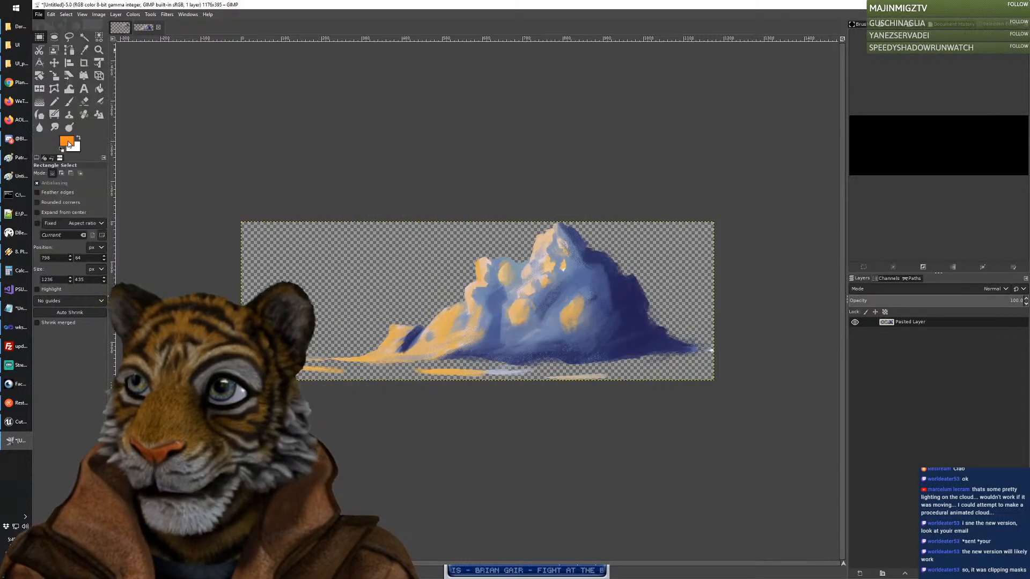
click(414, 320)
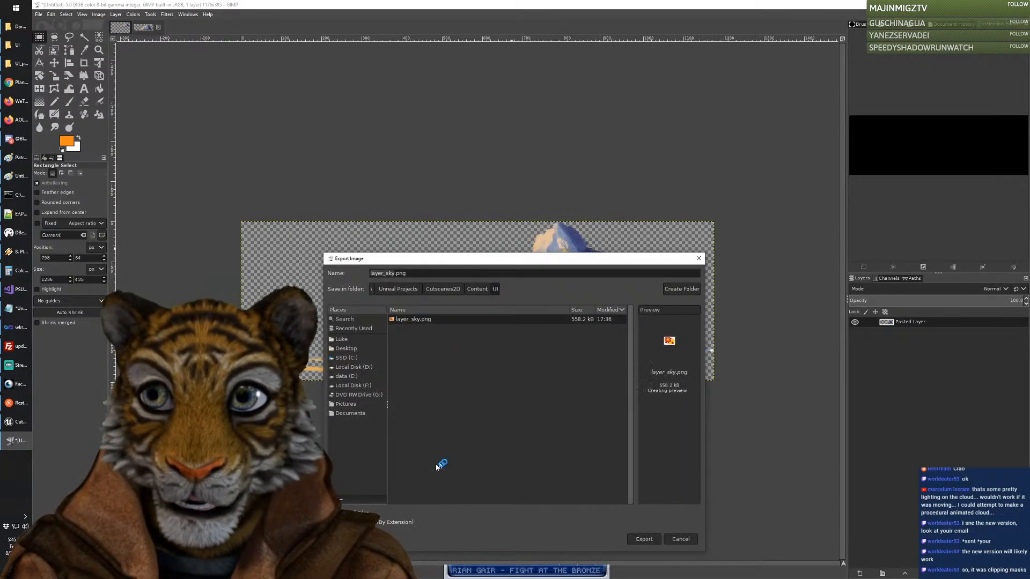
key(Right)
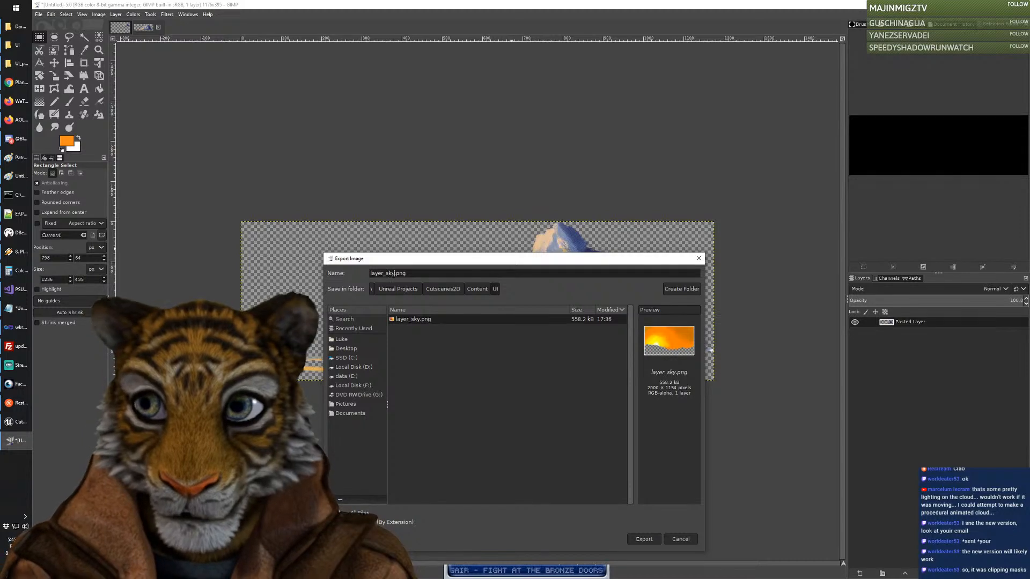
key(BackSpace)
text(cou)
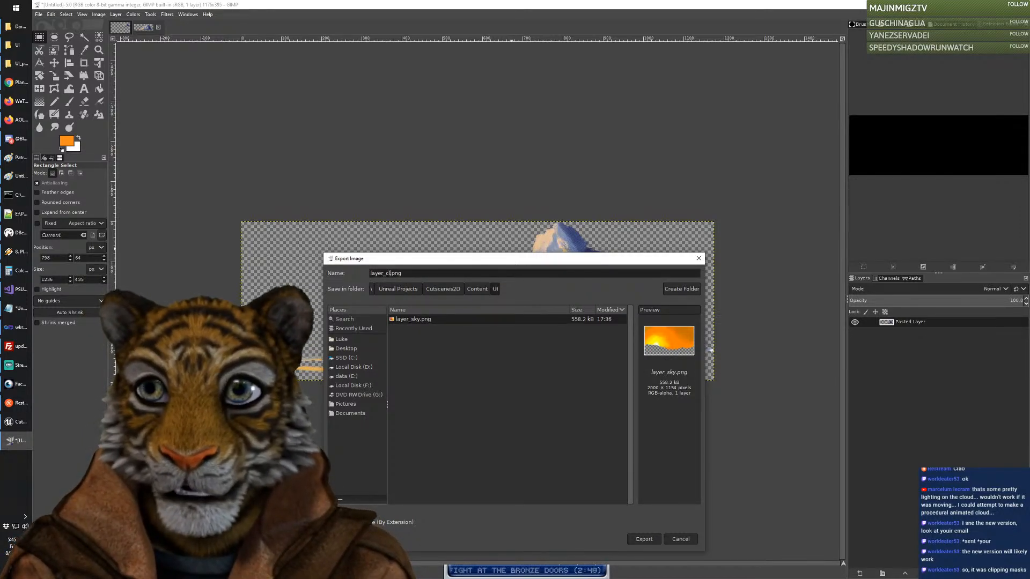
key(Return)
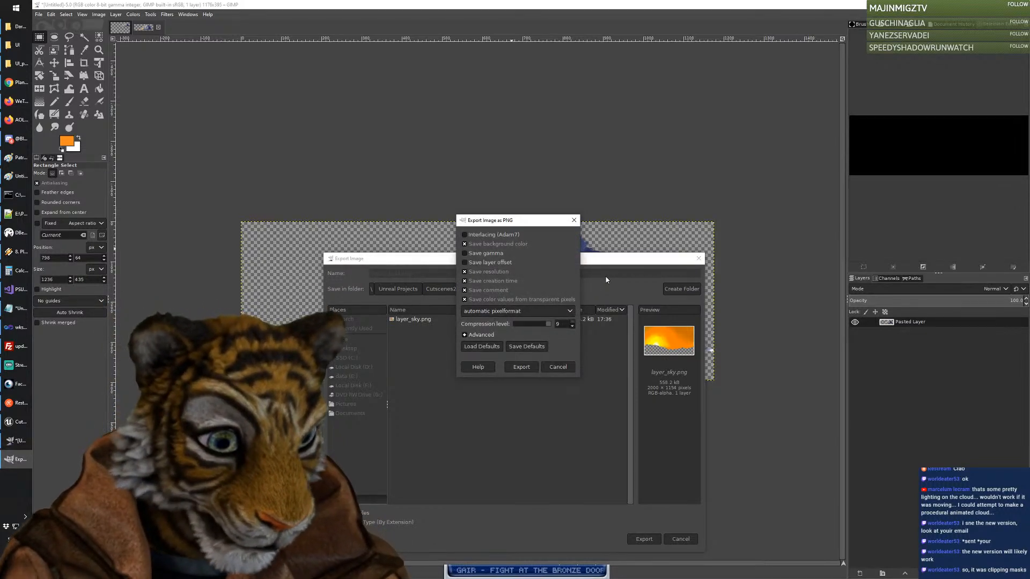
key(Return)
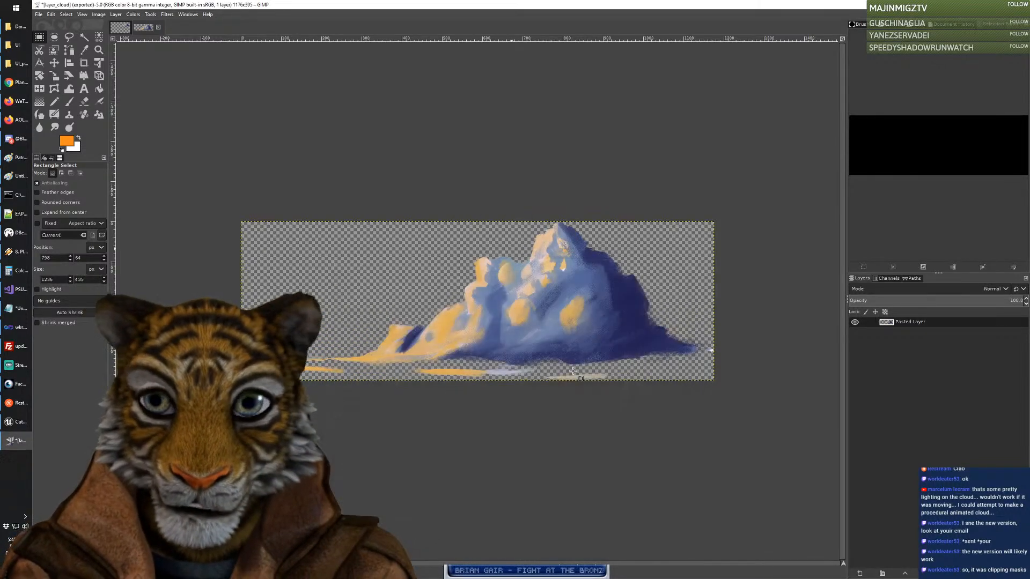
Step: Return to the layered painting image, hide the cloud layer and show only the tents layer
click(121, 28)
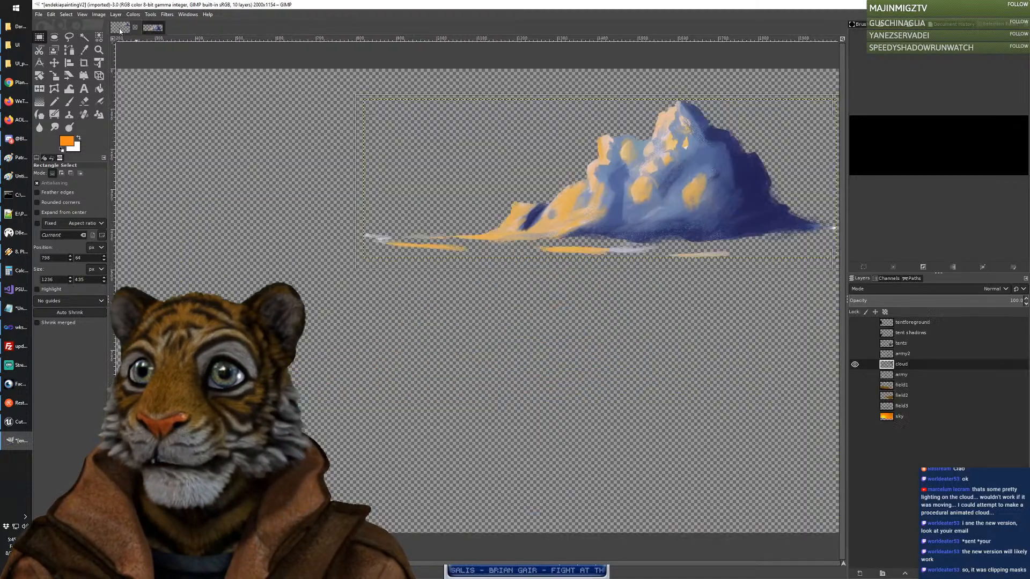
click(857, 367)
click(858, 367)
click(858, 367)
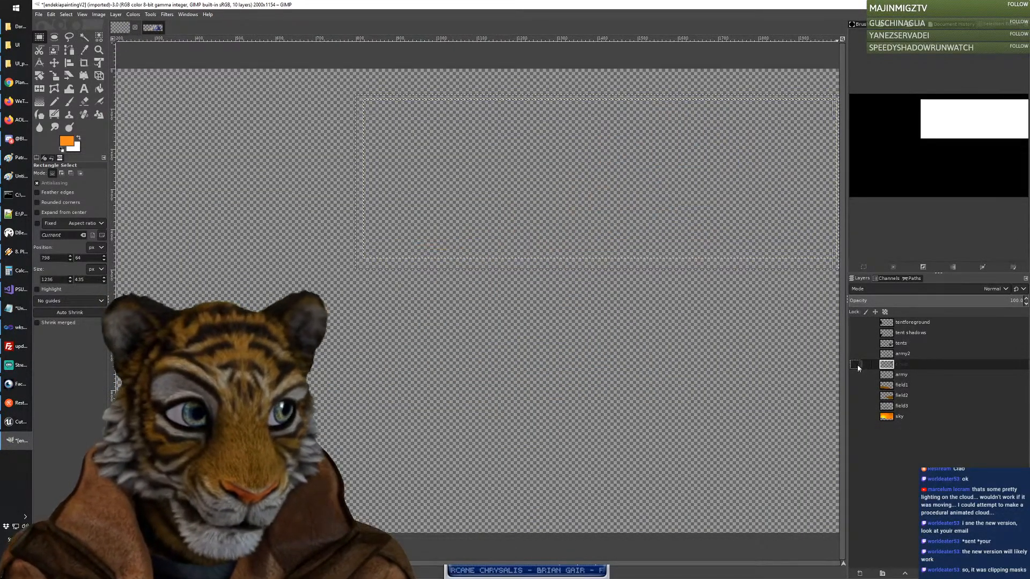
click(856, 353)
click(856, 344)
click(856, 343)
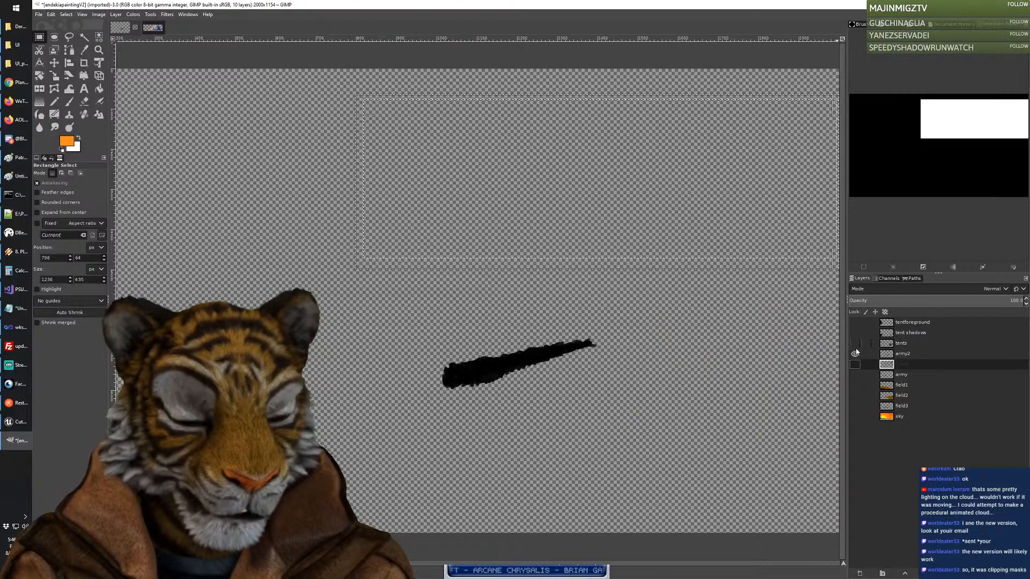
click(856, 354)
click(855, 343)
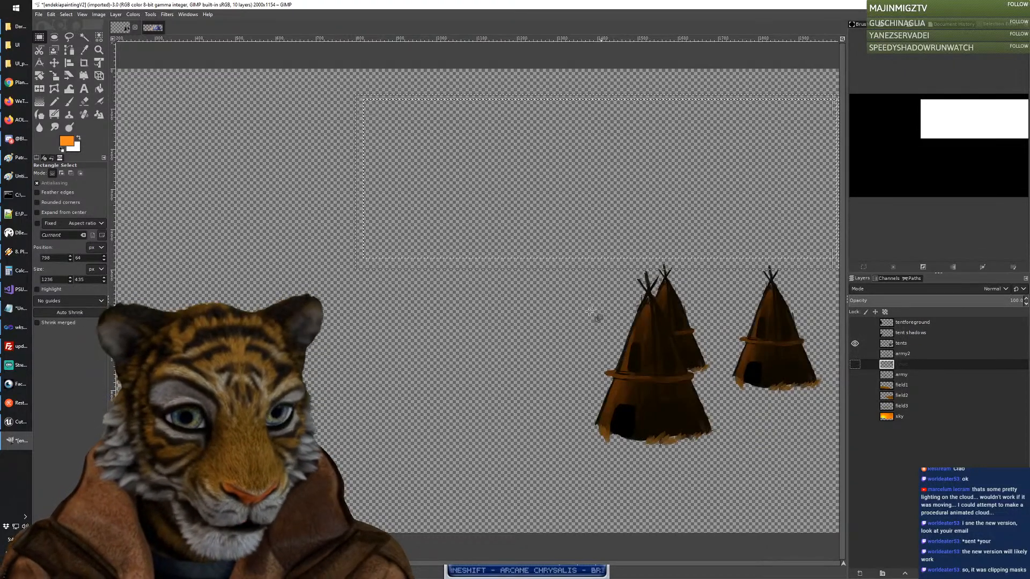
Step: Draw a rectangular selection of about 641 × 497 px around the tents, and hide the tents layer
click(547, 340)
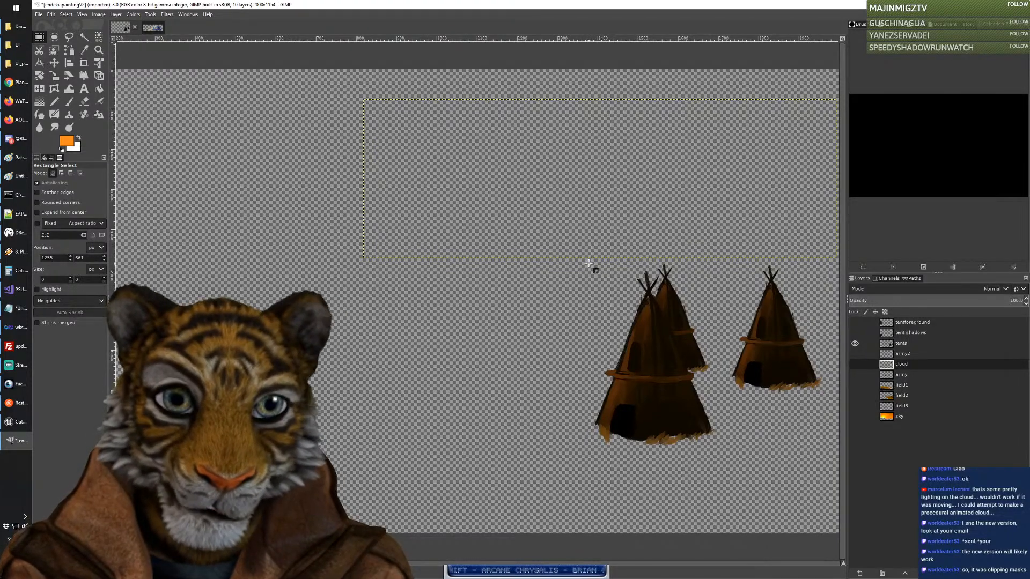
drag(675, 294, 834, 459)
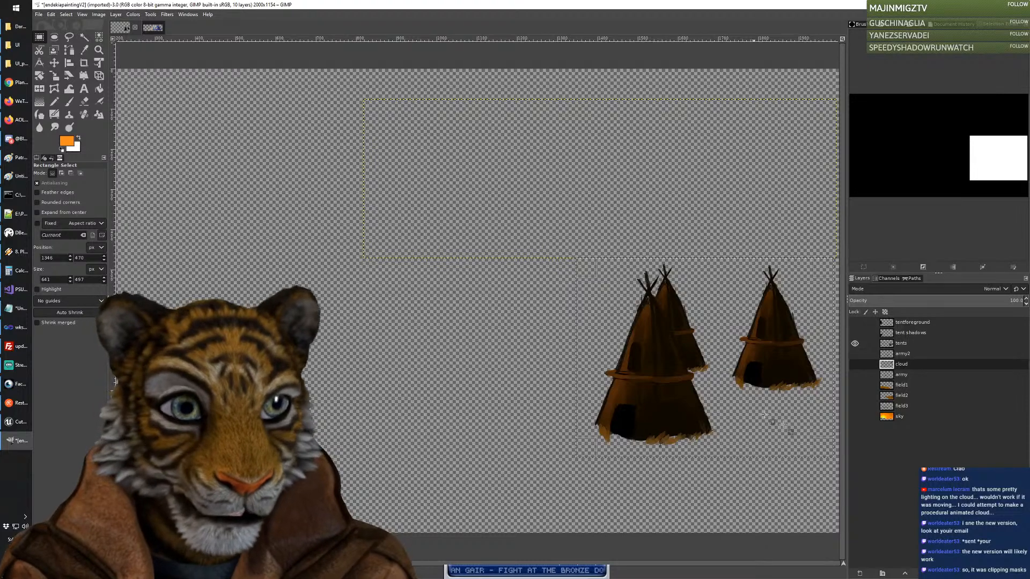
click(855, 344)
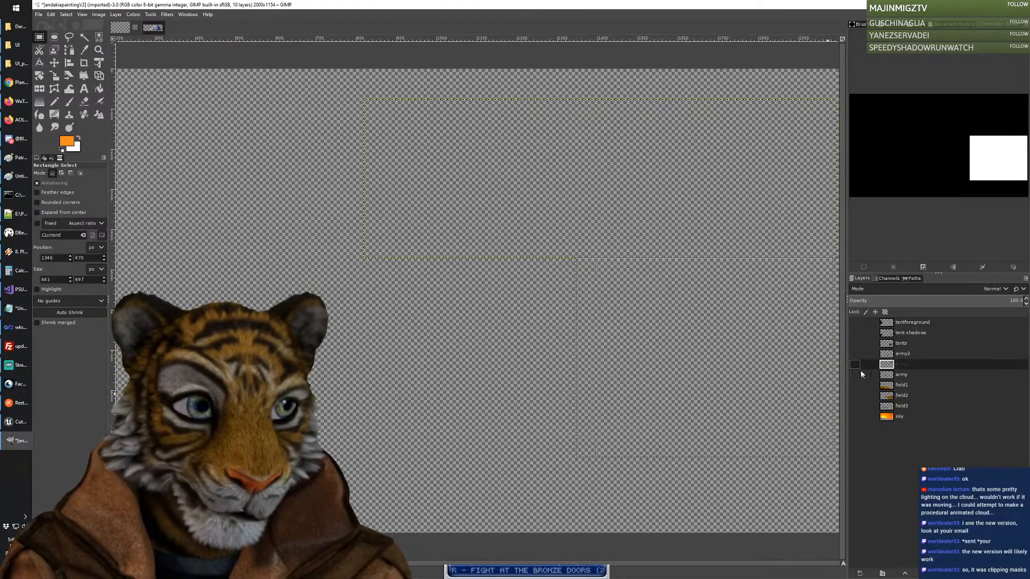
Step: Show the tents, tent shadows, tentforeground, field1, field2 and field3 layers together
click(857, 345)
click(855, 334)
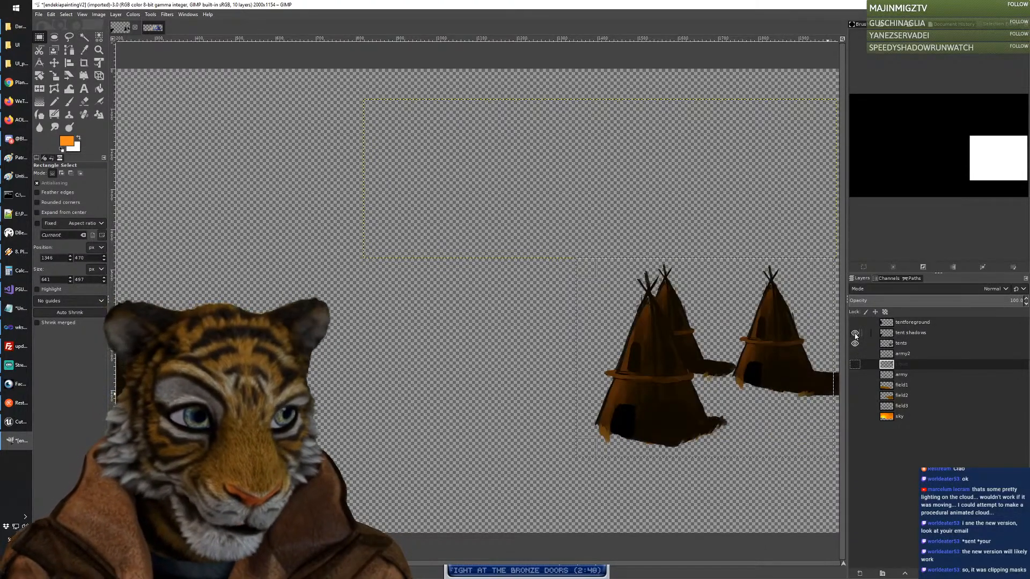
click(855, 322)
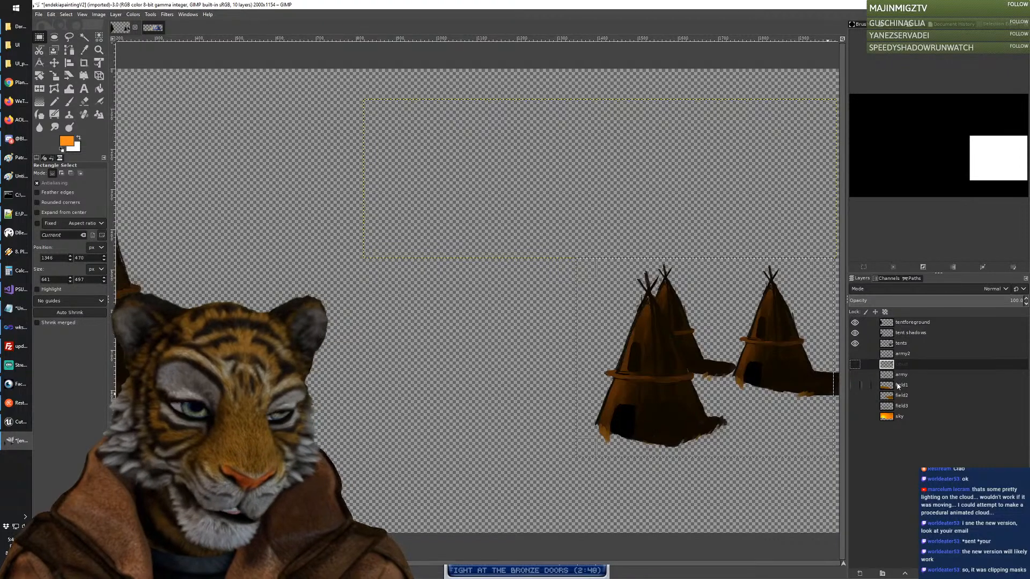
click(856, 396)
click(856, 385)
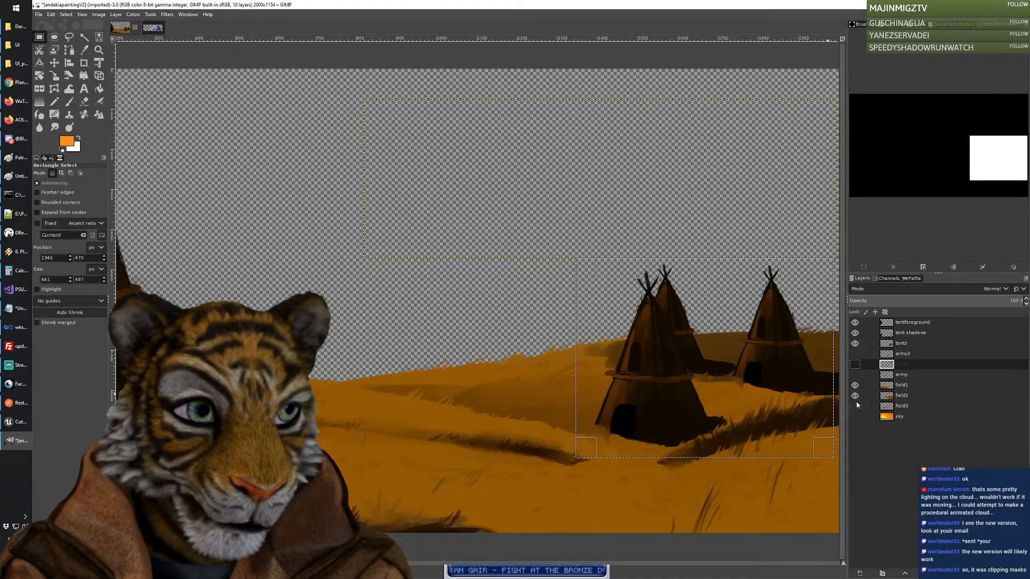
click(855, 406)
Step: Toggle the army, sky, army2 and cloud layers on and off to check what each one contains
click(855, 375)
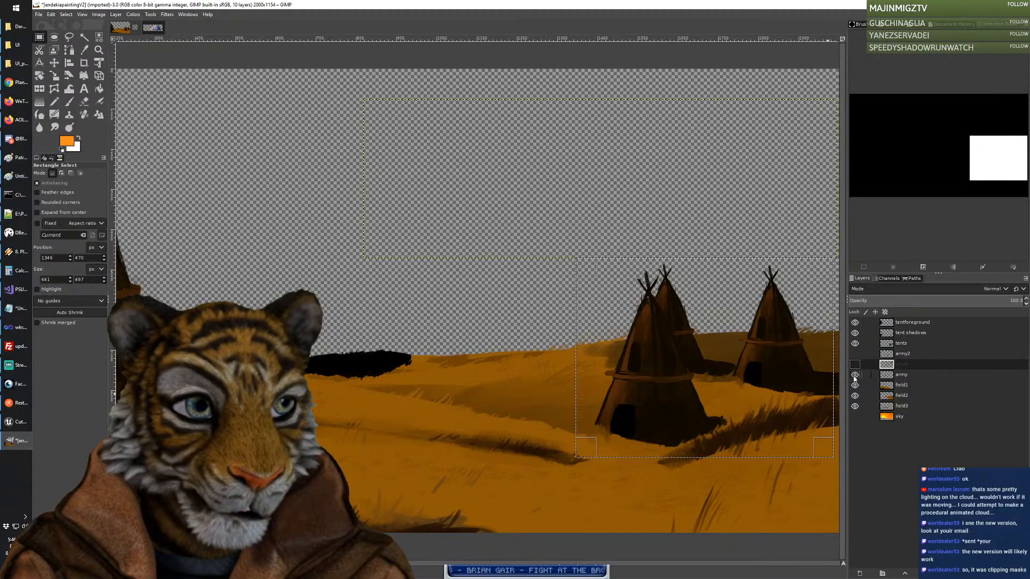
click(855, 375)
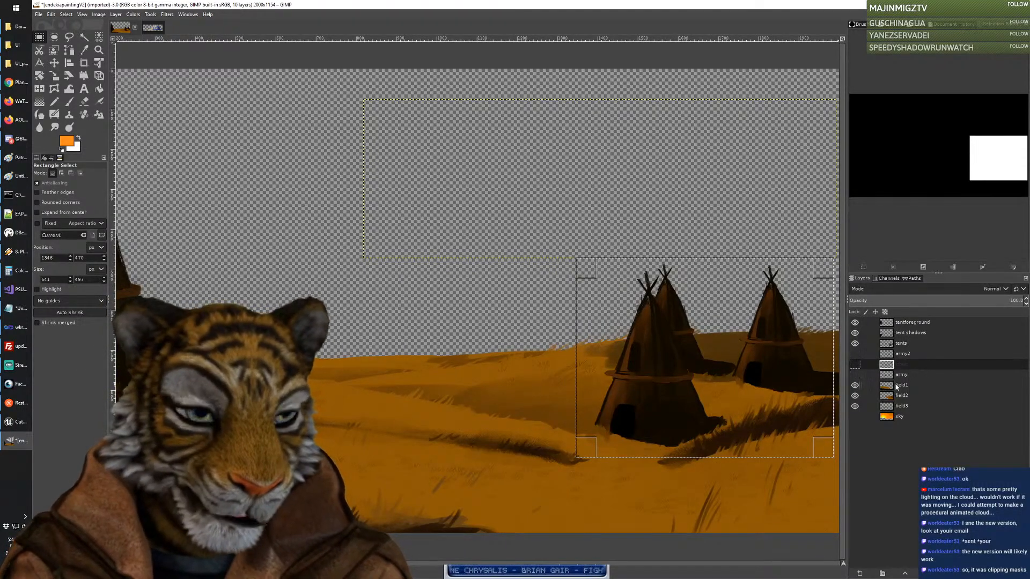
click(856, 417)
click(855, 417)
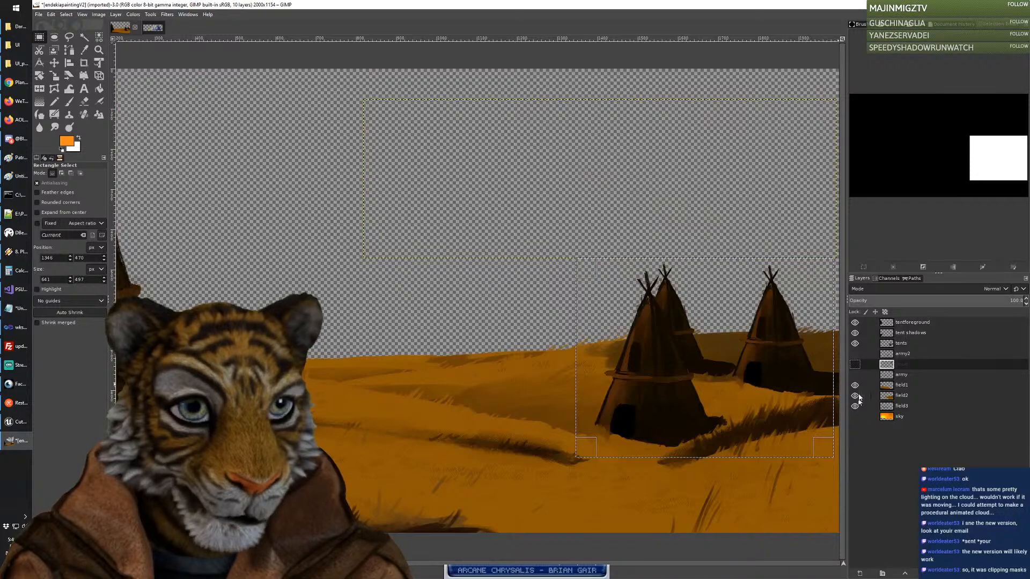
click(856, 375)
click(856, 375)
click(856, 355)
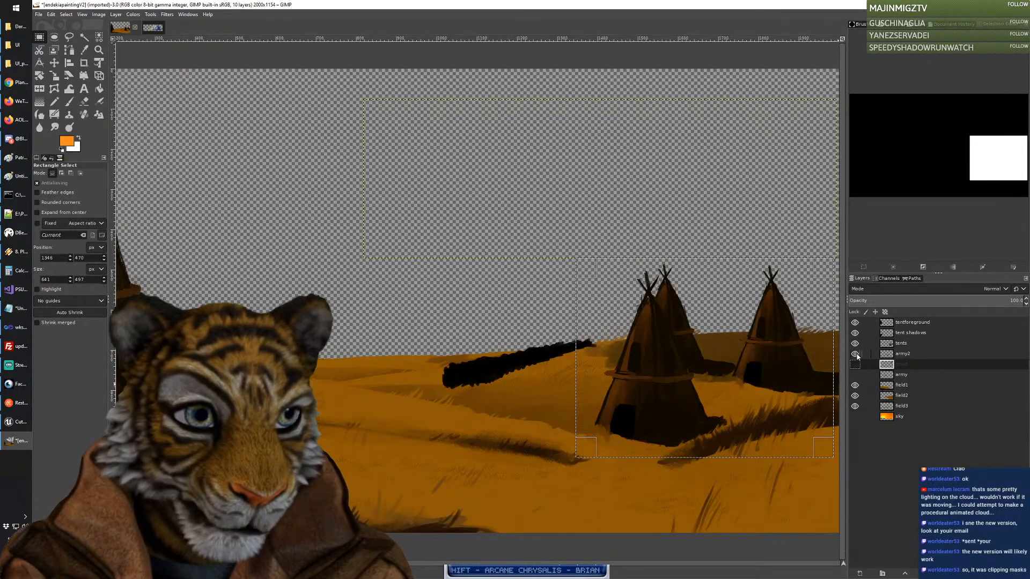
click(856, 355)
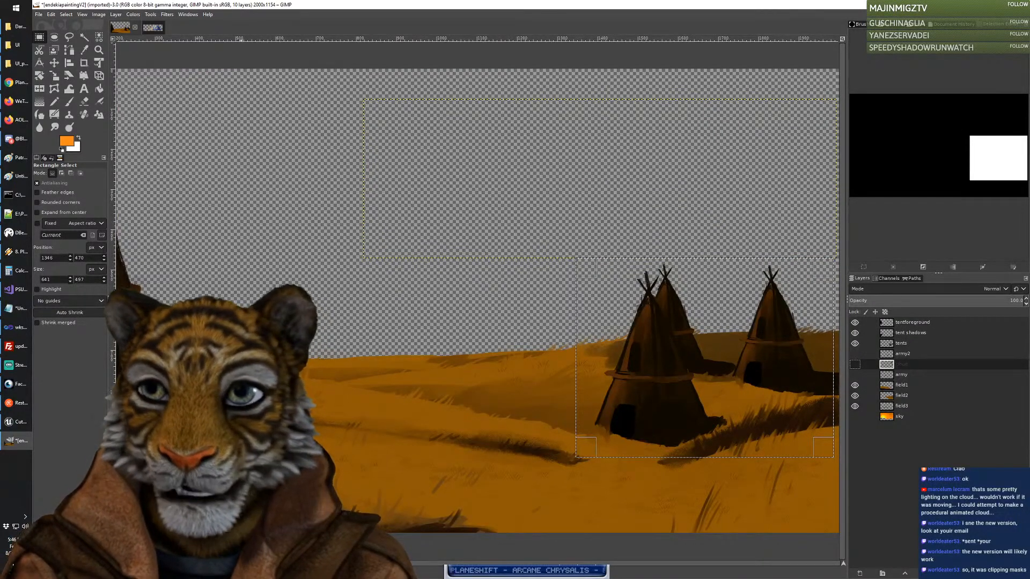
click(856, 364)
click(855, 365)
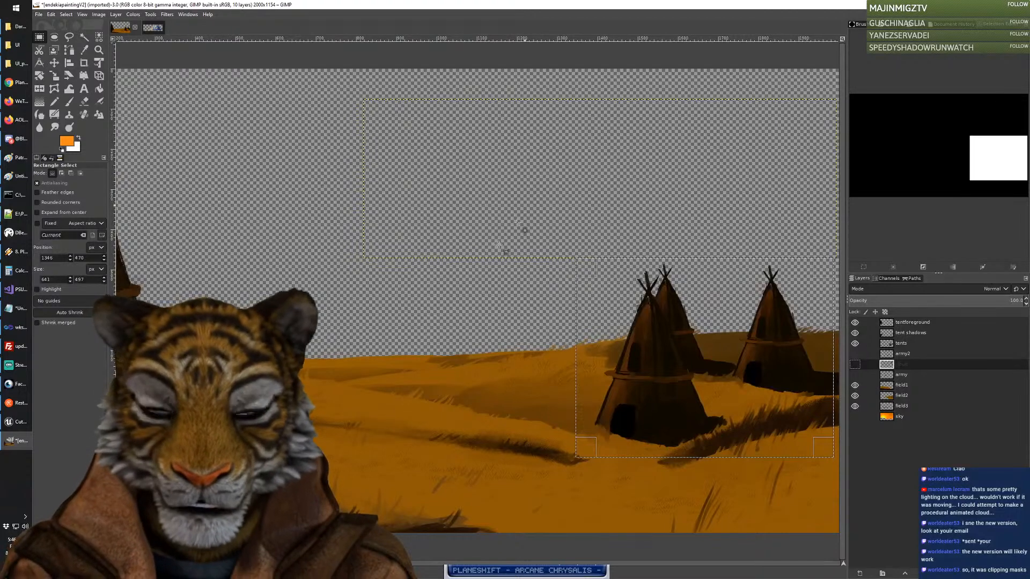
Step: Clear the selection and export the visible ground and tents as layer_ground.png to the Cutscenes2D project's Content/UI folder, keeping the offered PNG options
click(309, 205)
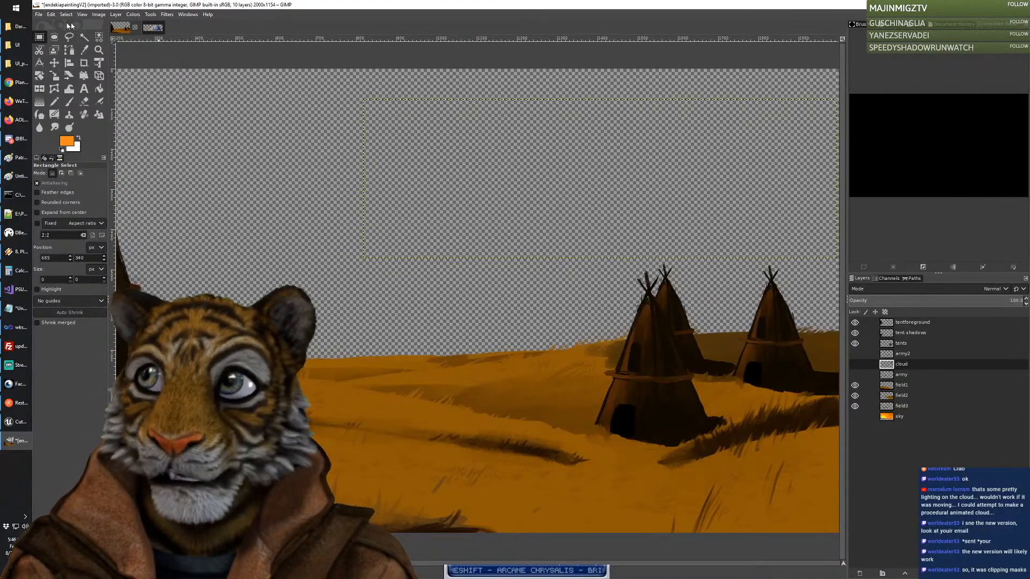
click(39, 14)
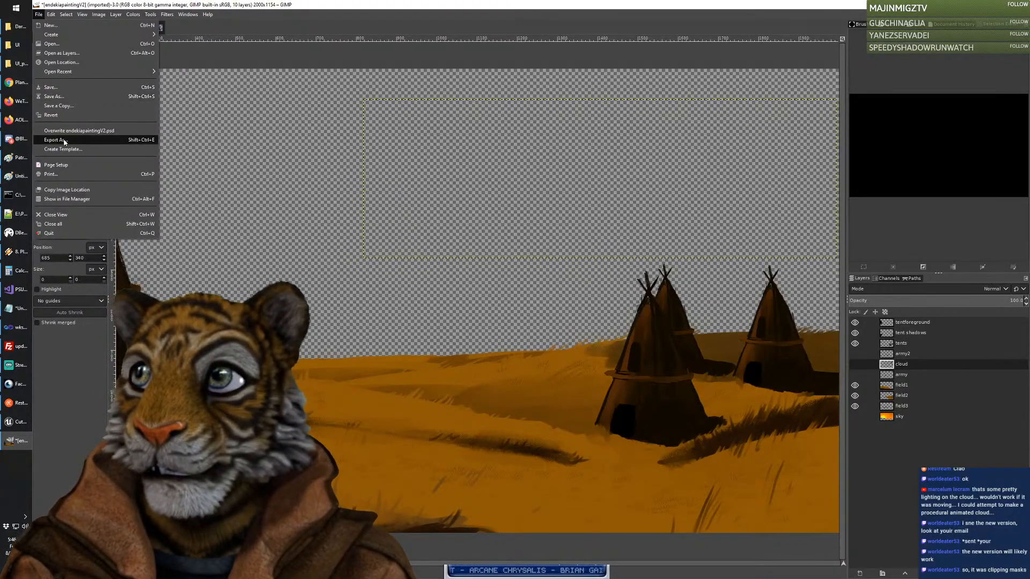
click(64, 141)
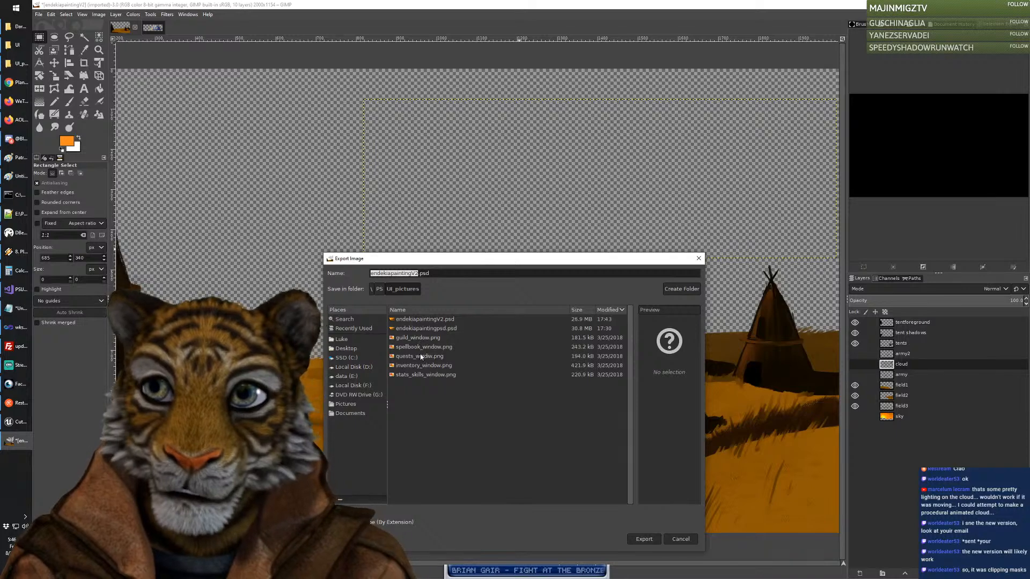
click(423, 274)
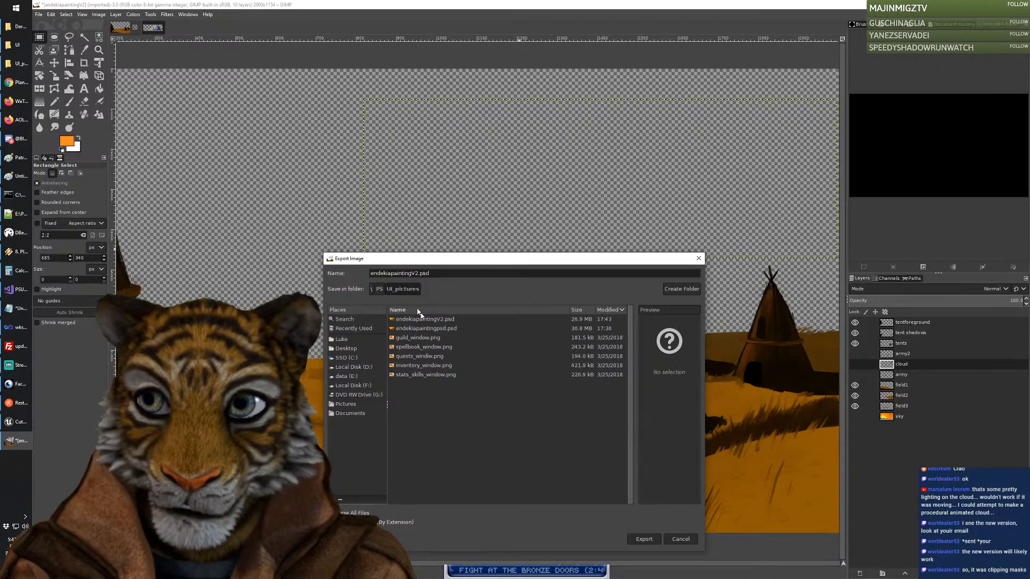
click(356, 328)
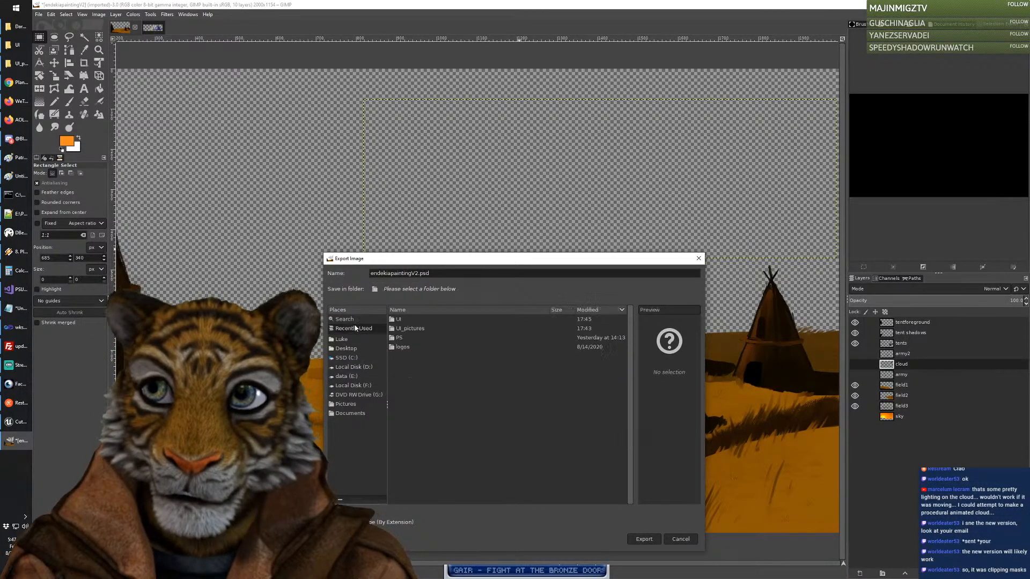
double_click(419, 321)
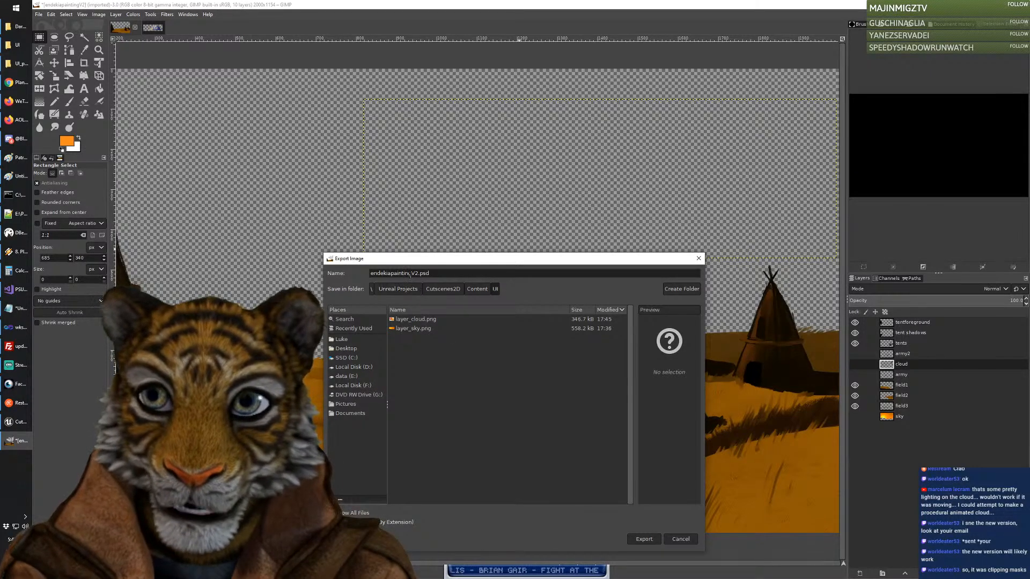
click(417, 319)
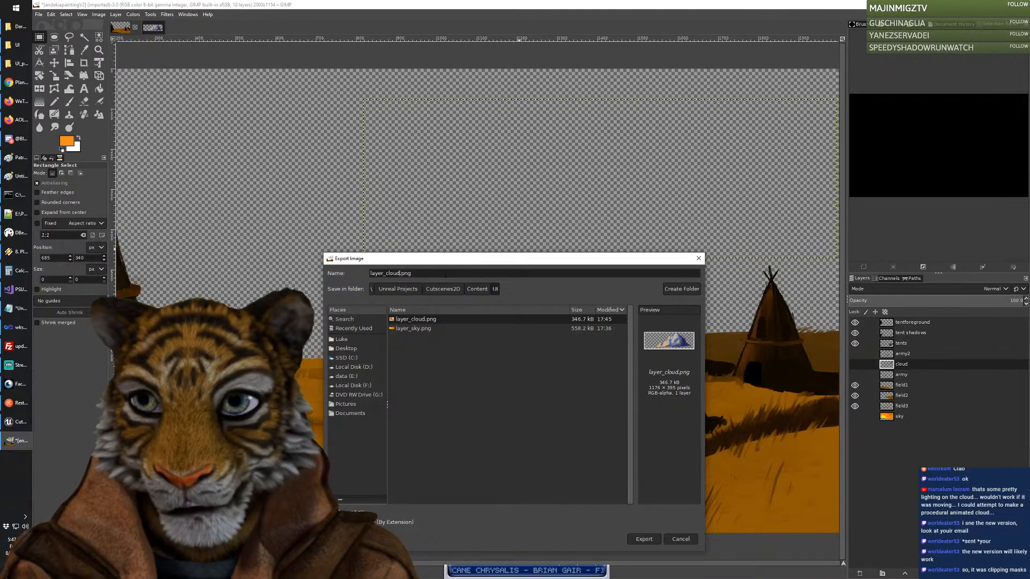
key(BackSpace)
key(BackSpace)
text(groun)
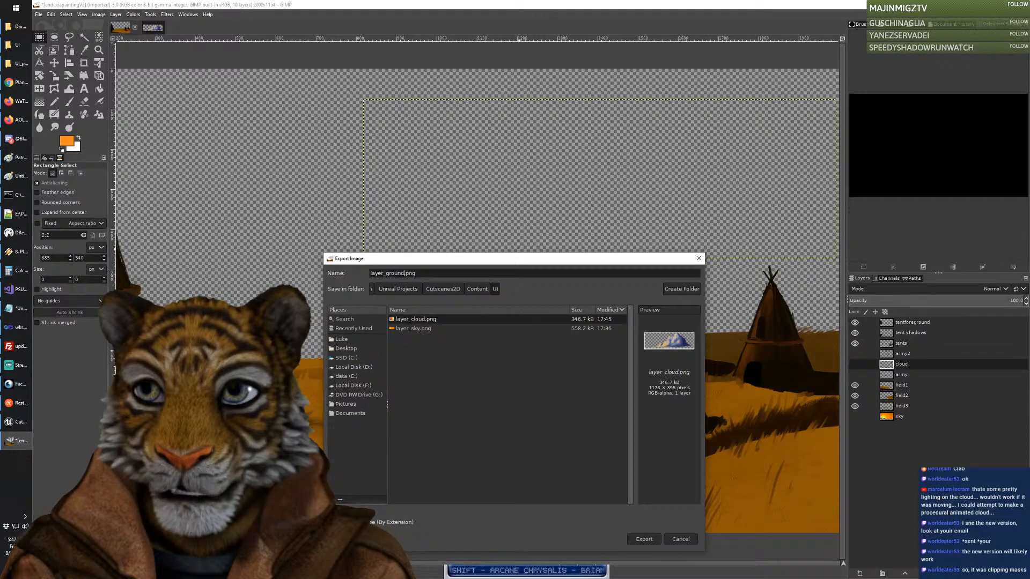
key(Return)
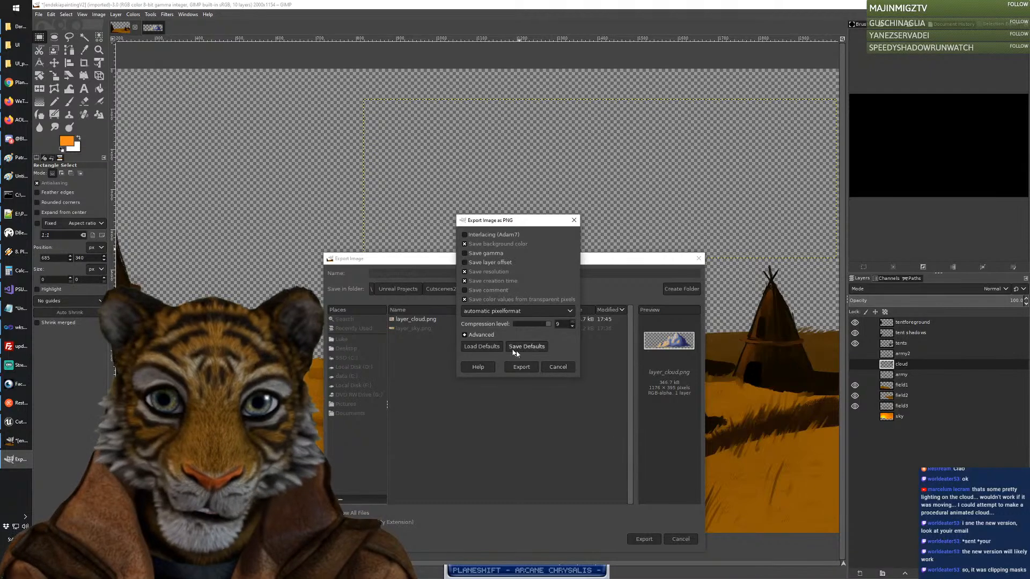
click(525, 367)
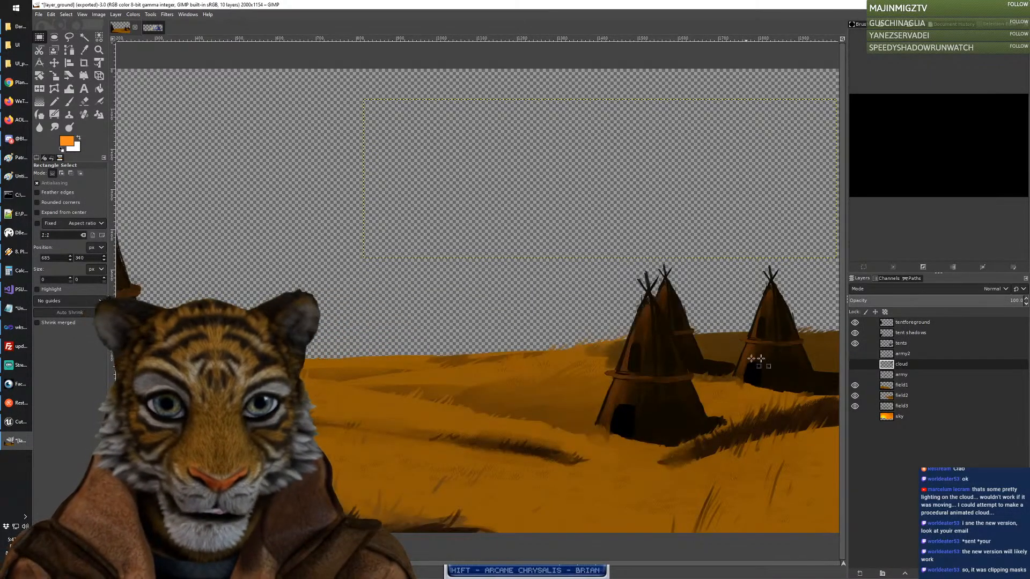
Step: Hide the tent and field layers and show only the army layer
click(855, 365)
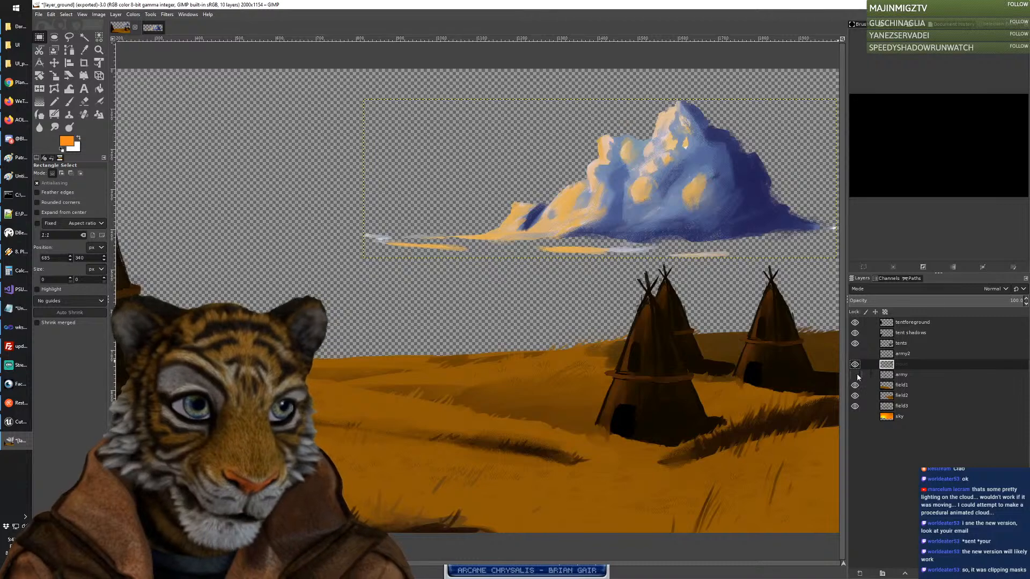
drag(855, 365, 856, 327)
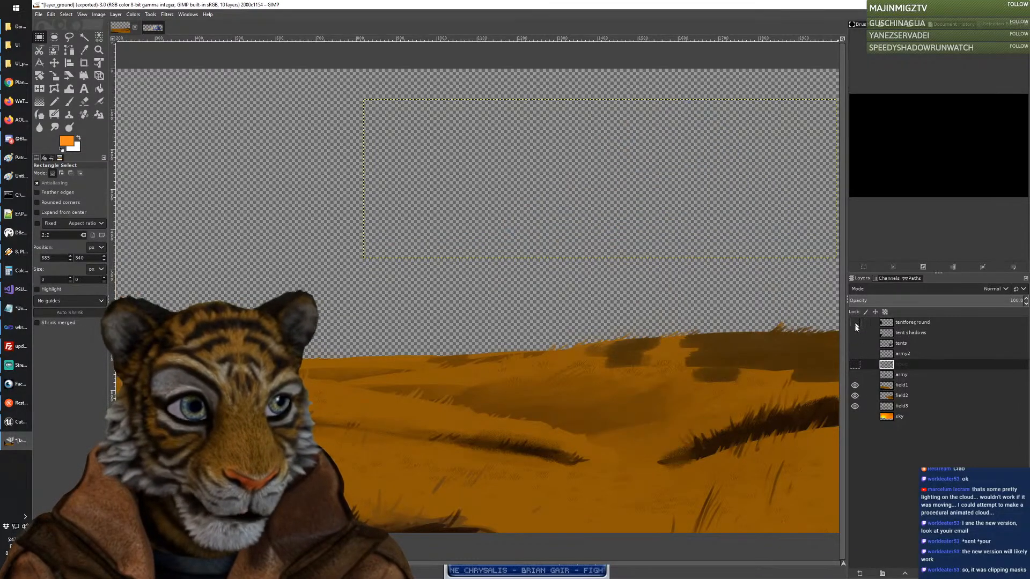
drag(855, 388, 855, 408)
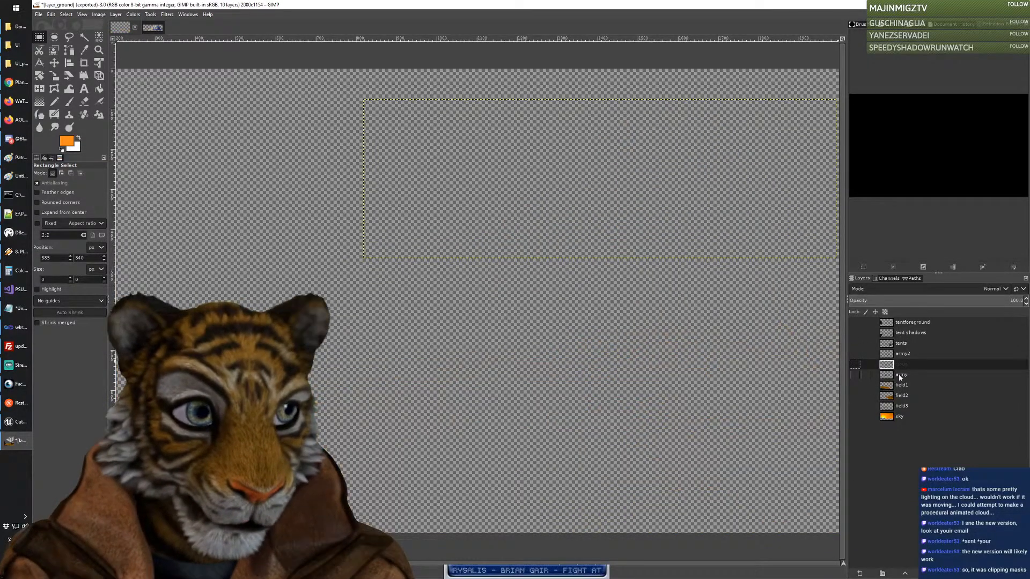
click(855, 375)
click(856, 355)
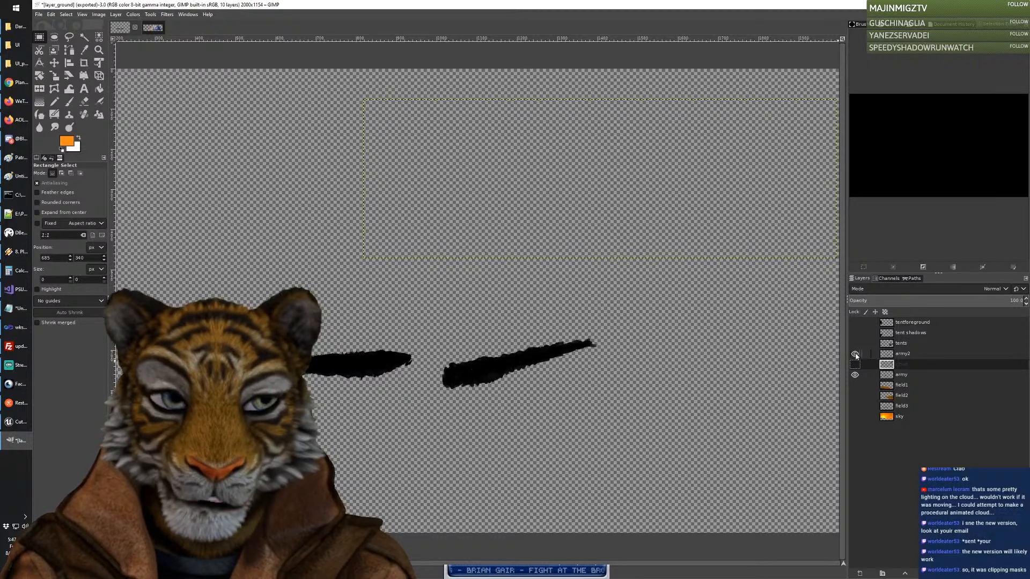
click(856, 355)
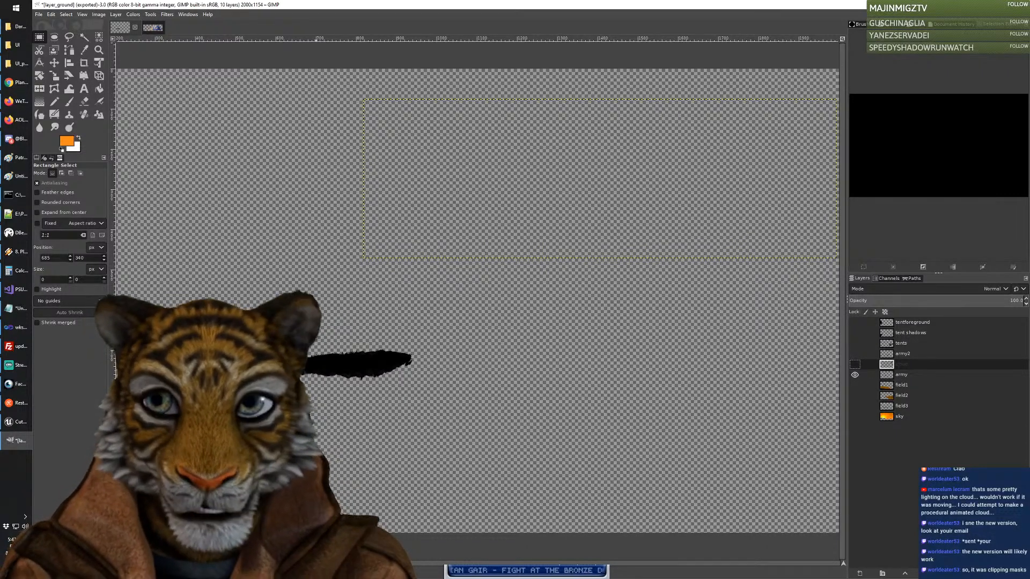
Step: Draw a rectangular selection of about 390 × 131 px around the army and create a new image from the clipboard
drag(271, 338, 428, 390)
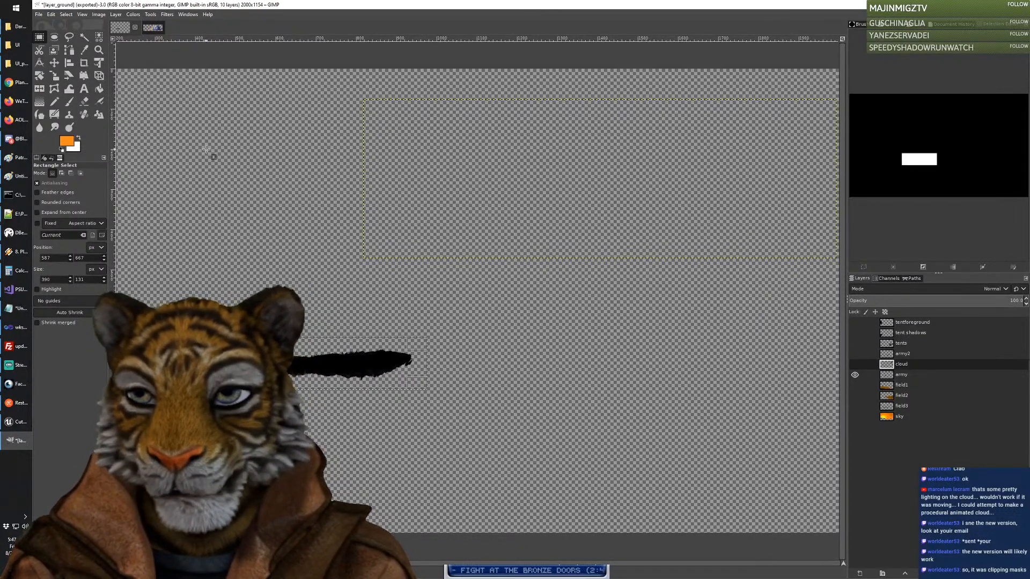
click(39, 14)
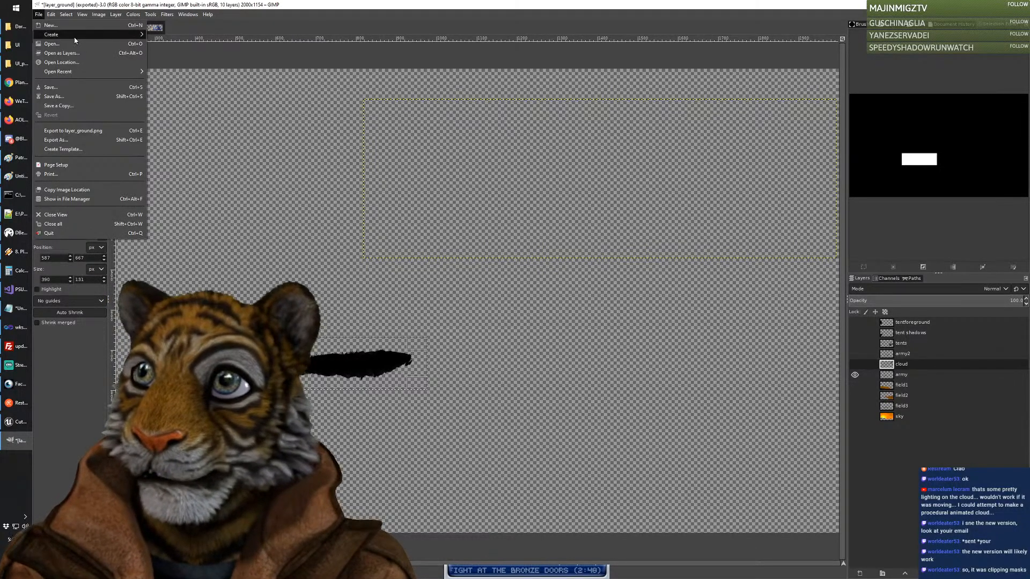
mouse_move(97, 34)
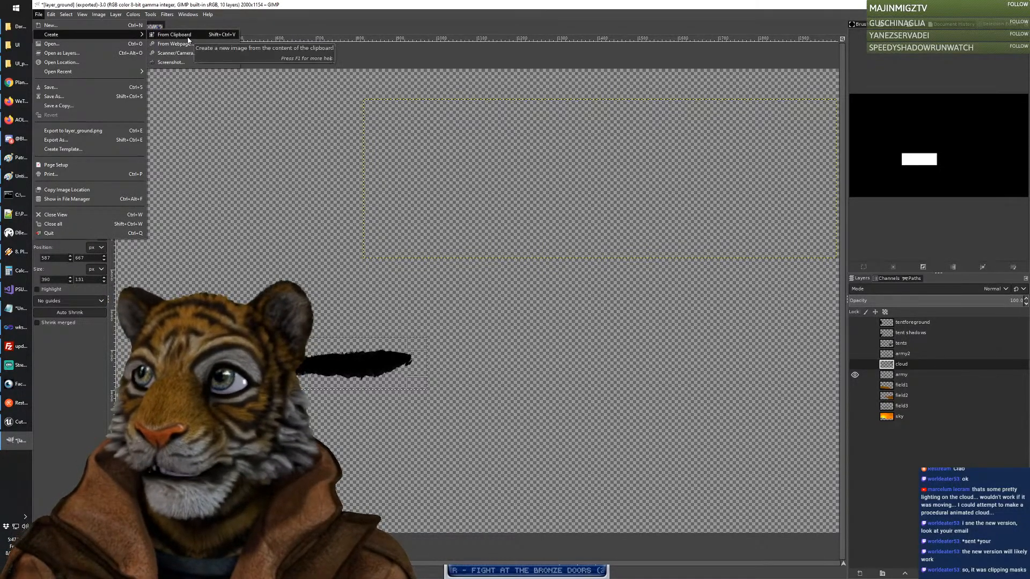
click(188, 35)
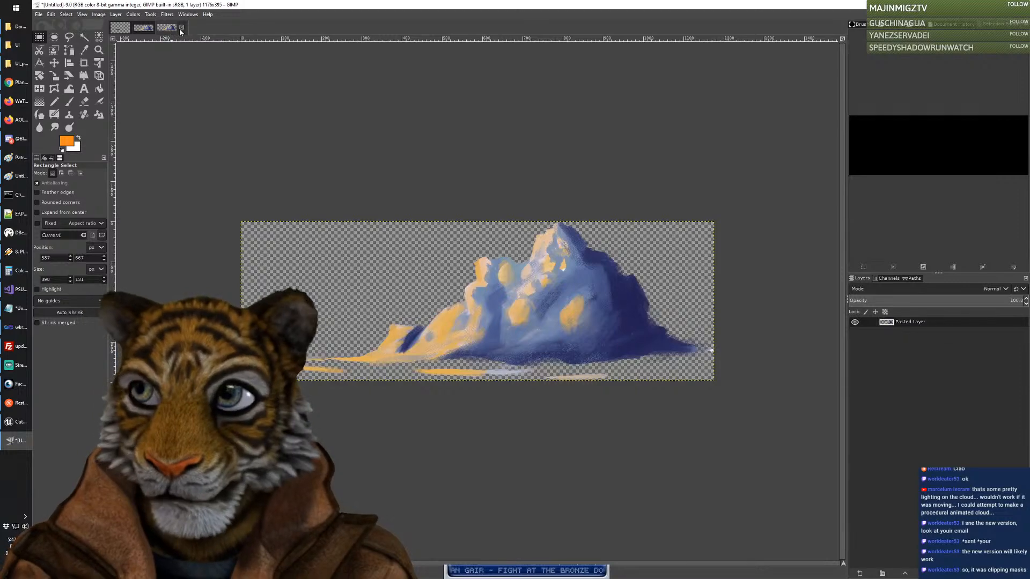
click(182, 27)
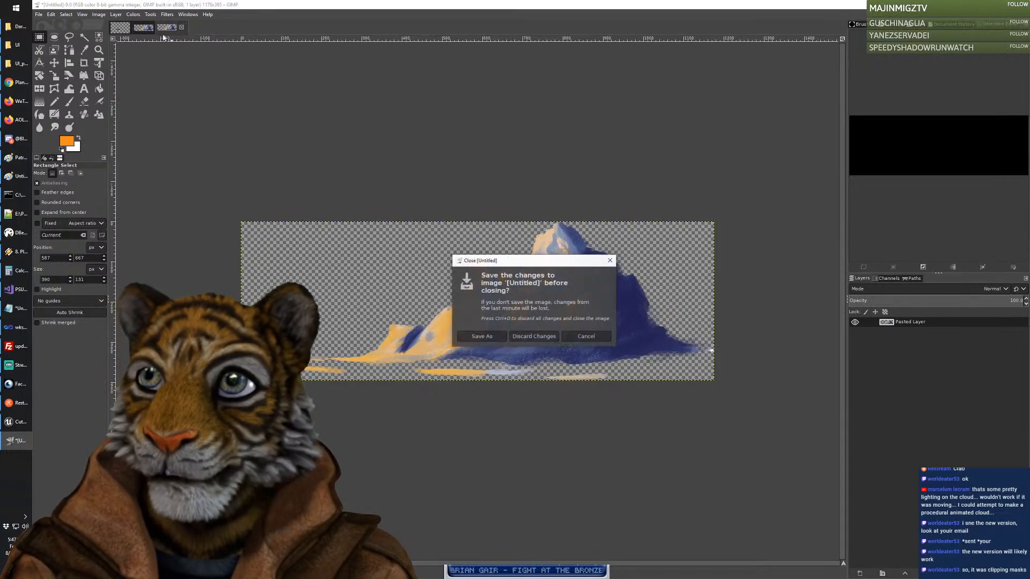
click(579, 337)
click(136, 29)
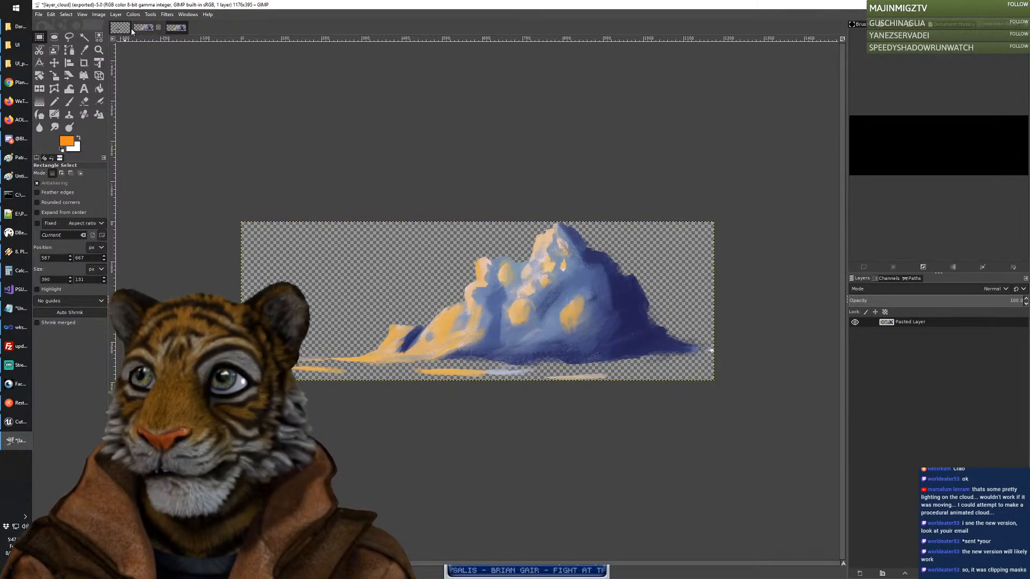
click(125, 28)
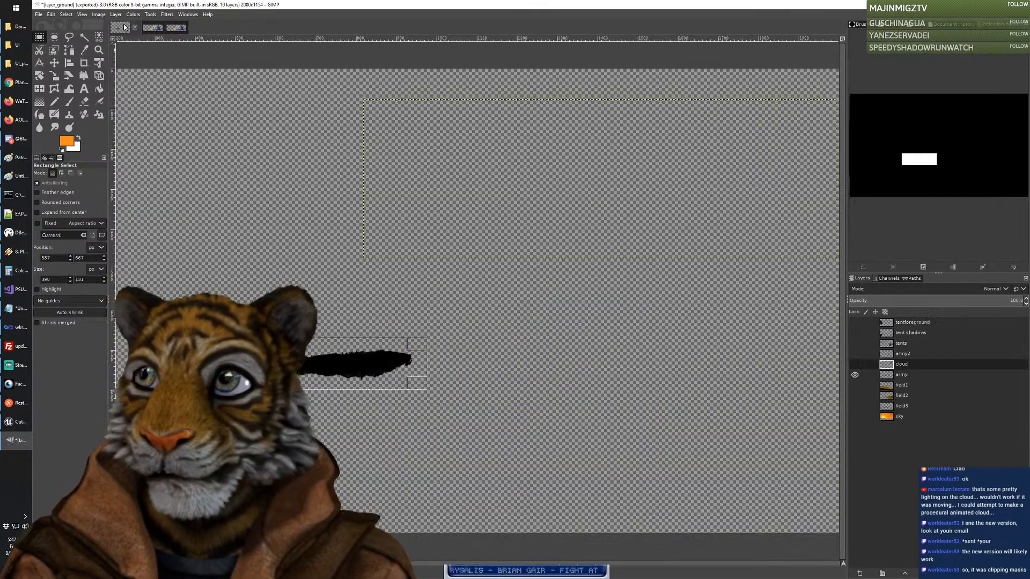
Step: Try to create a new image from the clipboard with the army2 layer active, and discard that image without saving
click(908, 355)
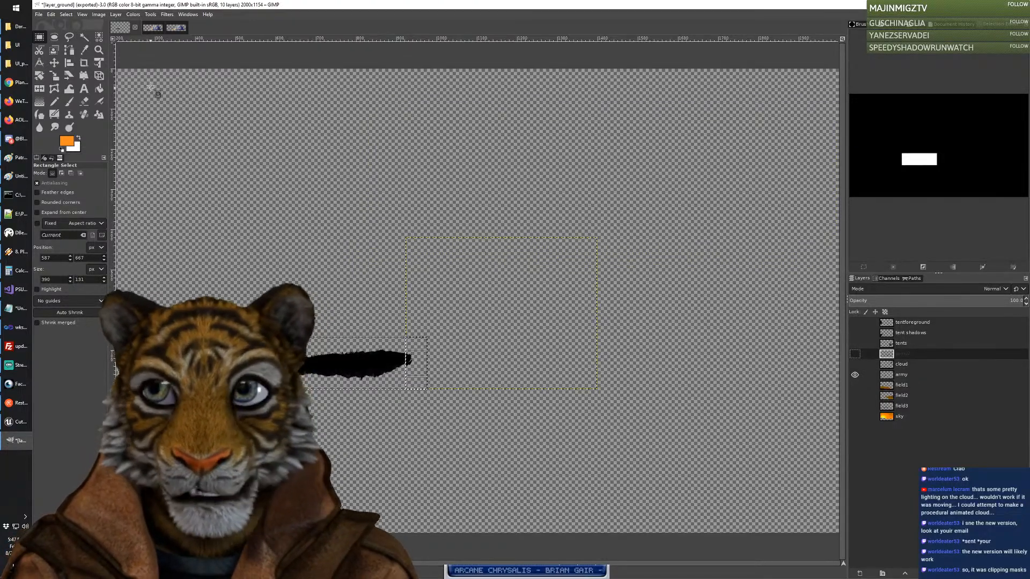
click(40, 16)
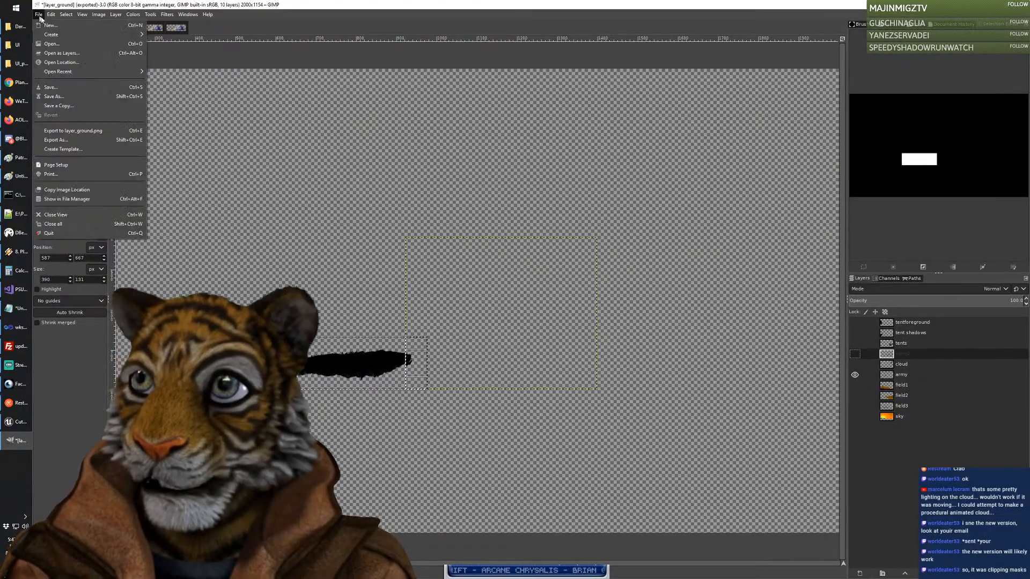
click(47, 26)
key(Escape)
click(40, 16)
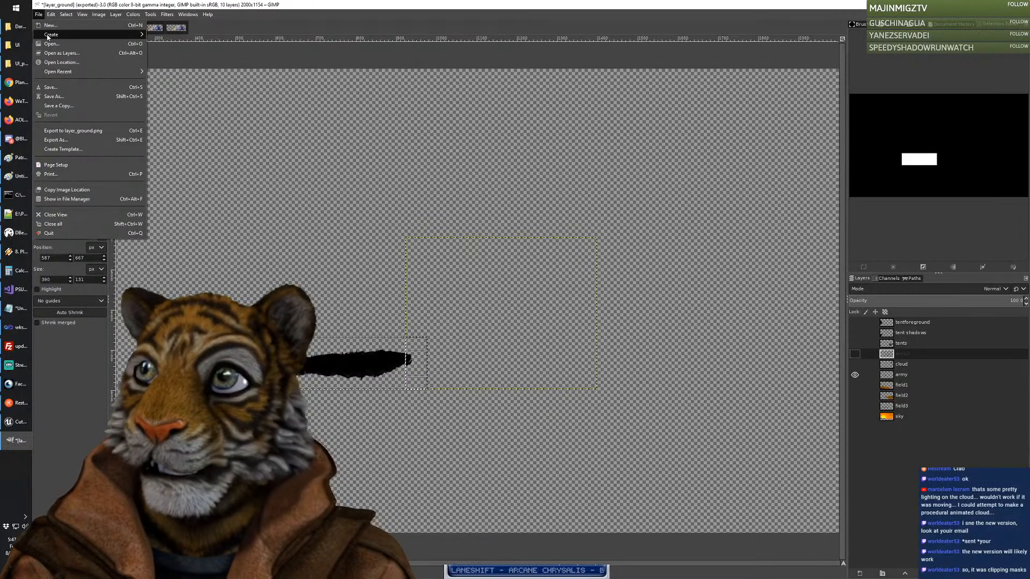
mouse_move(47, 36)
click(172, 34)
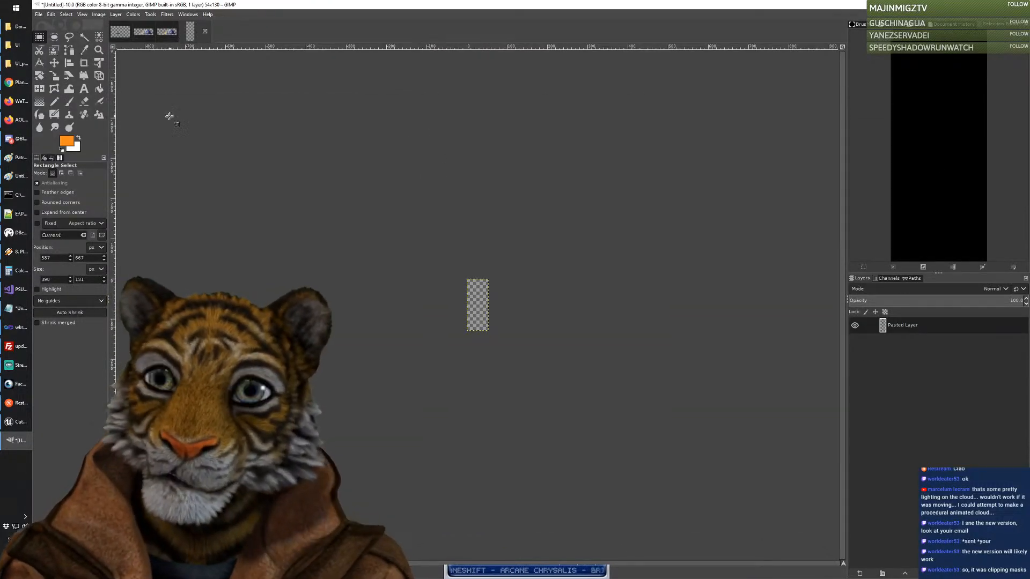
click(204, 32)
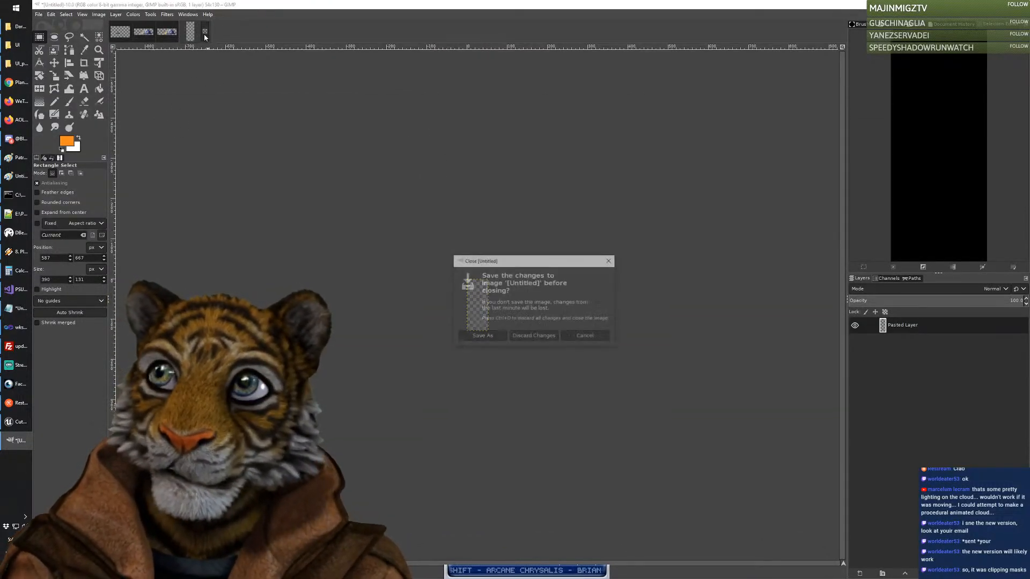
click(542, 342)
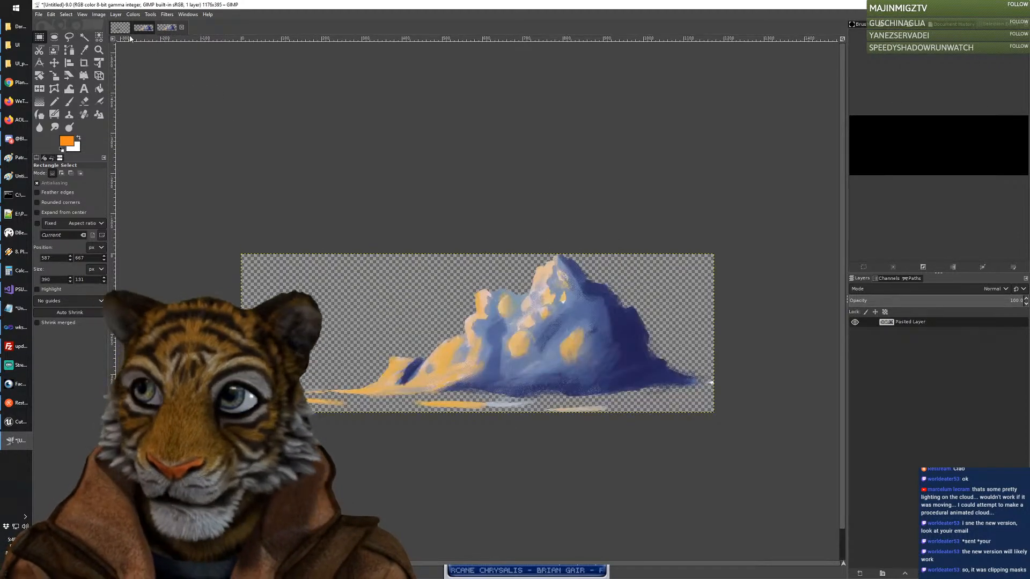
Step: In the layered painting, select about 386 × 131 px around the army, copy it from the army layer and create a new image from the clipboard
click(121, 28)
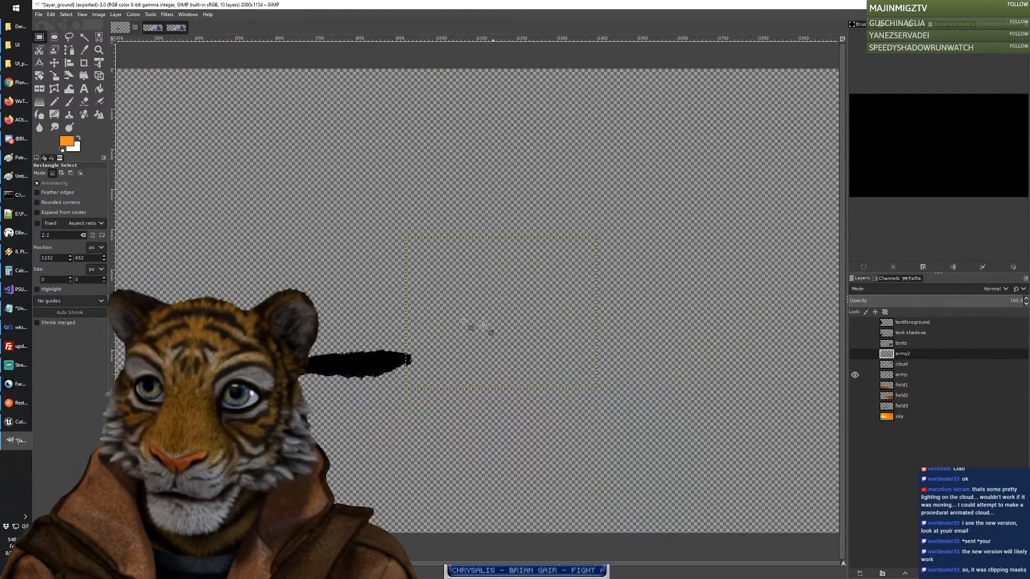
mouse_move(266, 334)
mouse_down()
mouse_move(453, 384)
mouse_move(423, 387)
mouse_up()
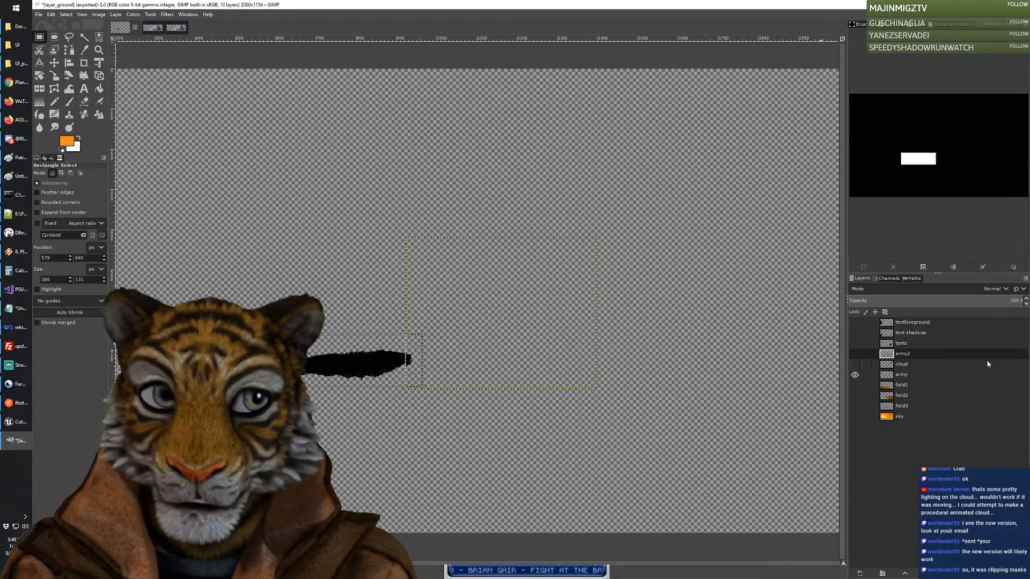
click(909, 375)
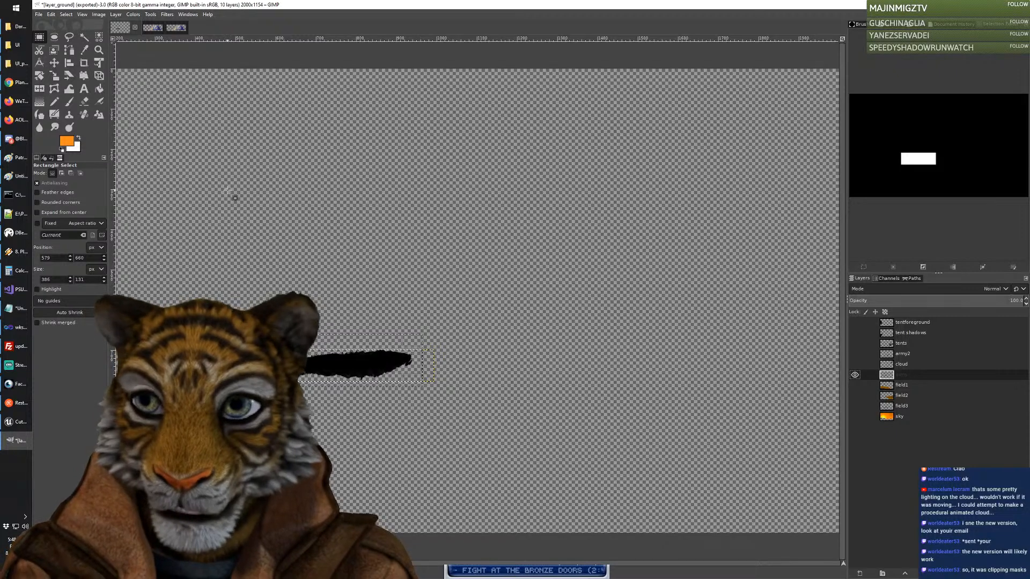
click(51, 15)
click(60, 63)
click(39, 15)
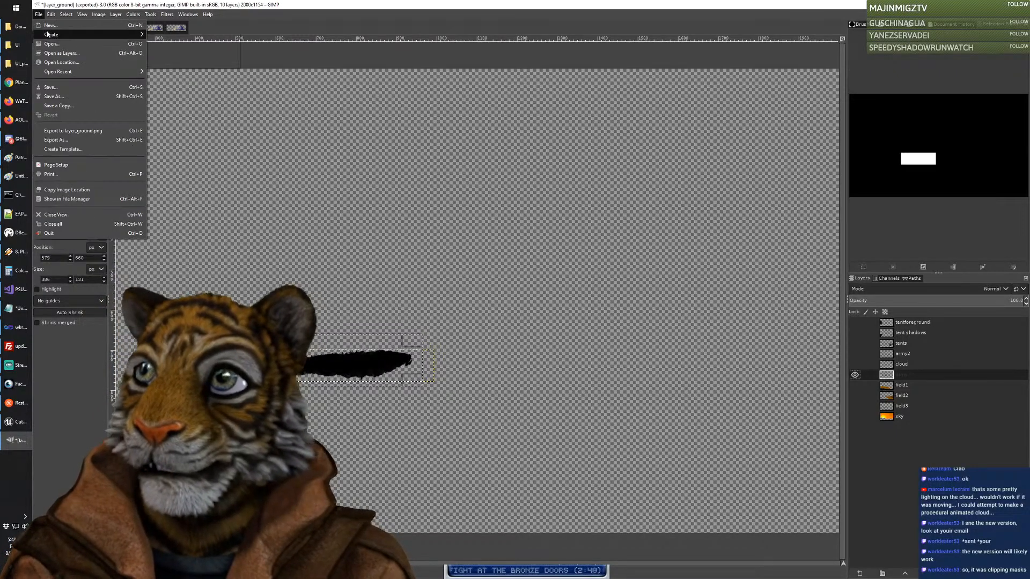
mouse_move(54, 35)
click(155, 37)
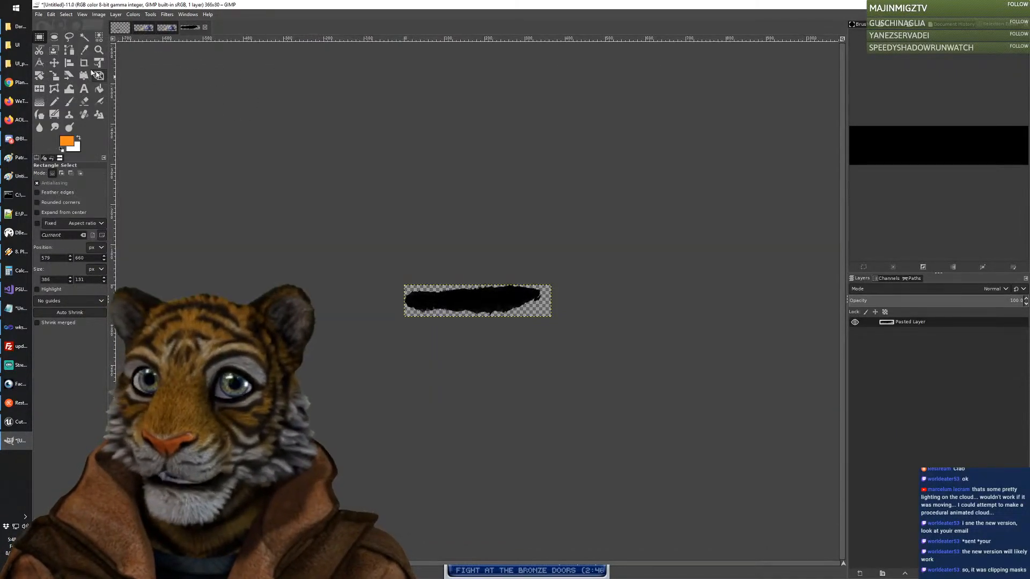
Step: Export the new army image as layer_army1.png to the Cutscenes2D project's Content/UI folder, keeping the offered PNG options
click(40, 15)
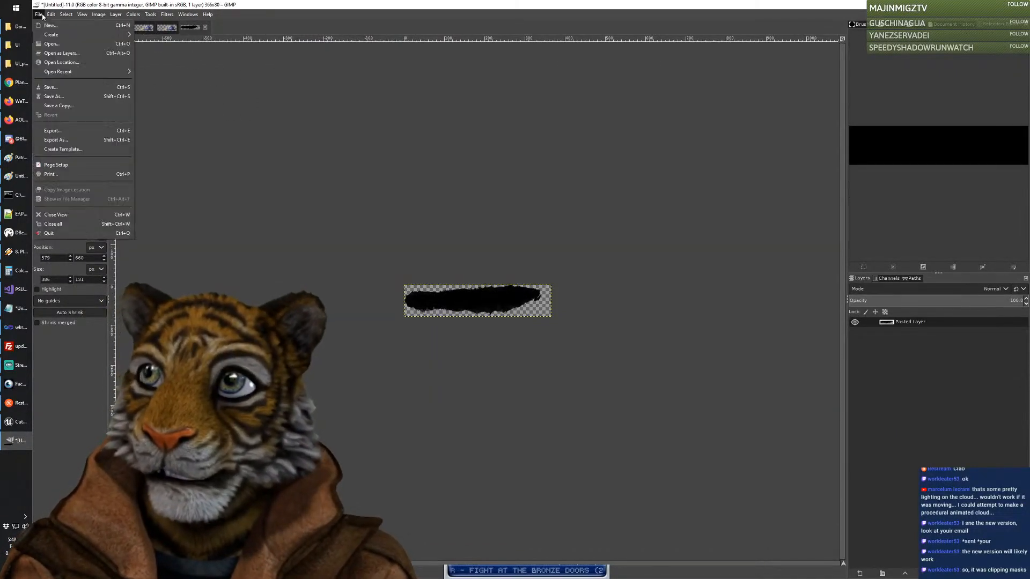
click(57, 140)
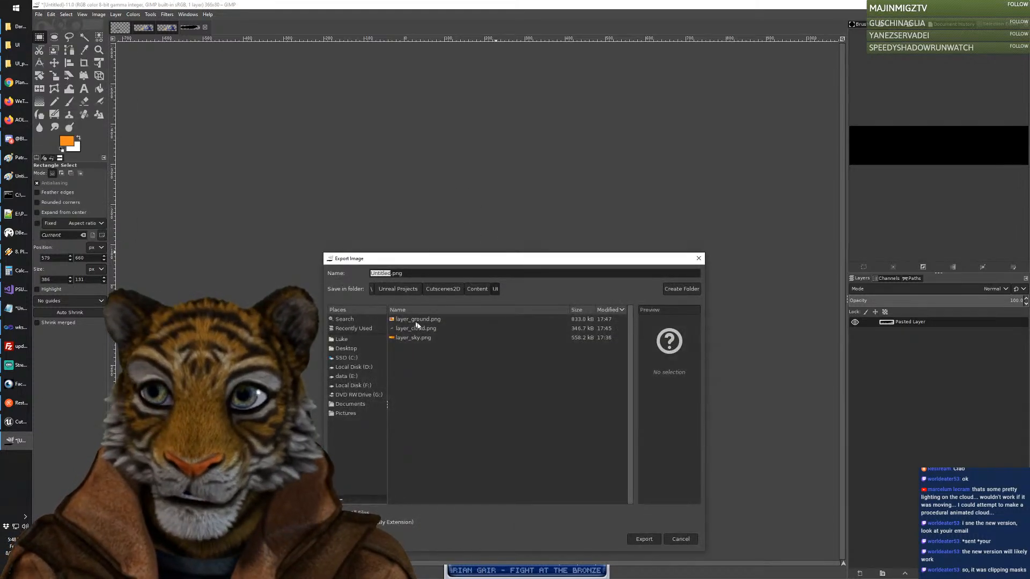
click(416, 339)
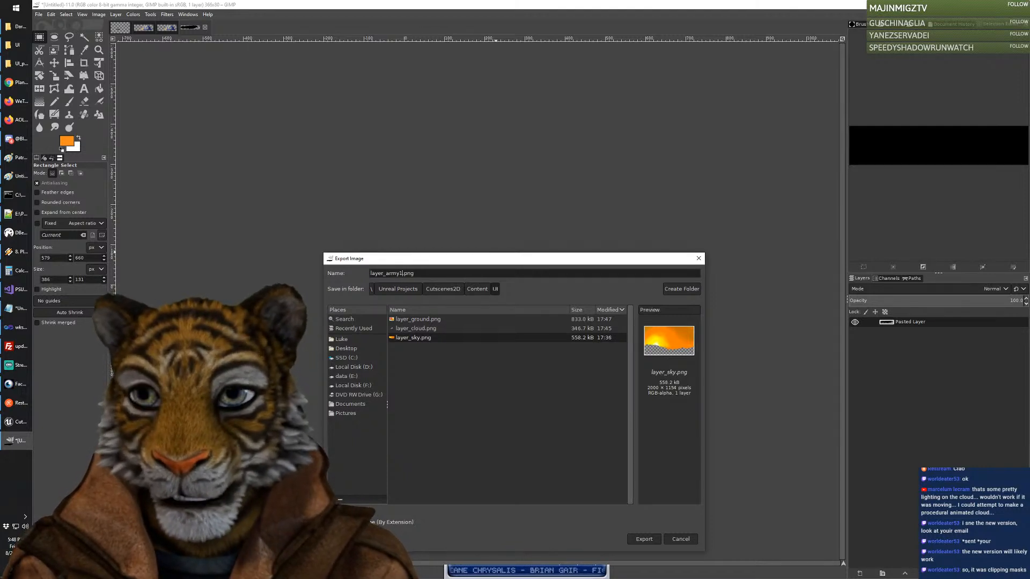
key(Return)
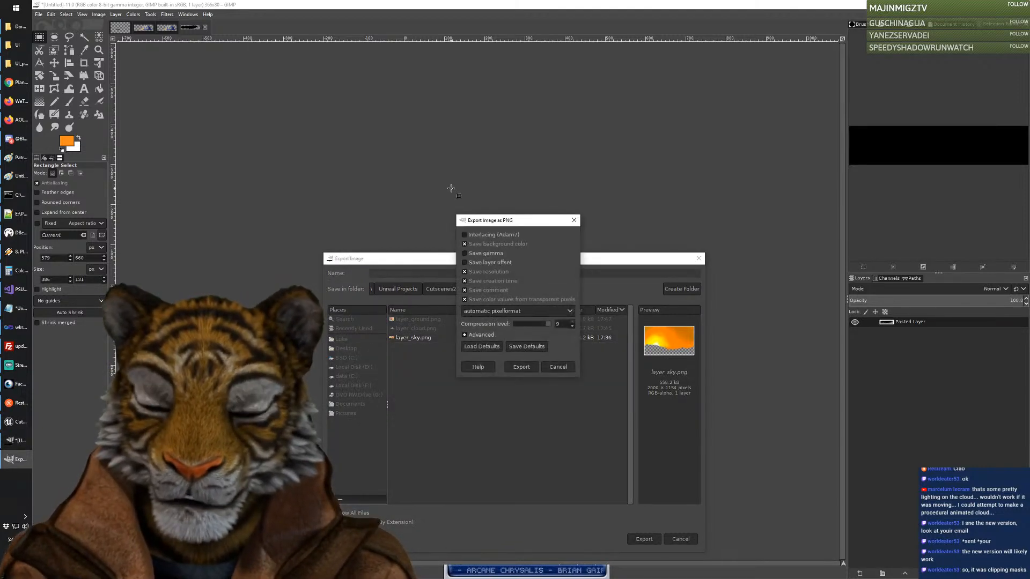
click(524, 367)
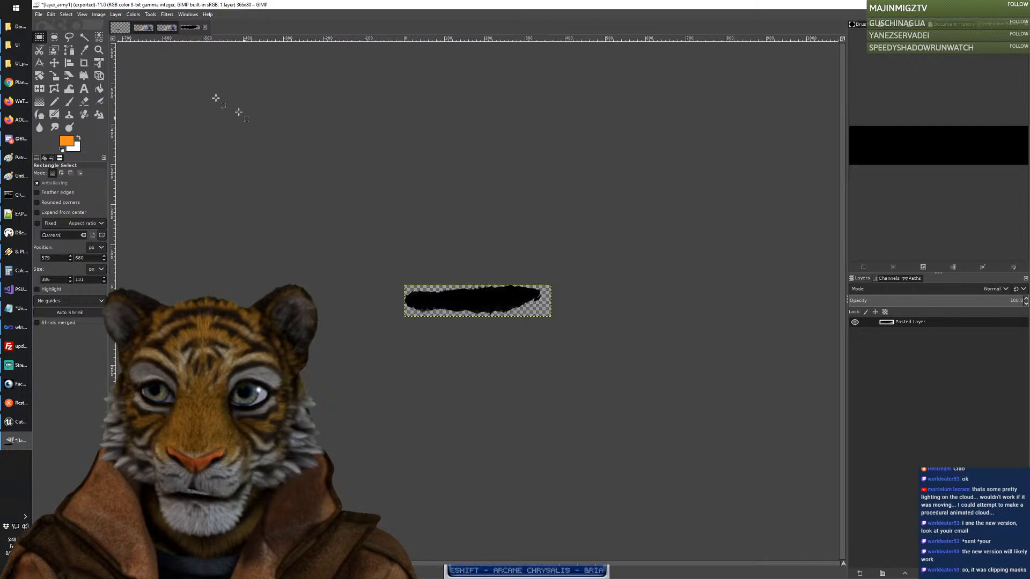
Step: Return to the layered painting, show only the army2 layer, make it active and clear the old selection
click(119, 29)
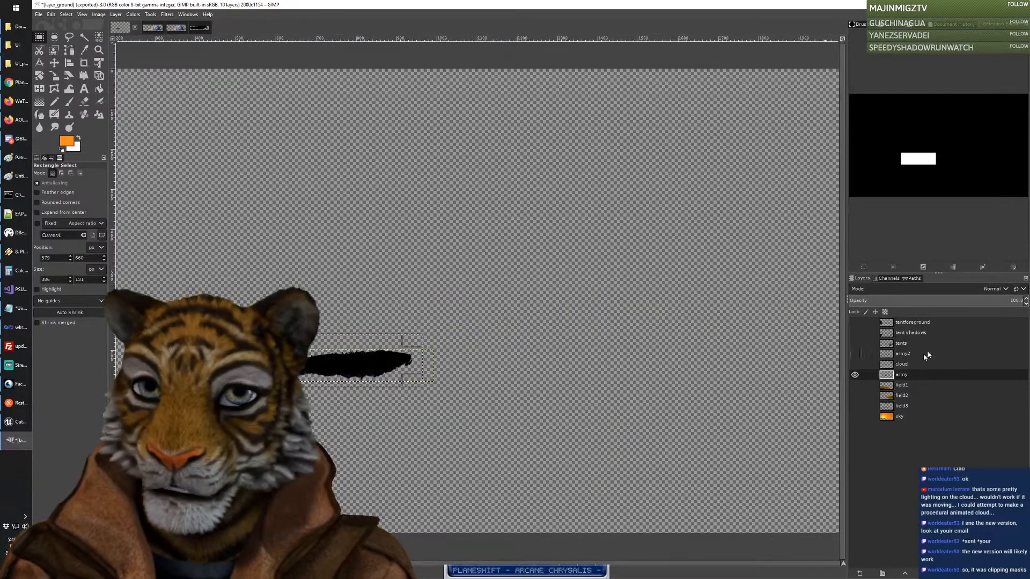
click(855, 375)
click(855, 354)
double_click(903, 354)
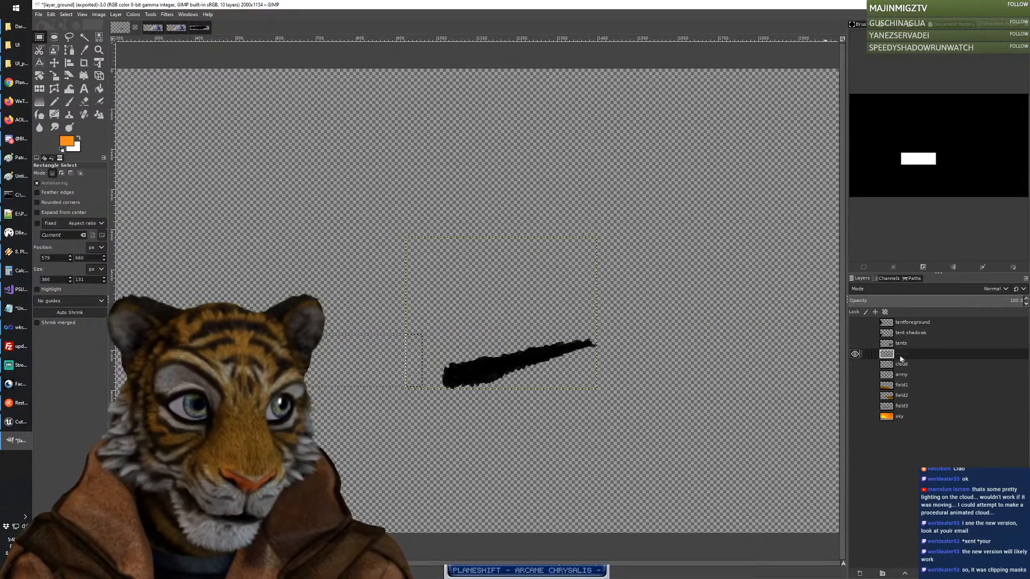
click(708, 335)
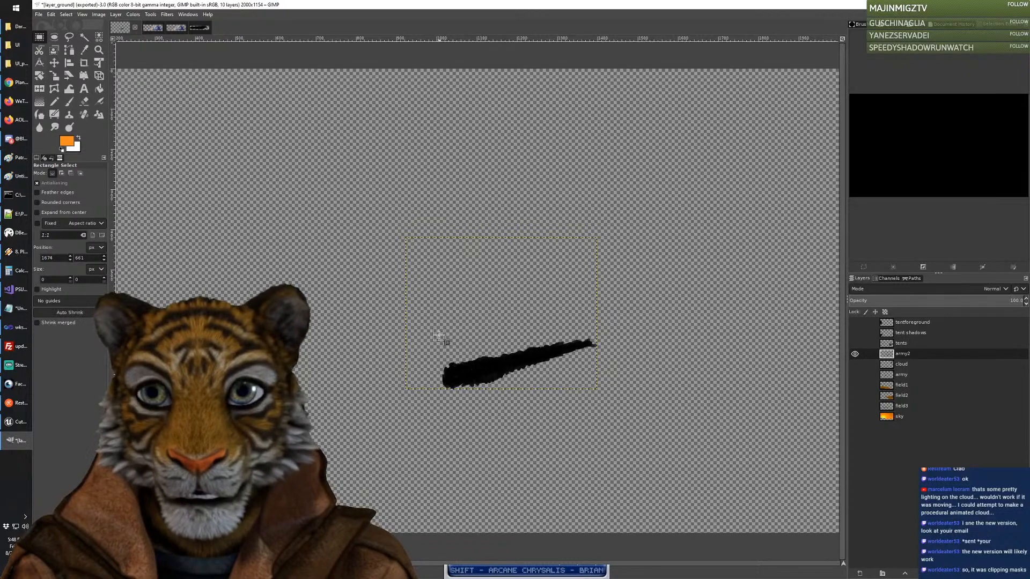
Step: Draw a rectangular selection of about 416 × 146 px around the second army and create a new image from the clipboard
drag(439, 335, 605, 392)
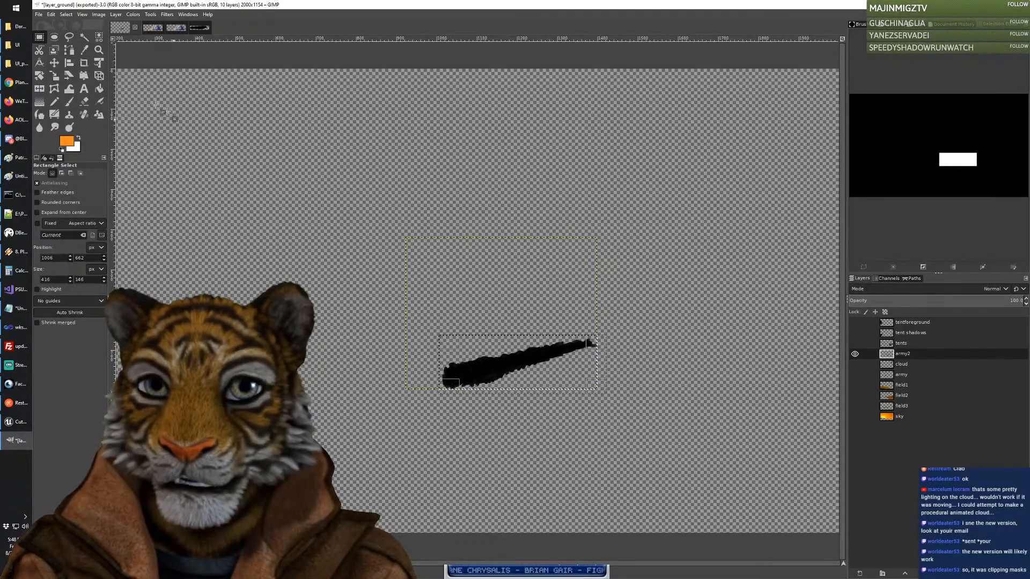
click(40, 15)
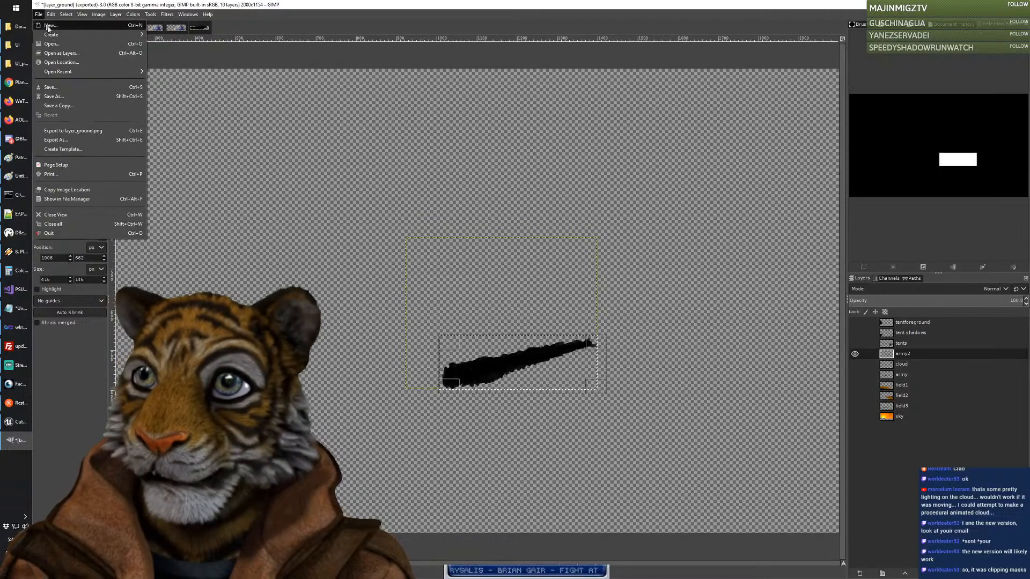
mouse_move(107, 34)
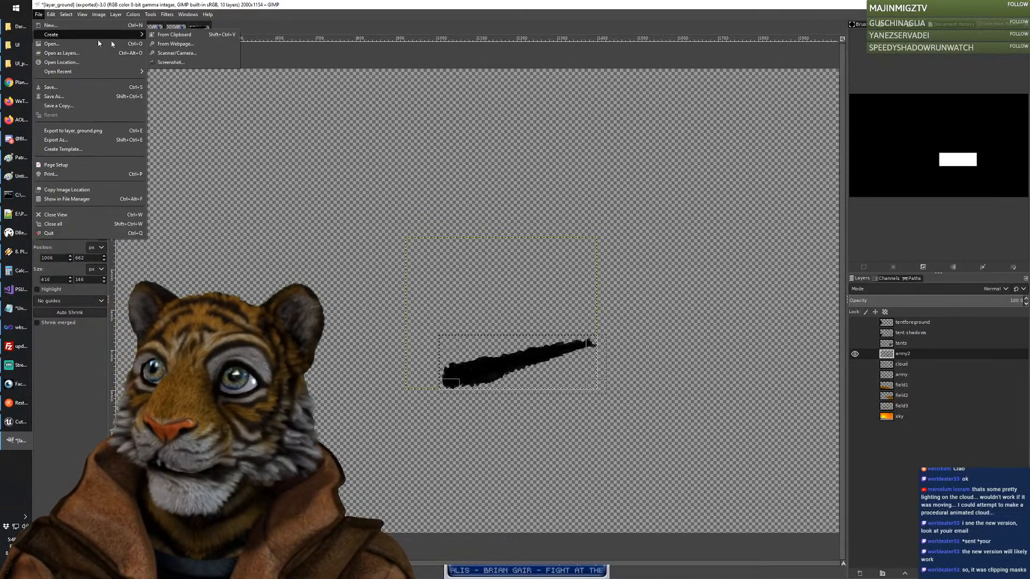
click(174, 35)
Step: Export the second army image as layer_army2.png to the Content/UI folder, keeping the offered PNG options
click(40, 15)
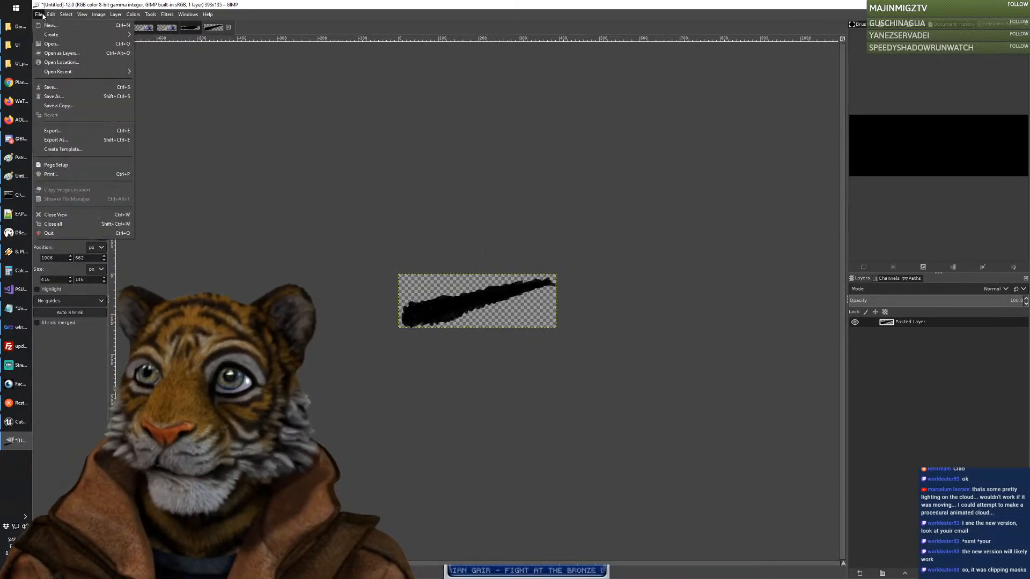
click(64, 141)
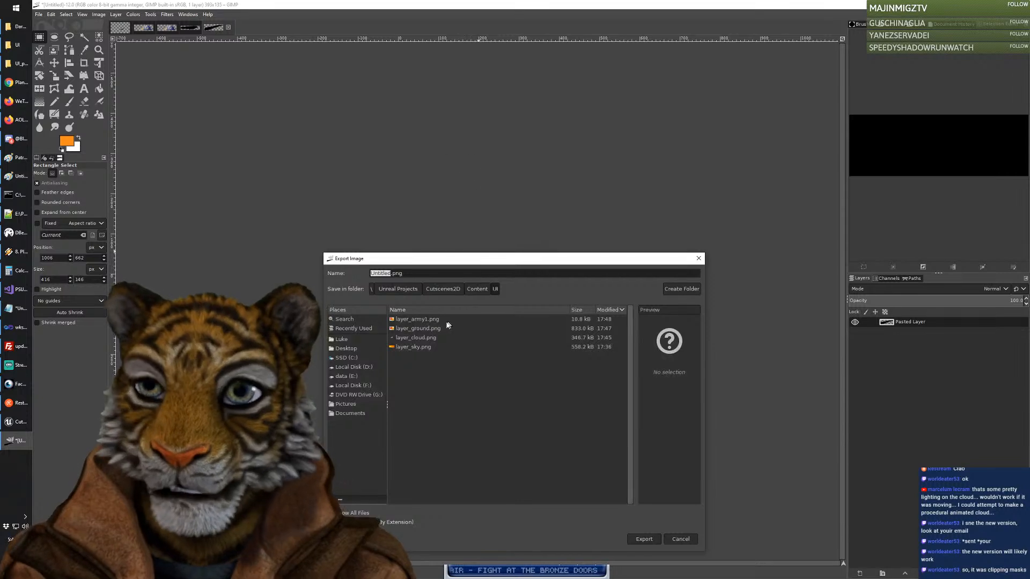
click(417, 320)
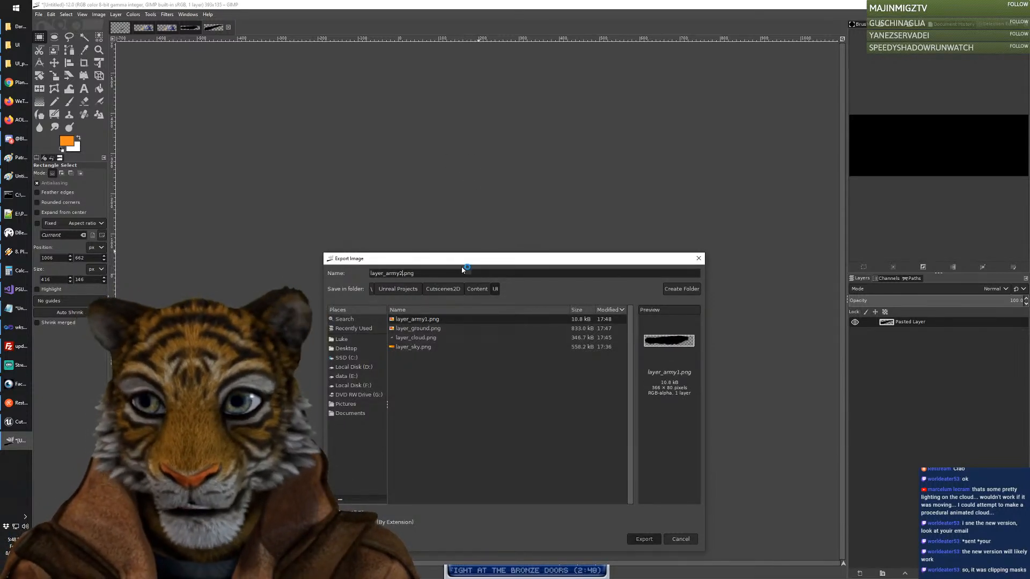
key(Return)
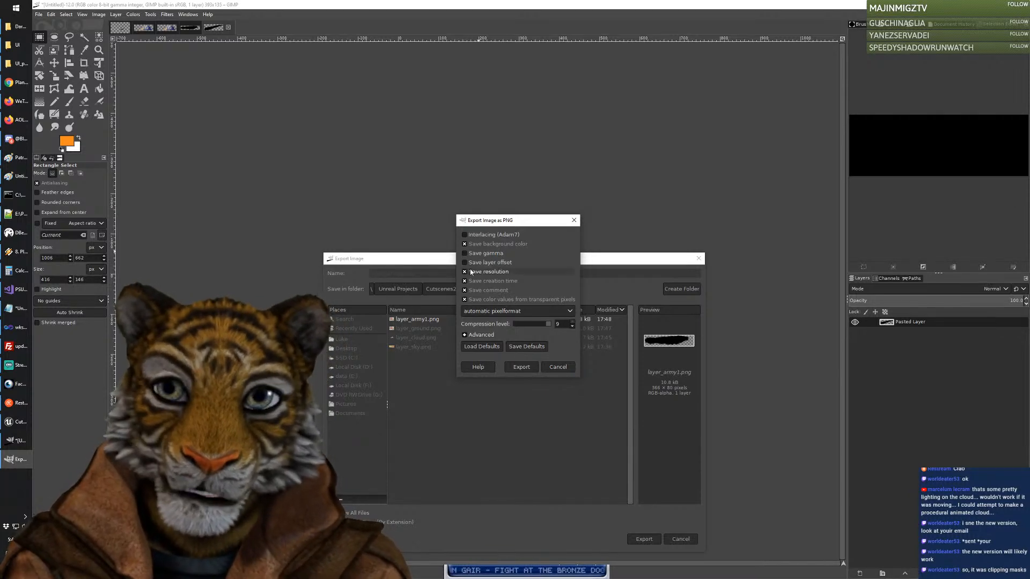
click(523, 367)
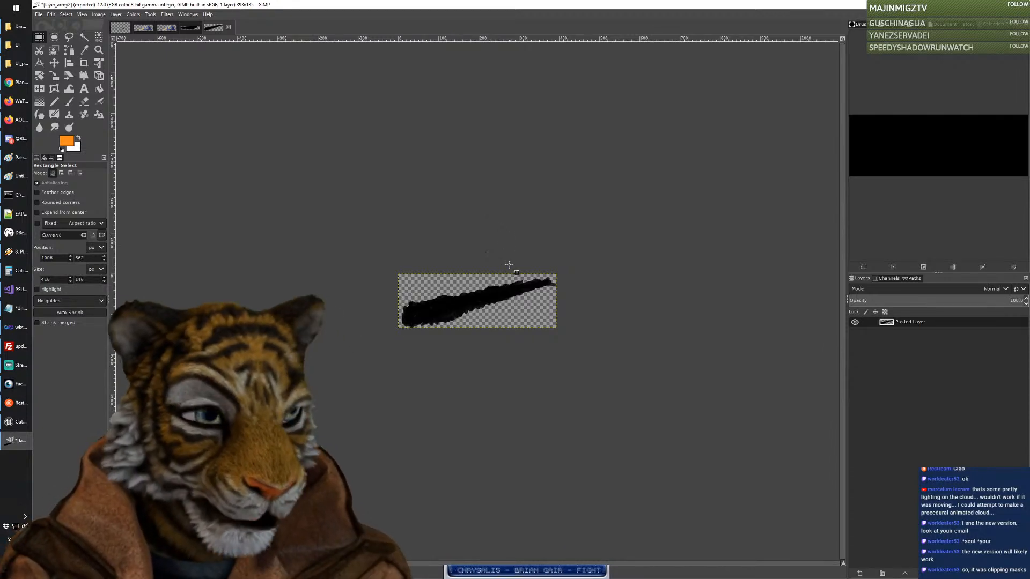
Step: Switch to the Cutscene widget in Unreal Editor and on to File Explorer to check the exported PNGs in Content/UI
key(super+Tab)
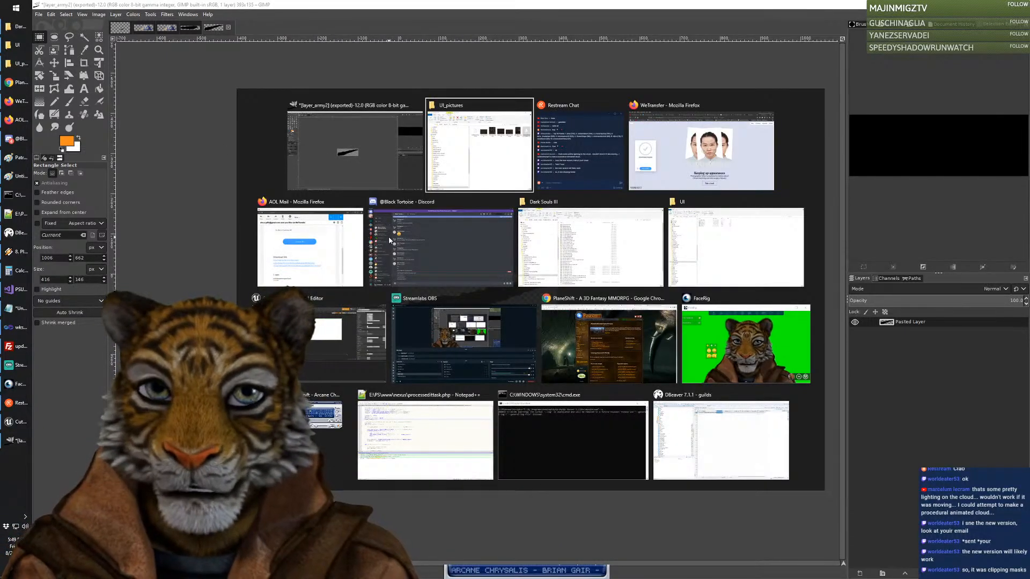
key(Escape)
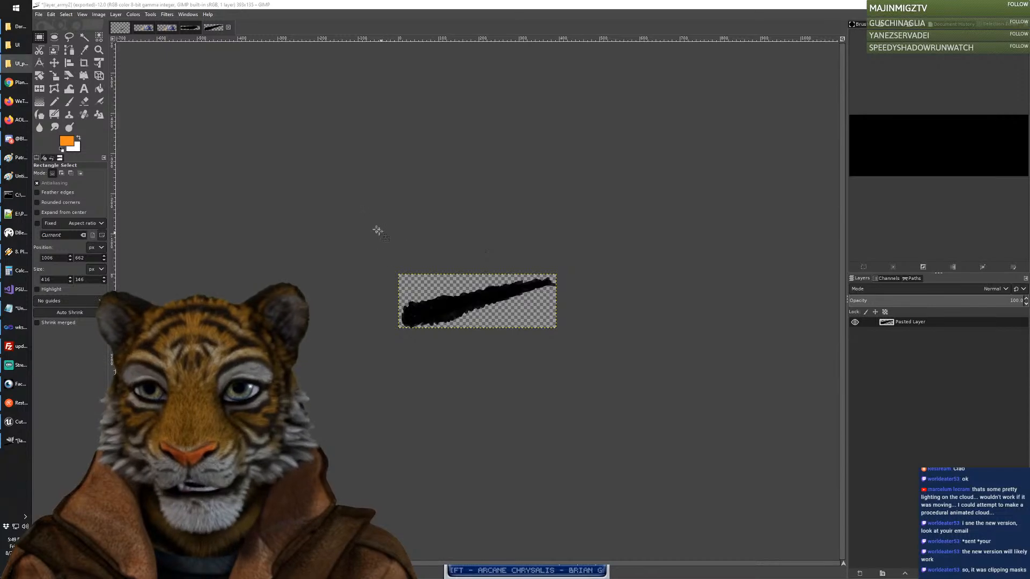
mouse_move(18, 142)
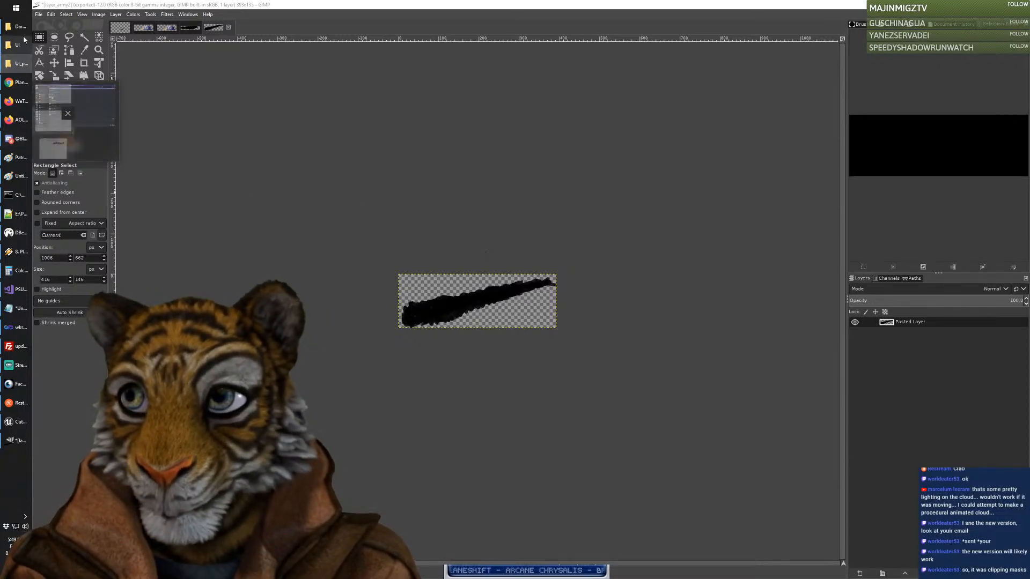
click(16, 425)
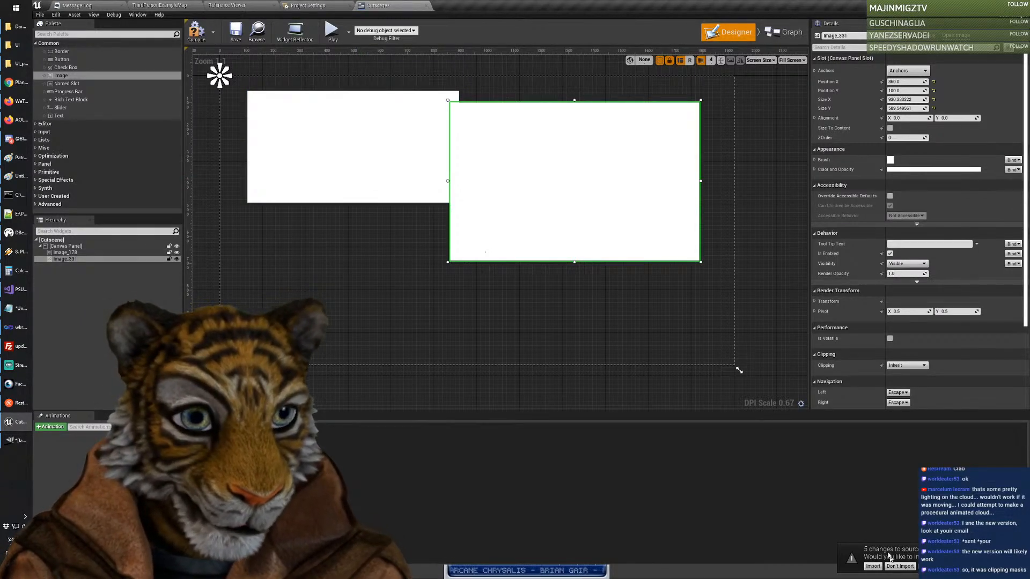
click(16, 45)
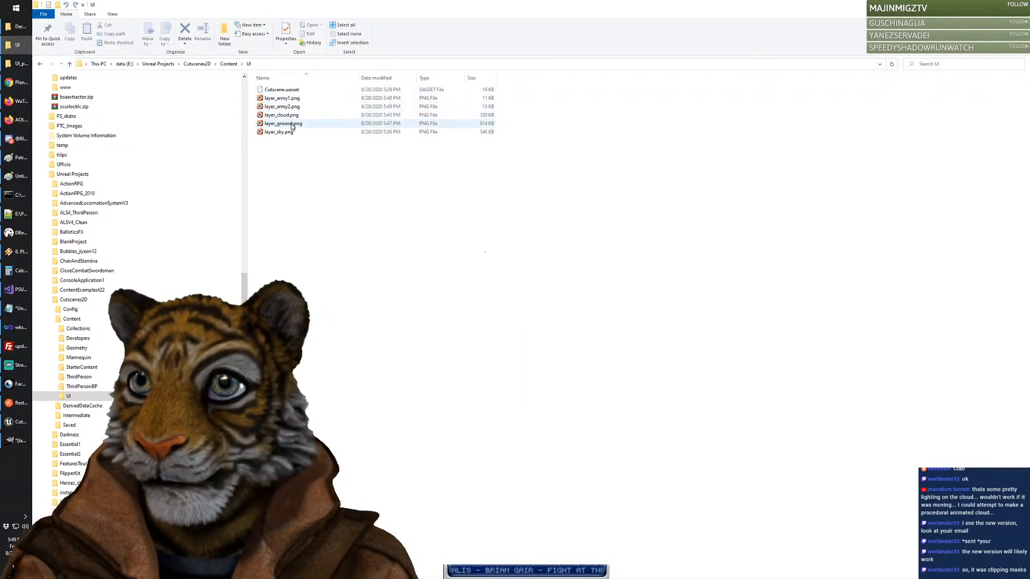
Step: Switch back to Unreal Editor, import the exported layer PNGs as textures, and compile and save the Cutscene widget
key(alt+Tab)
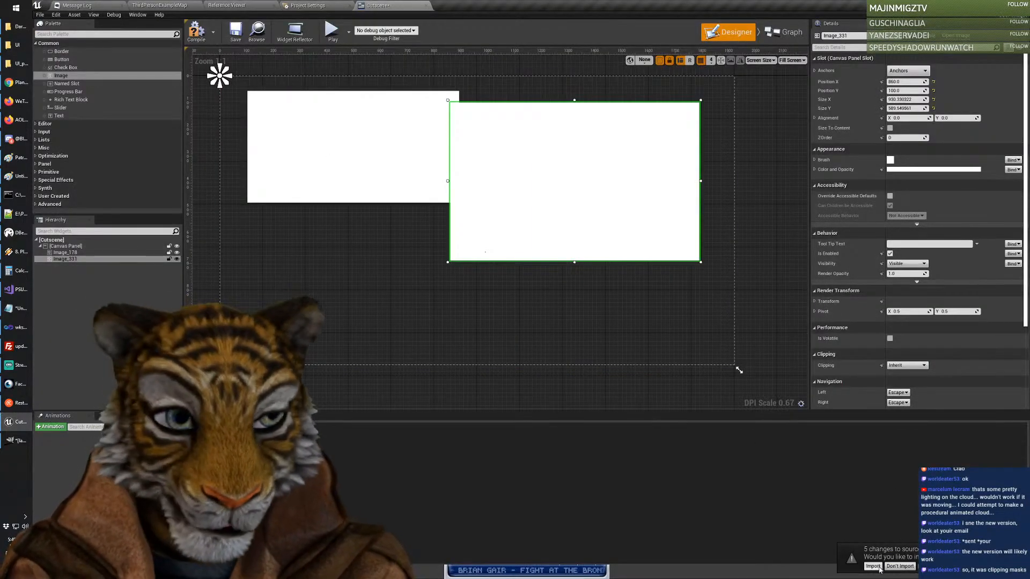
key(ctrl+s)
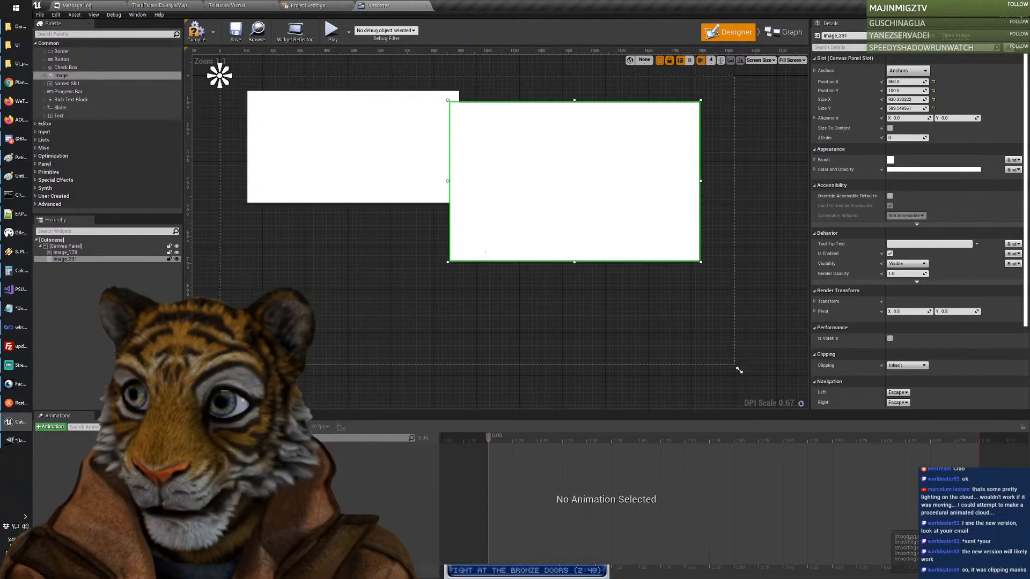
click(78, 5)
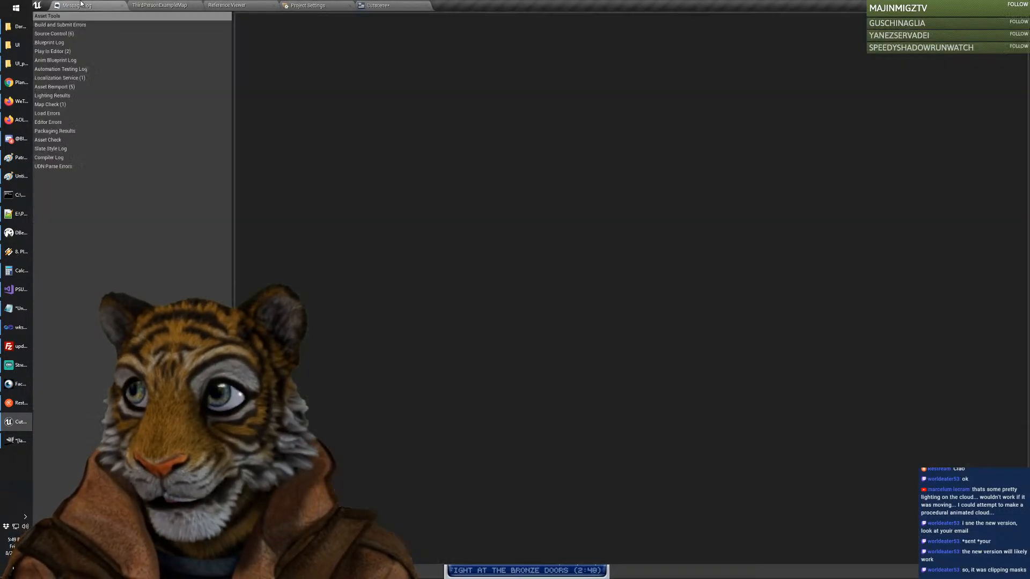
click(371, 6)
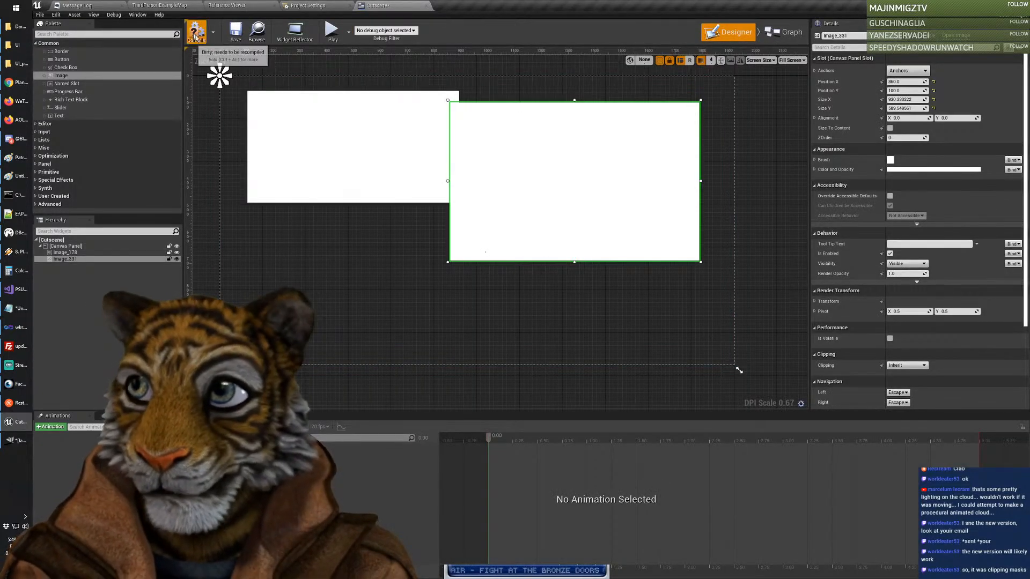
Step: Examine the imported layer_cloud, layer_army2 and layer_ground textures one after another, checking their size and transparency
click(140, 7)
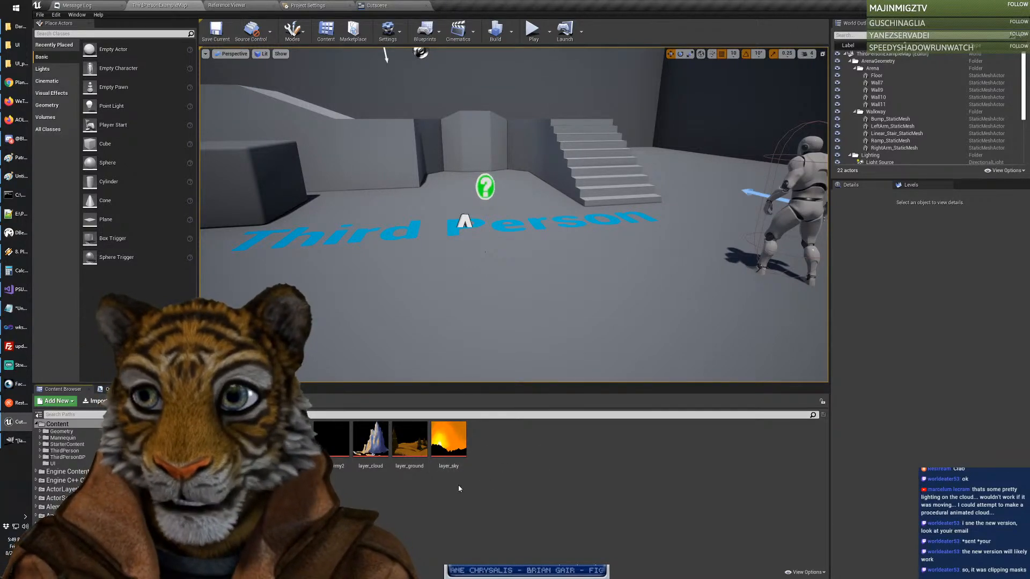
double_click(370, 441)
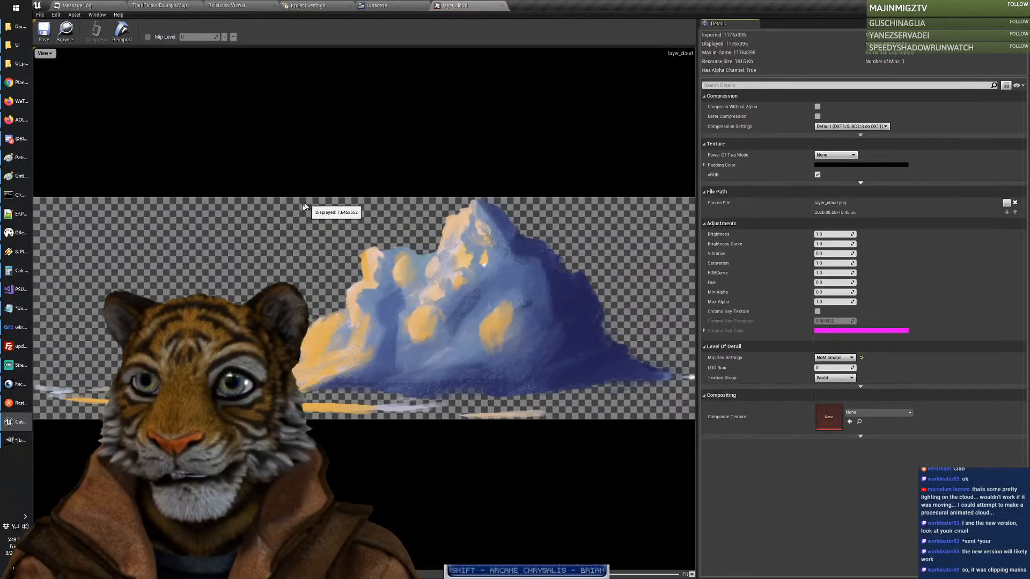
click(502, 6)
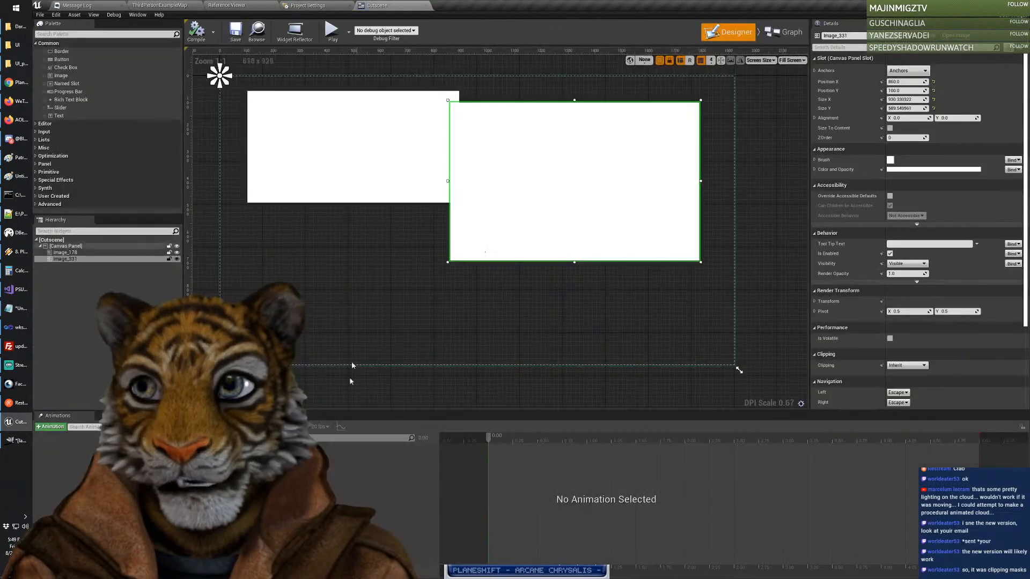
click(157, 4)
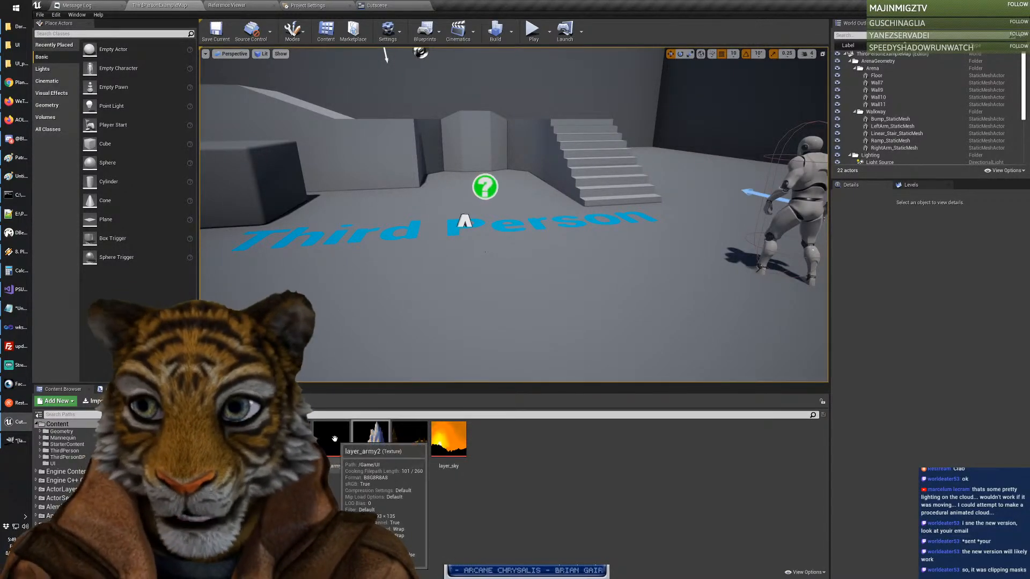
double_click(332, 439)
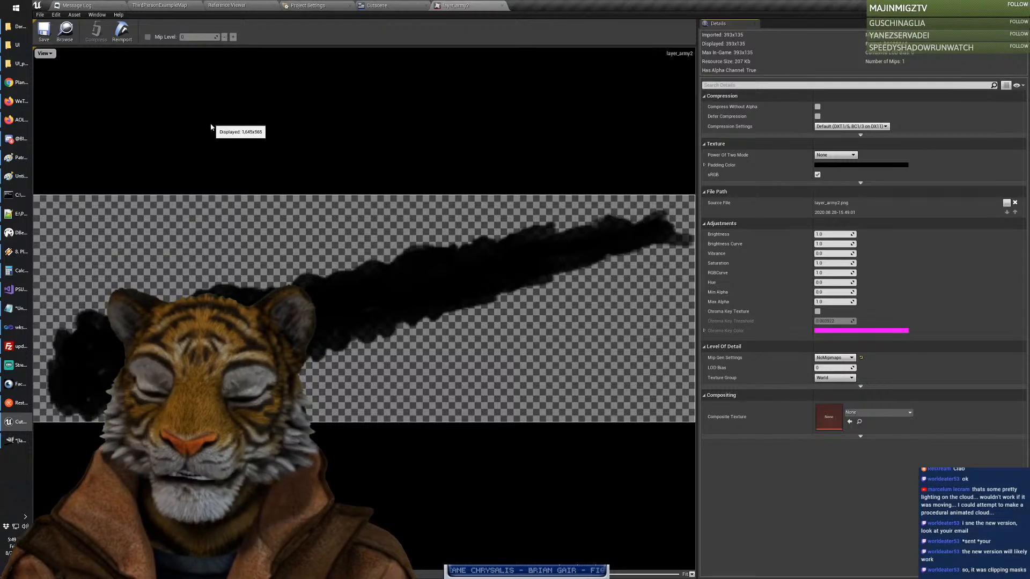
click(503, 7)
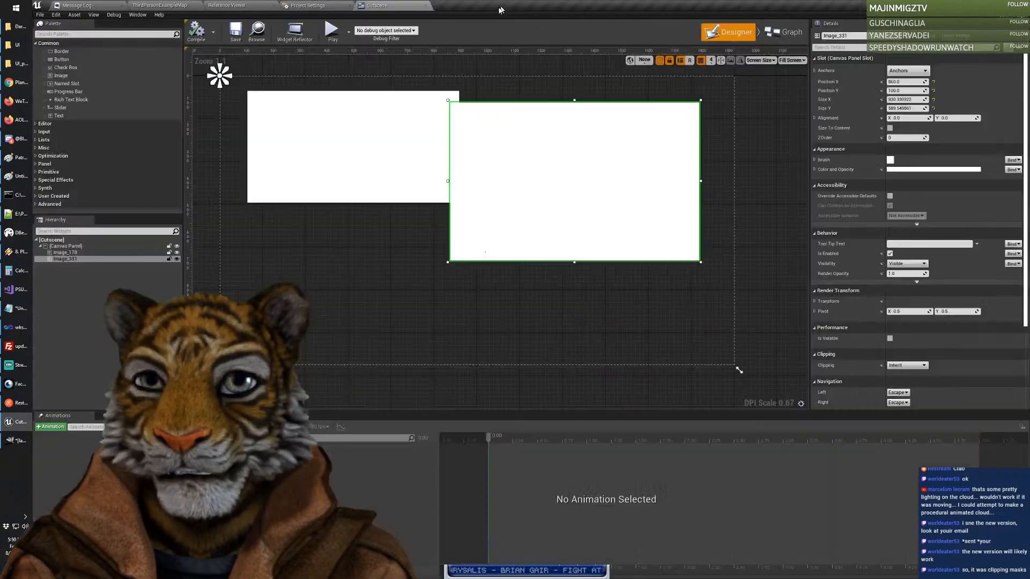
click(144, 4)
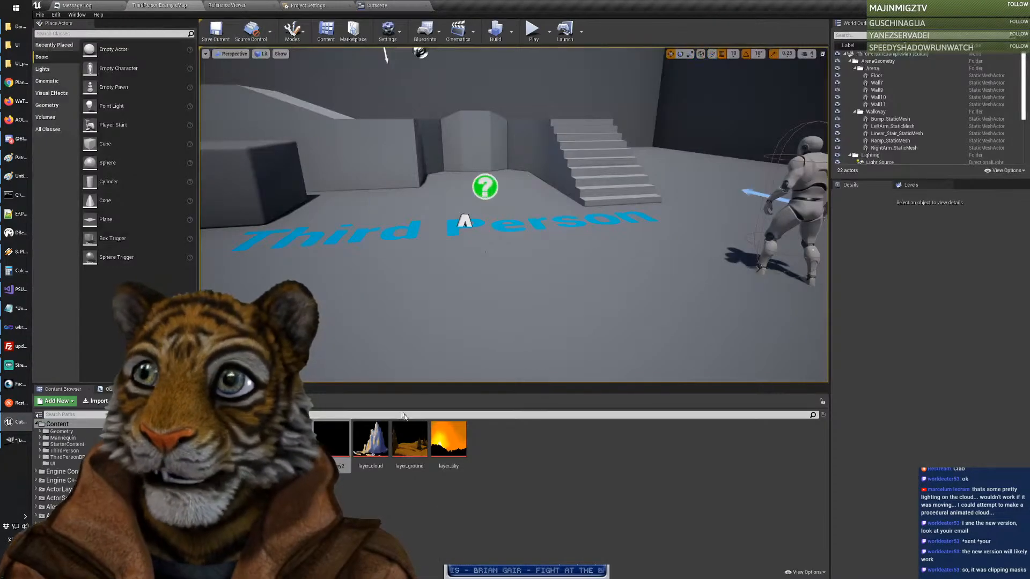
double_click(409, 440)
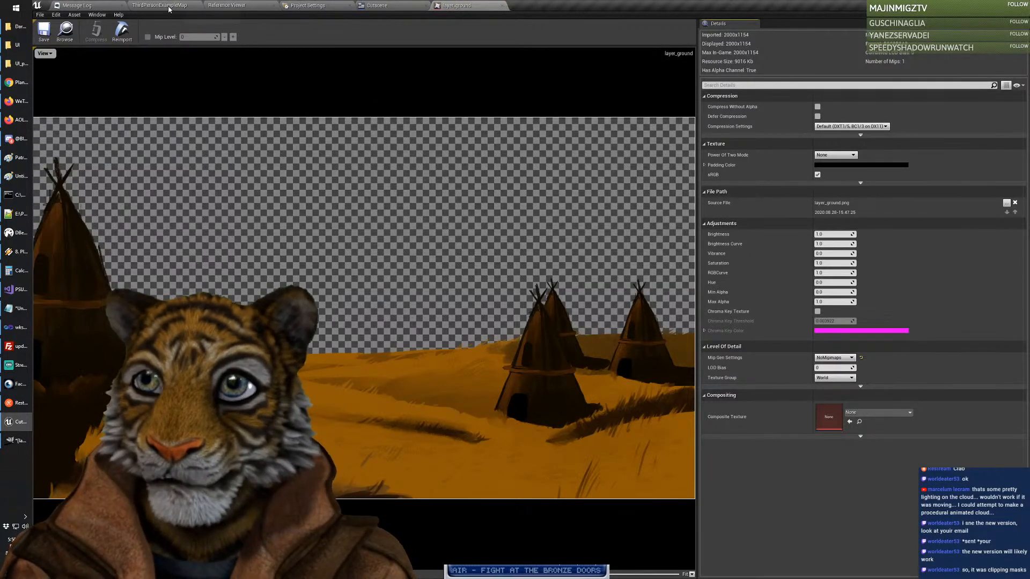
click(501, 6)
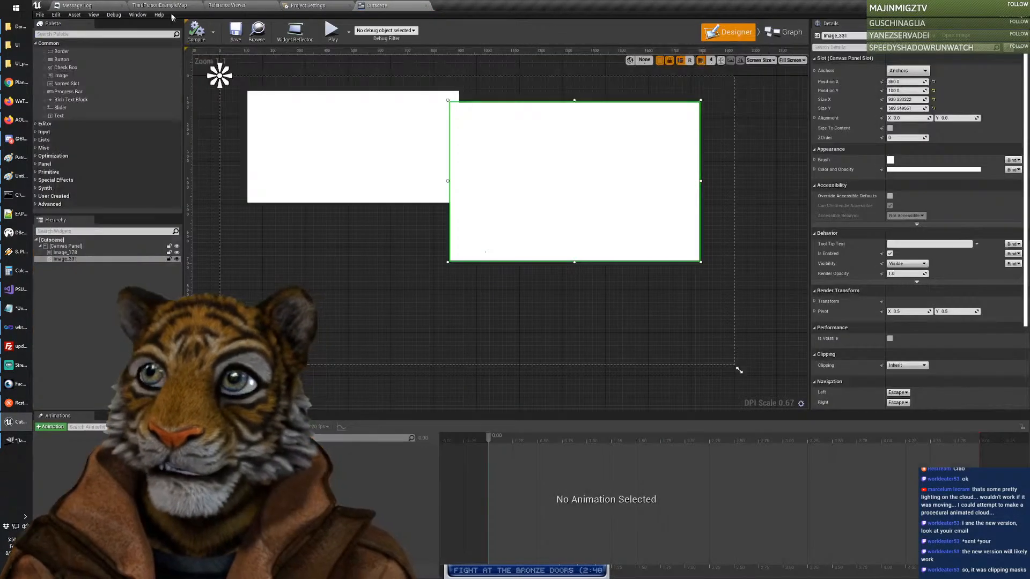
click(145, 5)
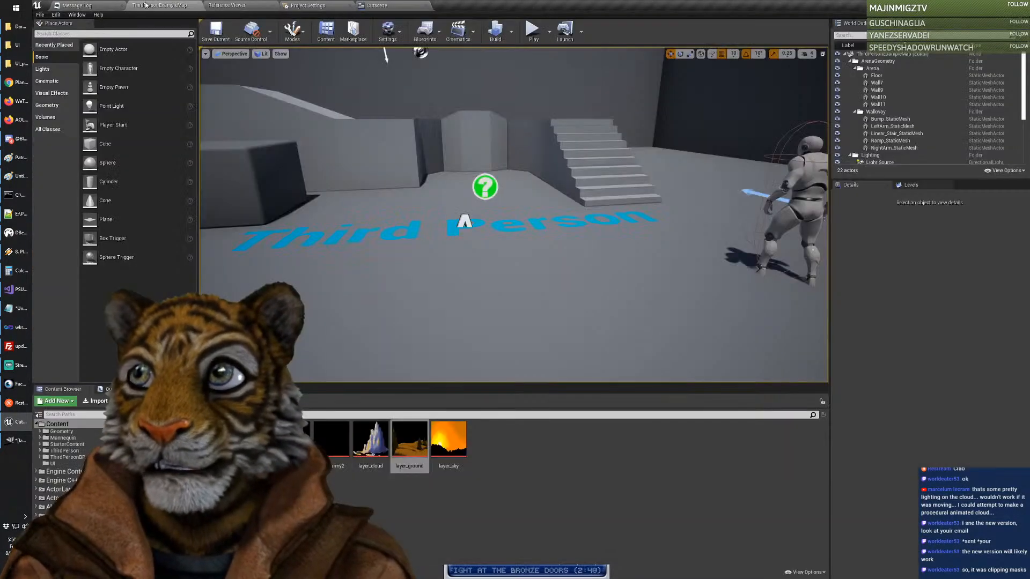
click(497, 507)
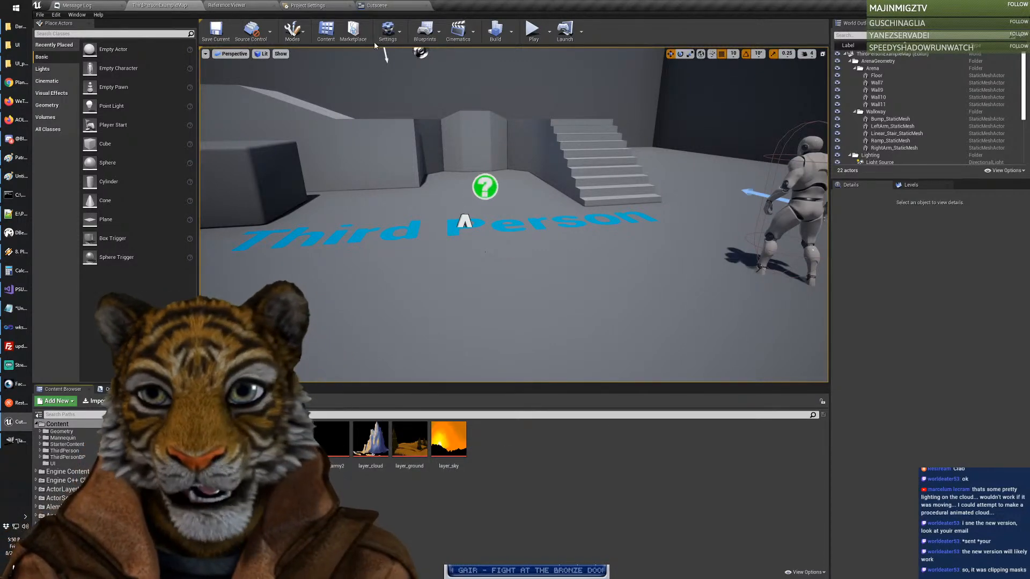
Step: In the Cutscene widget, move the larger image to about position 868, 248 and set its brush image to layer_ground
click(374, 10)
drag(524, 190, 575, 237)
click(418, 143)
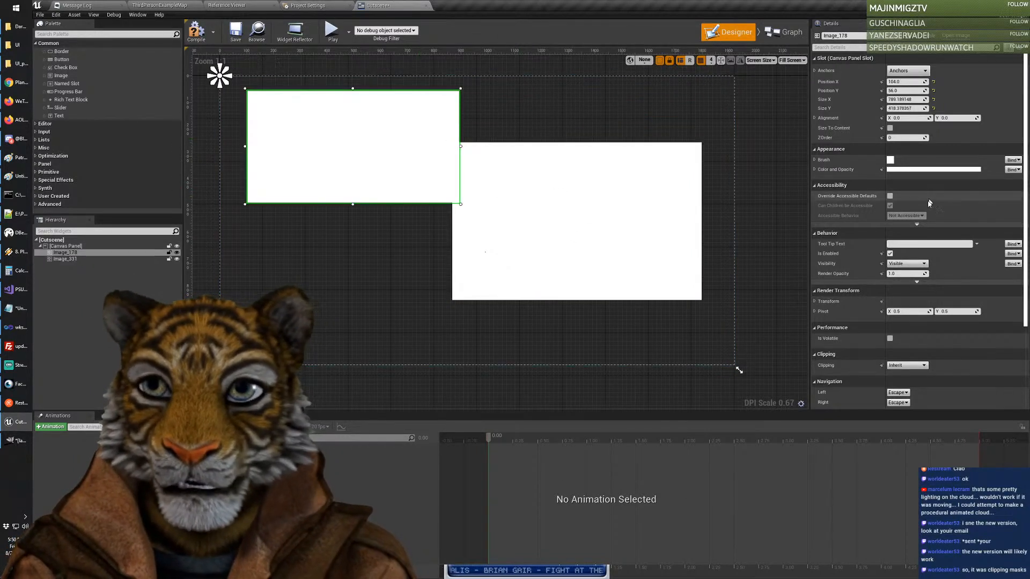
click(583, 230)
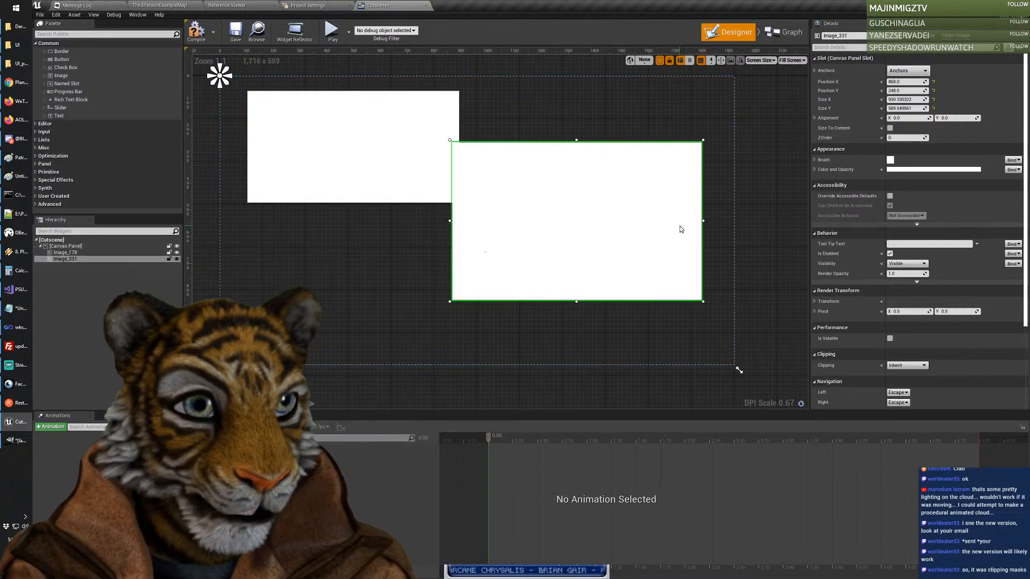
scroll(906, 196, down, 3)
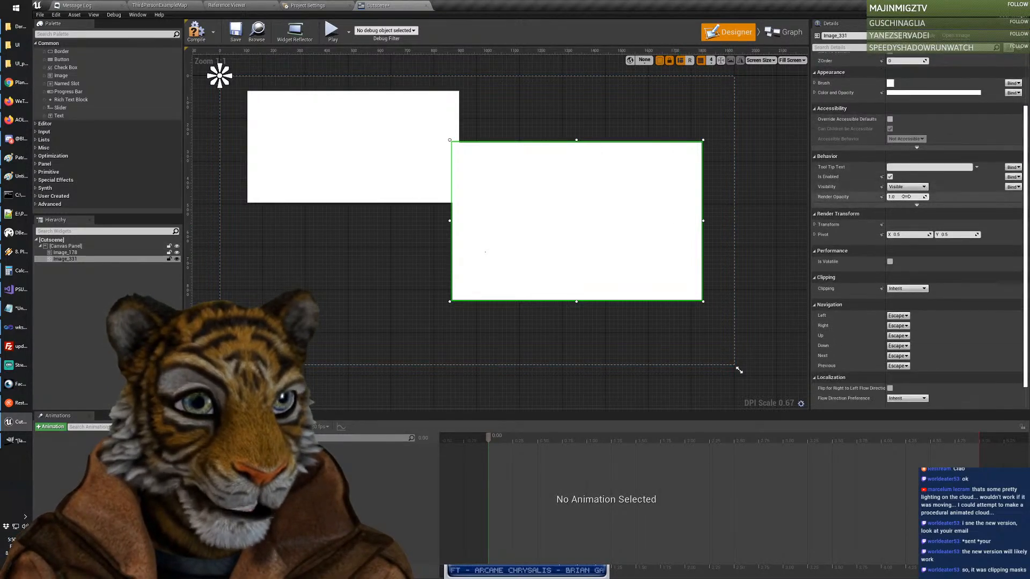
scroll(906, 197, up, 3)
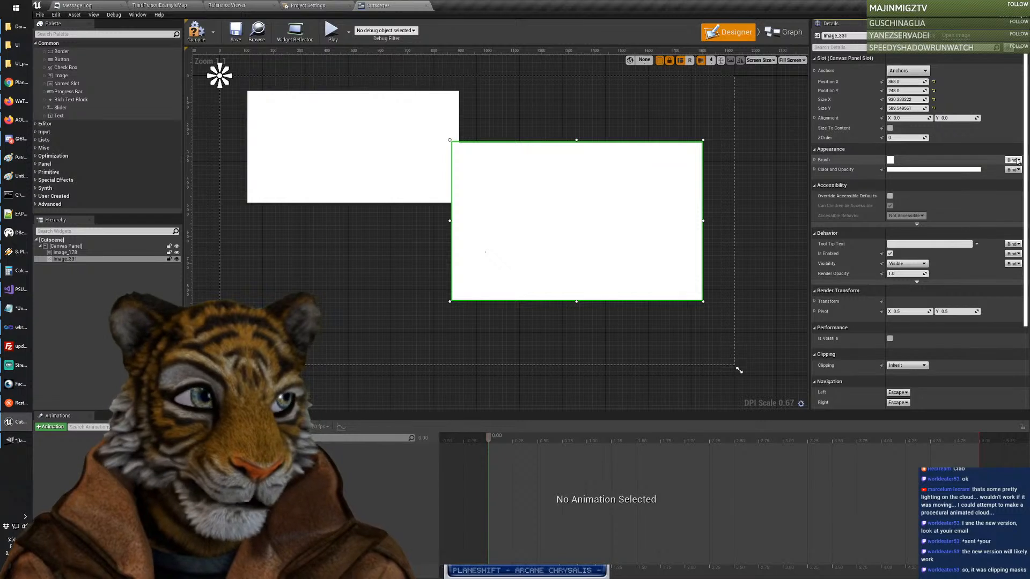
click(819, 161)
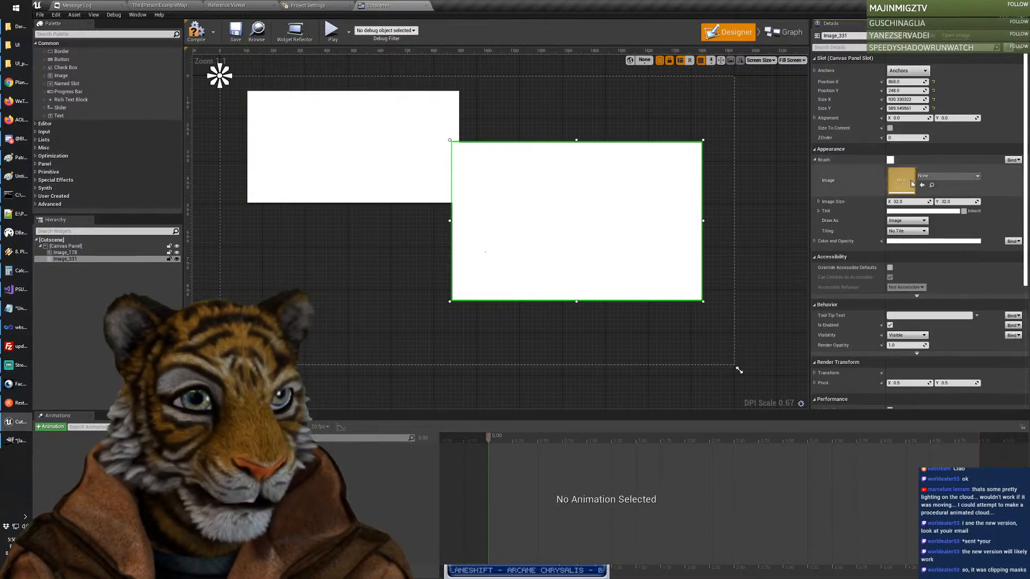
click(936, 177)
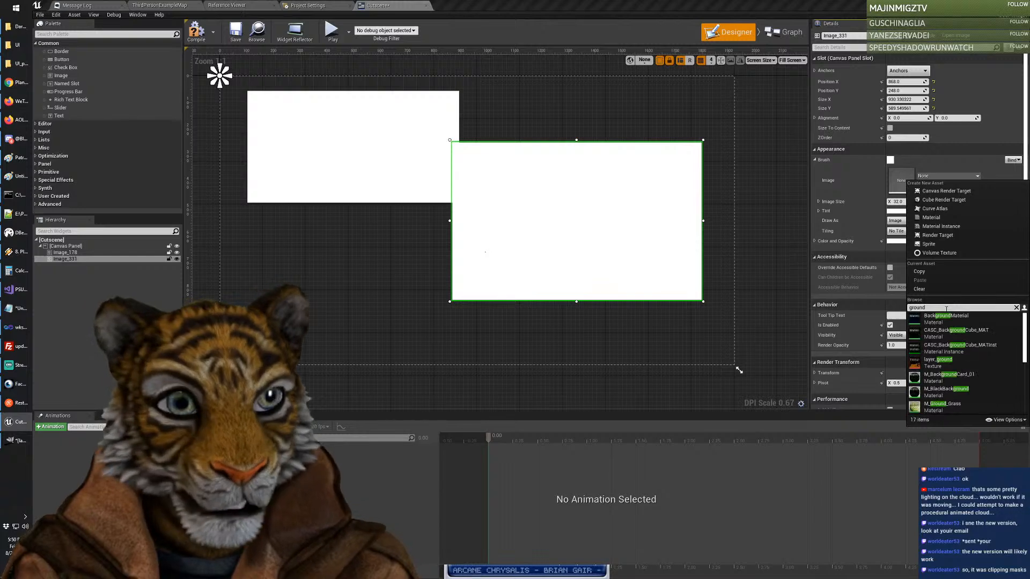
click(944, 360)
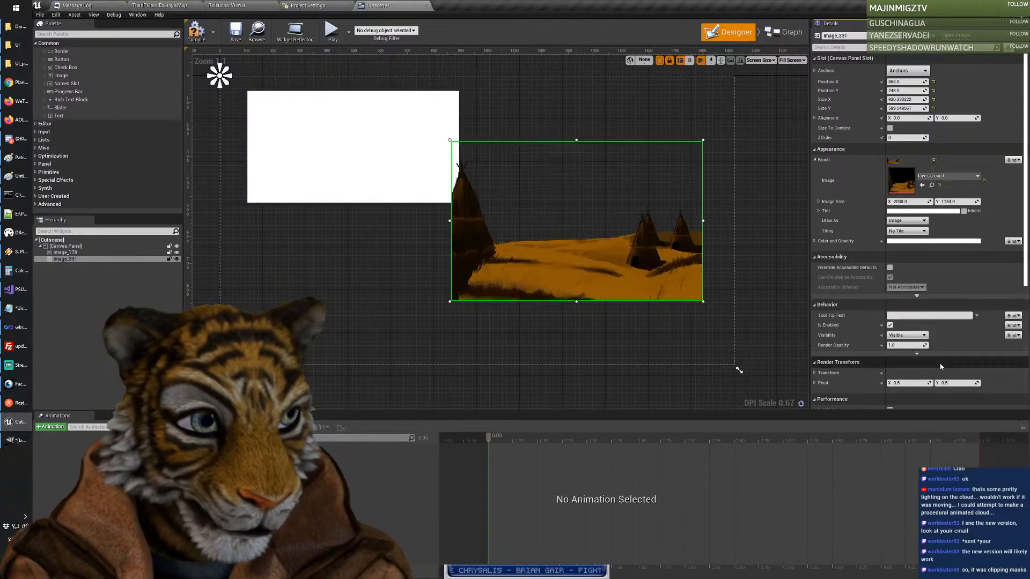
Step: Place the ground image at position 0, 0, stretch it to about 1918 × 1075 to fill the canvas, and rename it imgGround
drag(595, 217, 365, 196)
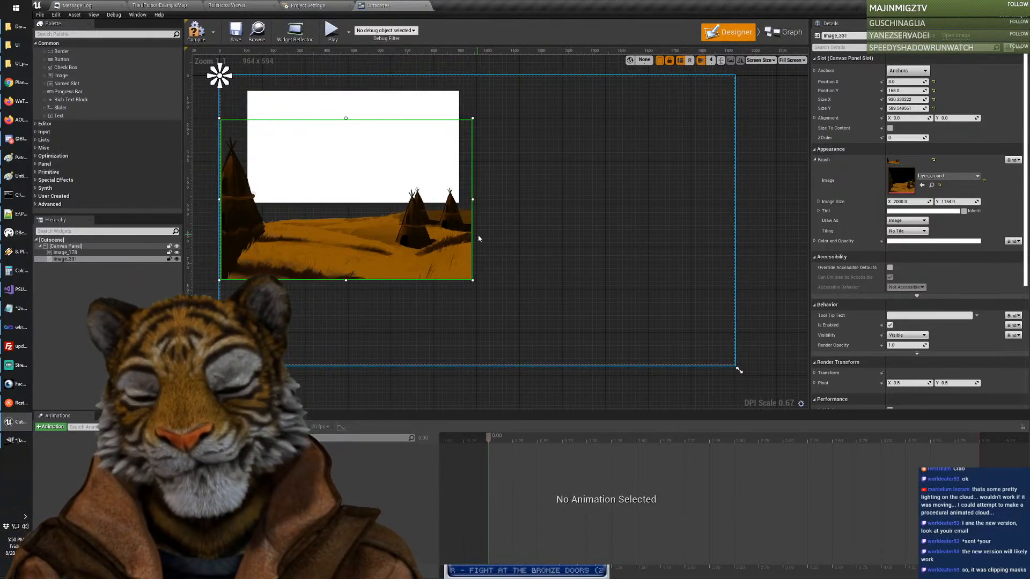
drag(429, 244, 738, 370)
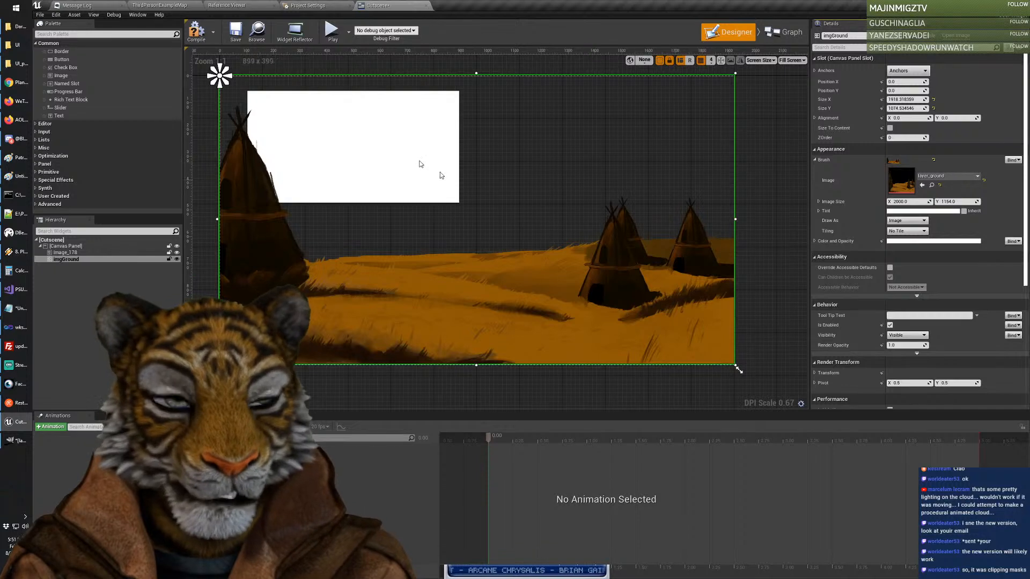
Step: Rename the remaining white image imgSky and set its brush image to the layer_sky texture
click(66, 253)
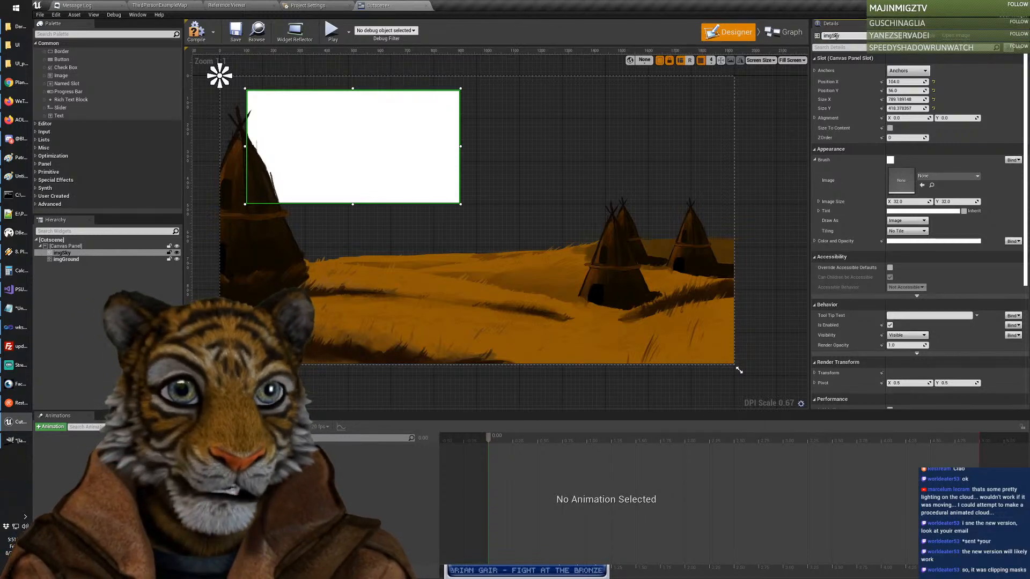
click(932, 181)
text(sk)
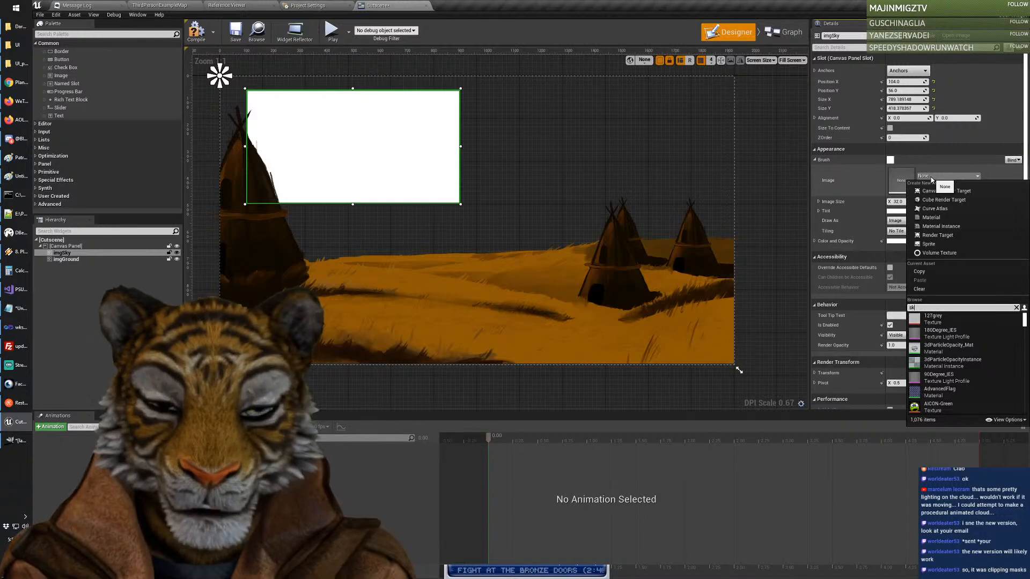
text(y)
click(934, 317)
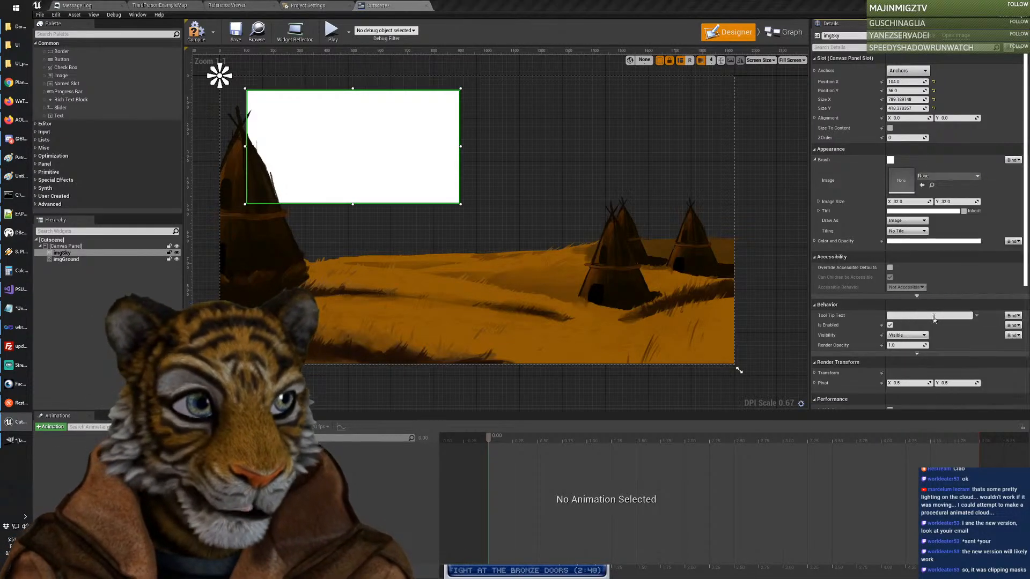
drag(409, 134, 396, 127)
key(ctrl+z)
Step: Stretch imgSky to cover the whole canvas, to about 1914 × 1072 with its corner at the canvas origin
click(70, 253)
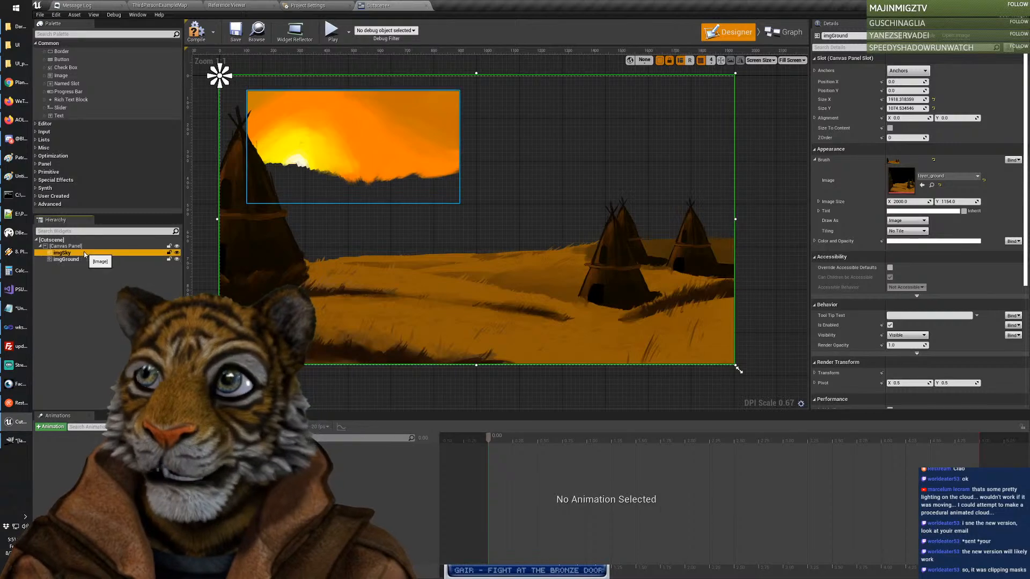
drag(460, 205, 734, 364)
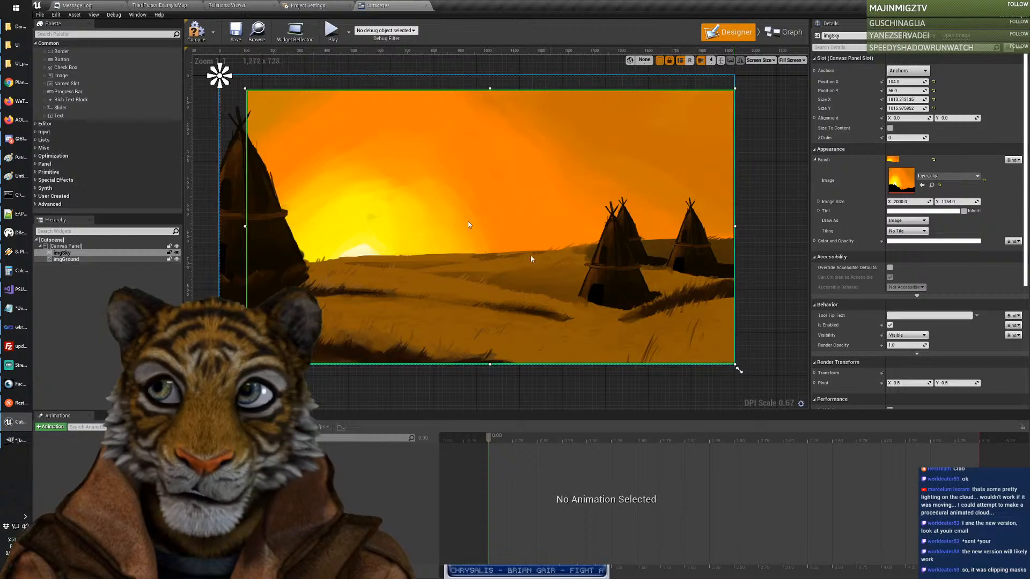
drag(246, 90, 219, 73)
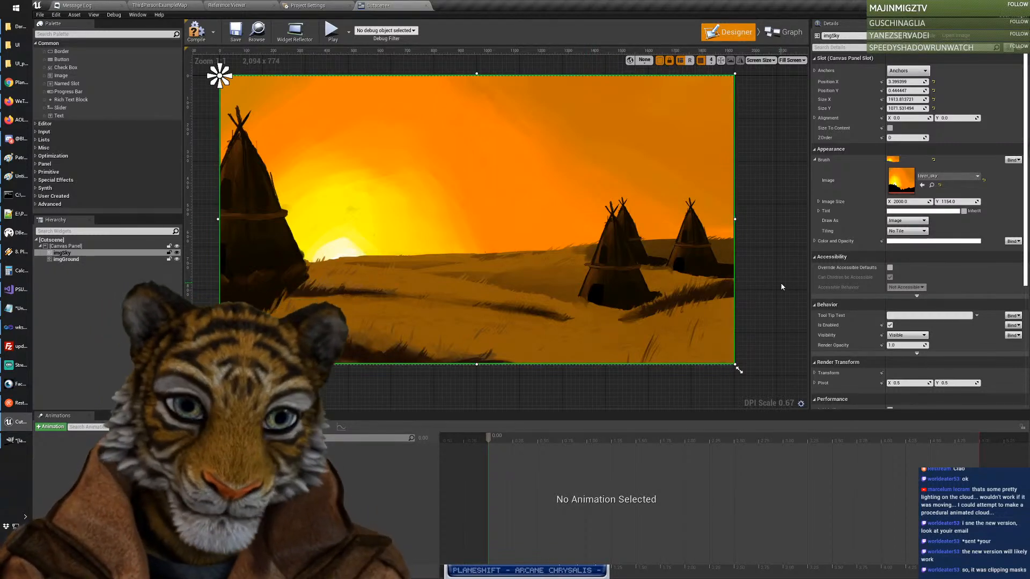
Step: Try imgGround before imgSky in the widget hierarchy, then restore it to its place after imgSky
drag(65, 263, 63, 252)
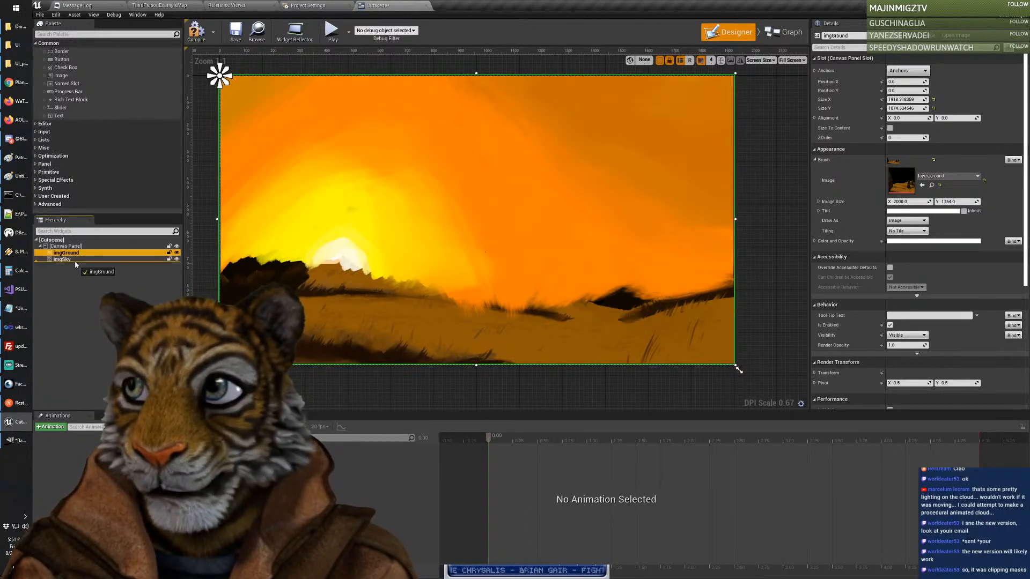
drag(75, 264, 75, 263)
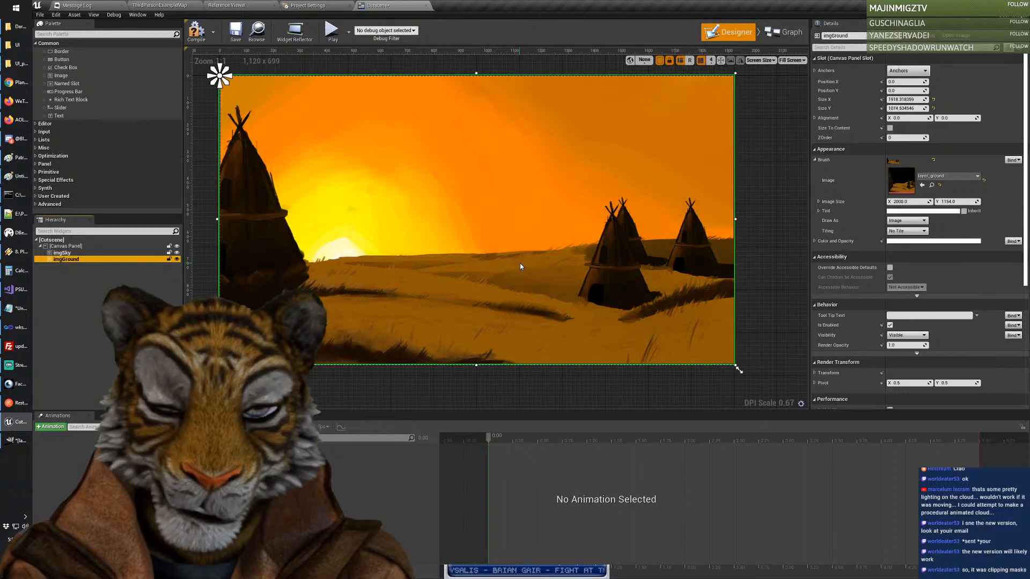
Step: Select imgSky in the hierarchy, then shift the ground image on the canvas to Position Y 4
click(136, 254)
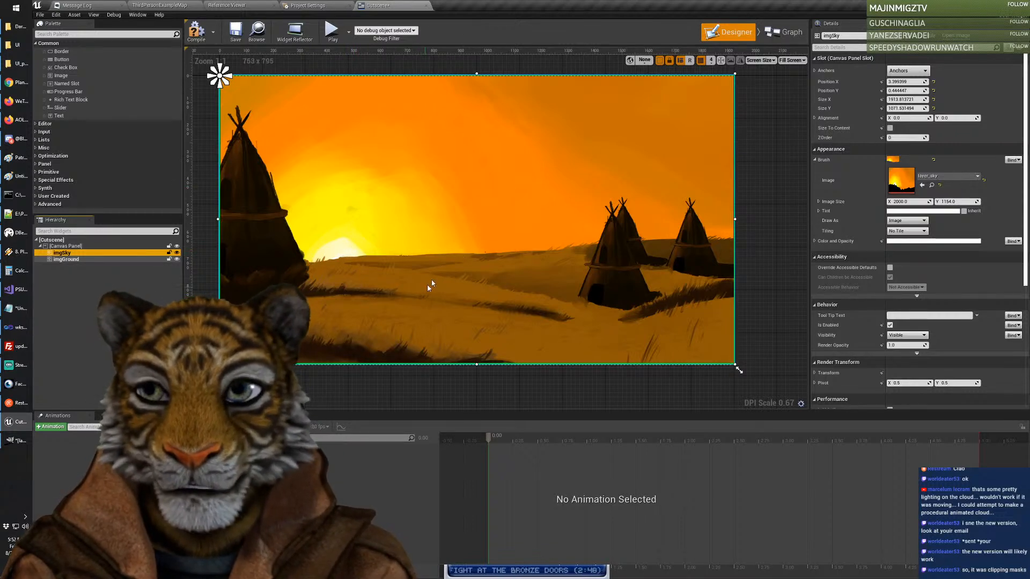
drag(429, 283, 445, 248)
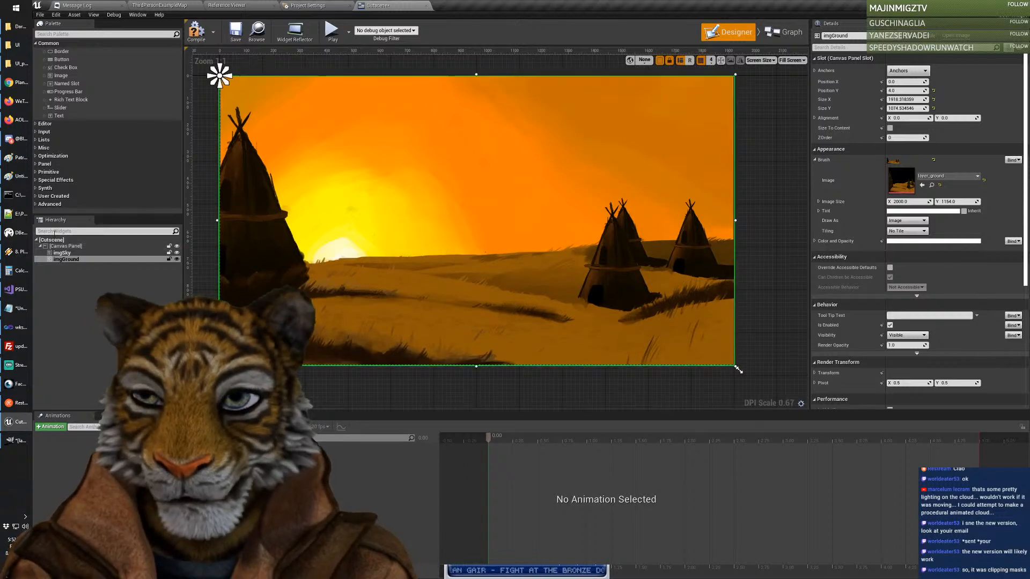
Step: Move the imgGround image to position X 0, Y 0 on the canvas
click(62, 252)
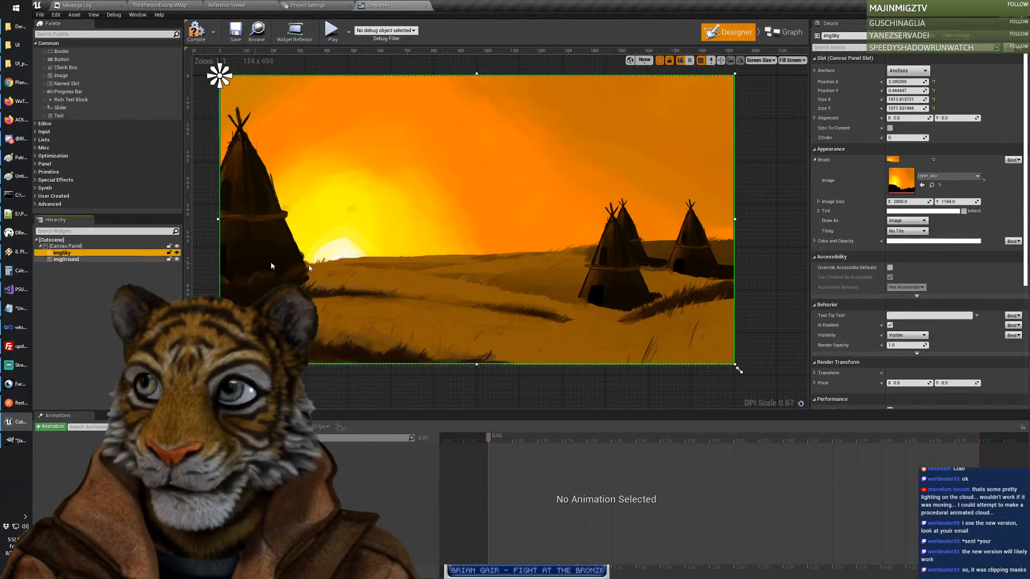
click(363, 268)
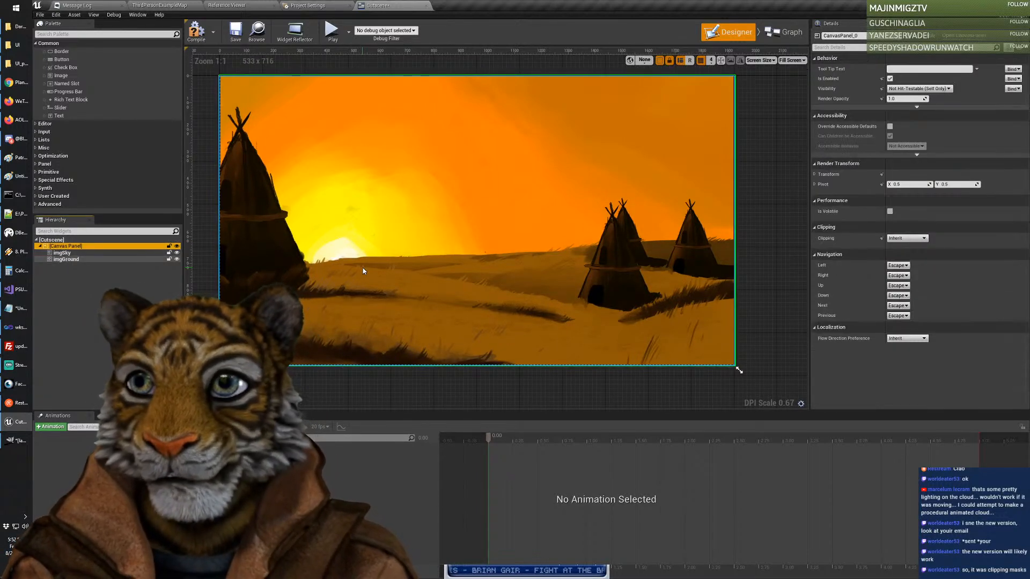
click(125, 256)
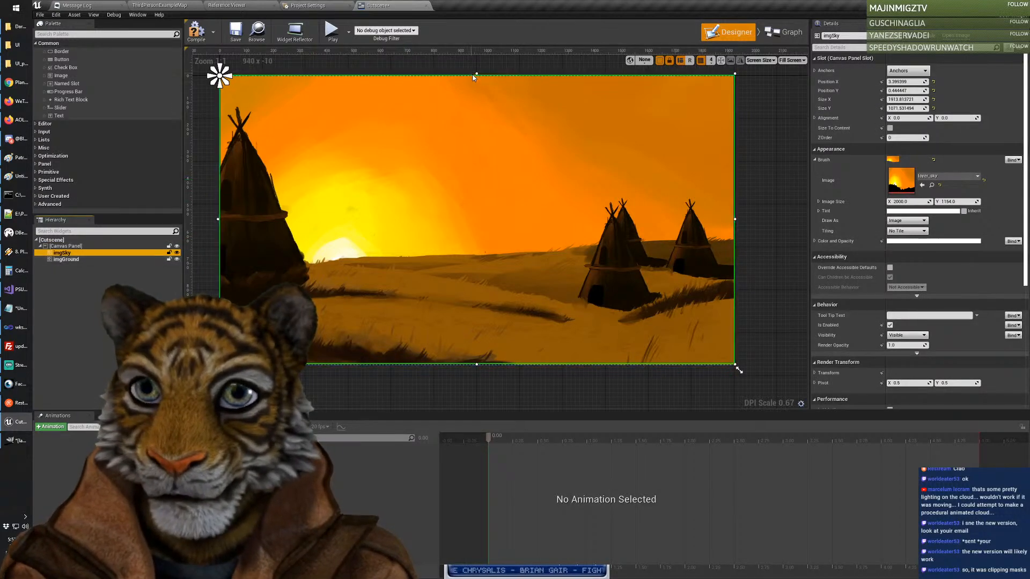
drag(449, 221, 444, 220)
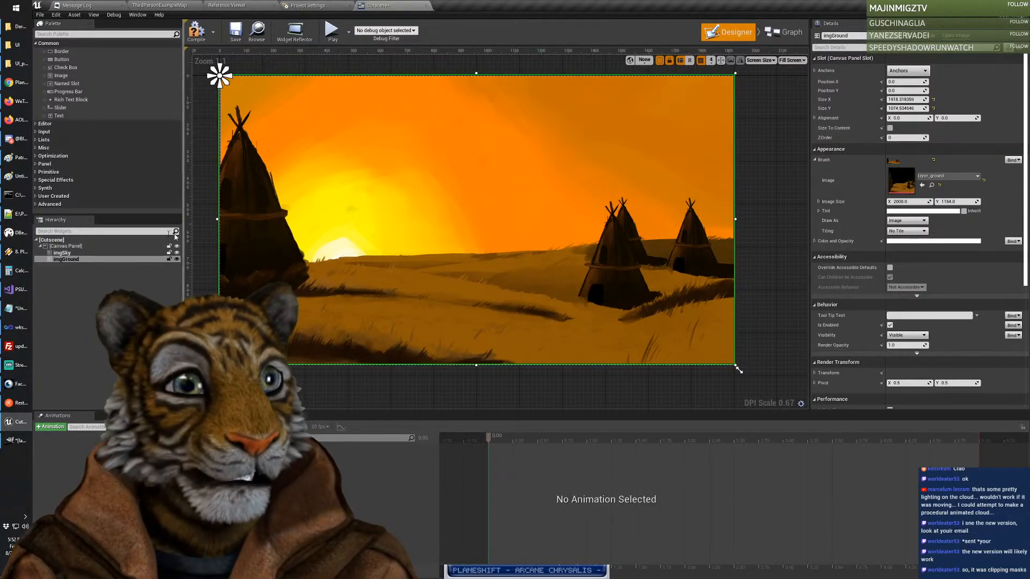
Step: Shift the imgSky image to about position X 7.6 and Y 3.4
click(64, 254)
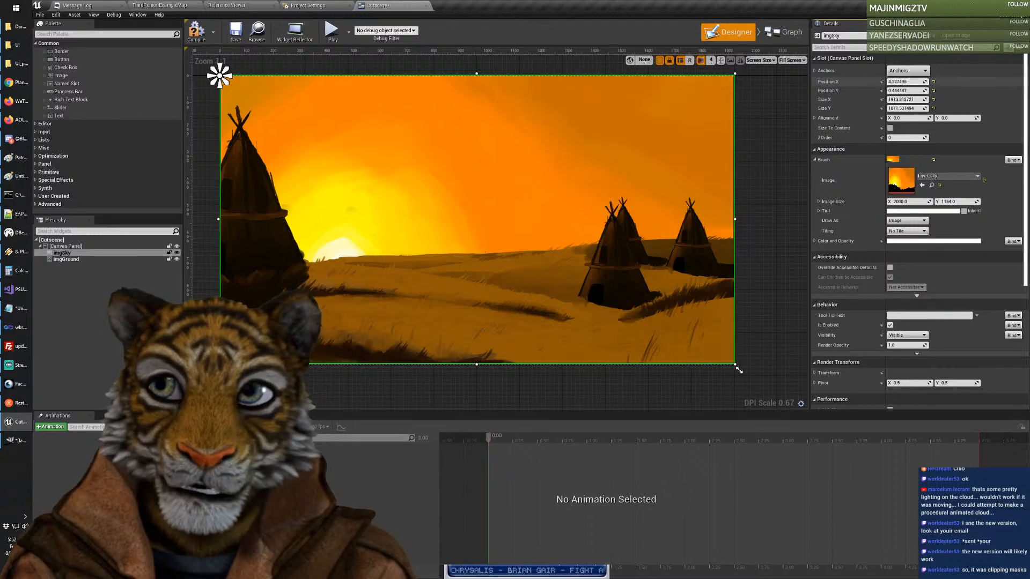
mouse_move(905, 82)
mouse_down()
mouse_move(883, 82)
mouse_move(952, 82)
mouse_move(903, 82)
mouse_up()
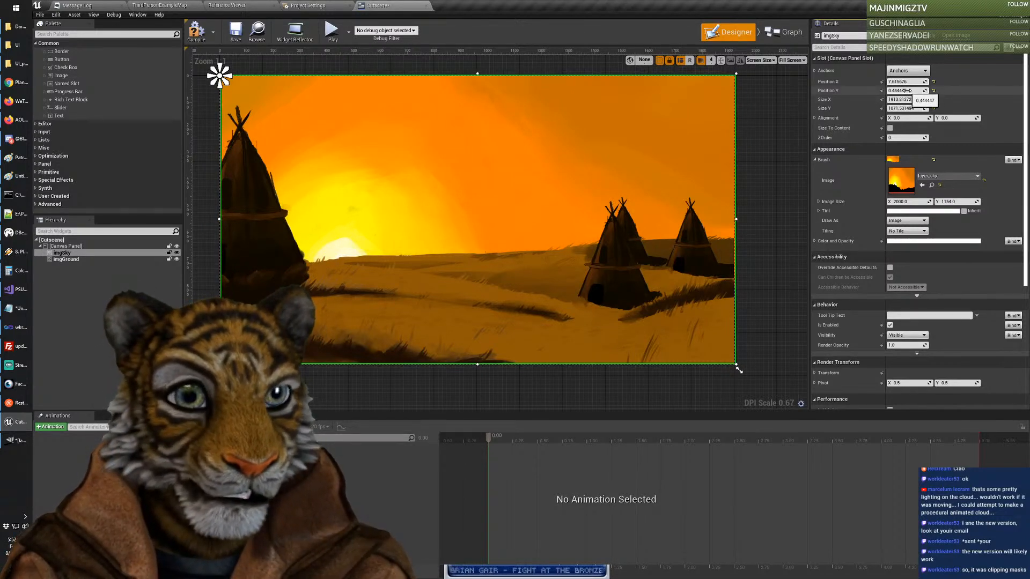
mouse_move(907, 91)
mouse_down()
mouse_move(924, 91)
mouse_move(908, 90)
mouse_up()
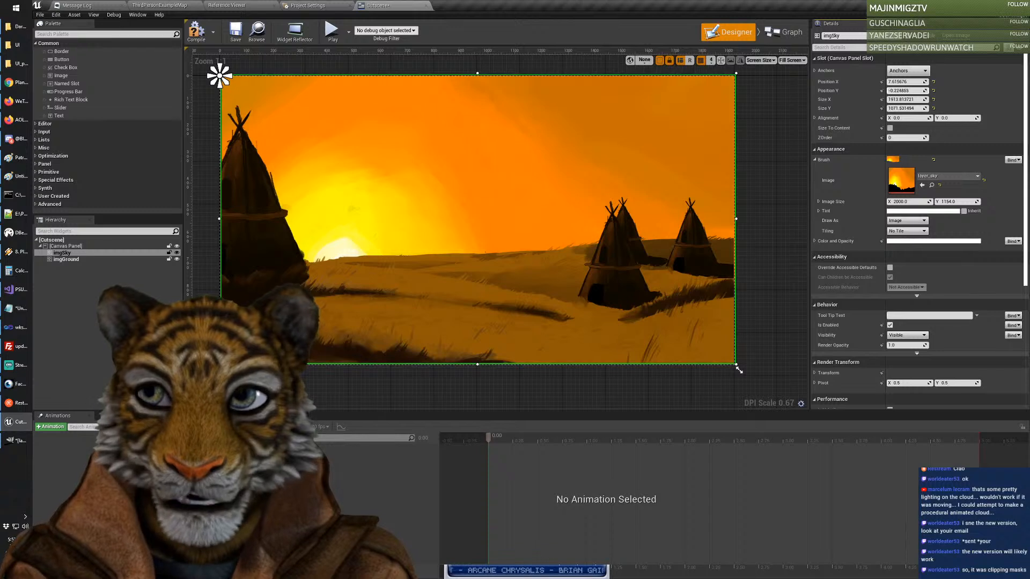
mouse_move(908, 90)
mouse_down()
mouse_move(897, 91)
mouse_move(924, 91)
mouse_move(908, 90)
mouse_up()
key(ctrl+z)
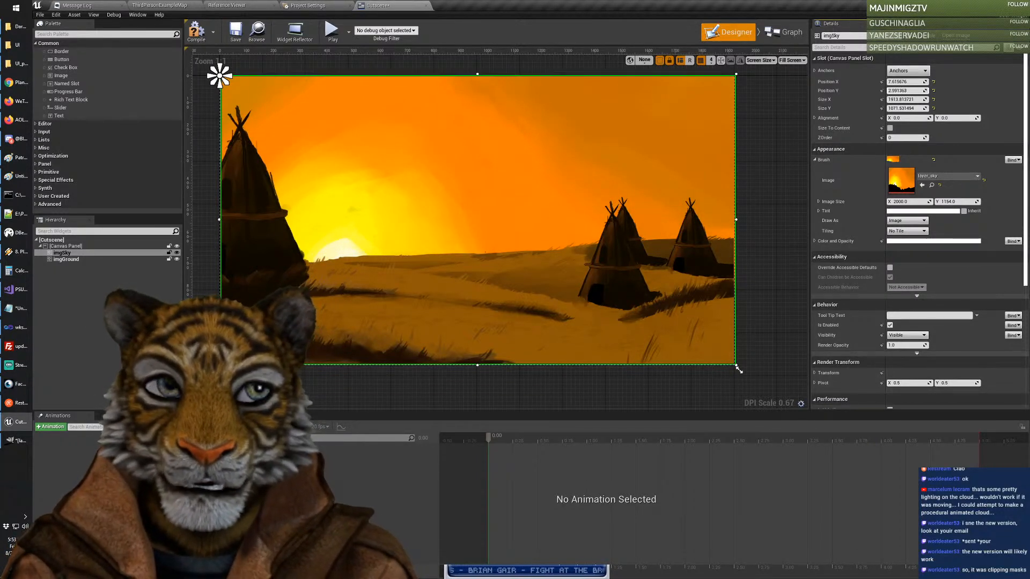
key(ctrl+z)
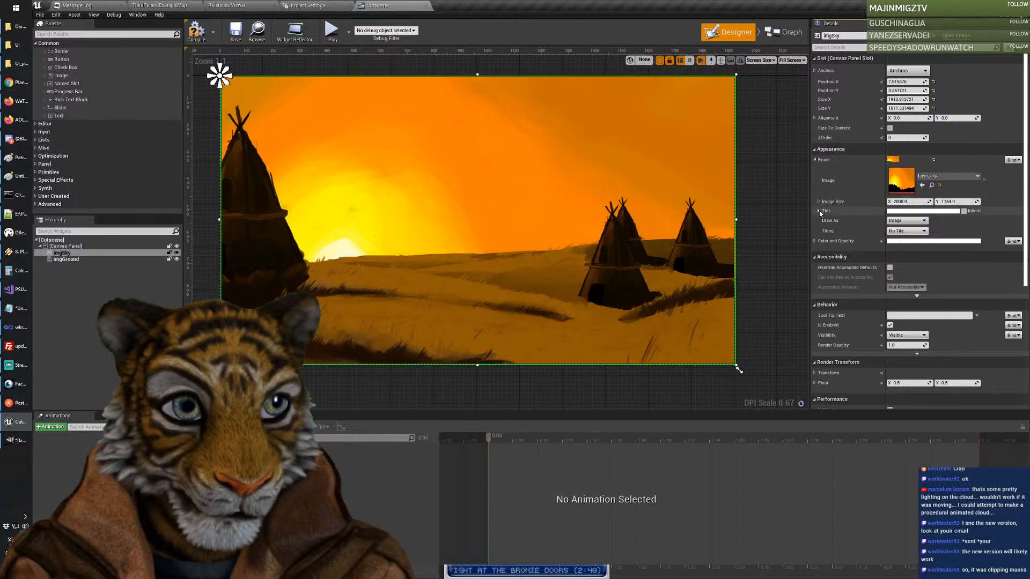
Step: Try lower and higher red tint values on imgSky and reset the red channel to 1
click(862, 212)
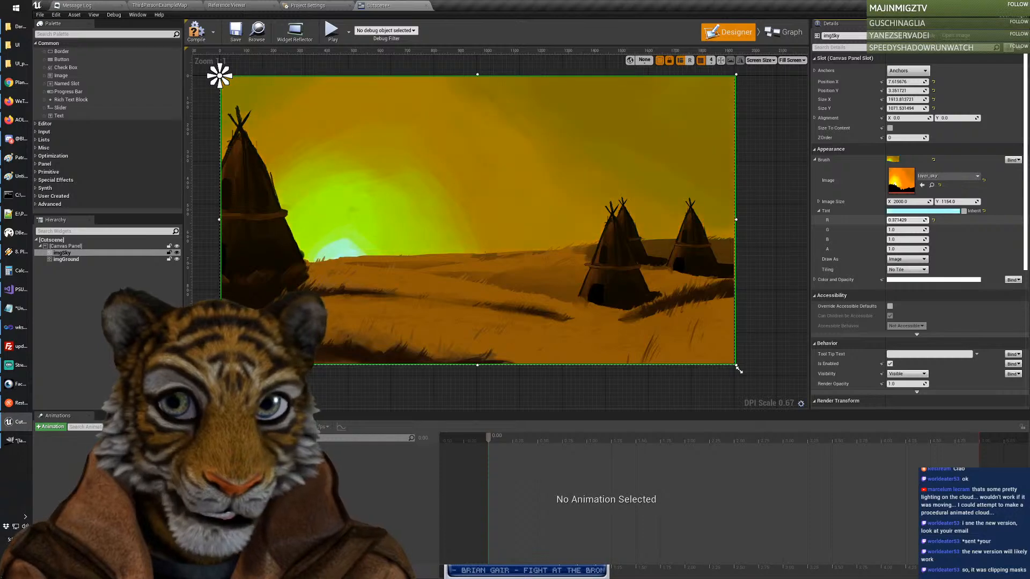
mouse_move(906, 220)
mouse_down()
mouse_move(880, 219)
mouse_move(921, 220)
mouse_up()
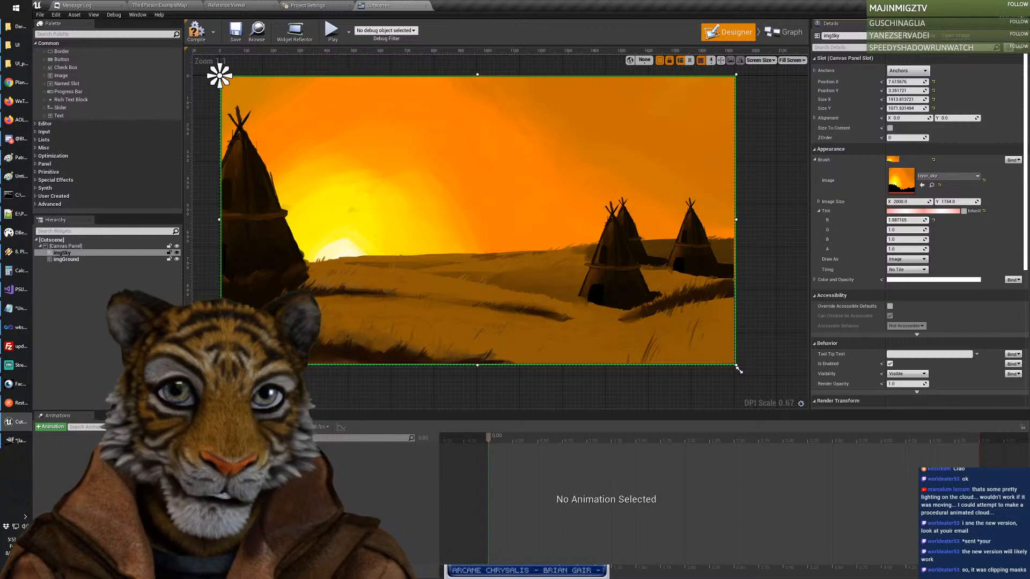
drag(921, 220, 906, 220)
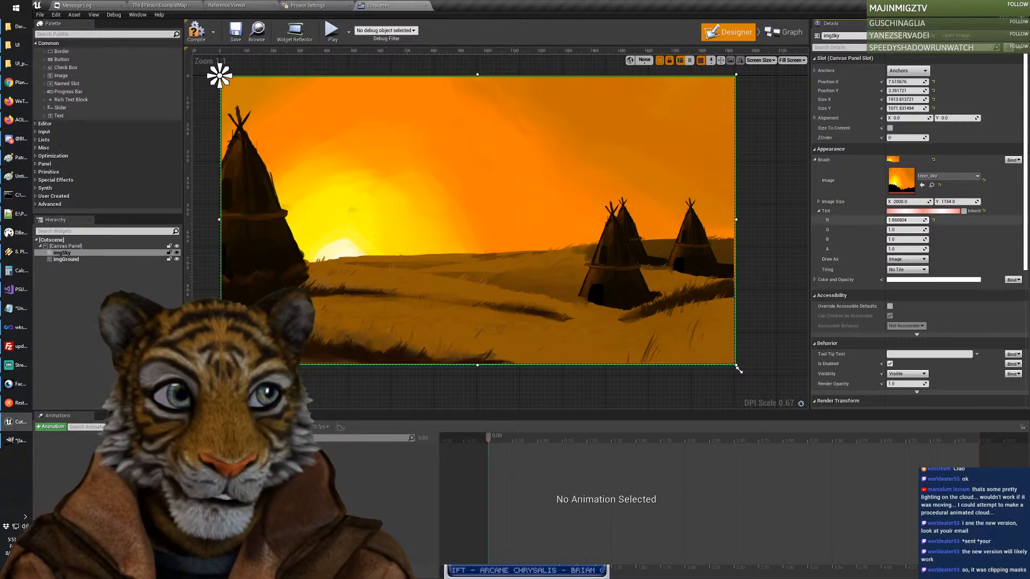
click(928, 219)
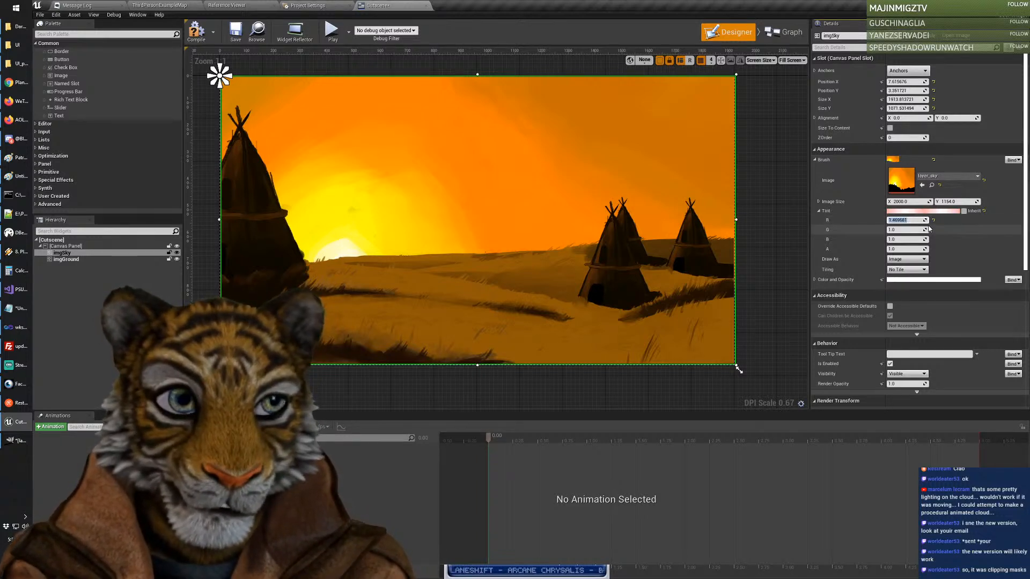
text(1)
key(Tab)
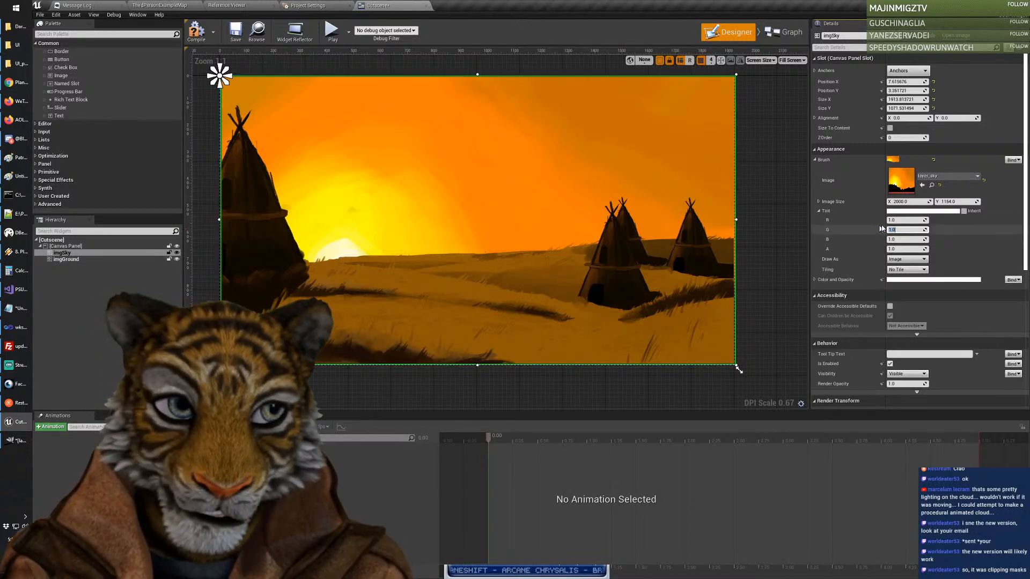
drag(902, 221, 890, 221)
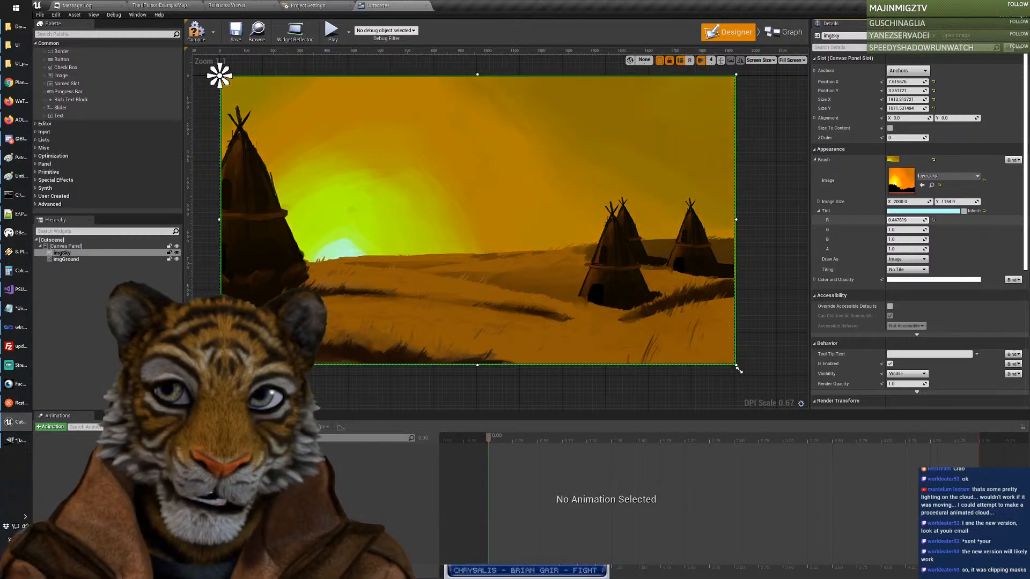
drag(890, 221, 912, 222)
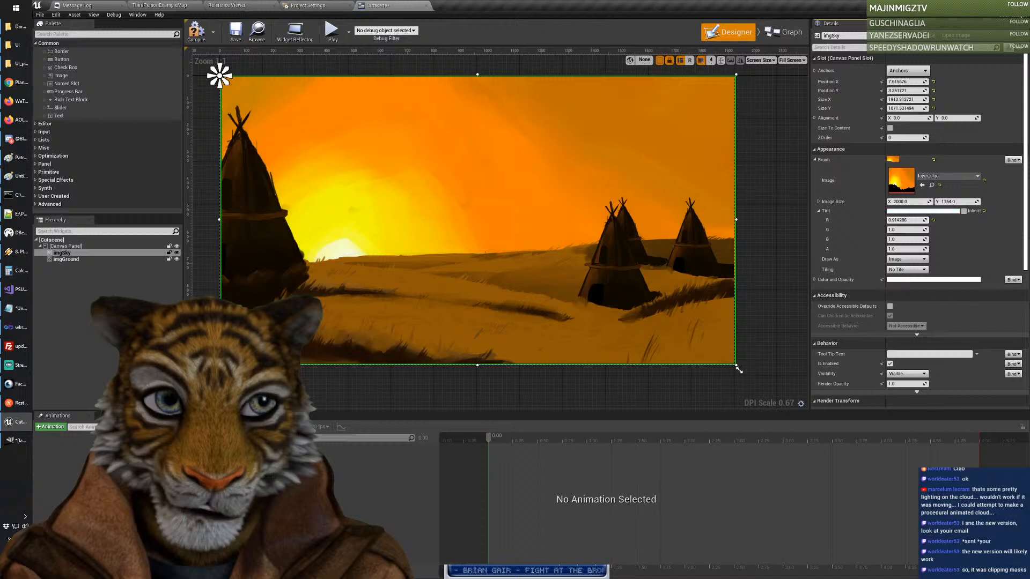
click(909, 221)
text(1)
key(Tab)
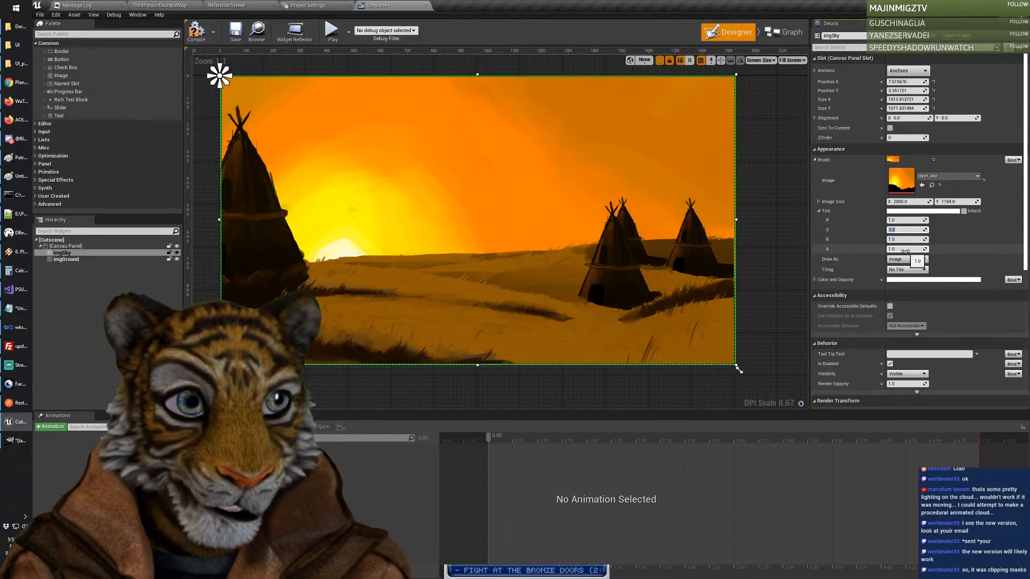
Step: Try a different tint alpha on imgSky and reset it to 1
mouse_move(902, 249)
mouse_down()
mouse_move(886, 249)
mouse_move(912, 249)
mouse_up()
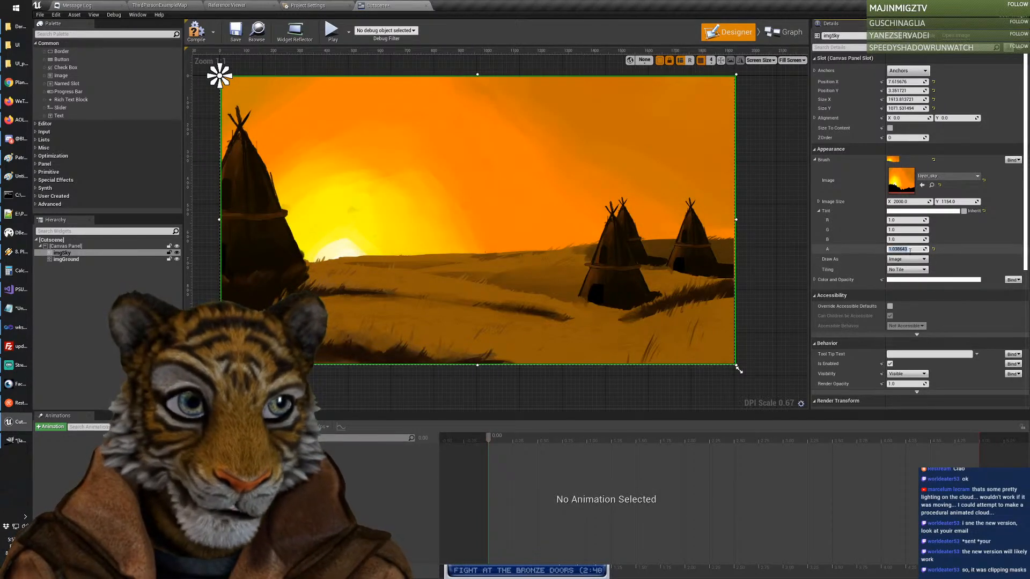
text(1)
key(Return)
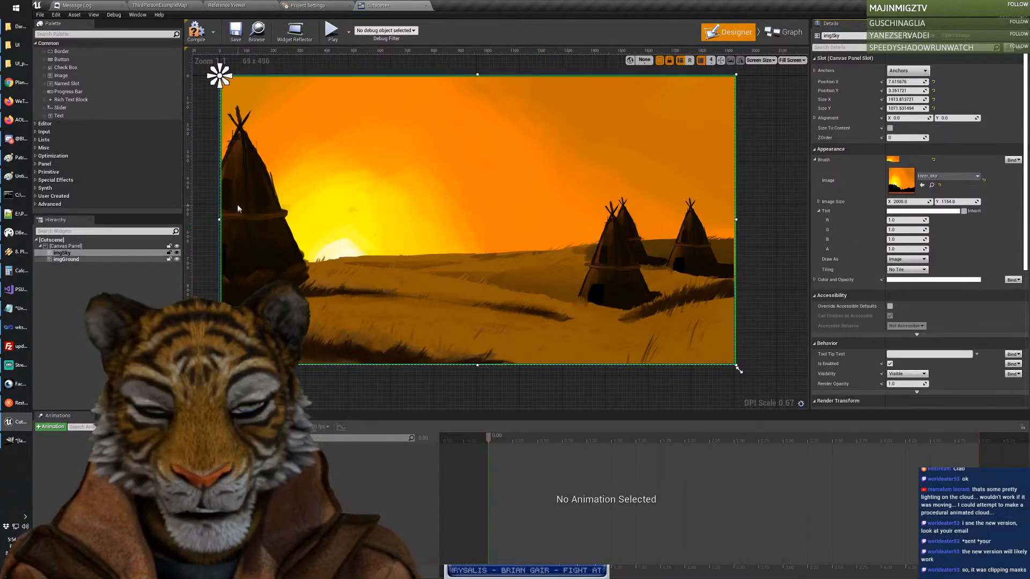
Step: Add an image to the canvas at about X 1304, Y 84 and assign it the layer_cloud texture
click(419, 376)
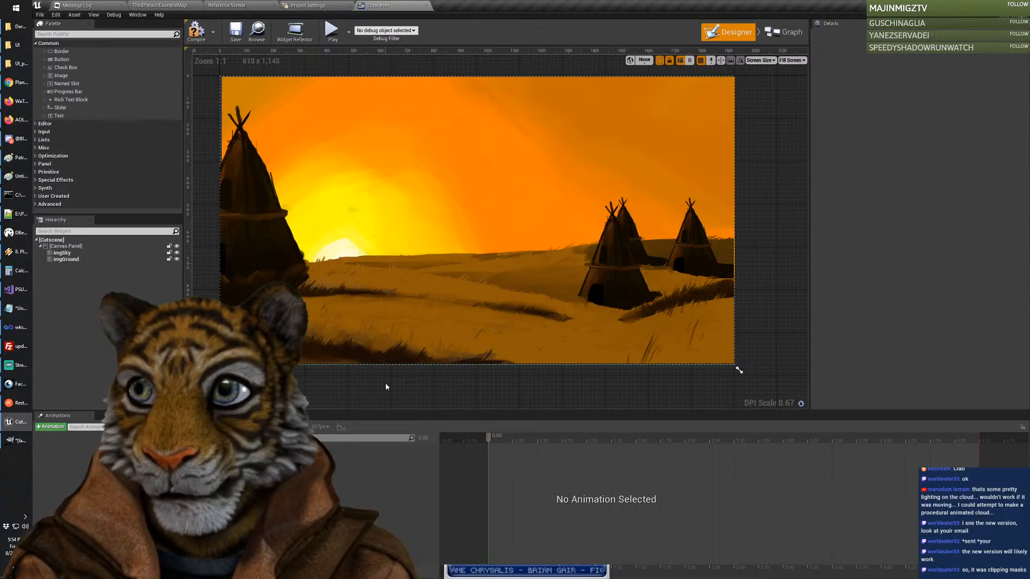
click(339, 166)
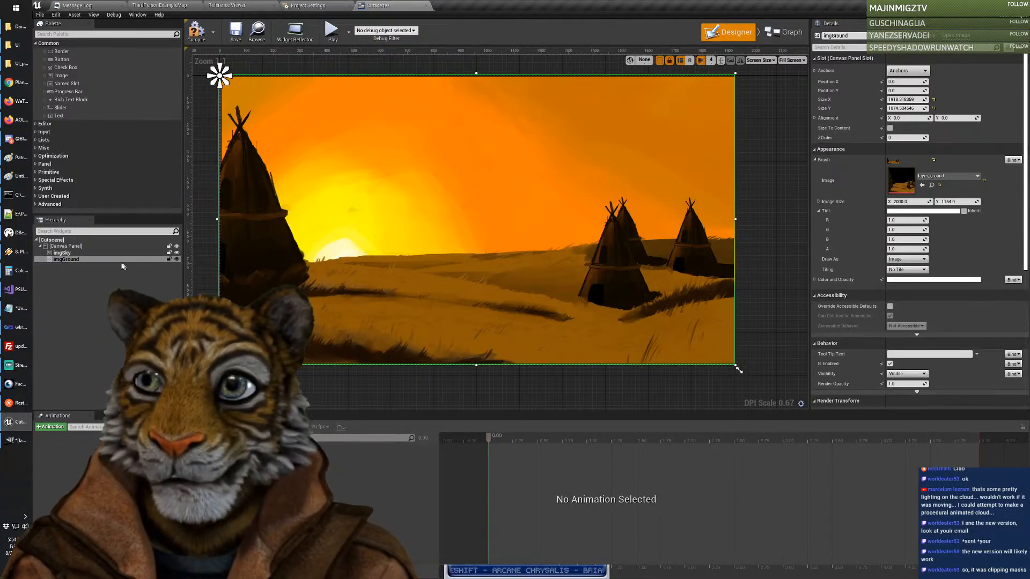
click(116, 246)
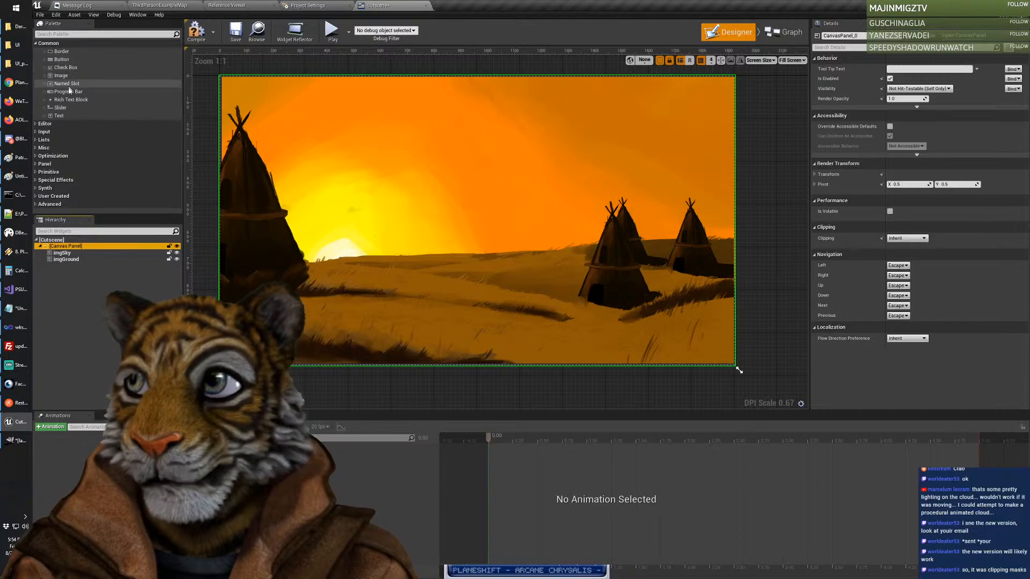
drag(62, 76, 627, 147)
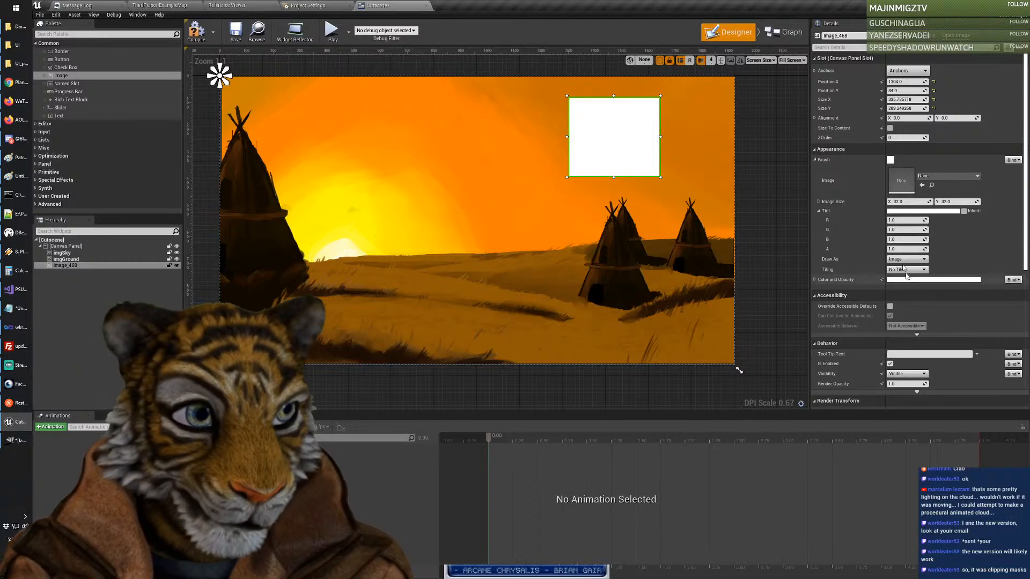
click(930, 177)
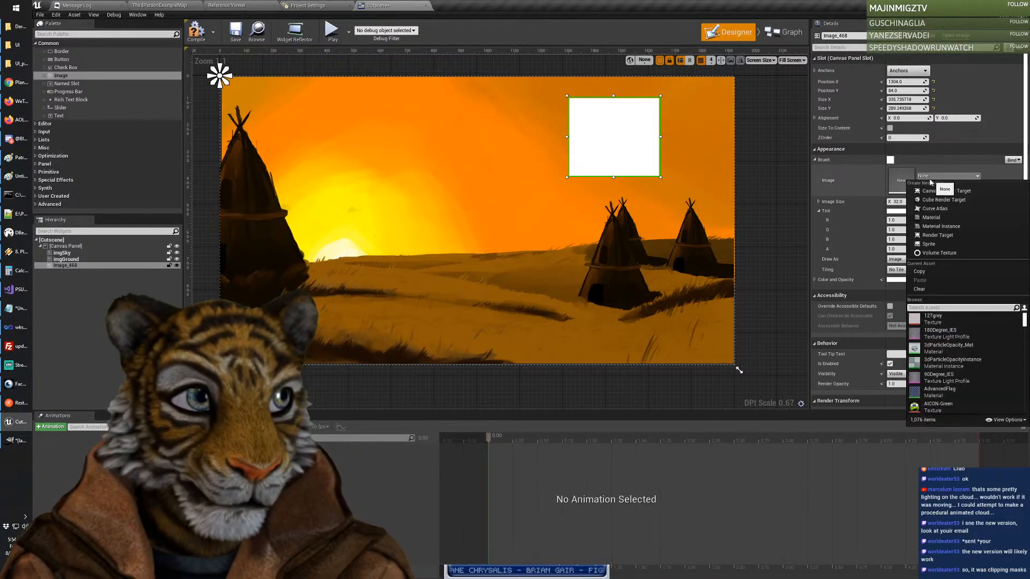
text(cloud)
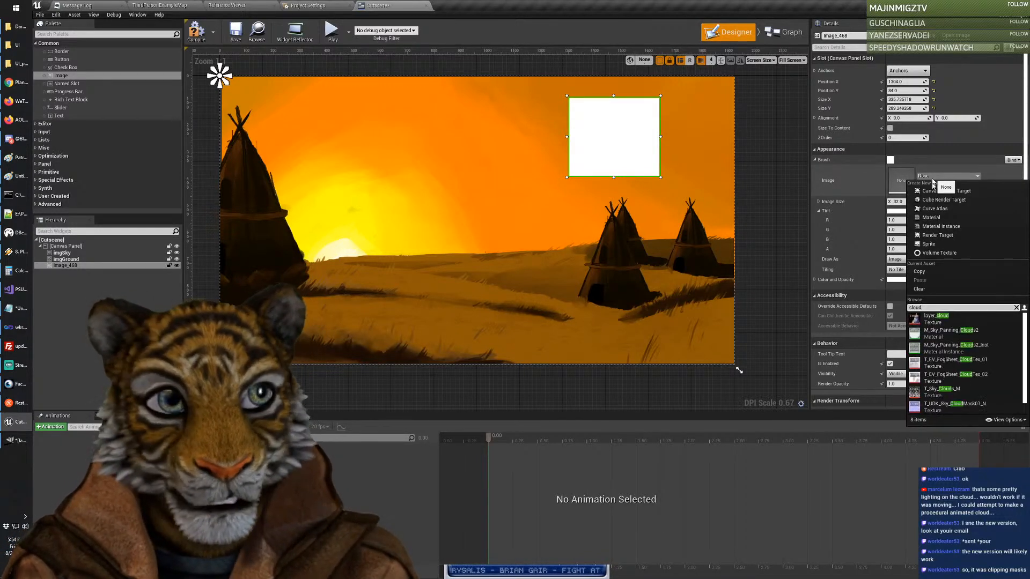
click(936, 319)
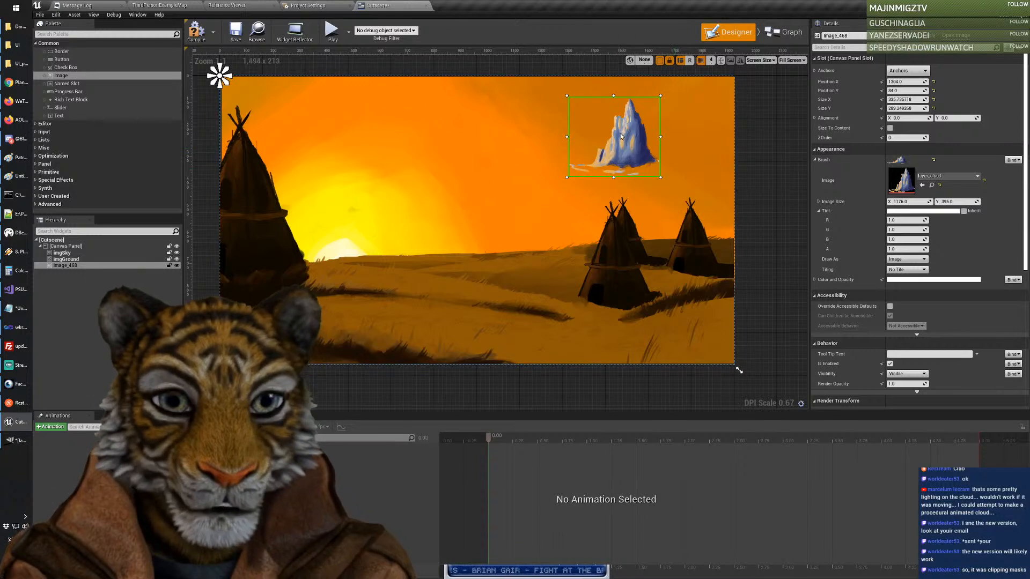
Step: Move the cloud image to X 1084, Y 60 and enlarge it to about 605 by 364
drag(621, 137, 562, 130)
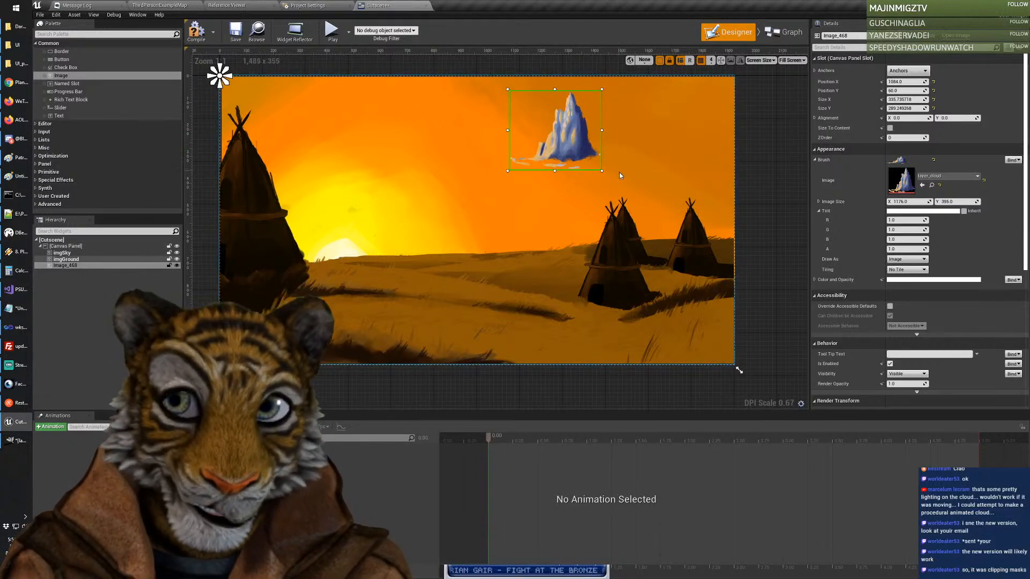
drag(602, 171, 674, 191)
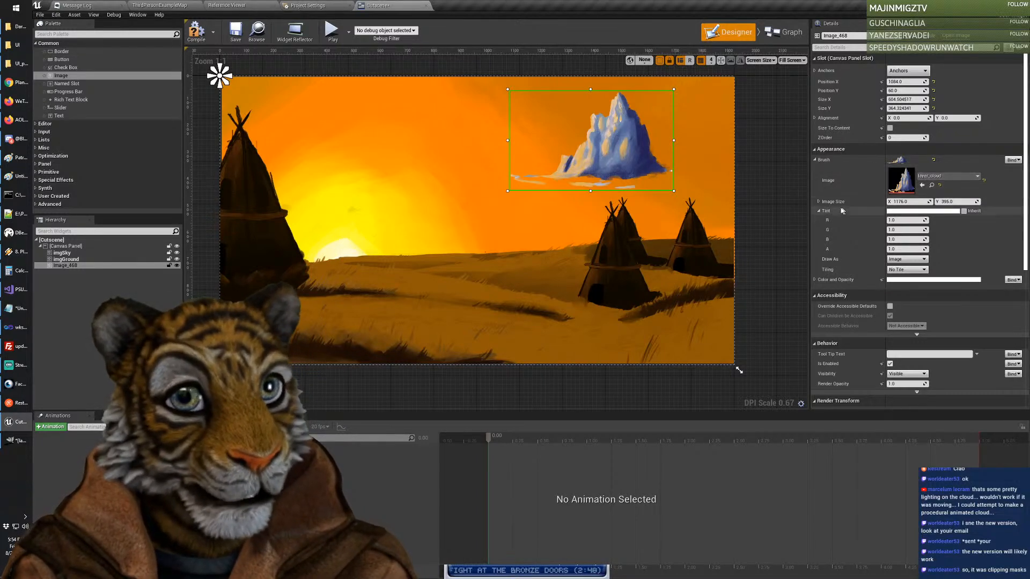
click(819, 202)
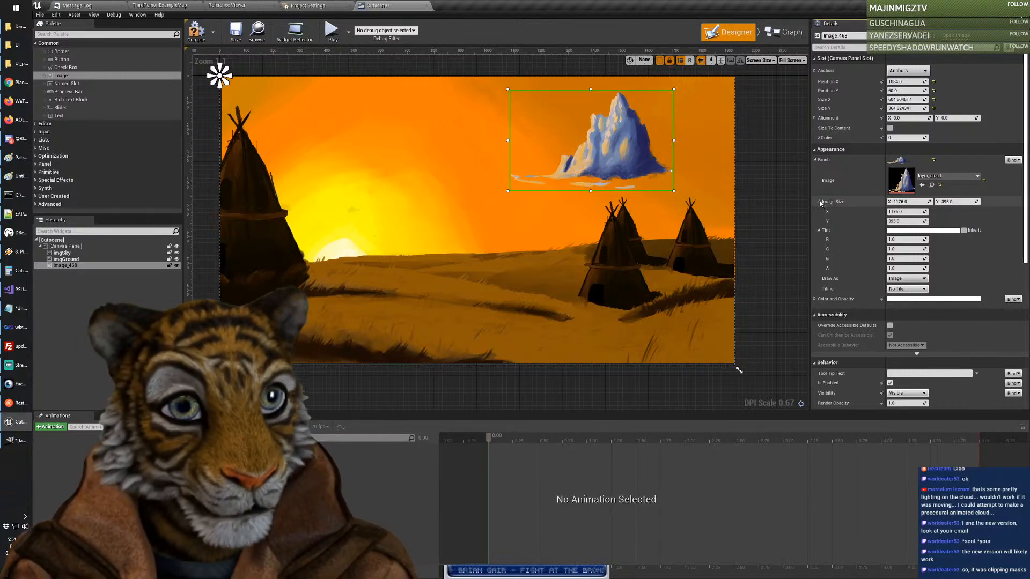
click(819, 202)
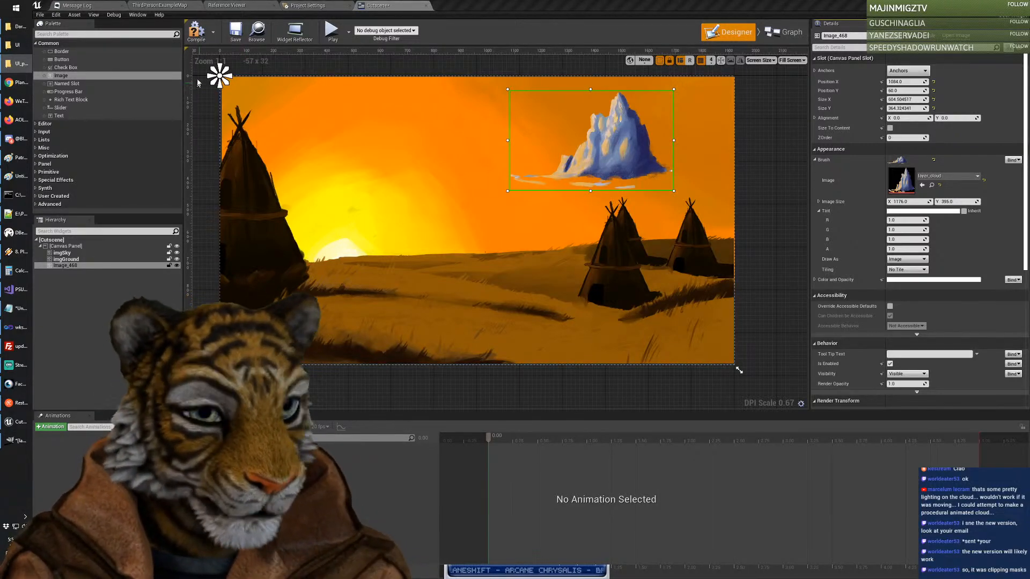
Step: Switch to File Explorer, view layer_cloud.png in the UI folder to check its proportions, and return to Unreal Editor
click(17, 45)
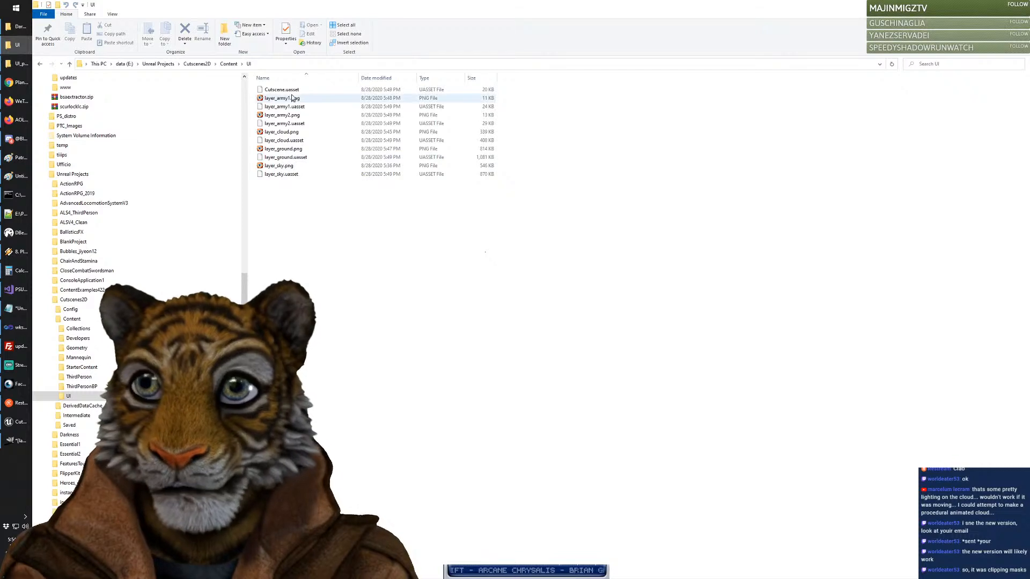
click(289, 134)
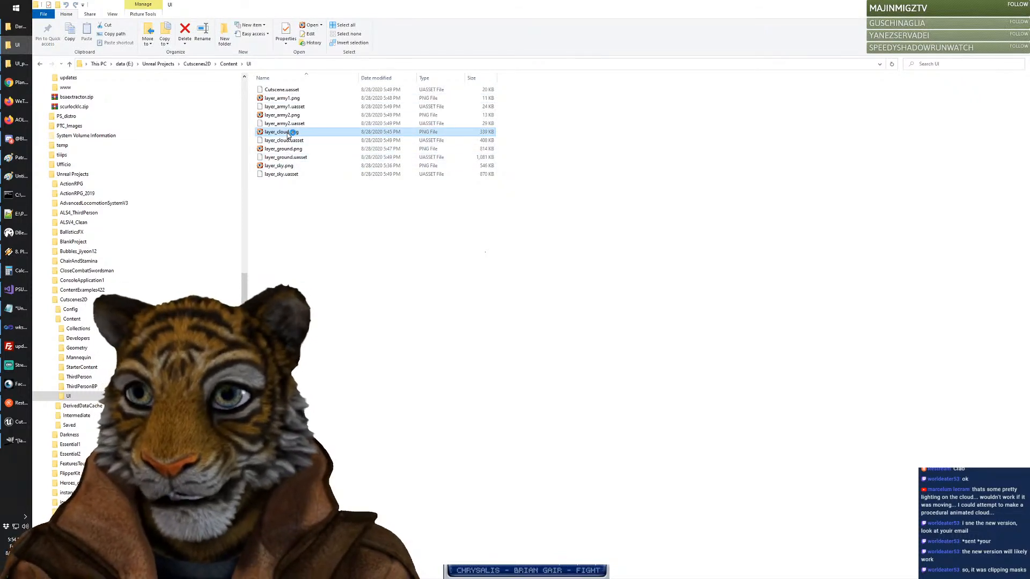
key(Return)
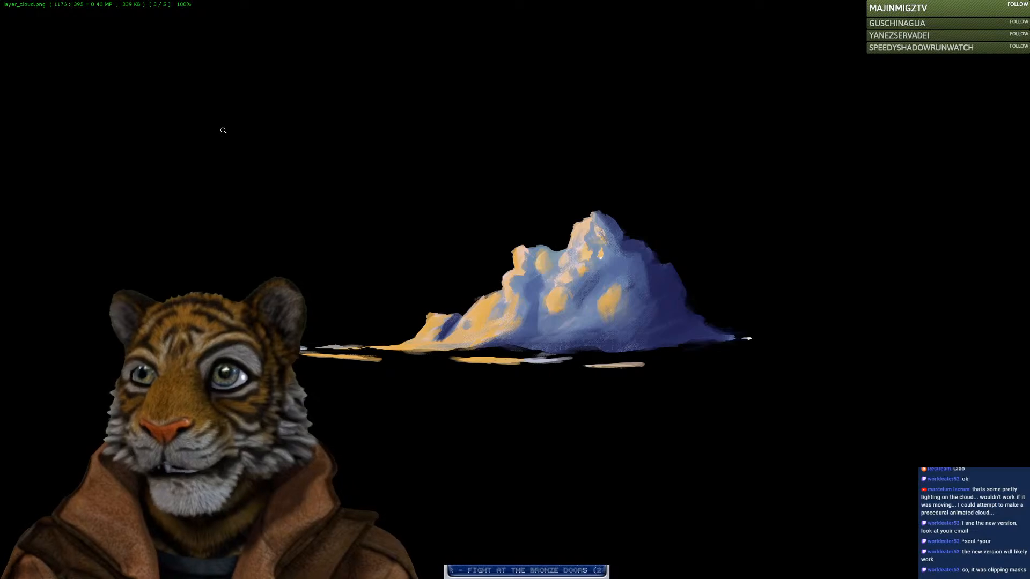
key(Escape)
key(alt+Tab)
key(alt+Tab)
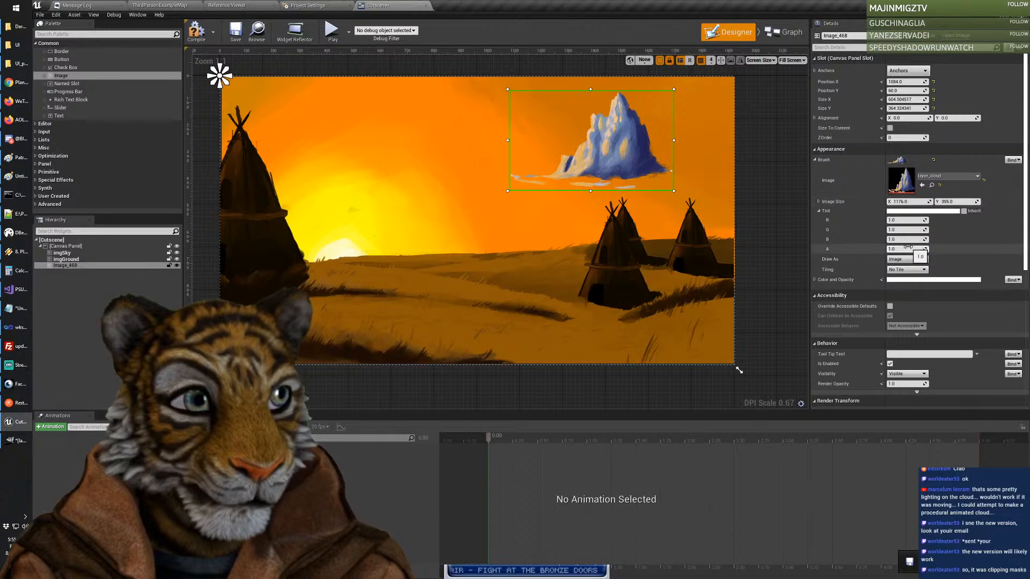
Step: Set the cloud image's slot size to its source image size, 1176 by 395
click(912, 203)
key(ctrl+c)
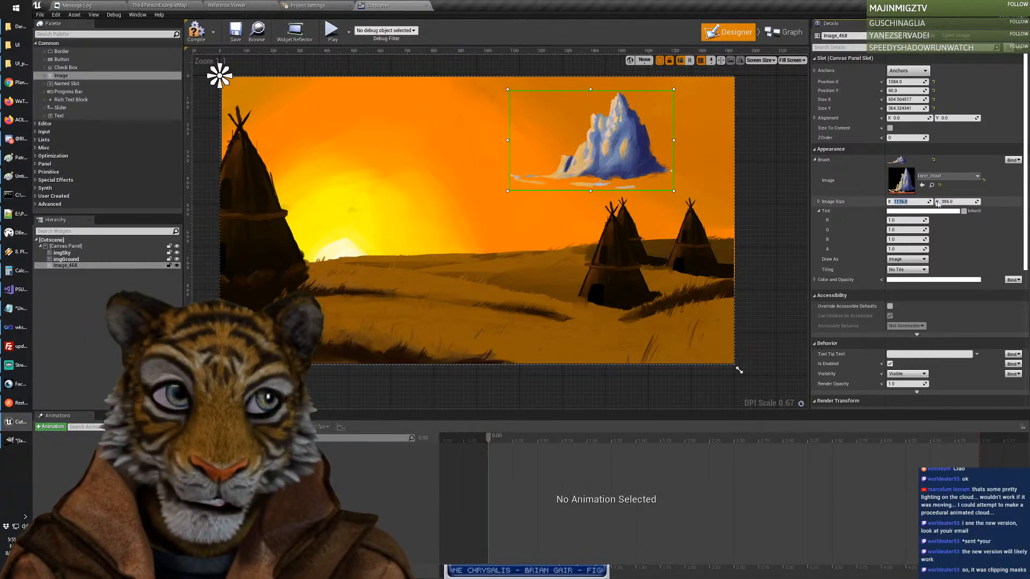
click(911, 100)
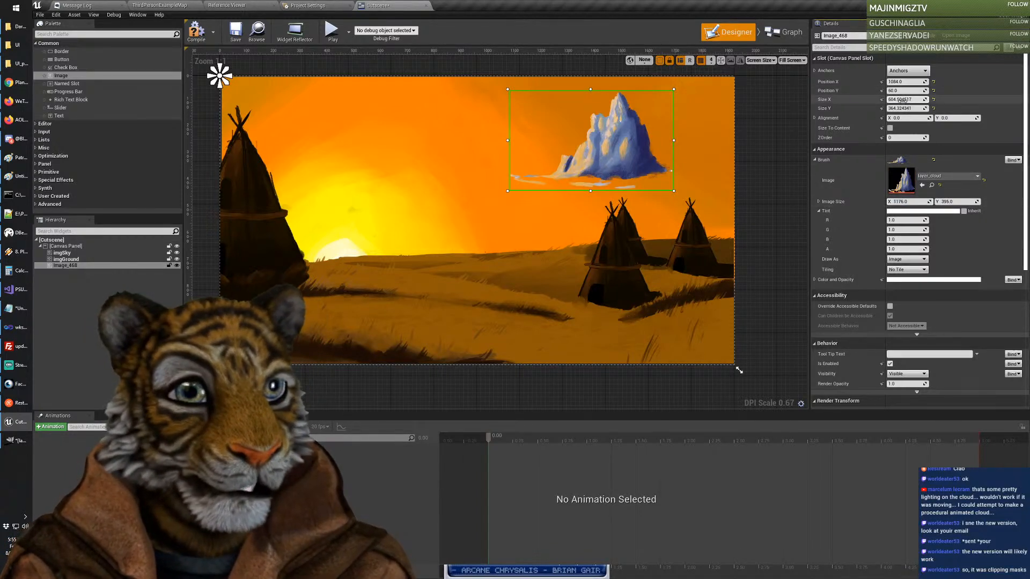
key(ctrl+v)
key(Tab)
click(960, 201)
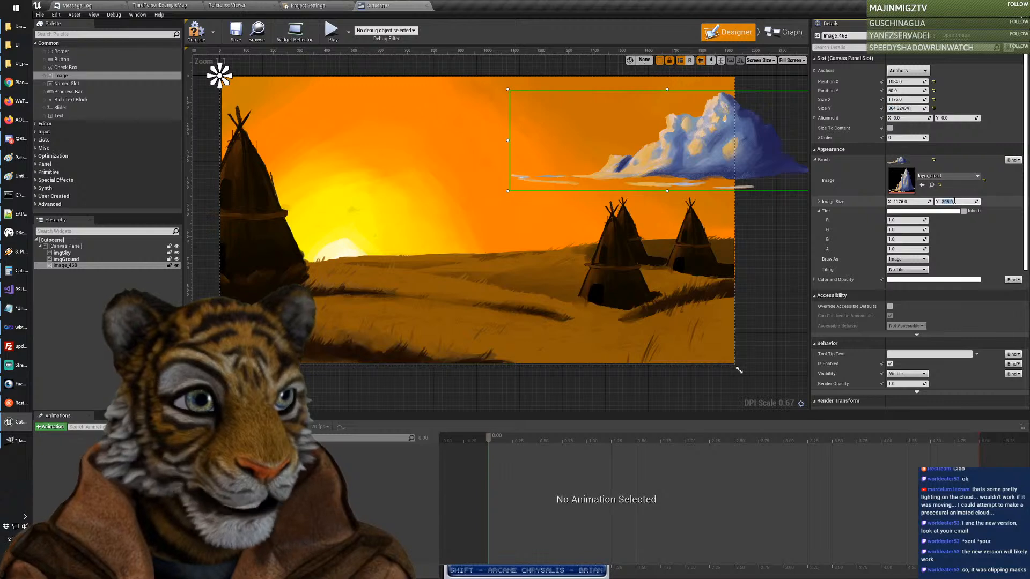
key(ctrl+c)
click(906, 108)
key(ctrl+v)
key(Tab)
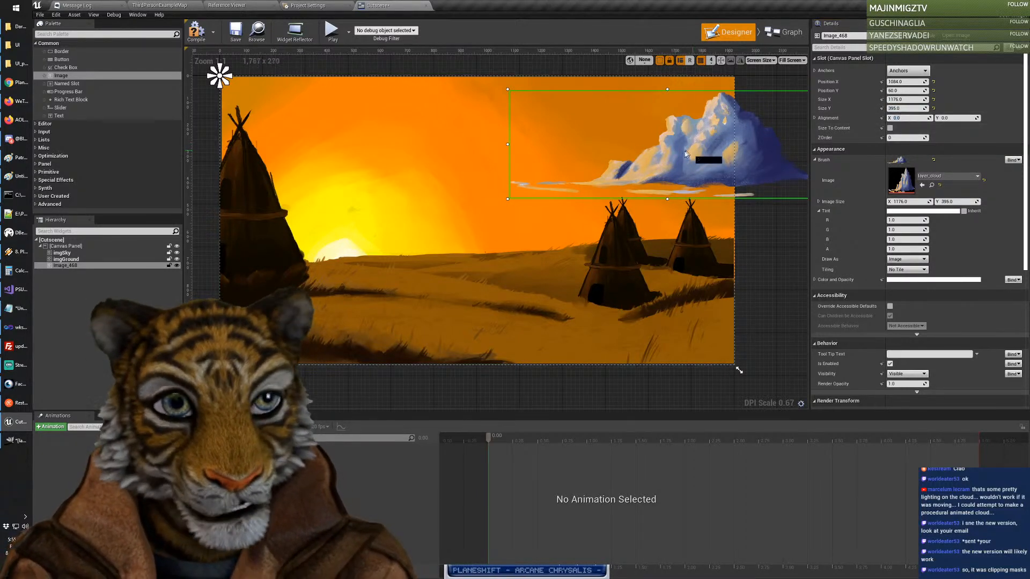
Step: Move the cloud image to about X 736, Y 36, undoing a trial change of its width along the way
drag(688, 148, 587, 148)
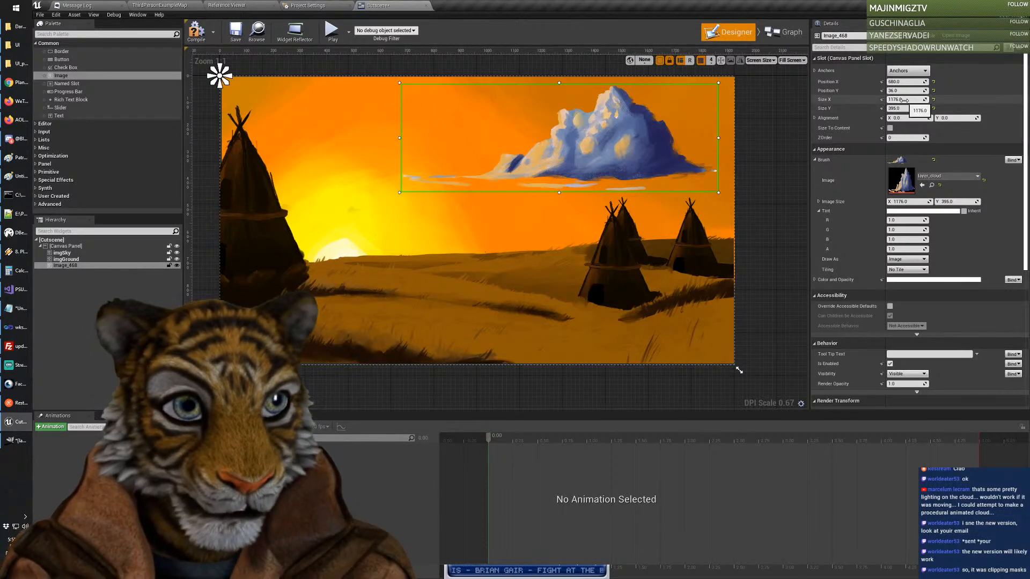
drag(904, 99, 896, 100)
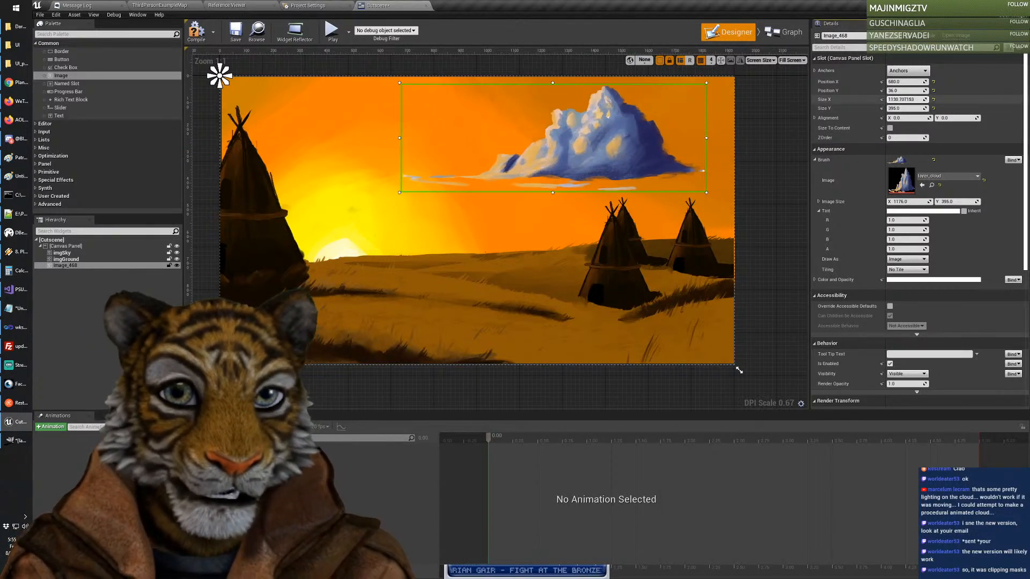
key(ctrl+z)
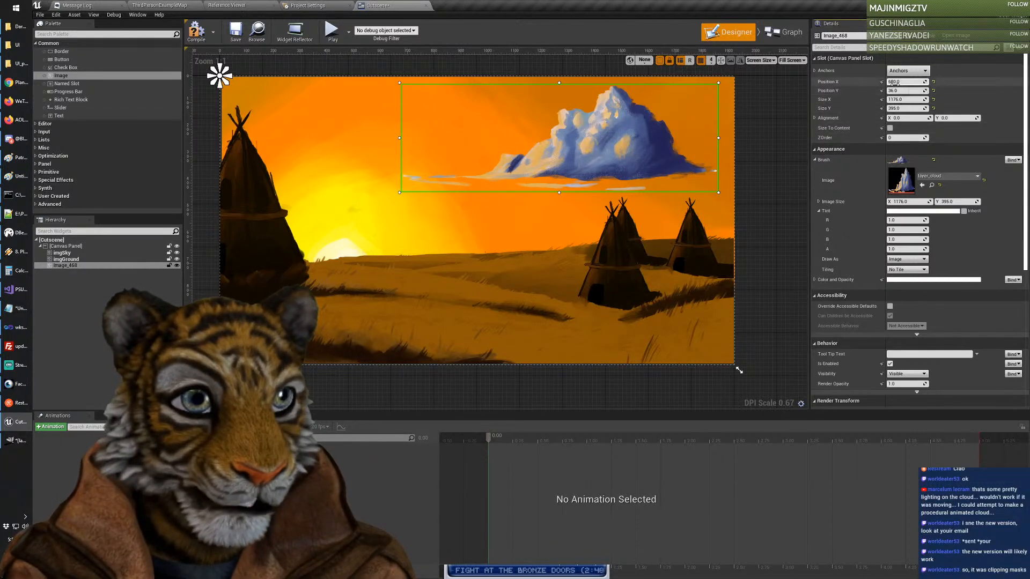
drag(905, 82, 983, 81)
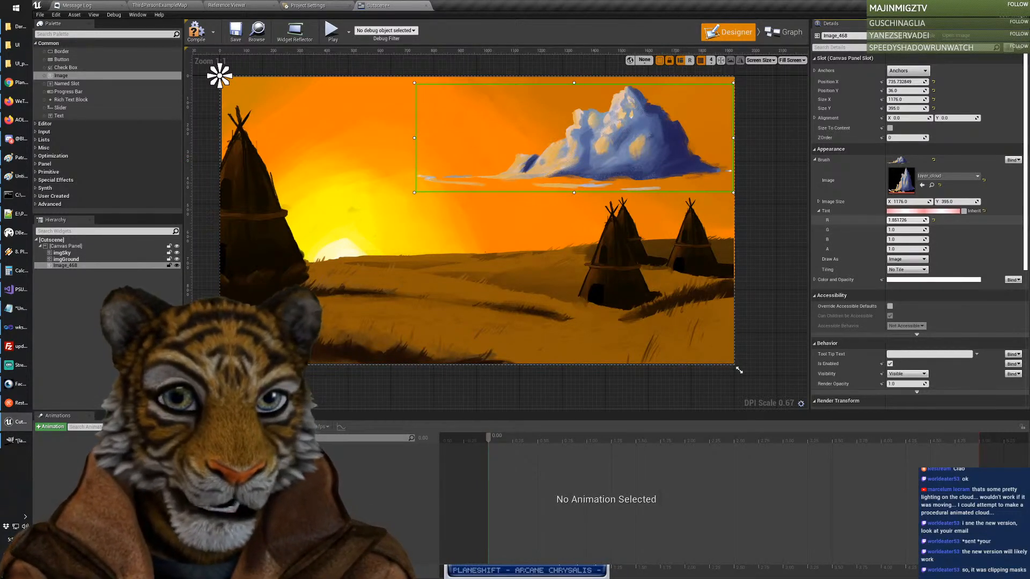
Step: Try different red and blue tint values on the cloud image and reset them to 1
mouse_move(906, 220)
mouse_down()
mouse_move(885, 220)
mouse_move(912, 220)
mouse_move(896, 220)
mouse_up()
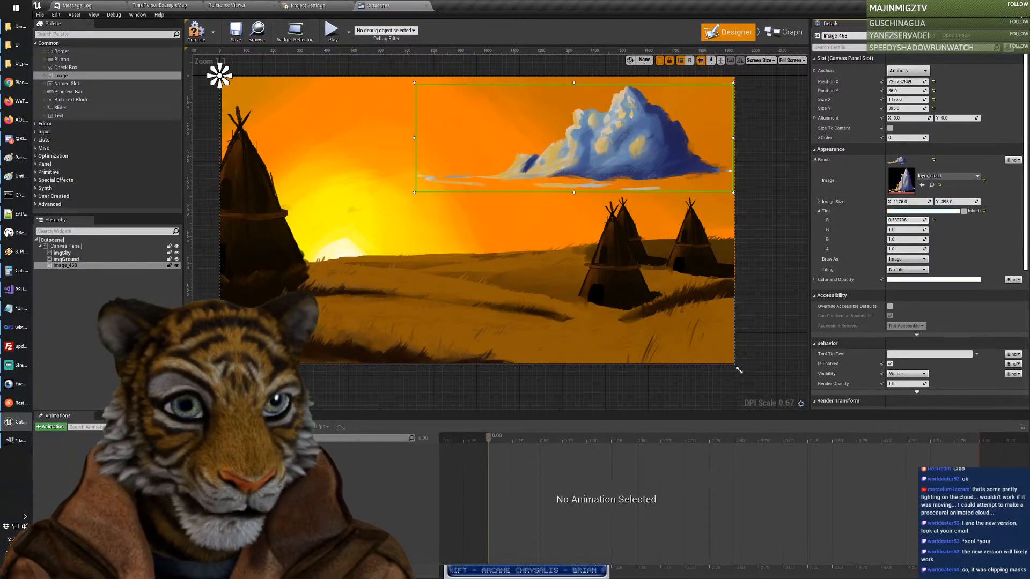
click(915, 220)
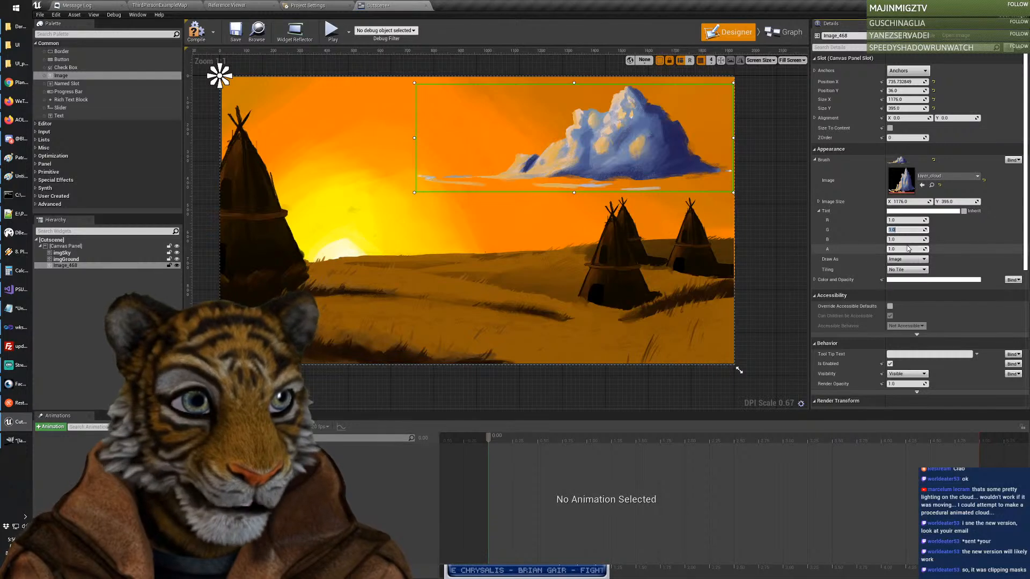
click(918, 240)
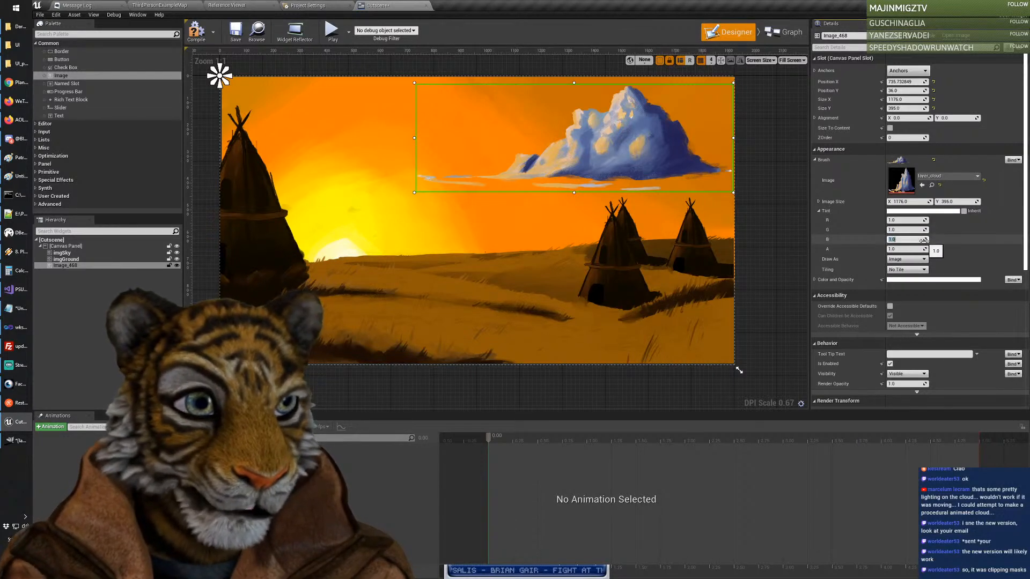
drag(924, 241, 924, 240)
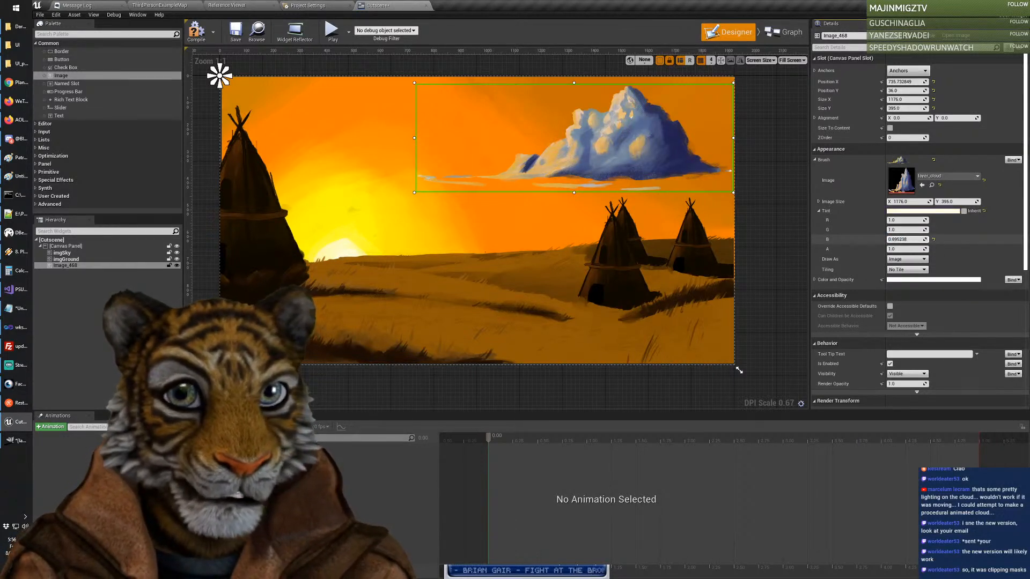
click(913, 241)
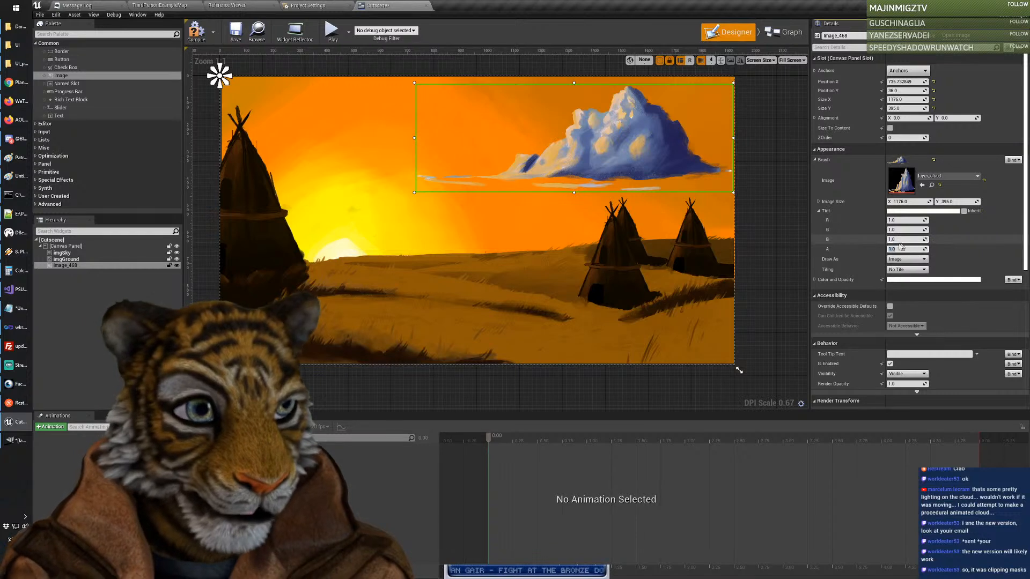
text(1)
key(Tab)
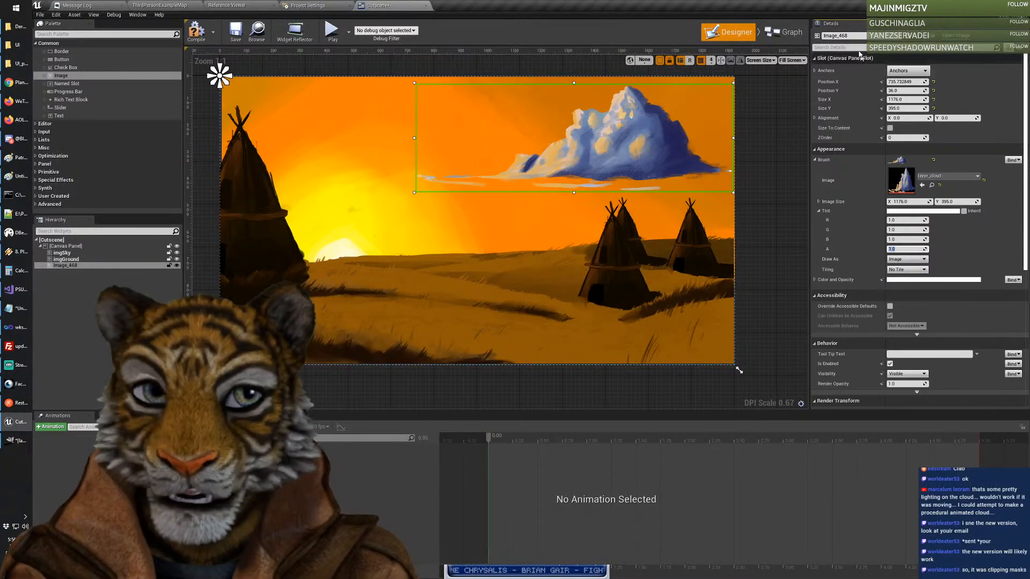
Step: Rename the cloud image widget to imgCloud
click(836, 35)
text(img)
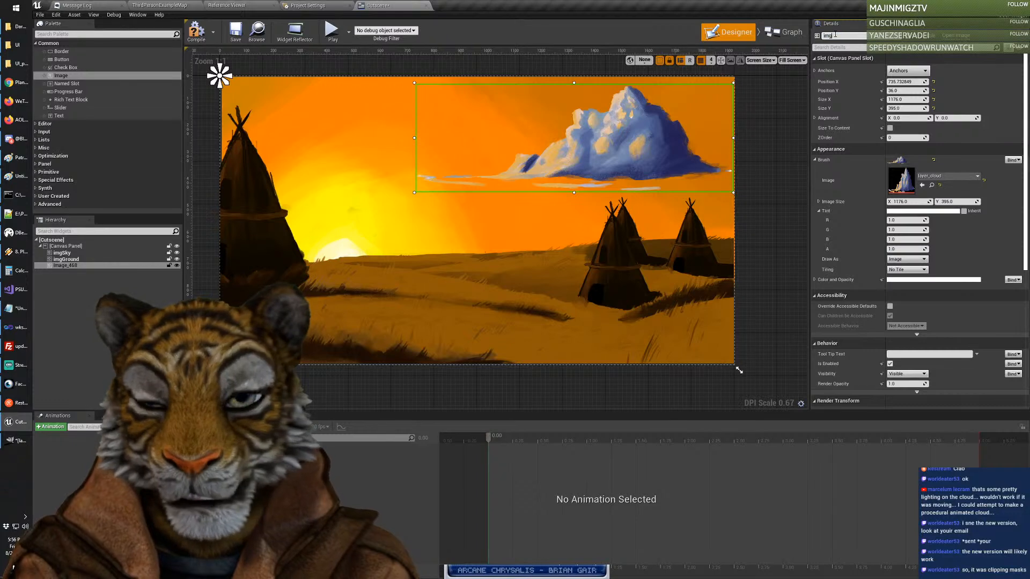
text(C)
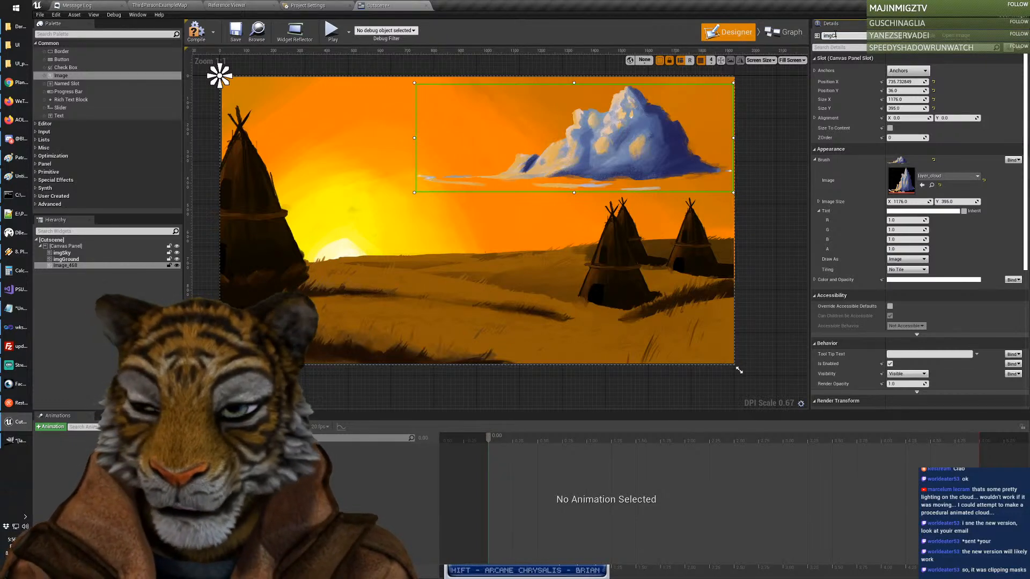
text(loud)
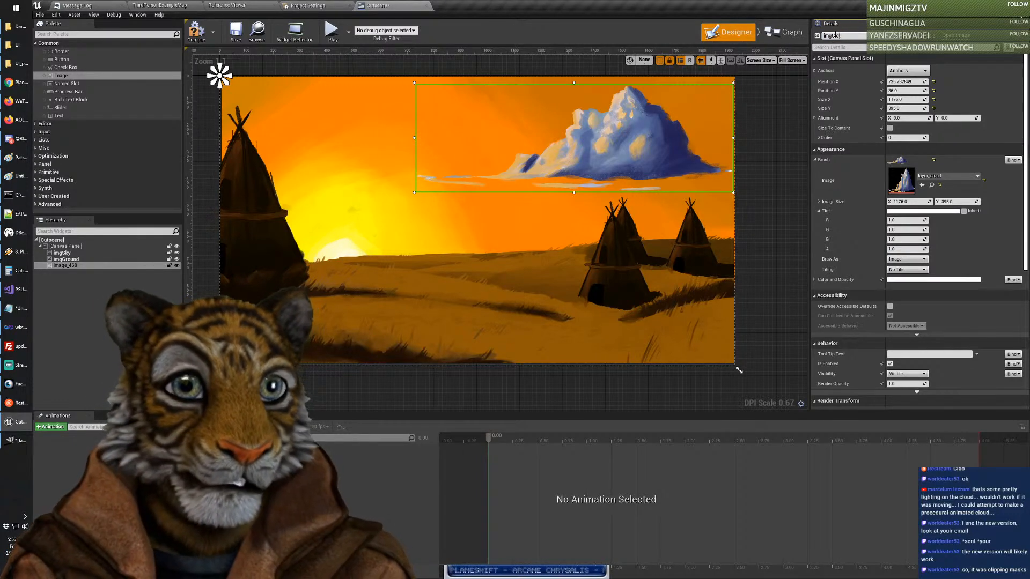
key(Return)
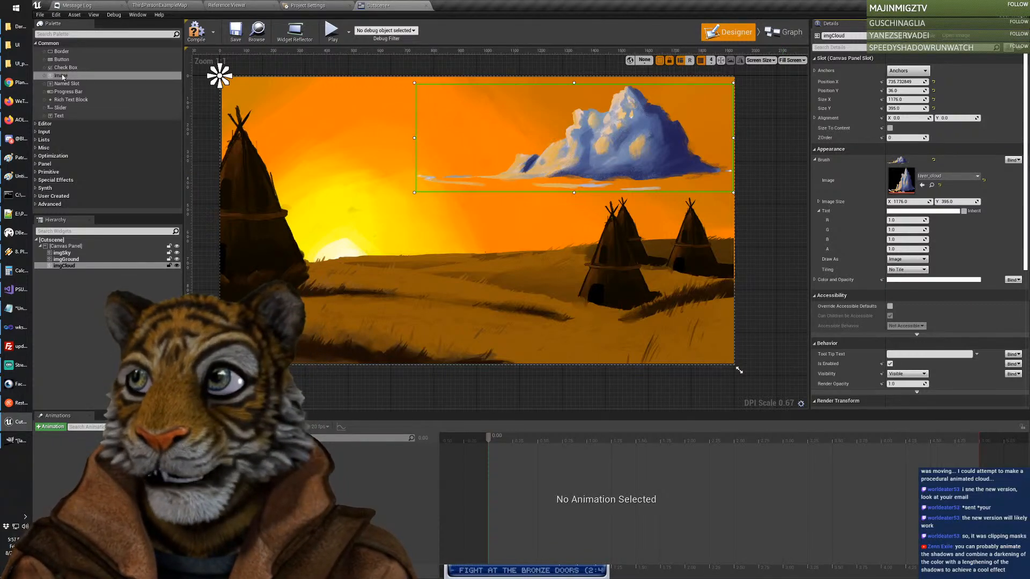
Step: Add another image to the canvas, assign it the layer_army1 texture and place it at X 340, Y 204
drag(62, 76, 385, 151)
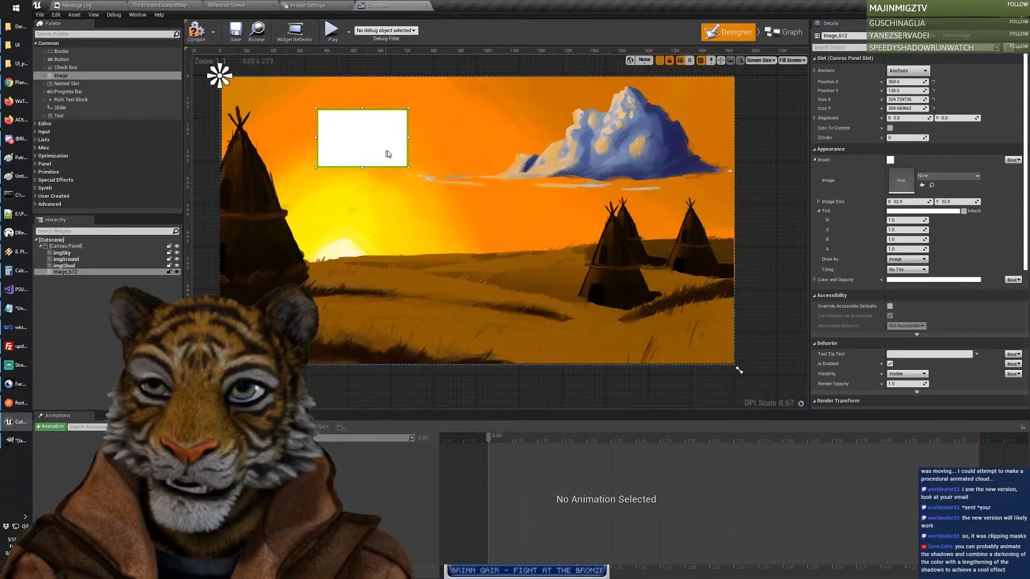
click(939, 176)
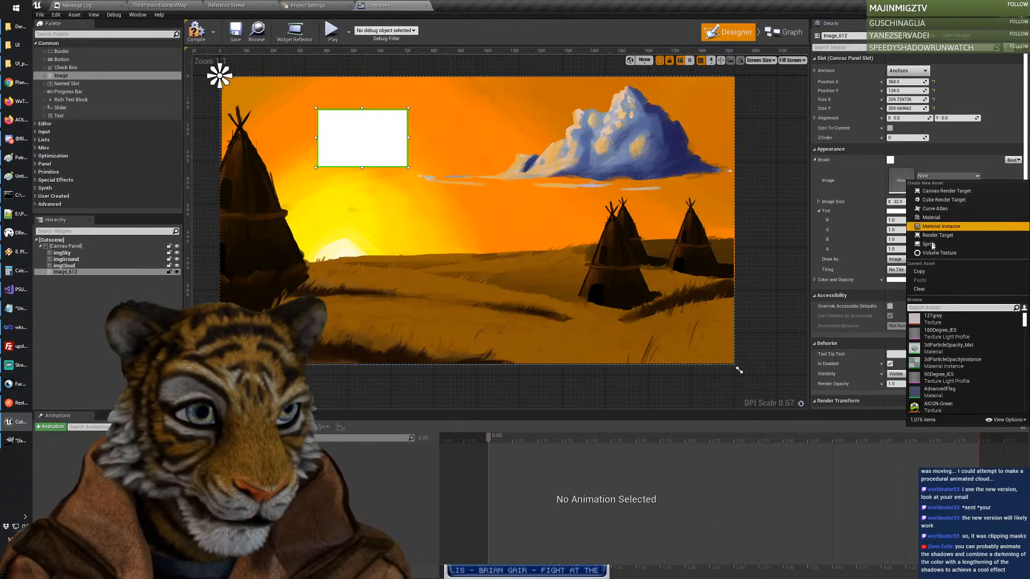
text(army)
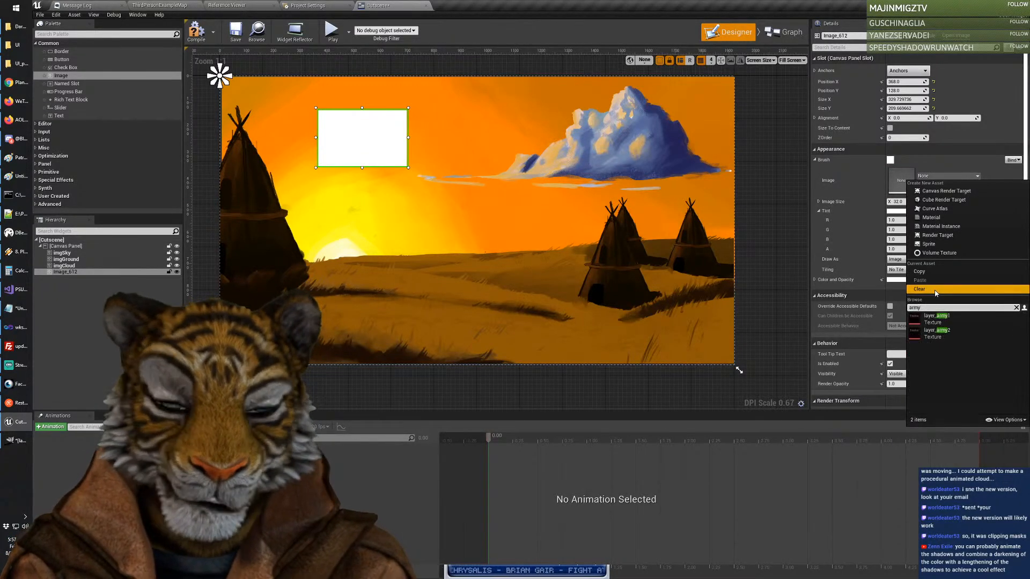
click(944, 319)
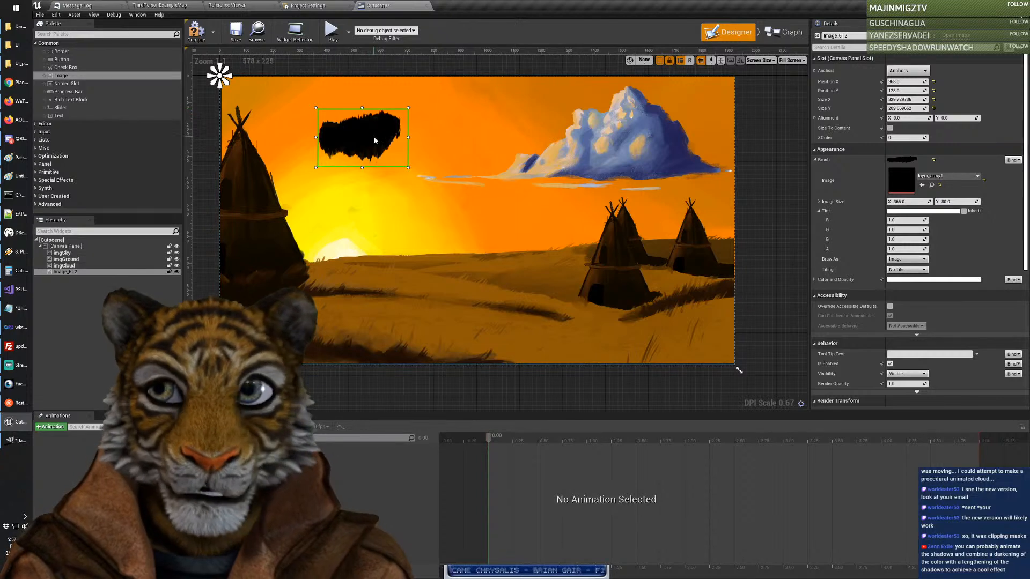
drag(373, 136, 366, 156)
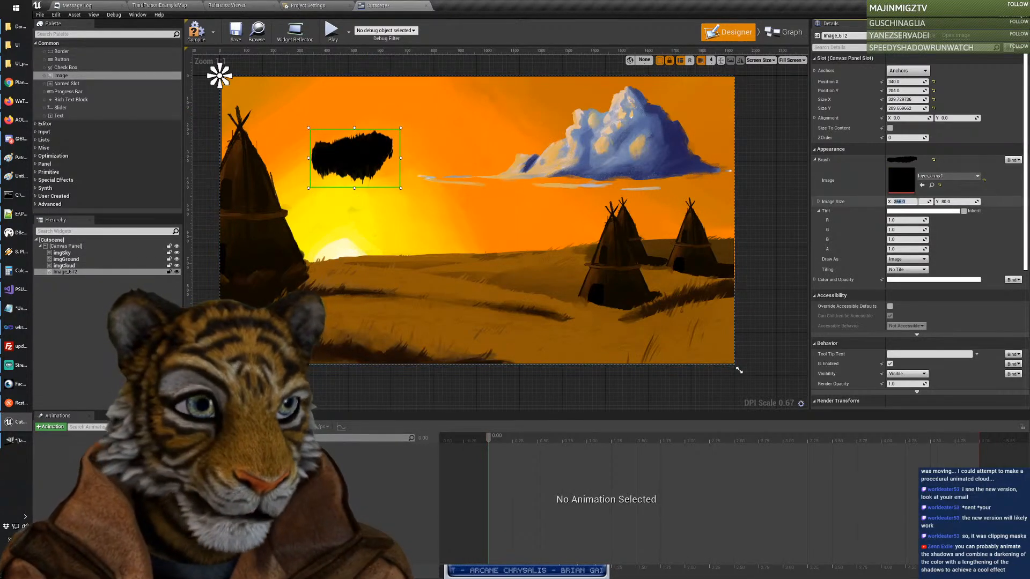
Step: Set the army image's slot size to 366 by 80 and move it onto the field at X 568, Y 696
click(918, 202)
key(ctrl+c)
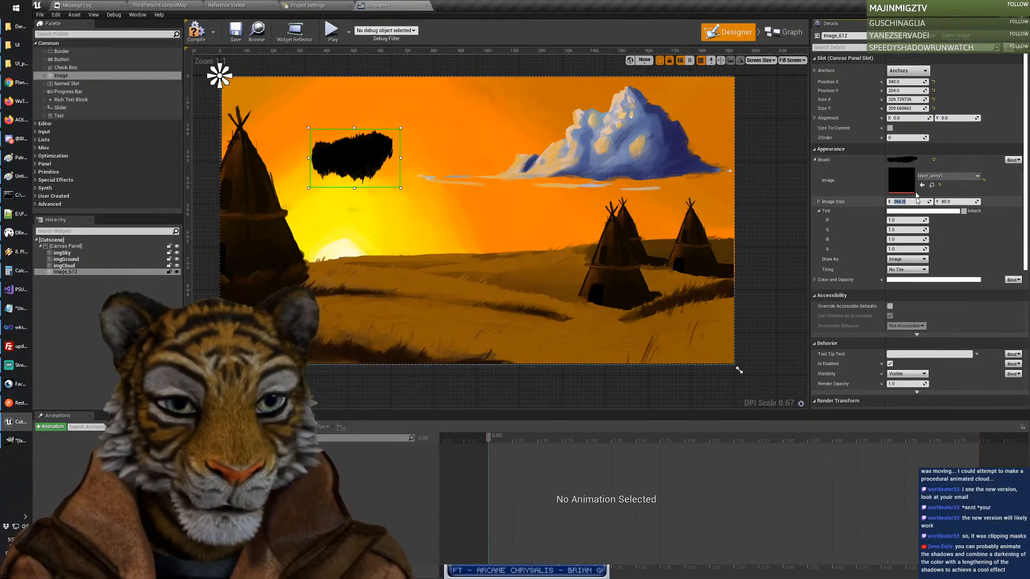
click(907, 100)
key(ctrl+v)
key(Tab)
click(949, 201)
key(ctrl+c)
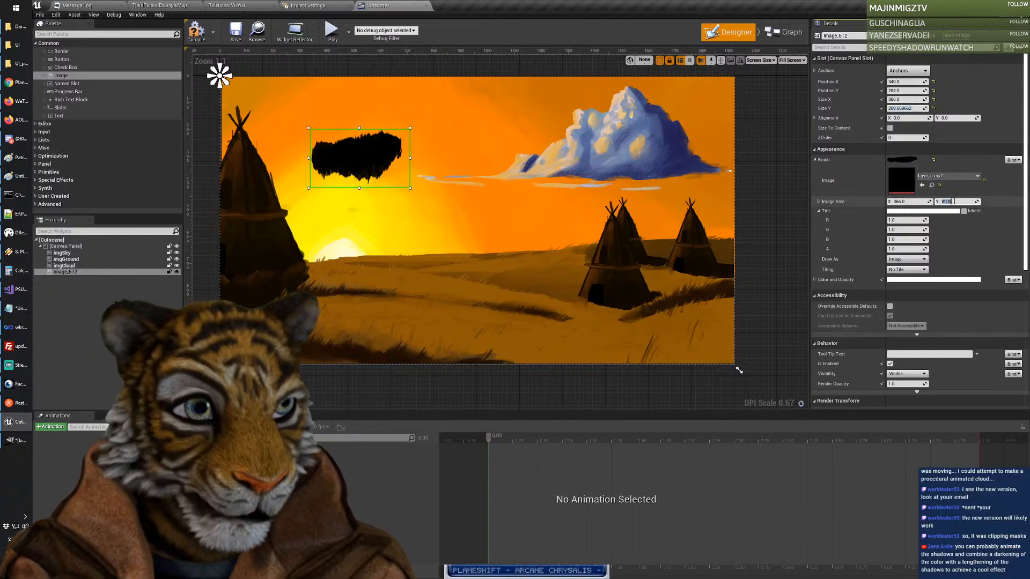
click(906, 107)
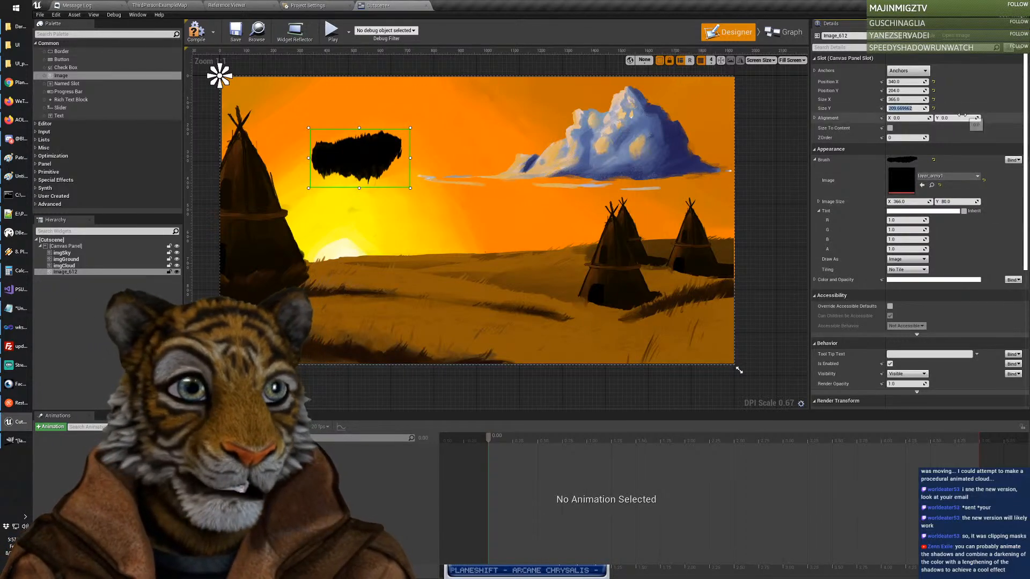
key(ctrl+v)
key(Tab)
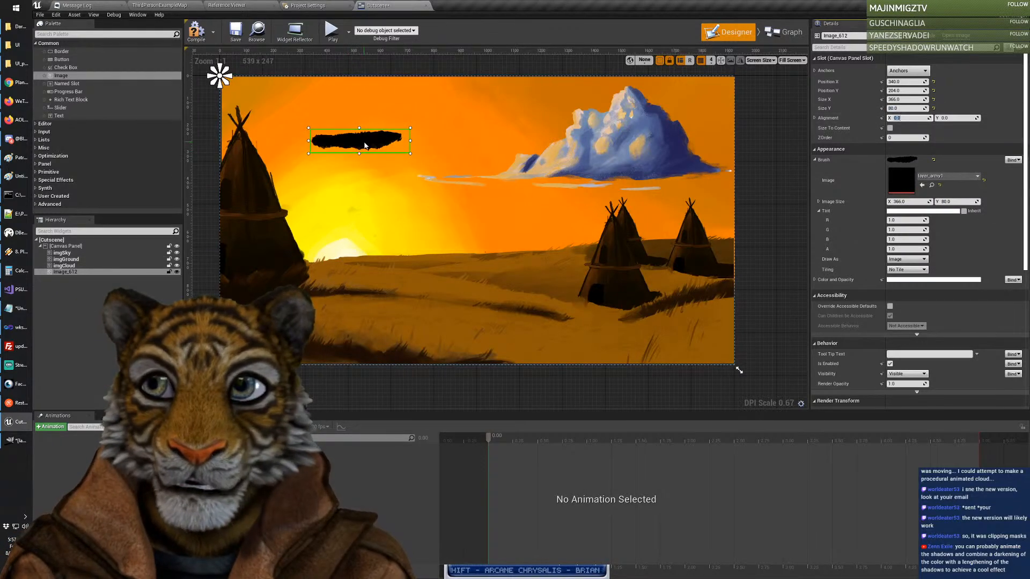
drag(353, 150, 429, 270)
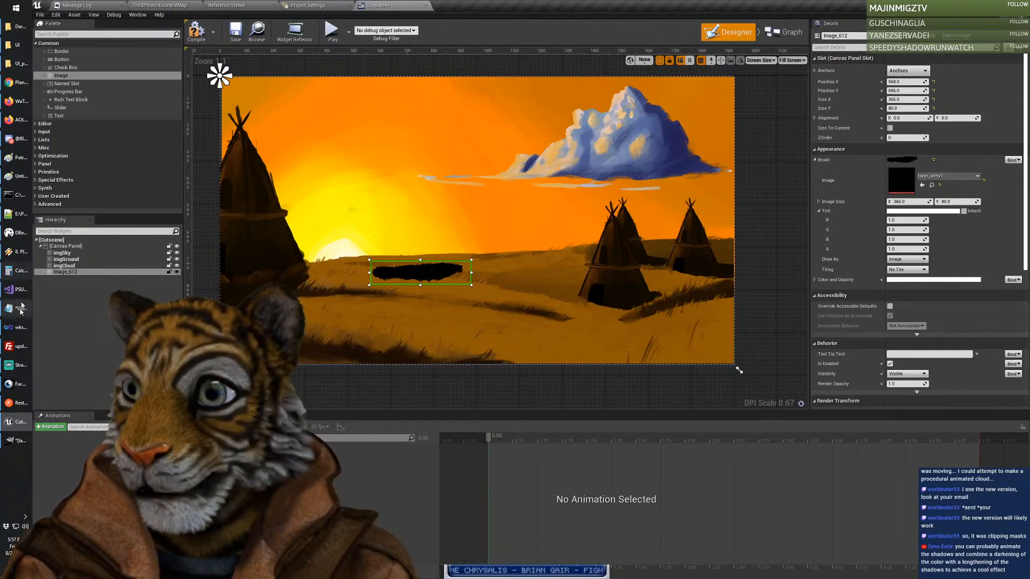
Step: Switch to GIMP and show all hidden layers of the layer_ground image to view the full composition with both armies
click(19, 47)
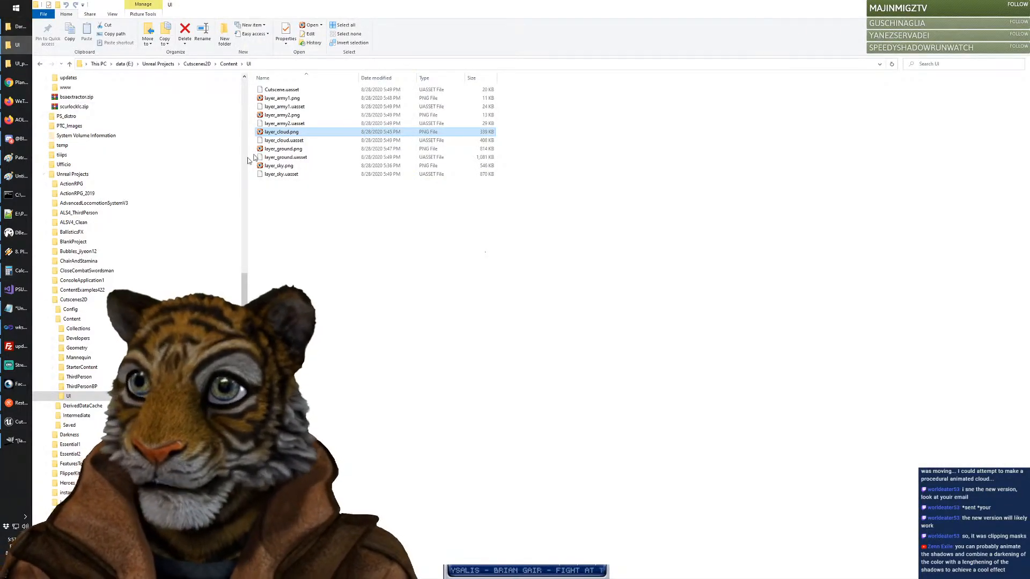
click(16, 439)
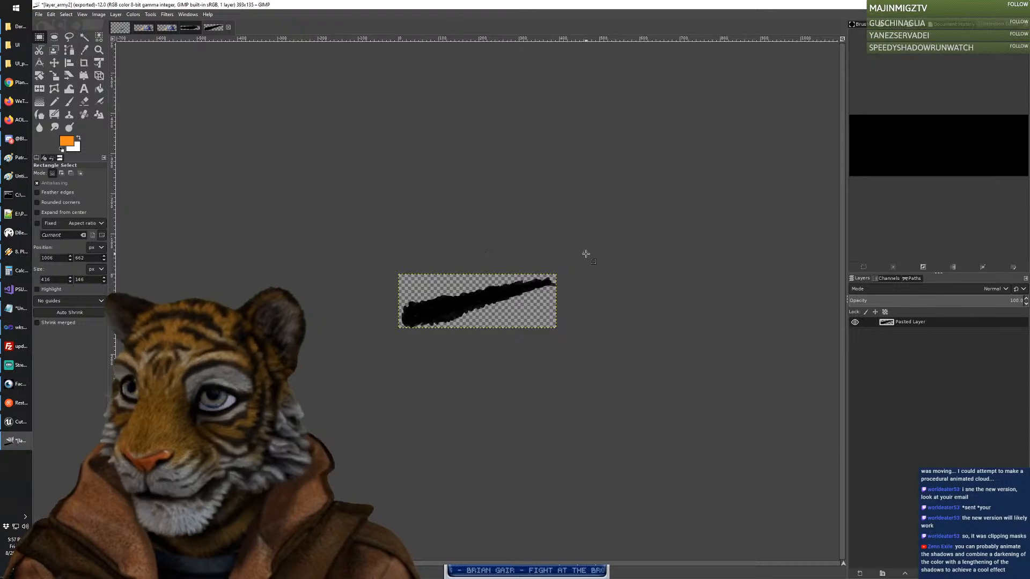
click(123, 30)
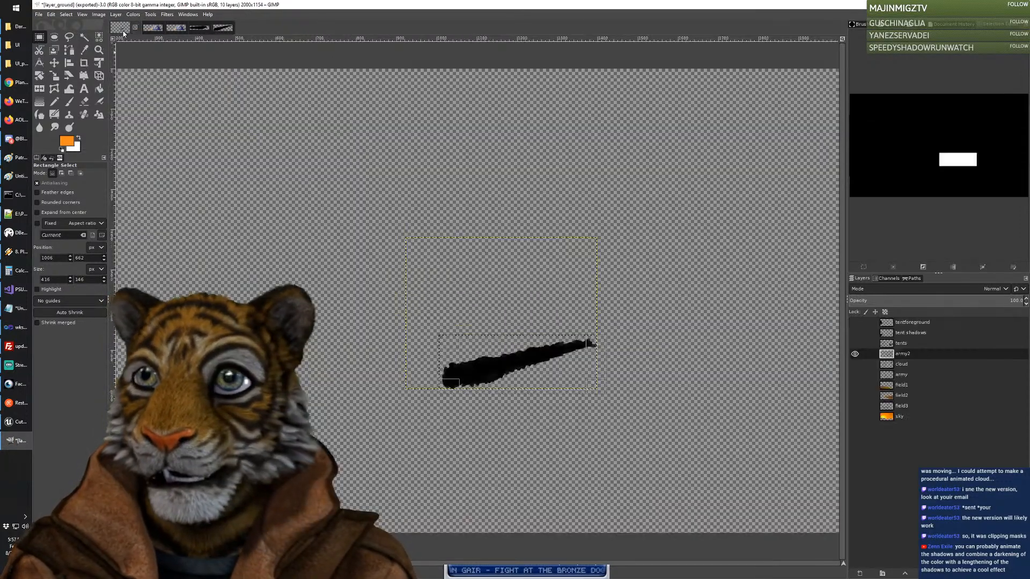
click(856, 324)
click(855, 333)
click(856, 344)
click(855, 364)
click(855, 374)
click(855, 385)
click(855, 395)
click(855, 406)
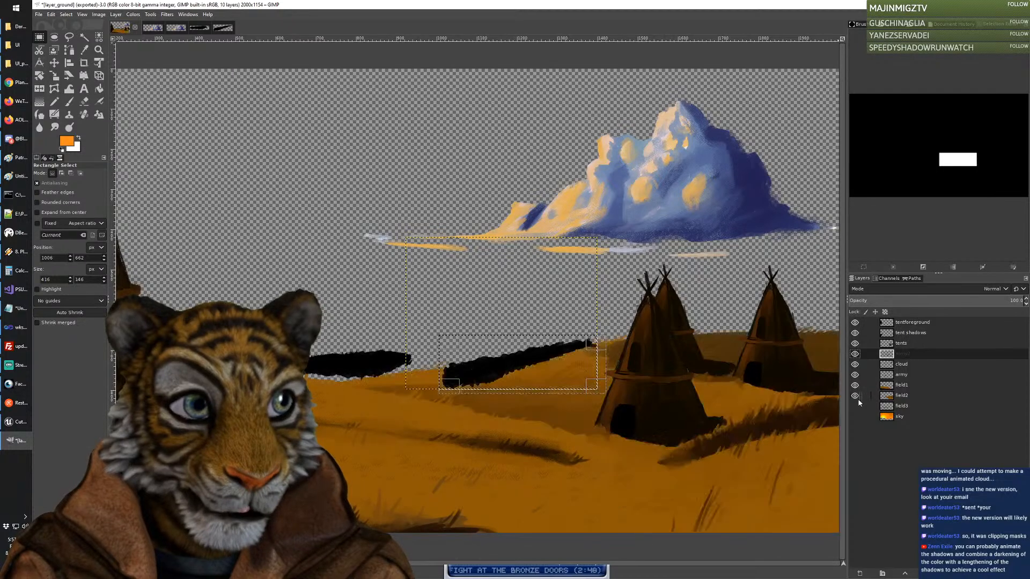
click(856, 417)
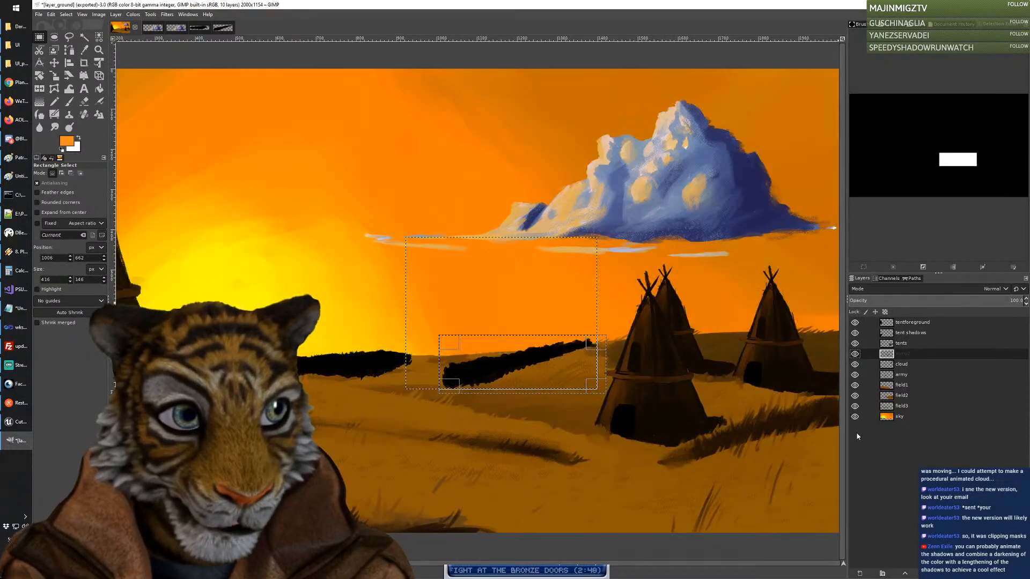
Step: Clear the rectangular selection, check where the armies sit in the reference composition, and return to Unreal Editor
click(466, 297)
click(685, 208)
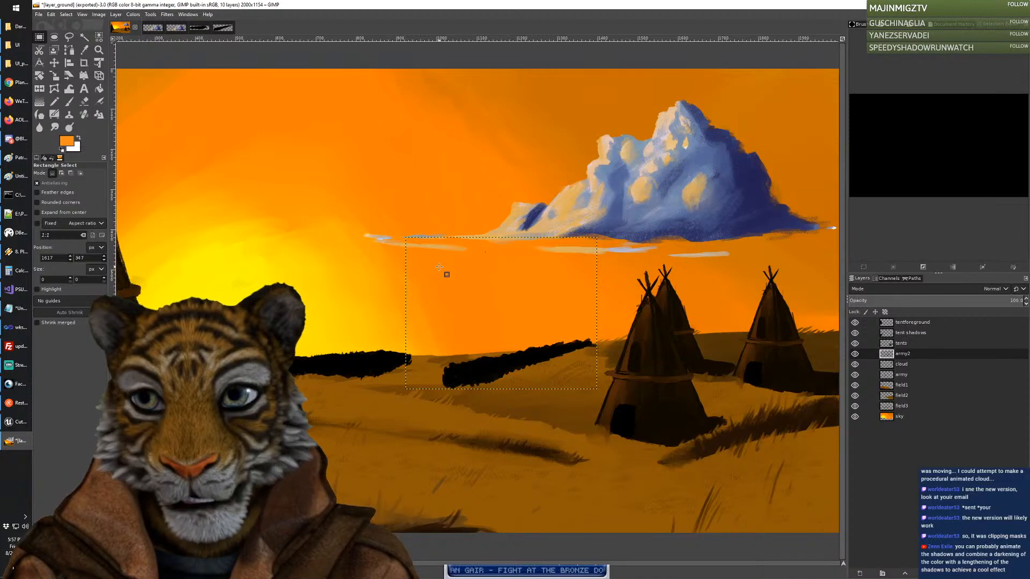
key(alt+Tab)
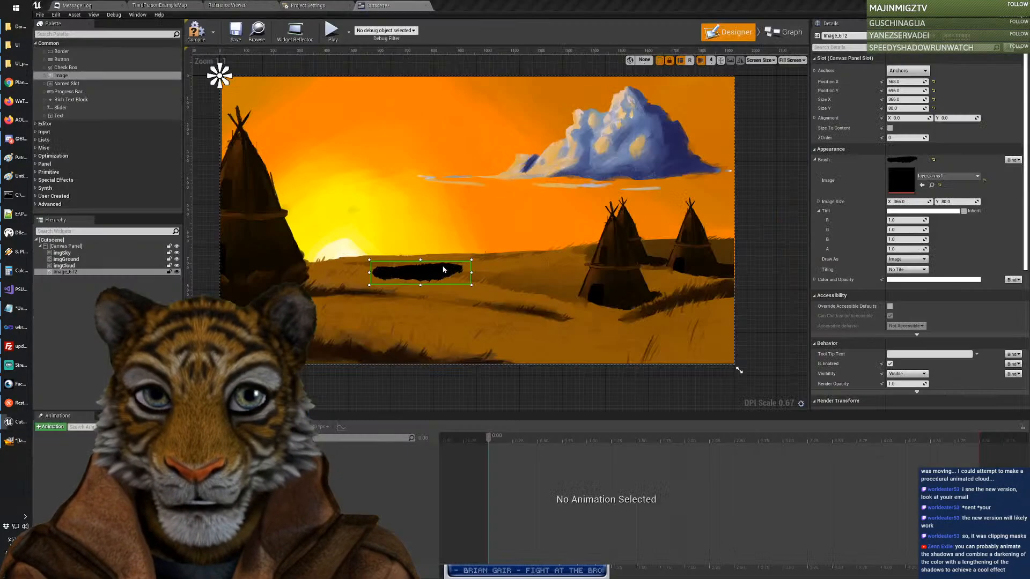
Step: Compare with the composition in GIMP and move the first army image up onto the field's horizon to match it
key(alt+Tab)
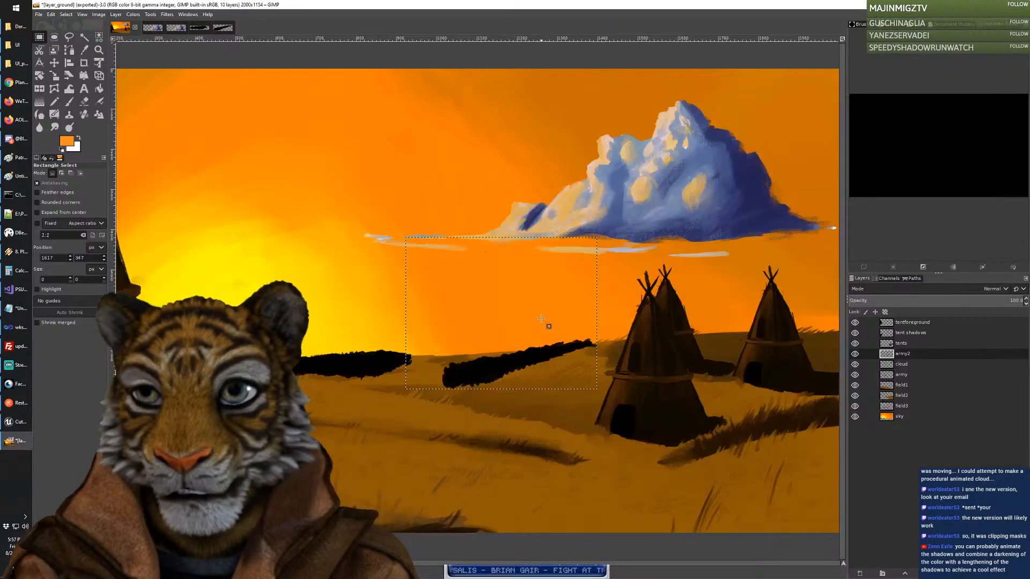
key(alt+Tab)
drag(429, 277, 430, 262)
key(alt+Tab)
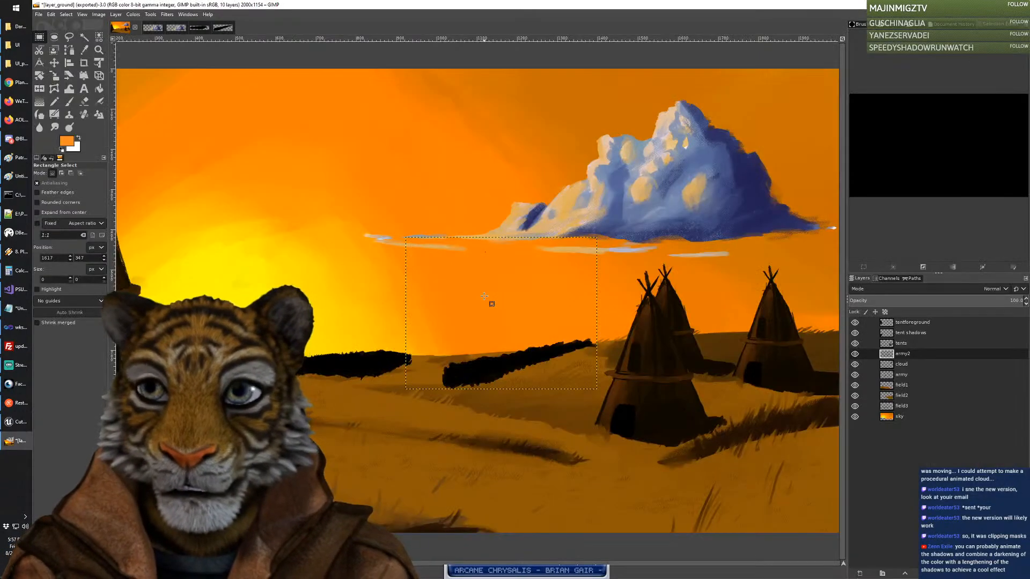
key(alt+Tab)
drag(428, 259, 429, 262)
key(alt+Tab)
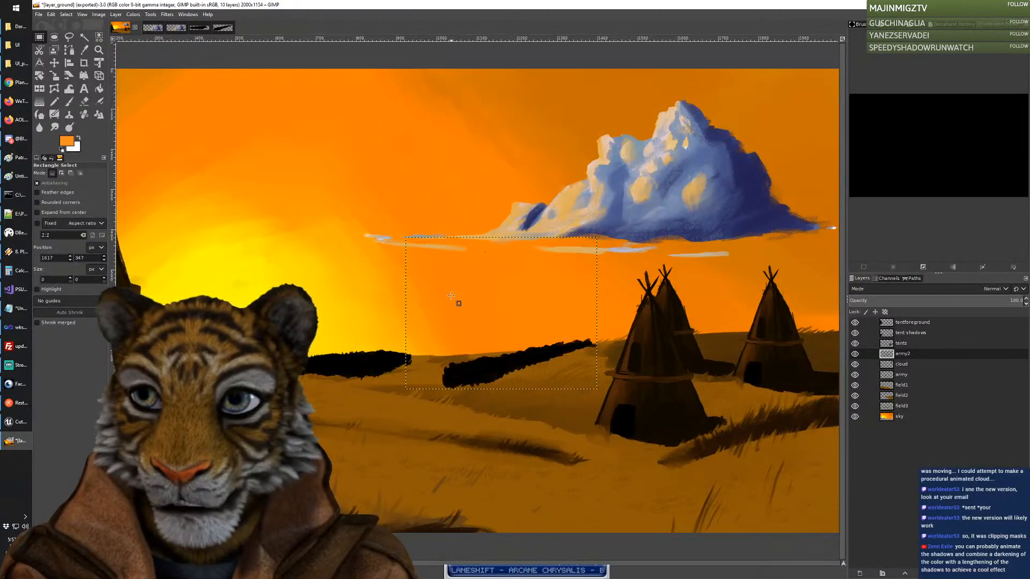
key(alt+Tab)
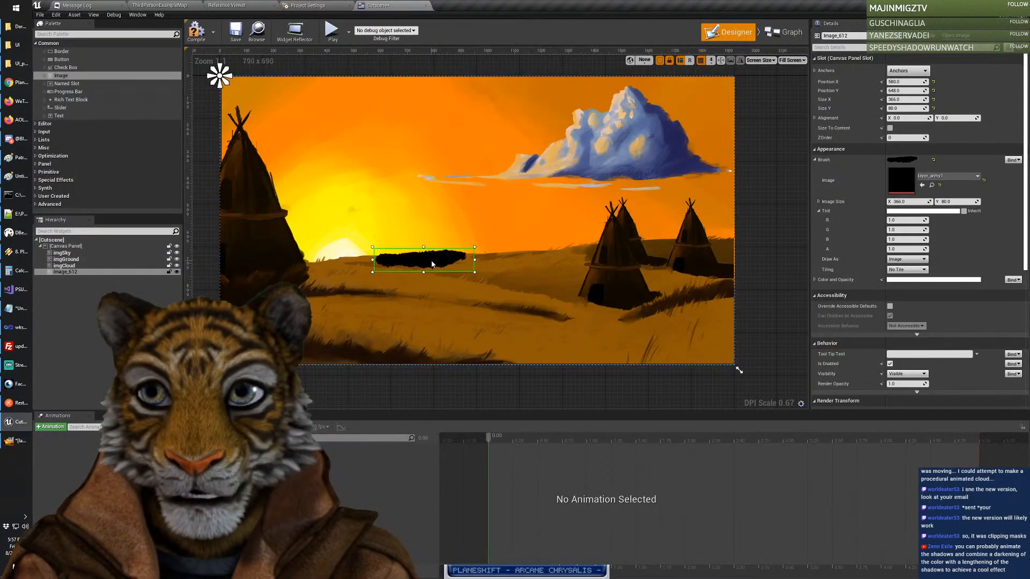
drag(431, 263, 426, 264)
click(479, 308)
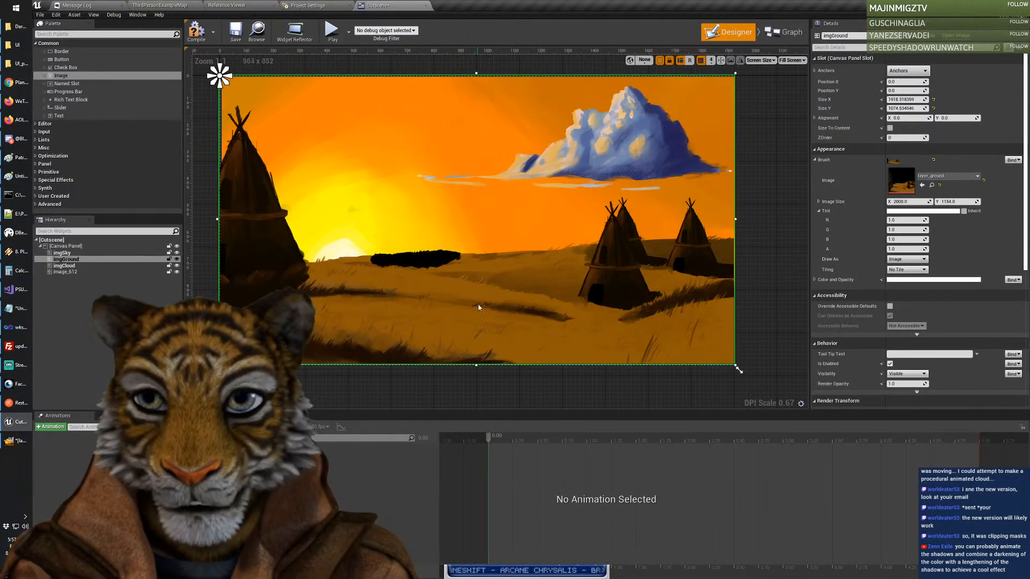
Step: Check the second army in GIMP, add another image to the canvas at X 1052, Y 588 and assign it the layer_army2 texture
key(alt+Tab)
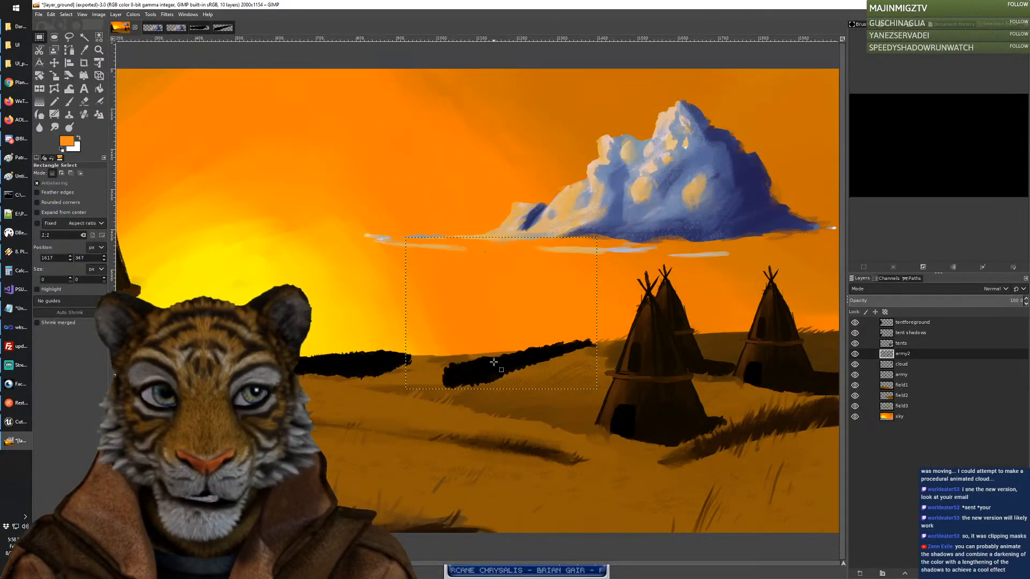
key(alt+Tab)
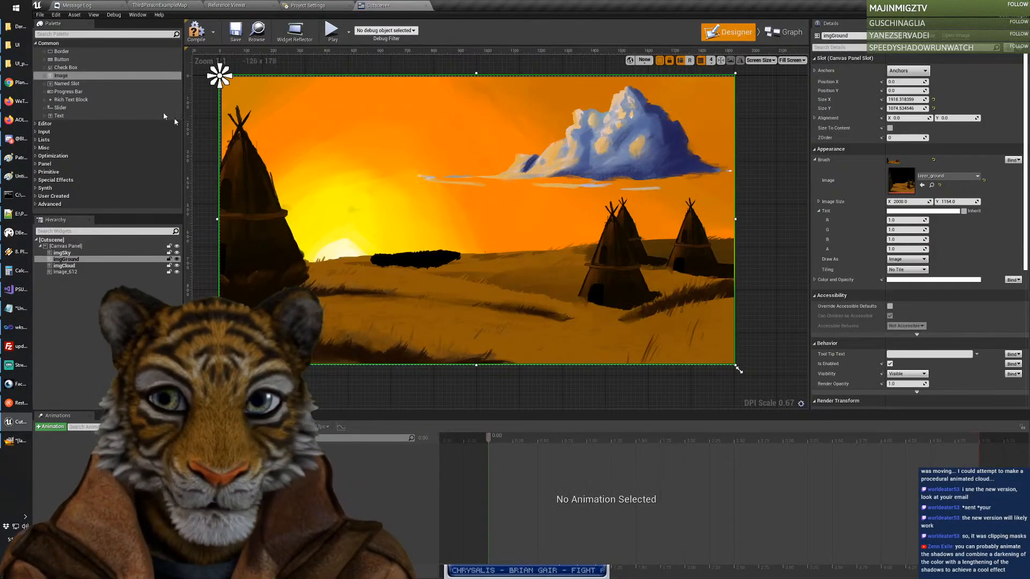
drag(73, 77, 503, 234)
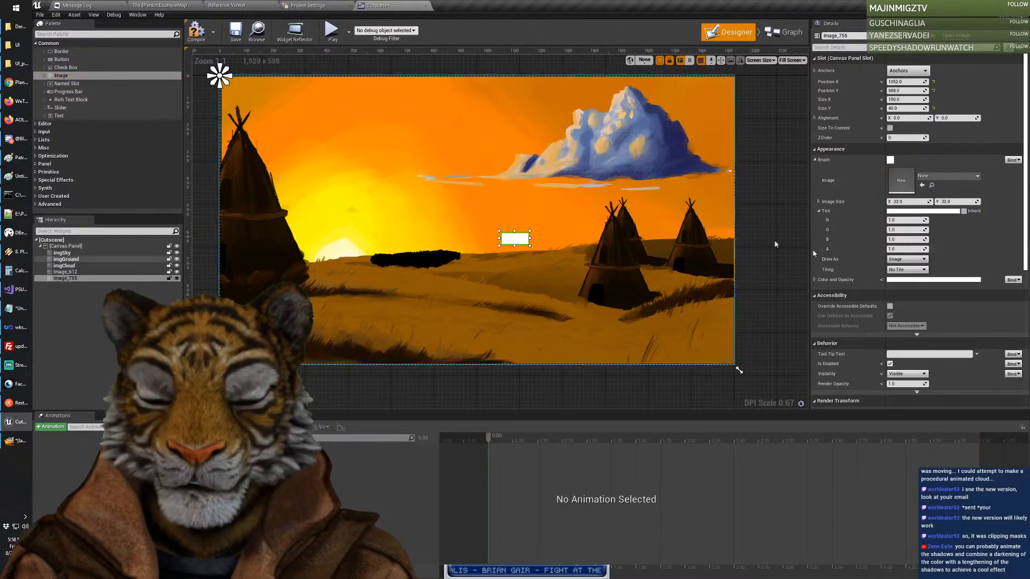
click(928, 175)
text(army)
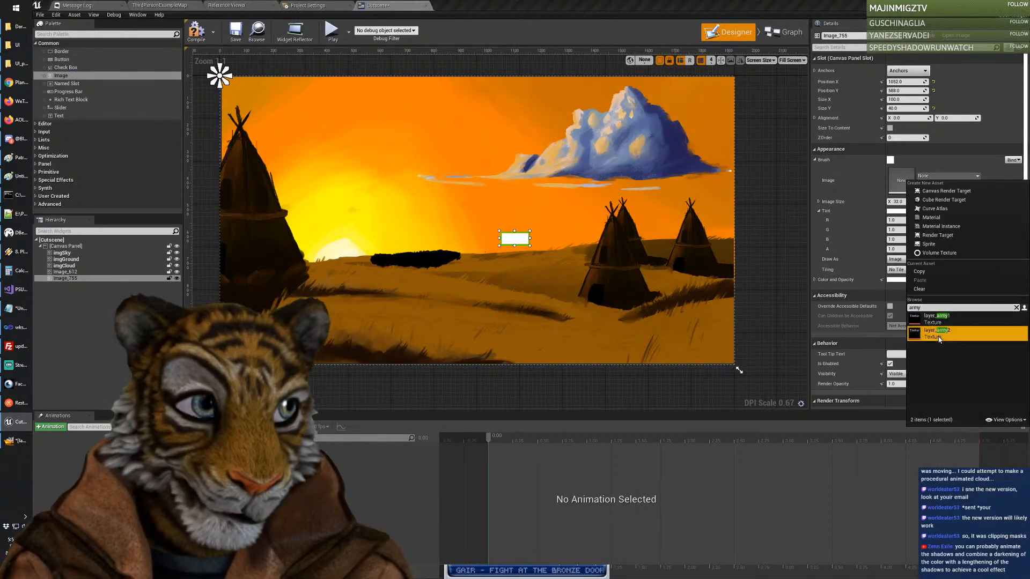
click(944, 332)
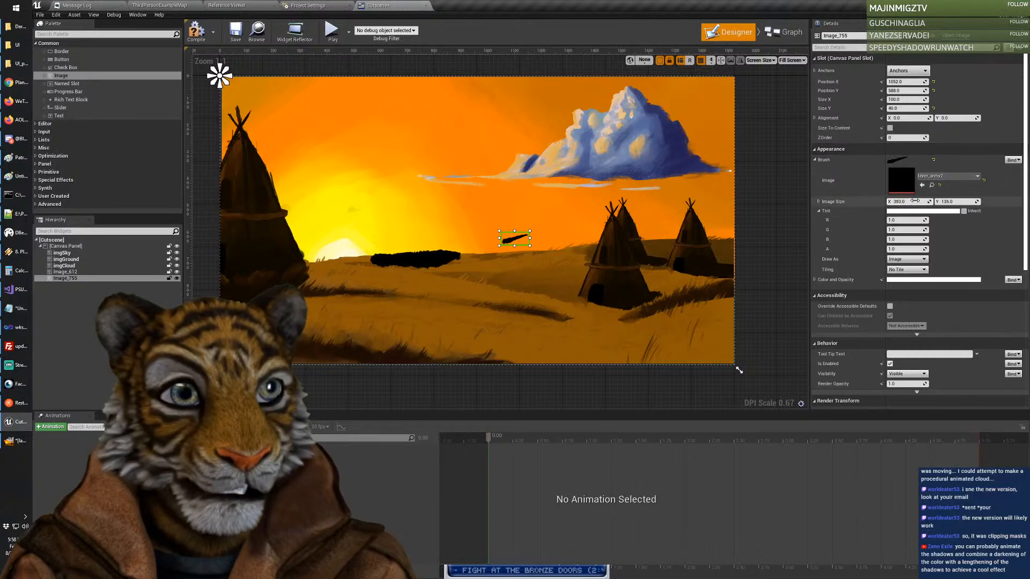
Step: Set the second army image's slot size to its texture size of 393 by 135
click(916, 202)
key(ctrl+c)
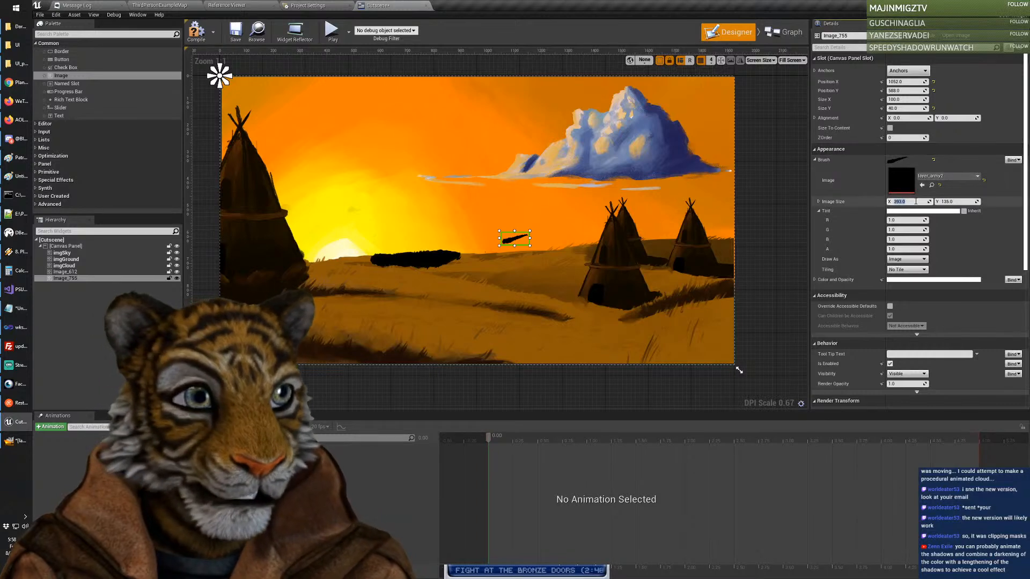
click(908, 99)
key(ctrl+v)
key(Tab)
click(959, 202)
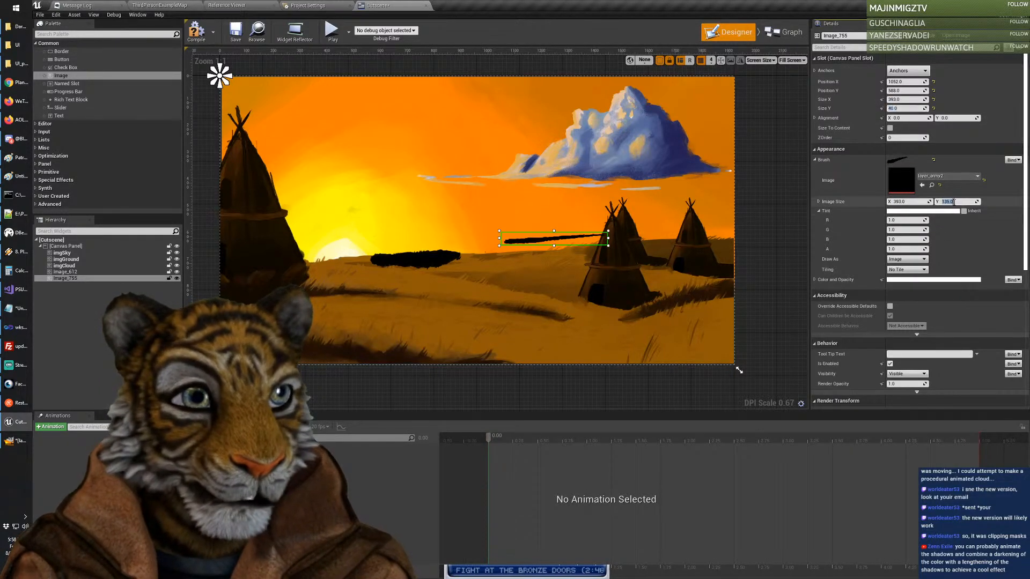
key(ctrl+c)
click(907, 108)
key(ctrl+v)
key(Tab)
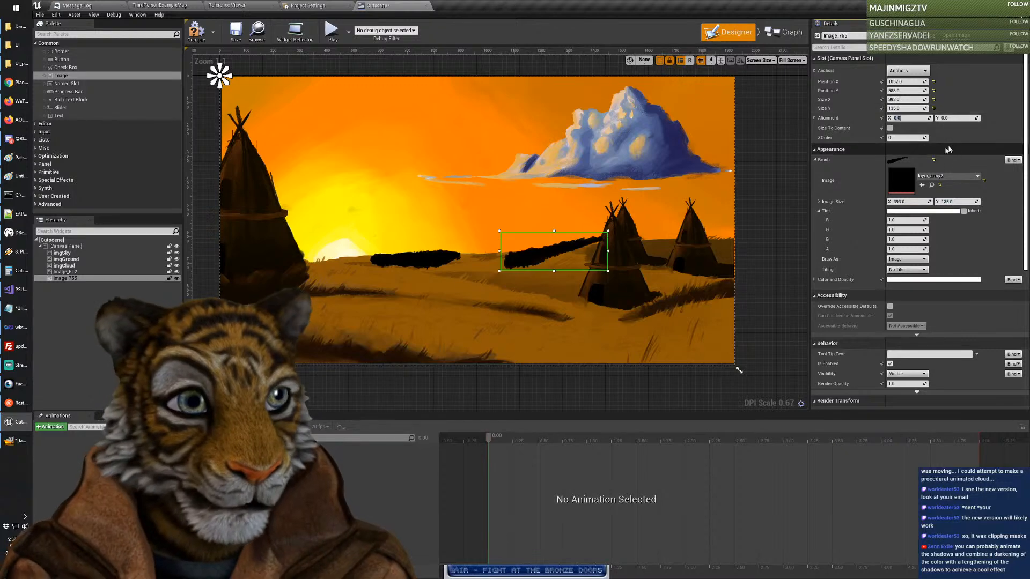
Step: Move the second army image onto the field between the first army and the tents, matching its place in the GIMP composition
key(alt+Tab)
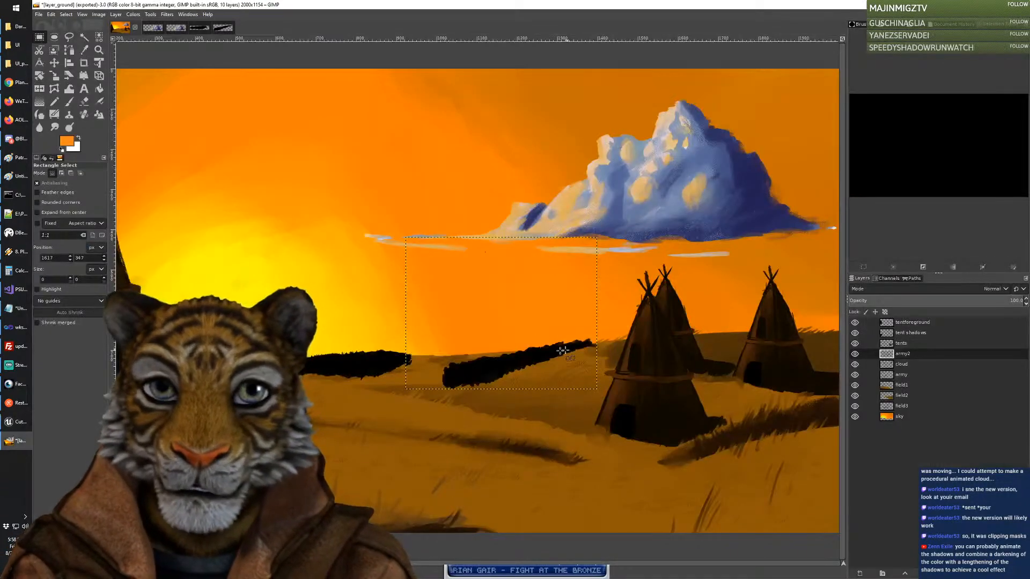
key(alt+Tab)
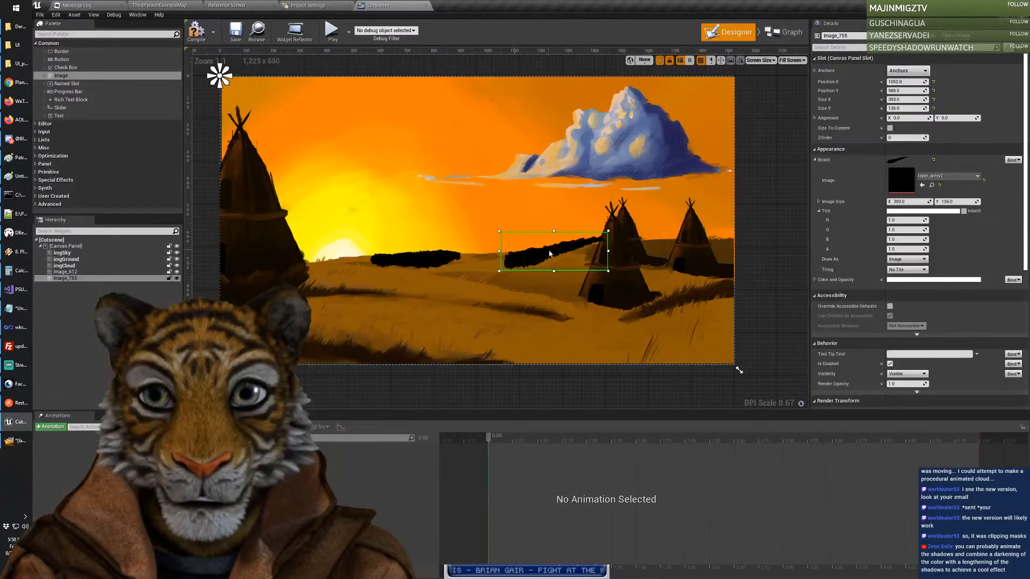
drag(533, 261, 530, 259)
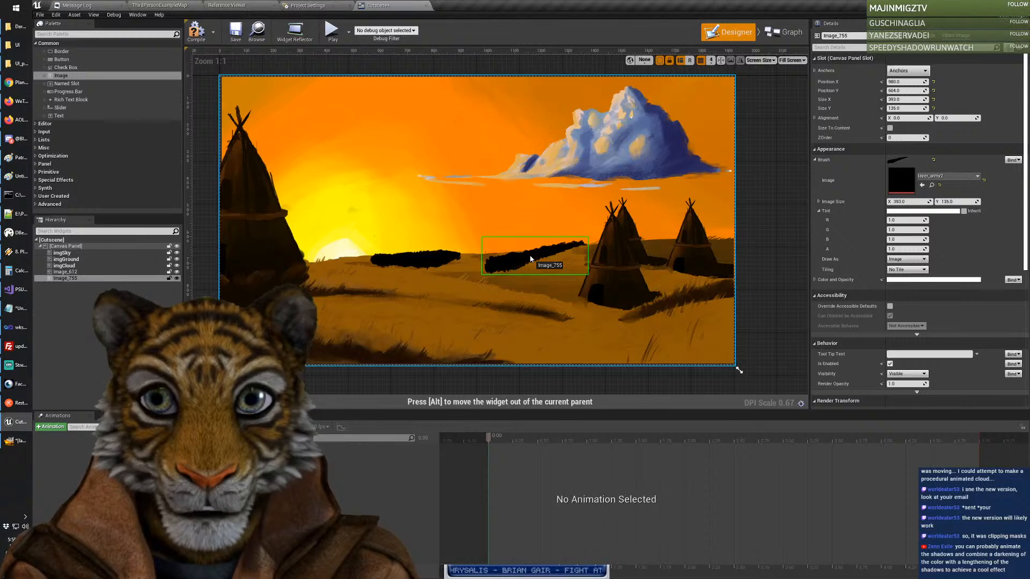
key(alt+Tab)
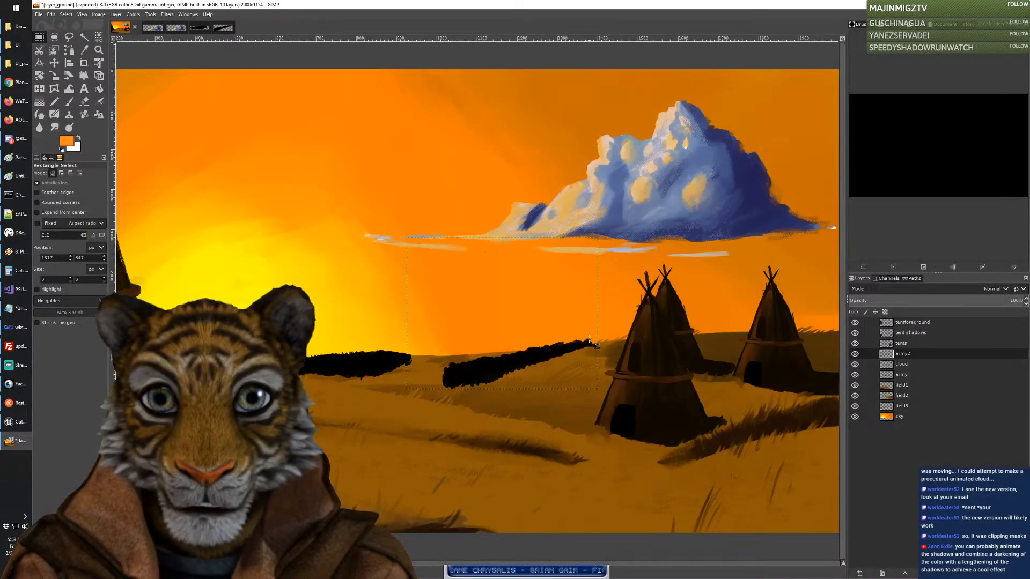
key(alt+Tab)
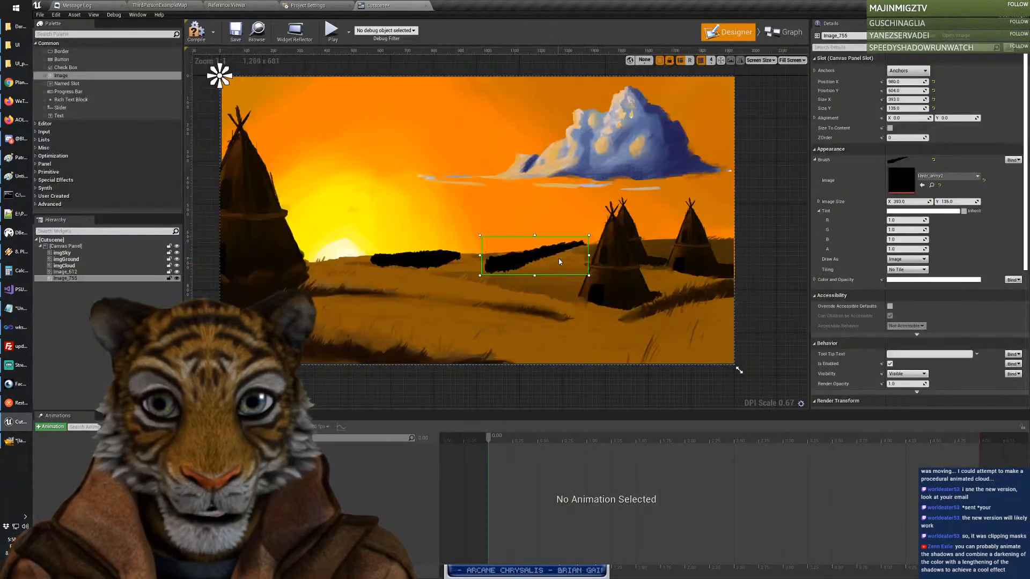
drag(558, 261, 553, 264)
key(alt+Tab)
key(alt+Tab)
key(alt+Tab)
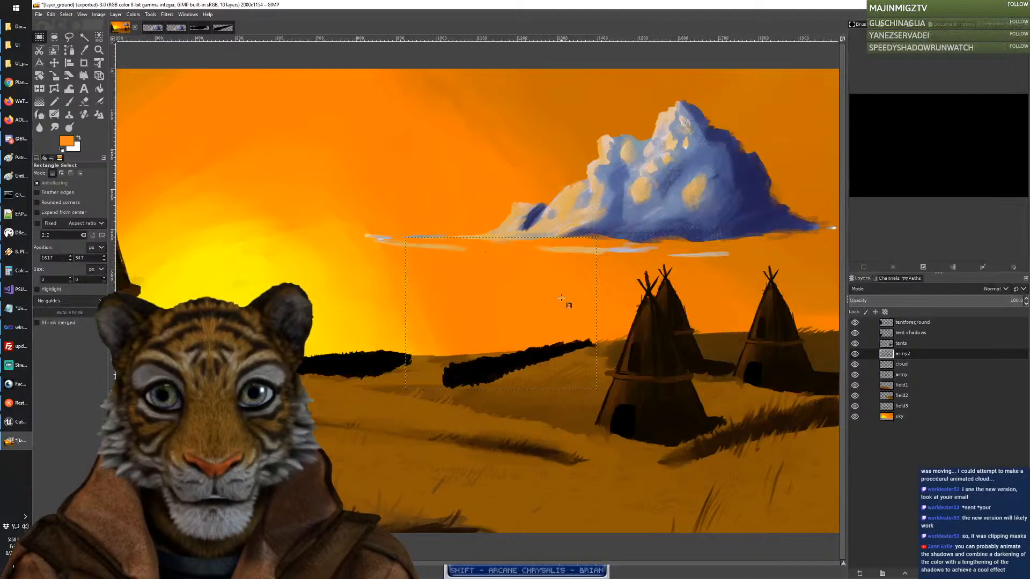
key(alt+Tab)
click(574, 338)
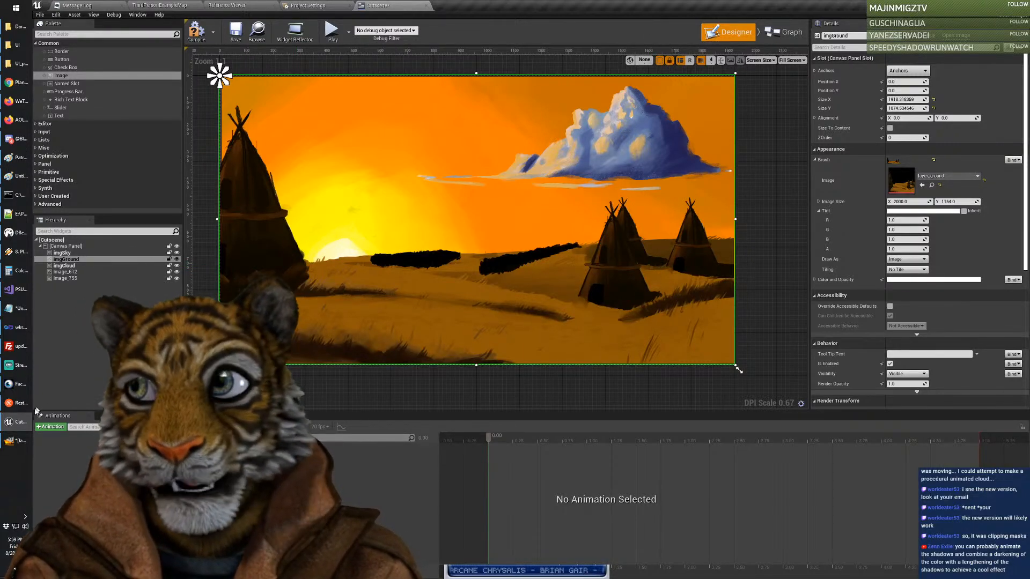
Step: Switch to GIMP and inspect the tentforeground layer of the layer_ground image
click(12, 442)
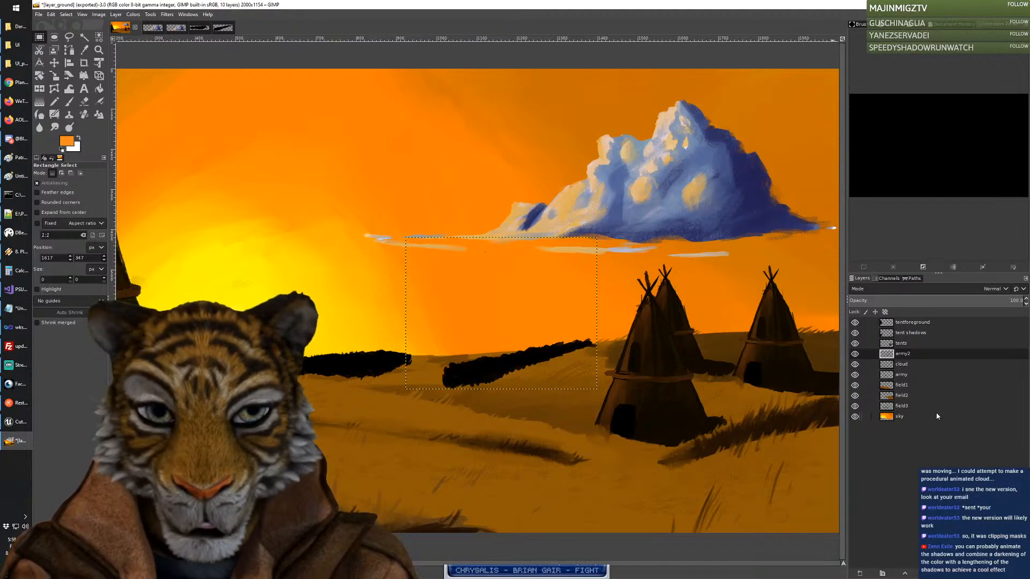
click(910, 406)
click(919, 332)
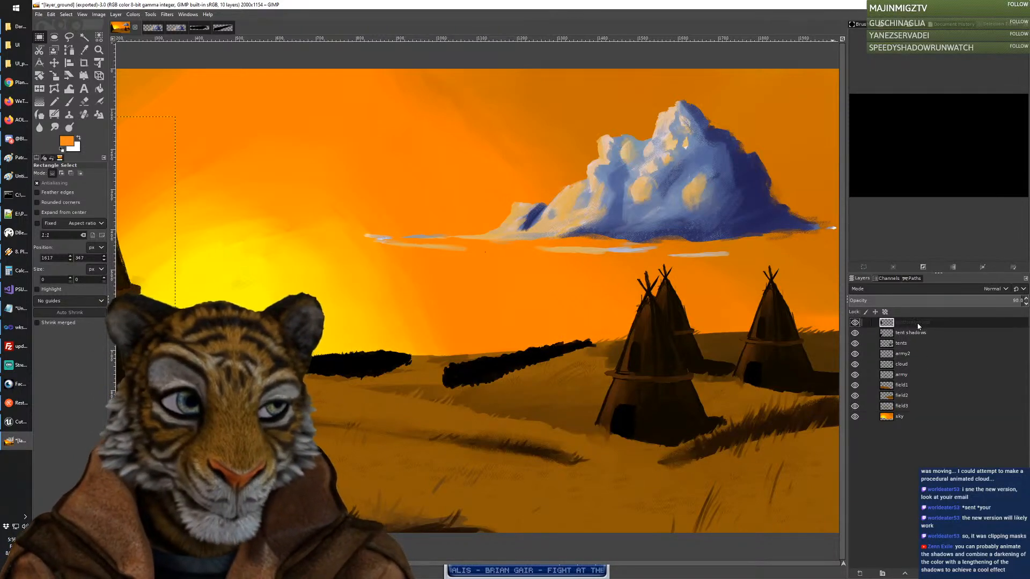
click(921, 324)
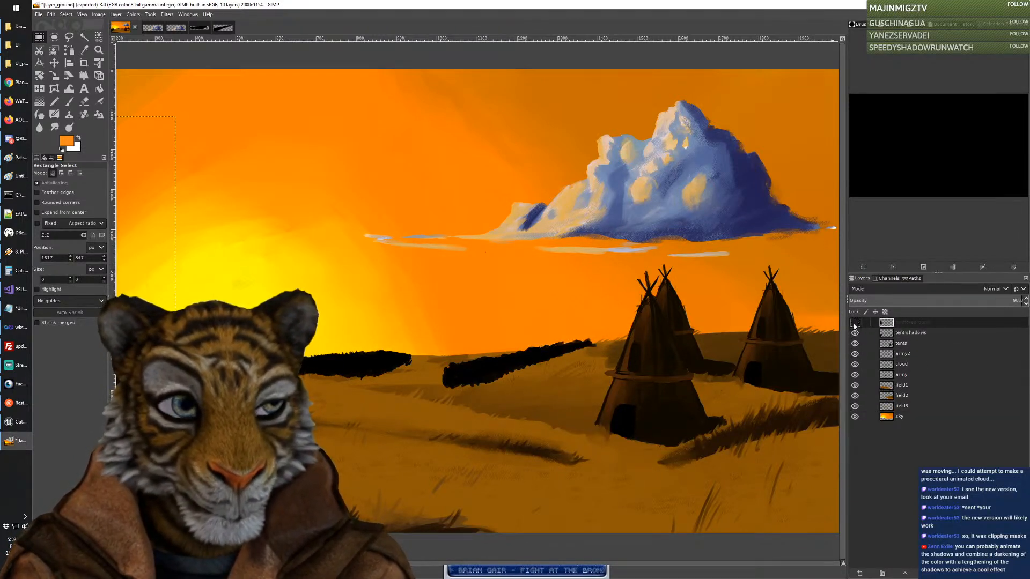
Step: Hide and show the tent shadows layer repeatedly to examine the shadows the tents cast on the field
click(856, 334)
click(855, 338)
click(855, 338)
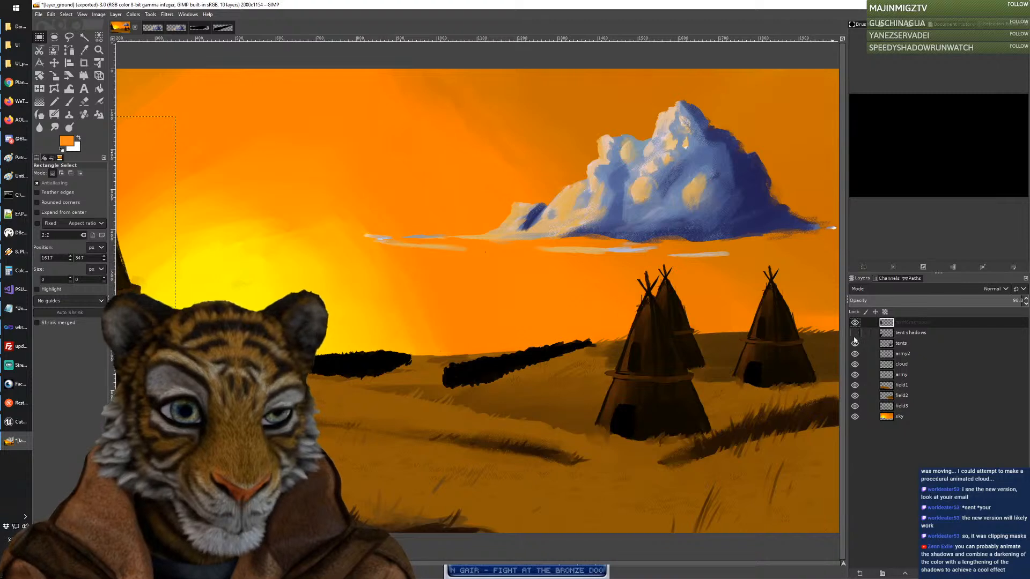
click(856, 338)
click(856, 341)
click(855, 340)
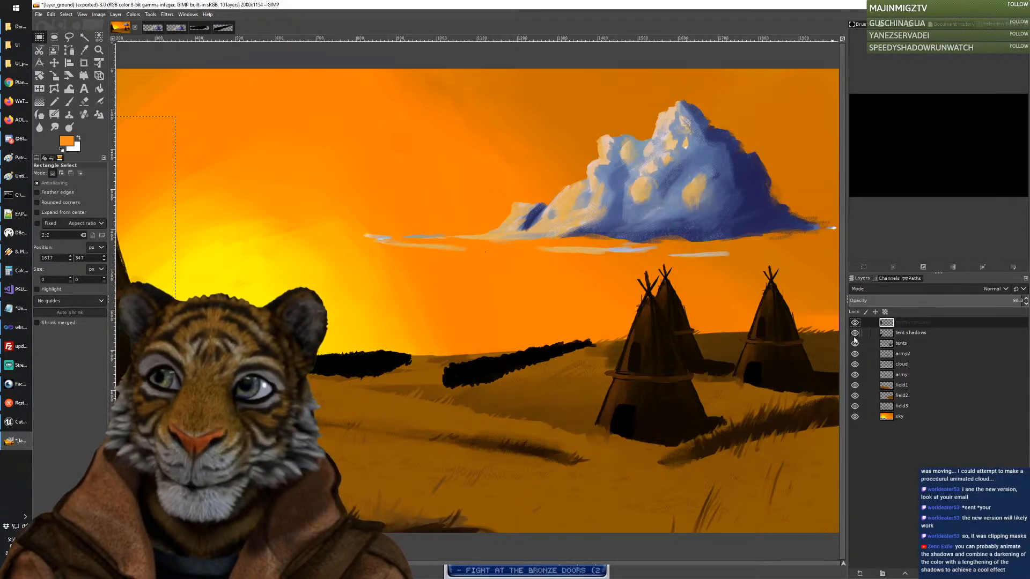
click(855, 341)
click(856, 340)
click(855, 340)
click(855, 340)
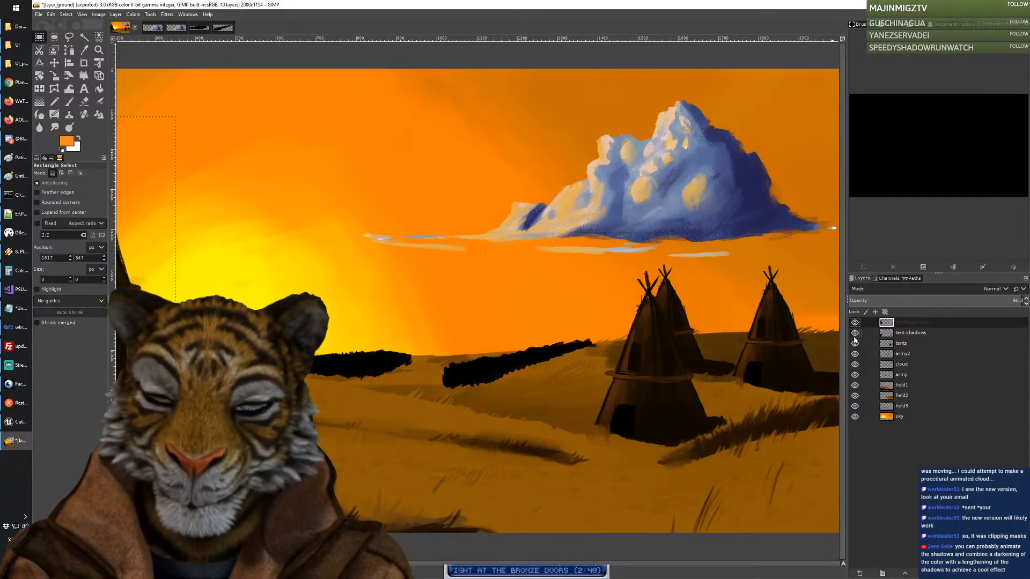
click(856, 340)
click(855, 340)
click(855, 340)
click(855, 340)
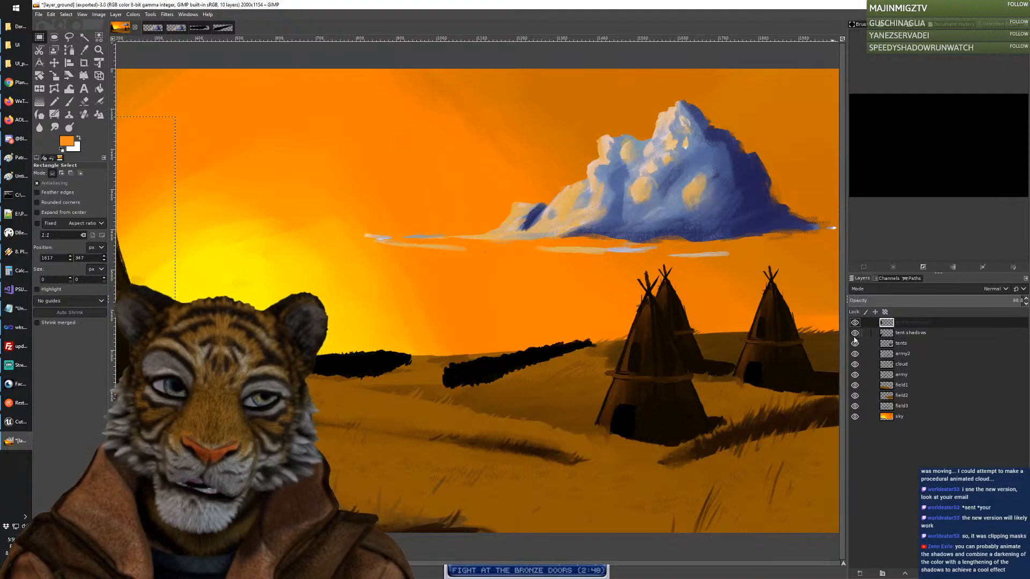
click(855, 340)
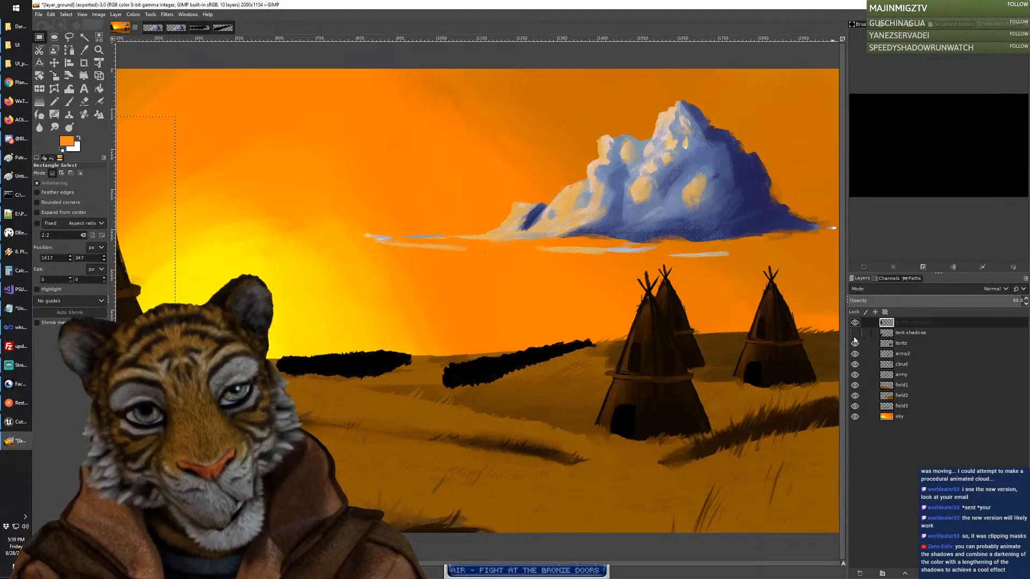
click(855, 340)
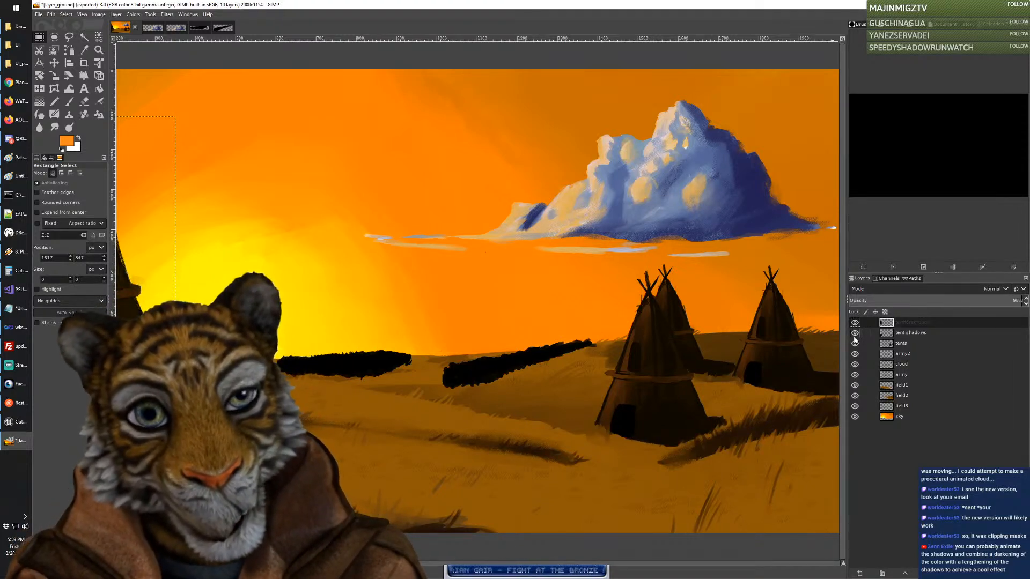
click(856, 338)
click(857, 338)
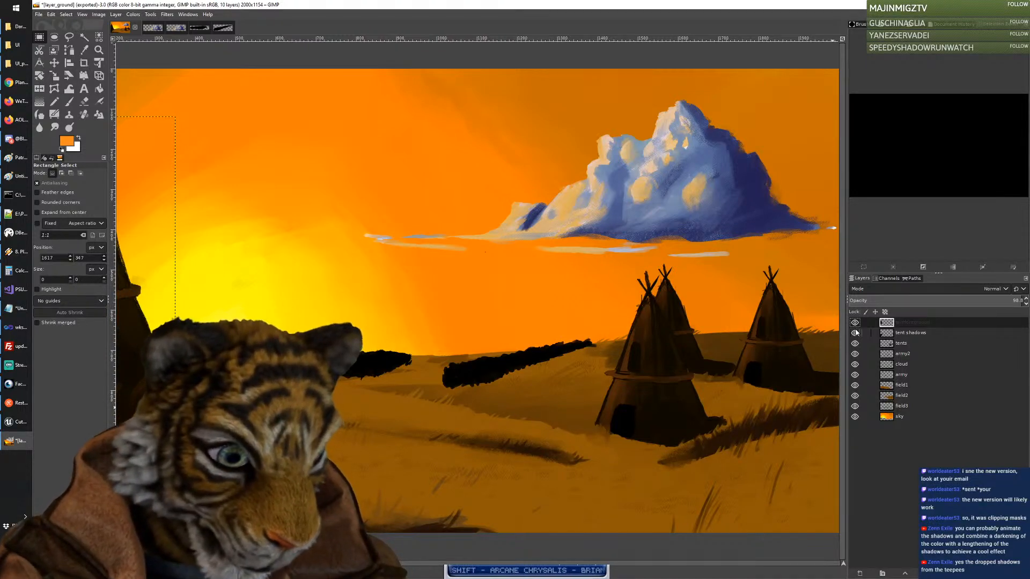
click(856, 332)
click(855, 332)
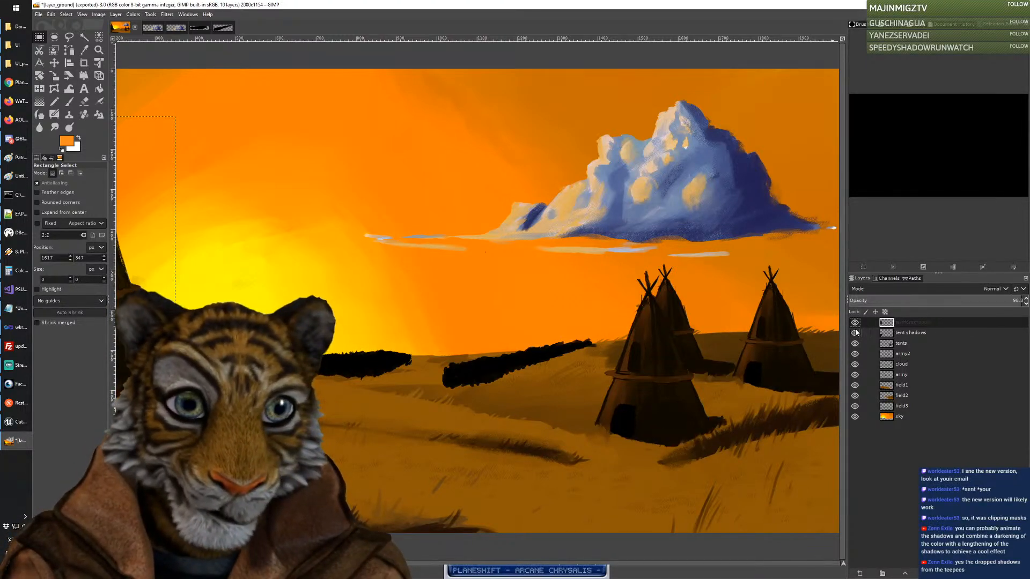
click(856, 334)
click(856, 334)
click(856, 333)
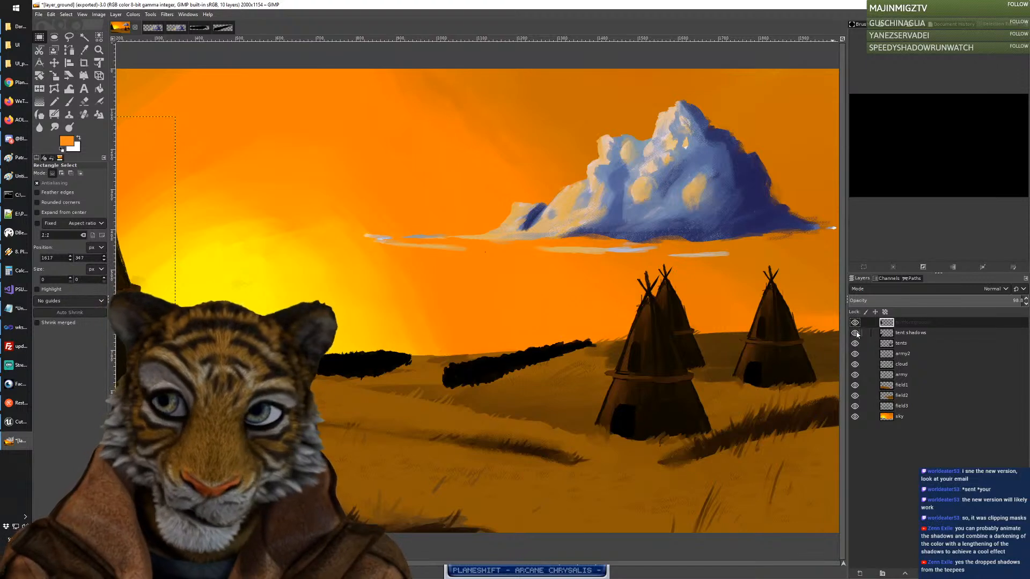
click(855, 333)
click(856, 333)
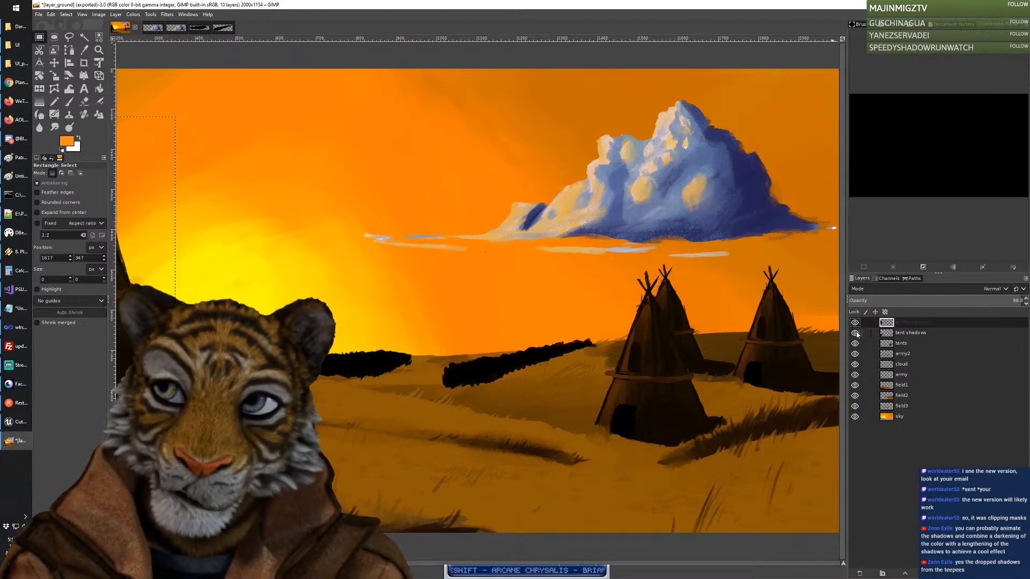
click(855, 333)
click(855, 333)
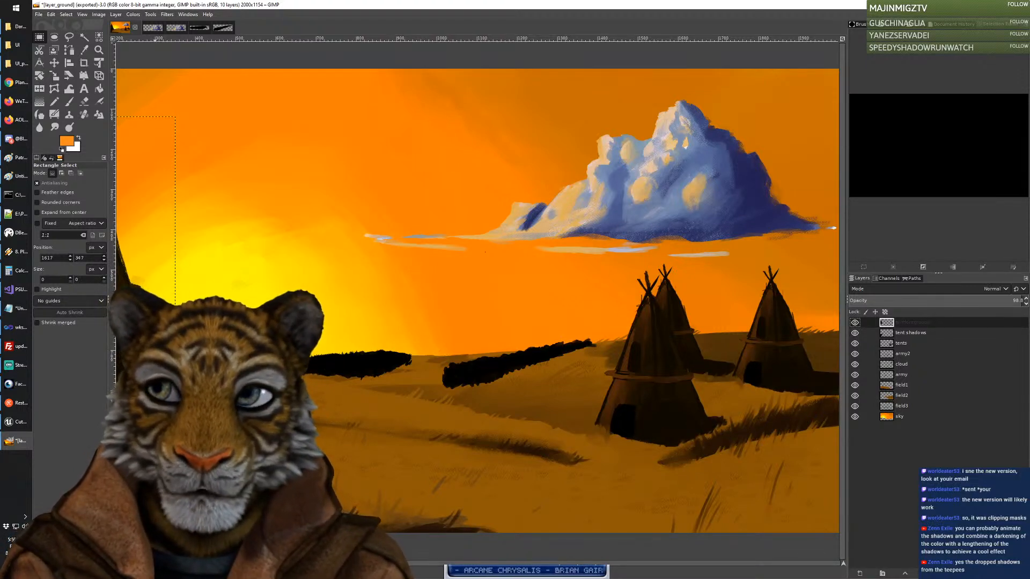
click(855, 333)
click(855, 333)
Step: Try to stretch the tent shadows layer with the Scale tool
click(919, 333)
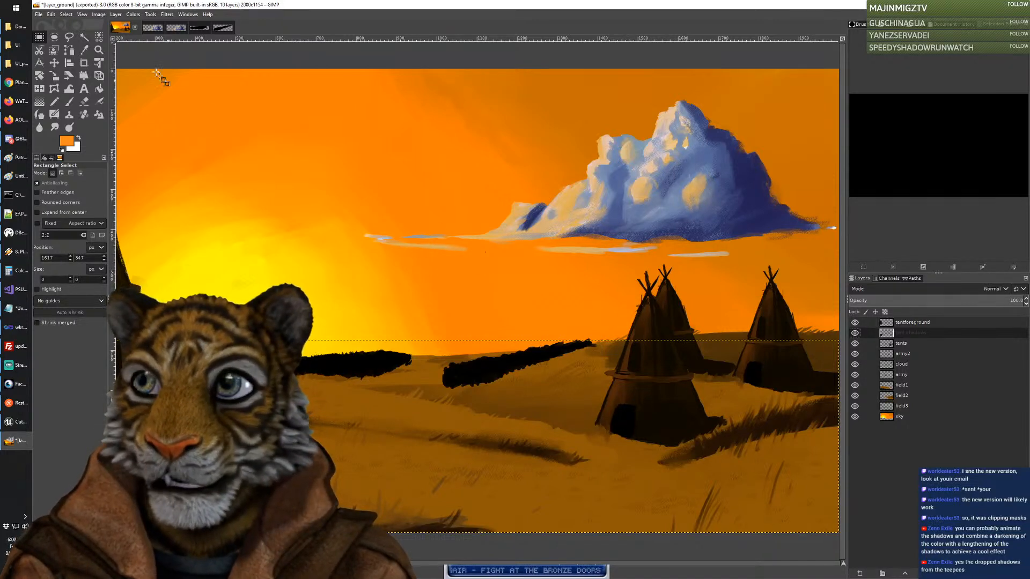
click(101, 14)
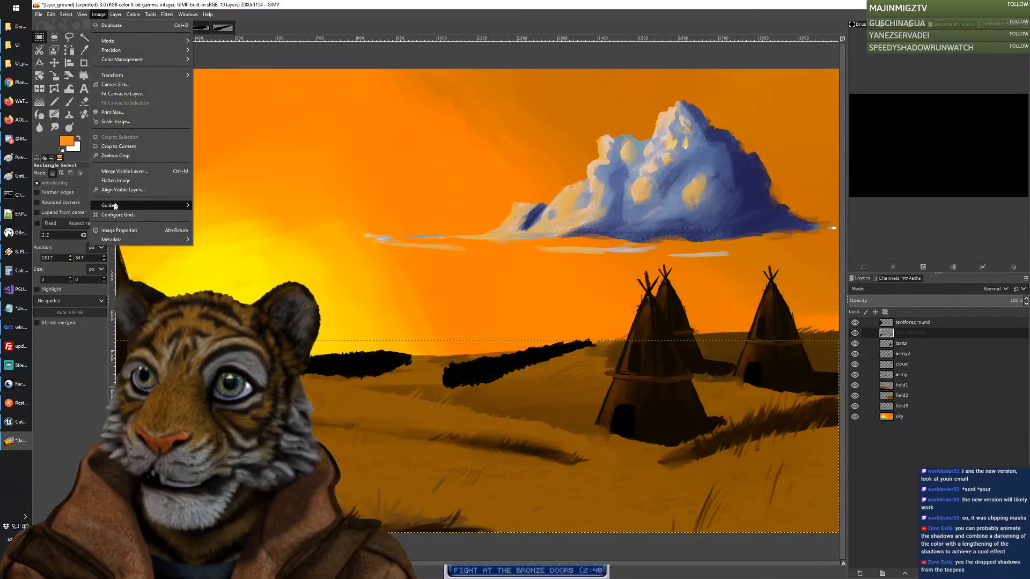
mouse_move(120, 13)
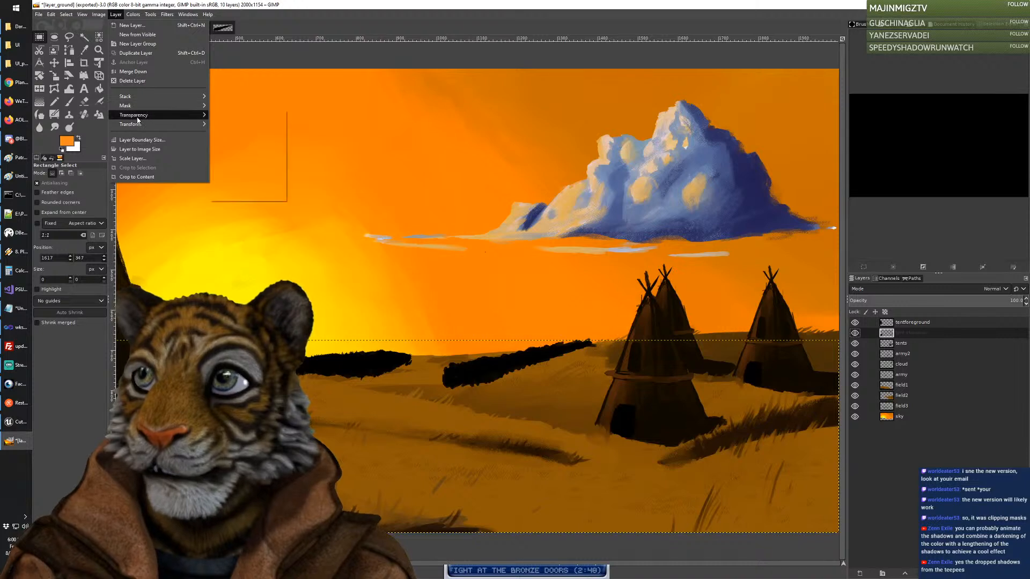
mouse_move(177, 124)
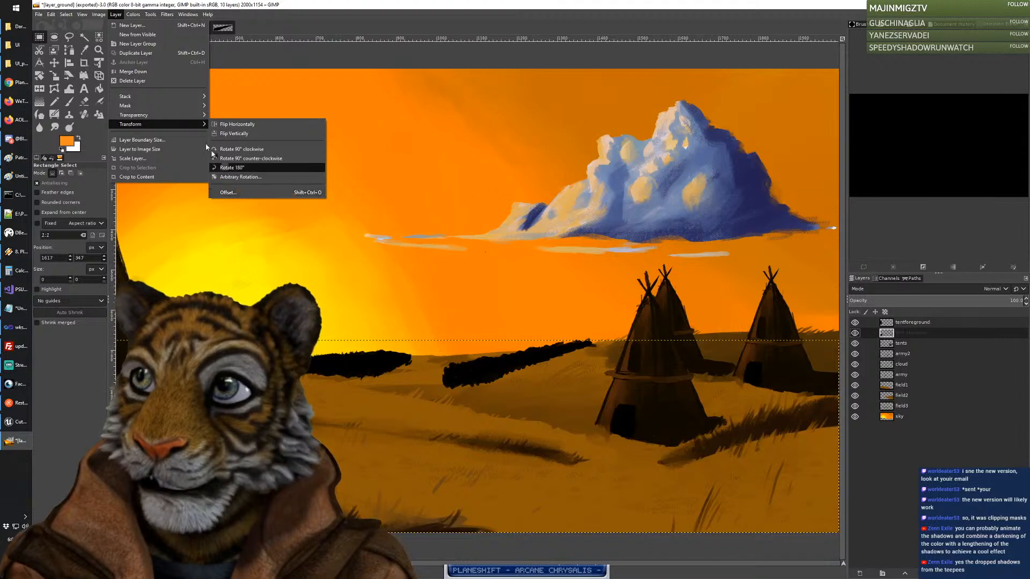
click(117, 18)
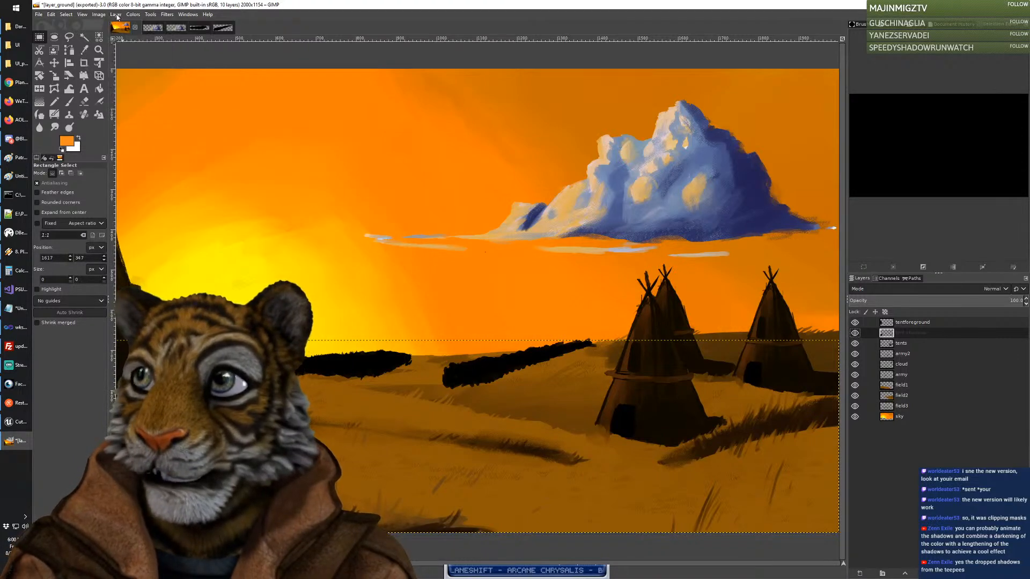
click(54, 76)
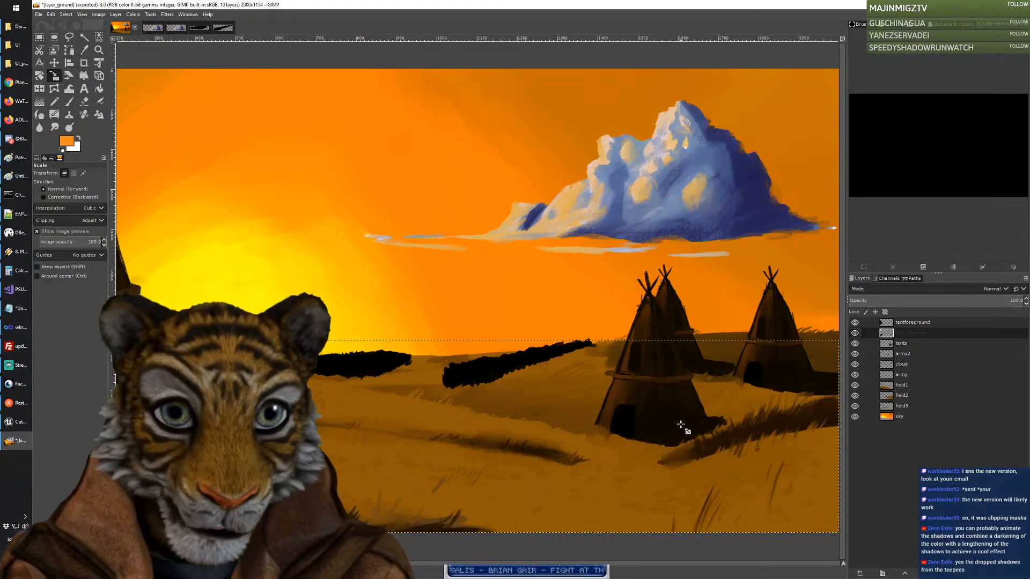
click(536, 400)
drag(536, 401, 586, 556)
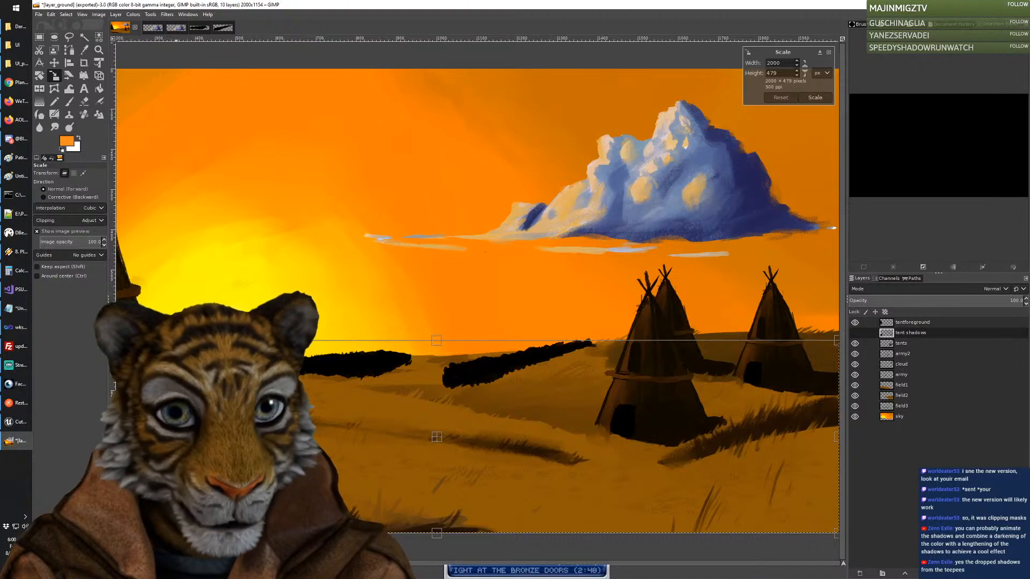
ctrl+scroll(539, 413, down, 1)
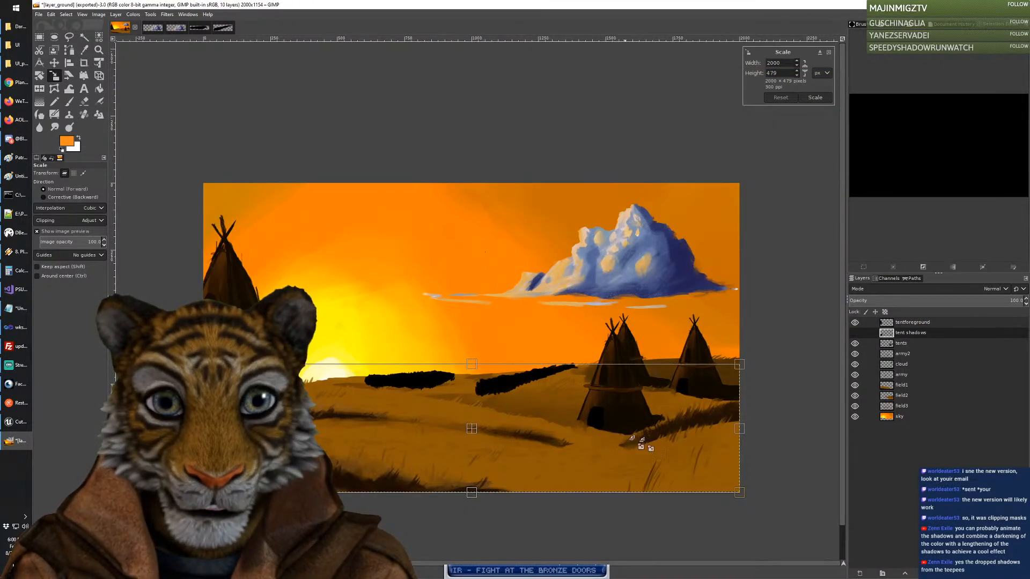
drag(733, 493, 758, 503)
key(ctrl+z)
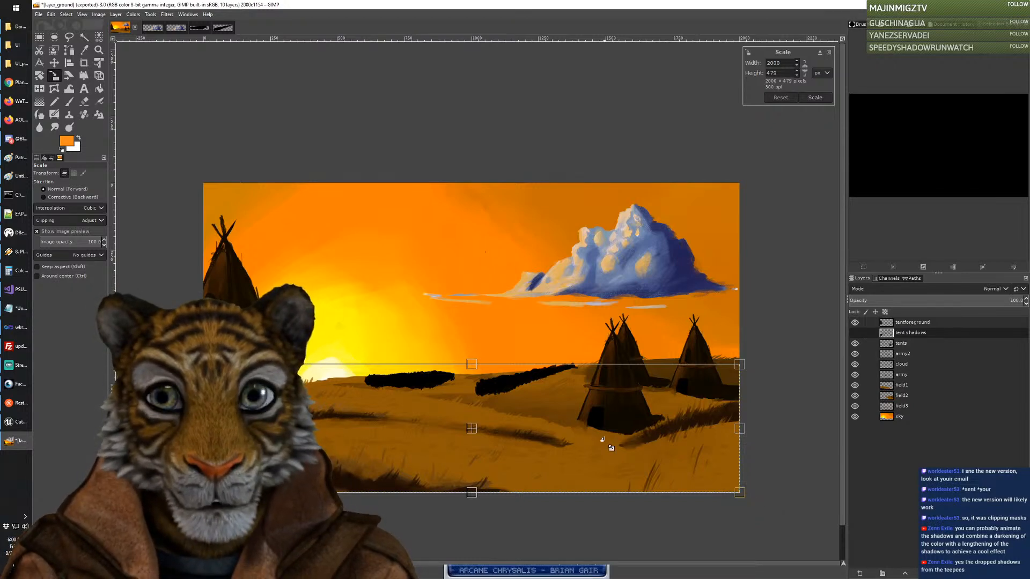
Step: Cancel the scaling and toggle the tent shadows, tentforeground and tents layers to compare what each one contributes
click(856, 334)
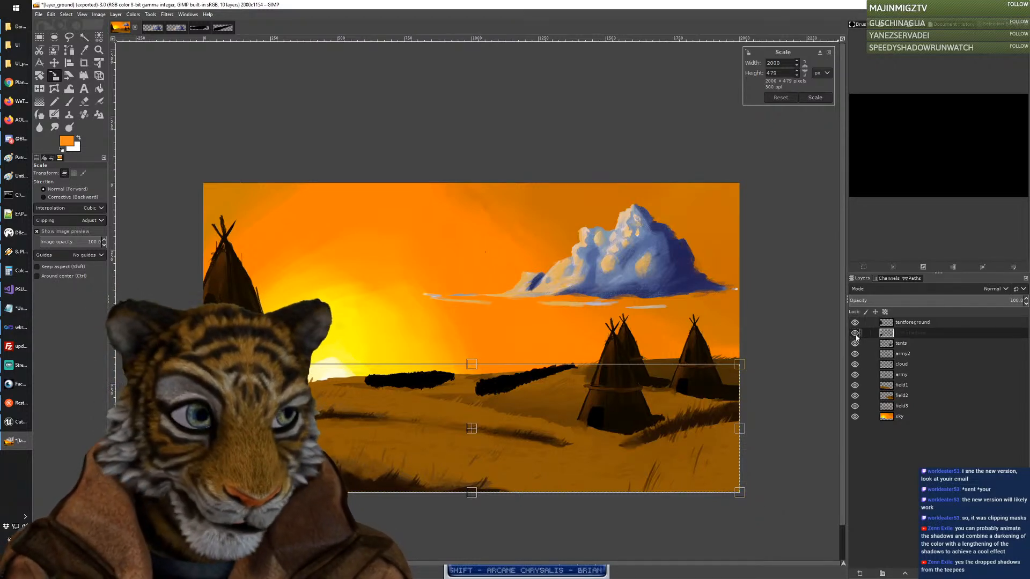
click(855, 335)
click(856, 333)
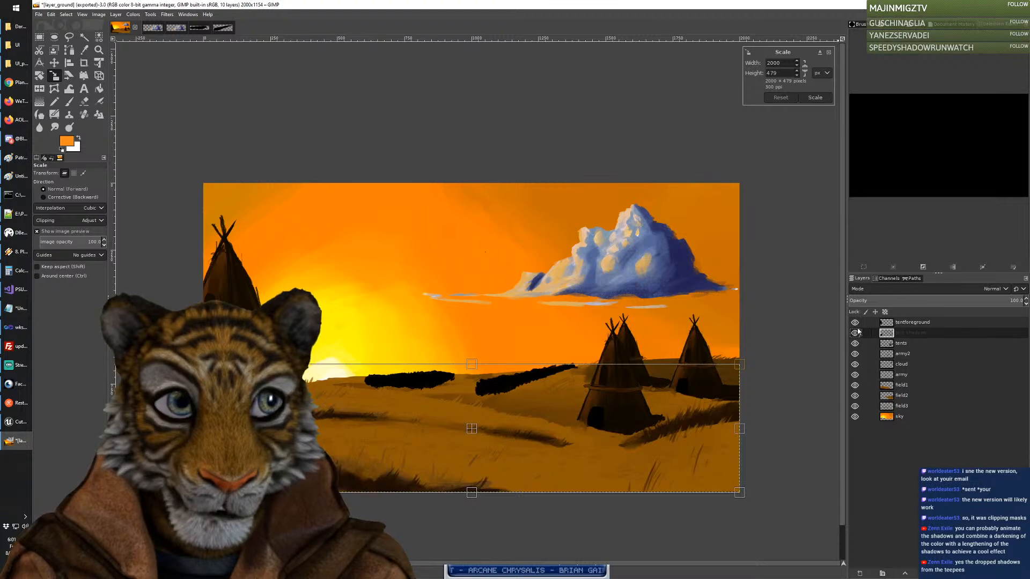
click(855, 323)
click(855, 323)
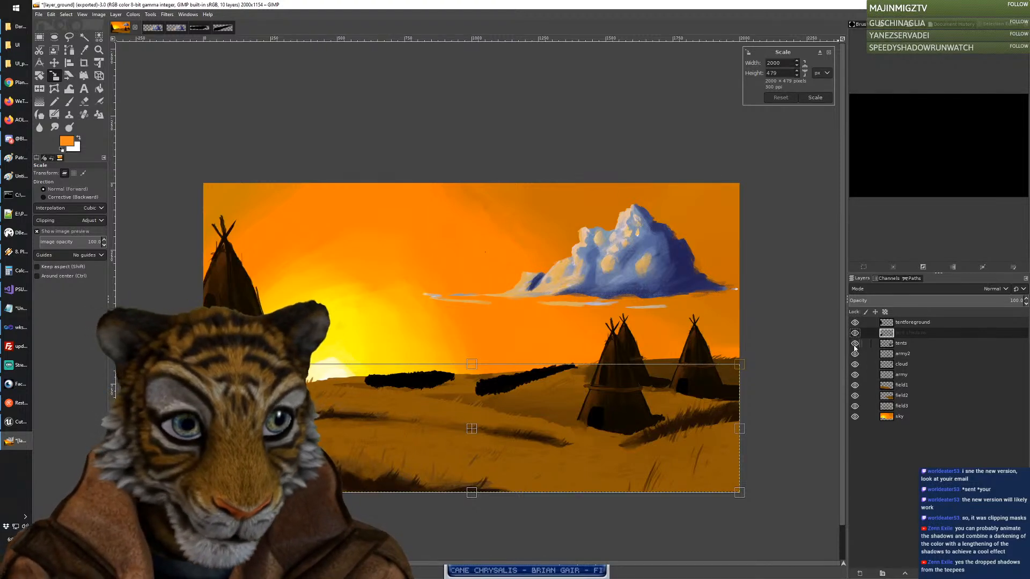
click(855, 345)
click(855, 343)
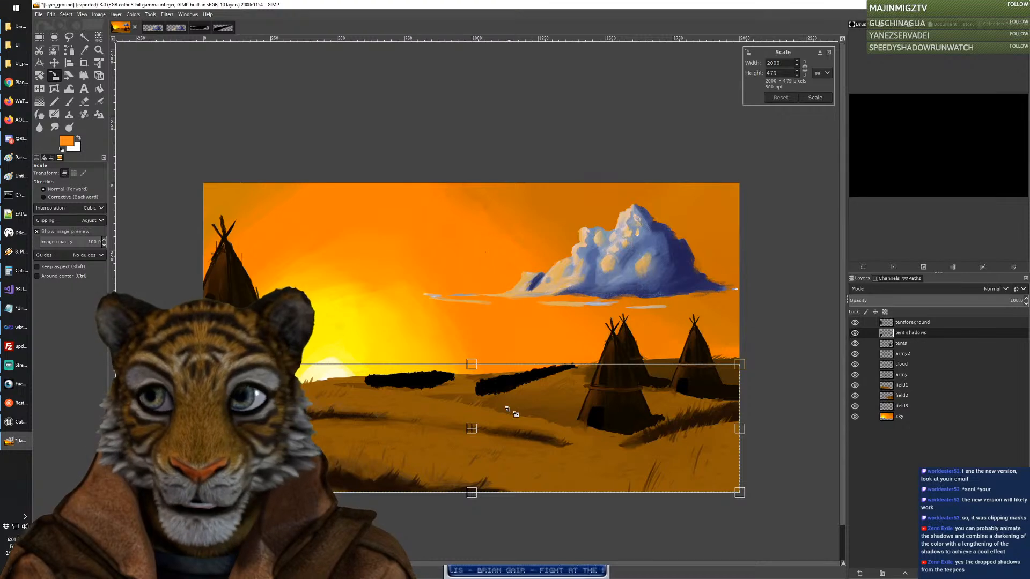
key(Escape)
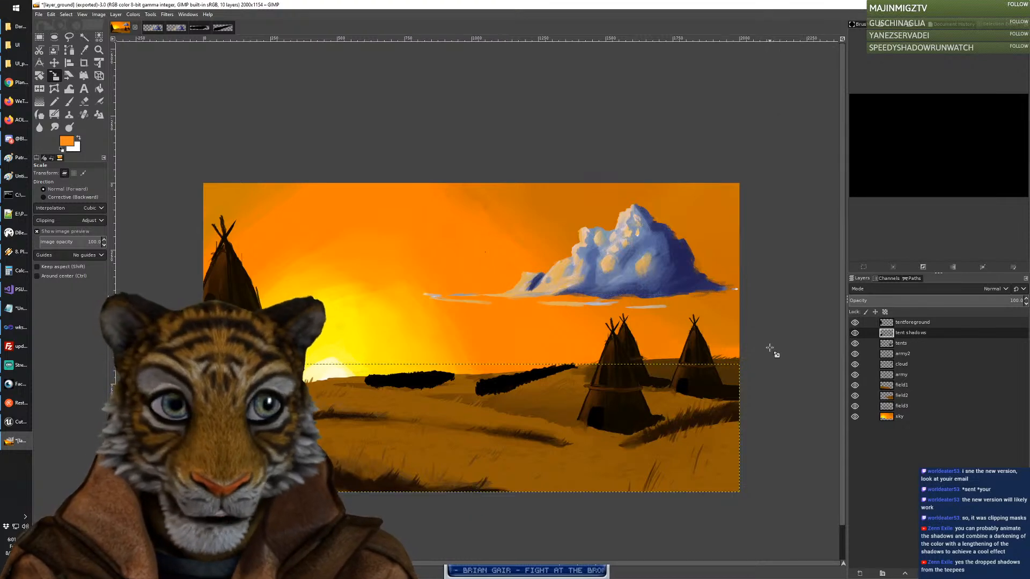
click(855, 333)
click(854, 336)
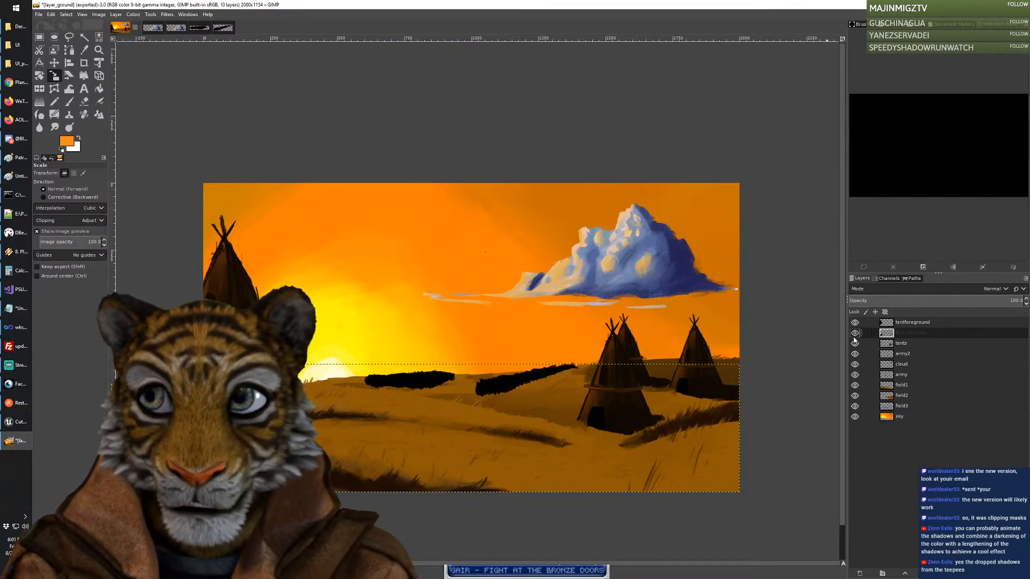
click(855, 336)
click(855, 337)
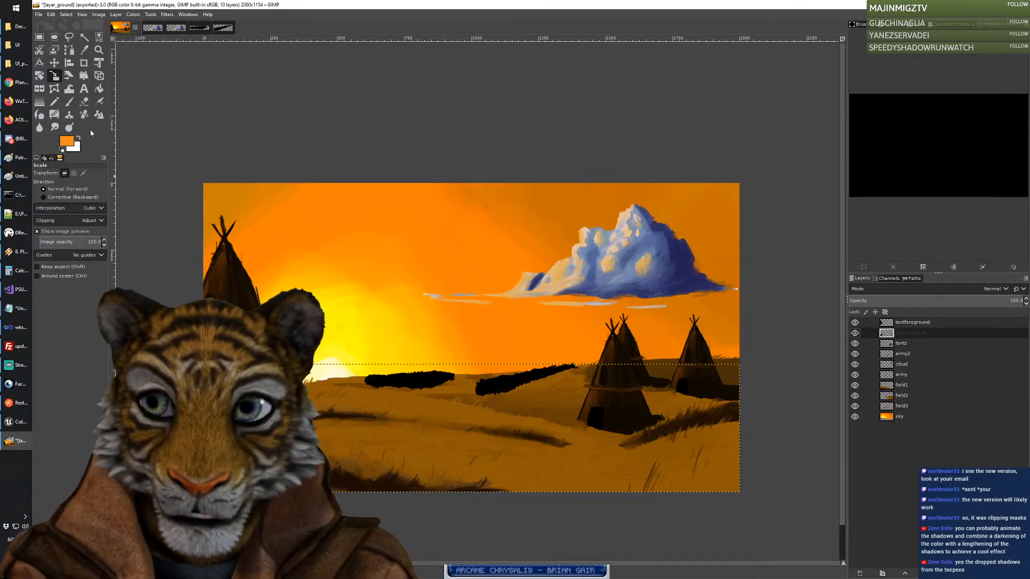
Step: Try to shift the whole tent shadows layer slightly
click(54, 65)
drag(326, 433, 335, 436)
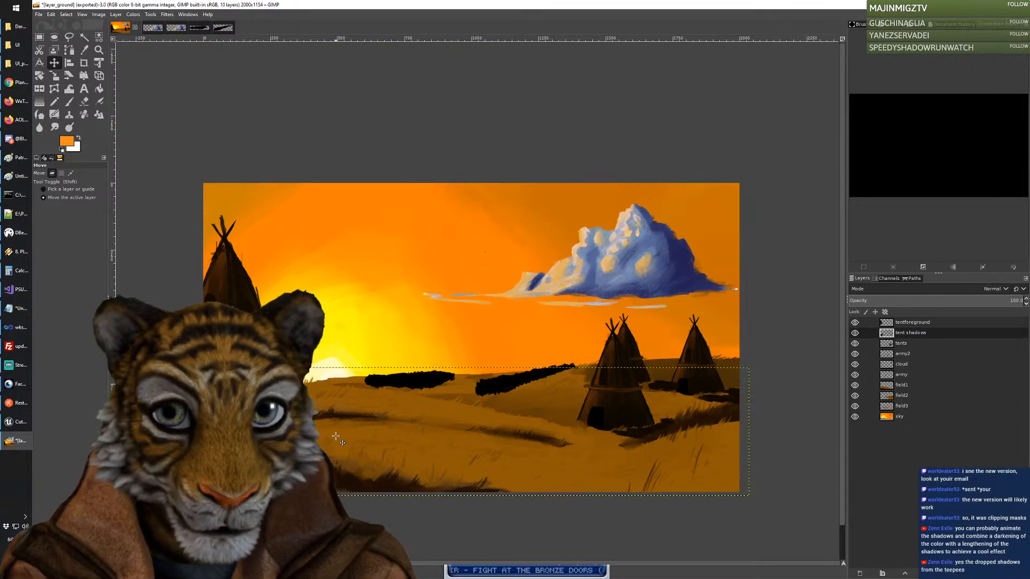
key(ctrl+z)
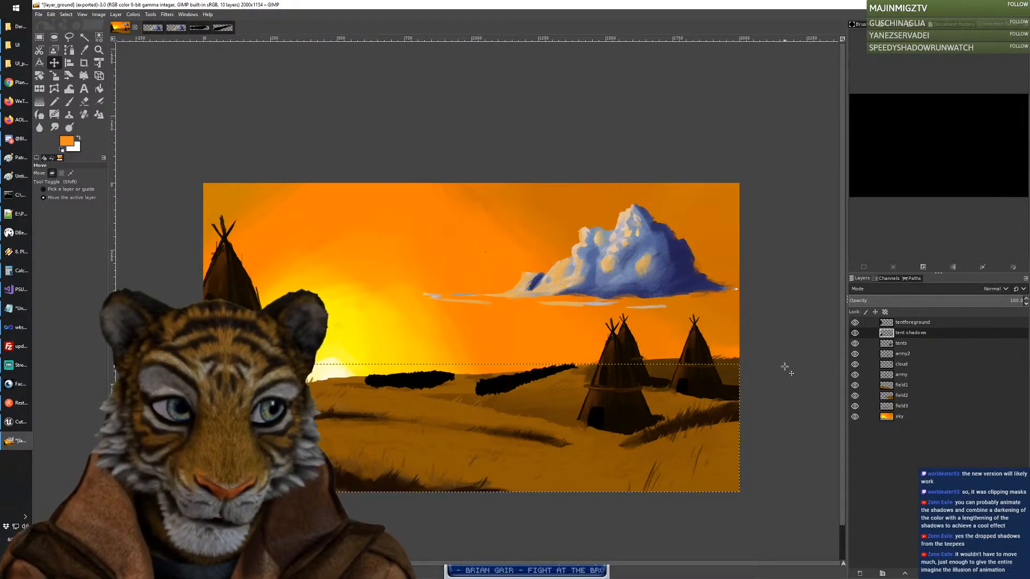
Step: Select a rectangle of about 735 by 426 px around the group of tents, float its shadows and remove them from the tent shadows layer
click(39, 37)
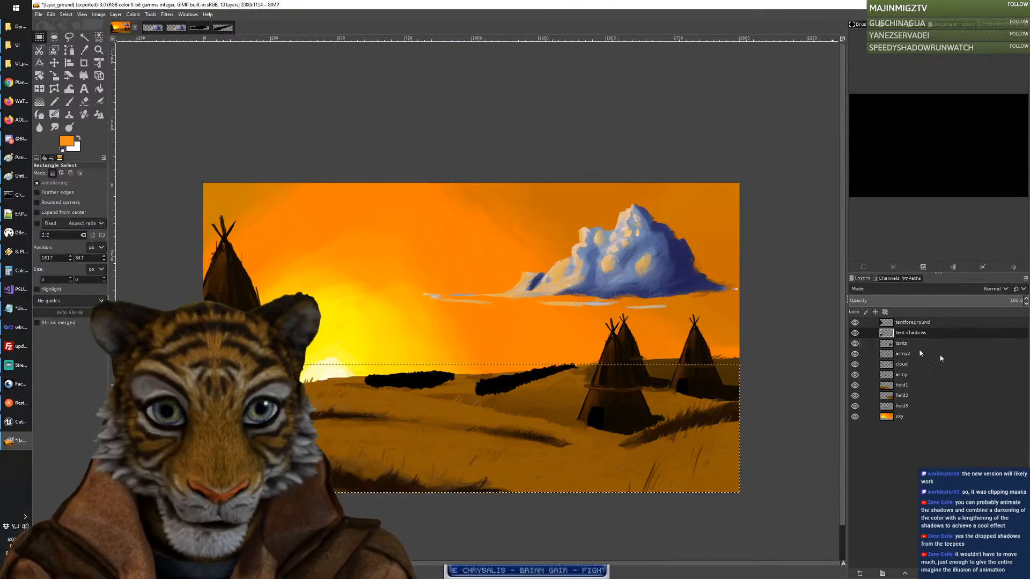
drag(566, 339, 762, 452)
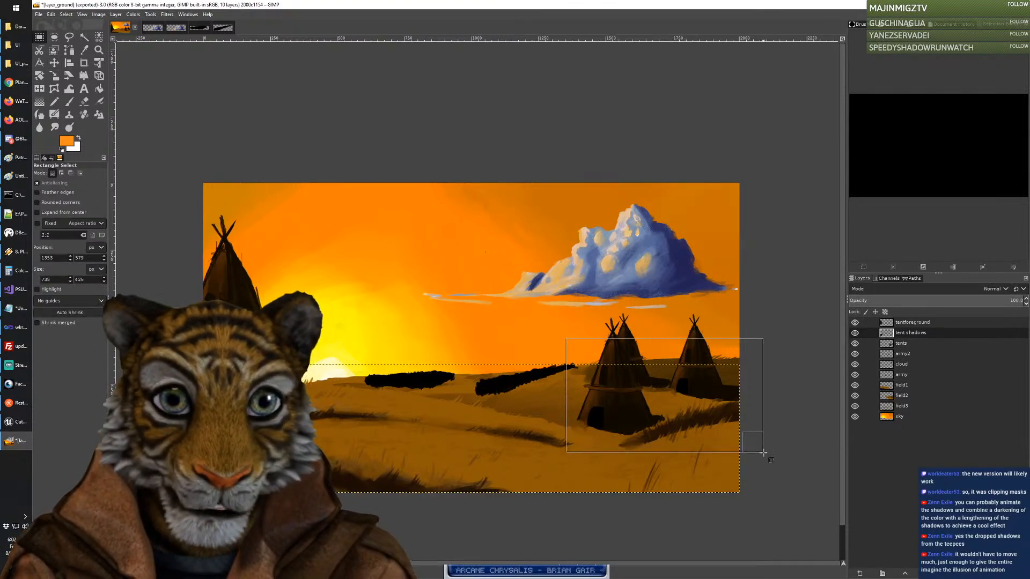
right_click(658, 348)
mouse_move(677, 377)
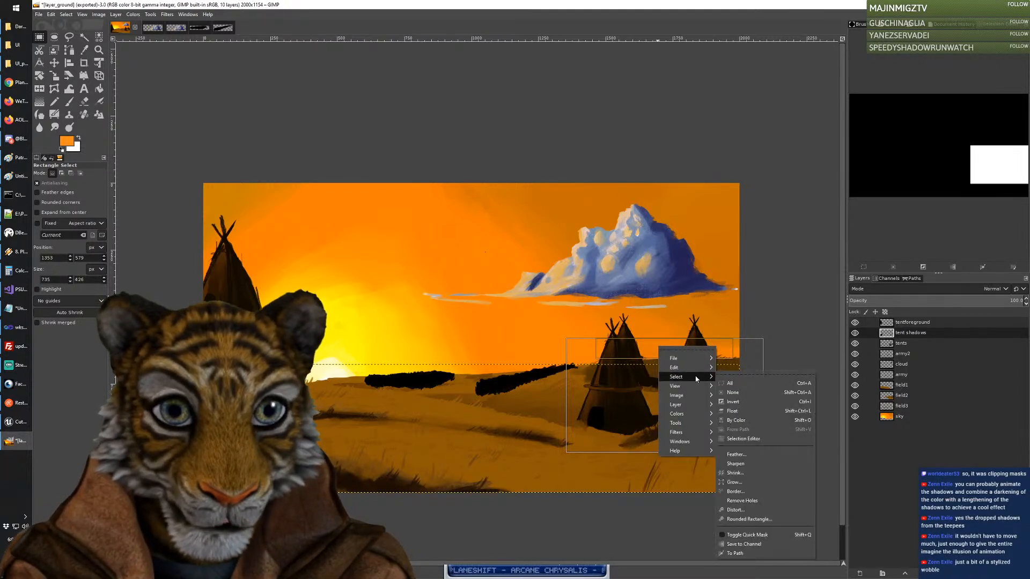
click(765, 407)
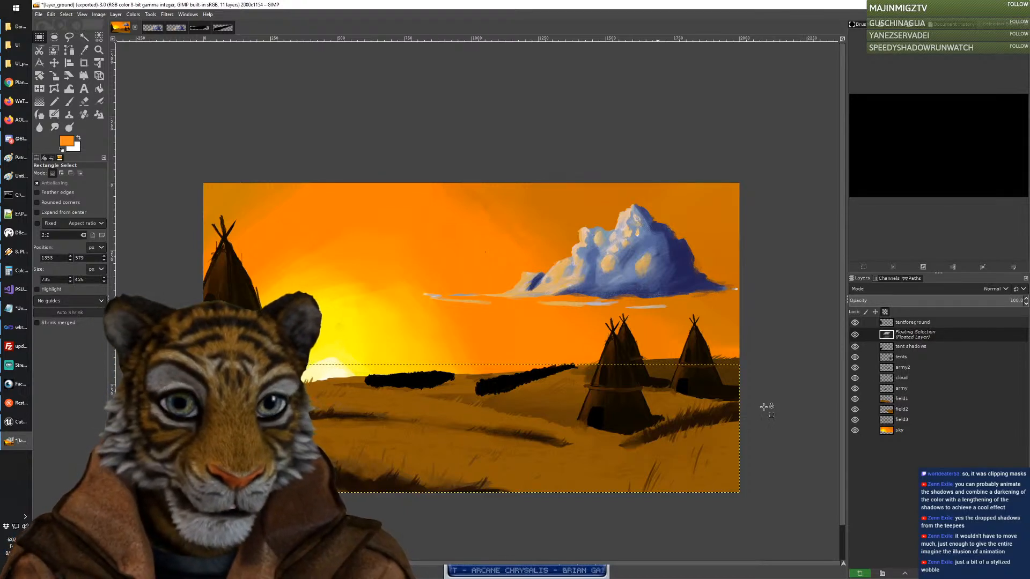
key(ctrl+h)
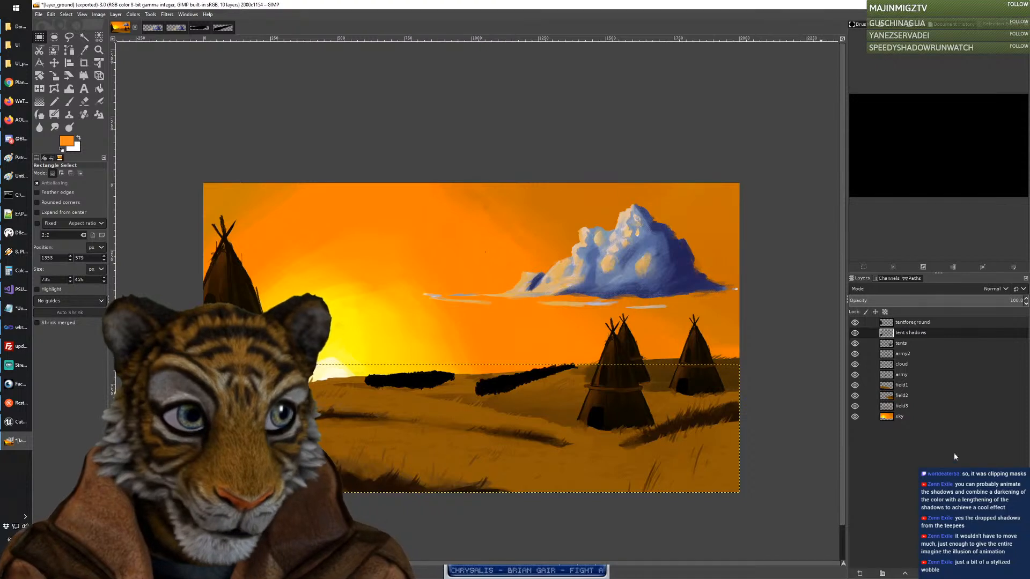
Step: Paste the removed shadows, align them with the tents and turn the floating selection into a separate layer
key(ctrl+v)
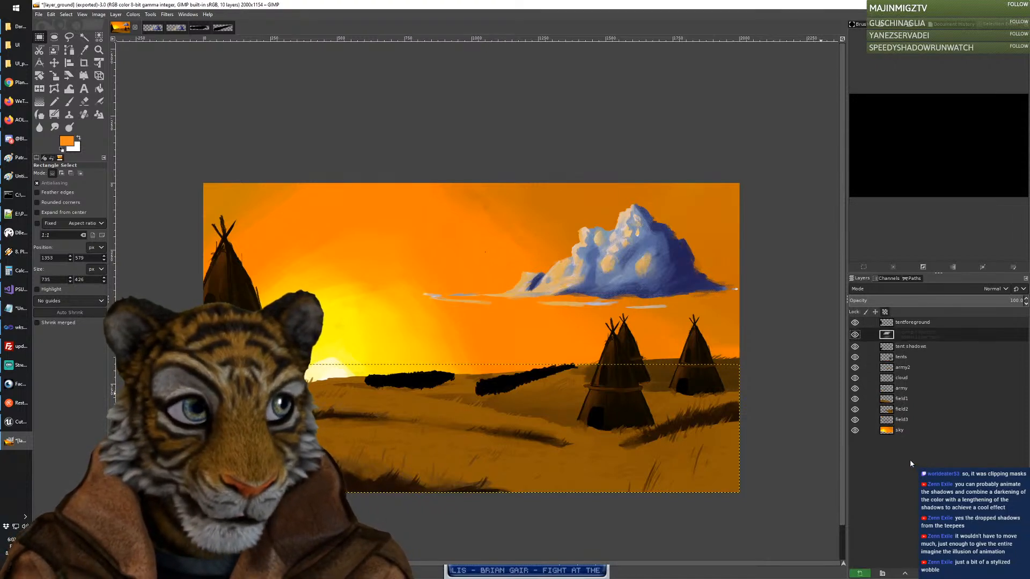
click(55, 63)
drag(551, 462, 727, 443)
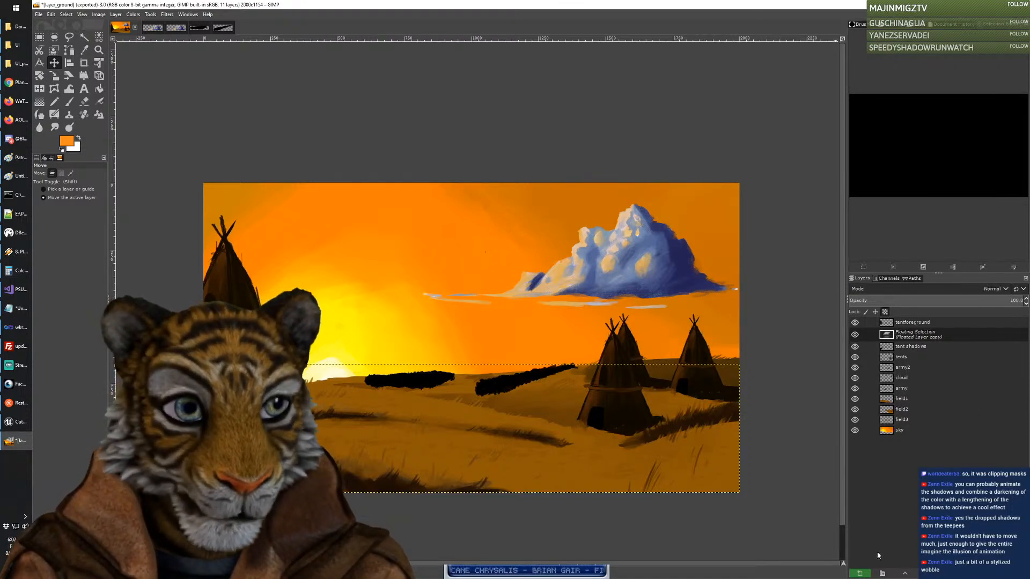
click(860, 574)
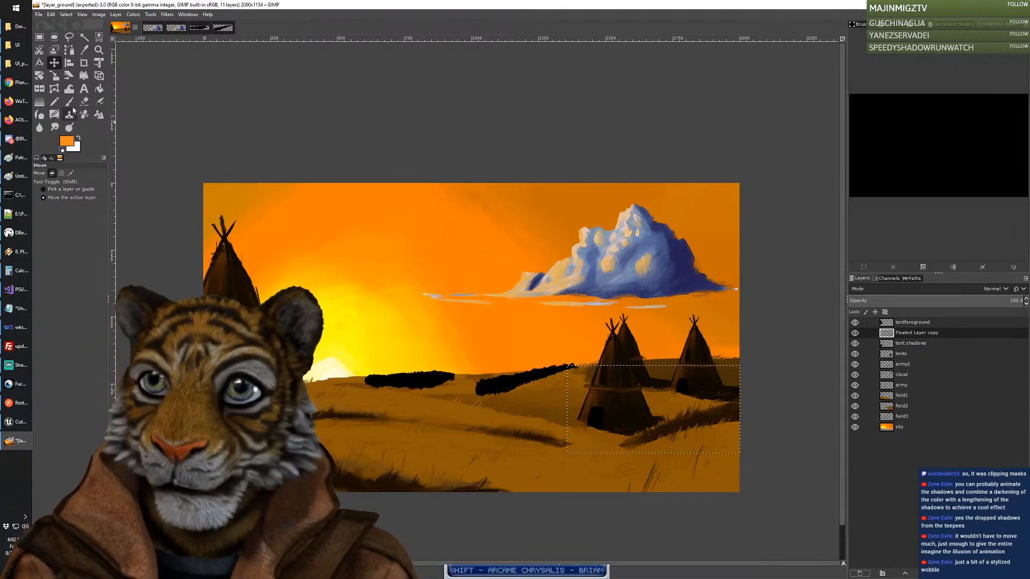
Step: Preview the separated tent shadows layer scaled to 634 by 322 px
click(69, 77)
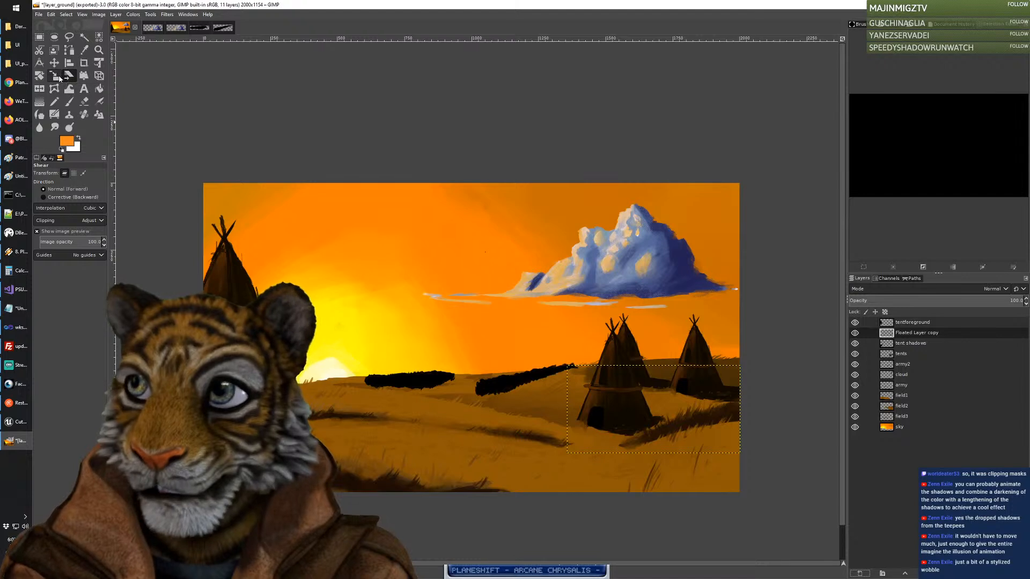
click(54, 76)
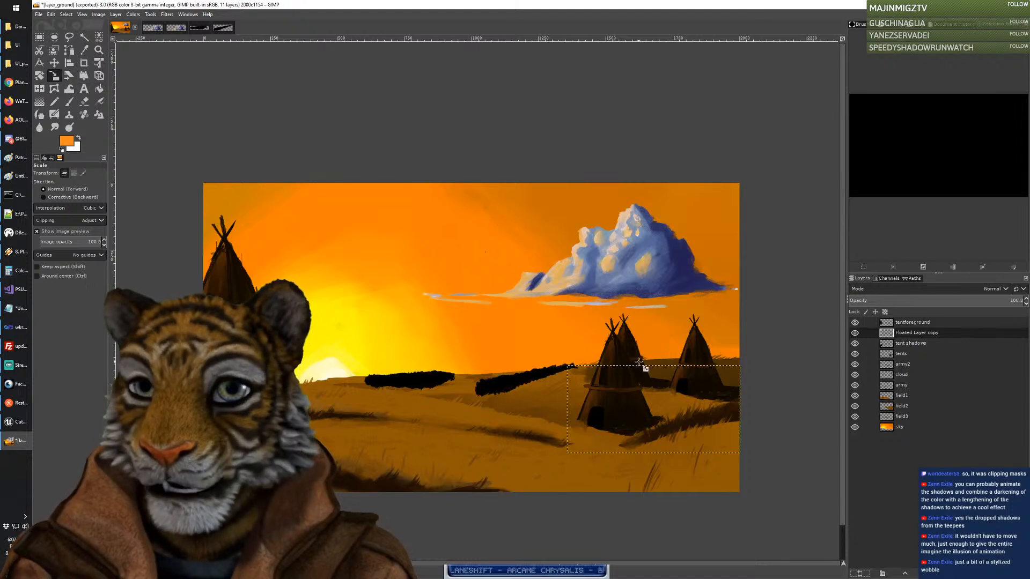
click(691, 423)
mouse_move(691, 424)
mouse_down()
mouse_move(706, 427)
mouse_move(685, 420)
mouse_up()
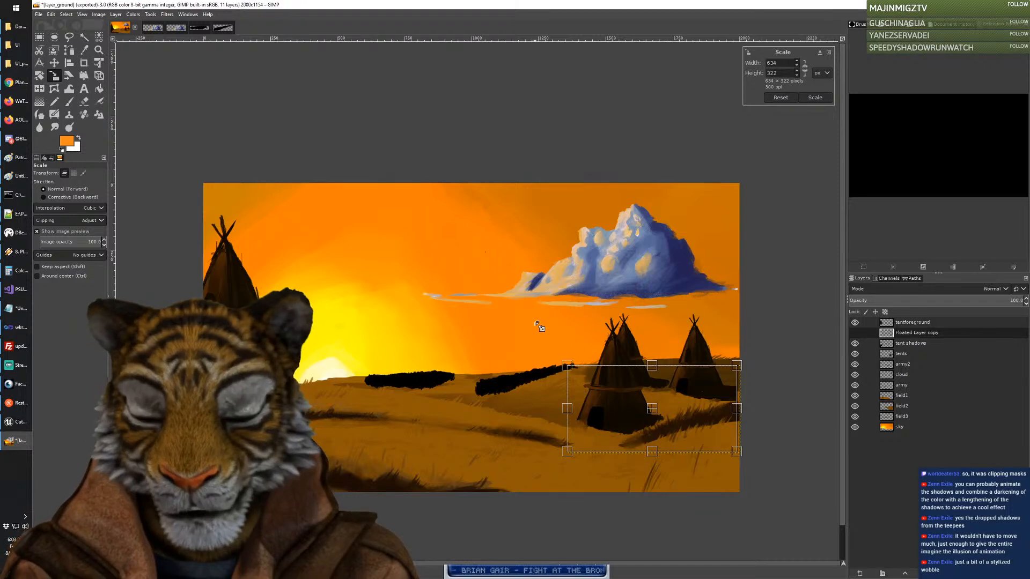
Step: Switch to Unreal Editor, select the cloud image, and compile and save the Cutscene widget
key(alt+Tab)
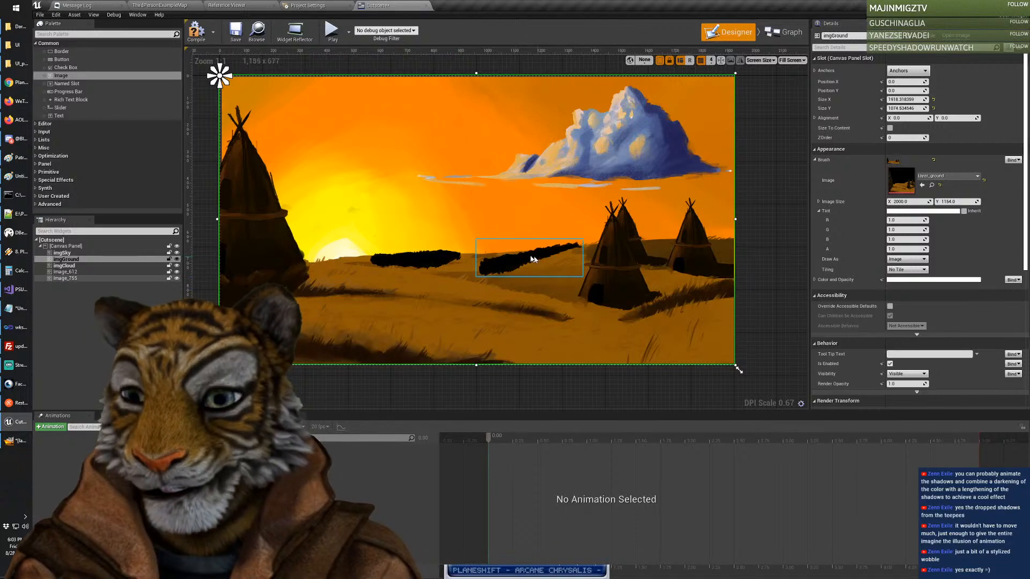
click(613, 142)
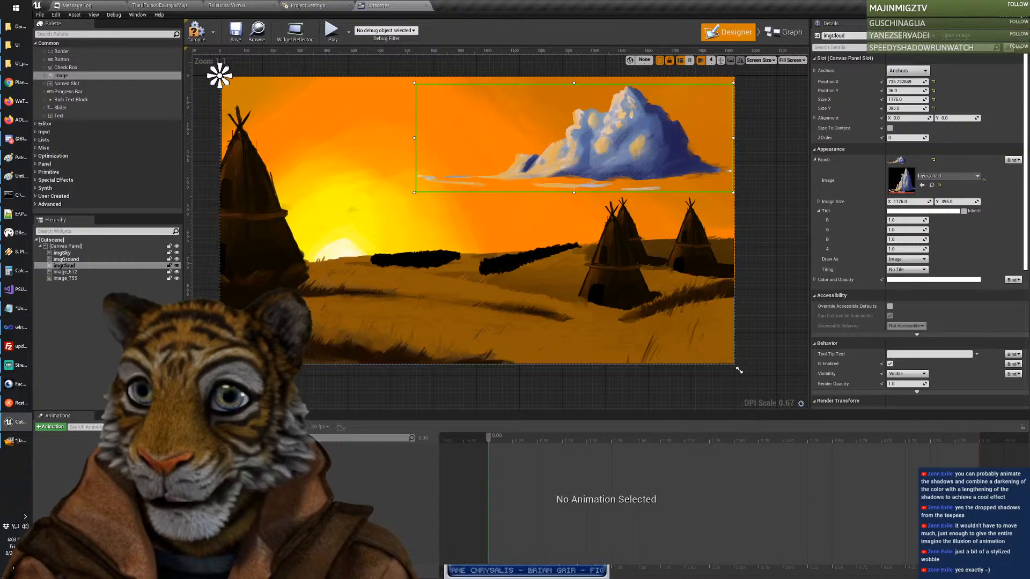
click(196, 36)
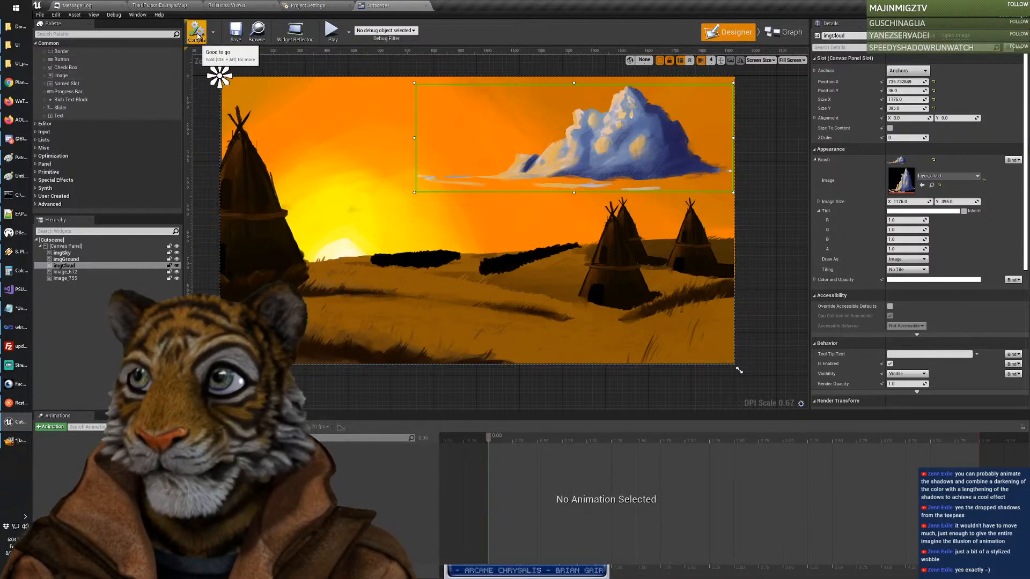
click(236, 33)
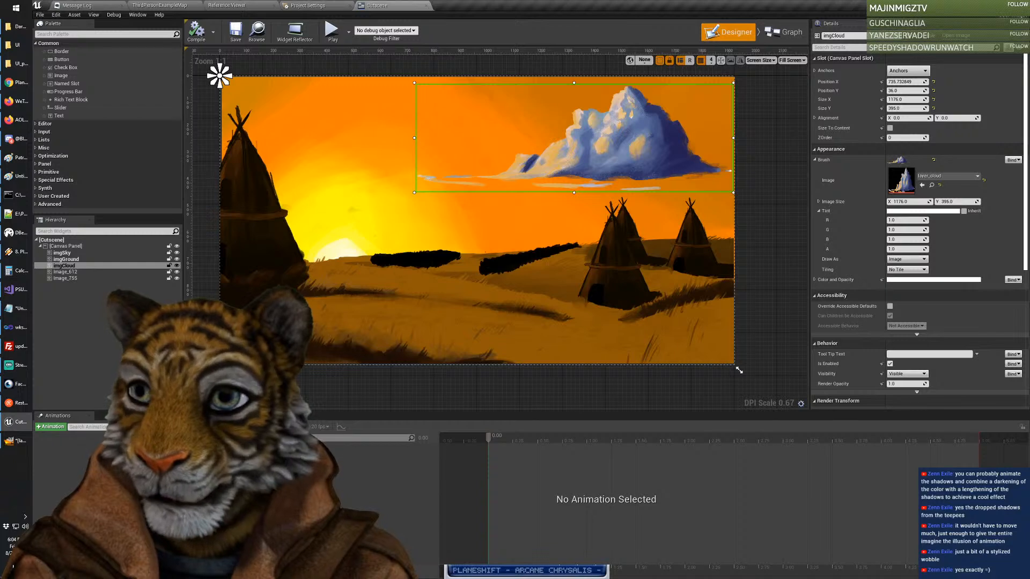
scroll(894, 285, down, 5)
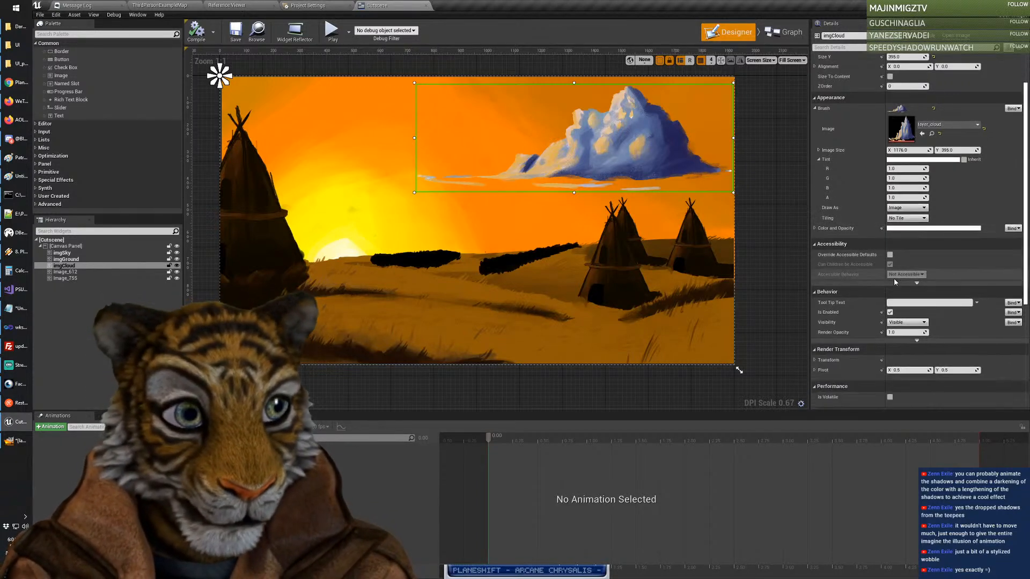
scroll(892, 292, down, 1)
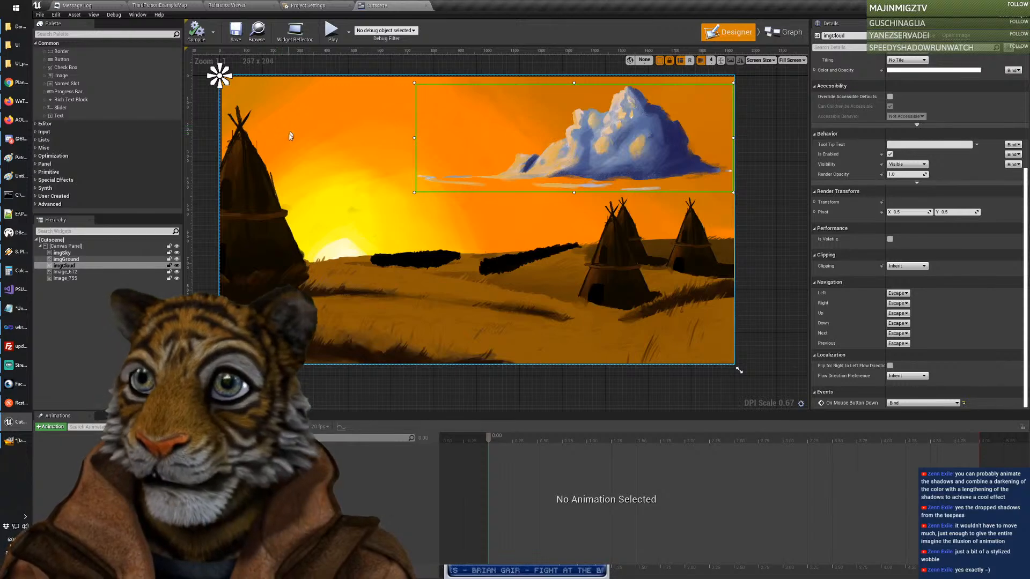
Step: Switch to Google Chrome and search Google for "unreal engine widget animation"
click(19, 82)
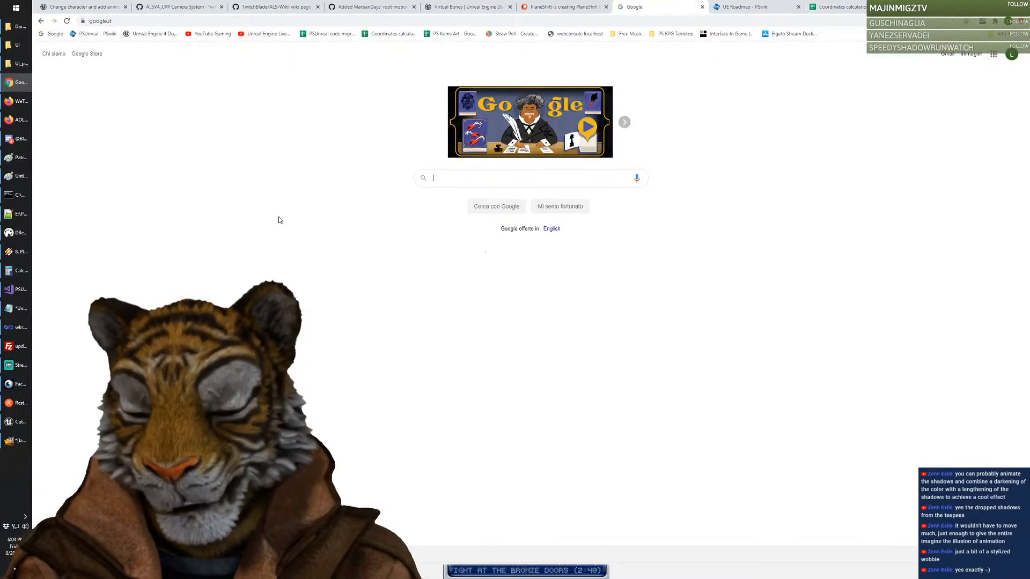
text(unreal engine )
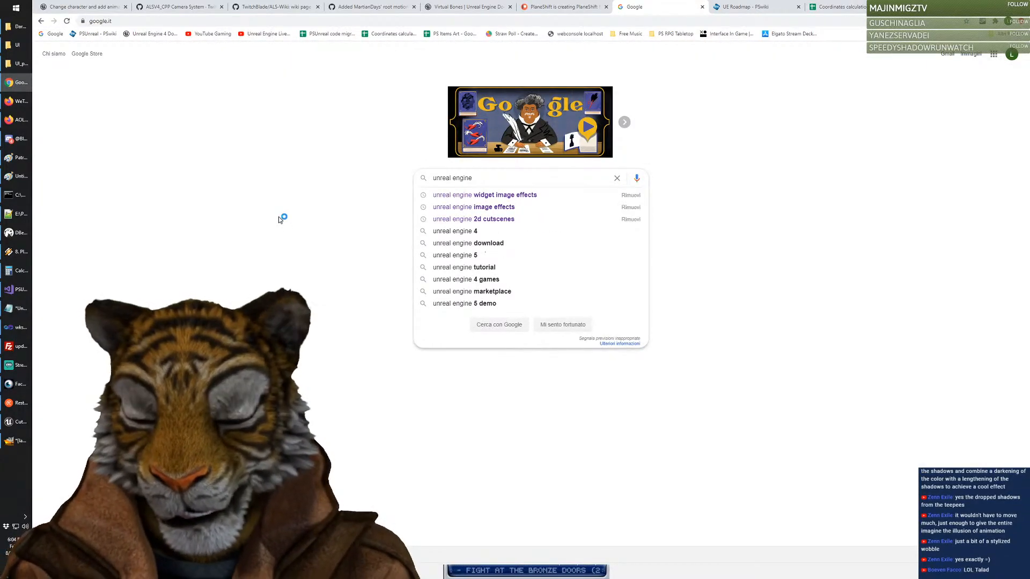
text(widget animation)
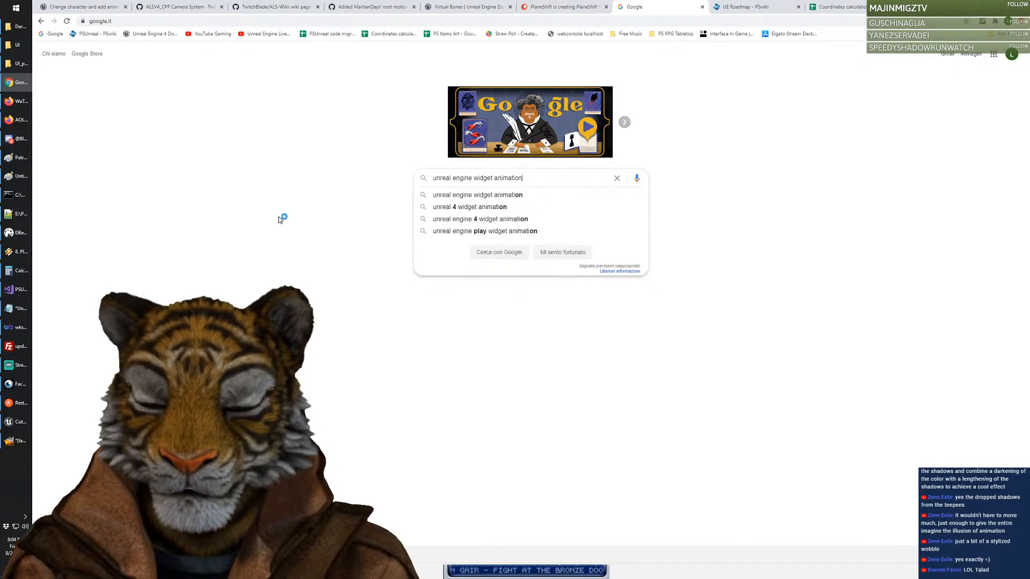
key(Return)
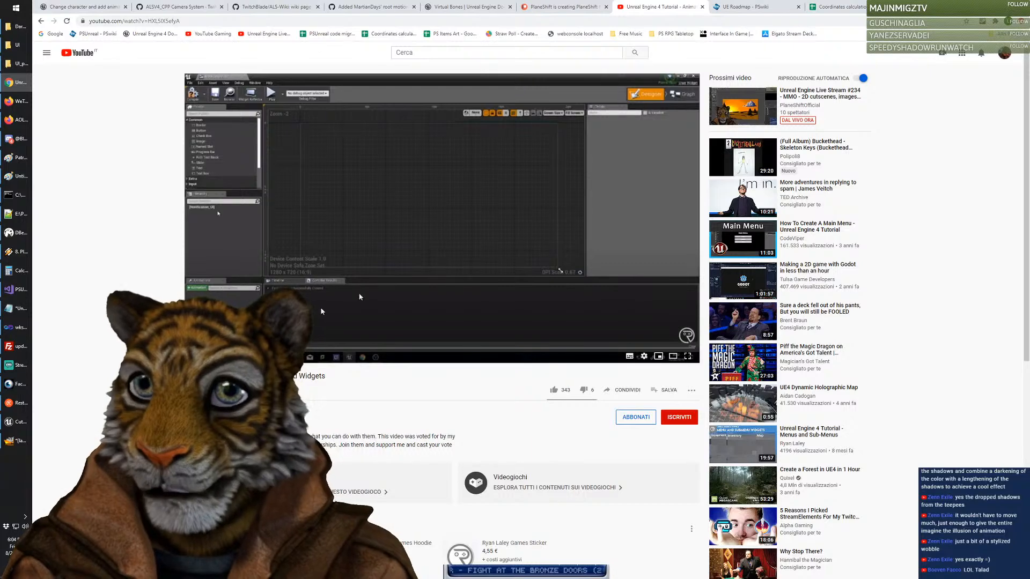
Step: View the "Unreal Engine 4 Tutorial - Animated Widgets" video full screen, skip ahead to where the animation is created, and pause it
click(688, 357)
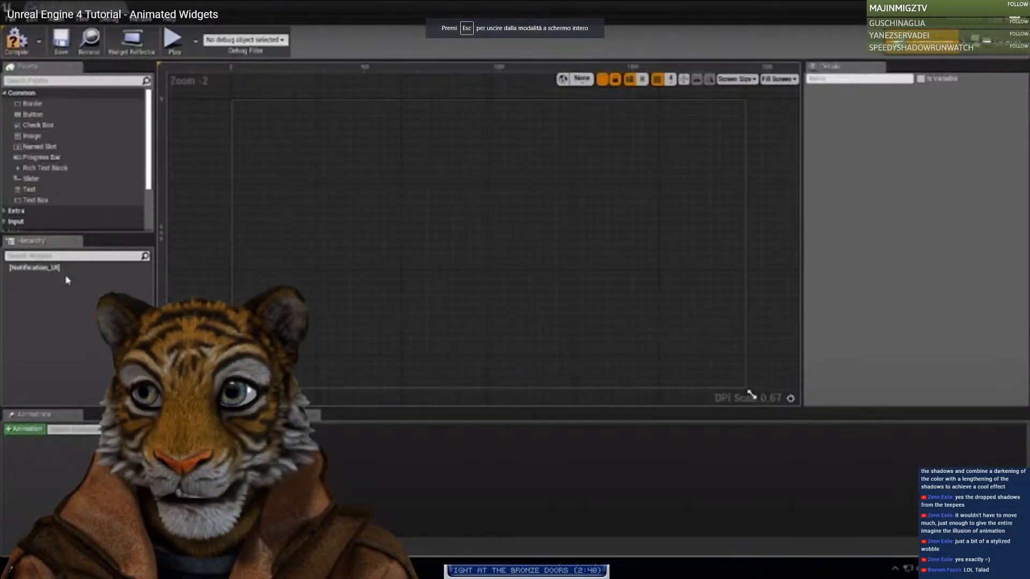
click(973, 565)
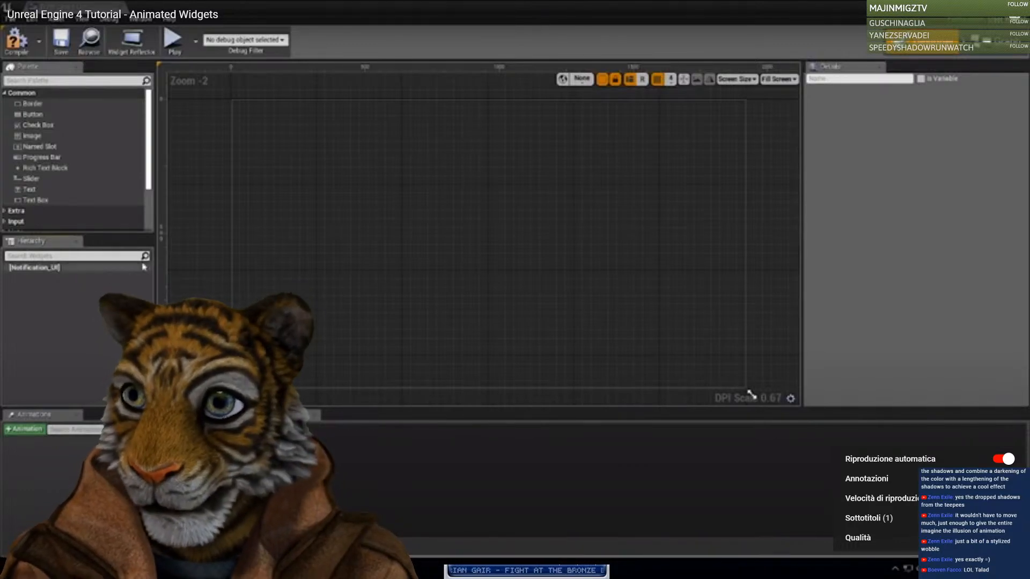
key(Right)
key(Right)
key(Right)
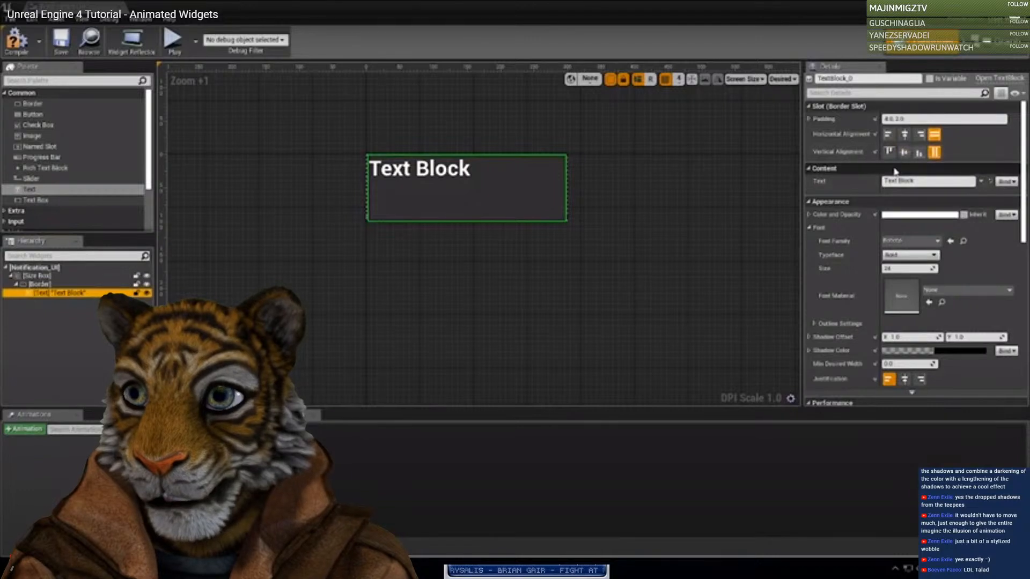
key(Right)
key(Right)
key(Right)
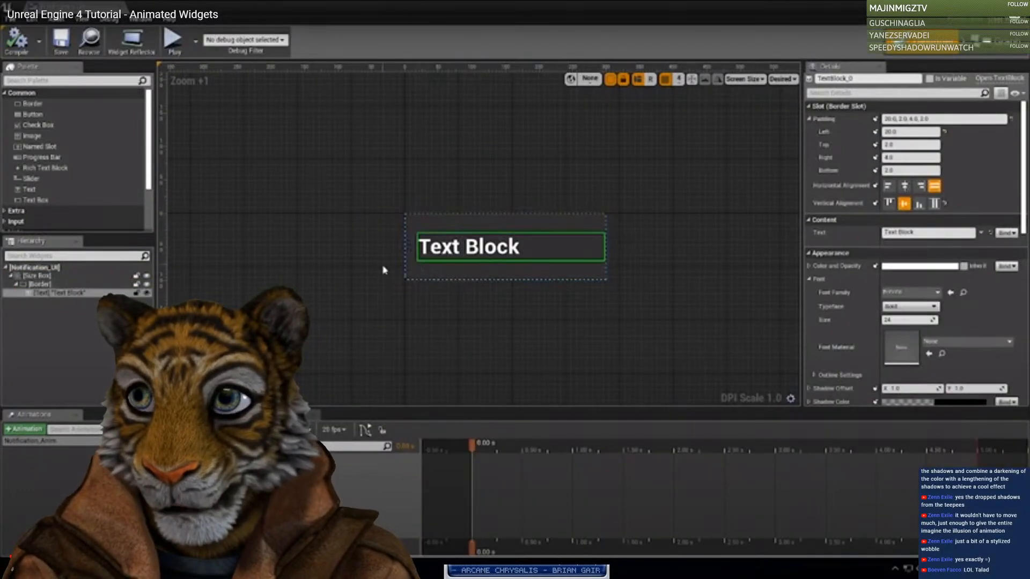
key(Right)
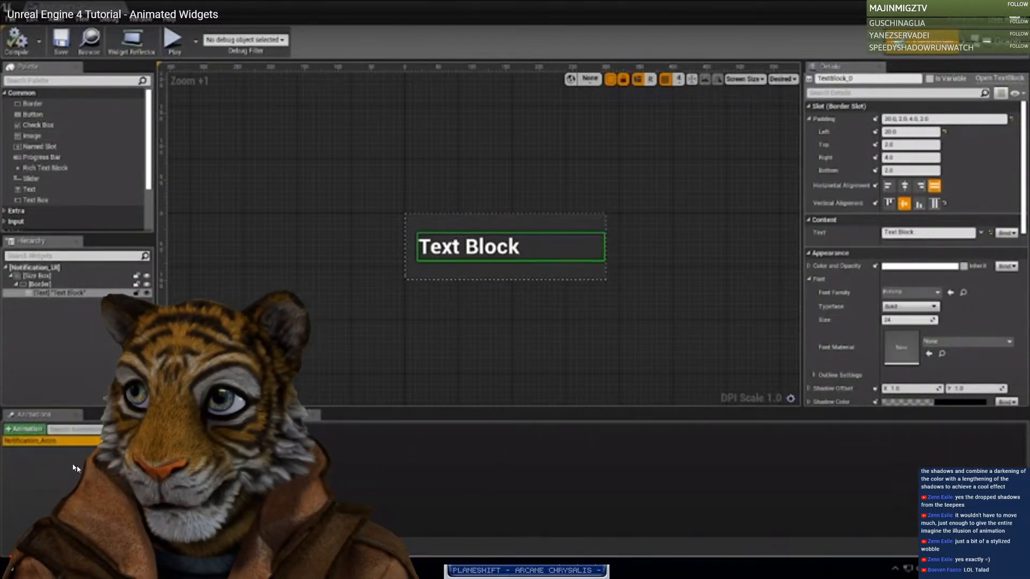
key(space)
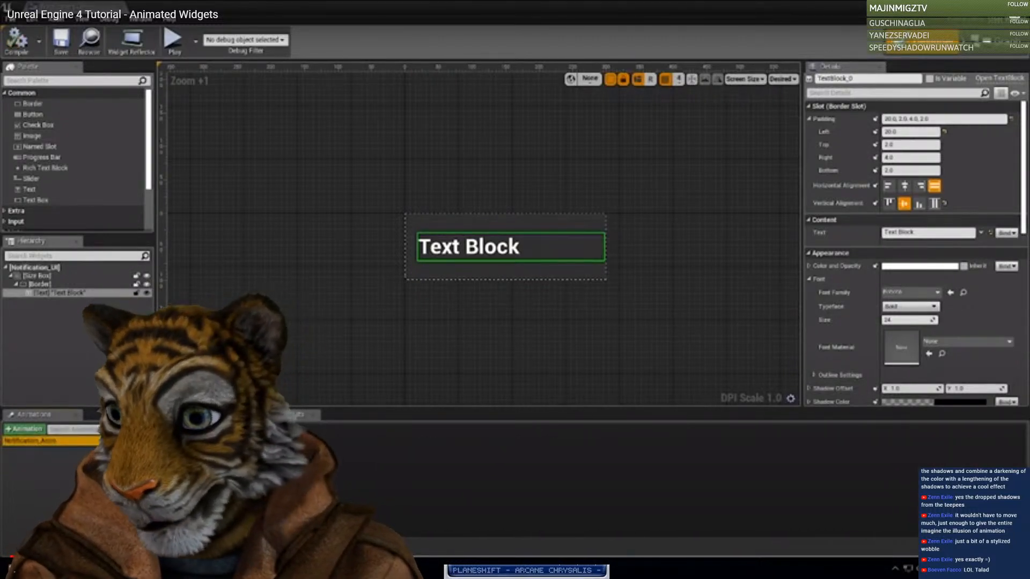
Step: Switch to Unreal Editor, create a widget animation named Cloud and select it to open its timeline
key(alt+Tab)
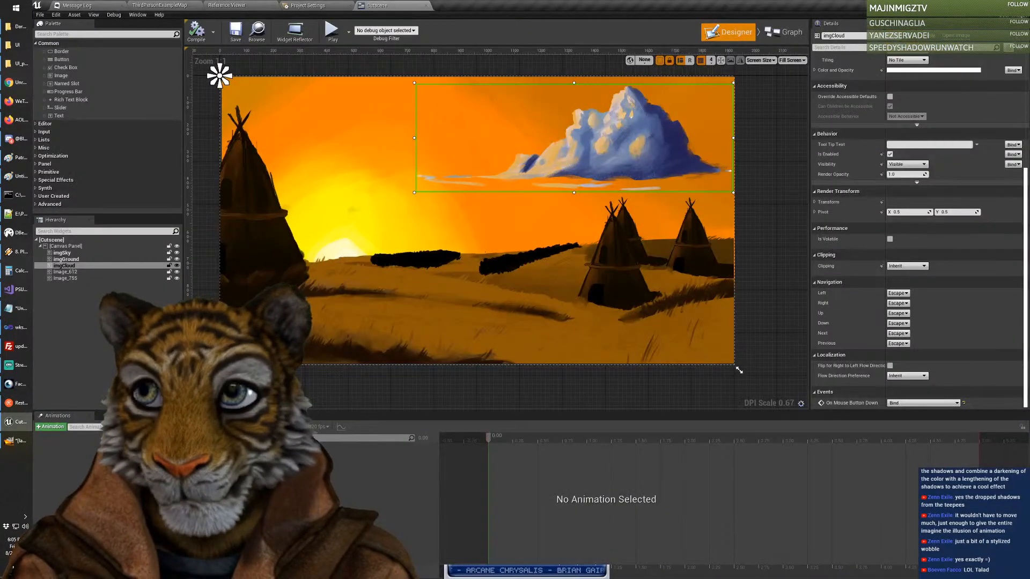
click(52, 428)
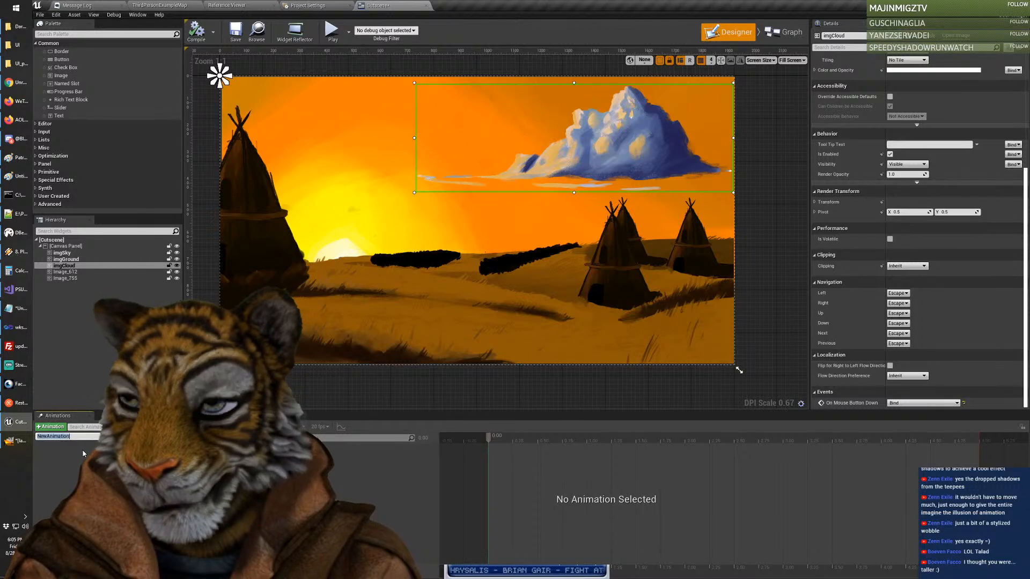
text(Cloud)
key(Return)
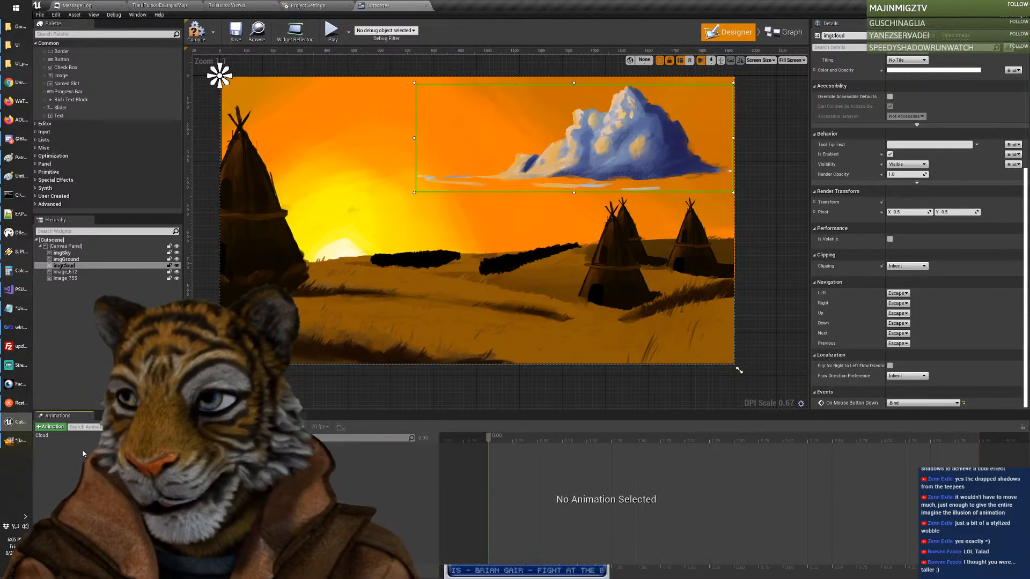
click(77, 434)
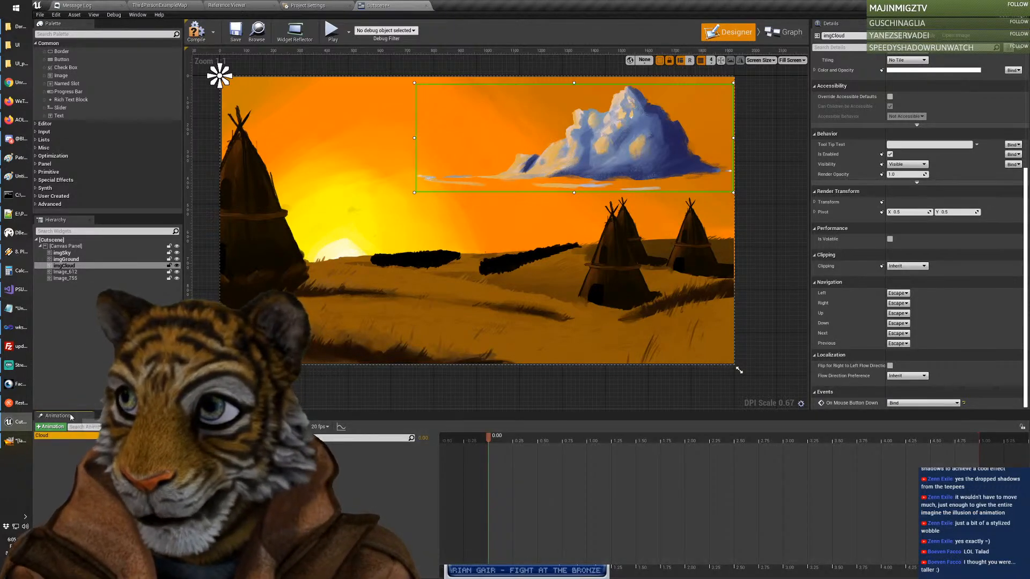
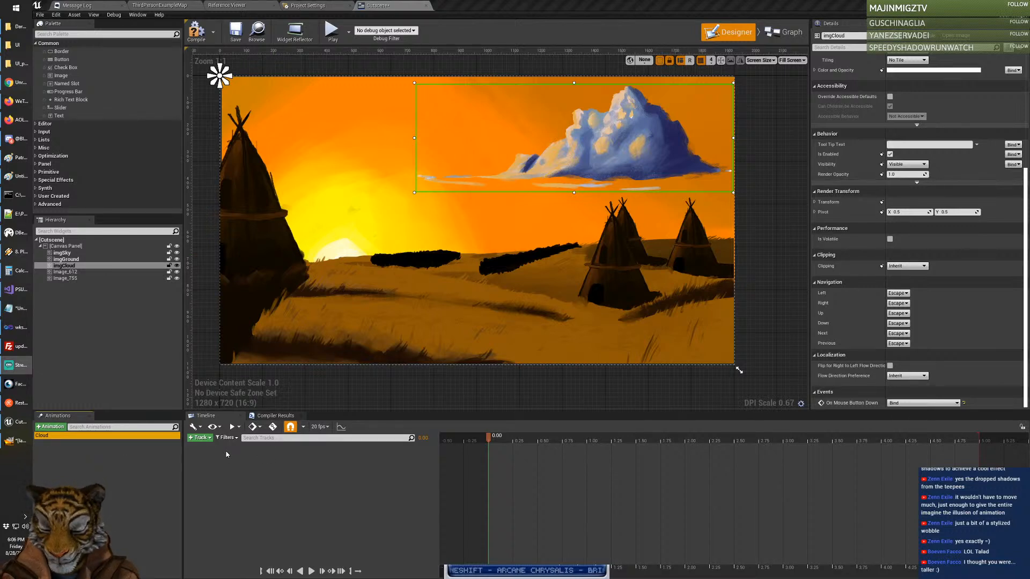
Step: Add an imgCloud track to the Cloud animation and select it
click(204, 440)
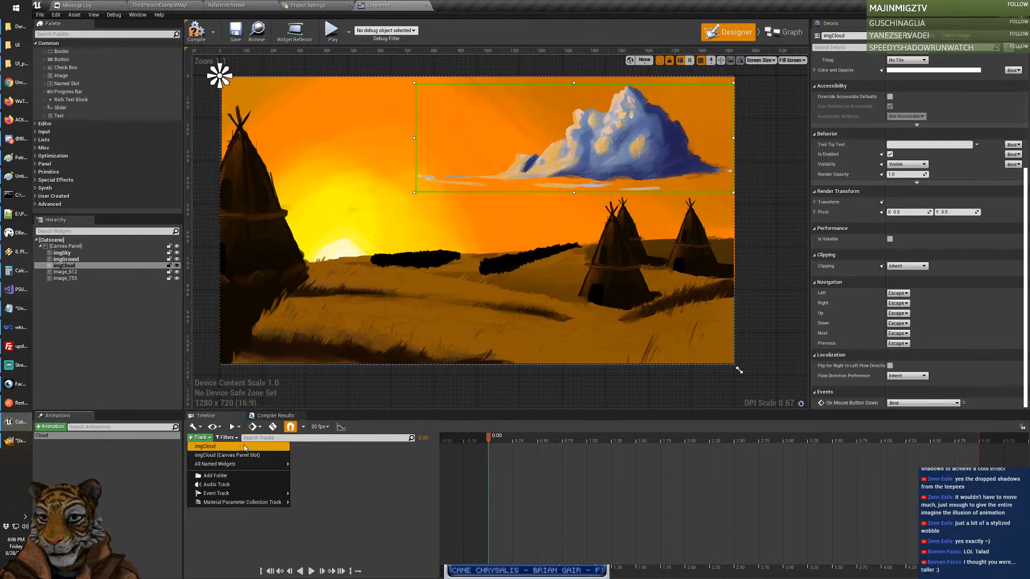
mouse_move(246, 467)
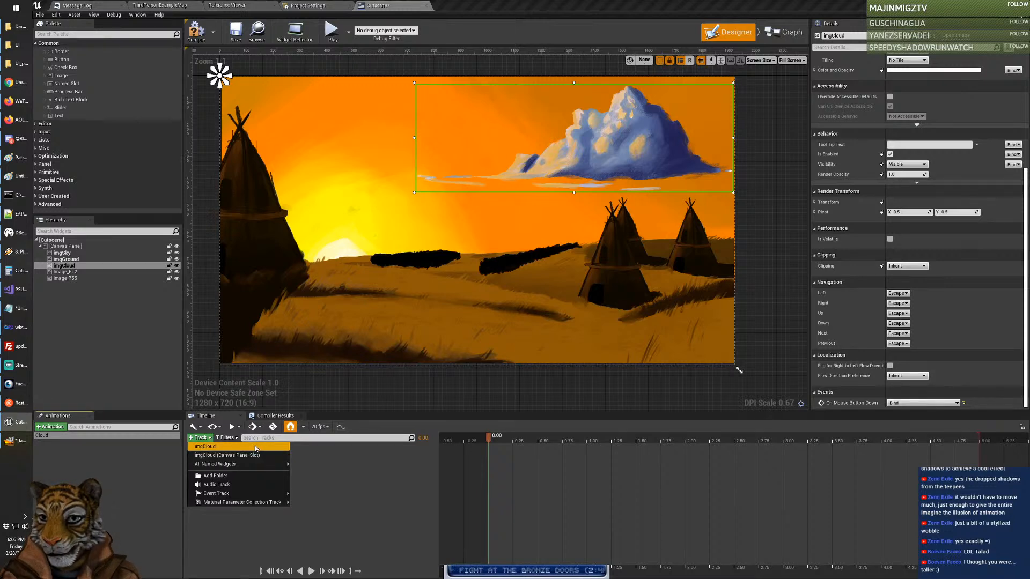
click(256, 446)
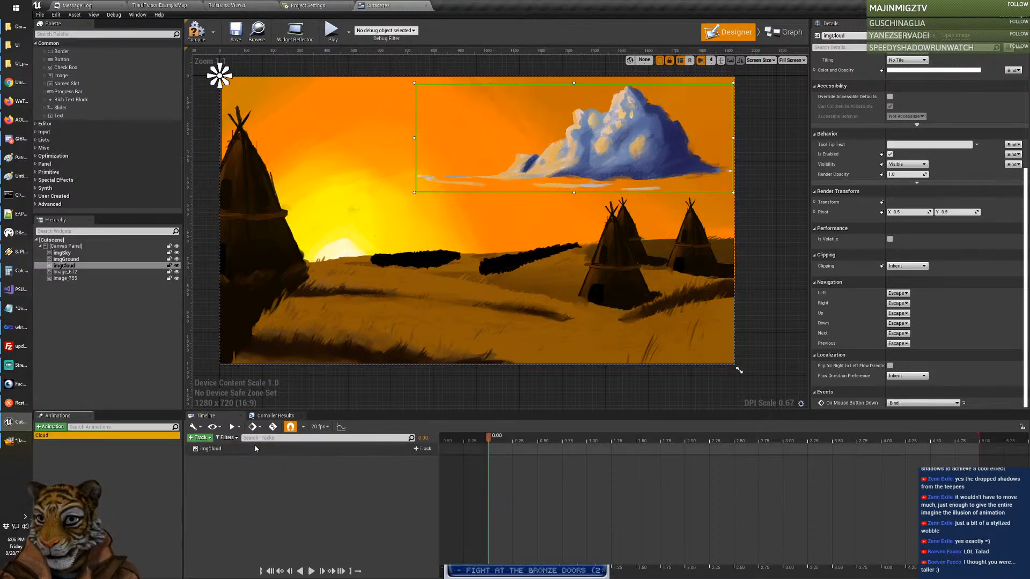
click(212, 453)
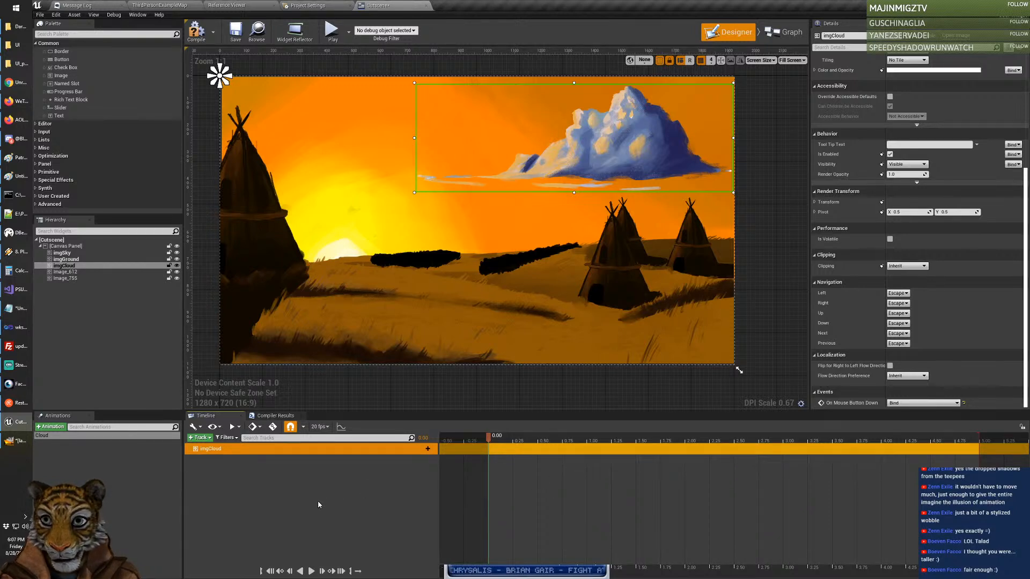
Step: Examine the timeline's action, view, playback, key interpolation and track-adding options and the imgCloud track's commands for a way to animate the cloud
mouse_move(490, 438)
mouse_down()
mouse_move(623, 447)
mouse_move(489, 443)
mouse_up()
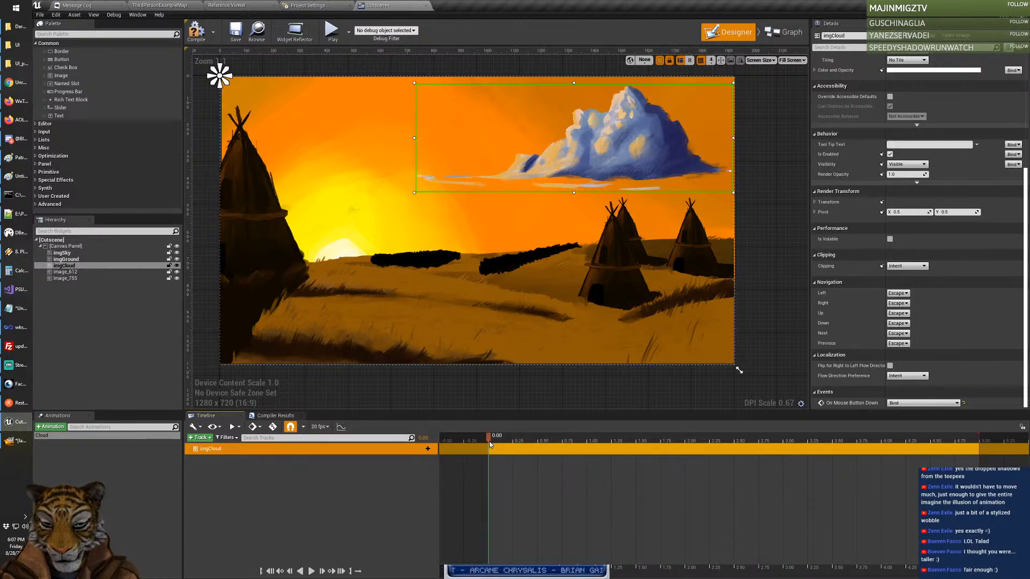
click(194, 427)
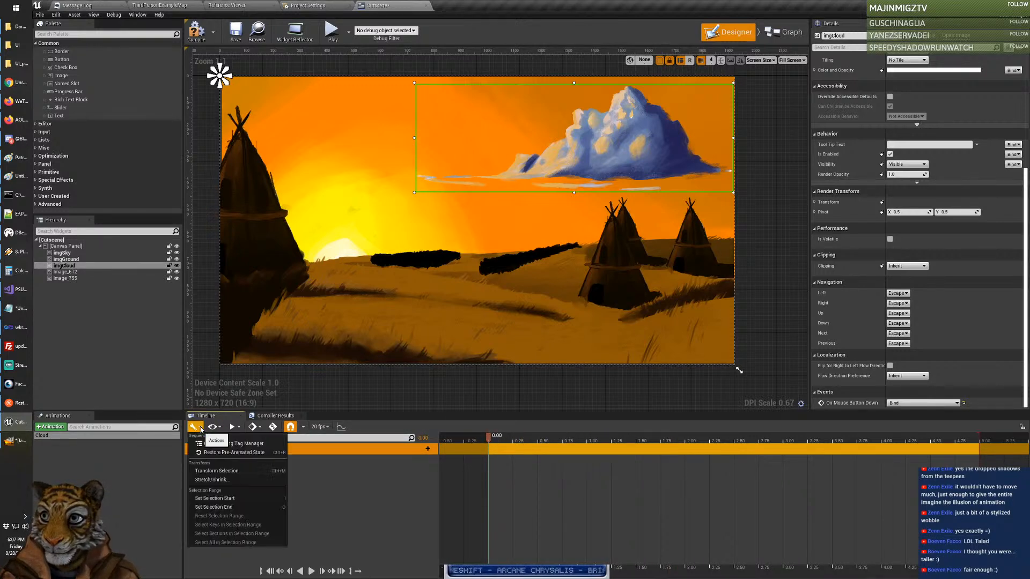
click(202, 429)
click(221, 428)
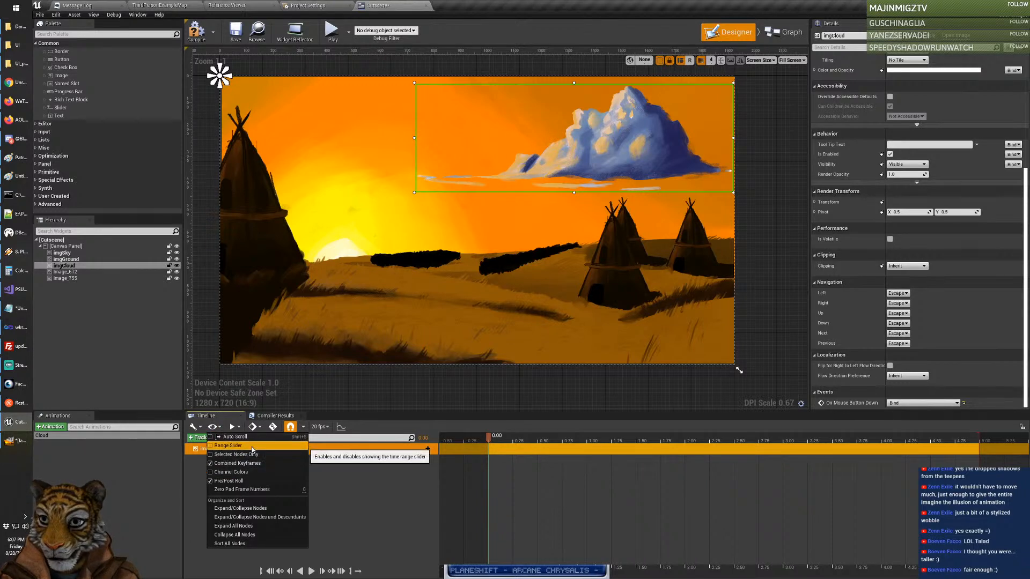
click(353, 489)
click(255, 427)
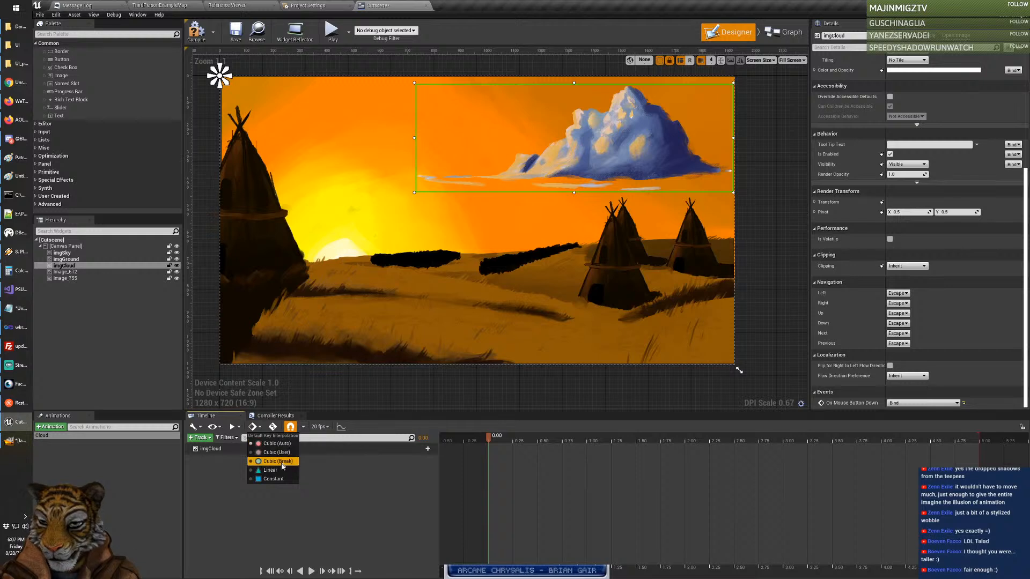
click(239, 428)
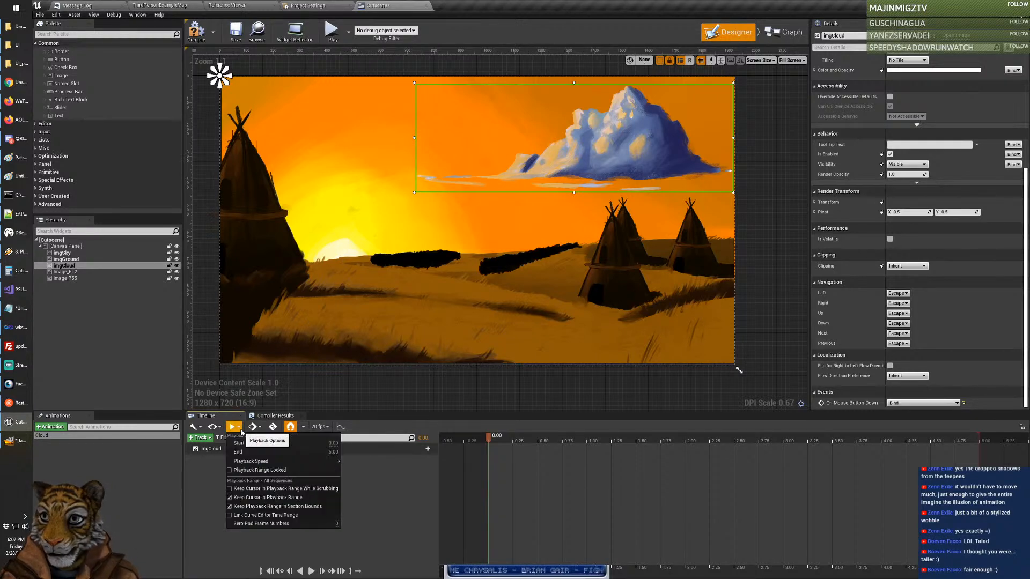
click(403, 485)
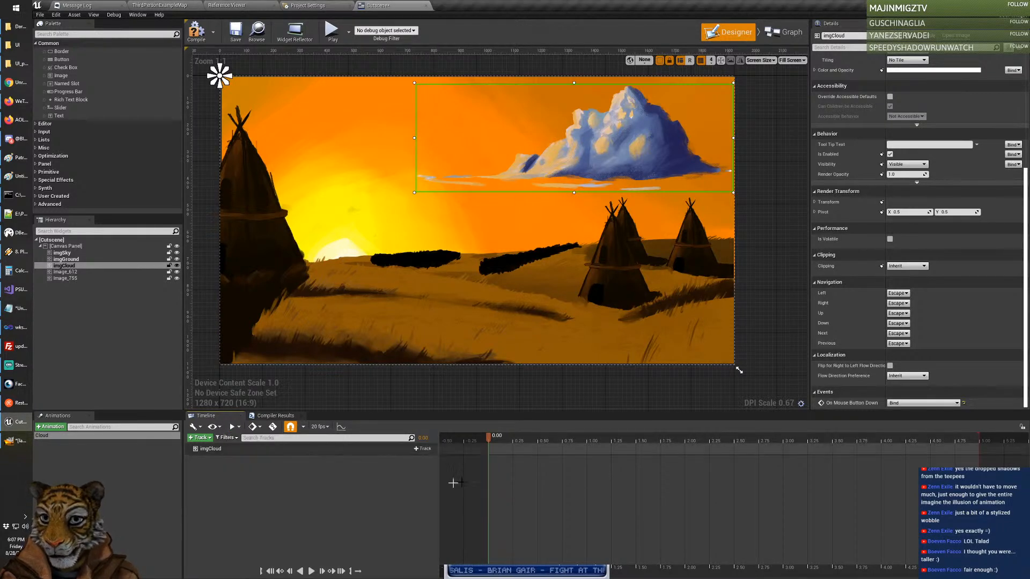
click(288, 449)
right_click(288, 449)
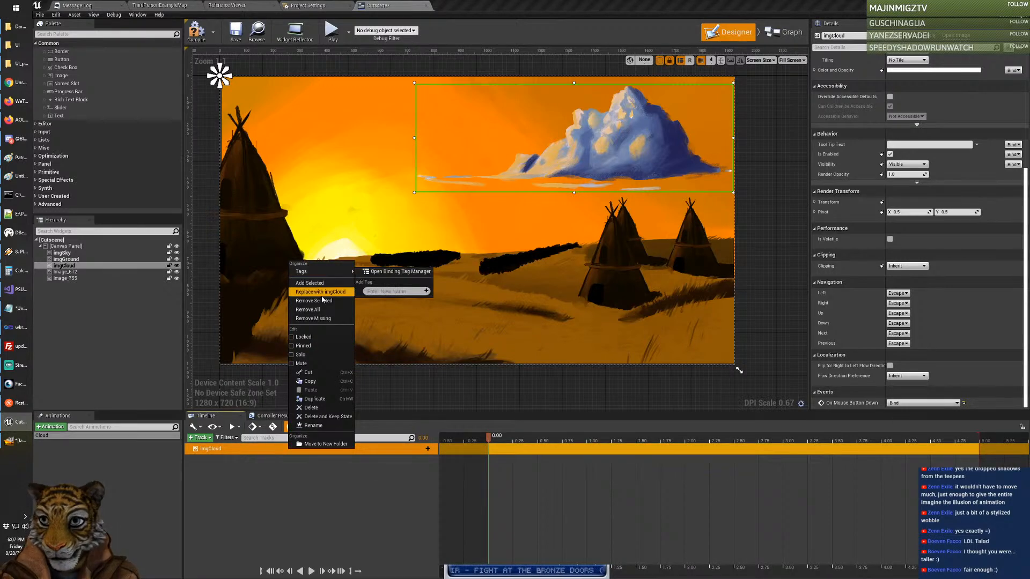
click(326, 466)
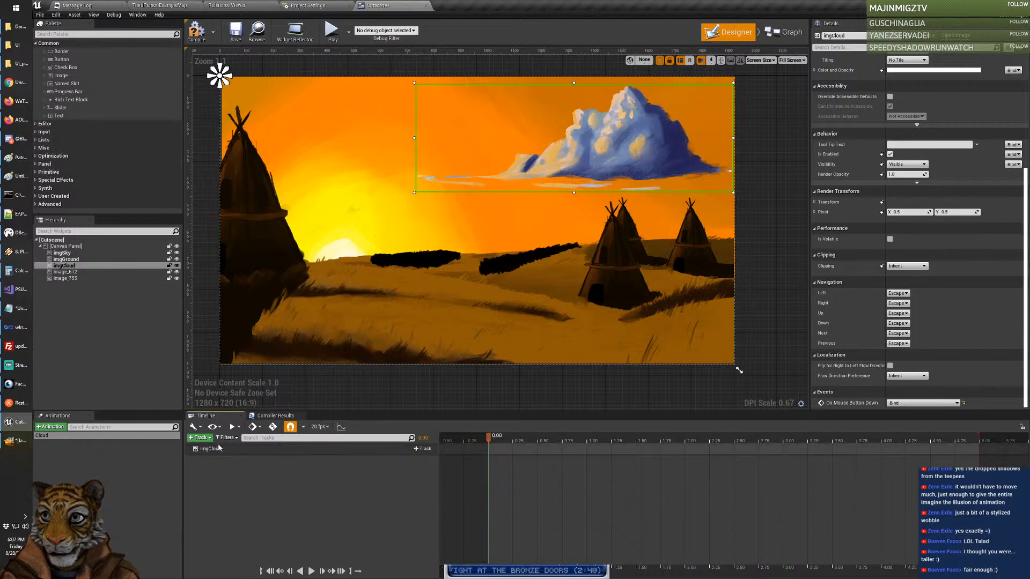
click(210, 437)
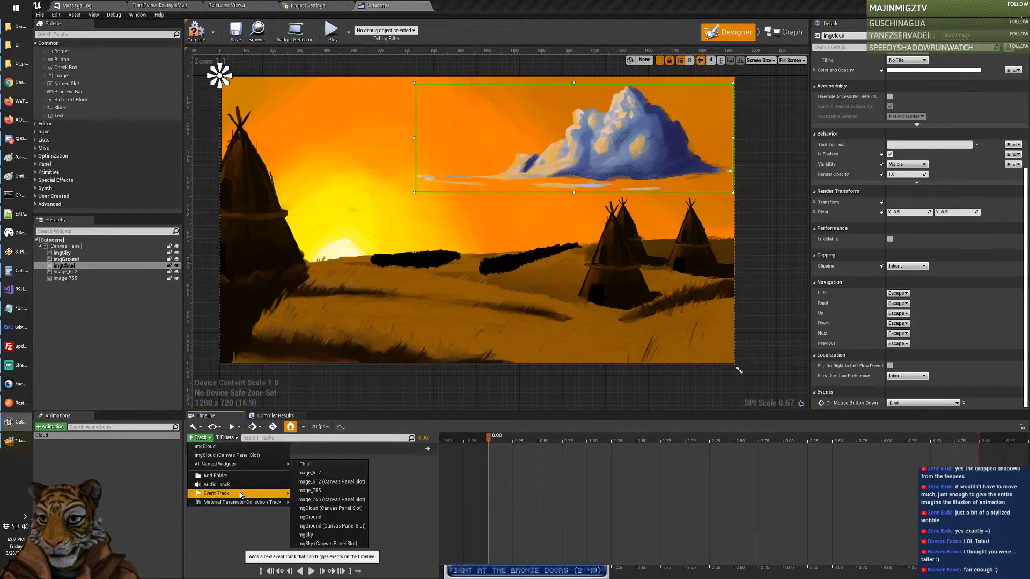
mouse_move(240, 495)
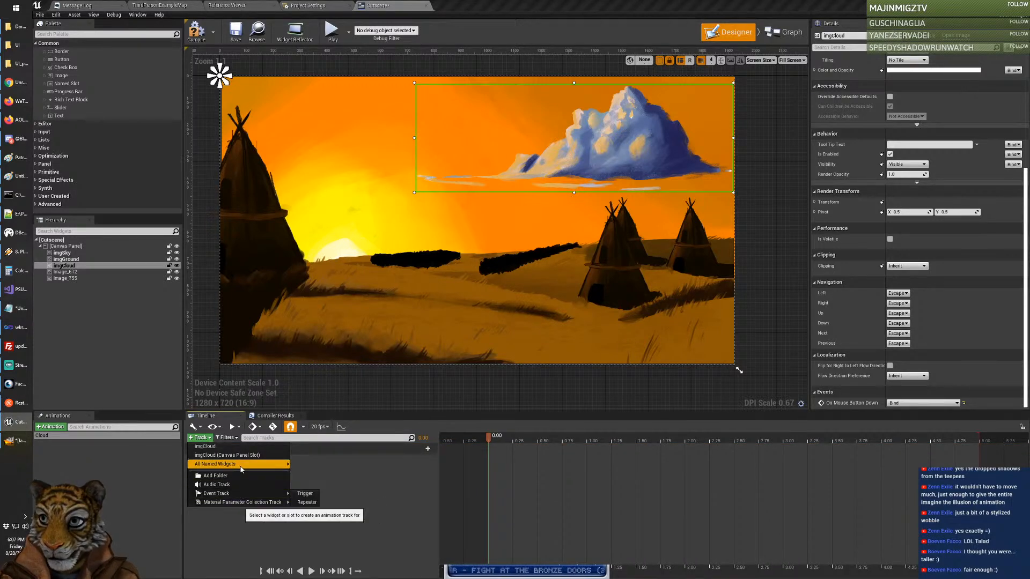
click(409, 499)
click(346, 449)
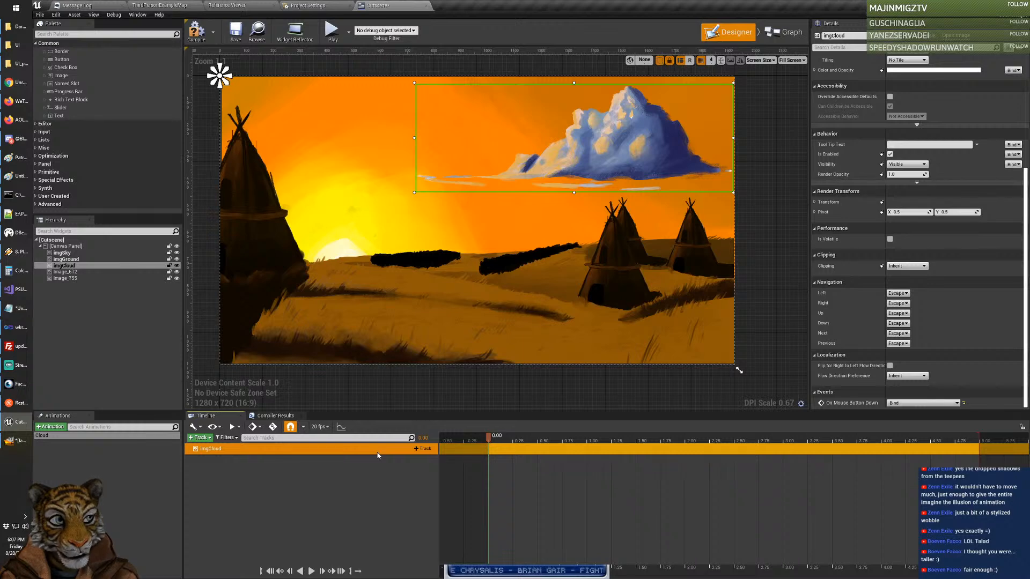
Step: Switch to the Animated Widgets video, skip ahead to where property tracks are added to the widget, pause it and return to Unreal Editor
key(alt+Tab)
key(alt+Tab)
key(alt+Tab)
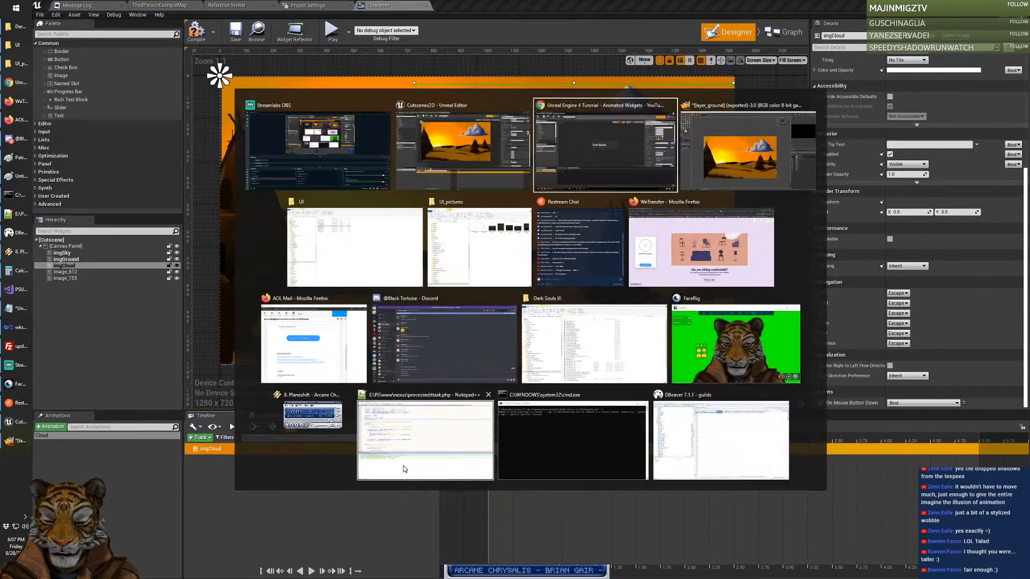
click(409, 388)
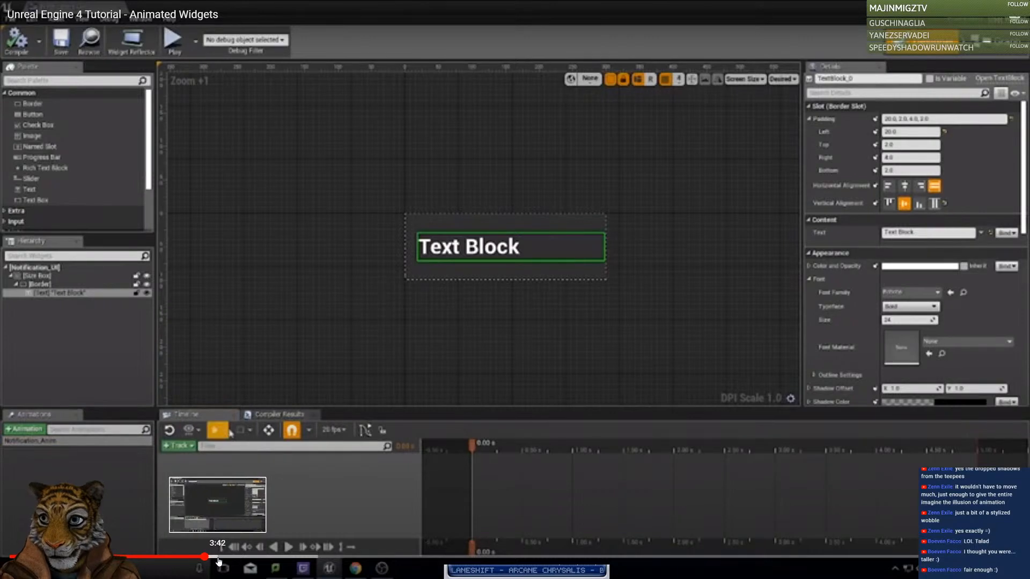
click(236, 561)
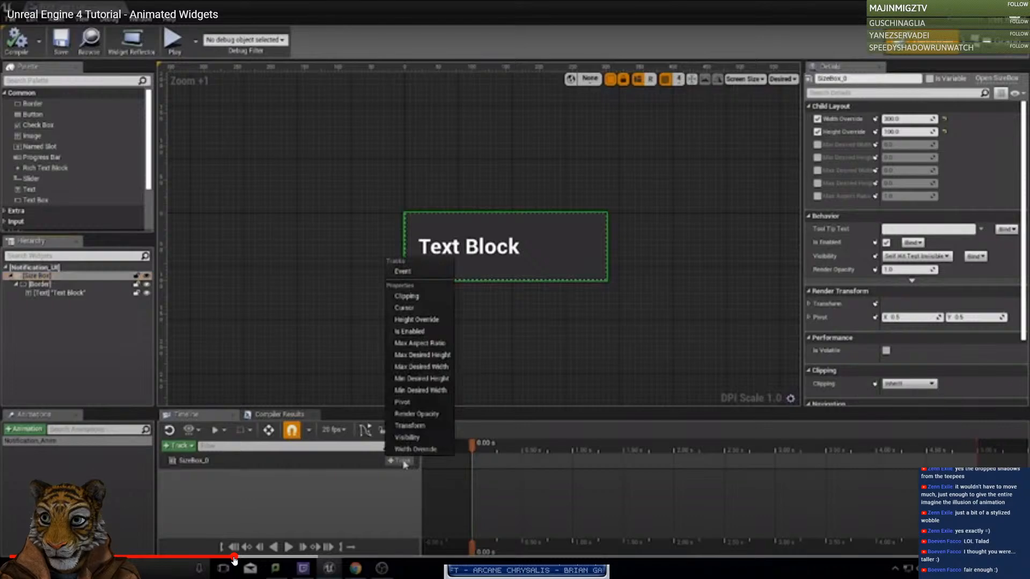
click(401, 489)
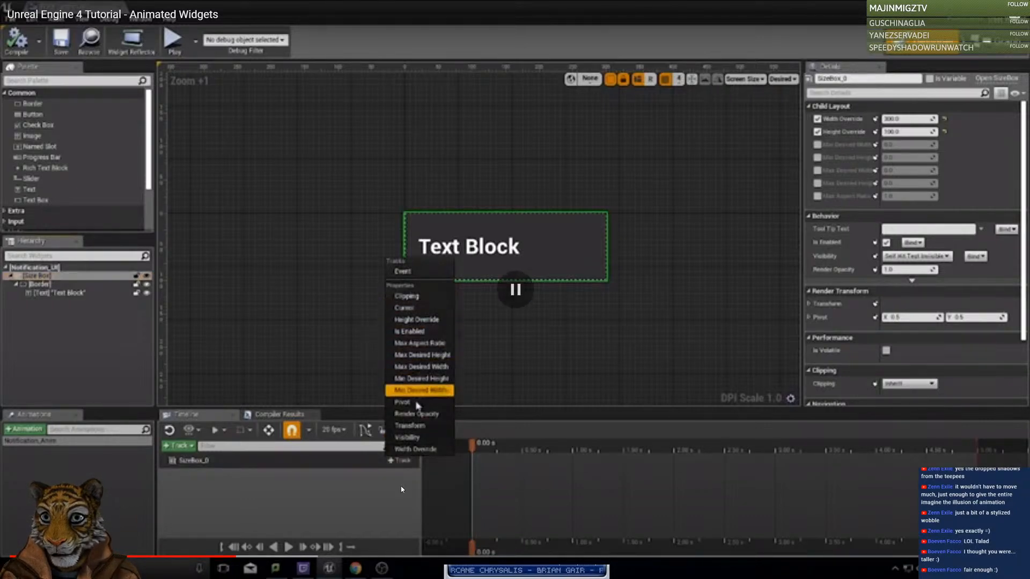
key(alt+Tab)
key(alt+Tab)
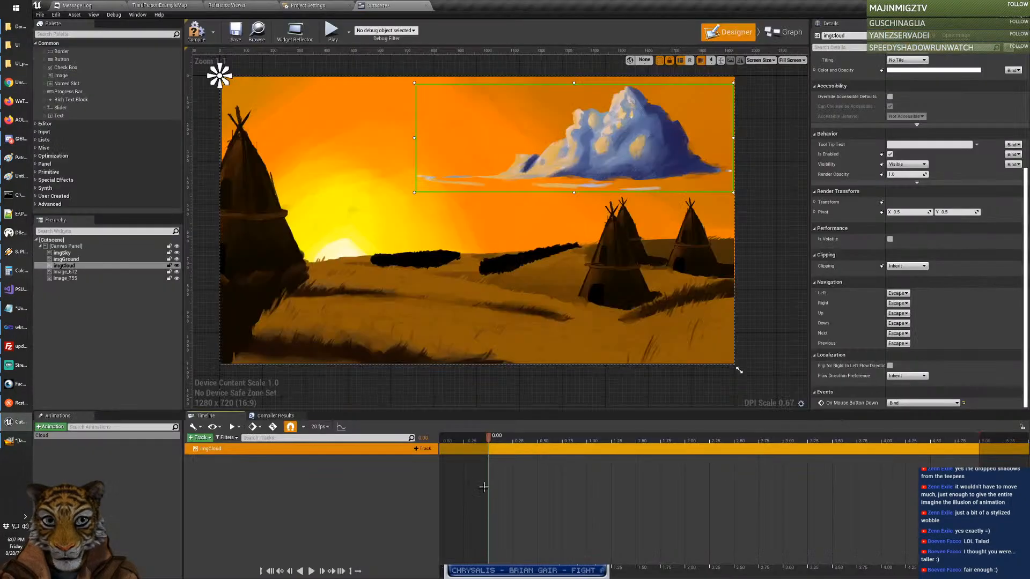
Step: Add a Transform property track to imgCloud in the Cloud animation and expand it to the Translation X and Y channels
click(423, 448)
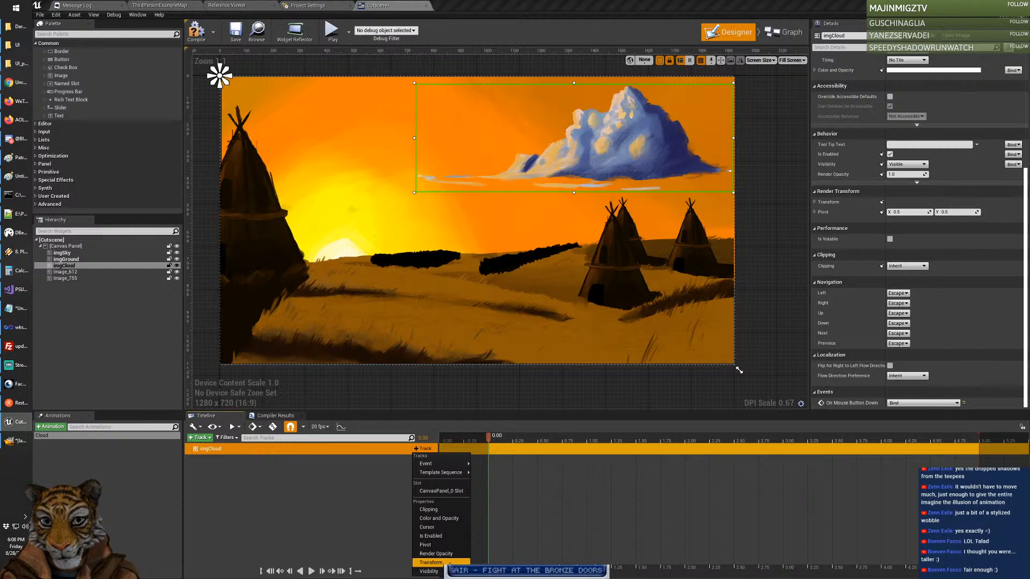
click(16, 385)
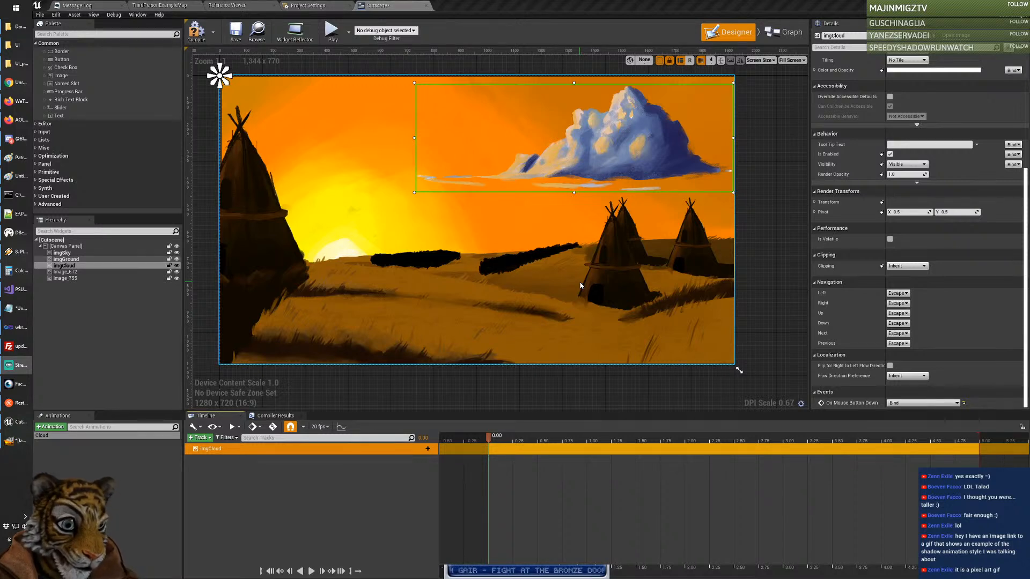
click(424, 449)
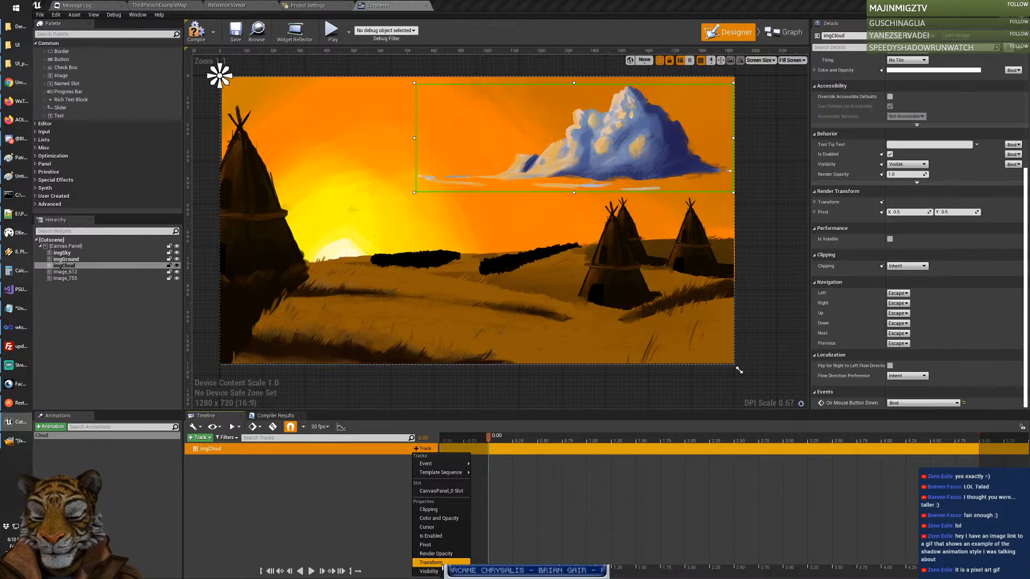
click(441, 563)
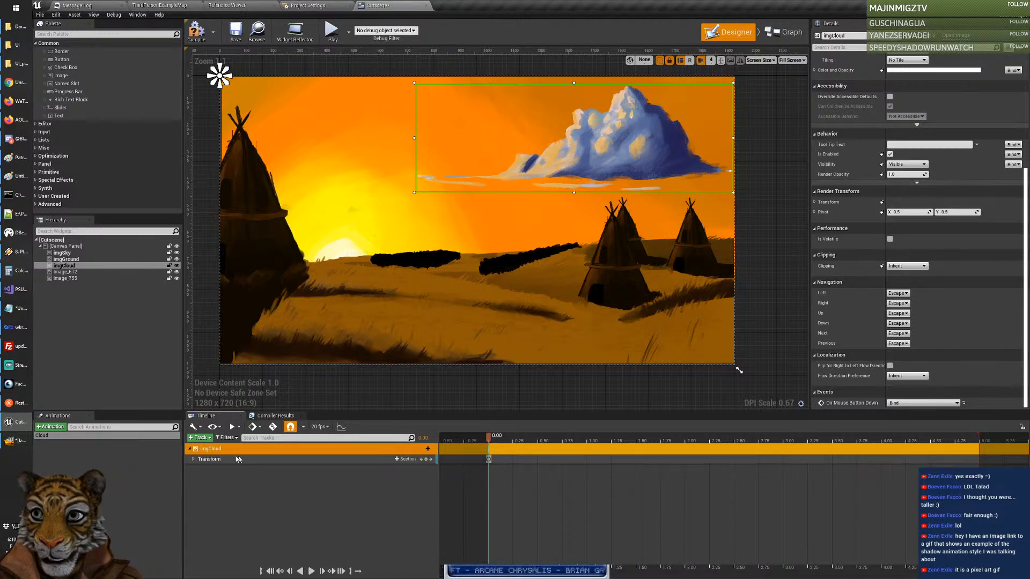
click(194, 459)
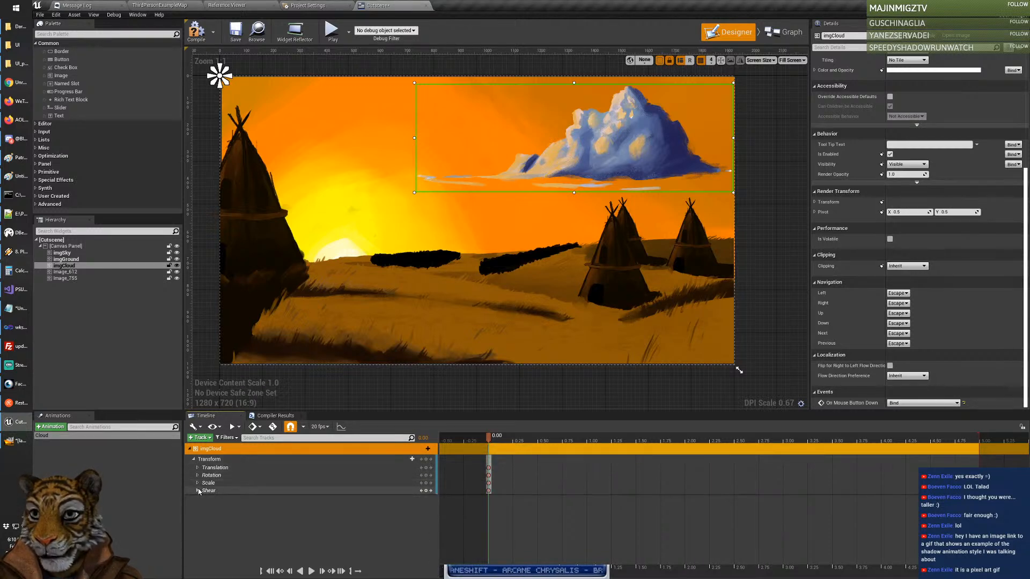
click(198, 468)
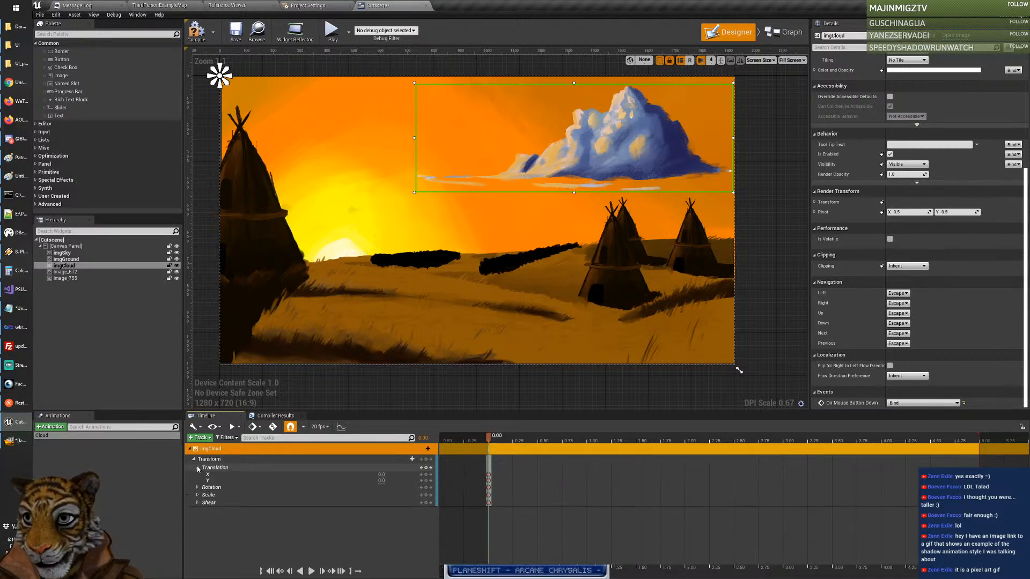
Step: Expand the Transform track's Shear channels and examine the Scale channels
click(198, 503)
click(197, 503)
click(197, 503)
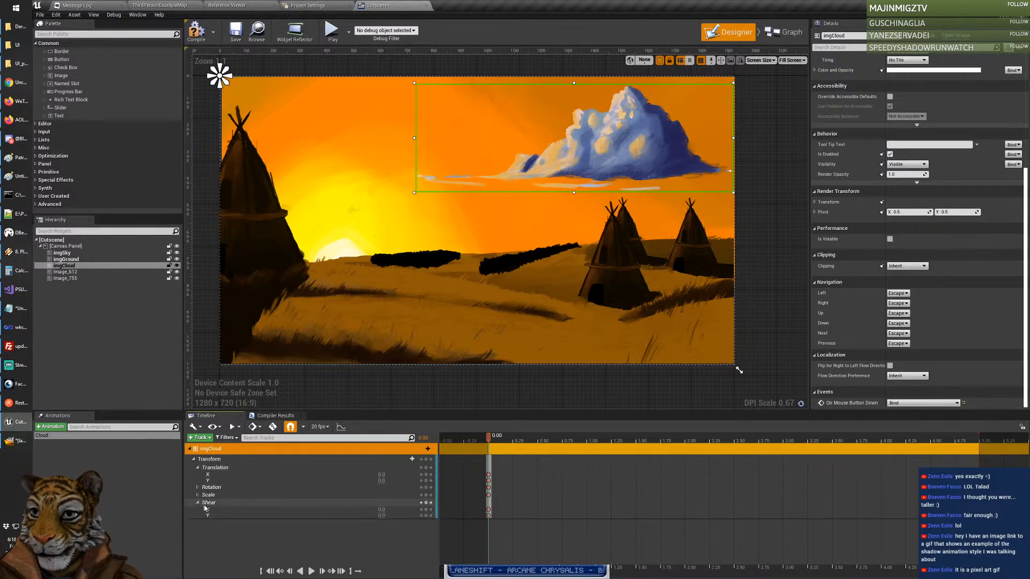
click(209, 504)
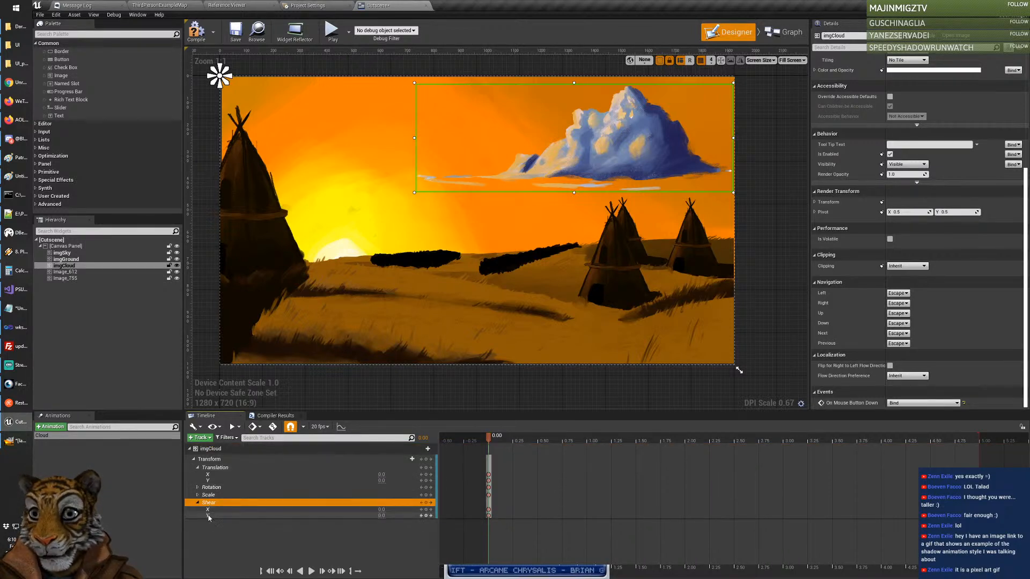
click(197, 495)
click(197, 495)
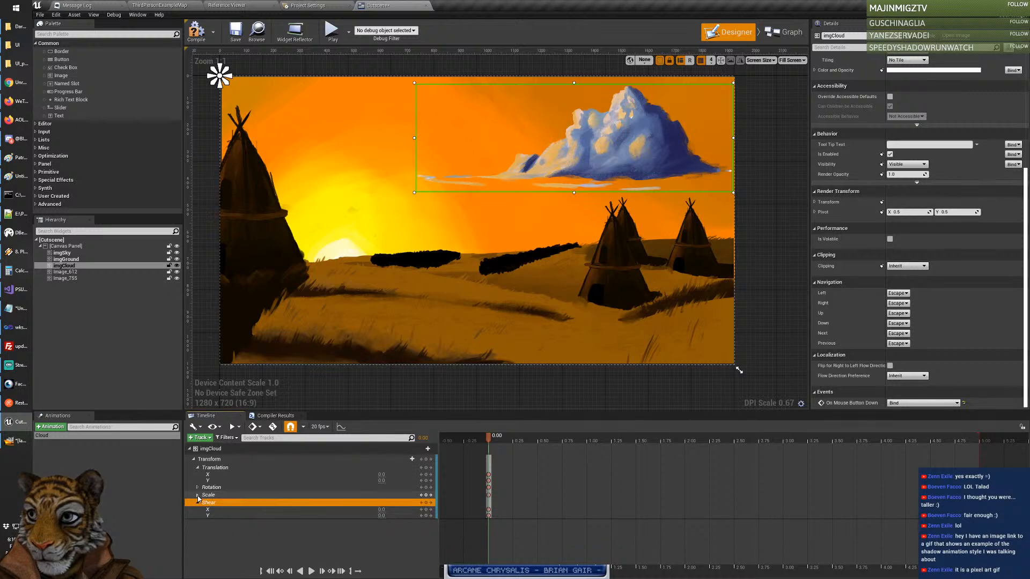
click(198, 495)
click(198, 496)
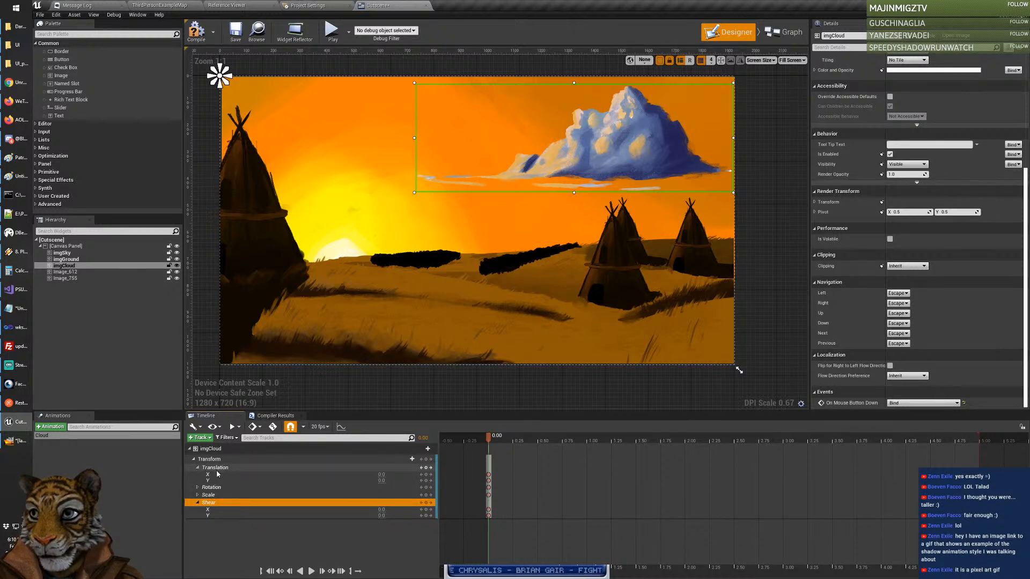
Step: Select the Translation X channel, try to move its first key to 0.45 s and undo the attempt
click(217, 475)
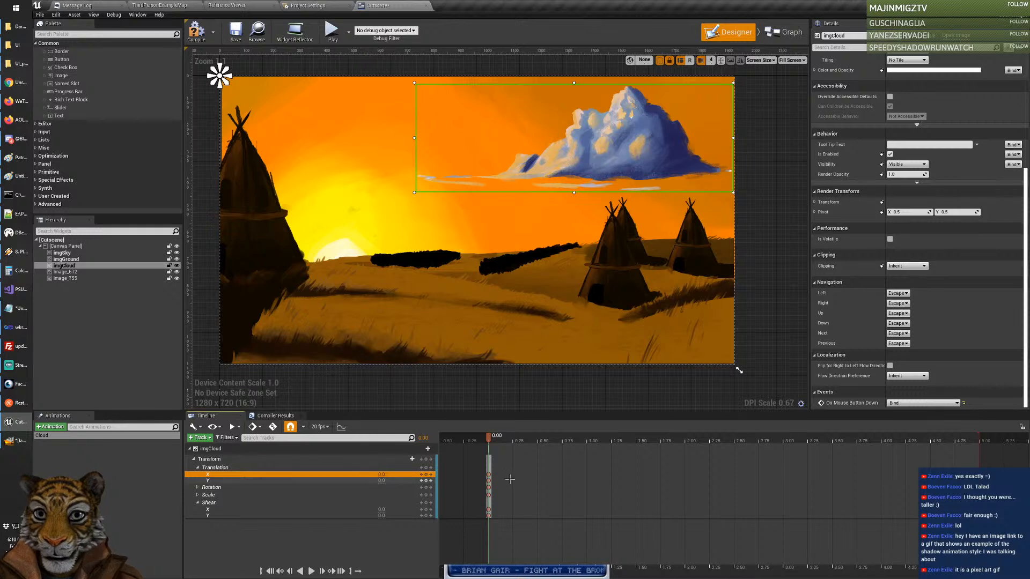
click(488, 477)
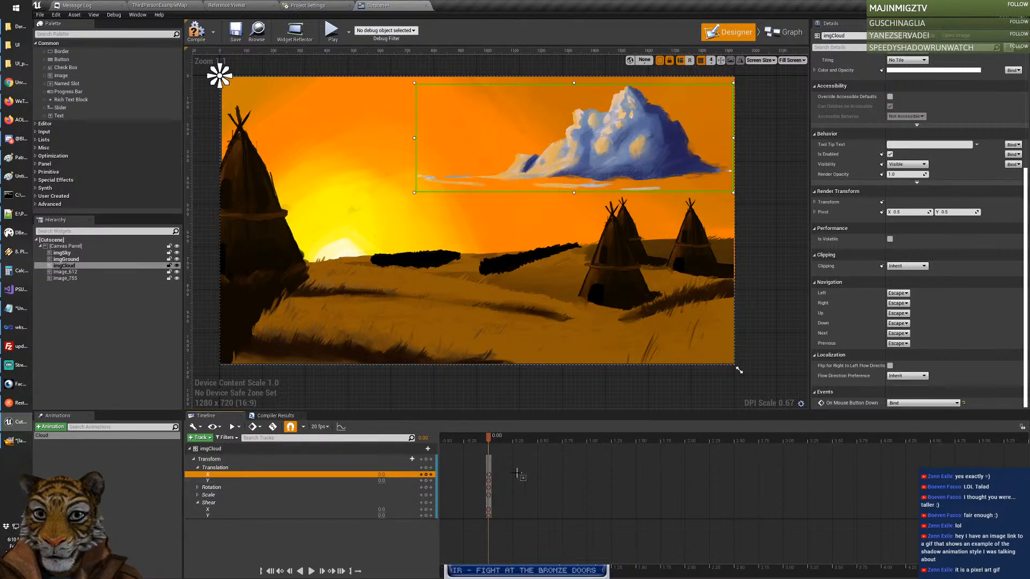
drag(488, 474, 533, 475)
key(ctrl+z)
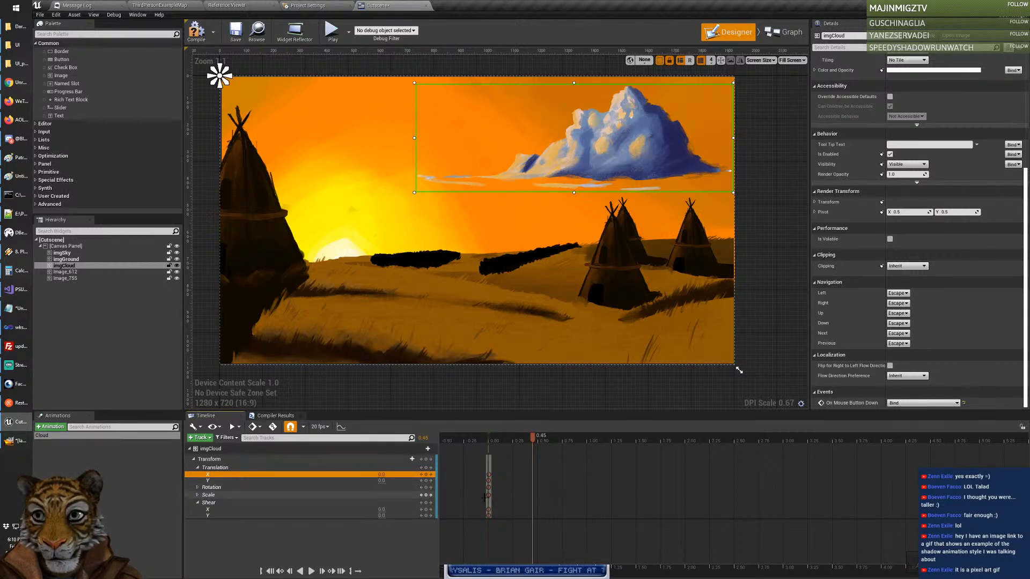
click(488, 476)
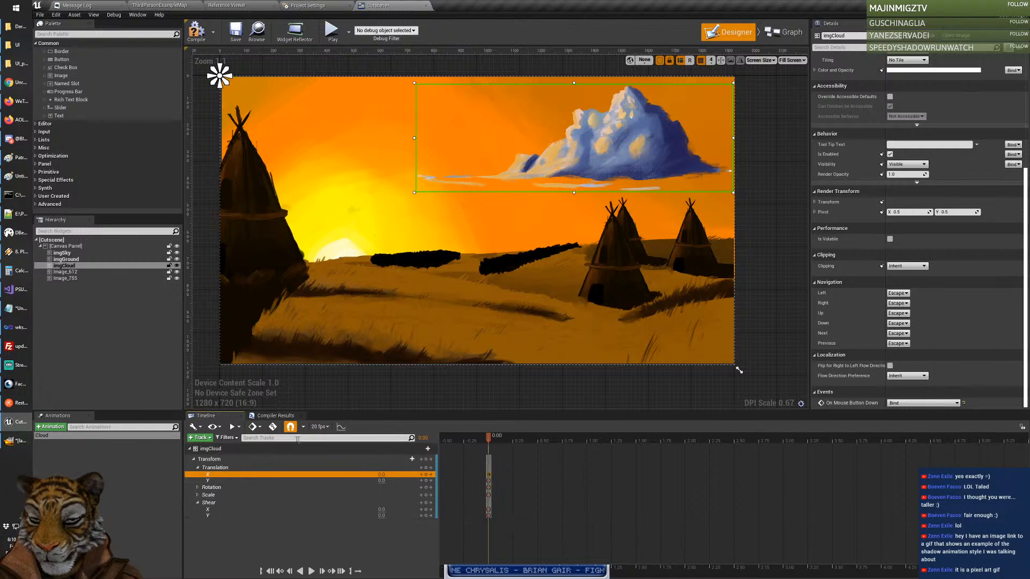
Step: Examine the timeline's auto-key option and its default key interpolation choices
click(273, 427)
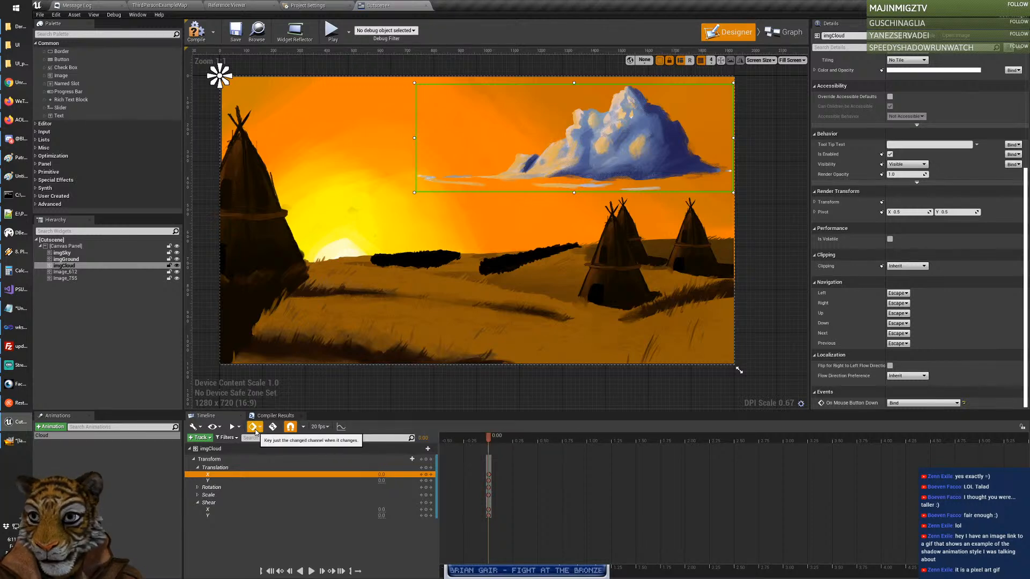
click(258, 432)
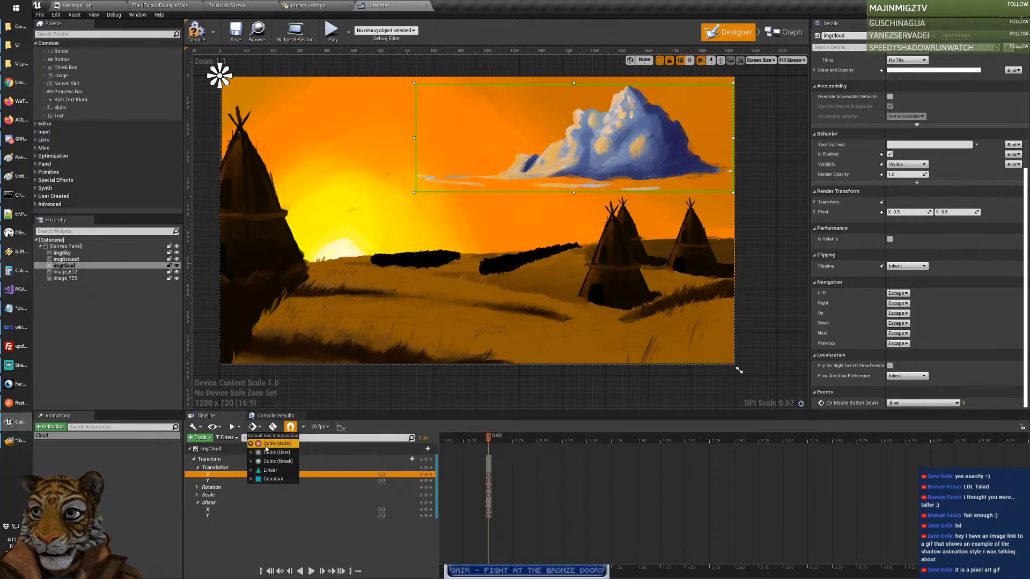
click(256, 432)
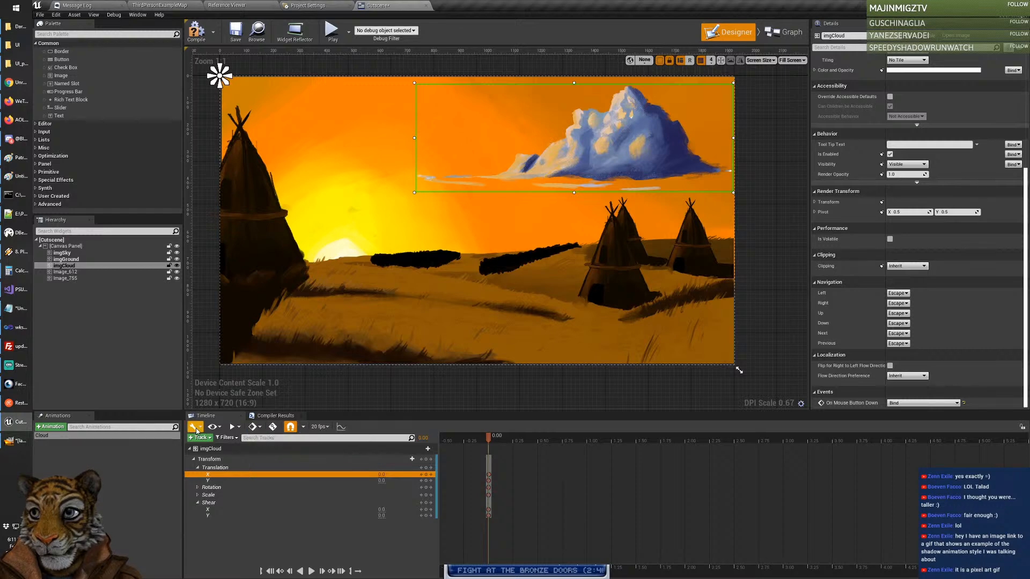
Step: Switch to the Animated Widgets video, skip ahead to where Translation X is keyed at 0.50 s, and return to Unreal Editor
key(alt+Tab)
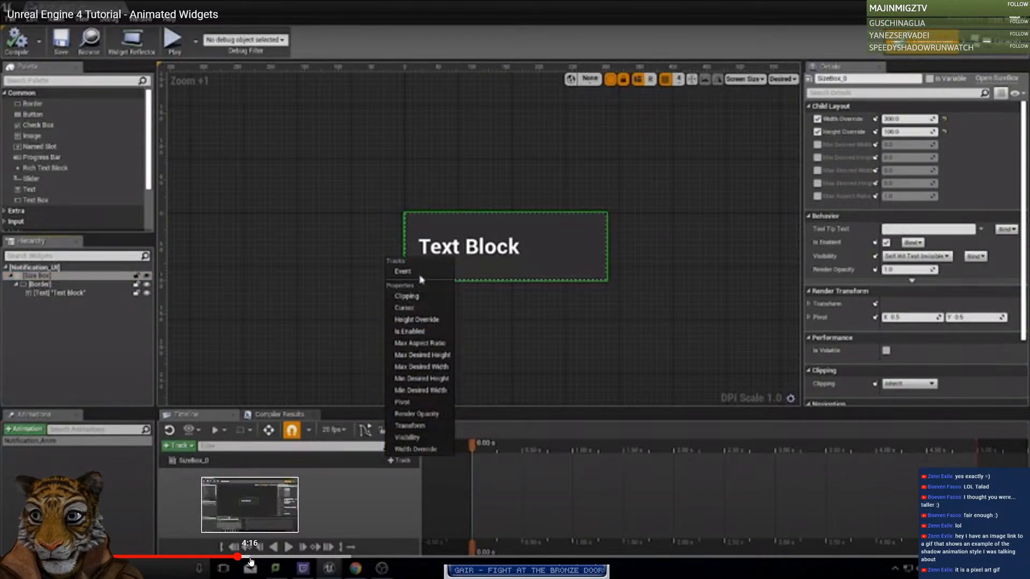
click(280, 558)
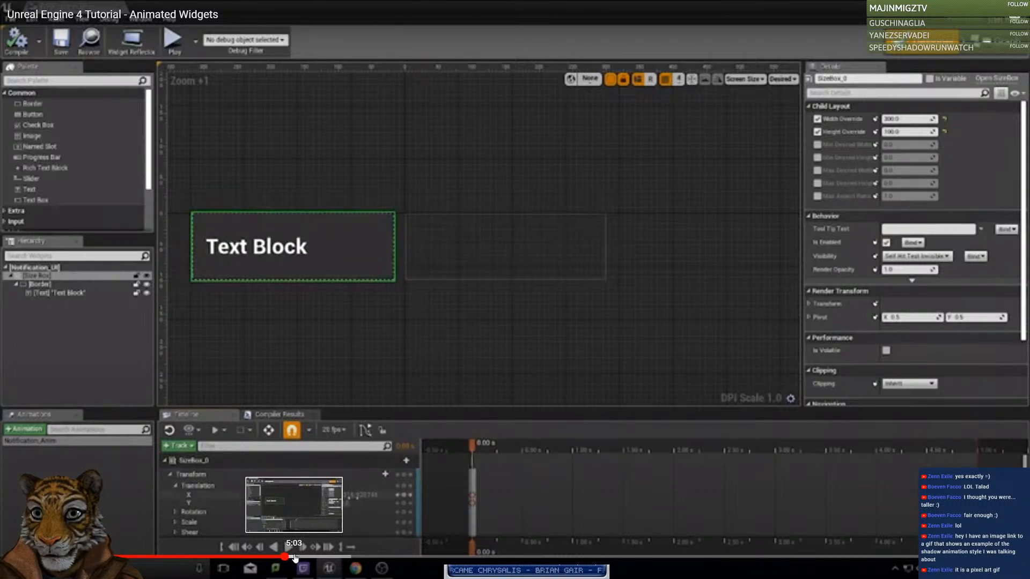
click(295, 558)
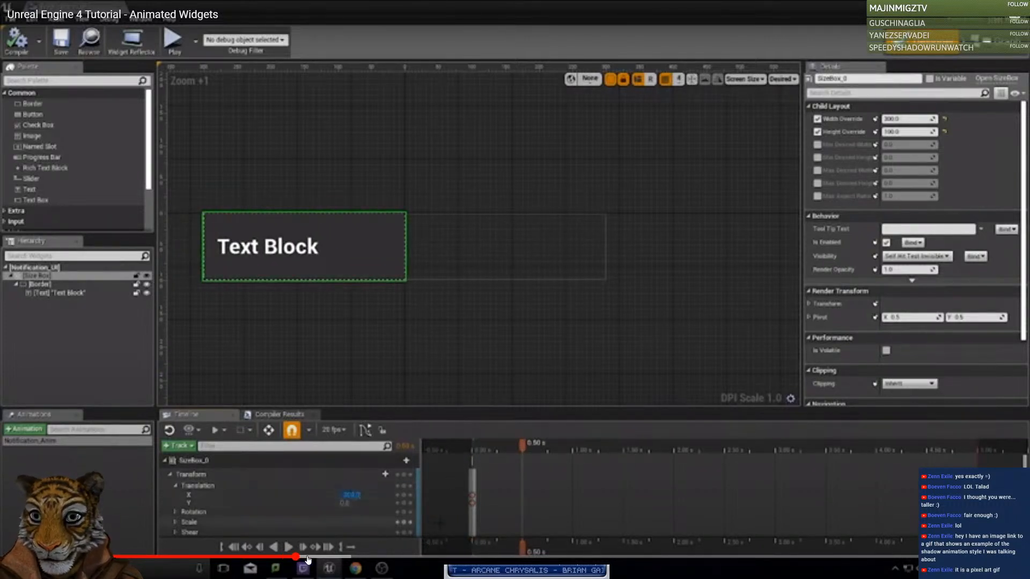
click(308, 559)
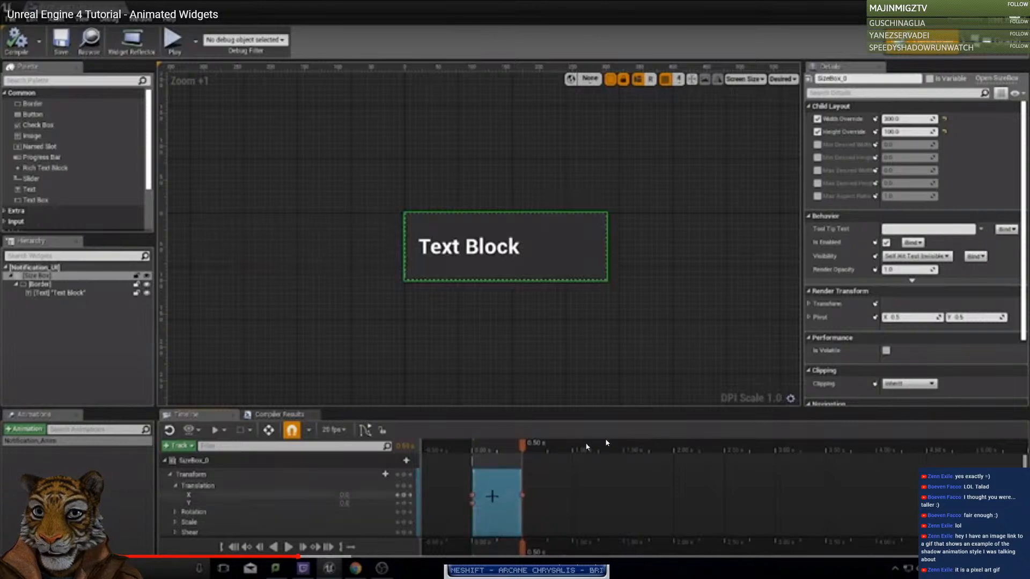
key(alt+Tab)
key(alt+Tab)
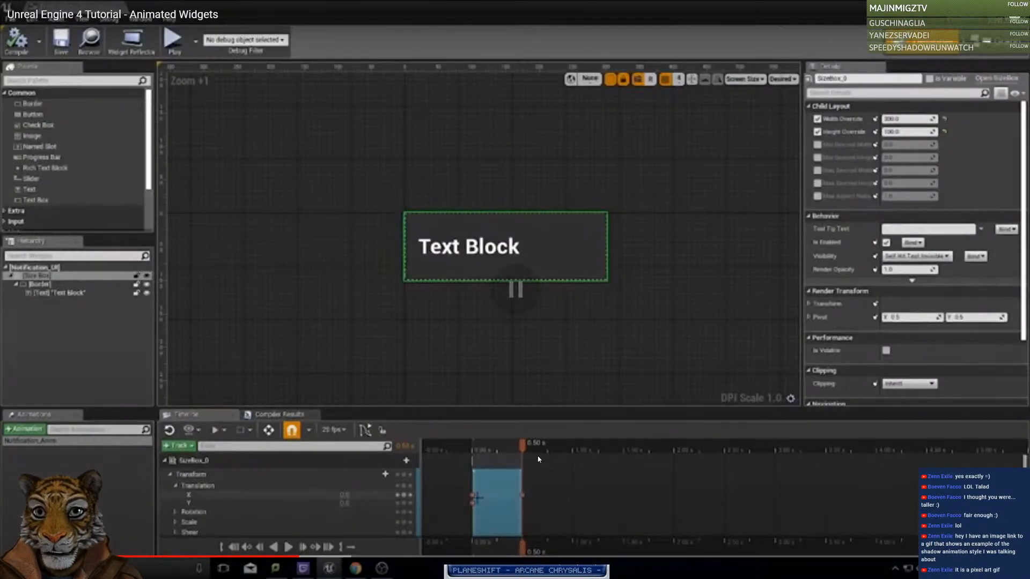
key(alt+Tab)
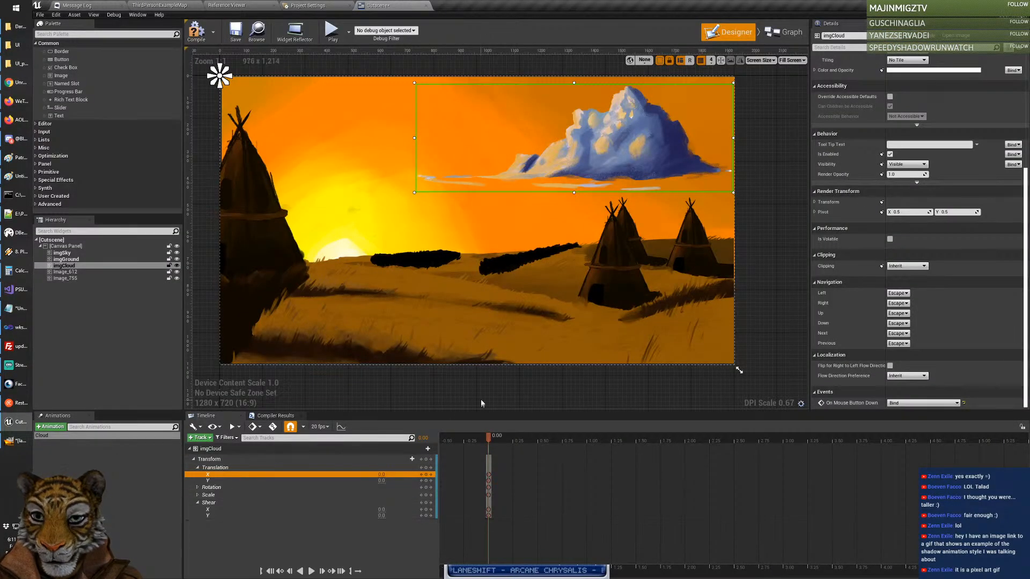
Step: Set the timeline to 1.00 s, move the cloud image toward the sun, and add a Translation X key there
drag(488, 441, 582, 445)
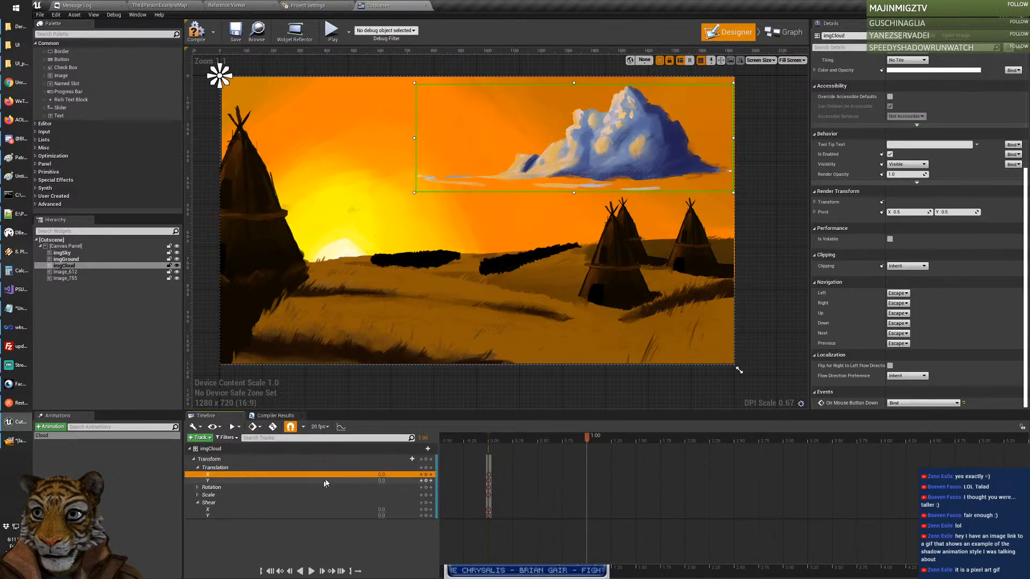
drag(600, 150, 527, 151)
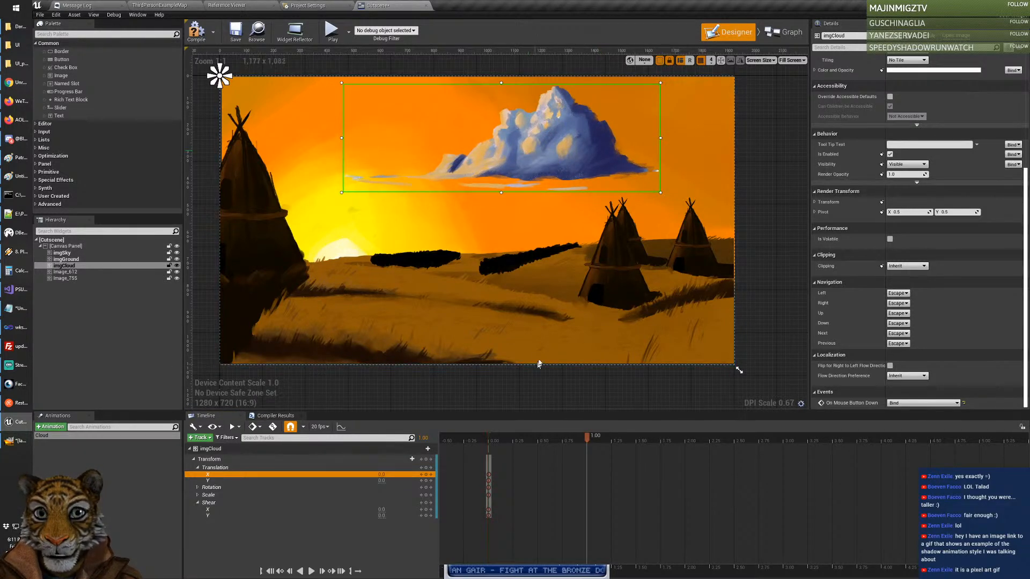
click(273, 427)
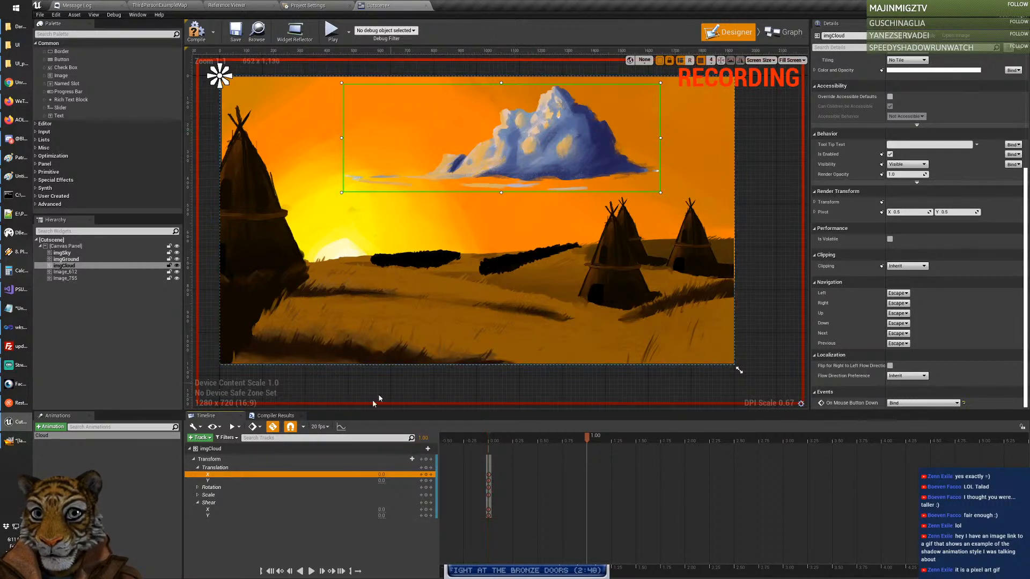
click(273, 427)
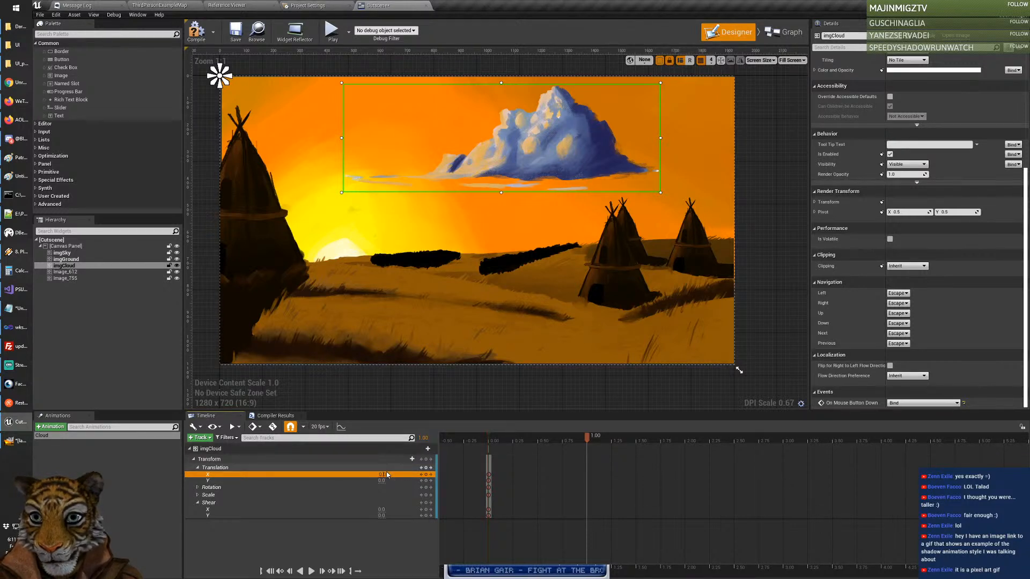
click(426, 468)
click(426, 474)
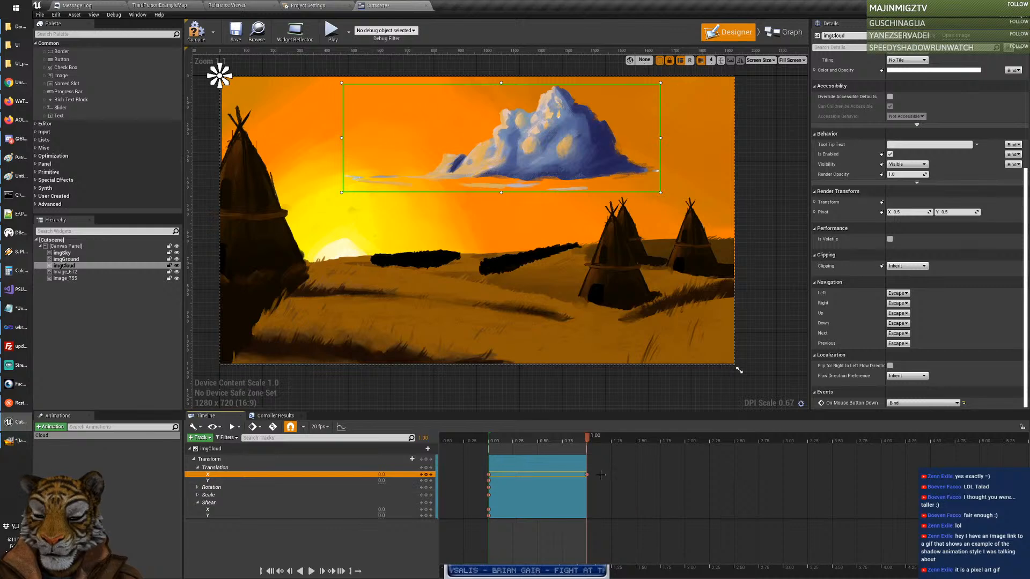
Step: Return the timeline to 0.00 s and reposition the cloud farther from the sun and slightly higher, trying auto-key recording before turning it off
drag(588, 441, 488, 441)
drag(558, 140, 612, 138)
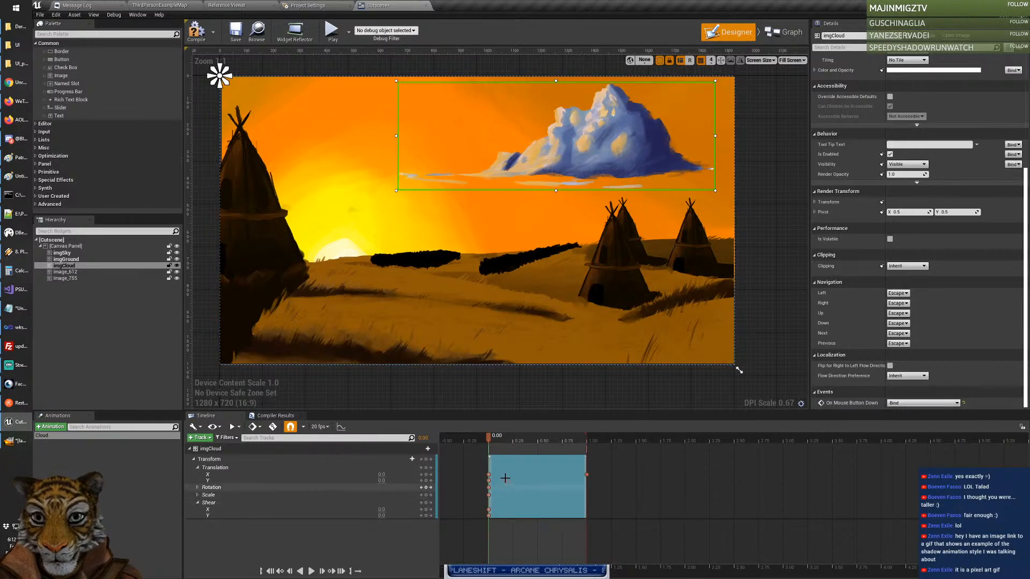
click(273, 427)
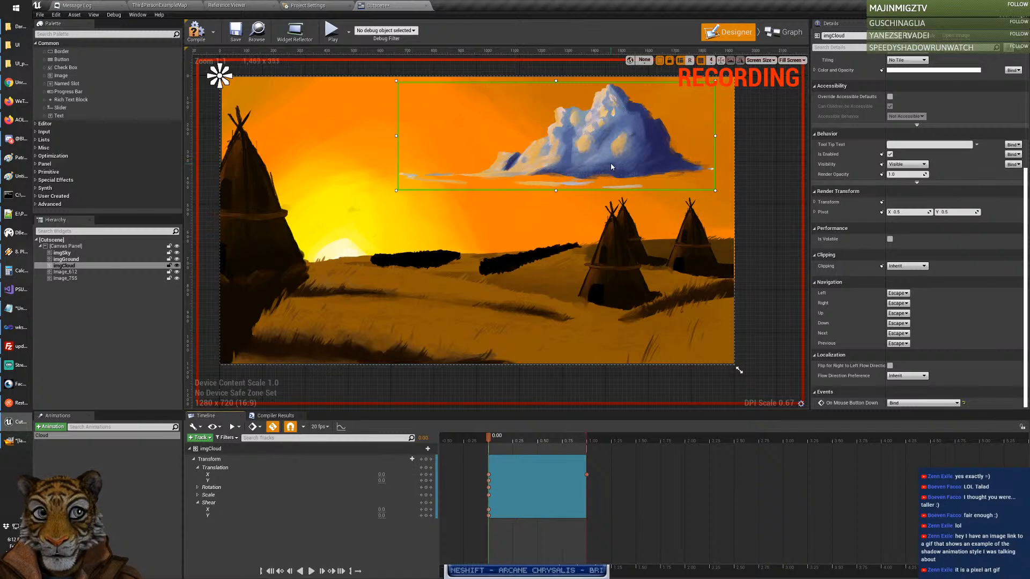
mouse_move(614, 154)
mouse_down()
mouse_move(559, 152)
mouse_move(556, 198)
mouse_move(616, 166)
mouse_up()
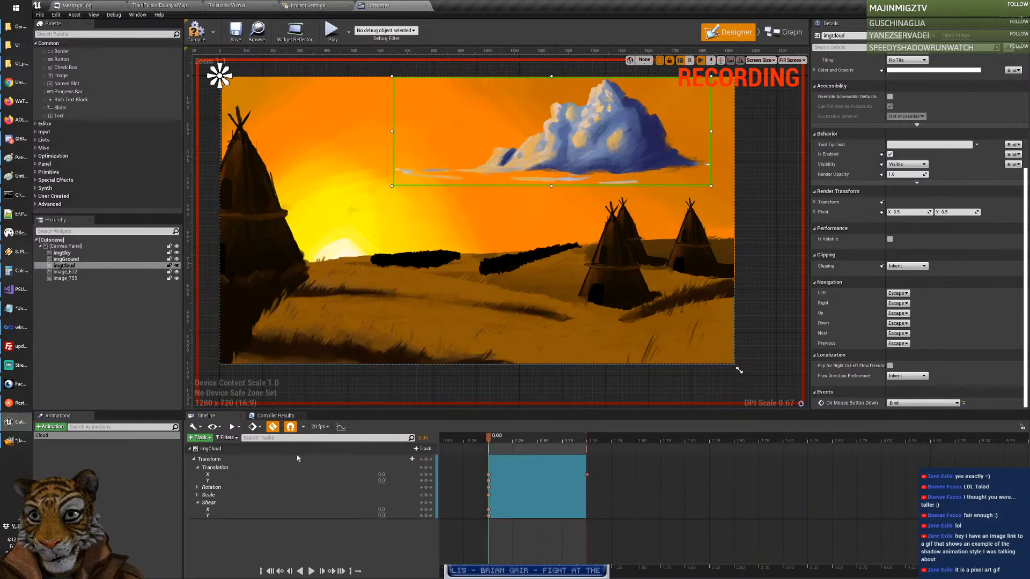
click(273, 429)
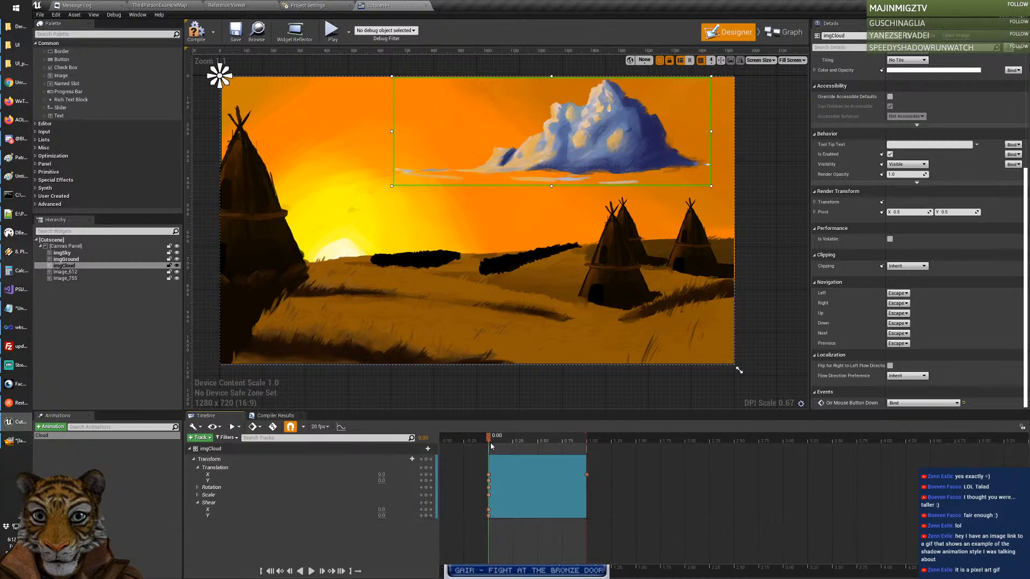
Step: Set the cloud's Translation X key at 1.00 s to 100.0, then return the timeline to 0.00 s
mouse_move(489, 440)
mouse_down()
mouse_move(569, 440)
mouse_move(491, 443)
mouse_up()
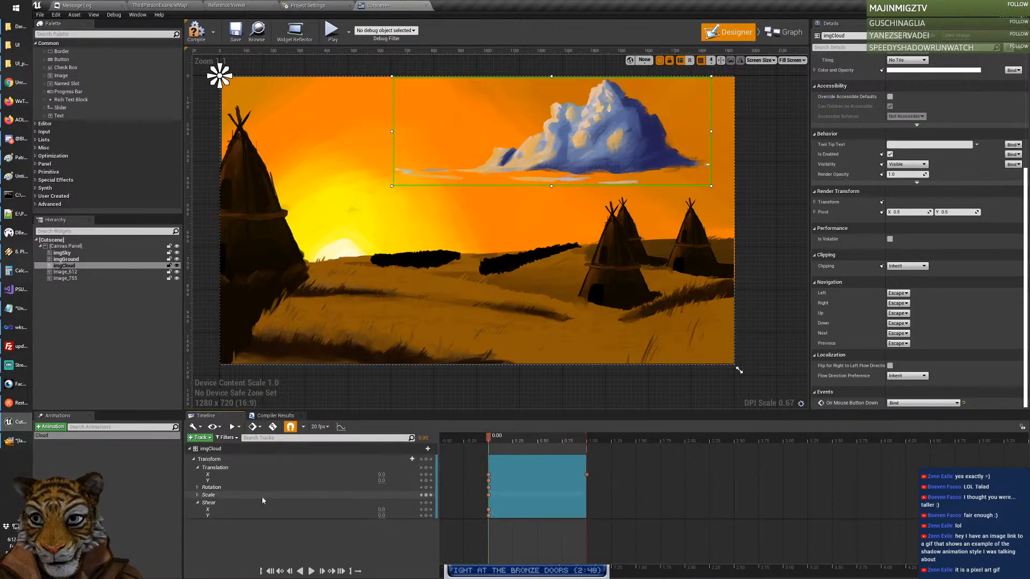
click(233, 476)
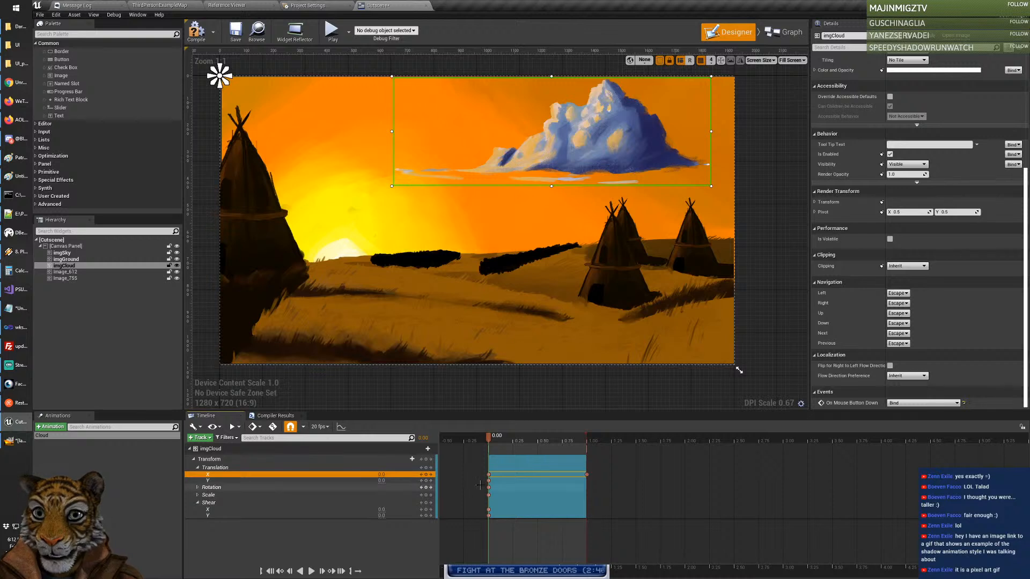
click(587, 475)
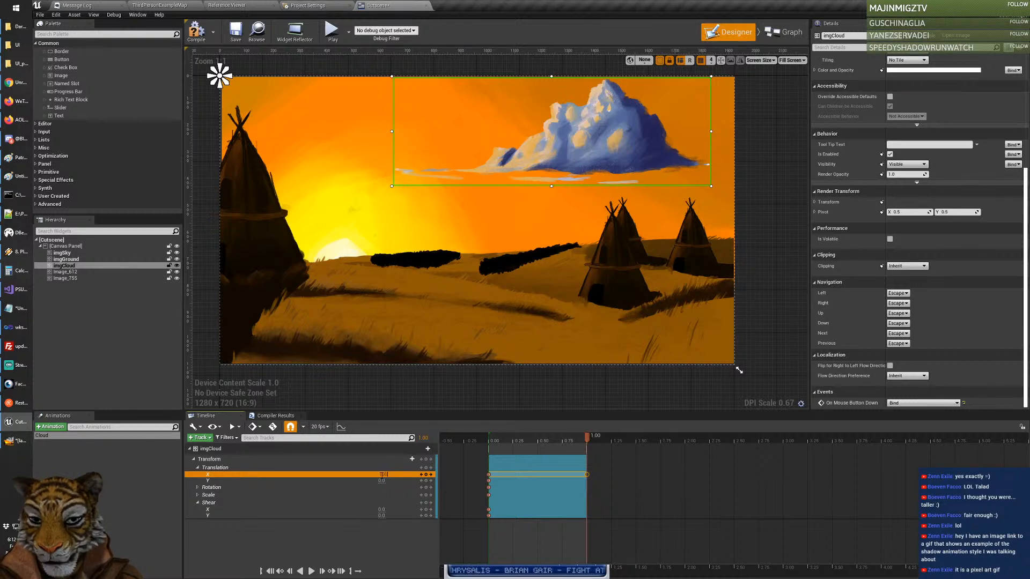
key(Return)
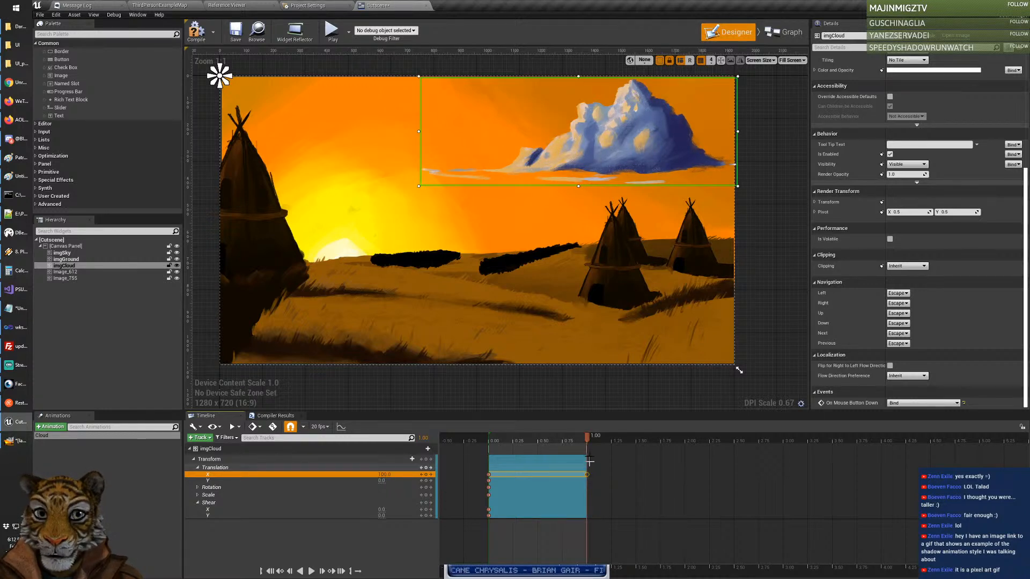
drag(588, 436, 489, 443)
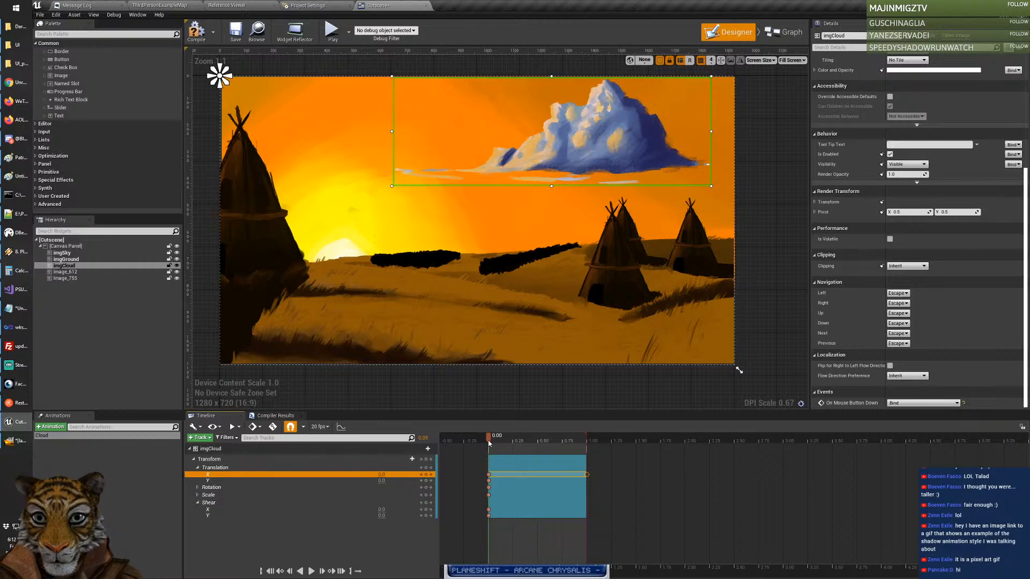
Step: Compile the cutscene widget, run the project in a standalone preview, and close the preview
click(231, 427)
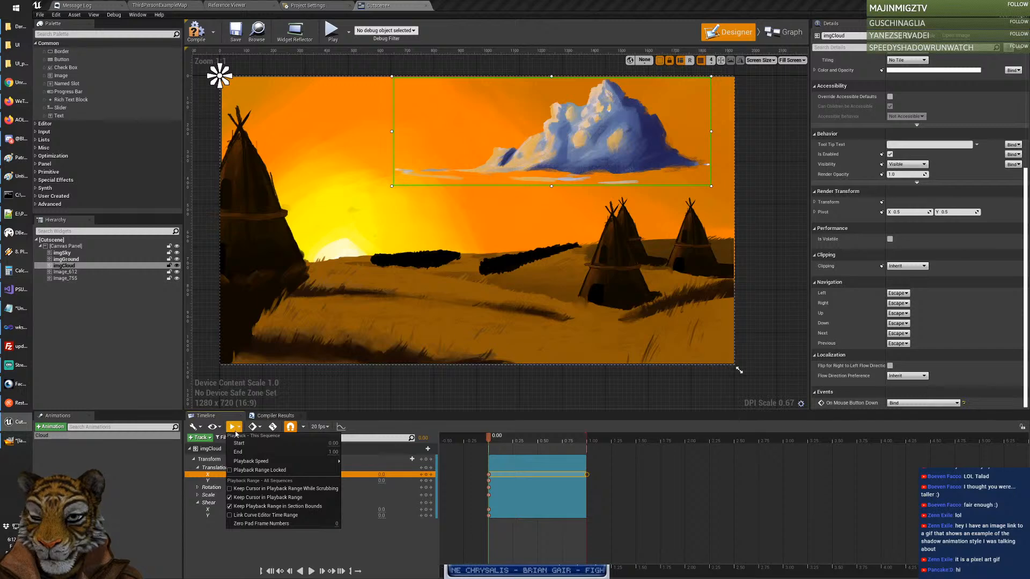
click(235, 429)
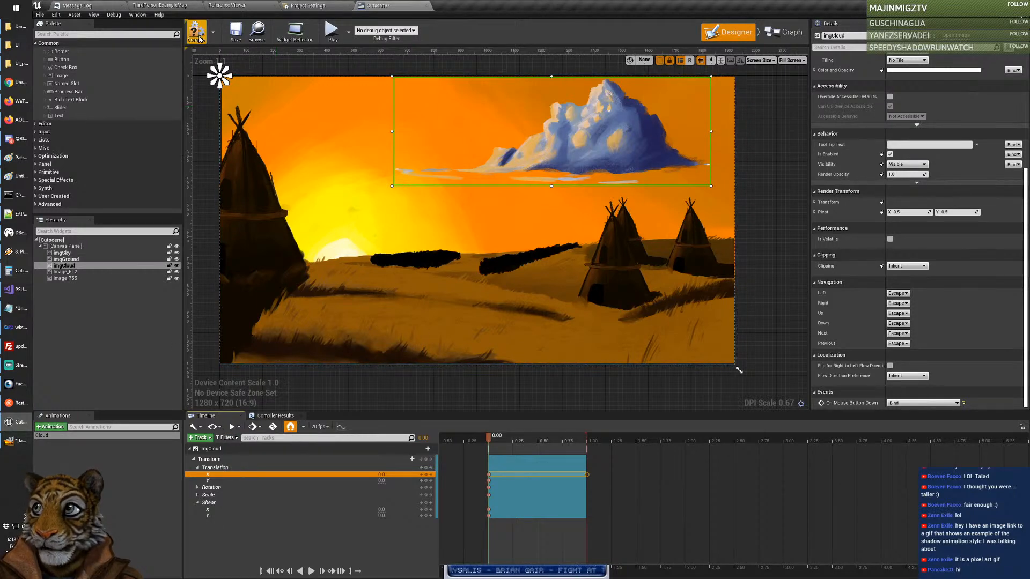
click(199, 39)
click(332, 34)
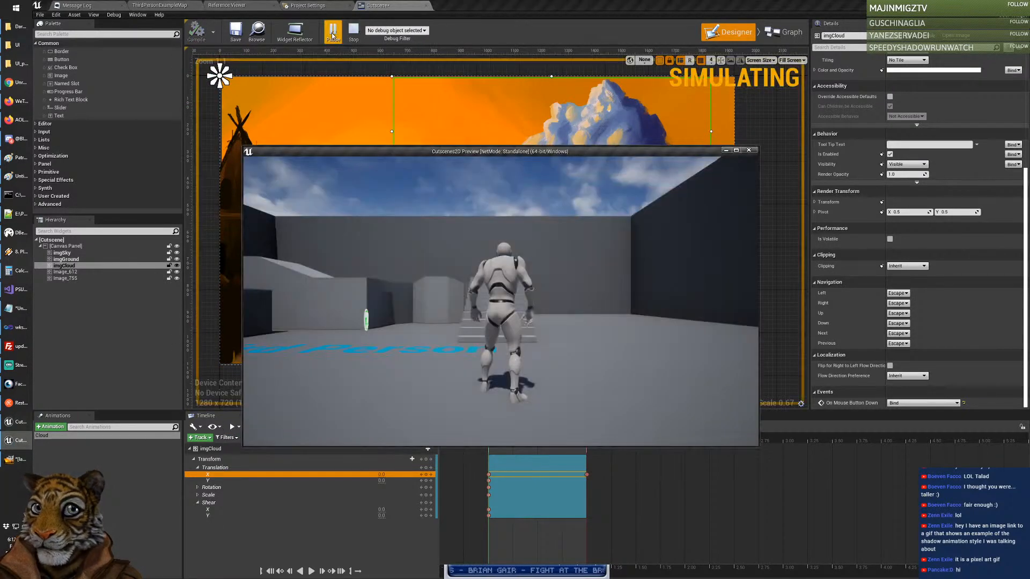
click(749, 151)
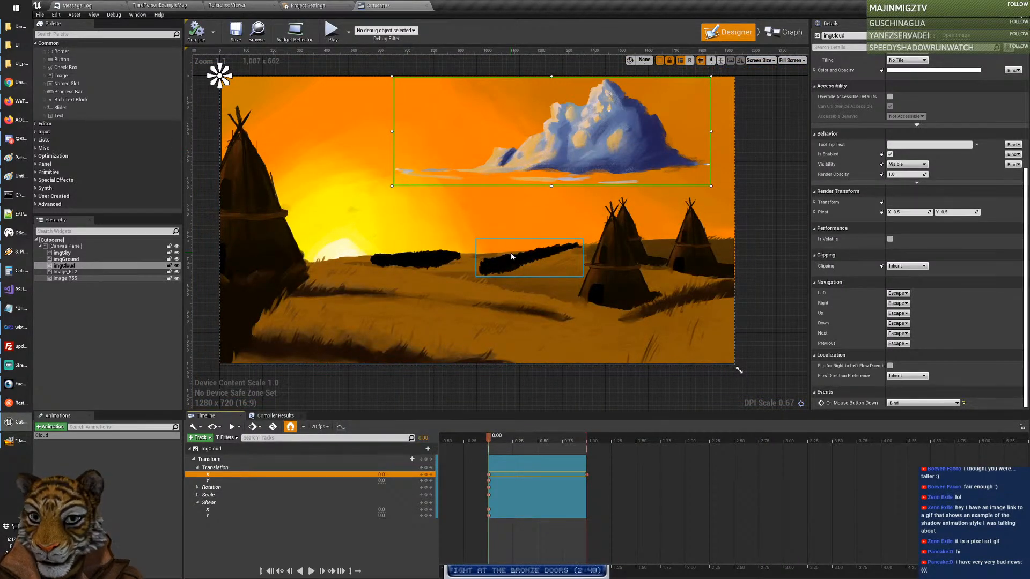
Step: Play the Cloud animation in the timeline several times to check the cloud's movement
click(311, 572)
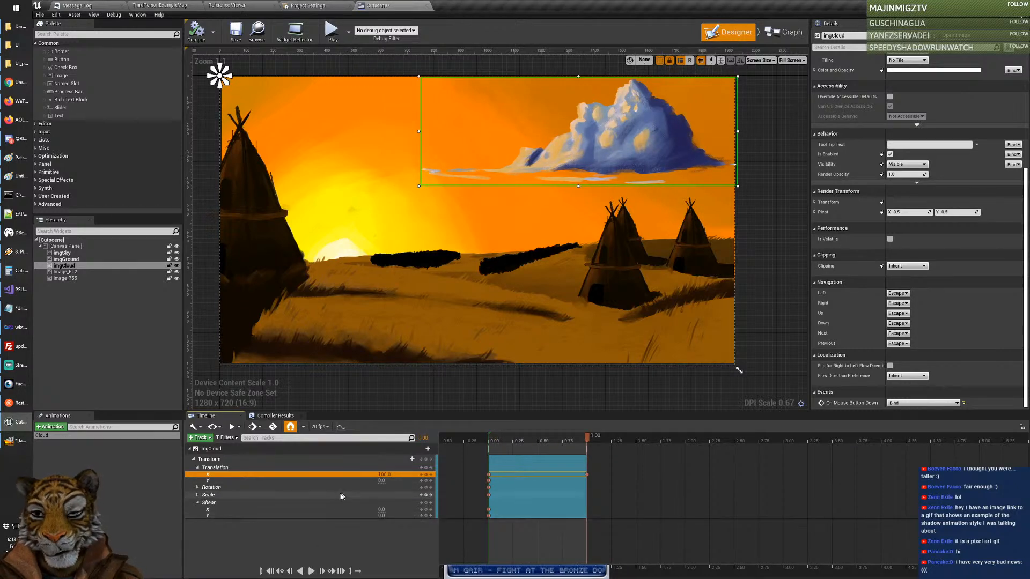
click(312, 572)
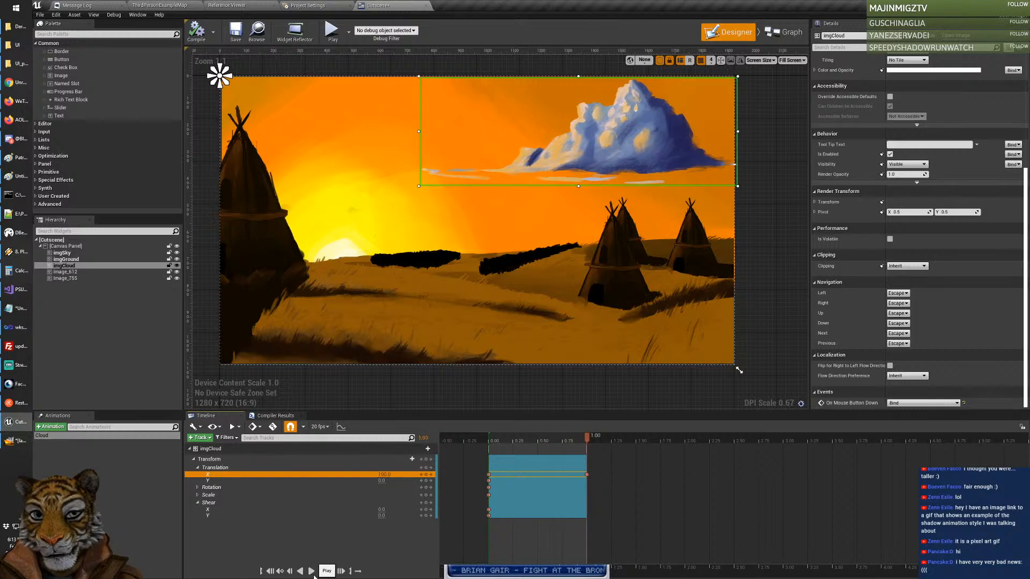
click(312, 572)
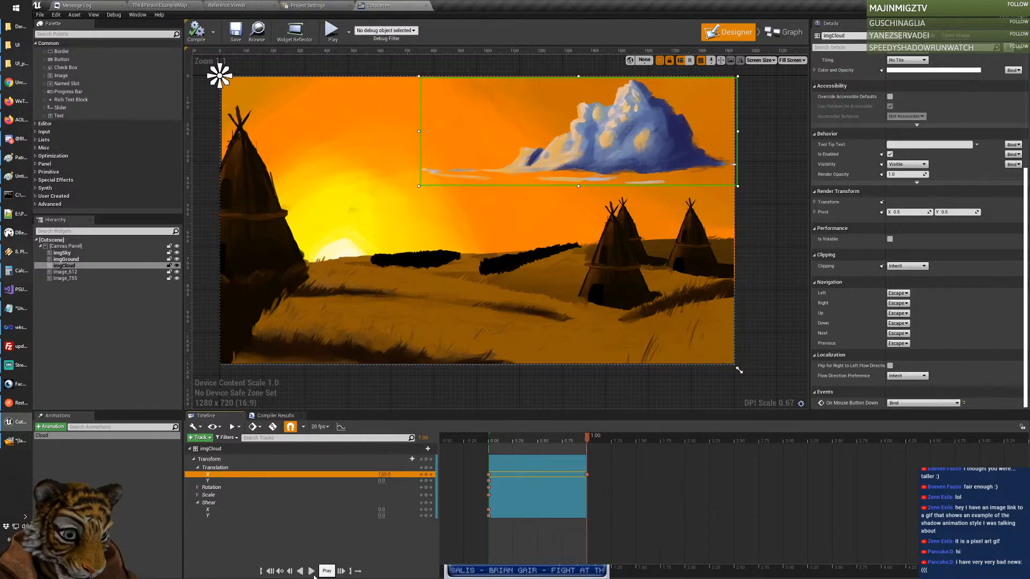
click(312, 572)
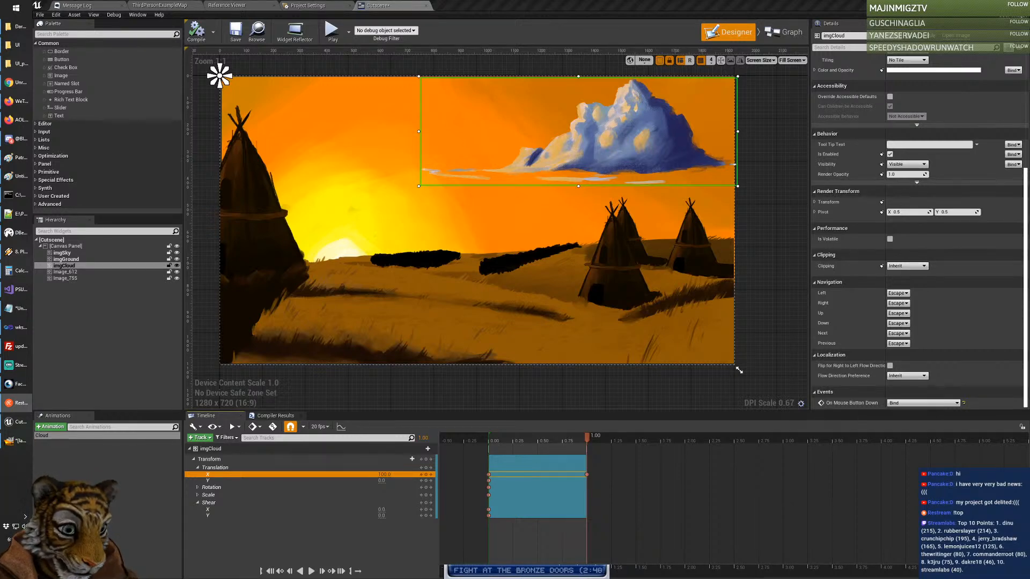
click(18, 93)
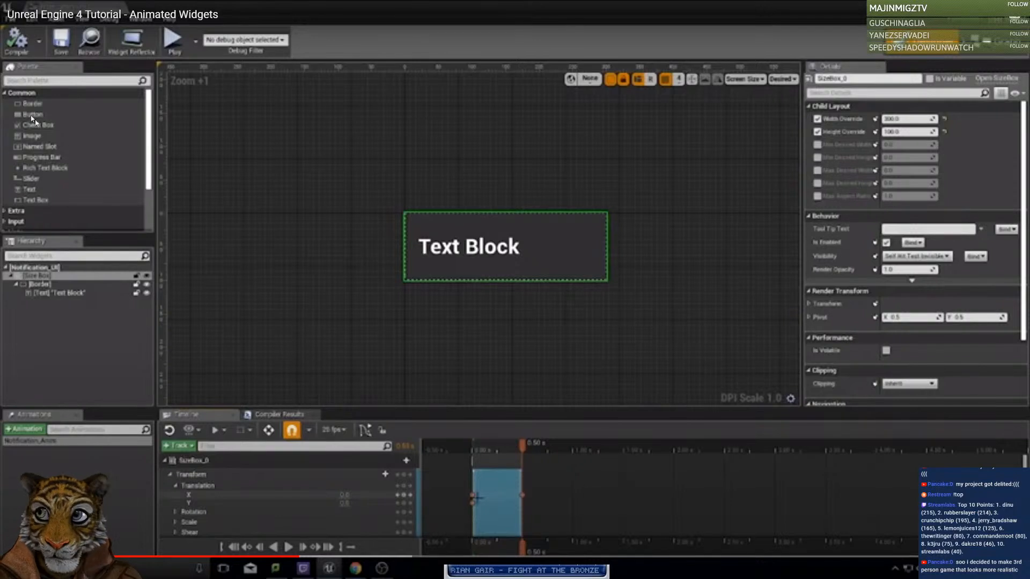
key(super)
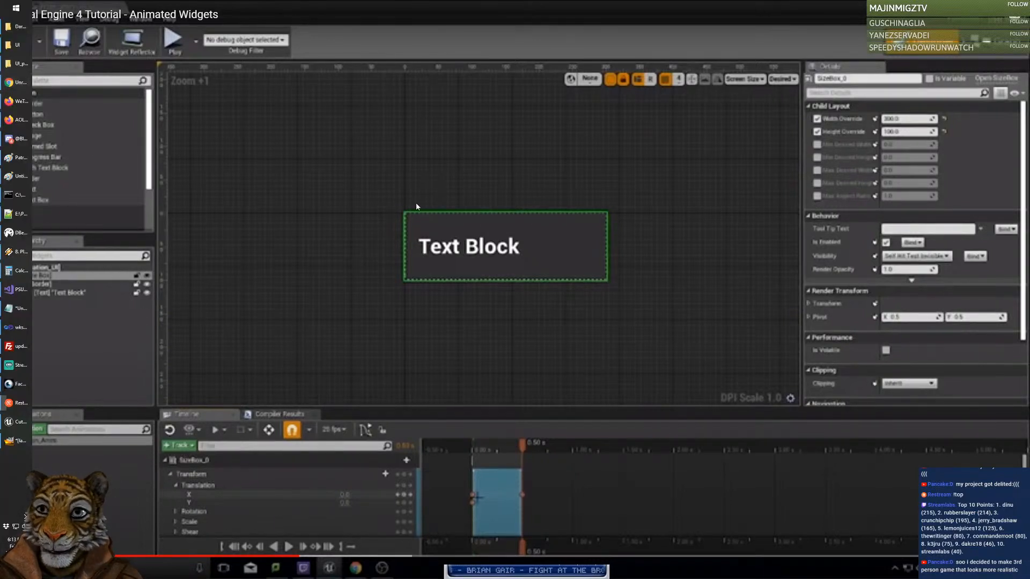
click(20, 120)
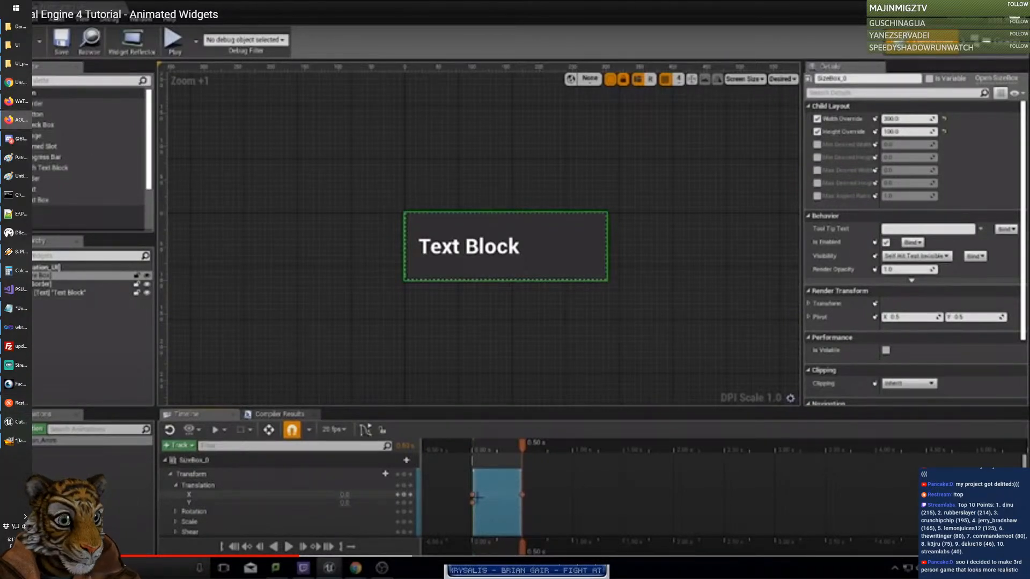
click(17, 101)
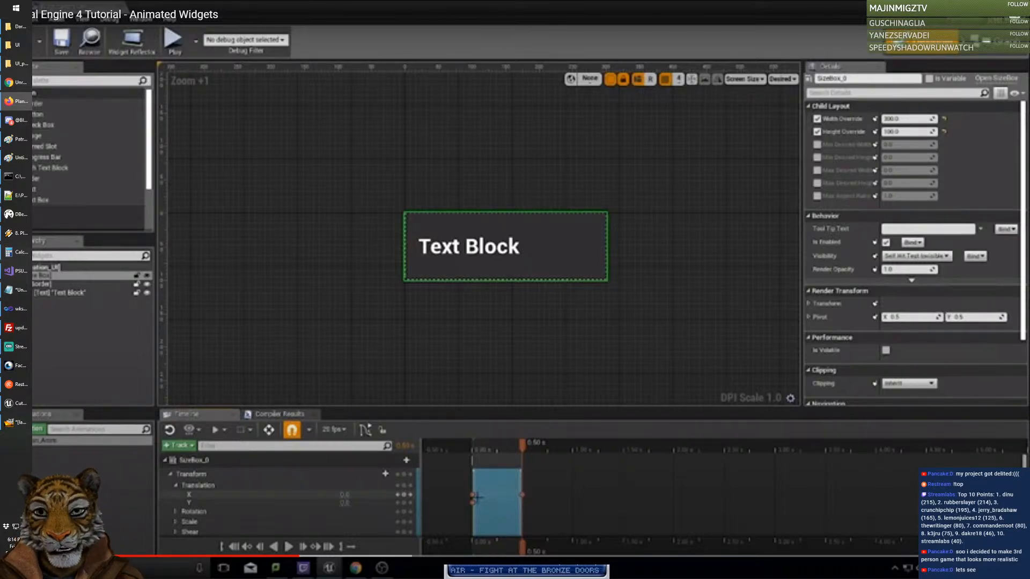
key(alt+Tab)
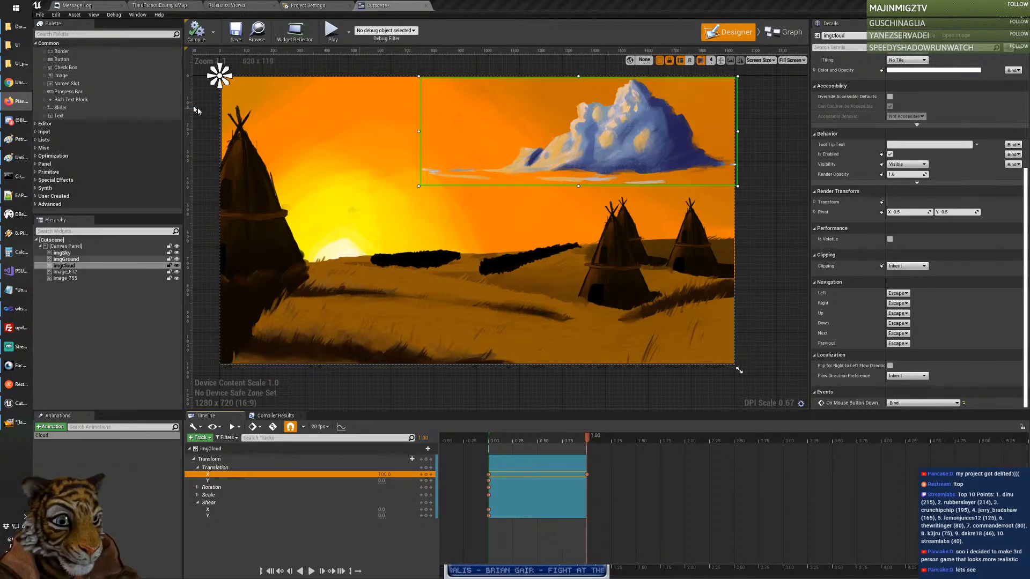
Step: Switch to the Chrome window, exit the Animated Widgets video's full-screen view, and look through the open spreadsheet and Patreon pages
click(15, 83)
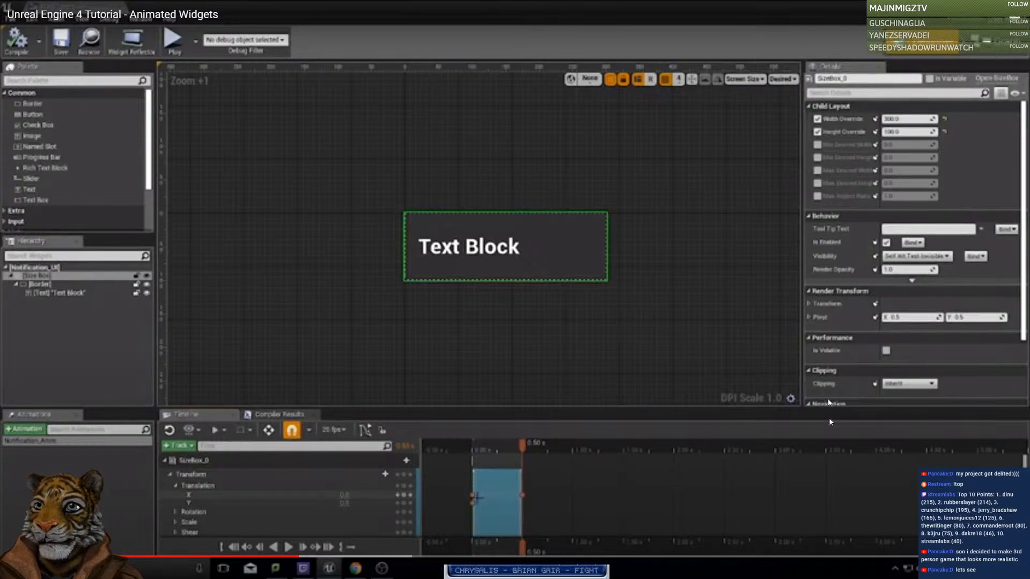
key(Escape)
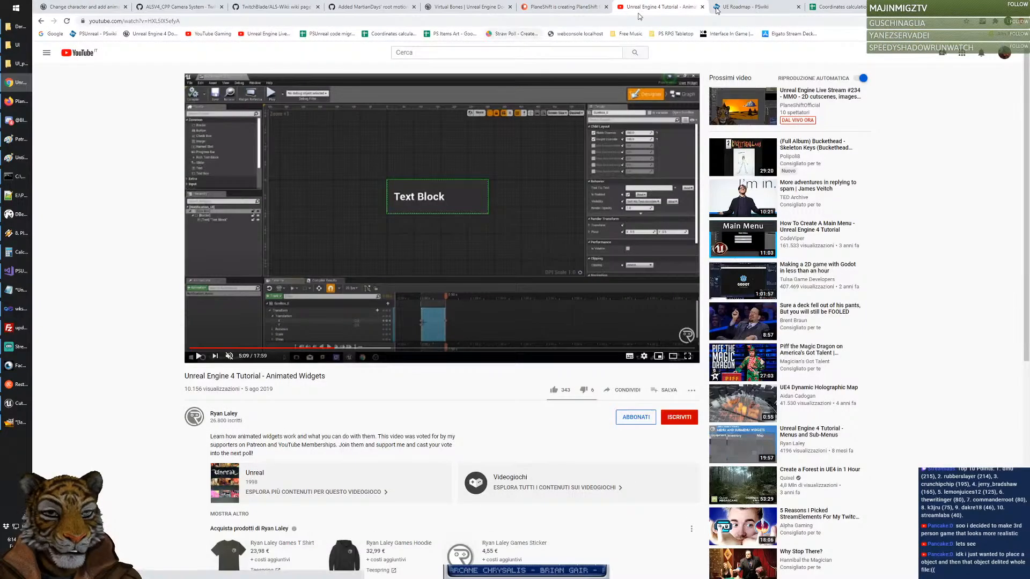
click(837, 7)
click(546, 21)
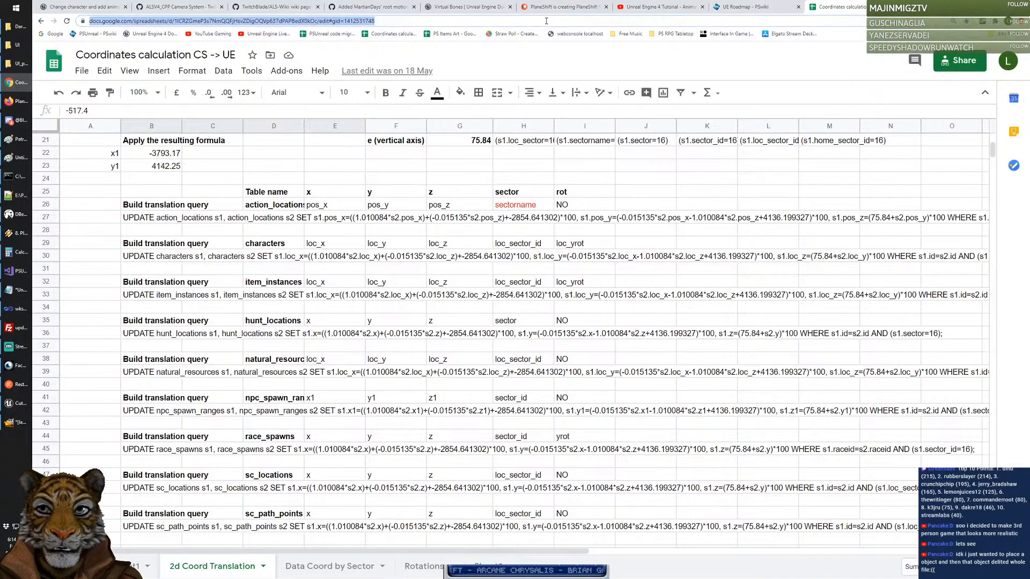
click(590, 7)
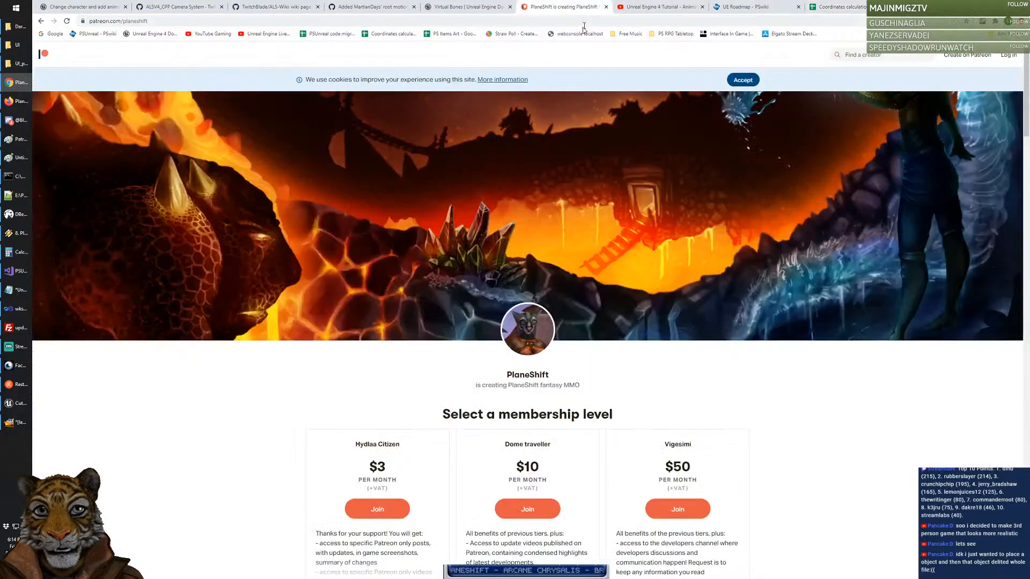
click(622, 7)
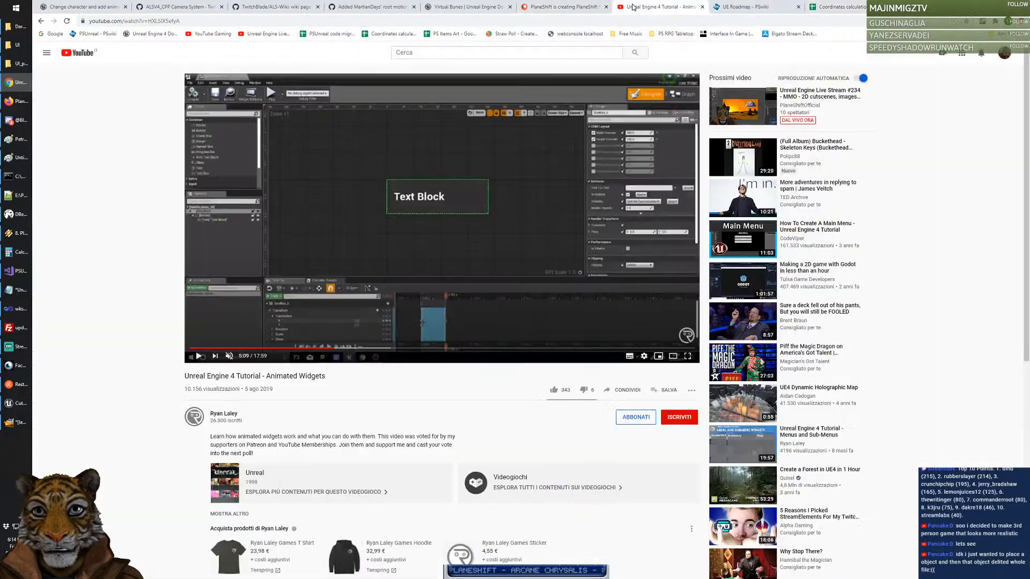
Step: Open the channel's YouTube Studio dashboard and check the title of the last live stream
click(1003, 57)
click(947, 135)
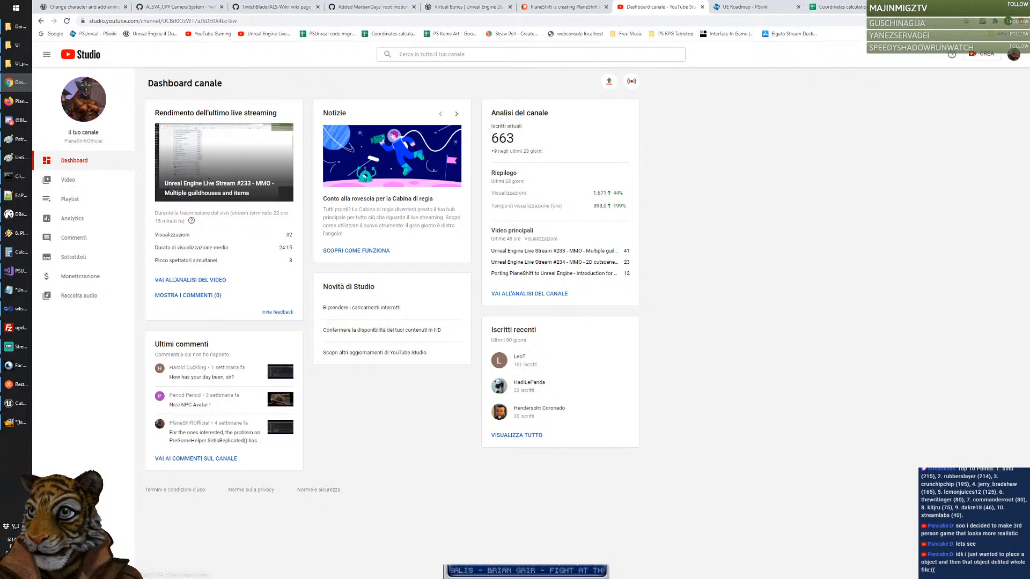
drag(166, 183, 261, 196)
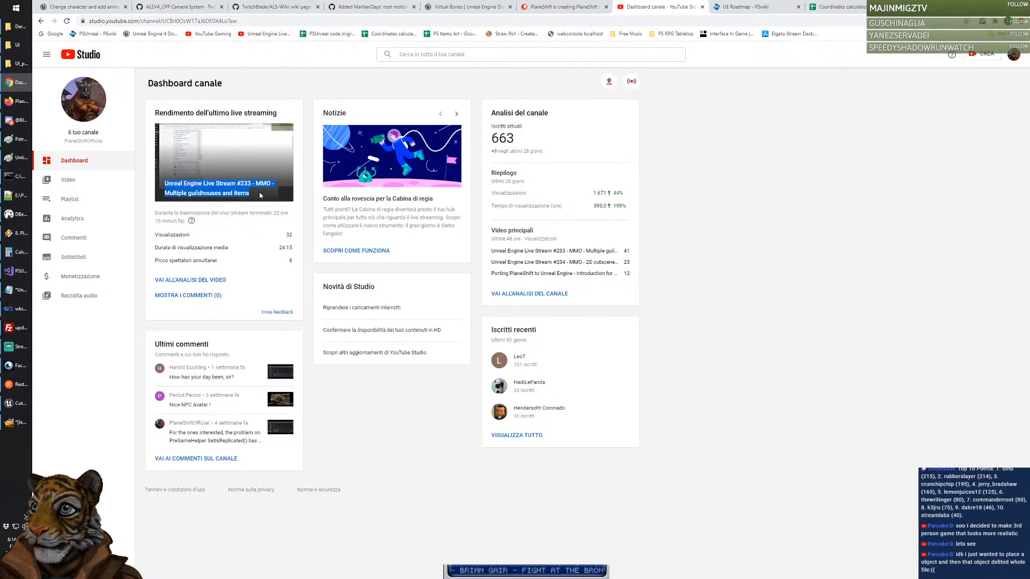
click(544, 189)
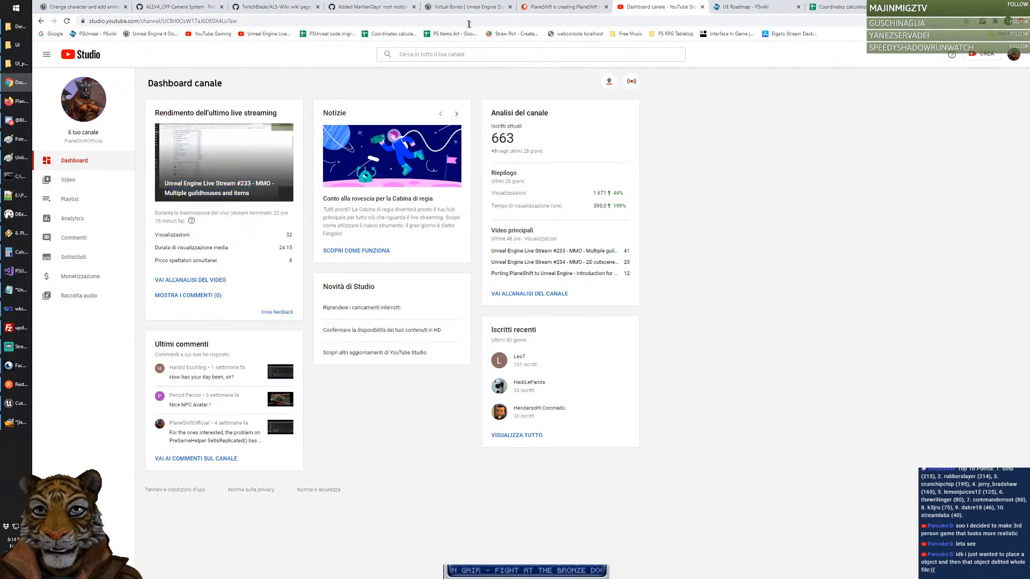
Step: Go to twitch.tv/planeshift and pause the live stream playback
click(467, 22)
text(twitch.tv/planeshift)
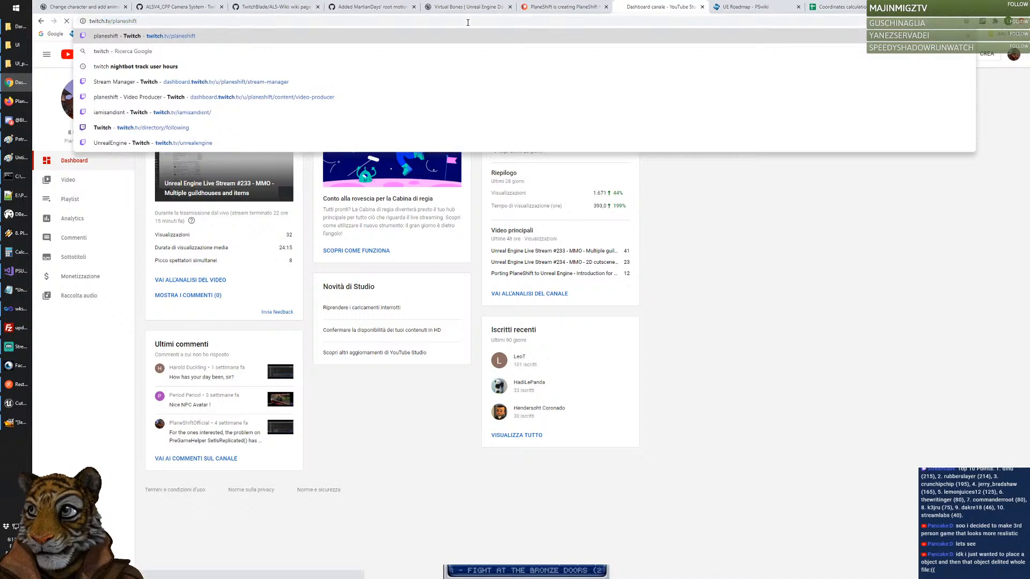
key(Return)
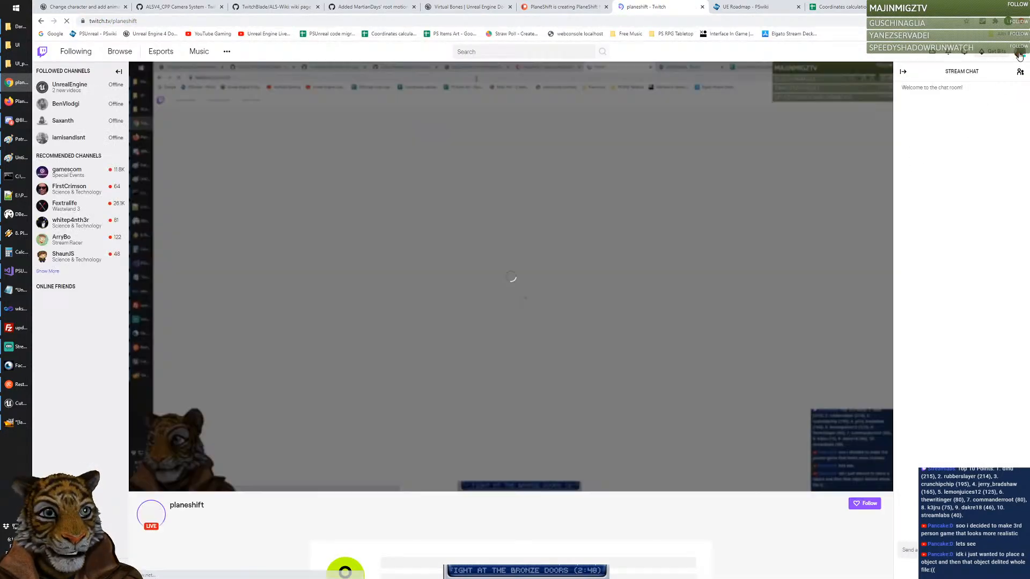
click(1019, 54)
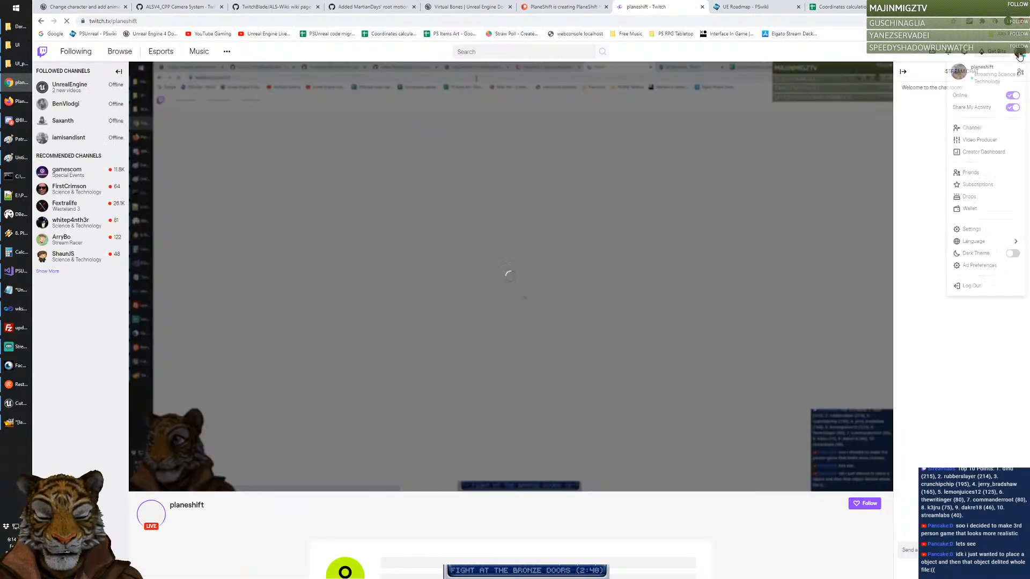
click(151, 482)
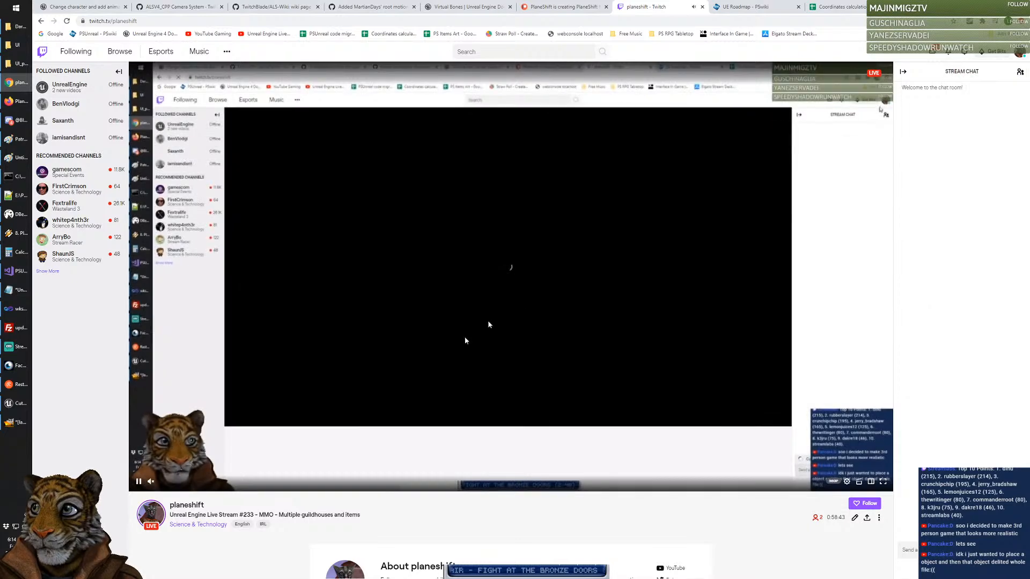
click(138, 483)
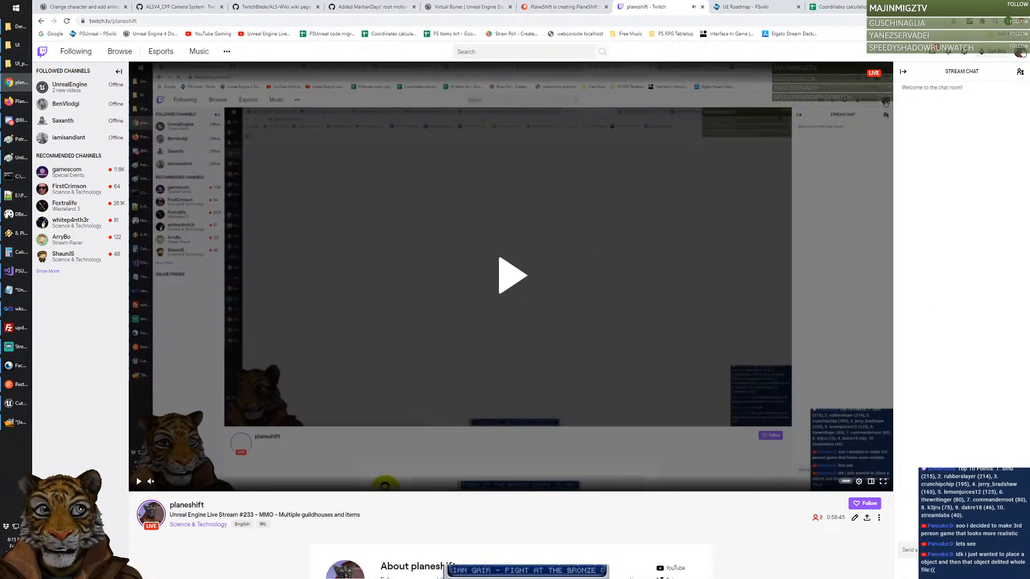
Step: Open the Stream Manager in the Twitch creator dashboard and bring up the stream info for editing
click(1019, 53)
click(980, 140)
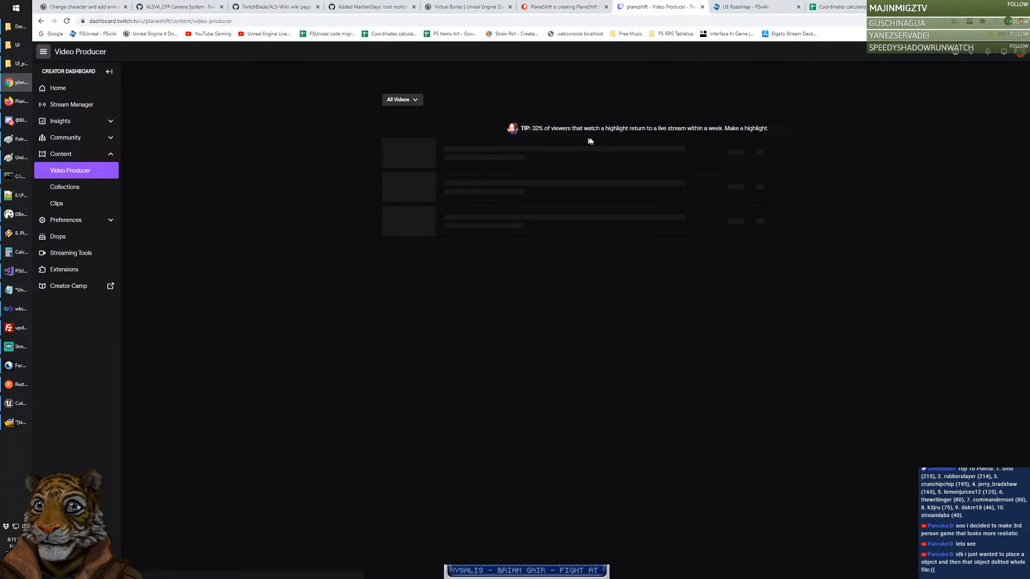
click(70, 104)
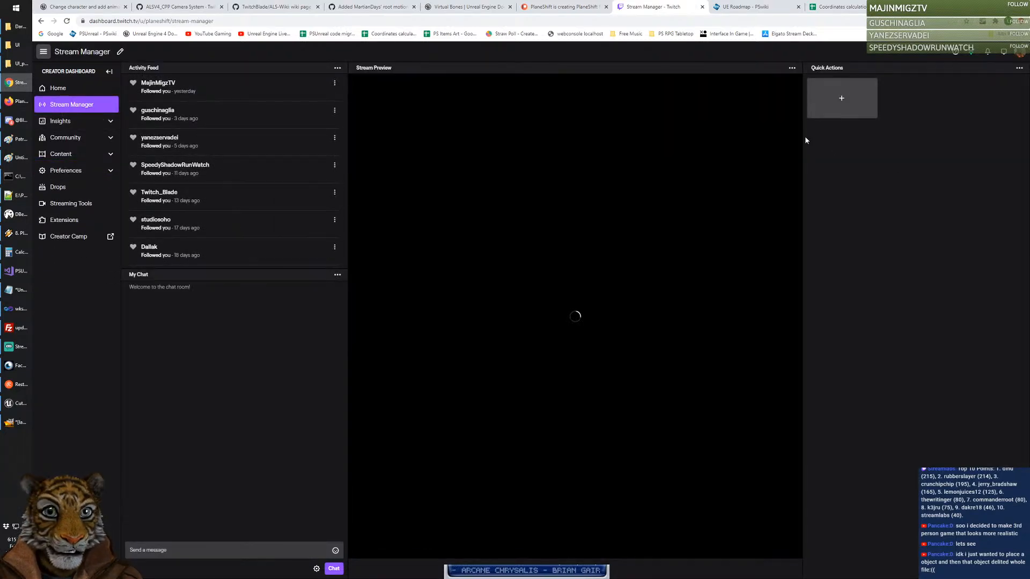
click(837, 102)
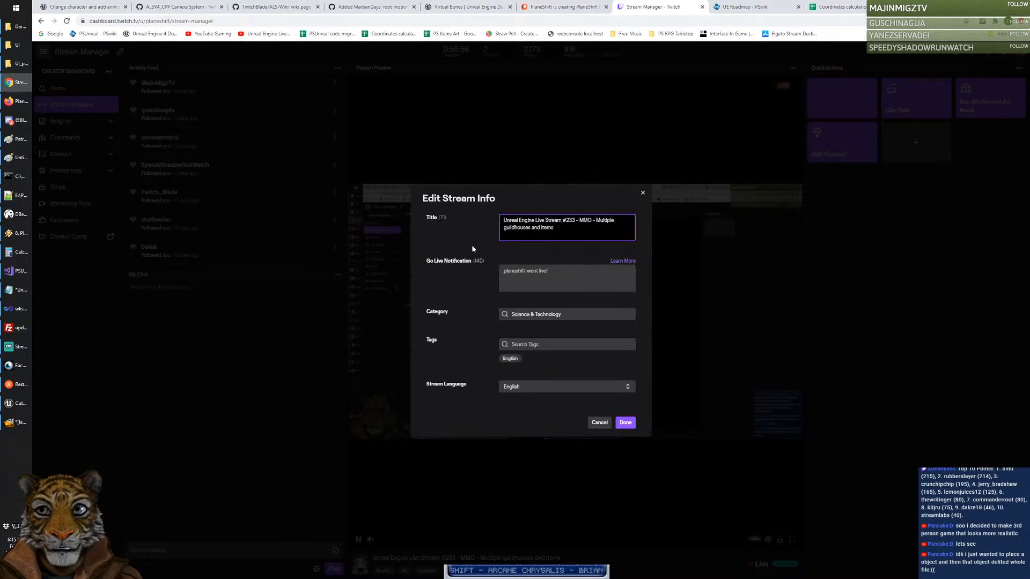
Step: Set the Twitch stream title to "Unreal Engine Live Stream #234 - MMO - 2D cutscenes, images and effects" and save it
click(578, 231)
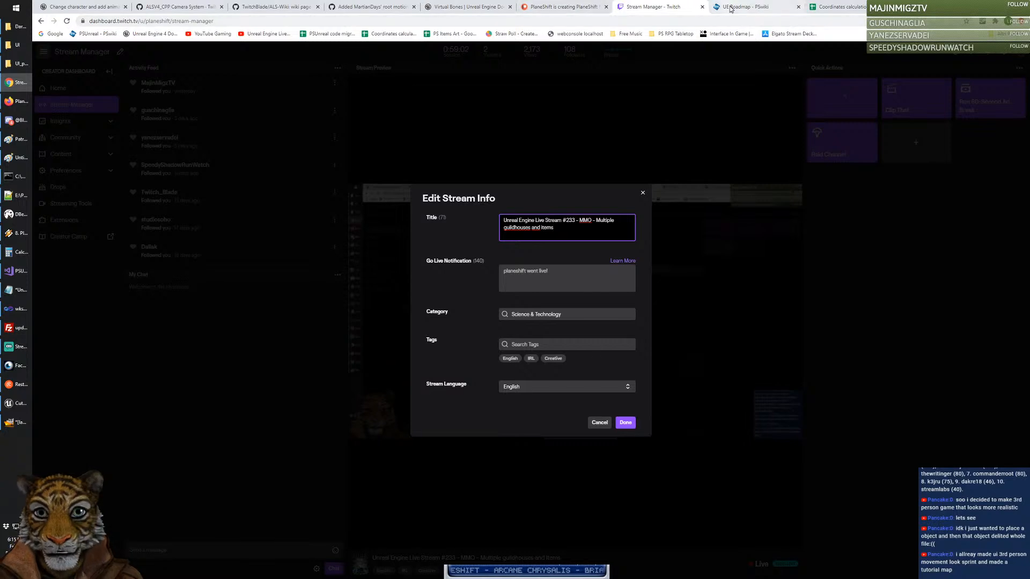
click(22, 102)
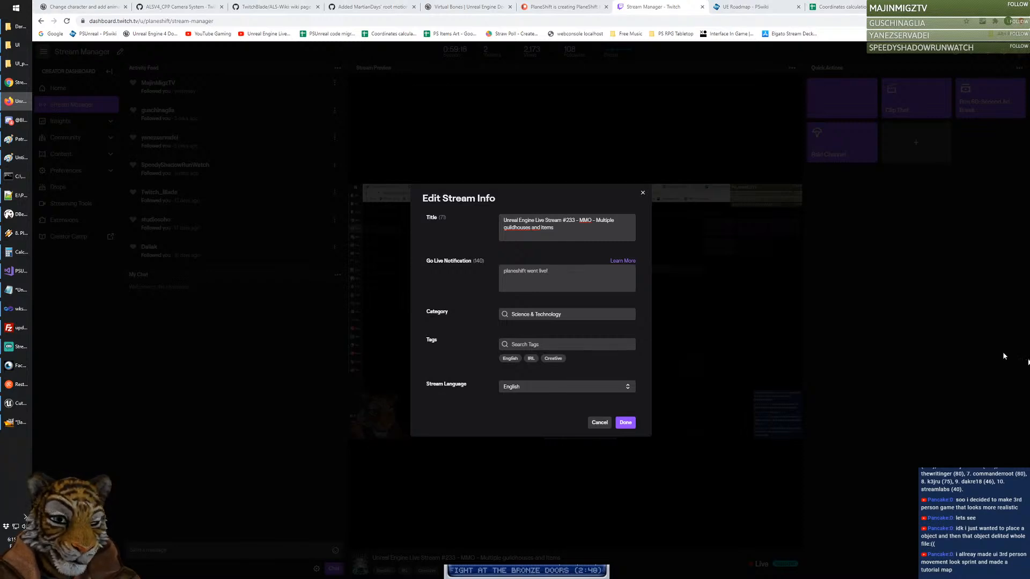
click(569, 228)
key(ctrl+a)
text(Unreal Engine Live Stream #234 - MMO - 2D cutscenes, images and effects)
click(625, 422)
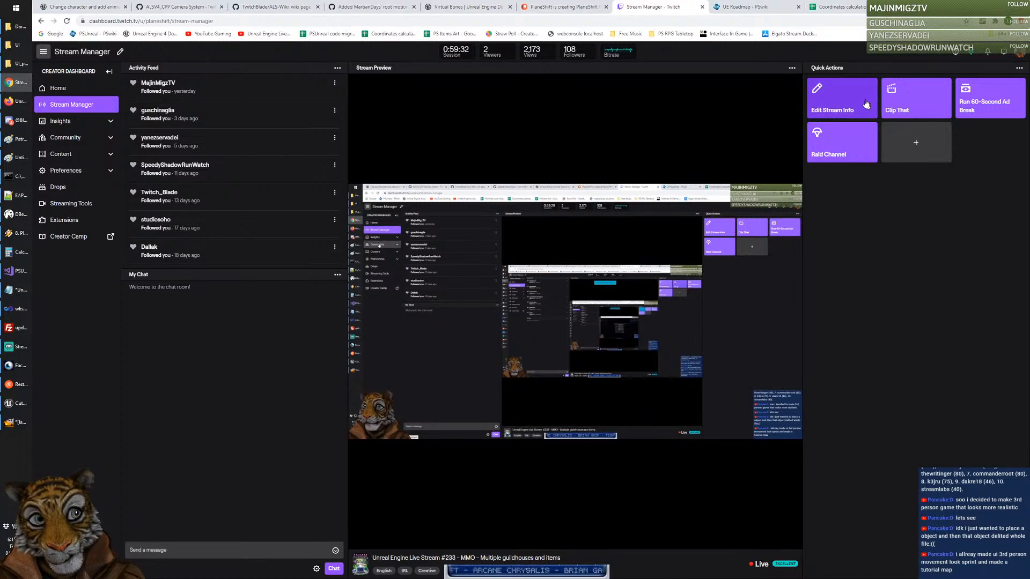
Step: Return to the Twitch channel page, pause the live playback, and check the stream title and the info panels
click(91, 87)
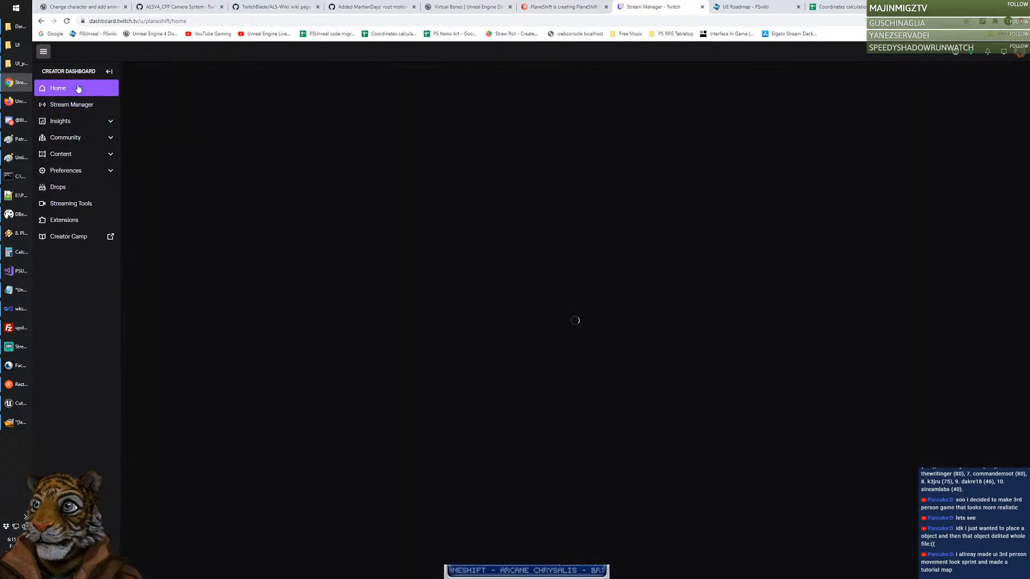
click(1019, 51)
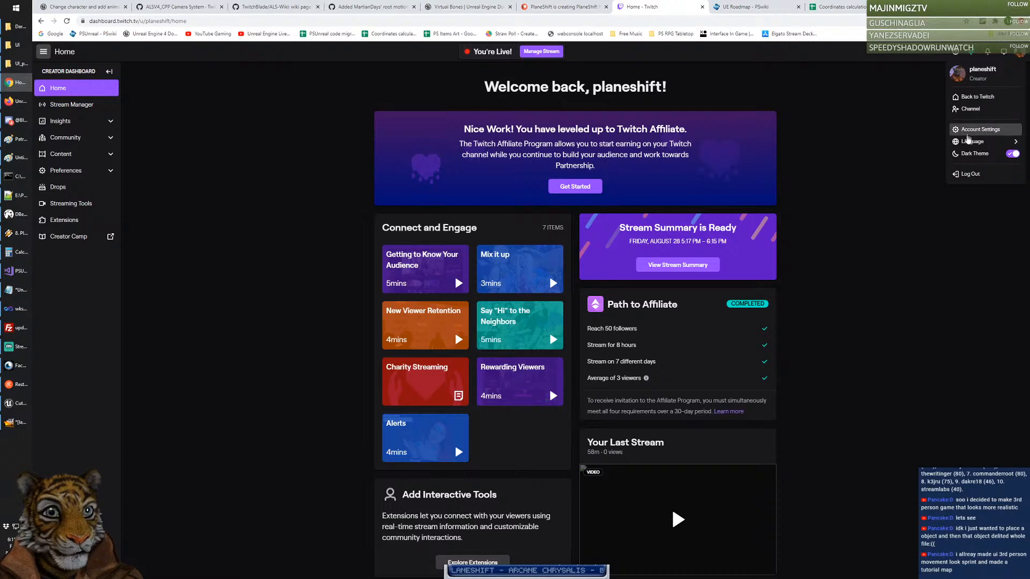
click(970, 108)
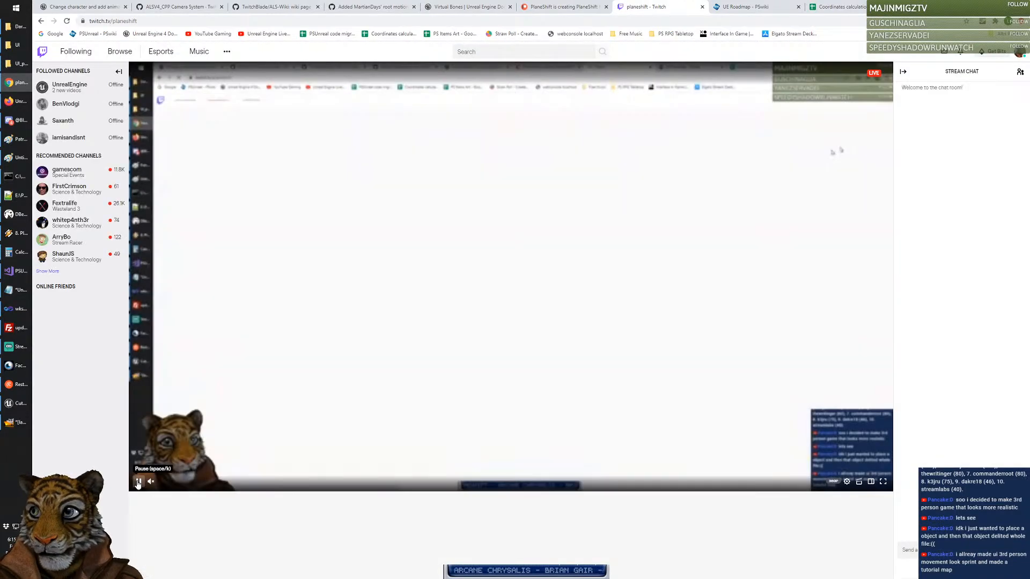
click(545, 320)
scroll(545, 319, down, 6)
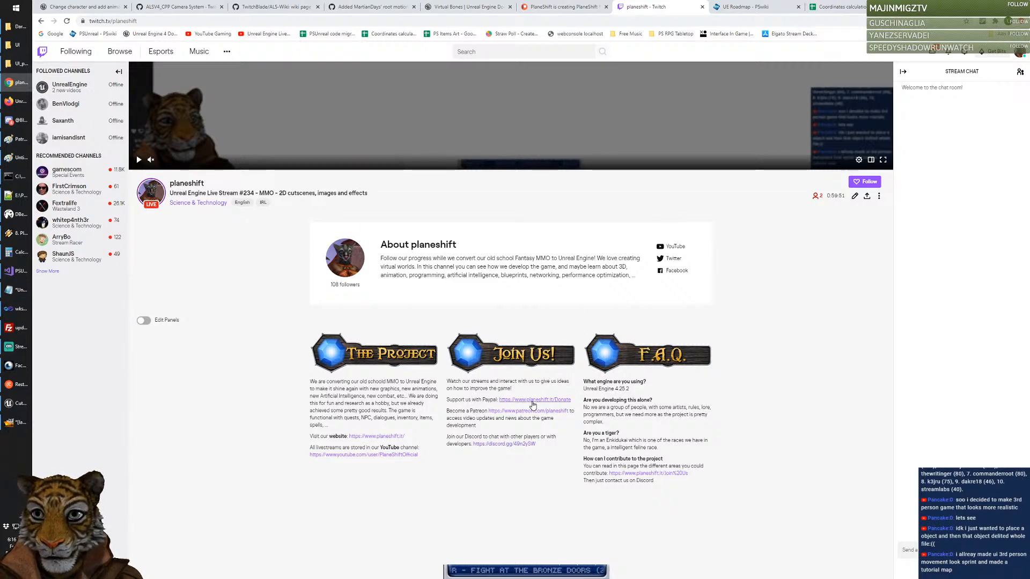
Step: Turn on panel editing for the channel and find the Join Us! panel's description
click(144, 320)
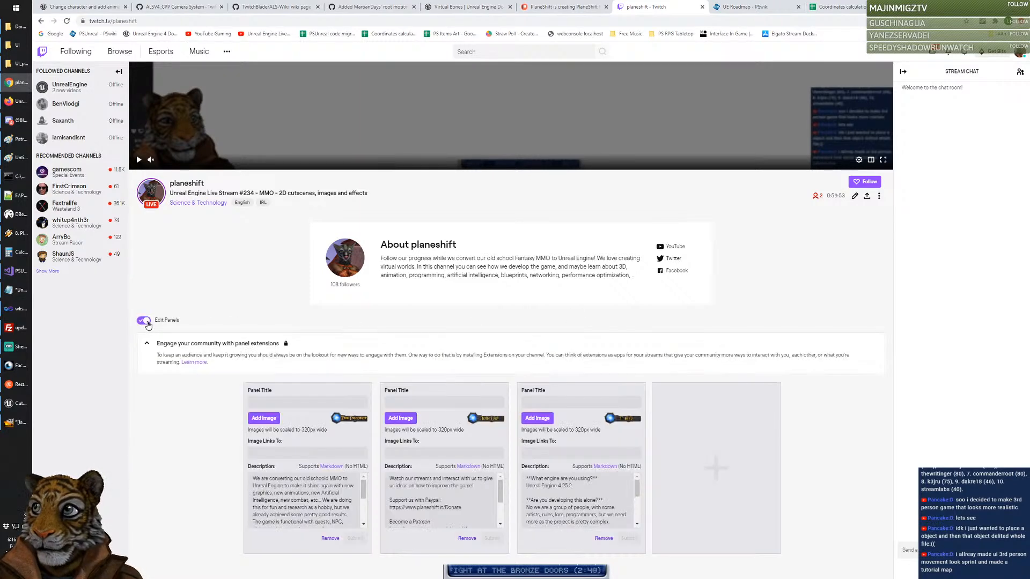
scroll(490, 348, down, 2)
scroll(490, 348, down, 1)
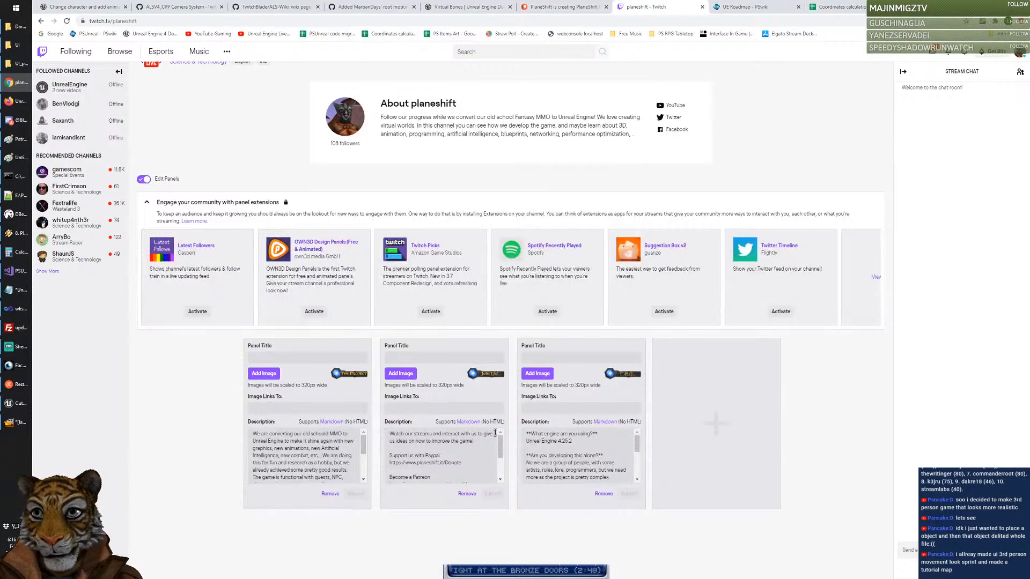
scroll(465, 462, down, 2)
scroll(465, 464, up, 2)
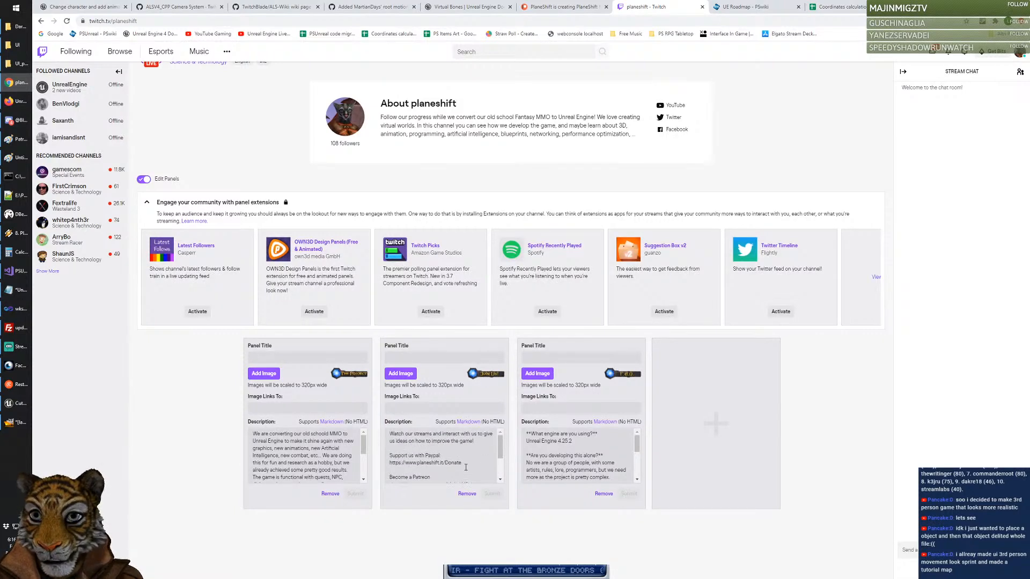
Step: Try to replace the donation link in the Join Us! panel's description with the link copied from the other browser
drag(466, 468, 383, 468)
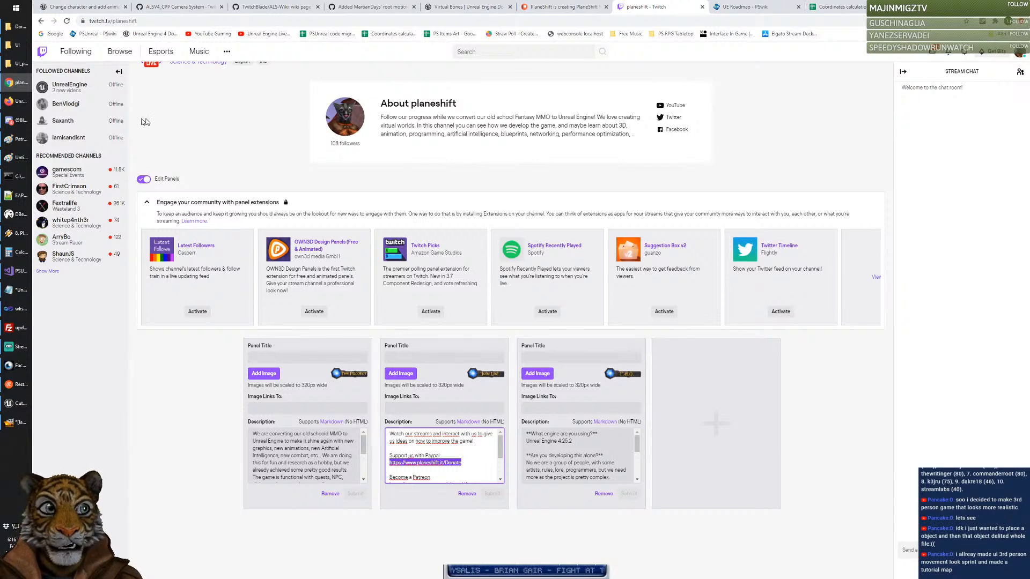
click(16, 101)
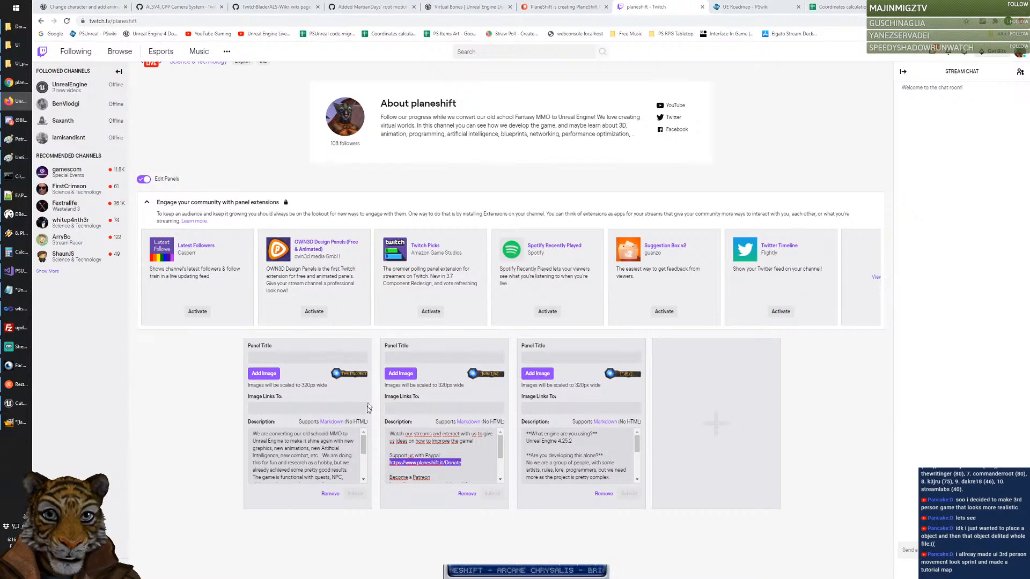
key(ctrl+v)
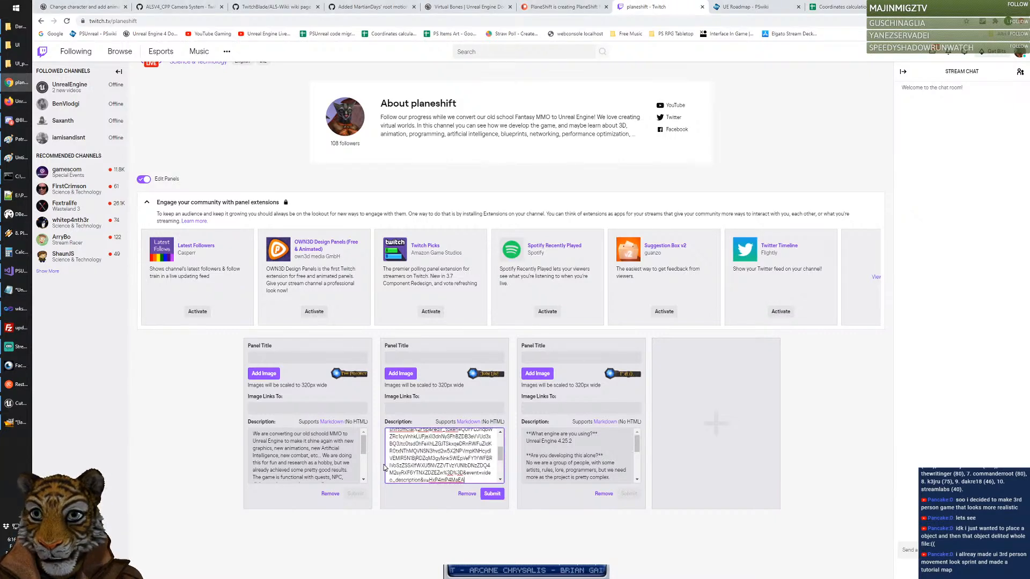
scroll(387, 465, down, 2)
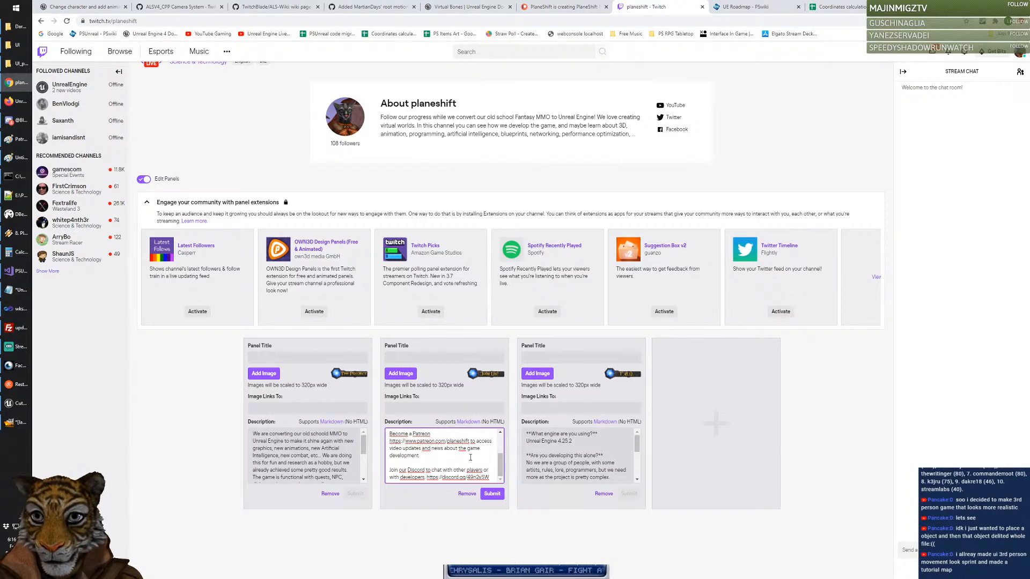
key(ctrl+z)
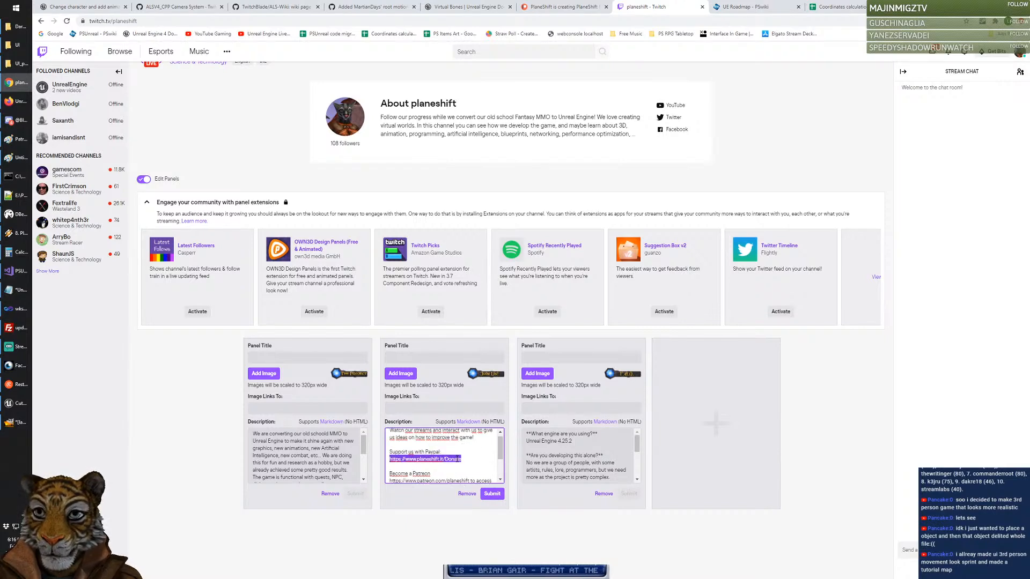
click(473, 462)
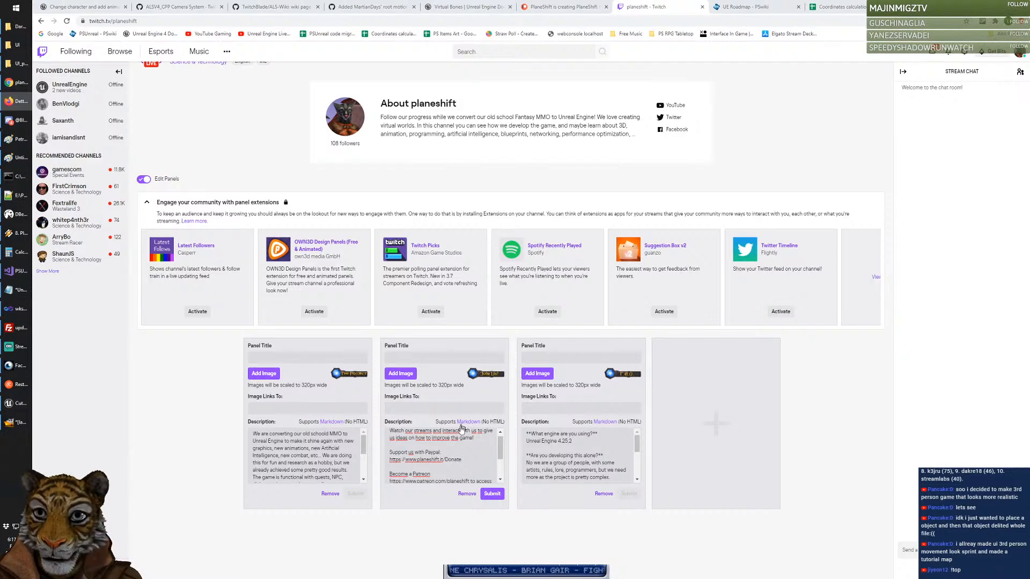
drag(467, 461, 390, 462)
text(https://streamlabs.com/planeshiftofficial/tip)
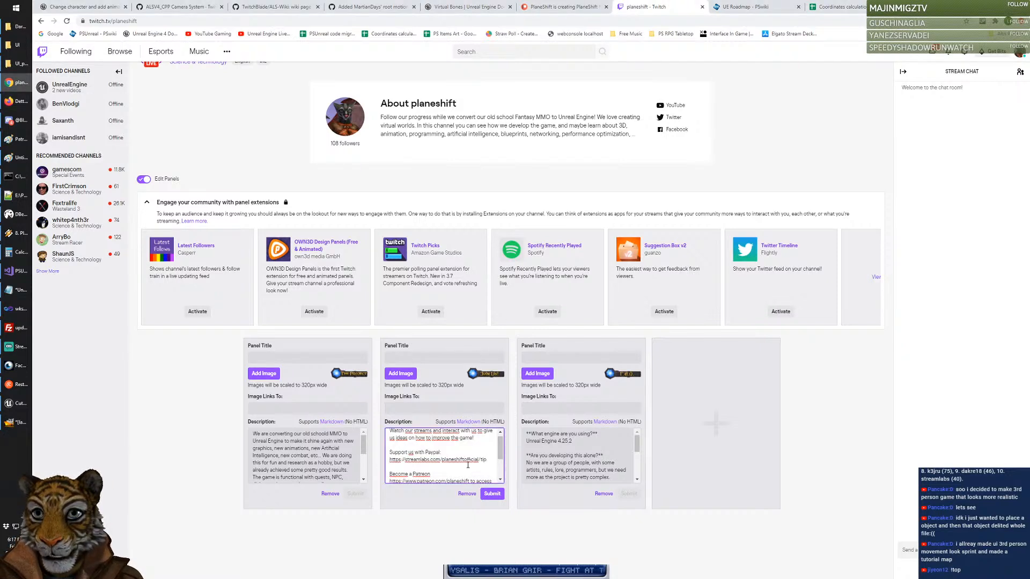
double_click(430, 453)
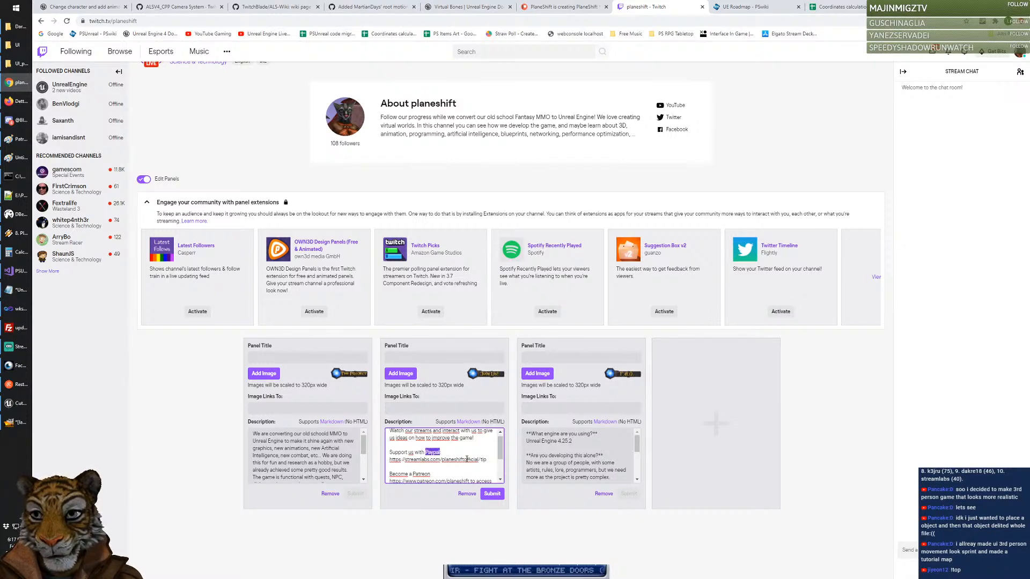
text(T)
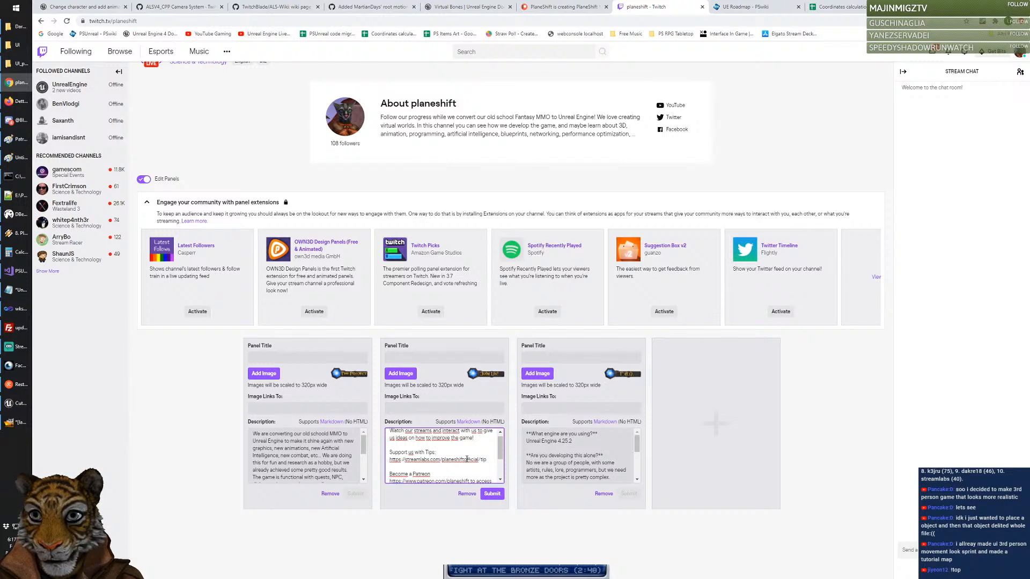
text(ips:)
click(492, 494)
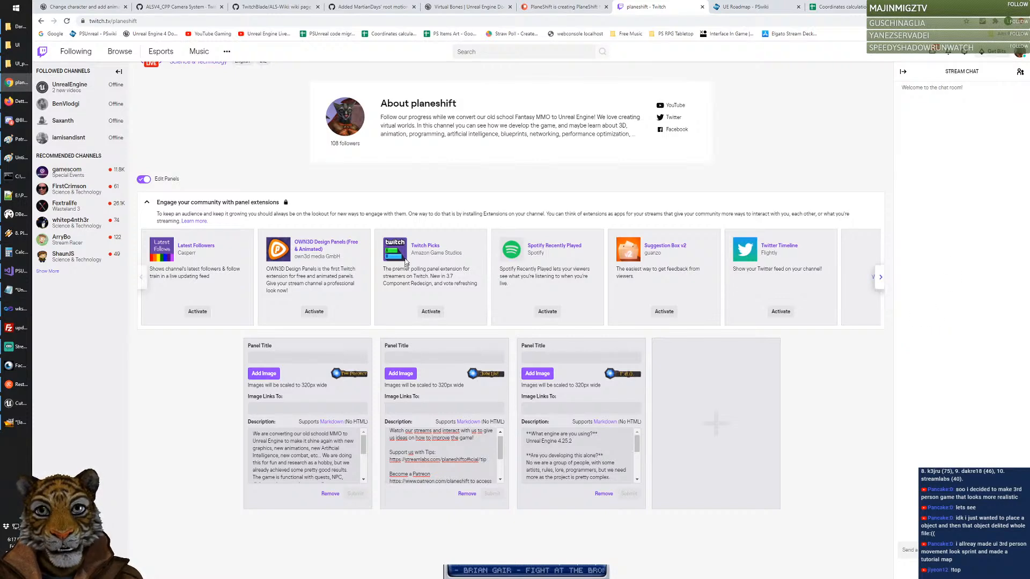
click(148, 181)
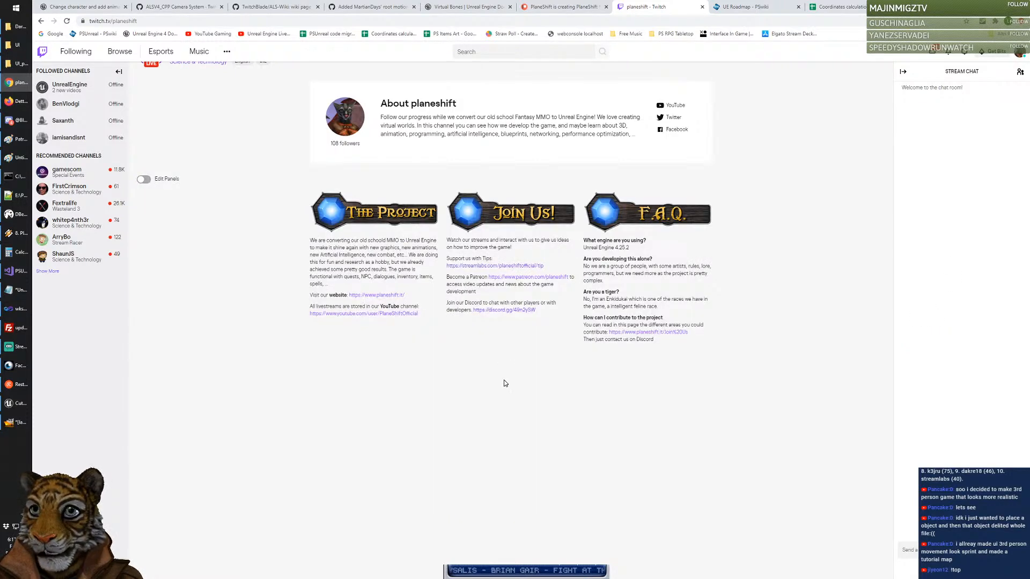
Step: Follow the Join Us! panel's tip link, examine the Streamlabs donation page's amount, currency and alert preview, and close it
click(512, 267)
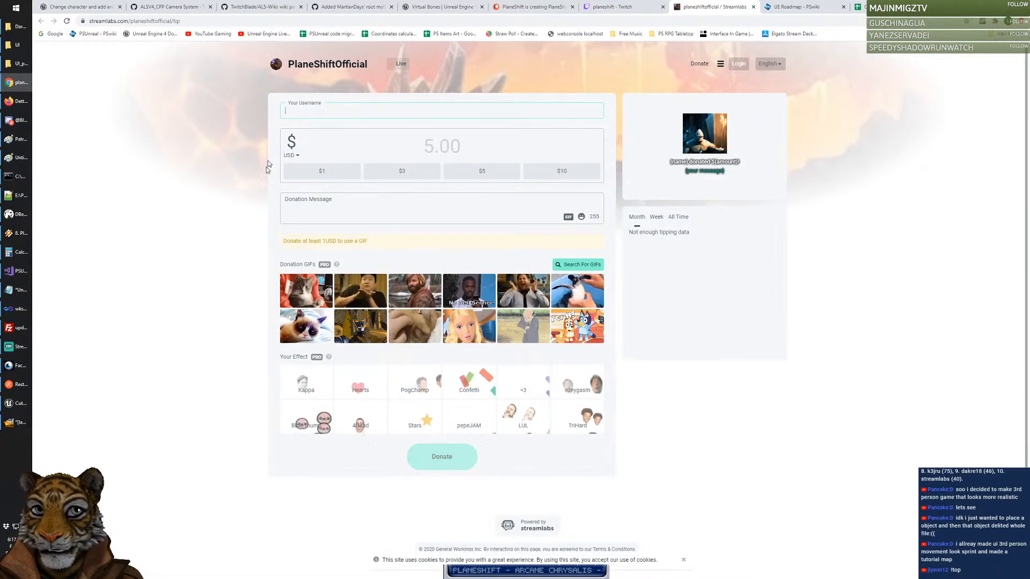
click(449, 145)
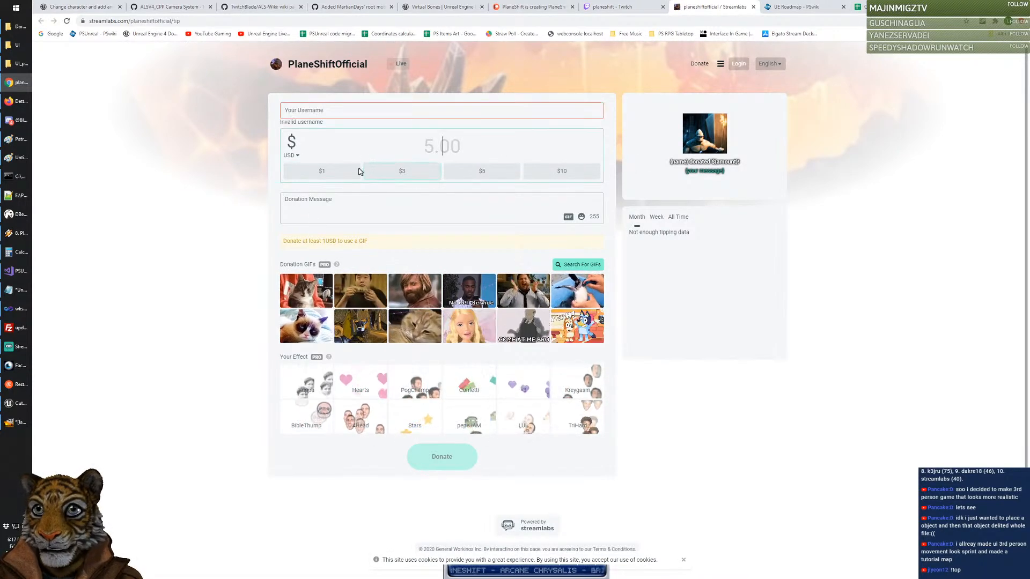
click(293, 155)
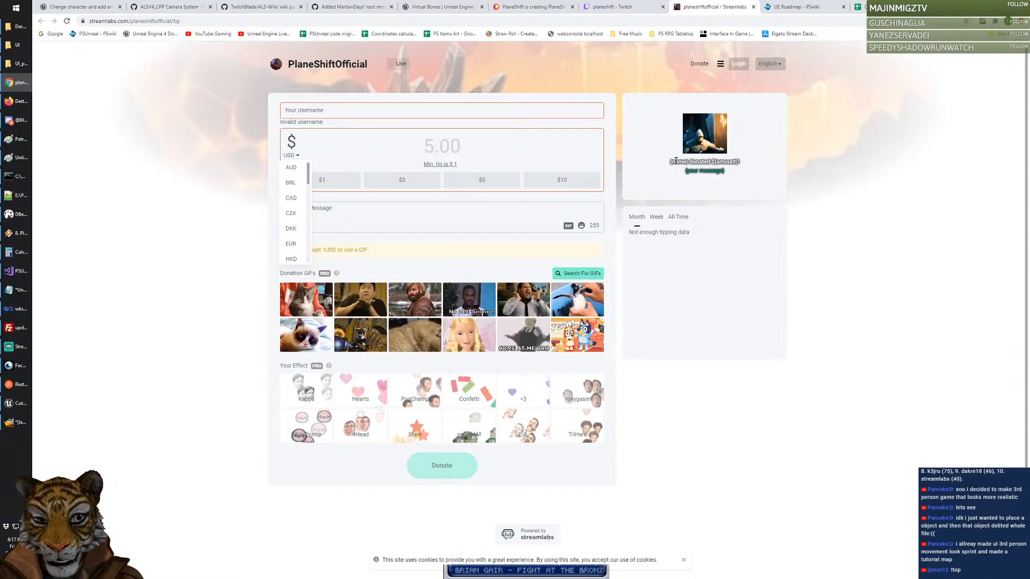
drag(744, 180, 670, 161)
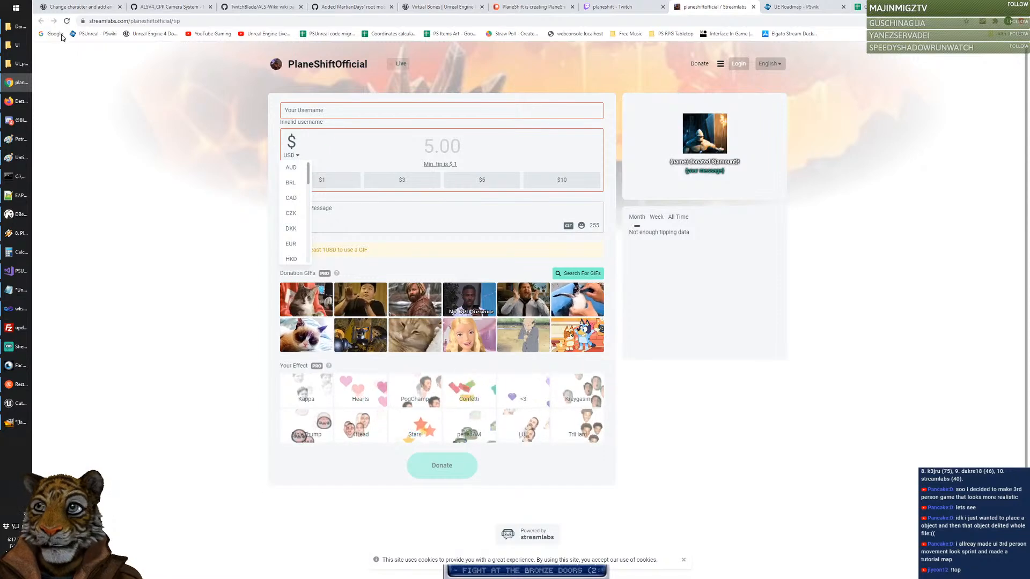
click(622, 6)
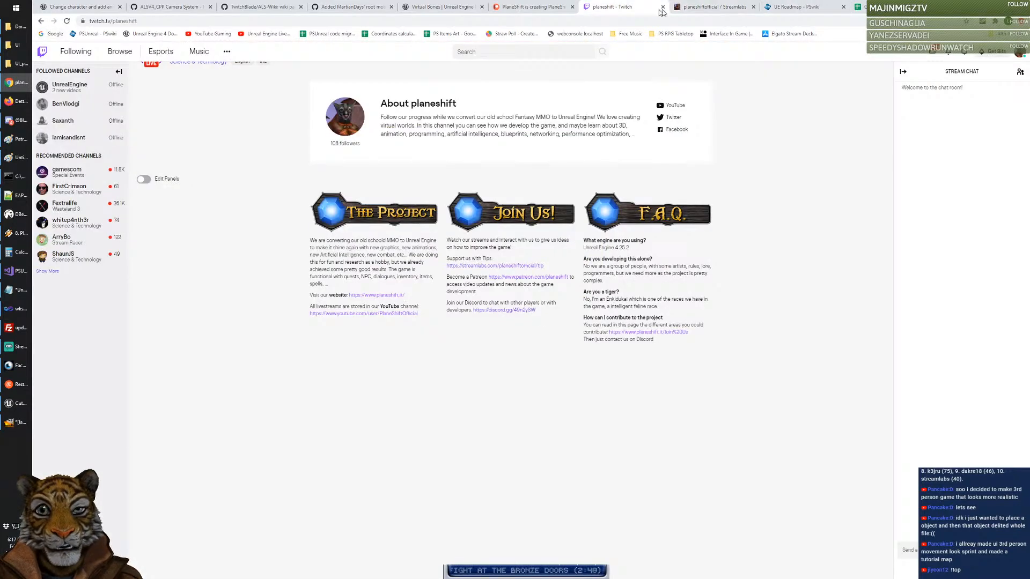
click(748, 7)
click(754, 7)
scroll(791, 248, up, 3)
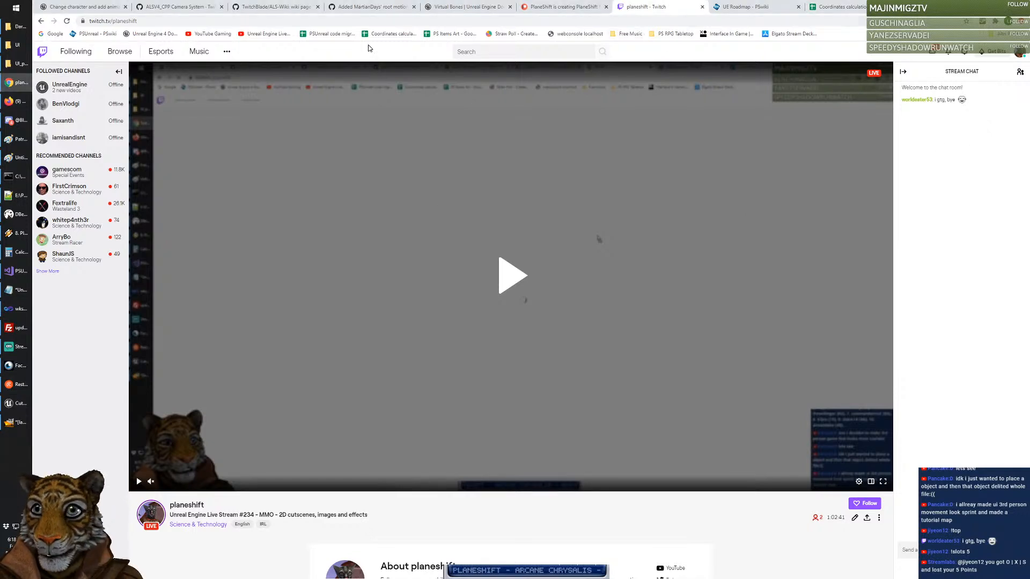
Step: Open and pause the channel's YouTube live stream, and view the live chat's participants list
click(279, 34)
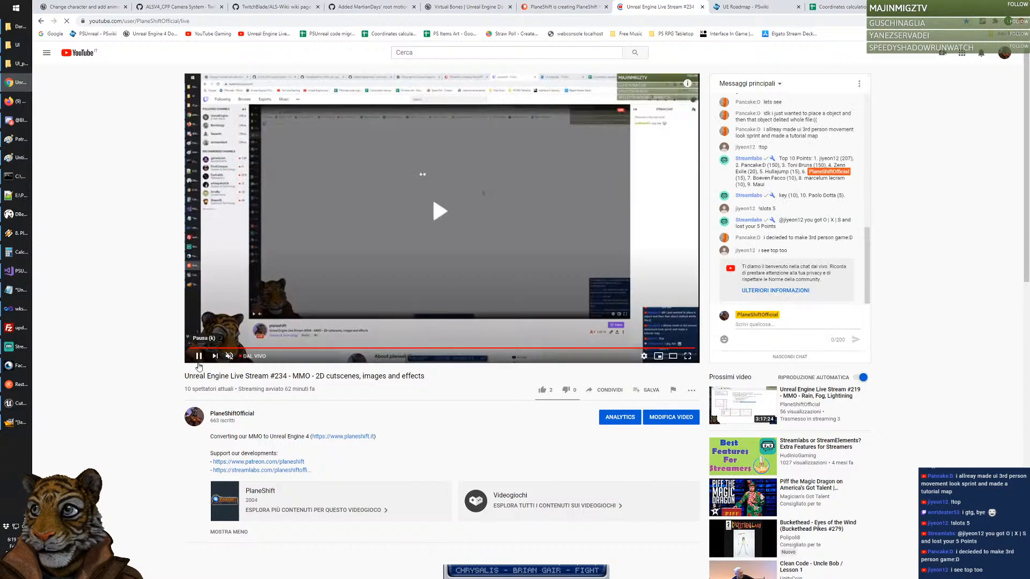
click(198, 358)
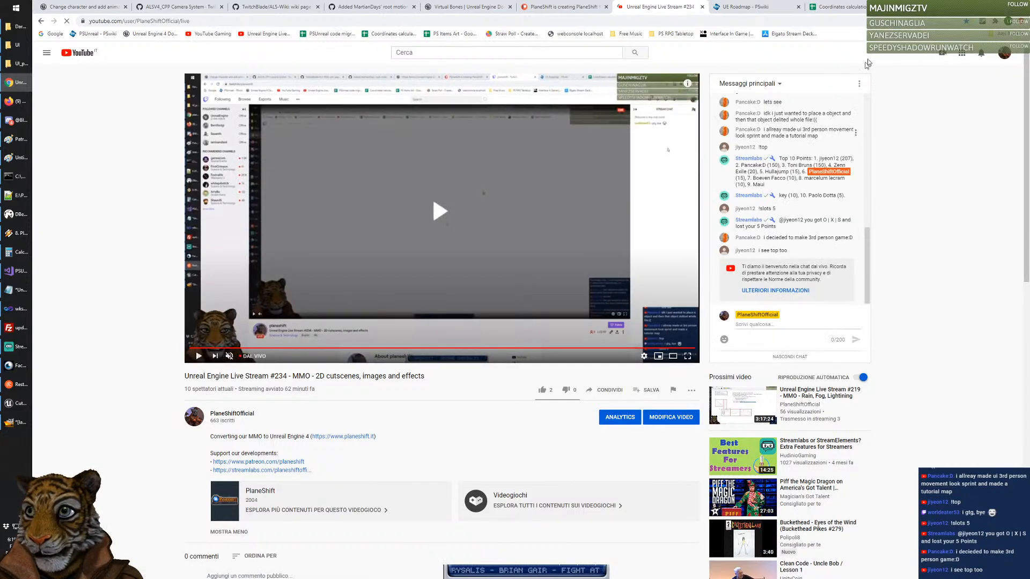
click(779, 84)
click(886, 92)
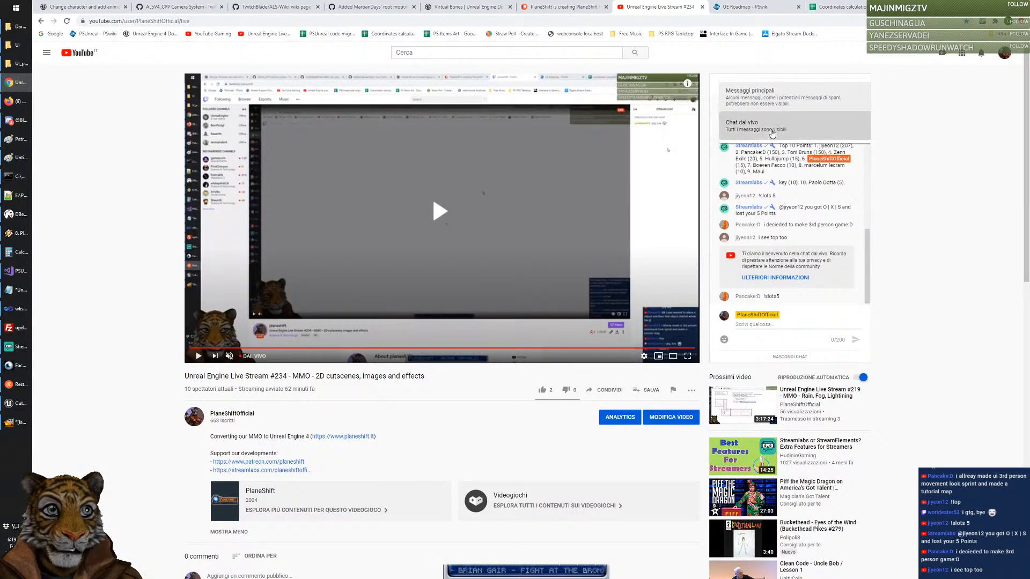
click(857, 84)
click(798, 122)
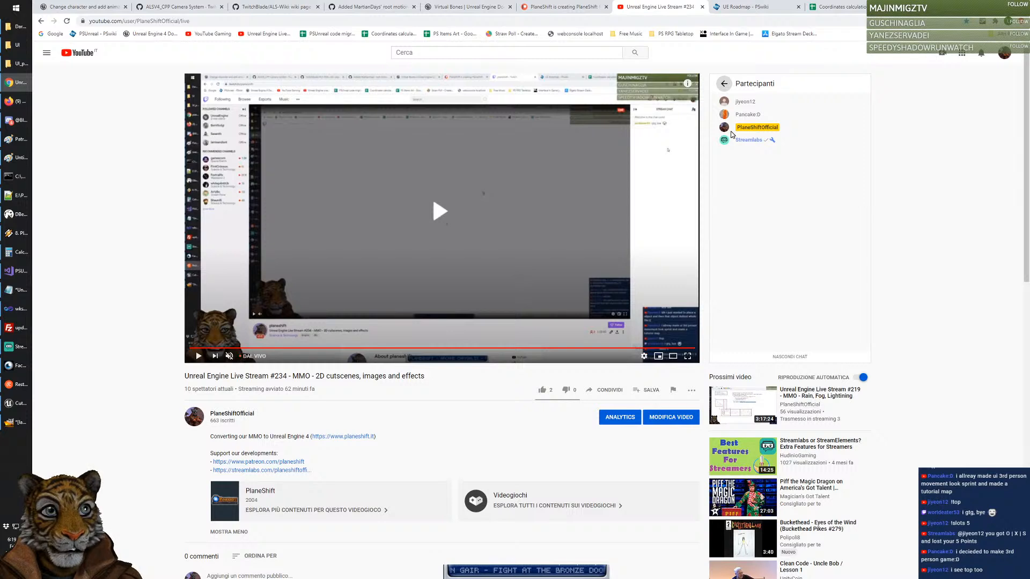
drag(736, 139, 799, 147)
click(813, 165)
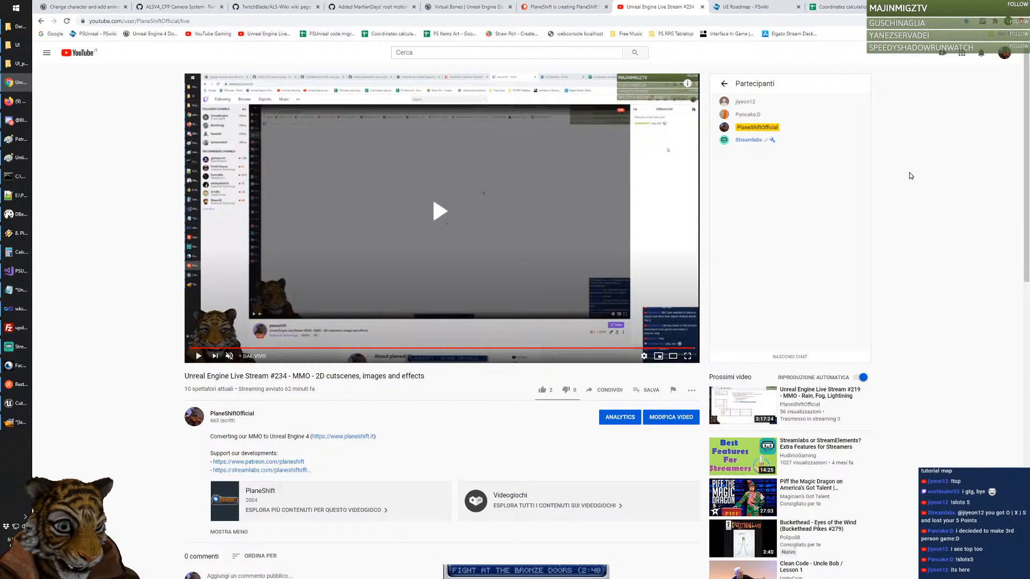
Step: Return from the participants list to the stream's live chat, and switch to the Cutscene widget in Unreal Editor
click(724, 83)
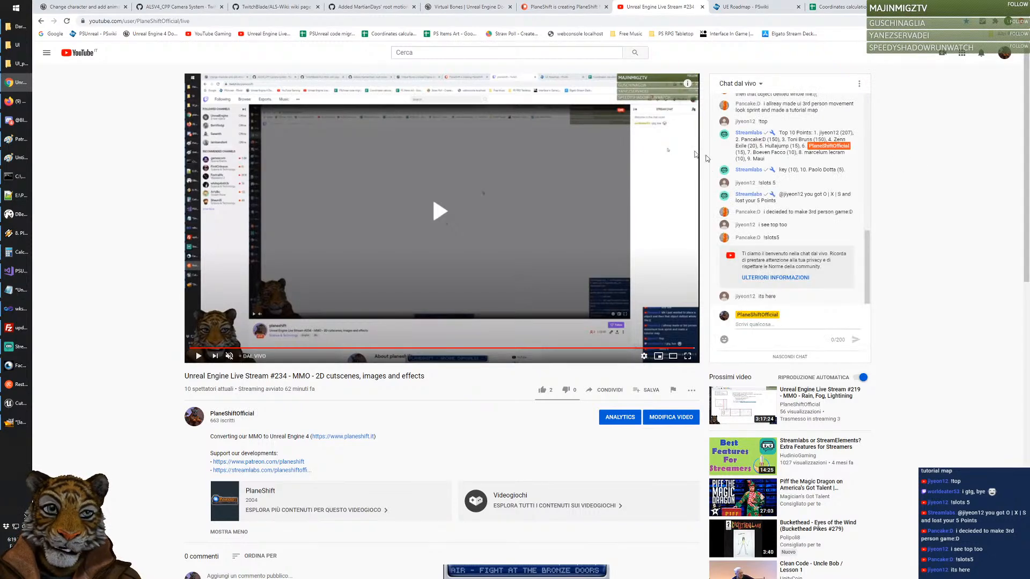
click(18, 423)
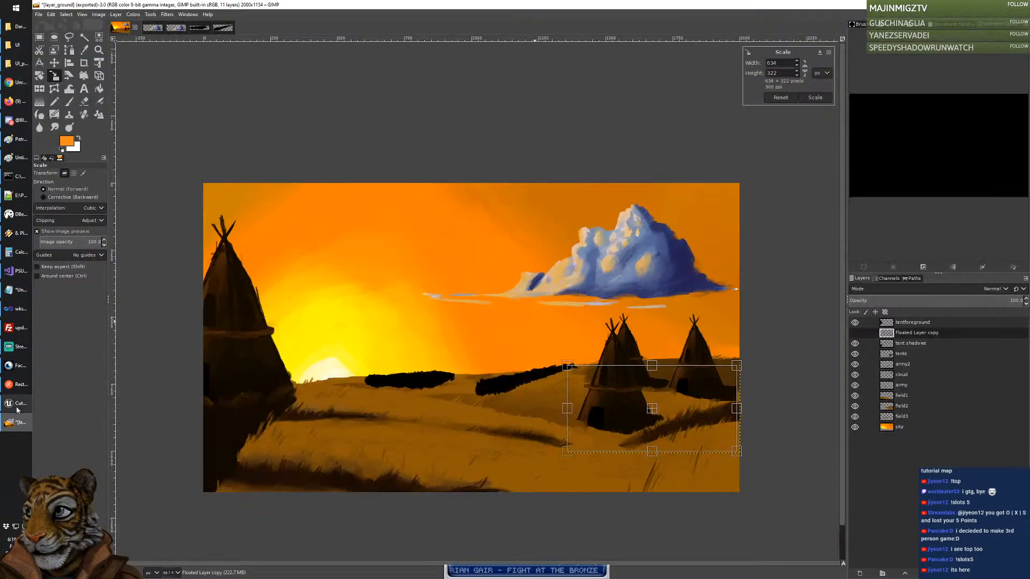
click(19, 404)
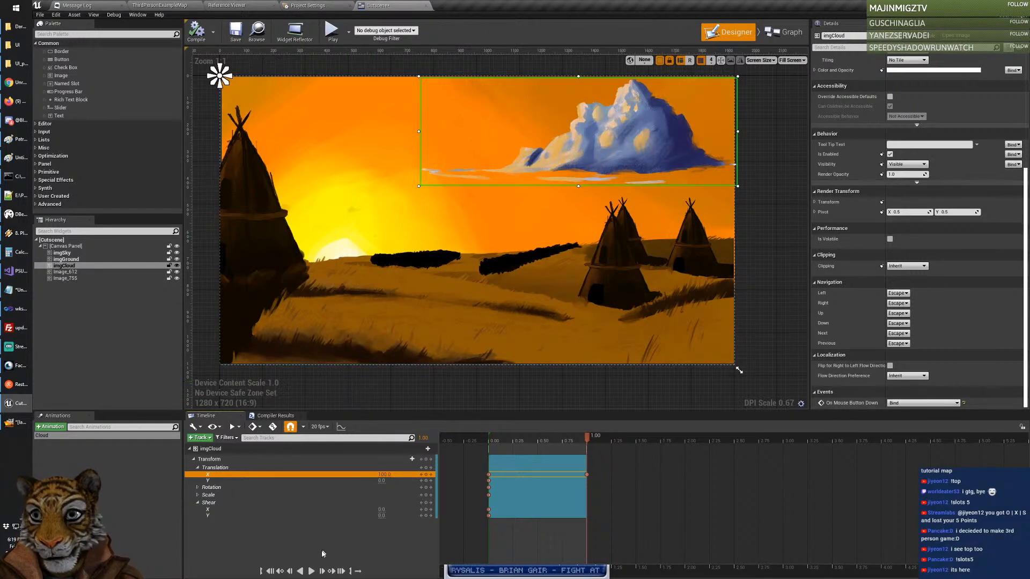
Step: Play back the Cloud animation to check the cloud's movement
click(314, 572)
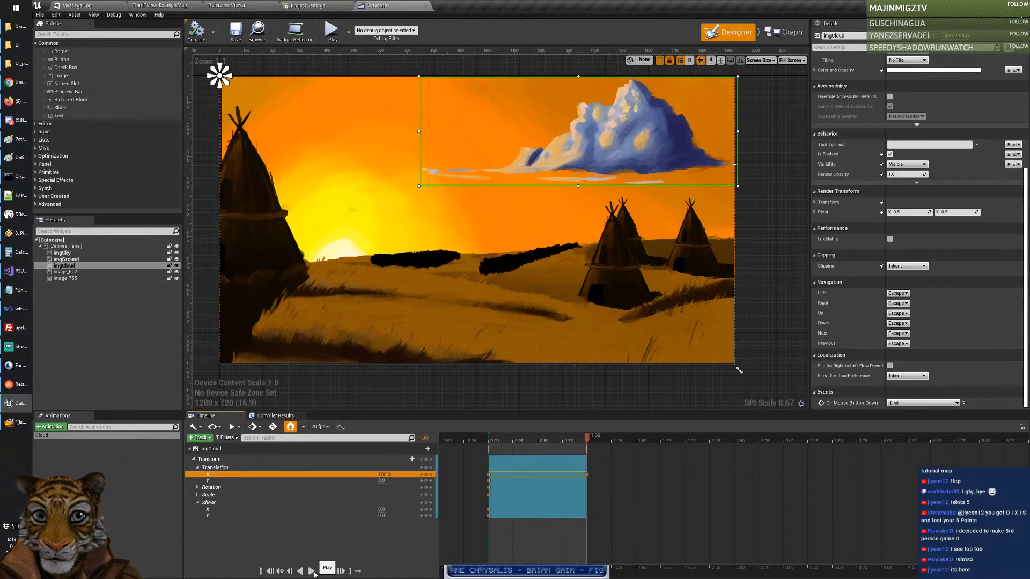
click(312, 572)
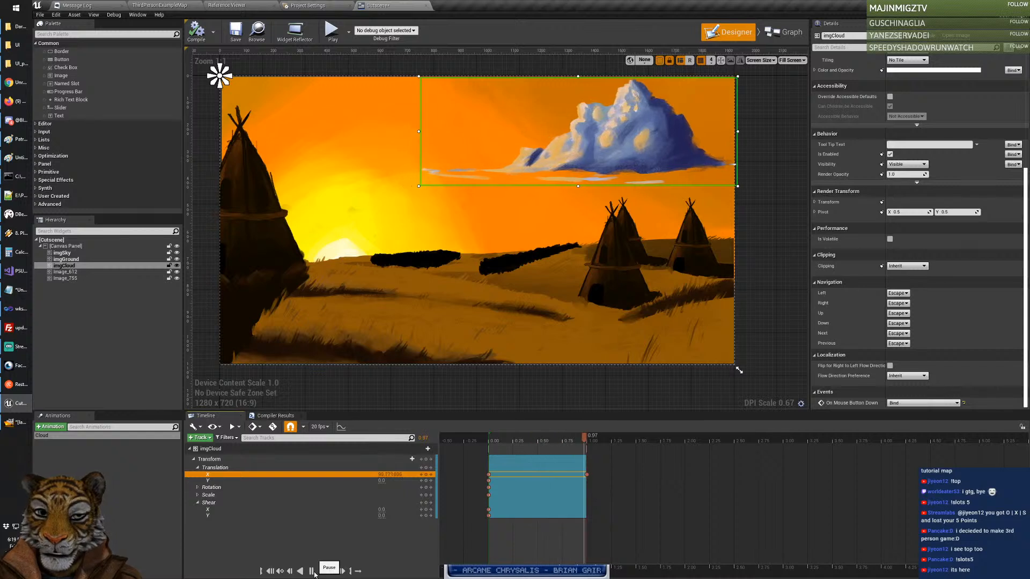
click(312, 572)
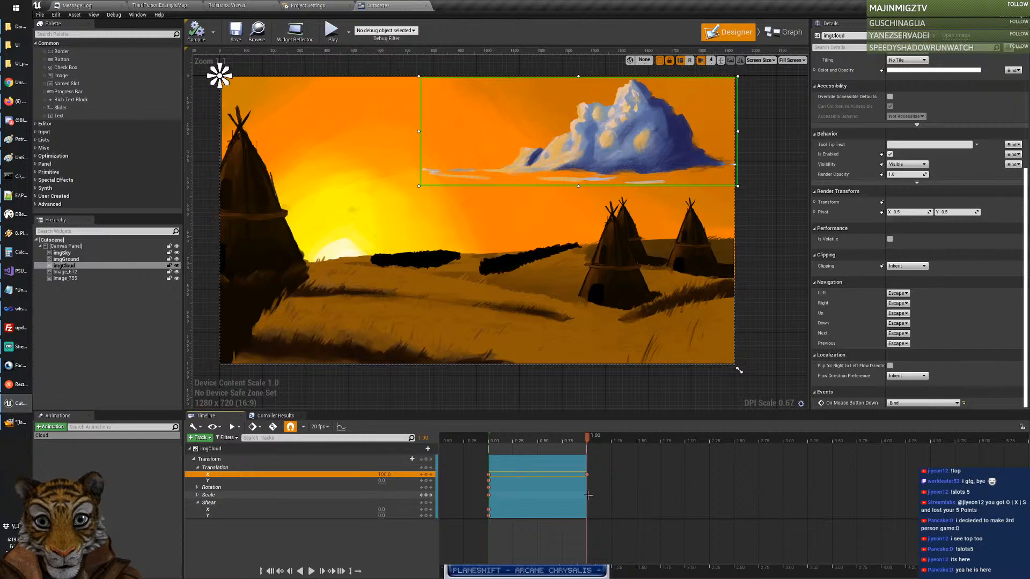
Step: Extend imgCloud's Transform section to about 63 seconds and move its end X-translation keyframe to about 30.40 seconds
mouse_move(587, 497)
mouse_down()
mouse_move(631, 497)
mouse_move(620, 475)
mouse_move(960, 475)
mouse_up()
key(Left)
key(Left)
key(Left)
key(Left)
key(Left)
key(Left)
key(Left)
key(Left)
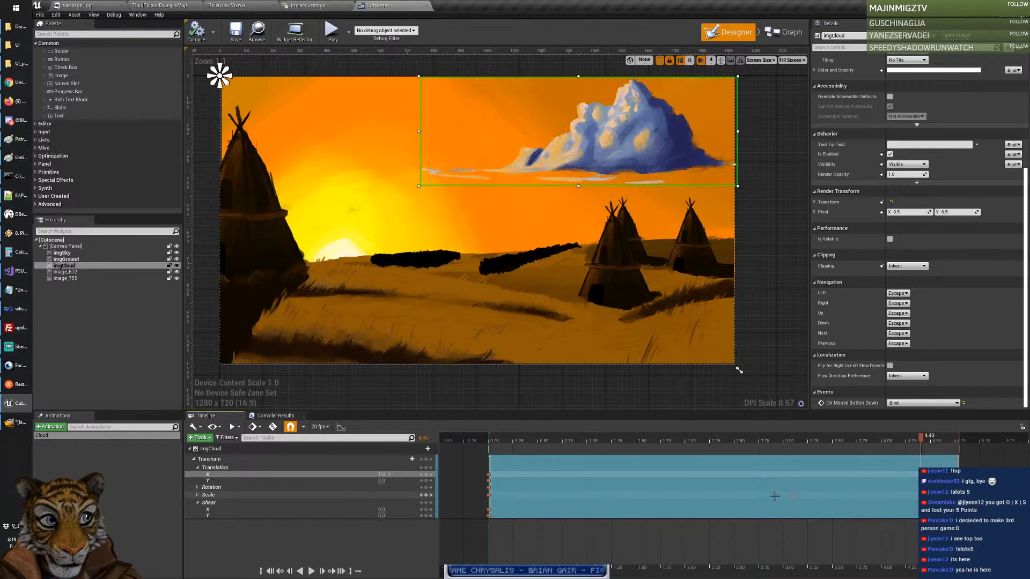
ctrl+scroll(697, 498, down, 5)
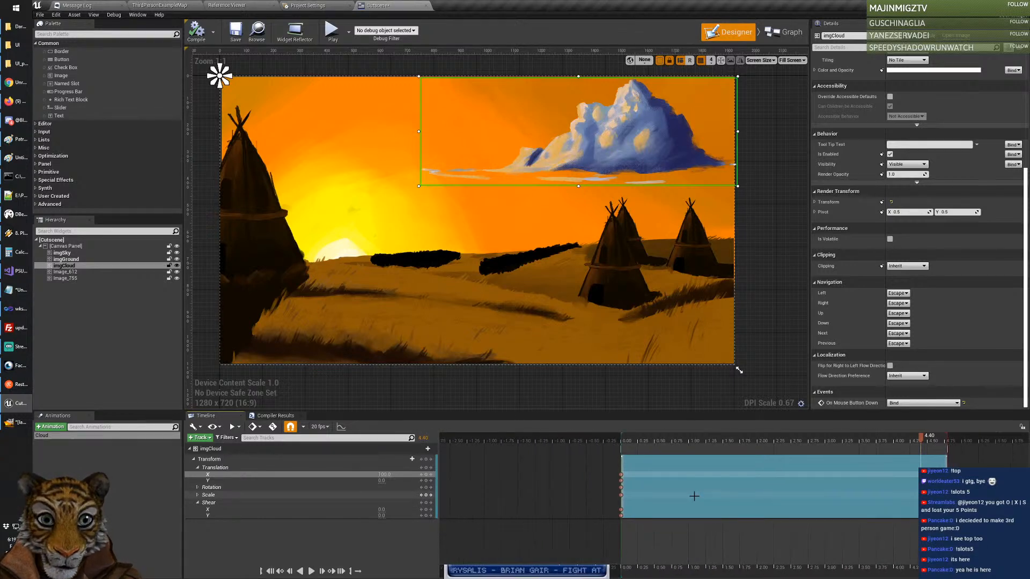
ctrl+scroll(694, 496, down, 1)
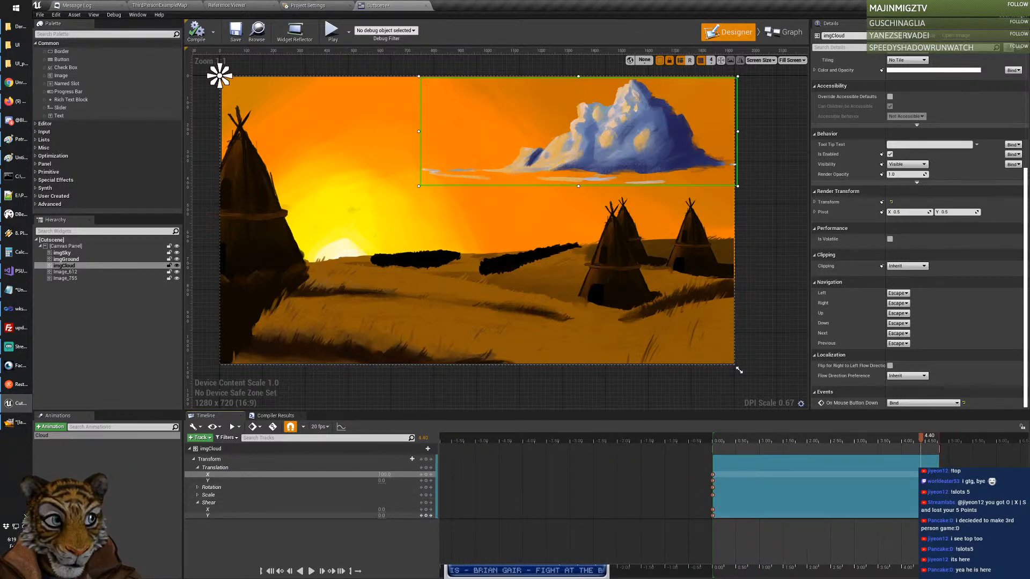
ctrl+scroll(748, 522, down, 4)
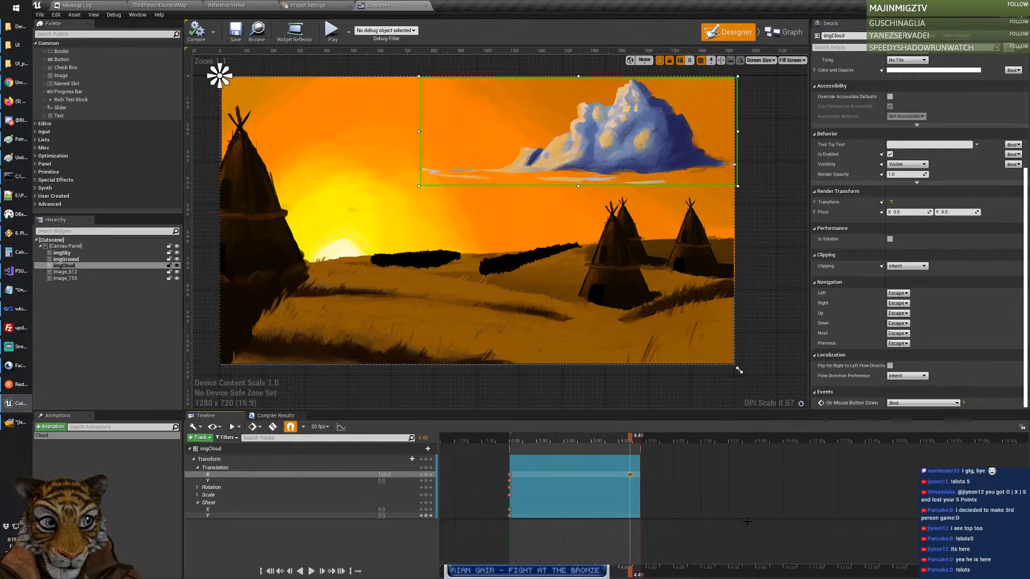
ctrl+scroll(747, 522, down, 3)
ctrl+scroll(747, 522, down, 1)
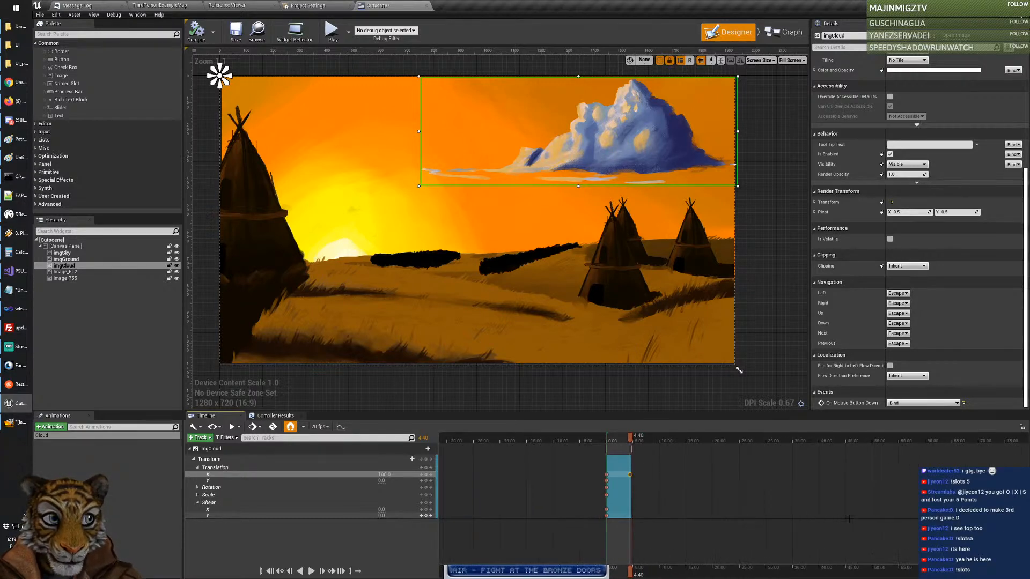
right_drag(845, 520, 709, 523)
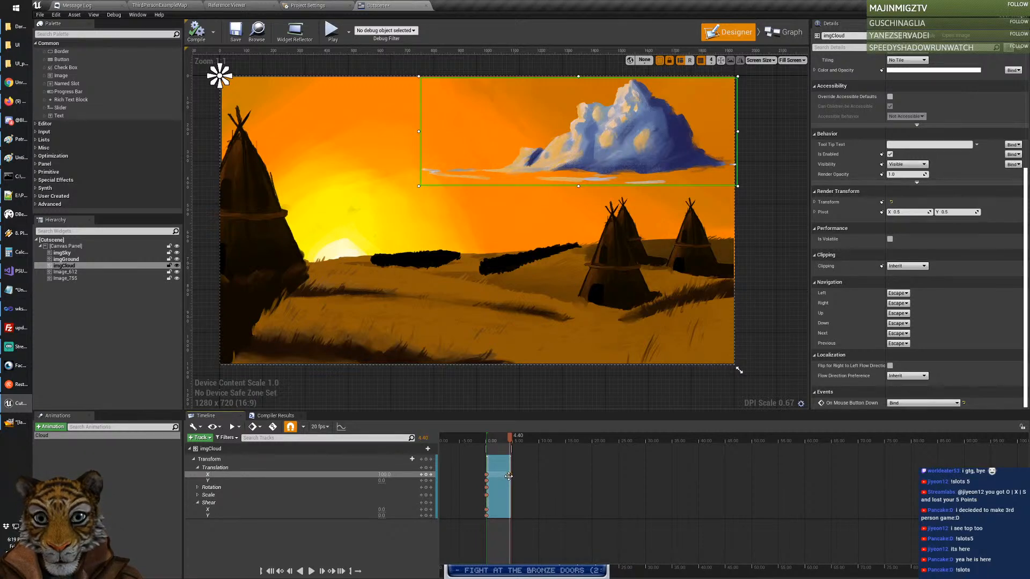
drag(510, 474, 648, 489)
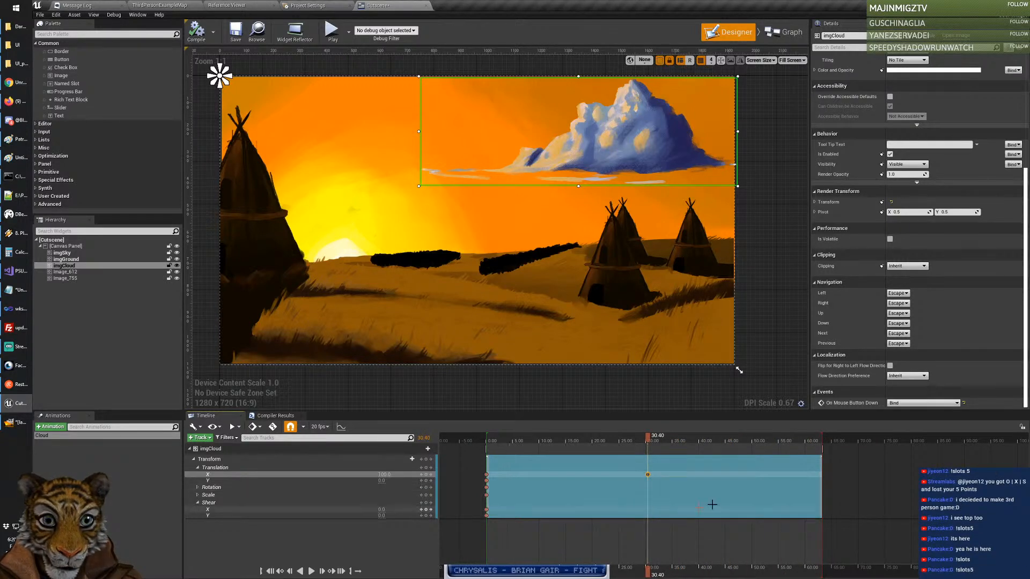
click(881, 488)
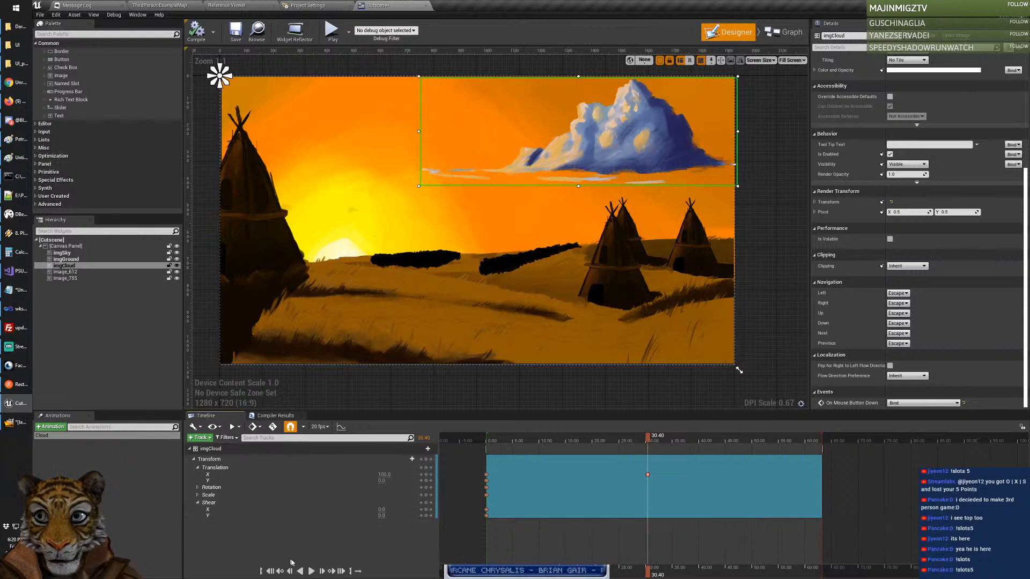
Step: Rewind the lengthened Cloud animation to its start and play it through
click(312, 572)
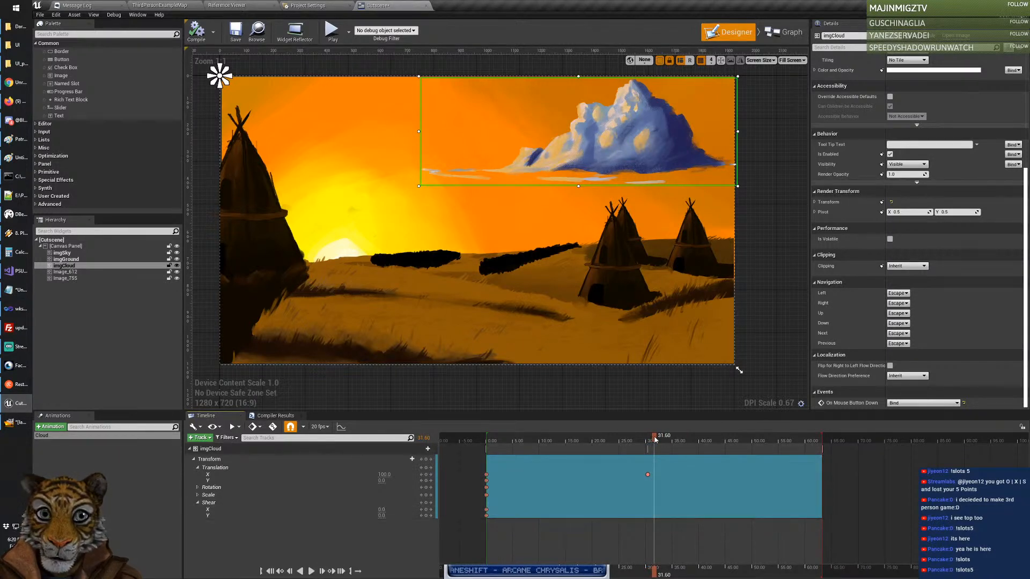
drag(655, 439, 486, 441)
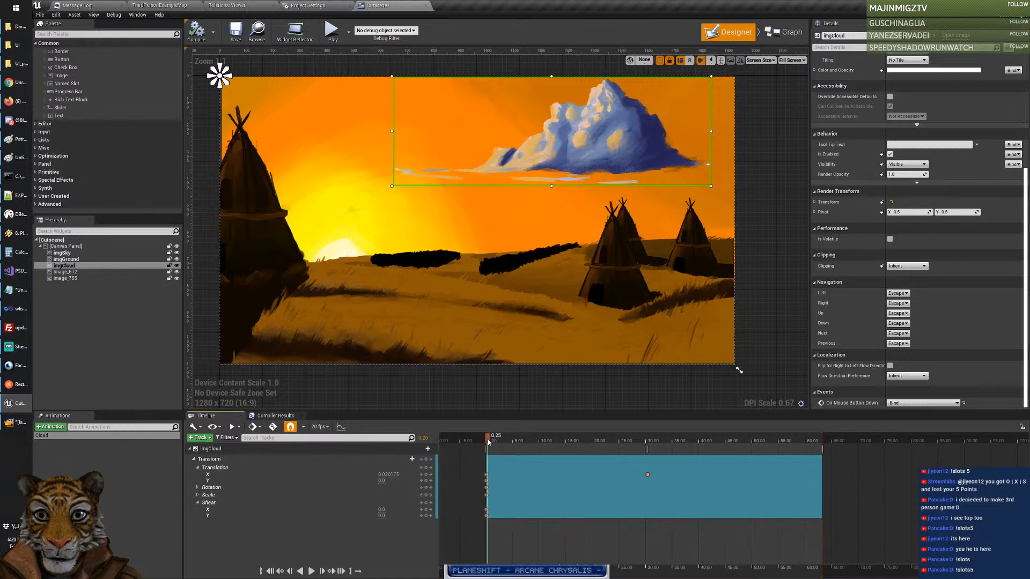
click(311, 572)
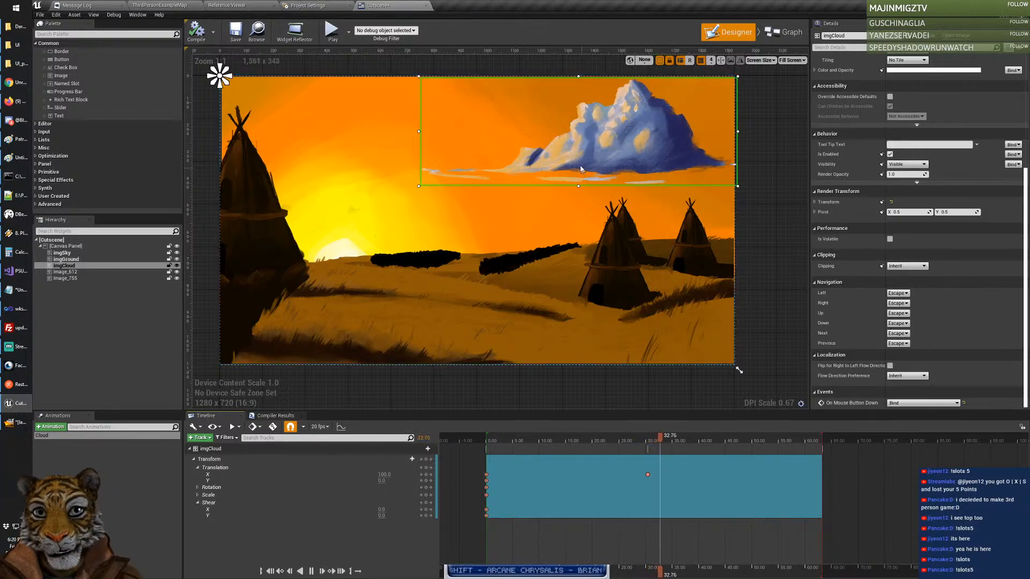
Step: Set the playhead to about 30.35 seconds and move the cloud to the left edge of the scene, above the sun
drag(667, 438, 647, 439)
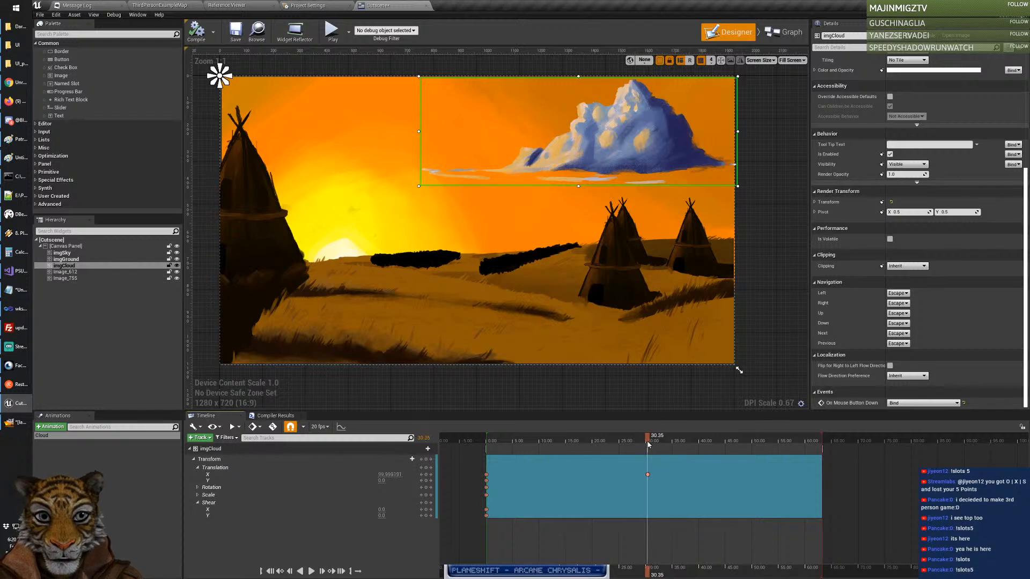
drag(633, 146, 403, 139)
Step: Check the layers by toggling the visibility of Image_612, imgCloud and imgGround, and reorder imgCloud between imgSky and imgGround in the hierarchy
click(80, 273)
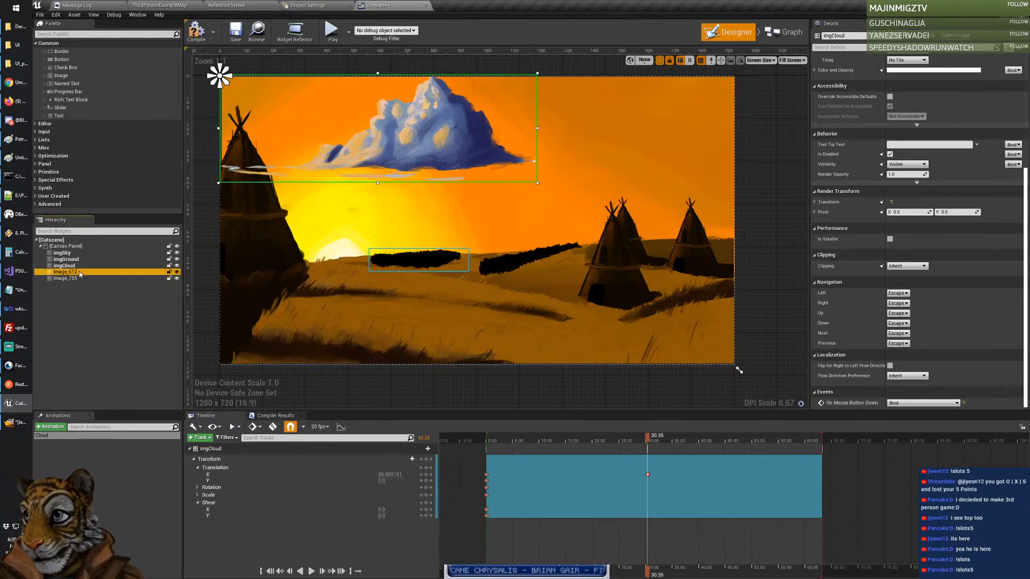
click(177, 272)
click(177, 272)
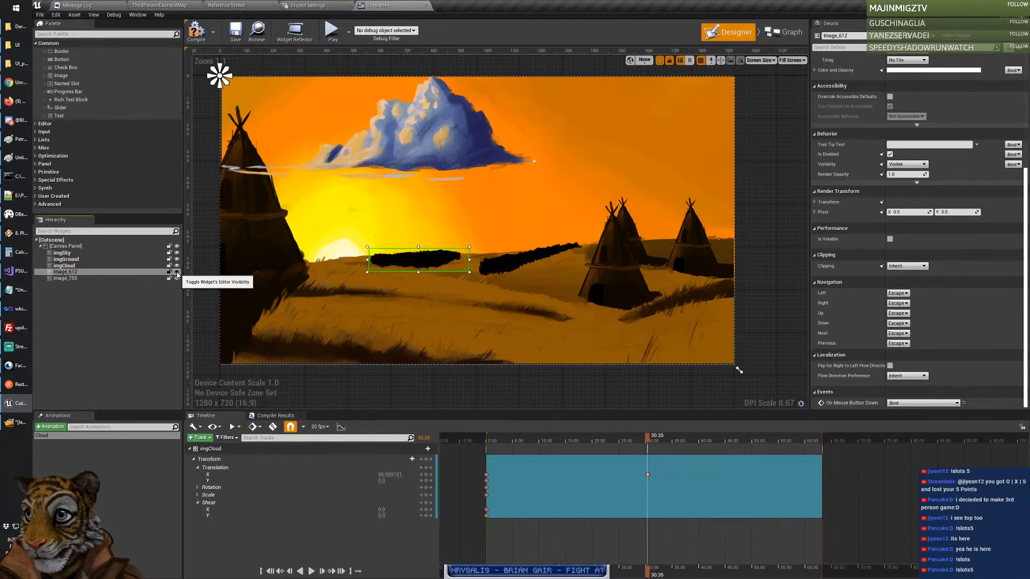
click(177, 266)
click(177, 266)
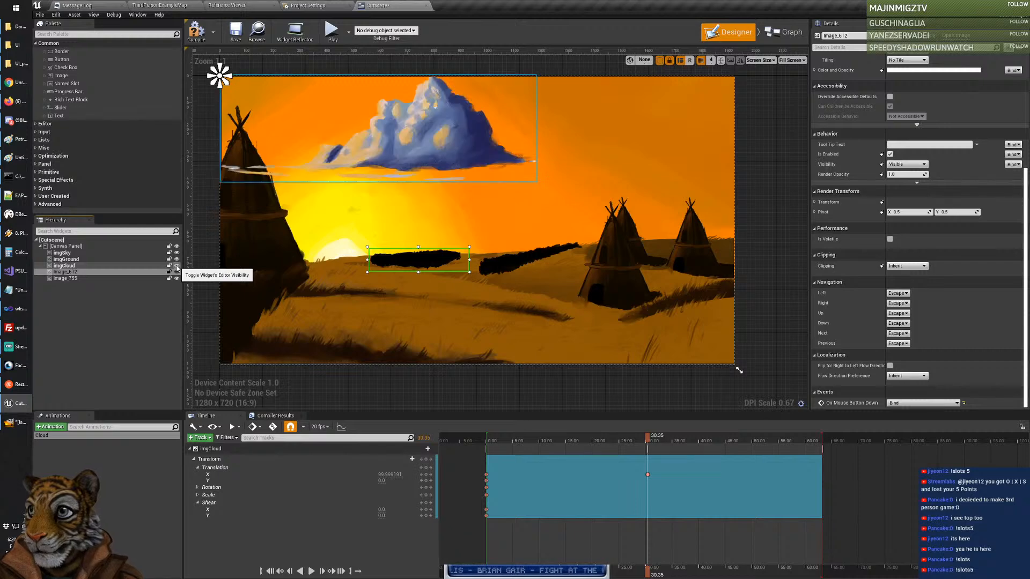
click(177, 266)
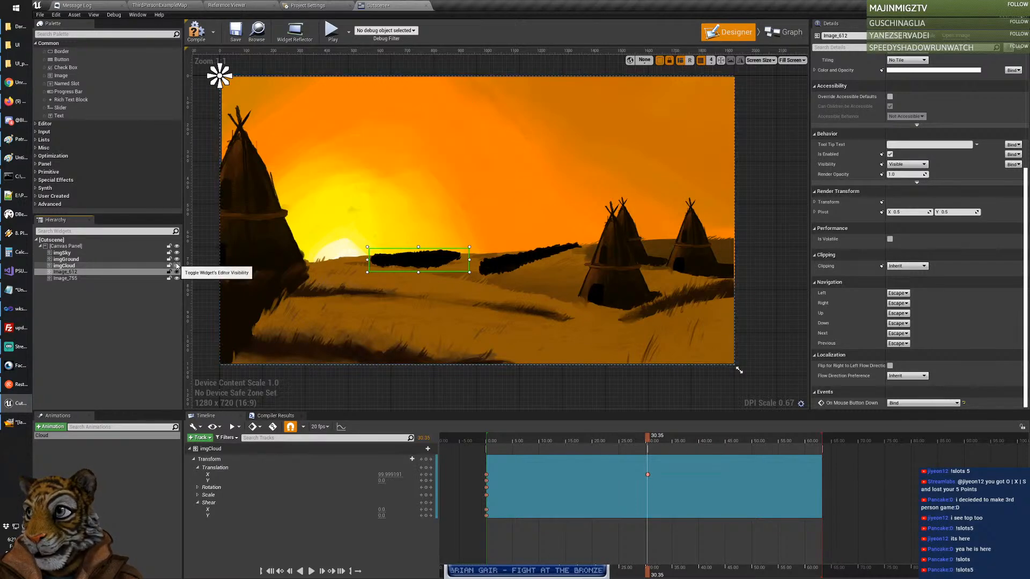
click(177, 266)
click(177, 260)
click(177, 259)
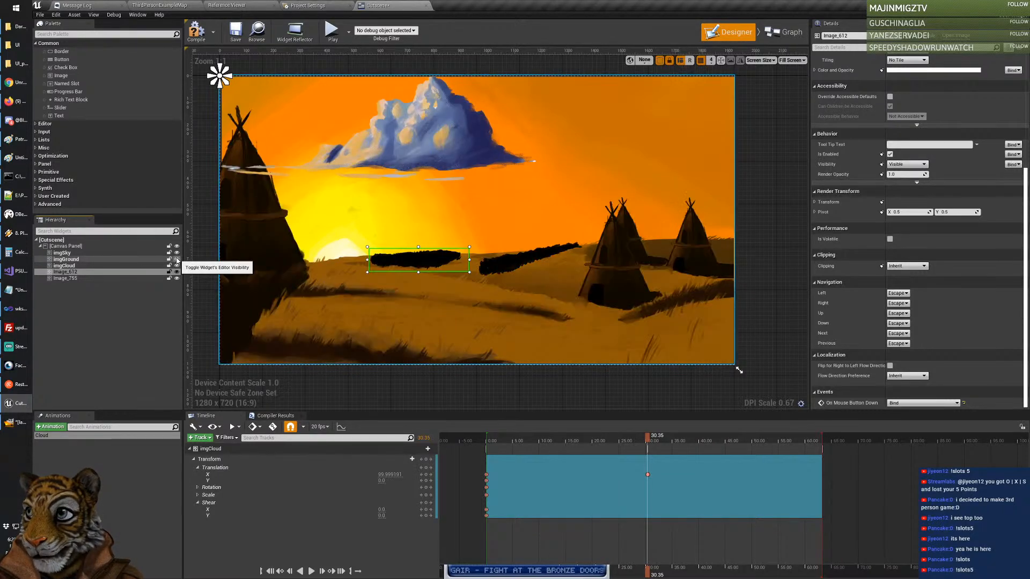
drag(75, 266, 73, 260)
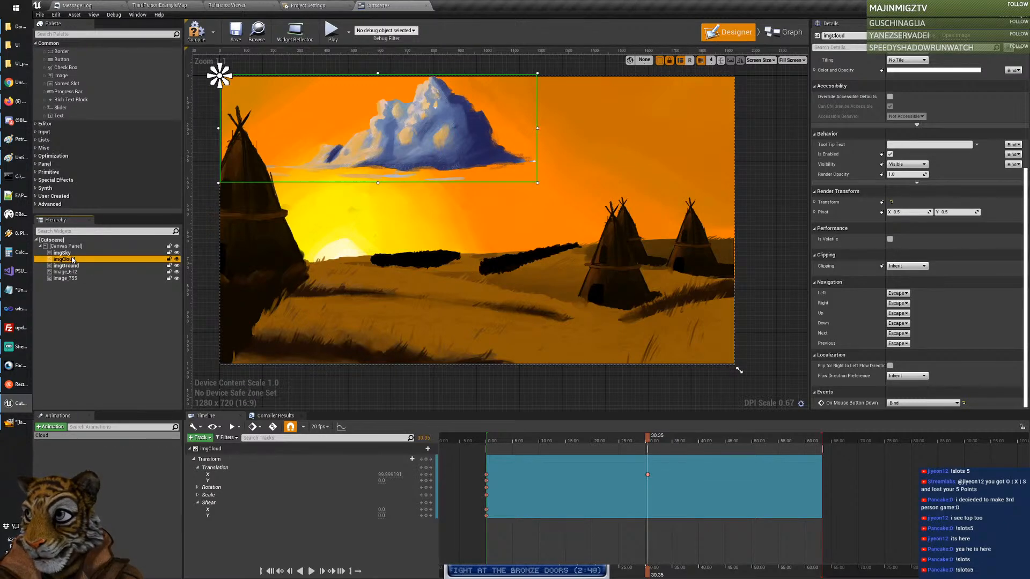
Step: Try to shift the cloud farther left within the scene, and undo the moves
drag(447, 134, 402, 140)
key(ctrl+z)
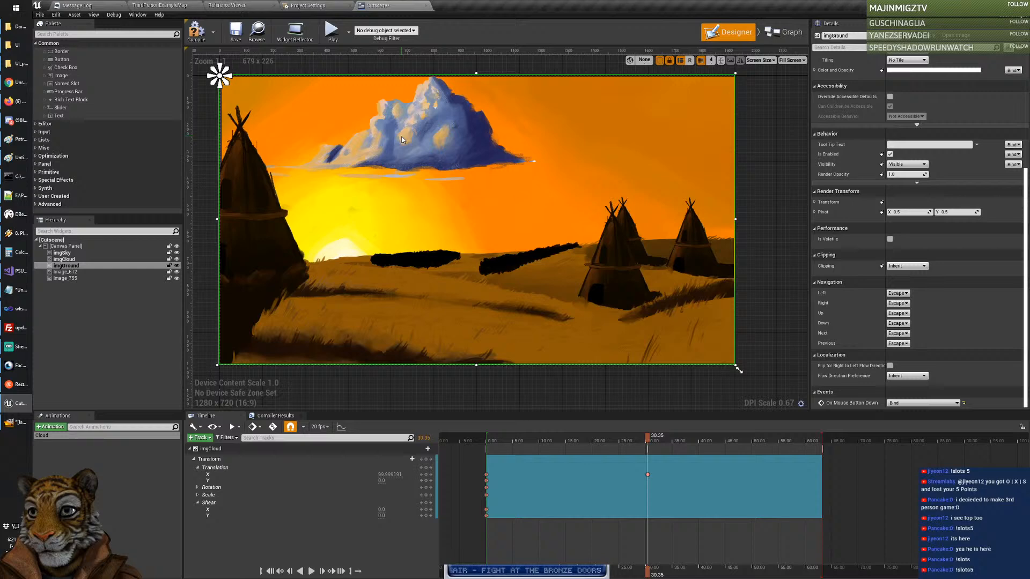
click(156, 259)
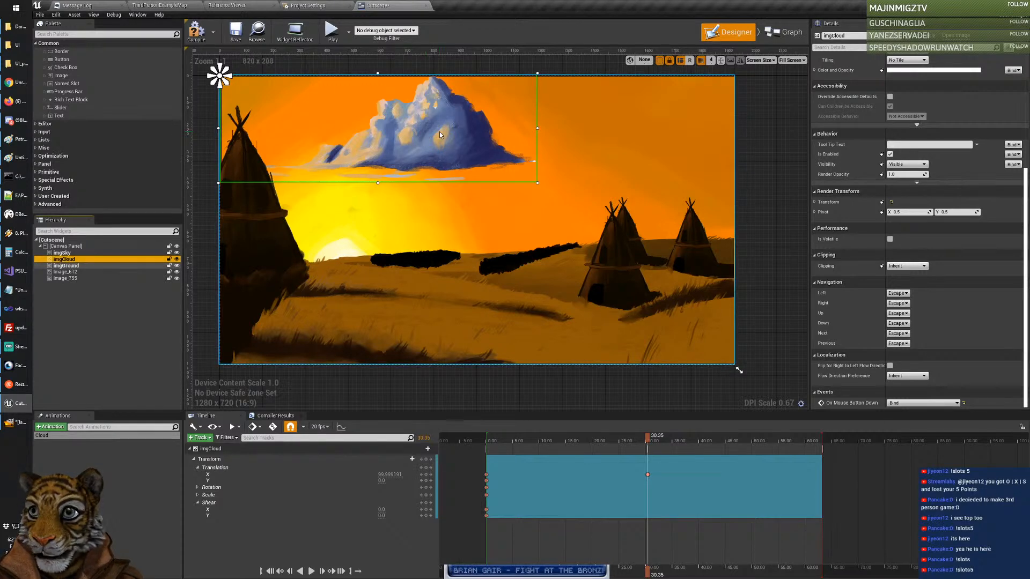
drag(439, 135, 416, 138)
key(ctrl+z)
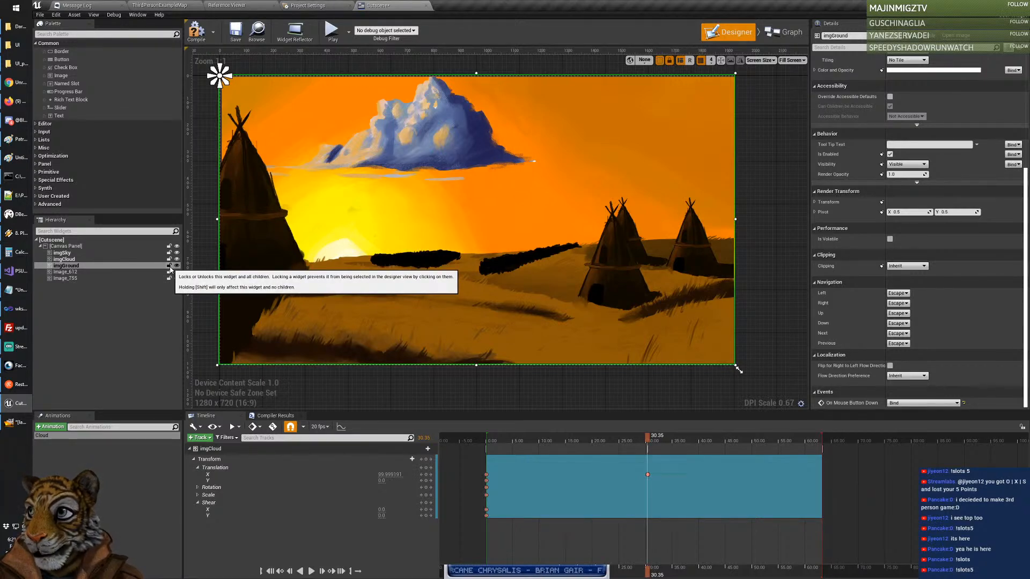
Step: Lock imgGround against selection and reposition imgCloud, passing it behind the large left tent and bringing it back right of the sun
click(100, 259)
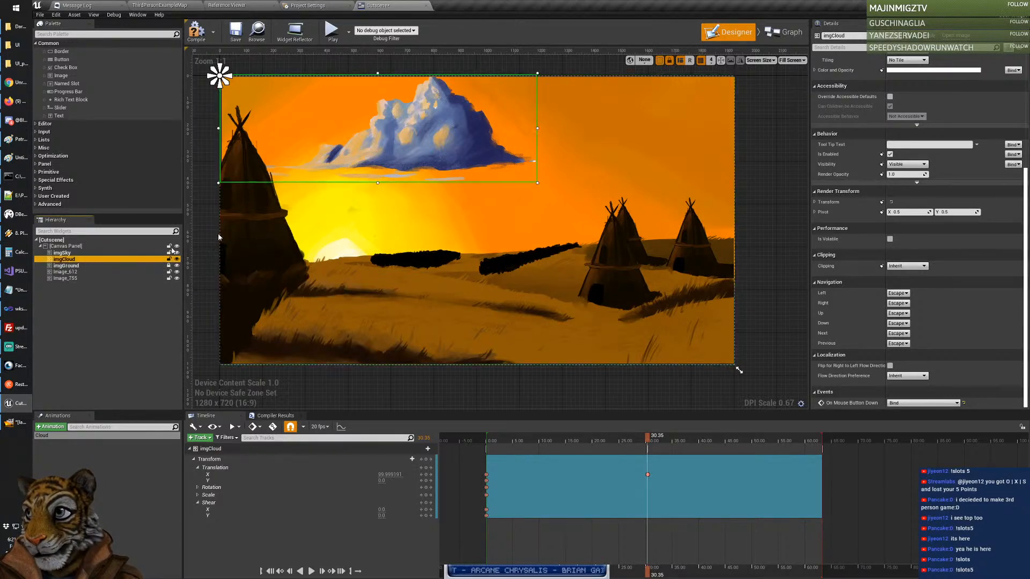
drag(434, 145, 396, 146)
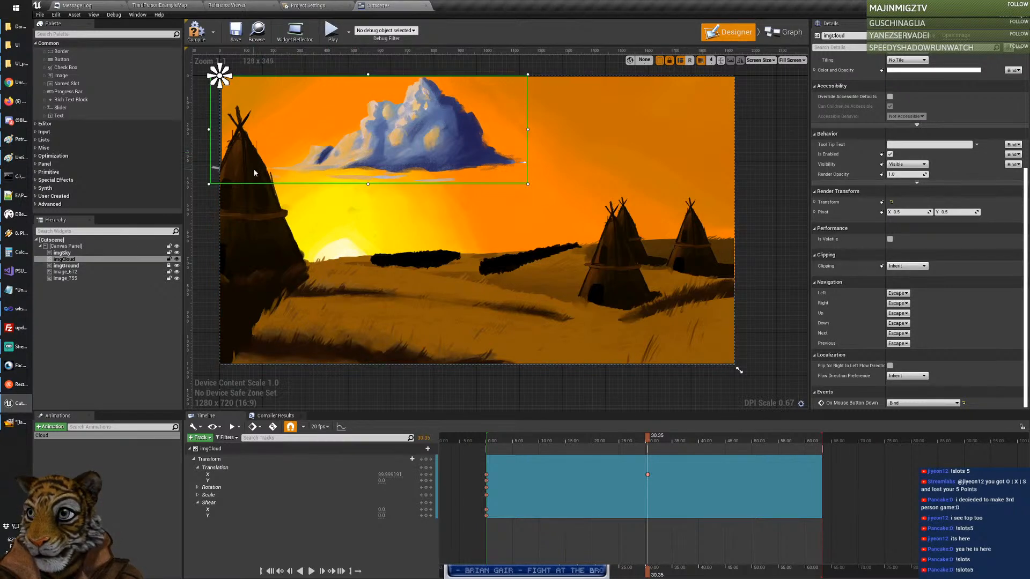
drag(382, 152, 344, 151)
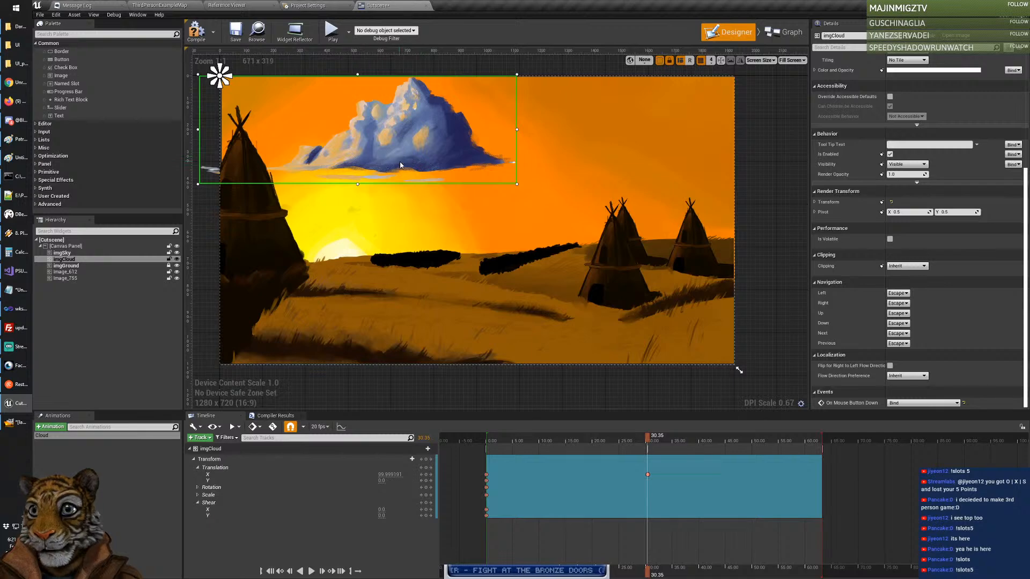
drag(403, 157, 313, 155)
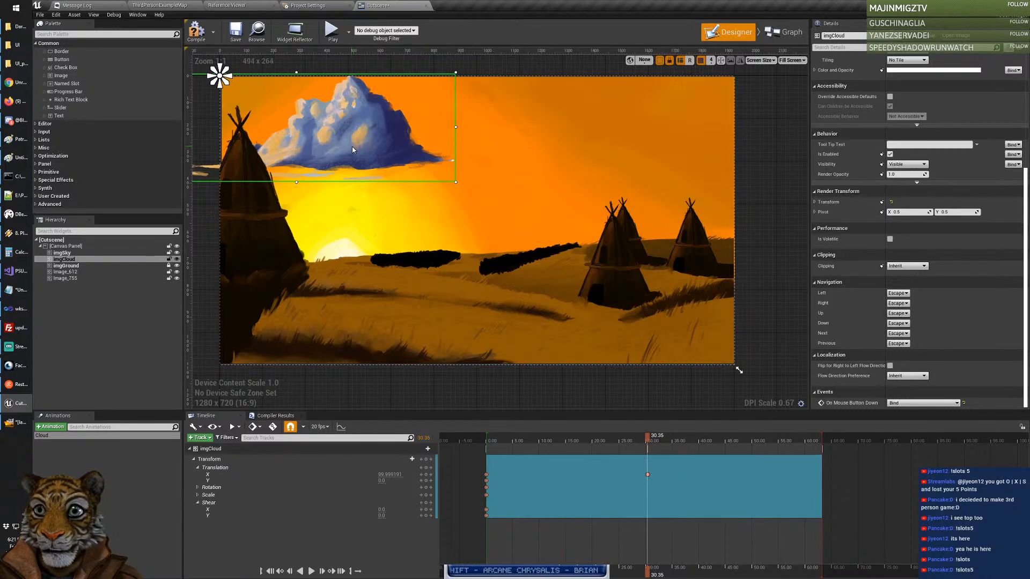
drag(353, 150, 520, 153)
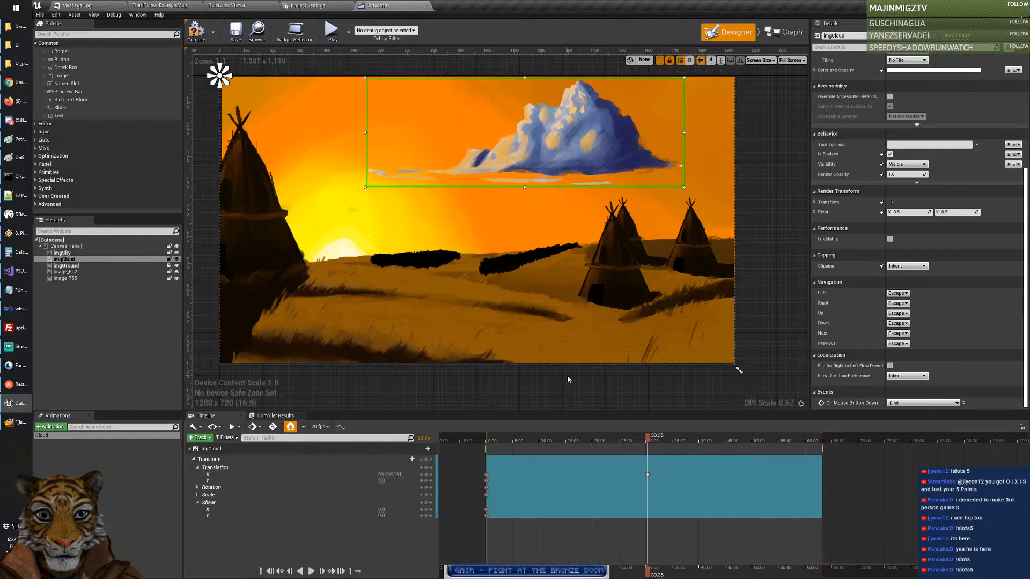
Step: Return the playhead to the animation's start and move the cloud to the upper-right edge of the scene
drag(639, 441, 487, 436)
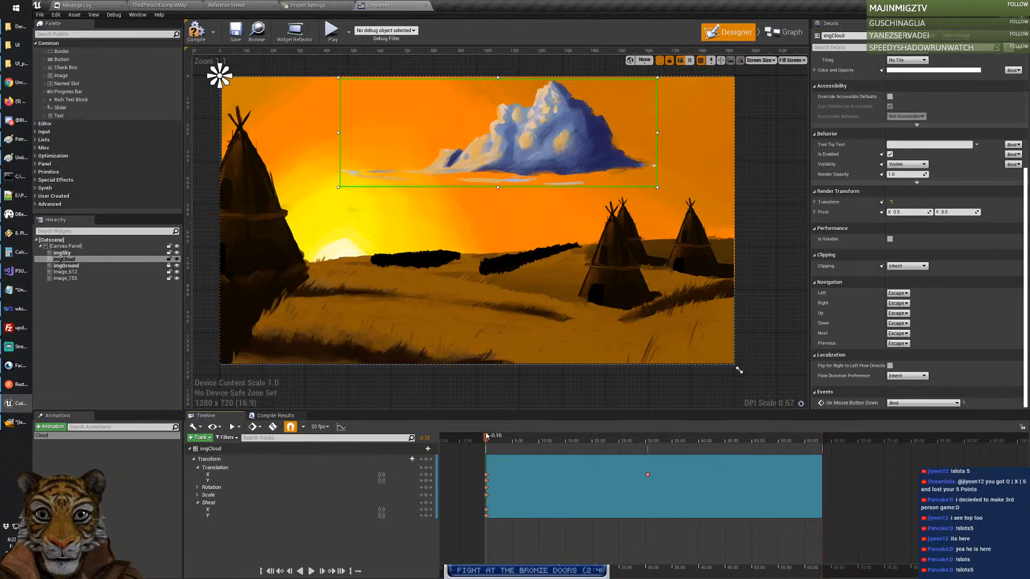
drag(536, 158, 603, 144)
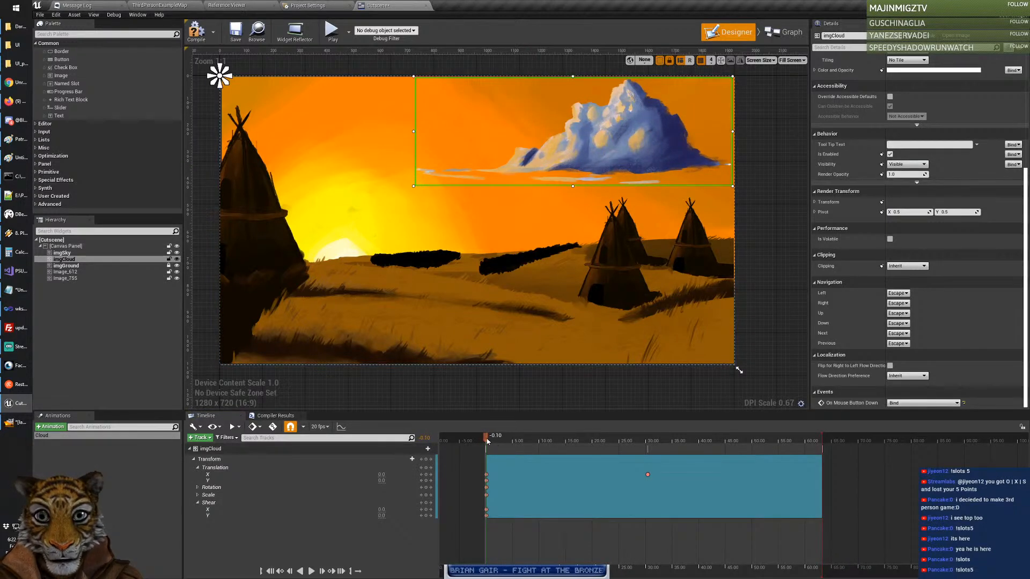
mouse_move(487, 441)
mouse_down()
mouse_move(647, 441)
mouse_move(486, 452)
mouse_up()
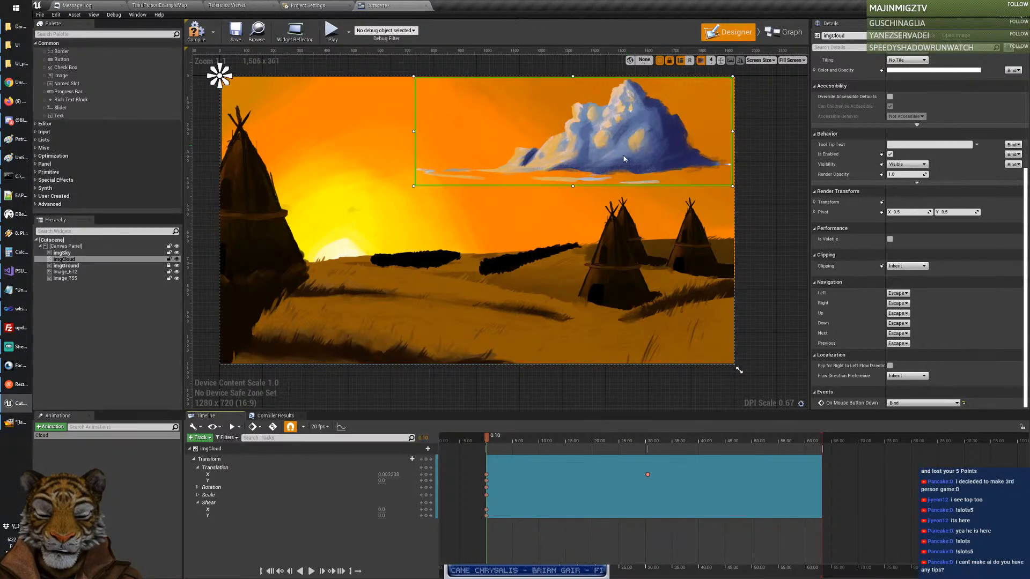
Step: Select imgCloud's Translation Y track and jump between its keys, returning the playhead to the animation's start
mouse_move(488, 443)
mouse_down()
mouse_move(645, 442)
mouse_move(491, 450)
mouse_up()
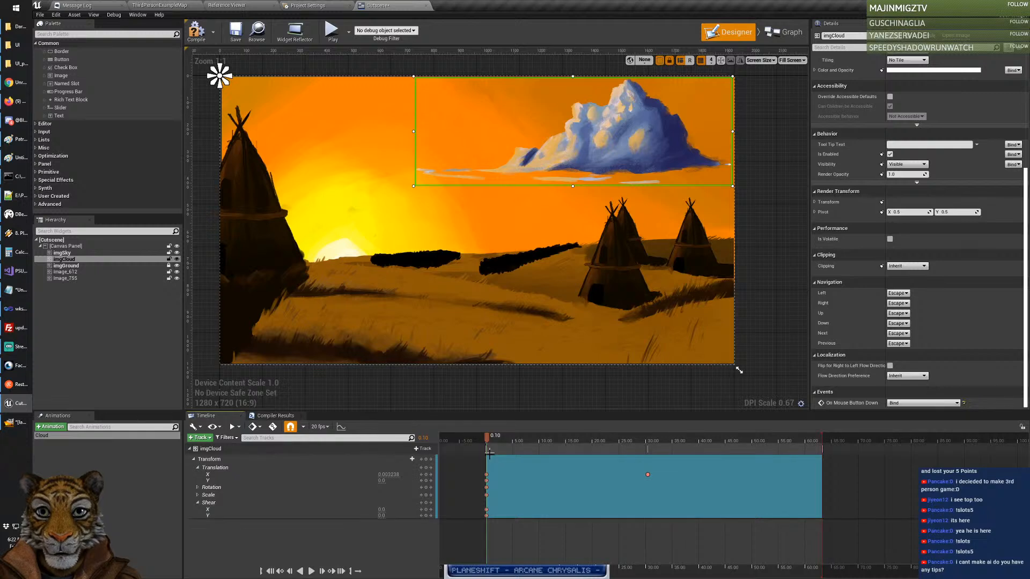
click(226, 476)
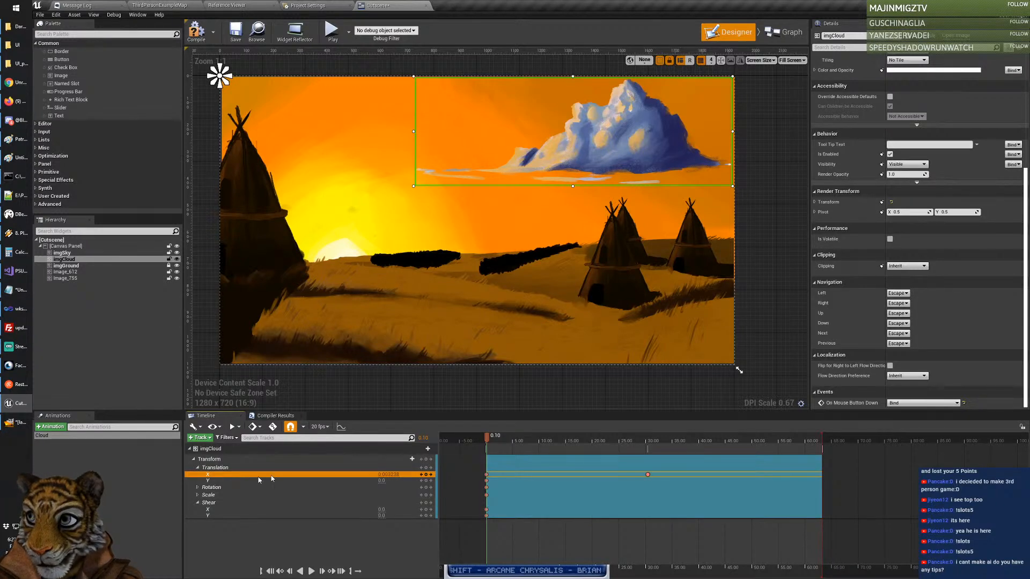
click(487, 475)
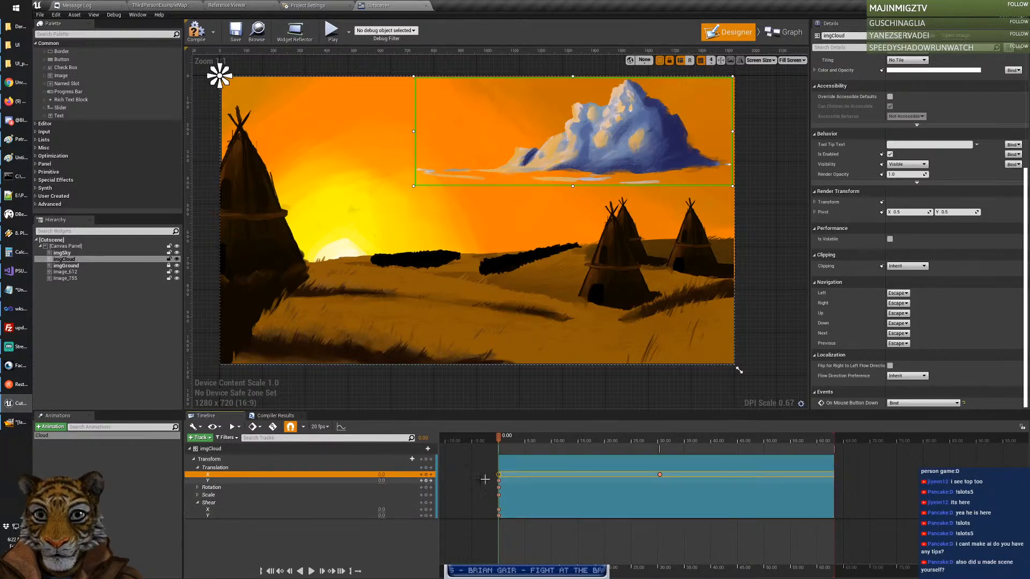
click(294, 481)
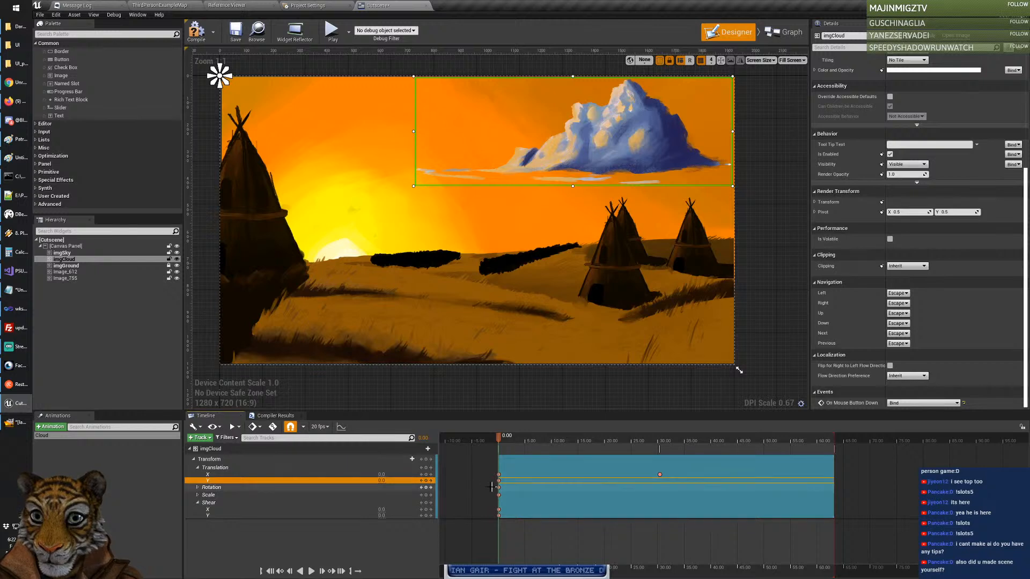
click(431, 482)
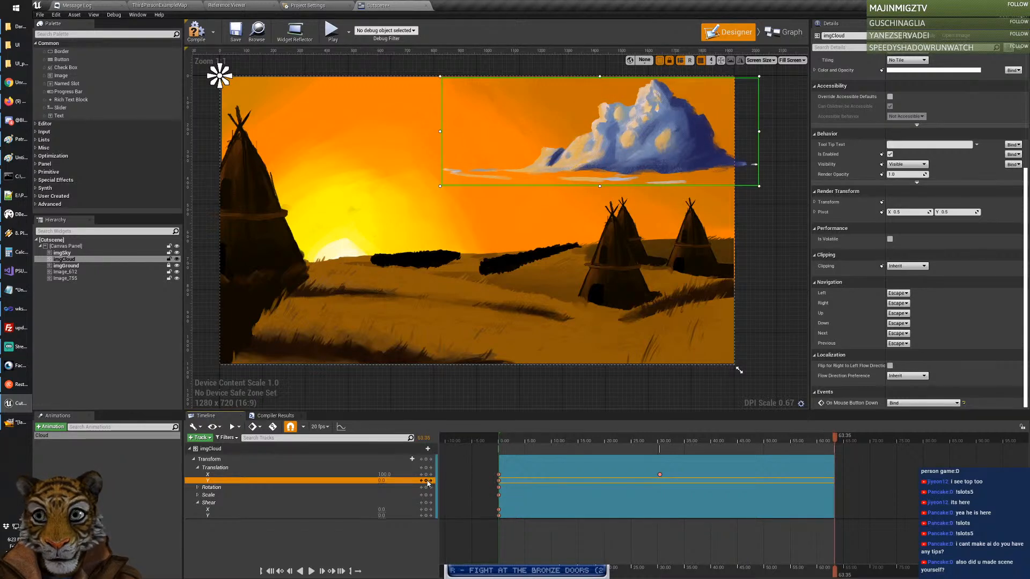
click(422, 481)
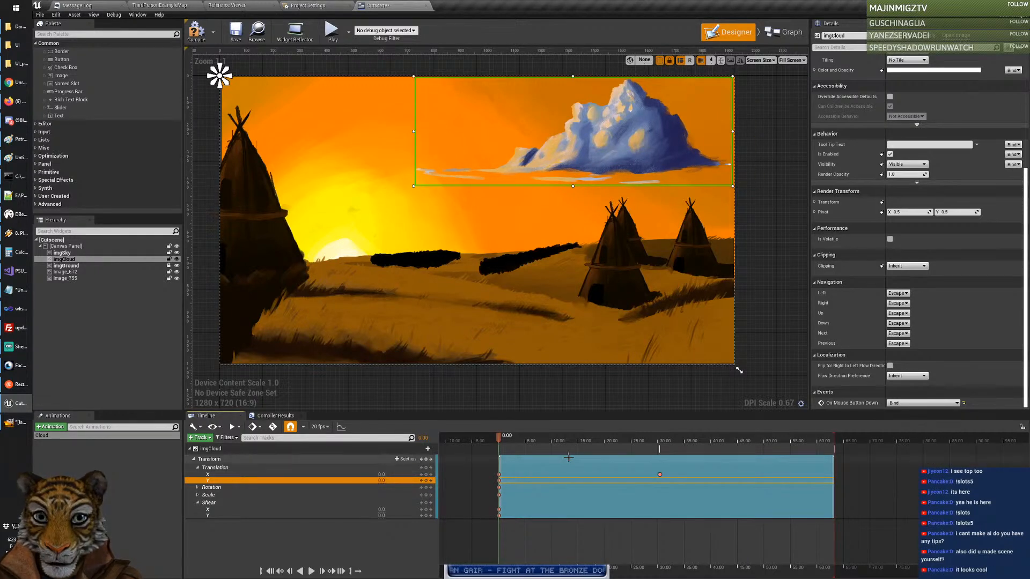
Step: Add Translation Y keys for imgCloud at 13.75 and 30.35 on the timeline
click(588, 441)
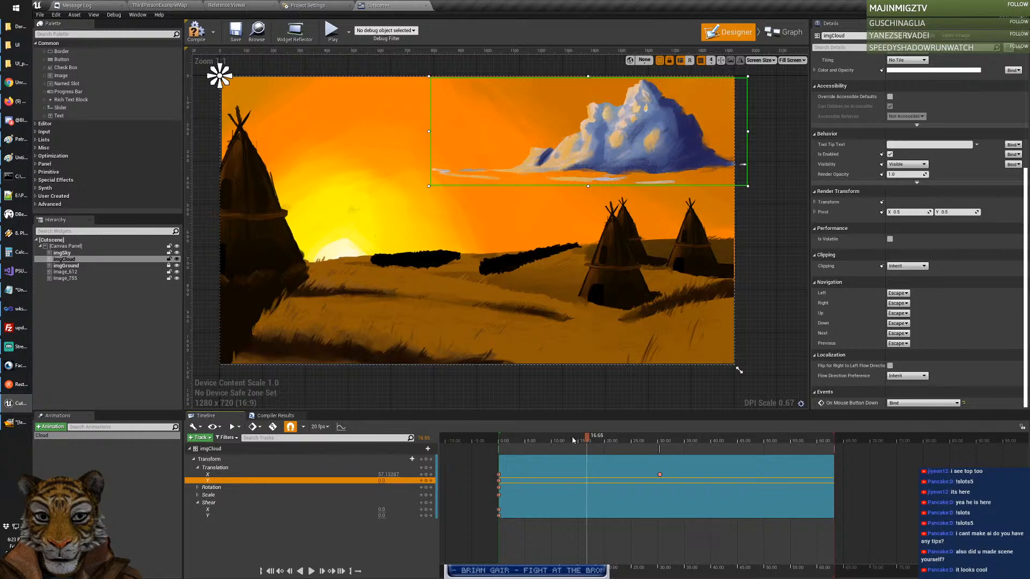
click(573, 441)
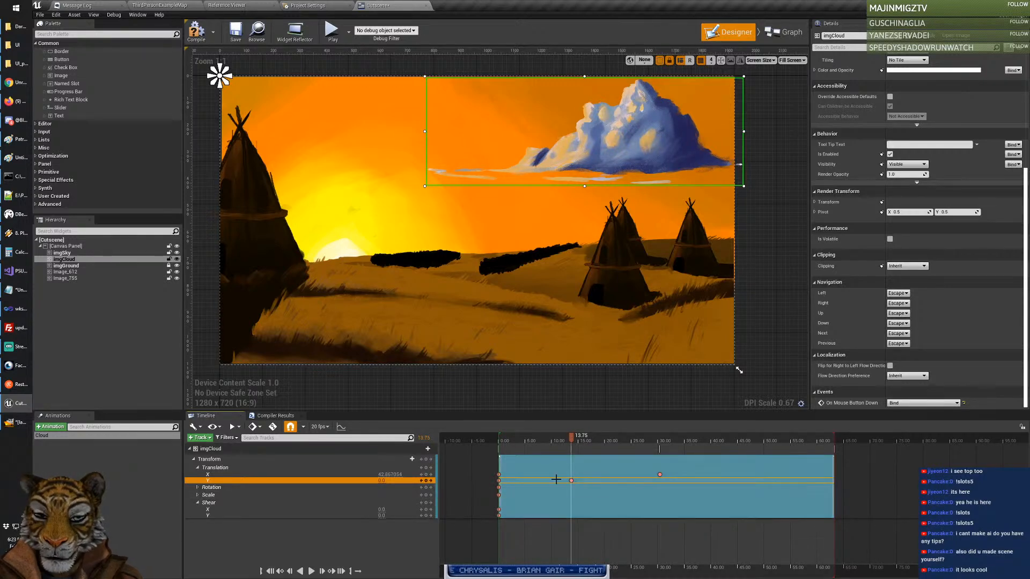
click(661, 441)
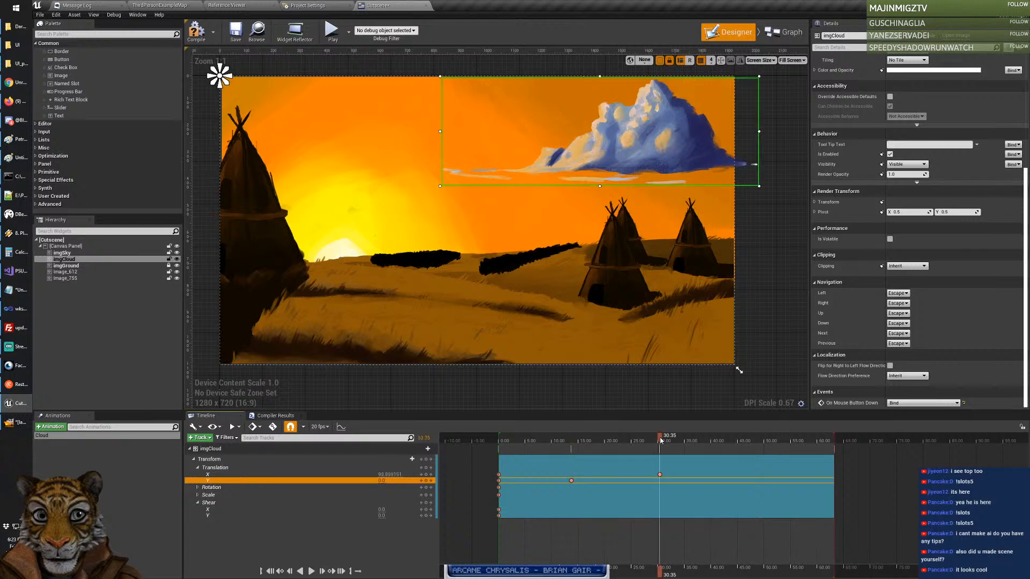
click(427, 482)
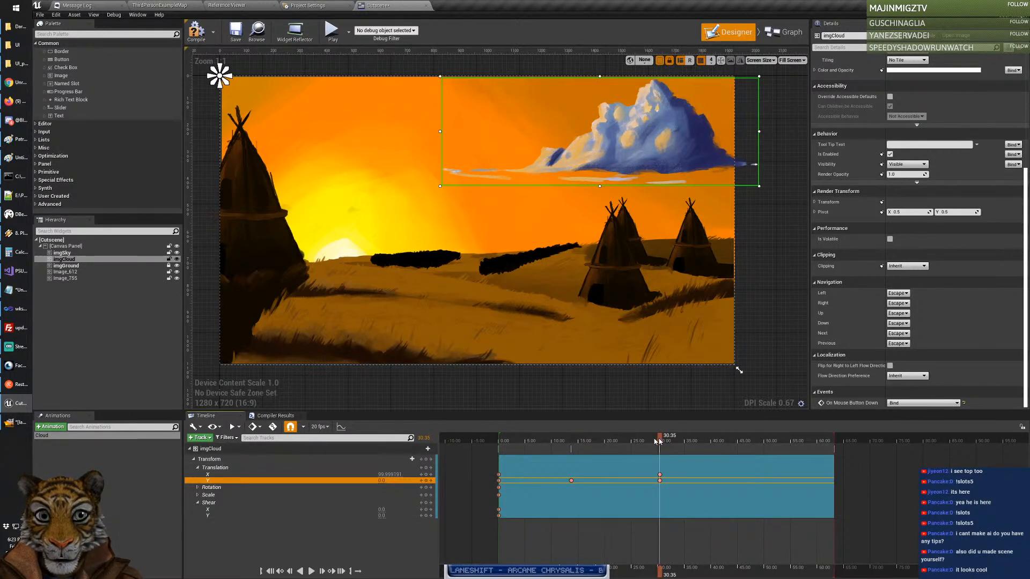
Step: Return the playhead to the Translation Y key at 13.75 and try lowering the cloud slightly in the scene
drag(655, 441, 572, 460)
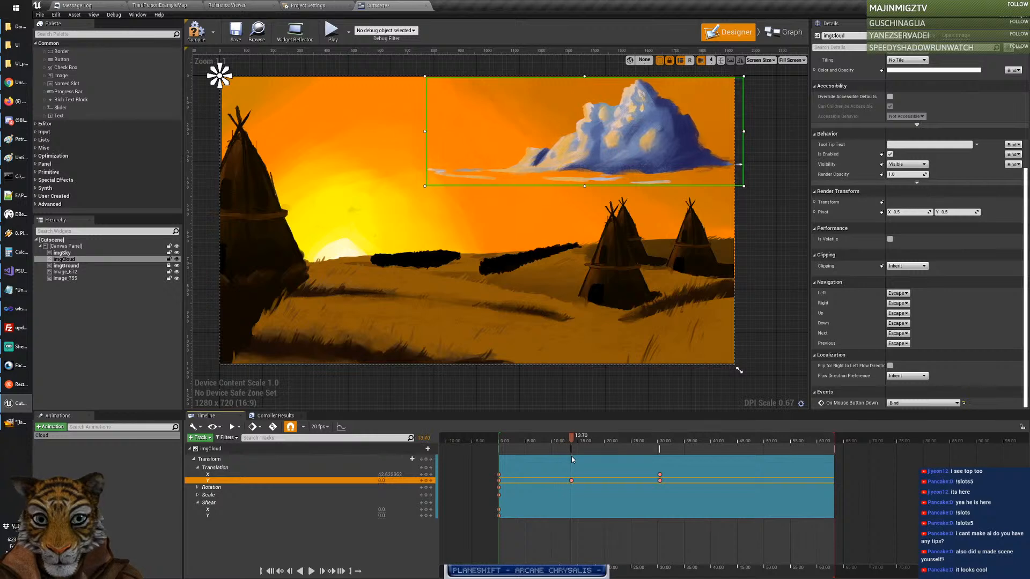
click(571, 481)
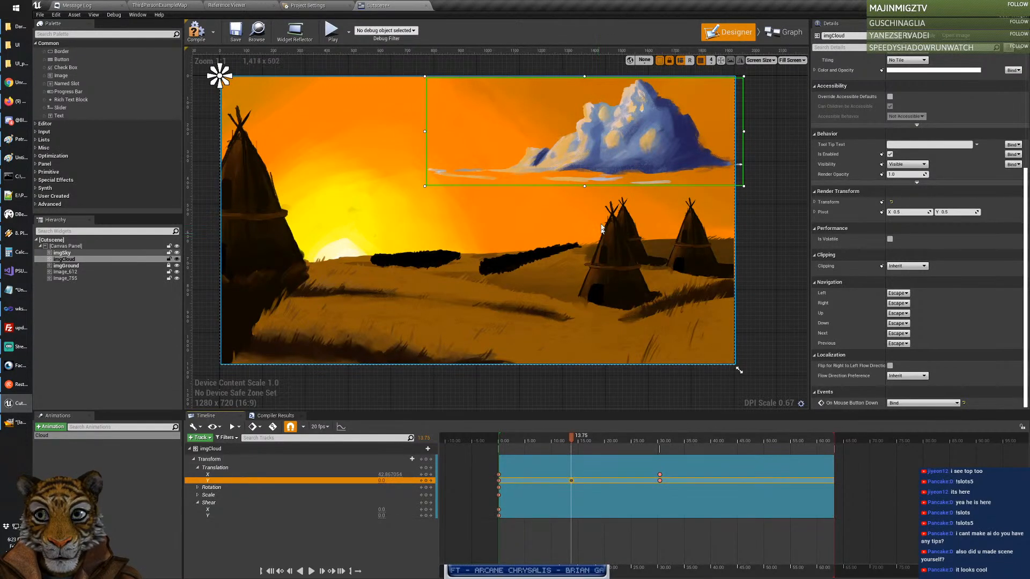
drag(628, 150, 621, 158)
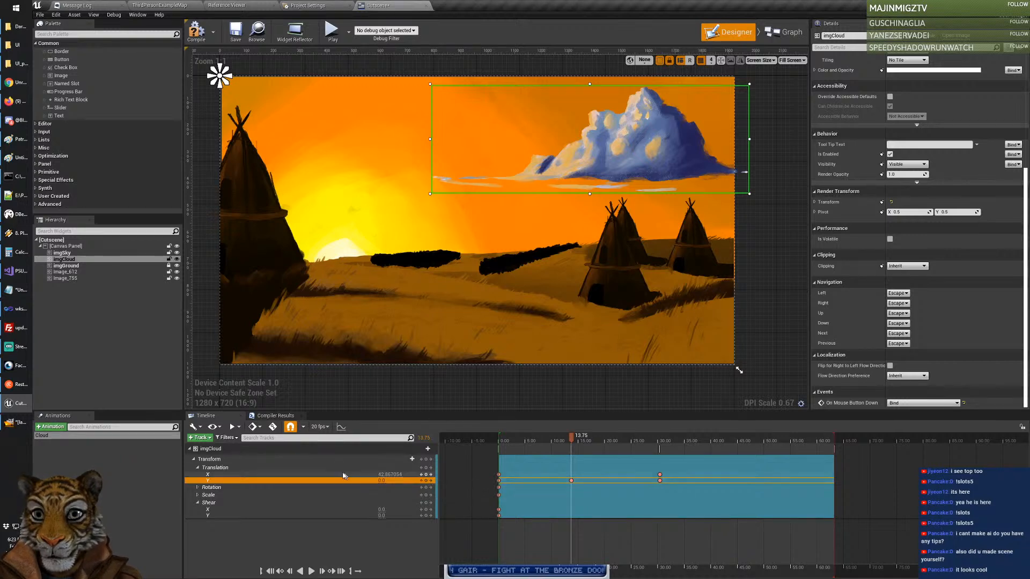
Step: Try recording a lower cloud position over the tent tips at 13.75 with automatic keying on, and turn automatic keying off
click(272, 427)
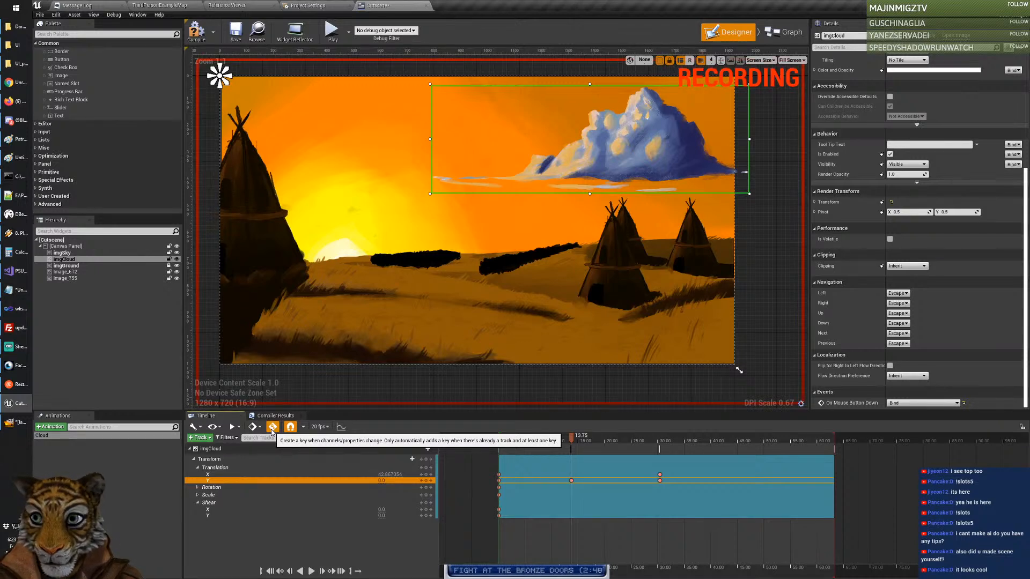
click(272, 427)
click(272, 427)
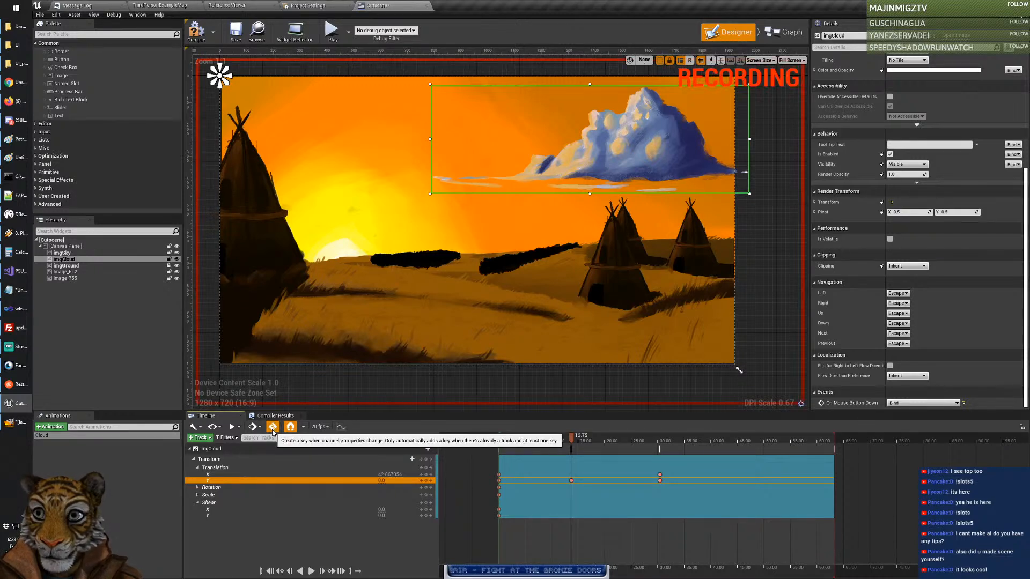
drag(623, 155, 610, 175)
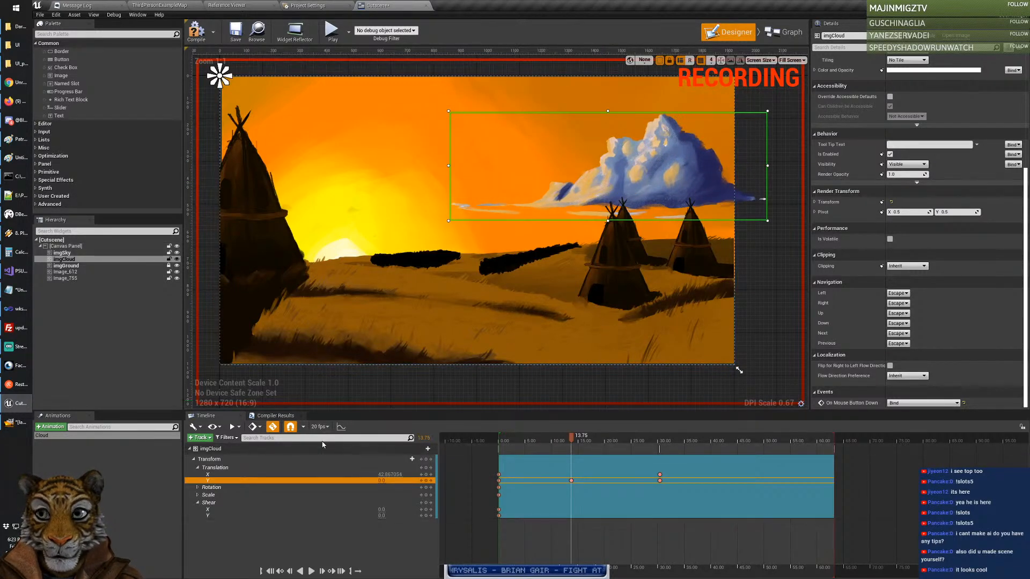
click(272, 431)
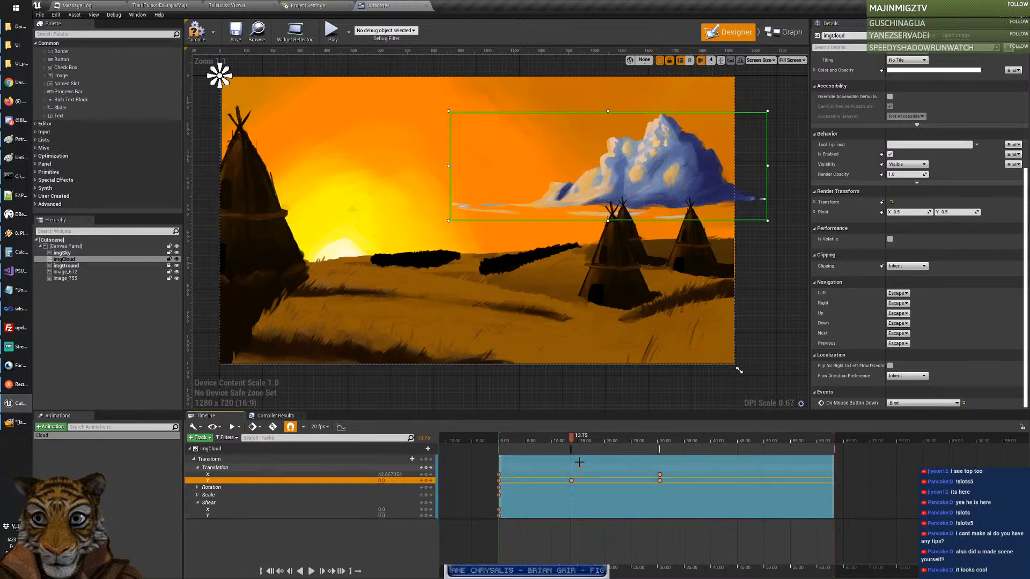
Step: Scrub around the middle Translation Y key and move the cloud back up to the scene's upper edge
mouse_move(572, 441)
mouse_down()
mouse_move(507, 444)
mouse_move(572, 454)
mouse_up()
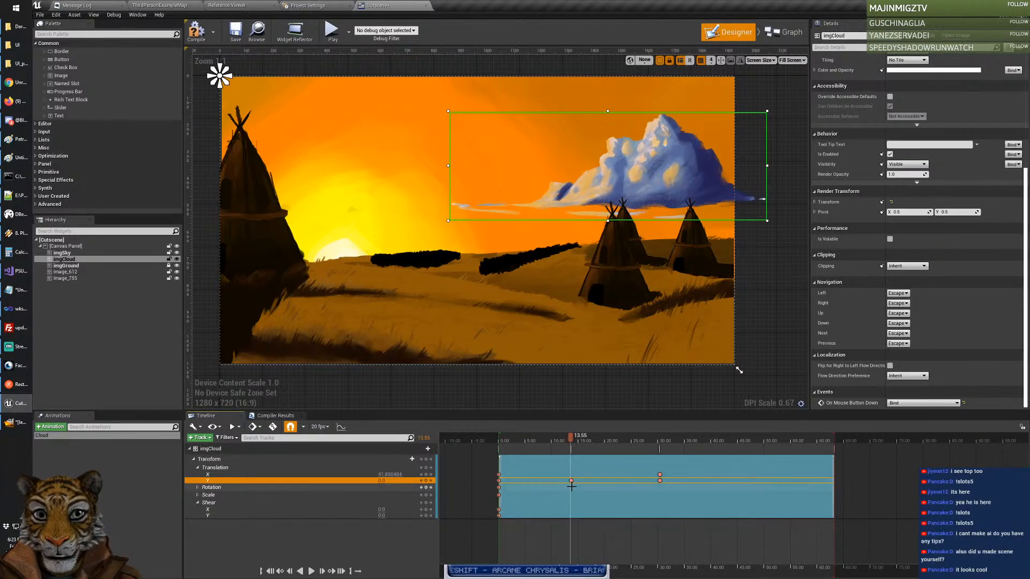
drag(633, 184, 616, 149)
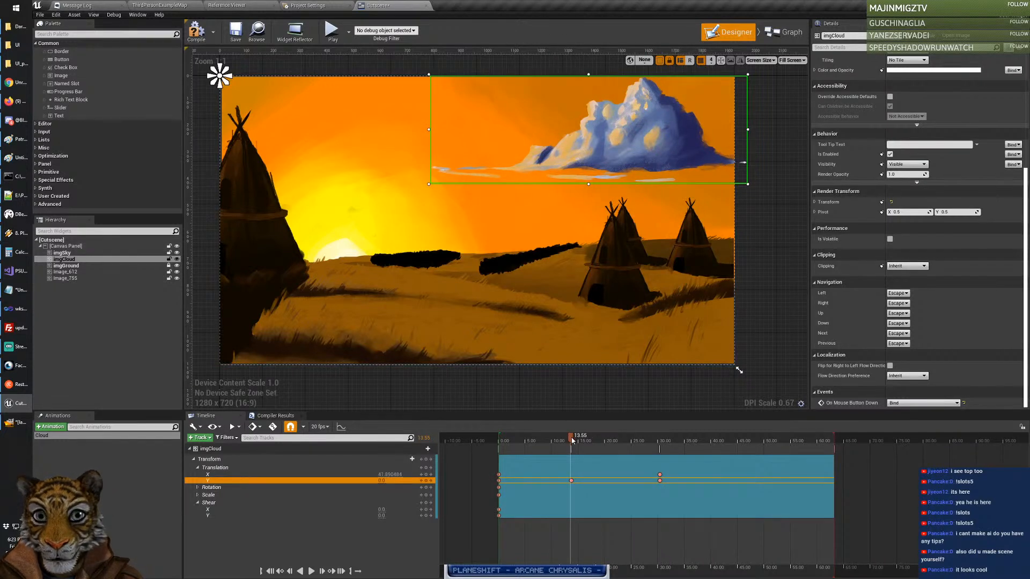
mouse_move(573, 441)
mouse_down()
mouse_move(527, 442)
mouse_move(572, 448)
mouse_up()
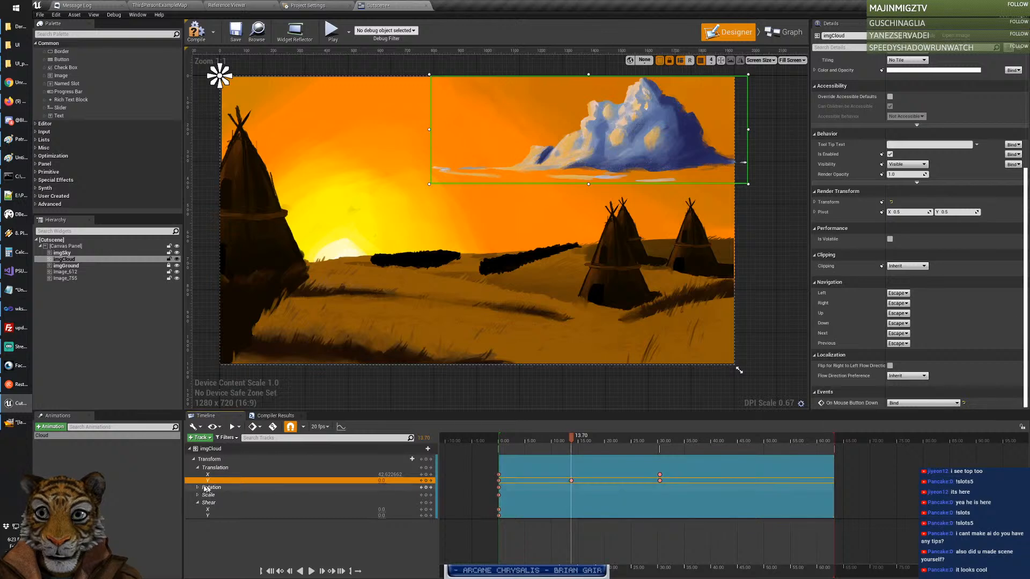
Step: Review the default key interpolation options and try lowering the cloud to just above the tent tips at 13.70
click(260, 428)
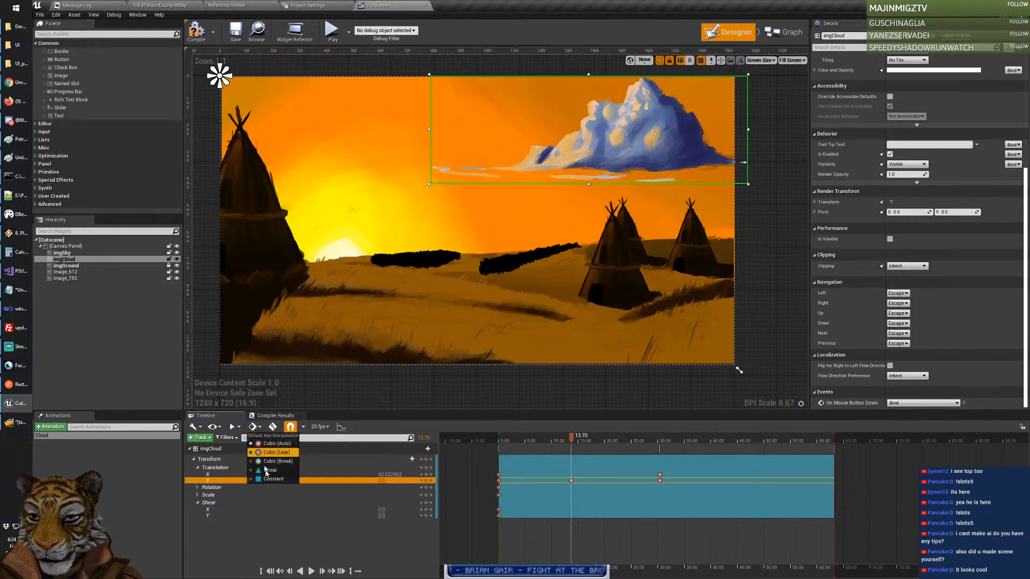
click(261, 432)
click(256, 430)
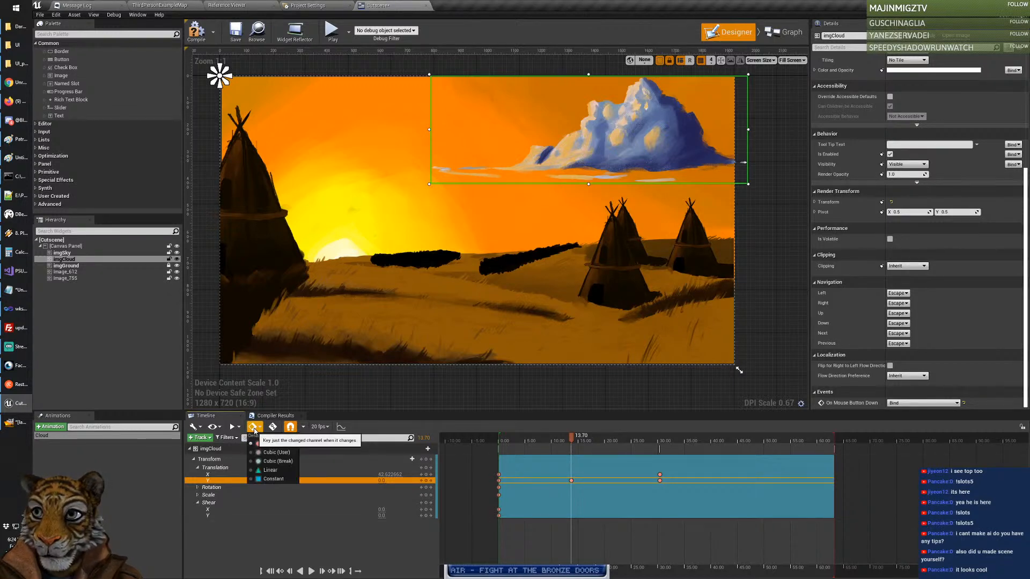
click(256, 430)
click(259, 429)
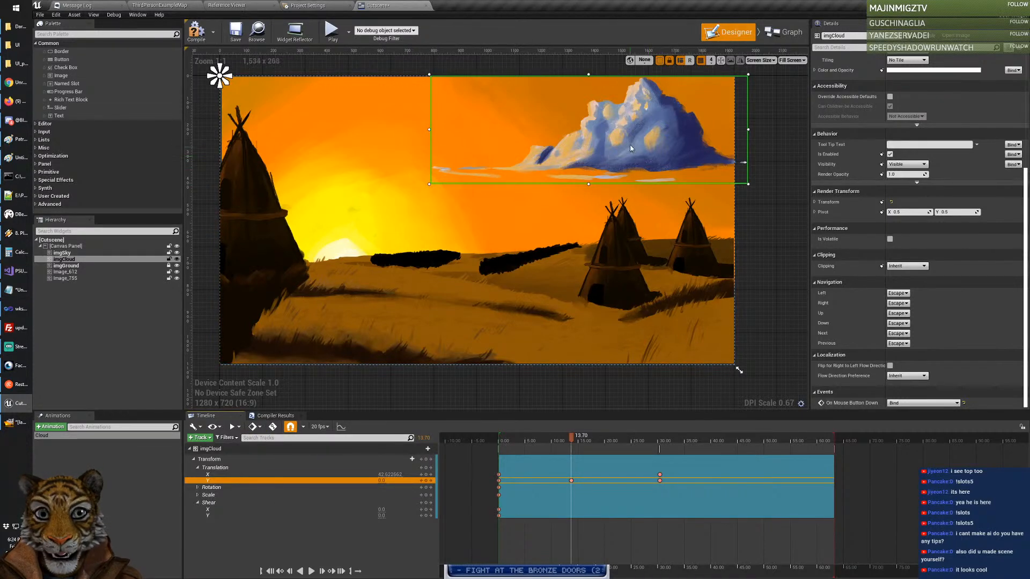
drag(630, 145, 619, 171)
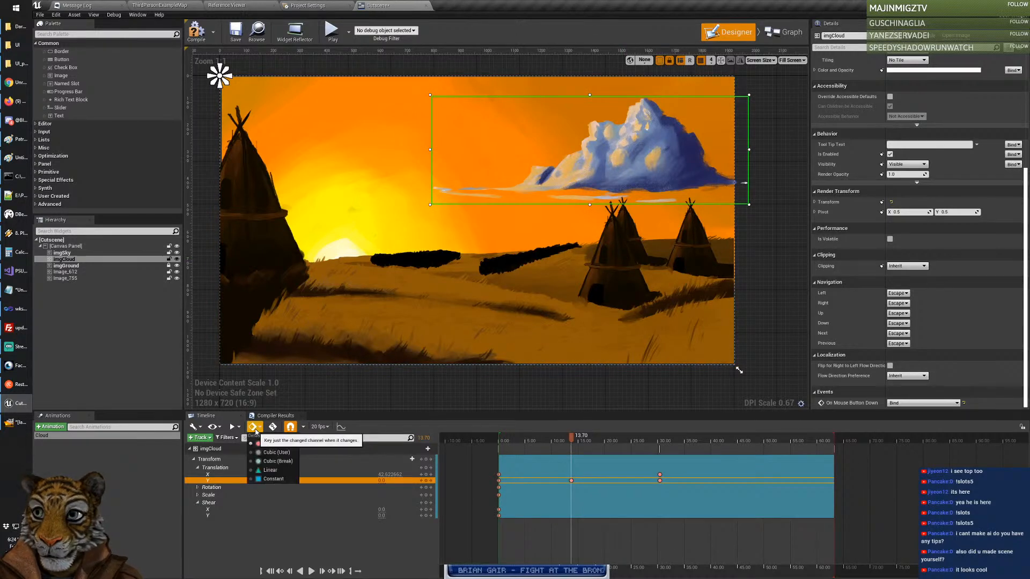
click(257, 431)
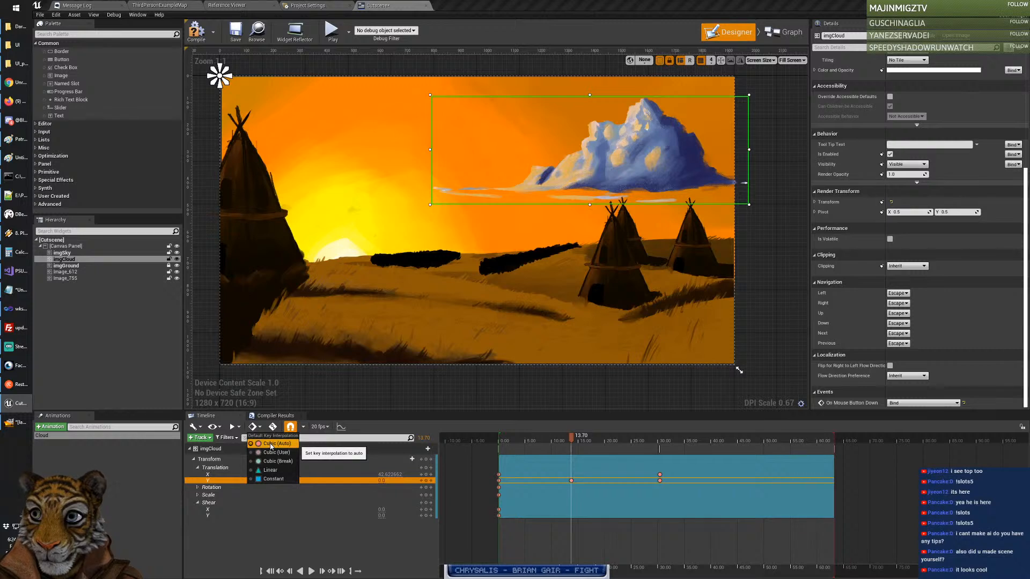
click(254, 428)
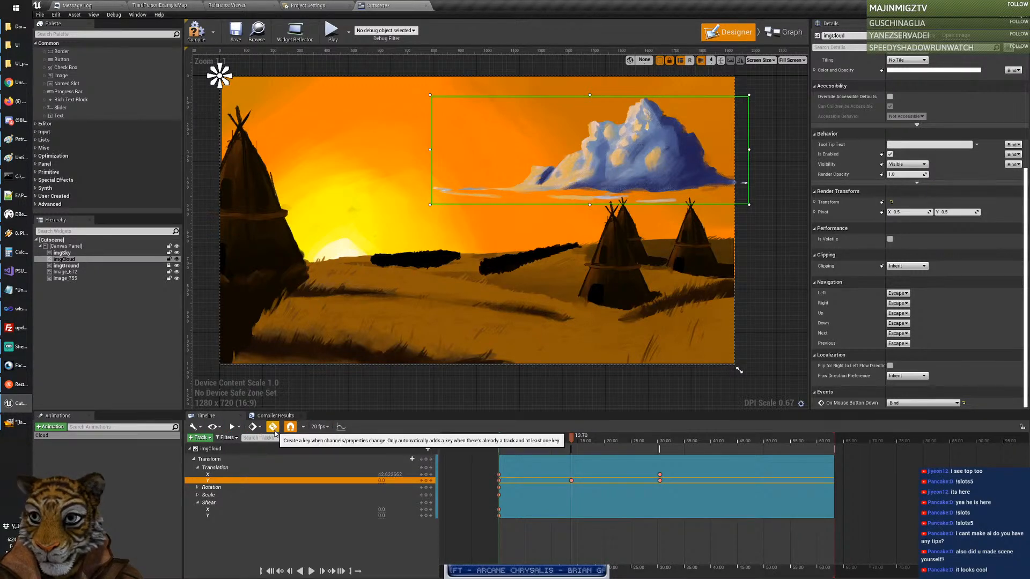
Step: Try recording a cloud position slightly farther right at 13.70 with automatic keying on, and turn automatic keying off
click(274, 432)
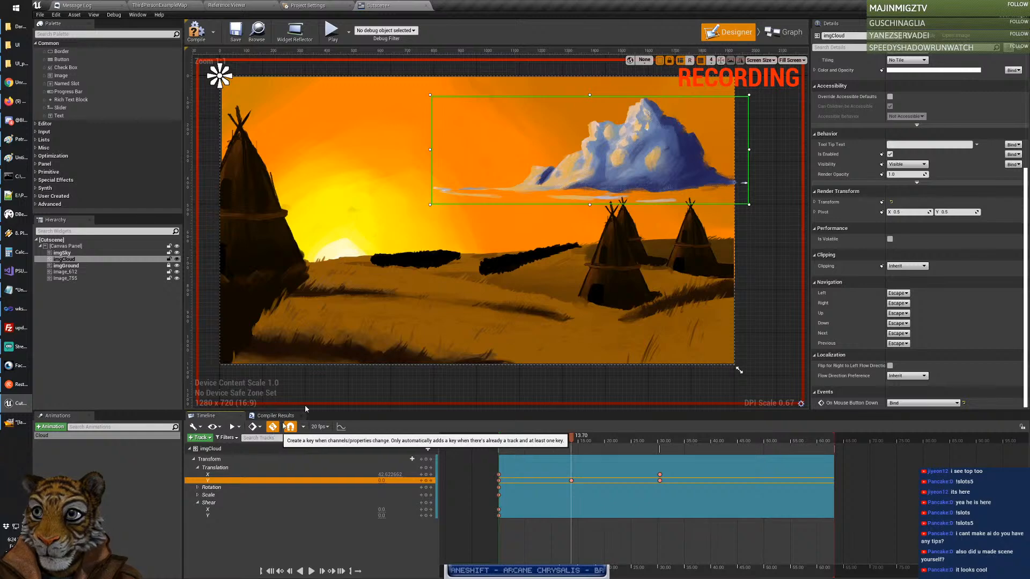
mouse_move(622, 158)
mouse_down()
mouse_move(618, 144)
mouse_move(617, 160)
mouse_up()
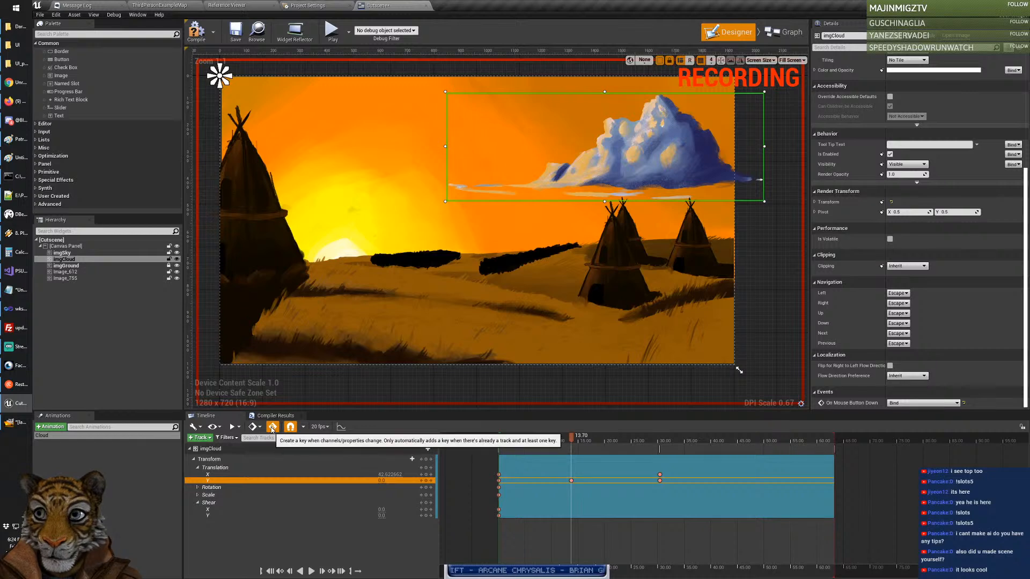
click(253, 427)
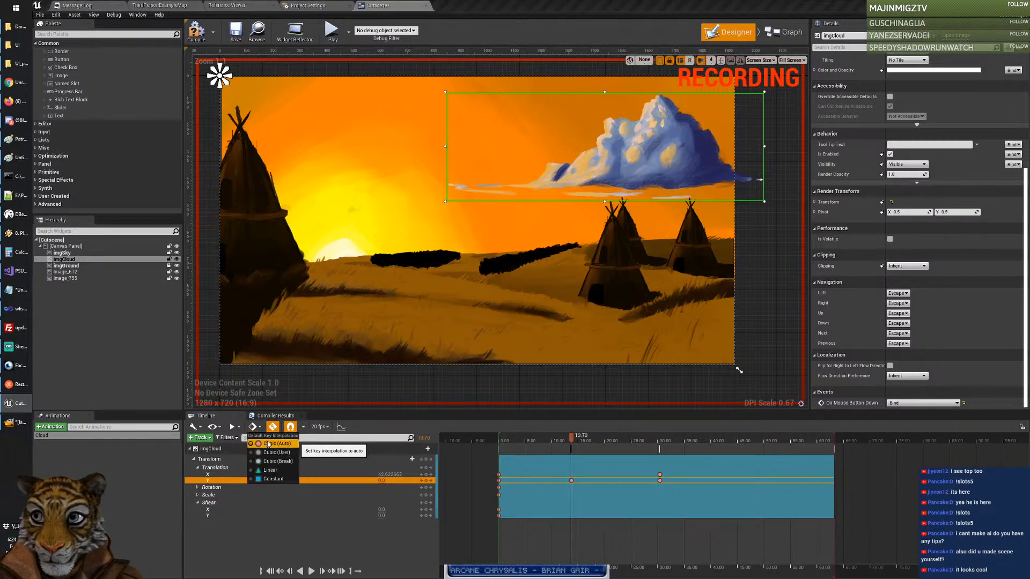
click(273, 427)
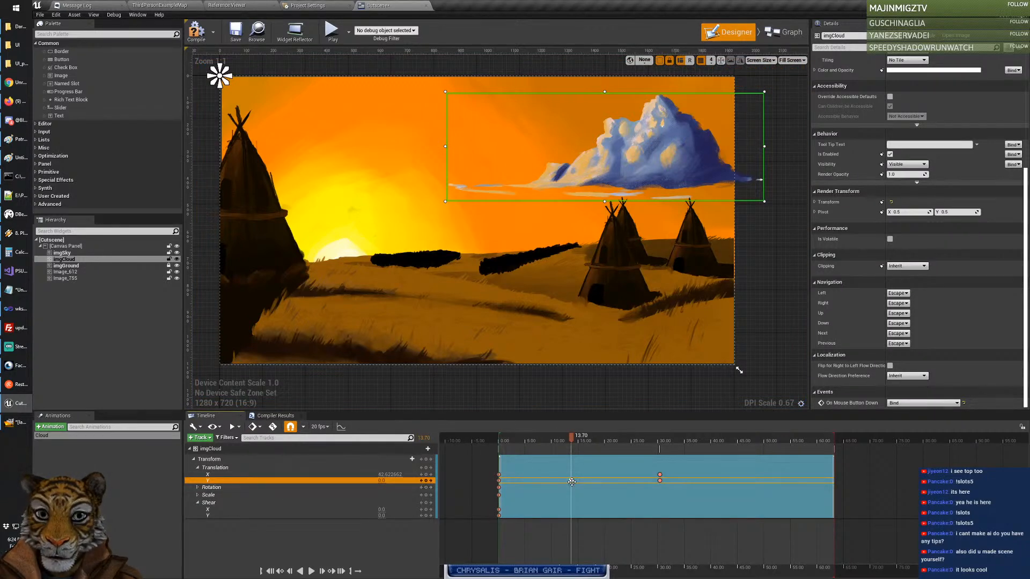
Step: Select the Translation Y key at 13.75 and move the cloud back up to the scene's upper-right edge
click(572, 444)
mouse_move(572, 444)
mouse_down()
mouse_move(501, 448)
mouse_move(571, 457)
mouse_up()
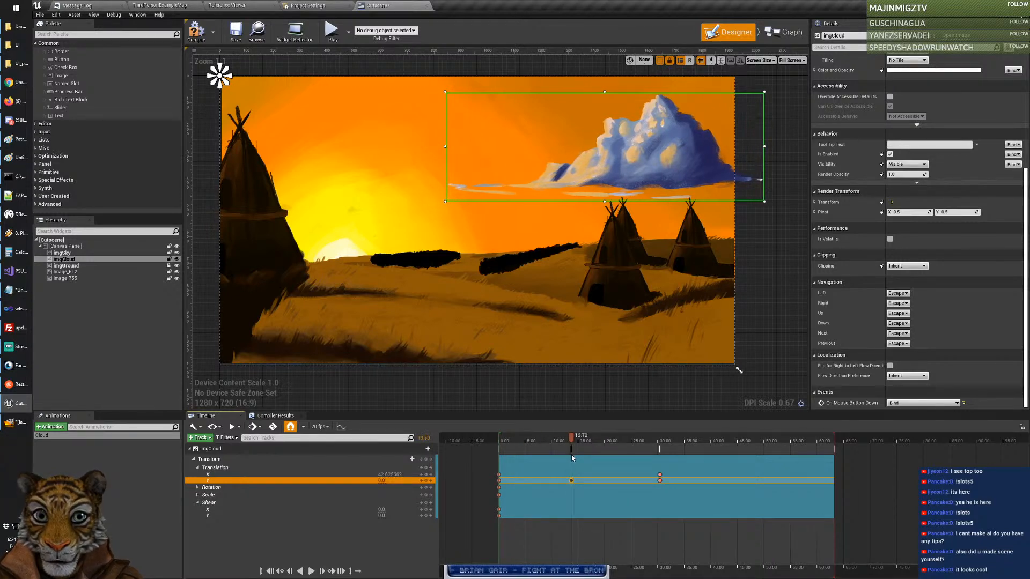
click(572, 458)
double_click(571, 480)
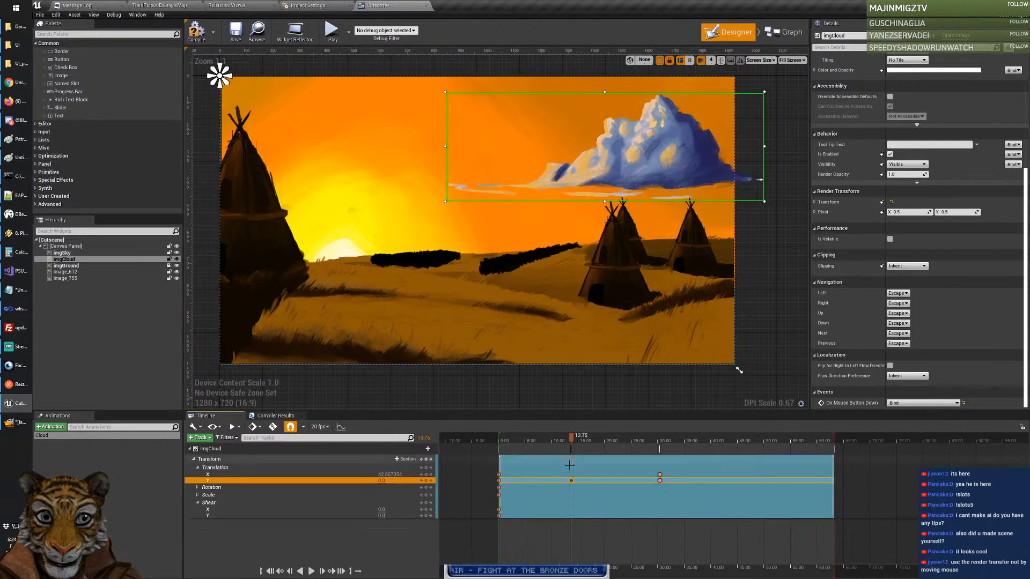
drag(638, 167, 609, 149)
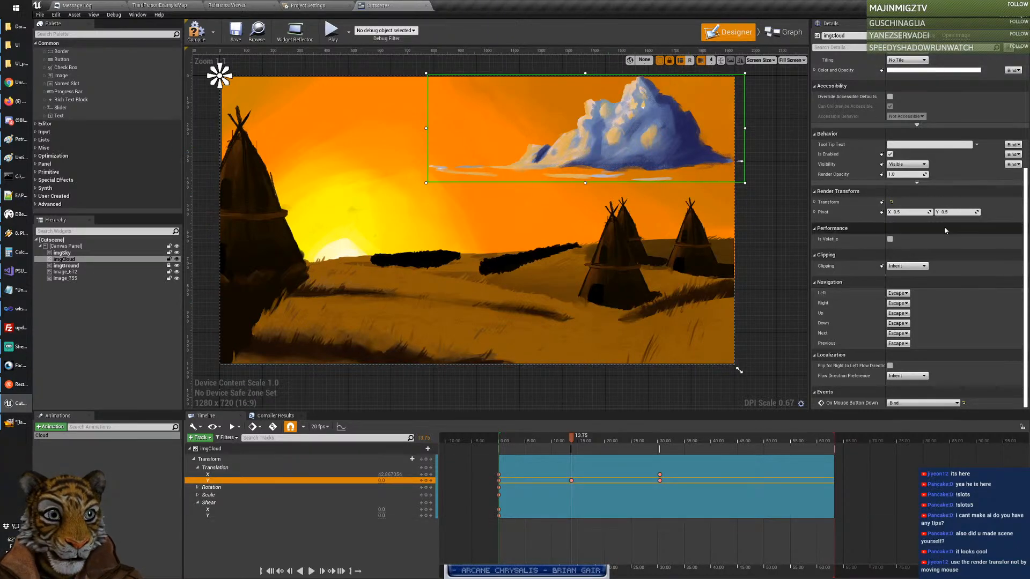
Step: Try lowering the cloud to a Position Y of about 39.52 with automatic keying on, and turn automatic keying off
scroll(945, 228, up, 3)
scroll(936, 239, up, 2)
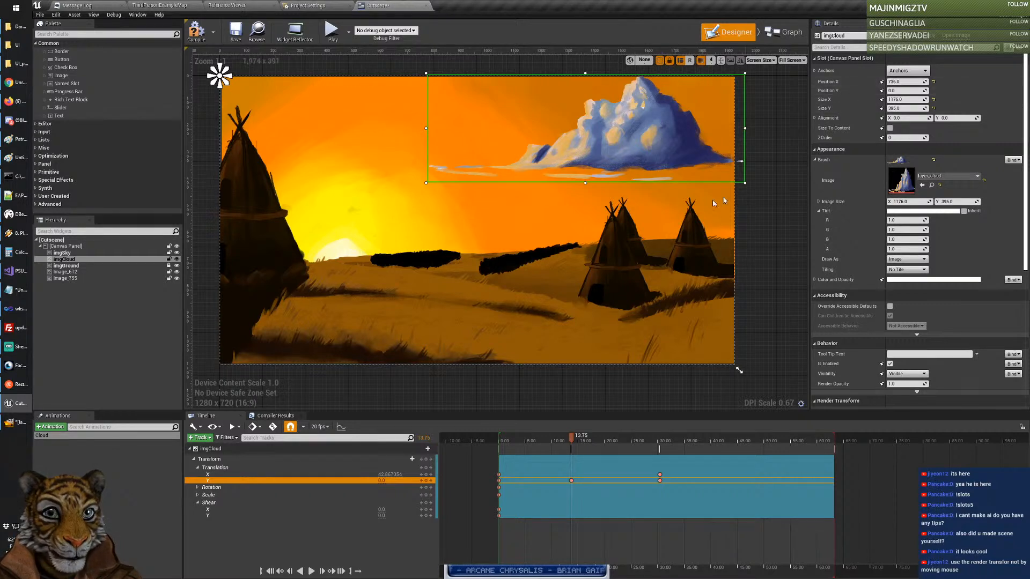
click(272, 426)
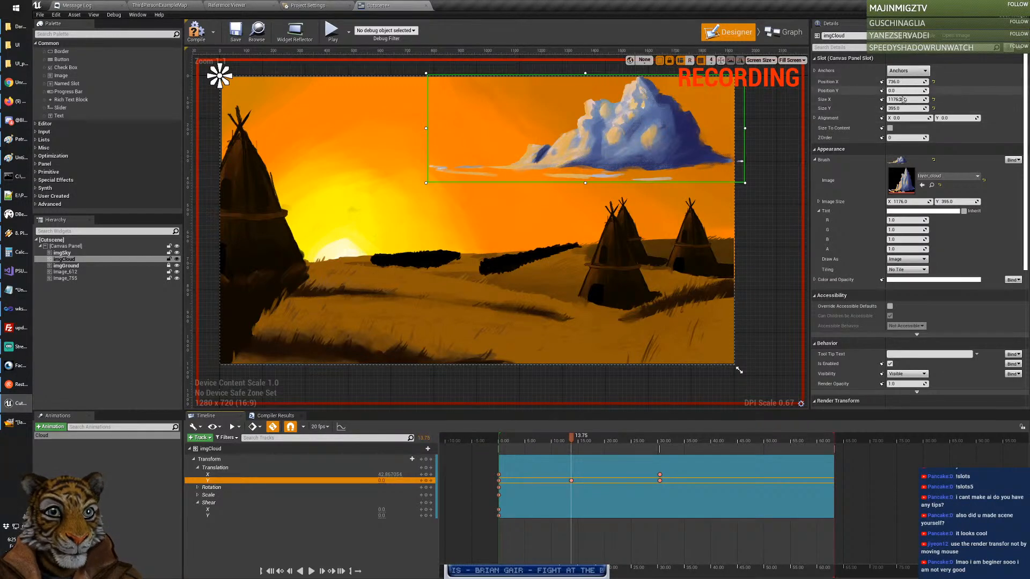
drag(906, 90, 931, 91)
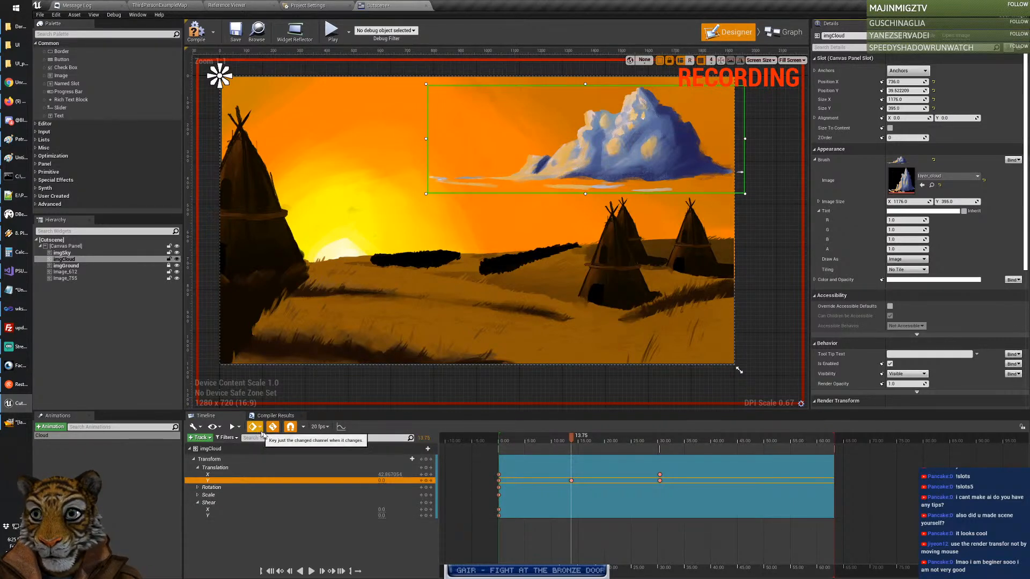
click(272, 428)
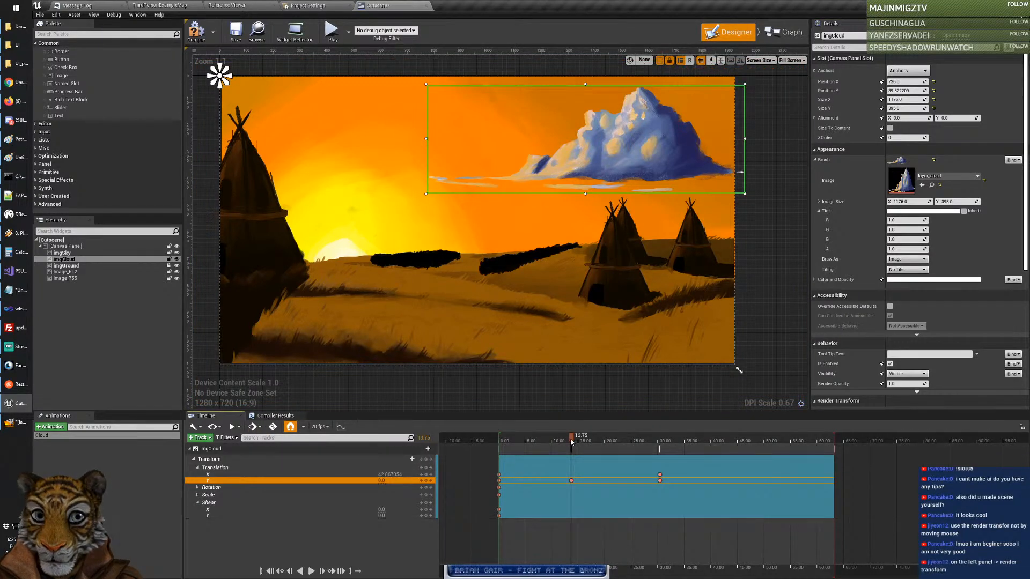
Step: Scrub to 13.80, view the cloud's animation keys in the curve editor, and close that editor
mouse_move(572, 441)
mouse_down()
mouse_move(531, 443)
mouse_move(573, 448)
mouse_up()
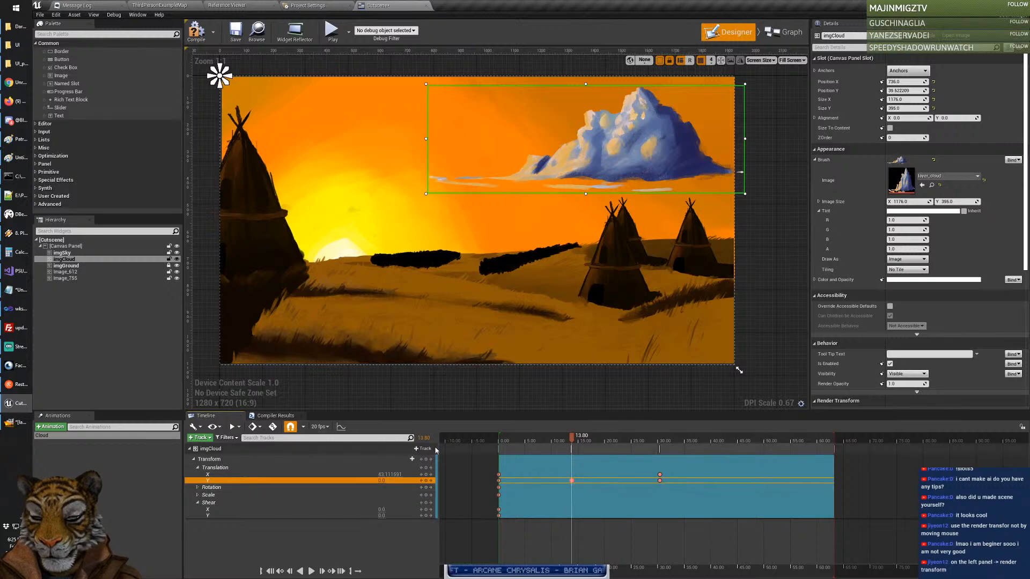
click(341, 428)
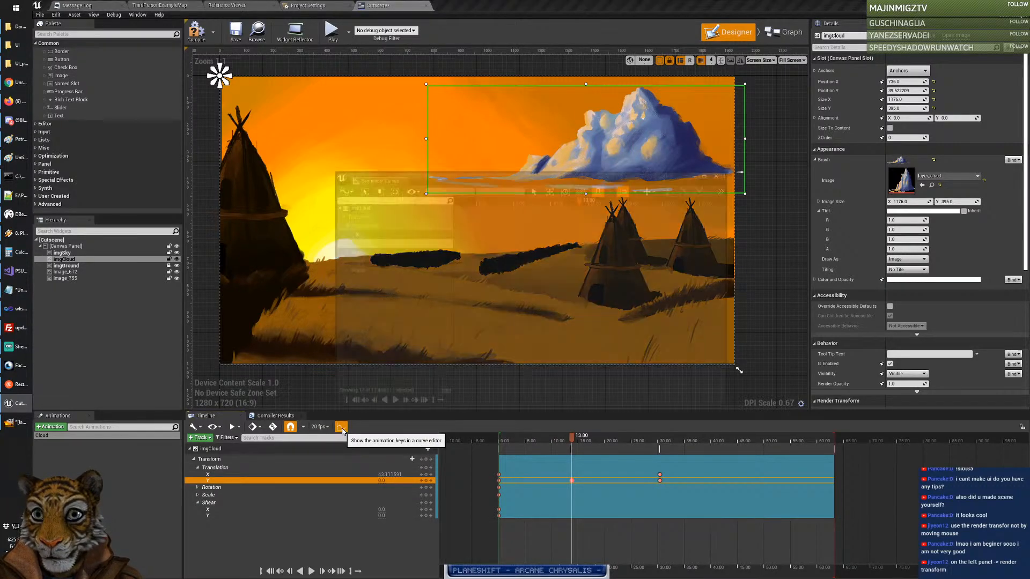
click(723, 173)
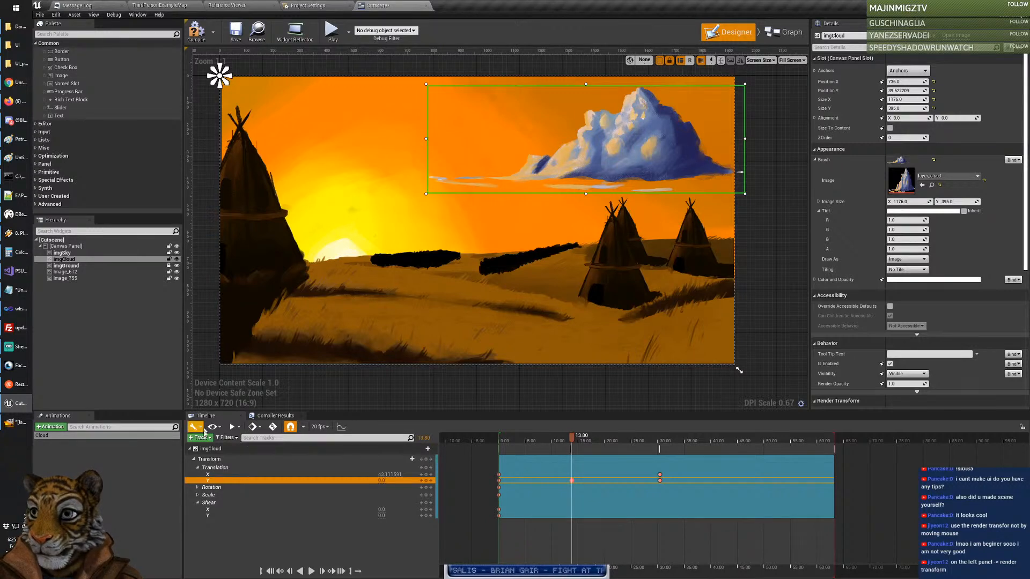
click(214, 461)
Step: Key the cloud's Translation Y at 200 at time 13.80
click(412, 481)
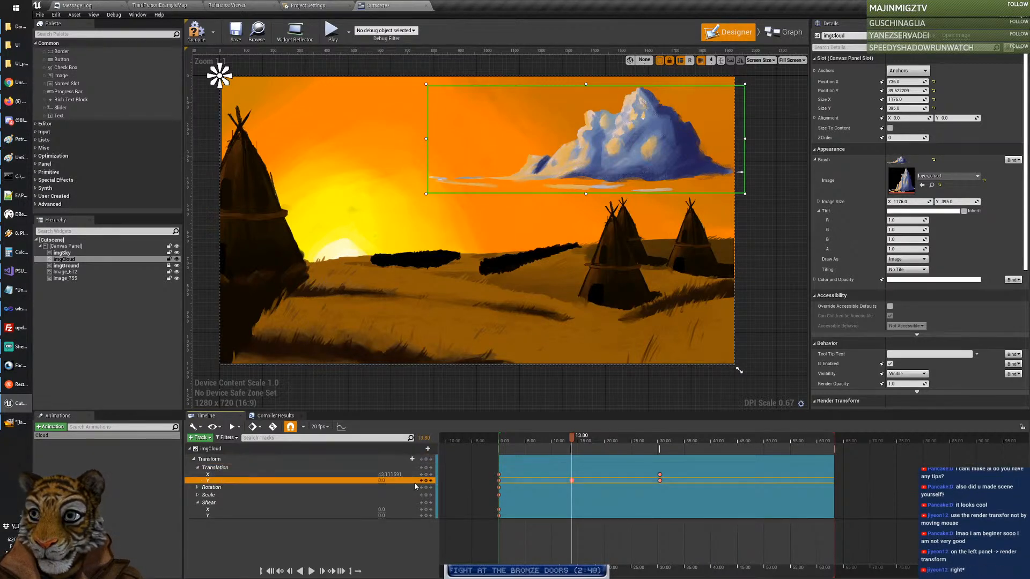
click(383, 481)
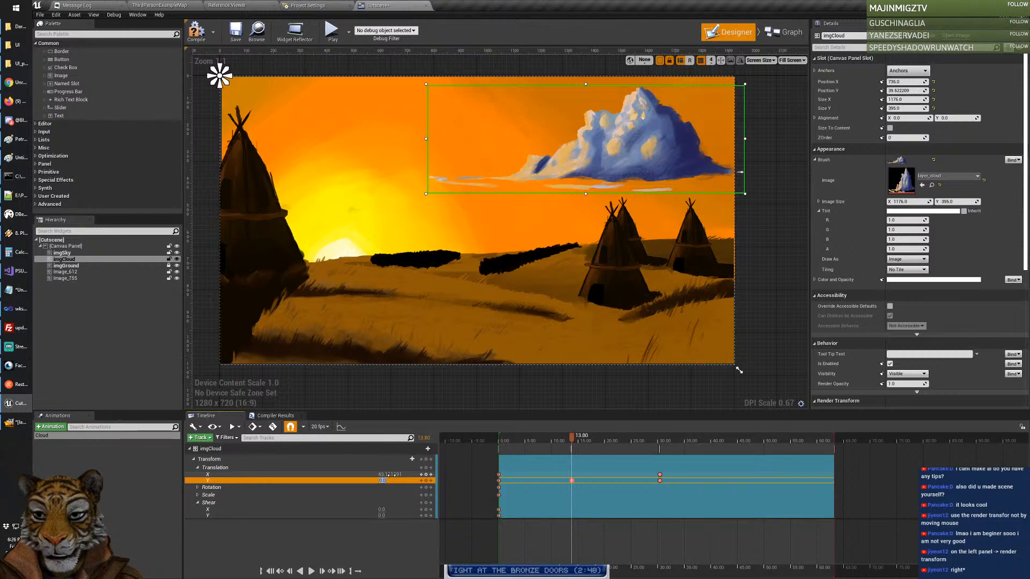
text(200)
key(Return)
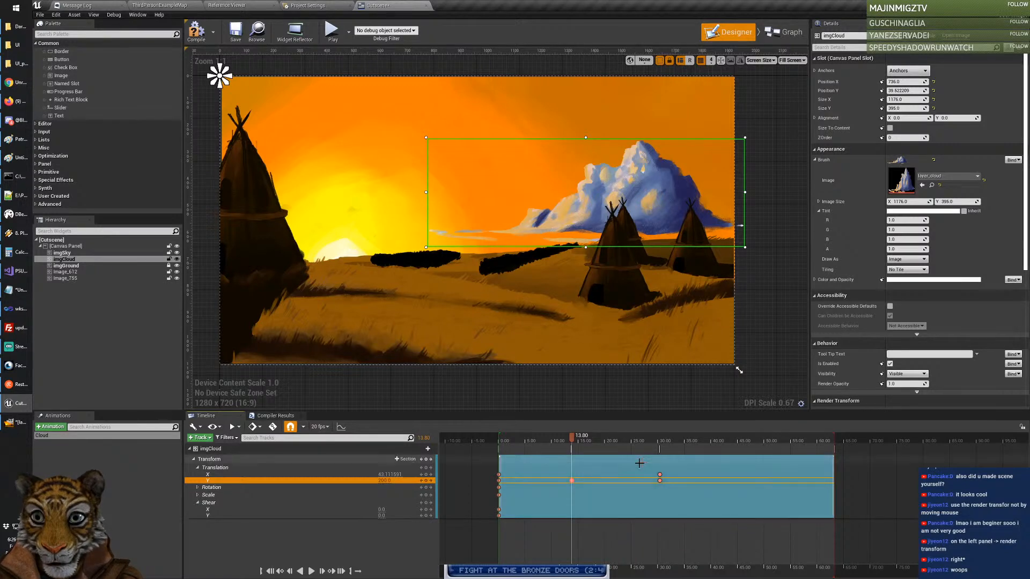
Step: Scrub around the middle Translation Y keys and play the cloud animation from the start to check its motion
click(573, 441)
mouse_move(571, 441)
mouse_down()
mouse_move(503, 444)
mouse_move(573, 444)
mouse_up()
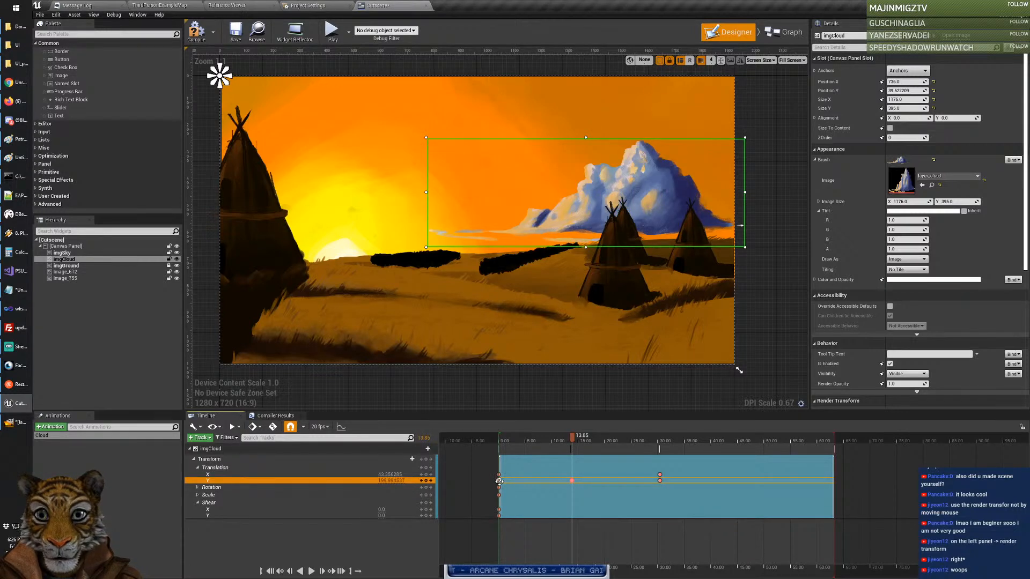
click(499, 438)
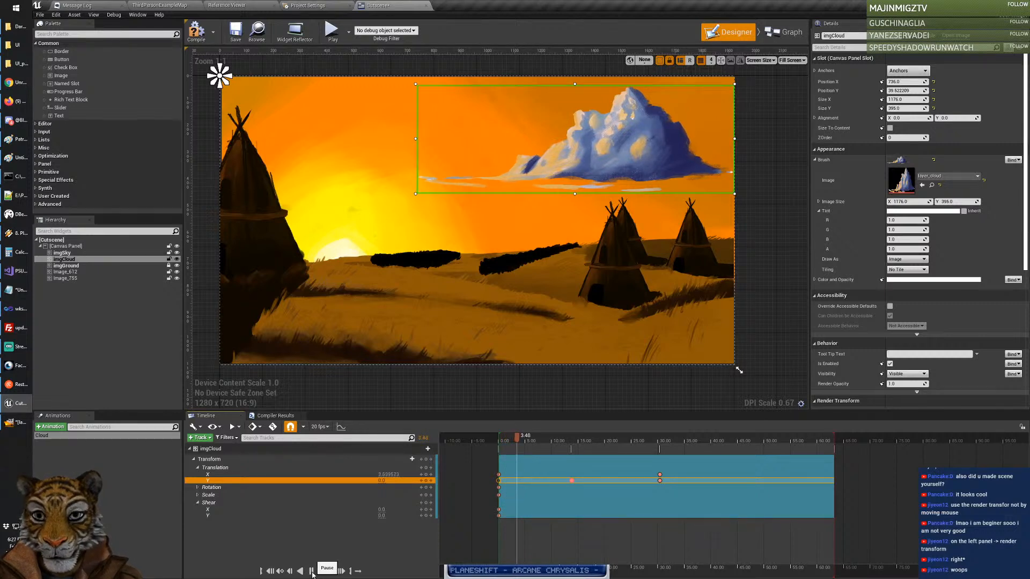
click(571, 481)
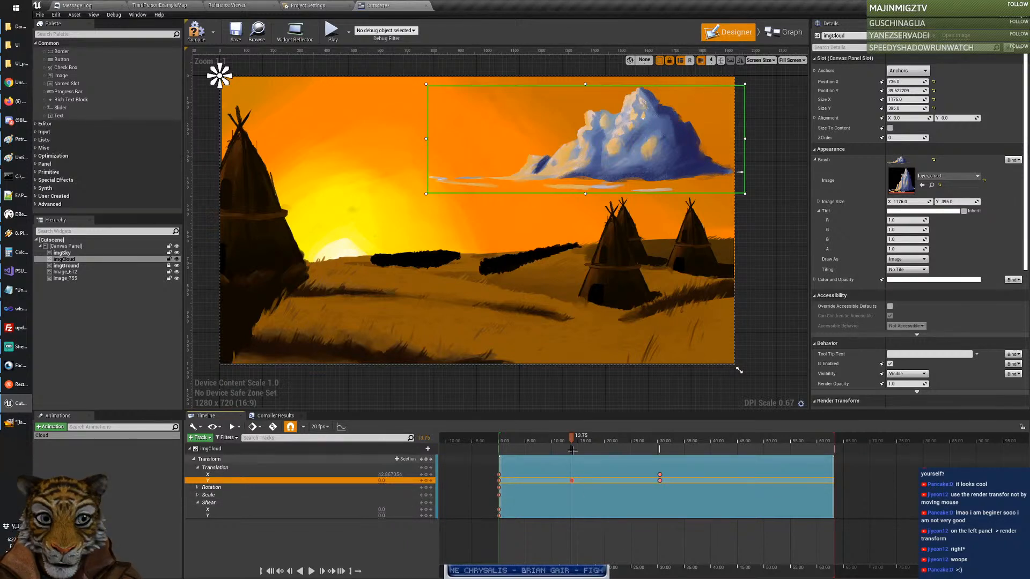
mouse_move(571, 440)
mouse_down()
mouse_move(504, 443)
mouse_move(668, 443)
mouse_move(571, 446)
mouse_up()
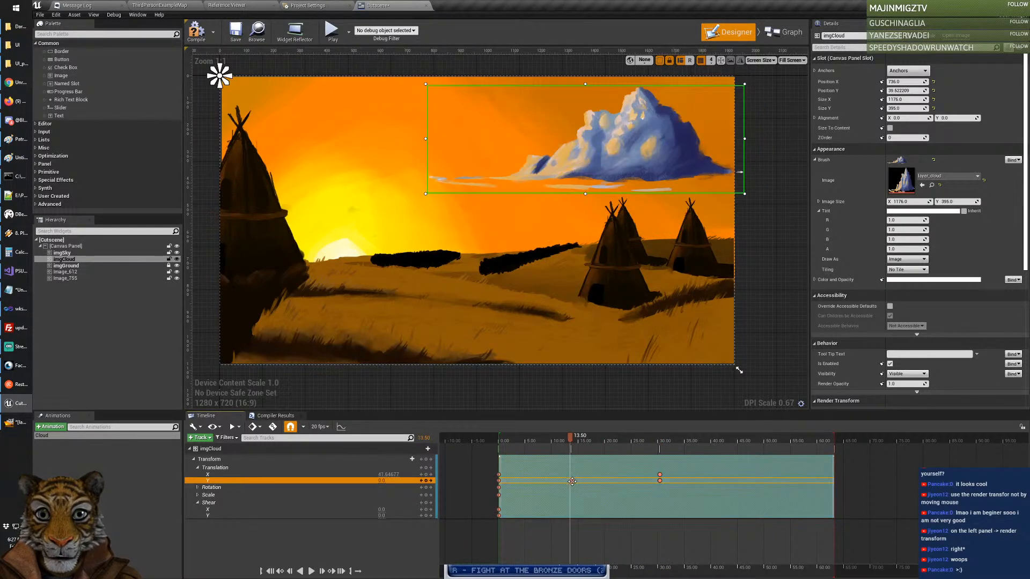
Step: Delete the redundant Translation Y key at 13.75 from the cloud's track
right_click(572, 480)
click(595, 459)
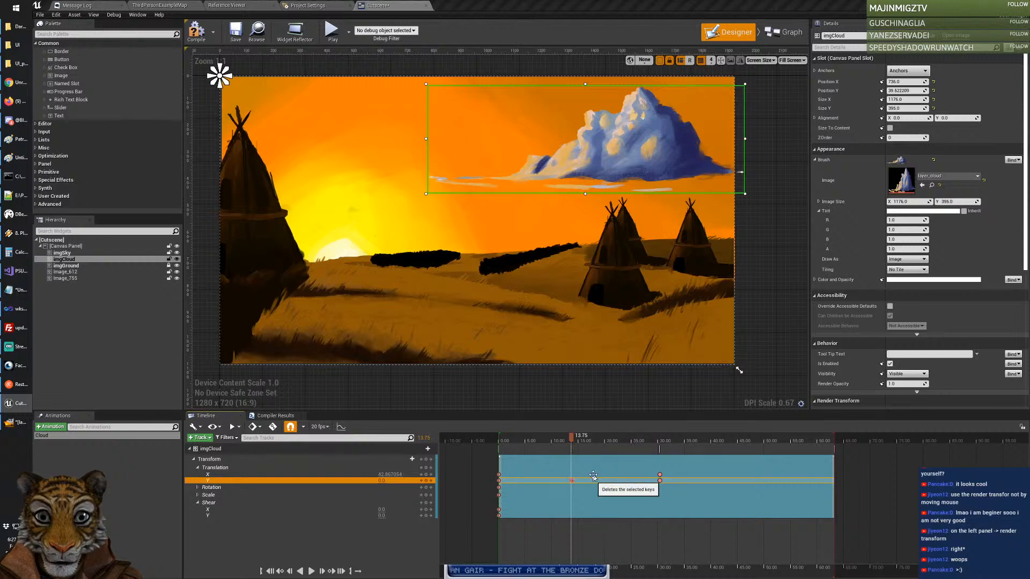
right_click(573, 481)
click(573, 481)
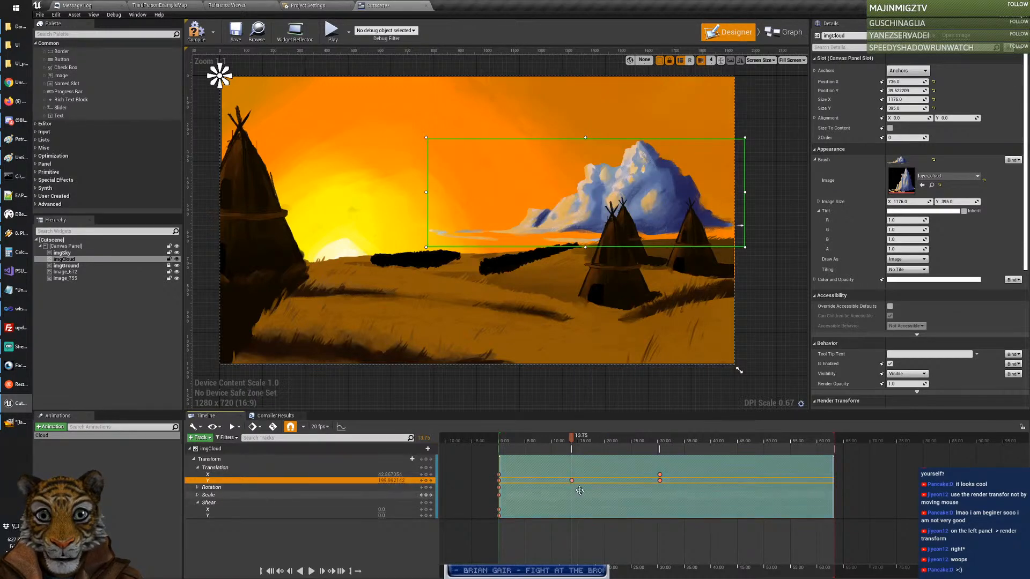
Step: Move the playhead to 13.85 and set the cloud's Translation Y there to 30
mouse_move(572, 437)
mouse_down()
mouse_move(511, 437)
mouse_move(660, 439)
mouse_move(619, 439)
mouse_move(573, 458)
mouse_up()
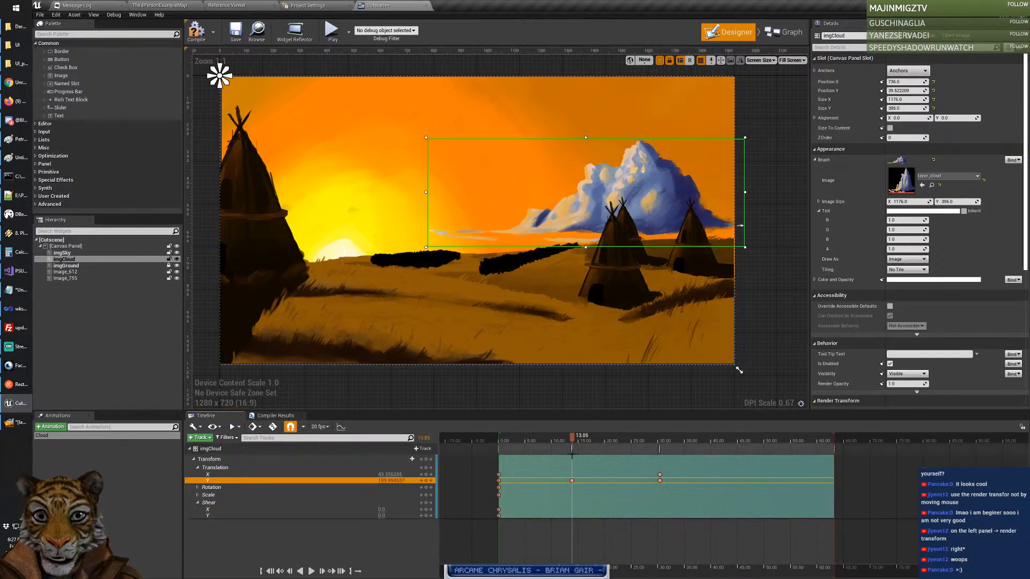
click(392, 480)
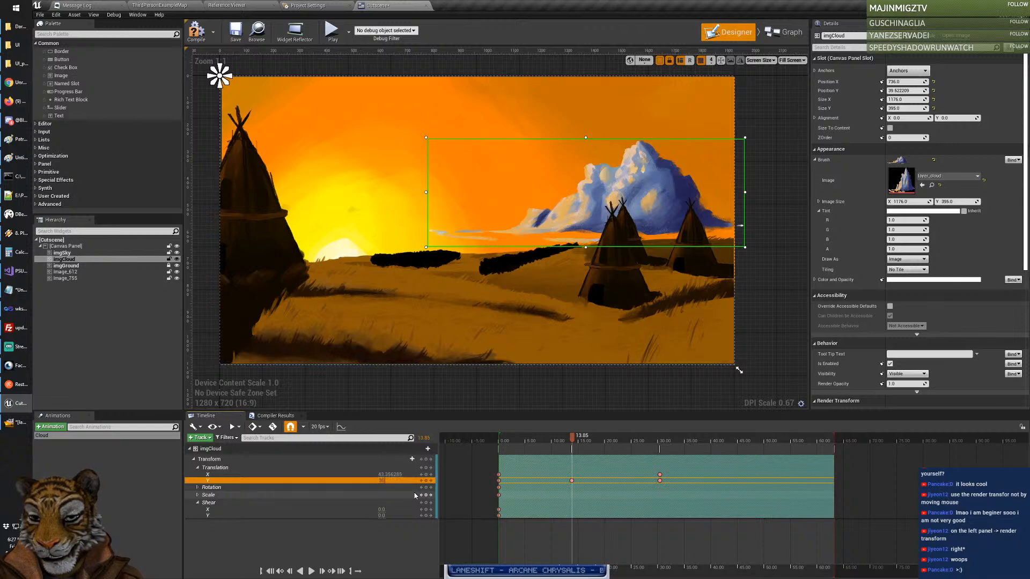
key(Return)
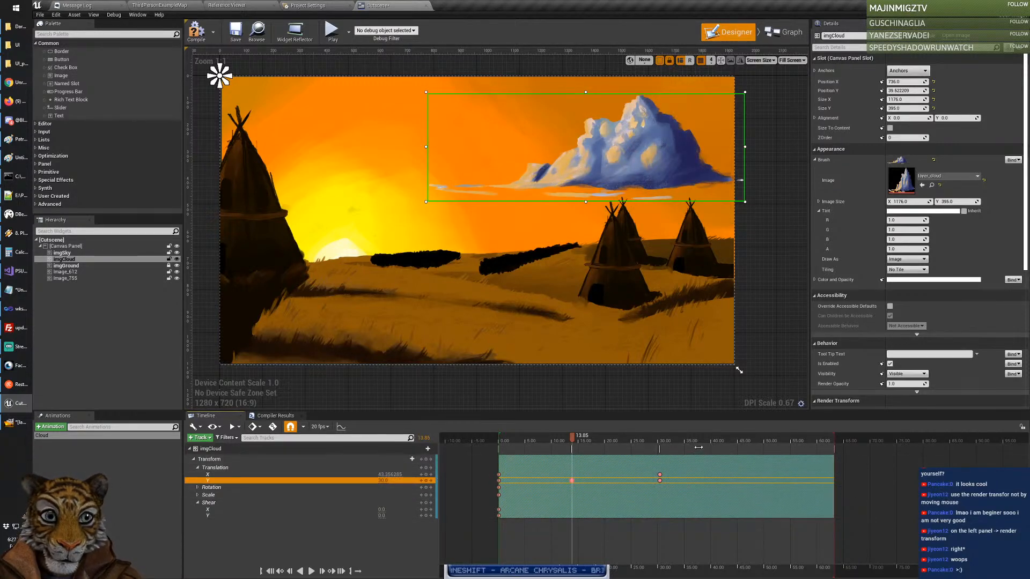
Step: Separate the two adjacent middle Translation Y keys and delete the one holding 200
drag(573, 441, 575, 481)
click(584, 481)
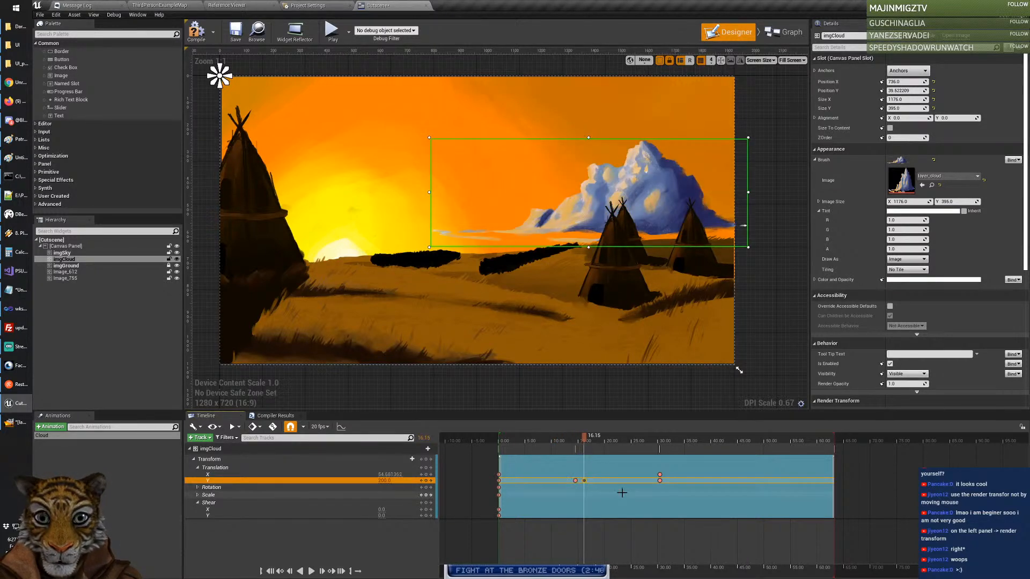
key(Delete)
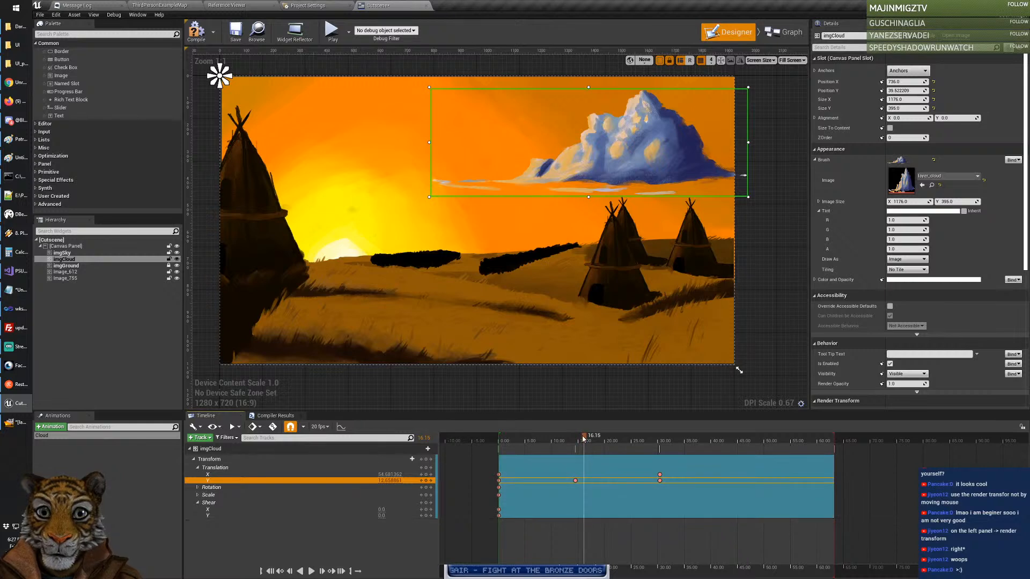
Step: Preview the cloud's drift past the remaining middle key and return the playhead to the start
drag(584, 439, 502, 443)
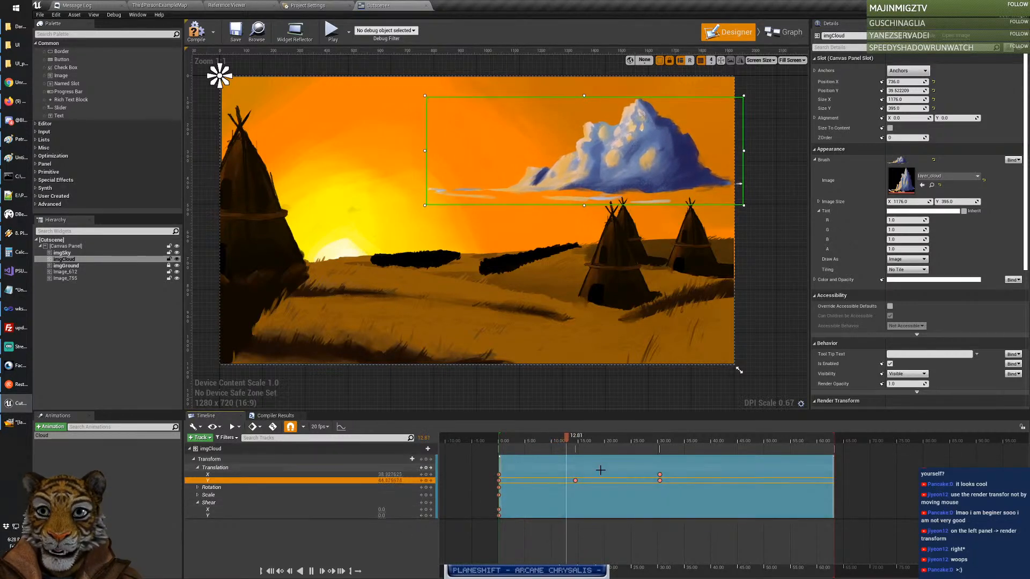
click(579, 441)
drag(579, 441, 502, 444)
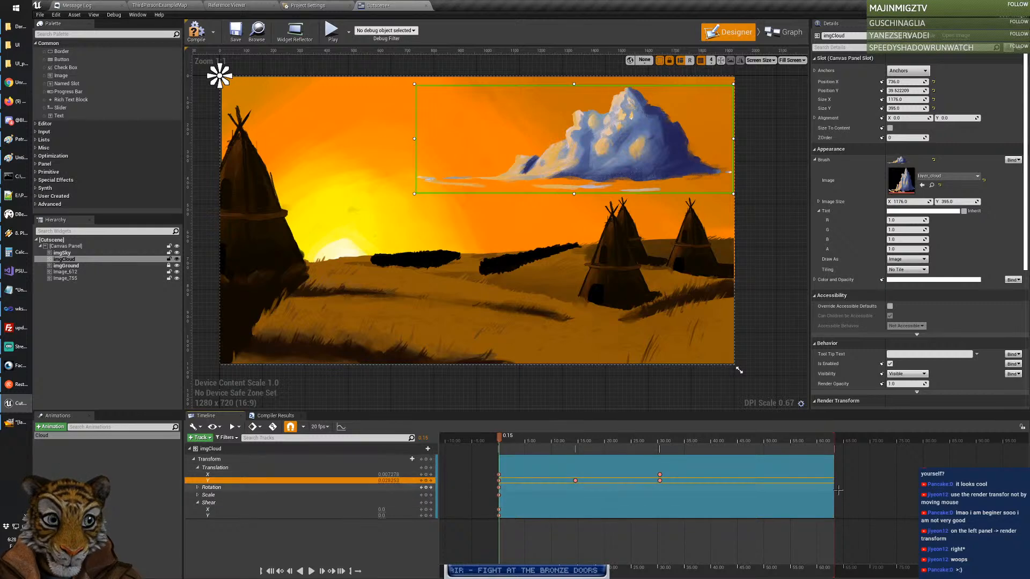
Step: Trim the animation's end to the last keys, and move the middle Translation Y key to about 3.9 and the last Translation keys to about 7.6
drag(833, 487, 662, 503)
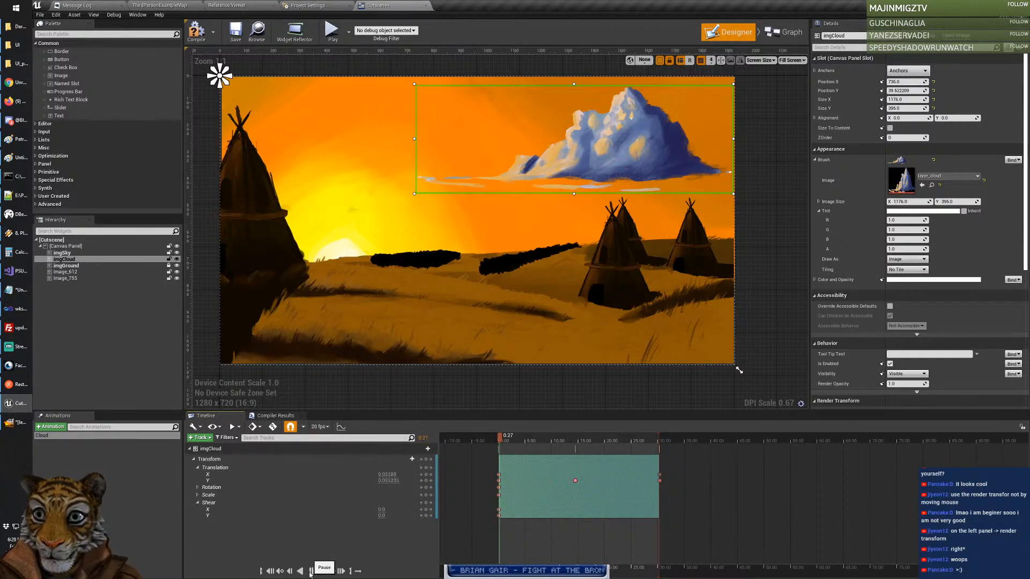
click(311, 572)
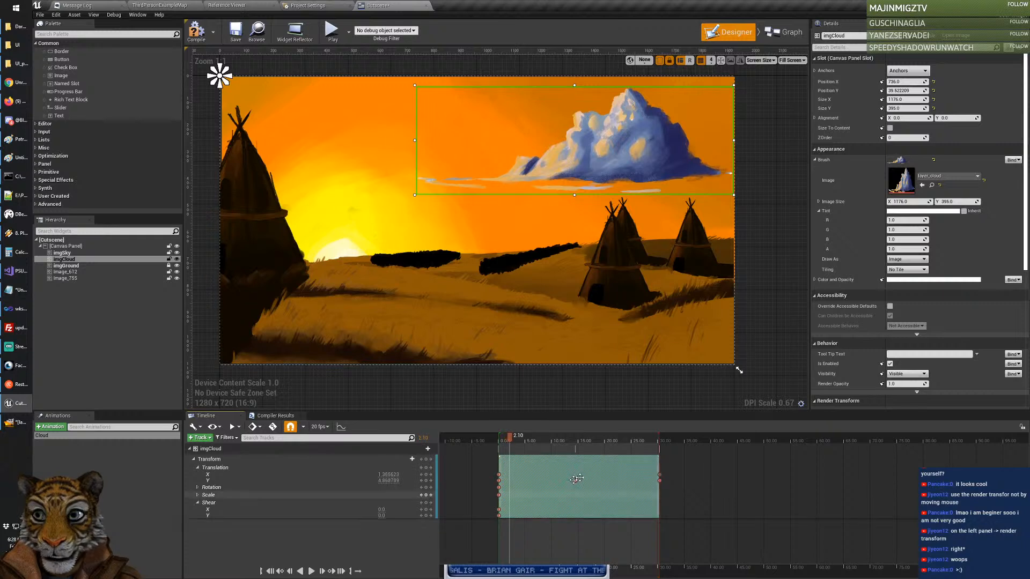
drag(575, 481, 518, 482)
drag(655, 469, 538, 489)
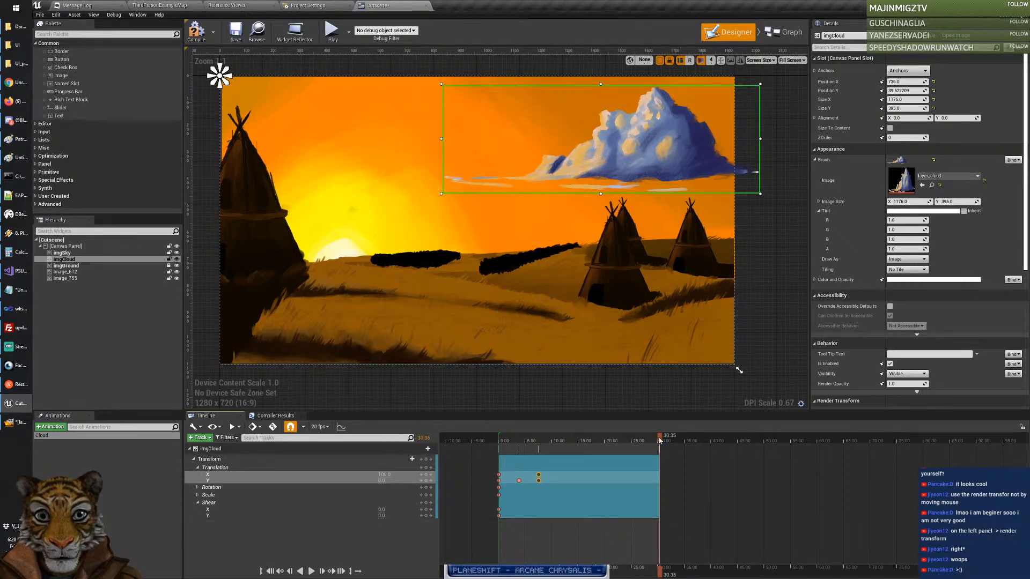
Step: Shorten the cloud animation so that it ends at about 11.4
drag(659, 440, 573, 440)
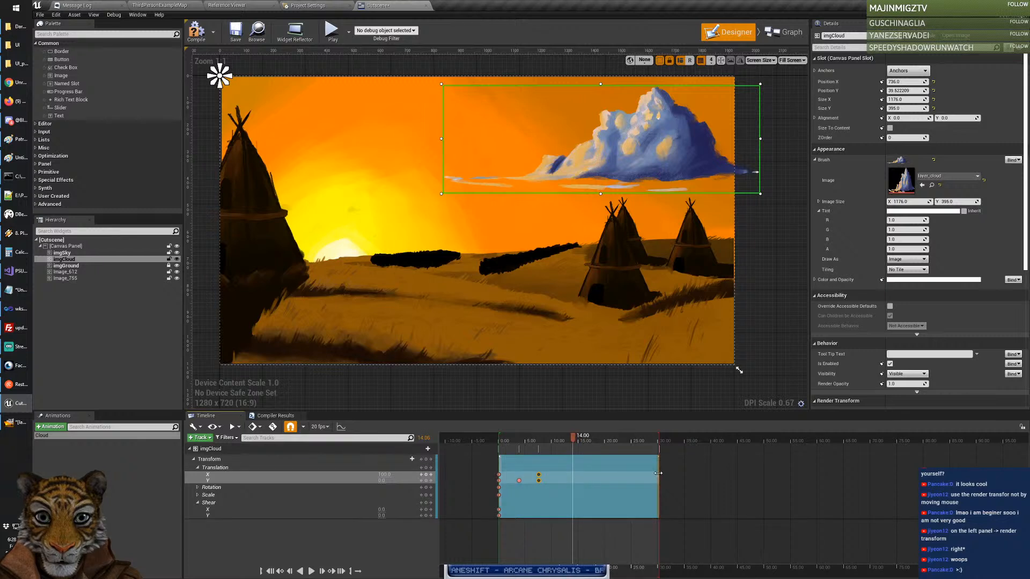
drag(660, 474, 558, 482)
scroll(588, 499, up, 5)
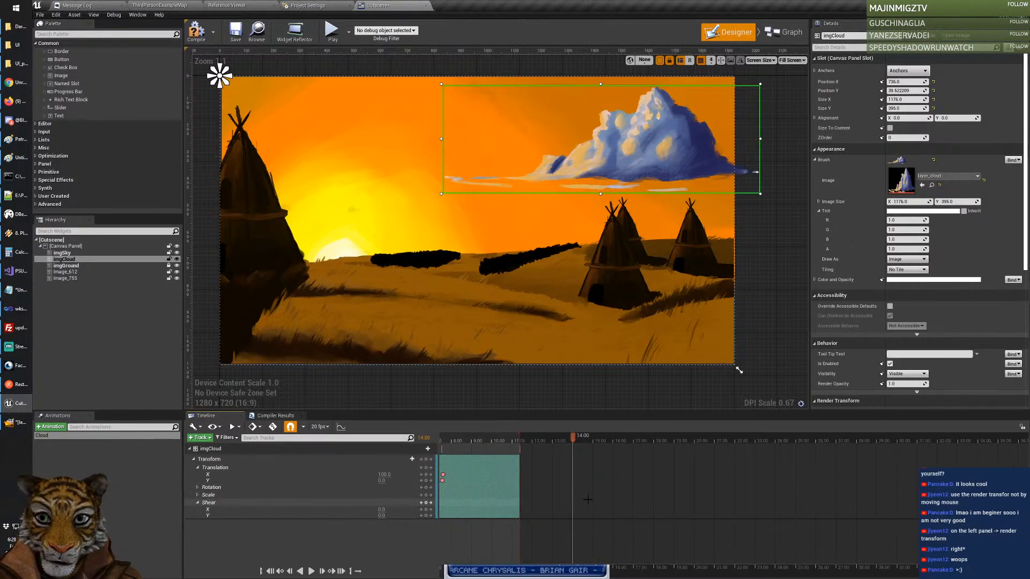
scroll(588, 499, up, 2)
right_drag(537, 514, 844, 519)
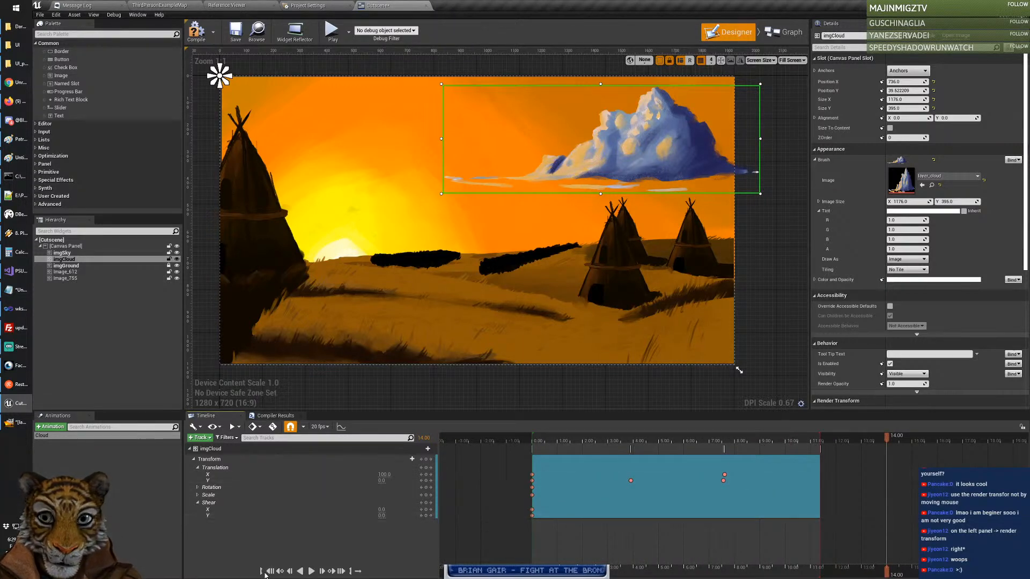
Step: Play the shortened cloud animation from the start, stop it, and scrub back to 1.45
click(291, 572)
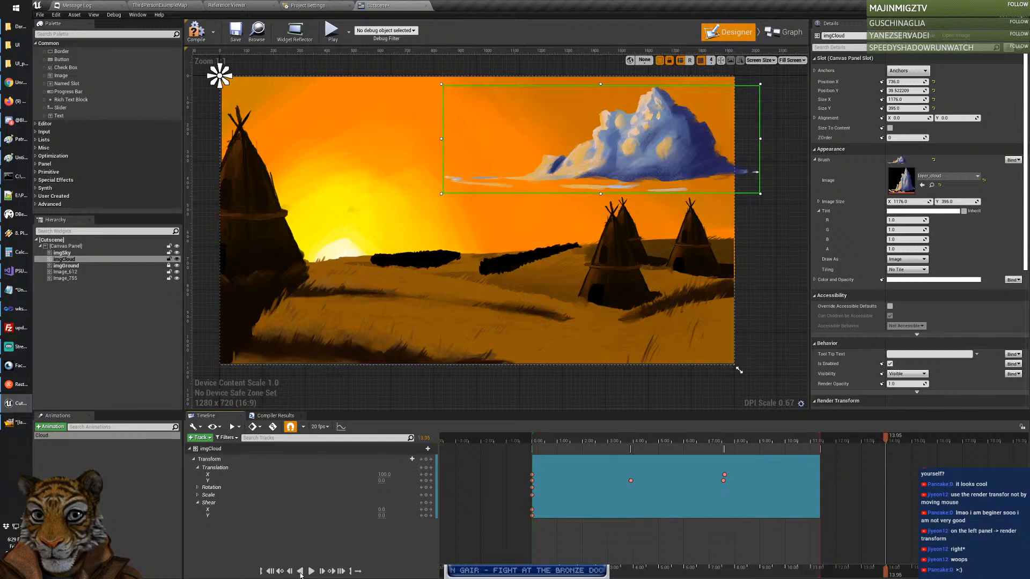
click(271, 572)
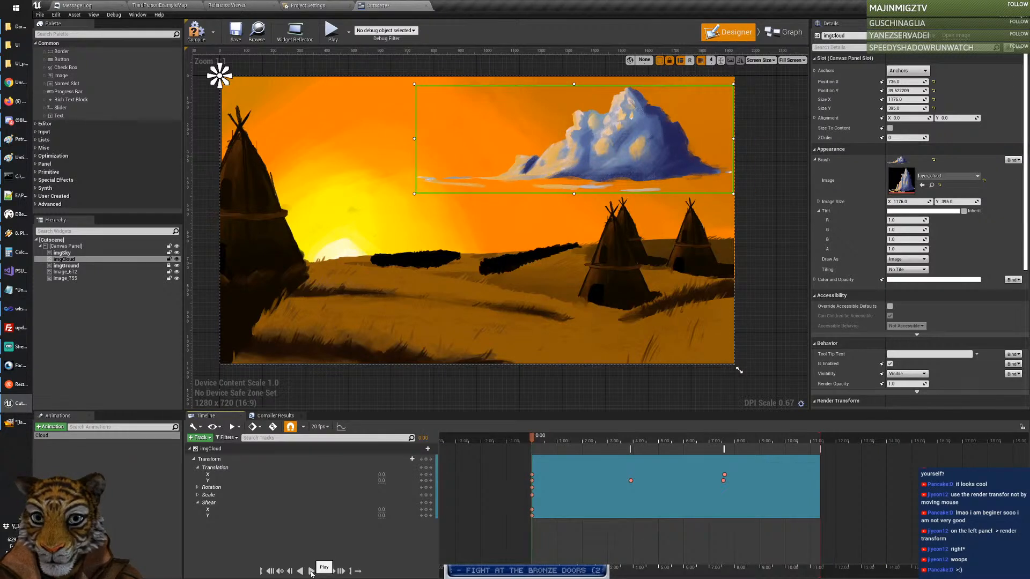
click(311, 572)
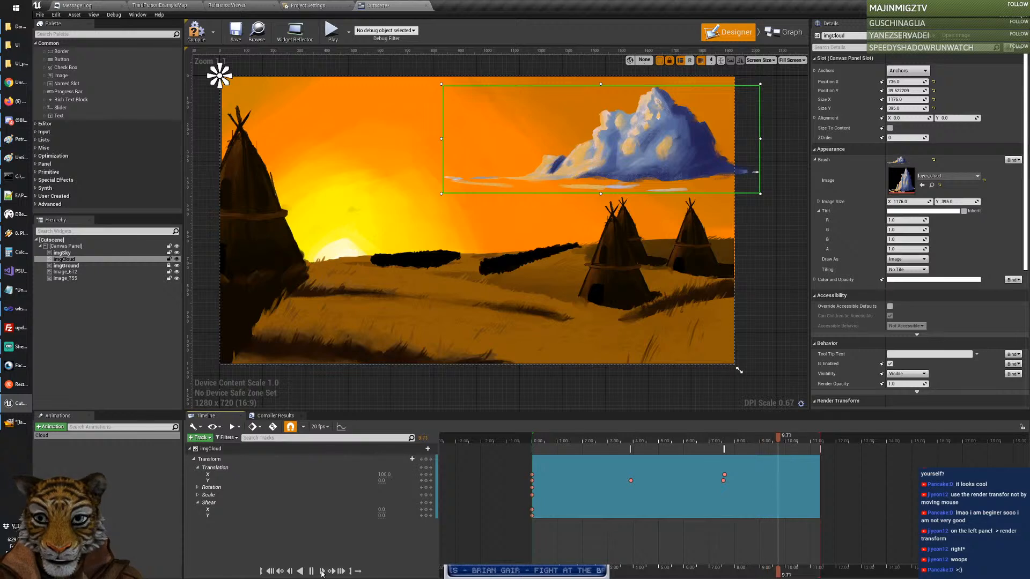
click(322, 572)
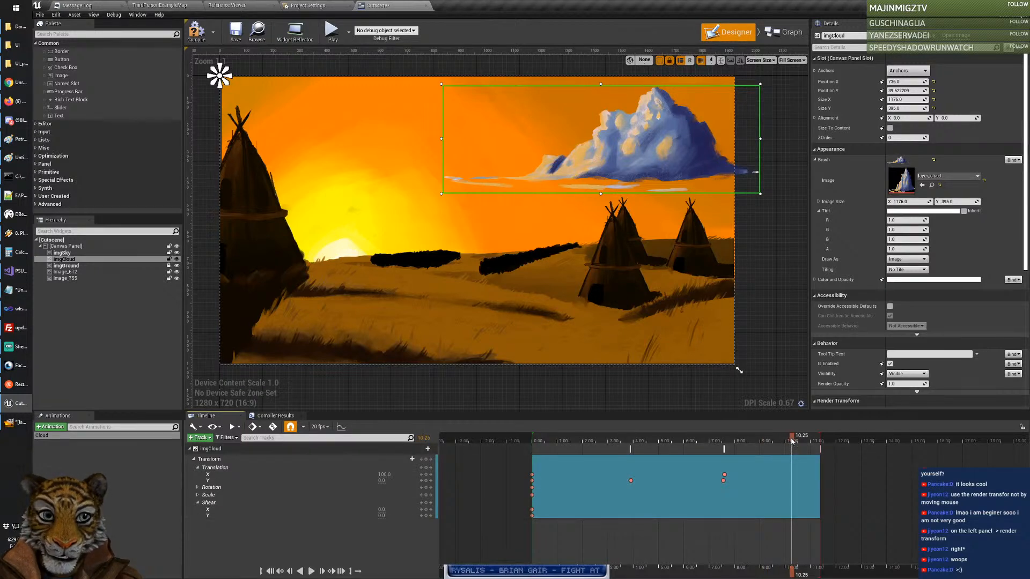
drag(792, 441, 568, 452)
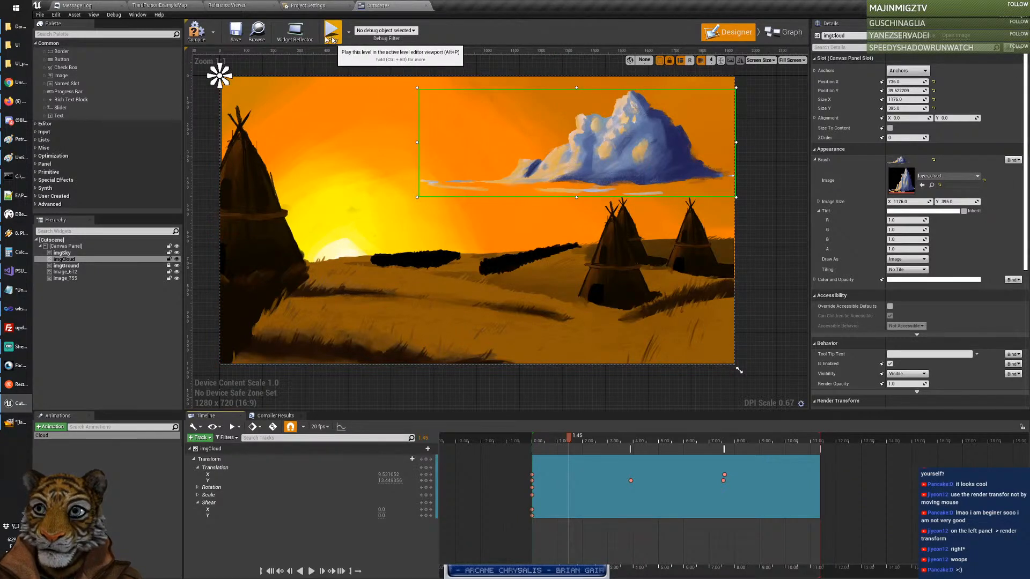
Step: Compile the Cutscene widget and switch to the ThirdPersonExampleMap level
click(197, 31)
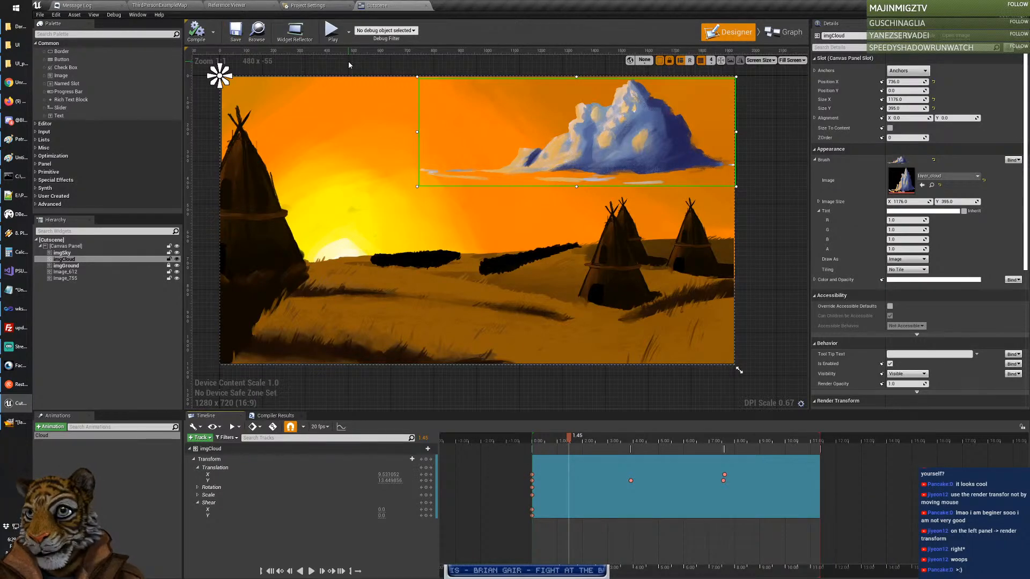
click(172, 5)
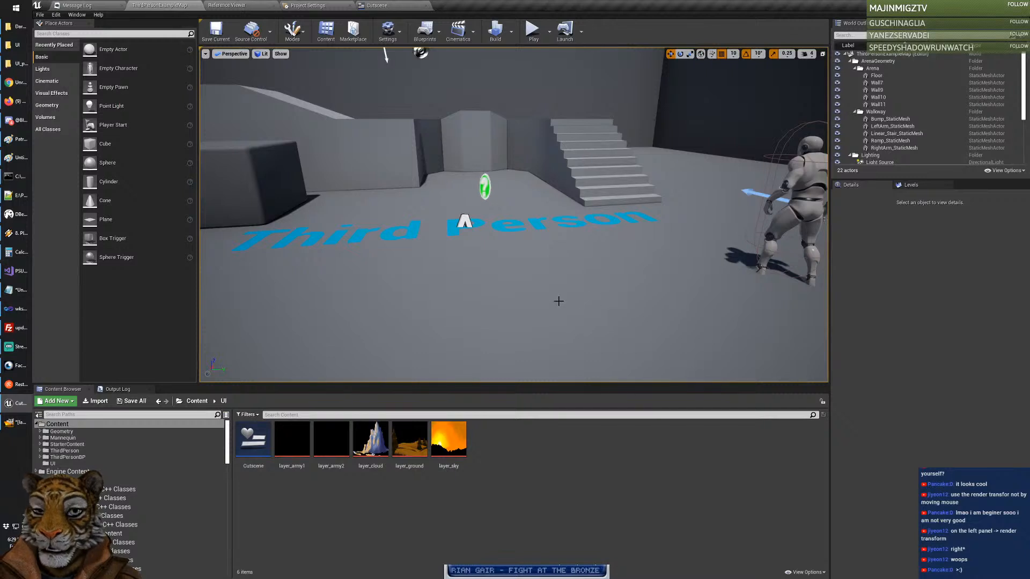
Step: Look through the StarterContent, Mannequin, ThirdPerson and ThirdPersonBP folders of the project content
click(558, 301)
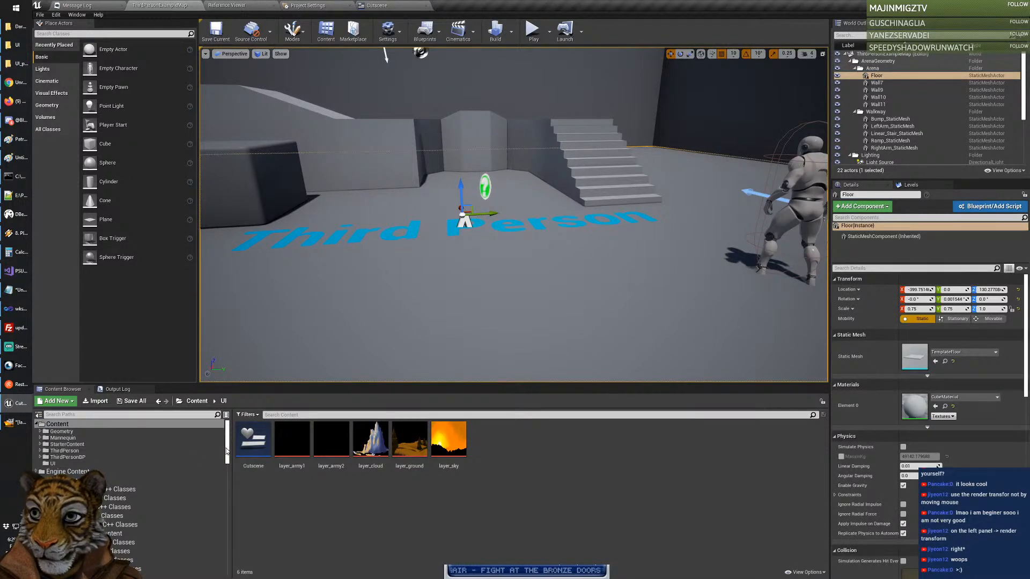
click(66, 444)
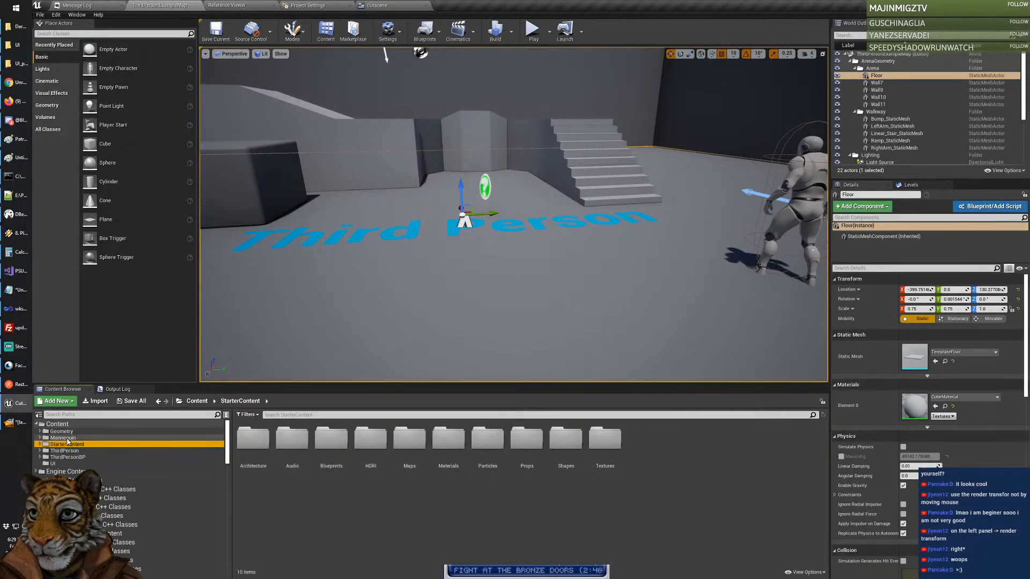
click(67, 438)
click(67, 452)
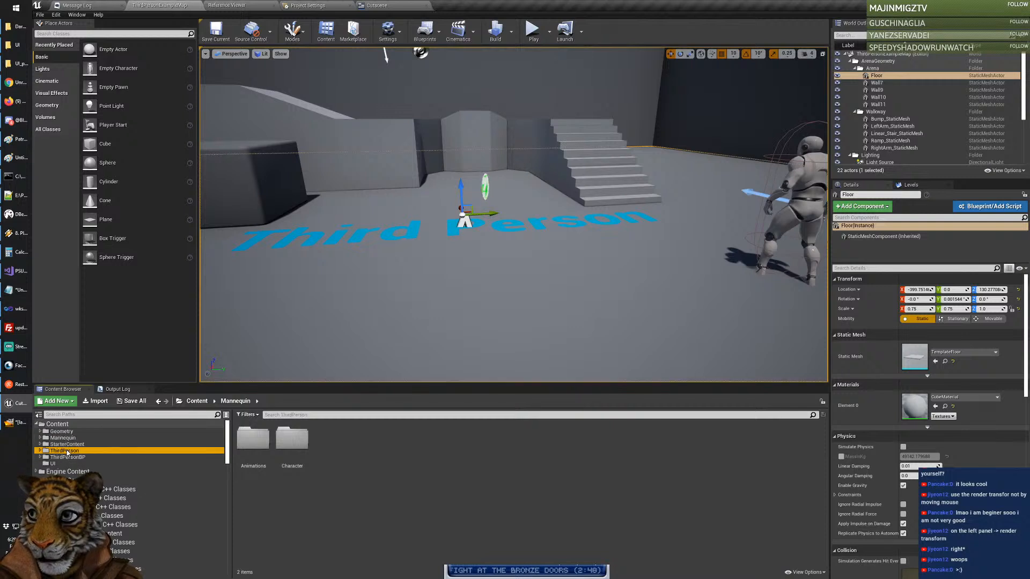
click(70, 458)
click(88, 451)
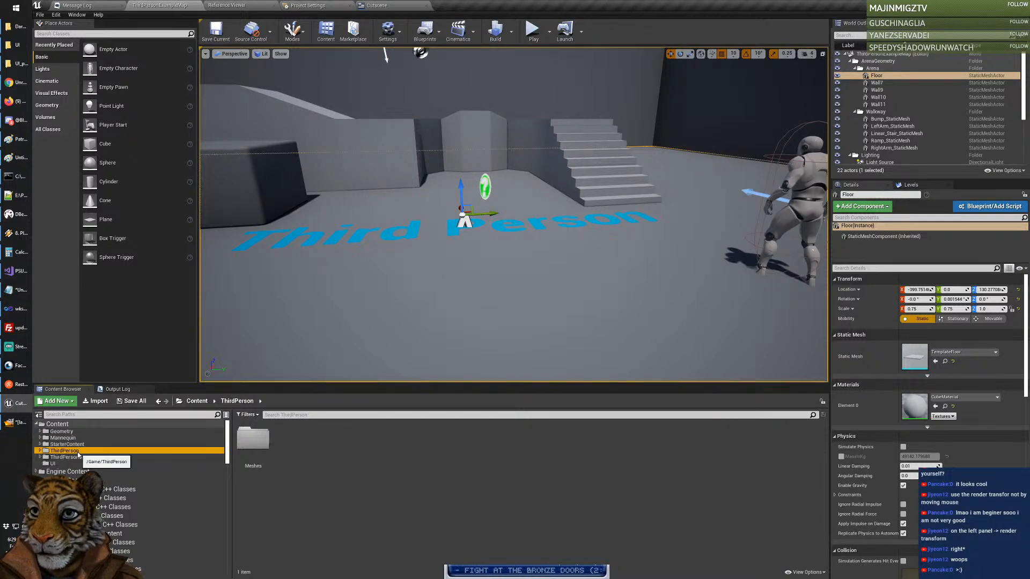
Step: Open the ThirdPersonCharacter blueprint from the ThirdPersonBP Blueprints folder
click(107, 457)
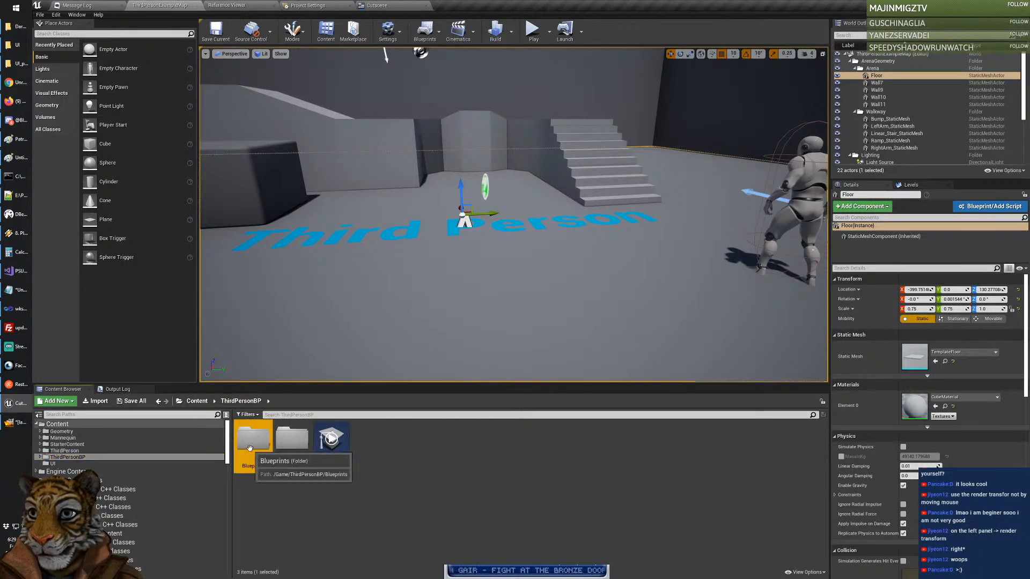
double_click(253, 440)
double_click(253, 445)
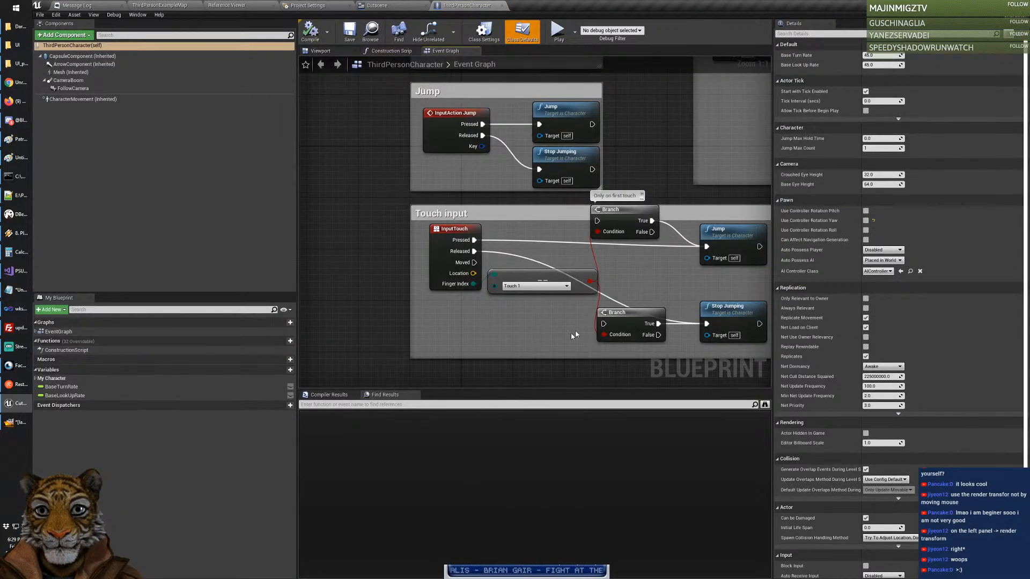
Step: Add an E keyboard event node below the Touch input group in the character's event graph
right_drag(574, 335, 475, 263)
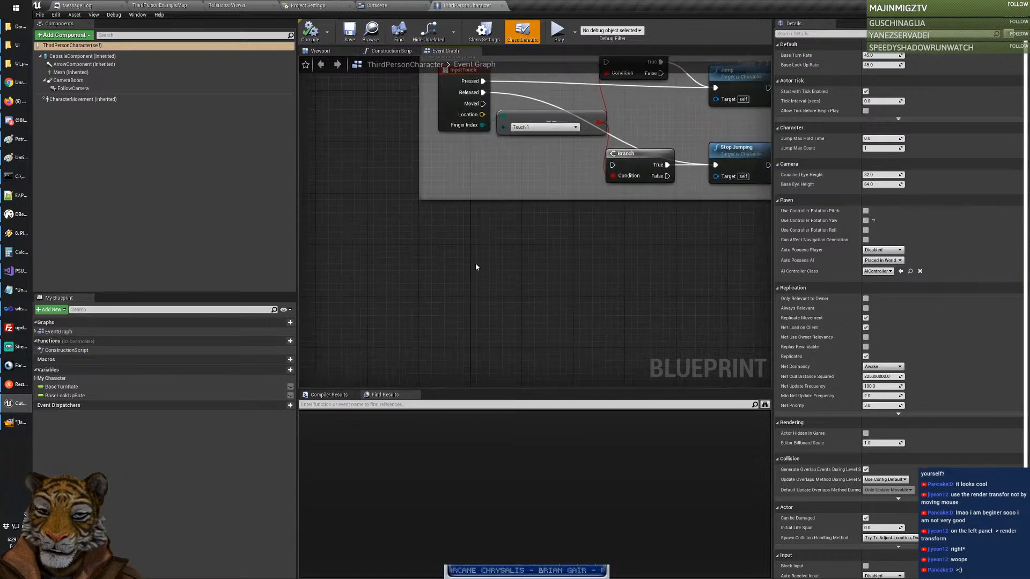
right_click(475, 264)
text(e key)
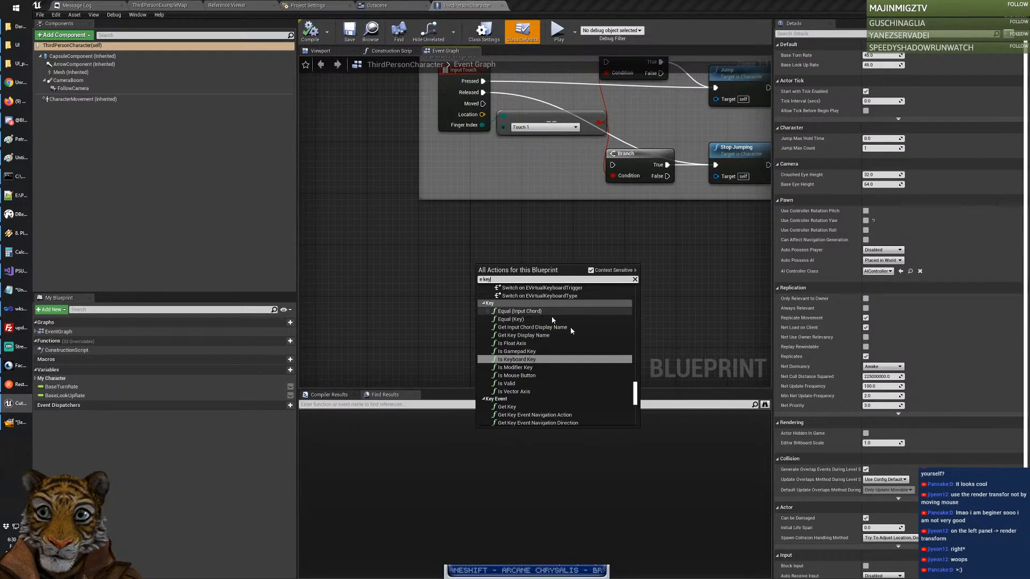
drag(637, 389, 633, 315)
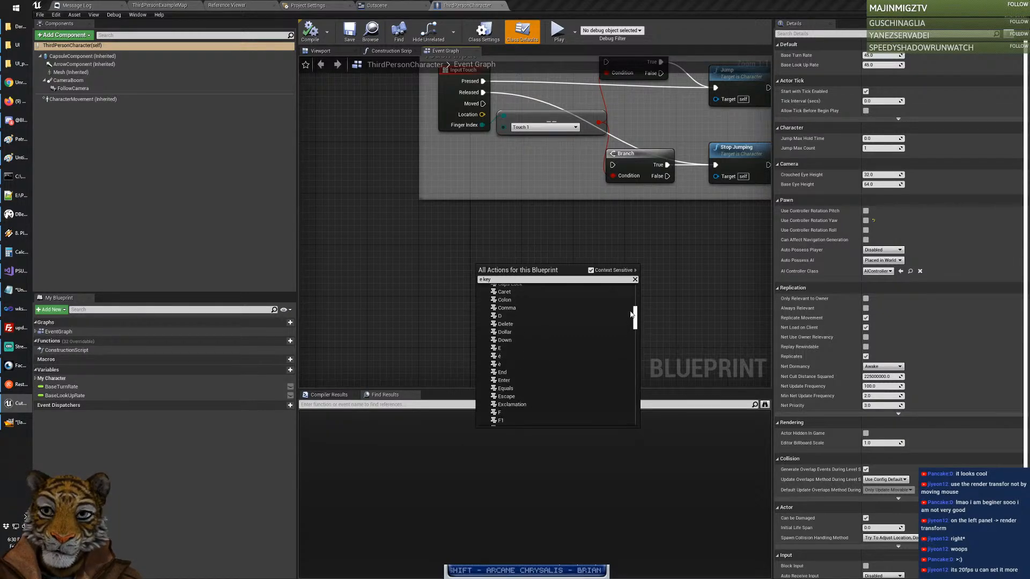
click(511, 349)
right_drag(593, 242, 534, 395)
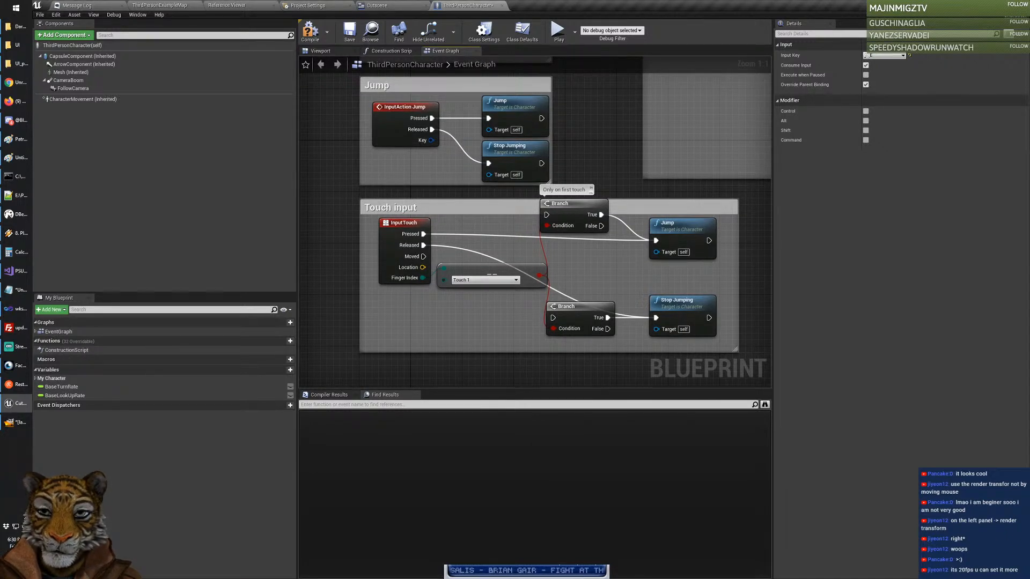
right_drag(589, 433, 561, 317)
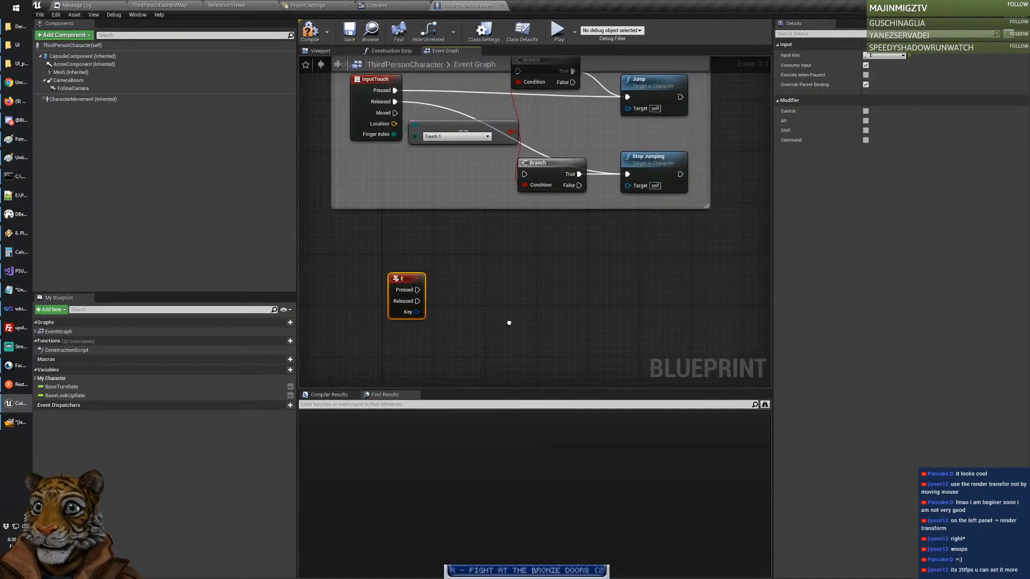
Step: Add a Create Widget node run by the E event's Pressed output and set its class to Cutscene
right_drag(437, 293, 432, 304)
drag(443, 309, 530, 306)
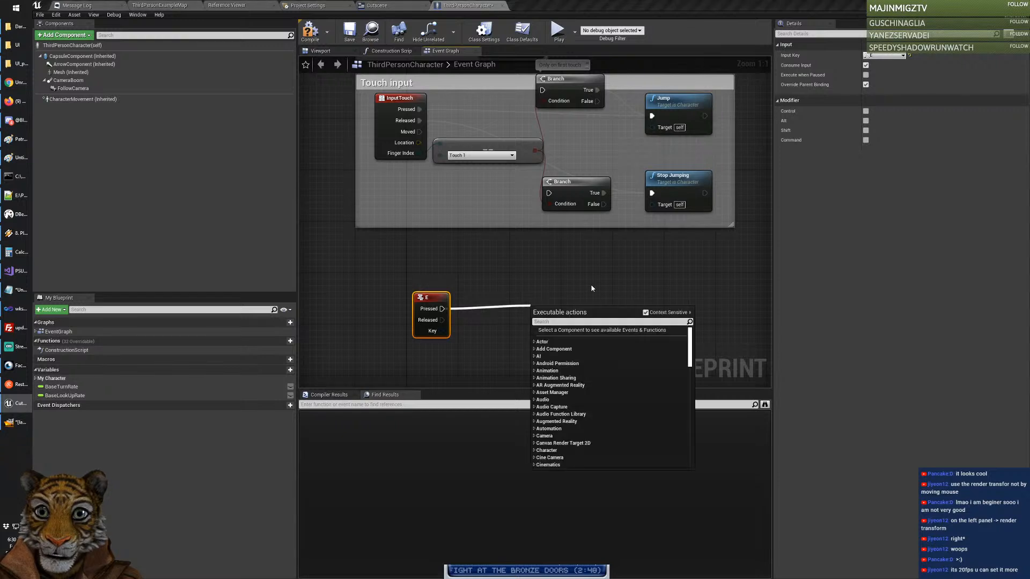
text(create)
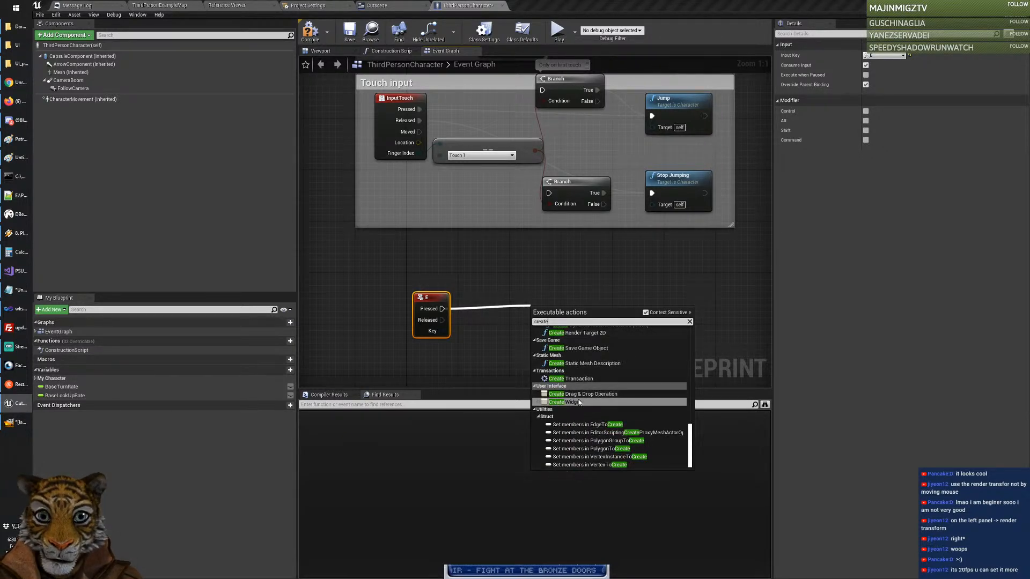
click(564, 401)
drag(564, 312, 557, 300)
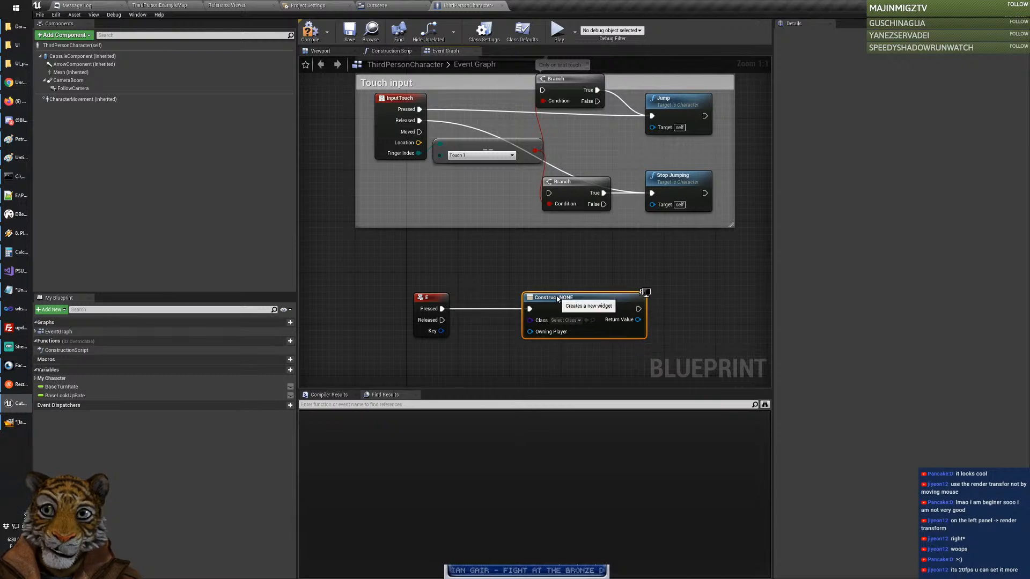
click(563, 321)
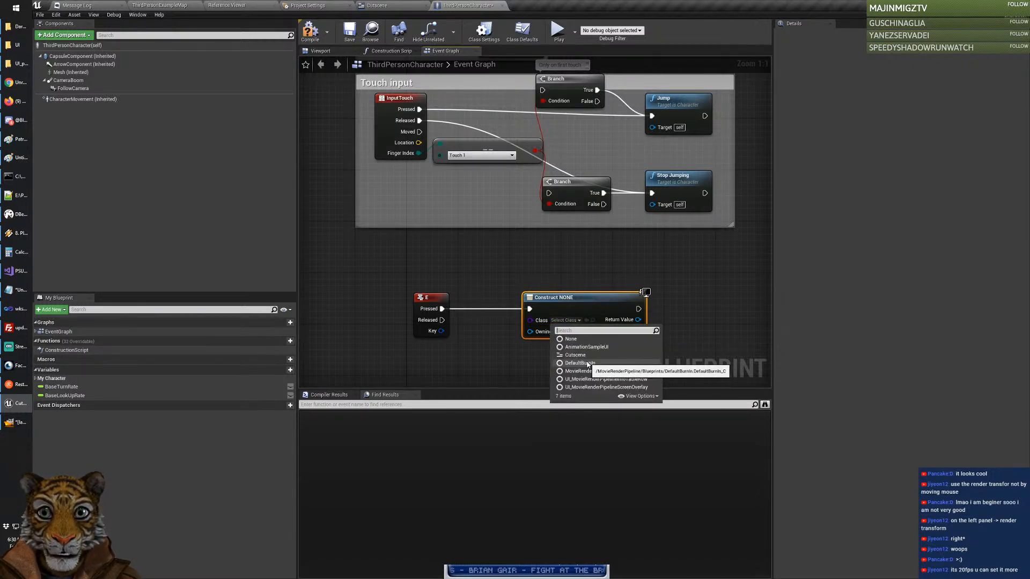
click(575, 355)
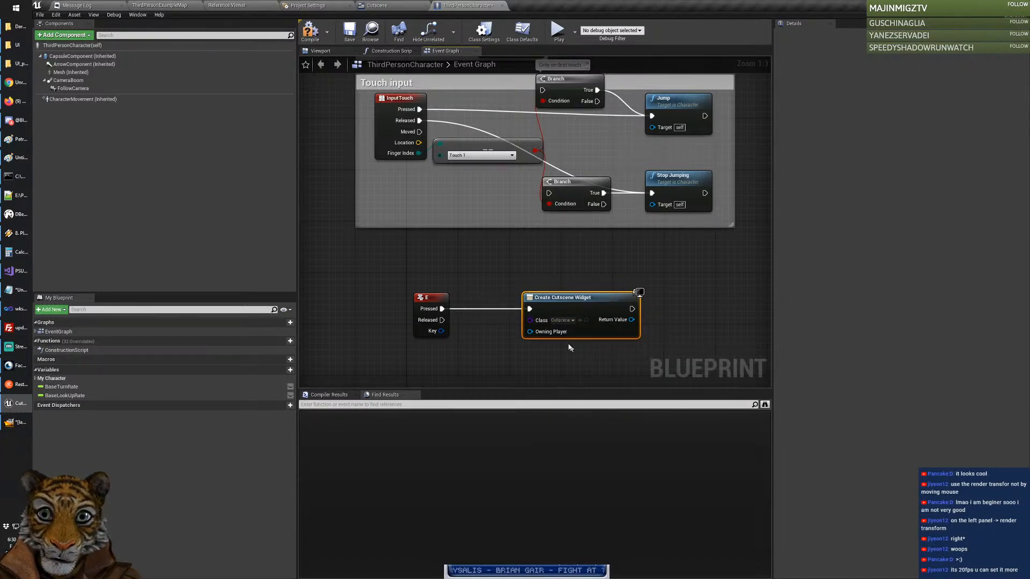
Step: Add an Add to Viewport node fed by the created widget's Return Value, and reposition the whole E key node chain
right_drag(616, 356, 540, 354)
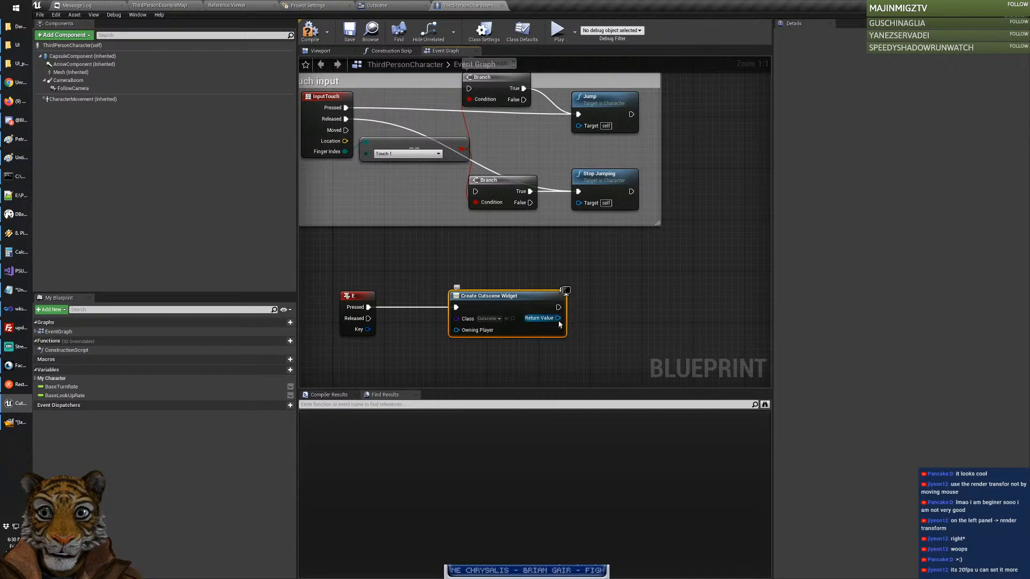
drag(559, 322, 616, 312)
text(add to view)
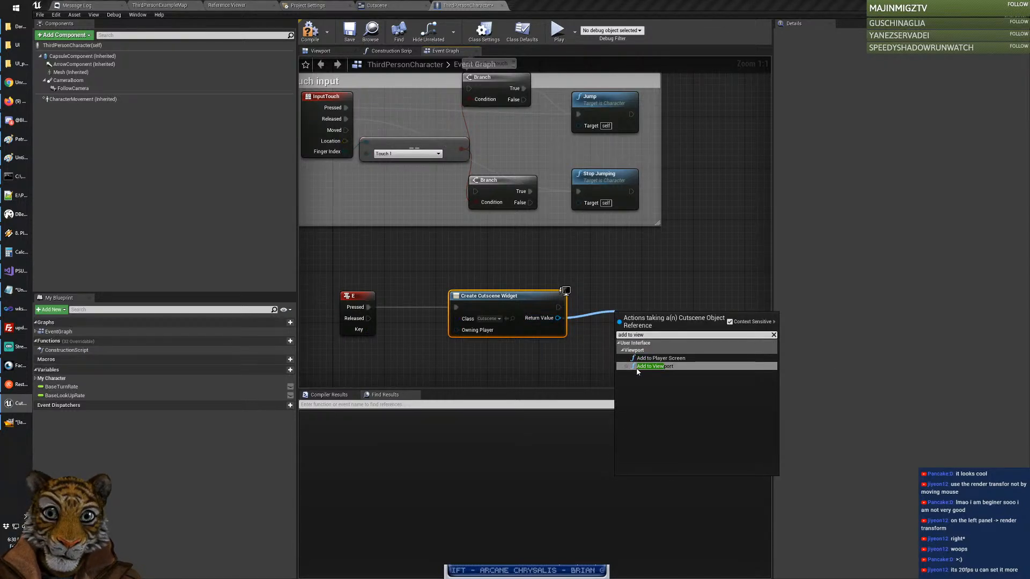
click(637, 367)
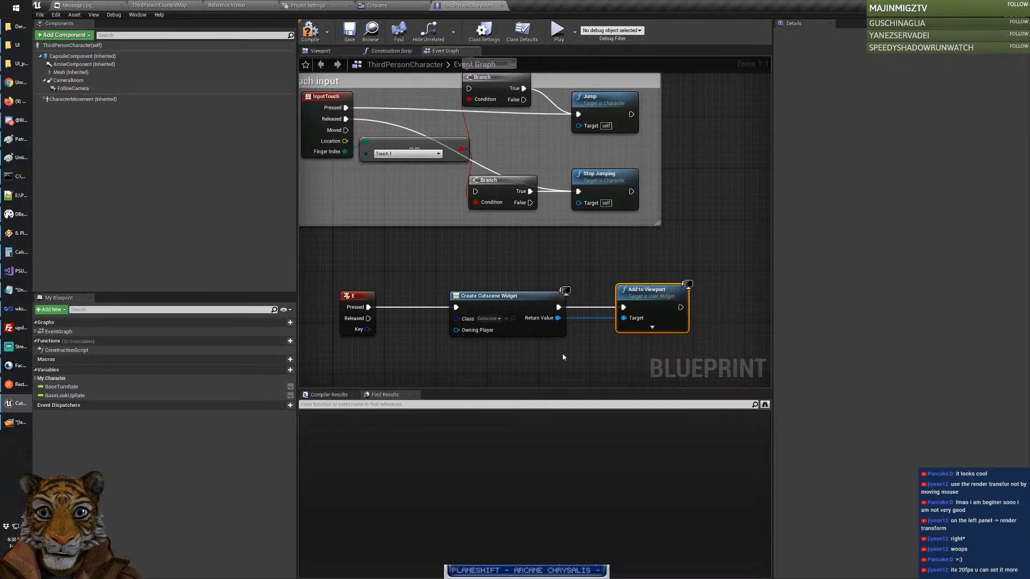
right_drag(562, 352, 593, 348)
drag(352, 256, 674, 348)
drag(669, 304, 643, 311)
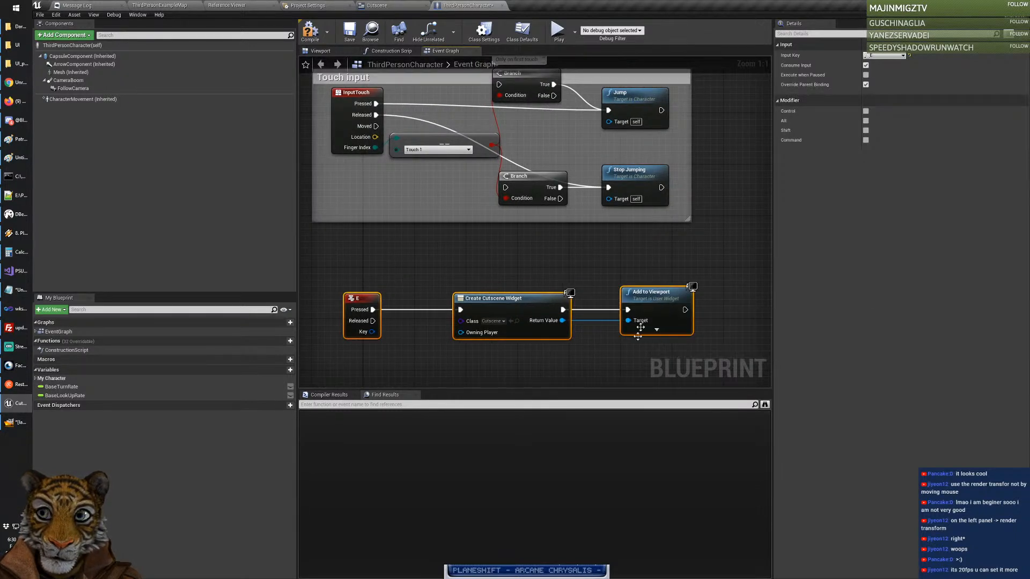
click(562, 360)
right_drag(562, 360, 583, 361)
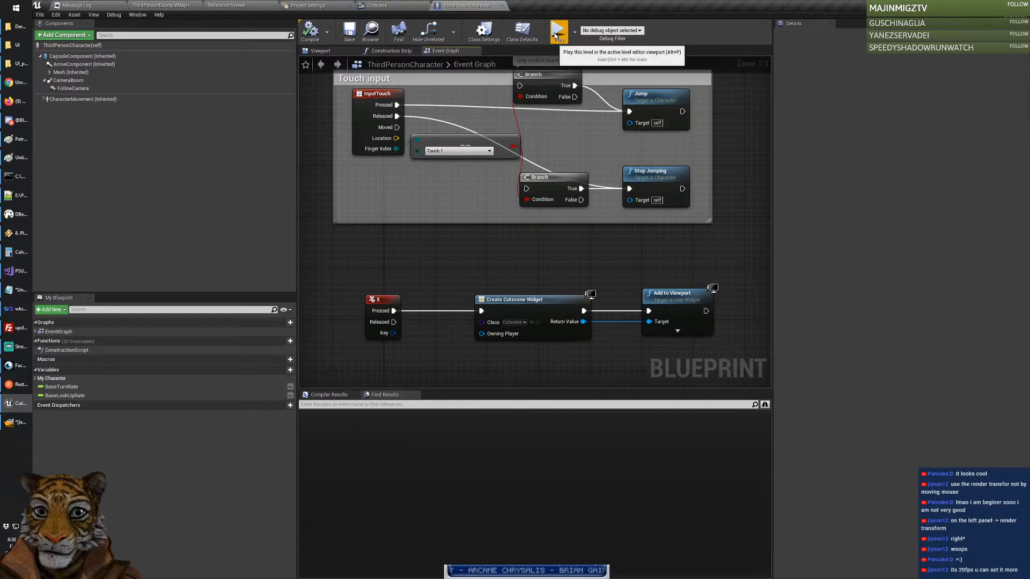
Step: Play the level in a maximized New Editor Window (PIE), trigger the cutscene with the E key event, and end the preview
click(575, 32)
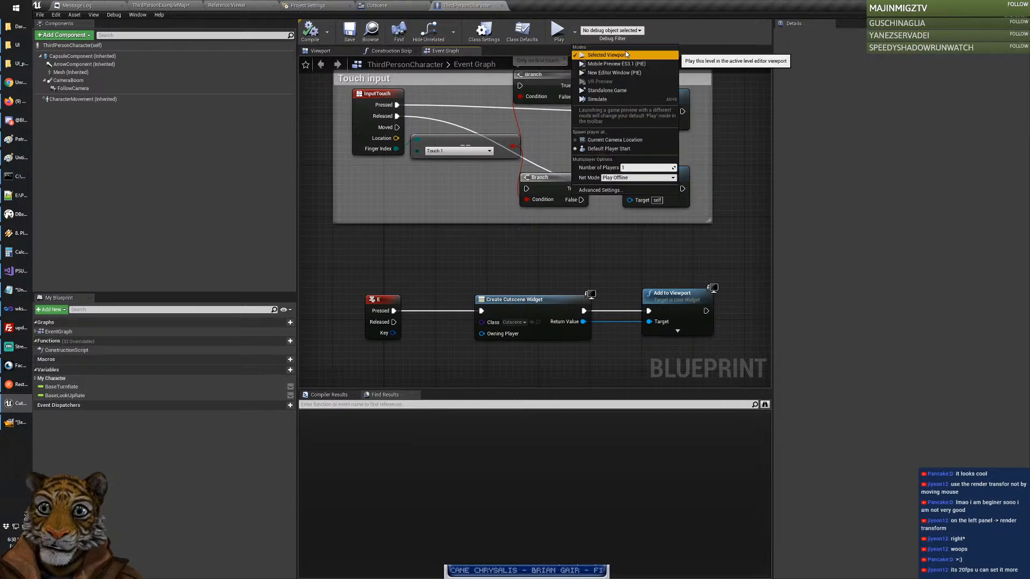
click(630, 75)
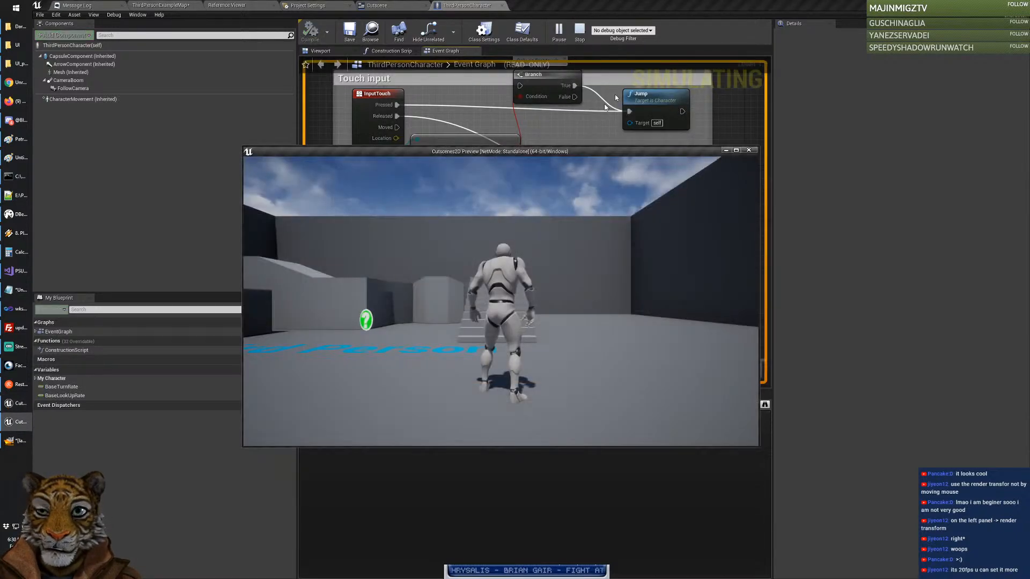
double_click(519, 149)
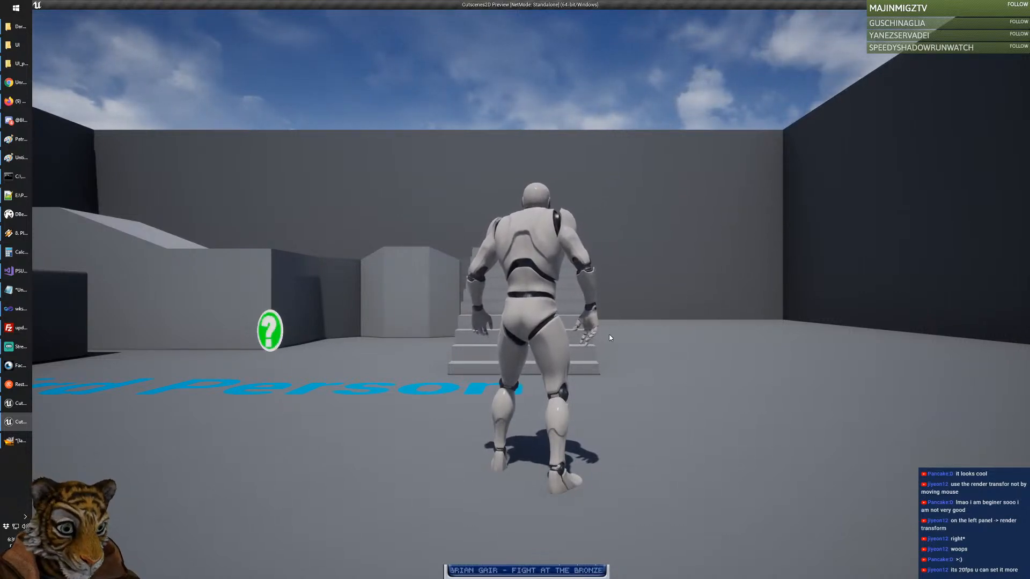
click(673, 382)
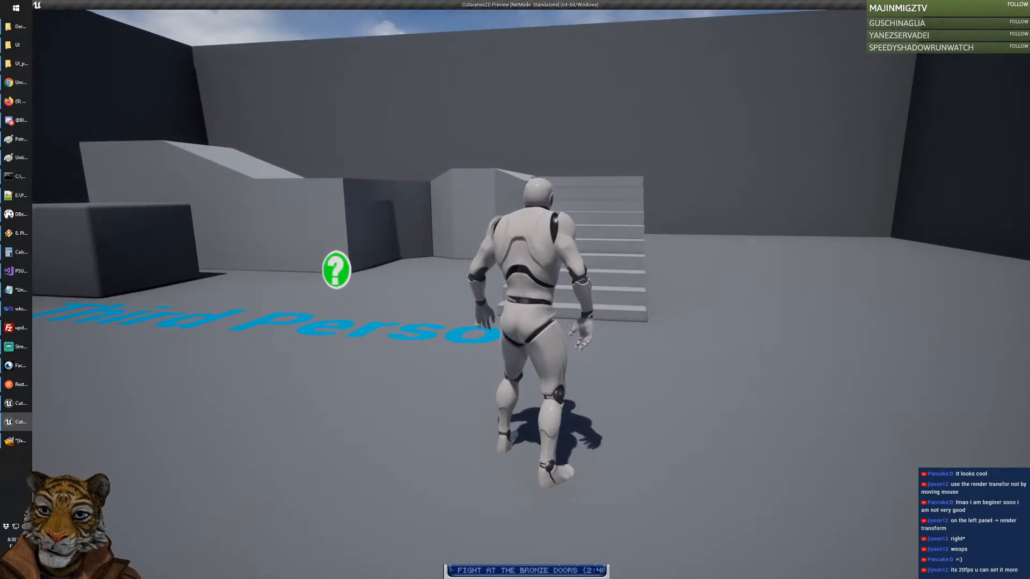
key(e)
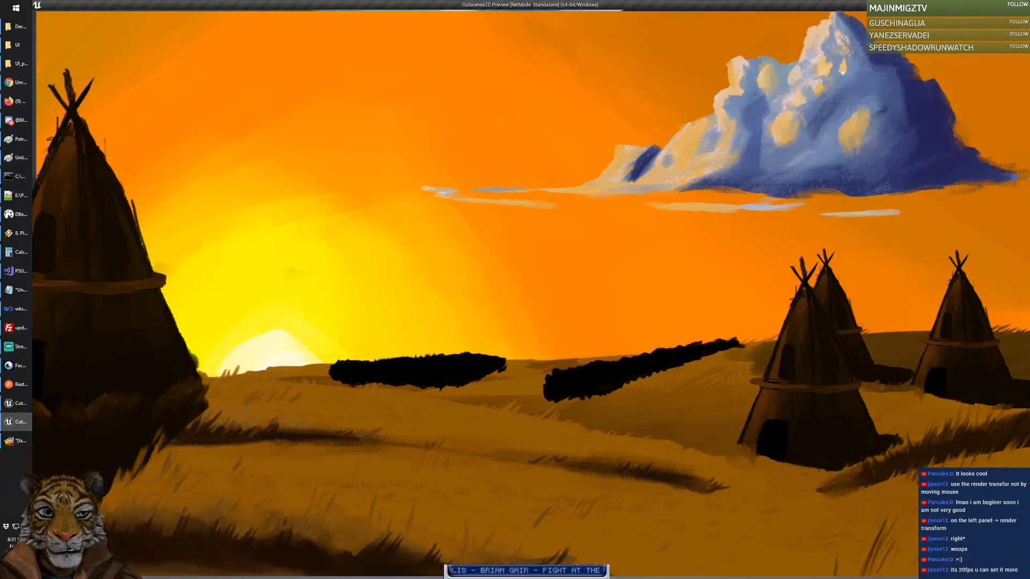
key(Escape)
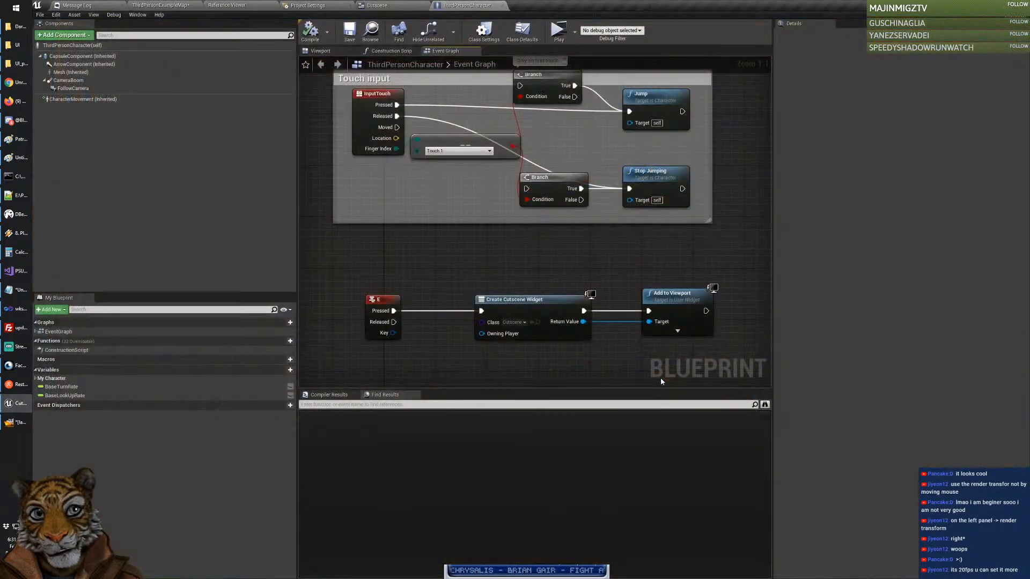
Step: Set the Cutscene widget's animation timeline display rate to 60 fps and open the widget's event graph
right_drag(630, 275, 602, 268)
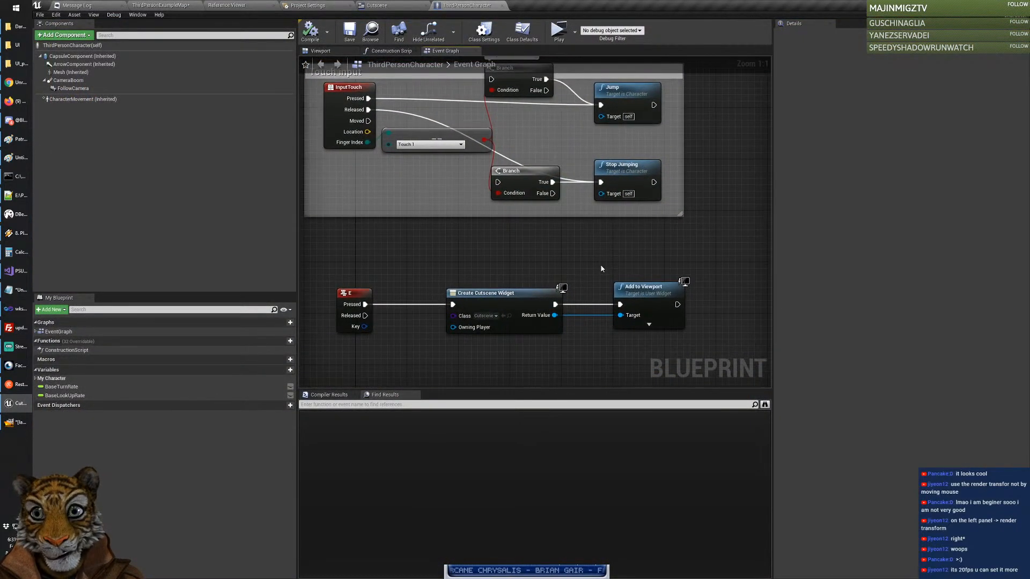
click(398, 8)
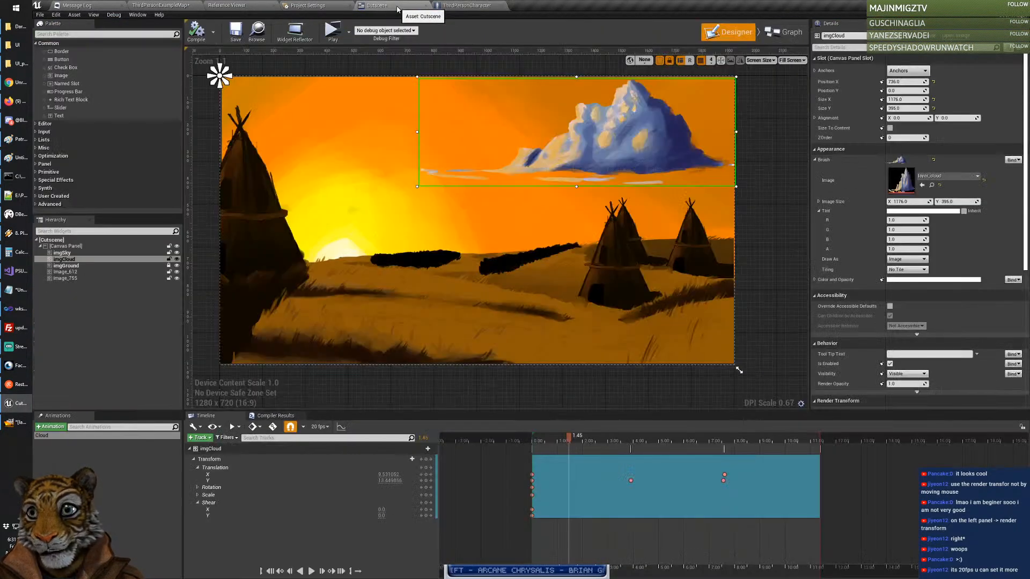
click(329, 428)
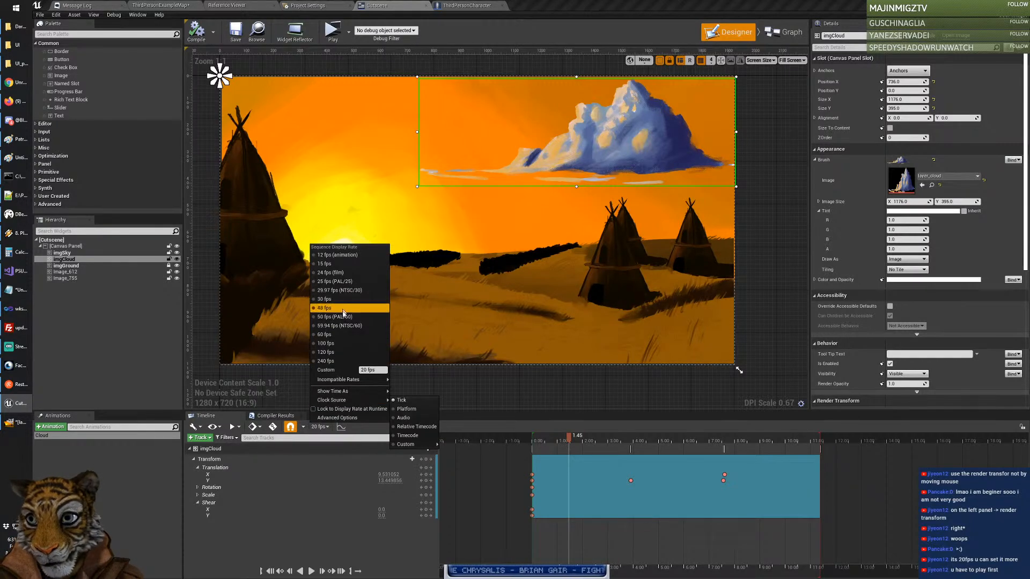
click(340, 334)
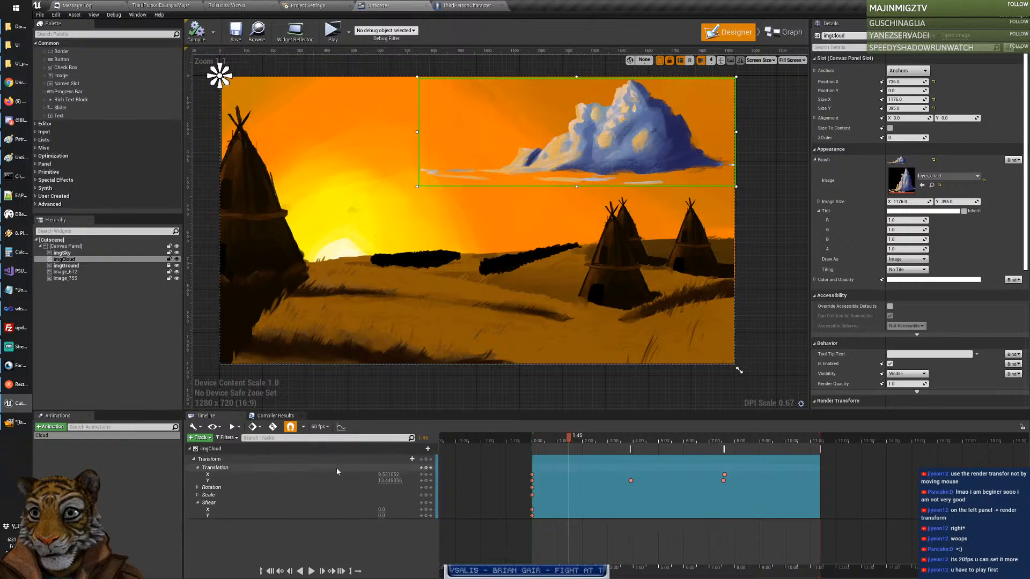
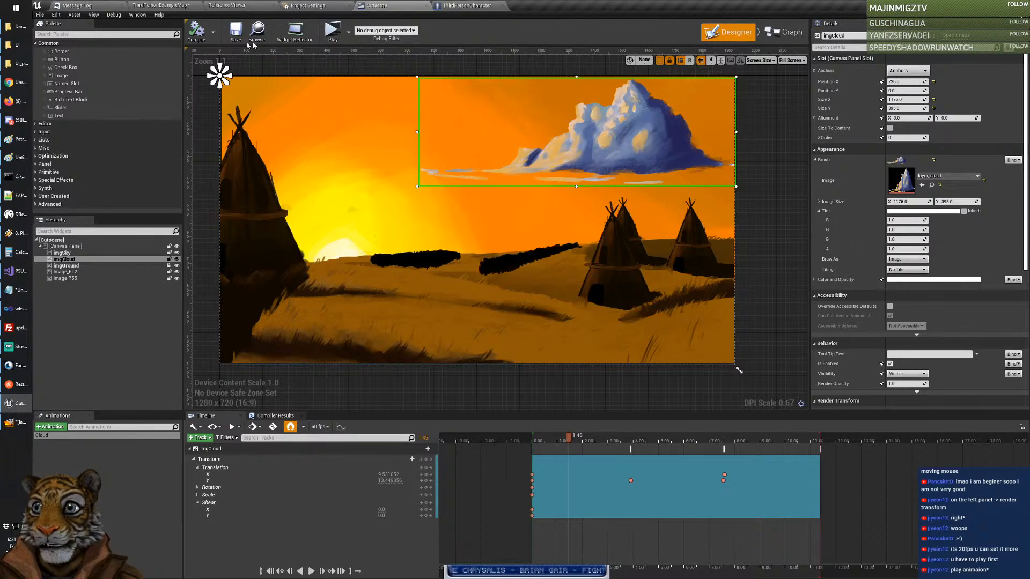
click(784, 33)
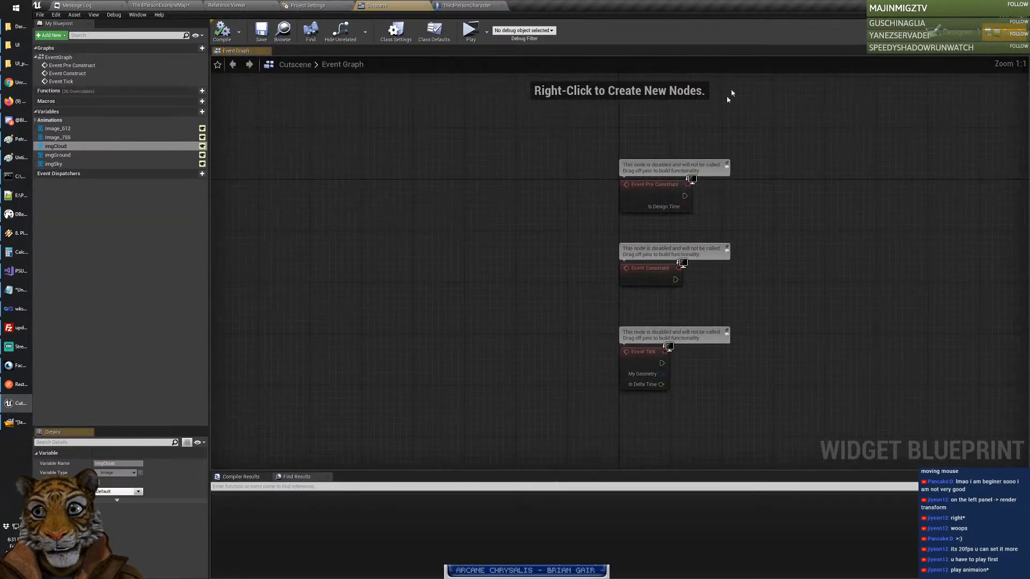
Step: Switch to Chrome, look through the UE Roadmap, Patreon and live stream pages, and return the stream page to the PlaneShift Twitch channel
key(alt+Tab)
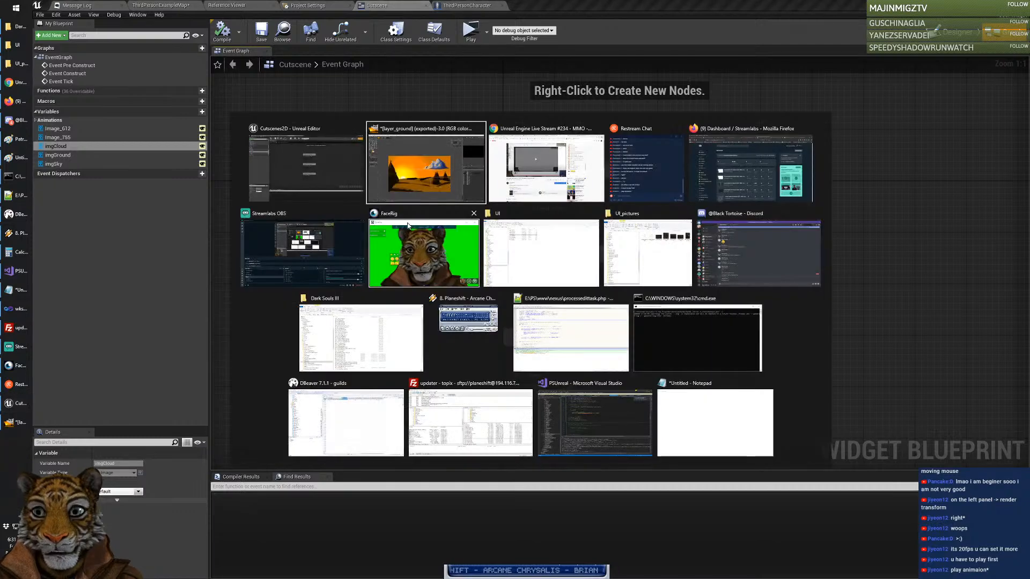
key(alt+Tab)
key(alt+Tab)
key(alt+Tab)
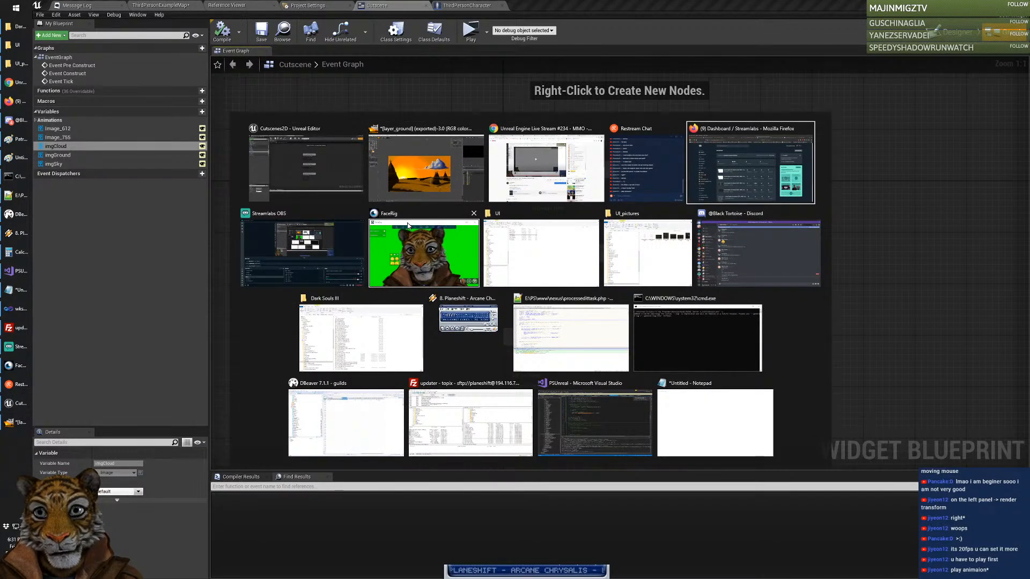
key(alt+shift+Tab)
key(alt+shift+Tab)
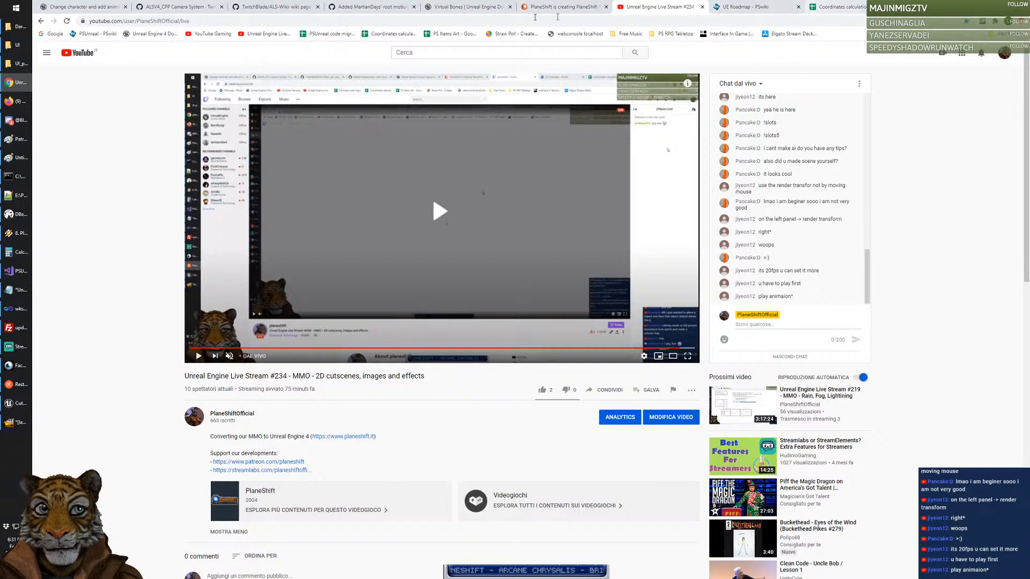
click(745, 7)
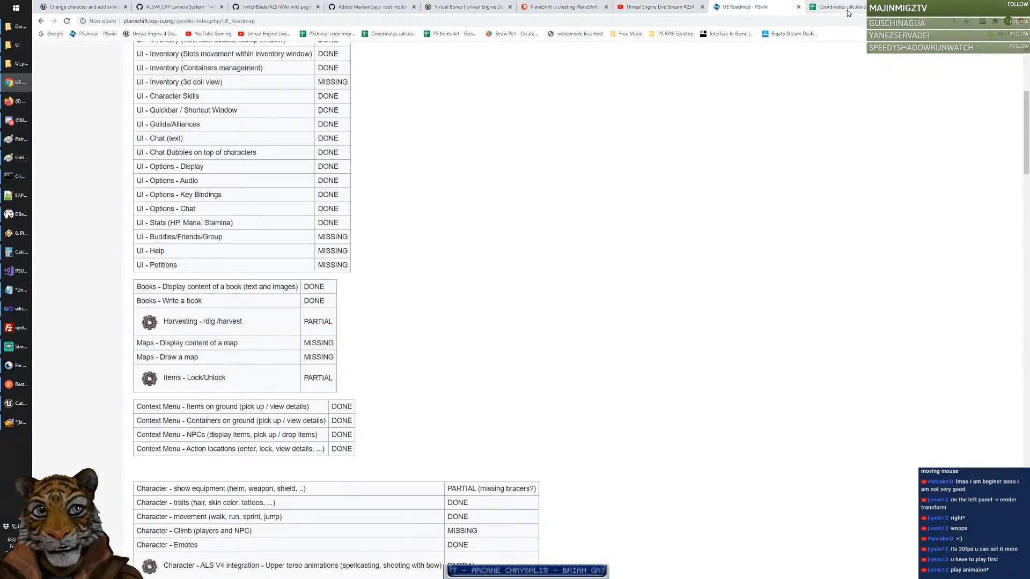
click(574, 7)
click(650, 7)
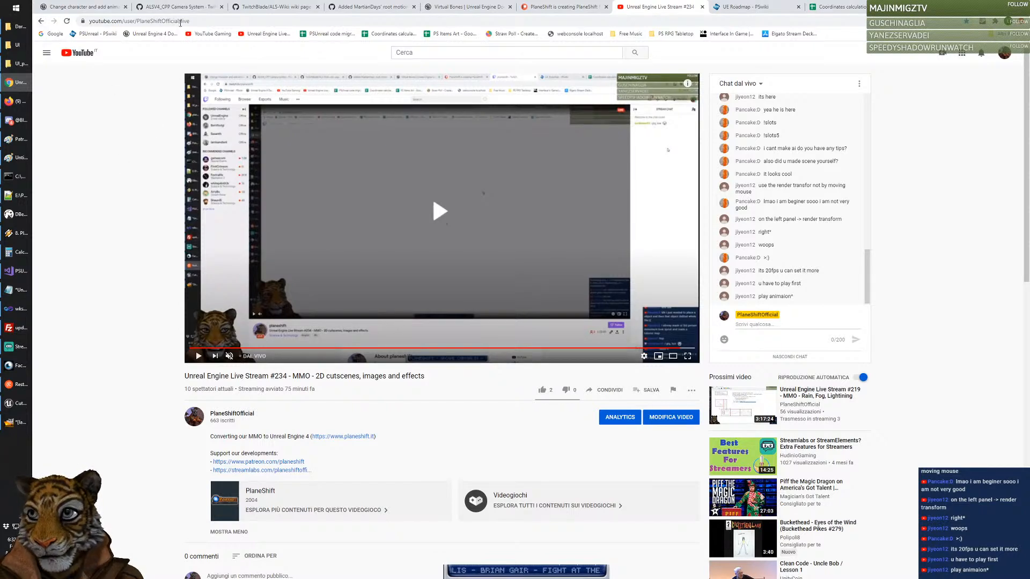
click(42, 24)
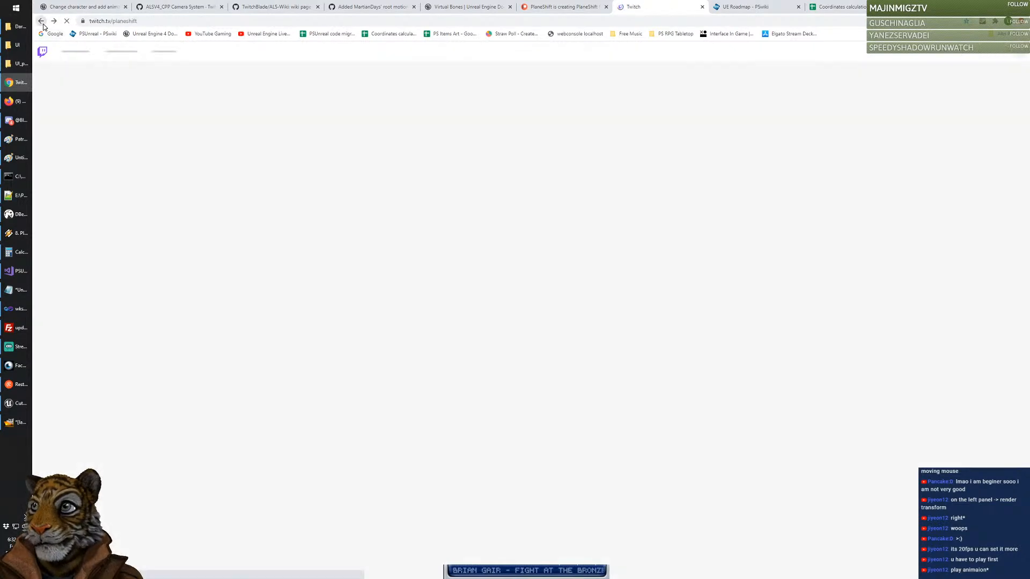
Step: Go through the PlaneShift Twitch dashboard and channel pages, and start loading YouTube Gaming
click(53, 25)
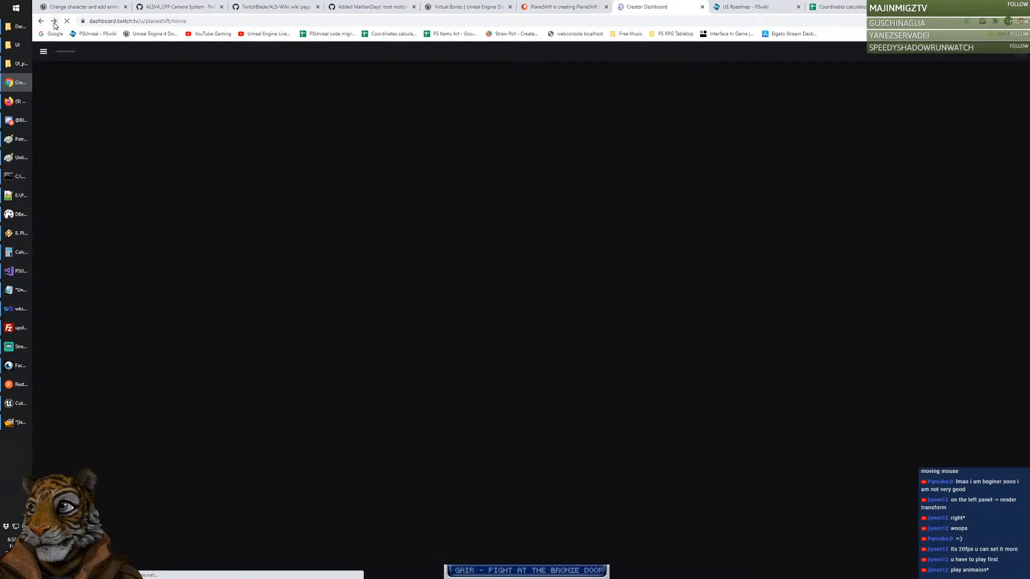
click(55, 25)
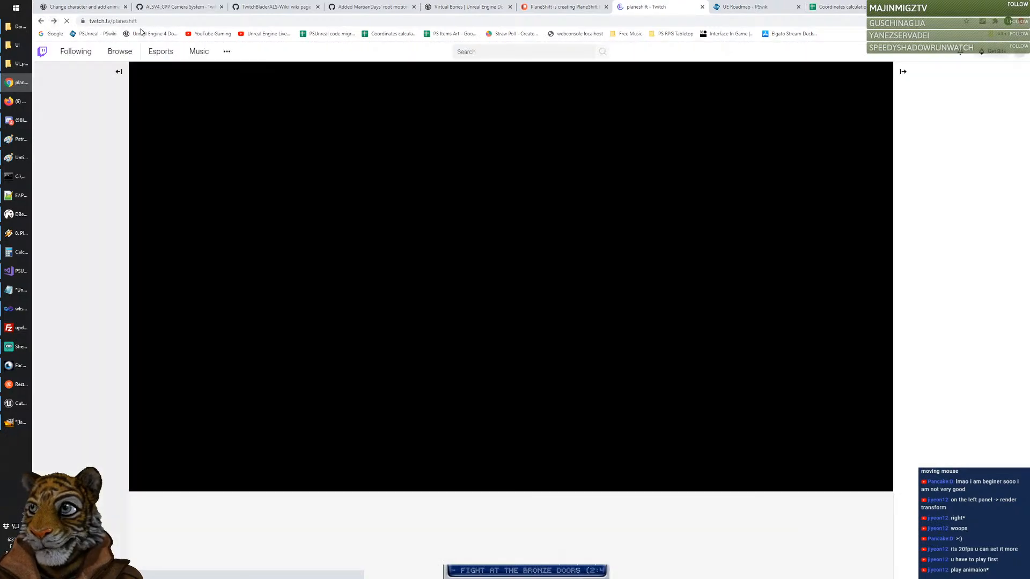
click(142, 22)
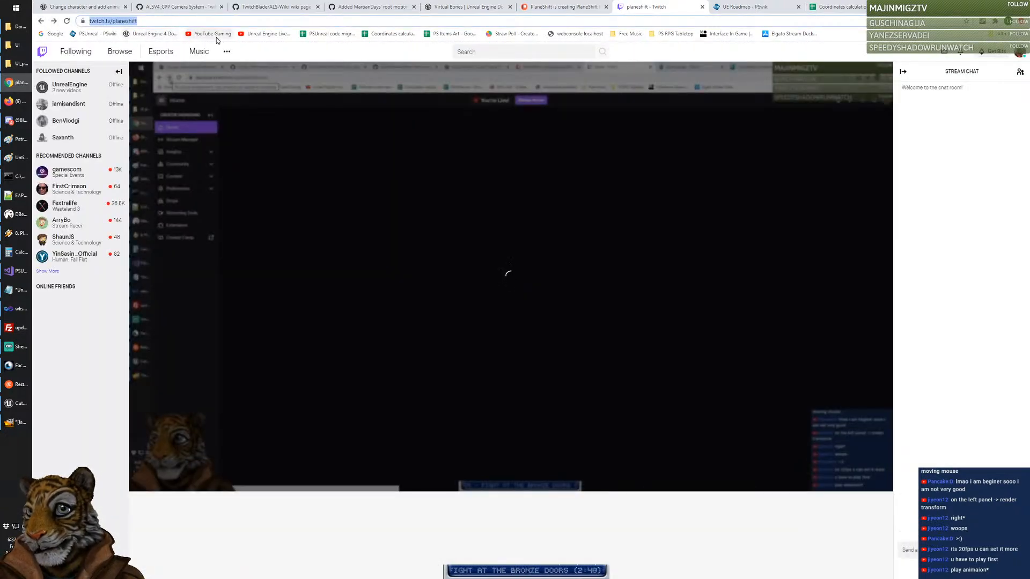
click(212, 33)
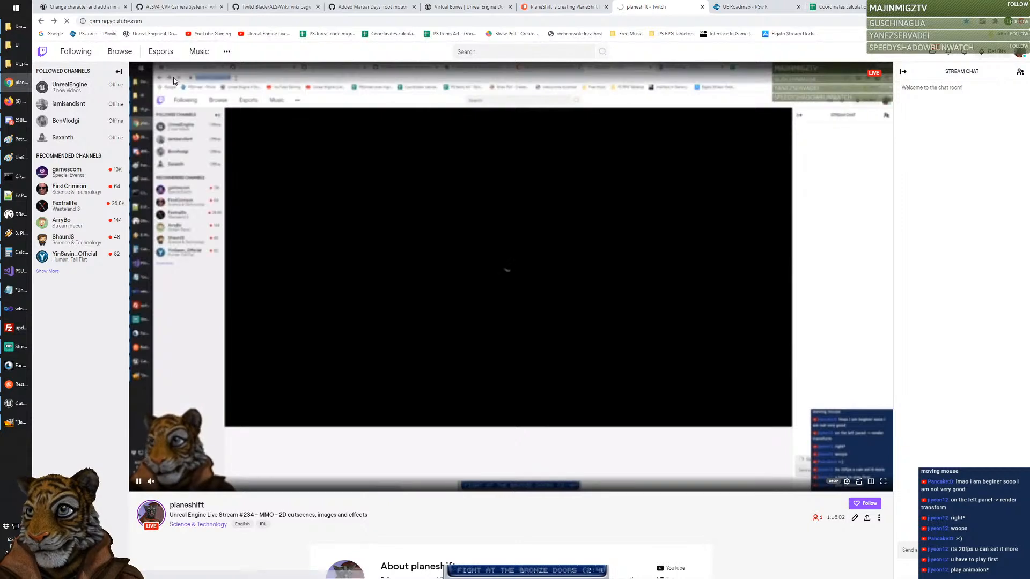
Step: Search Google for "unreal engine widget animation" and open the Unreal Engine 4 Tutorial - Animated Widgets video
click(57, 35)
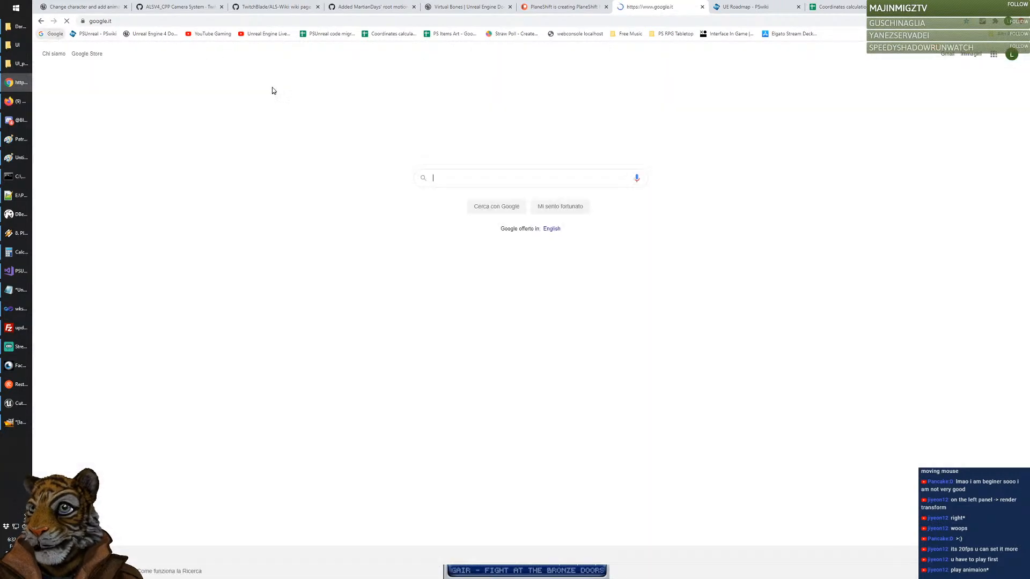
text(unreal)
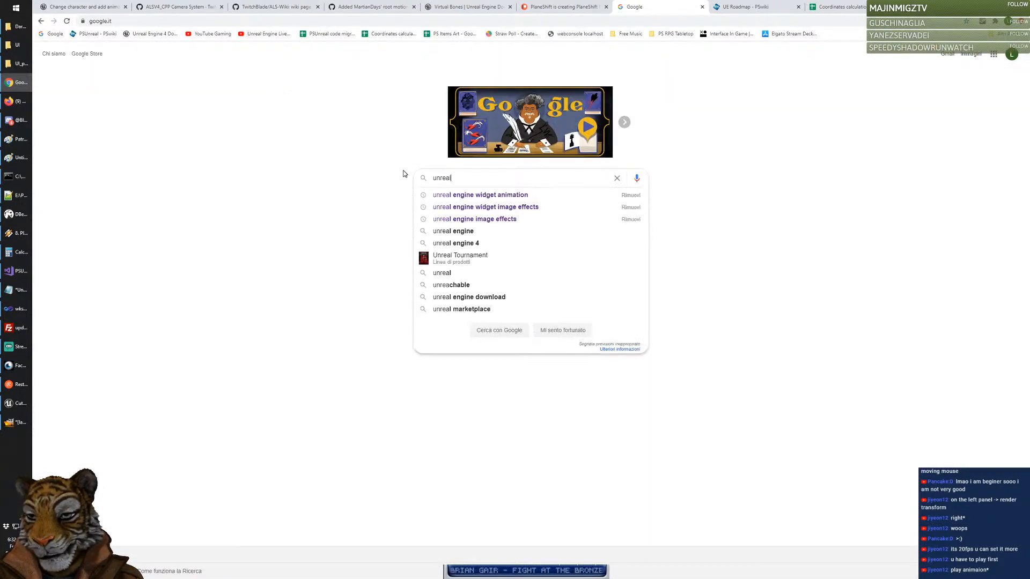
key(Down)
key(Return)
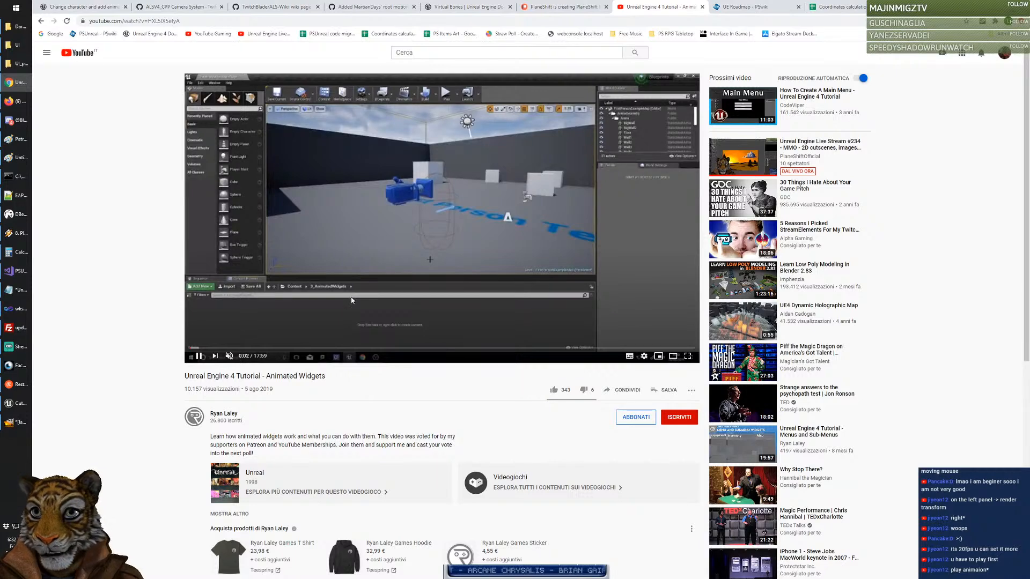
Step: Skim the Animated Widgets tutorial in full screen for how widget animation keys are edited in the curve editor
click(291, 348)
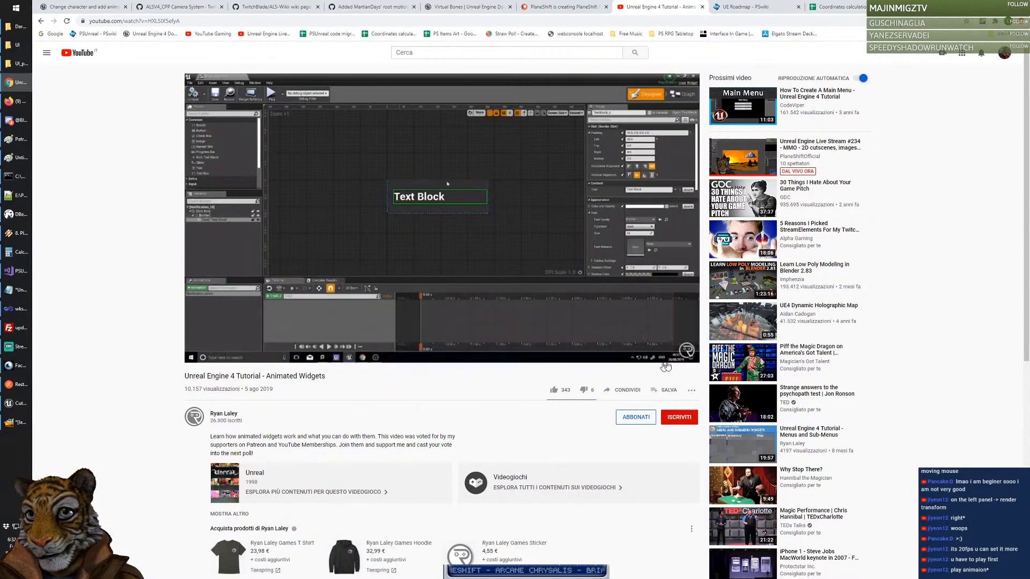
click(688, 358)
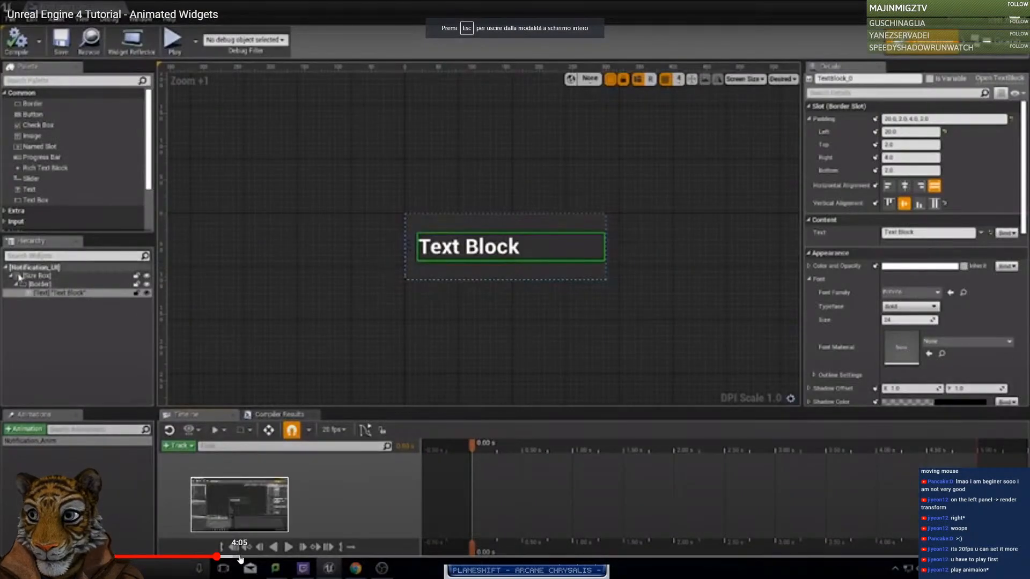
click(303, 557)
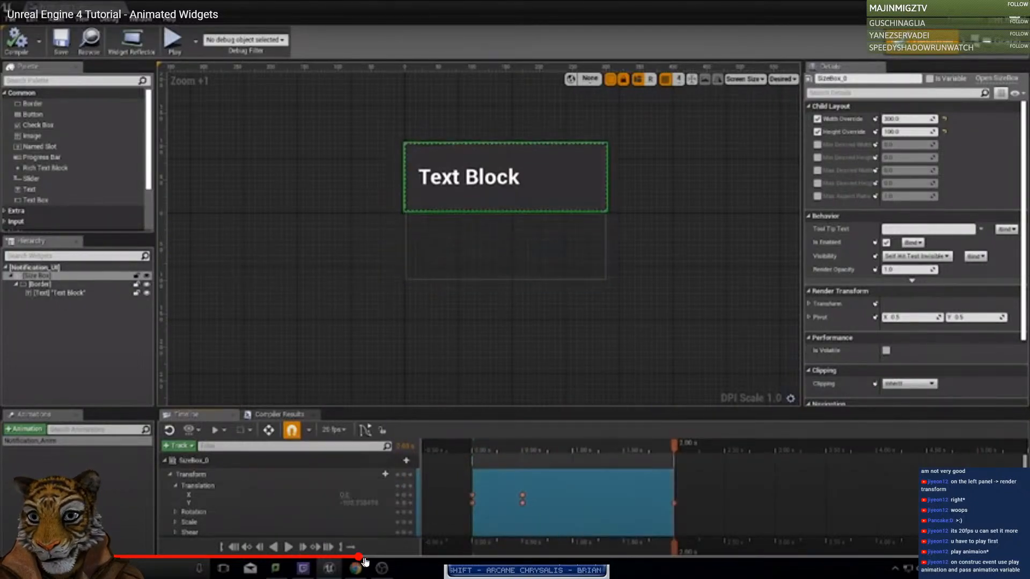
click(358, 557)
click(420, 556)
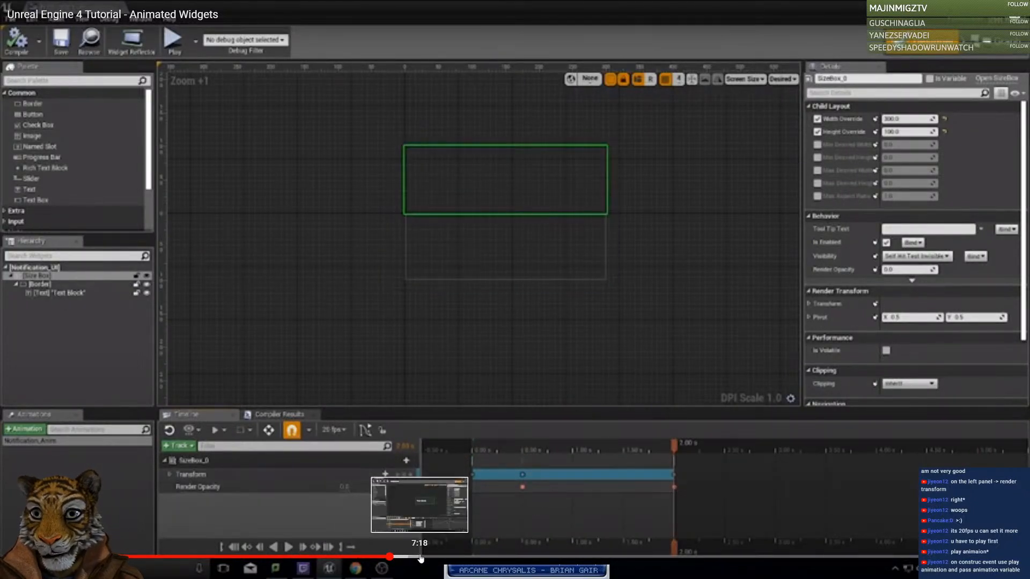
click(453, 558)
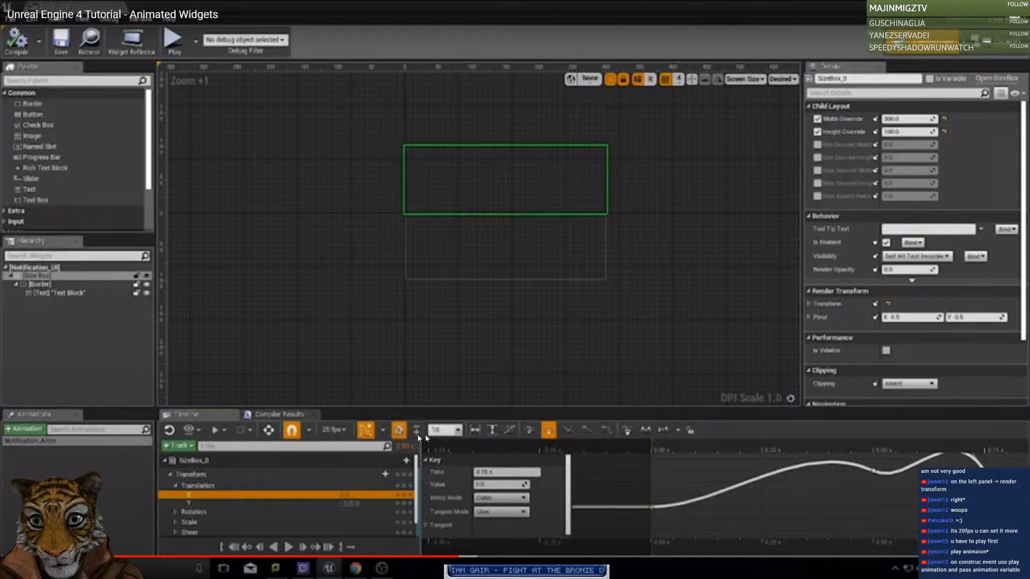
click(435, 558)
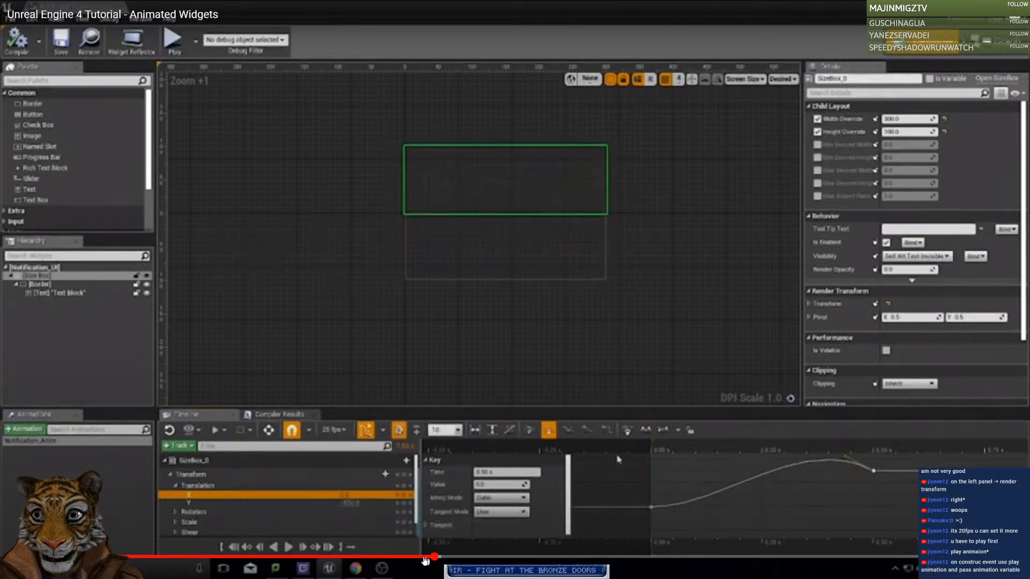
click(414, 558)
click(391, 558)
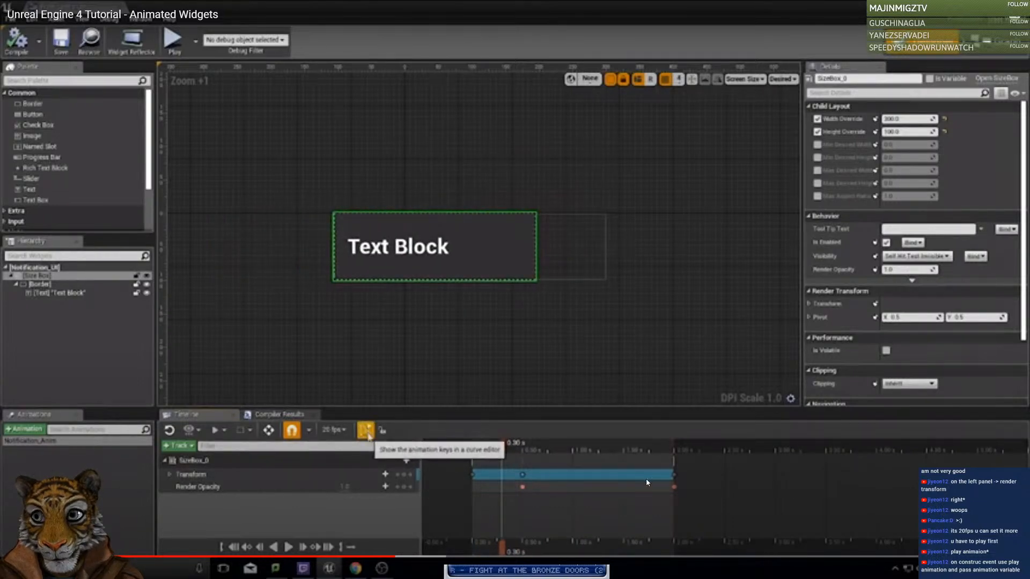
click(635, 459)
Step: Switch back to the Unreal Editor and show the Cutscene widget in the Designer view
key(super+Tab)
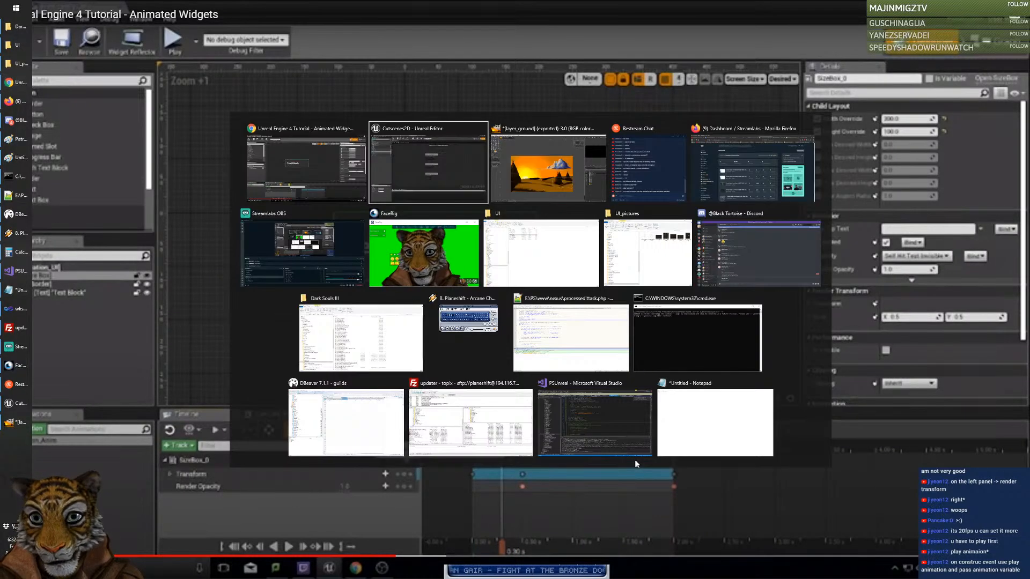
key(Return)
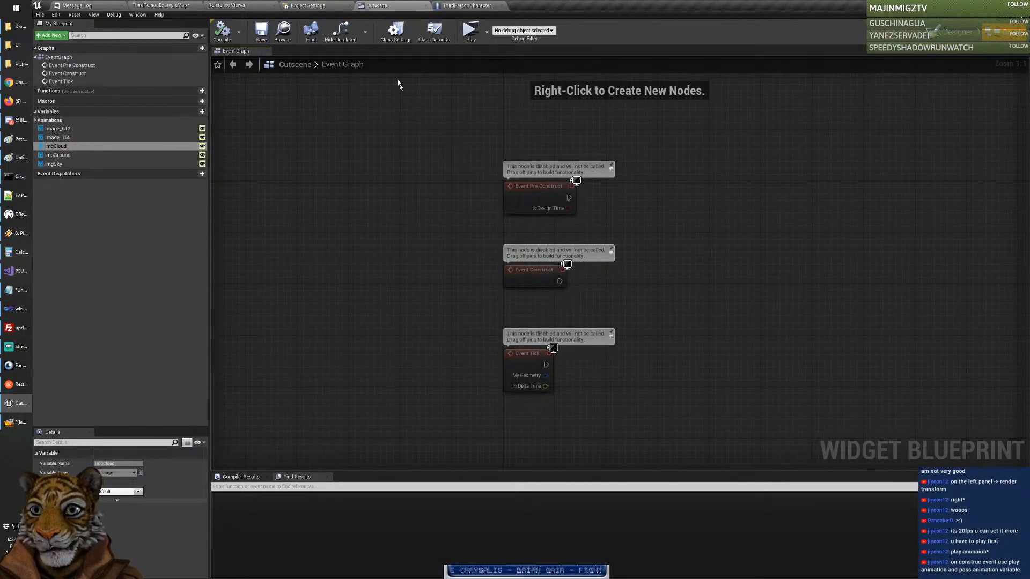
click(463, 5)
click(382, 8)
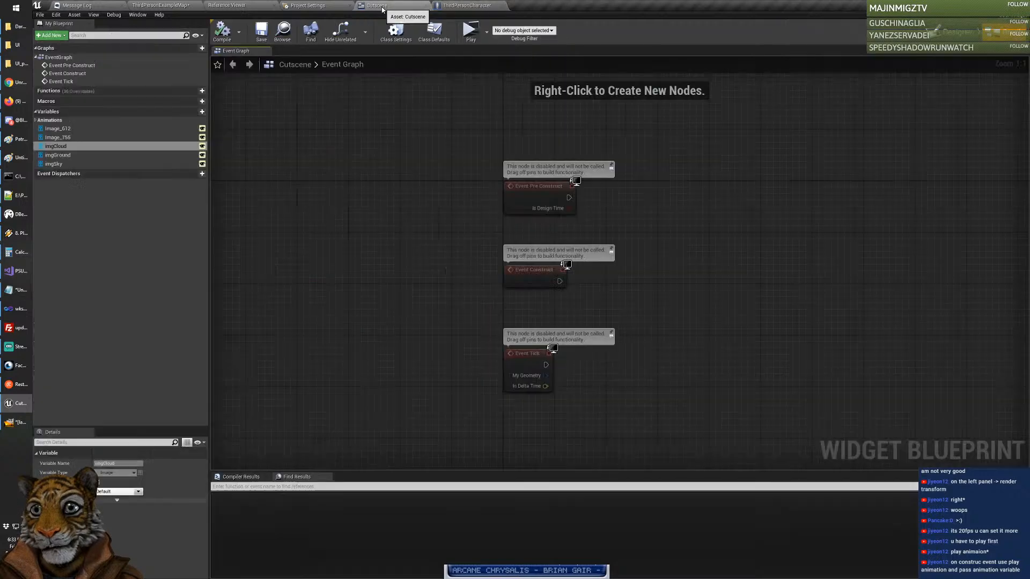
click(960, 33)
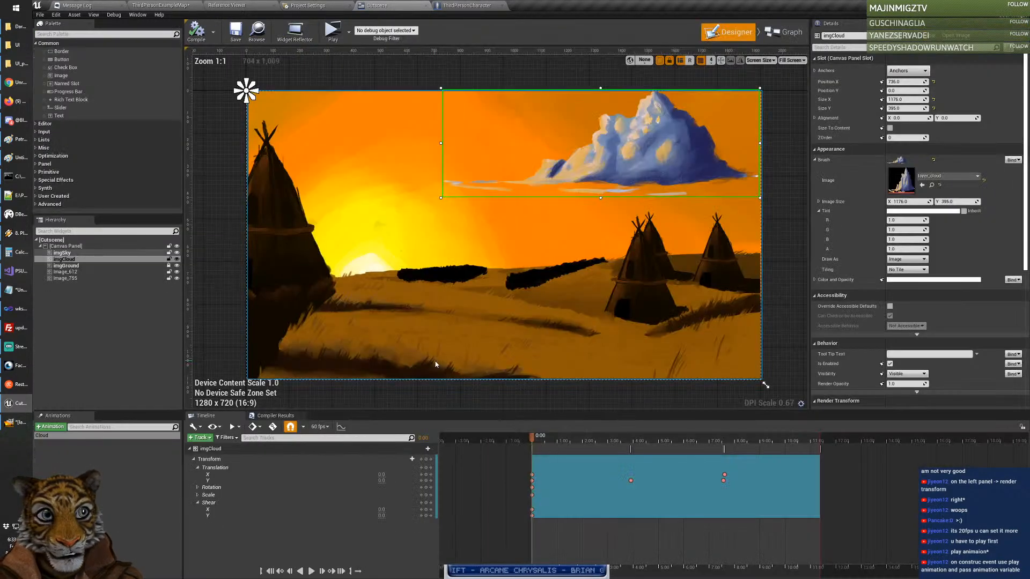
Step: Open the Cloud animation's curves in an enlarged, repositioned curve editor and display imgCloud's Translation X curve, followed by Translation Y
click(341, 428)
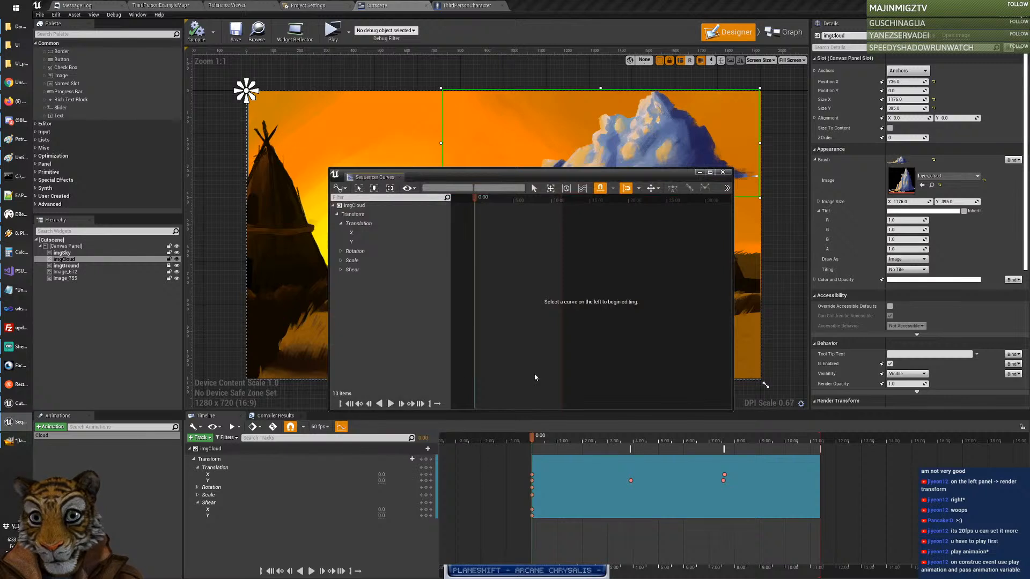
drag(519, 182, 555, 172)
click(436, 224)
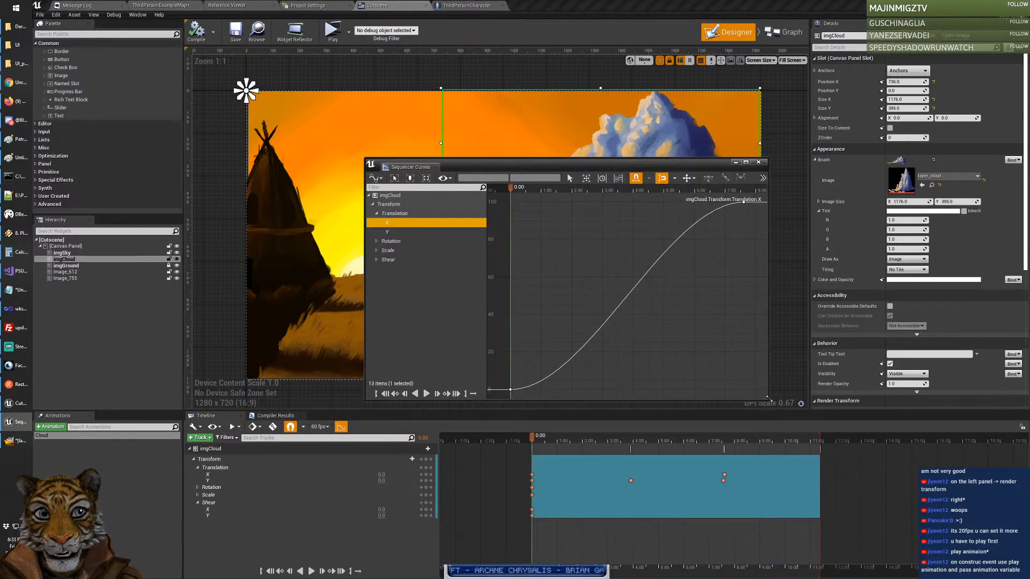
drag(768, 397, 985, 400)
drag(668, 165, 559, 154)
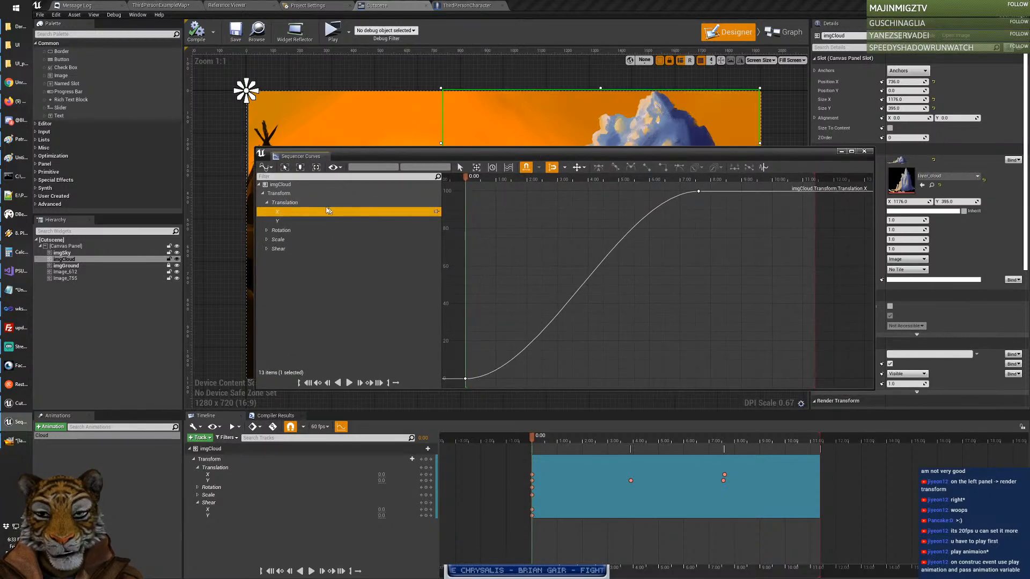
click(299, 220)
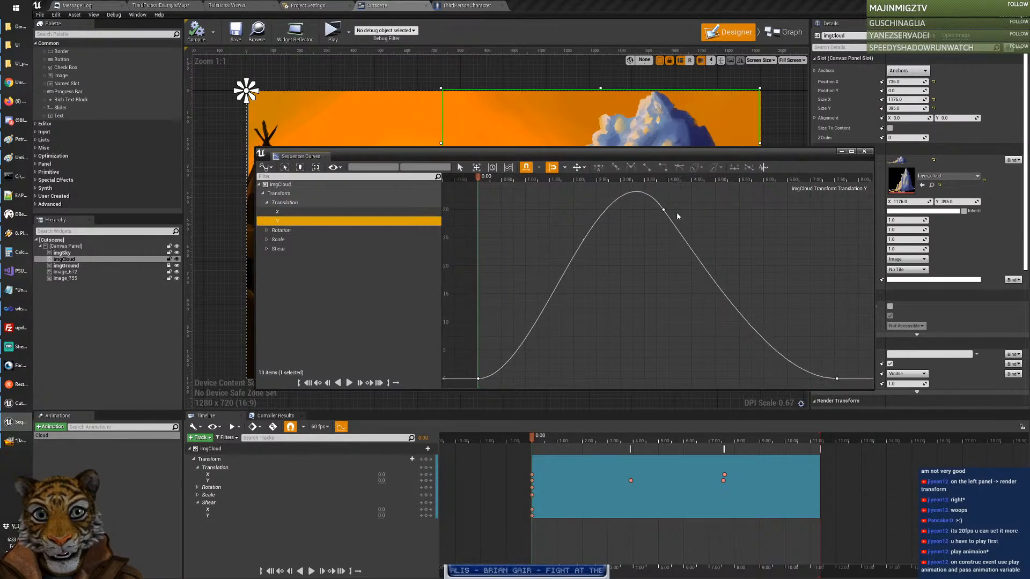
Step: Give the Translation Y key at 3.90 user cubic interpolation with weighted tangents, and lengthen its nearly flat tangent handles
click(664, 210)
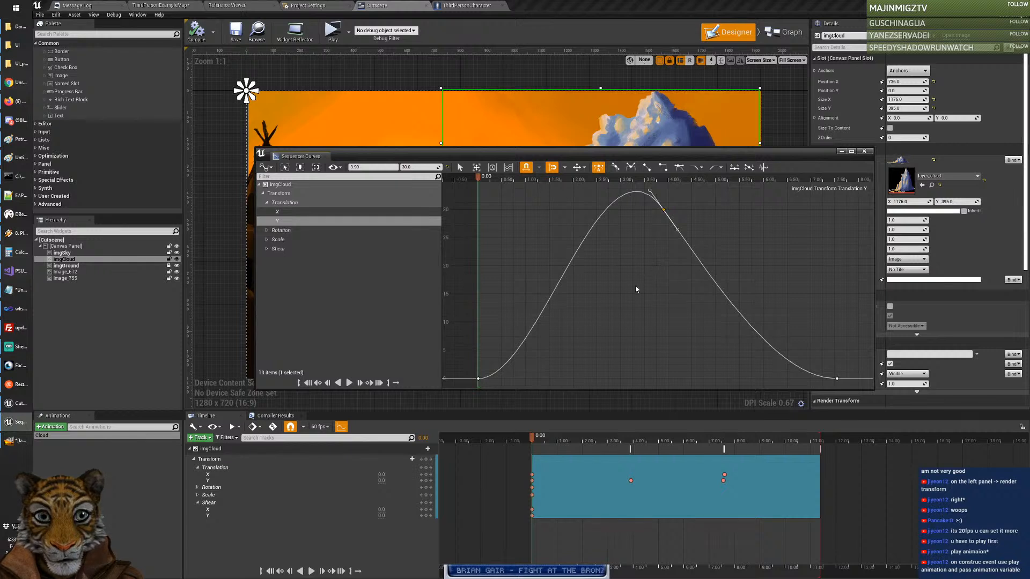
drag(534, 440, 616, 439)
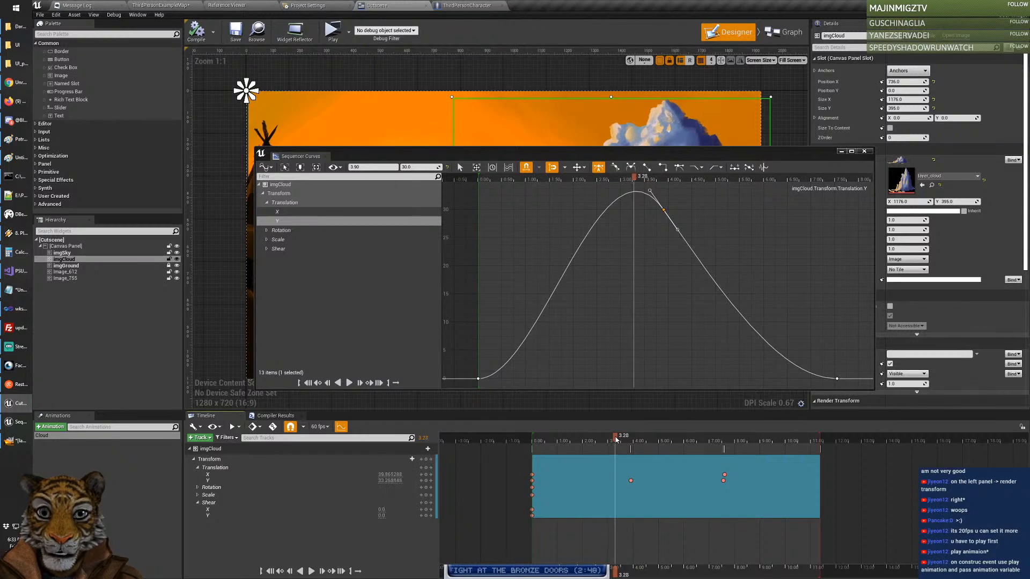
drag(646, 189, 548, 211)
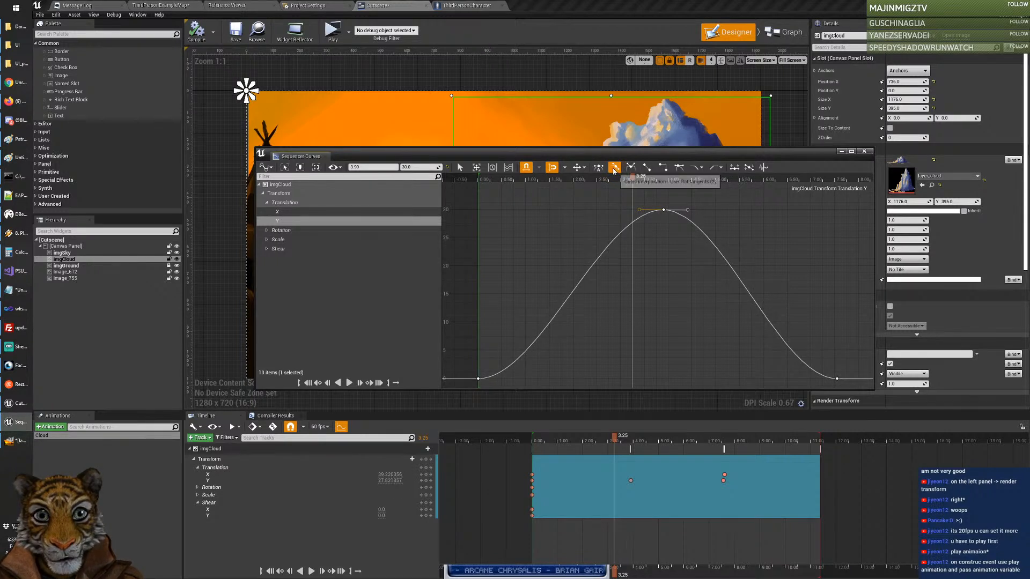
click(679, 168)
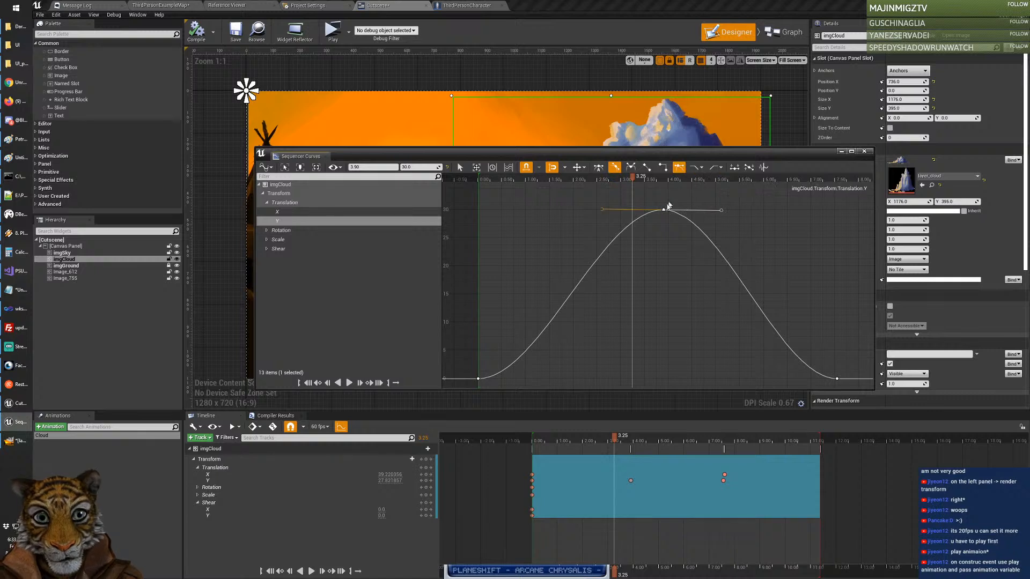
drag(605, 212, 578, 206)
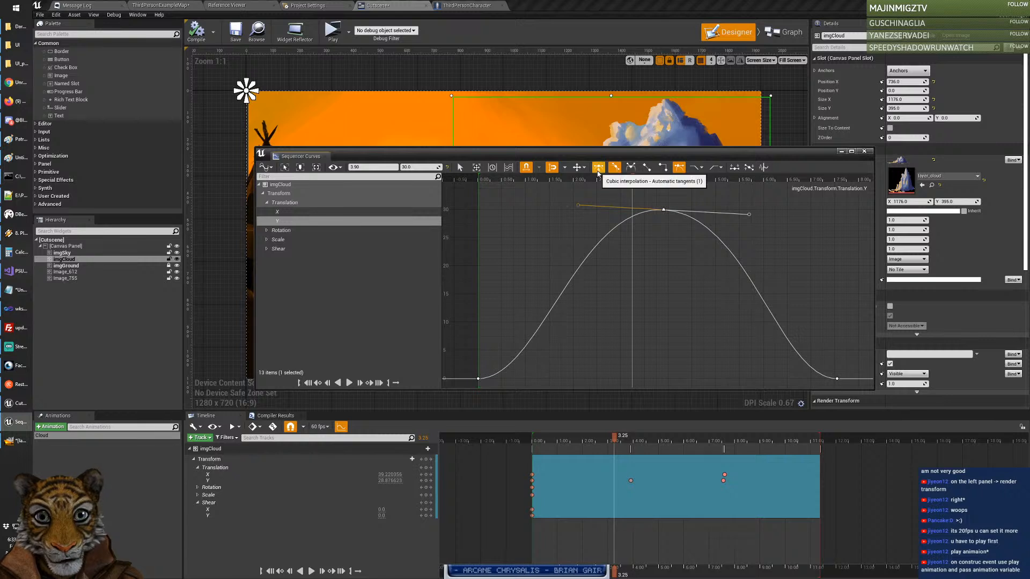
Step: Break the tangents of the Translation Y key at 3.90 and pull both handles outward to broaden the curve's peak
click(631, 167)
drag(578, 206, 506, 234)
drag(750, 215, 769, 198)
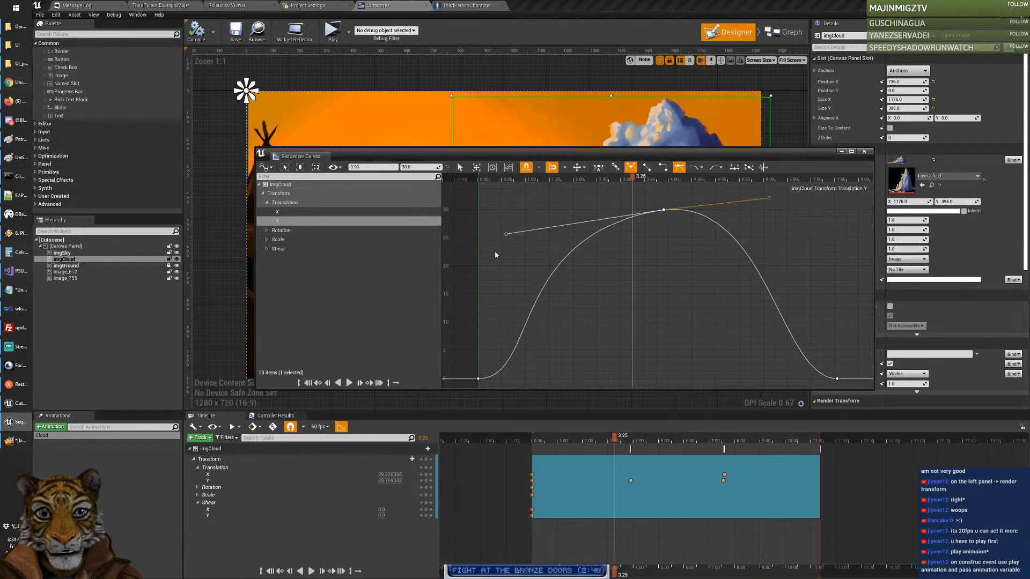
drag(506, 235, 500, 235)
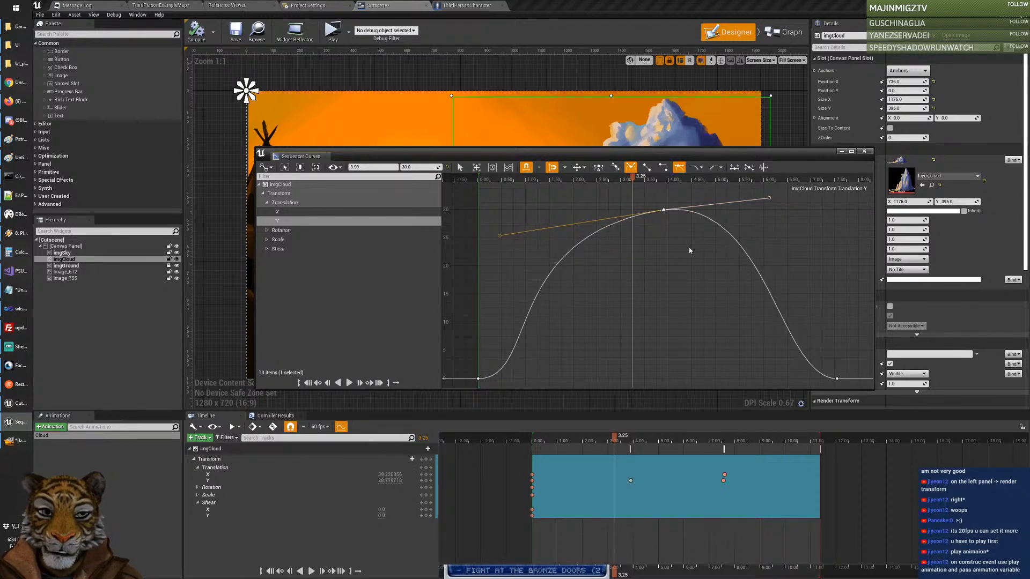
Step: Preview the cloud animation from about 0.05 s to just past its last keys, pause it, and close the curve editor
drag(611, 435, 533, 445)
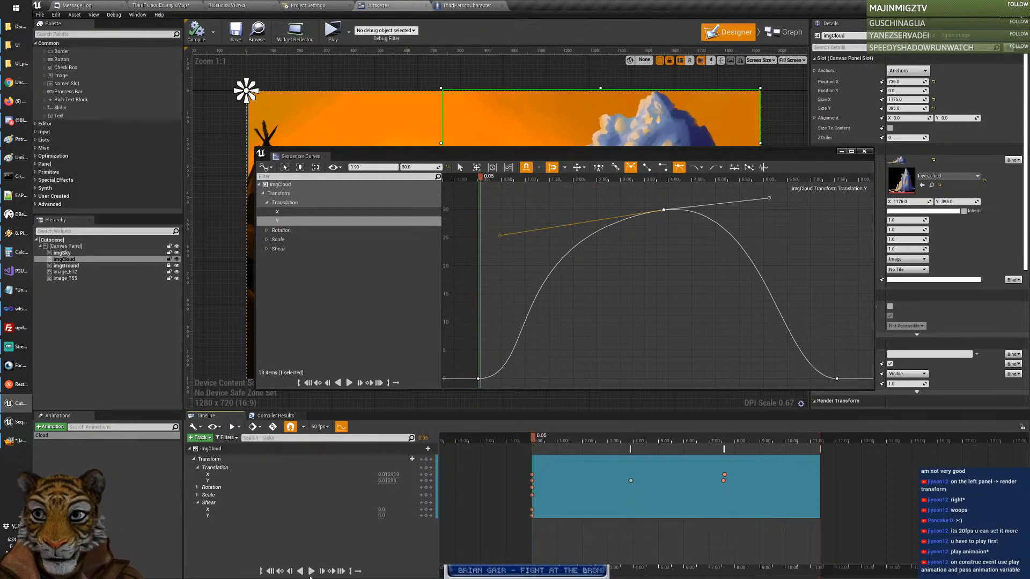
click(312, 572)
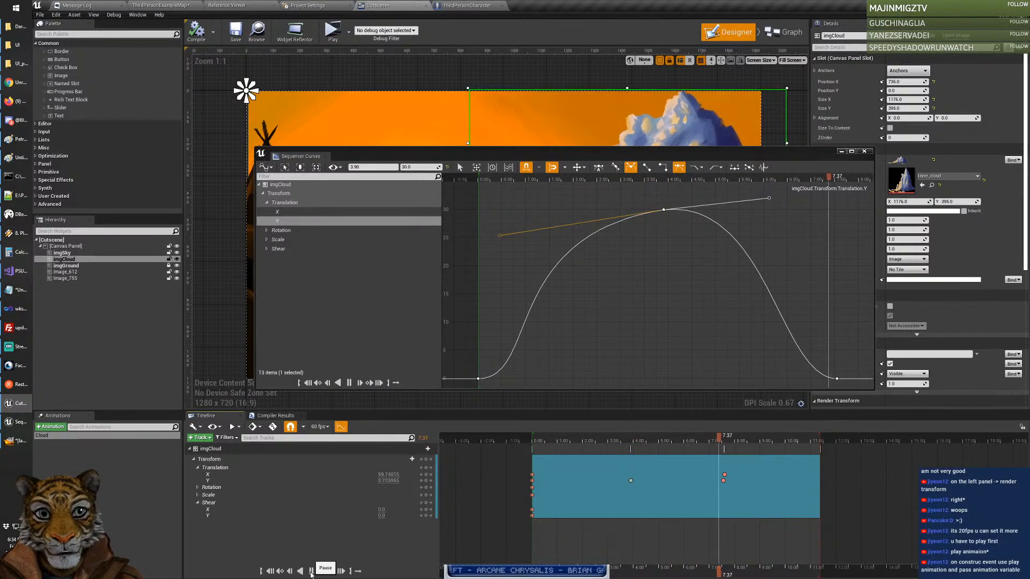
click(311, 572)
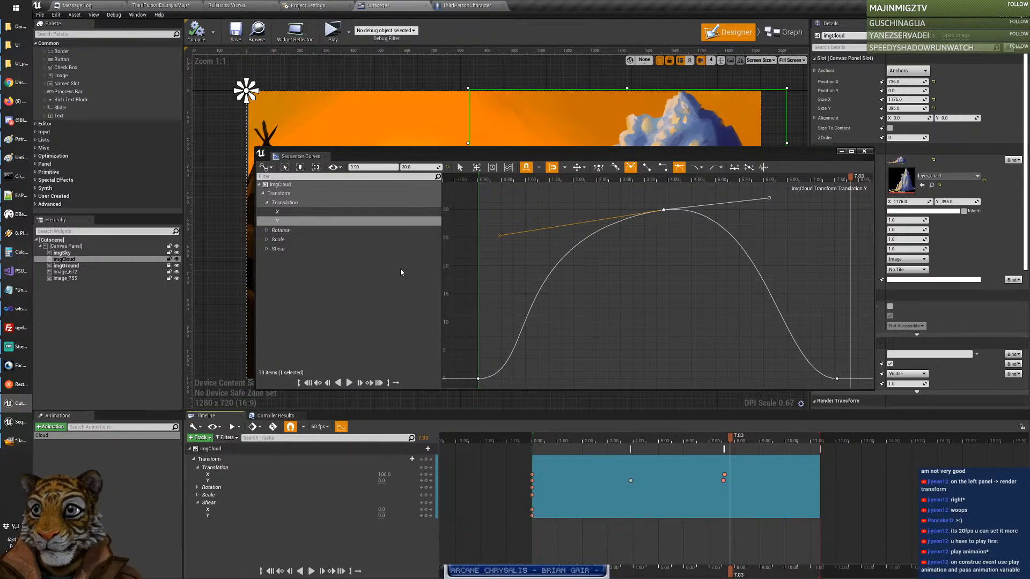
click(865, 152)
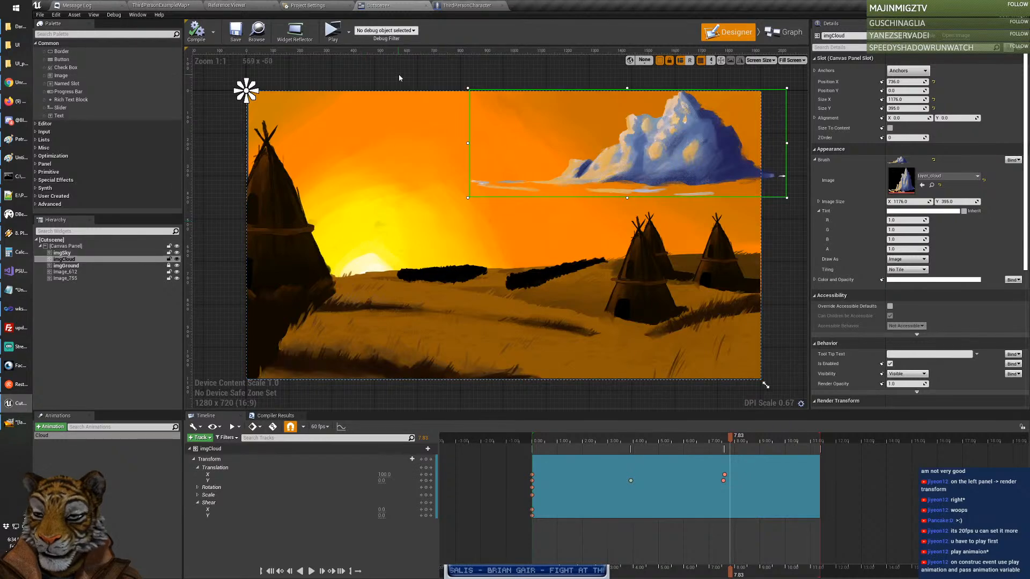
Step: Add a Play Animation node in the Cutscene widget's event graph, connected to Event Construct's execution output
click(785, 32)
right_drag(709, 272, 620, 264)
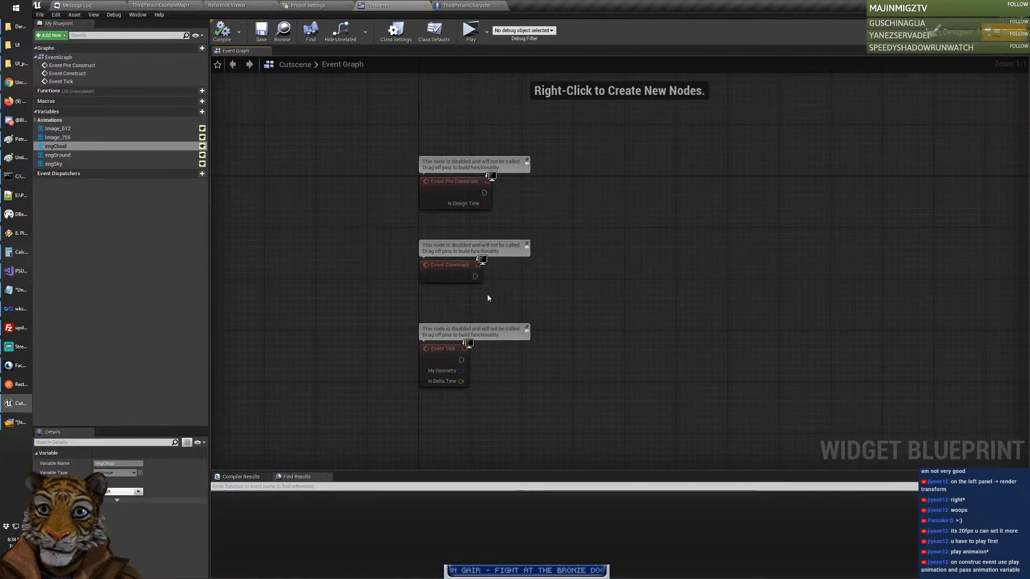
drag(475, 276, 590, 247)
text(play animation)
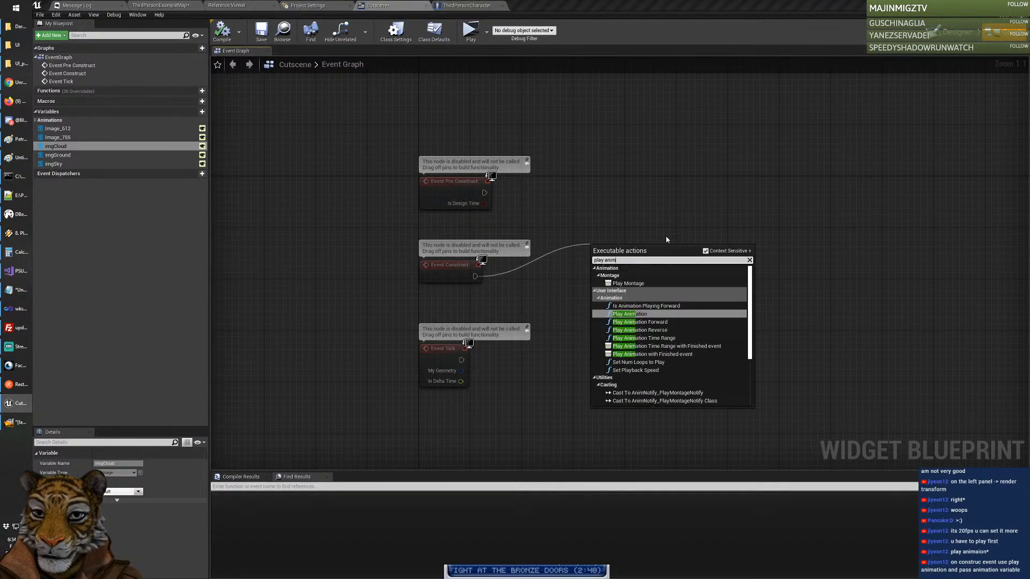
click(648, 316)
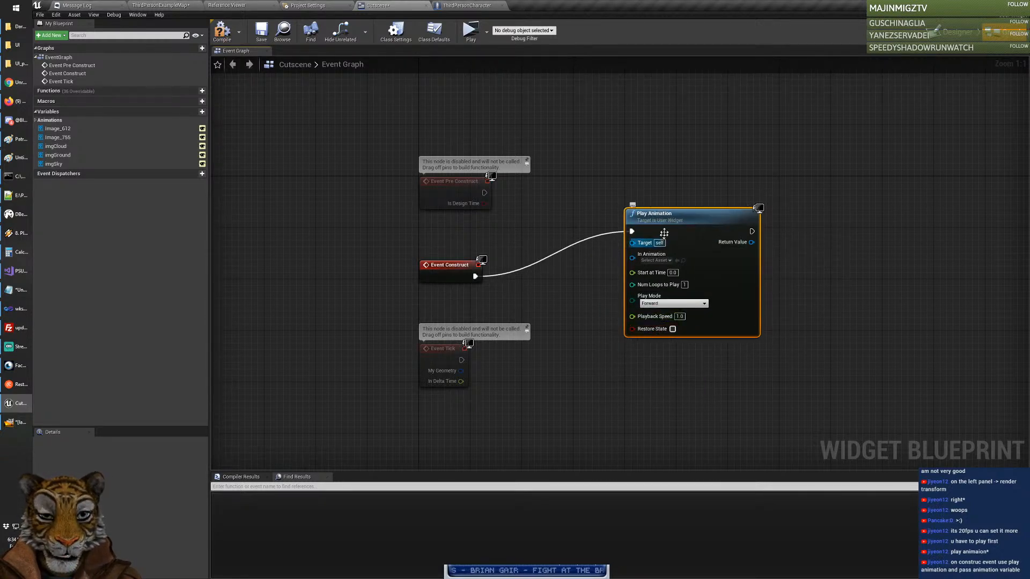
Step: Compile and save the Cutscene widget, and try to choose an animation asset for Play Animation's In Animation input
click(669, 260)
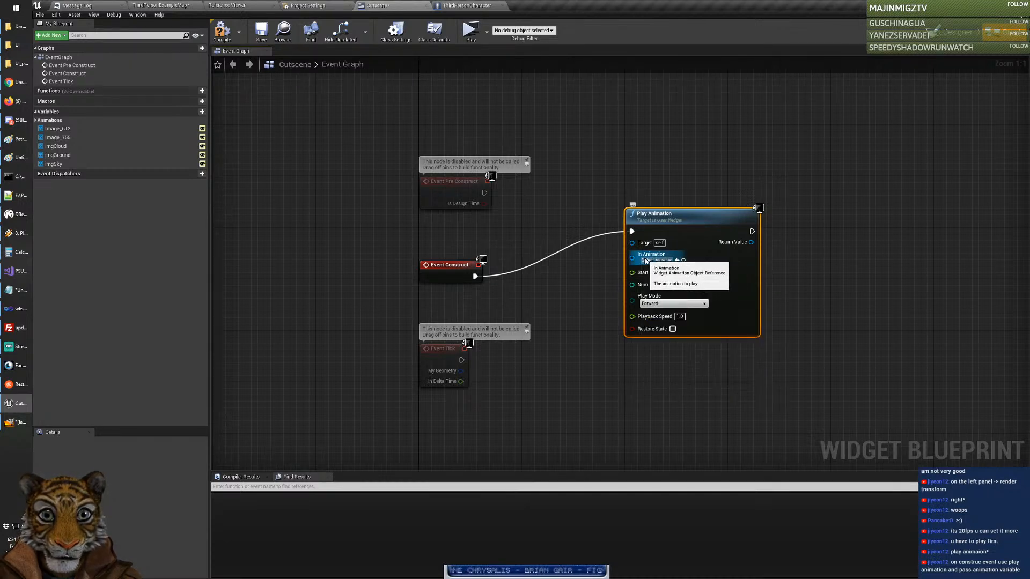
click(580, 173)
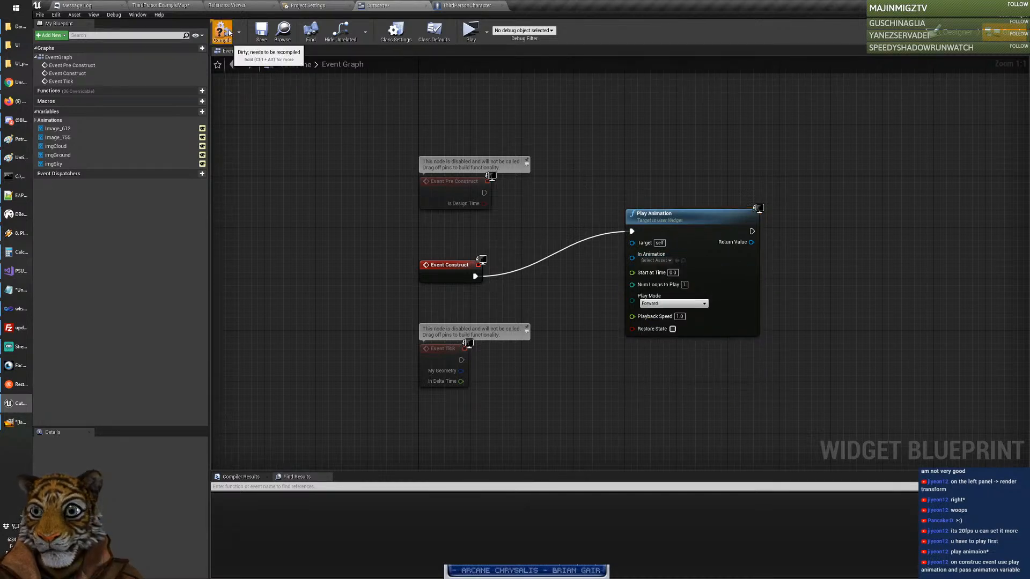
click(261, 34)
drag(670, 267, 666, 268)
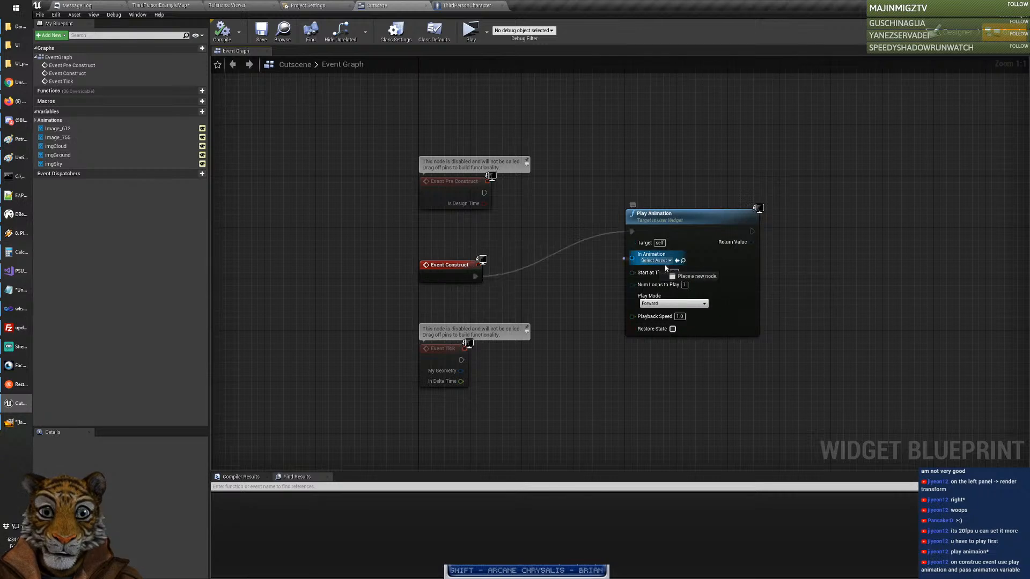
click(662, 264)
click(678, 277)
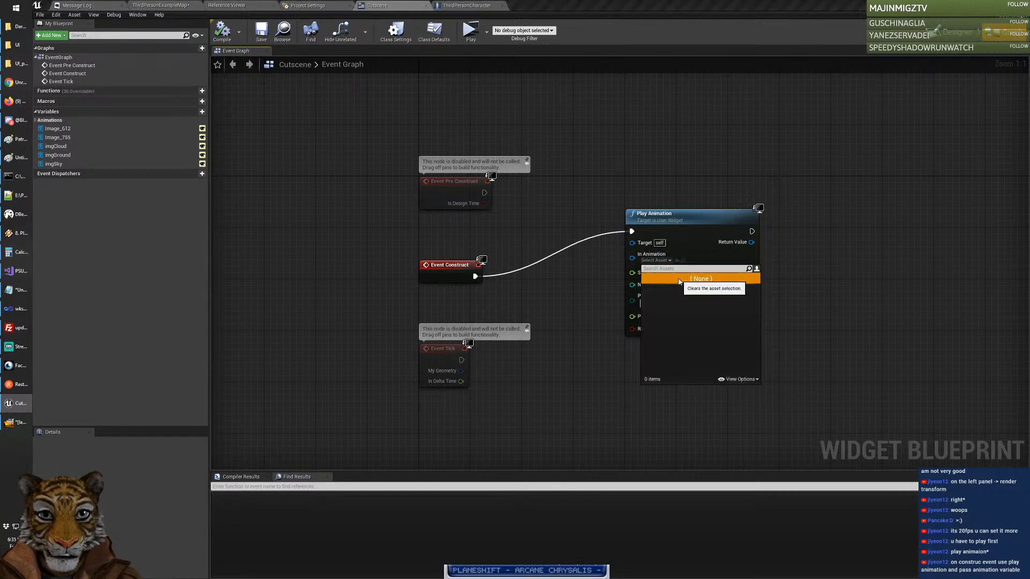
click(668, 144)
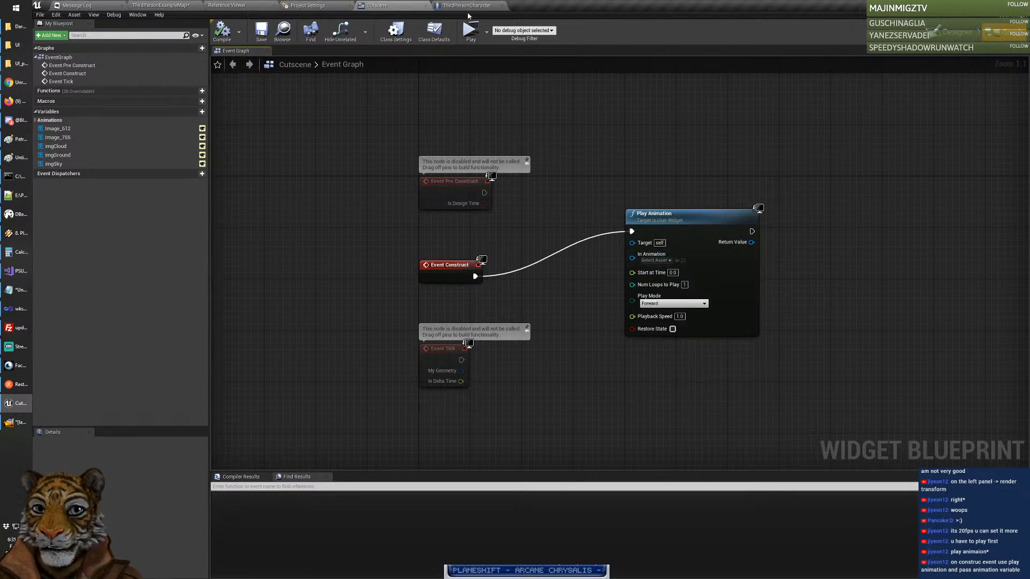
Step: Inspect the Cloud animation's management options and the timeline's view options in the widget designer
click(958, 32)
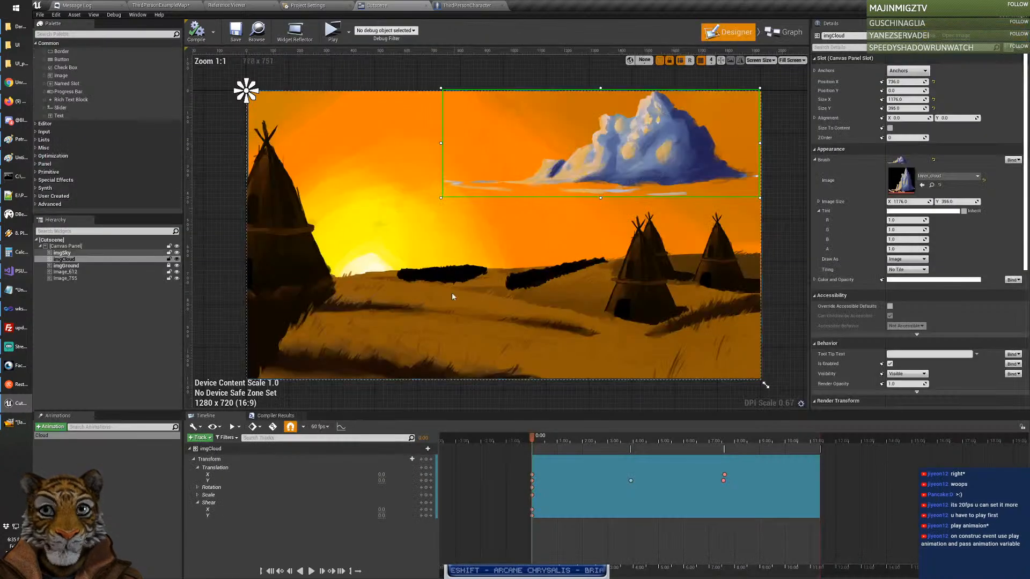
click(61, 436)
right_click(80, 439)
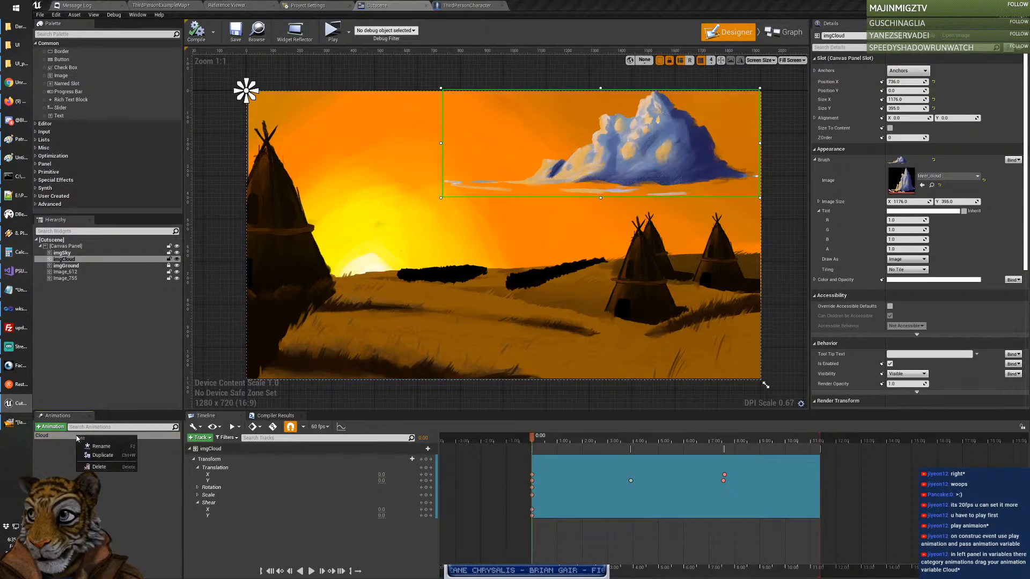
click(66, 438)
click(214, 427)
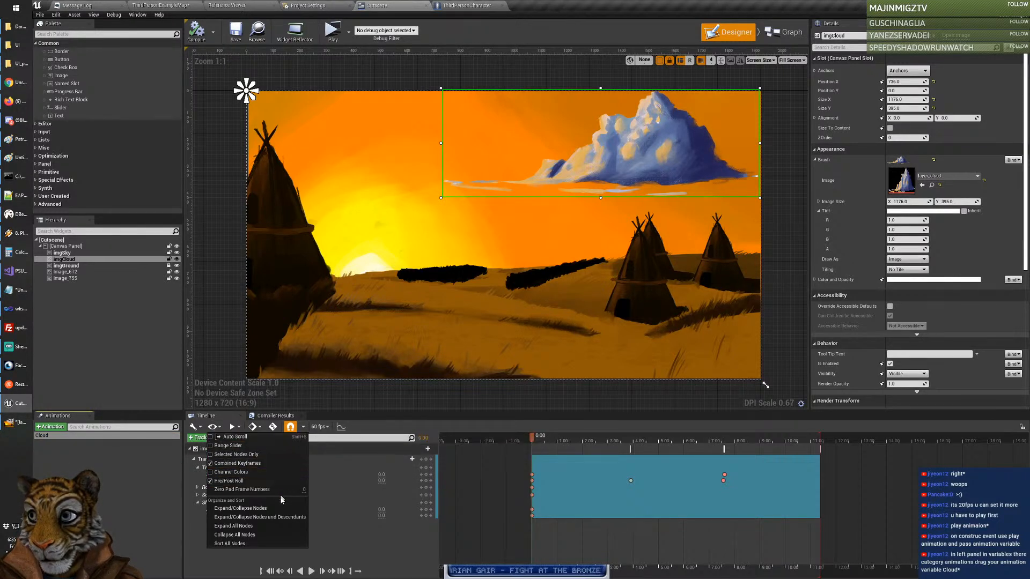
click(125, 494)
click(89, 434)
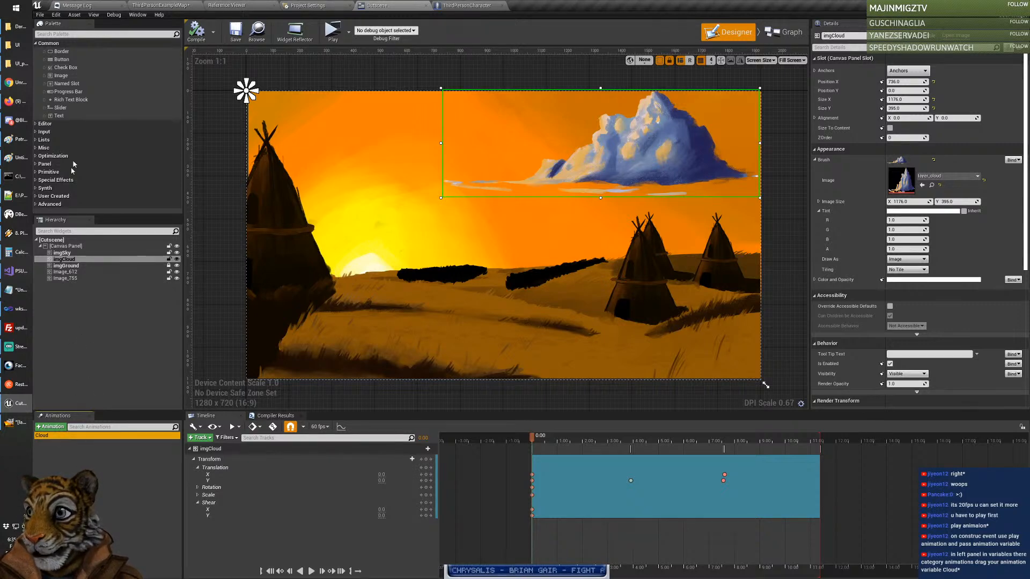
Step: Place a getter for the Cloud animation variable in the event graph and connect it to Play Animation's In Animation input
click(775, 36)
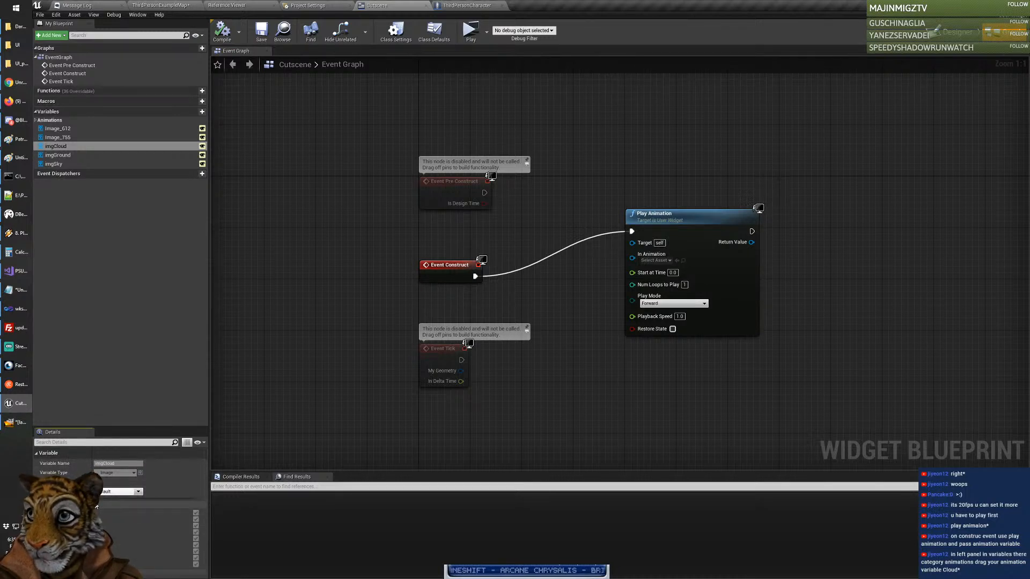
click(49, 120)
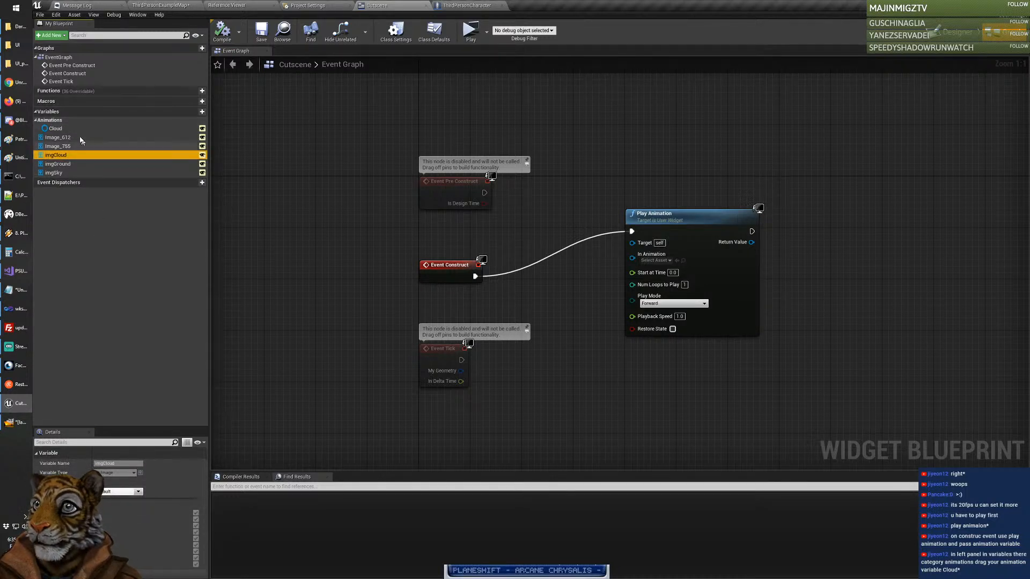
click(56, 128)
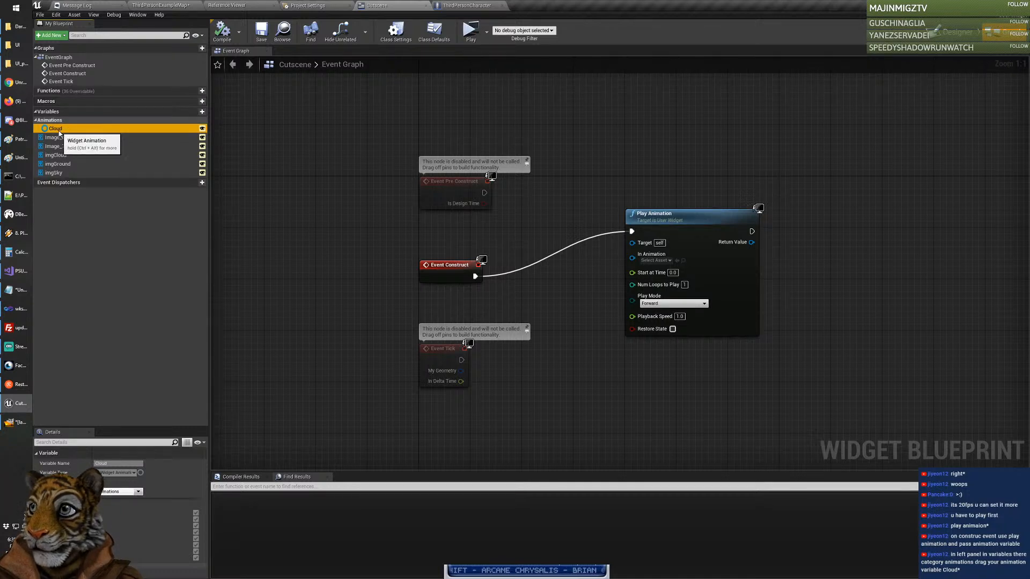
drag(63, 130, 223, 126)
drag(556, 226, 632, 257)
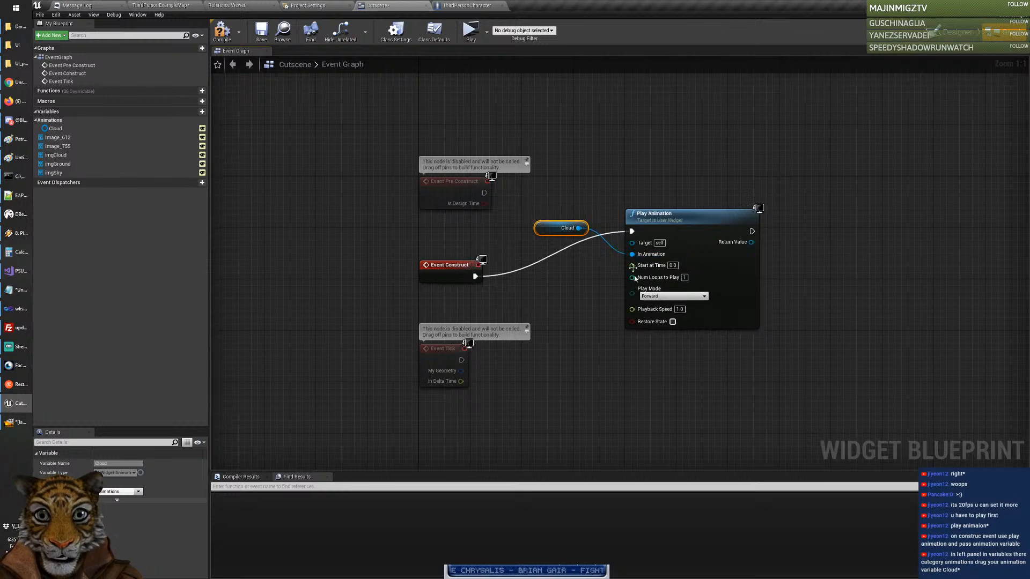
Step: Align Play Animation with Event Construct along a straight wire and place the Cloud getter just below that wire
drag(545, 226, 552, 284)
drag(660, 214, 679, 259)
drag(547, 285, 573, 297)
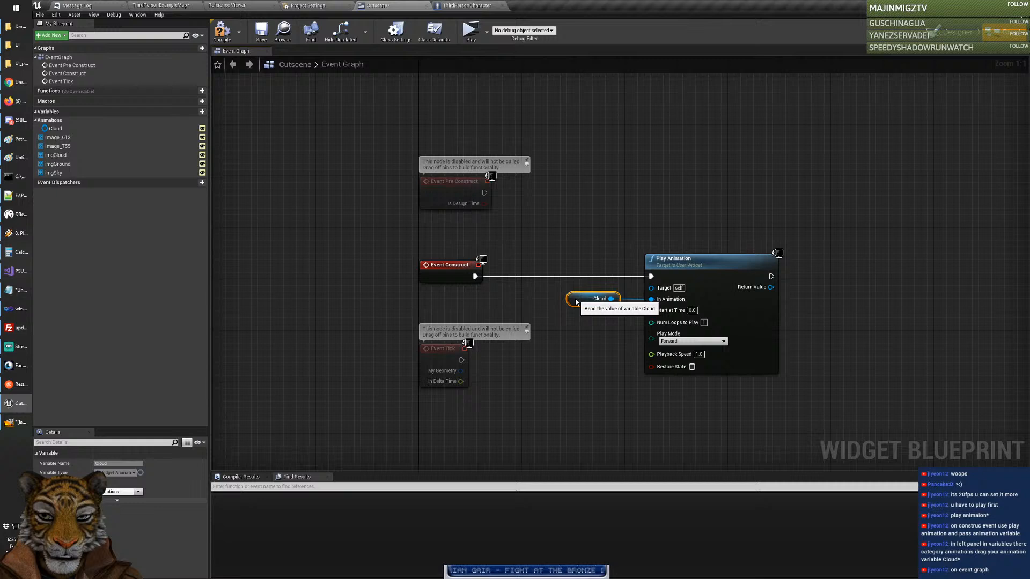
click(548, 238)
right_drag(546, 241, 514, 213)
Step: Review the Animation actions available for the Cloud animation reference without adding a node
click(98, 129)
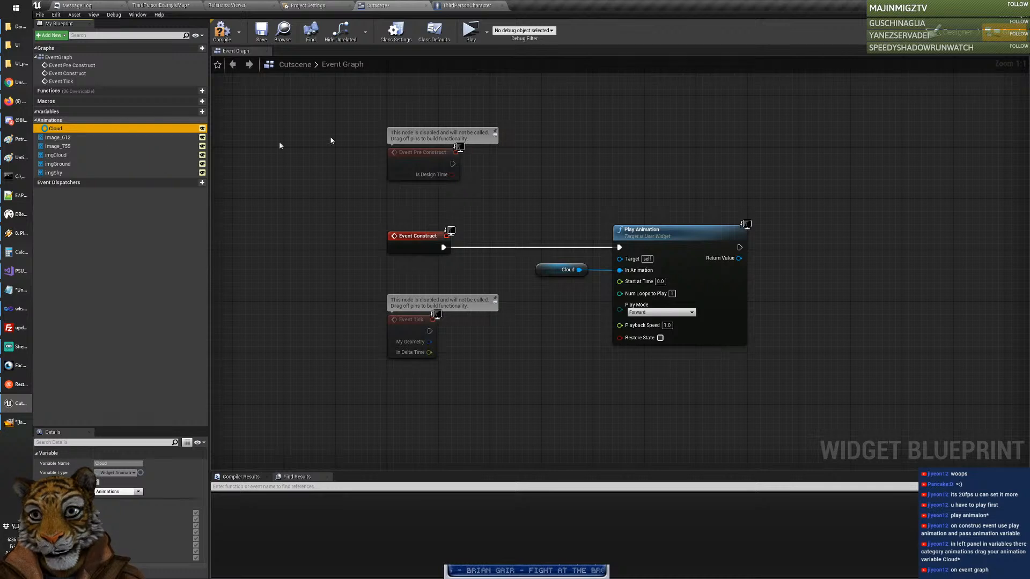
drag(579, 270, 613, 140)
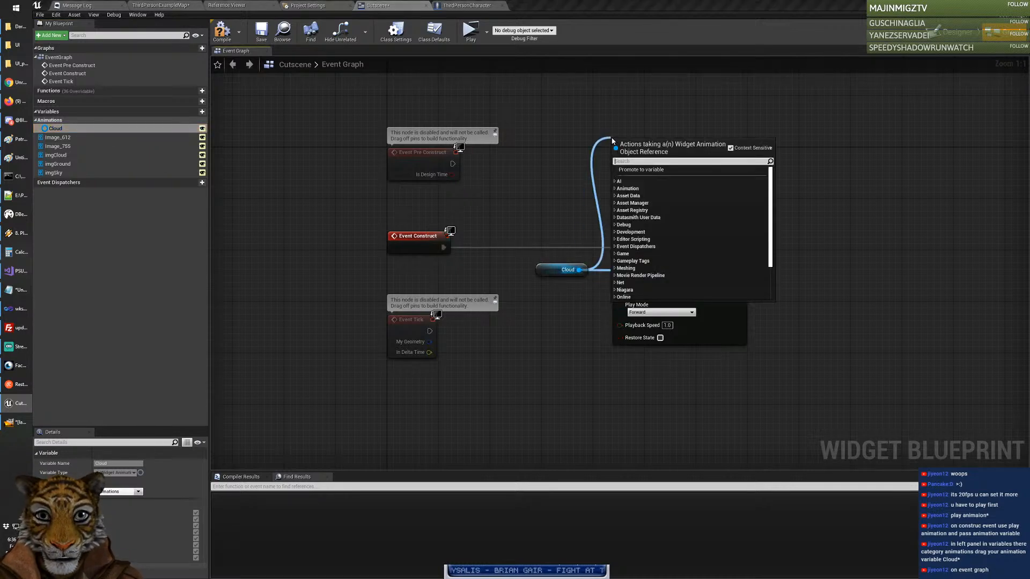
click(616, 189)
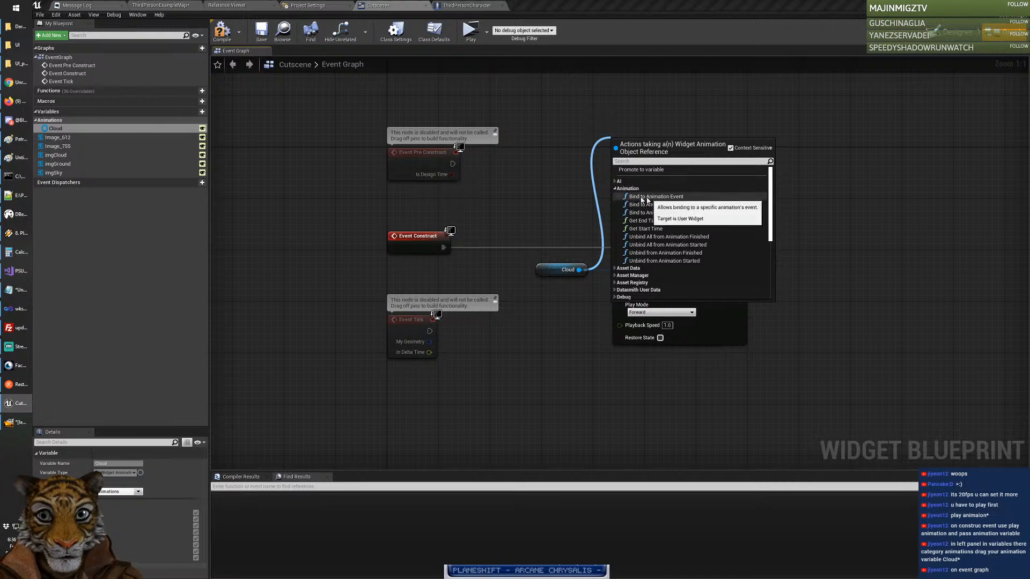
click(616, 190)
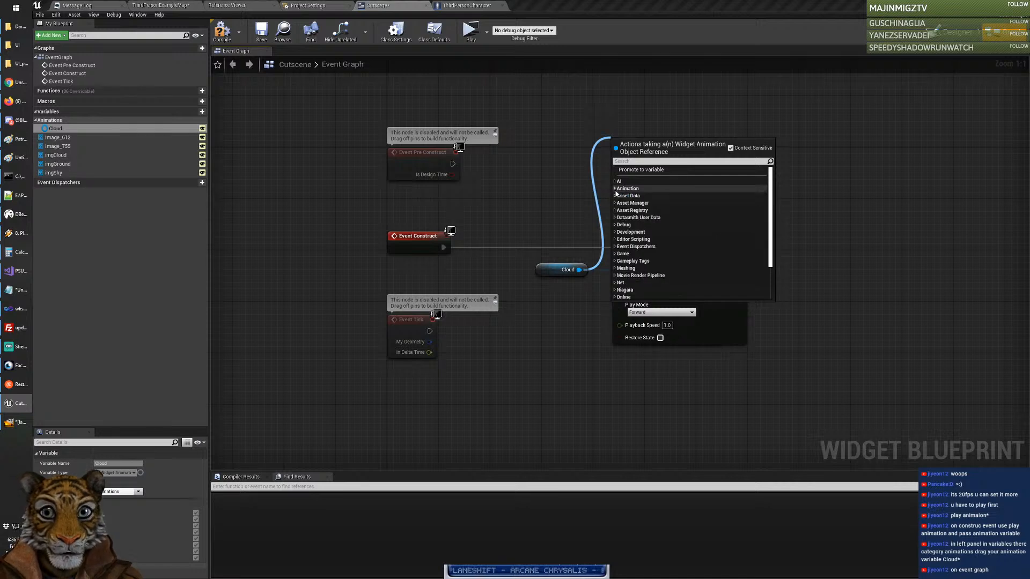
click(850, 227)
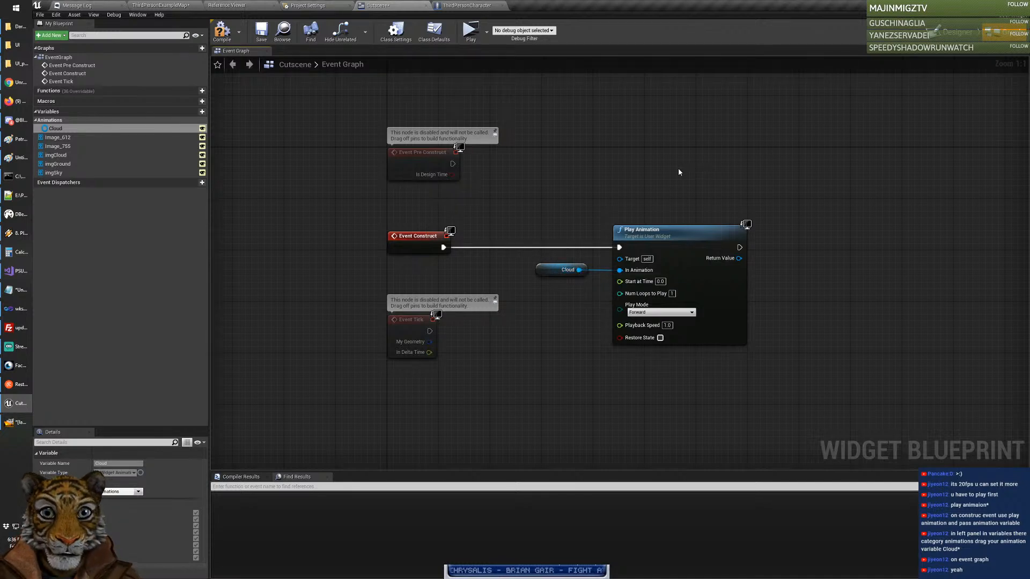
Step: Run the game in a maximized preview window, watch the cutscene's cloud animation, and stop the preview
click(470, 34)
double_click(554, 153)
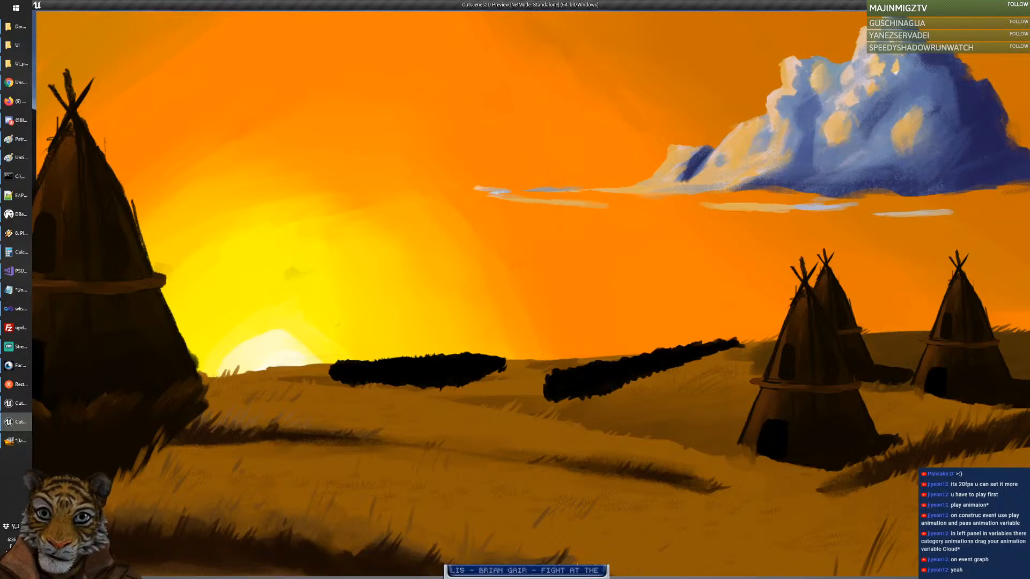
key(Escape)
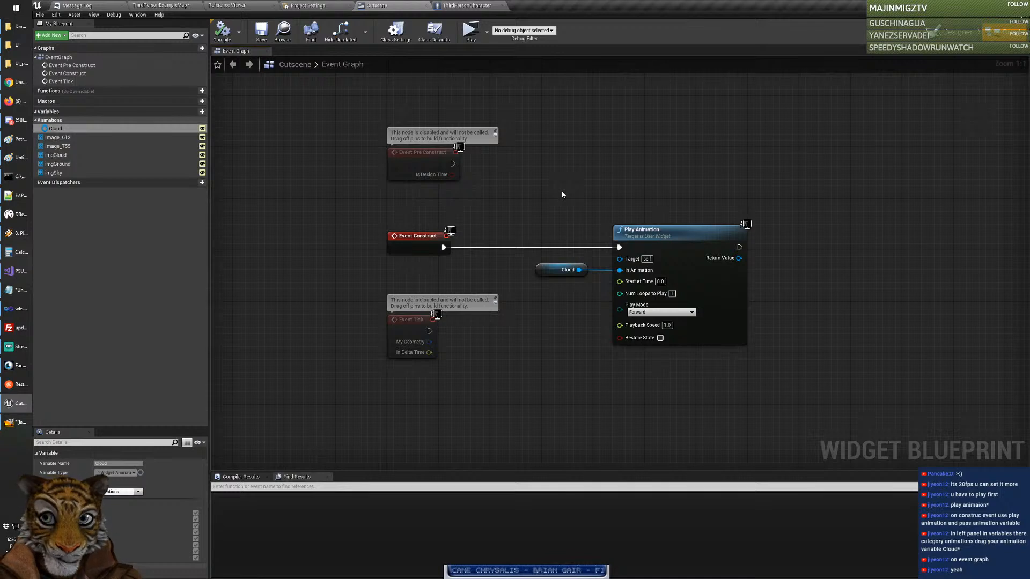
Step: Create a new animation named Sun in the Cutscene widget's designer and select it for editing
click(465, 5)
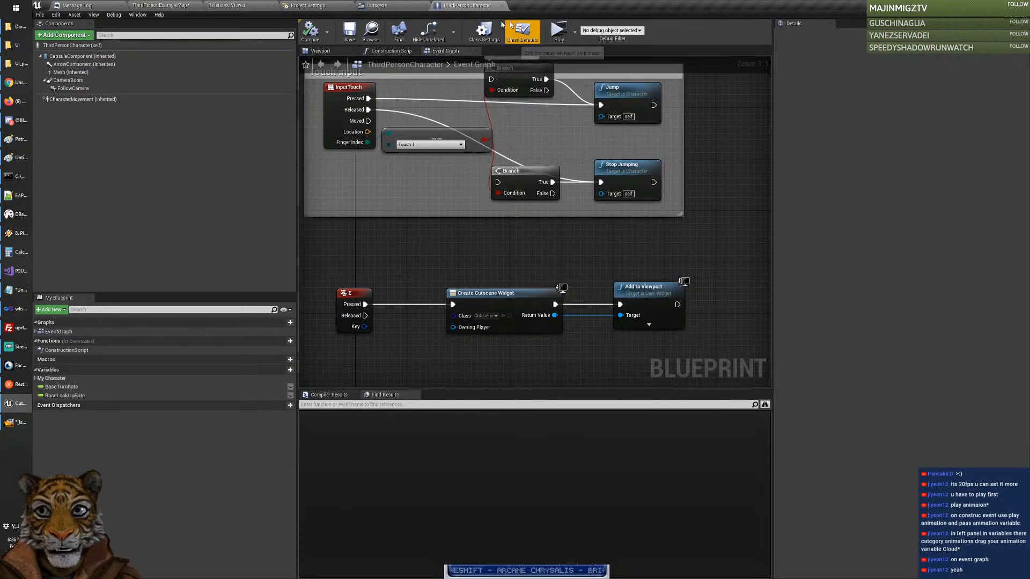
click(376, 6)
click(728, 33)
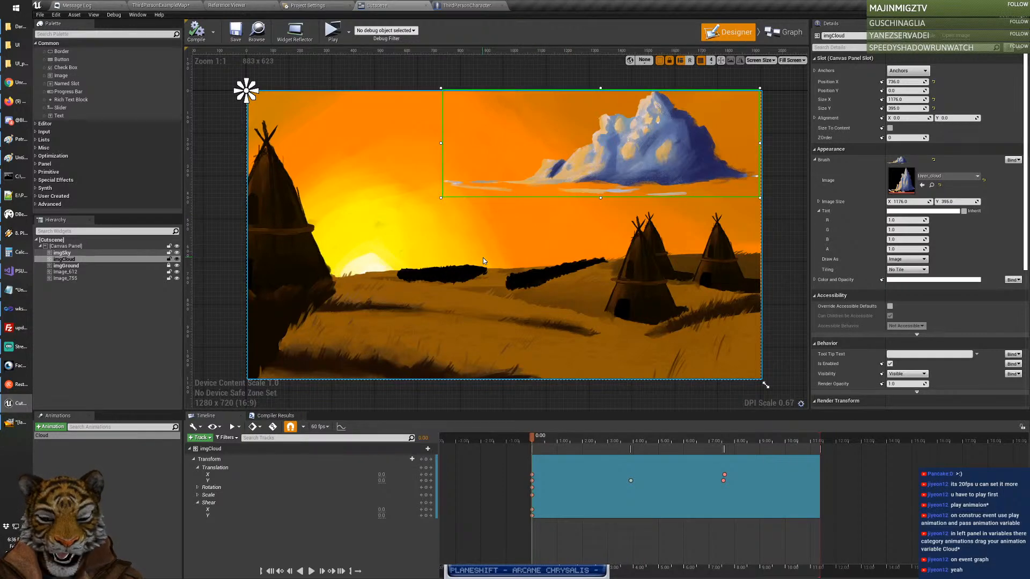
click(109, 454)
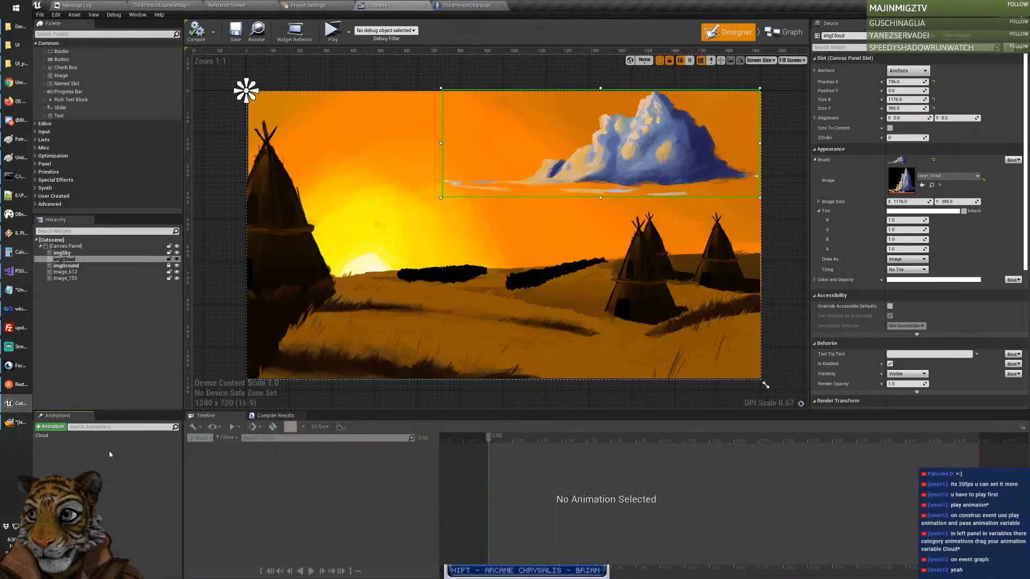
click(90, 436)
click(89, 457)
click(52, 427)
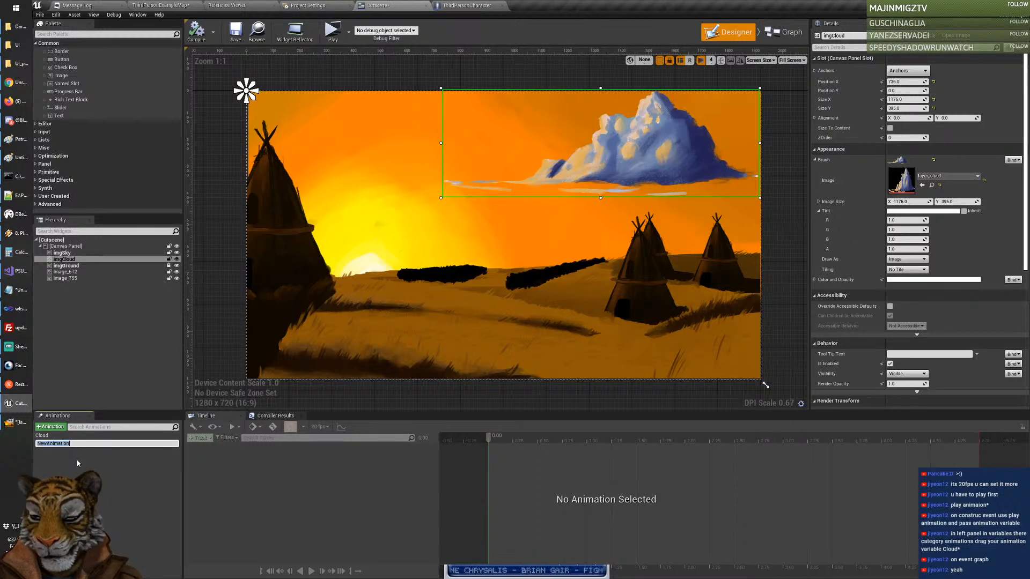
text(Sun)
key(Return)
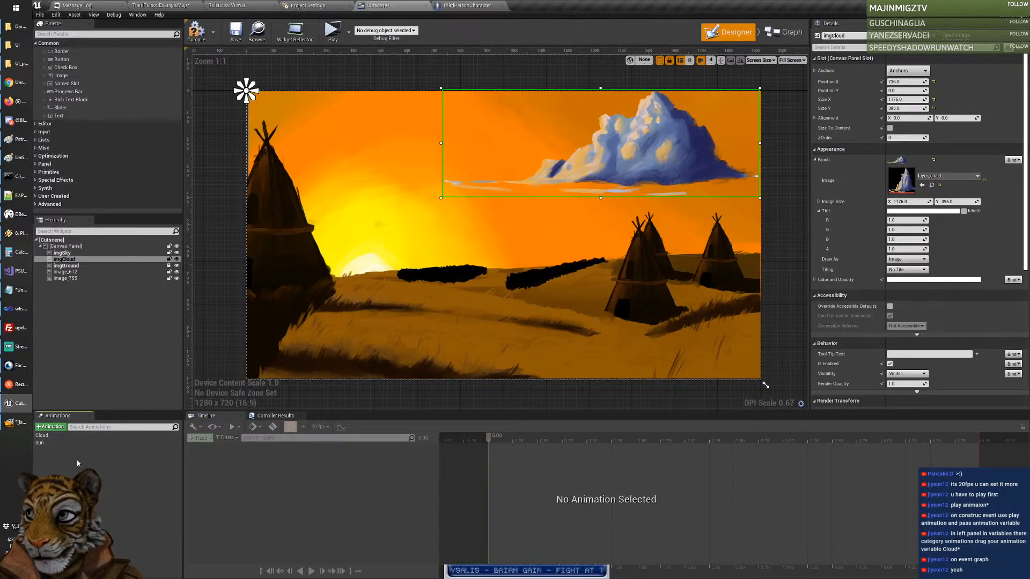
click(92, 442)
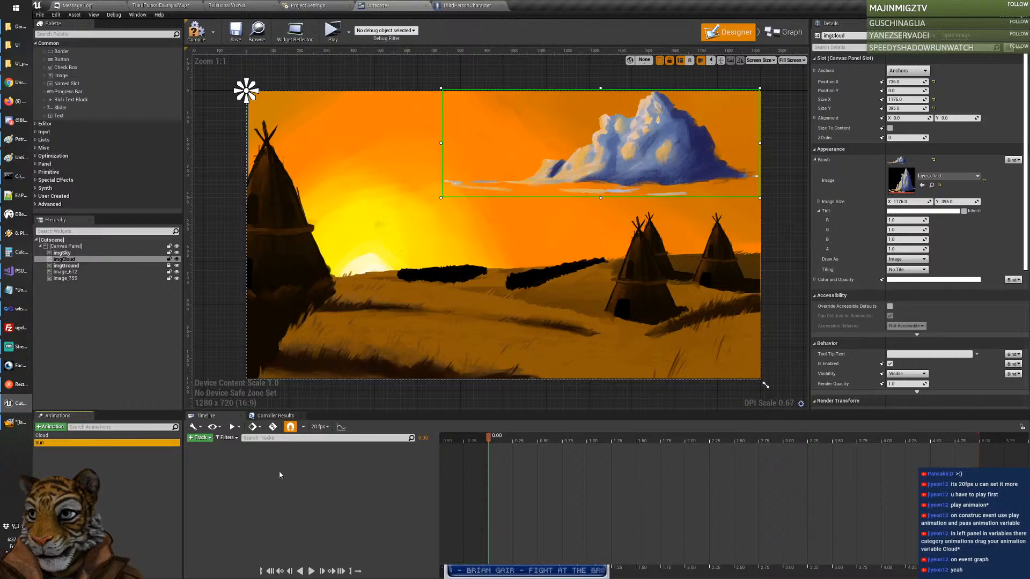
click(206, 439)
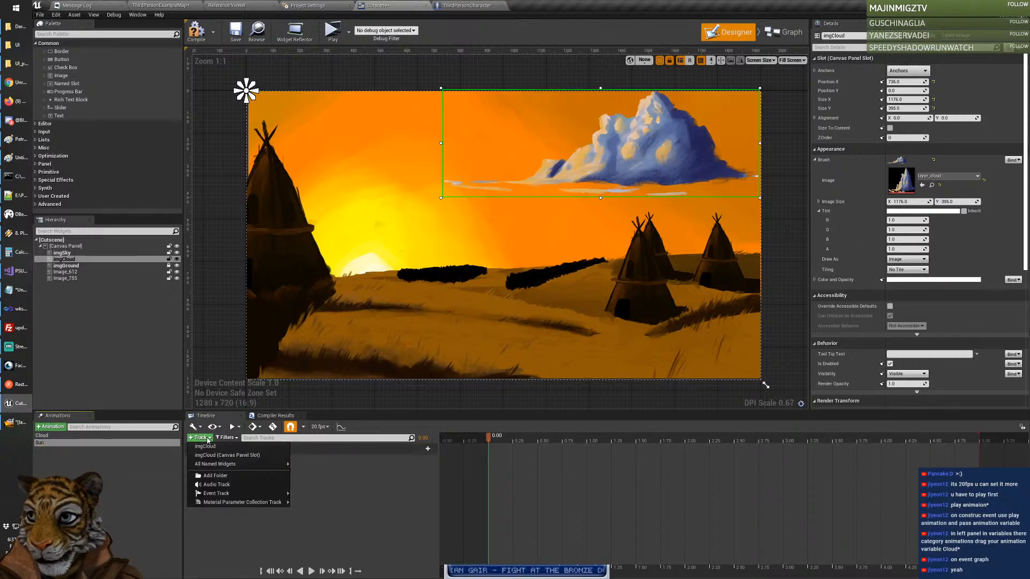
click(205, 447)
click(108, 436)
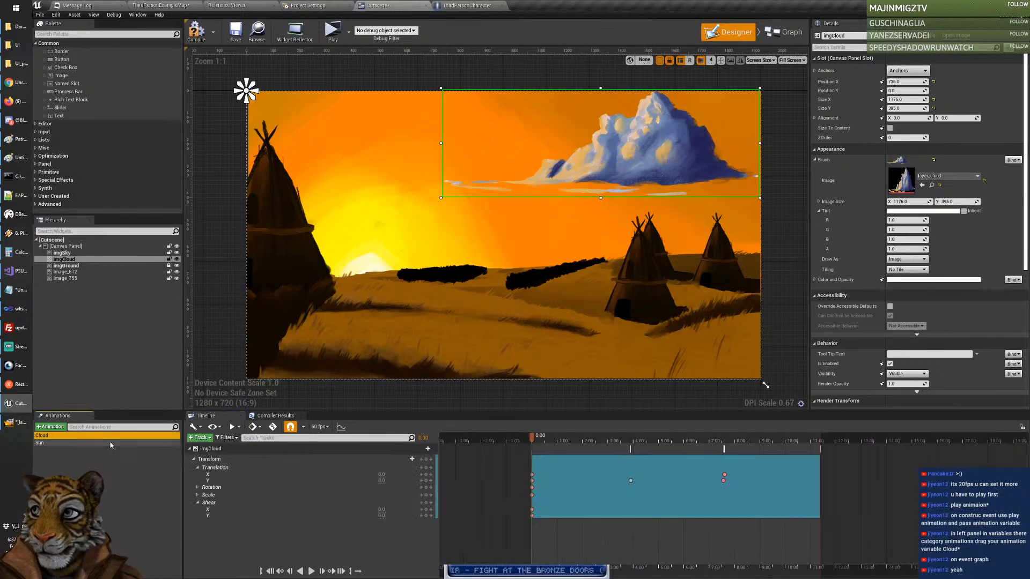
click(111, 443)
right_click(330, 452)
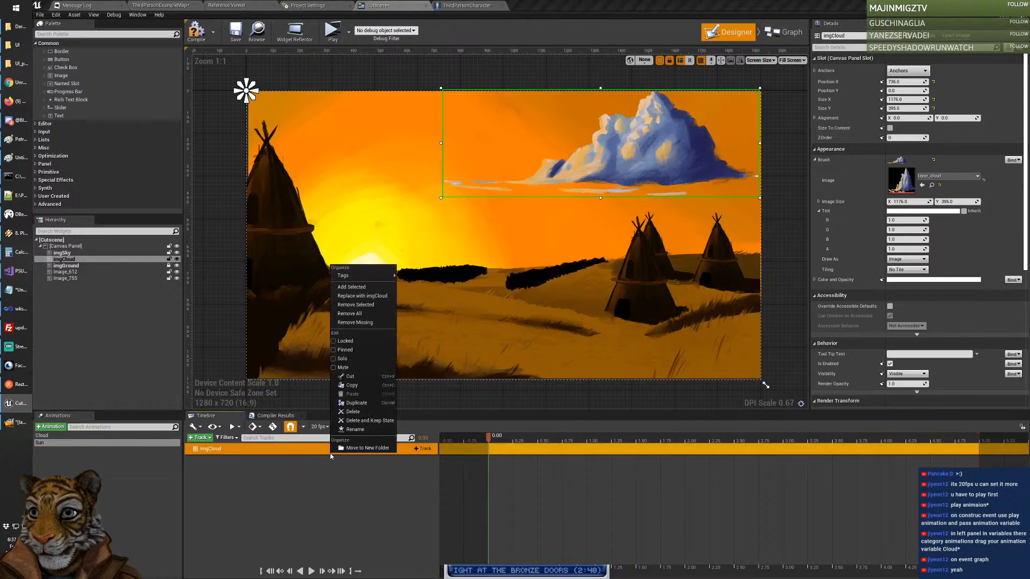
click(352, 412)
Step: Remove the imgCloud track from the Sun animation's timeline and add a track for imgSky instead
click(200, 437)
mouse_move(225, 465)
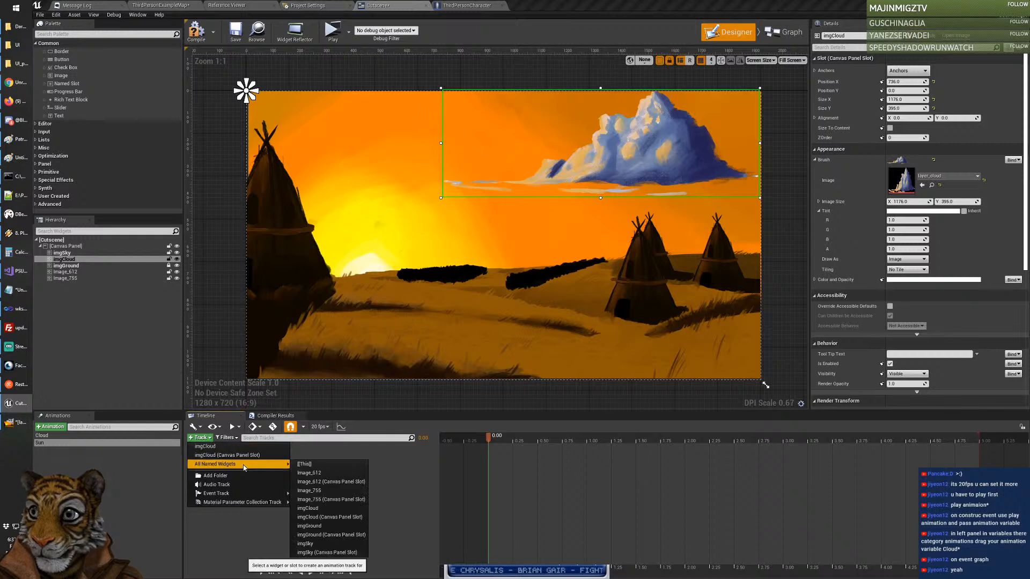
click(412, 470)
click(368, 177)
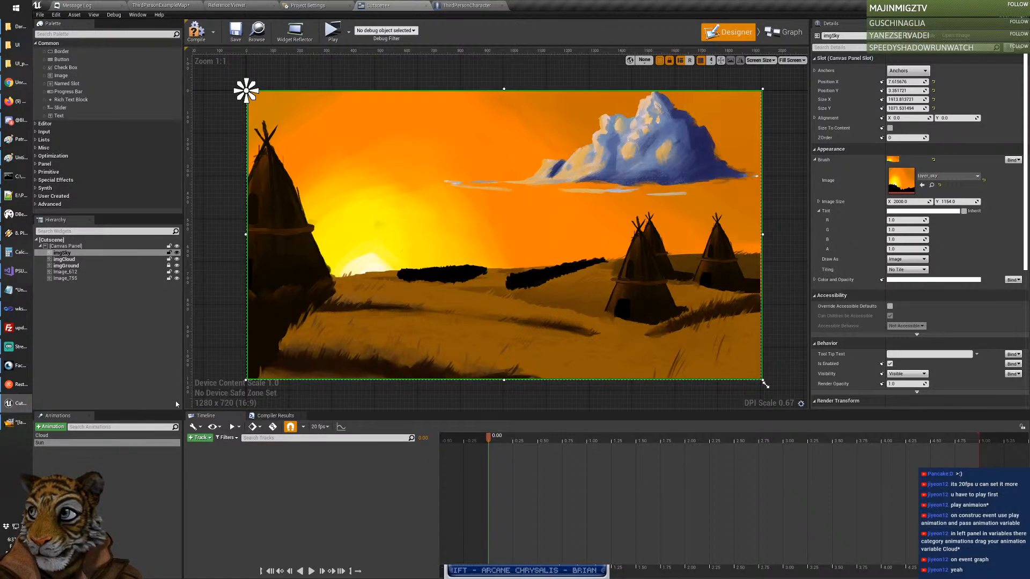
click(200, 438)
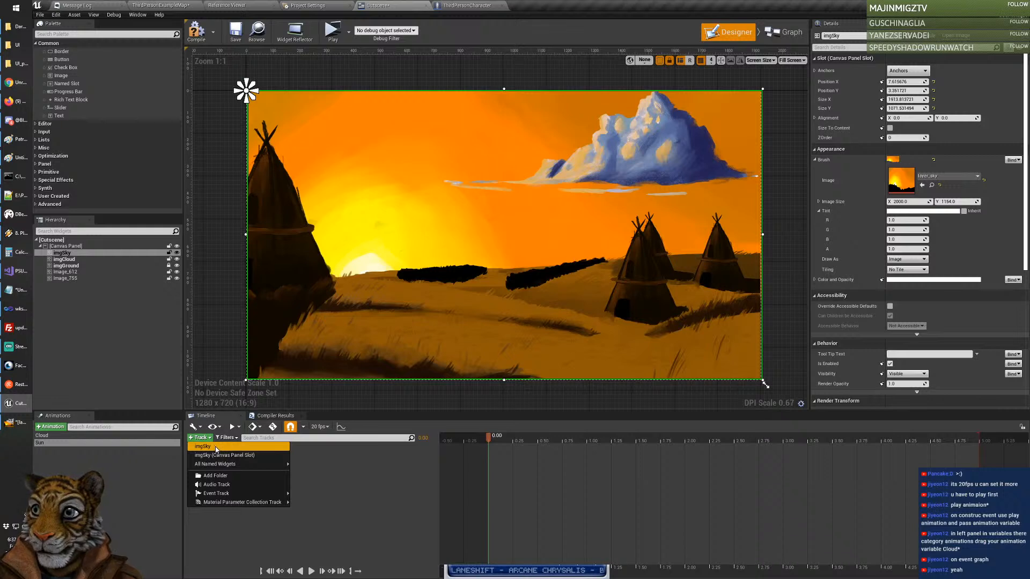
click(217, 447)
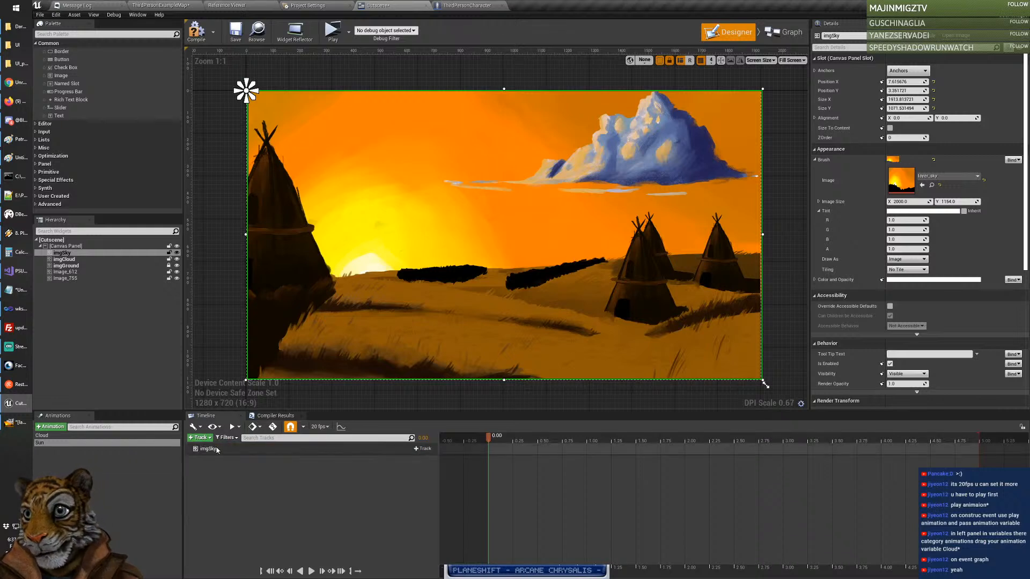
Step: Add a Color and Opacity track to imgSky and expand its R, G, B and A channels
click(270, 448)
click(423, 449)
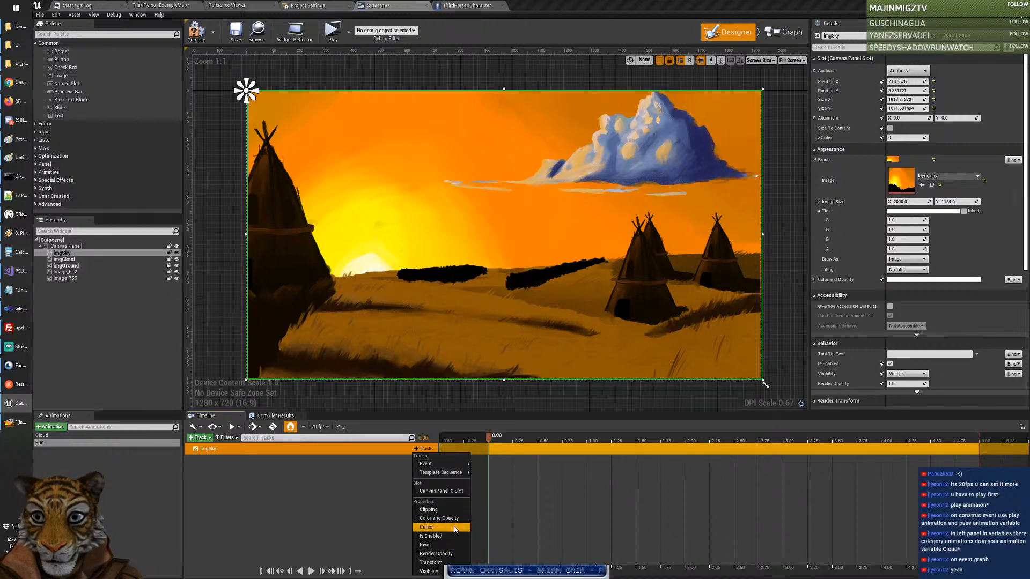
click(437, 518)
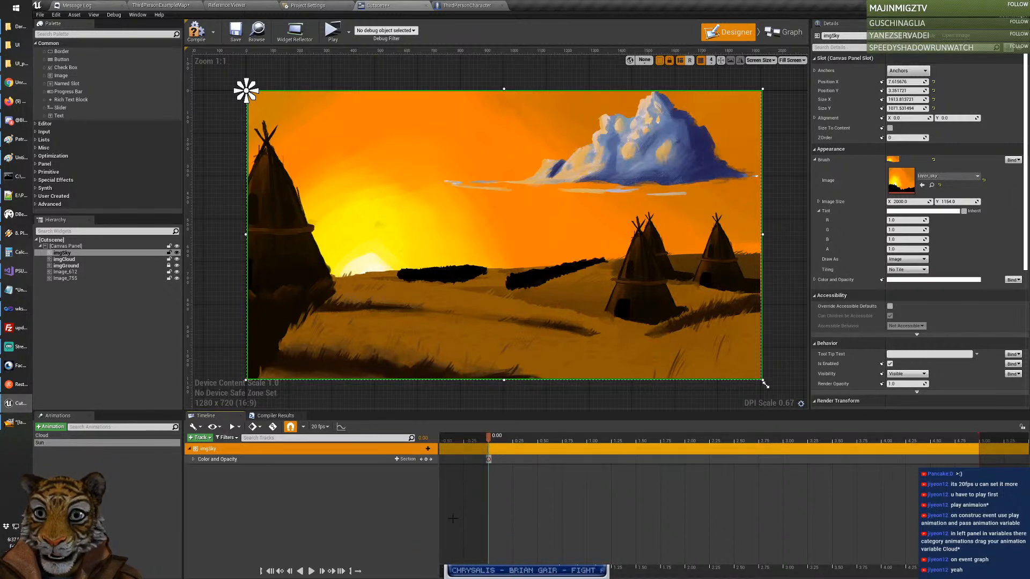
click(193, 460)
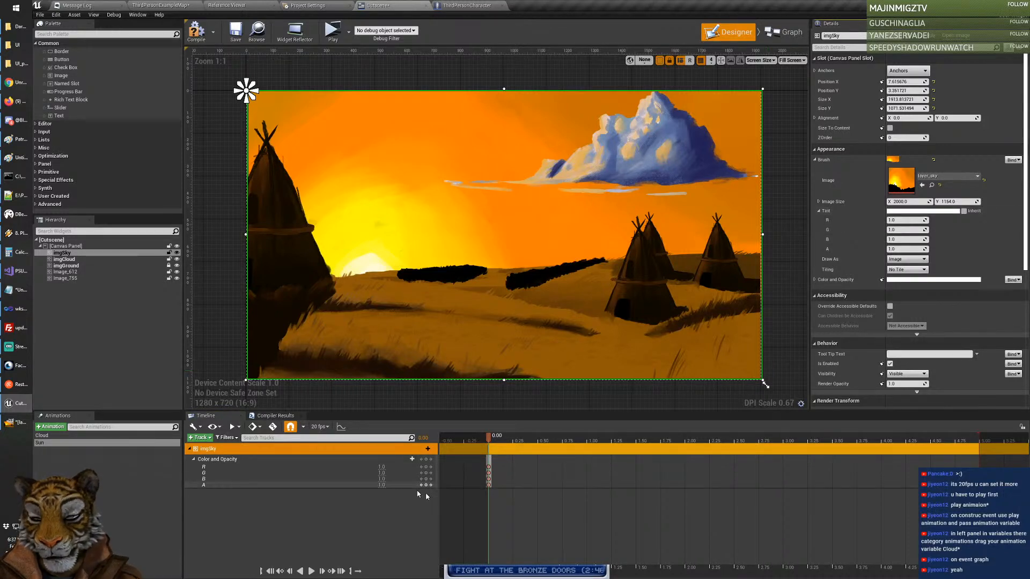
drag(376, 472, 391, 468)
click(391, 468)
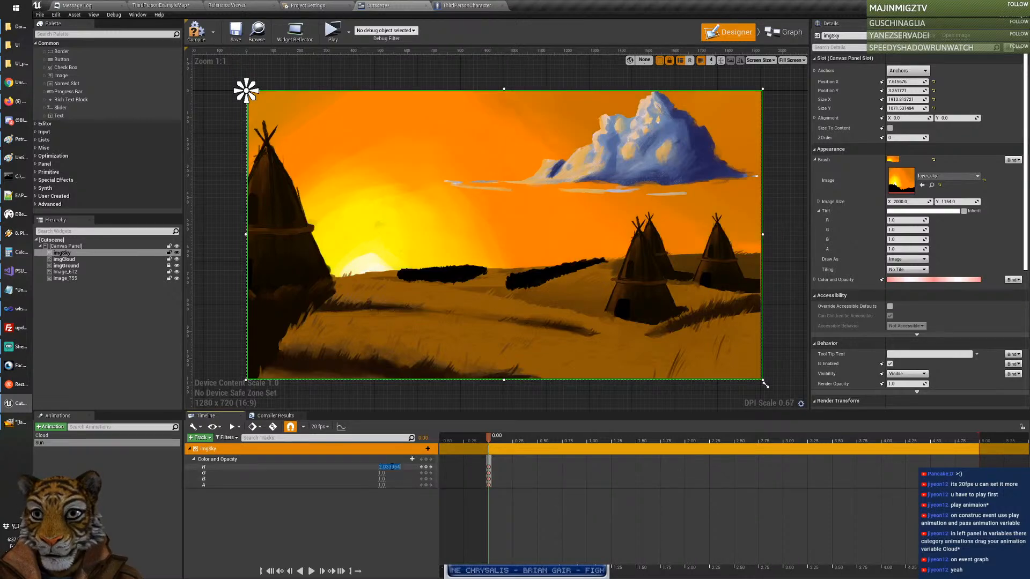
click(426, 485)
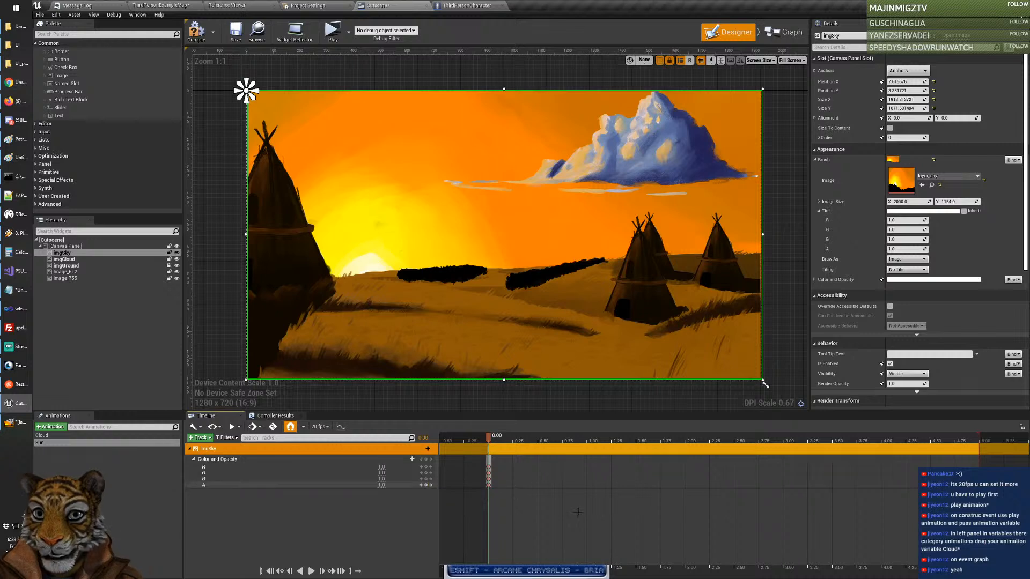
Step: Extend imgSky's Color and Opacity section to about 1.55 and move the playhead to 1.55
drag(490, 462, 642, 463)
click(580, 524)
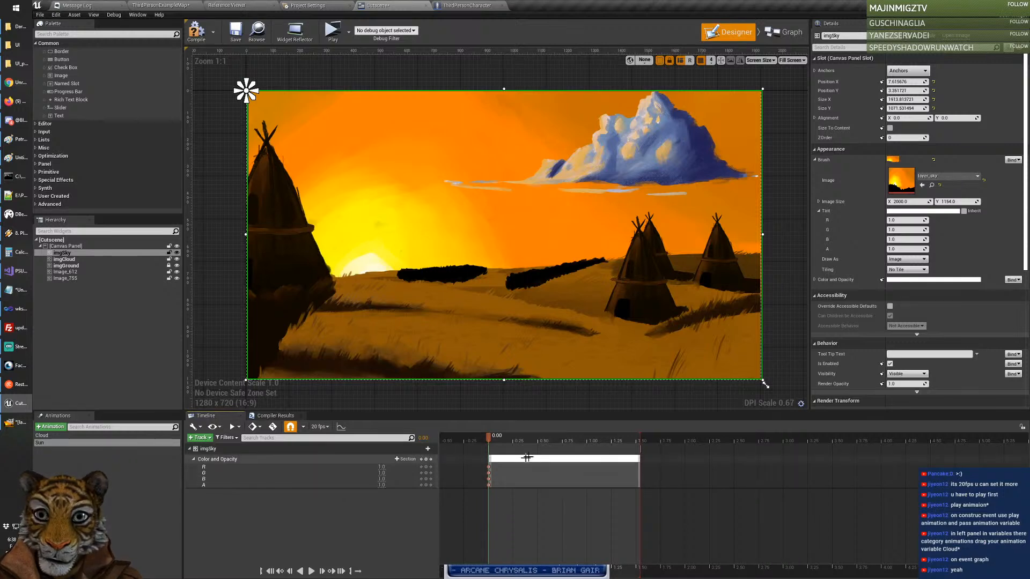
drag(488, 433, 637, 446)
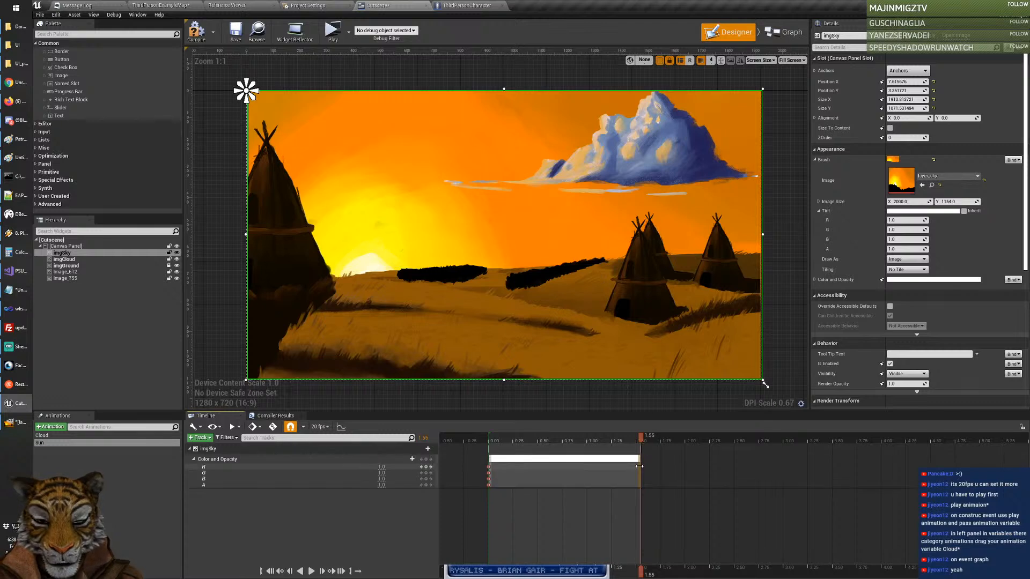
Step: Turn on keyframe recording and key imgSky's R, G and B color channels at 0.5 at 1.55
click(273, 427)
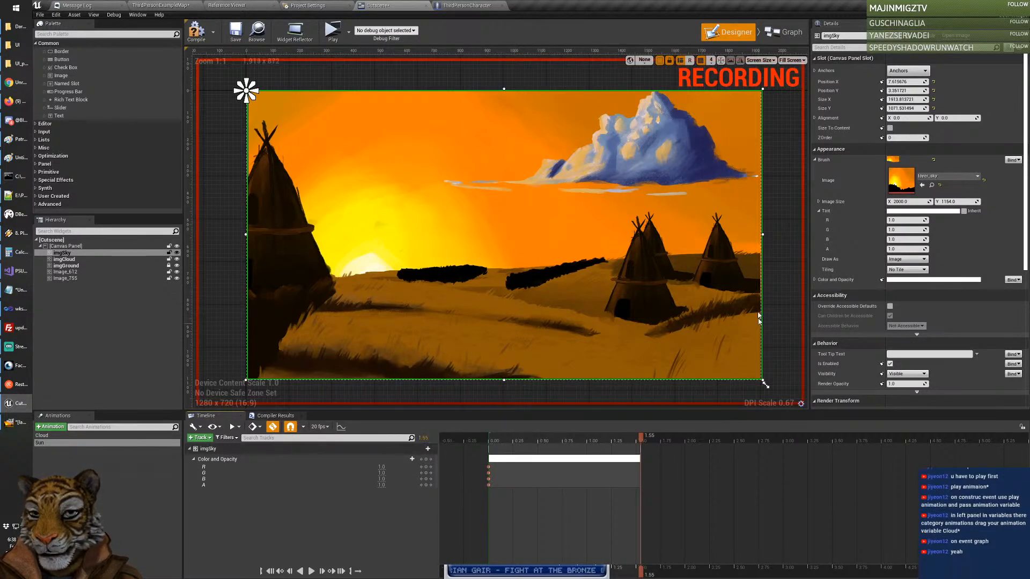
click(382, 468)
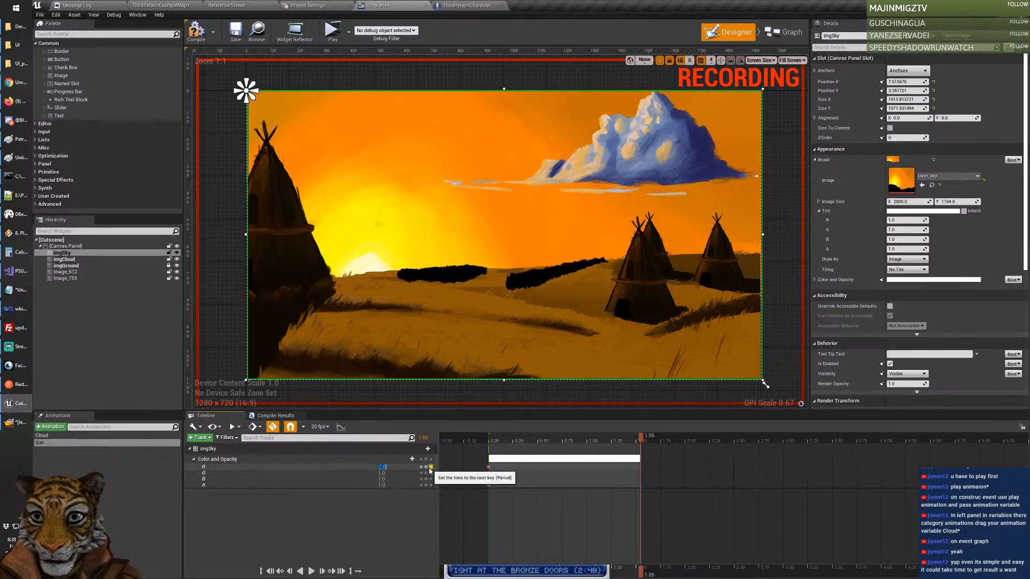
key(Return)
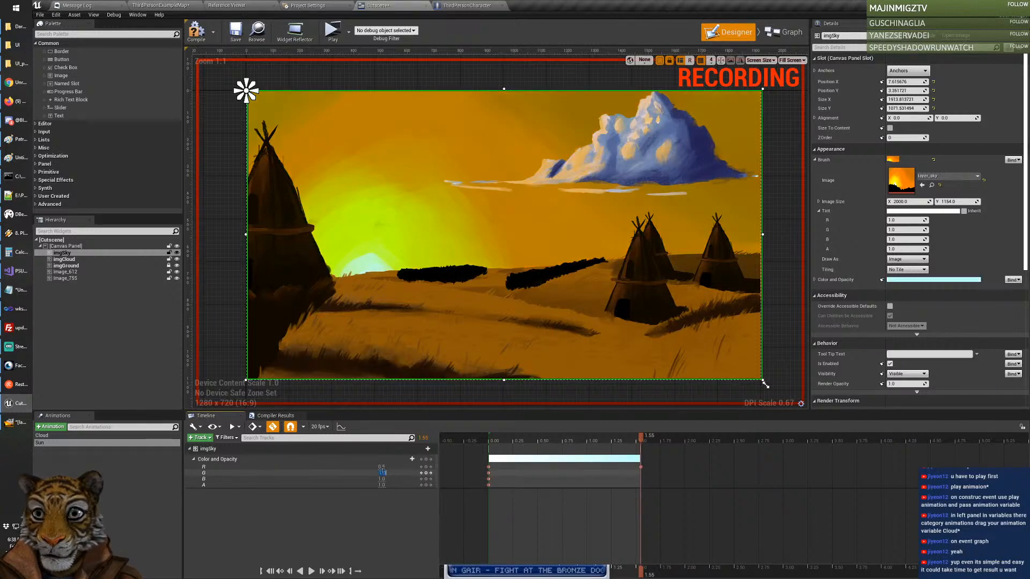
text(0.5)
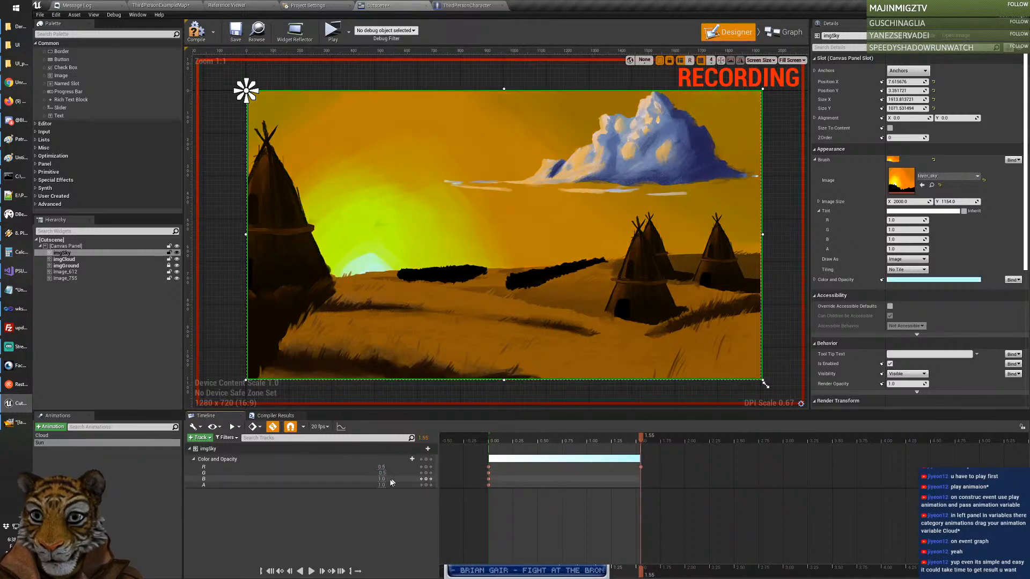
key(Tab)
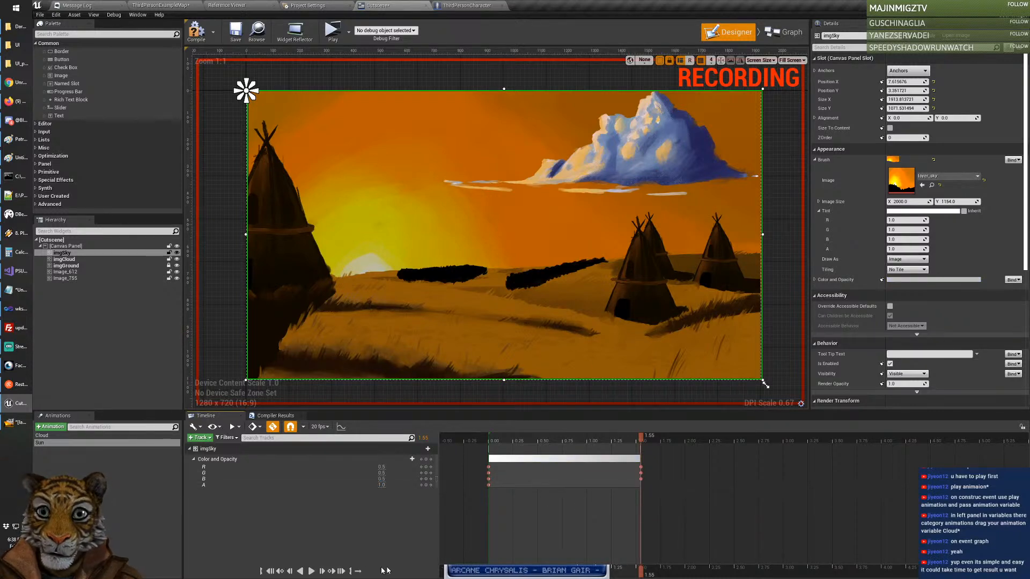
Step: Play back the Sun animation, turn off keyframe recording, and compile and save the Cutscene widget
click(311, 572)
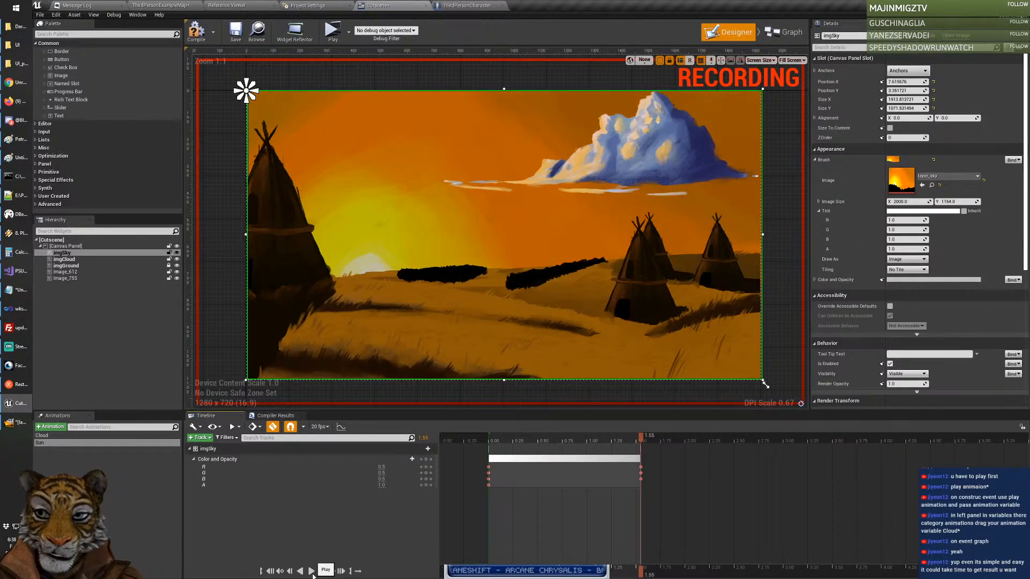
click(312, 572)
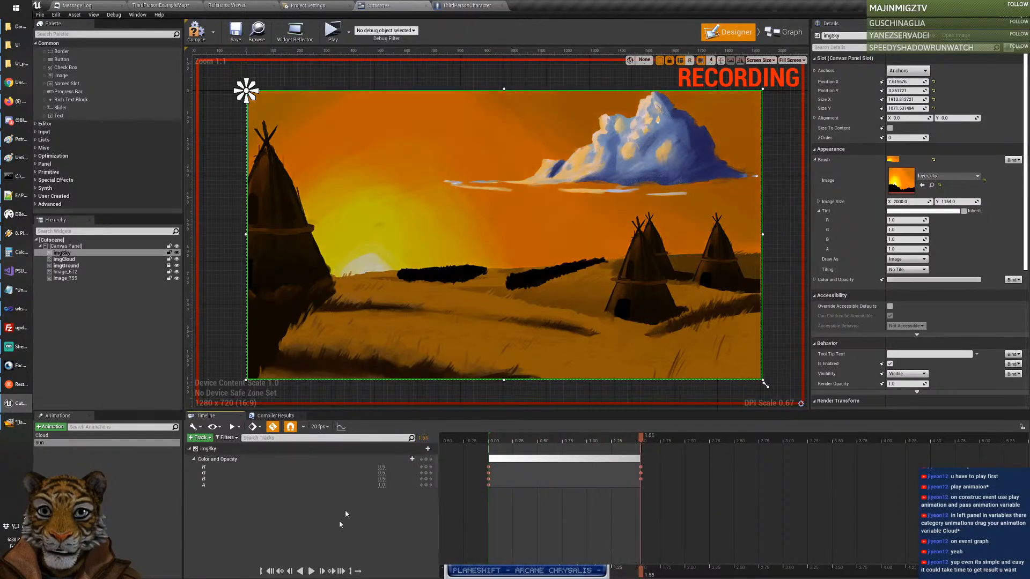
click(274, 427)
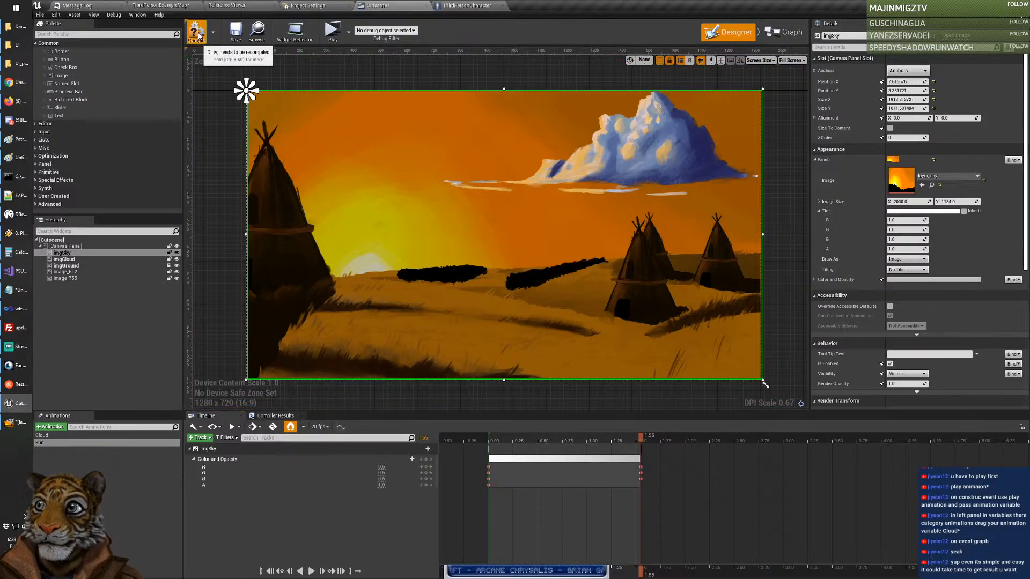
click(236, 39)
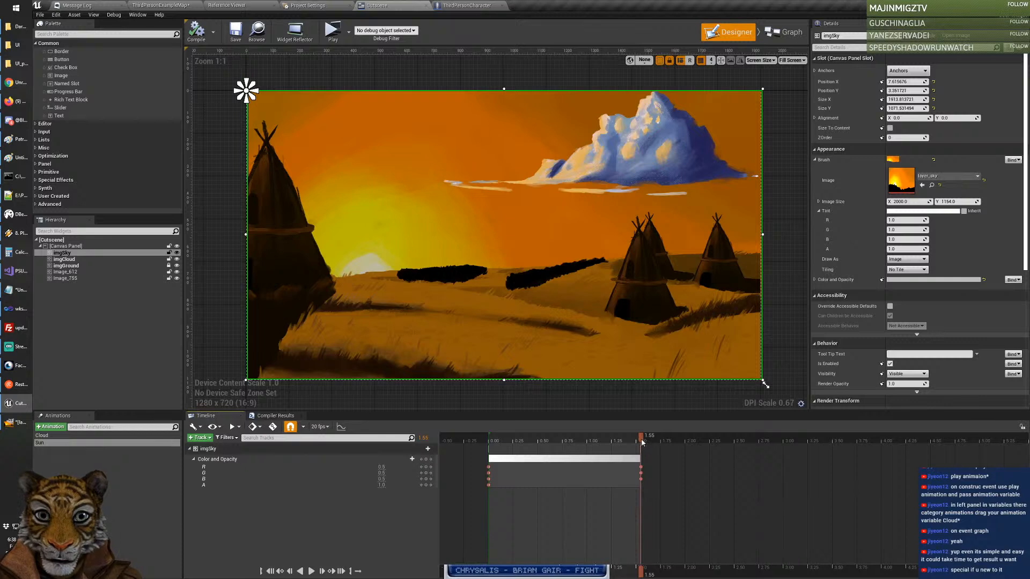
mouse_move(642, 442)
mouse_down()
mouse_move(489, 442)
mouse_move(624, 438)
mouse_up()
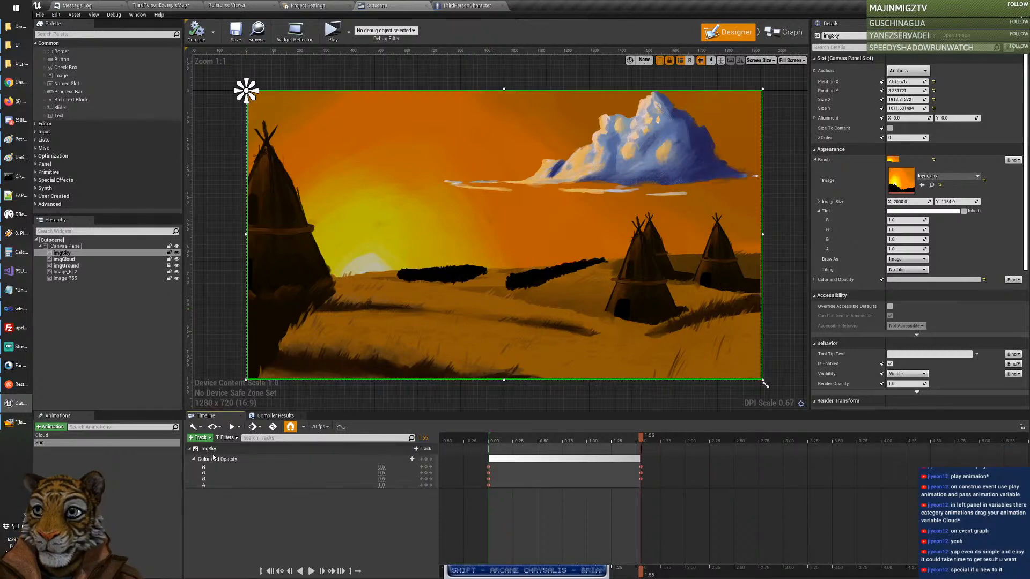
Step: Add a Transform track to imgSky, expand its Translation channels and collapse Color and Opacity
click(424, 449)
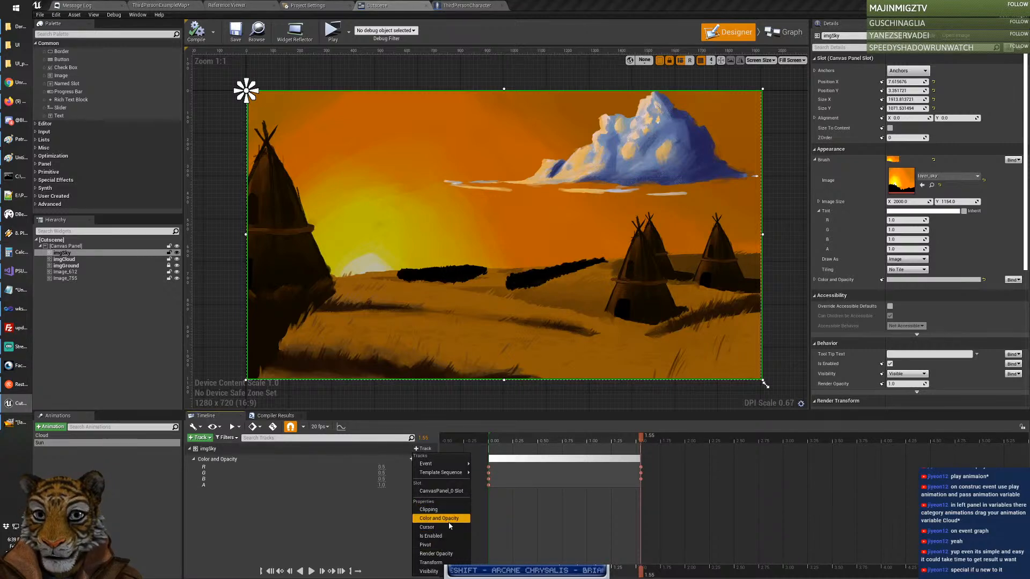
click(435, 563)
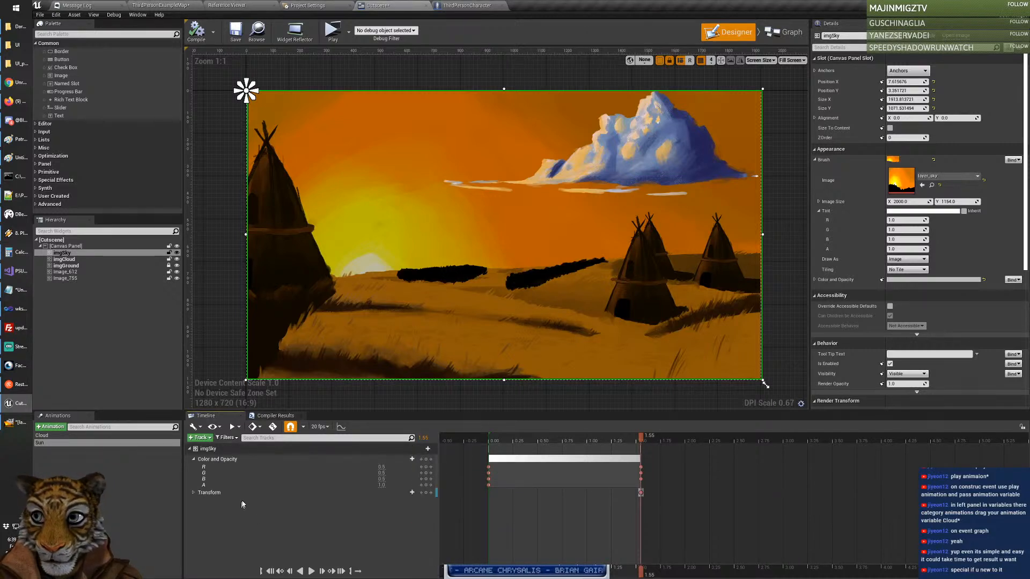
click(194, 493)
click(193, 459)
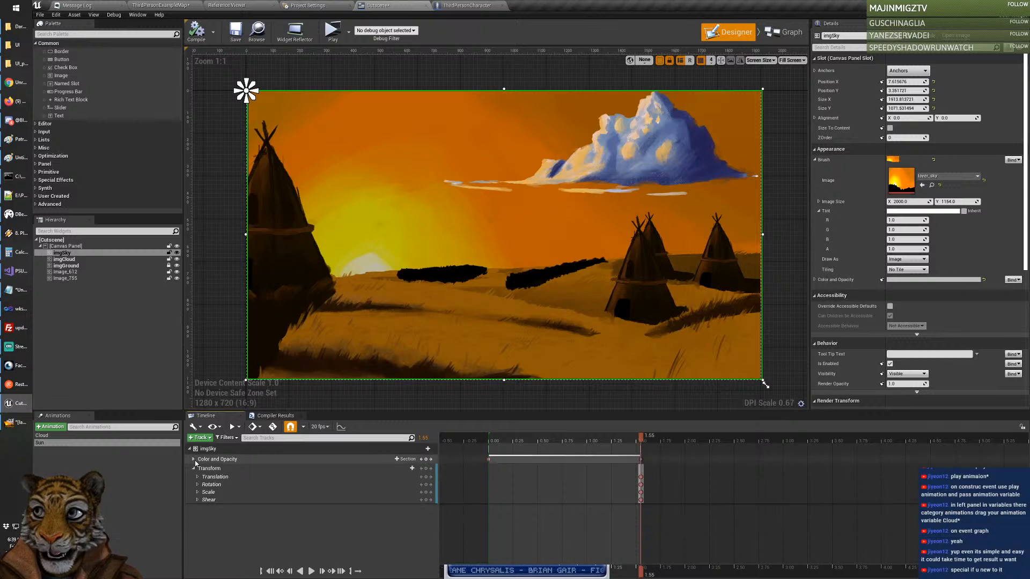
click(197, 479)
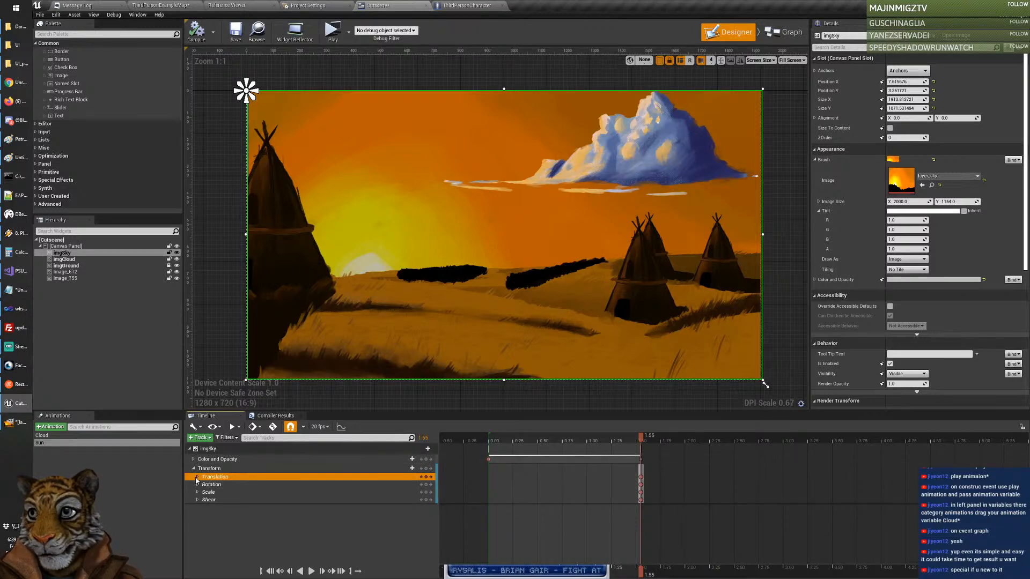
click(197, 477)
click(221, 490)
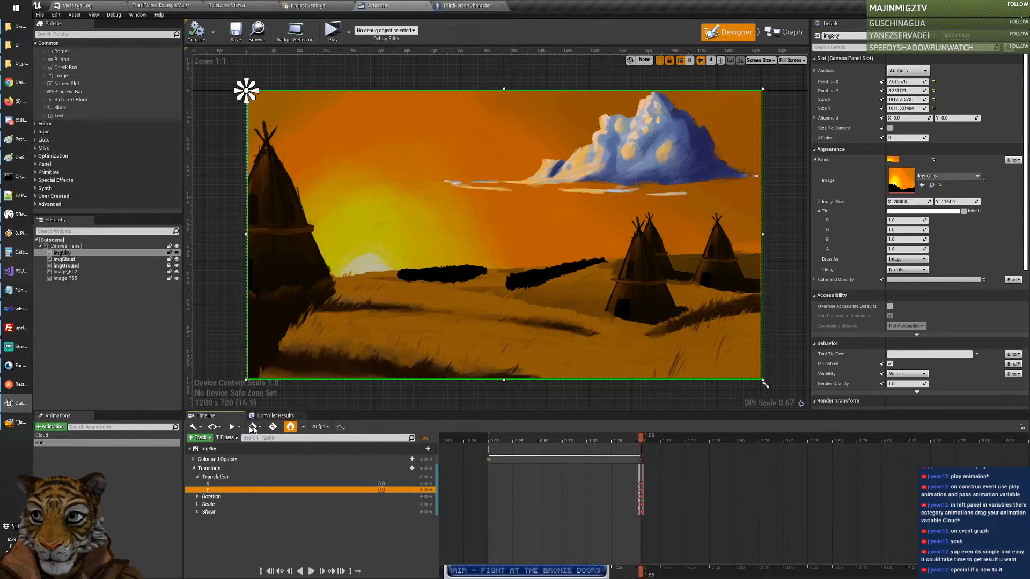
Step: Record a Translation Y value of 50 for imgSky at 1.55 and turn keyframe recording off again
click(273, 427)
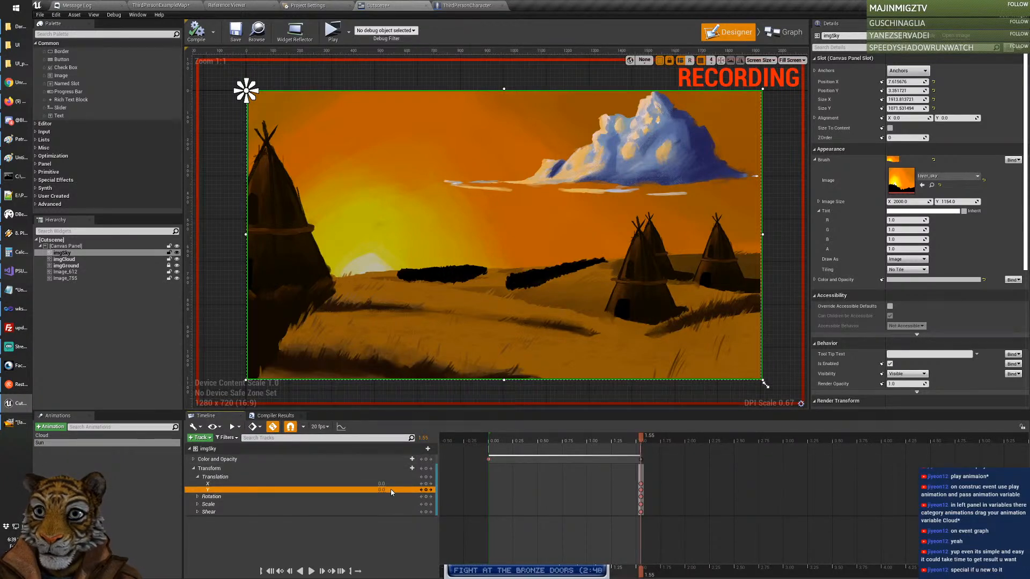
click(378, 494)
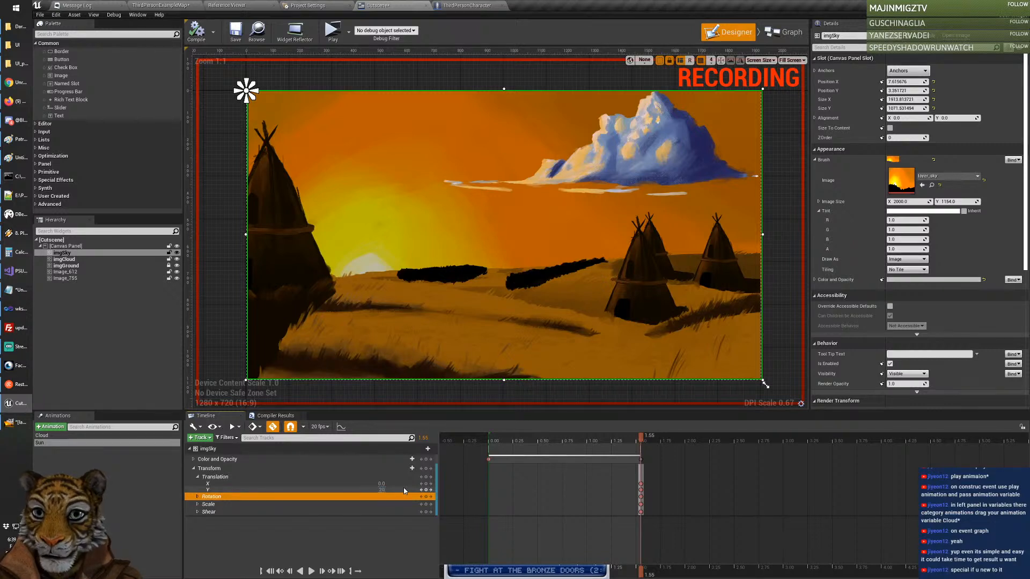
key(Return)
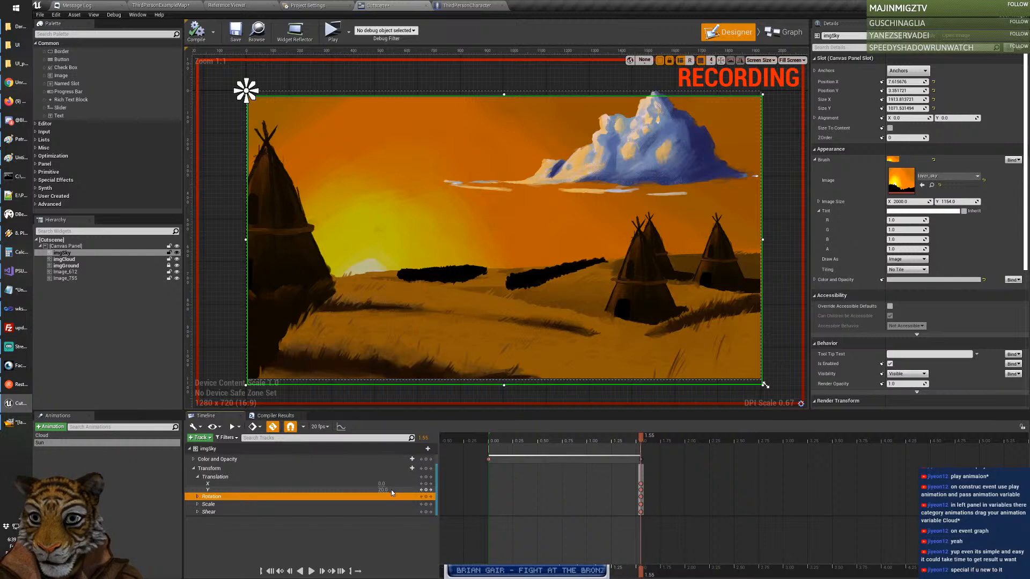
click(392, 490)
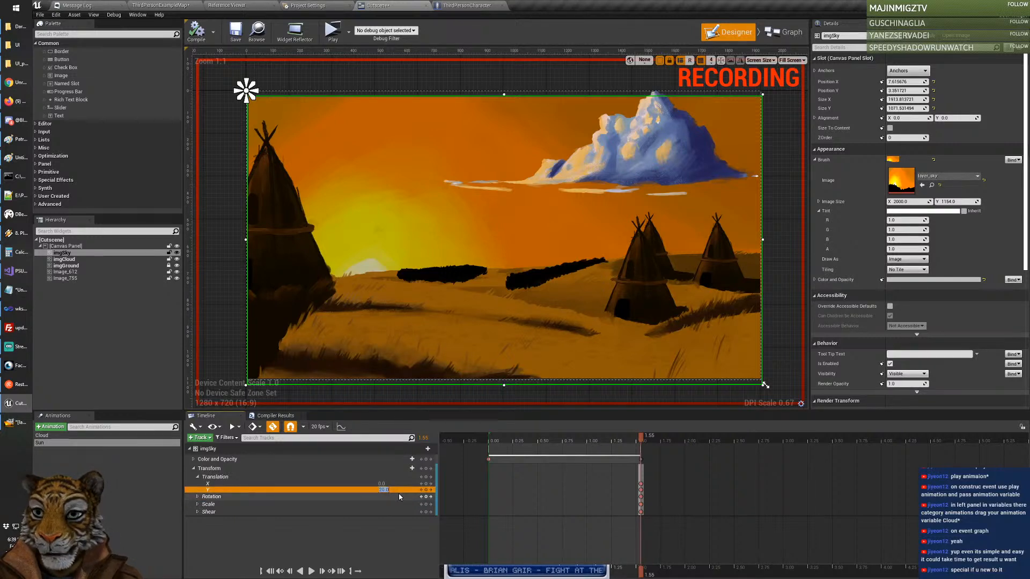
text(50)
key(Return)
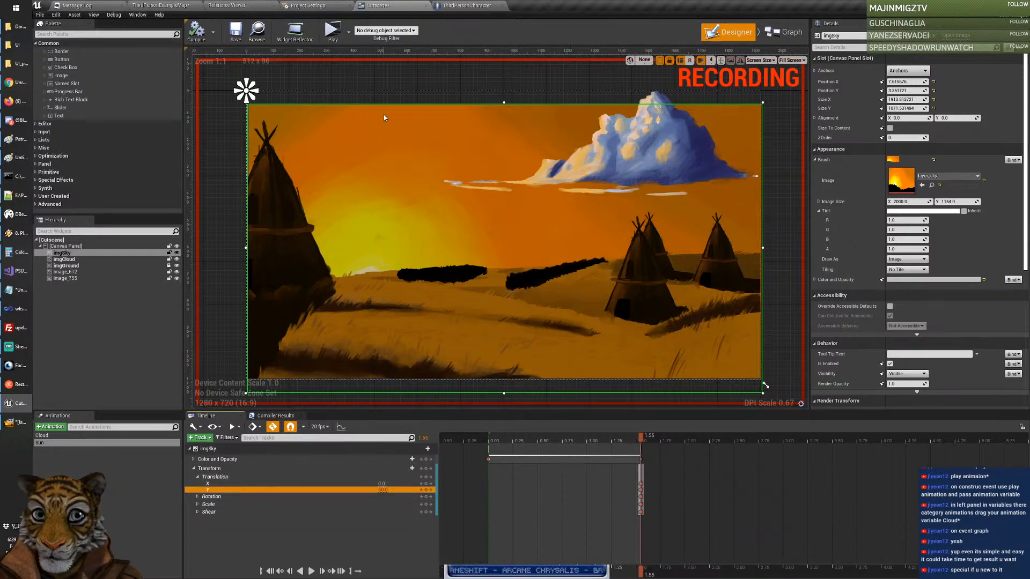
click(274, 427)
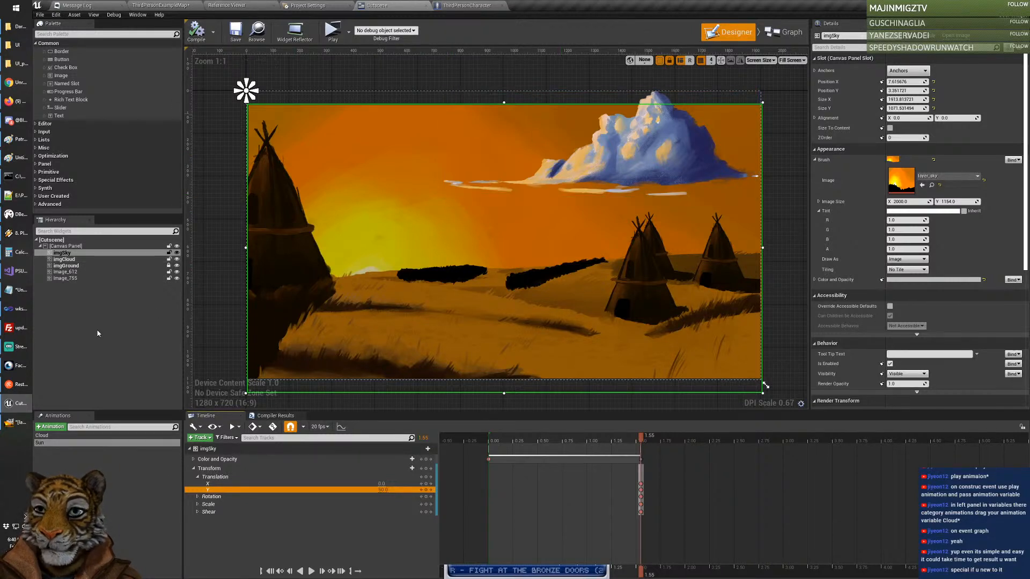
Step: Run the game preview and trigger the cutscene to watch its animation
mouse_move(11, 429)
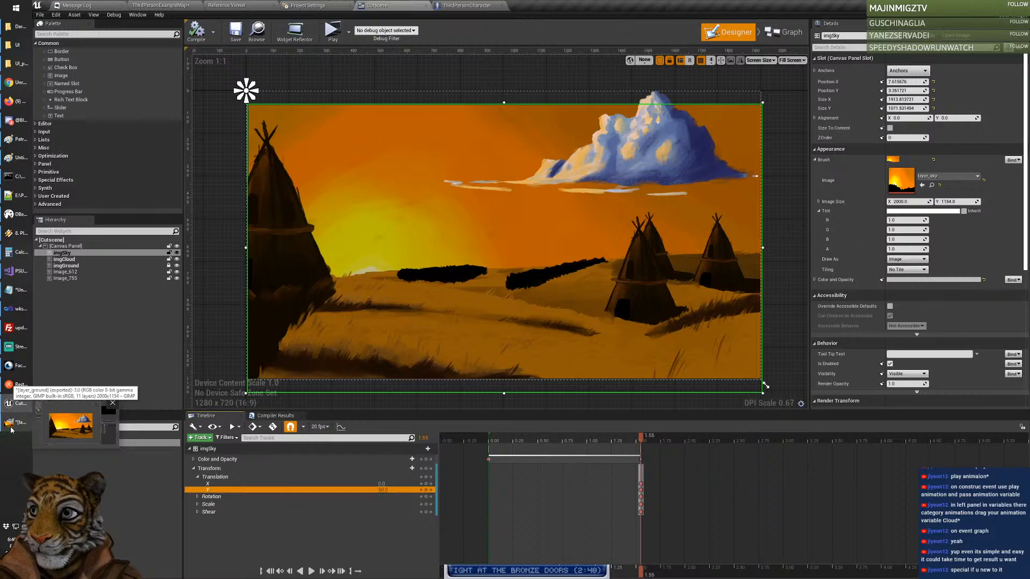
click(333, 31)
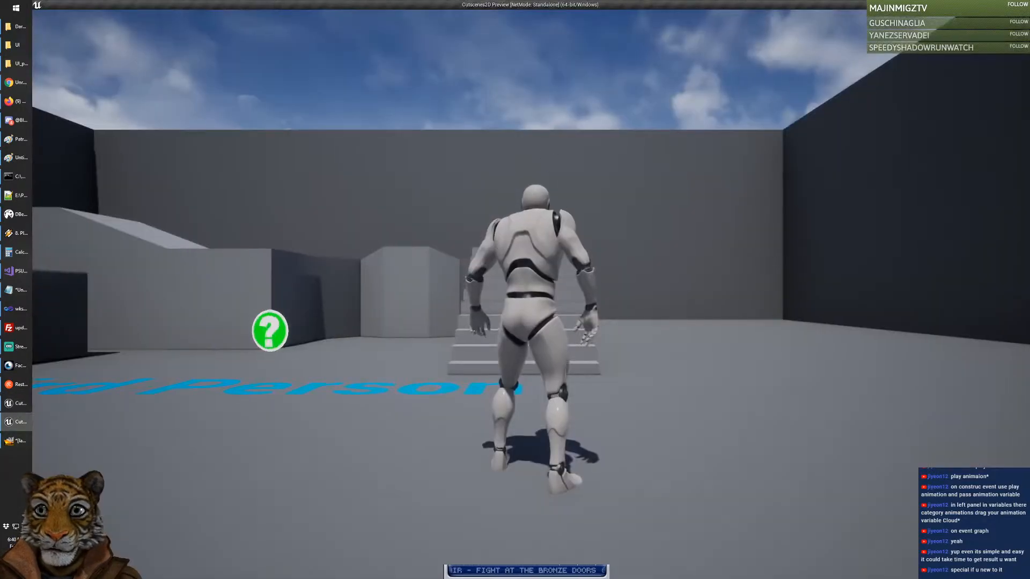
key(e)
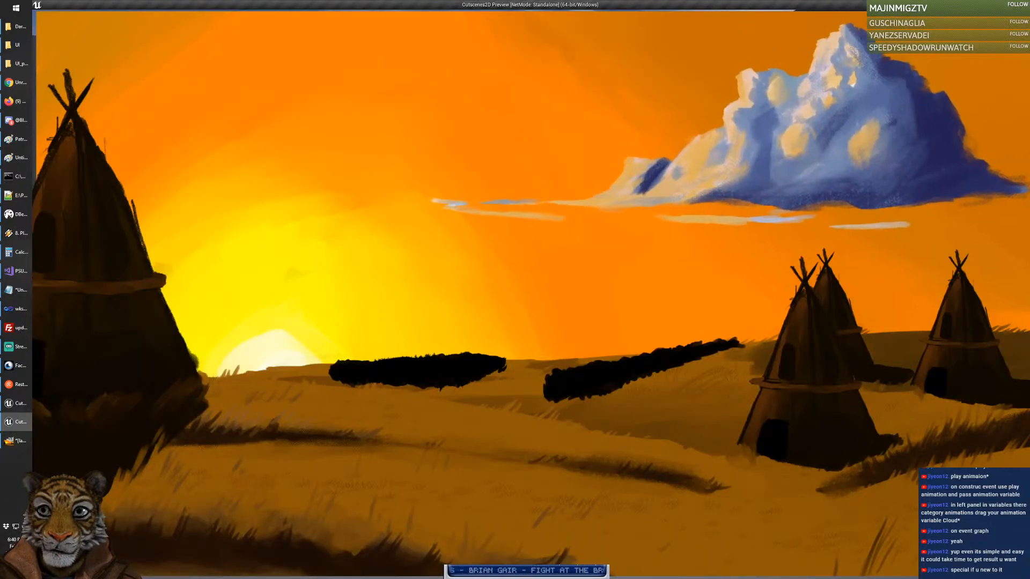
Step: End the game preview and add a Sun animation variable node to the Cutscene event graph
key(Escape)
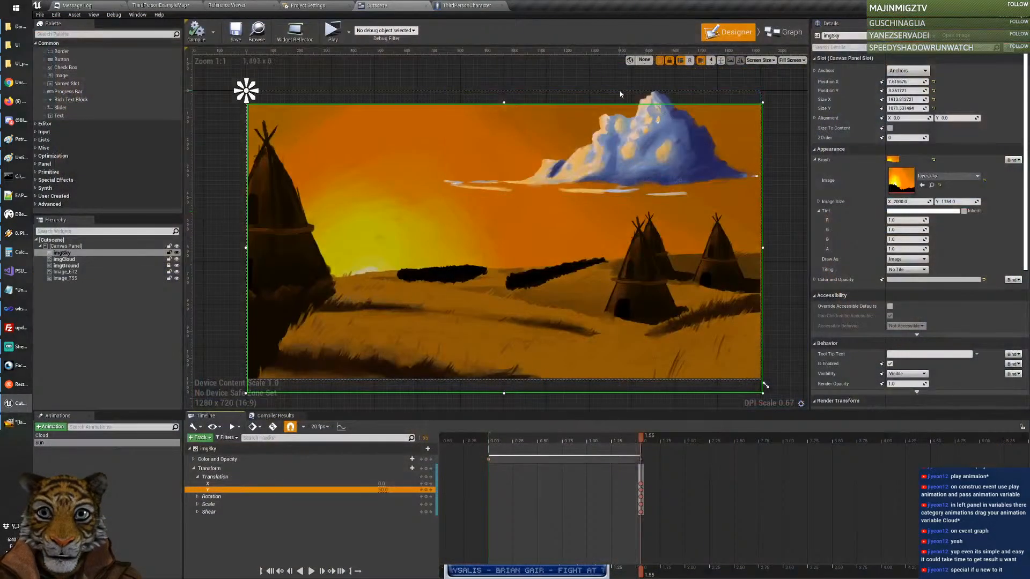
click(784, 32)
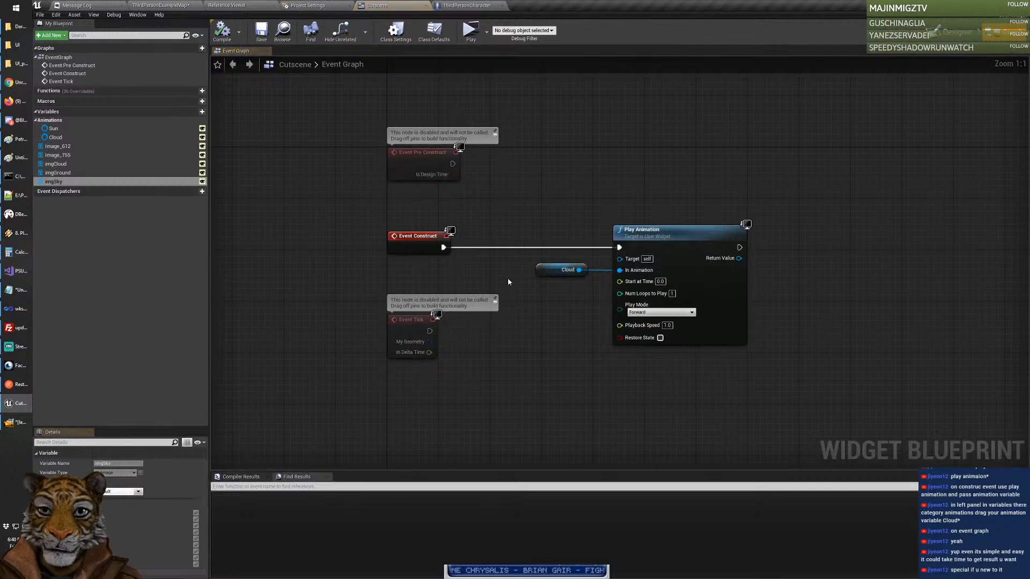
right_drag(507, 278, 496, 279)
drag(54, 128, 800, 248)
click(537, 392)
Step: Duplicate the Play Animation node, chain the copy after the original, and connect Sun to its In Animation input
click(665, 229)
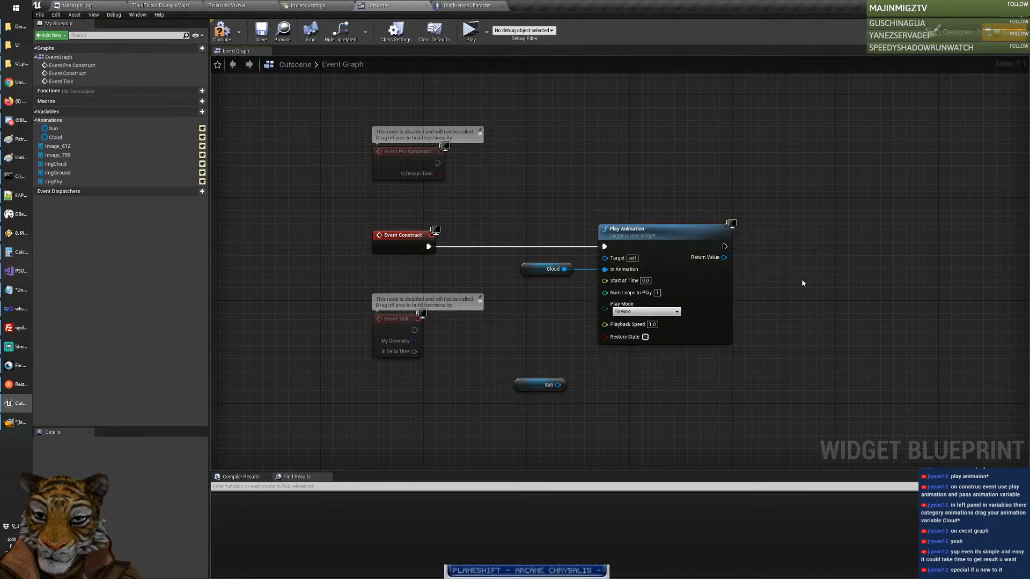
key(ctrl+c)
key(ctrl+v)
drag(844, 288, 826, 237)
drag(559, 385, 792, 270)
drag(723, 246, 792, 247)
click(589, 136)
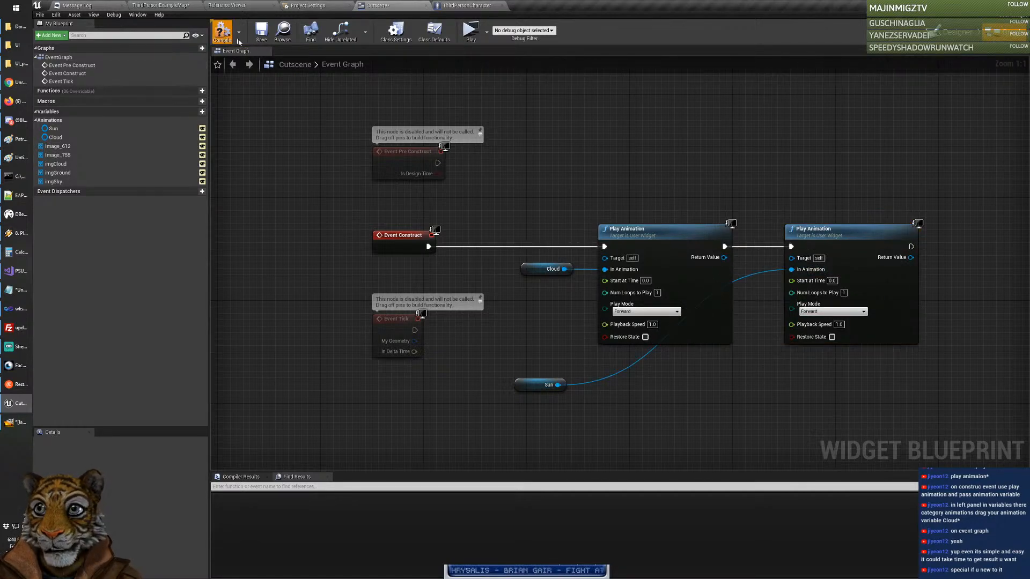
Step: Run the game preview maximized twice and trigger the cutscene to watch the Cloud and Sun animations together
click(470, 31)
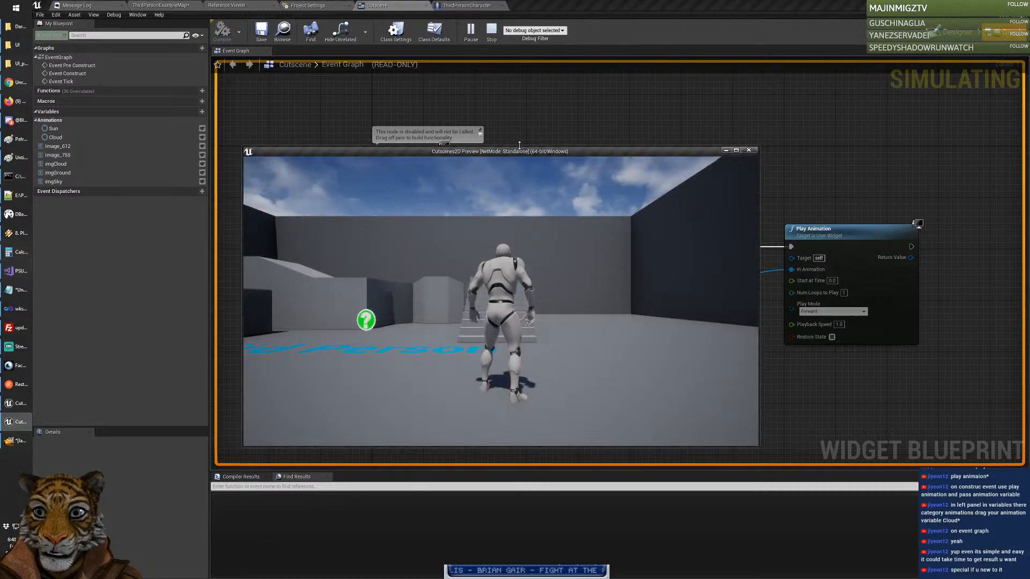
double_click(519, 152)
click(519, 152)
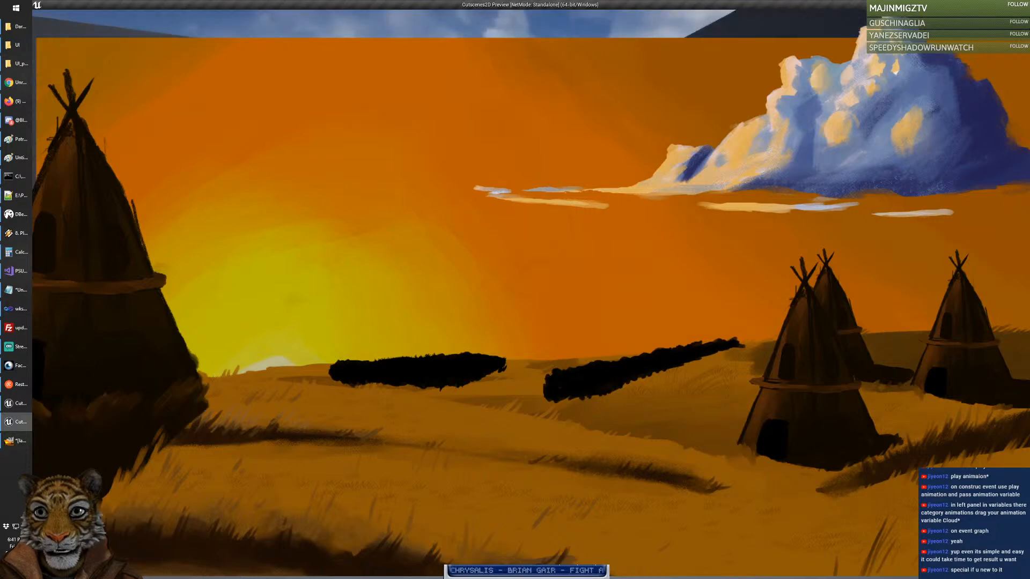
key(Escape)
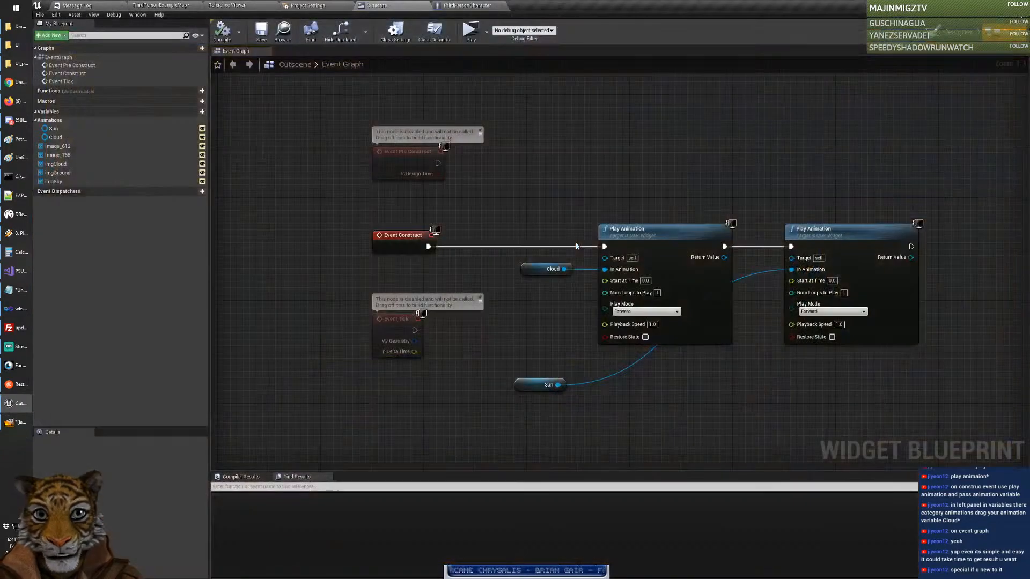
click(470, 30)
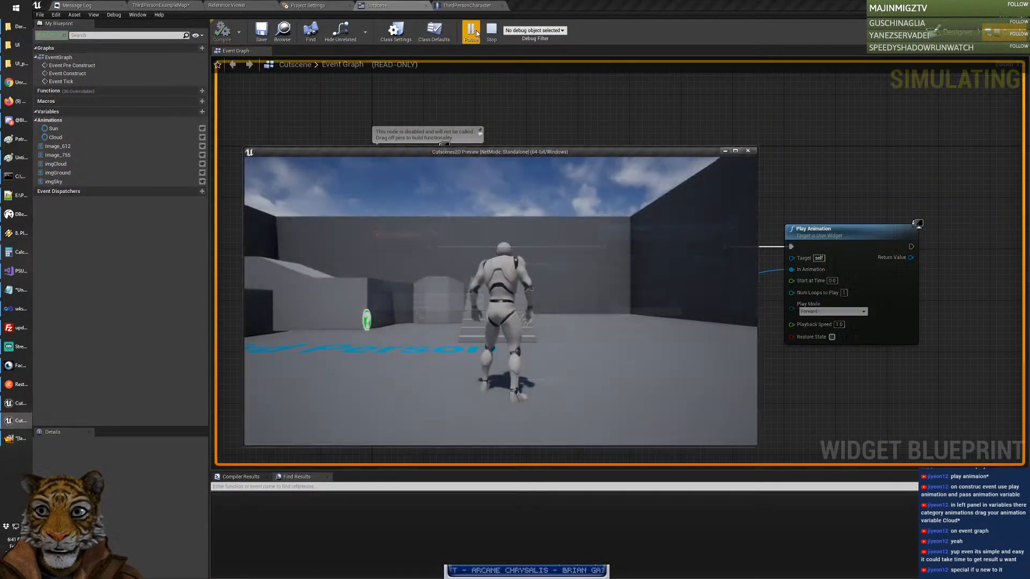
double_click(549, 151)
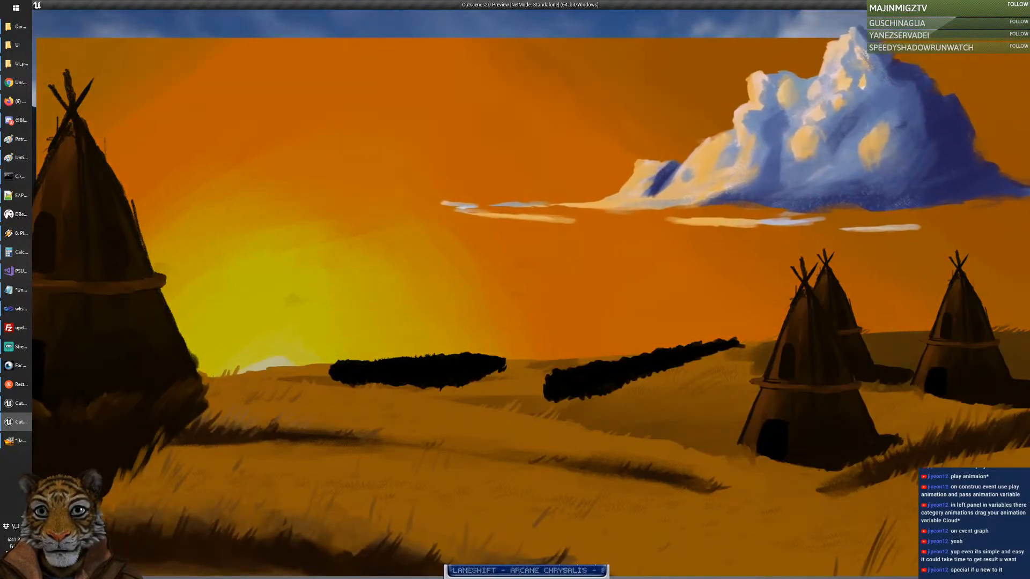
key(Escape)
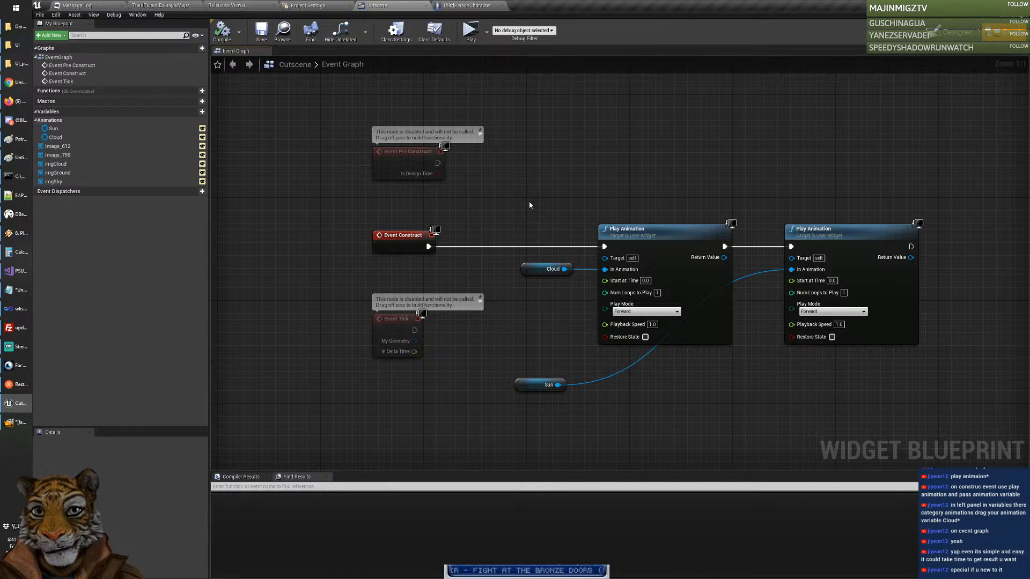
Step: Move both Play Animation nodes with their Cloud and Sun variables farther away from Event Construct
right_drag(531, 217, 469, 218)
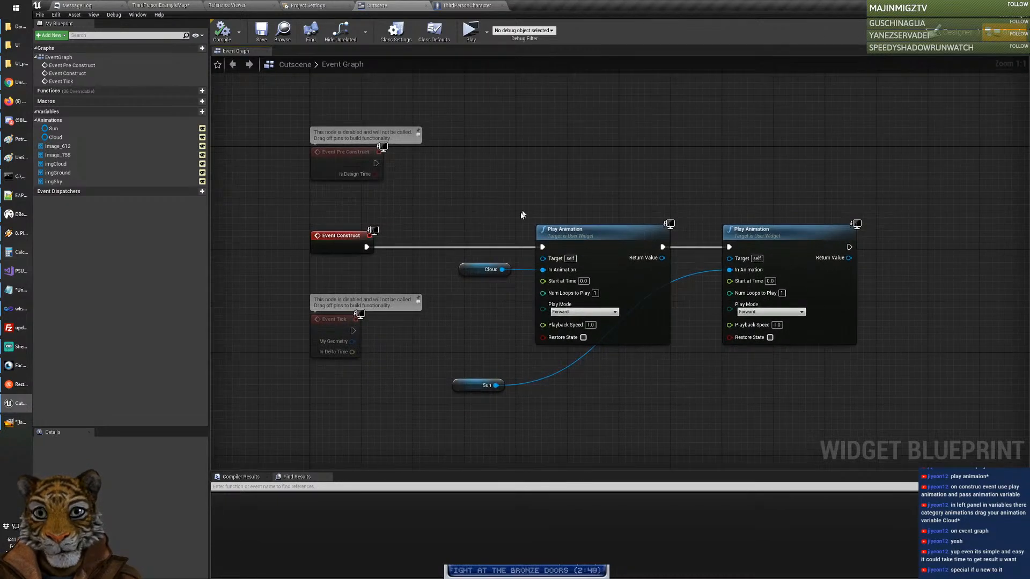
drag(483, 185, 824, 421)
drag(585, 227, 709, 228)
right_drag(585, 201, 655, 206)
click(612, 189)
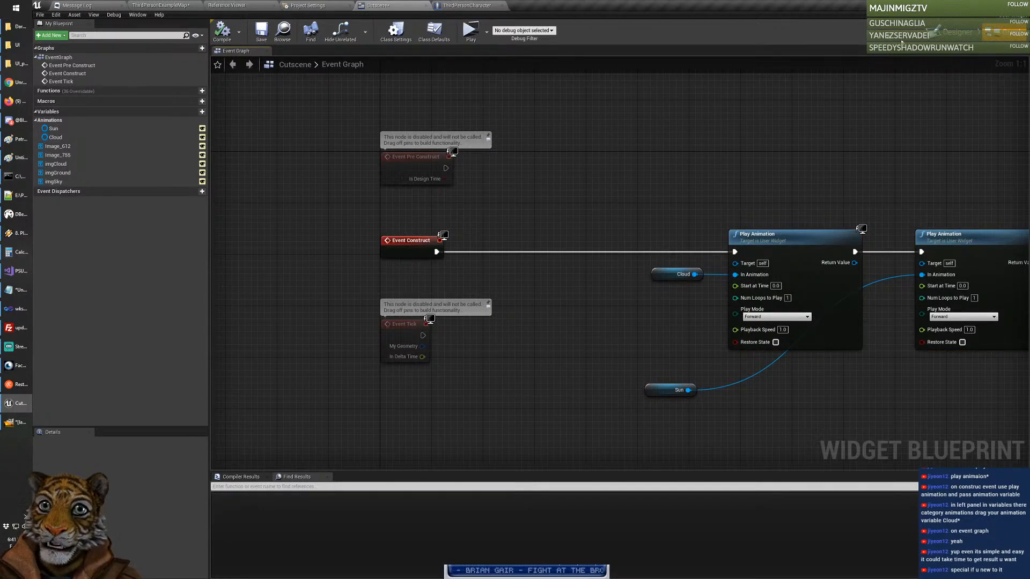
Step: Return to the widget design view and inspect the two black army images on the canvas
click(939, 34)
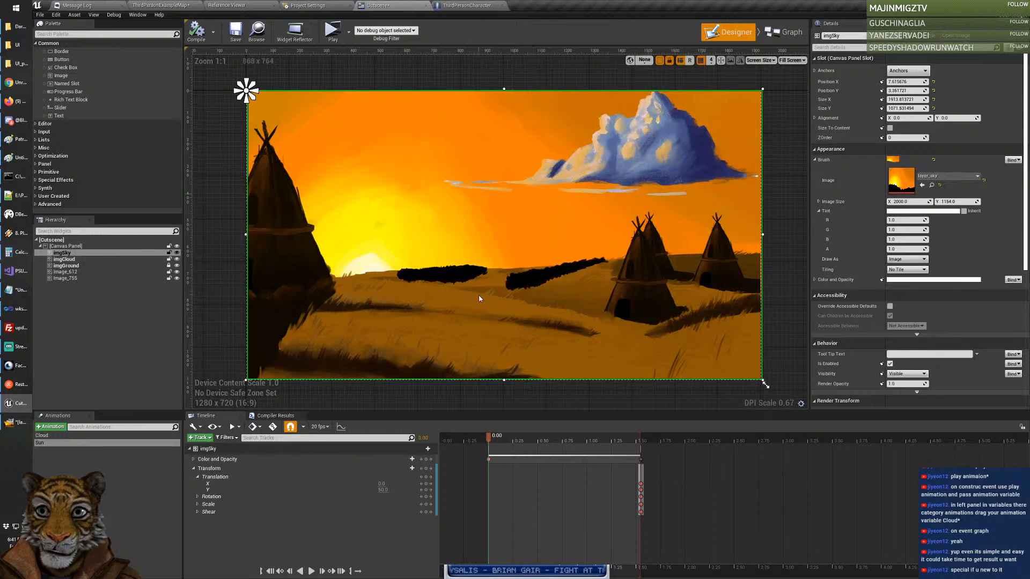
click(461, 275)
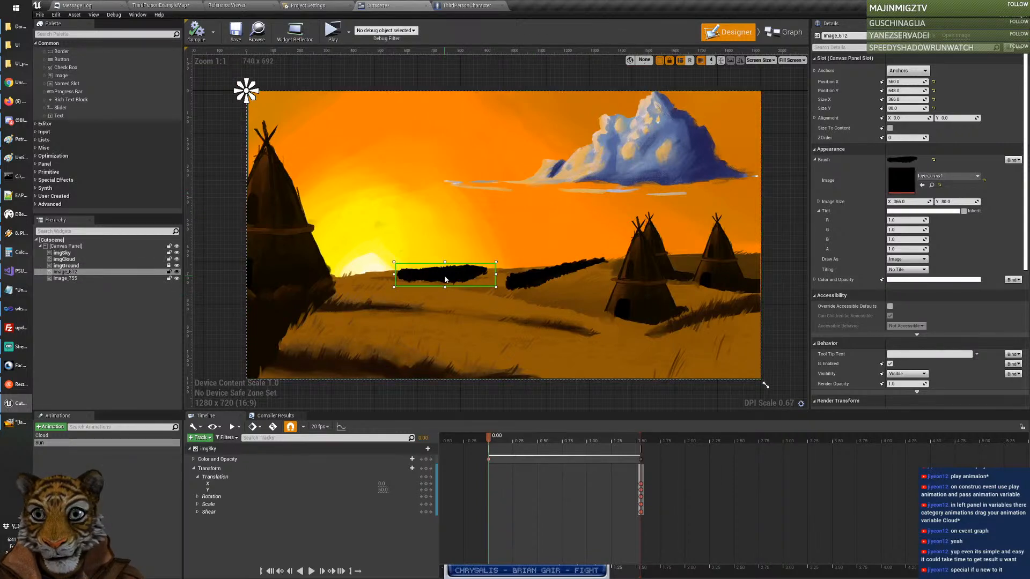
click(533, 283)
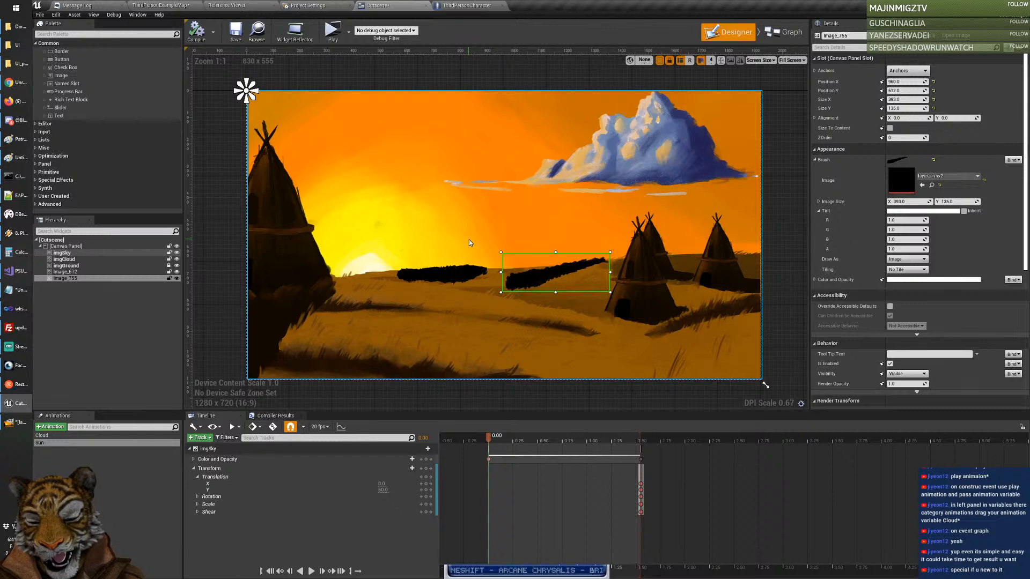
click(678, 317)
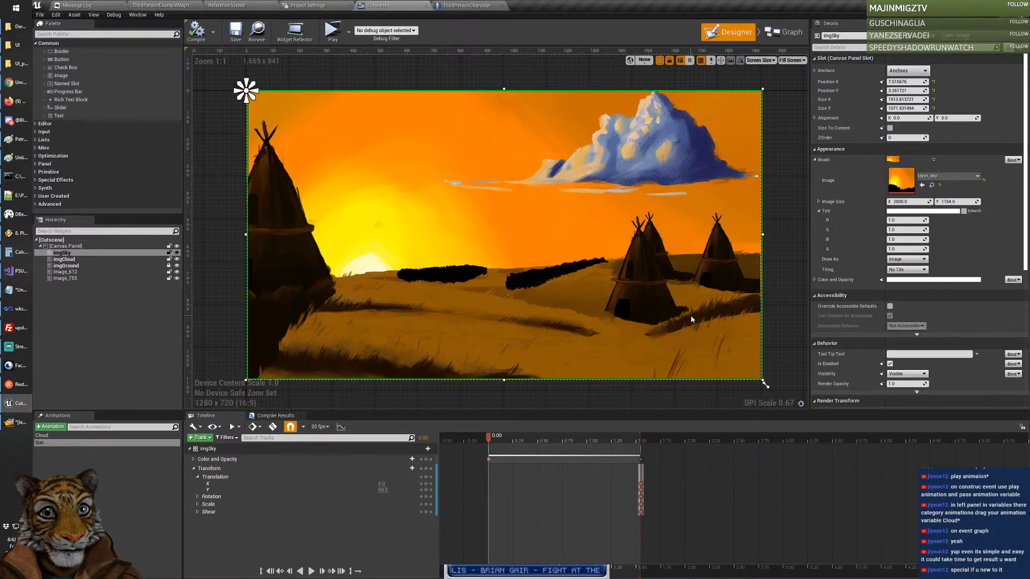
click(452, 283)
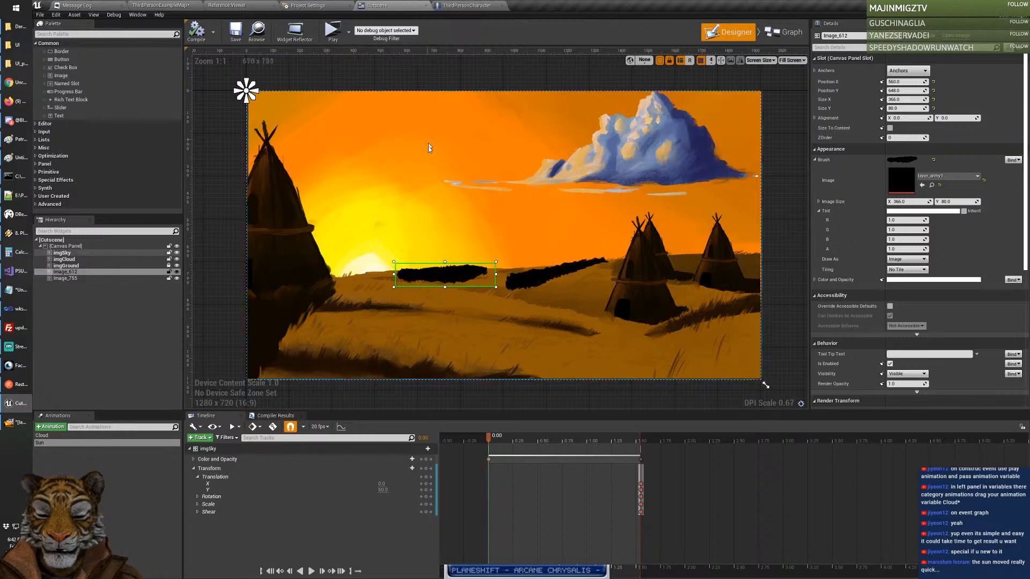
Step: Add a Text widget about 956 by 40 near the canvas's lower edge, positioned at about X 624, Y 964
click(482, 75)
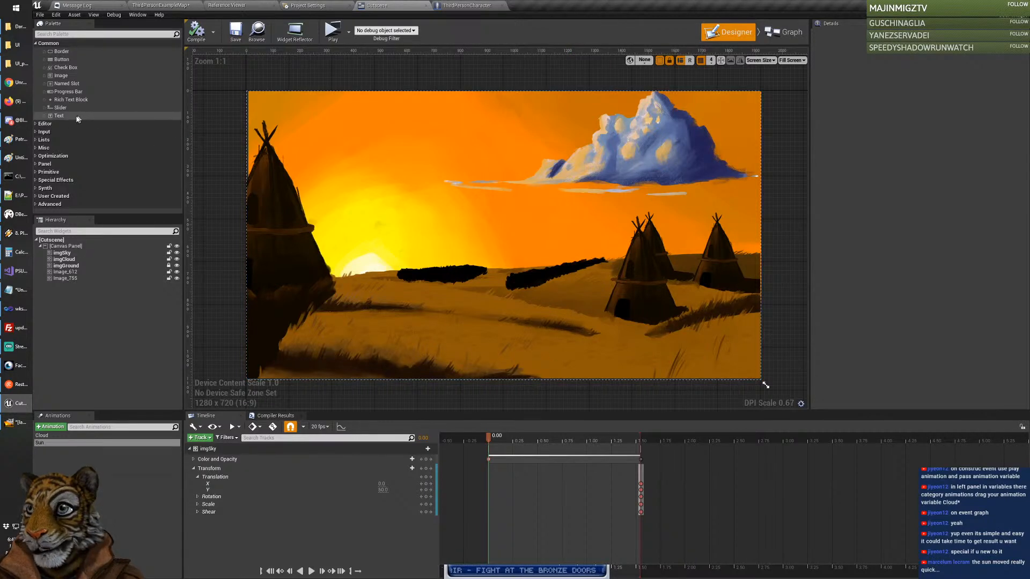
drag(77, 118, 699, 354)
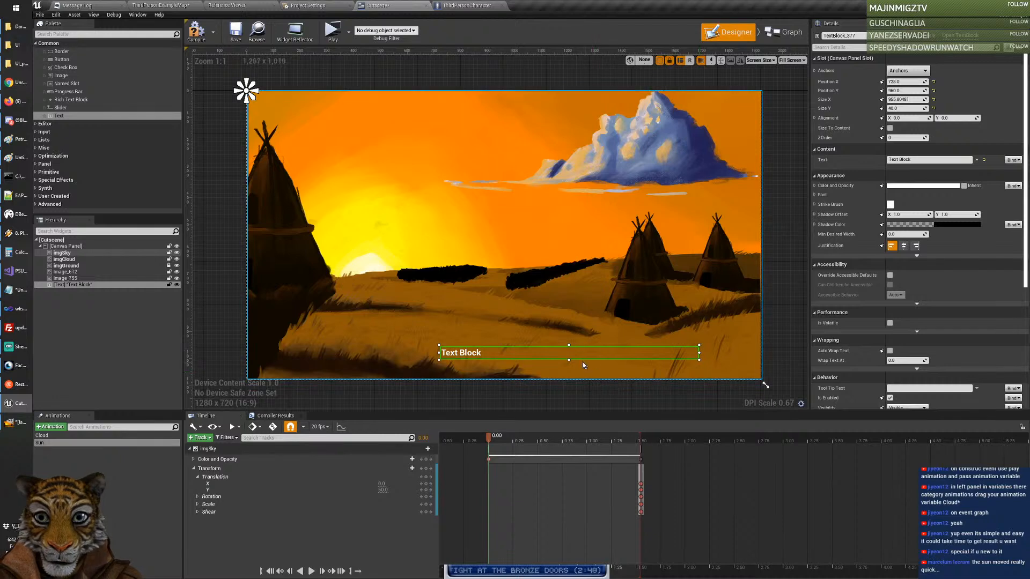
drag(568, 357, 538, 357)
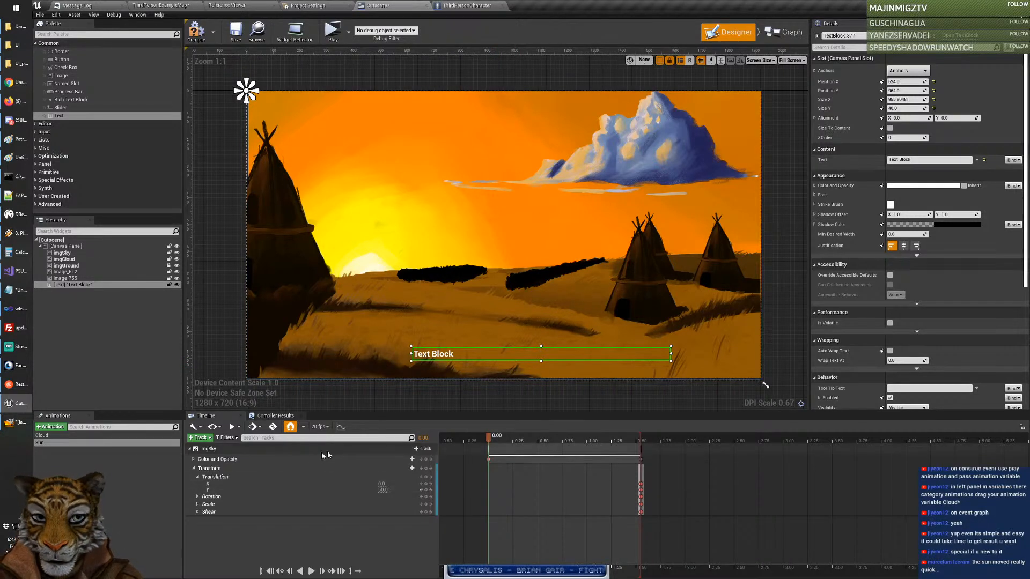
Step: Look at the Cloud animation's timeline for comparison and return to the Sun animation
click(237, 459)
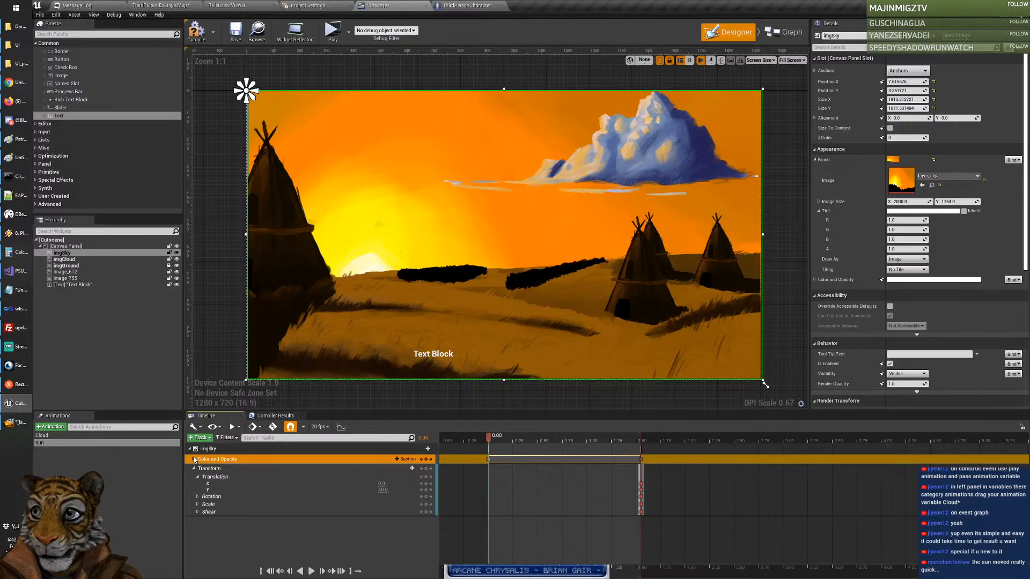
click(219, 450)
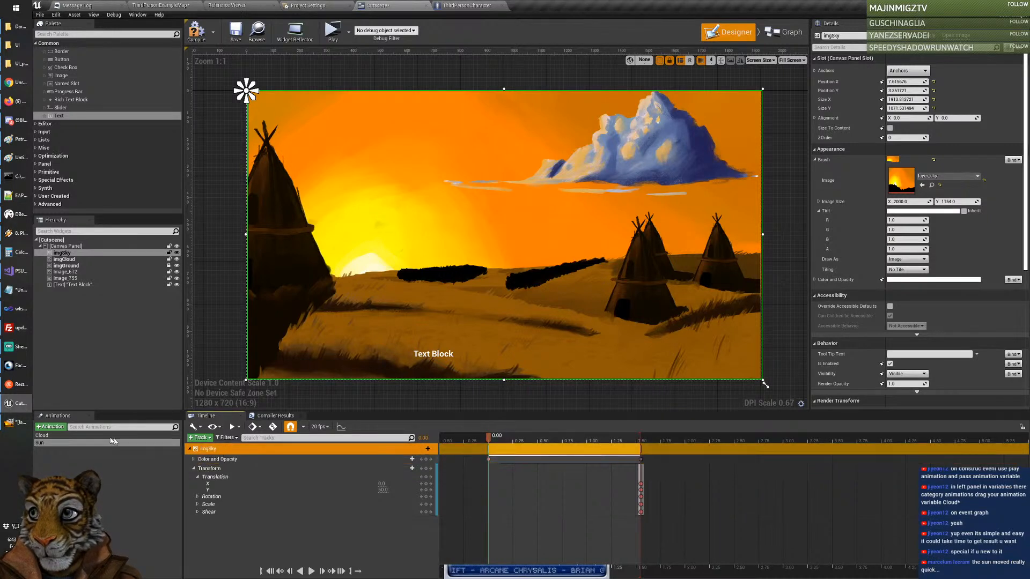
click(79, 436)
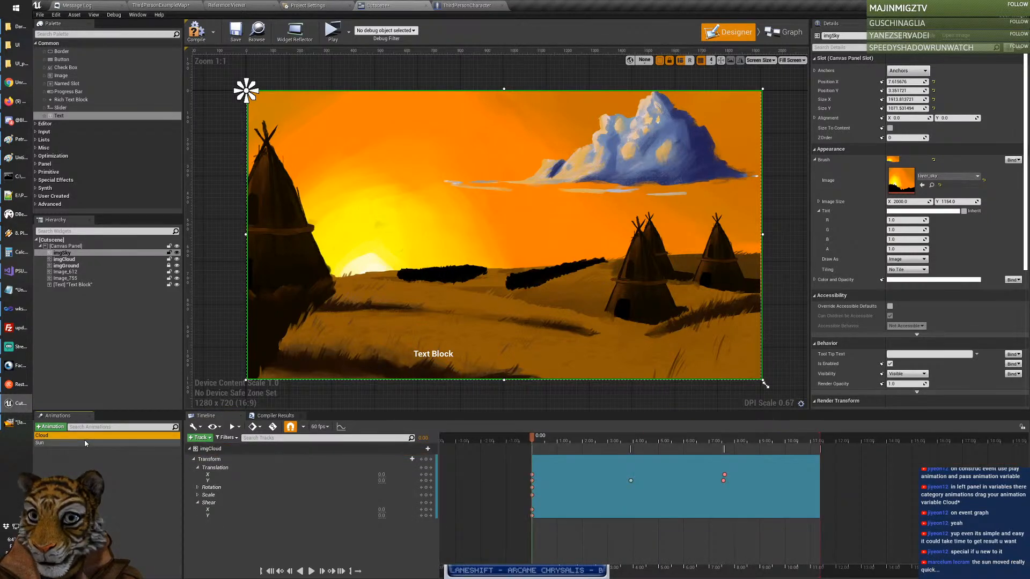
click(85, 443)
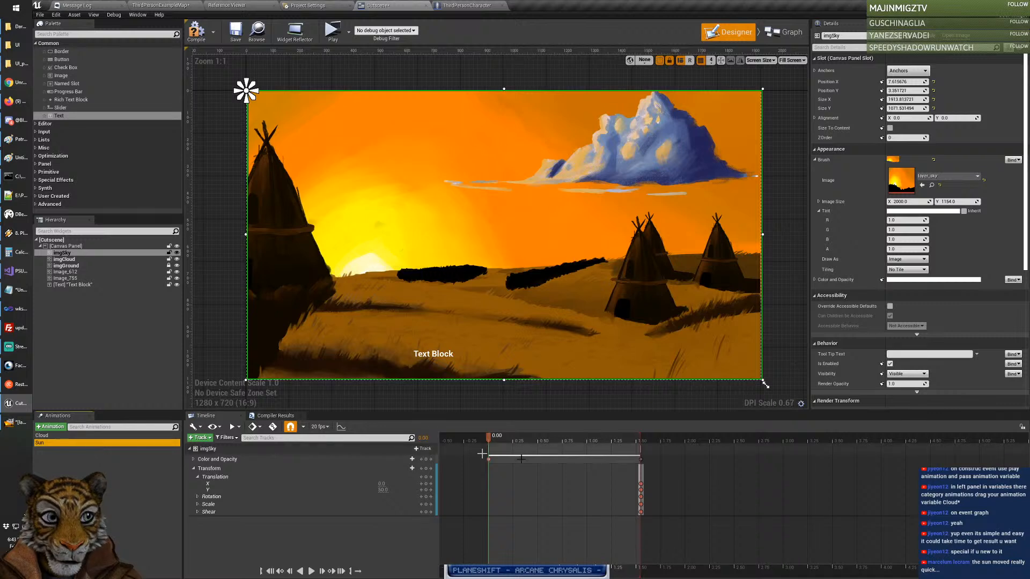
Step: Extend the end of imgSky's Transform section in the Sun animation to 11.00
click(639, 437)
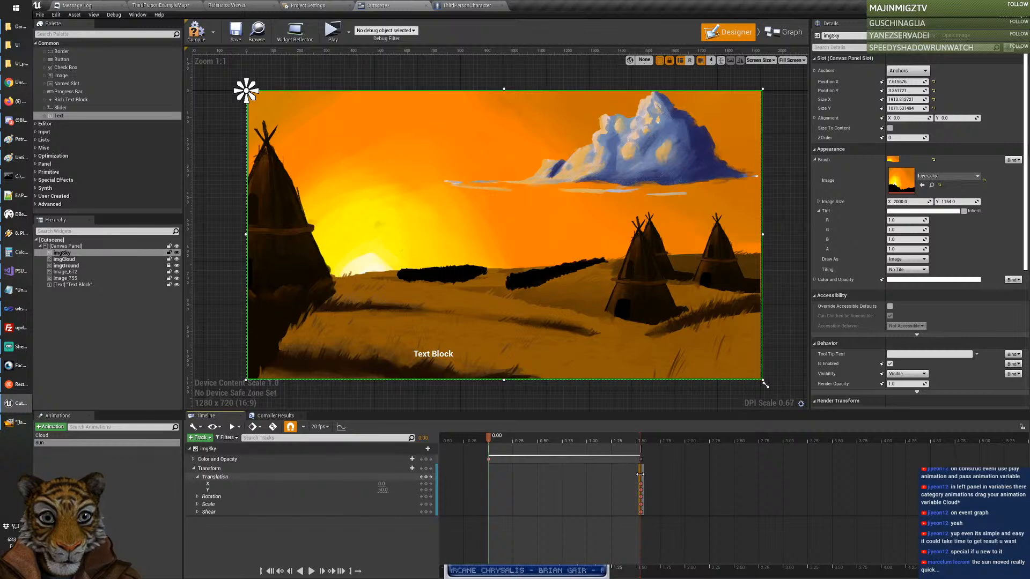
drag(640, 474, 814, 476)
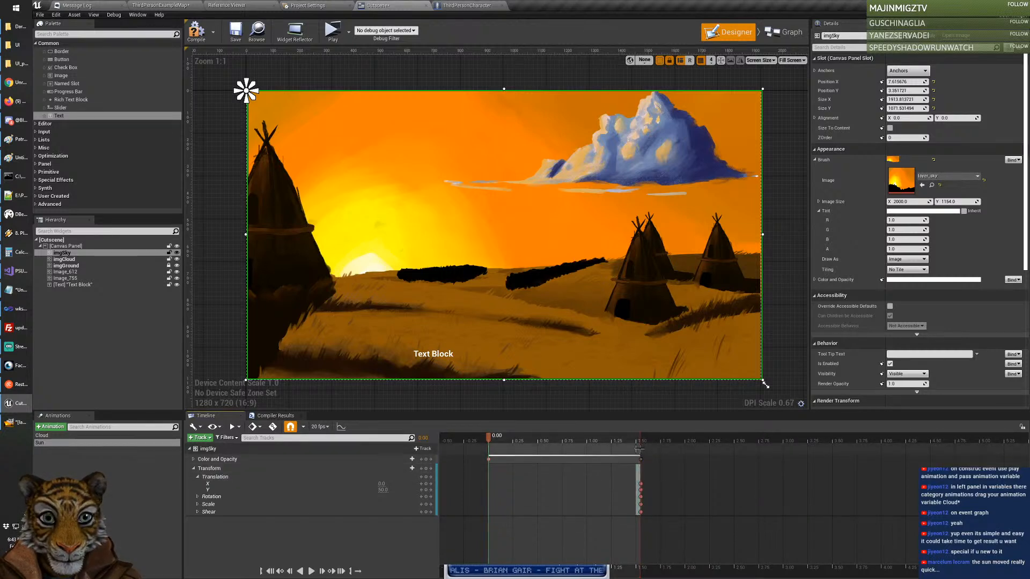
click(402, 448)
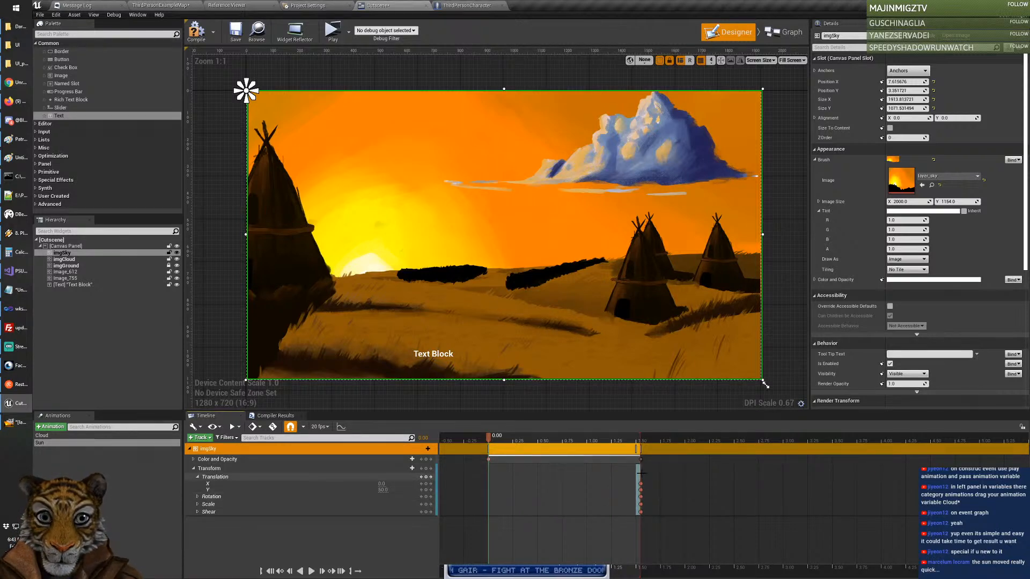
drag(638, 472, 959, 485)
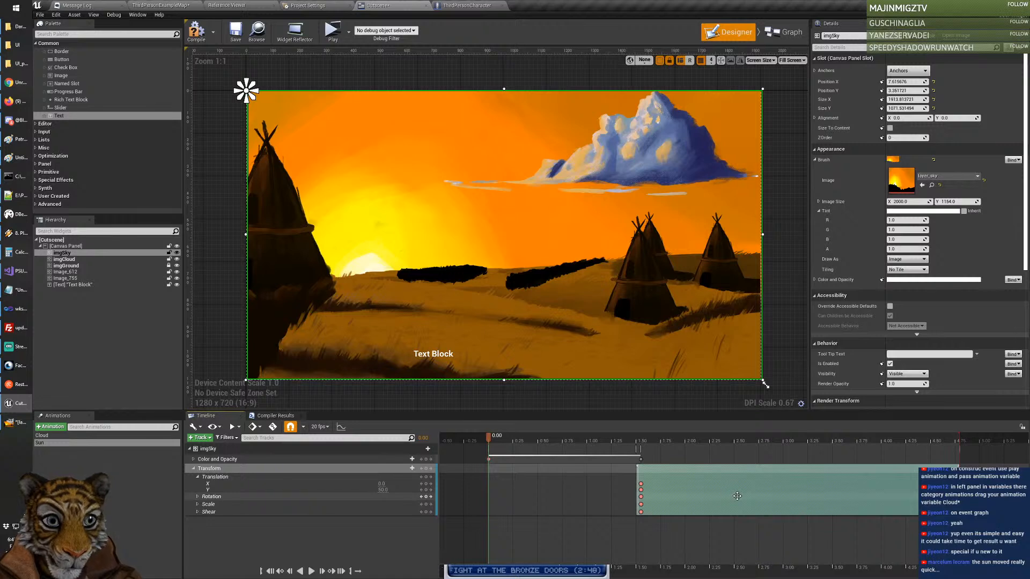
scroll(737, 496, down, 5)
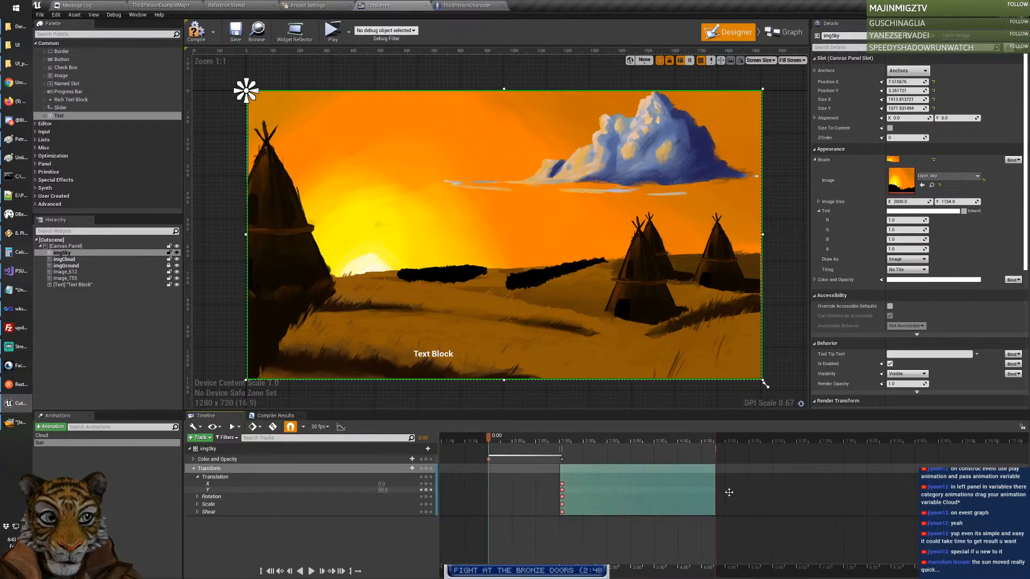
scroll(727, 491, down, 3)
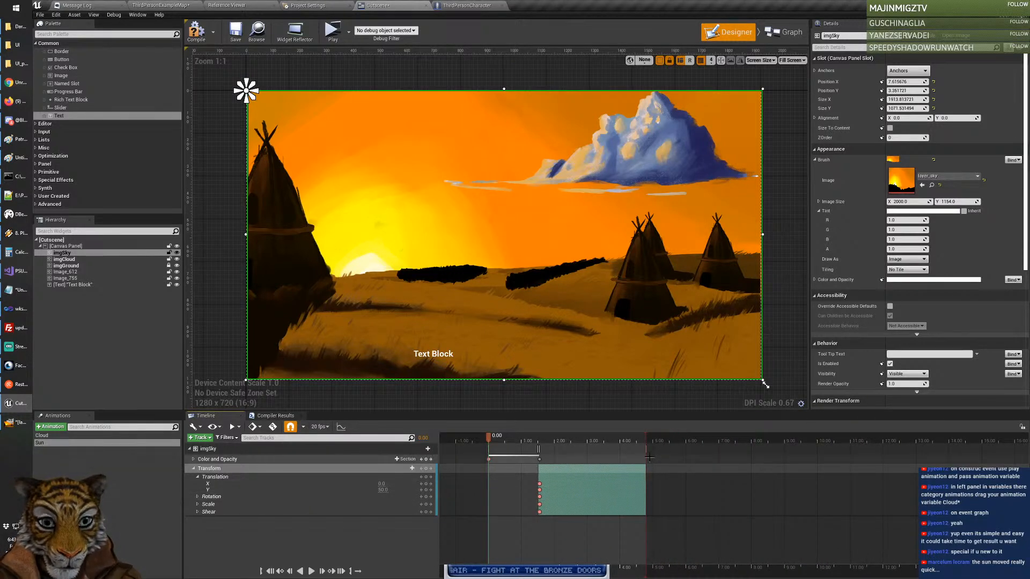
drag(646, 480, 850, 488)
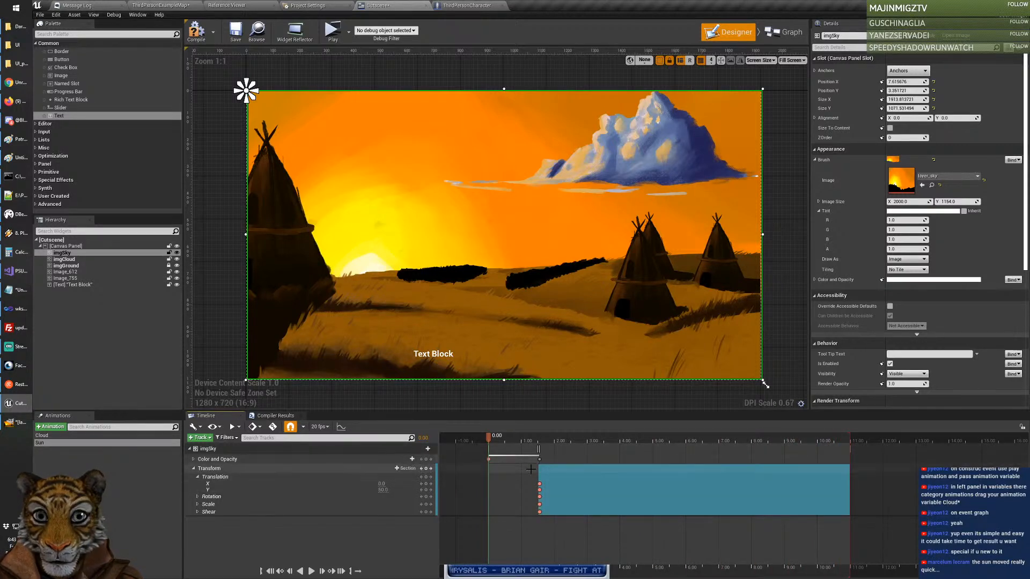
Step: Move imgSky's end keyframes for Color and Opacity and Transform to 11.00, and shift the Transform section's start to about 4.3
drag(531, 470, 560, 532)
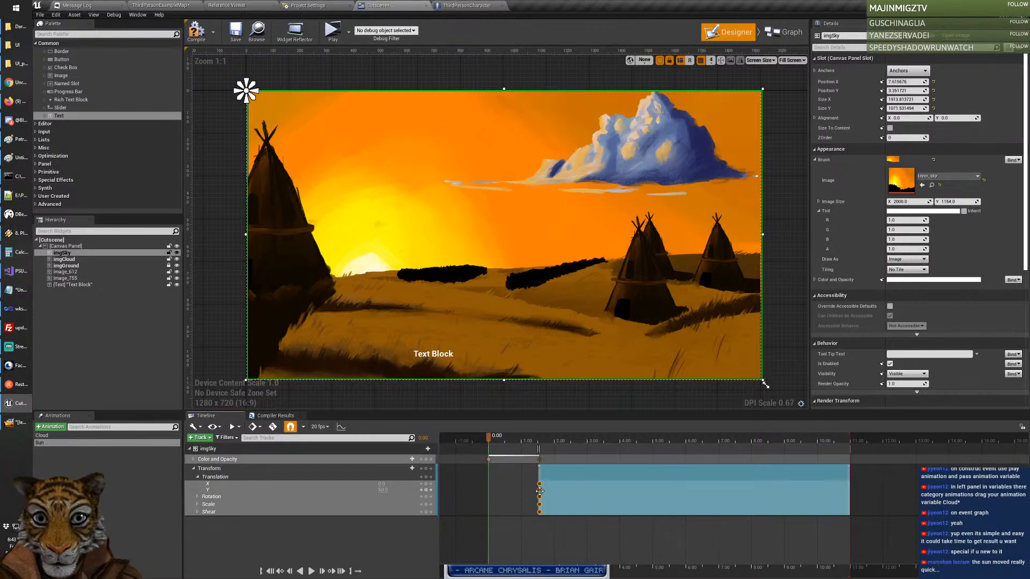
drag(539, 490, 851, 503)
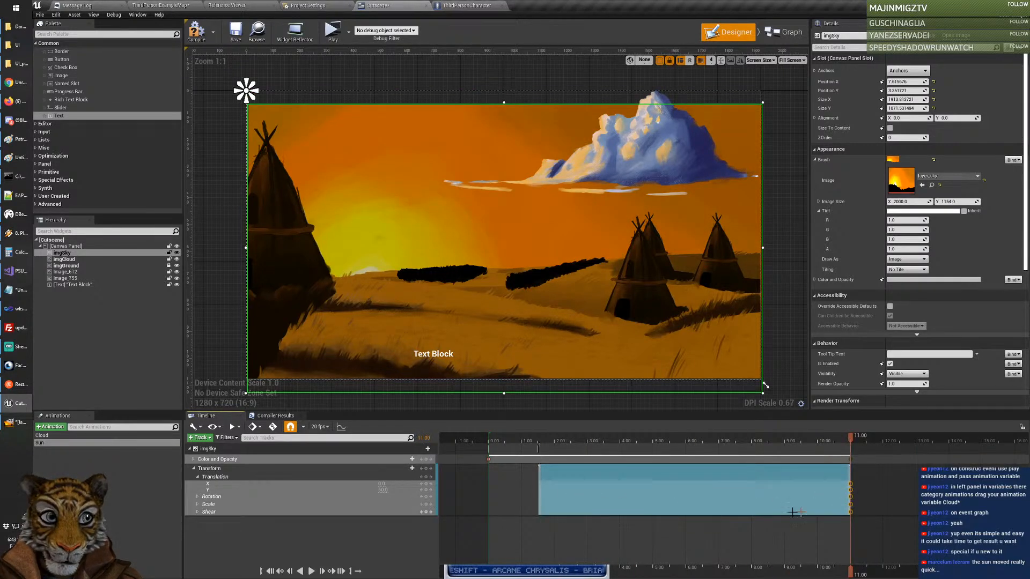
click(595, 536)
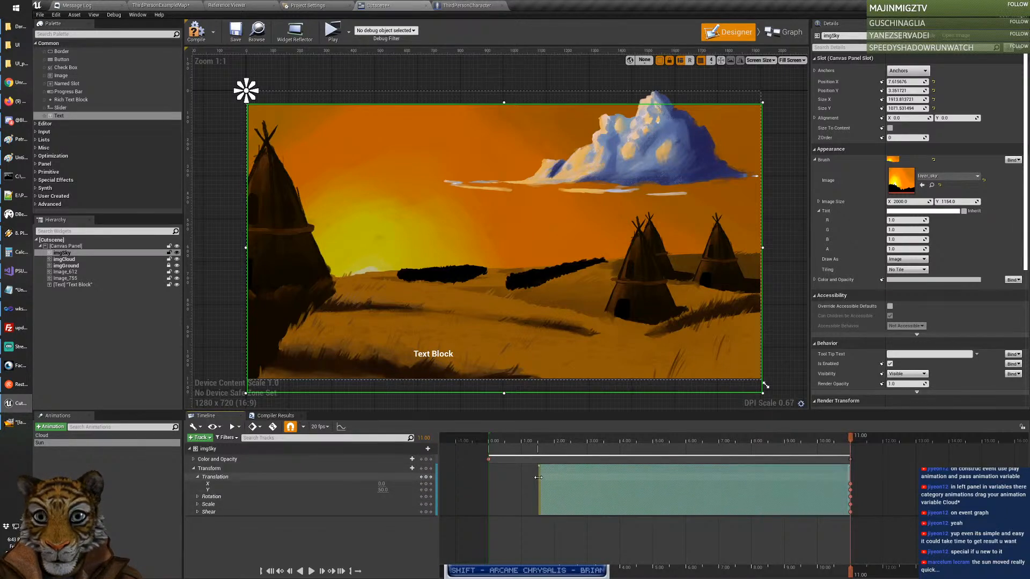
drag(539, 478, 632, 483)
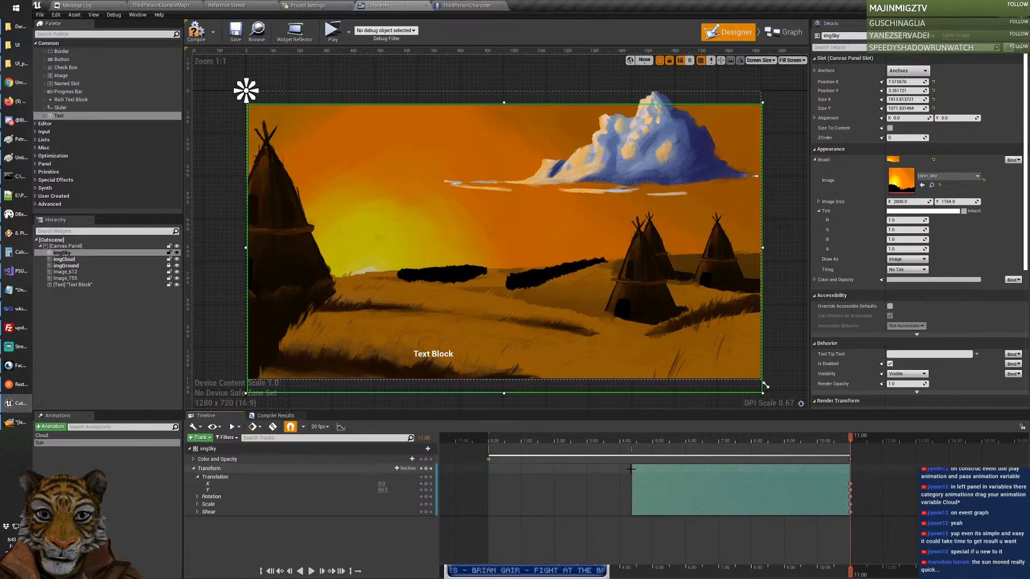
Step: Open imgSky's Translation X curve in the curve editor and shift the start of its Transform section to about 3.0
click(341, 426)
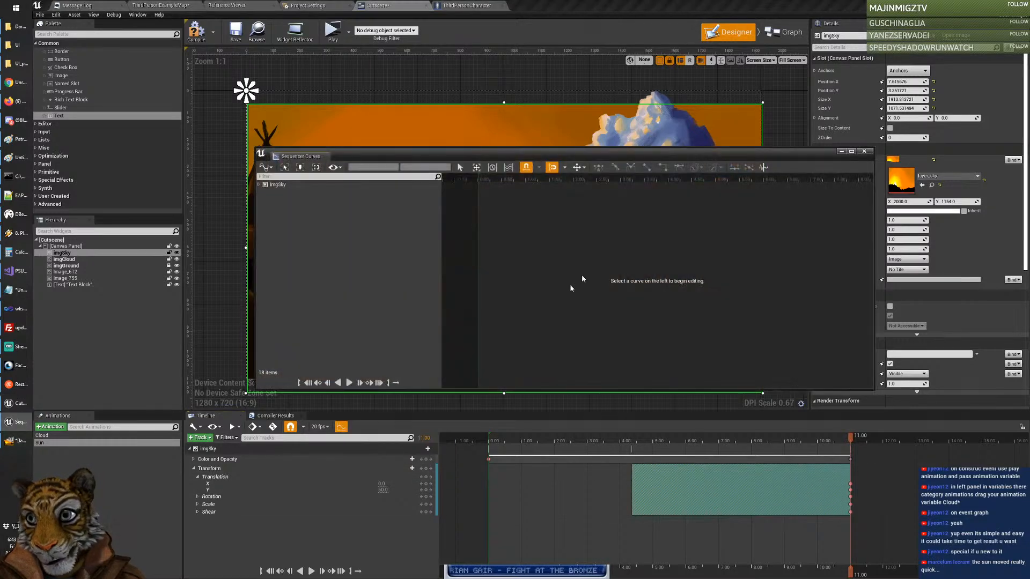
click(320, 485)
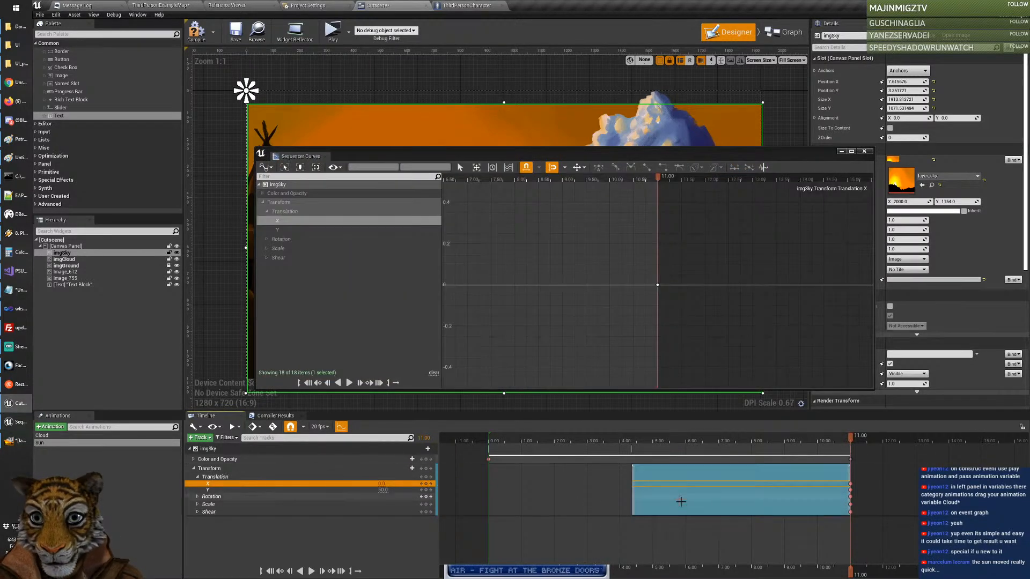
drag(634, 482, 589, 483)
click(289, 485)
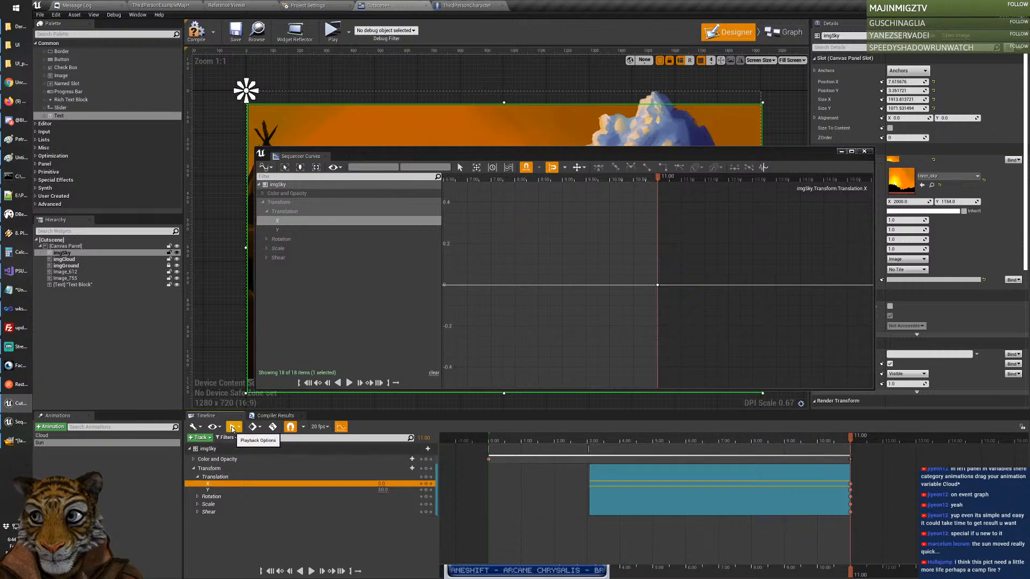
Step: Play a preview of the Sun animation, pause it partway, and close the curve editor
click(311, 571)
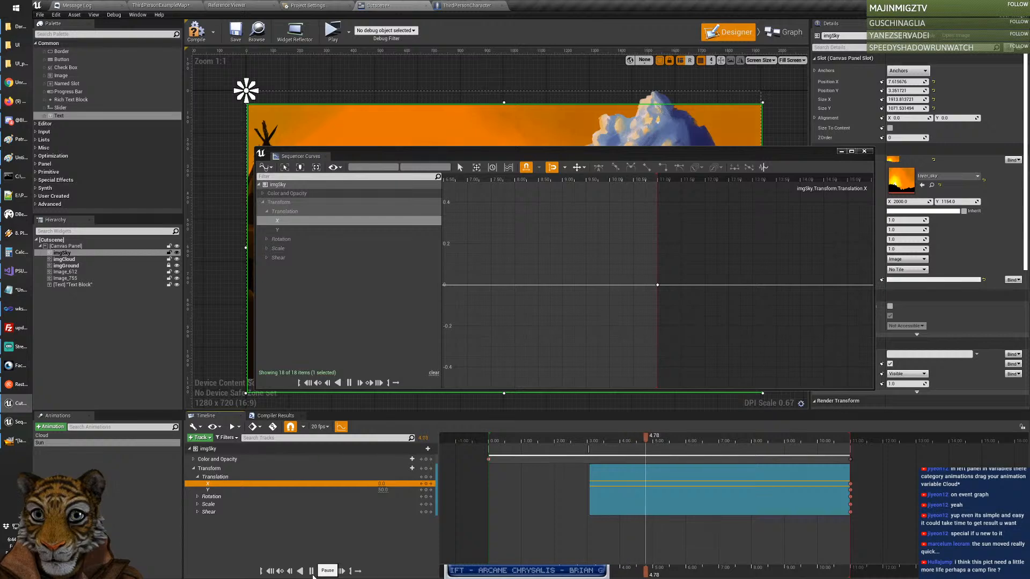
click(313, 575)
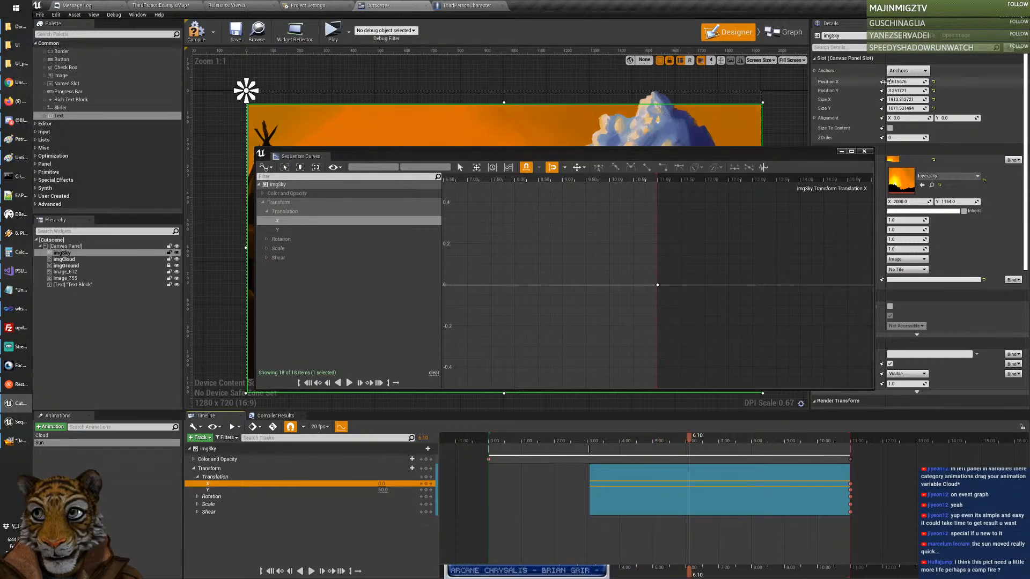
click(862, 159)
click(864, 152)
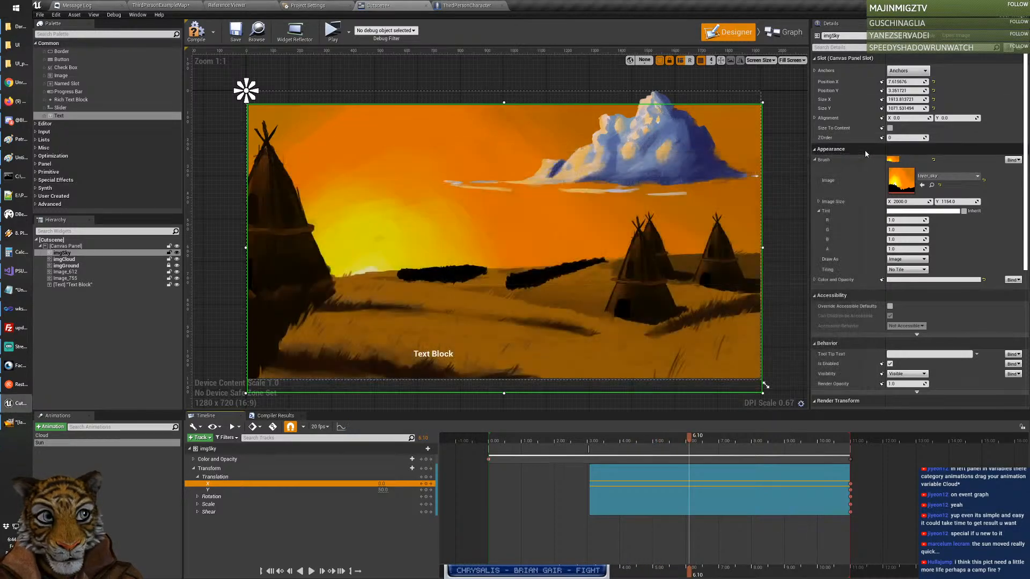
Step: Return the Sun animation to 0.00, enable auto-keying, and key imgSky's Translation Y there with value 0
drag(688, 441, 490, 483)
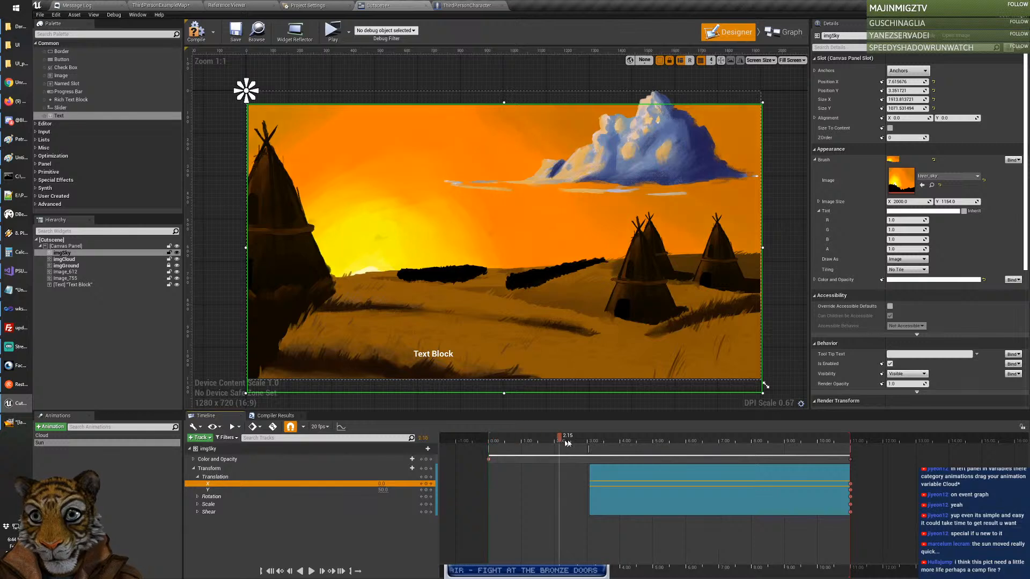
drag(567, 443, 488, 463)
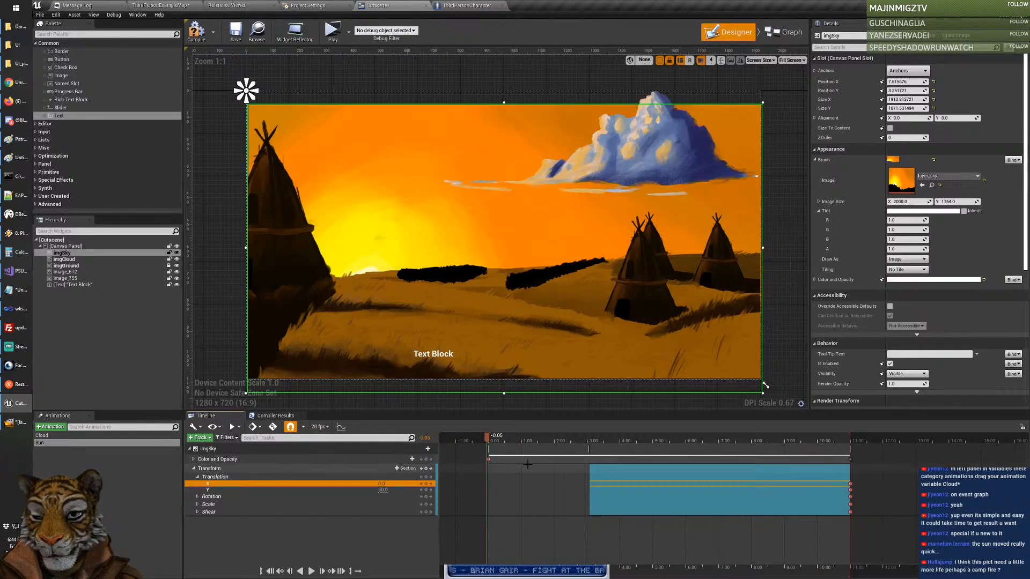
click(489, 444)
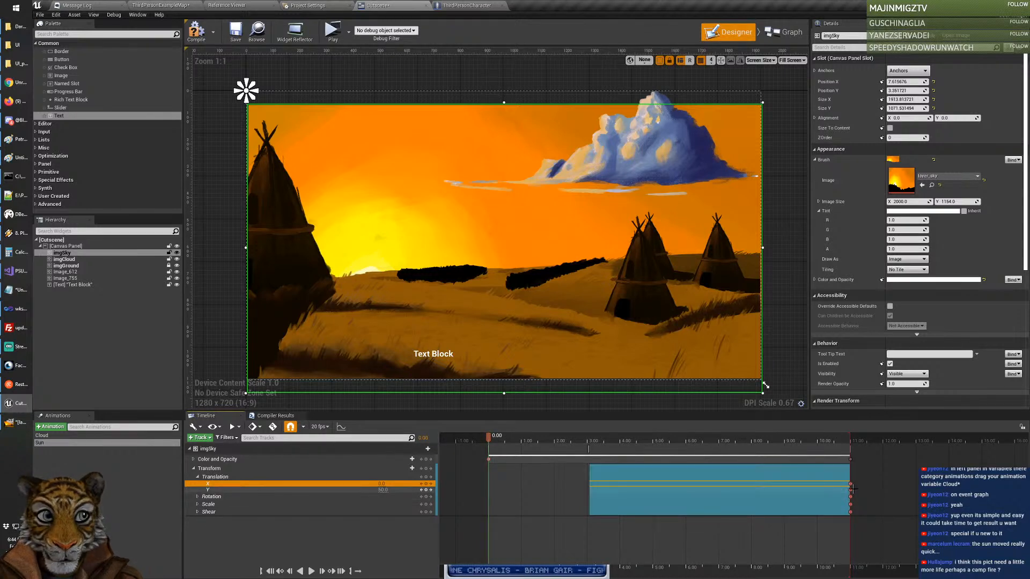
click(270, 490)
text(50)
key(Return)
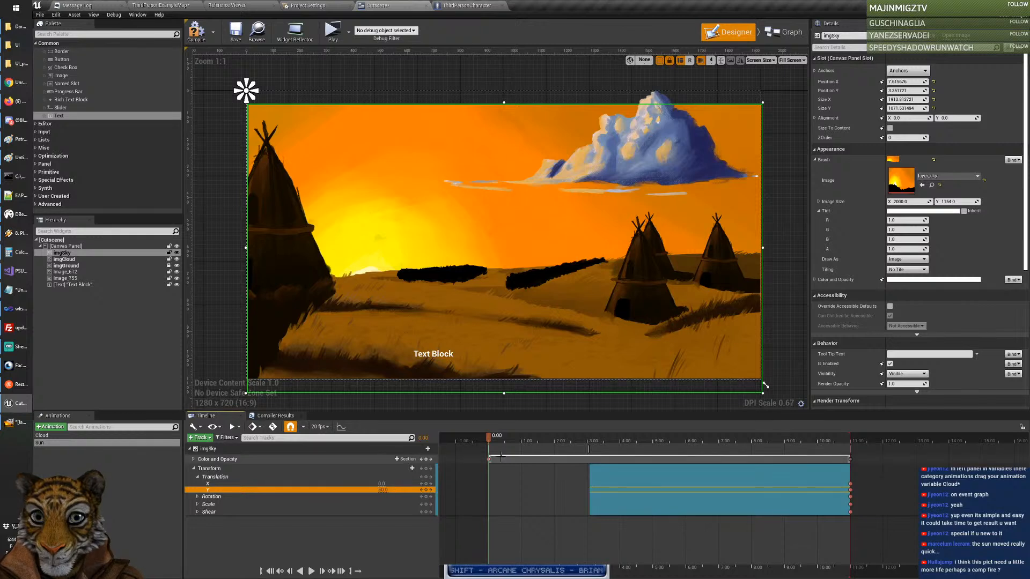
click(272, 426)
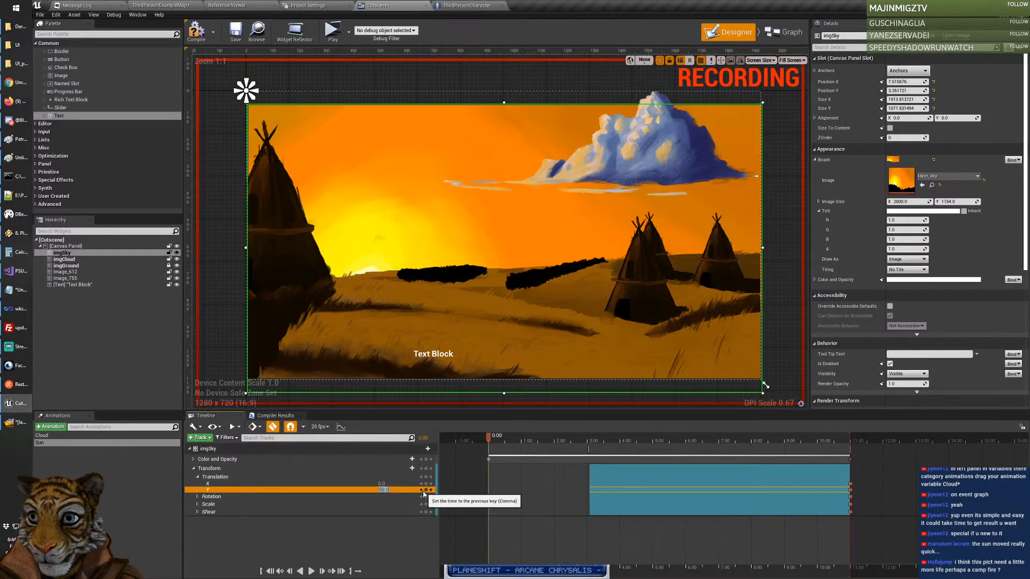
text(0)
key(Return)
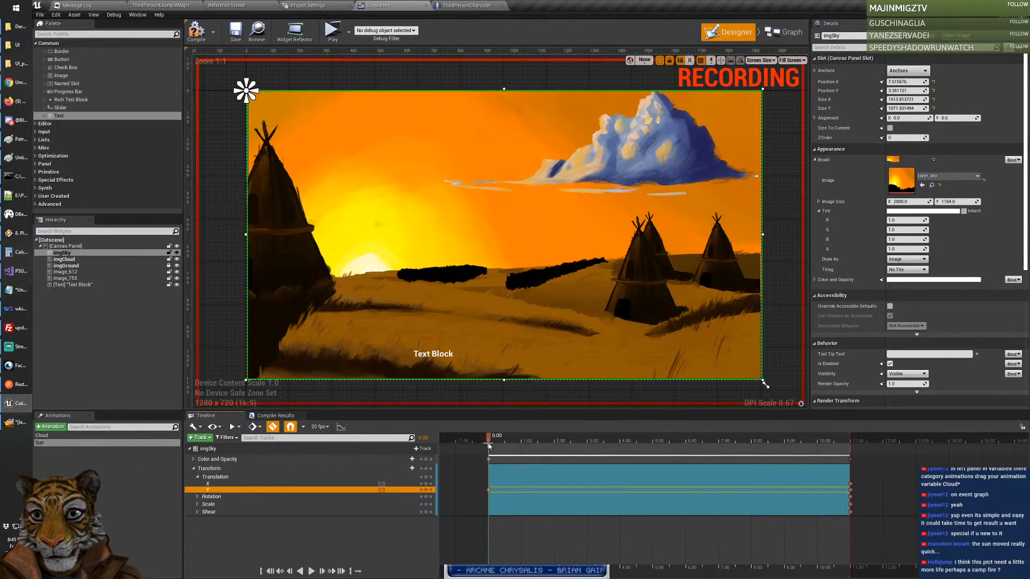
Step: Expand imgSky's Color and Opacity channels and check their keys at 0.00
mouse_move(490, 439)
mouse_down()
mouse_move(787, 444)
mouse_move(488, 441)
mouse_up()
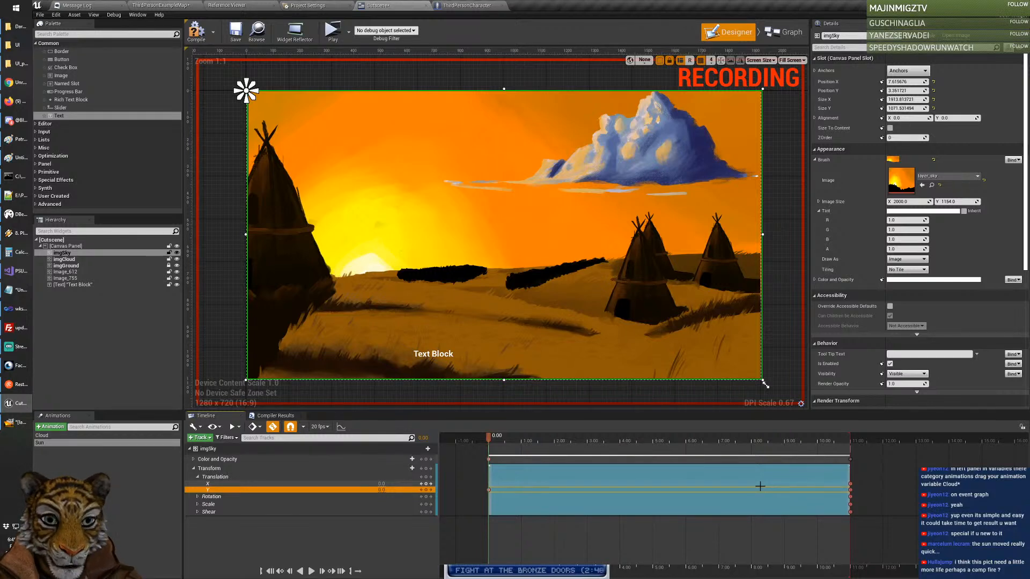
click(192, 462)
click(194, 459)
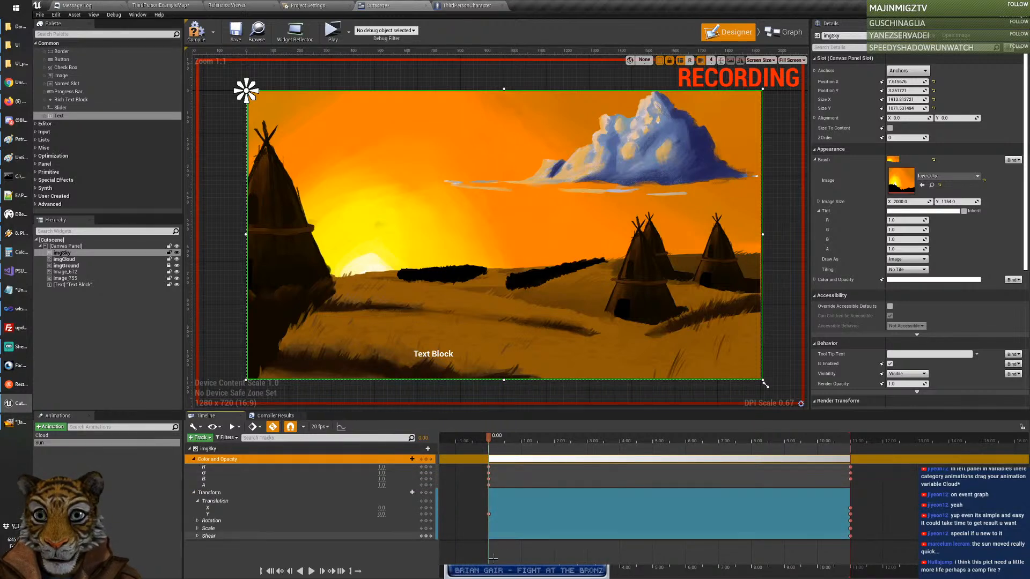
mouse_move(488, 568)
mouse_down()
mouse_move(776, 572)
mouse_move(616, 570)
mouse_move(489, 553)
mouse_up()
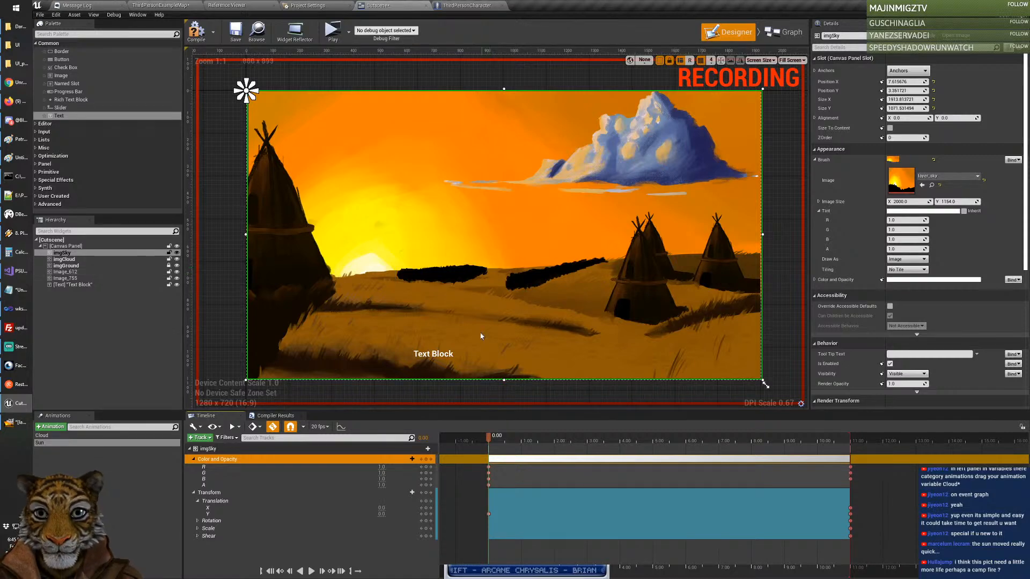
Step: Select the text block on the canvas and set its content to "Subtitles"
click(462, 353)
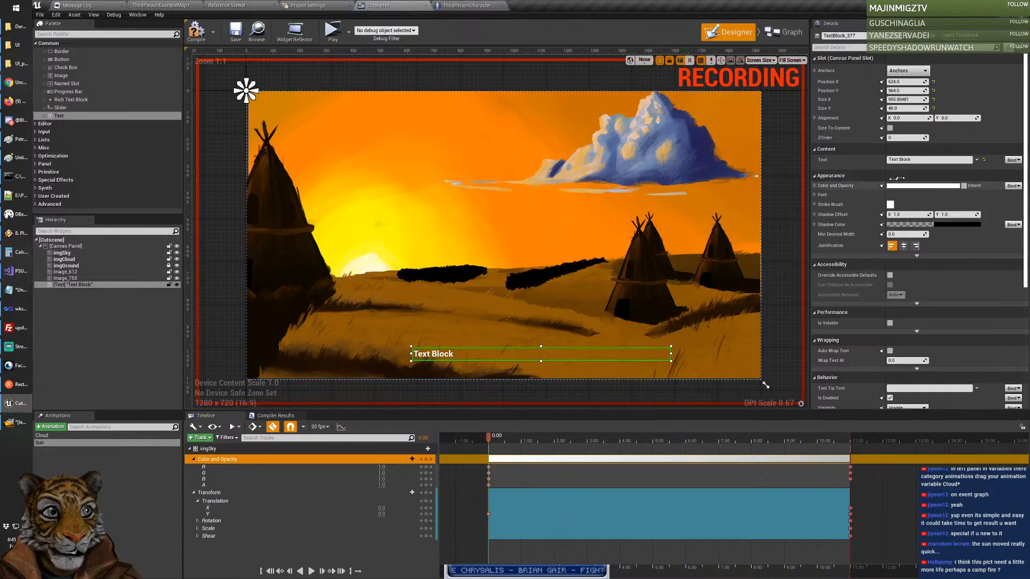
drag(922, 160, 867, 160)
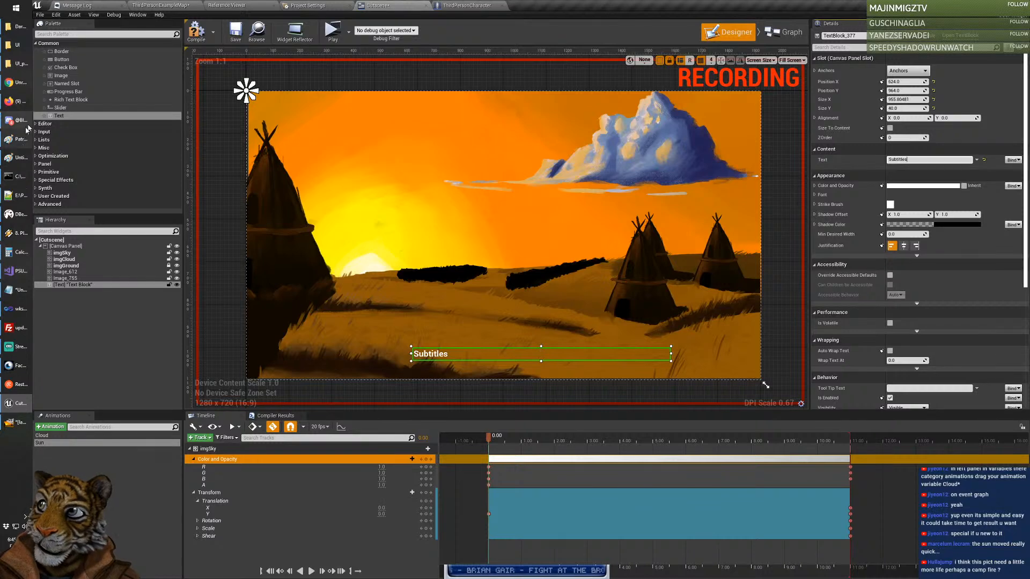
Step: Switch to the browser to glance at the YouTube tutorial on animated widgets, exit its full-screen view, and return to Unreal Editor
click(6, 89)
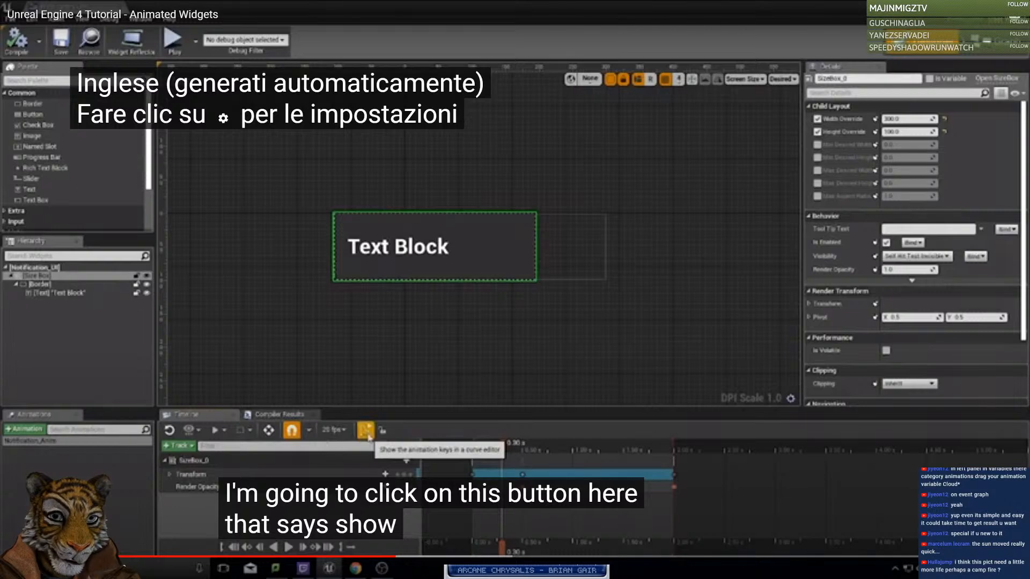
click(1009, 567)
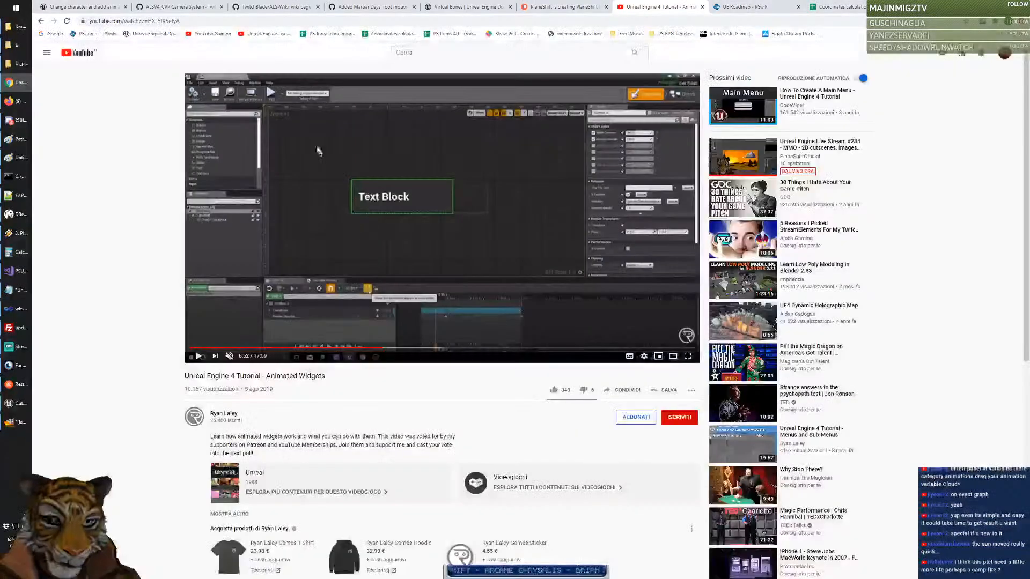
key(alt+Tab)
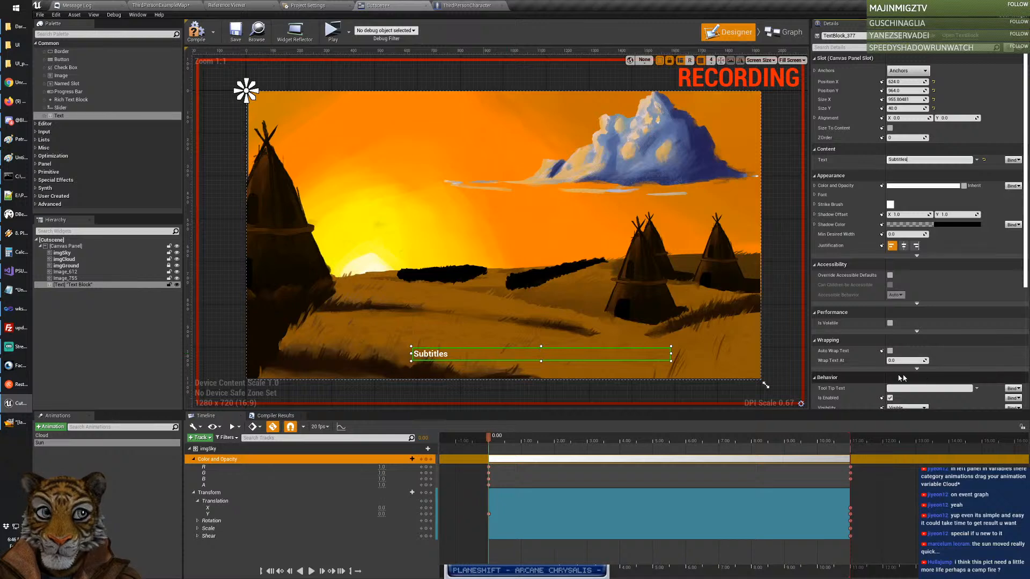
Step: Set the text block's justification to centered
click(904, 248)
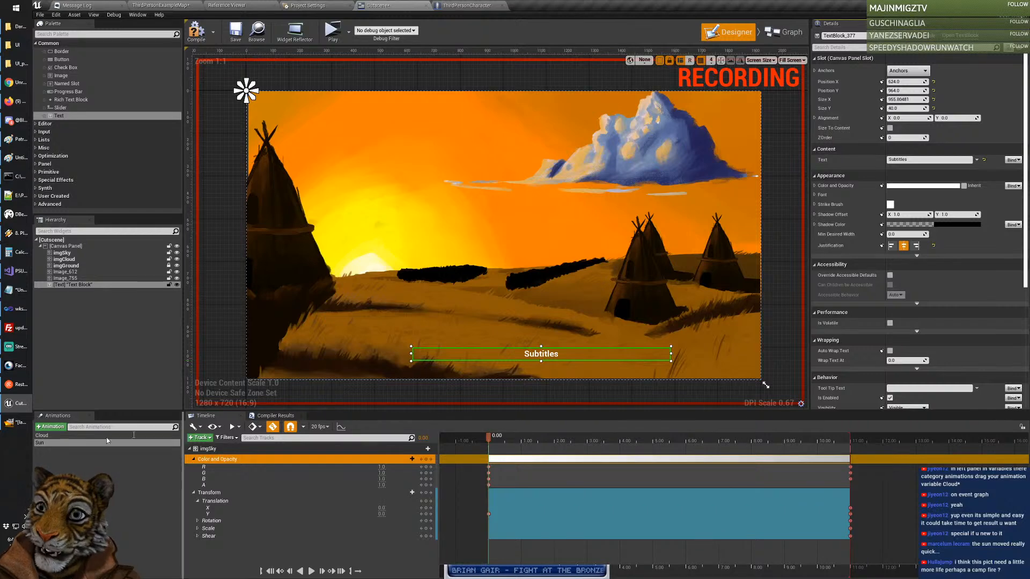
Step: Deselect the Sun animation and reposition the text block at about X 640, Y 936
click(58, 456)
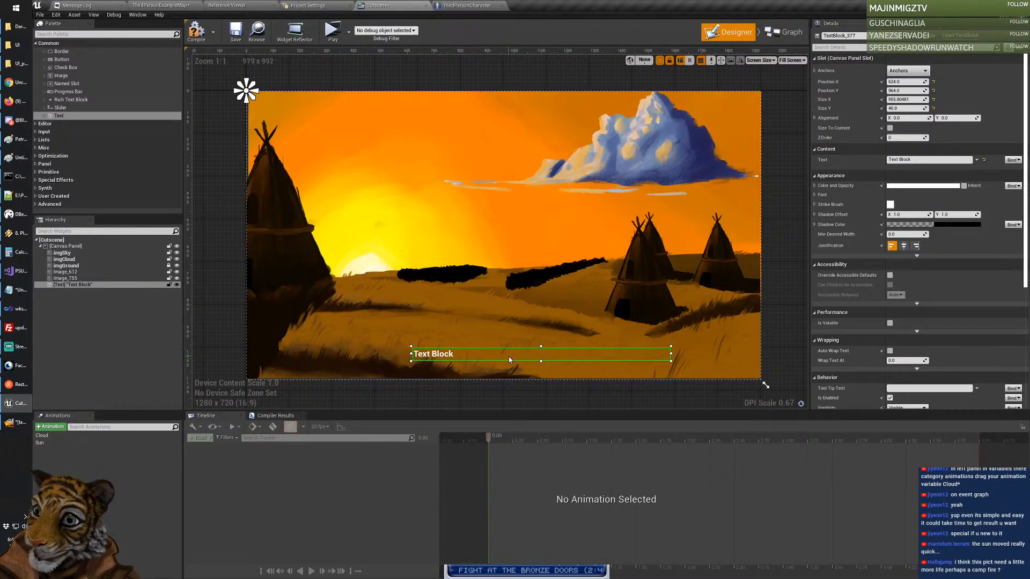
drag(508, 356, 510, 398)
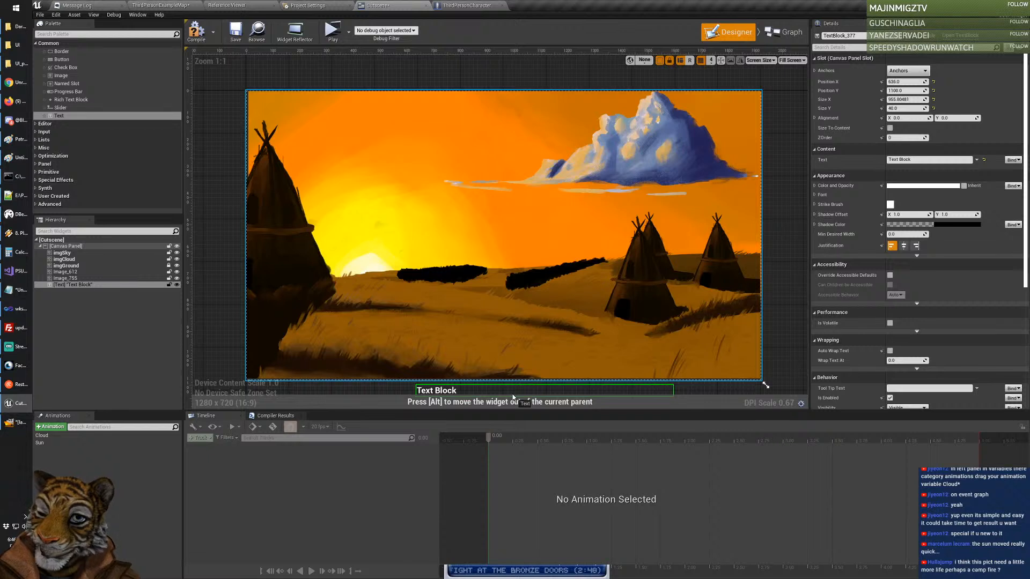
drag(512, 398, 514, 350)
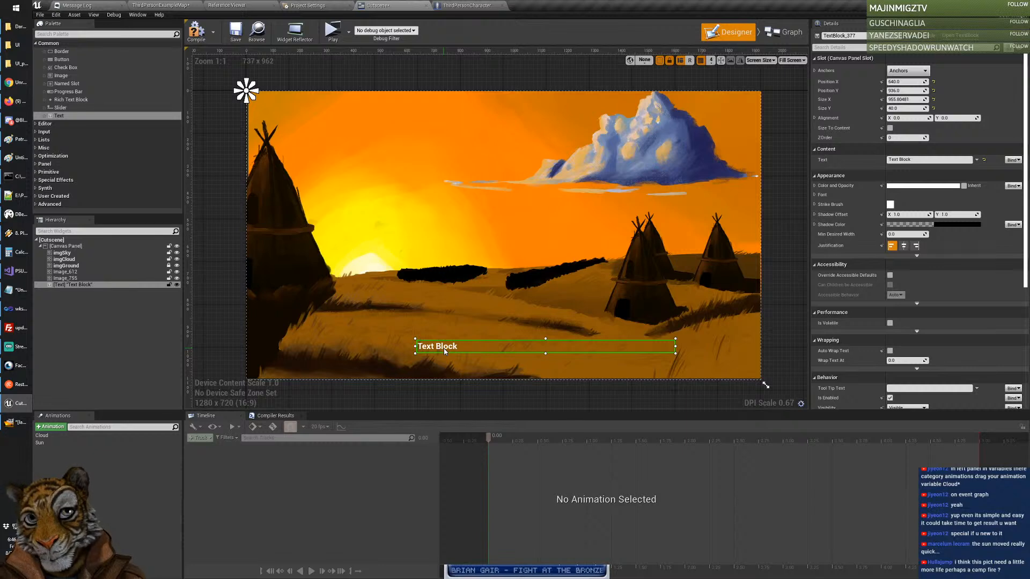
Step: Set the text block's content to "Two armies were facing each other in the enkidukai lands" and narrow it to about 833 wide
click(916, 160)
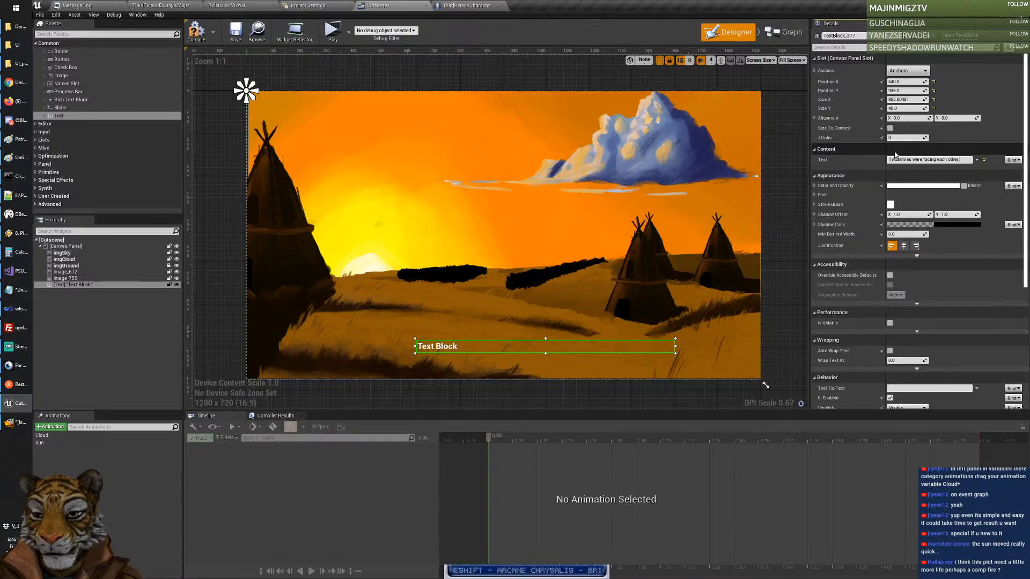
text(the)
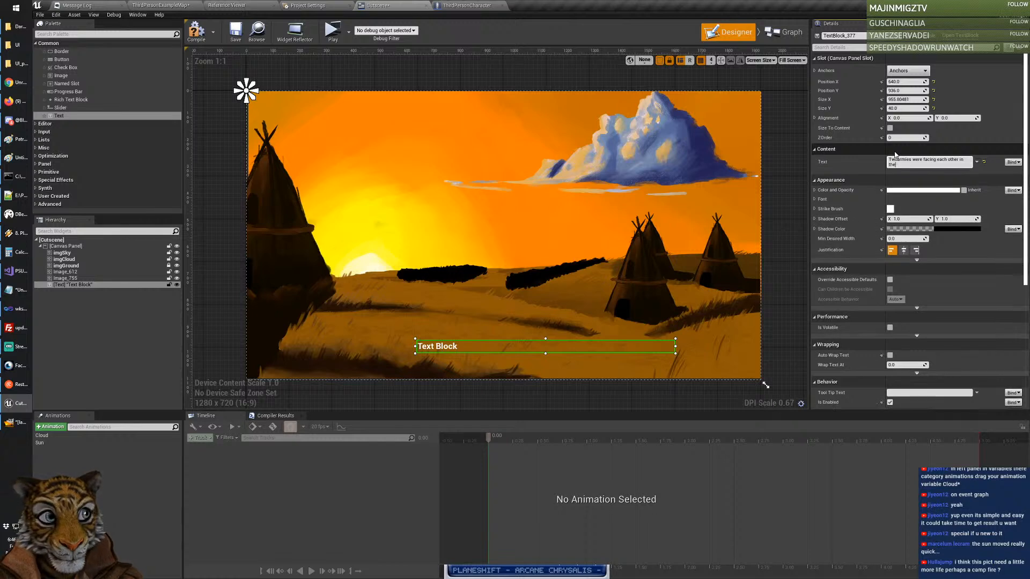
text( enkidukai lands)
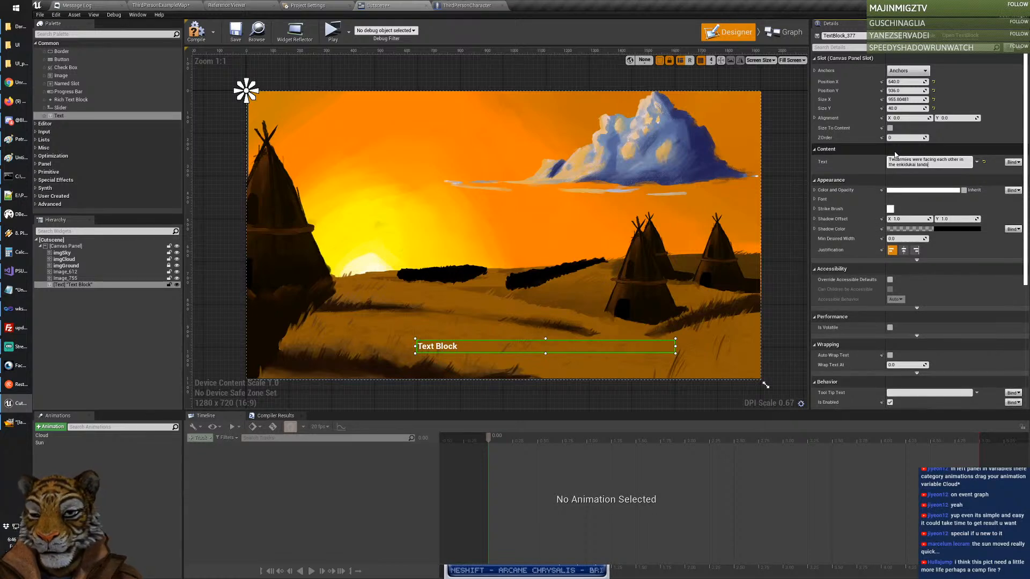
key(Return)
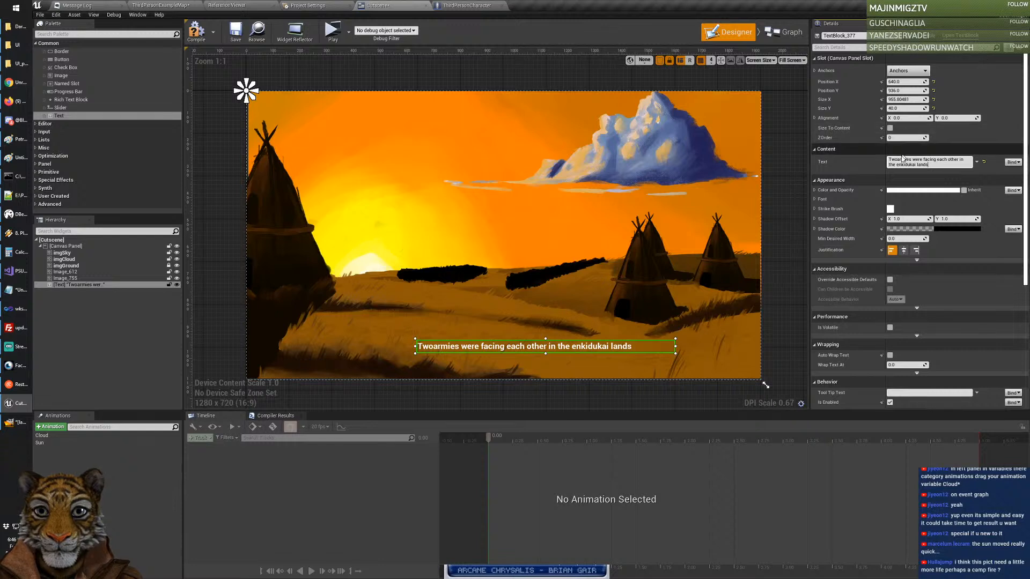
click(912, 159)
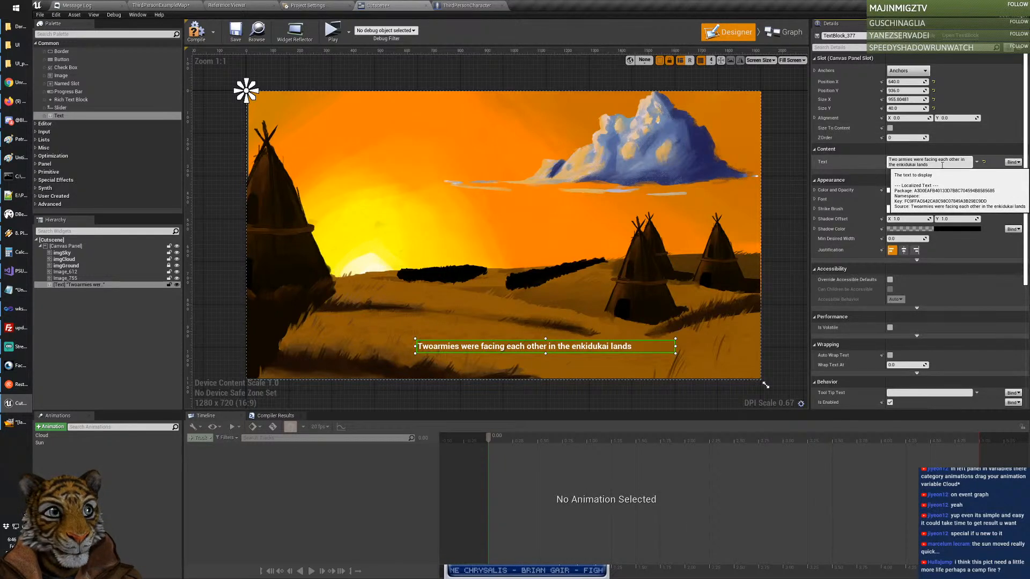
key(Return)
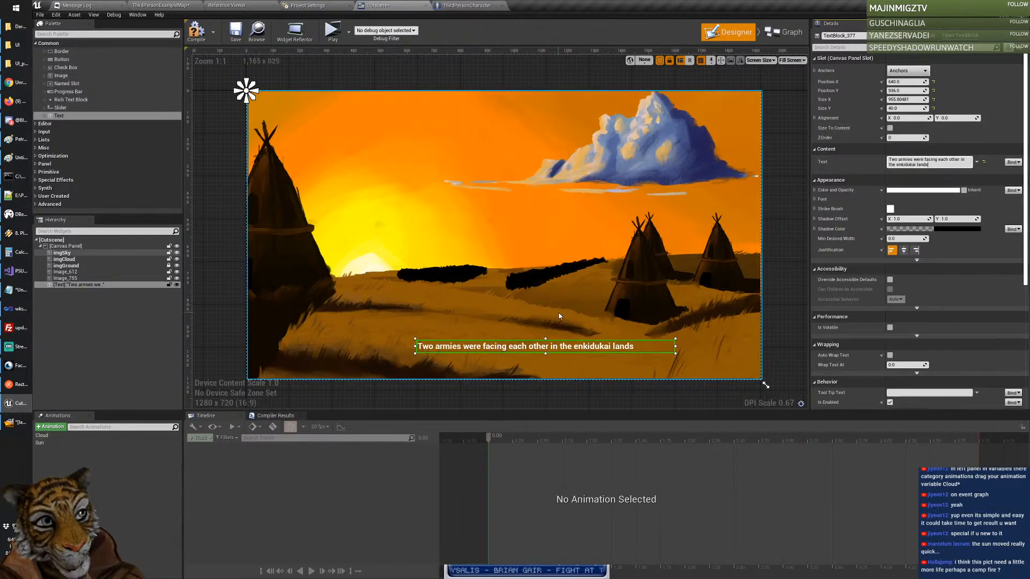
drag(677, 348, 643, 349)
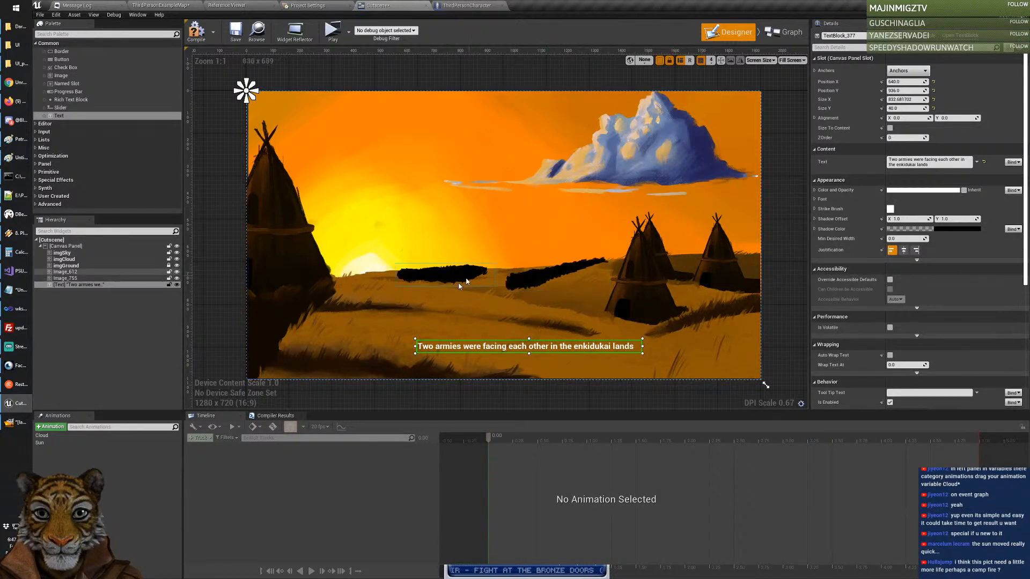
Step: Add a new animation named Subtitles, open its timeline, and view the Sun animation's timeline for comparison
click(49, 427)
text(Subtitles)
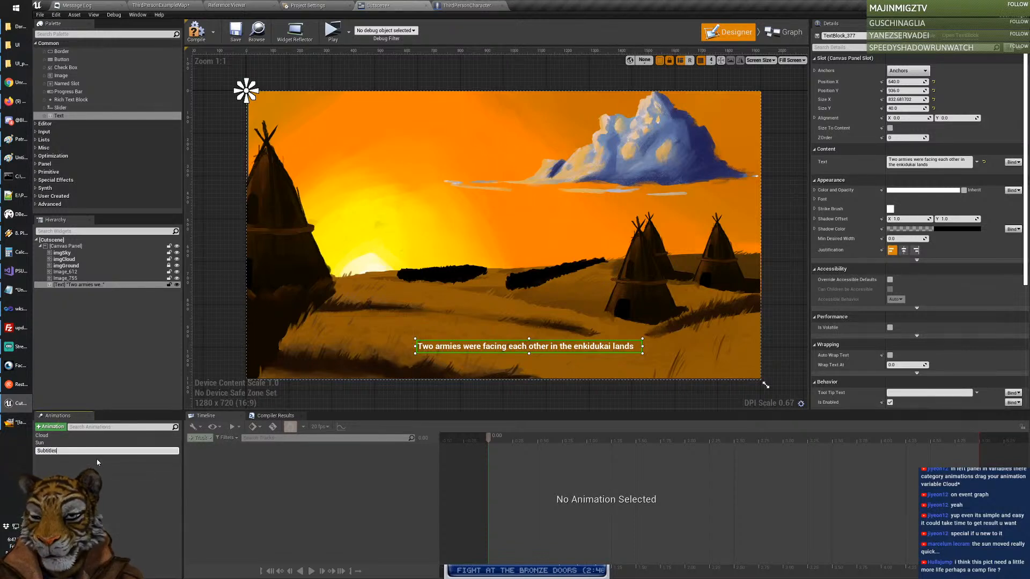
key(Return)
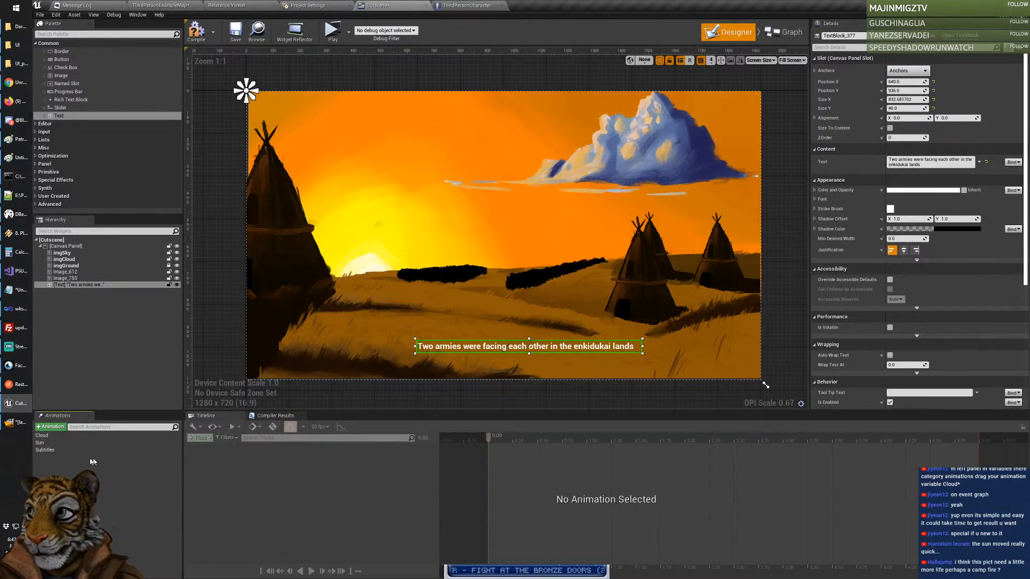
click(73, 452)
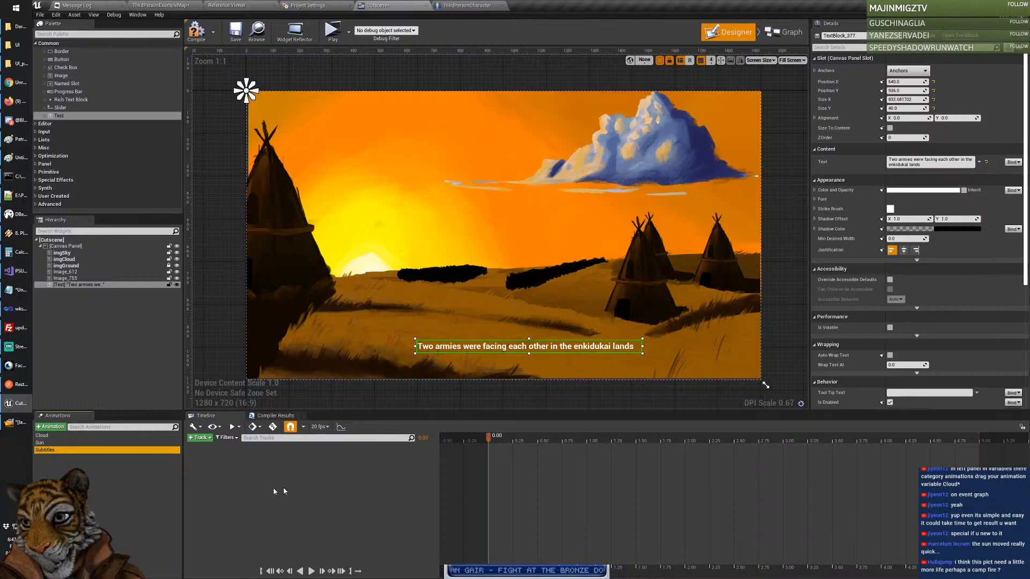
click(62, 443)
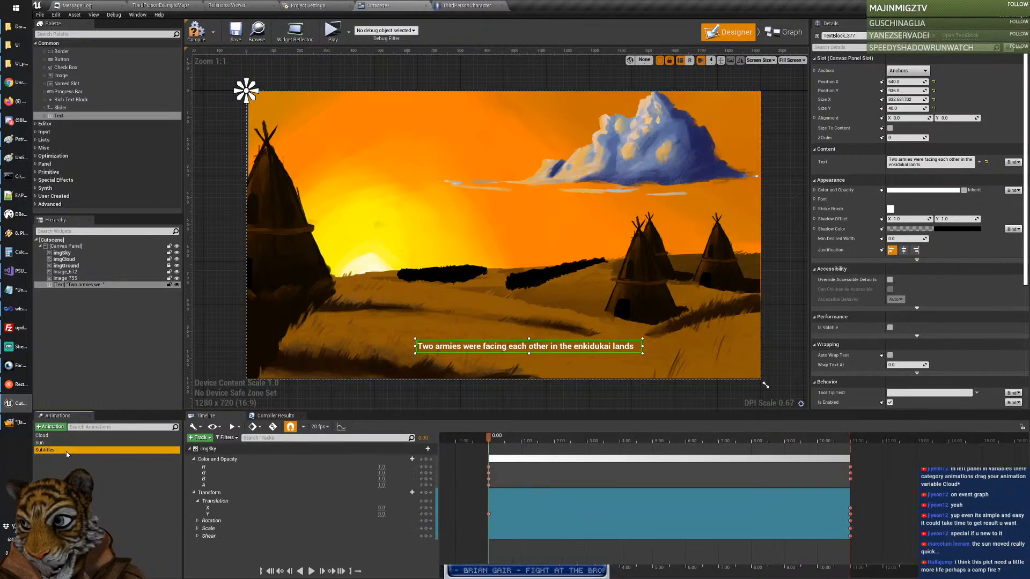
Step: Open the Subtitles animation and add the subtitle text block to its timeline as a track
click(66, 451)
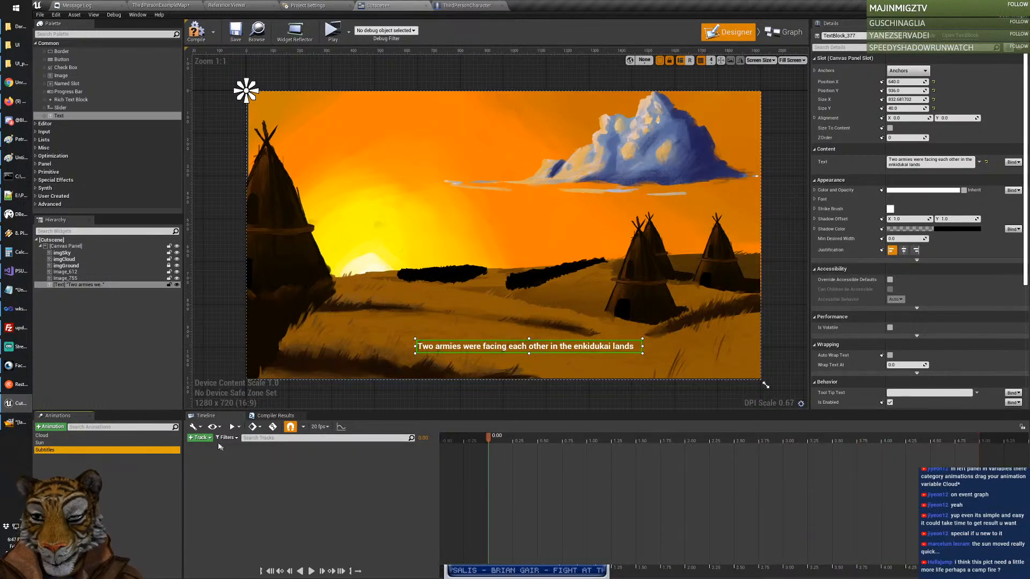
click(199, 438)
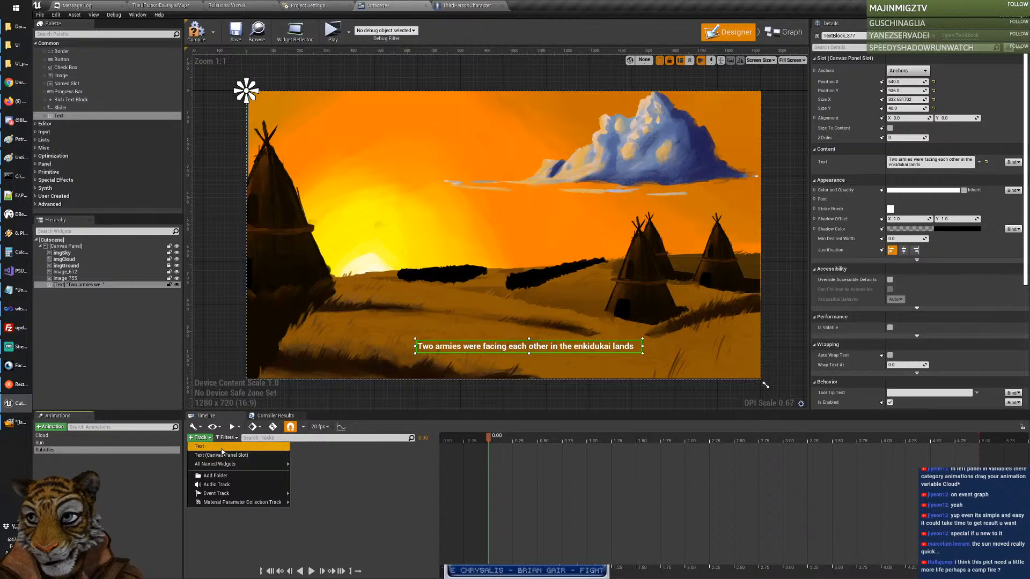
click(219, 448)
click(221, 450)
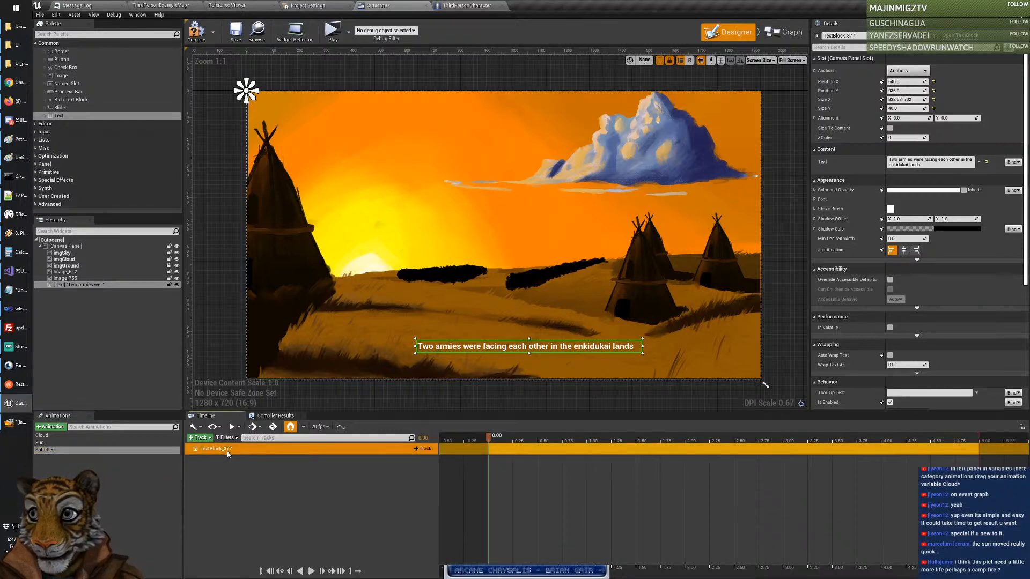
Step: Rename the subtitle text block as txtSubtitle1
click(861, 35)
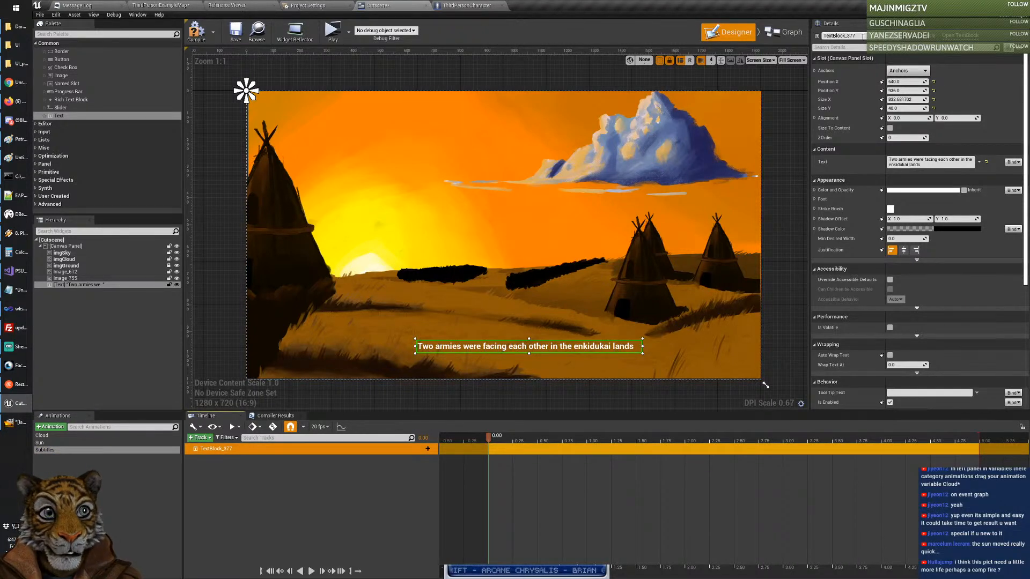
text(txt)
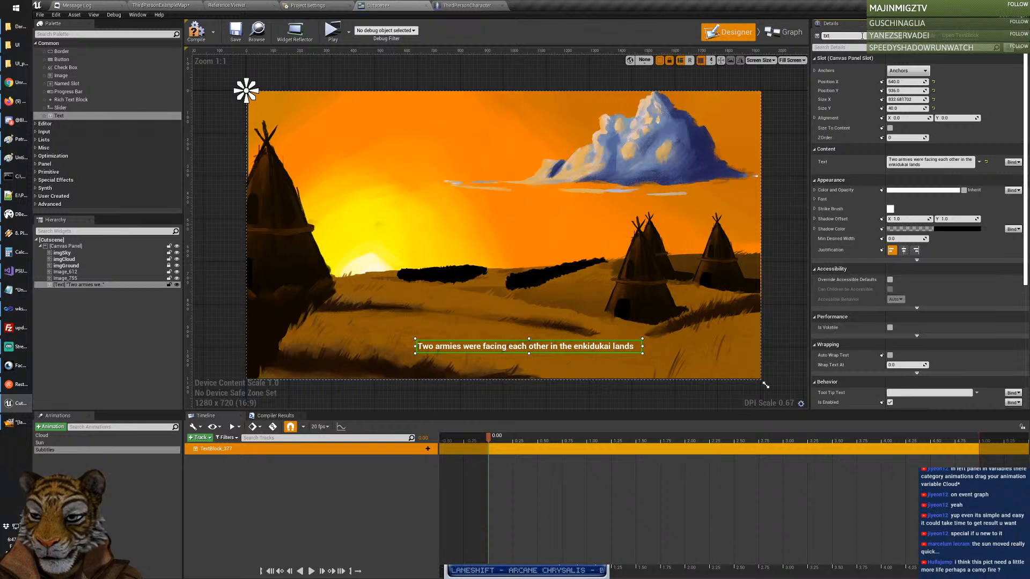
text(Subtitle1)
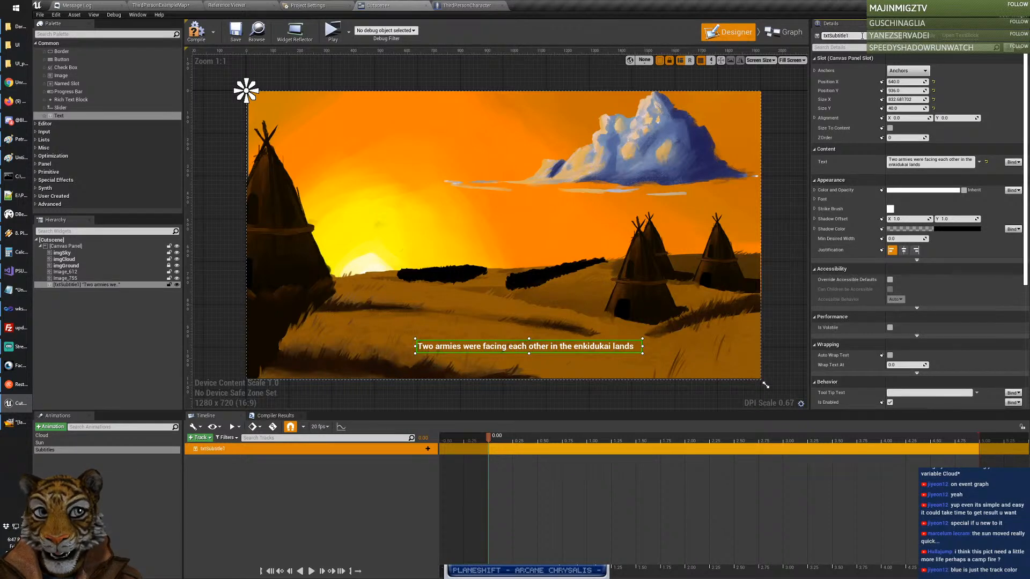
key(Return)
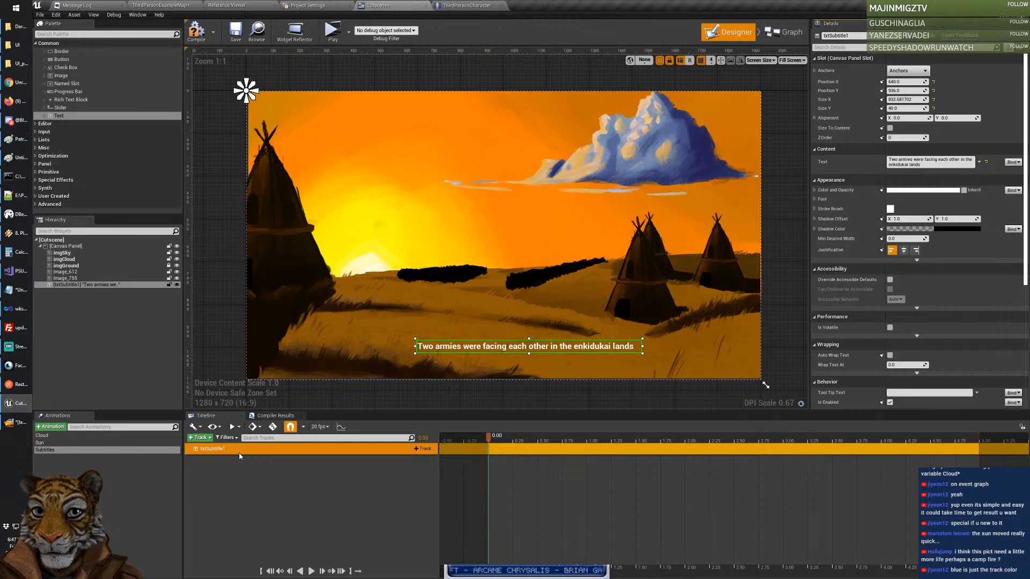
click(422, 450)
click(431, 440)
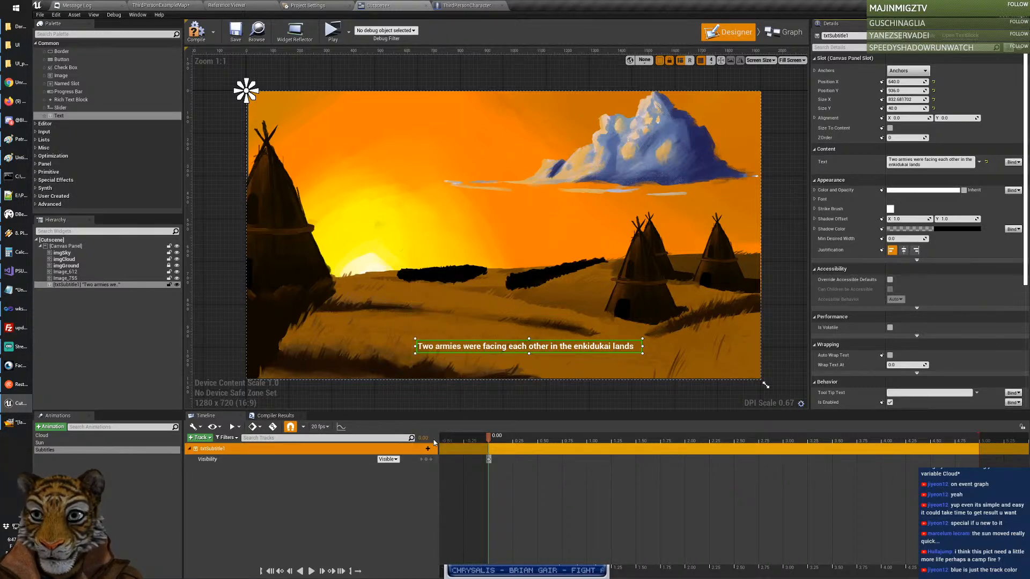
click(392, 459)
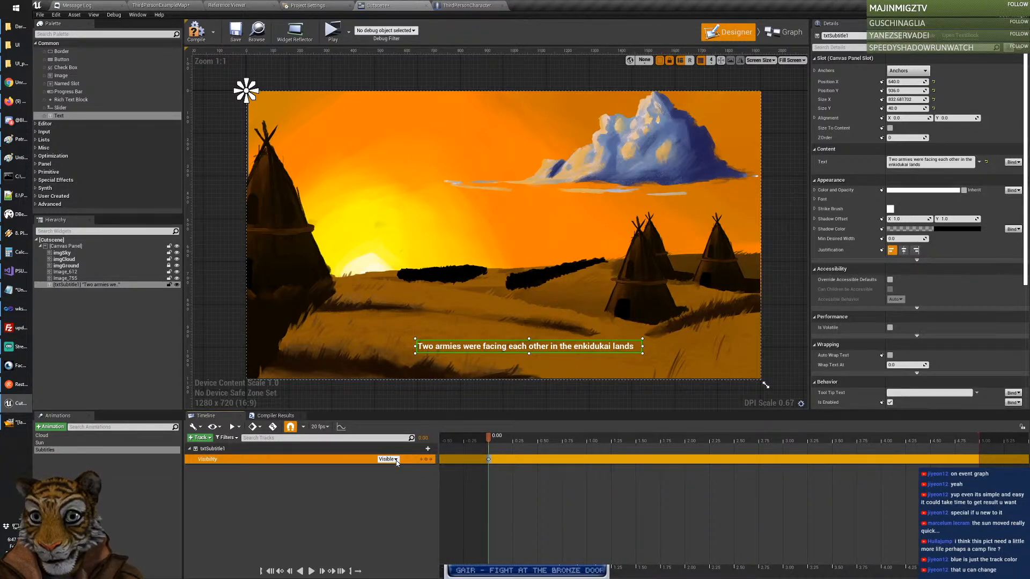
click(396, 463)
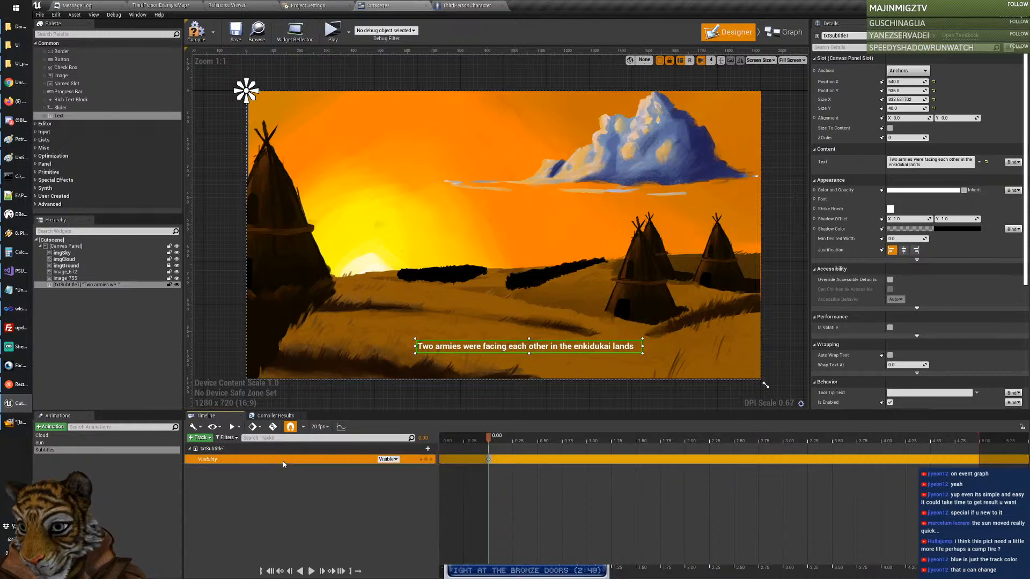
click(423, 449)
click(424, 450)
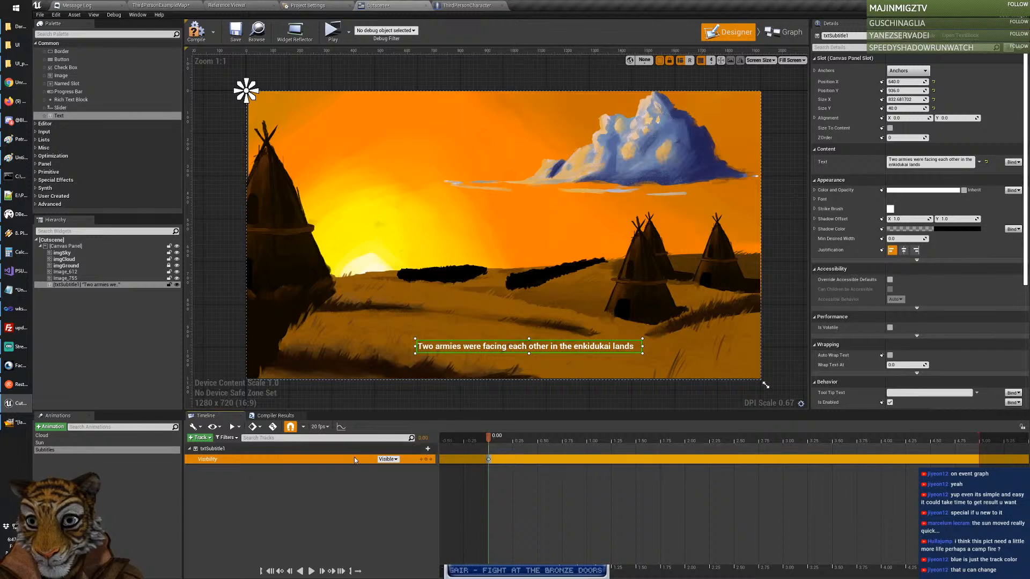
right_click(346, 459)
click(375, 393)
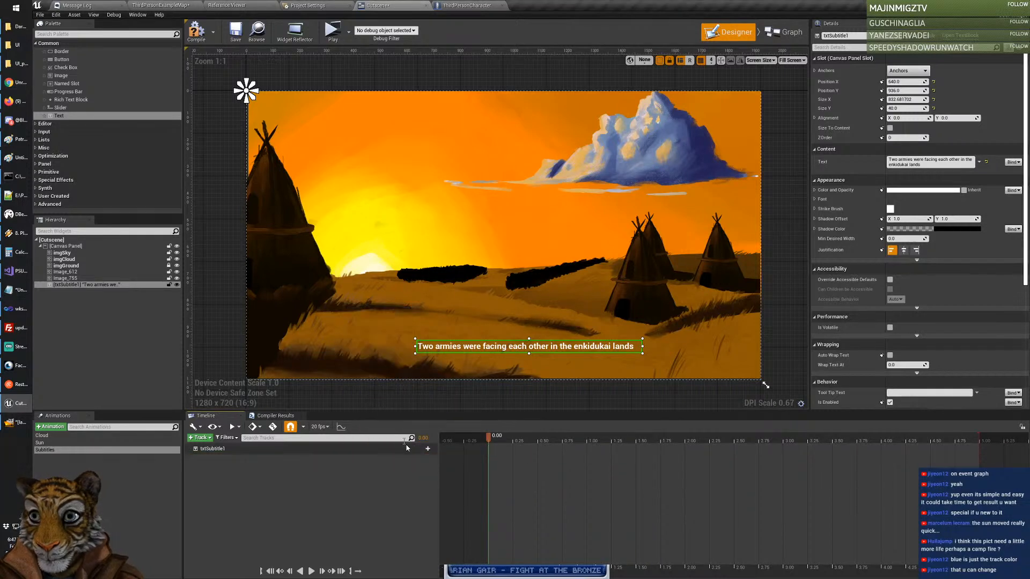
Step: Add a Color and Opacity track to txtSubtitle1 and set its alpha to 0 at time 0.00
click(423, 450)
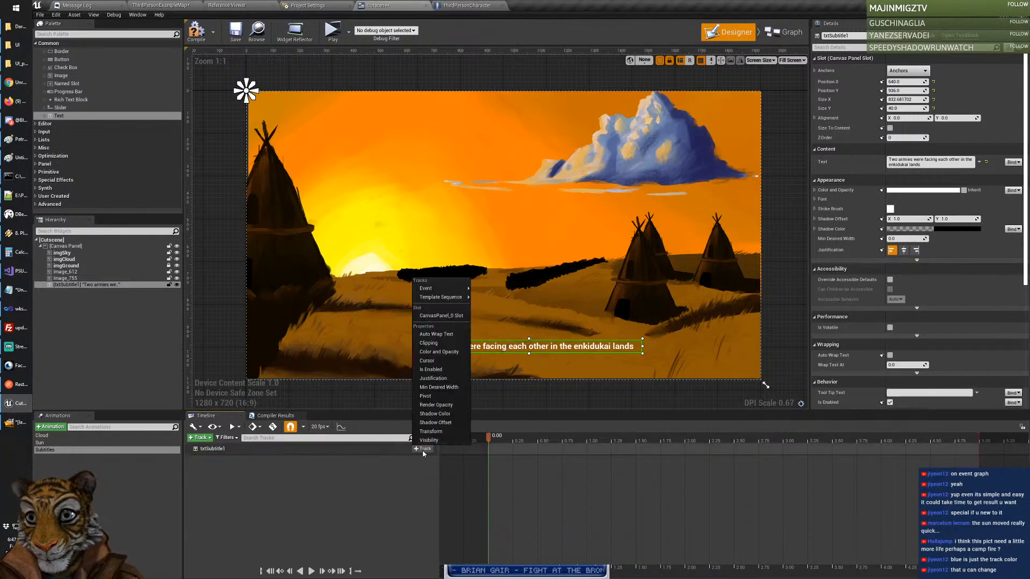
click(439, 352)
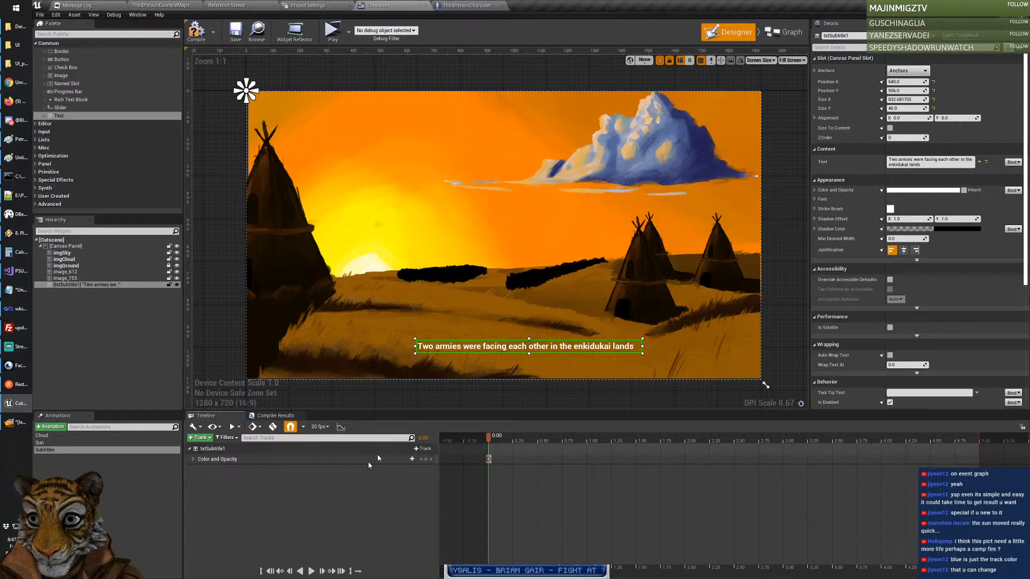
click(194, 459)
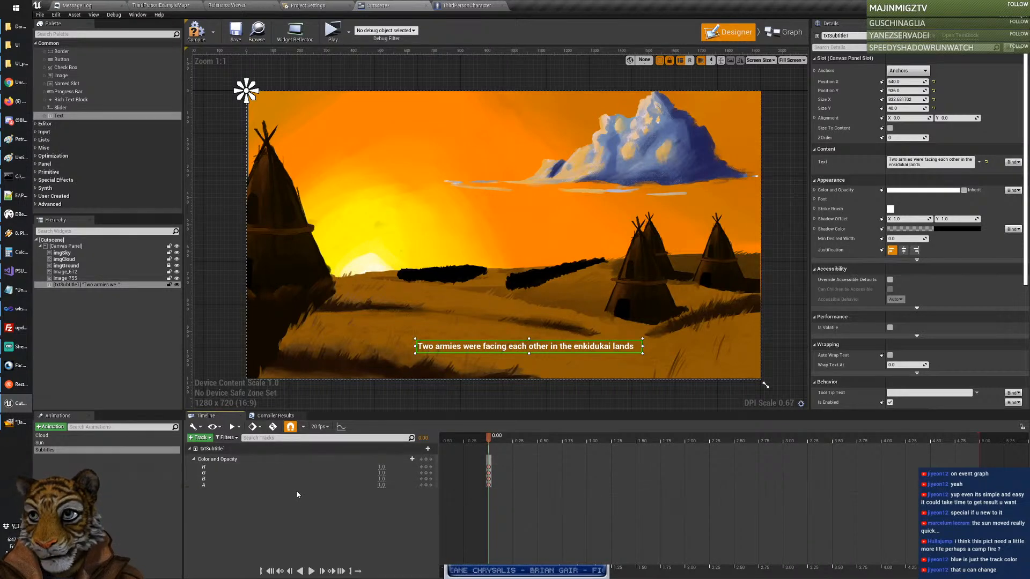
click(364, 485)
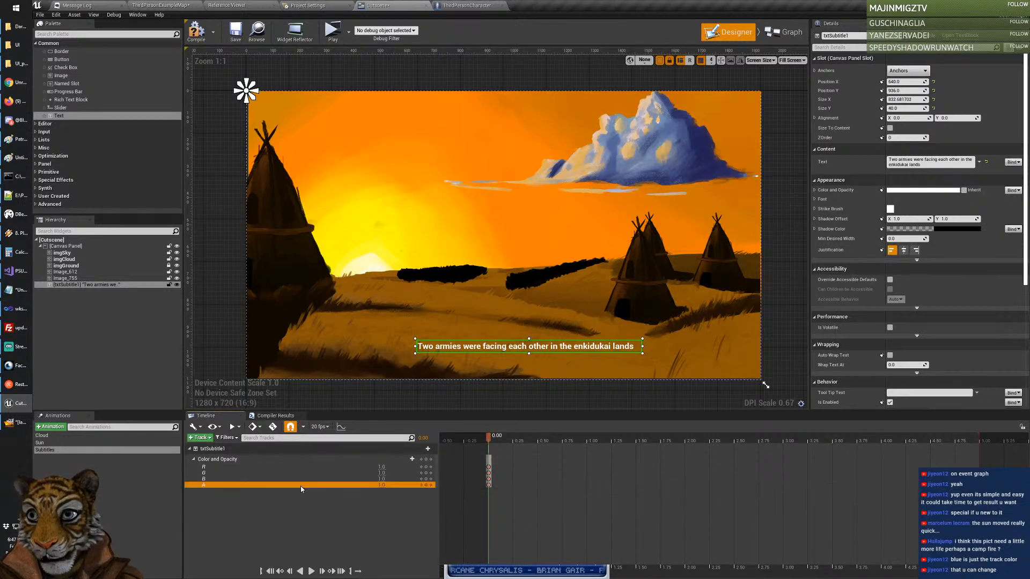
click(381, 485)
text(0)
key(Return)
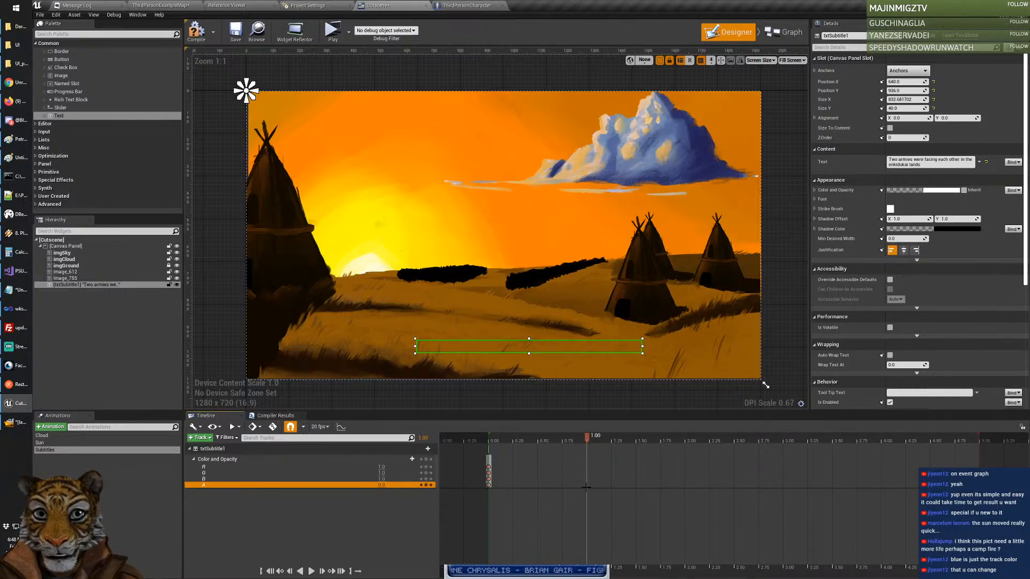
Step: Key the subtitle's alpha to 1 at time 1.00 with auto-keying on, and turn auto-keying off again
click(273, 426)
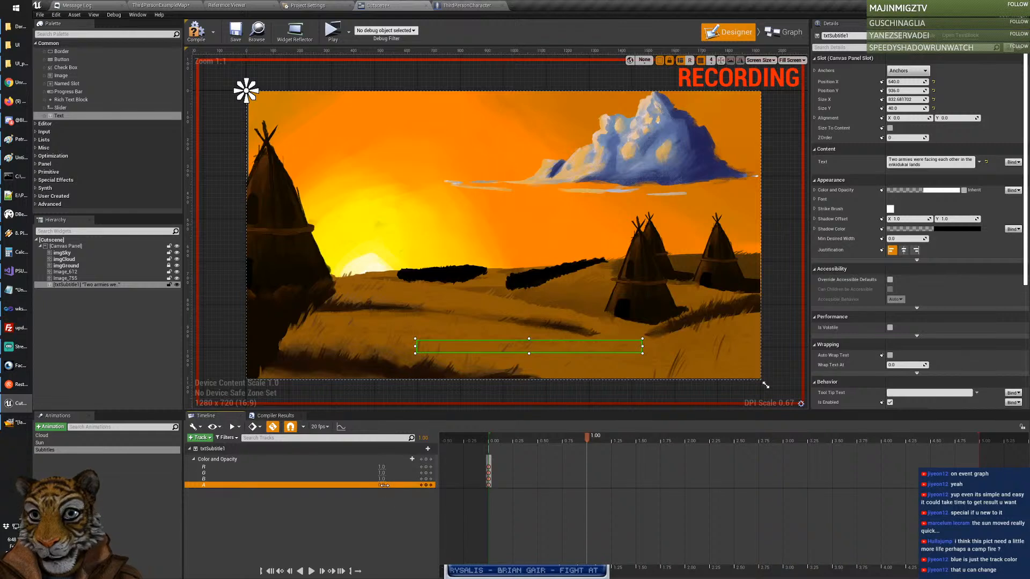
click(384, 485)
text(1)
key(Return)
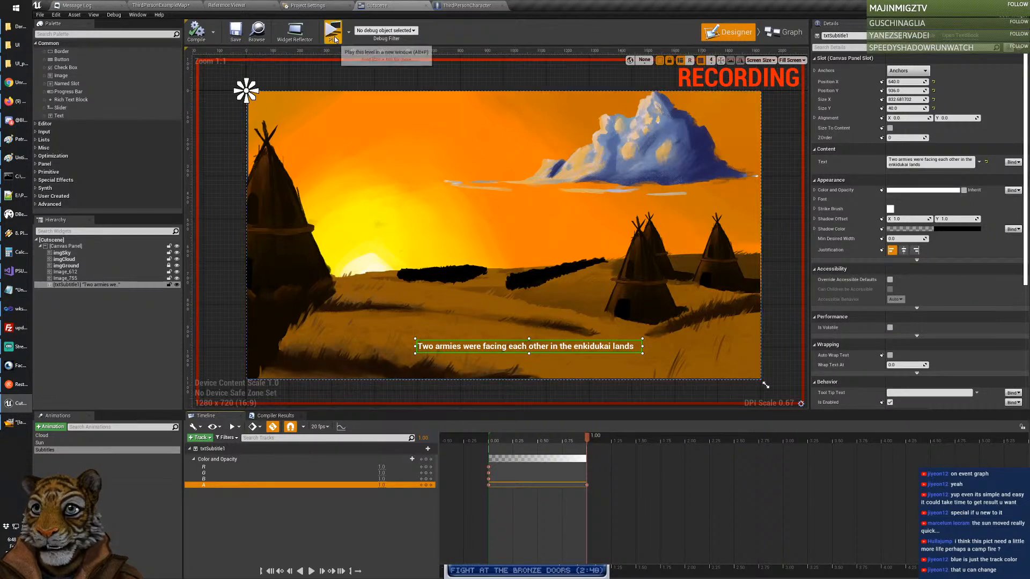
click(272, 427)
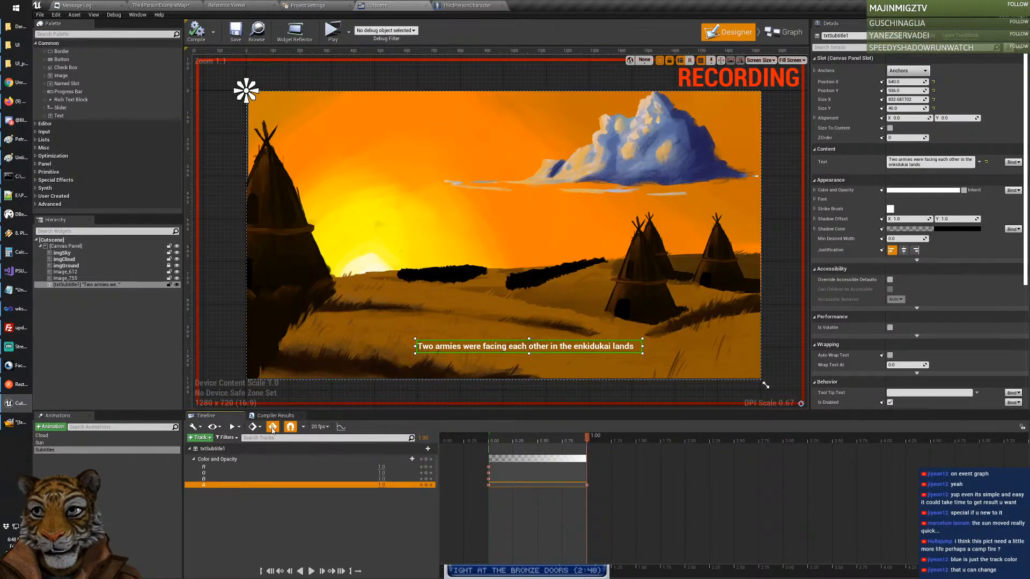
Step: Run the level in a preview window and exit back to the widget editor
click(333, 32)
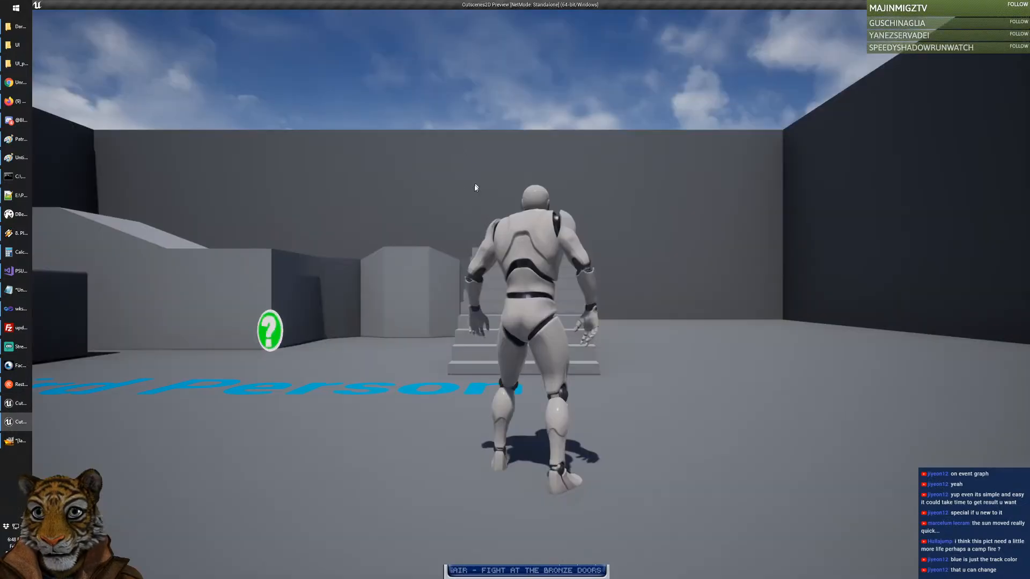
click(474, 188)
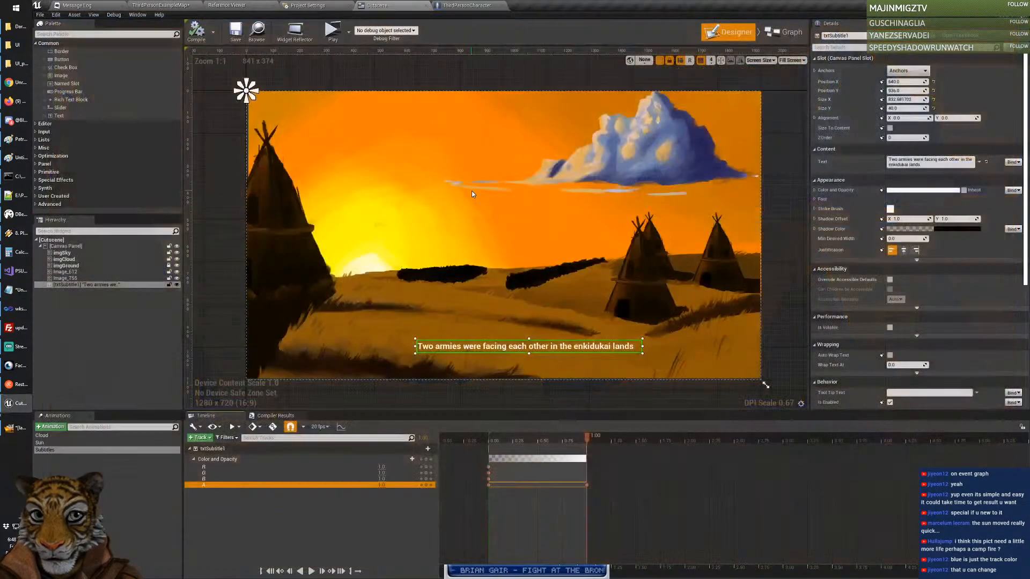
key(Escape)
Step: In the event graph, duplicate the Sun's Play Animation node and chain the copy after it in the execution flow
click(783, 33)
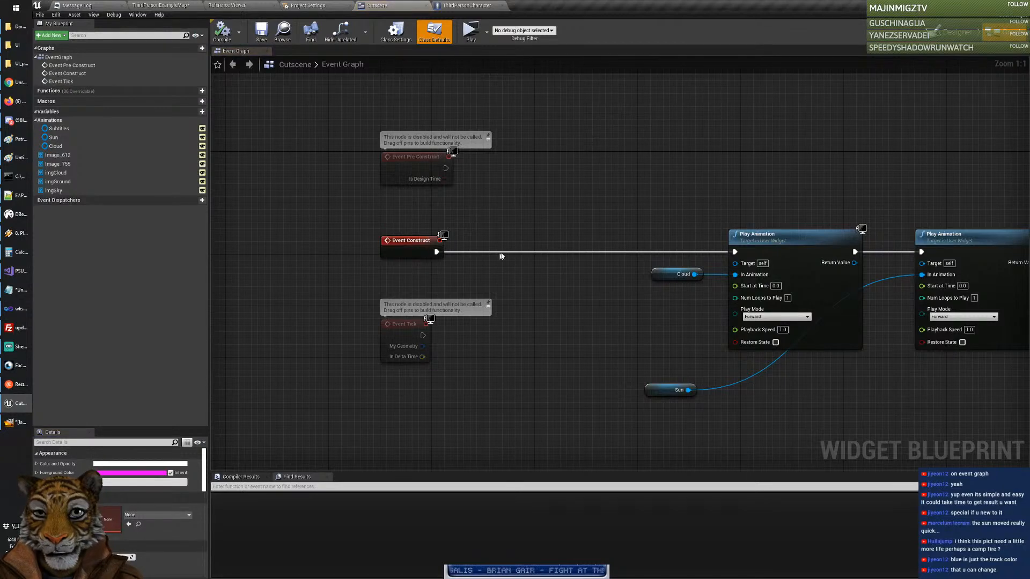
right_drag(529, 322, 315, 335)
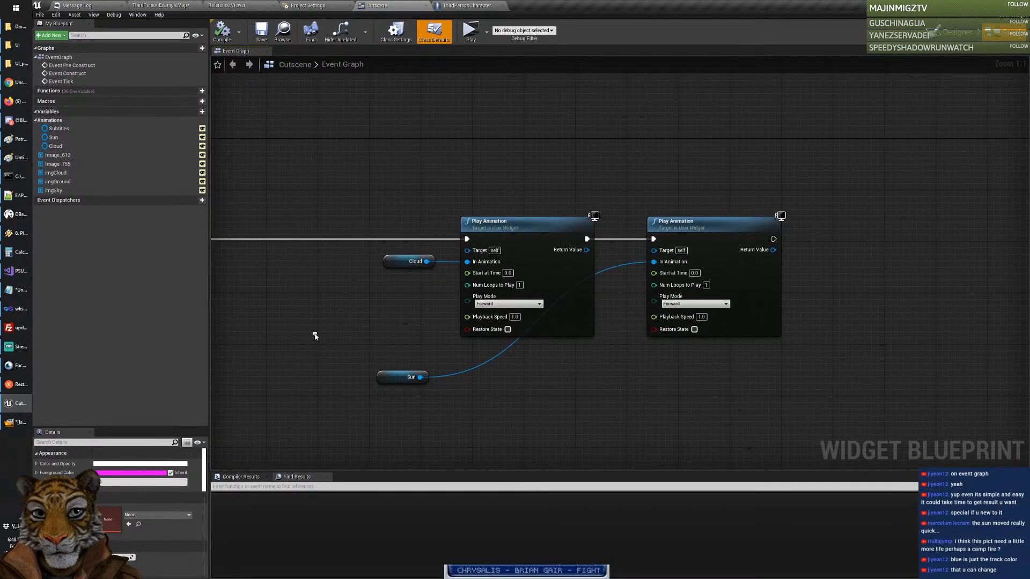
click(678, 240)
key(ctrl+c)
right_drag(603, 309, 478, 319)
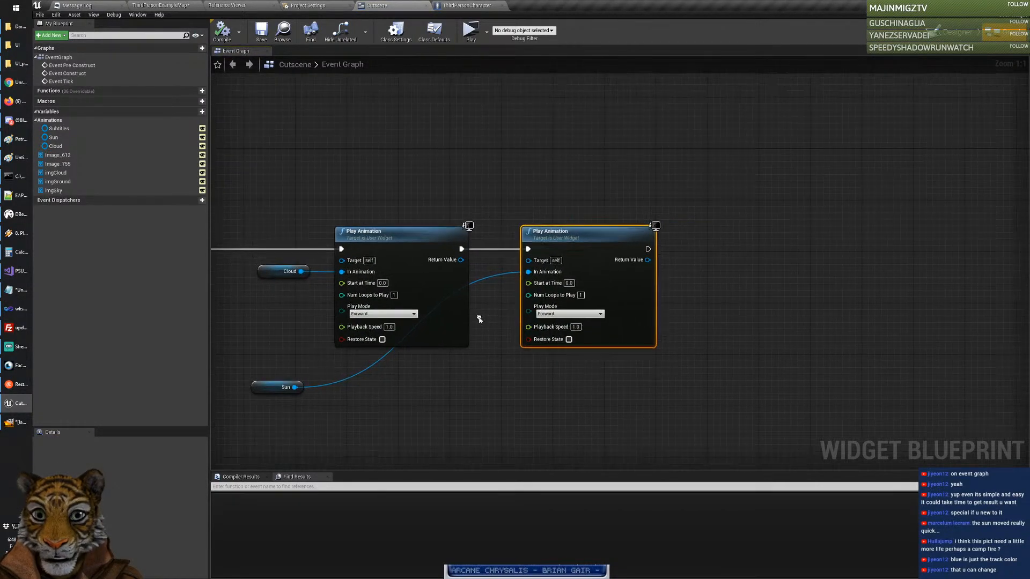
key(ctrl+v)
drag(805, 234, 773, 237)
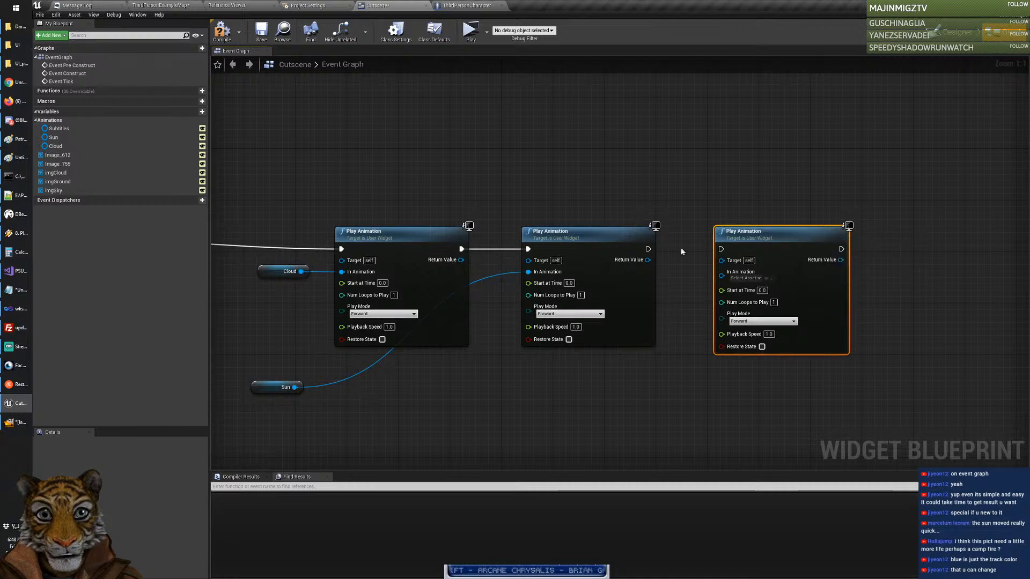
drag(648, 249, 721, 249)
Step: Feed the Subtitles animation variable into the third Play Animation node's In Animation input and place it just above that node
right_drag(516, 370, 668, 350)
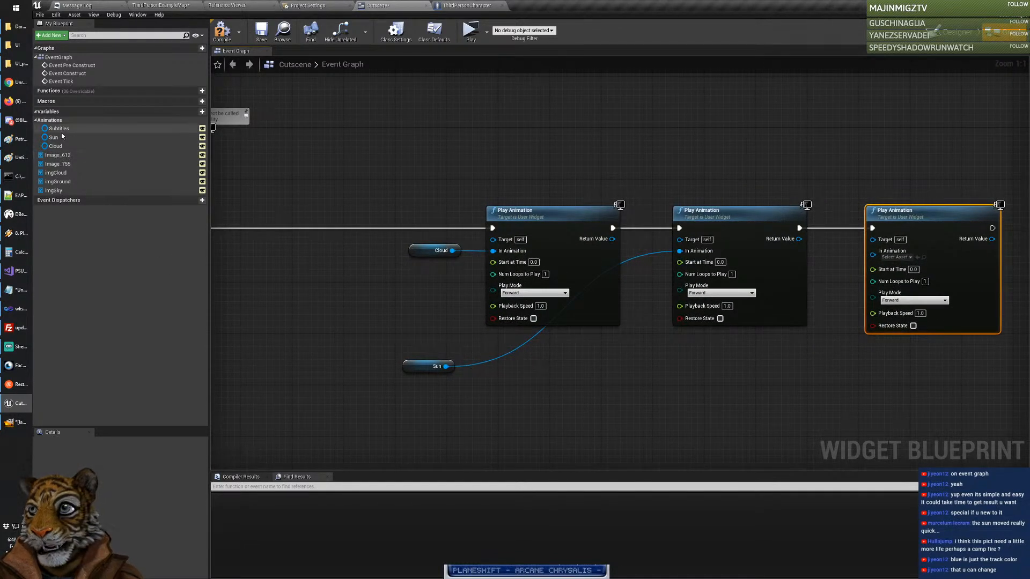
drag(59, 129, 787, 150)
drag(844, 124, 873, 251)
click(880, 178)
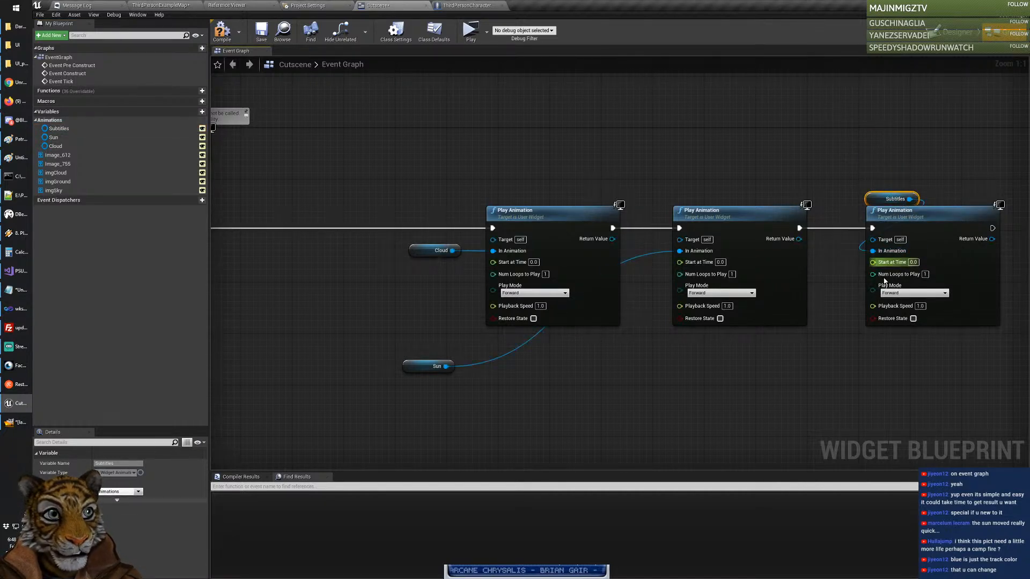
Step: Tidy the graph by moving the Sun and Cloud variable nodes directly above their Play Animation nodes
drag(411, 362, 681, 195)
click(410, 255)
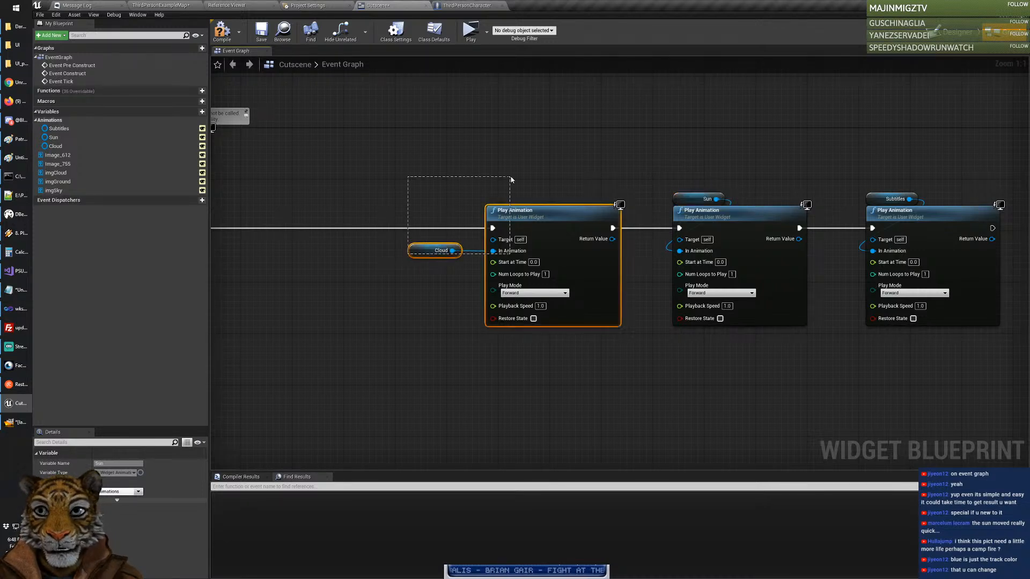
drag(422, 255, 500, 203)
click(575, 159)
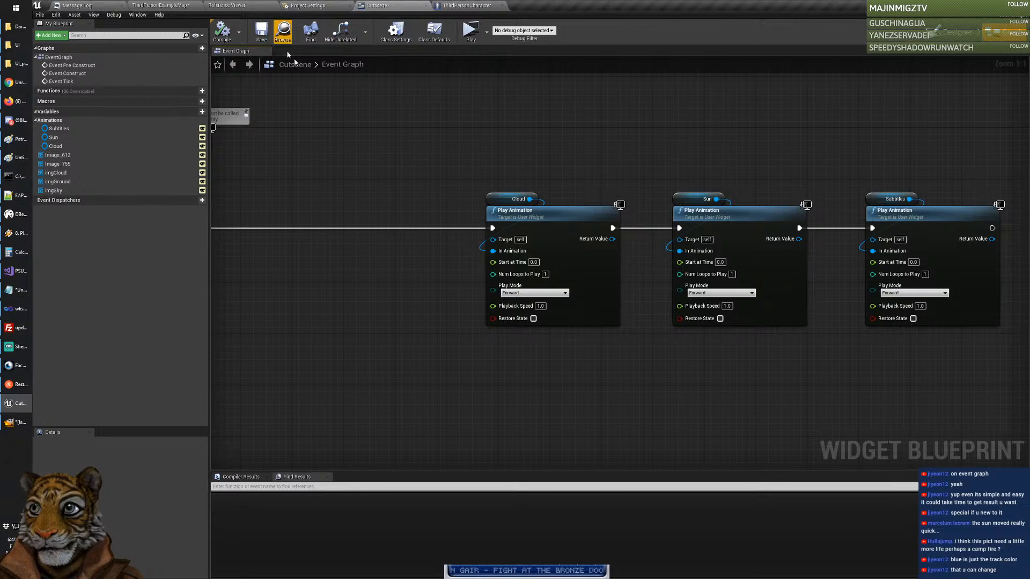
Step: Play the level to check the cutscene with its subtitle fade-in, and return to the Cutscene widget
click(471, 33)
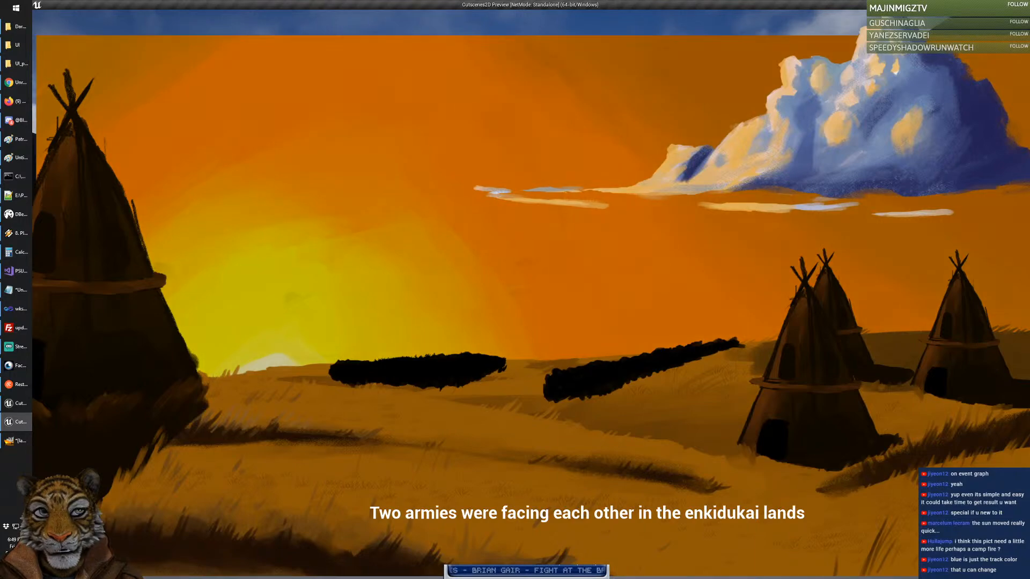
key(Escape)
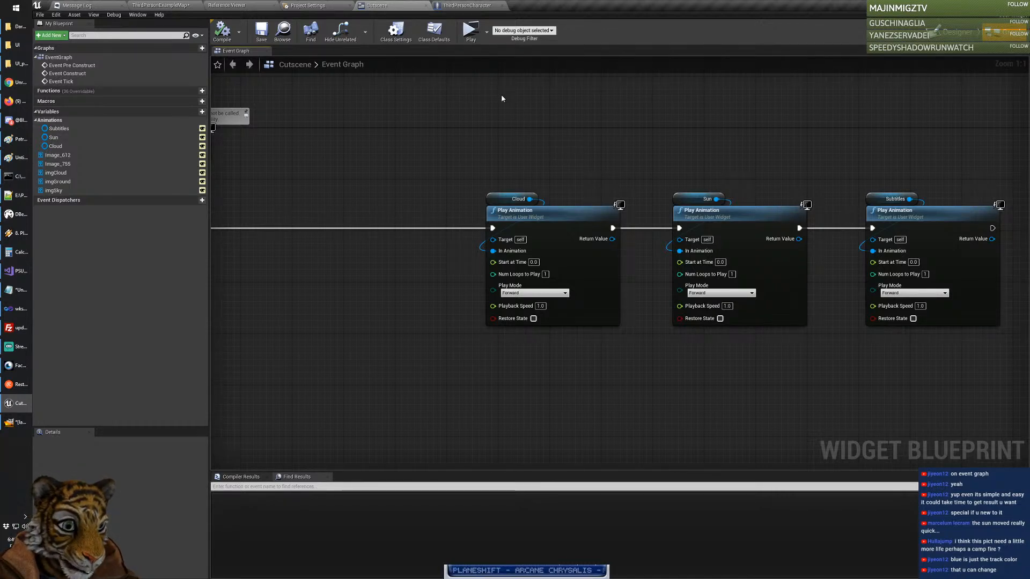
click(465, 7)
click(395, 6)
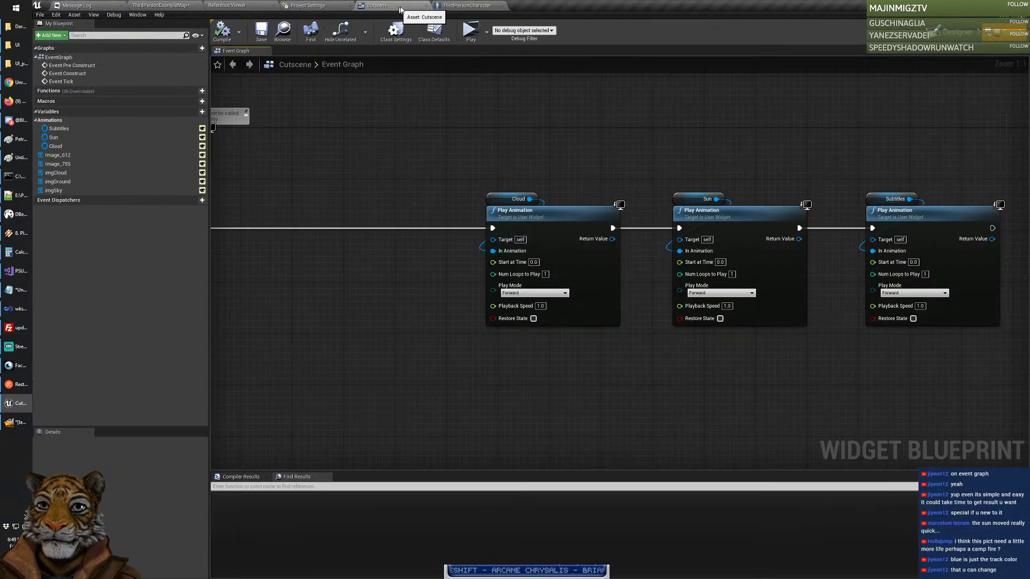
Step: Show the Cutscene widget's designer view, then switch to File Explorer and paste 02 Dangerous Battle.mp3 into the project's Content/UI folder
click(951, 32)
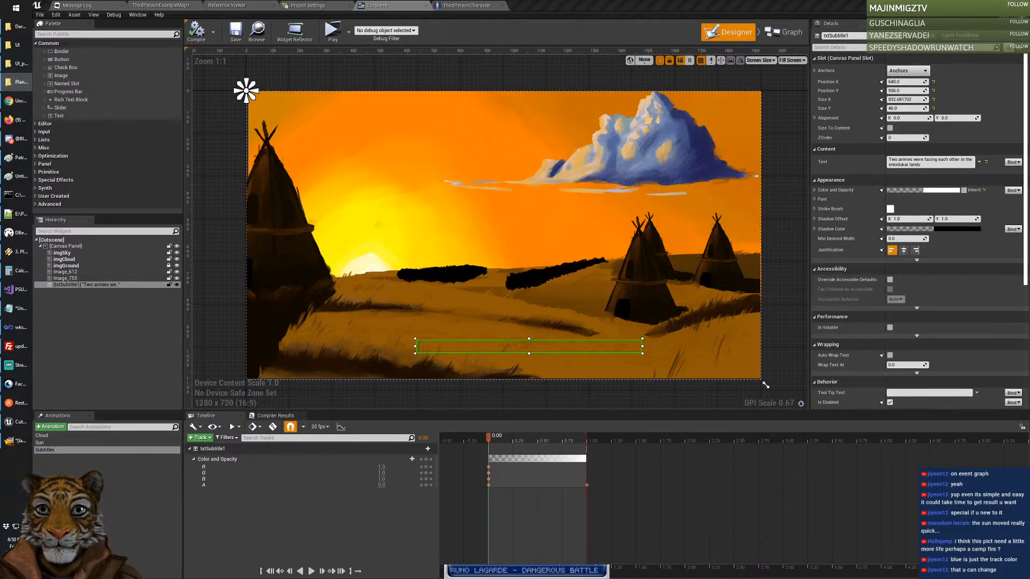
click(17, 48)
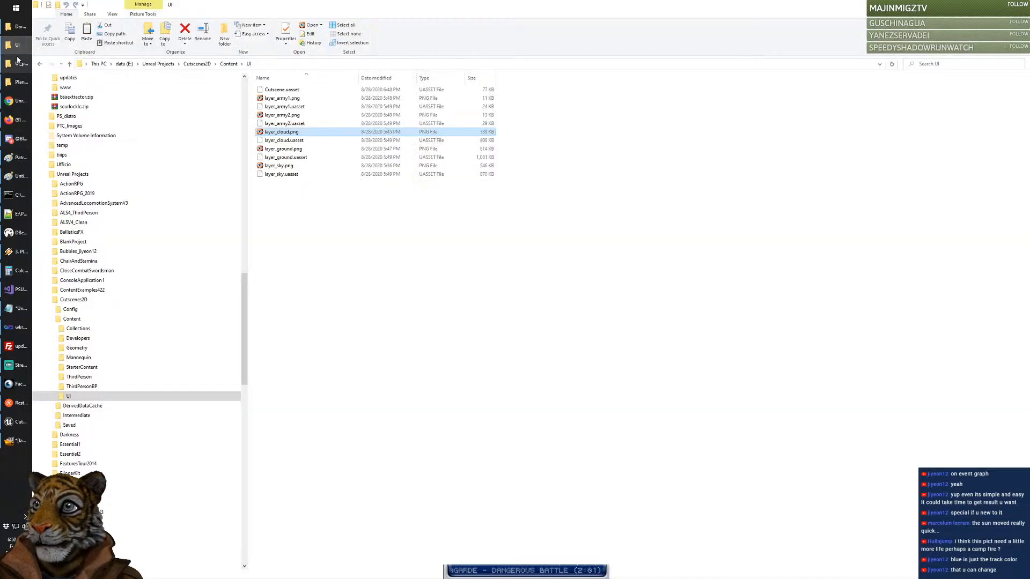
right_click(325, 246)
click(366, 303)
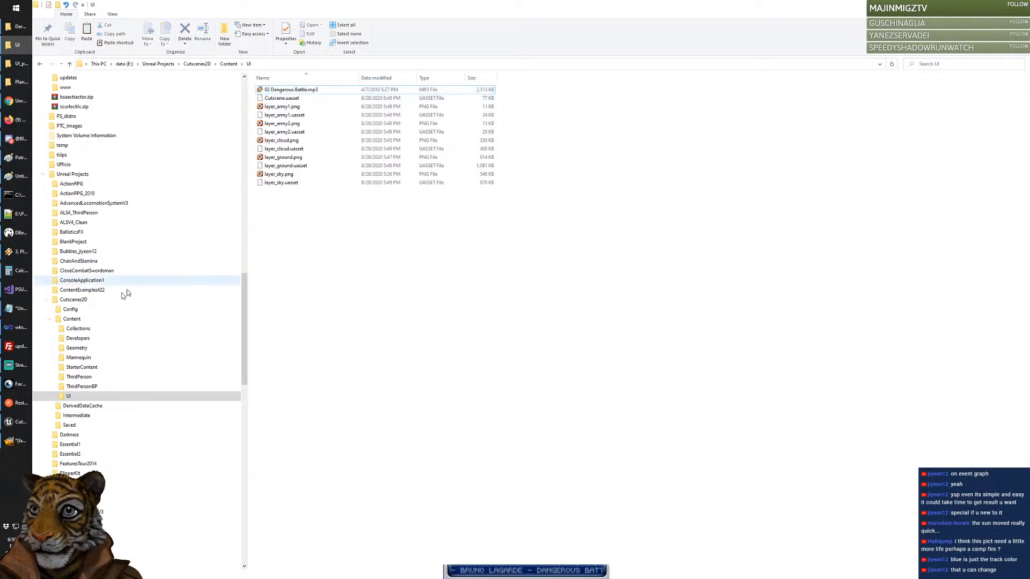
Step: Switch back to Unreal Editor and import 02 Dangerous Battle.mp3 from Content/UI into the project's UI content folder
click(17, 421)
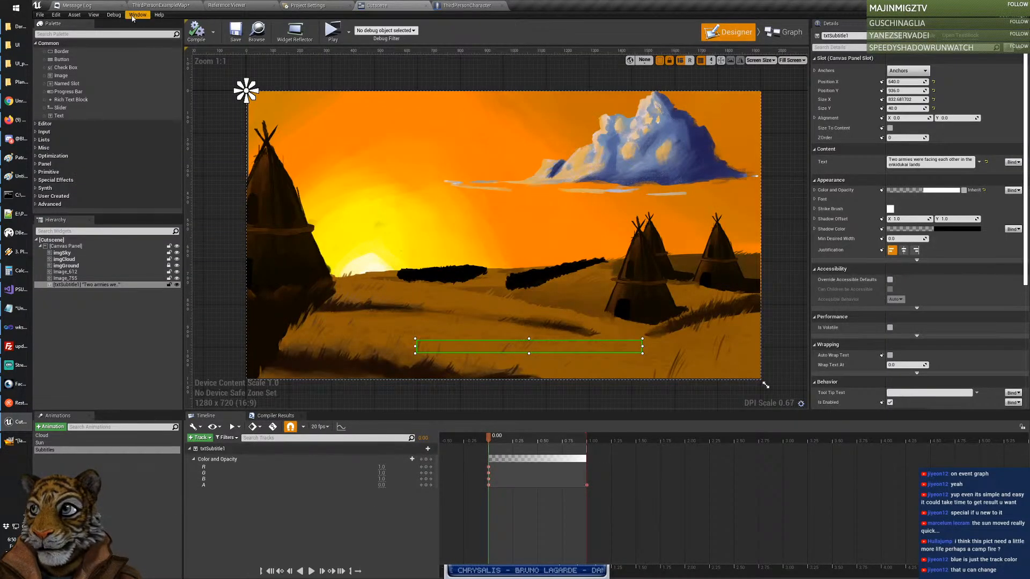
click(156, 5)
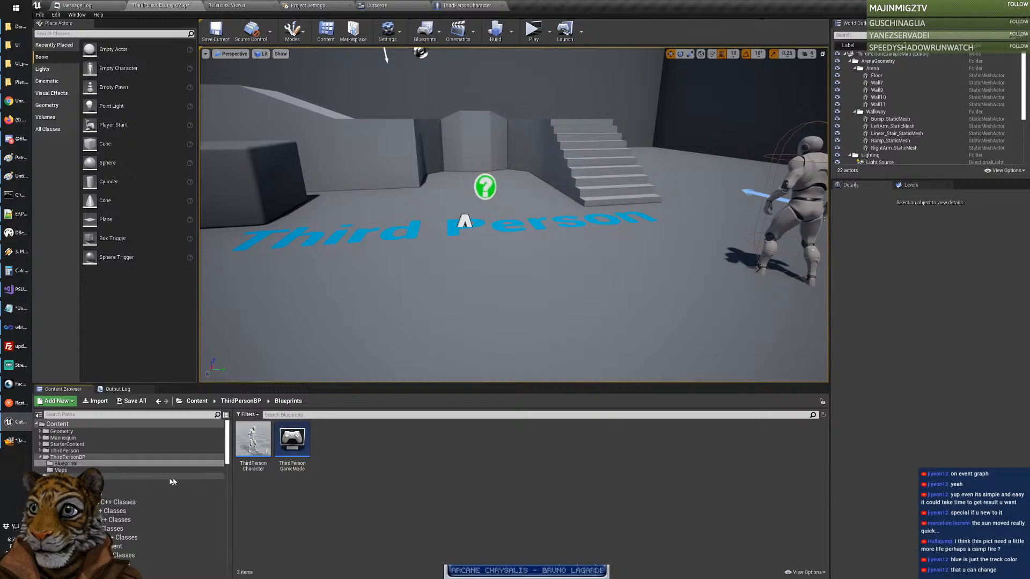
click(171, 476)
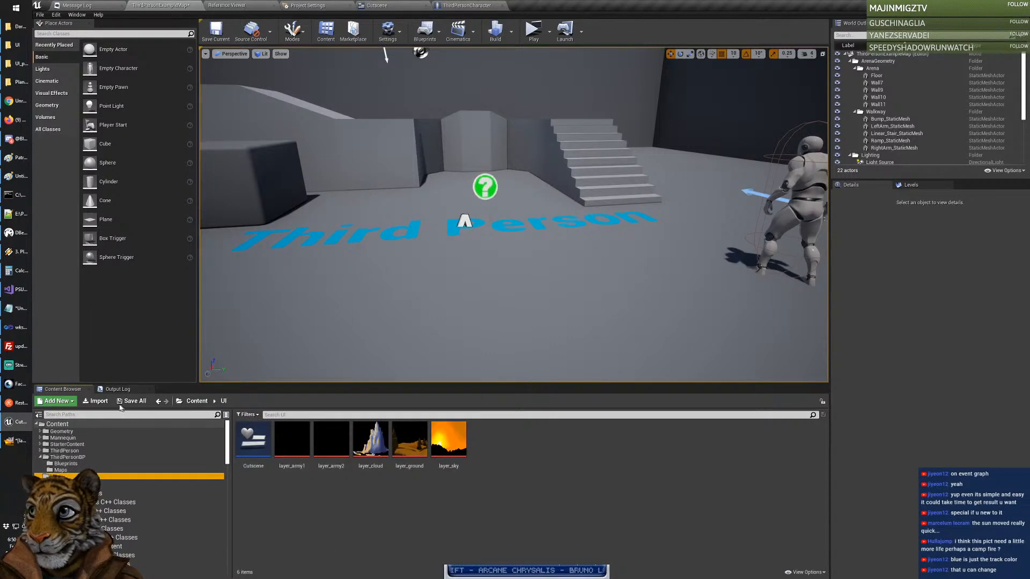
click(95, 402)
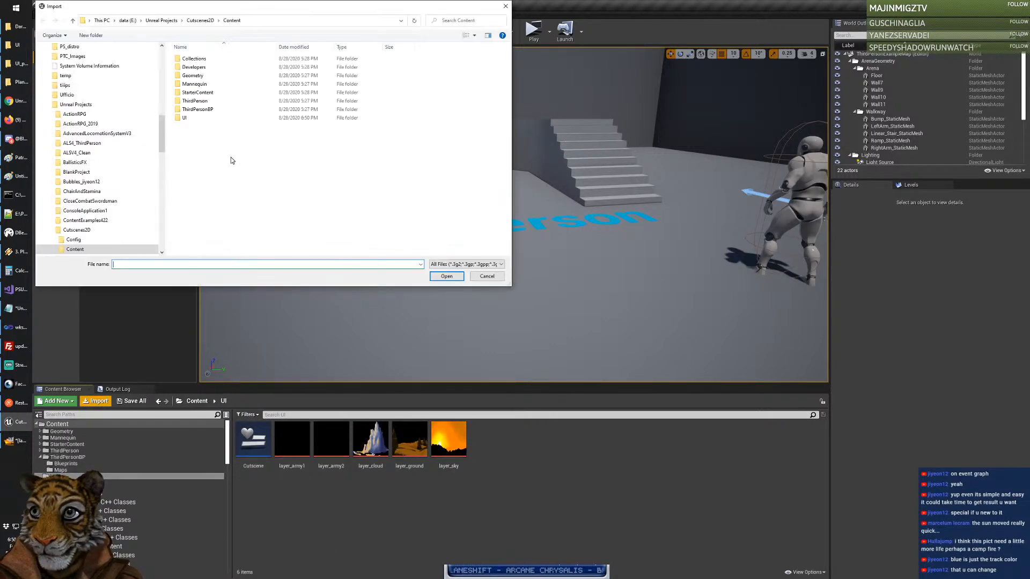
double_click(191, 119)
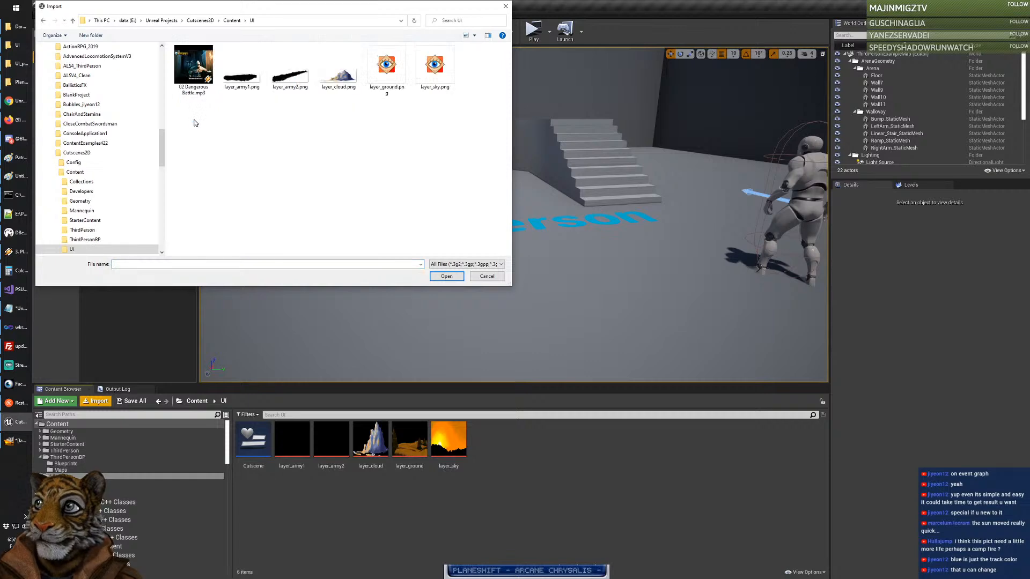
click(200, 85)
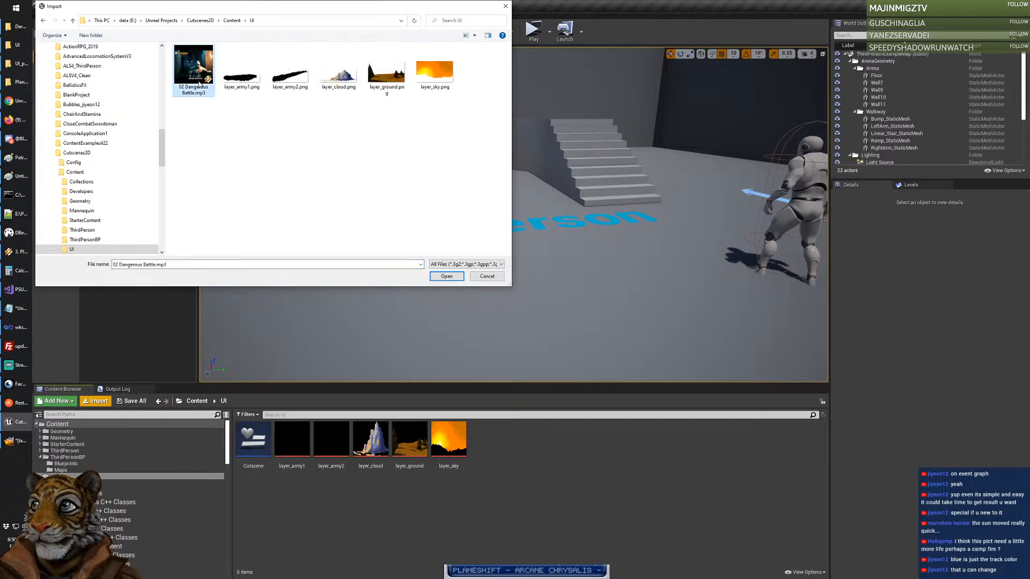
click(446, 276)
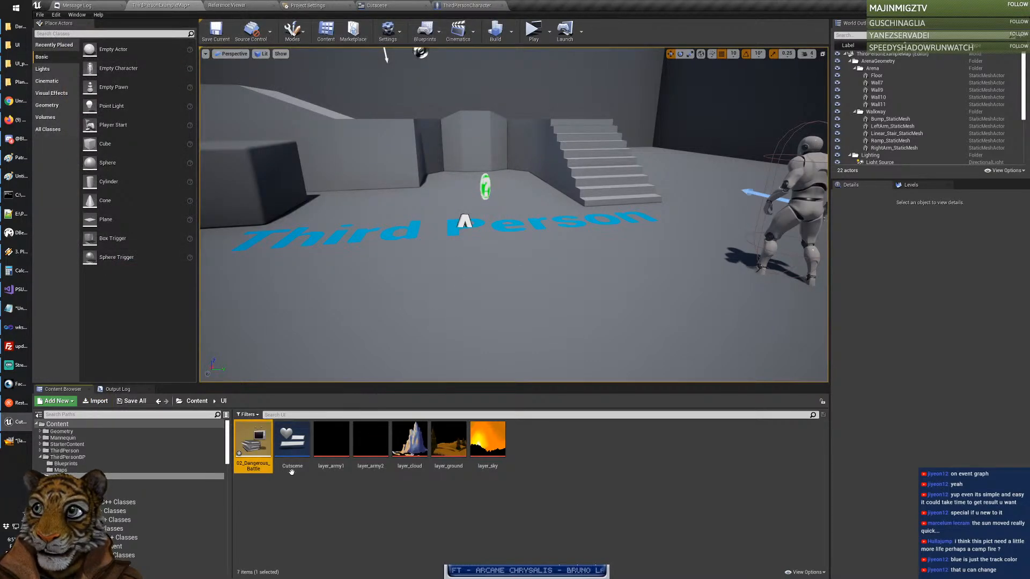
Step: Open the imported 02_Dangerous_Battle asset, inspect its Android player override choices, and close the asset
click(301, 516)
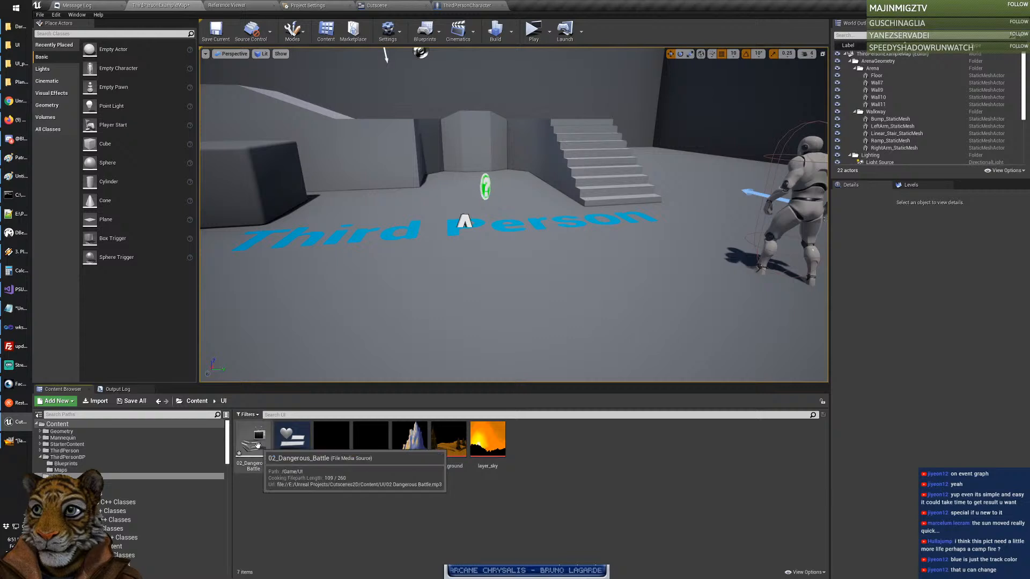
double_click(258, 446)
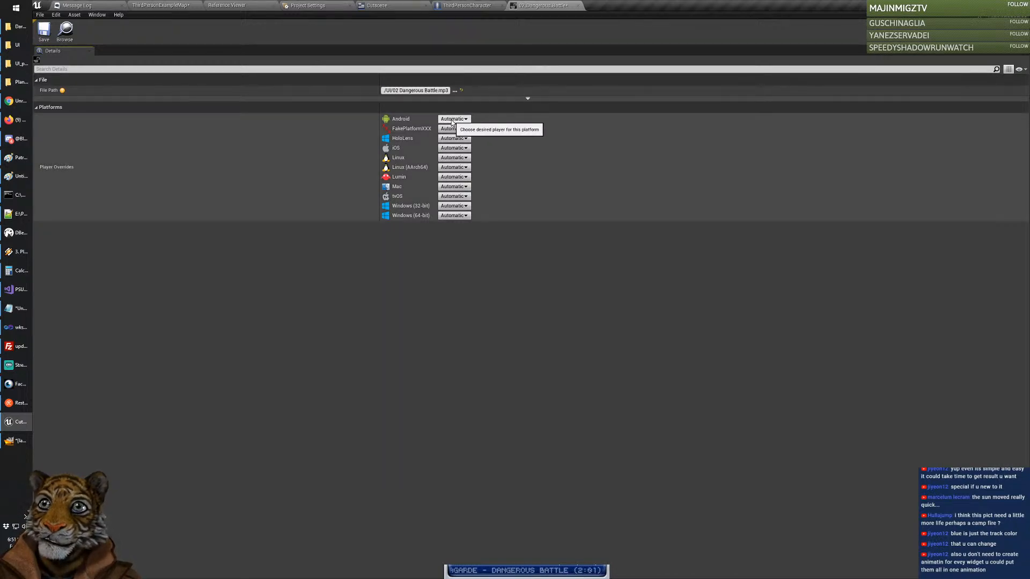
click(455, 119)
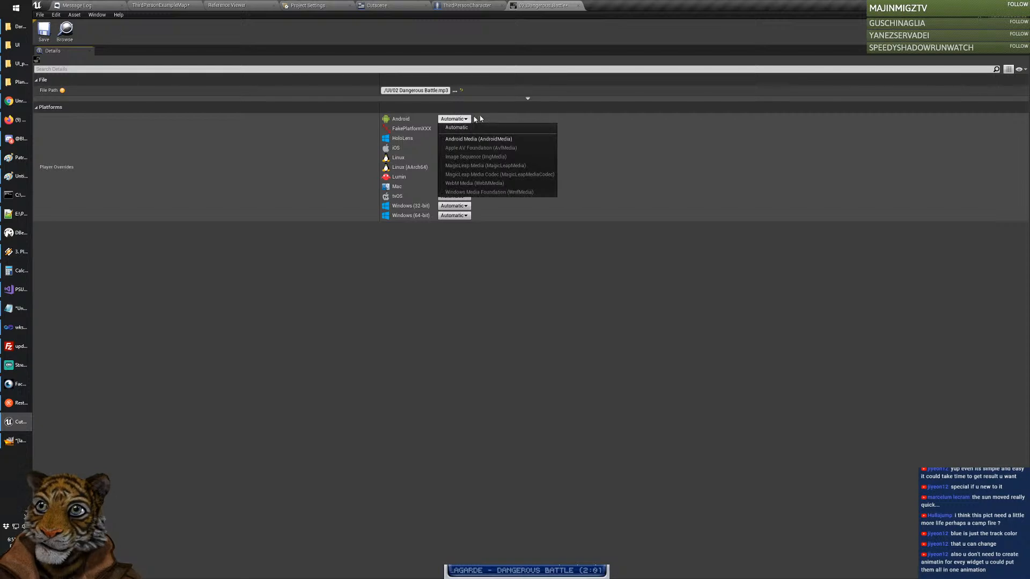
click(540, 254)
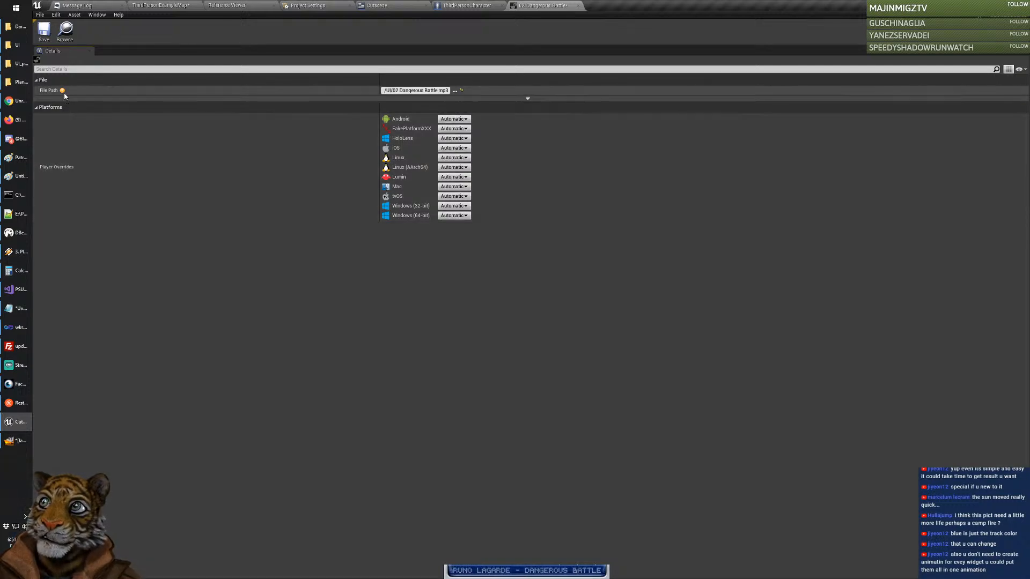
click(578, 6)
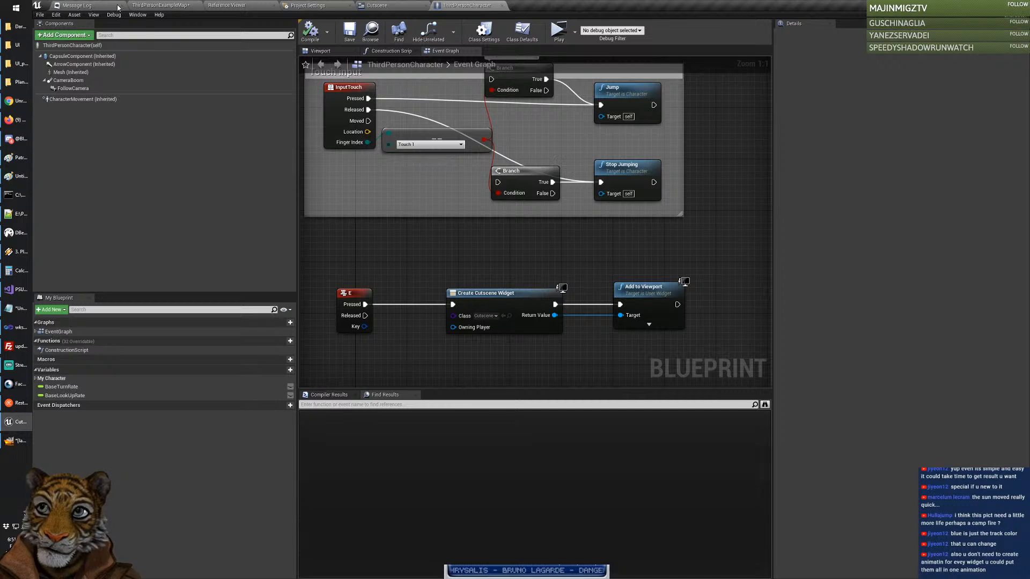
Step: Return to the Cutscene widget and examine the timeline tracks of its Cloud, Sun and Subtitles animations
click(160, 6)
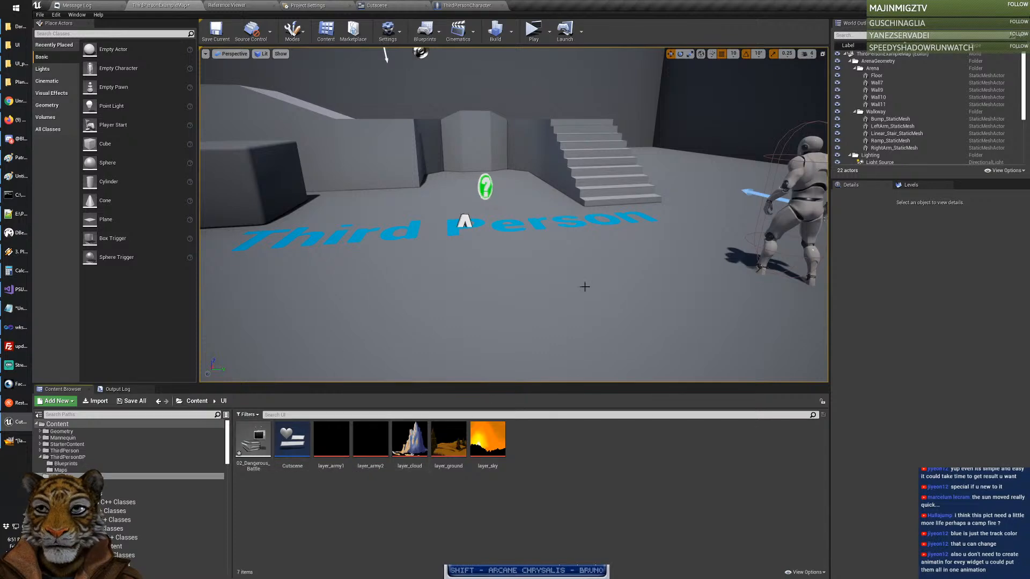
click(382, 5)
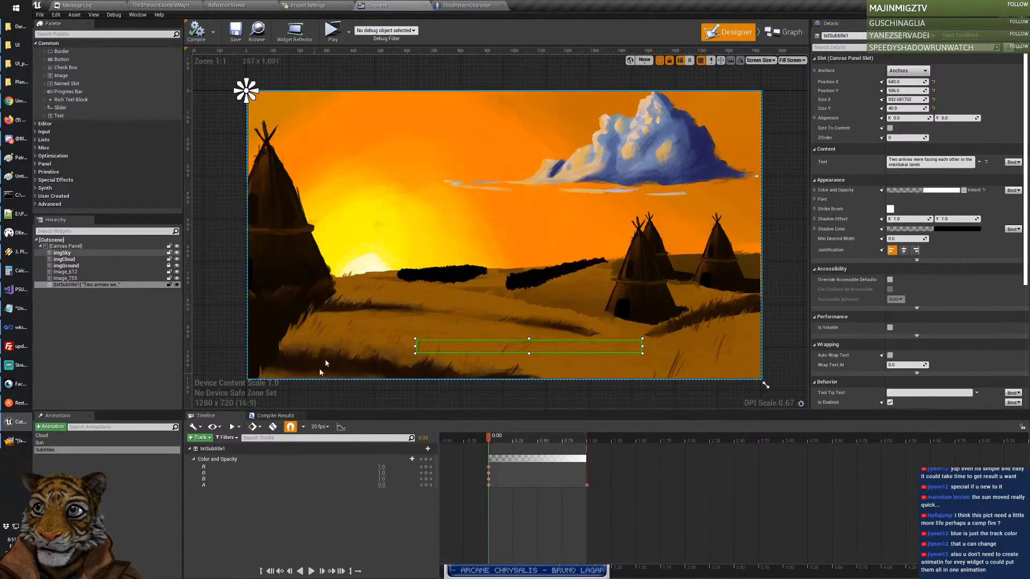
click(212, 448)
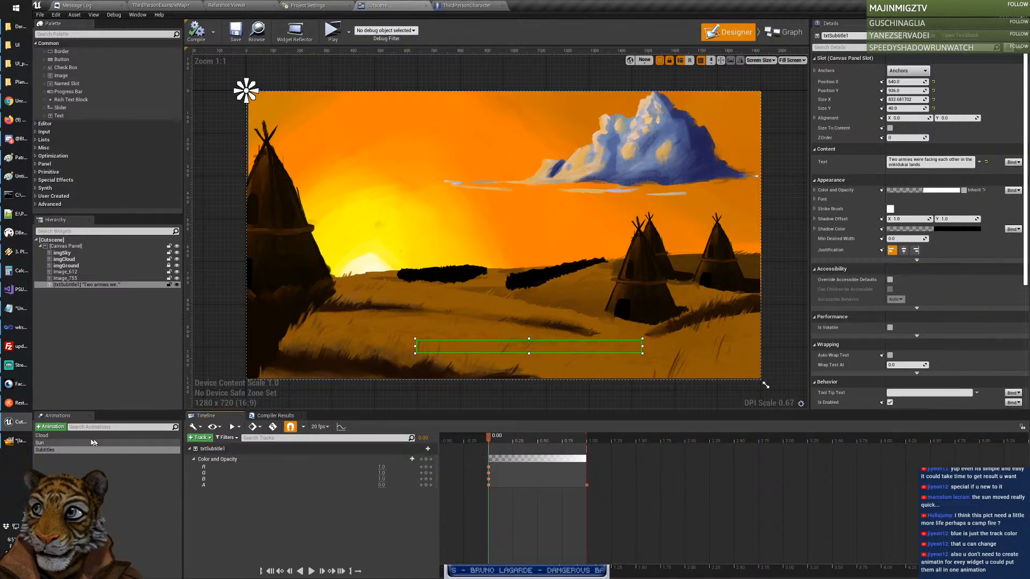
click(161, 436)
click(149, 450)
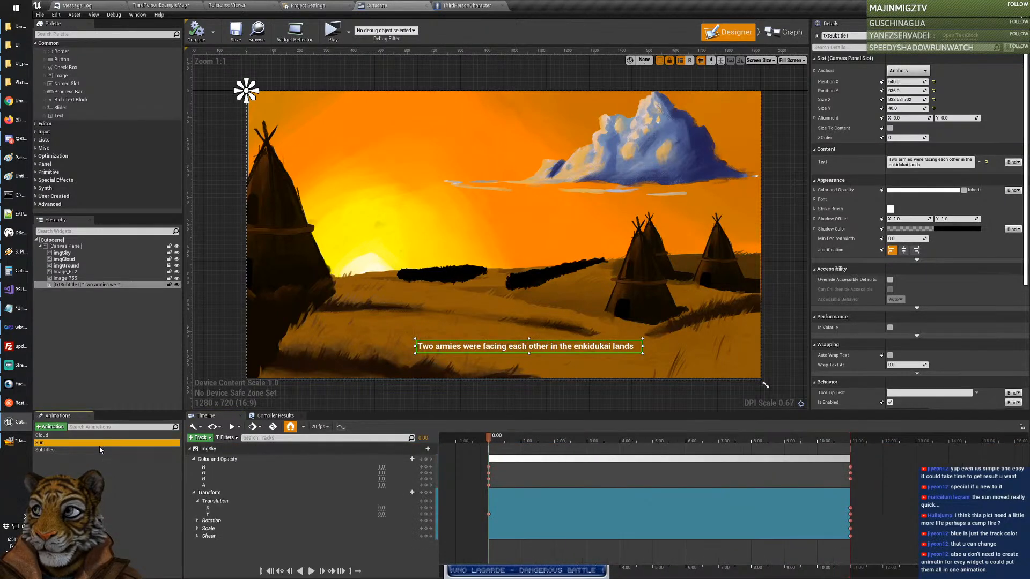
click(215, 449)
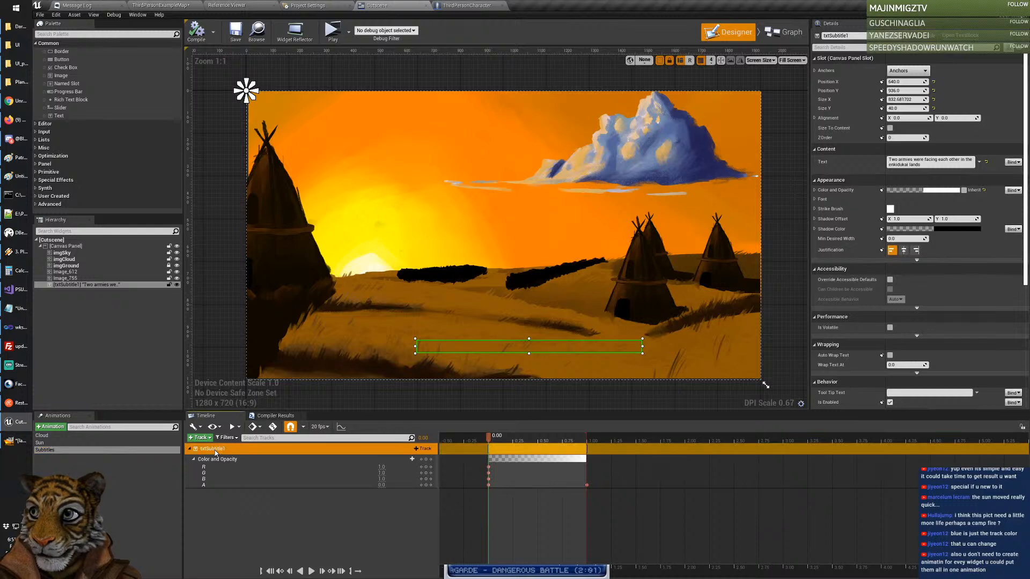
right_click(215, 450)
click(250, 383)
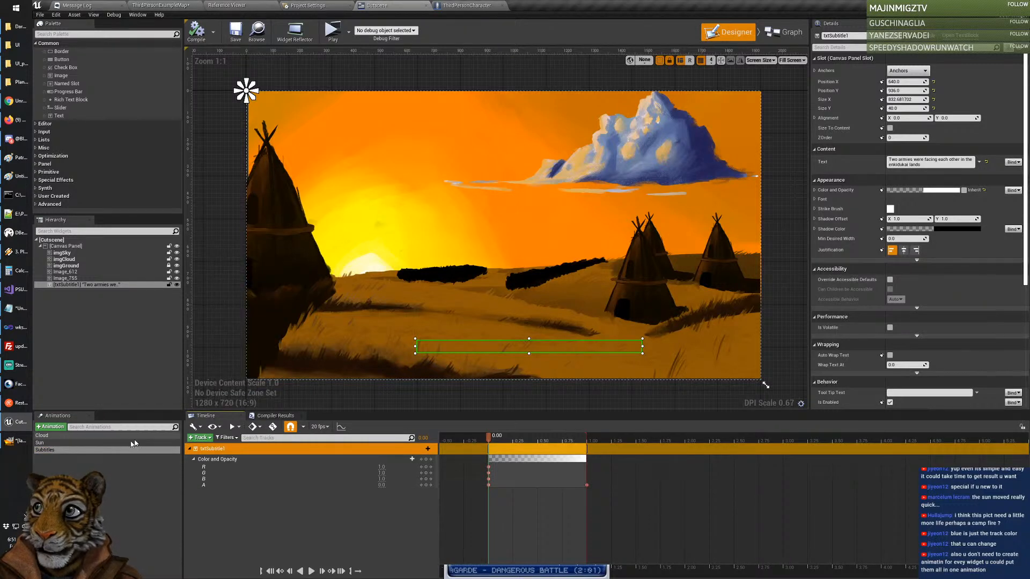
click(63, 443)
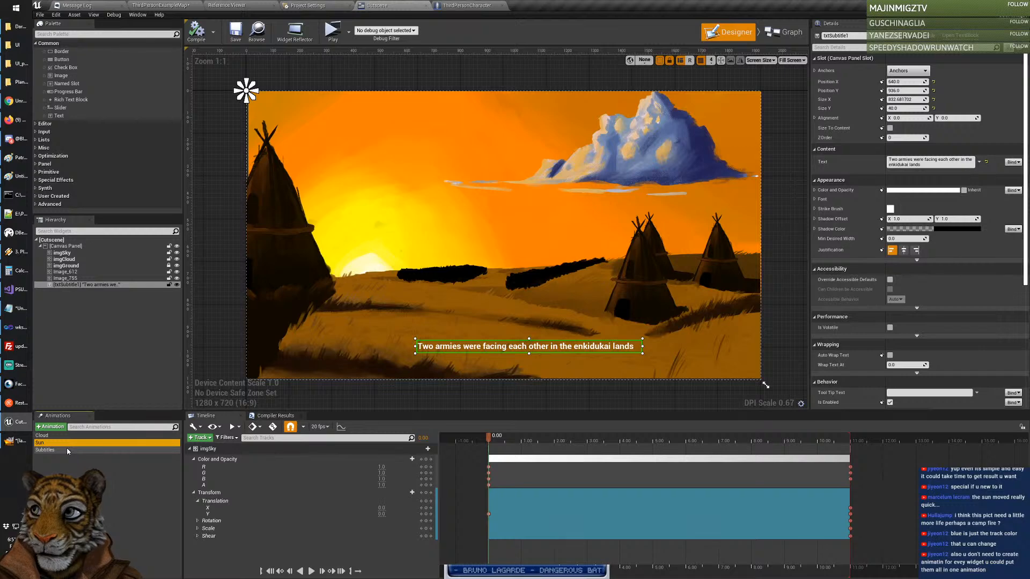
click(67, 456)
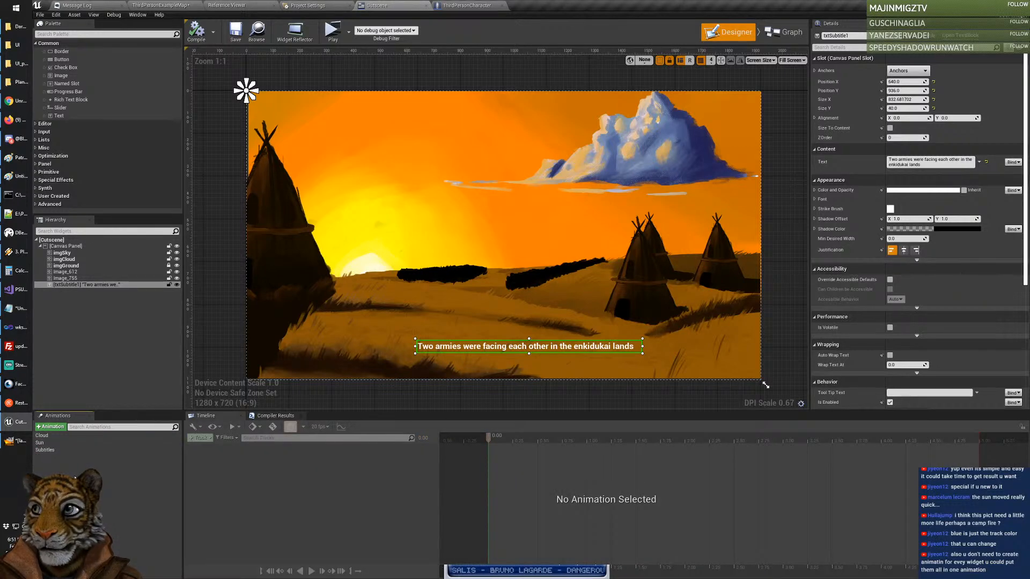
click(65, 451)
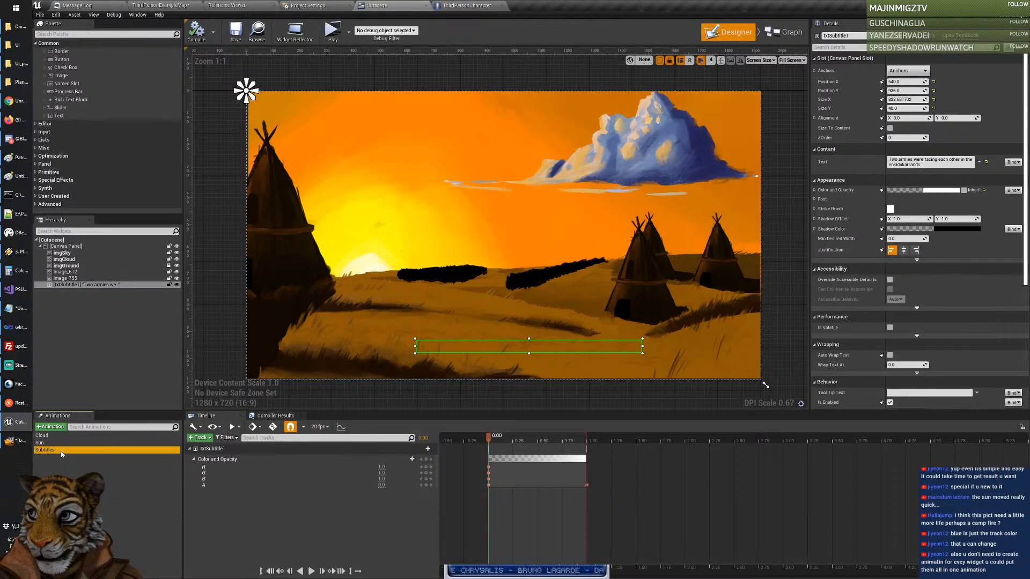
click(66, 466)
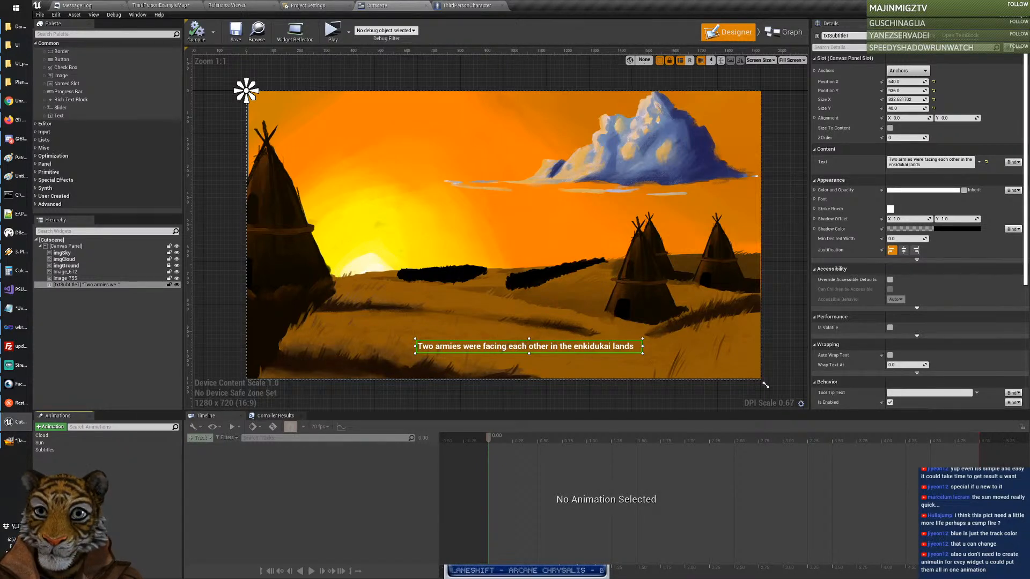
click(62, 451)
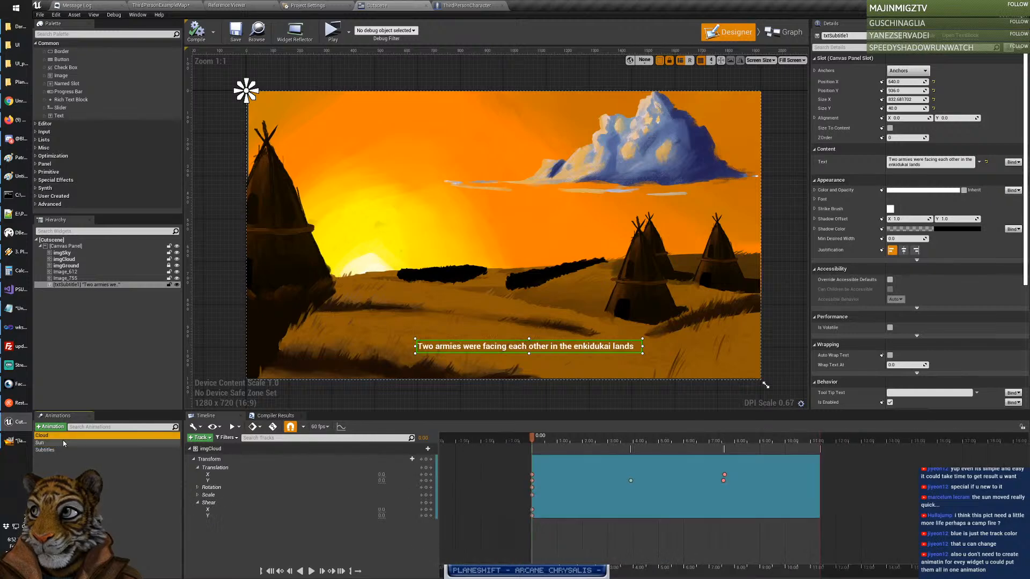
click(66, 464)
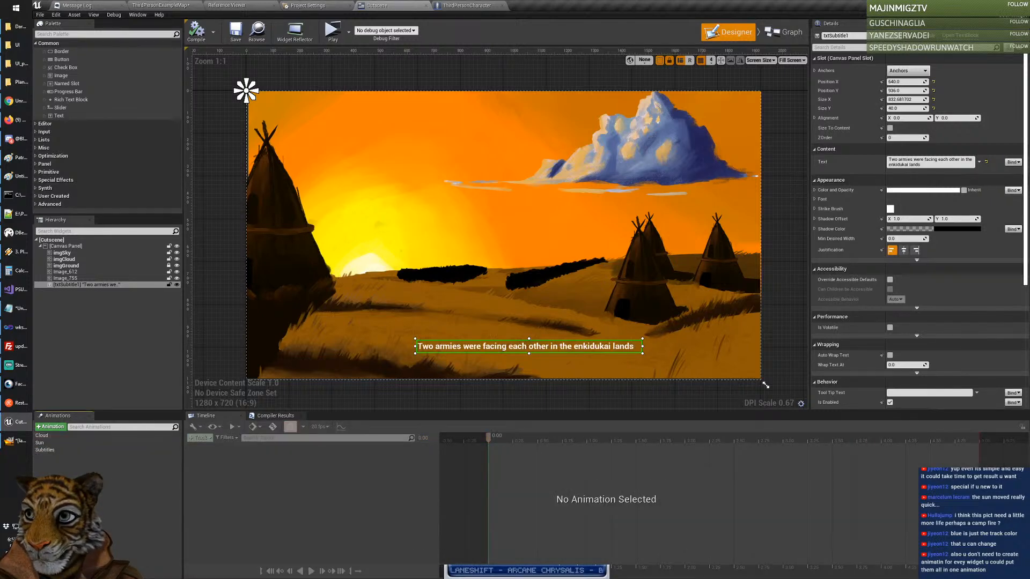
click(55, 452)
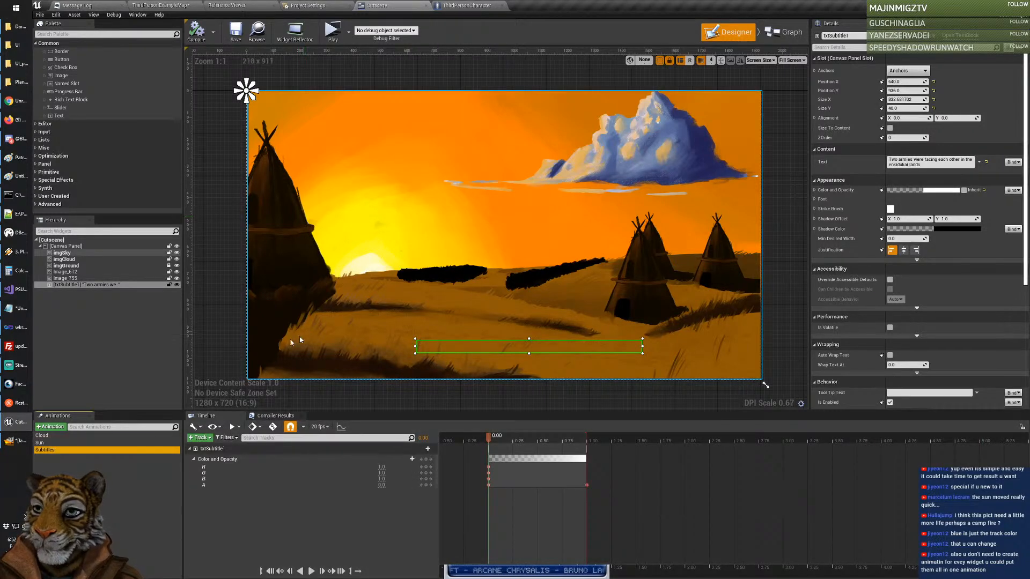
Step: Switch to the project's UI folder in File Explorer and launch Audacity
click(16, 44)
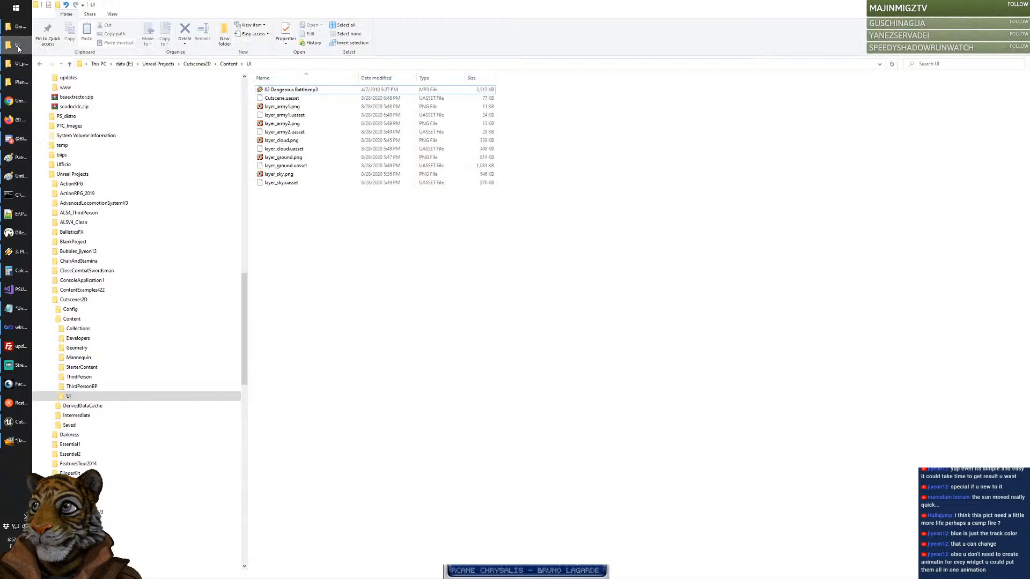
key(super)
text(audac)
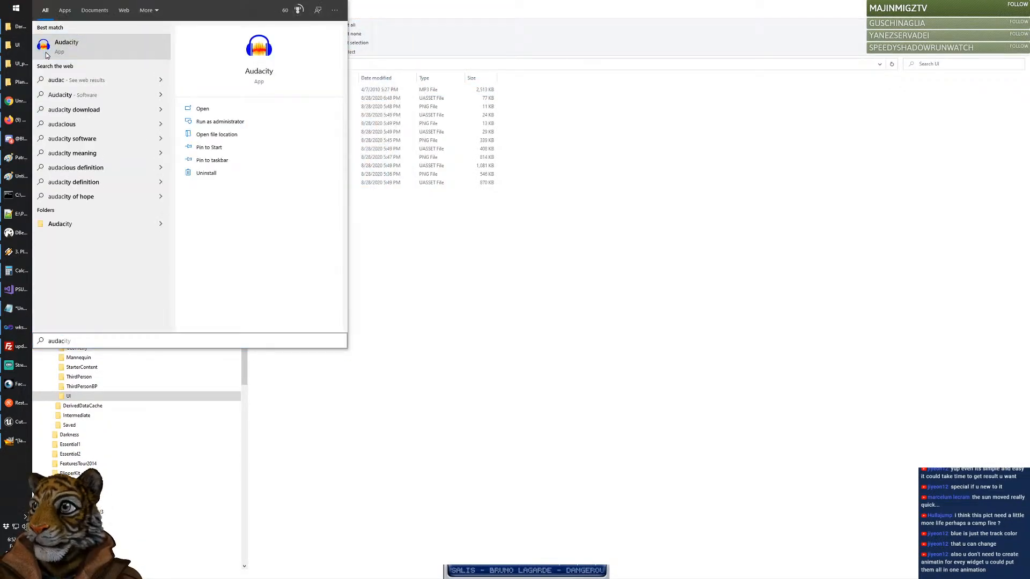
click(46, 54)
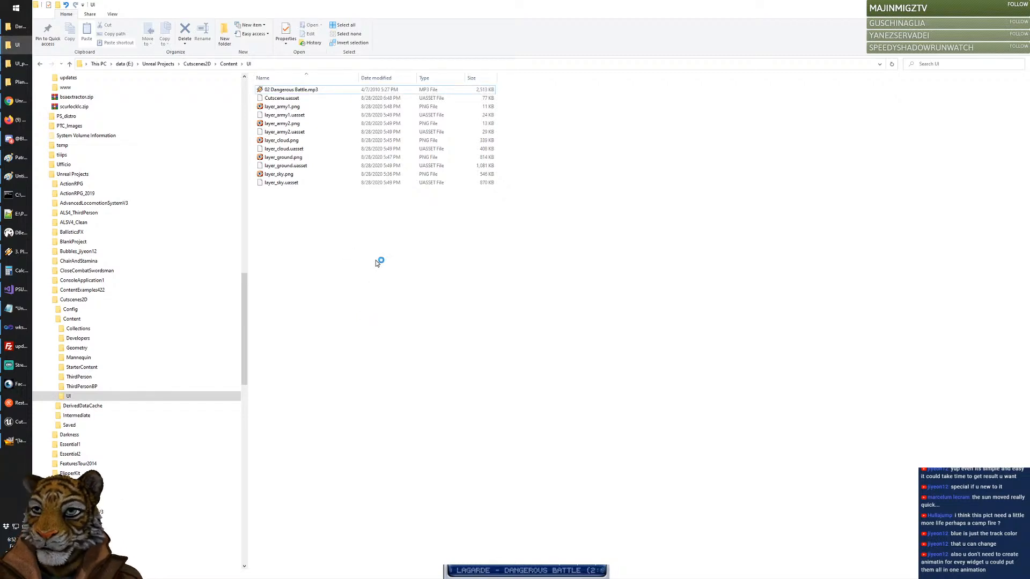
Step: Switch to Unreal Editor and delete the 02_Dangerous_Battle asset from the UI content folder
click(8, 427)
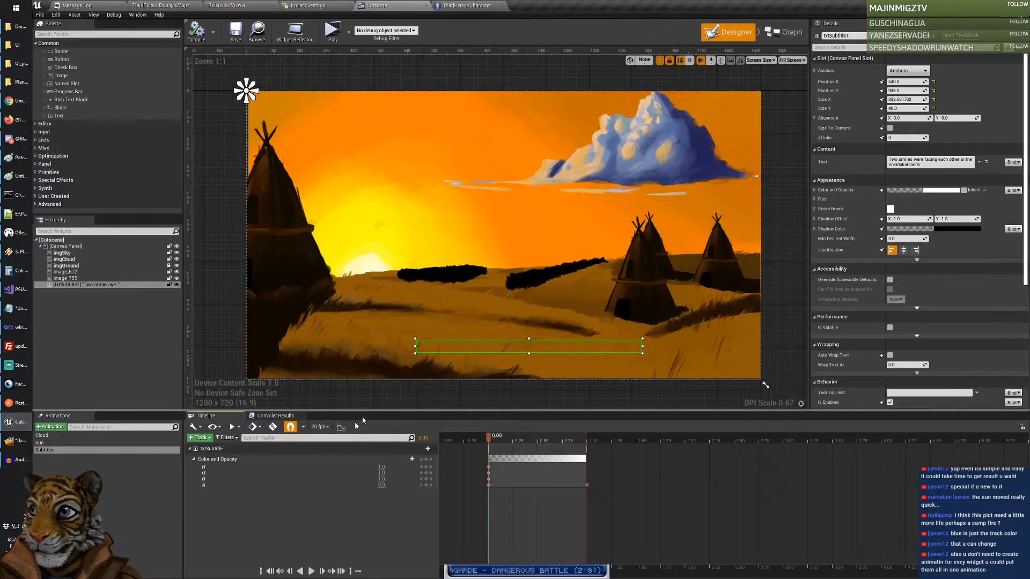
click(191, 8)
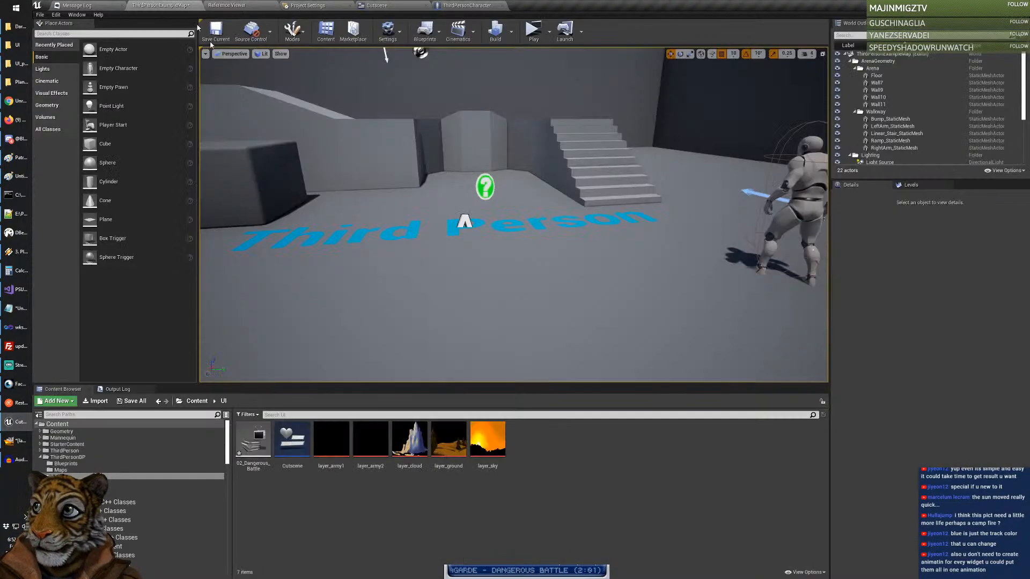
right_click(252, 439)
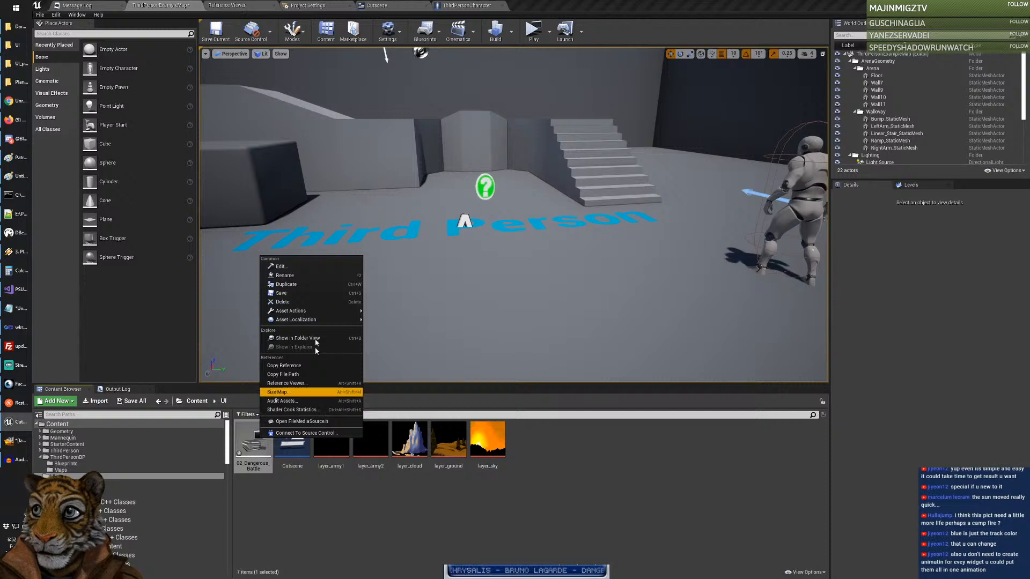
mouse_move(322, 311)
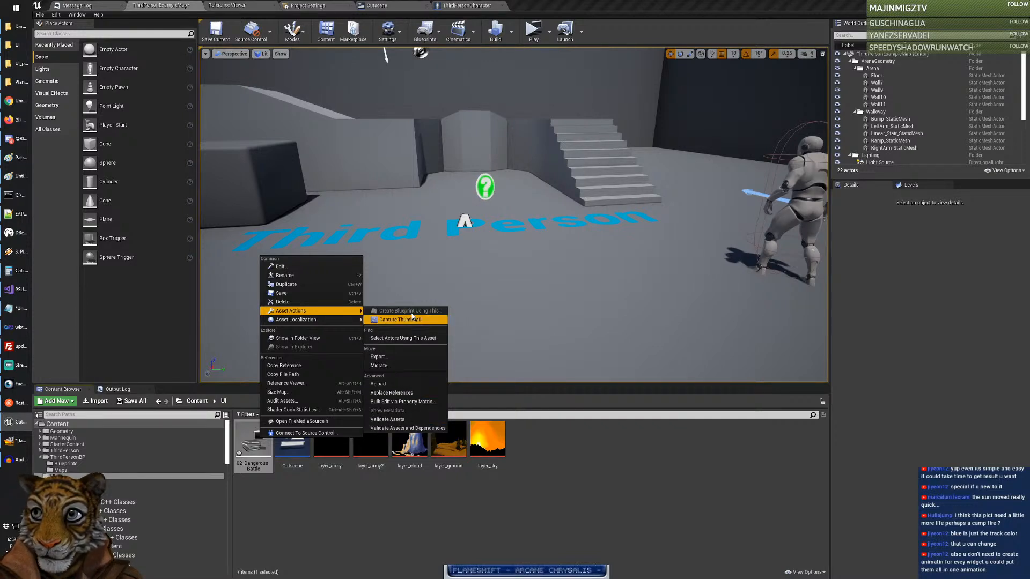
click(250, 449)
click(251, 450)
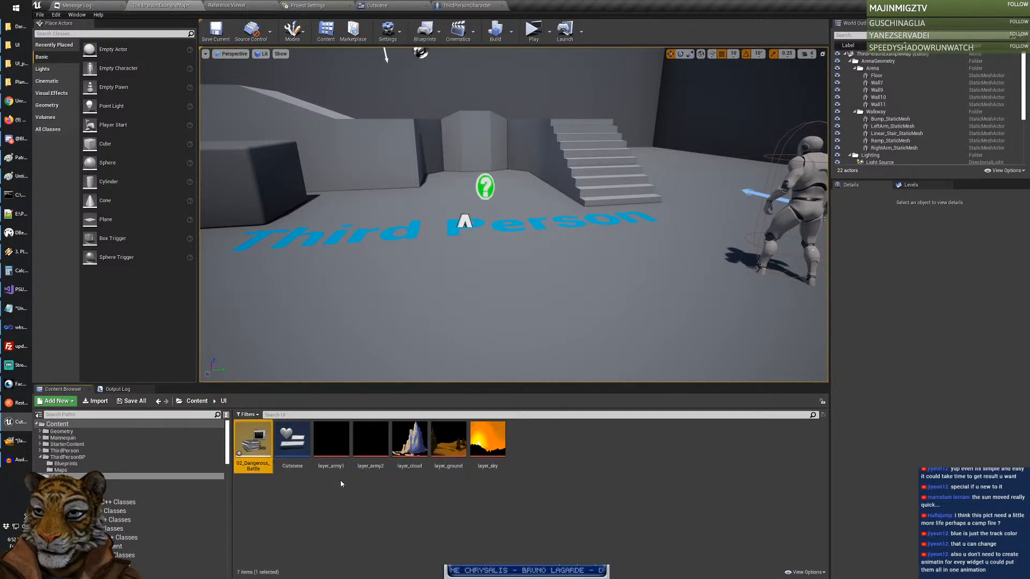
key(Delete)
click(499, 422)
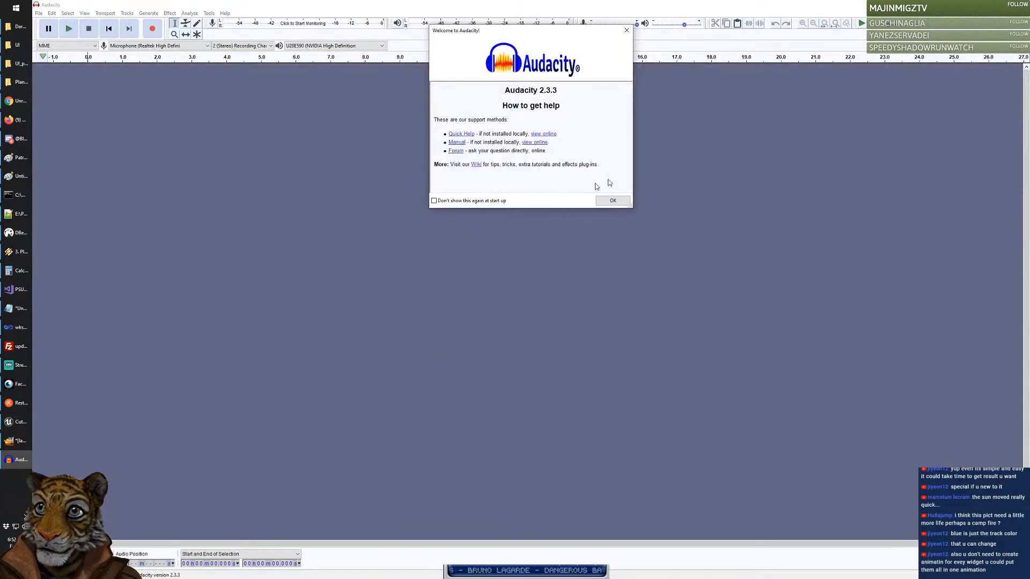
Step: Dismiss Audacity's welcome message and load 02 Dangerous Battle.mp3 into it from the project's UI folder in File Explorer
click(617, 201)
key(alt+Tab)
click(600, 182)
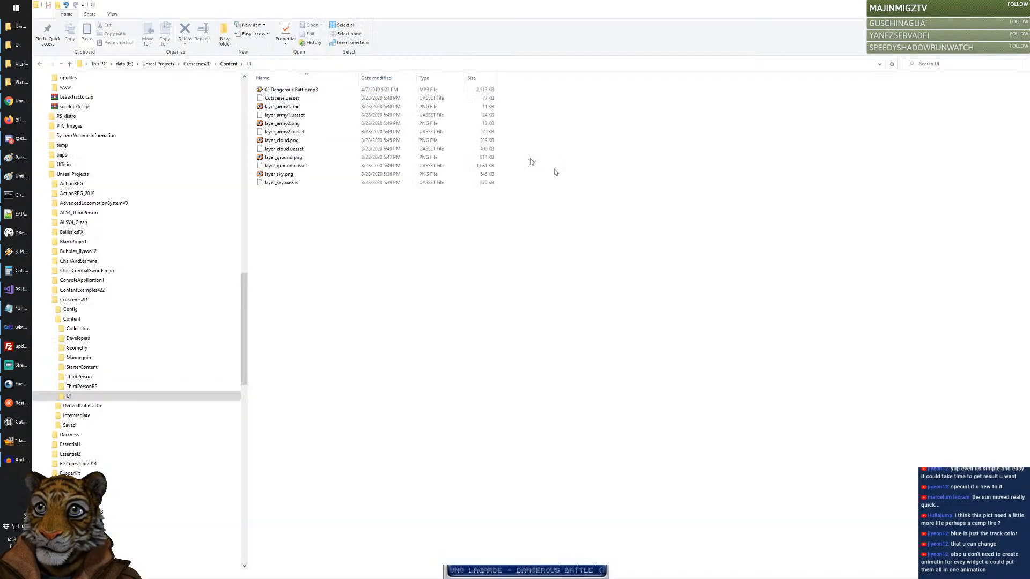
drag(308, 90, 381, 109)
key(alt+Tab)
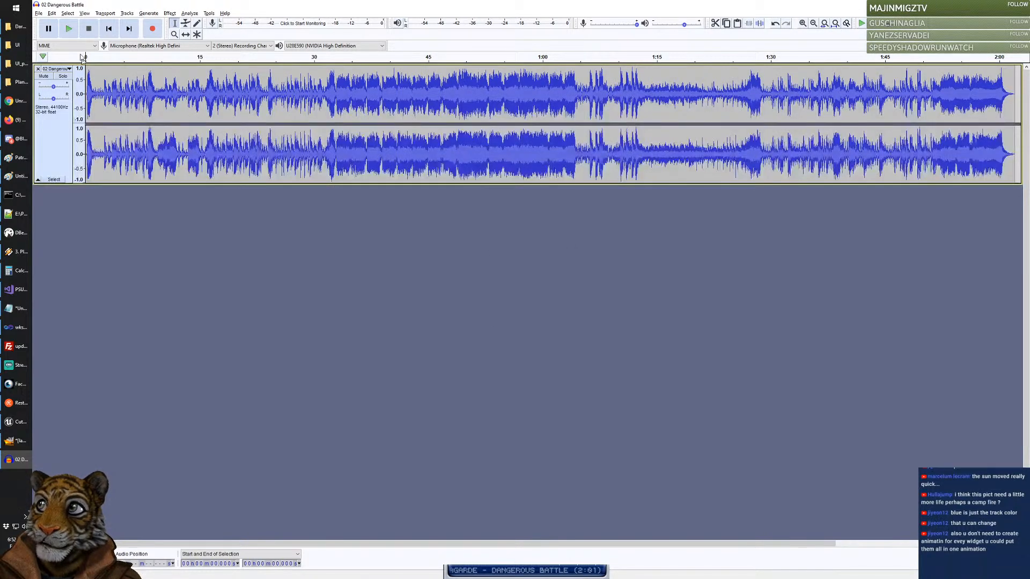
Step: Play the first few seconds of the Dangerous Battle track and stop playback
click(69, 31)
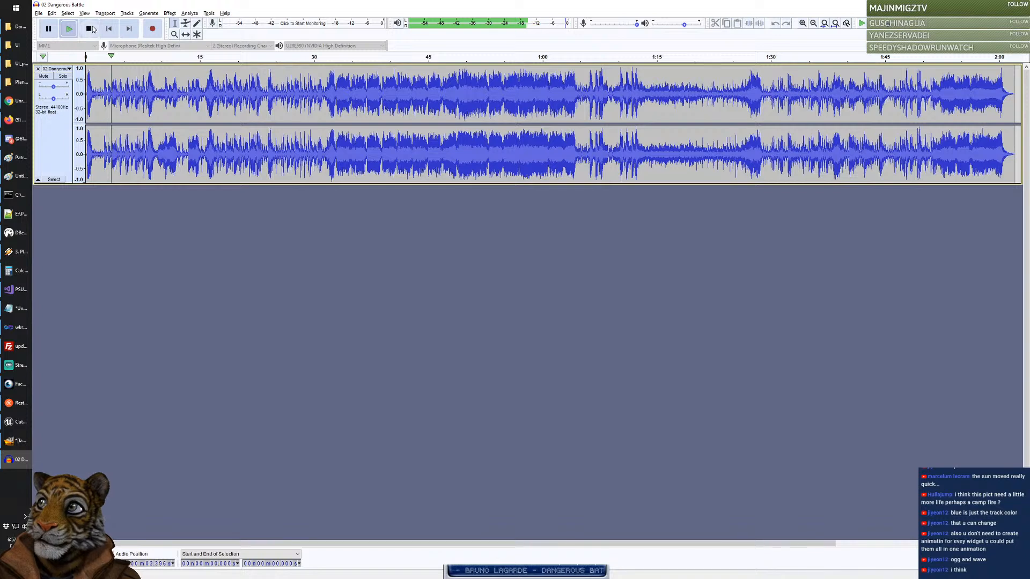
click(89, 30)
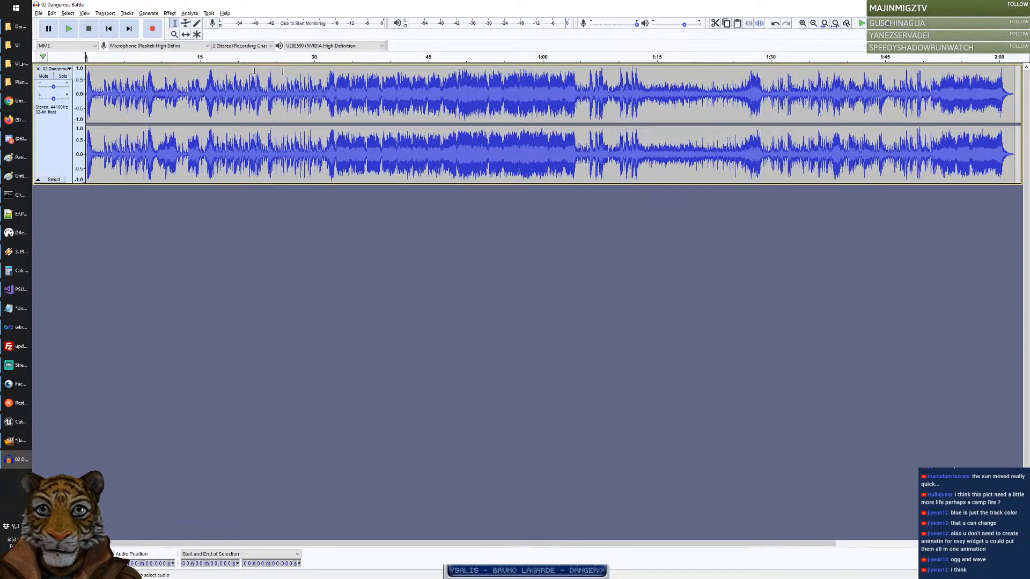
click(208, 14)
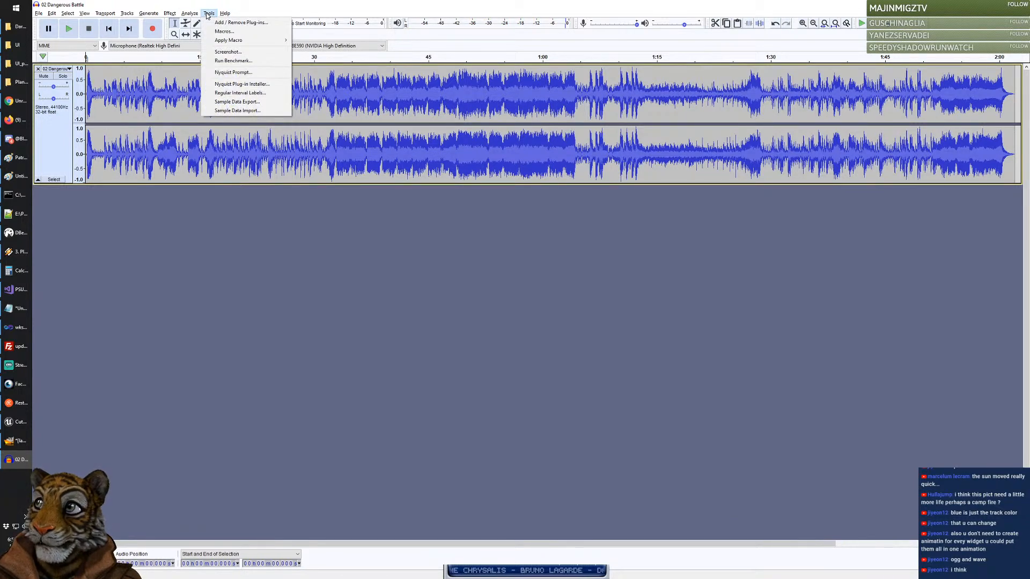
click(208, 14)
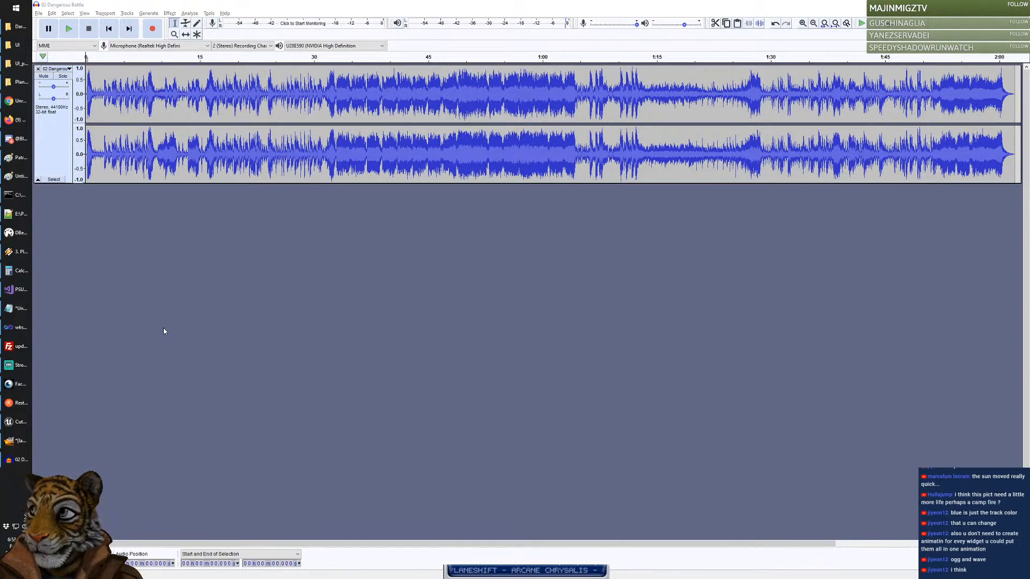
Step: Set the playback device to T24B300 (NVIDIA High Definition) in the Devices preferences
click(106, 13)
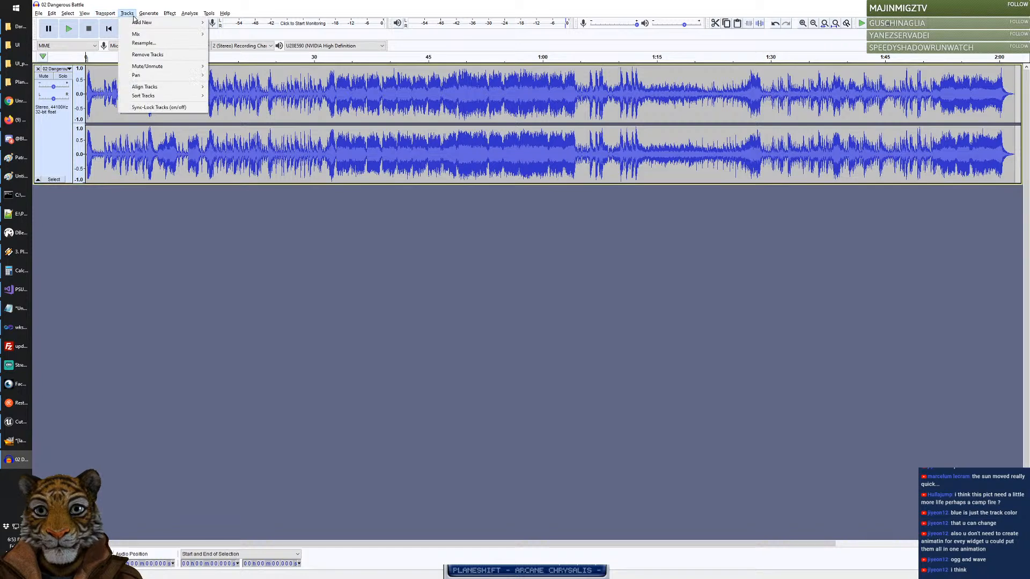
mouse_move(209, 13)
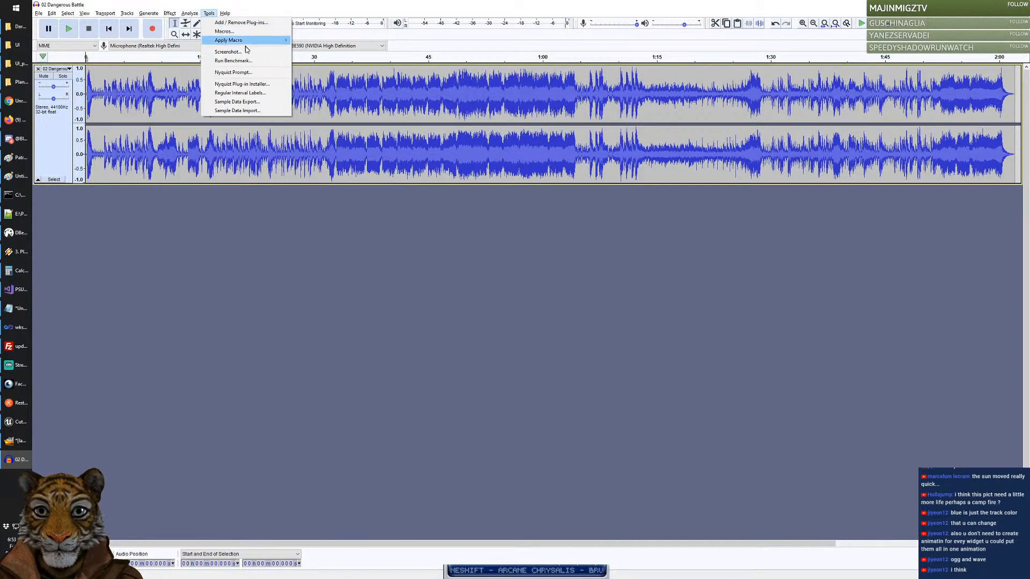
mouse_move(51, 13)
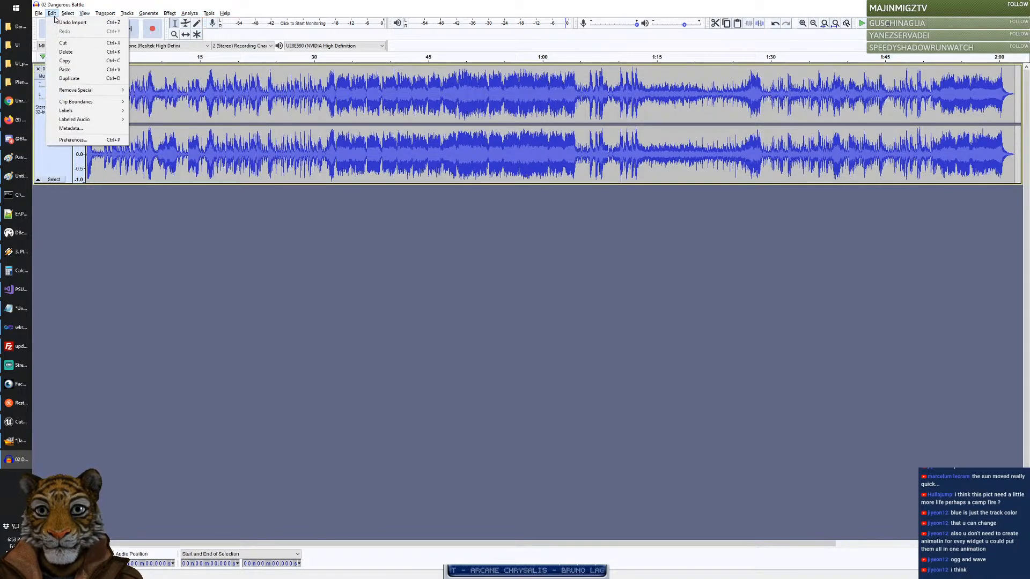
click(85, 141)
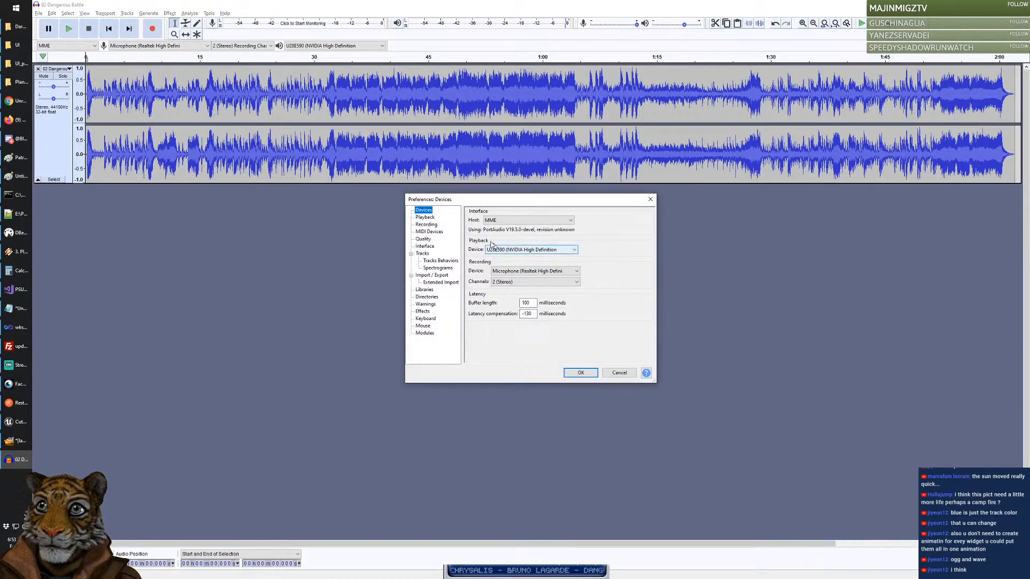
click(425, 218)
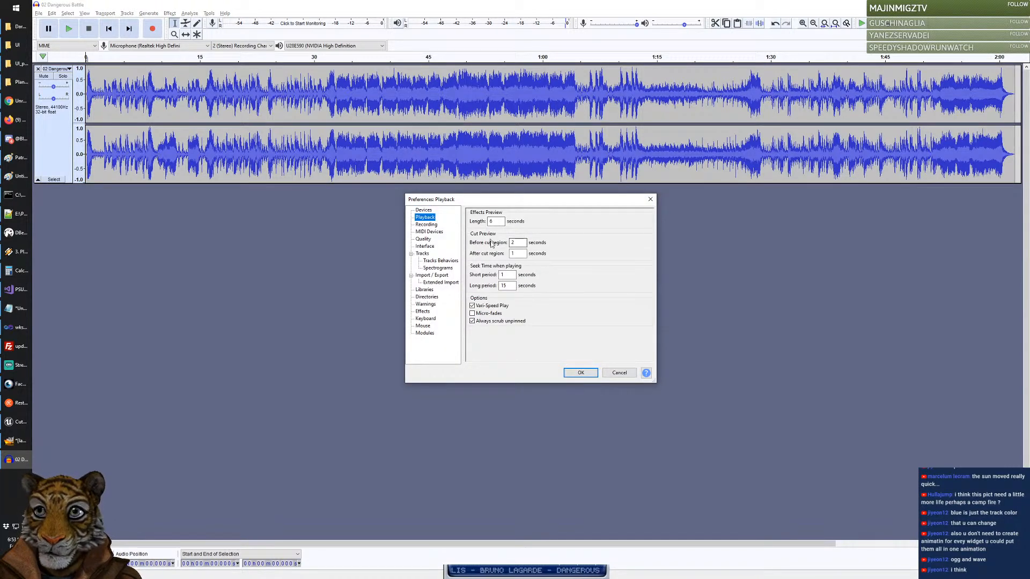
click(441, 232)
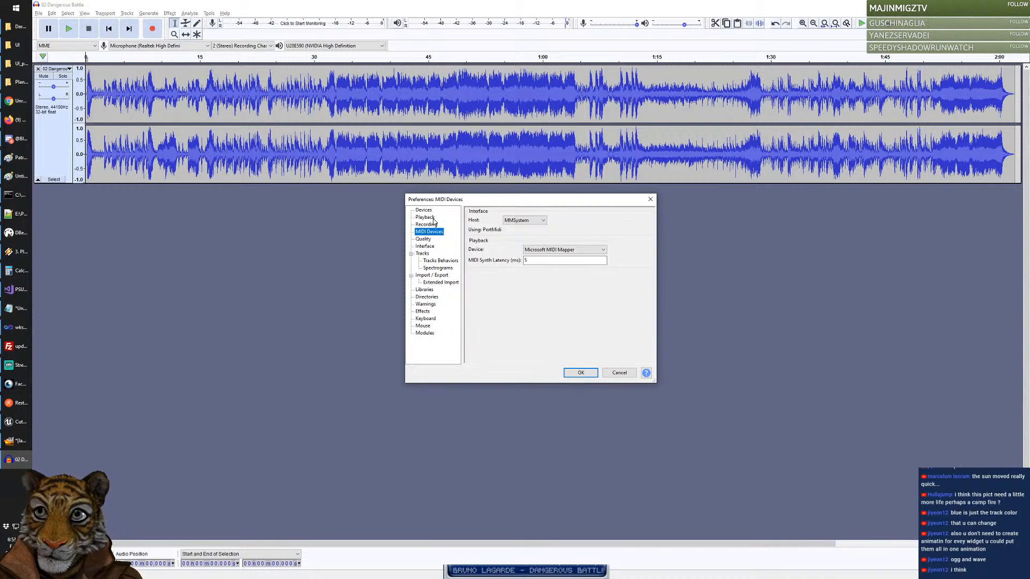
click(433, 219)
click(436, 211)
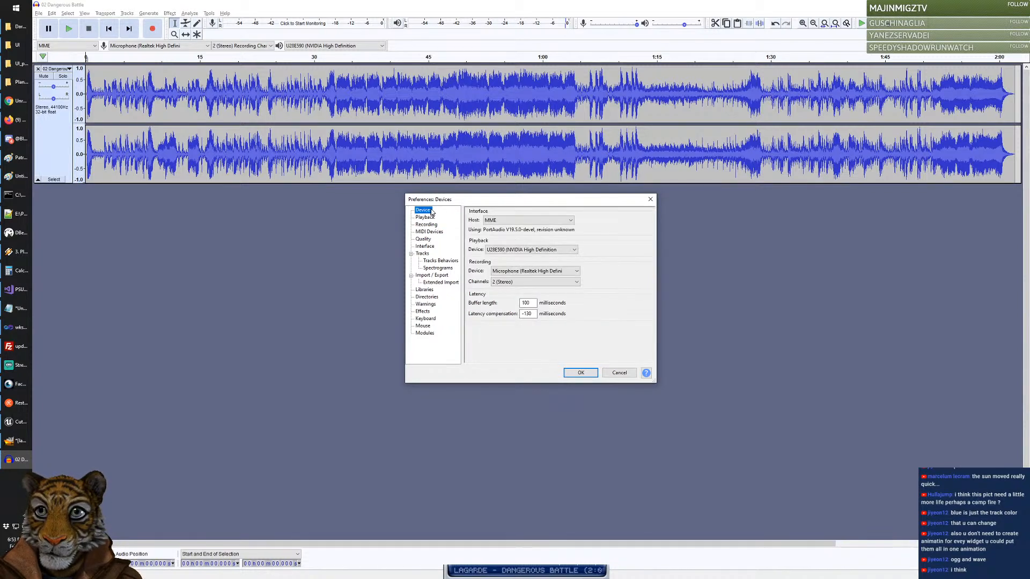
click(488, 250)
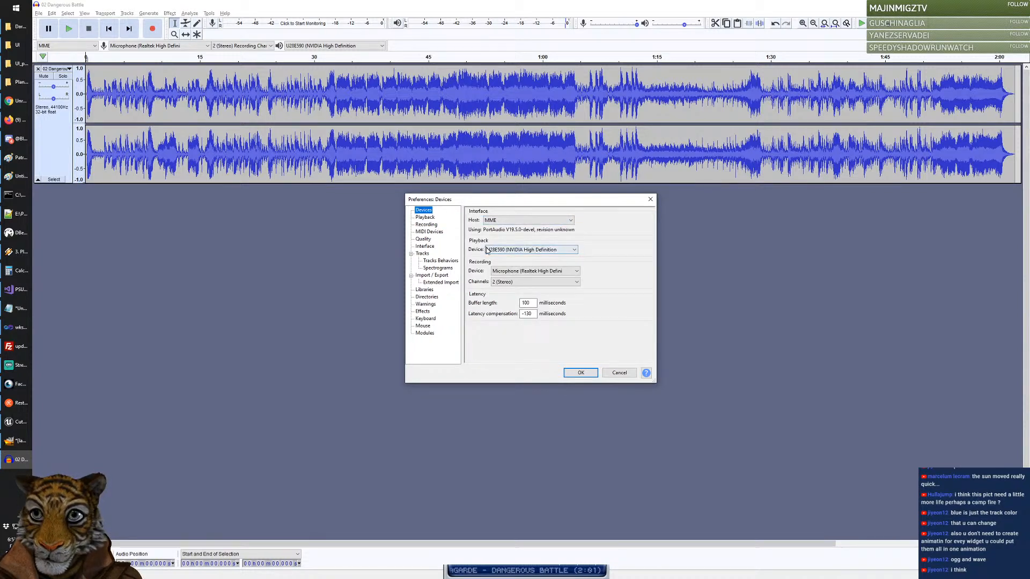
click(528, 250)
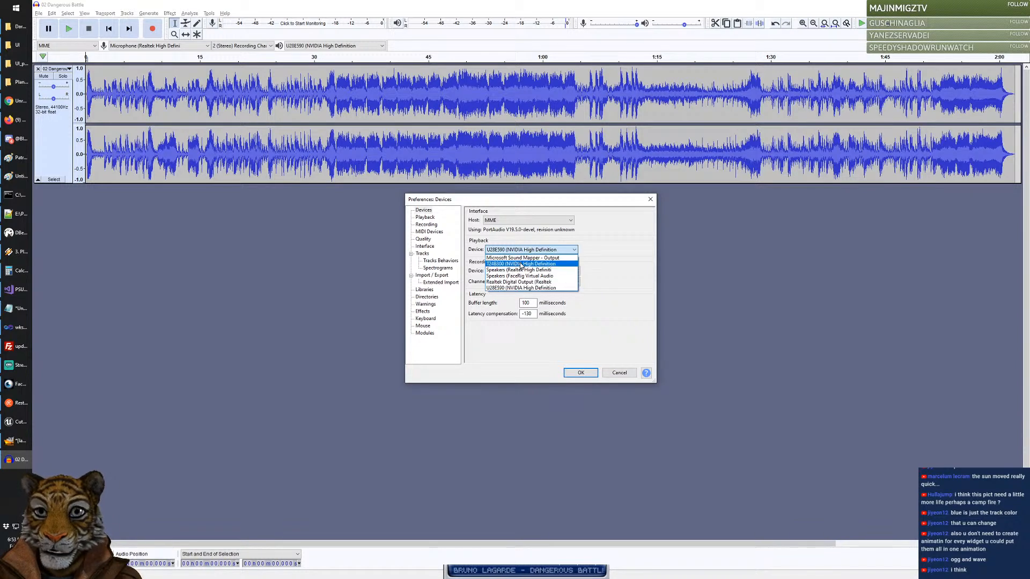
click(521, 266)
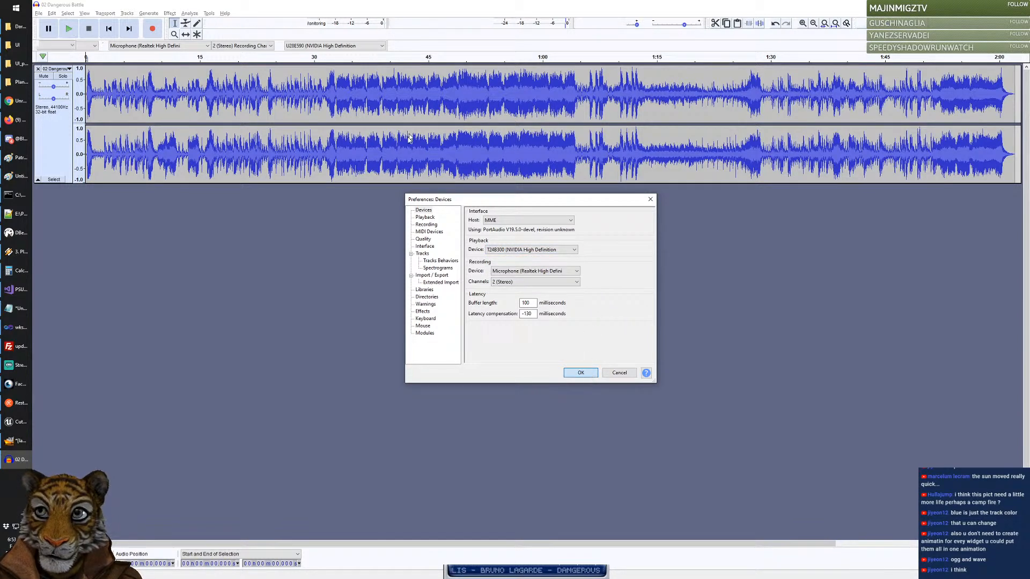
key(Return)
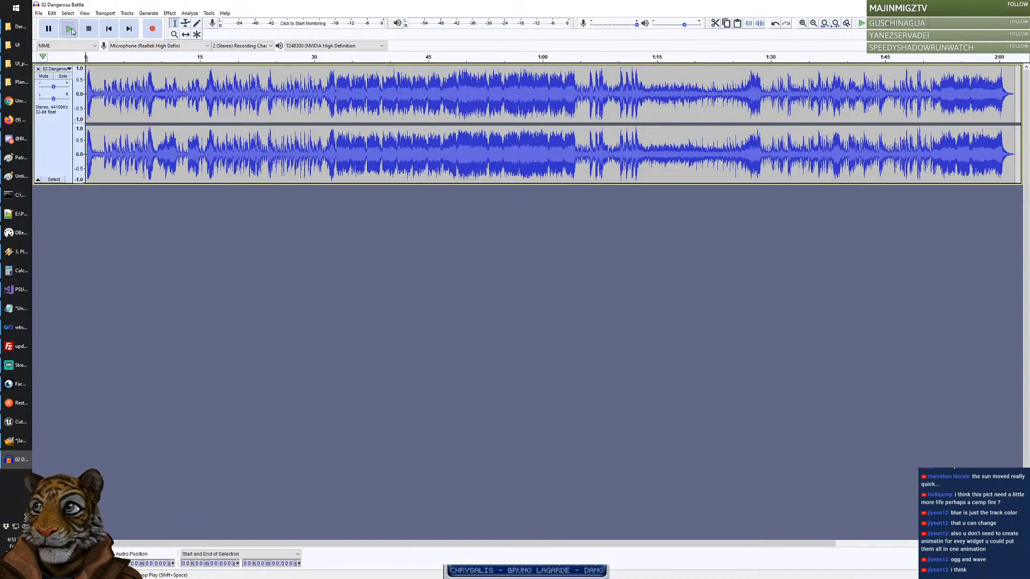
Step: Play the opening 12 seconds of the track, lowering the playback volume to about 0.33 and slightly further, and stop playback
click(69, 29)
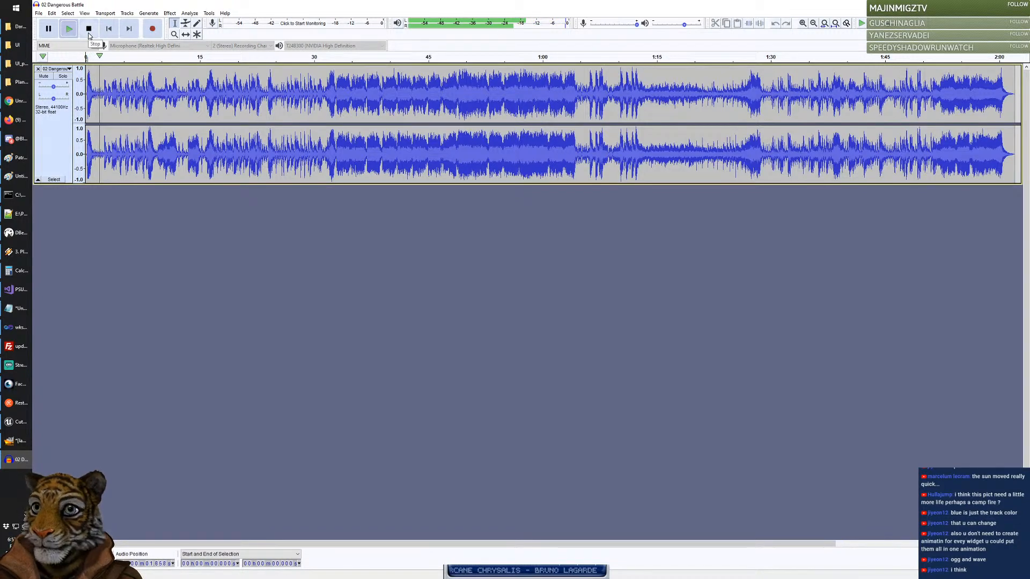
click(89, 35)
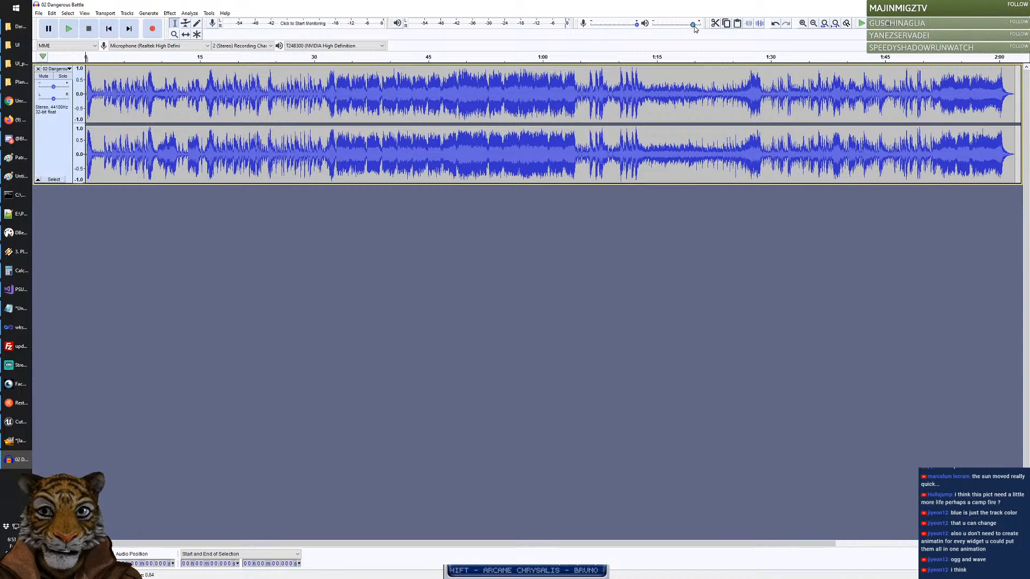
drag(695, 28, 677, 30)
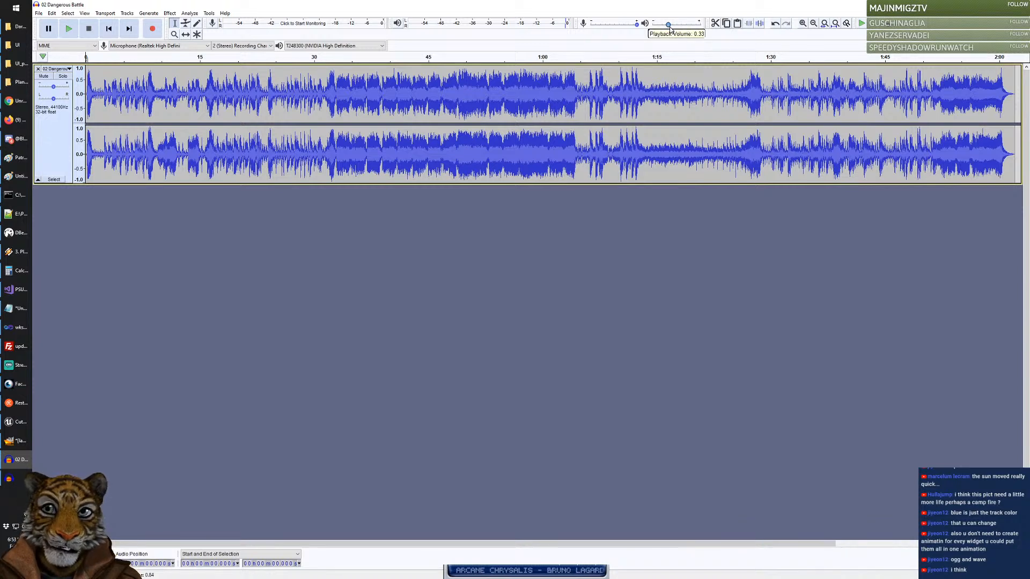
click(69, 29)
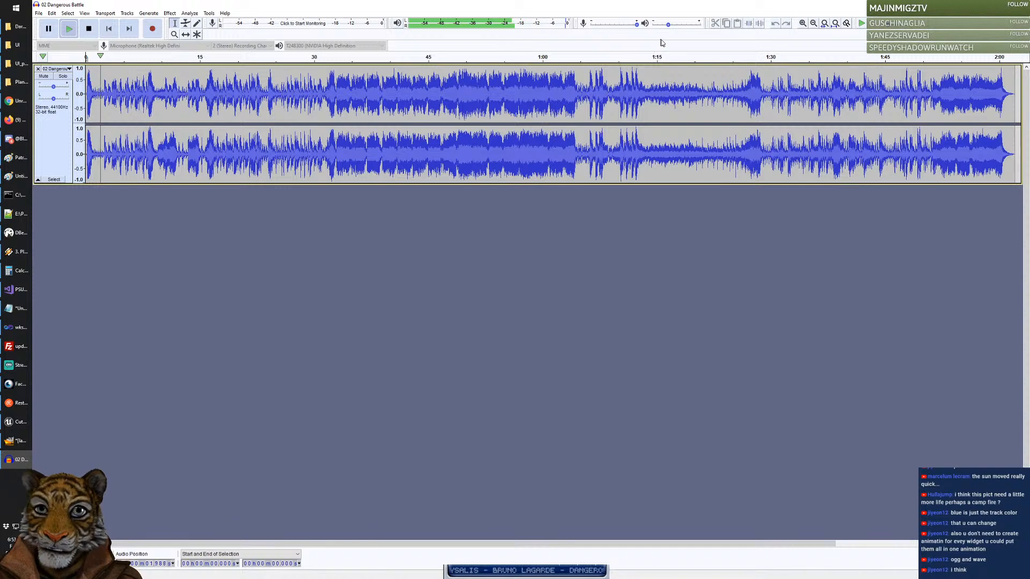
drag(668, 24, 662, 25)
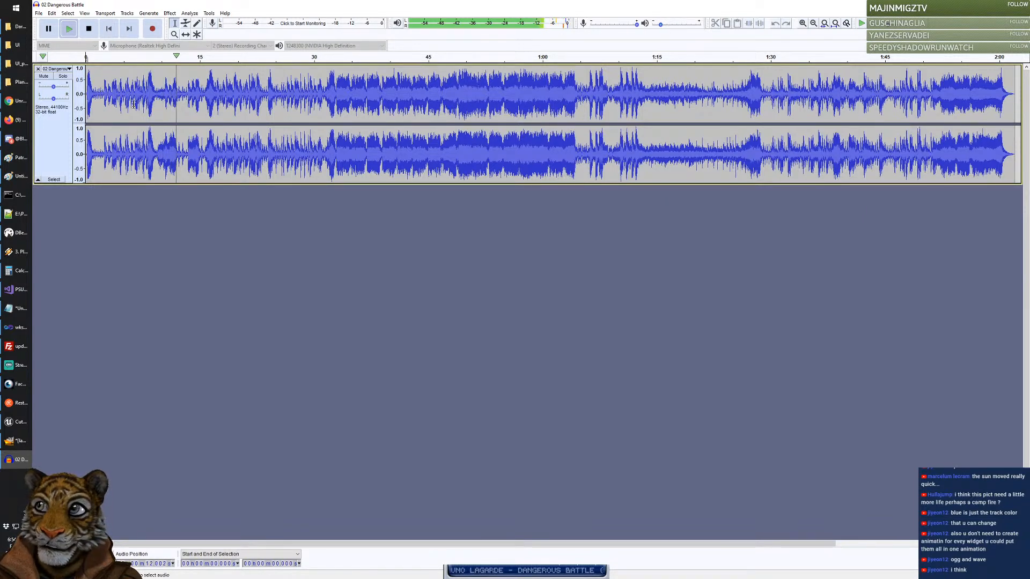
key(space)
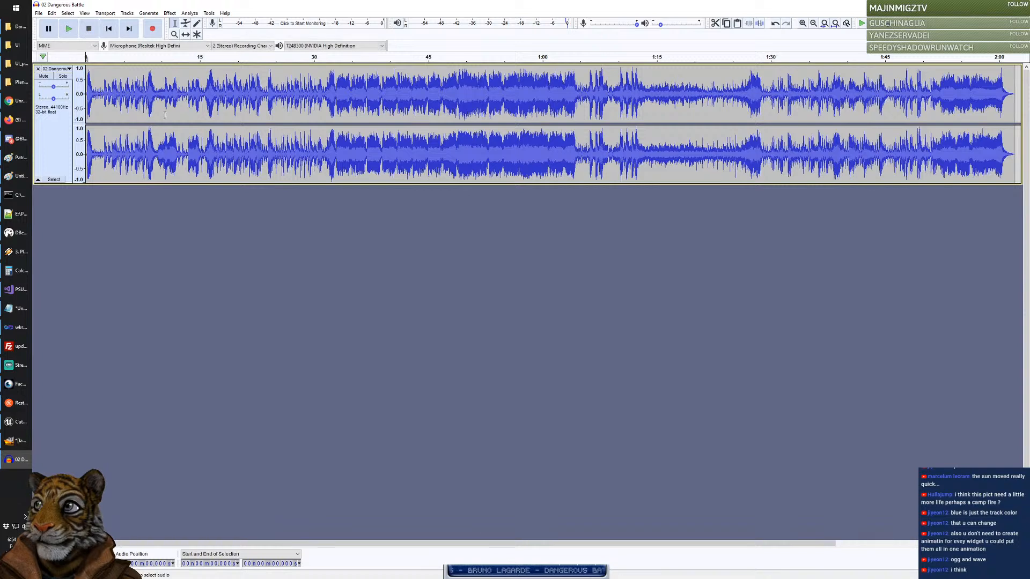
click(72, 30)
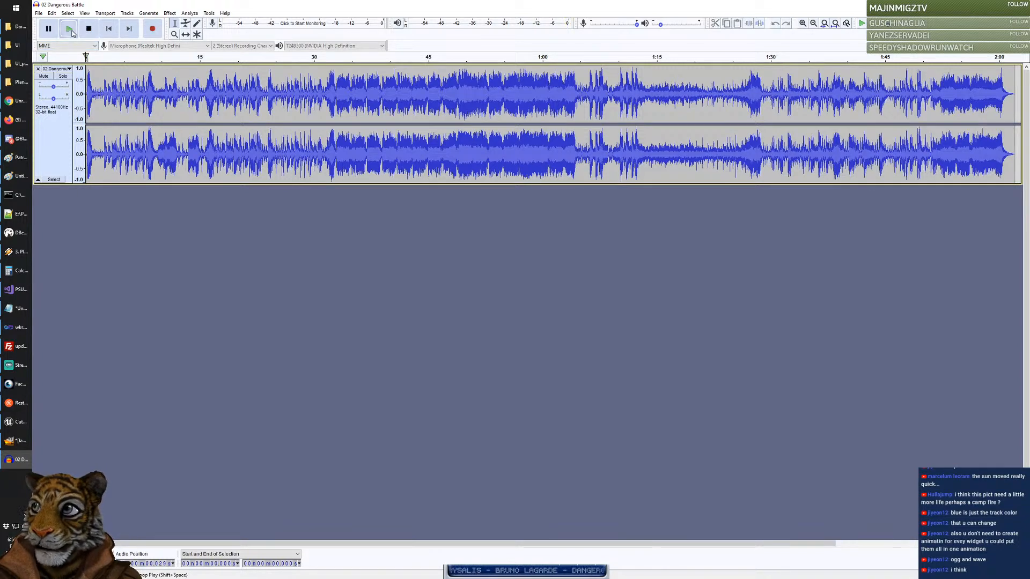
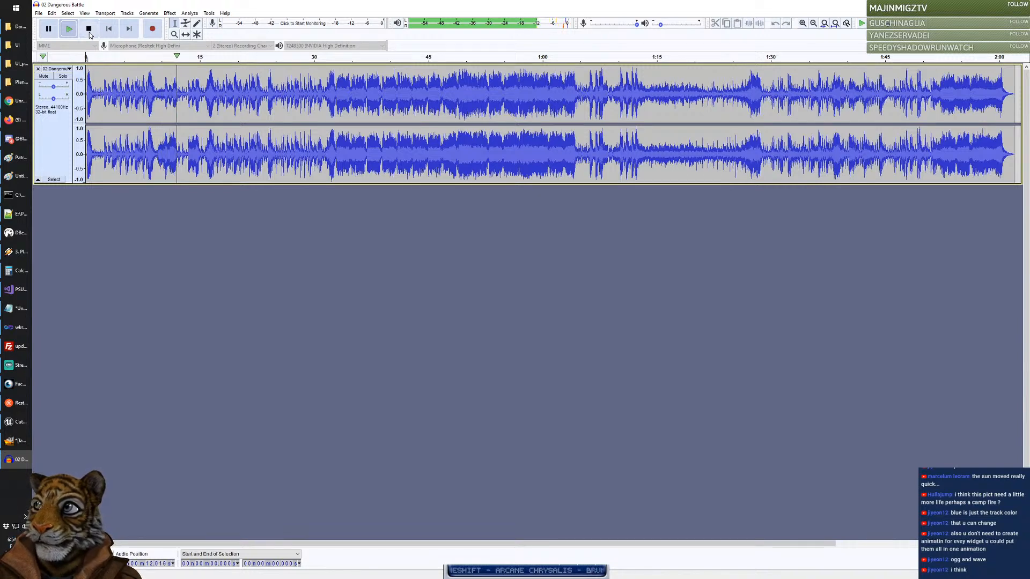
click(89, 31)
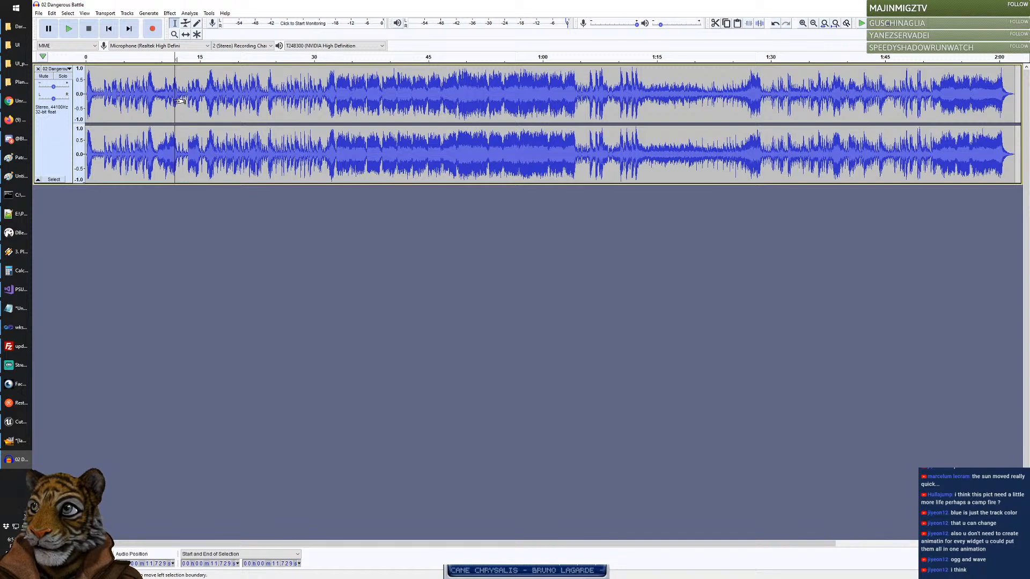
Step: Select the track's audio from the start to about 11.729 seconds and copy it
drag(177, 101, 86, 124)
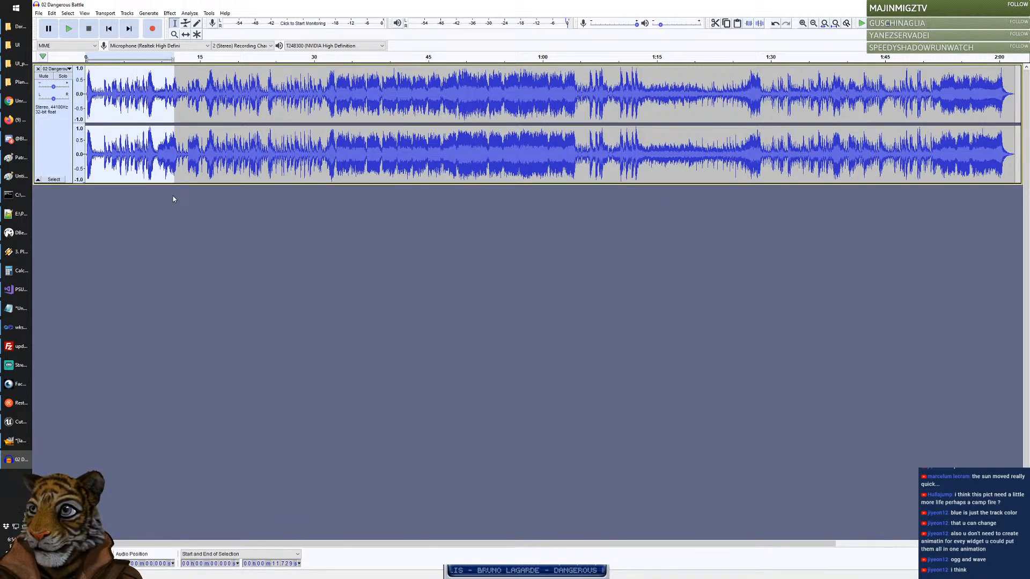
click(53, 14)
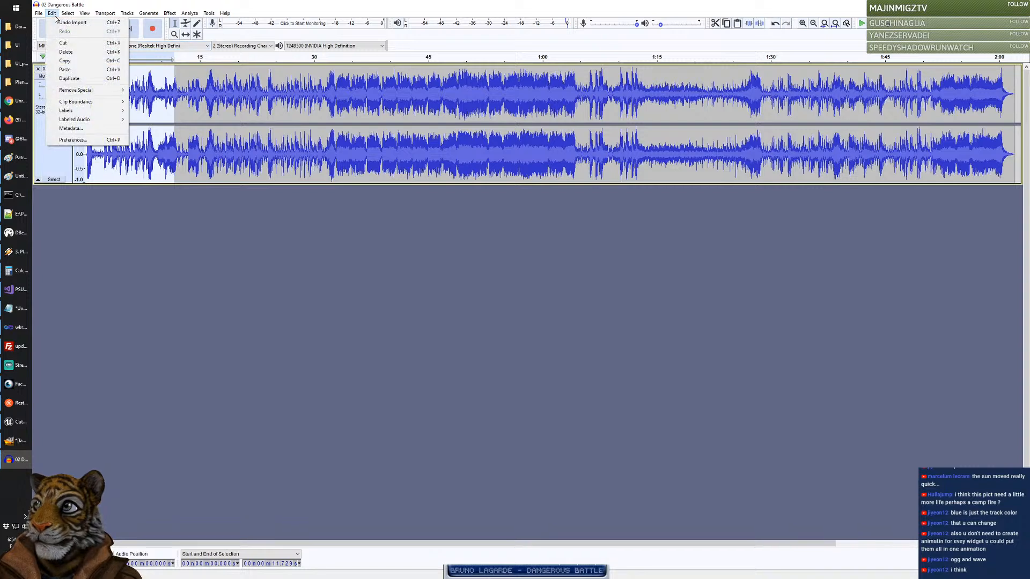
click(75, 61)
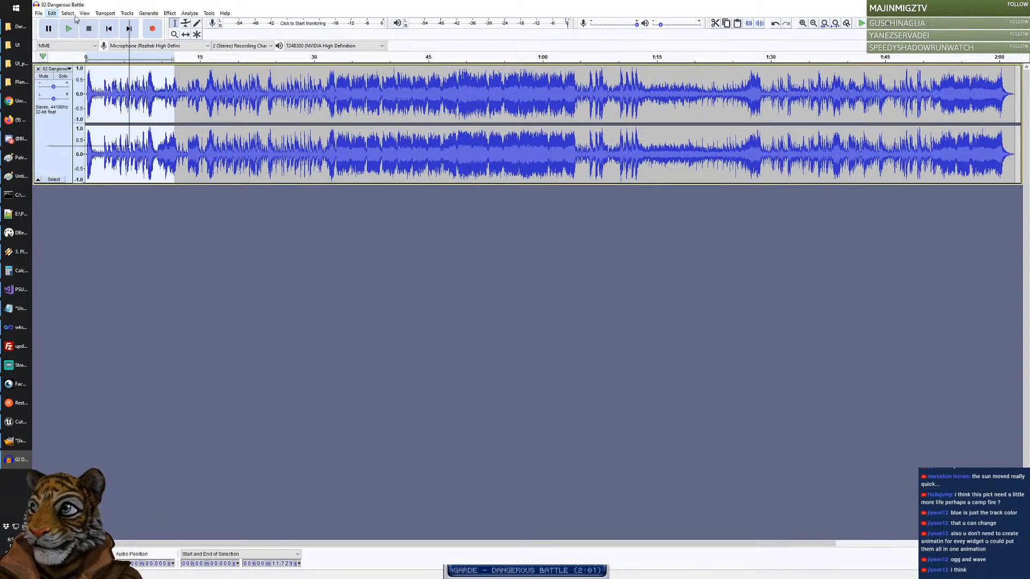
click(68, 14)
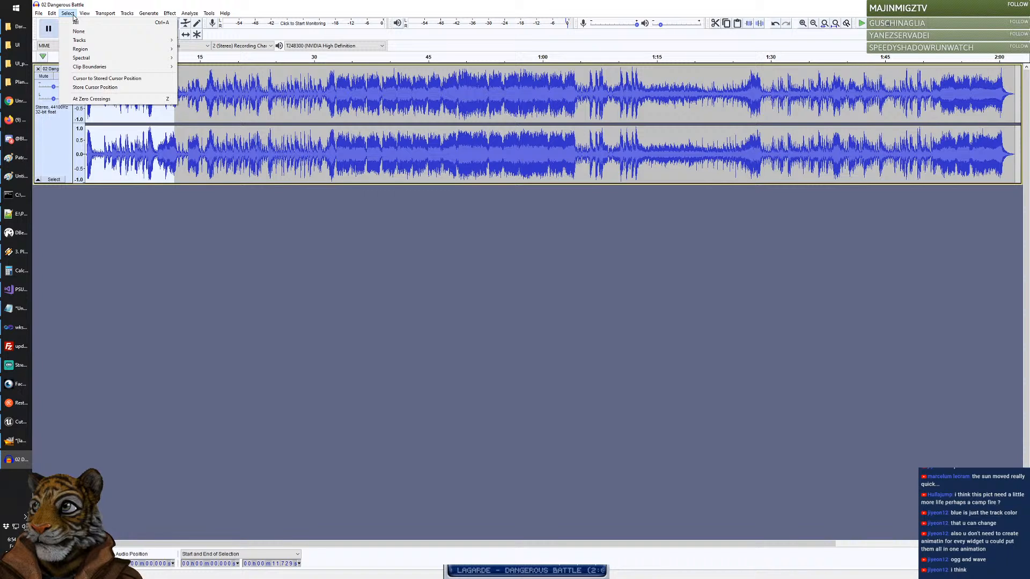
mouse_move(117, 43)
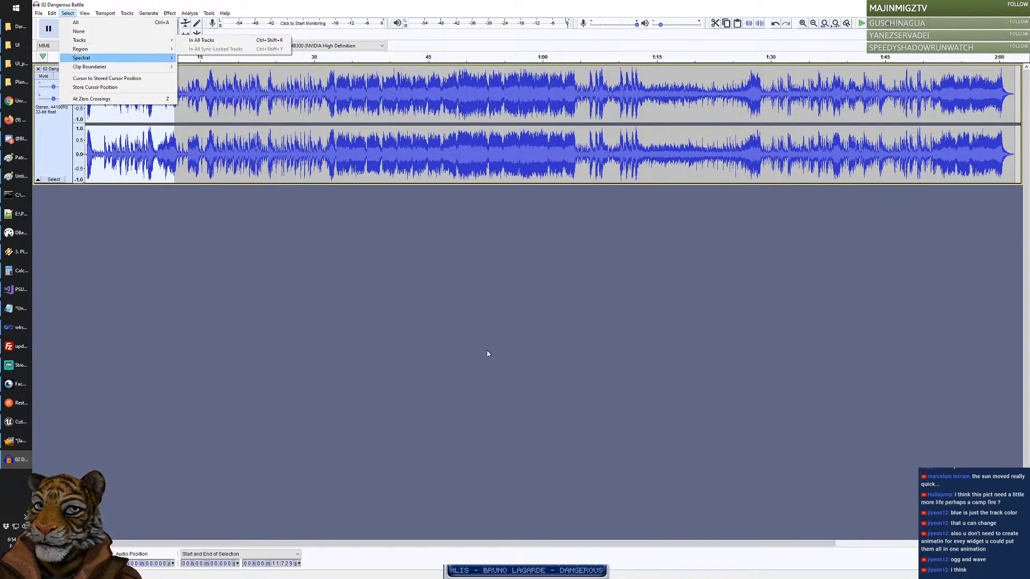
click(223, 194)
Step: Delete the Dangerous Battle audio from about 12.521 seconds to the end of the track
drag(182, 153, 939, 166)
key(Delete)
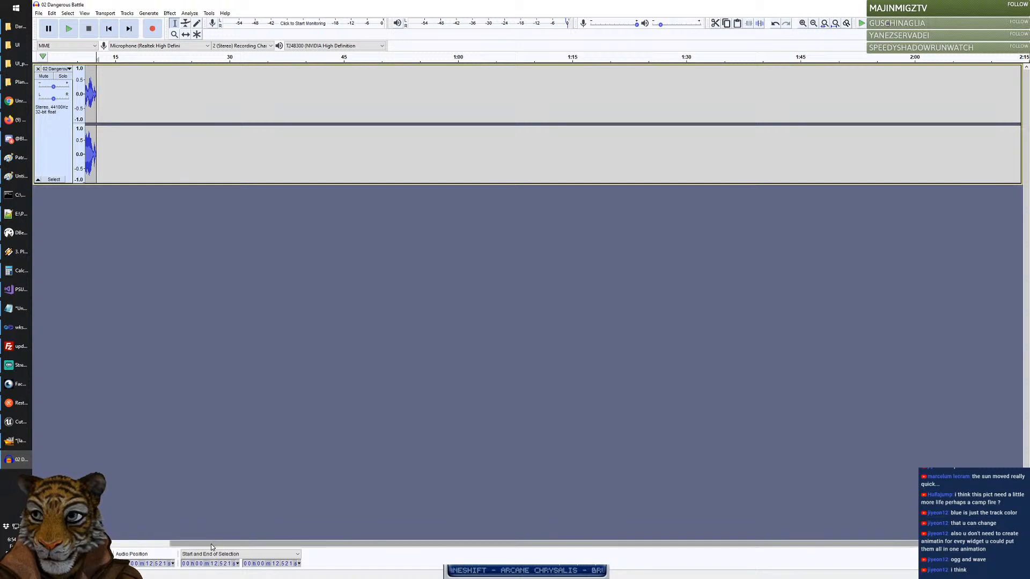
drag(211, 544, 122, 543)
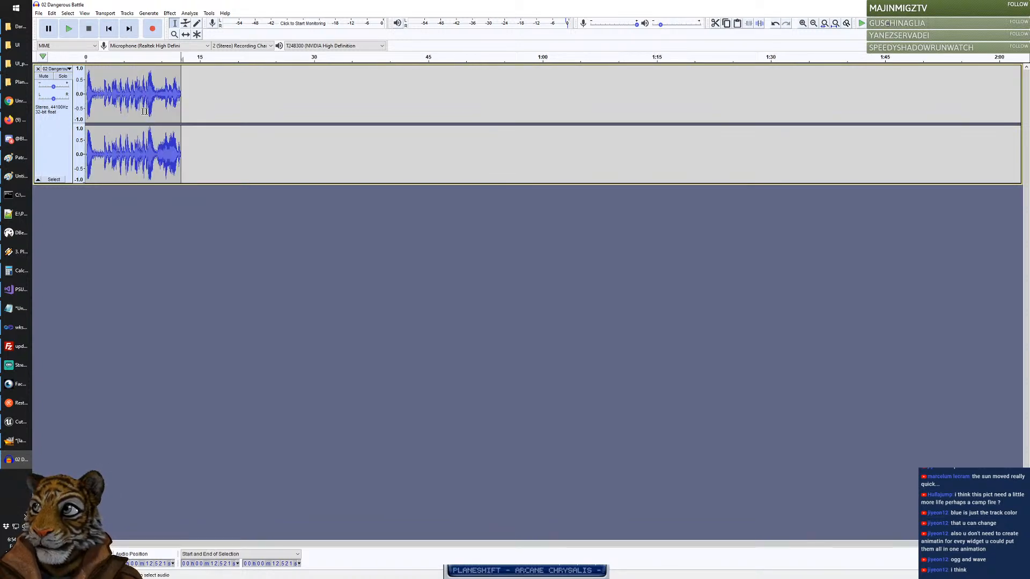
Step: Play the shortened clip from about 0.264 seconds through roughly its first ten seconds and stop playback
click(88, 102)
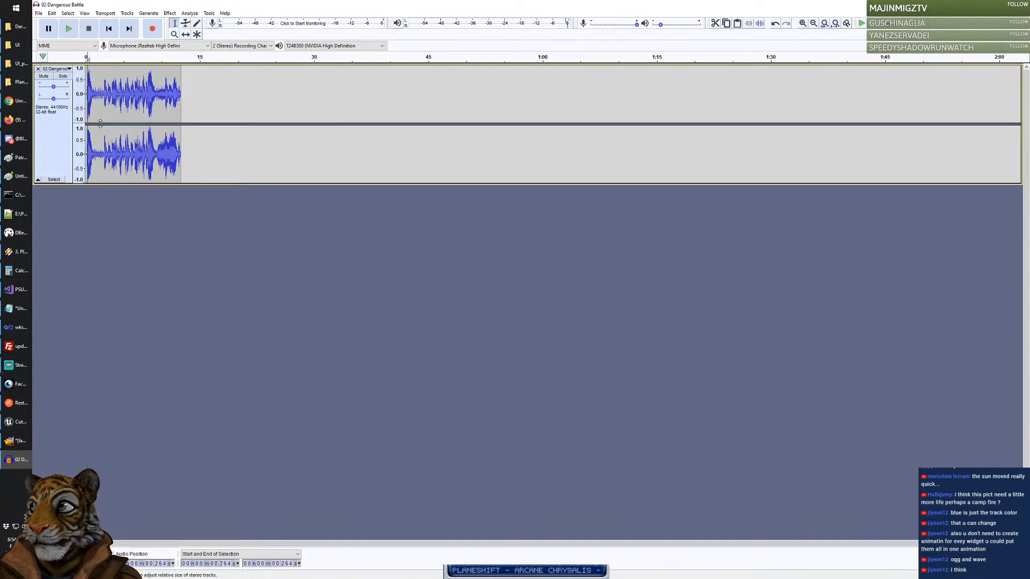
click(68, 29)
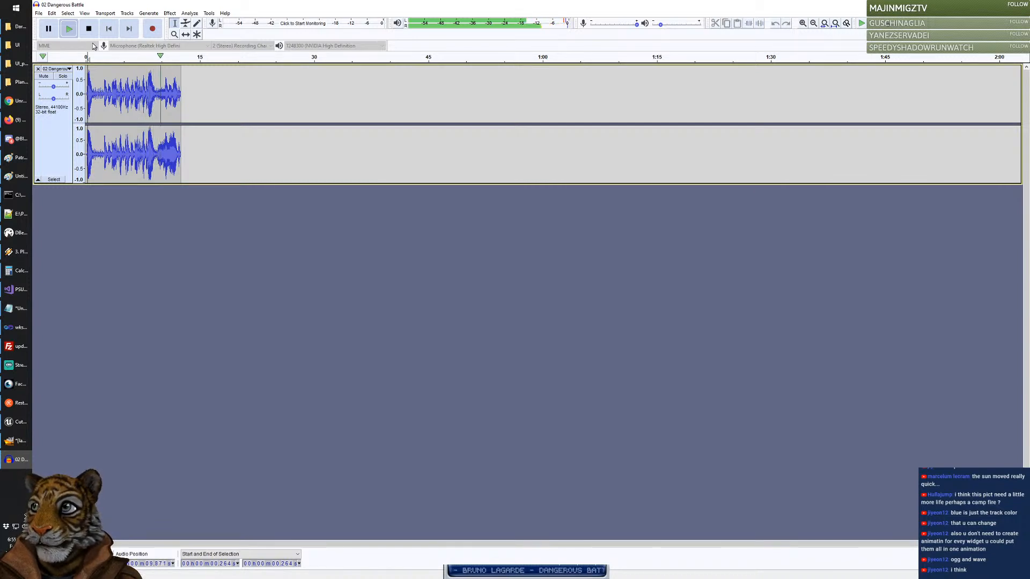
click(89, 30)
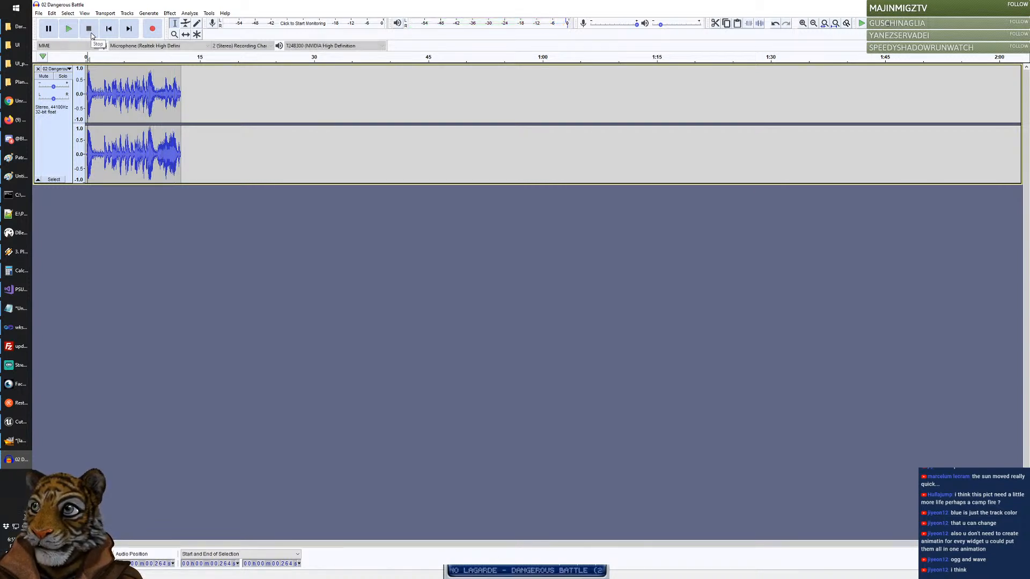
Step: Apply a Fade Out to the clip's ending, from about 9.668 seconds past its end
drag(159, 101, 190, 103)
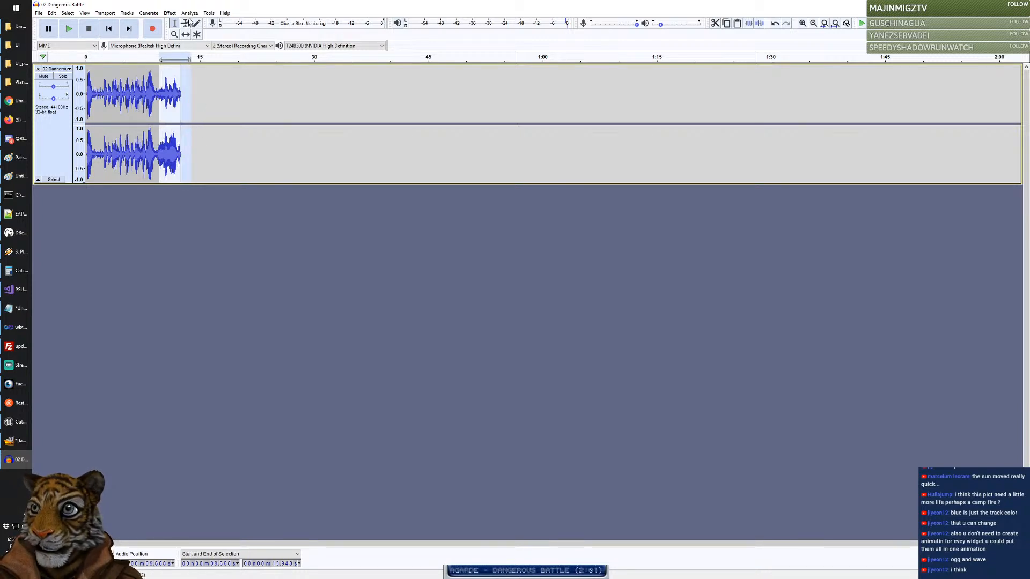
click(170, 13)
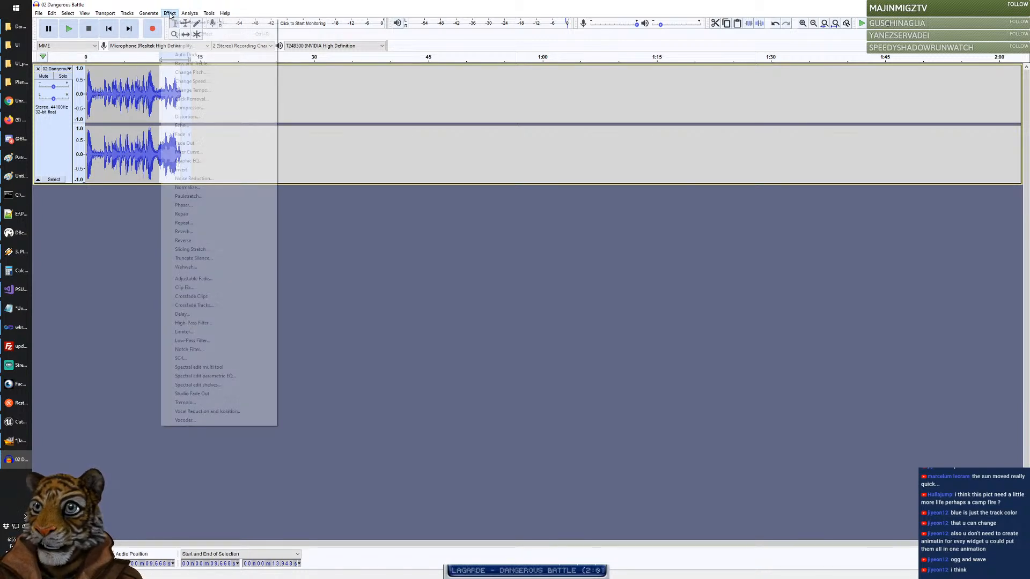
click(208, 142)
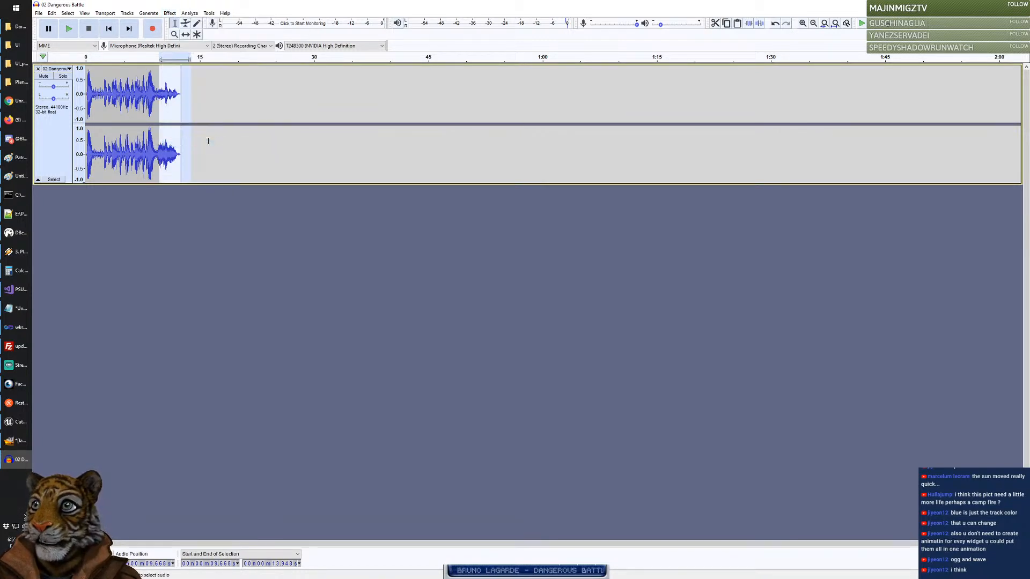
click(180, 228)
Step: Play the clip from about 5.7 seconds to its end to check the fade
click(128, 87)
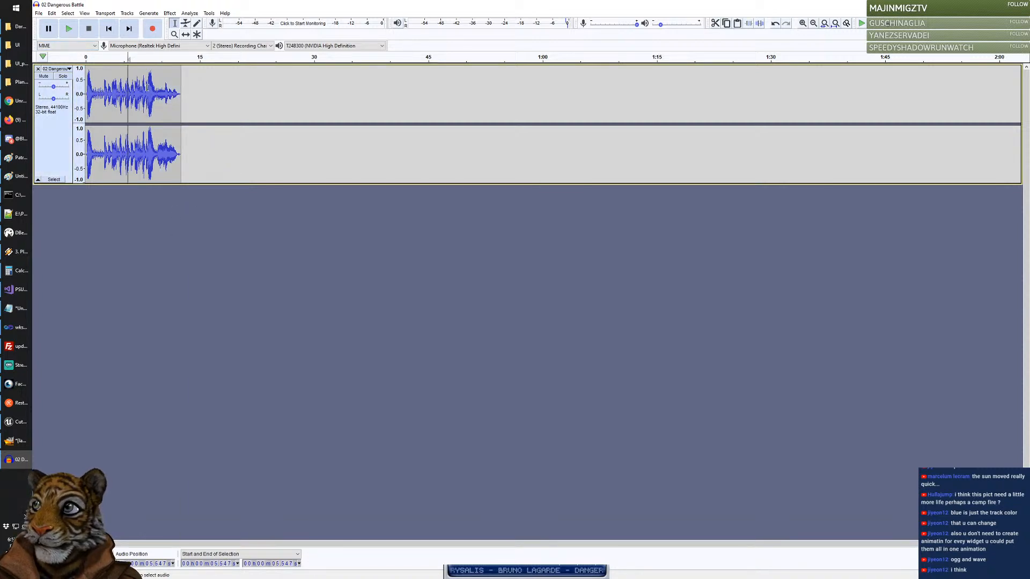
click(66, 35)
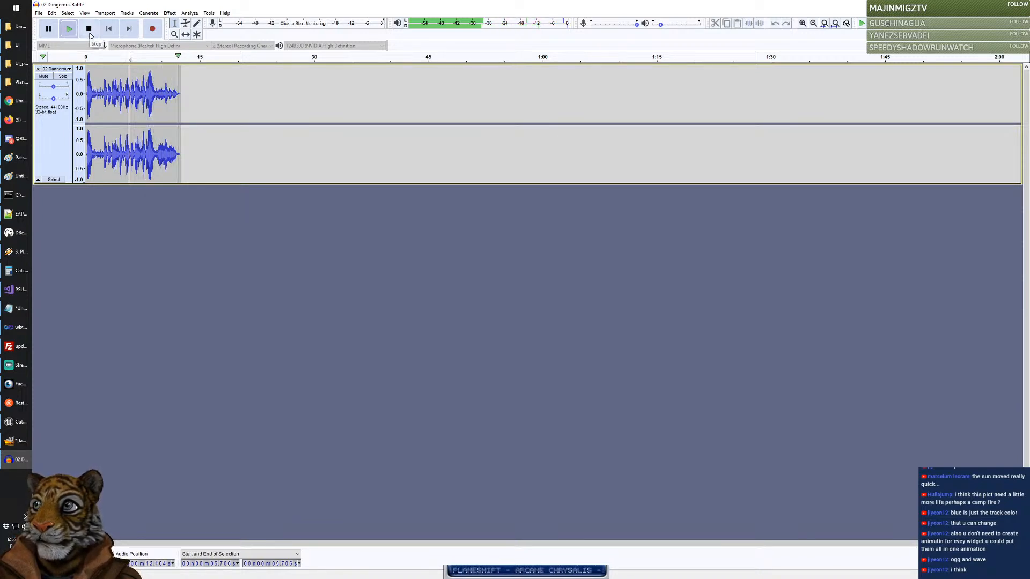
click(269, 261)
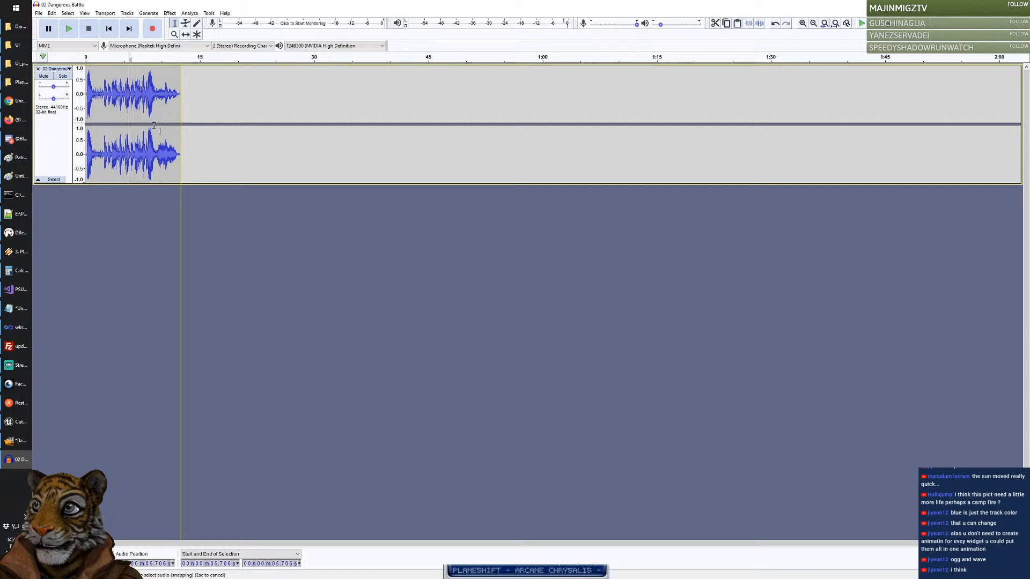
Step: Start exporting the clip as WAV and copy the Cutscenes2D project's Content\UI folder path from File Explorer
click(39, 13)
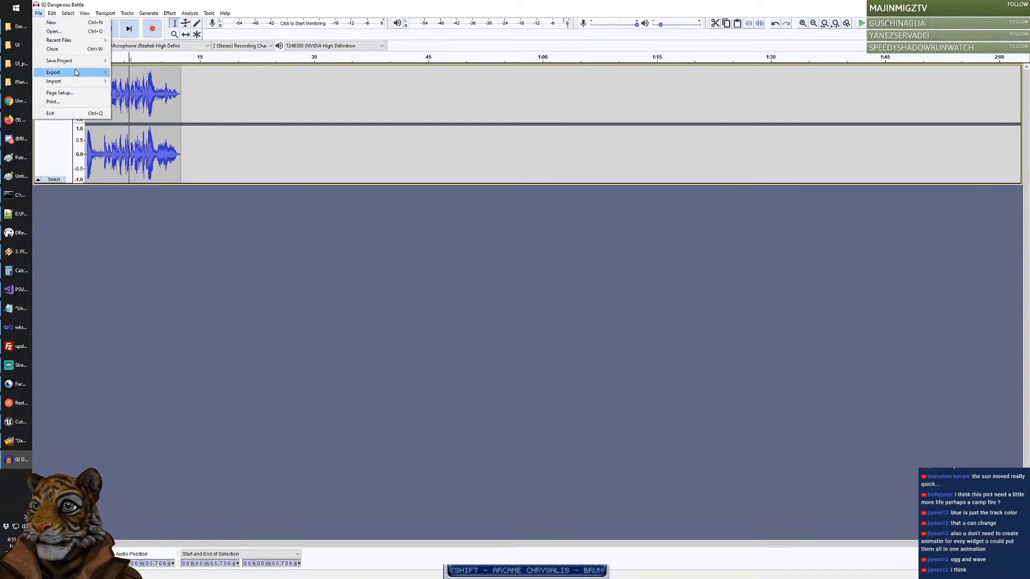
mouse_move(77, 72)
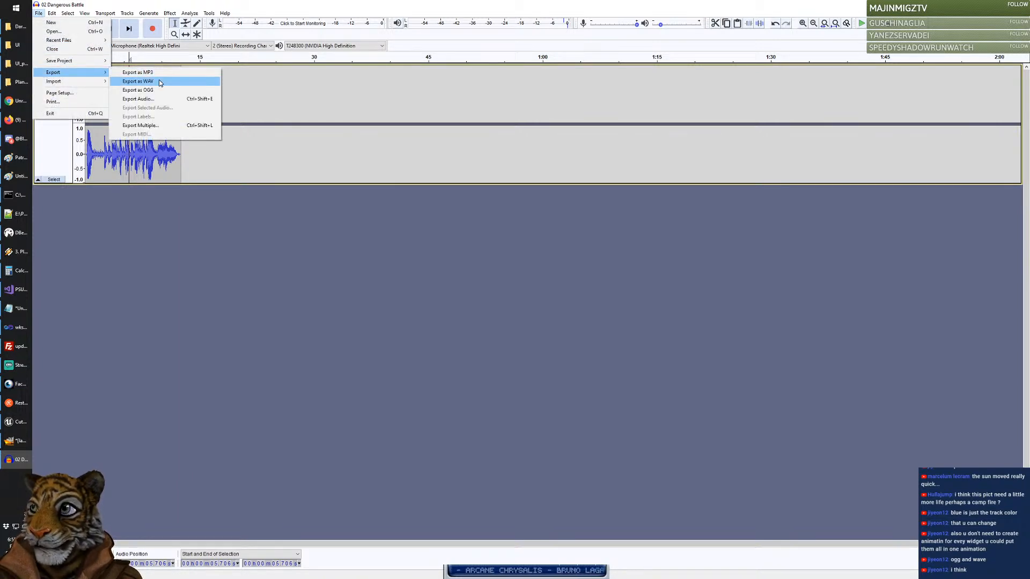
click(160, 82)
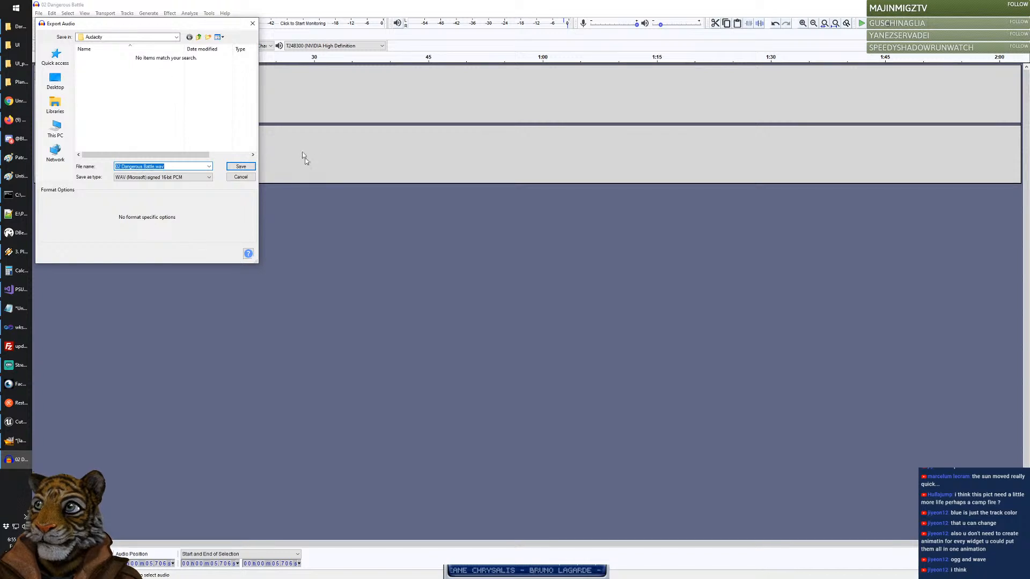
drag(144, 32, 423, 197)
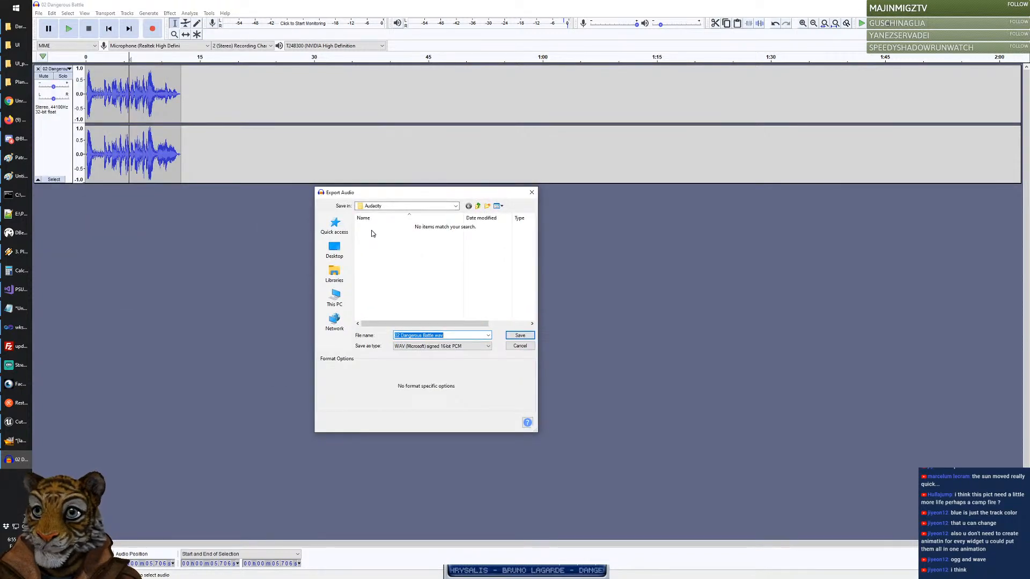
key(alt+Tab)
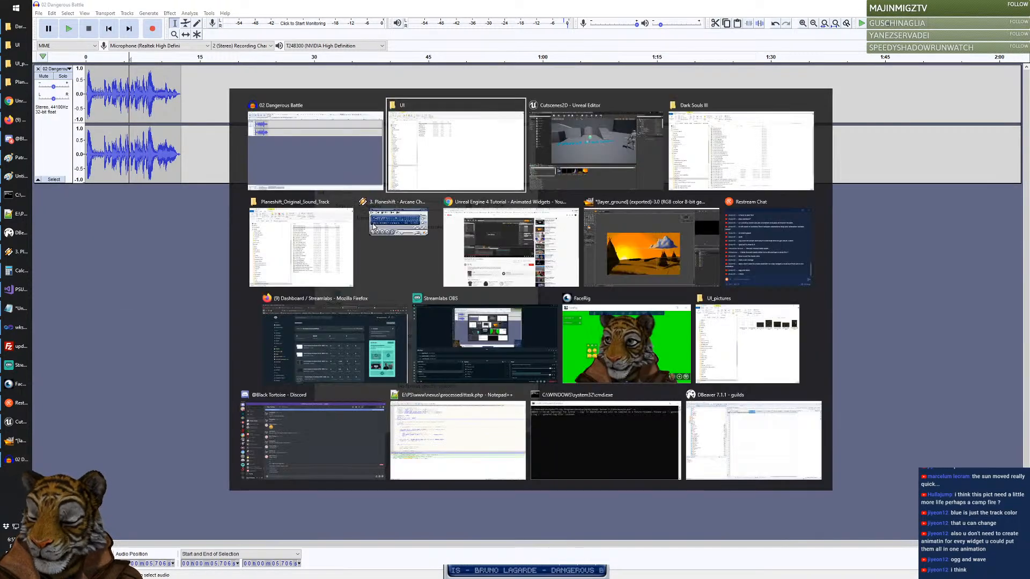
click(280, 65)
key(ctrl+c)
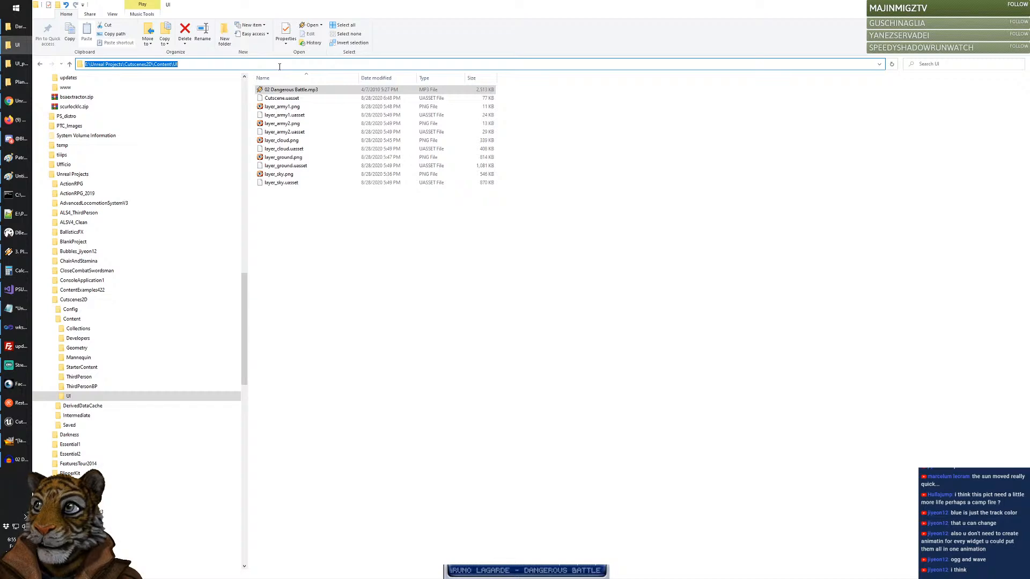
Step: Export the clip as 02 Dangerous Battle.wav into E:\Unreal Projects\Cutscenes2D\Content\UI, accepting the existing metadata tags
key(alt+Tab)
click(452, 336)
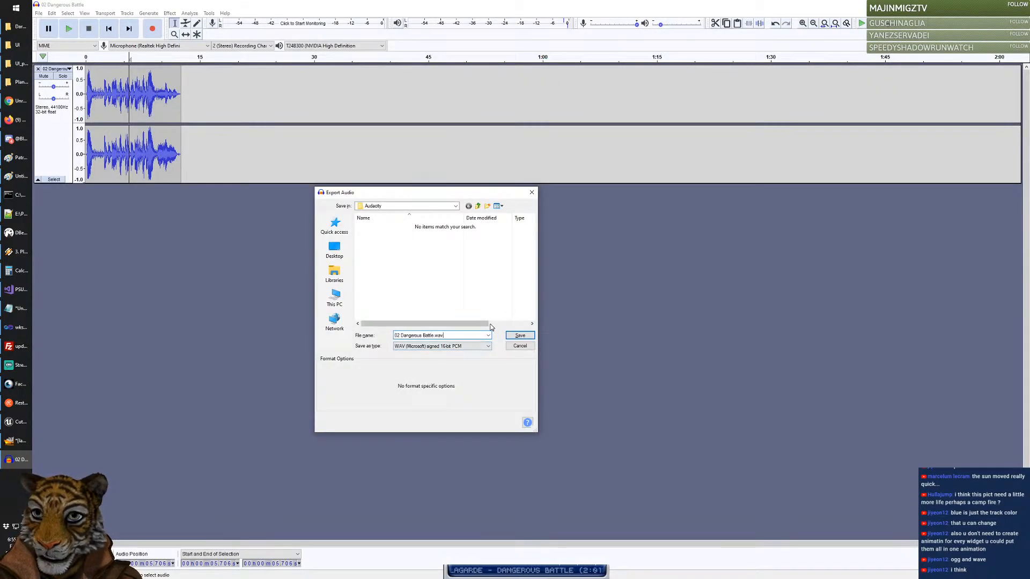
key(Home)
key(ctrl+v)
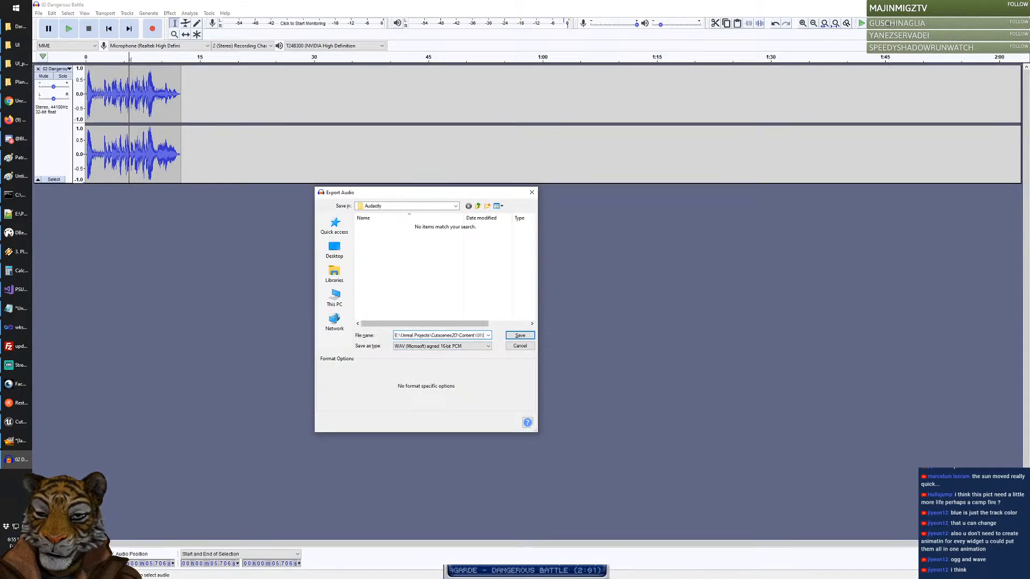
key(Return)
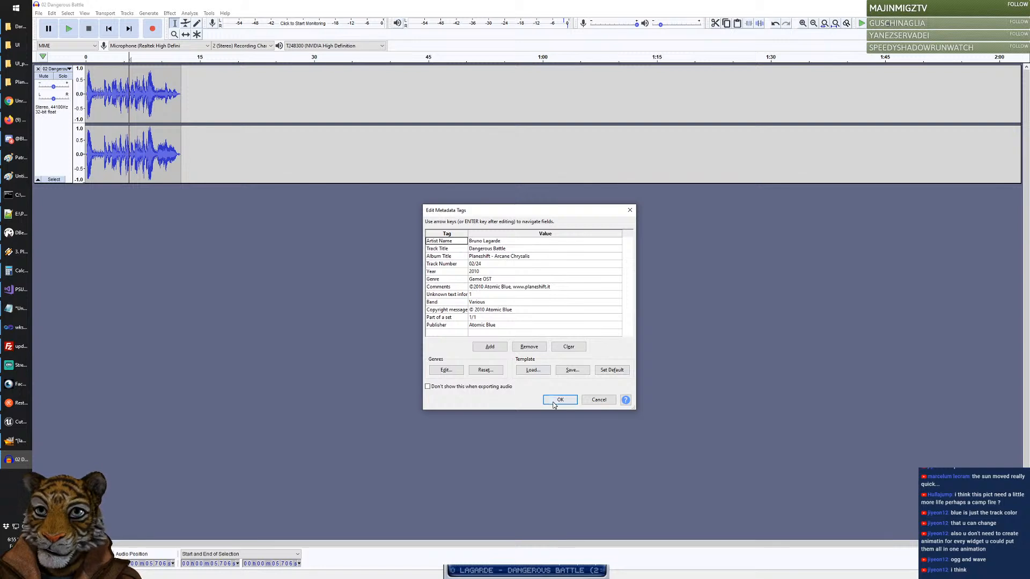
click(558, 400)
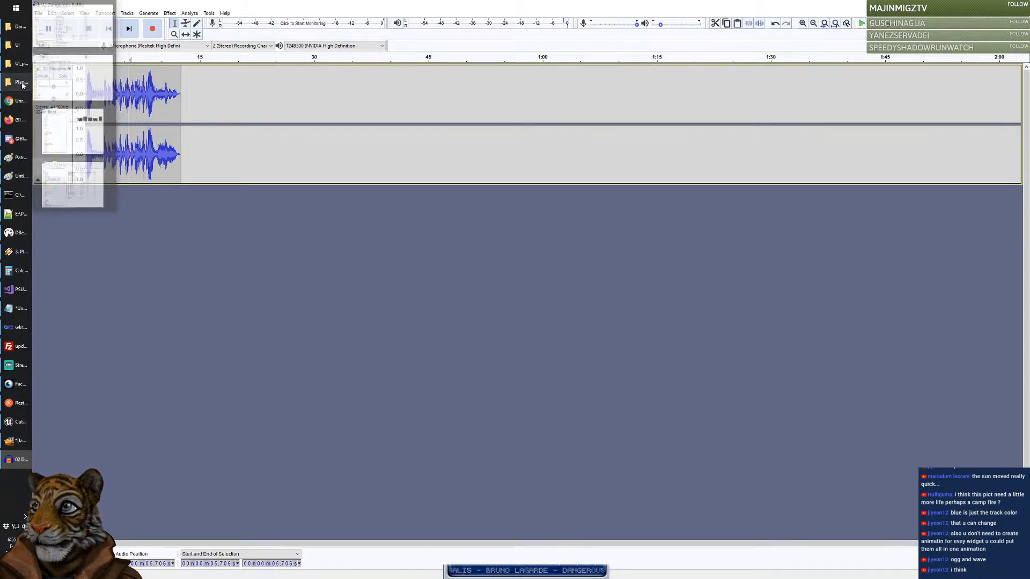
Step: Switch to Unreal Editor, import the exported Dangerous Battle sound into the UI folder, and preview the new sound wave
click(19, 422)
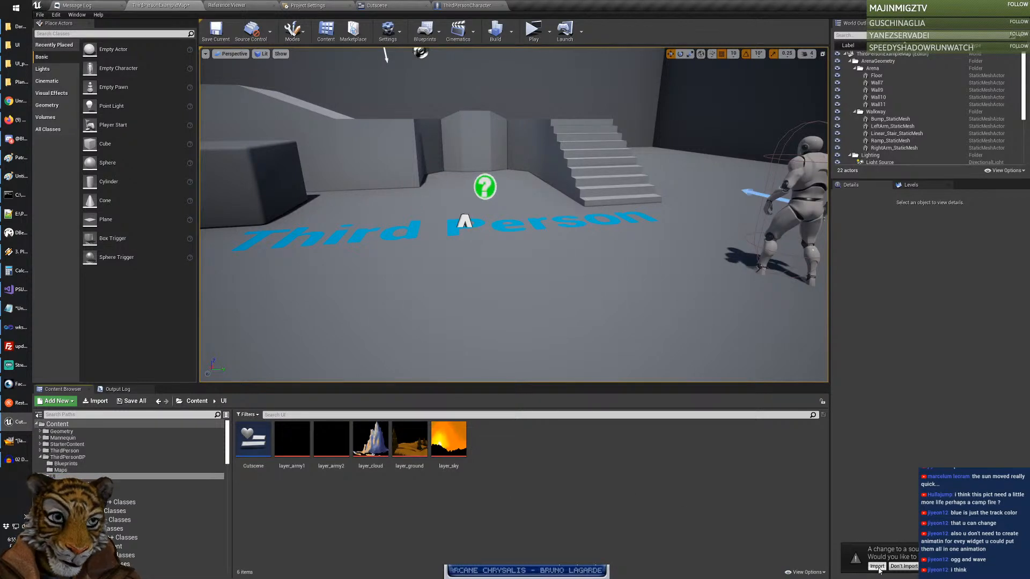
click(878, 567)
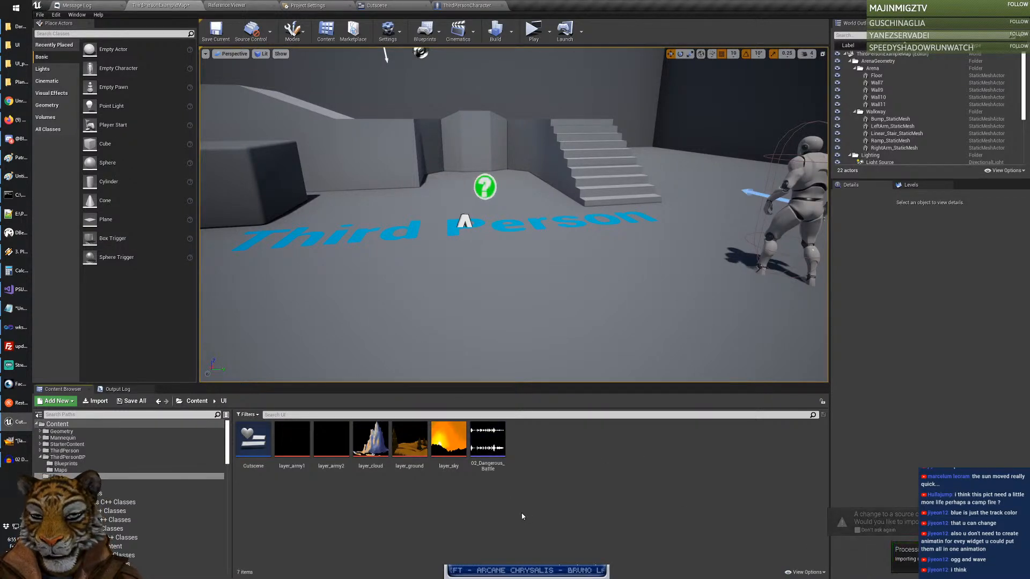
click(488, 440)
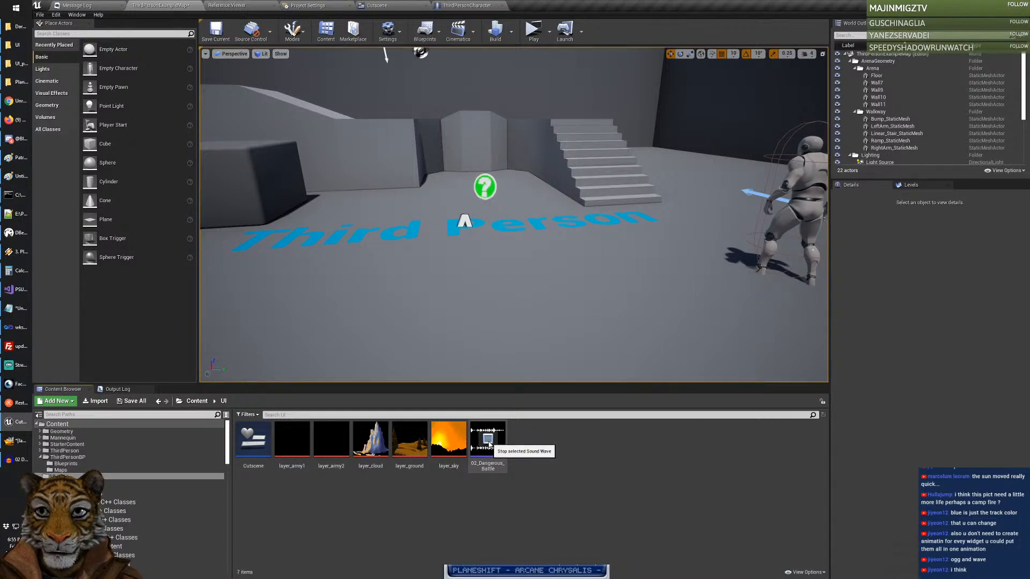
click(488, 443)
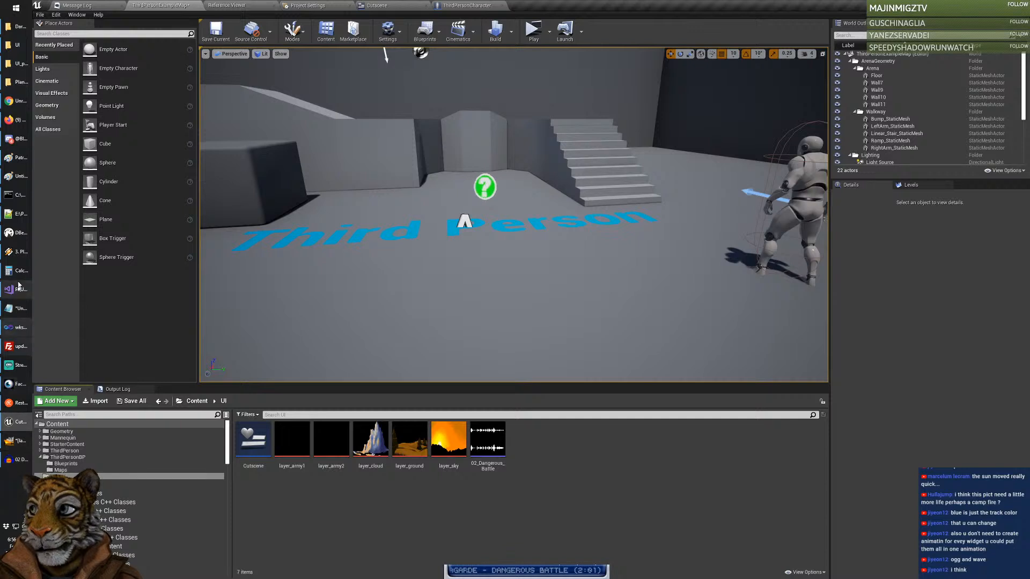
Step: Switch to Audacity, create a new empty project, and close the 02 Dangerous Battle project without saving it
click(16, 460)
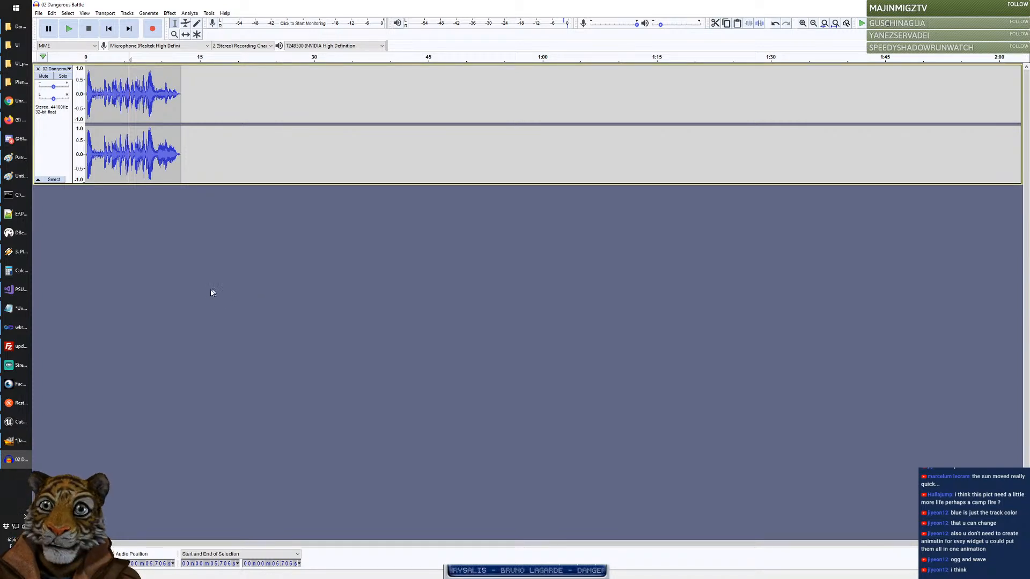
click(40, 14)
click(52, 24)
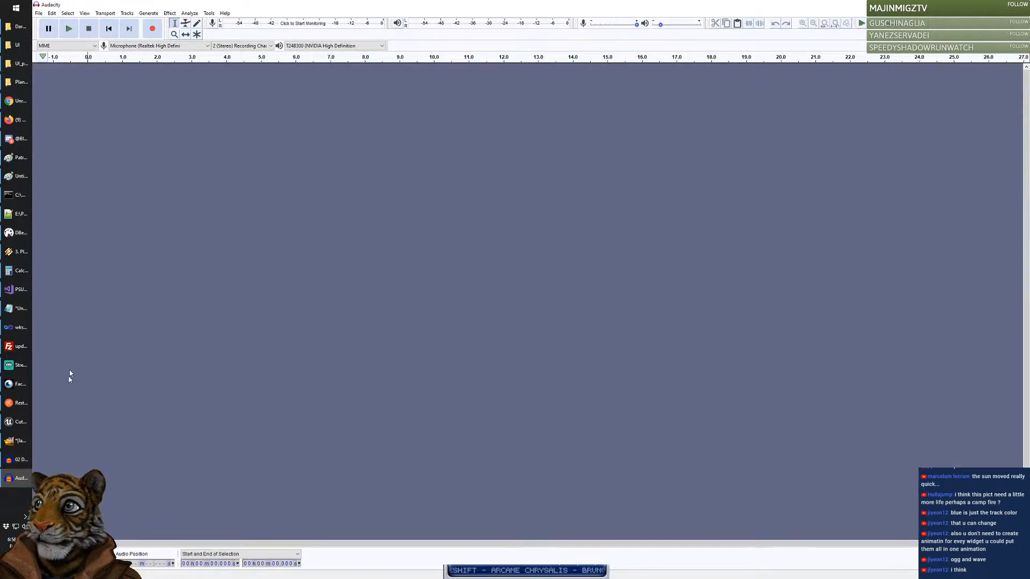
click(12, 463)
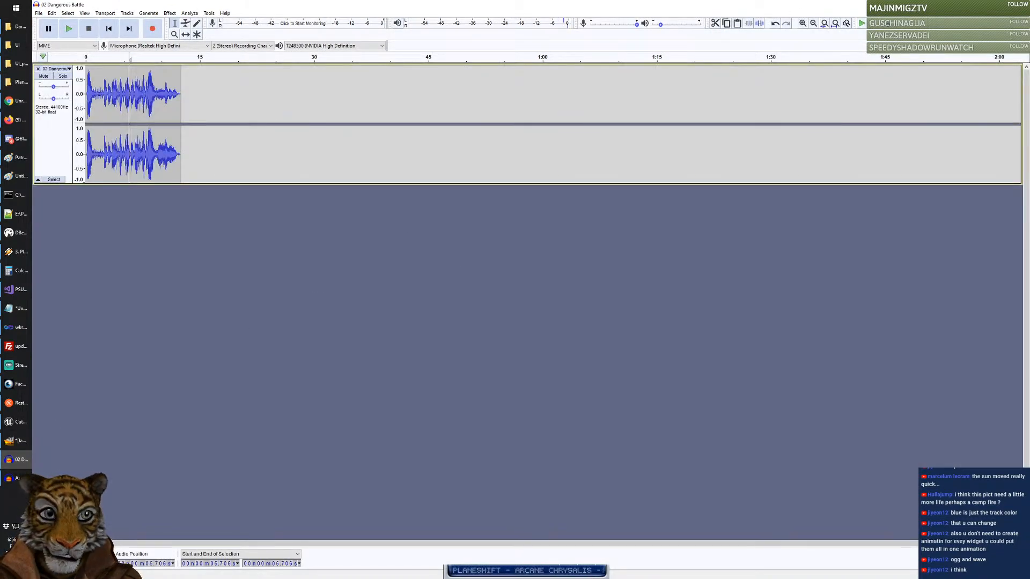
click(1018, 4)
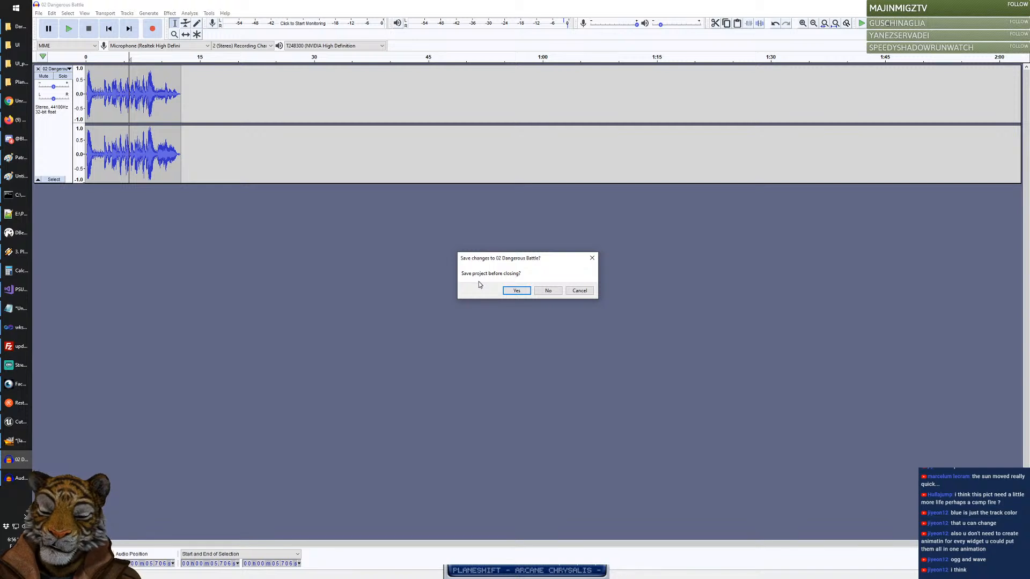
click(547, 292)
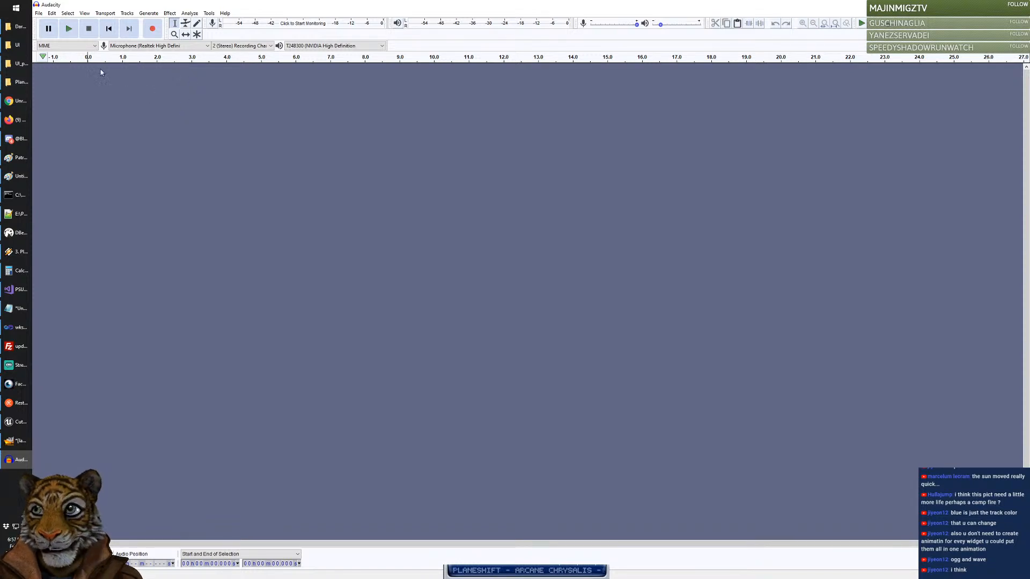
Step: Record a microphone take about 6.4 seconds long and play it back from about 0.325 seconds
click(153, 30)
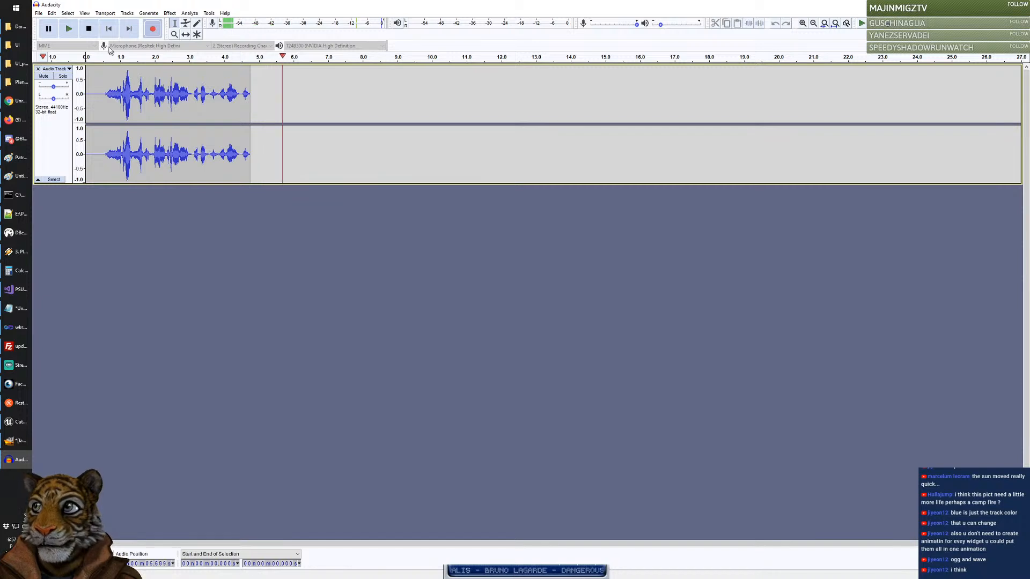
key(space)
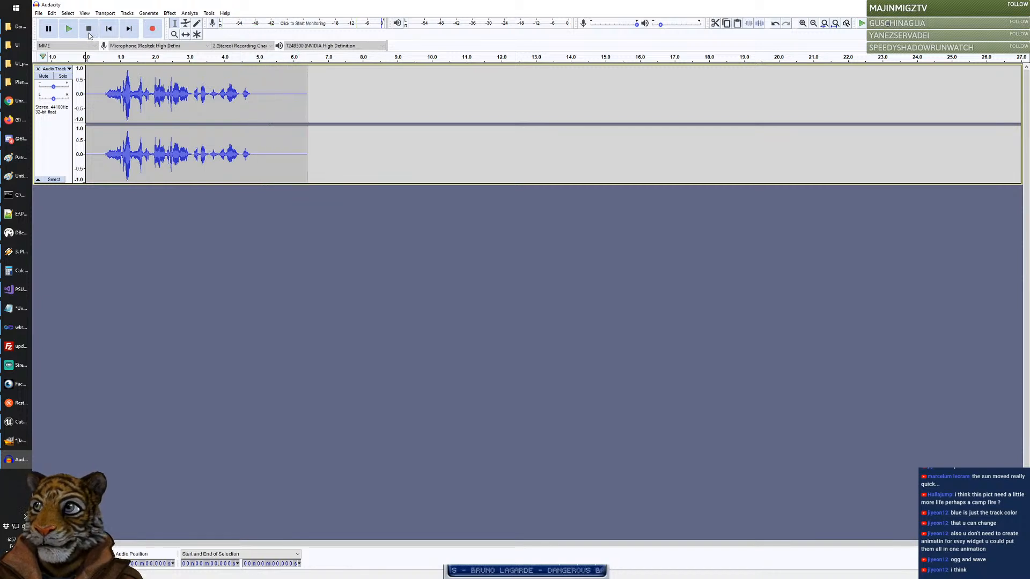
click(98, 137)
click(68, 30)
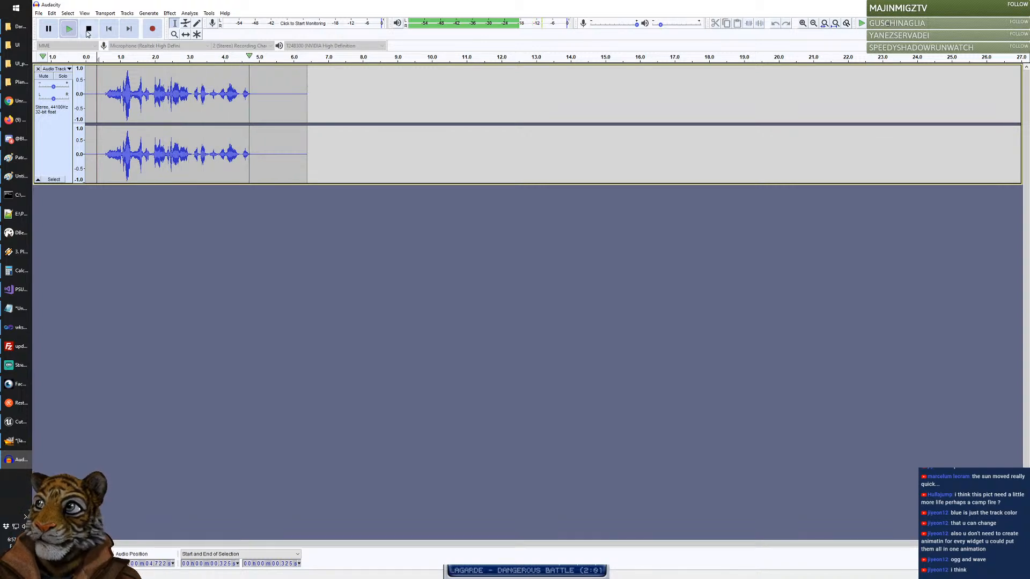
Step: Stop playback and trim the voice recording, deleting about the first 0.5 s and everything from about 4.42 s onward
click(88, 30)
drag(105, 104, 85, 119)
key(Delete)
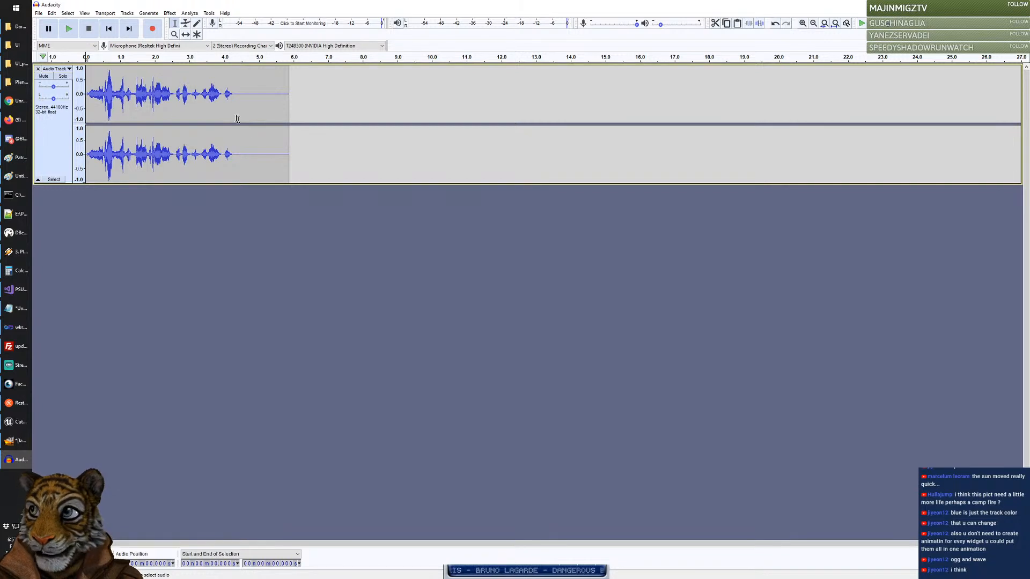
drag(239, 115, 342, 115)
key(Delete)
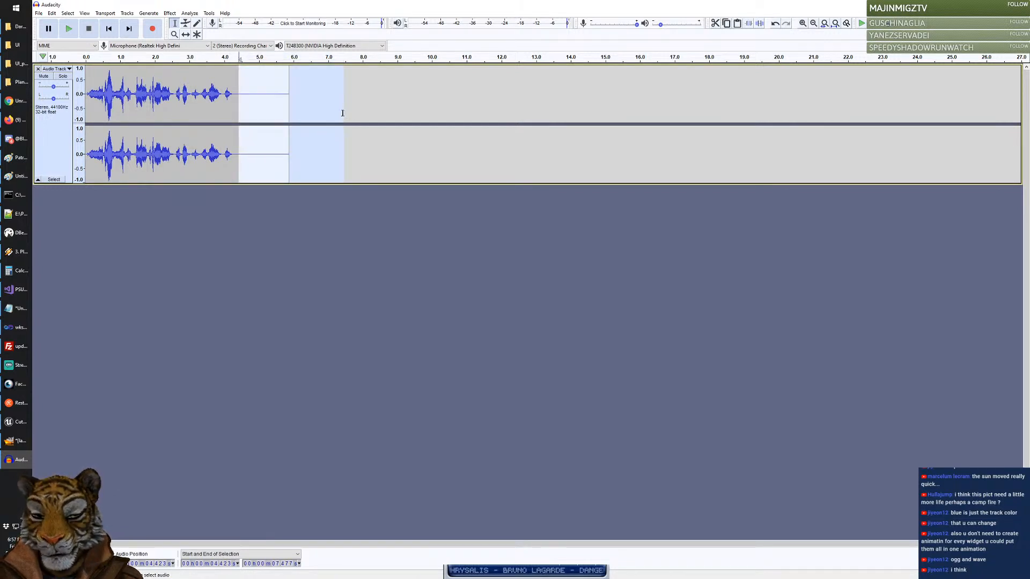
click(282, 212)
Step: Export the trimmed recording as a WAV file named voiceover1.wav in the UI folder, accepting the metadata tags
click(38, 13)
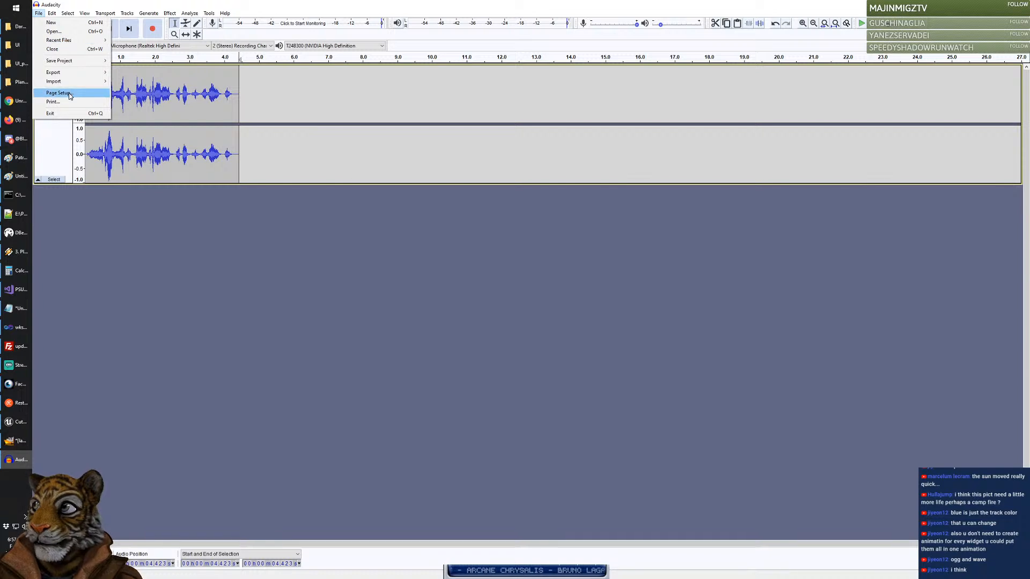
mouse_move(72, 73)
click(141, 97)
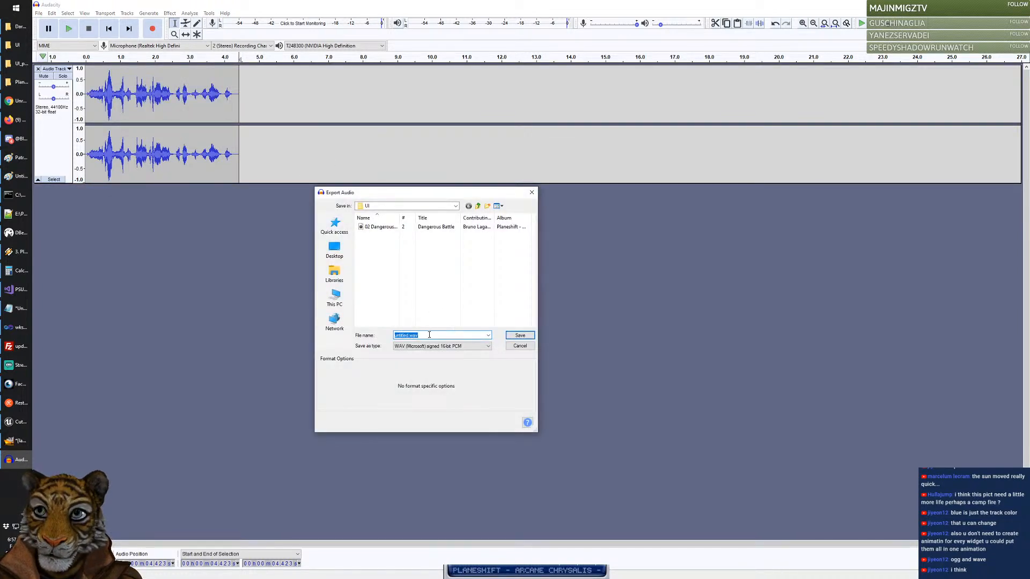
double_click(408, 335)
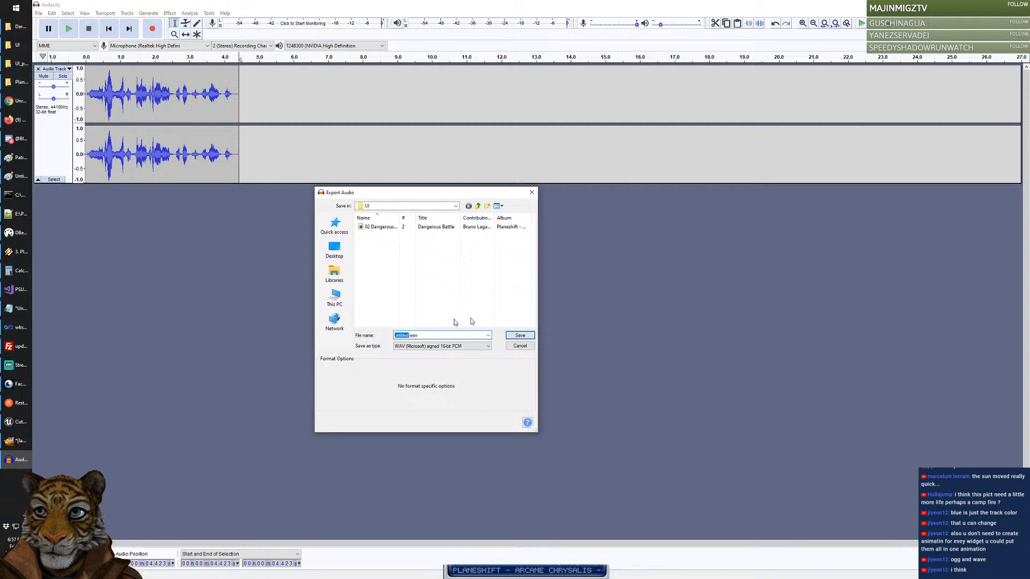
text(voiceover1)
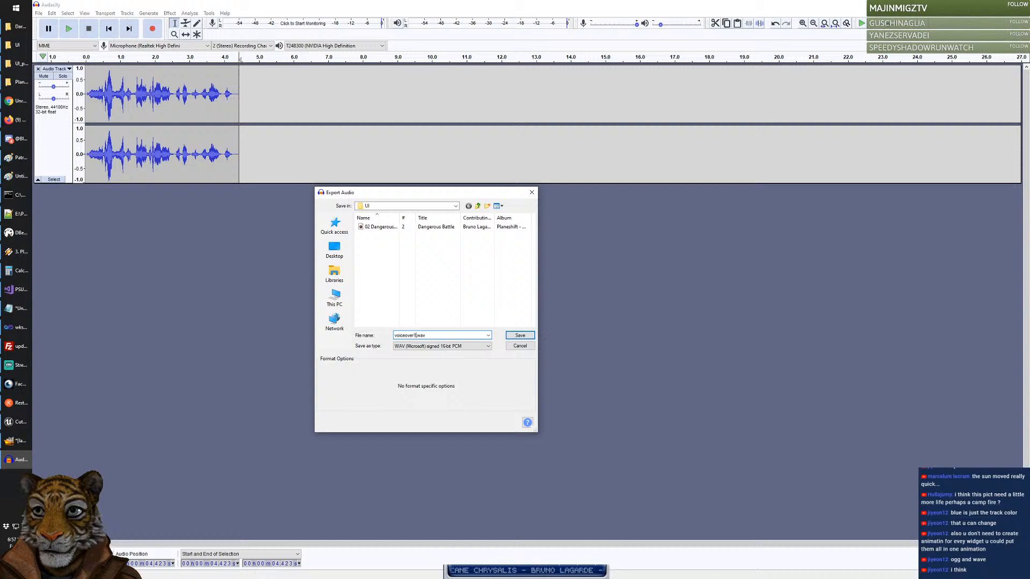
key(Return)
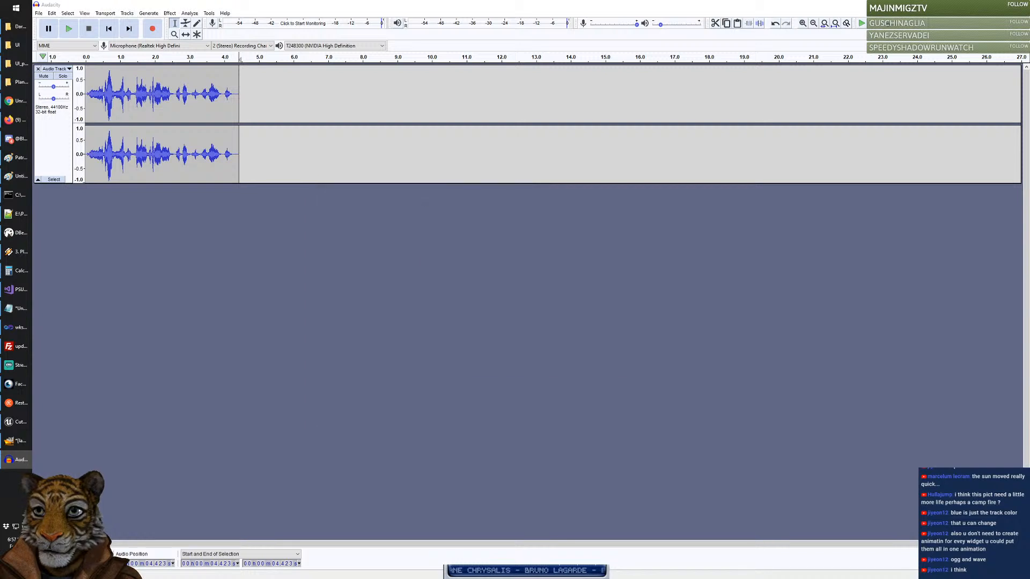
click(558, 362)
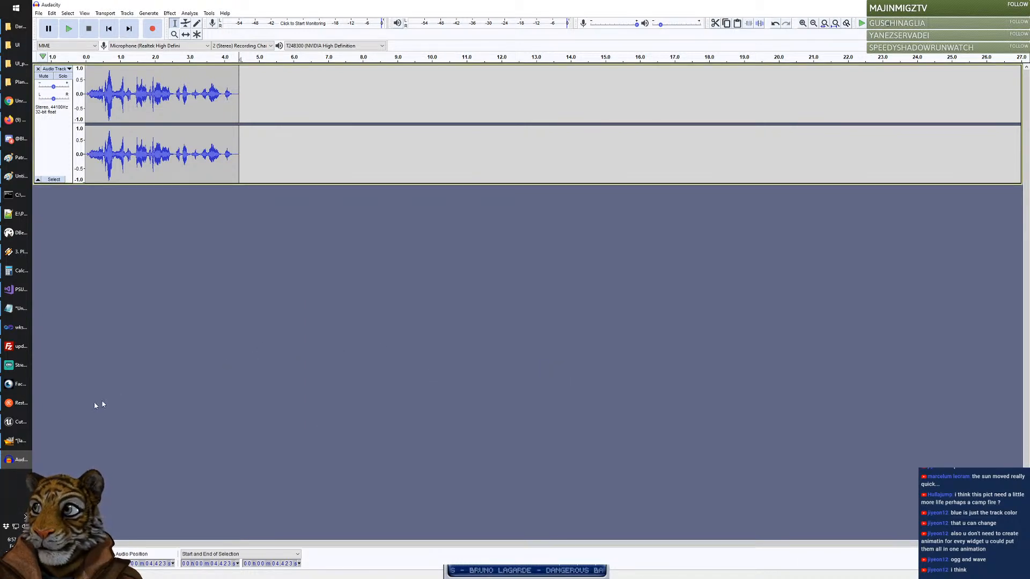
Step: Switch to Unreal Editor, import the new voiceover1 sound into the UI folder, and preview it
click(22, 422)
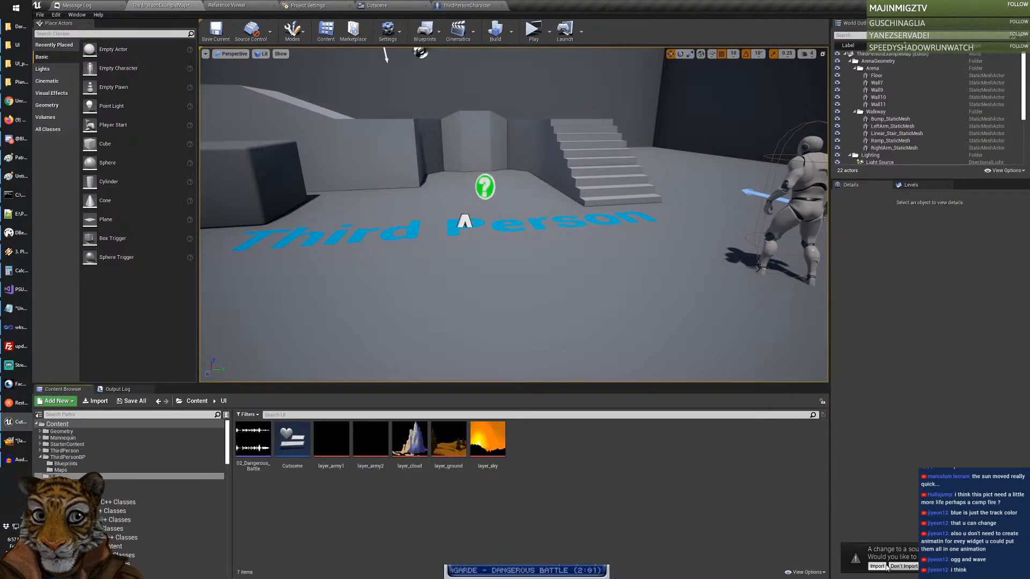
click(877, 566)
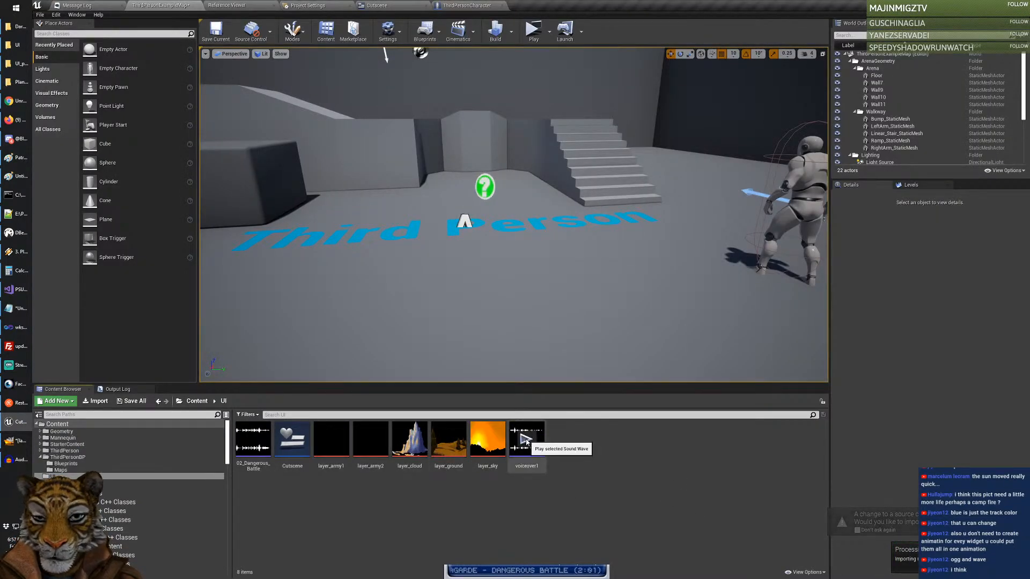
click(528, 439)
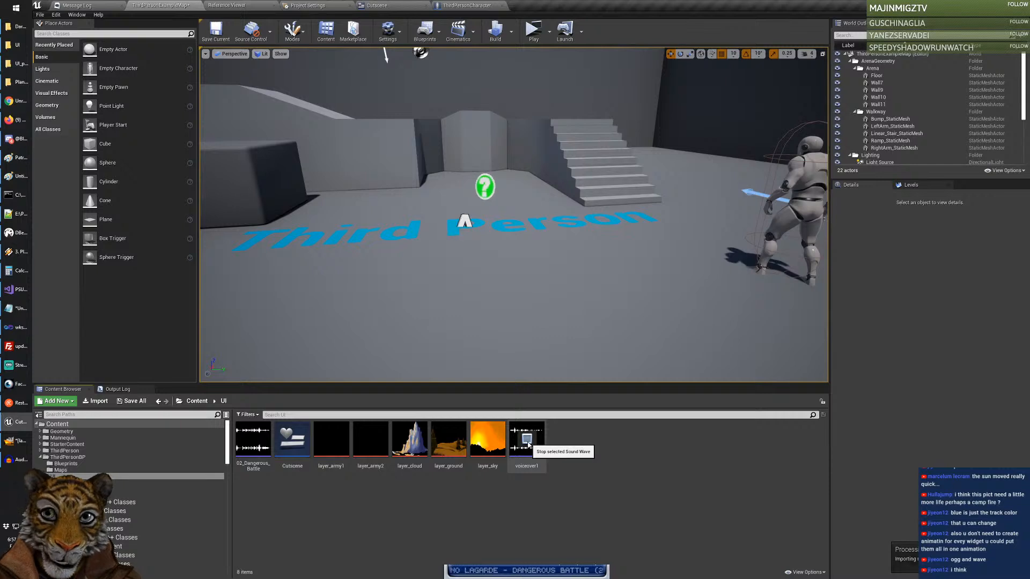
click(528, 443)
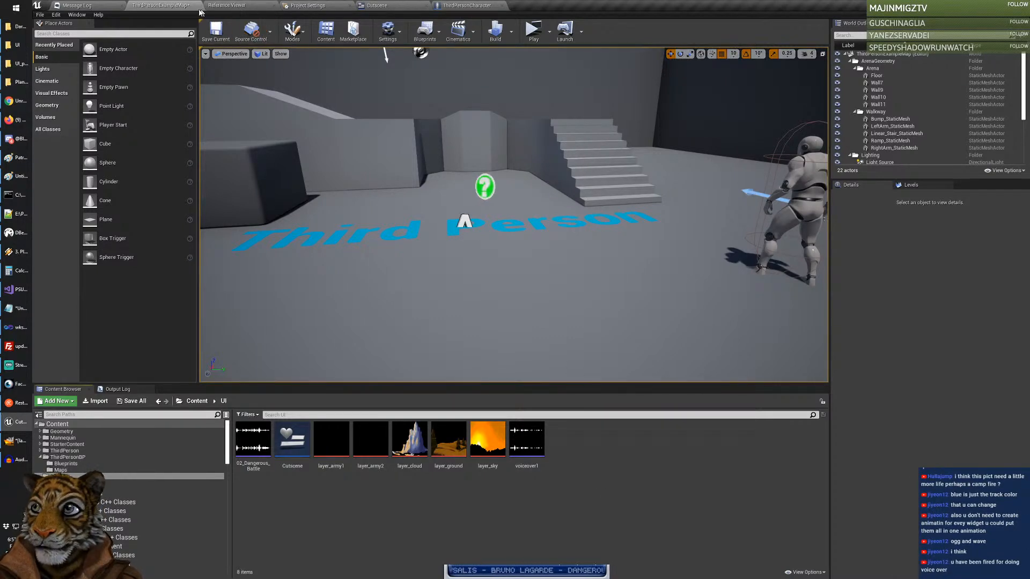
Step: Save the current level and rename the 02_Dangerous_Battle sound wave to Battle_Music
click(215, 30)
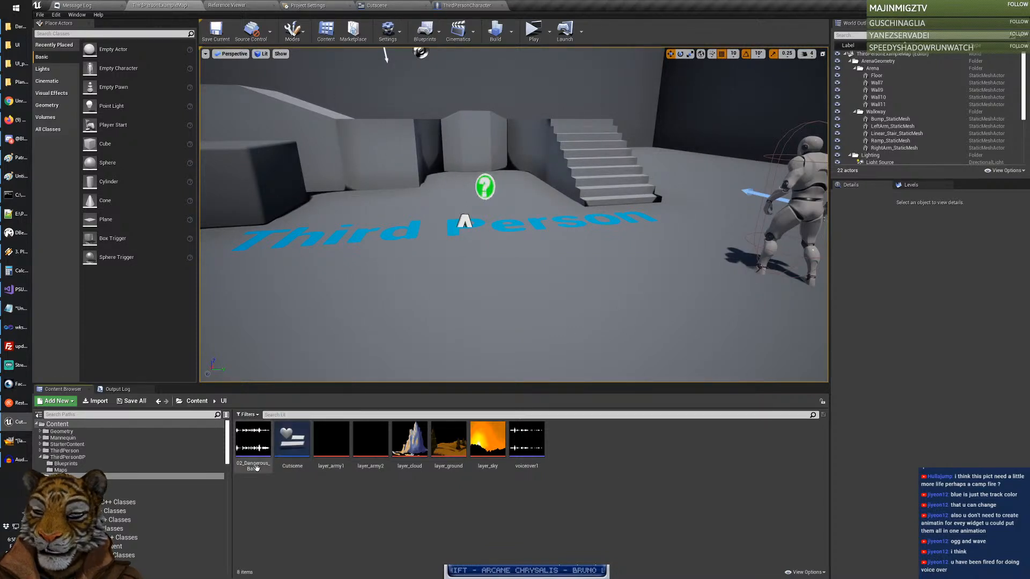
click(257, 462)
click(260, 467)
key(Escape)
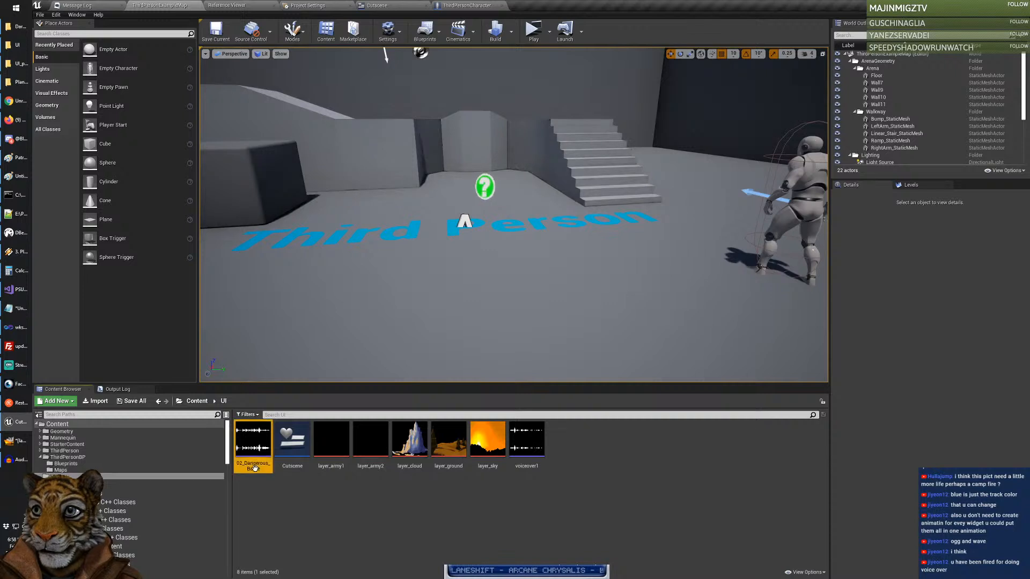
click(253, 465)
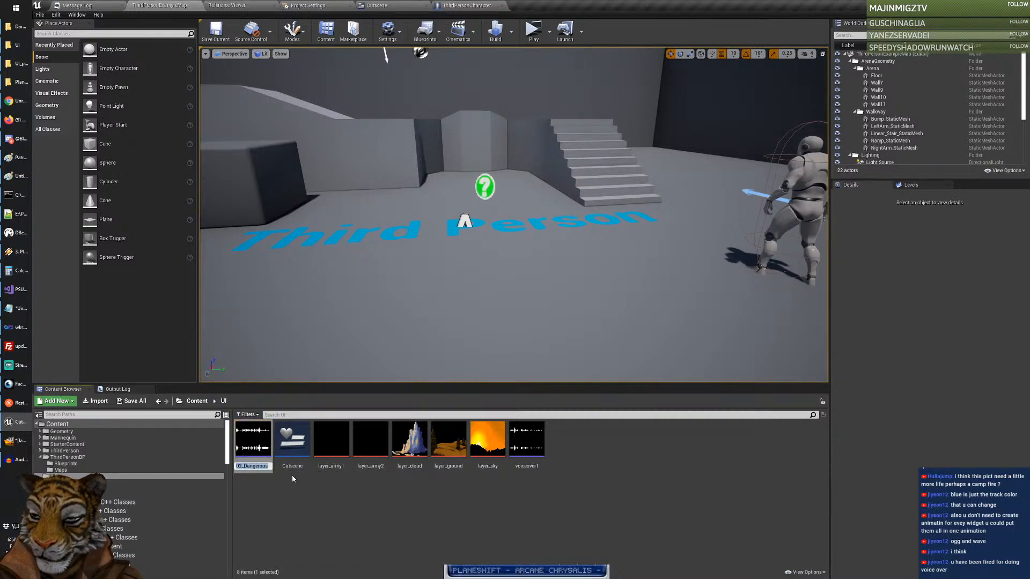
text(Battle_Music)
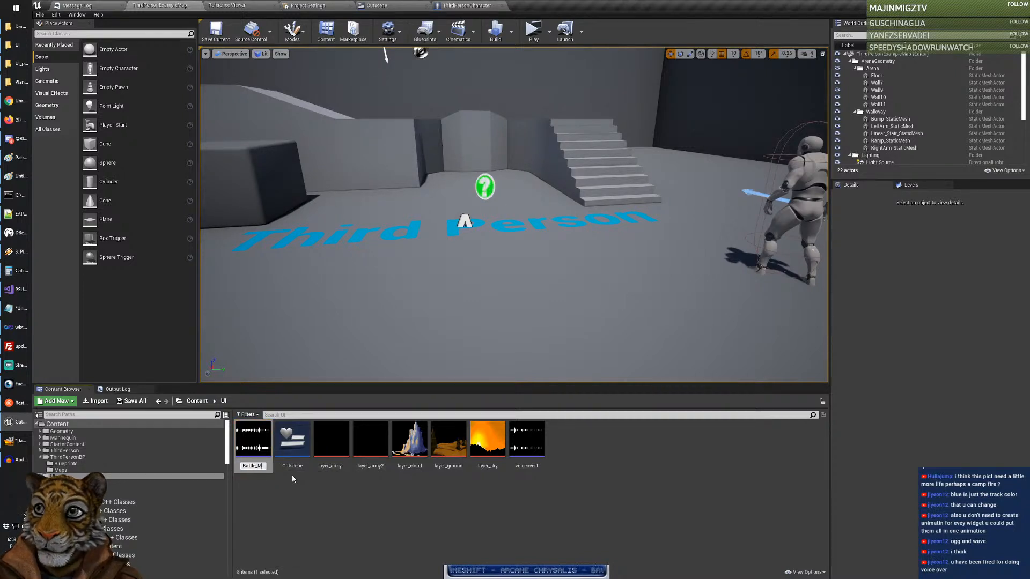
key(Return)
click(298, 496)
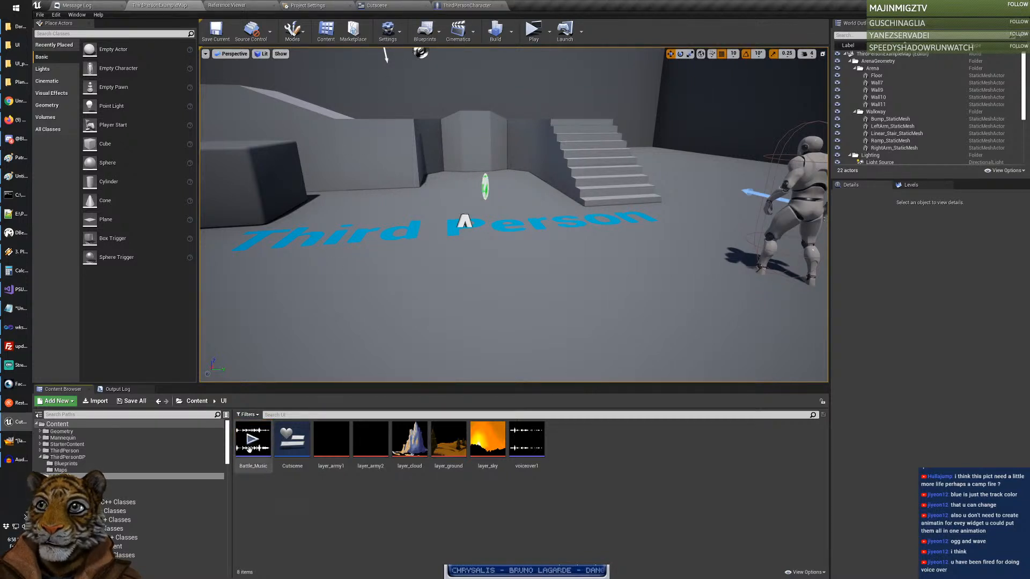
Step: Open the Cutscene widget's event graph and try to place the Battle_Music asset from the UI folder into it
click(393, 9)
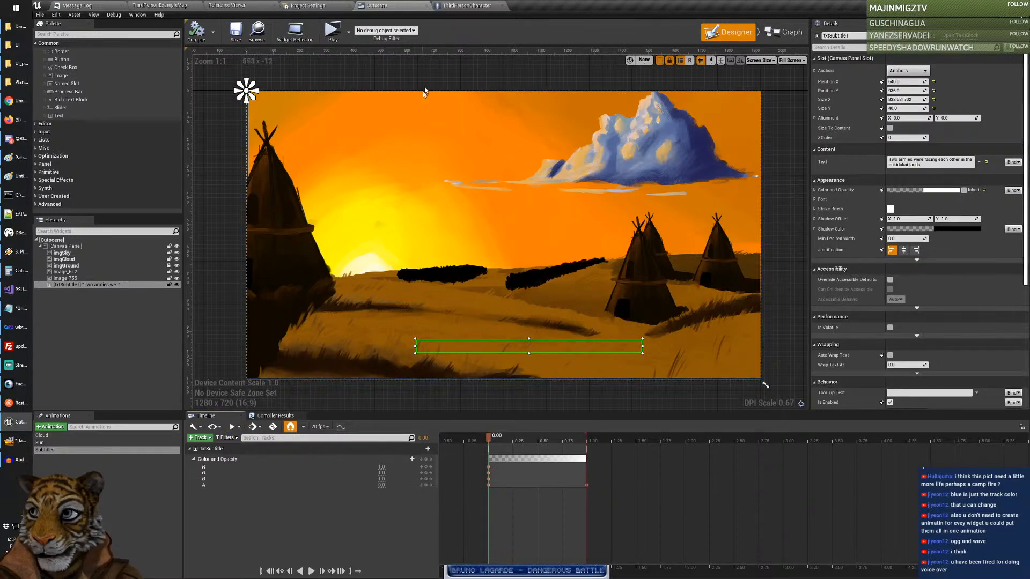
click(781, 34)
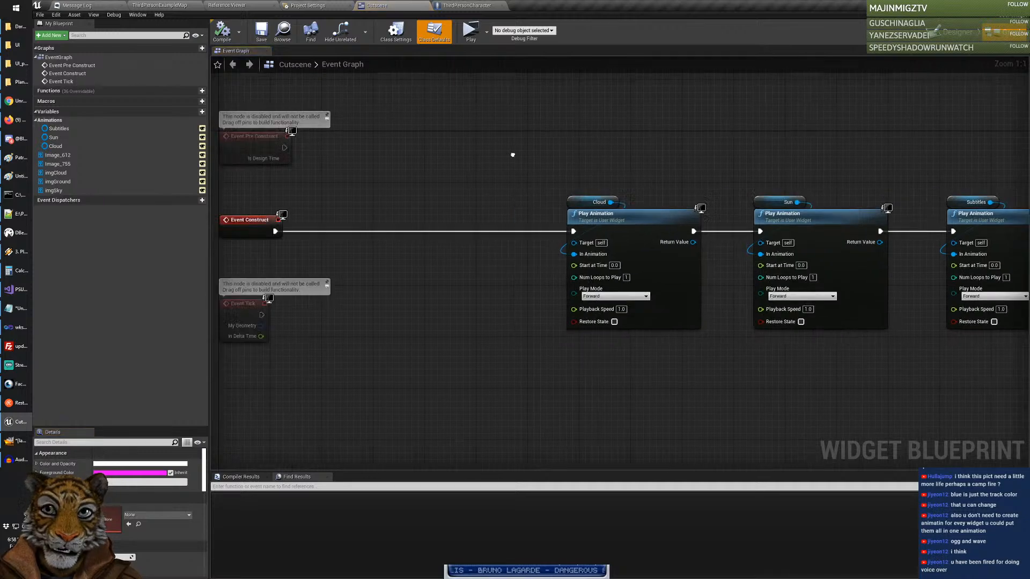
right_drag(513, 155, 592, 158)
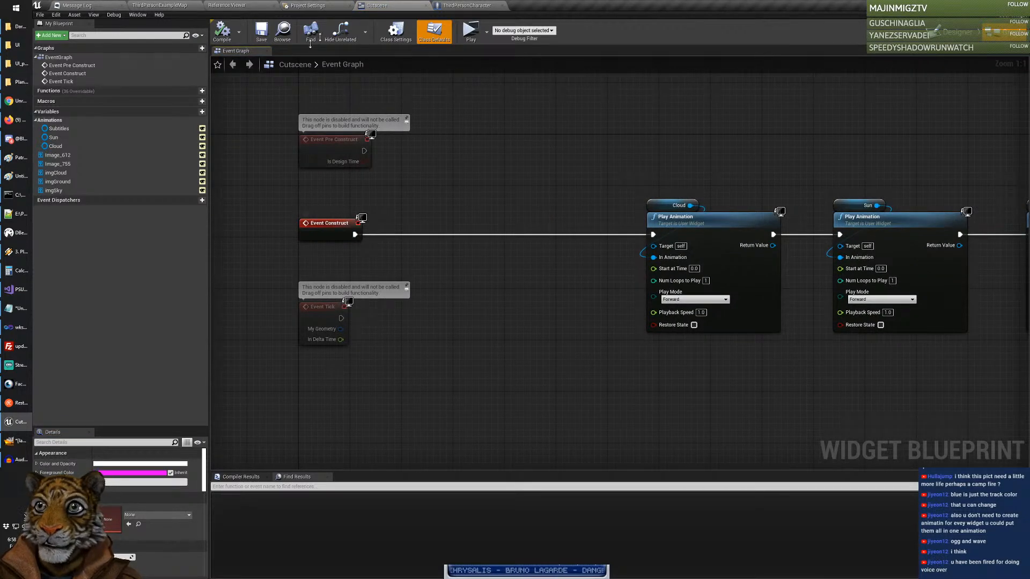
click(138, 5)
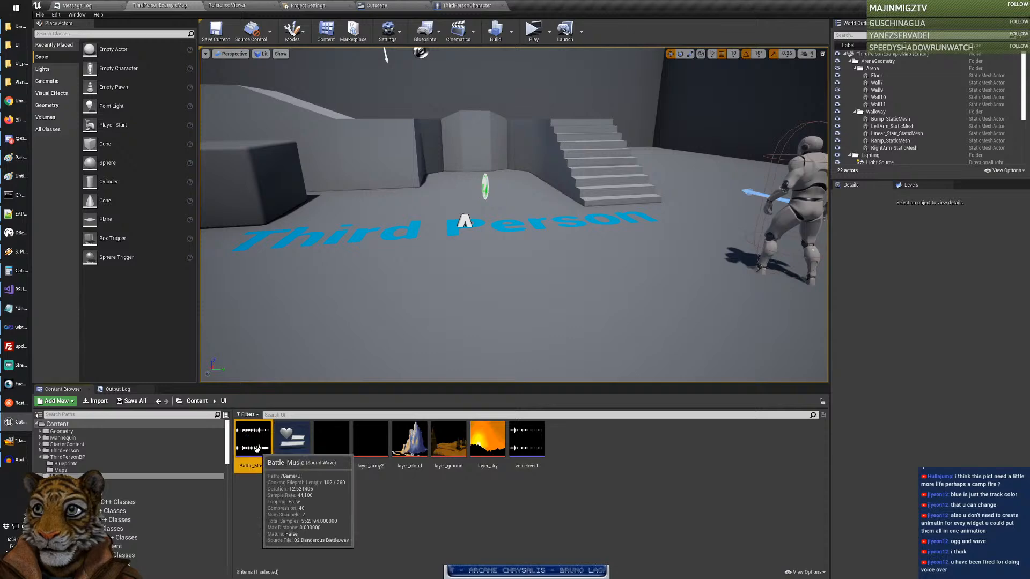
drag(253, 438, 450, 199)
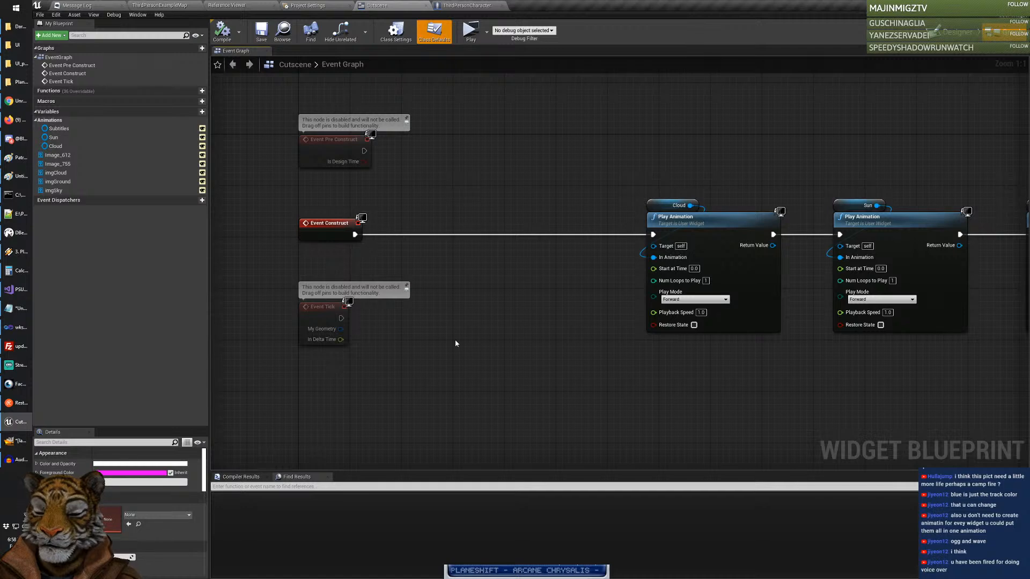
Step: Add a Play Sound 2D node between Event Construct and the Cloud Play Animation, with Battle_Music as its sound
right_click(450, 203)
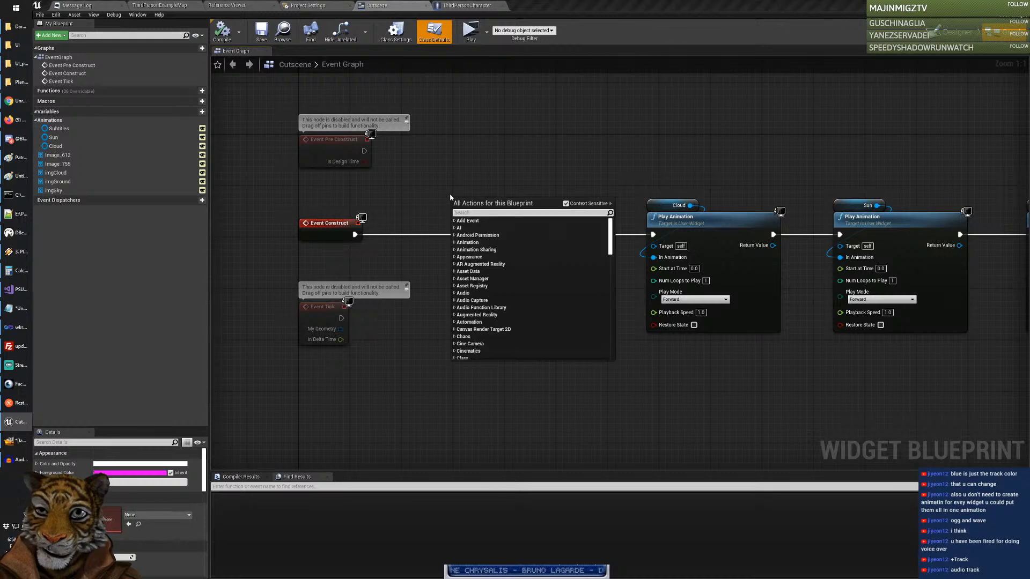
text(play)
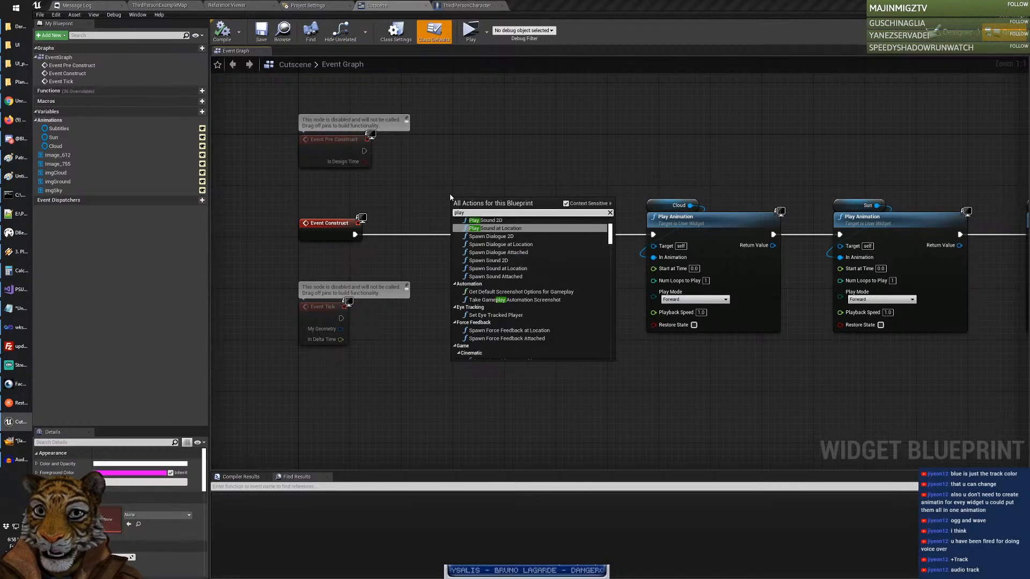
click(485, 220)
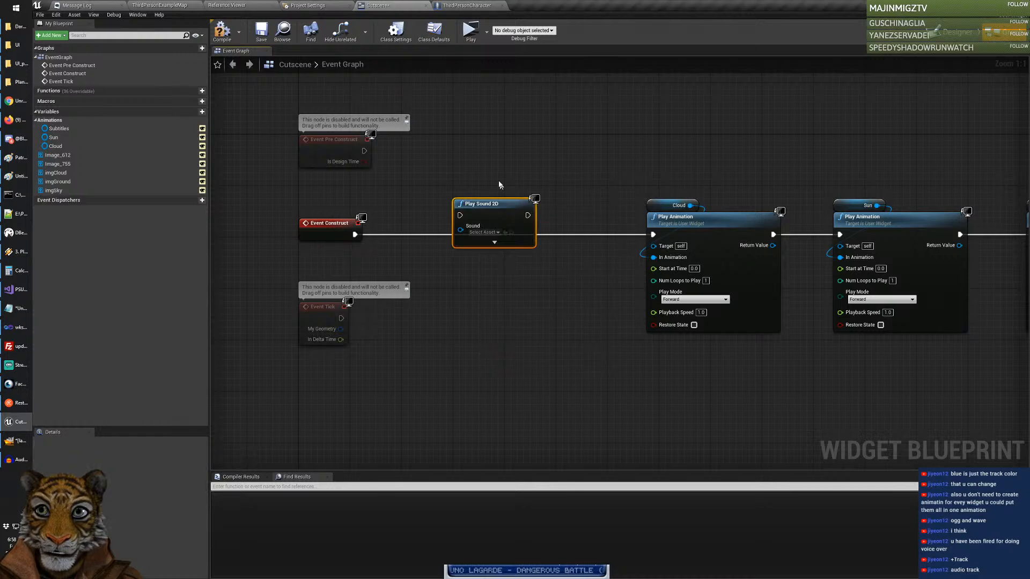
drag(486, 208, 524, 208)
click(523, 232)
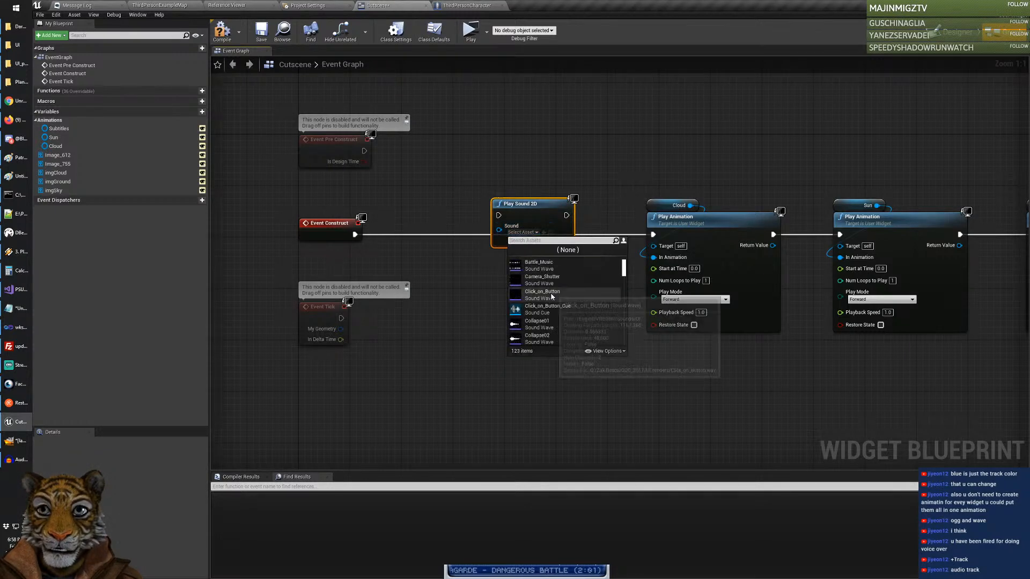
click(543, 265)
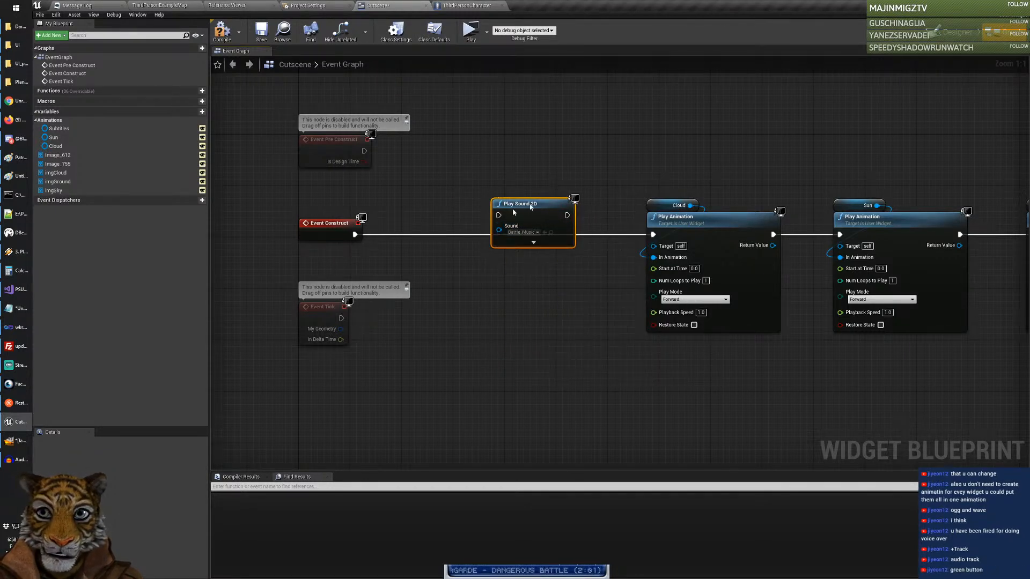
drag(525, 207, 526, 226)
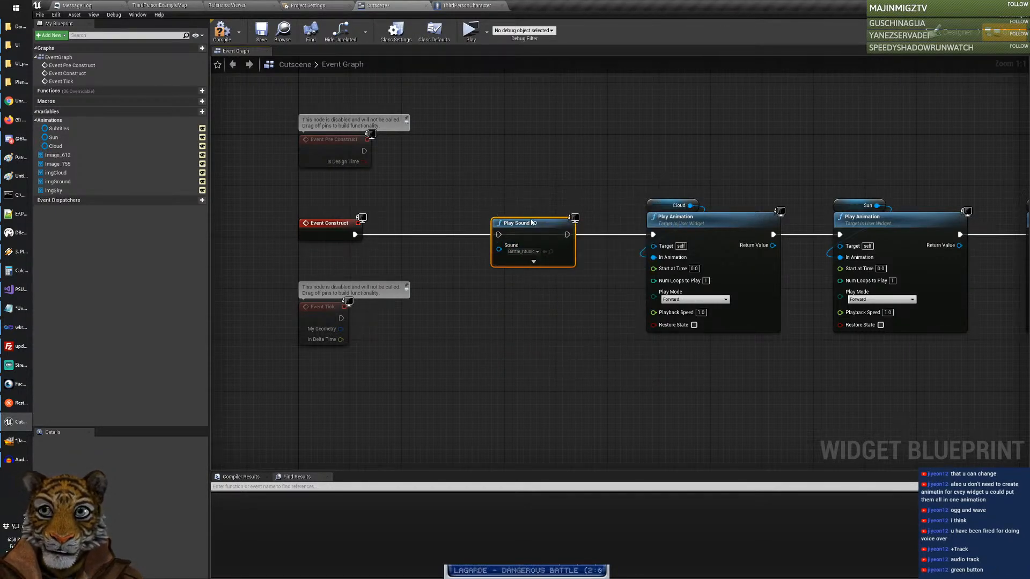
Step: Expand the Play Sound 2D node's advanced inputs and wire its execution between Event Construct and the Cloud Play Animation
click(533, 262)
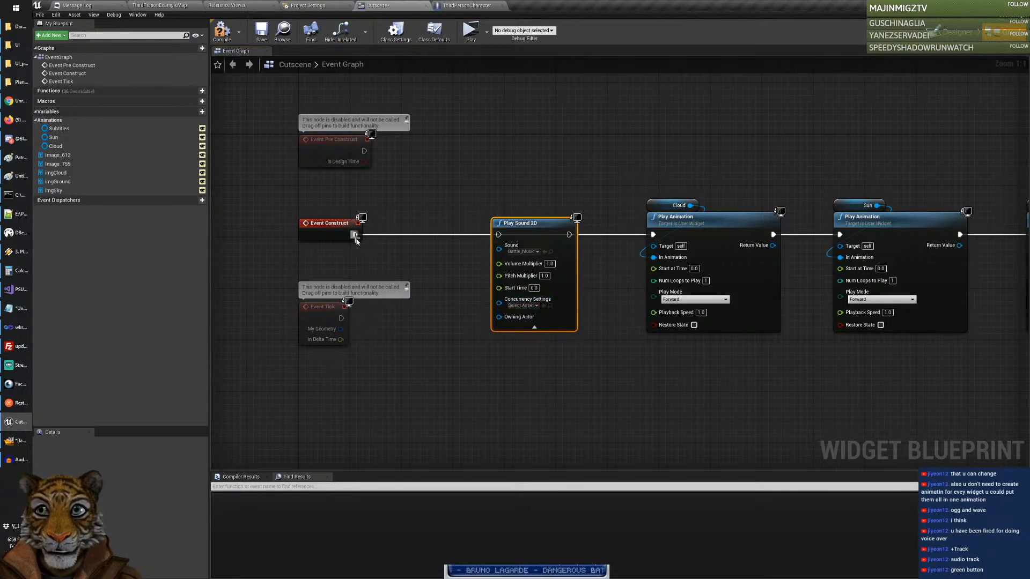
drag(354, 236, 499, 234)
drag(569, 235, 654, 234)
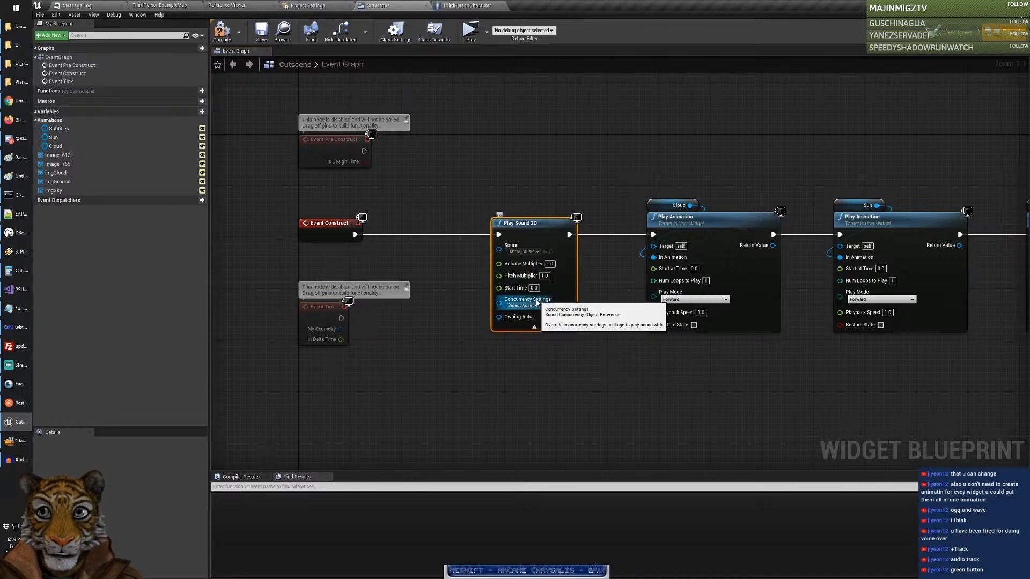
click(536, 306)
click(538, 308)
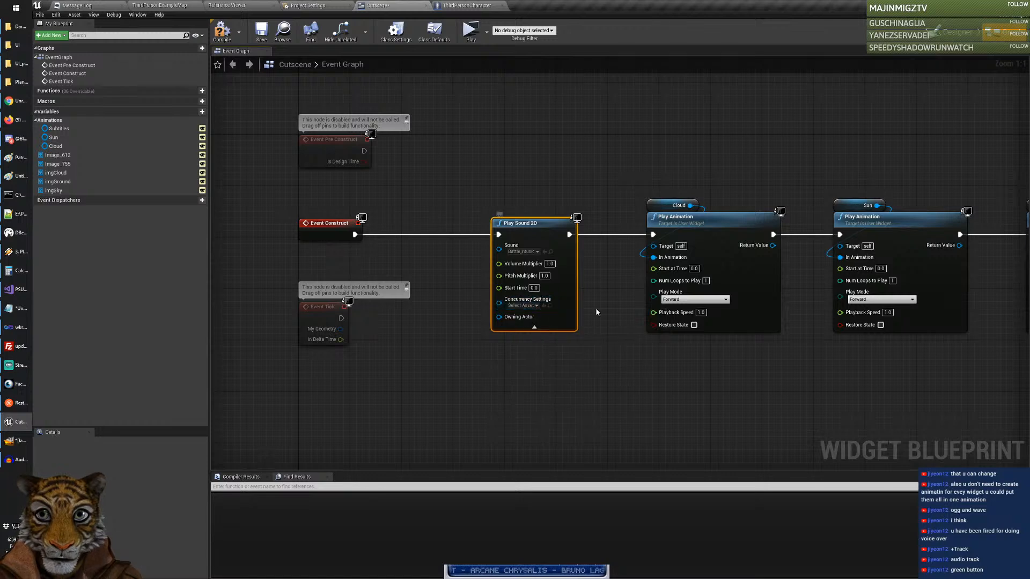
click(593, 310)
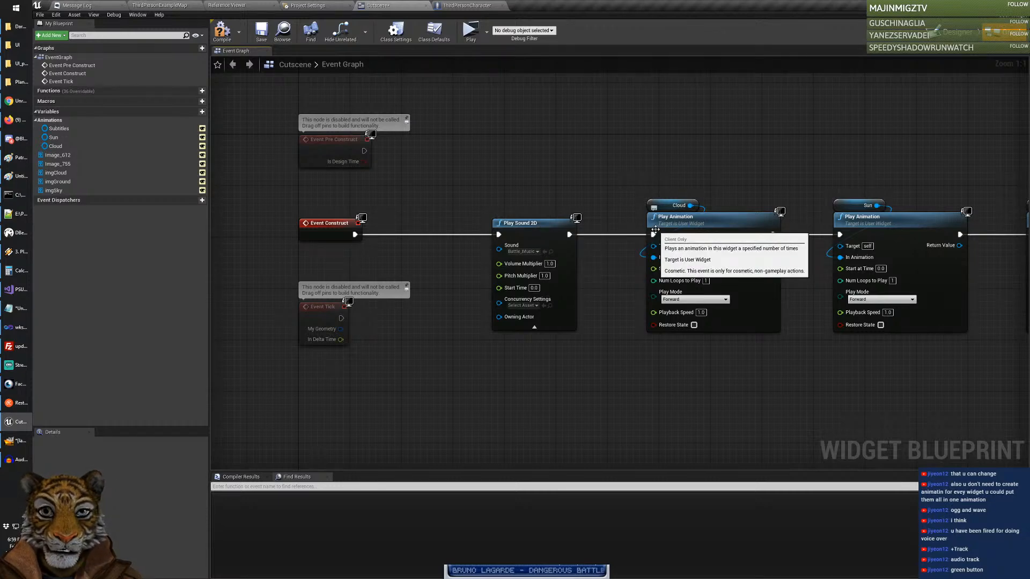
Step: Break the execution links into the Subtitles and Cloud Play Animation nodes, and move the Subtitles animation above the Cloud and Sun ones
right_drag(608, 381, 417, 385)
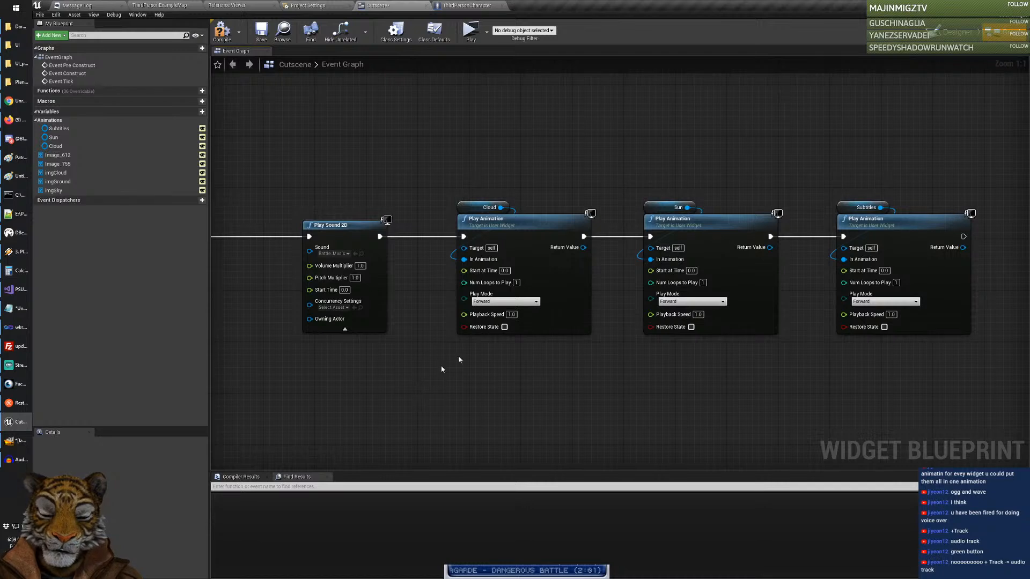
drag(484, 142, 789, 370)
click(799, 333)
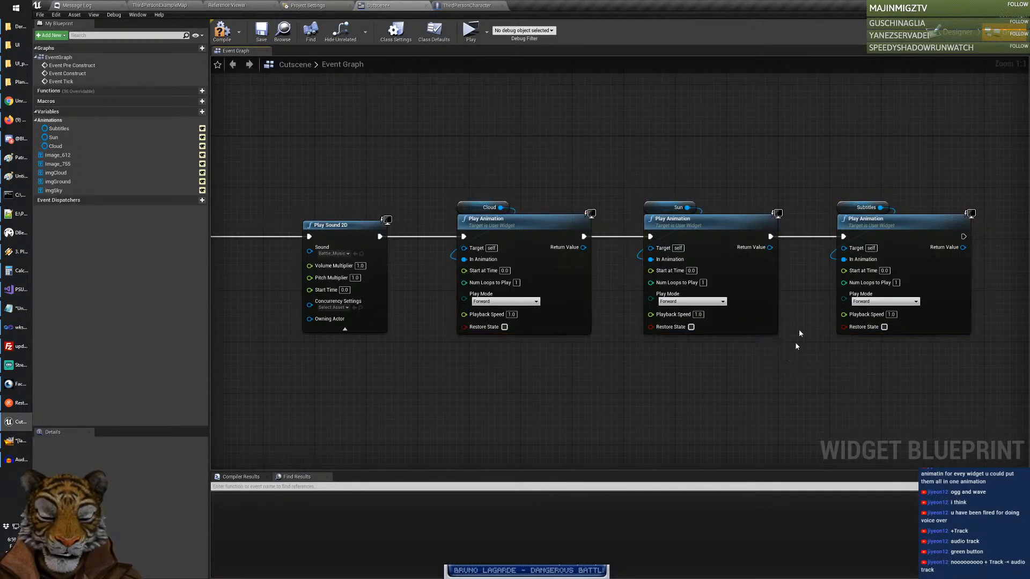
alt+click(840, 234)
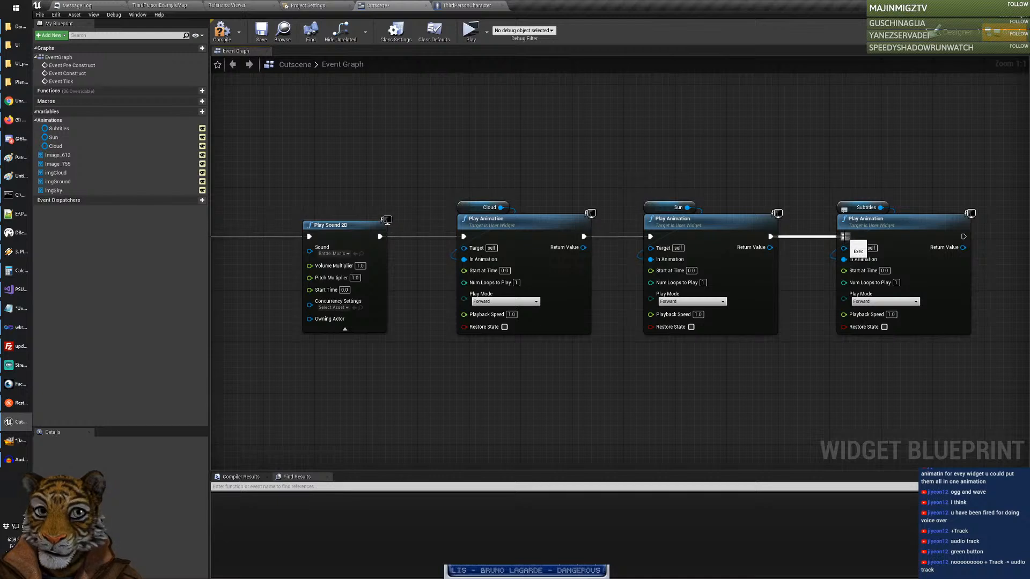
click(899, 224)
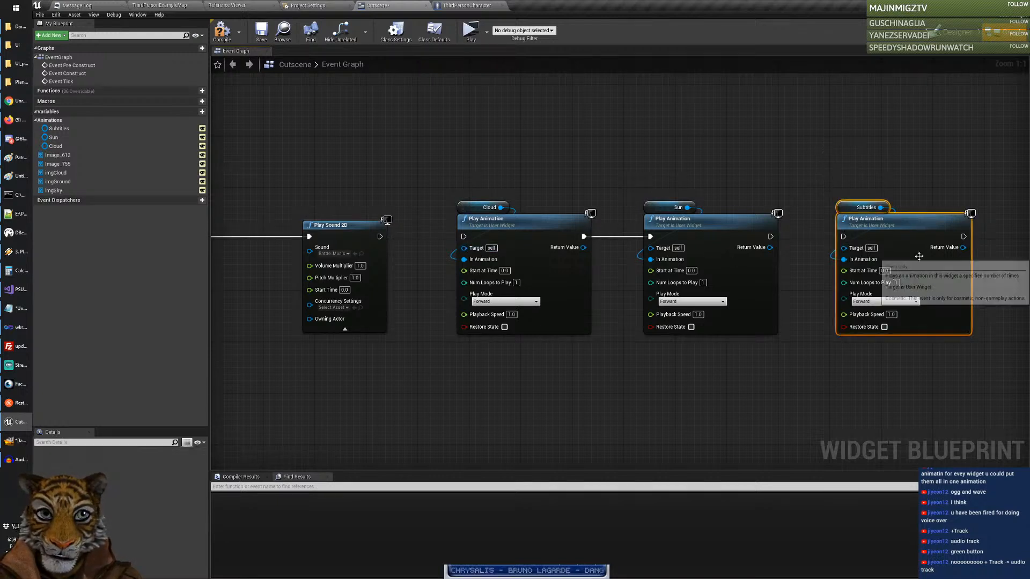
drag(896, 222, 529, 81)
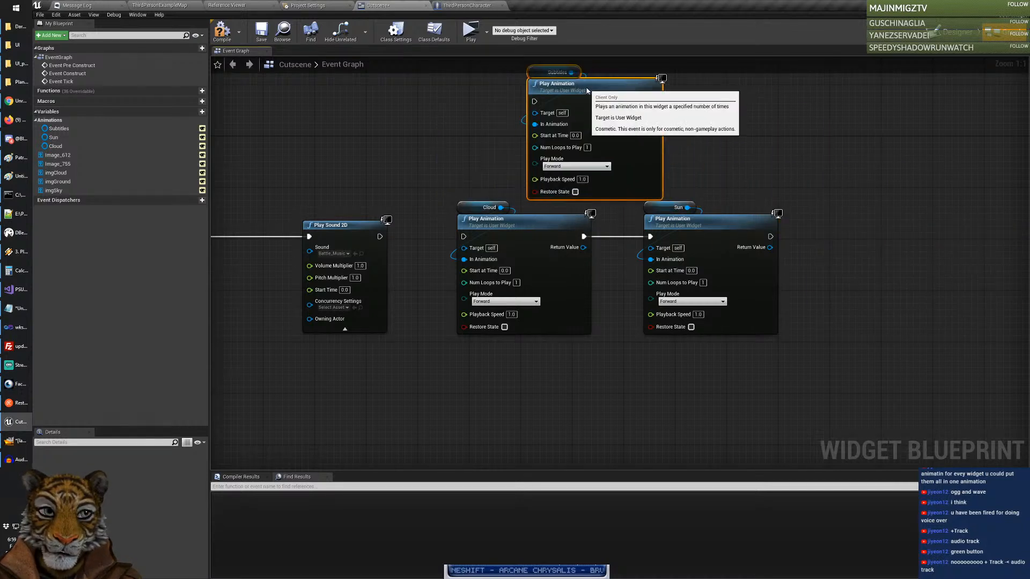
Step: Select the Cloud and Sun Play Animation nodes together with their animation variables
drag(828, 207, 430, 368)
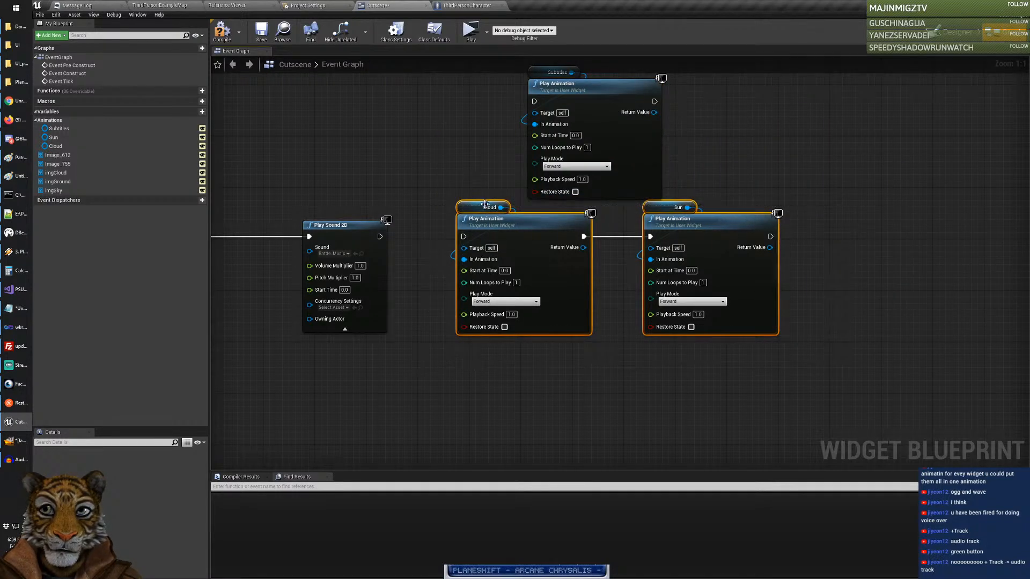
Step: Move the Cloud and Sun Play Animation nodes farther along, and line up the Subtitles Play Animation node before them
drag(485, 215, 767, 209)
click(711, 156)
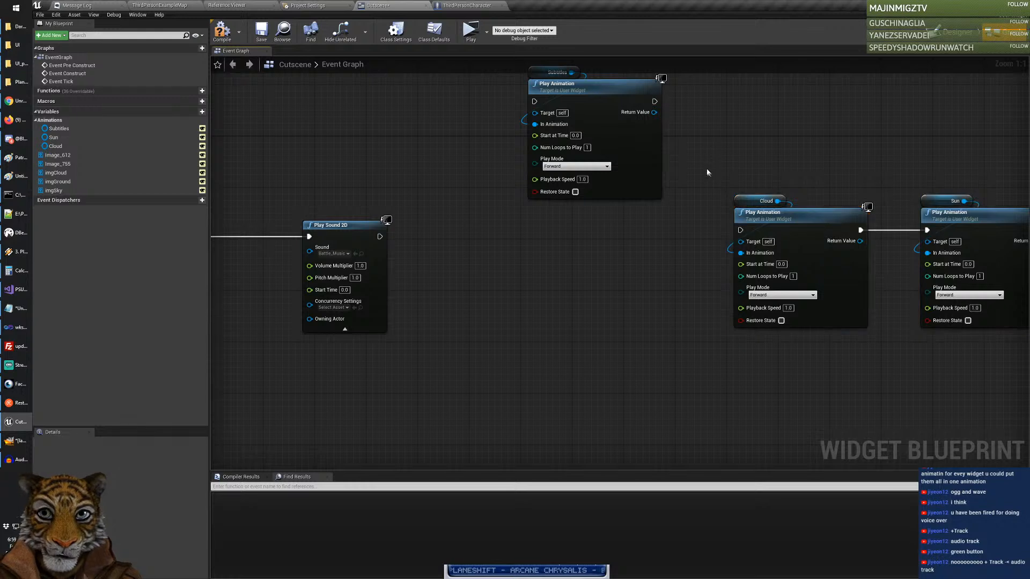
right_drag(691, 147, 691, 166)
drag(707, 147, 559, 89)
drag(544, 89, 570, 218)
click(549, 161)
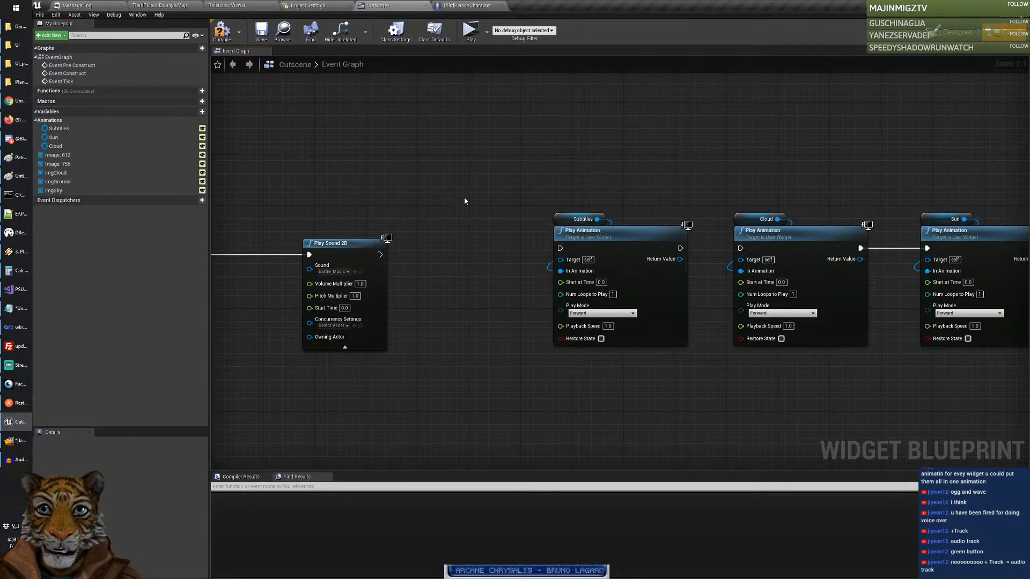
Step: Add a Delay node and connect it to the execution output of the Play Sound 2D node
right_click(465, 200)
text(delay)
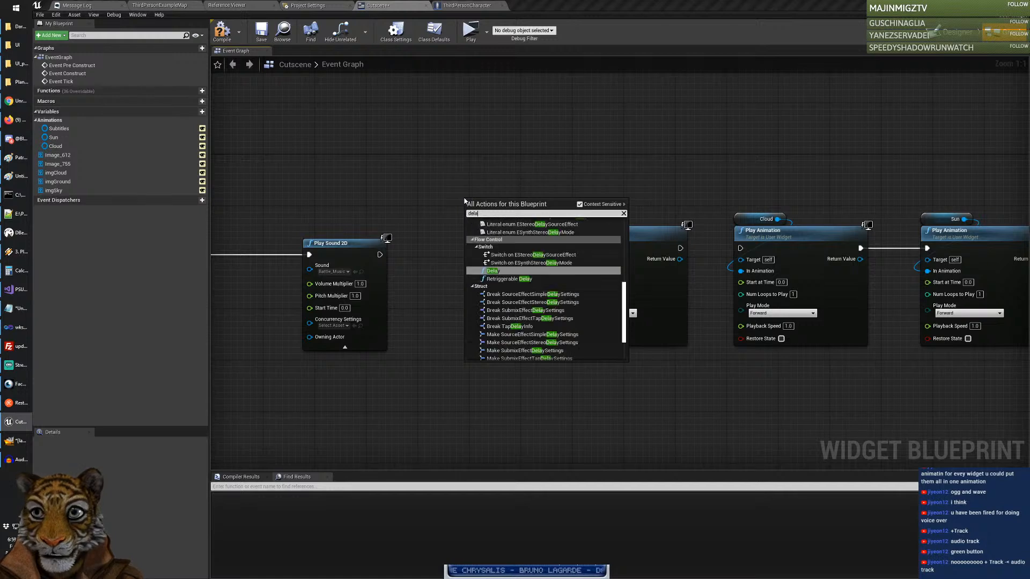
click(507, 271)
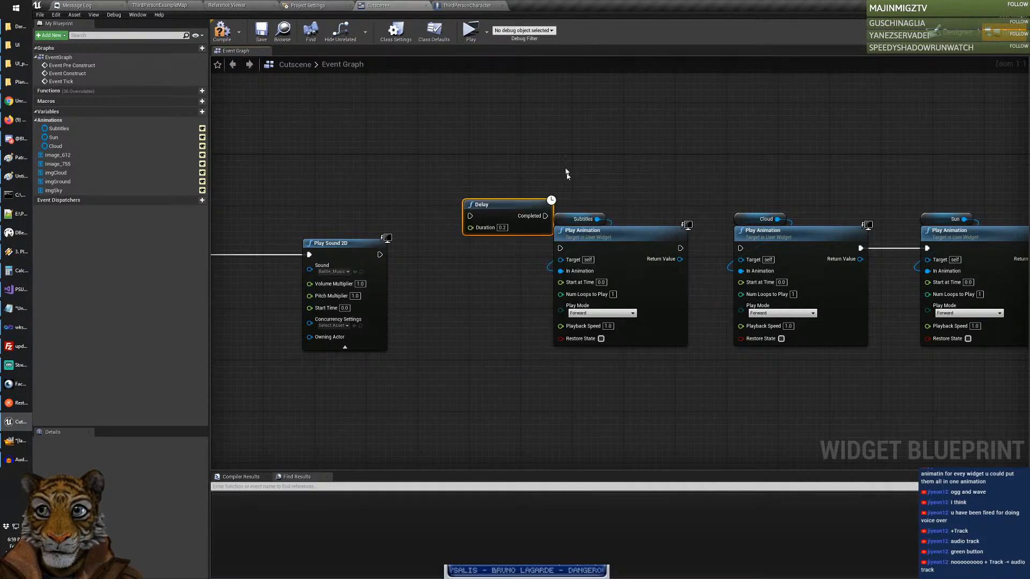
drag(514, 205, 381, 255)
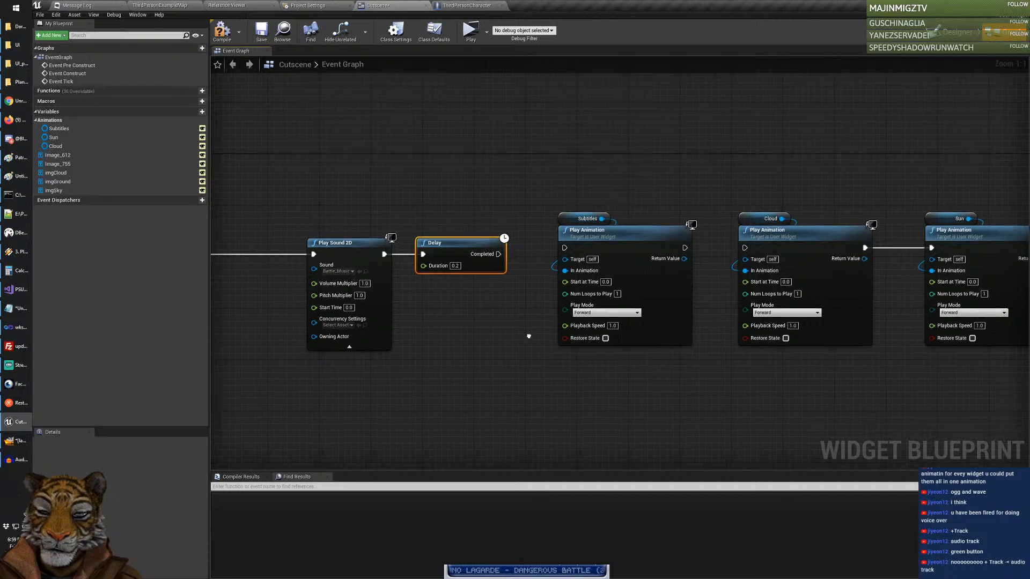
right_drag(529, 338, 572, 334)
click(380, 234)
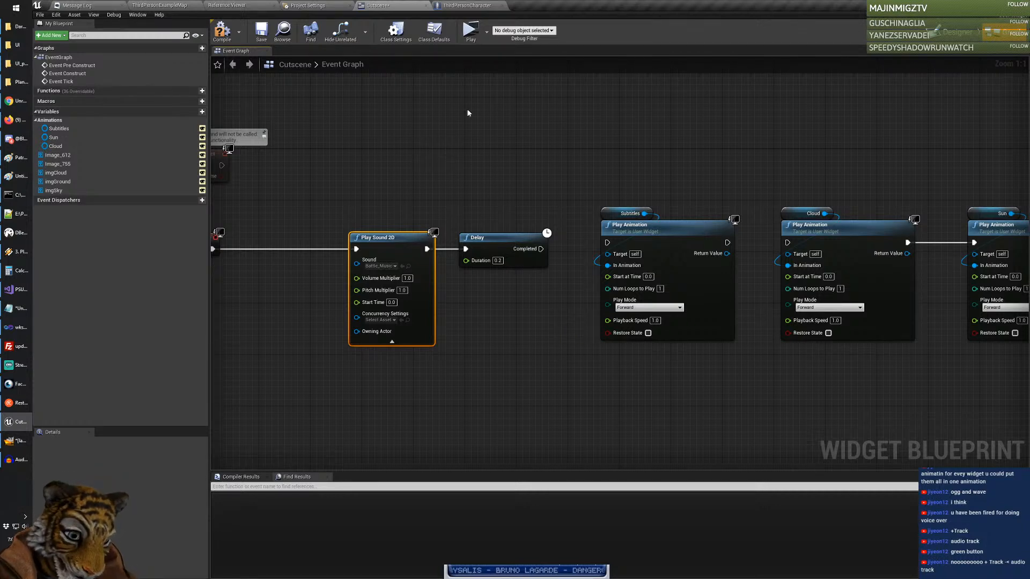
Step: Open the Cutscene widget's Designer view and add an audio track to the Subtitles animation
click(461, 6)
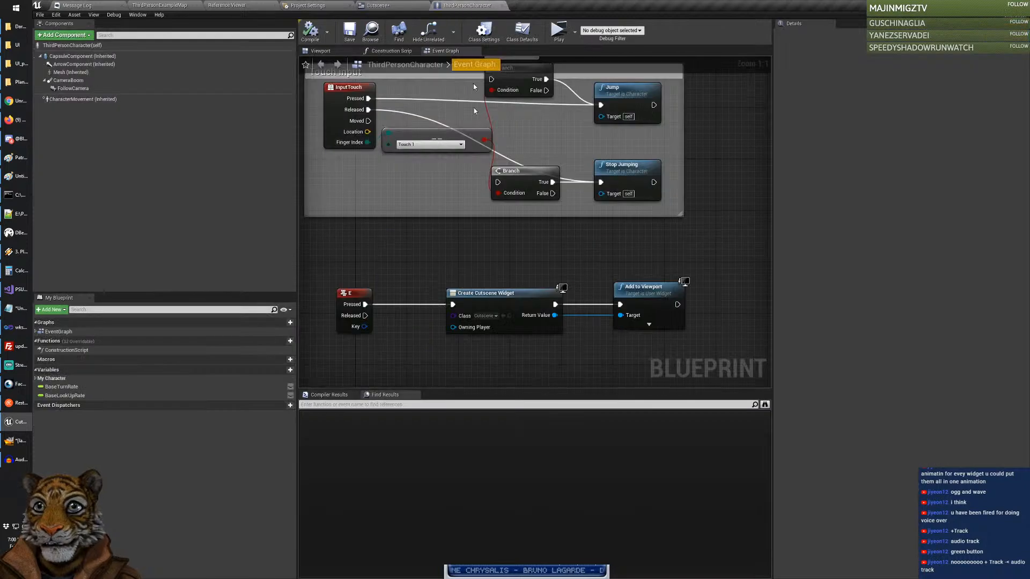
click(413, 5)
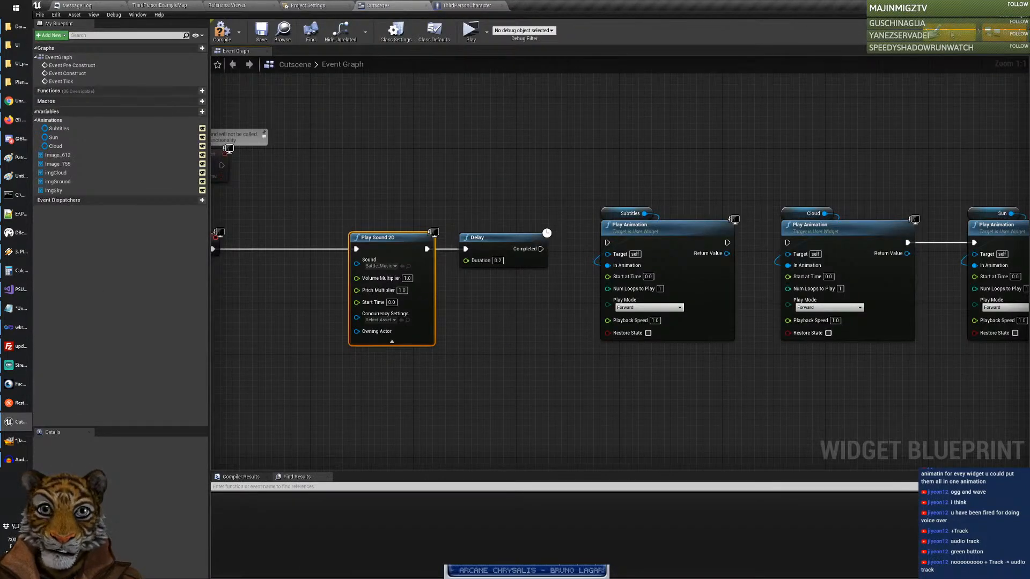
click(728, 32)
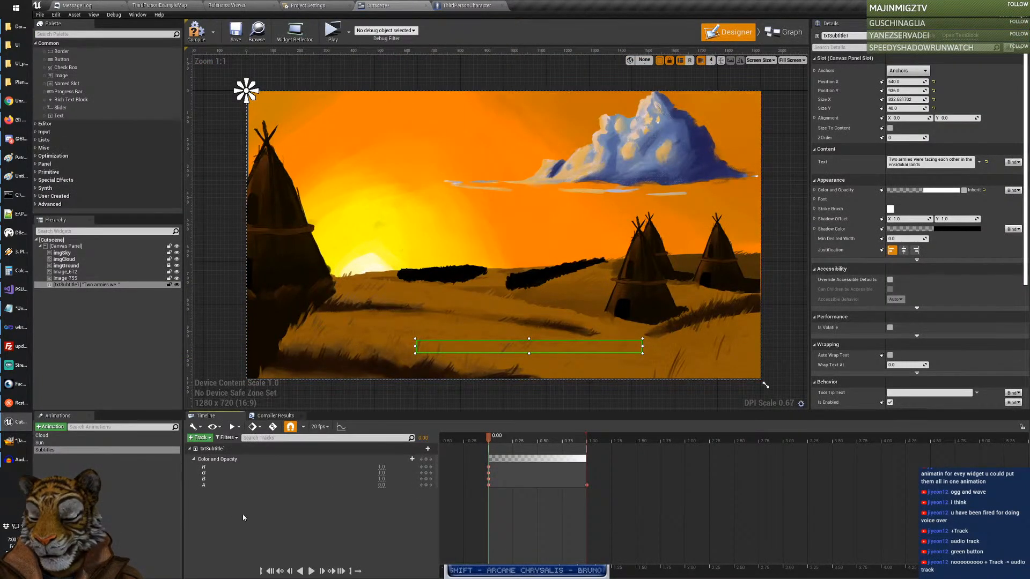
click(208, 439)
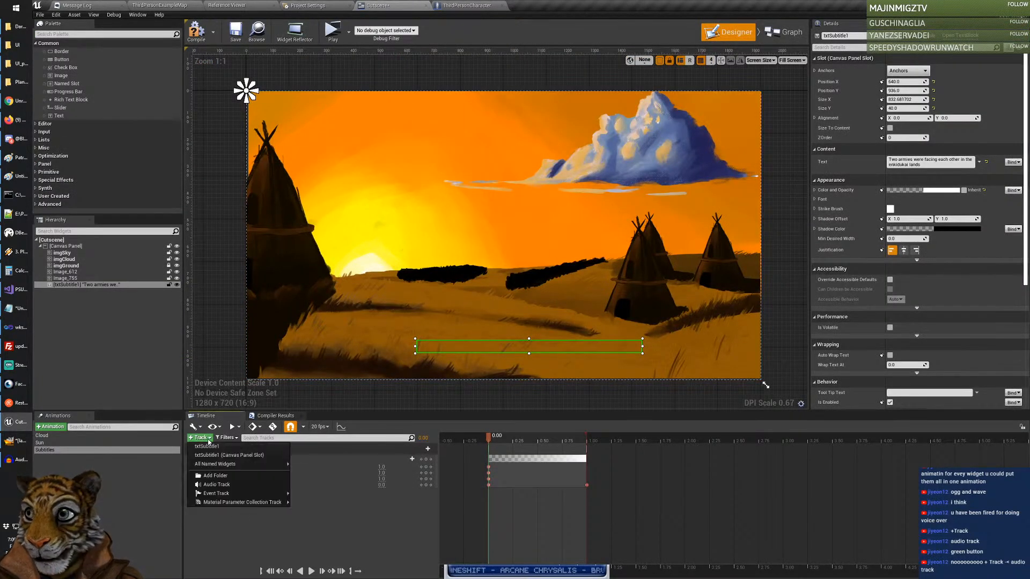
click(230, 484)
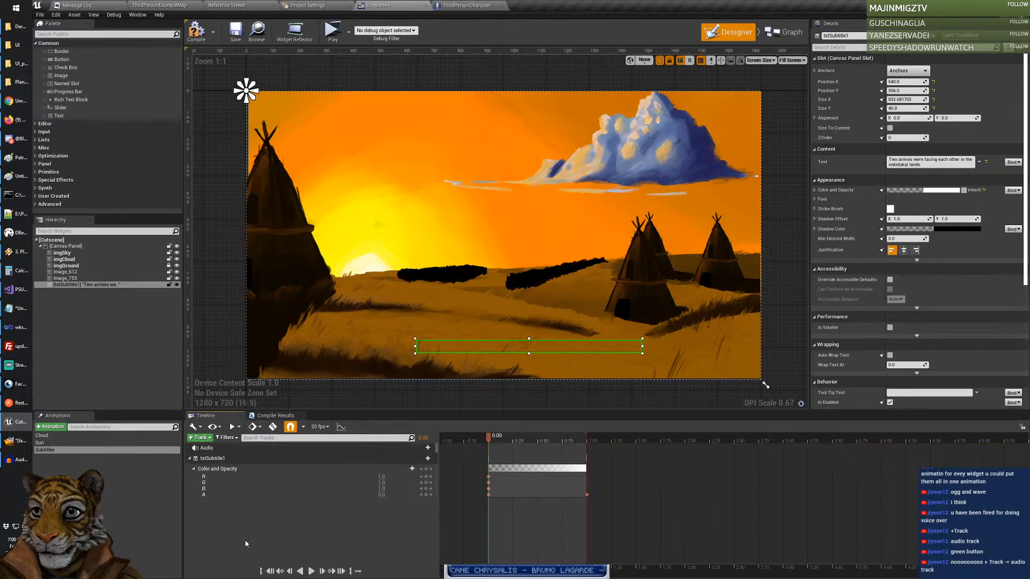
click(223, 449)
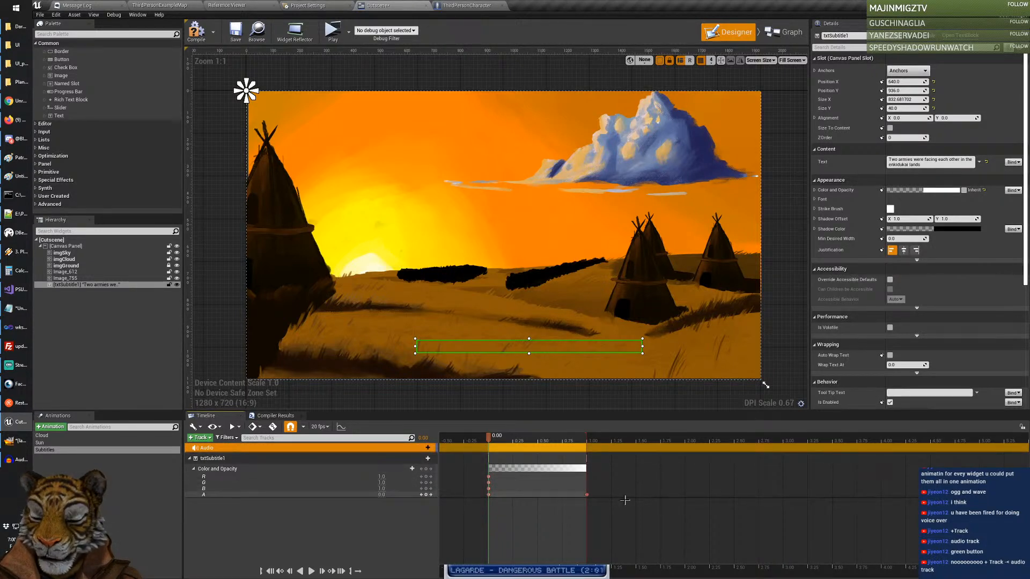
click(246, 458)
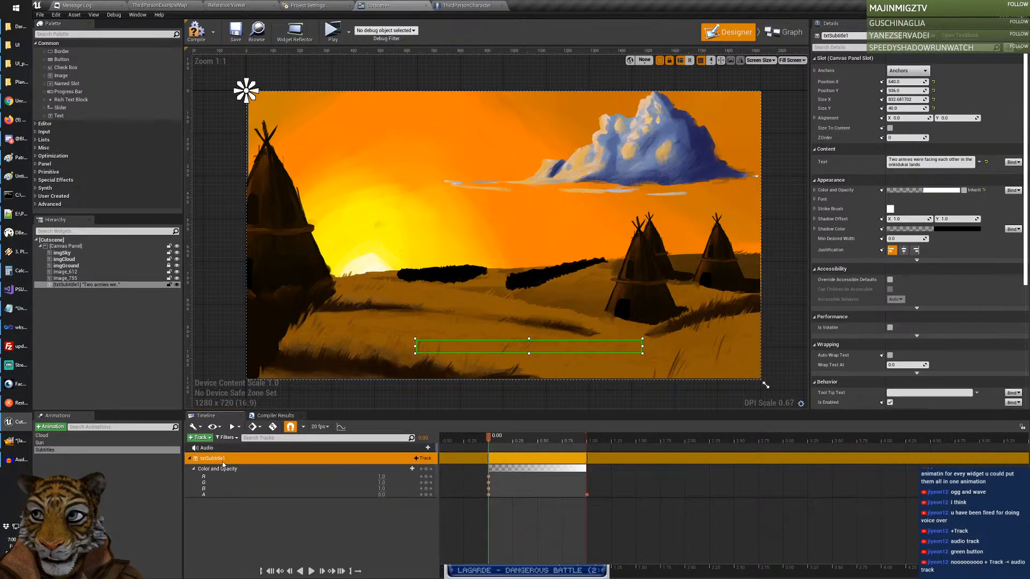
right_click(222, 461)
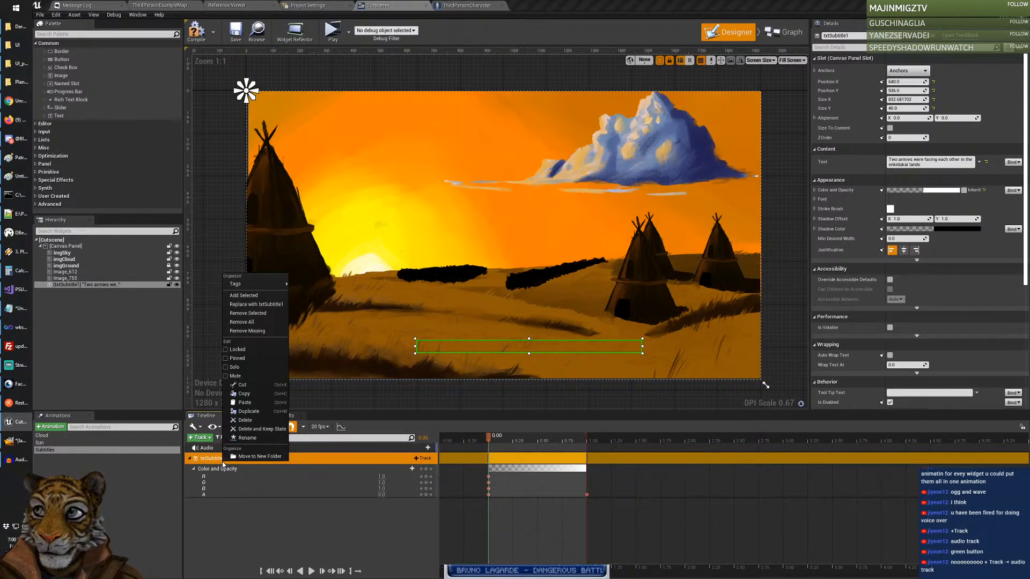
click(317, 545)
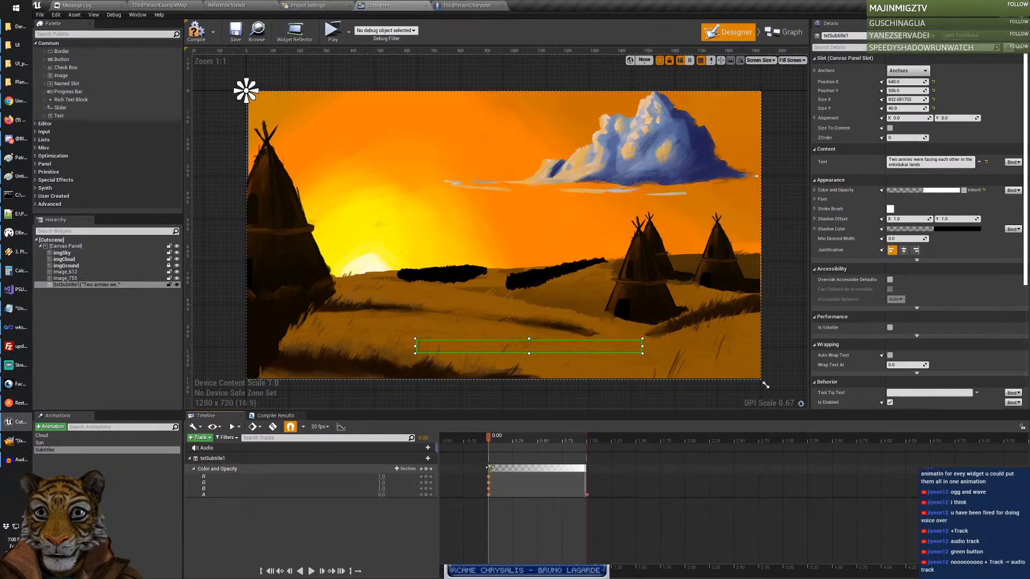
Step: Try to shift the starting Color and Opacity keyframes of txtSubtitle1 to about 0.3 seconds, and undo the move
mouse_move(489, 468)
mouse_down()
mouse_move(535, 468)
mouse_move(489, 467)
mouse_up()
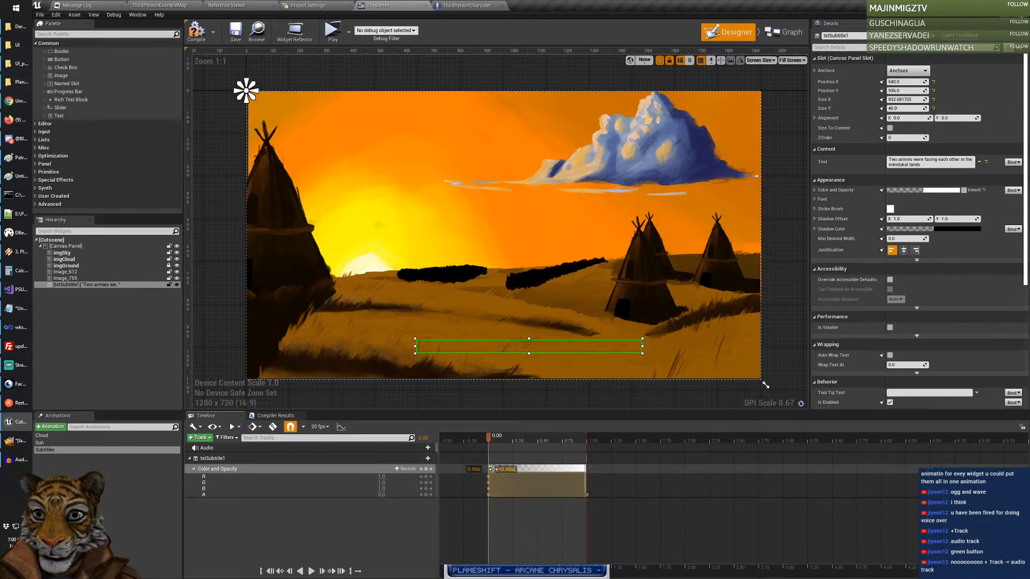
mouse_move(493, 469)
mouse_down()
mouse_move(507, 469)
mouse_move(493, 469)
mouse_up()
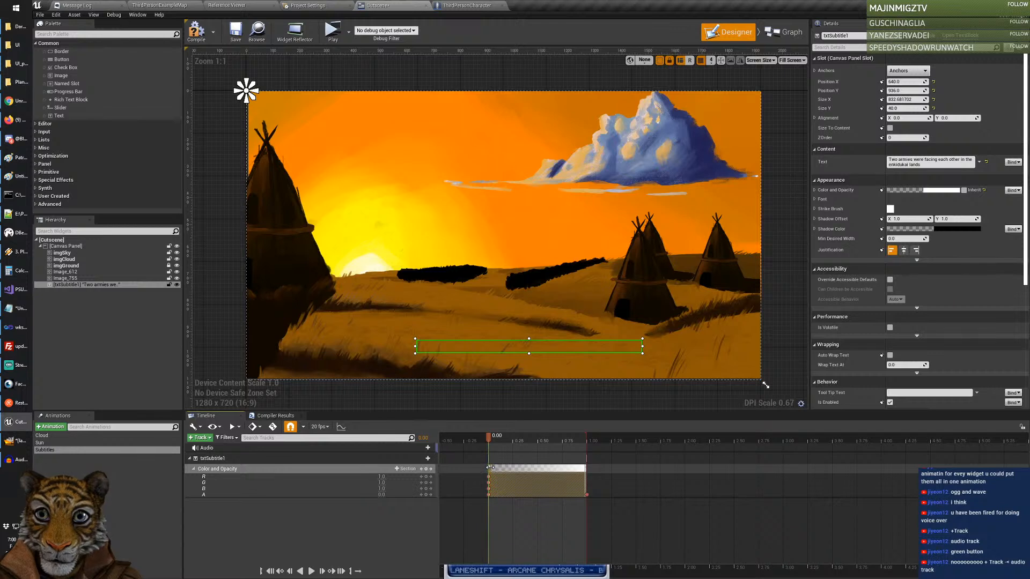
mouse_move(492, 468)
mouse_down()
mouse_move(531, 469)
mouse_move(490, 471)
mouse_up()
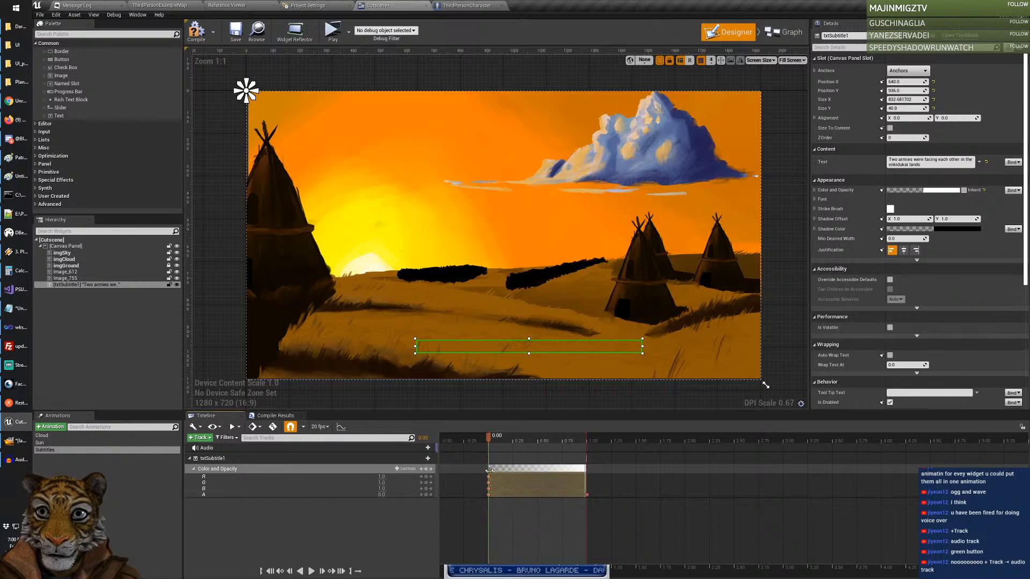
drag(472, 517, 621, 451)
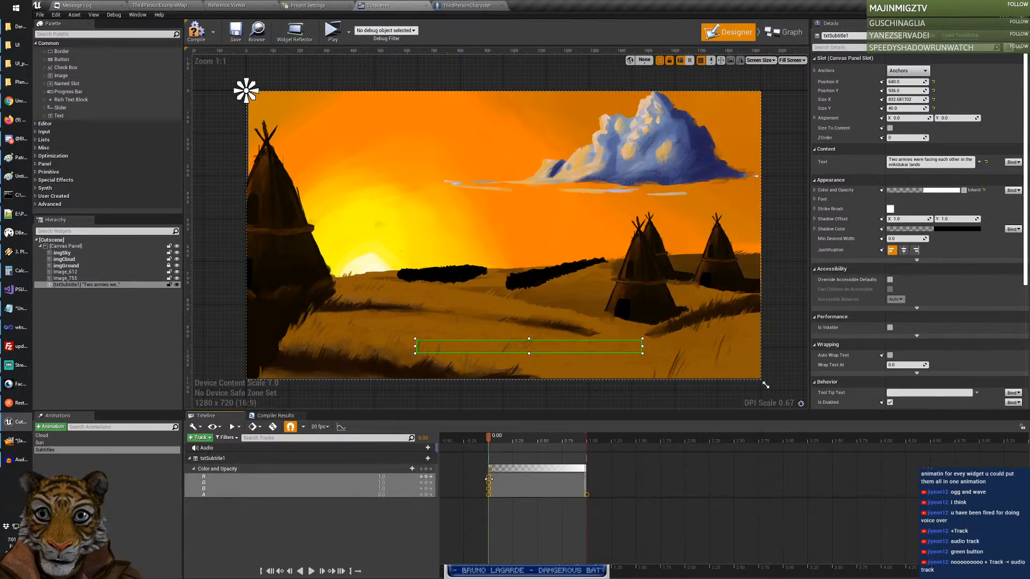
drag(488, 478, 518, 478)
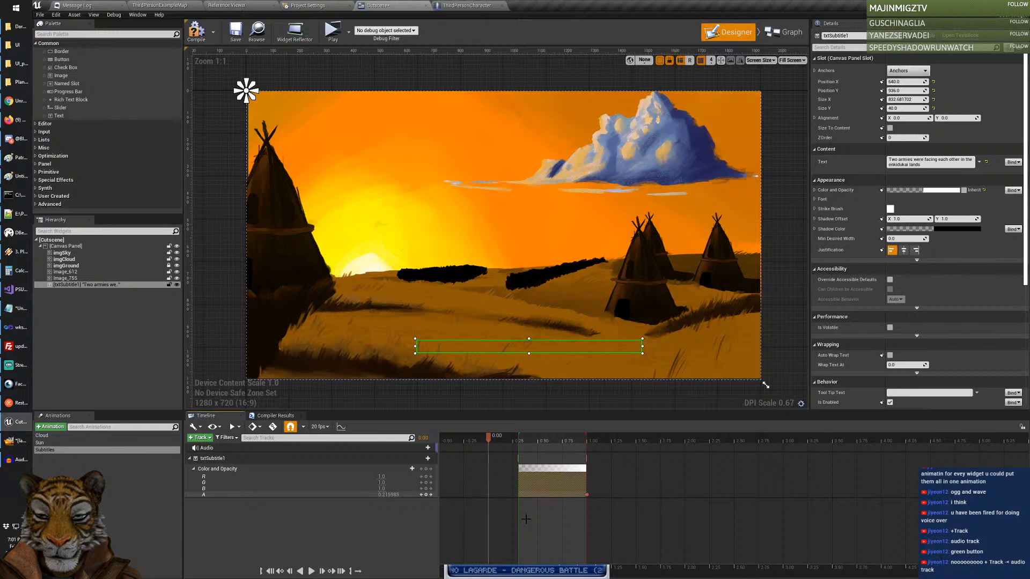
key(ctrl+z)
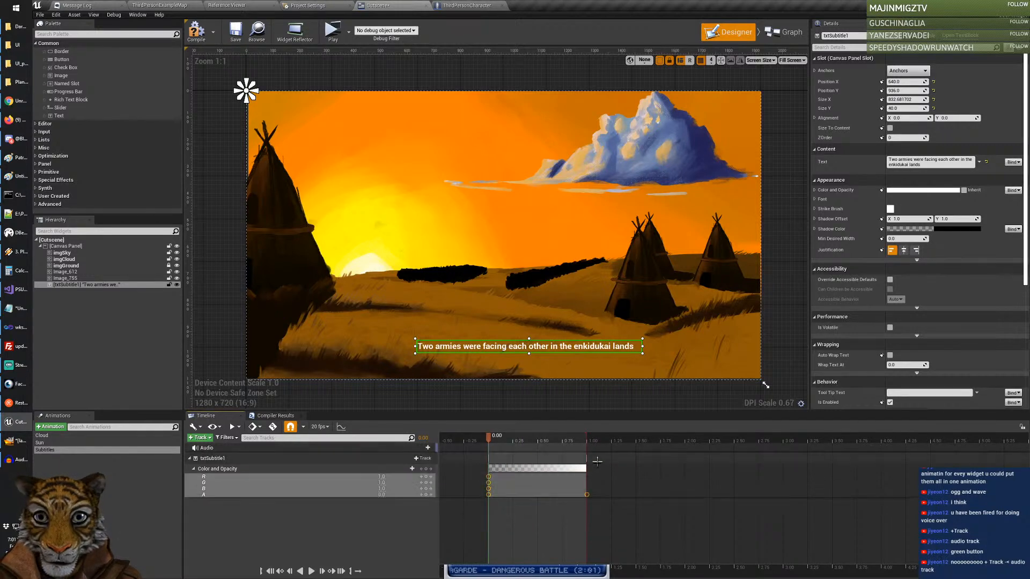
Step: Move txtSubtitle1's Color and Opacity keyframes to 1.00 and 2.00 seconds, and trim the section's start to 1.00
drag(585, 494, 685, 493)
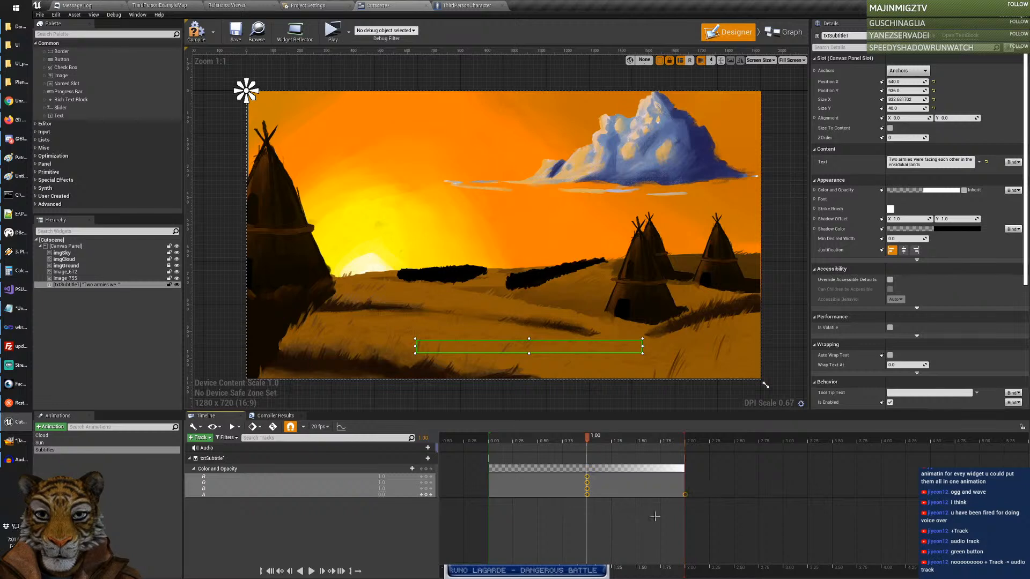
click(499, 484)
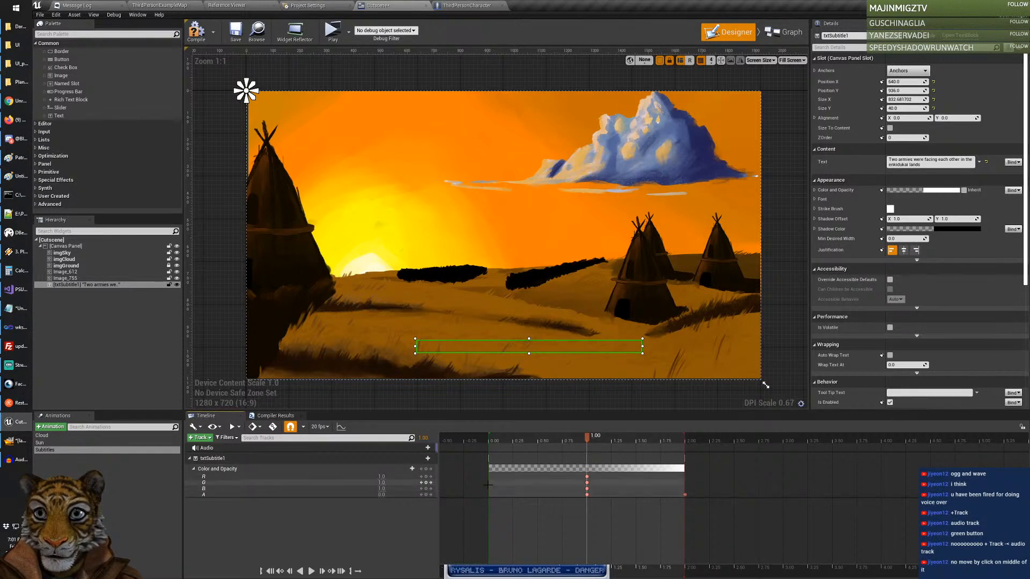
drag(491, 486, 592, 490)
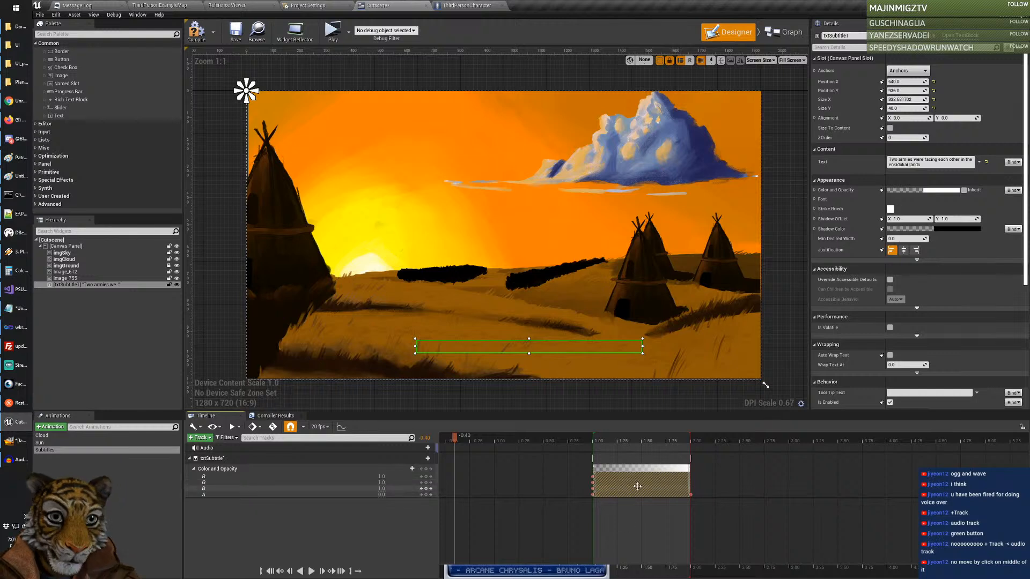
mouse_move(637, 487)
mouse_down()
mouse_move(749, 489)
mouse_move(635, 489)
mouse_move(696, 483)
mouse_move(641, 480)
mouse_up()
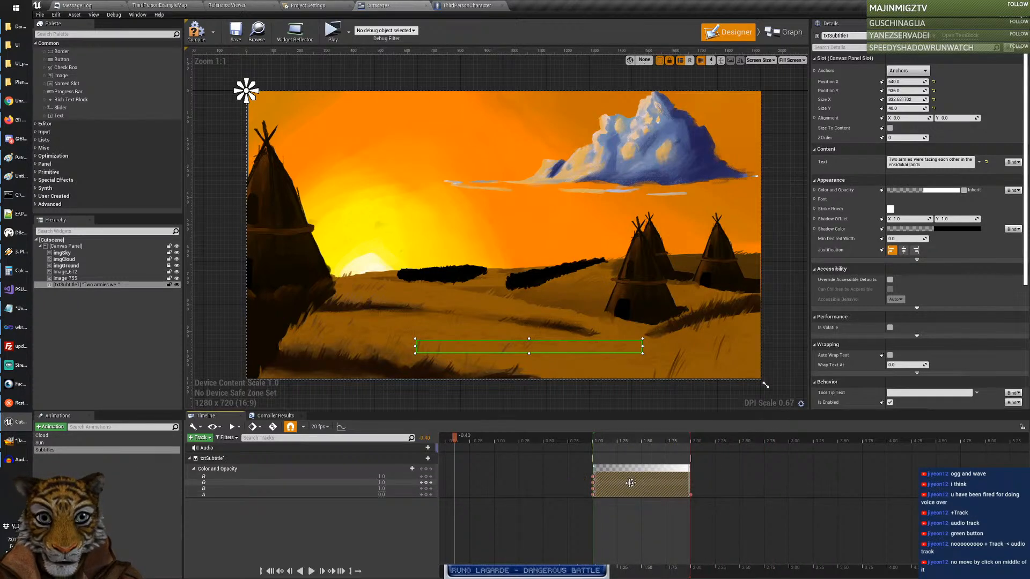
Step: Add the Battle_Music sound wave to the Audio track, starting at -0.40 seconds
click(205, 449)
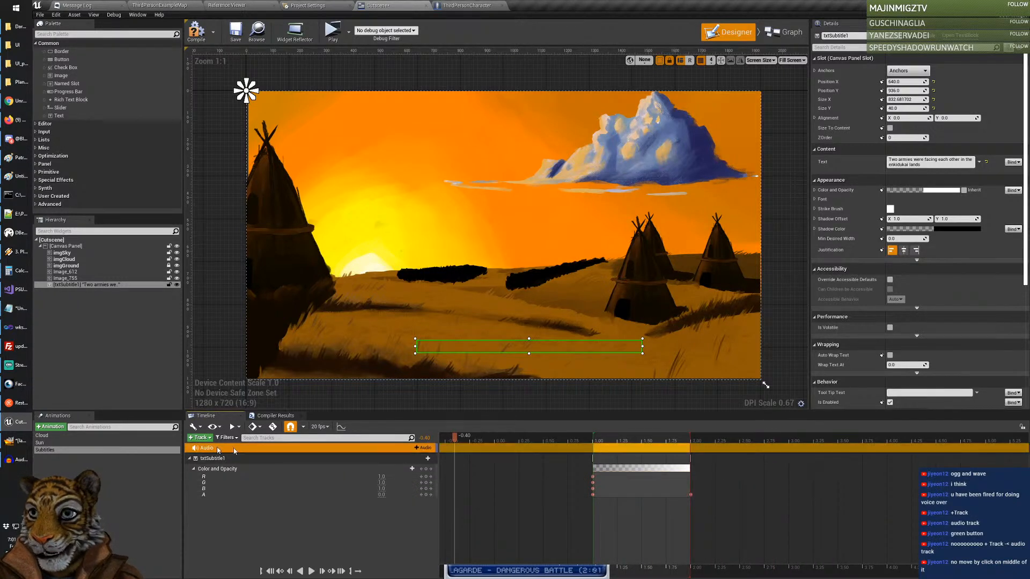
click(423, 447)
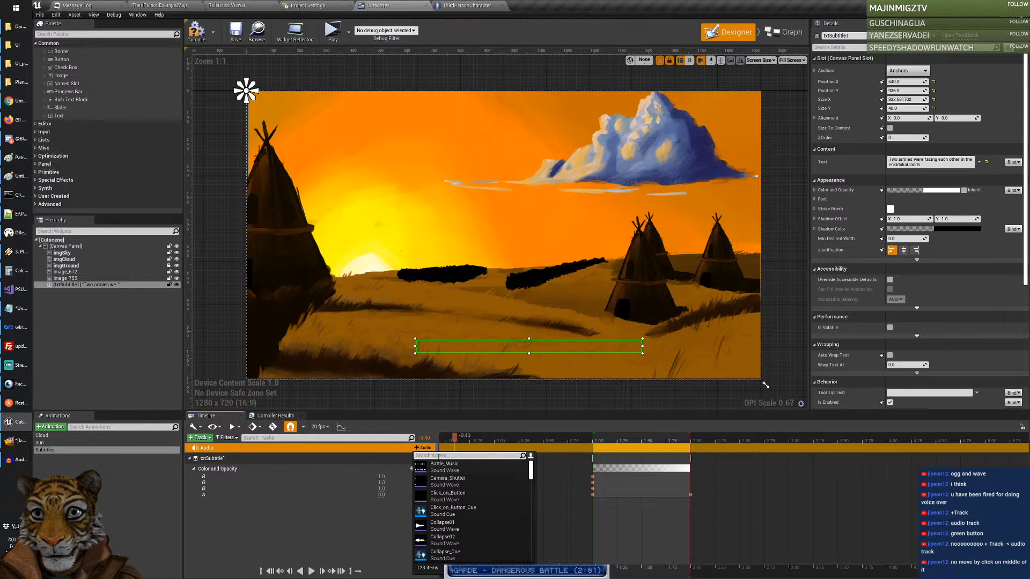
click(483, 467)
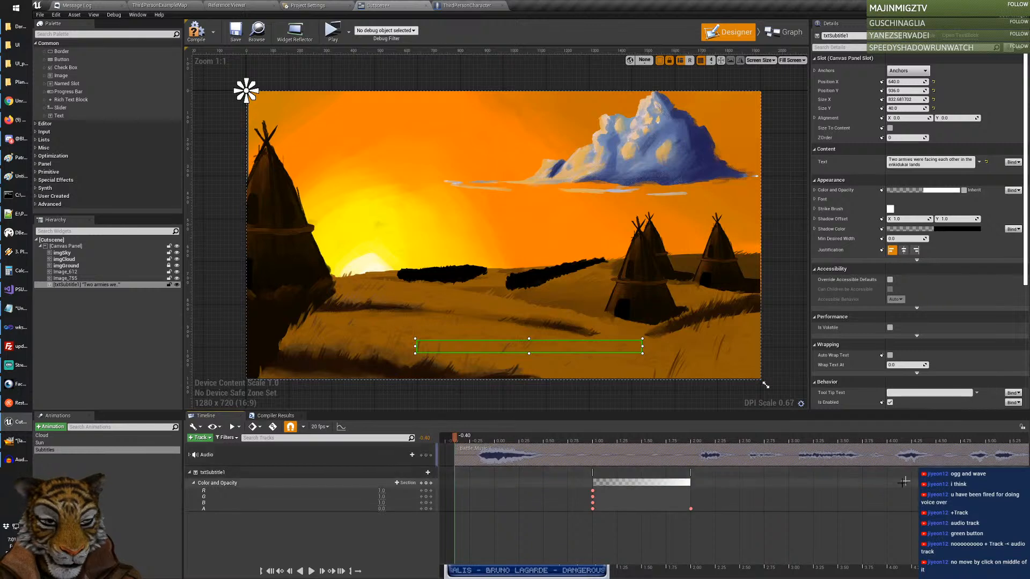
Step: Examine the Battle_Music waveform's length and its timing relative to the txtSubtitle1 Color and Opacity section
scroll(560, 501, down, 5)
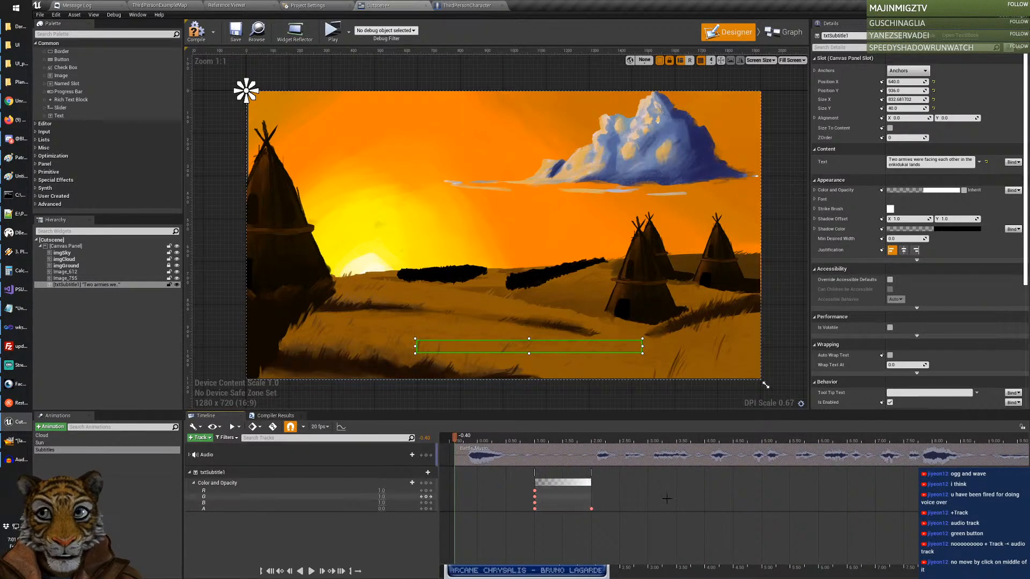
scroll(649, 504, down, 5)
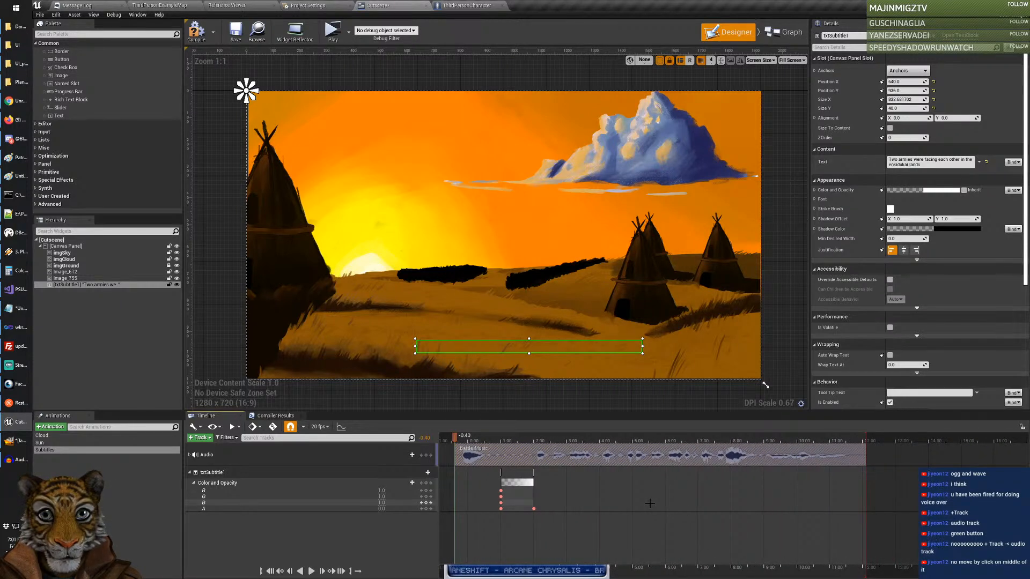
scroll(649, 503, down, 2)
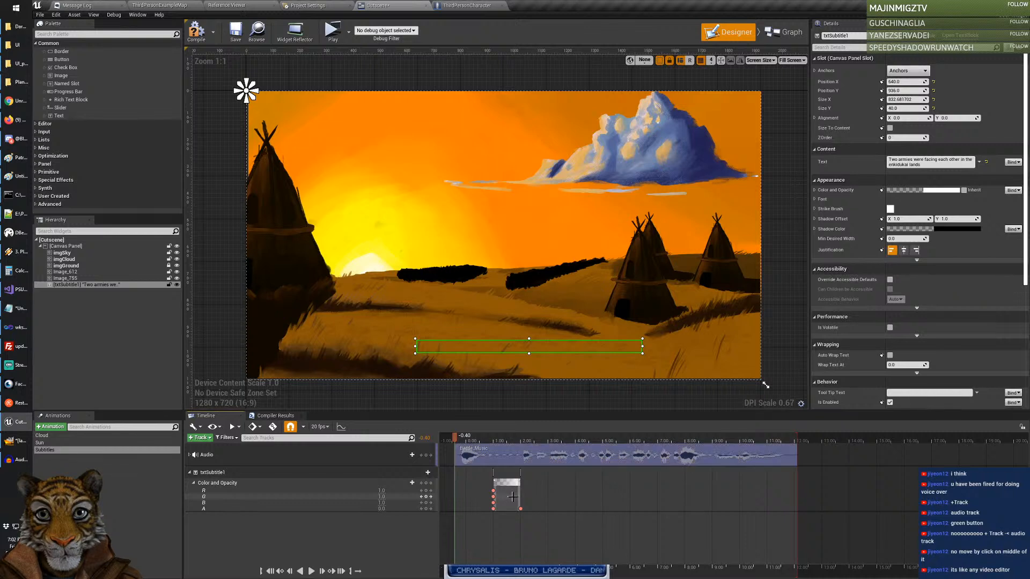
scroll(531, 494, up, 3)
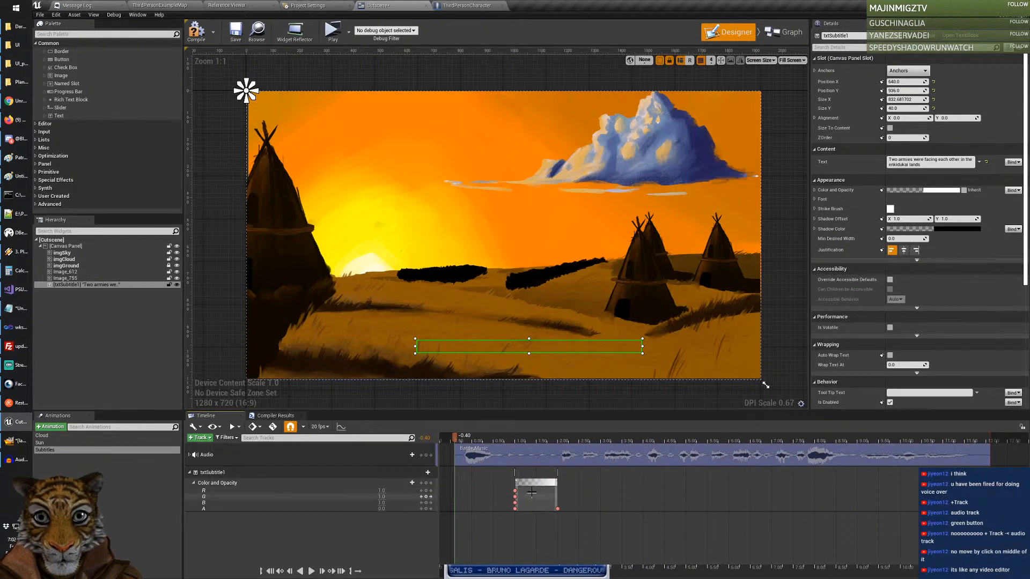
click(379, 485)
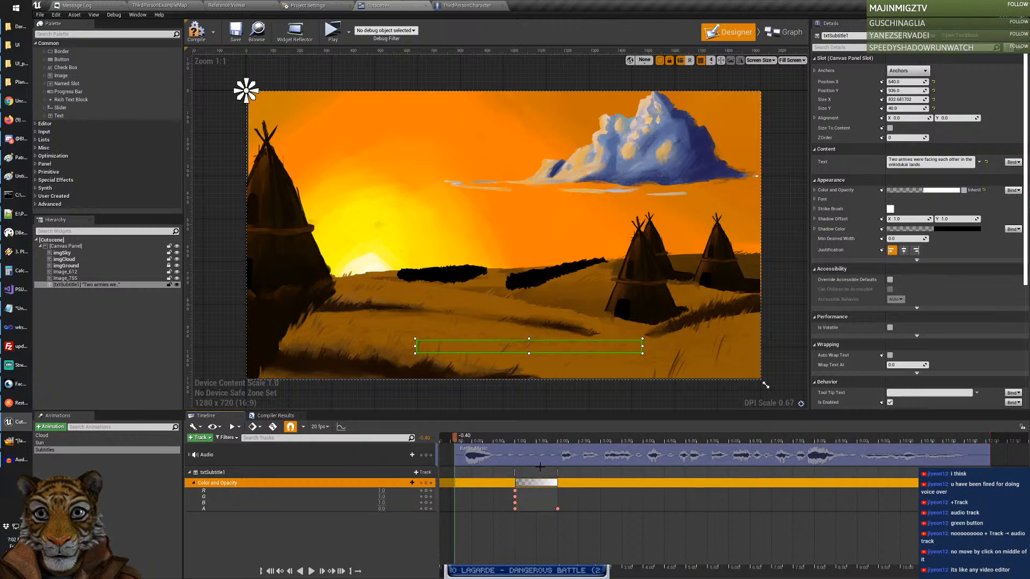
click(239, 472)
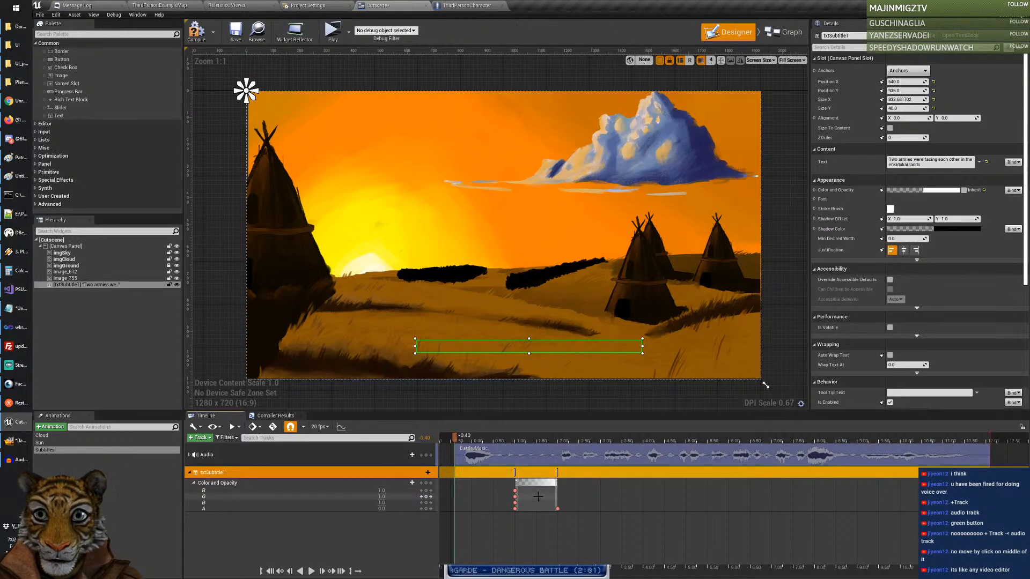
scroll(538, 496, up, 2)
click(628, 499)
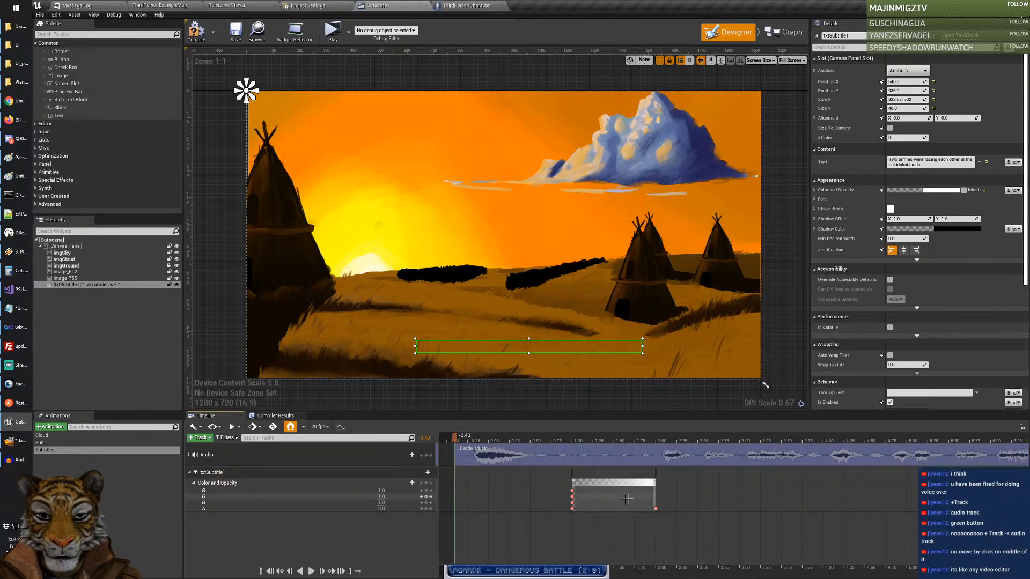
Step: Move txtSubtitle1's whole Color and Opacity section with its keyframes to start at about 7.7 seconds
click(605, 495)
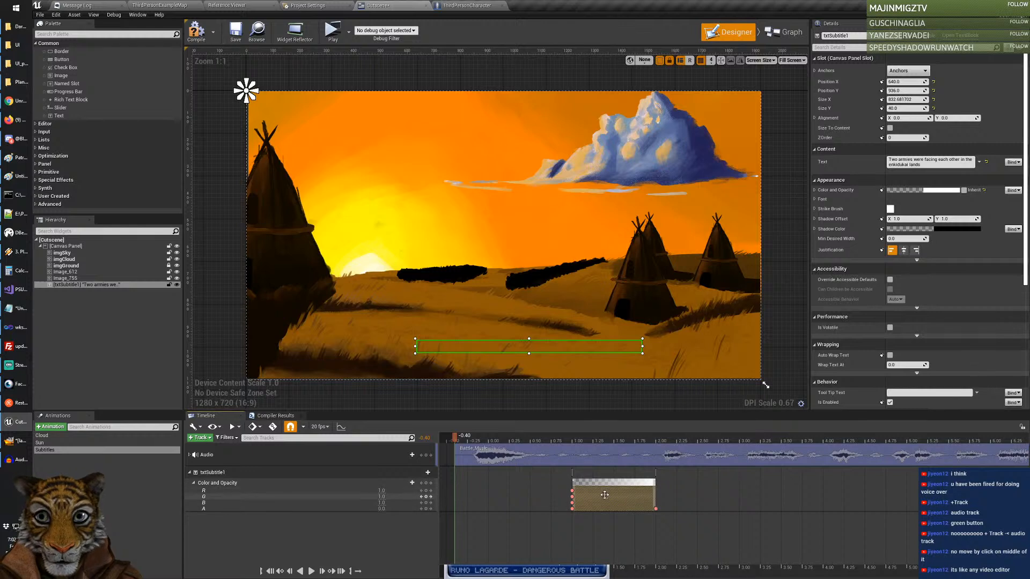
drag(613, 496, 961, 496)
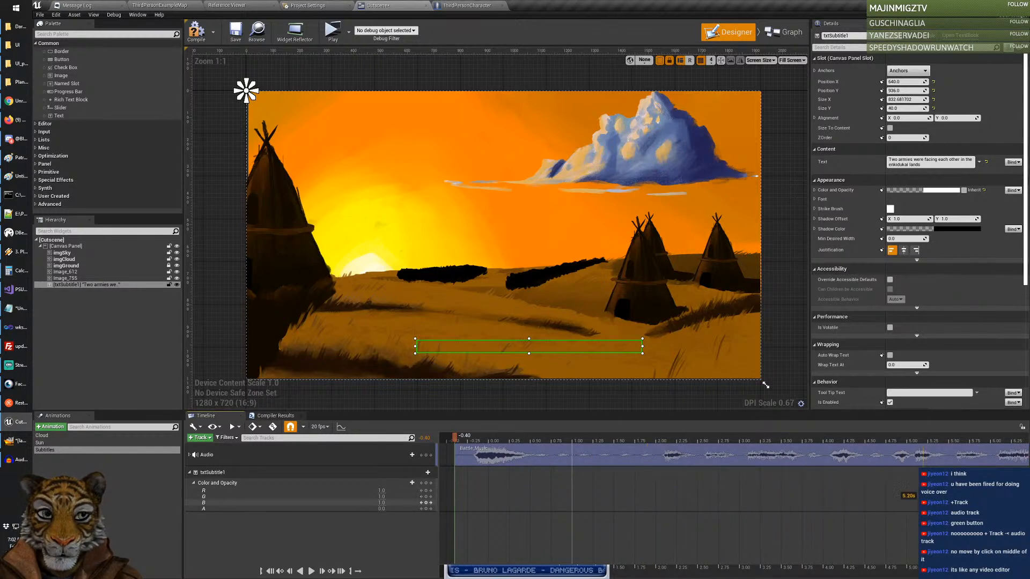
scroll(733, 491, down, 3)
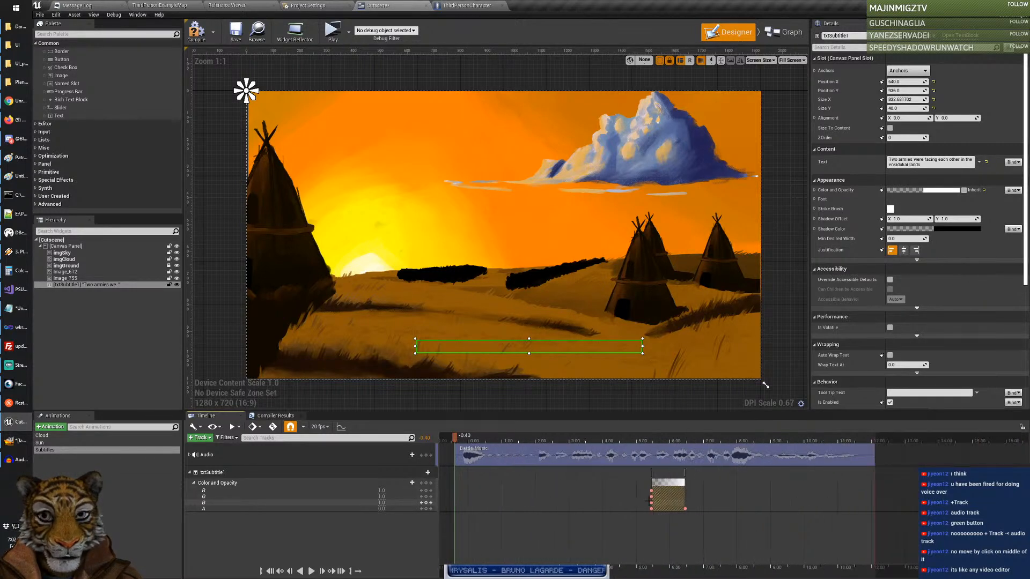
drag(673, 500, 747, 499)
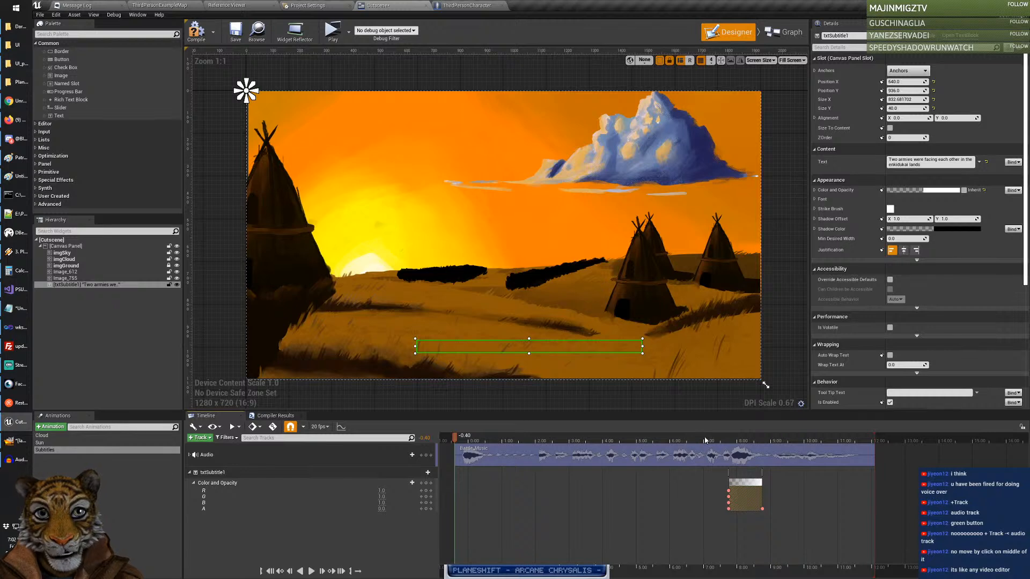
Step: Try adding a second Battle_Music sound wave to the Audio track, and delete the duplicate row
click(190, 456)
click(190, 455)
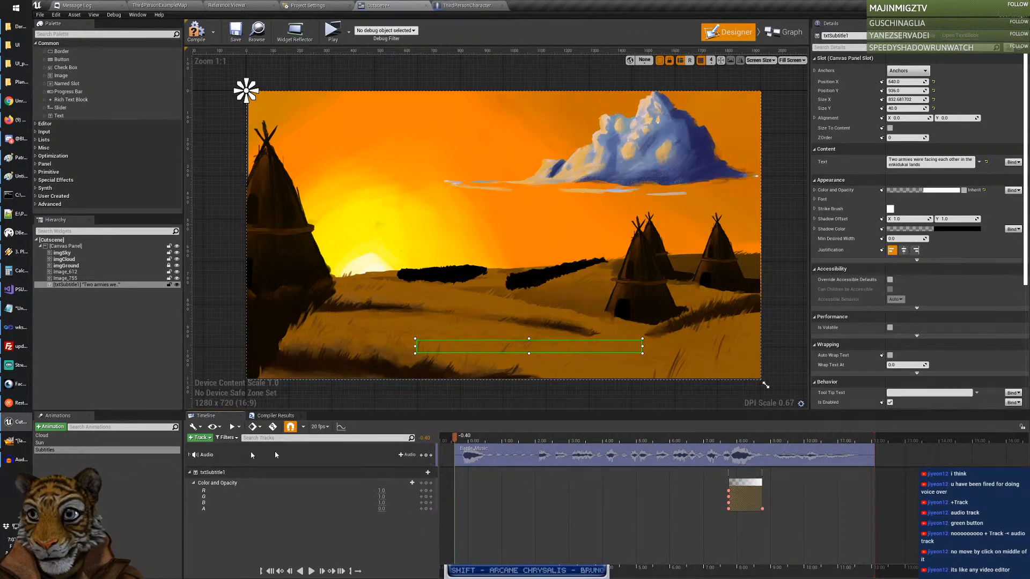
click(408, 455)
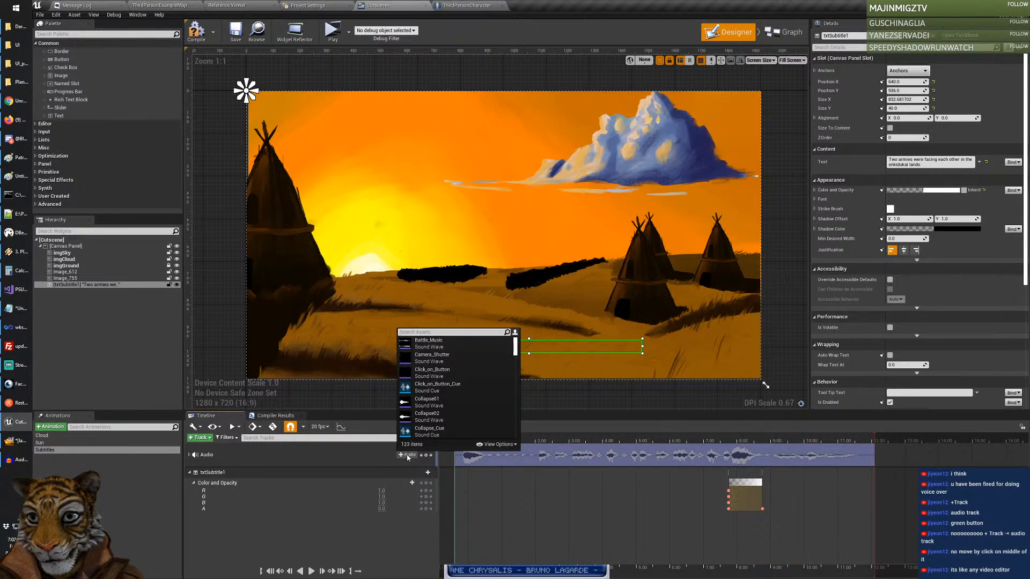
click(189, 456)
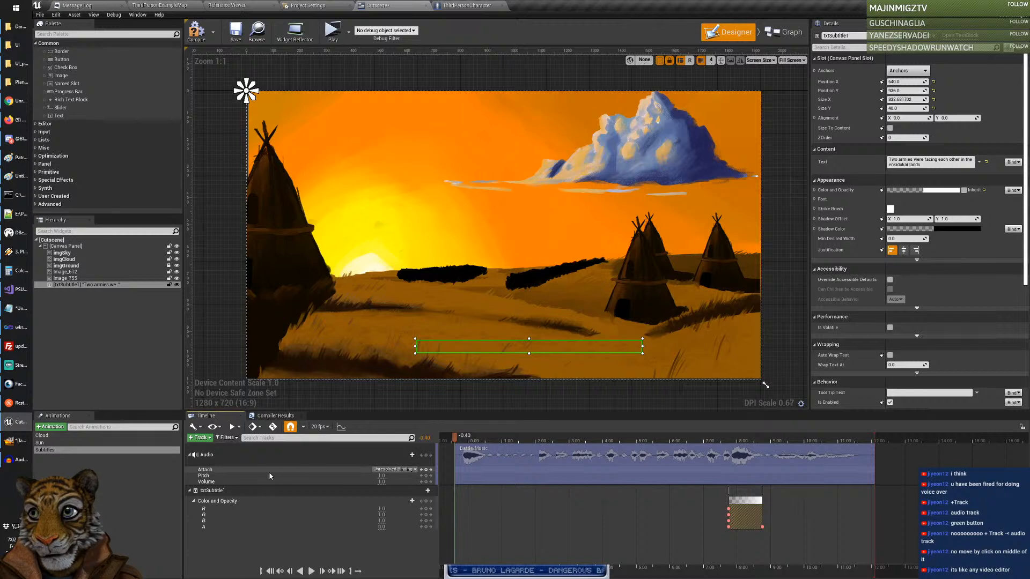
click(414, 469)
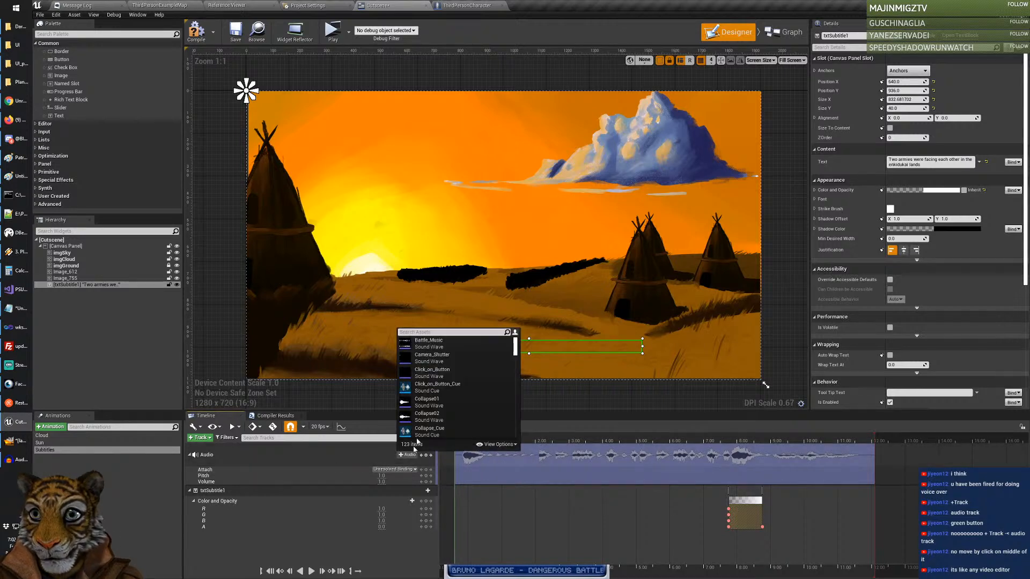
click(440, 344)
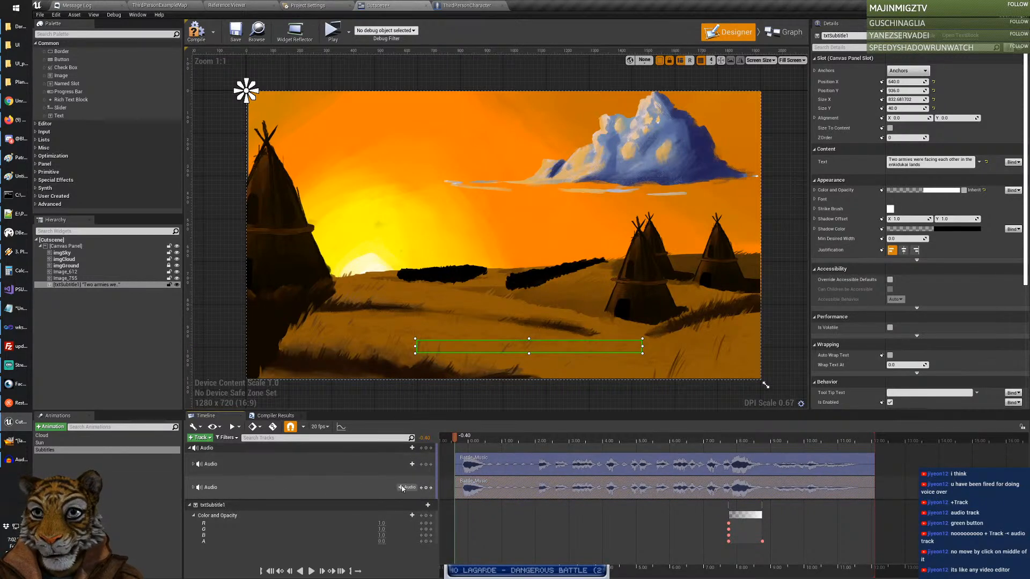
right_click(367, 489)
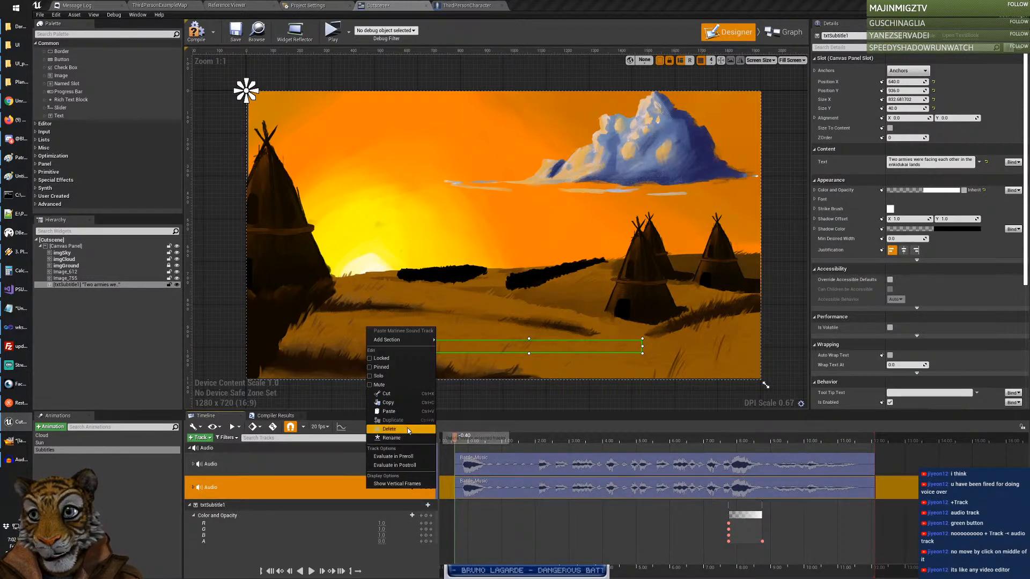
click(408, 430)
Step: Add the voiceover1 sound wave to the Audio track, starting at about 6.9 seconds, and preview the playback
click(402, 455)
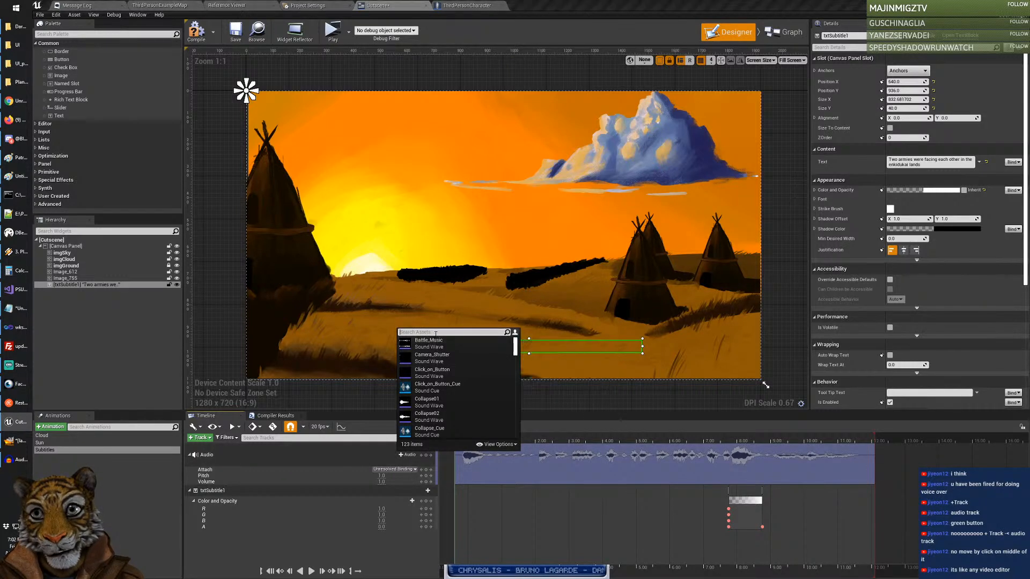
text(voiceover)
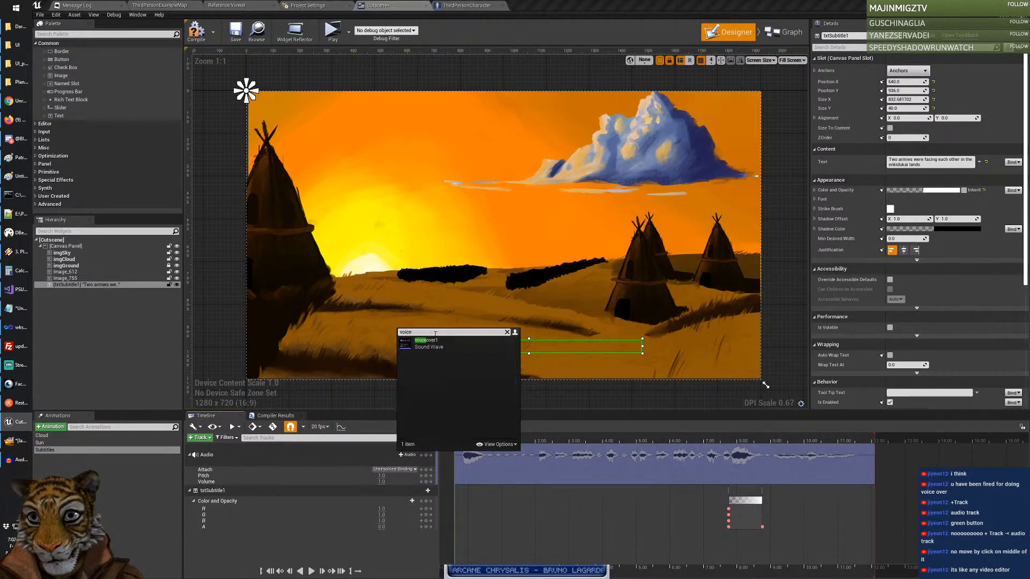
click(434, 345)
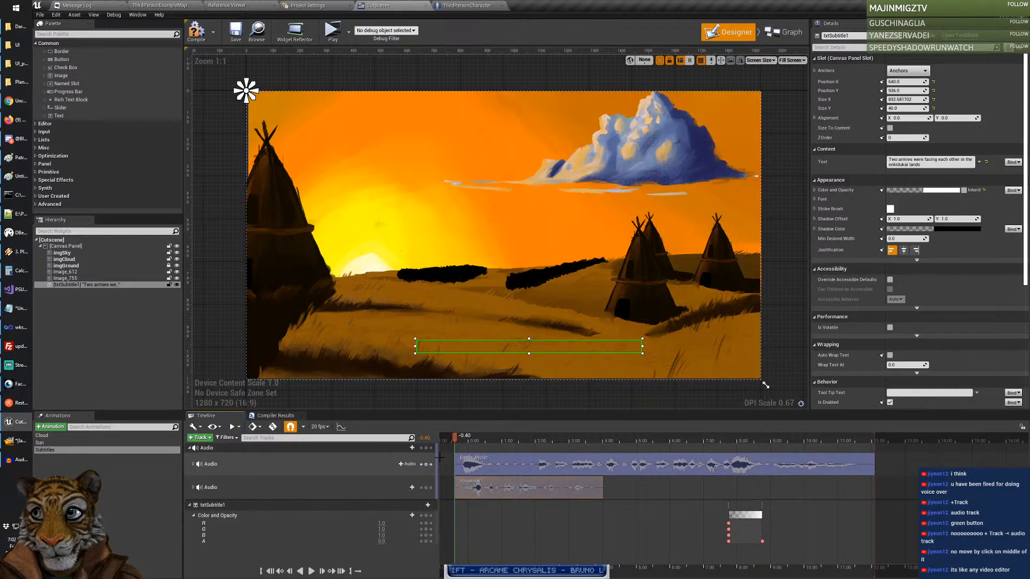
drag(559, 492, 791, 492)
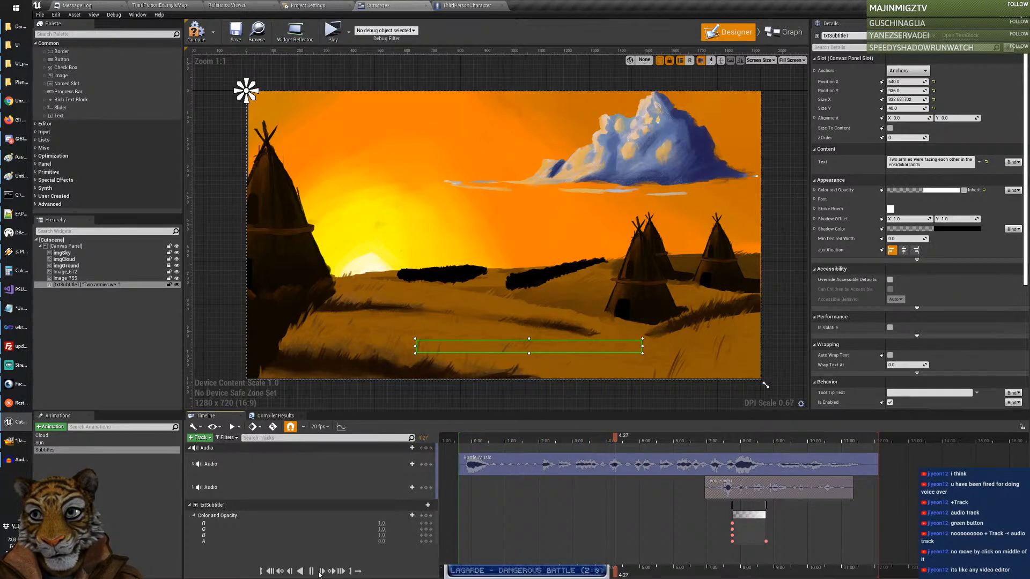
click(316, 572)
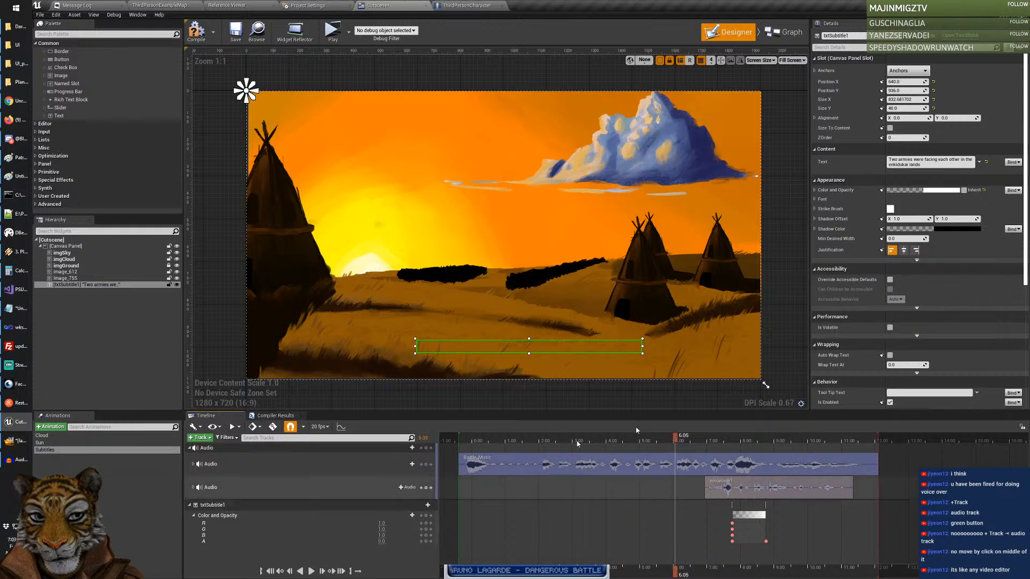
Step: Move voiceover1 and txtSubtitle1's Color and Opacity section to both start at about 4.3 seconds, and play the animation from the beginning
drag(730, 489, 657, 489)
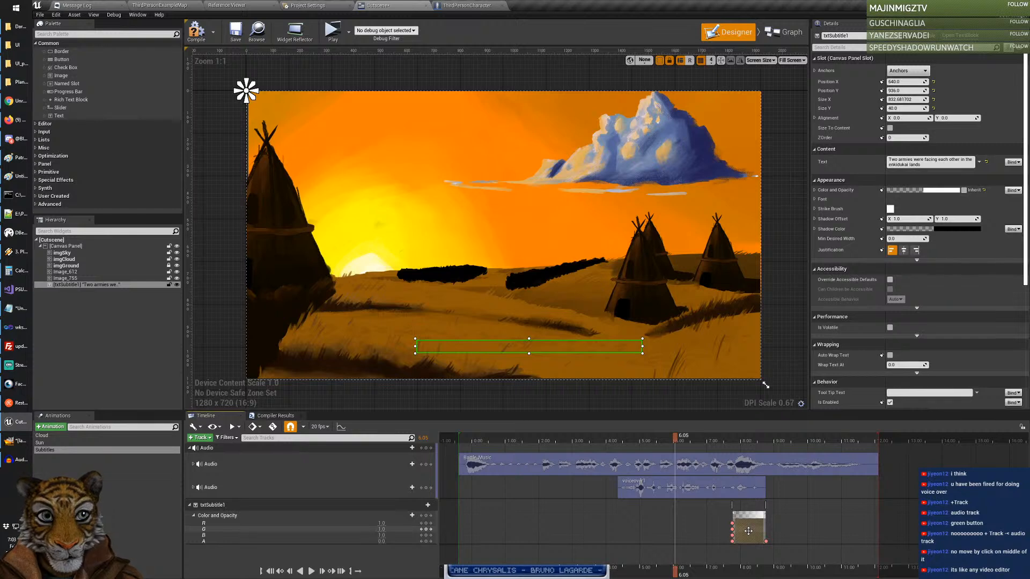
drag(749, 529, 633, 530)
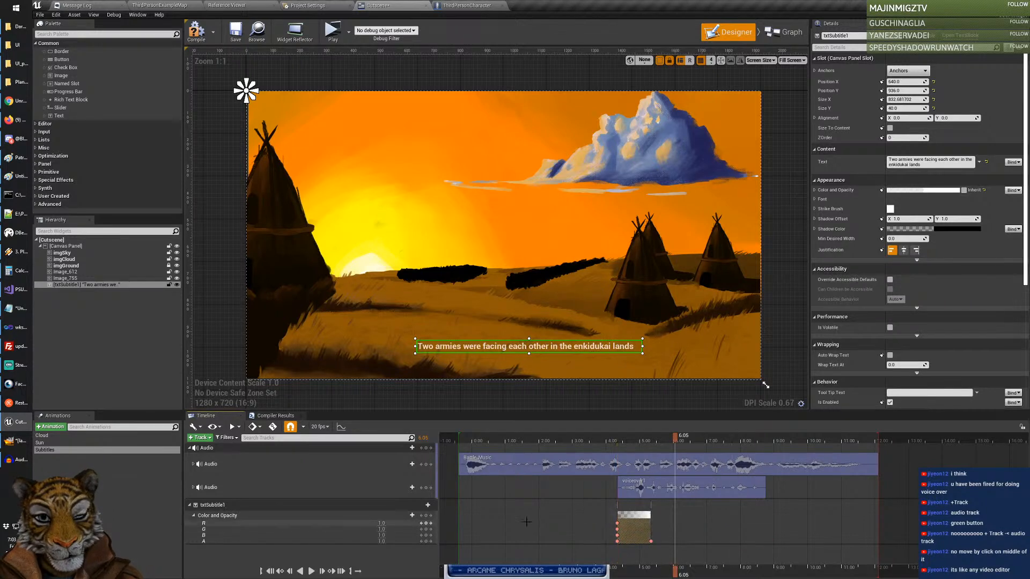
click(273, 572)
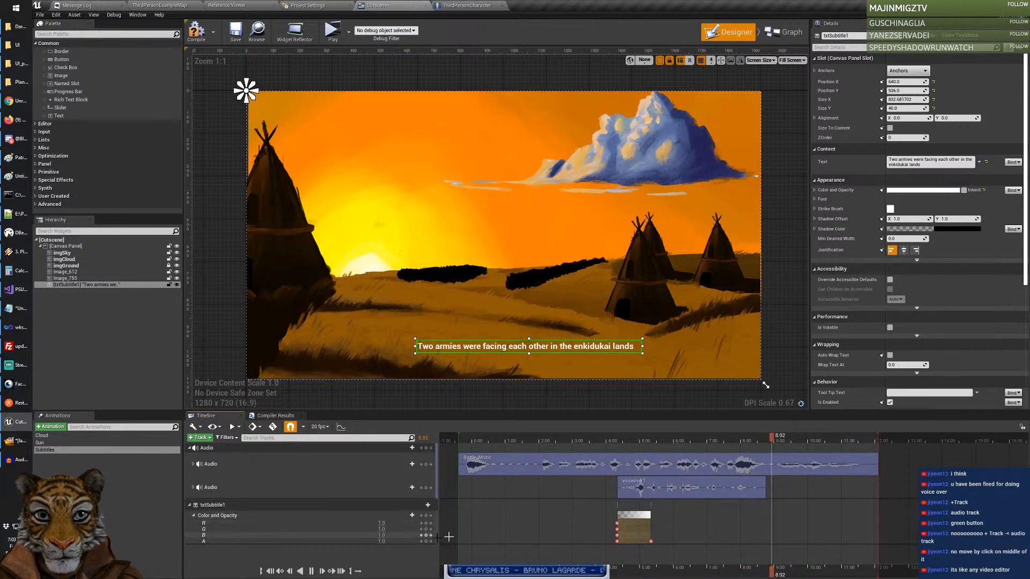
click(312, 573)
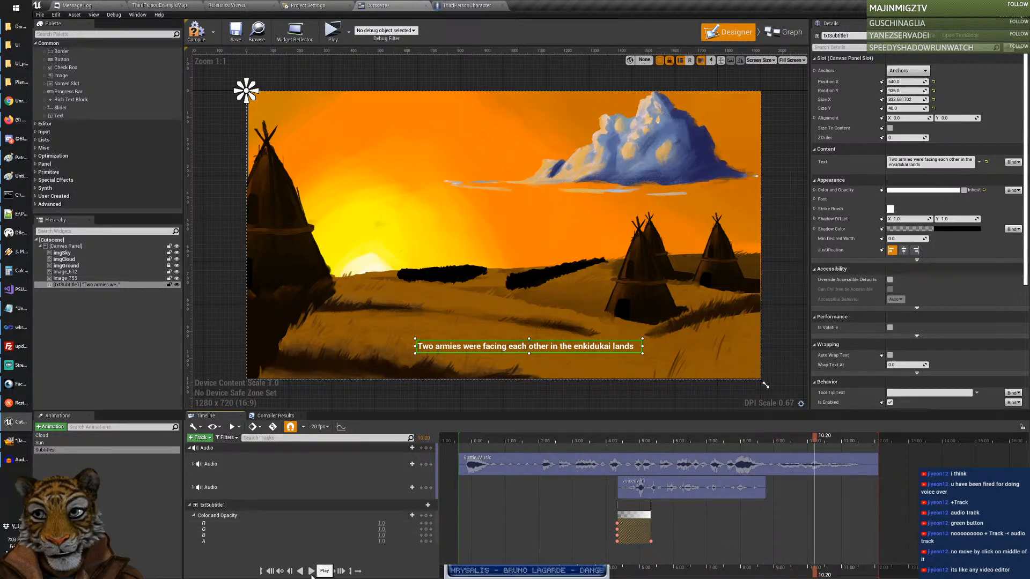
Step: Set the Volume of the voiceover1 audio row to 2.0
click(695, 492)
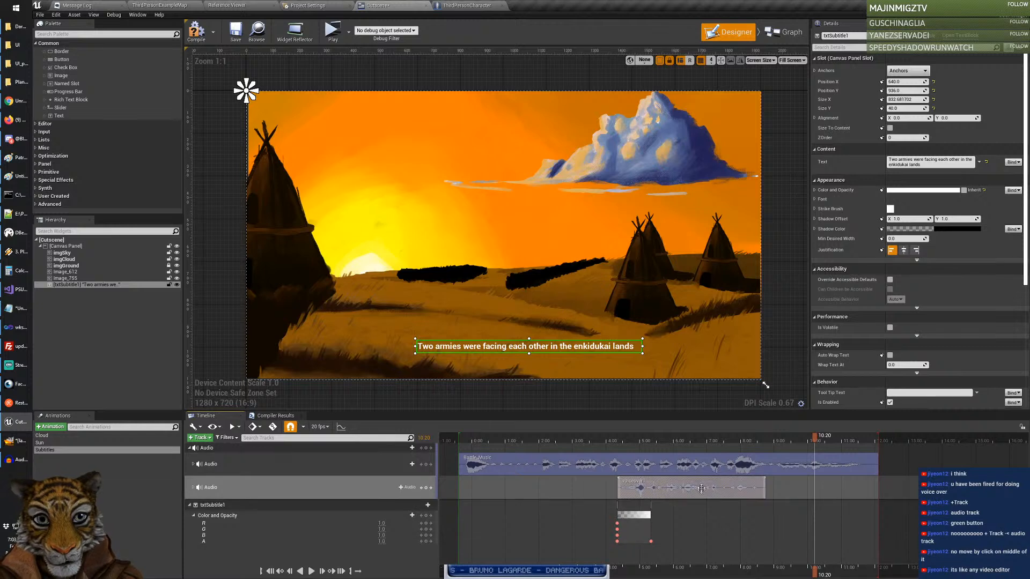
click(196, 488)
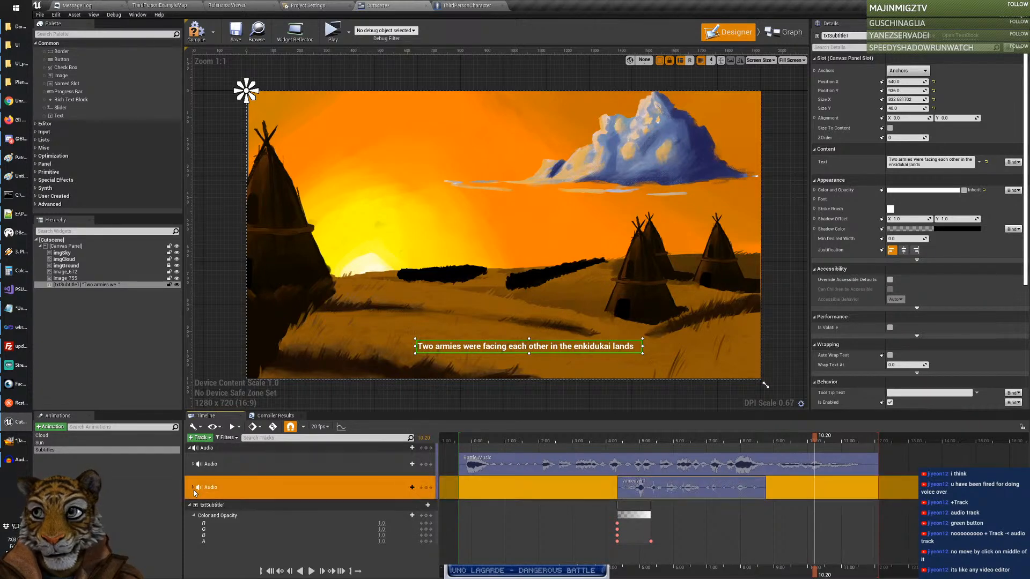
click(194, 489)
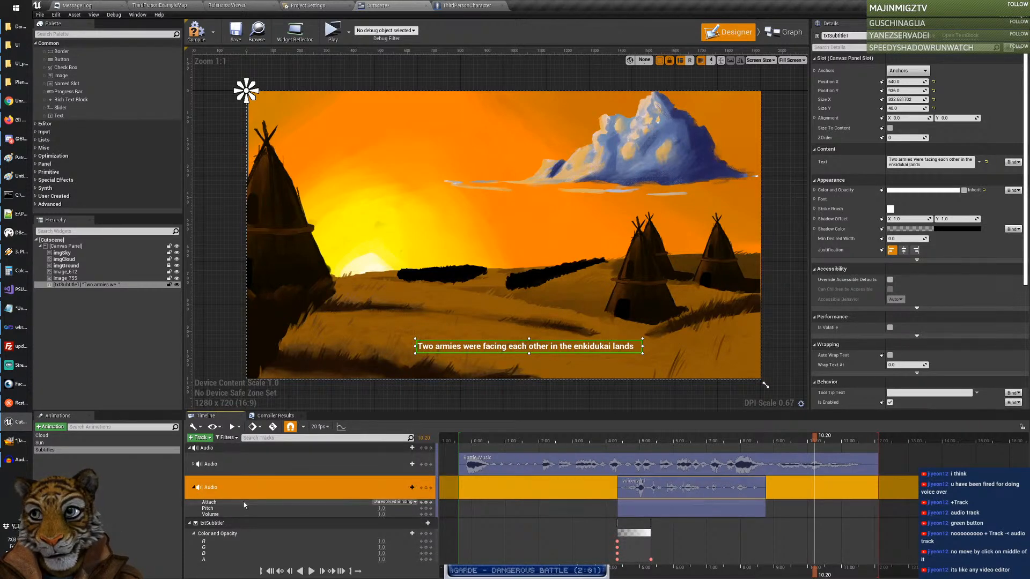
click(388, 515)
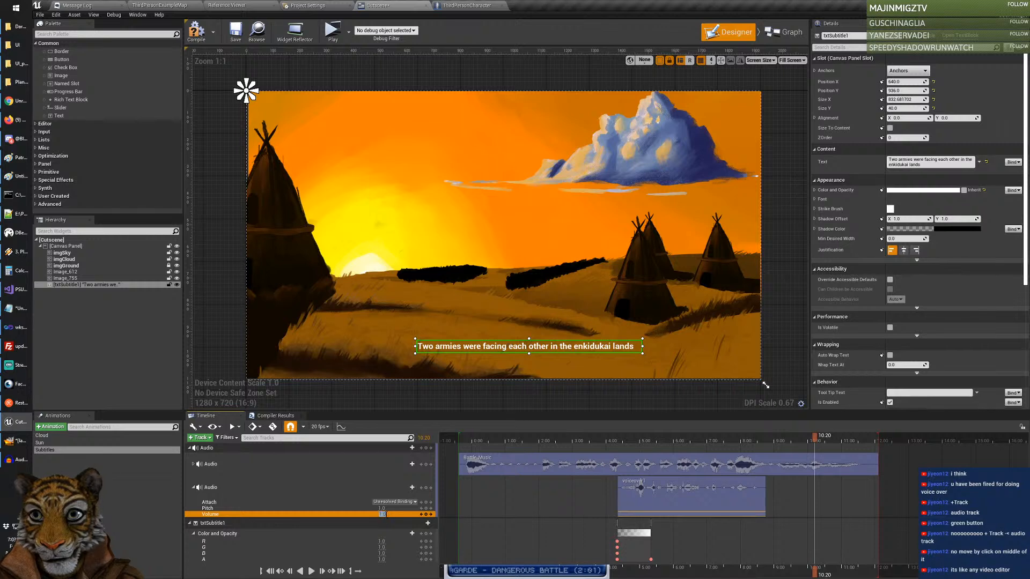
text(2)
key(Return)
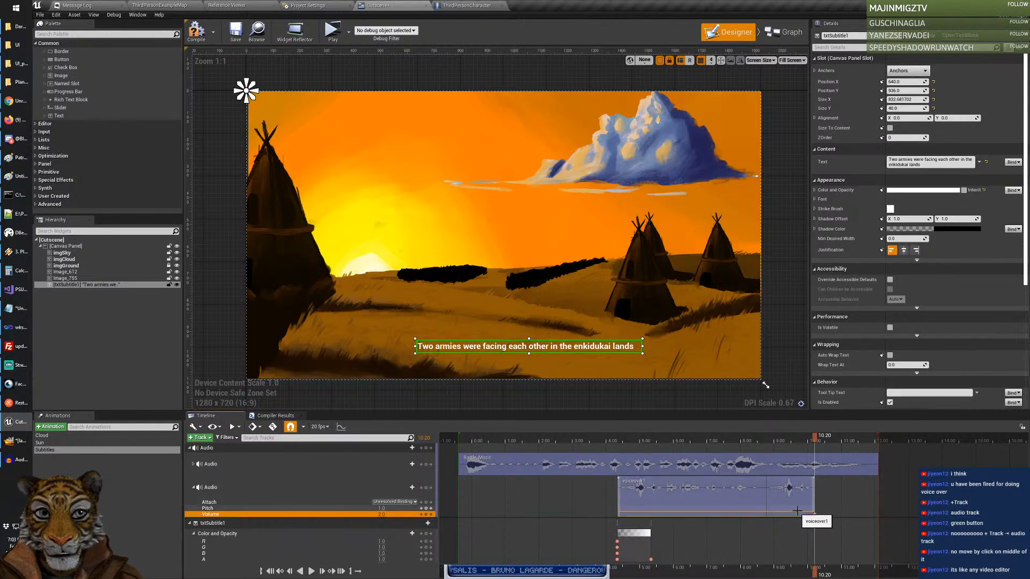
Step: Play the Subtitles animation from the beginning to check the voiceover at its new volume
click(290, 572)
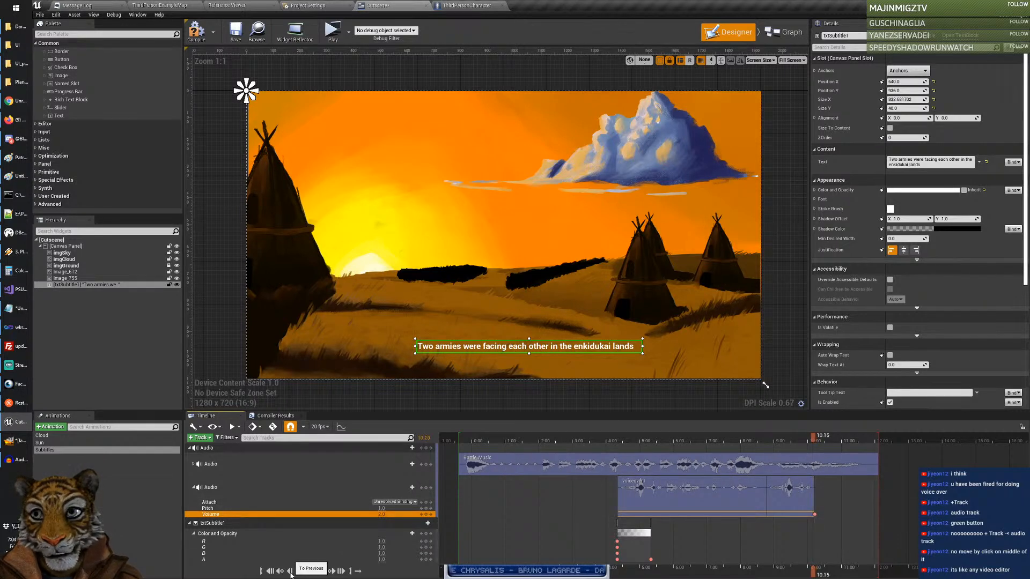
click(272, 572)
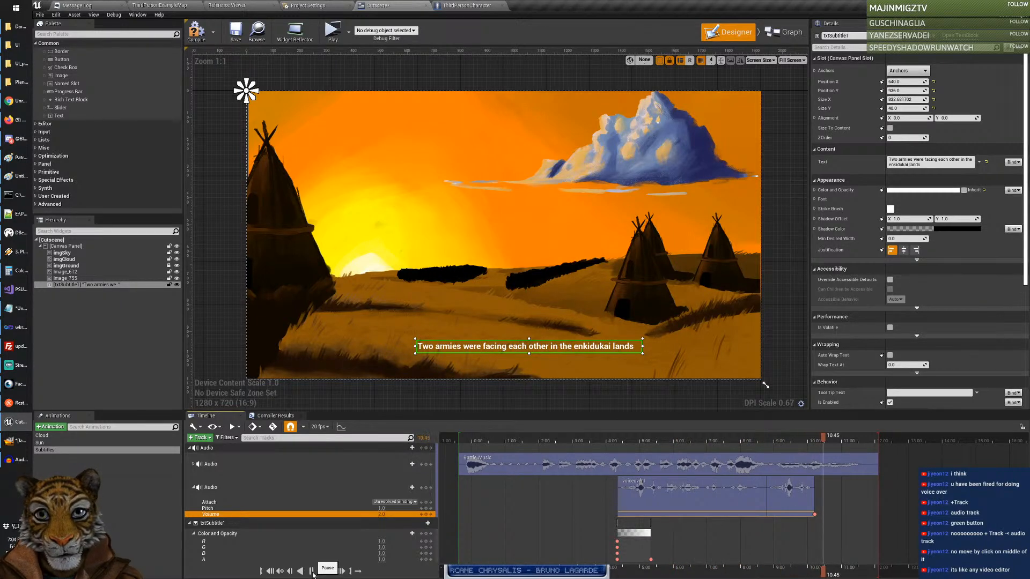
click(312, 570)
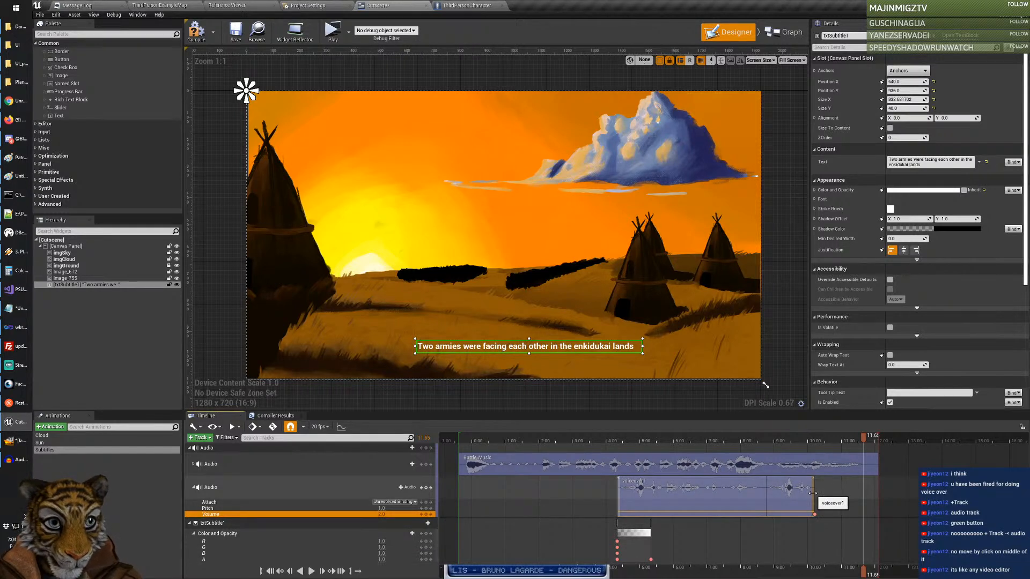
Step: Trim the end of the voiceover1 section back to about 8.7 seconds, and preview the playback
drag(811, 494, 767, 499)
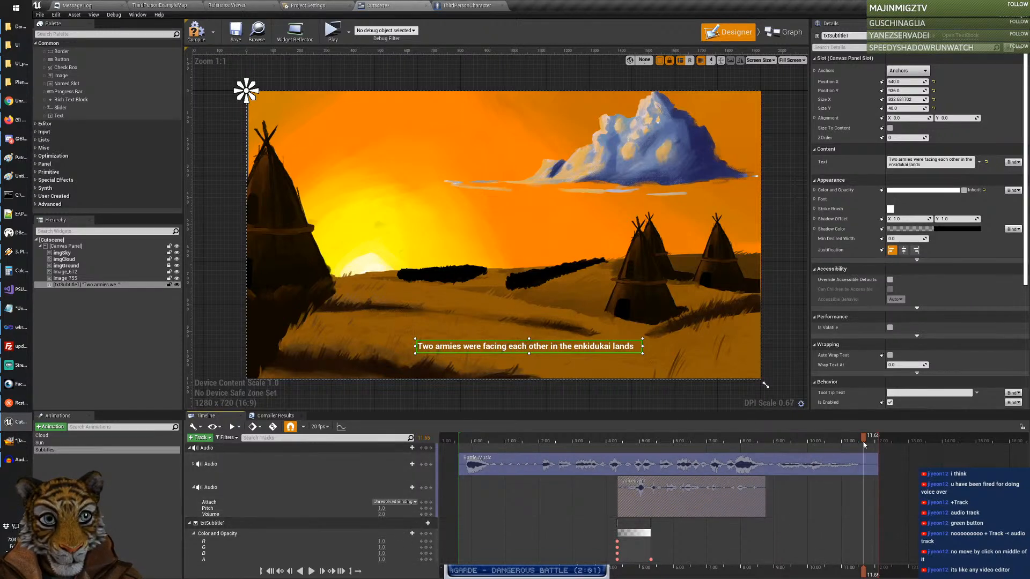
drag(853, 442, 741, 441)
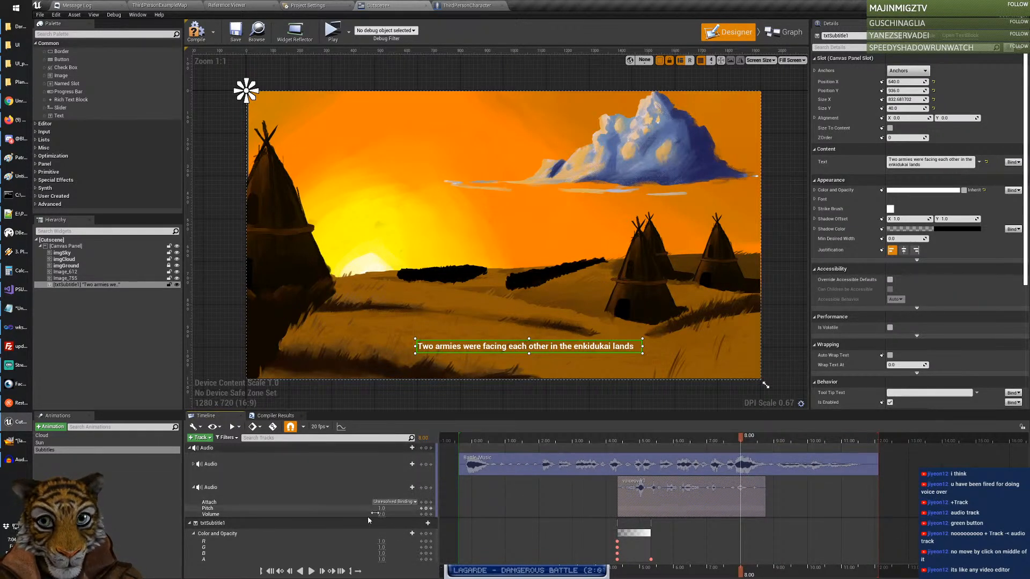
click(311, 572)
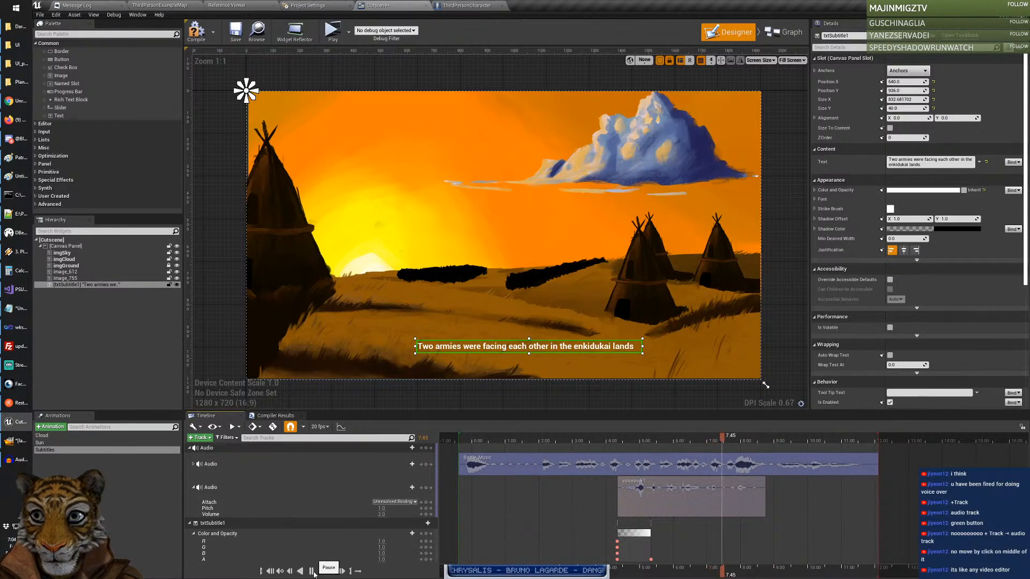
click(313, 572)
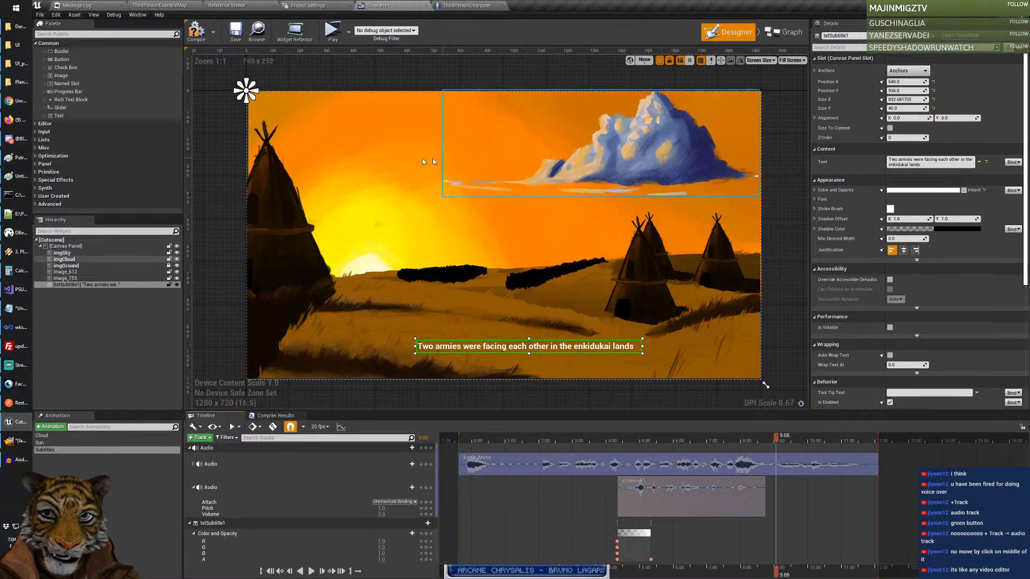
Step: Compile and save the Cutscene widget
click(195, 45)
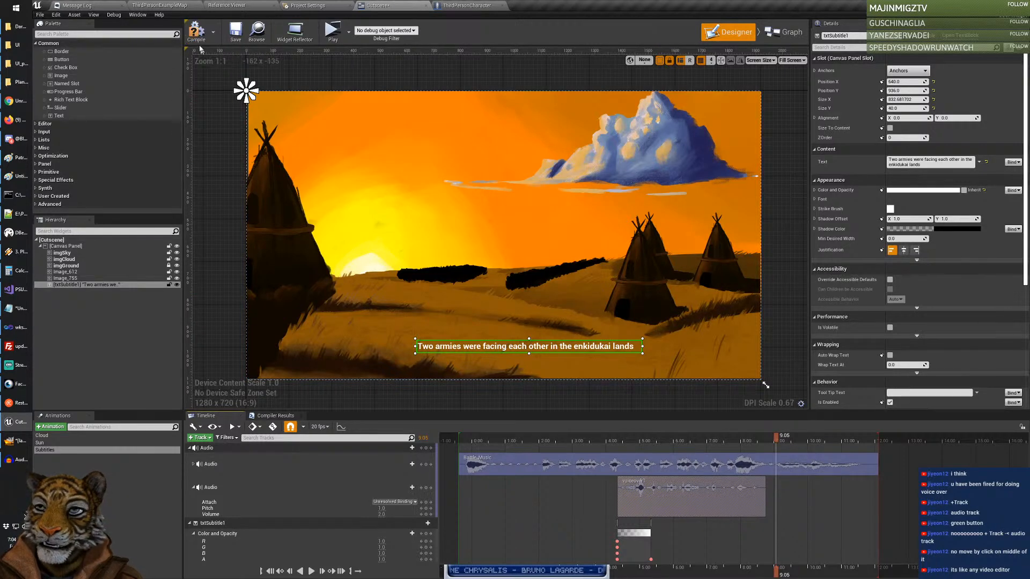
click(236, 31)
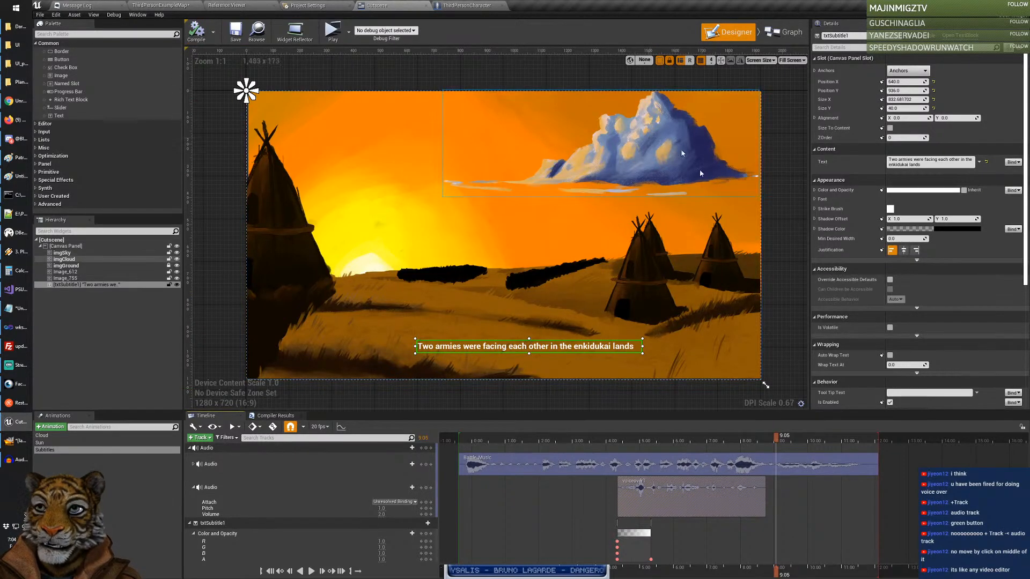
Step: Delete the Play Sound 2D and Delay nodes that follow Event Construct in the Cutscene event graph
click(794, 37)
right_drag(445, 208, 569, 193)
drag(461, 160, 683, 373)
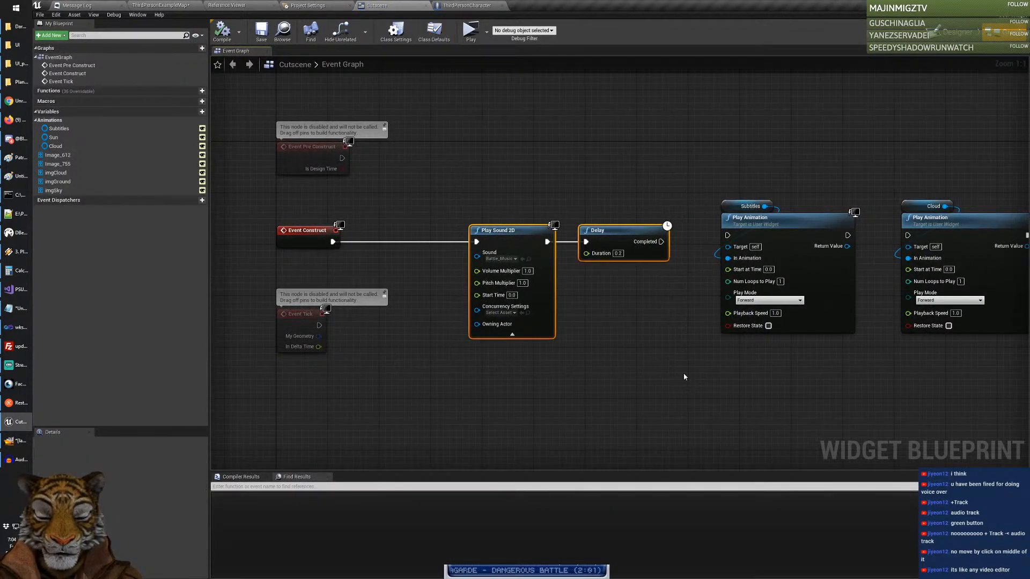
key(Delete)
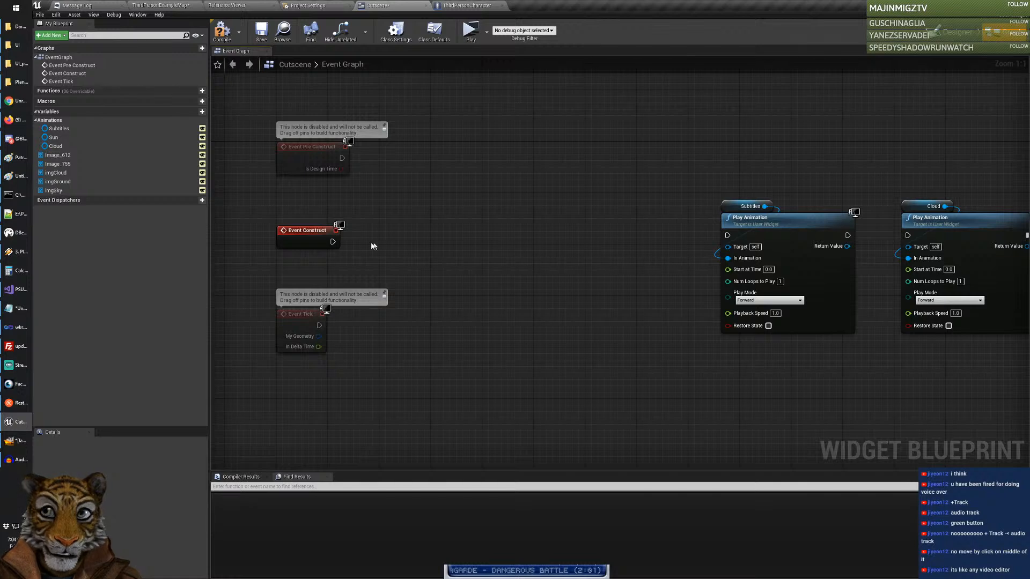
Step: Connect Event Construct to the Subtitles Play Animation node, and chain that node into the Cloud Play Animation node
right_drag(625, 299, 521, 316)
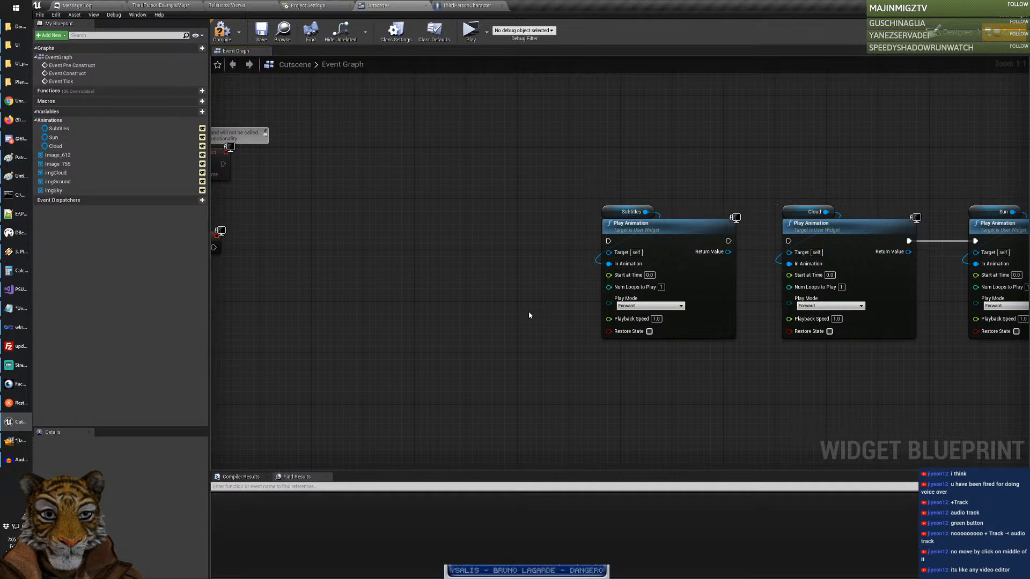
right_drag(529, 315, 572, 316)
drag(257, 249, 651, 243)
right_drag(777, 281, 652, 293)
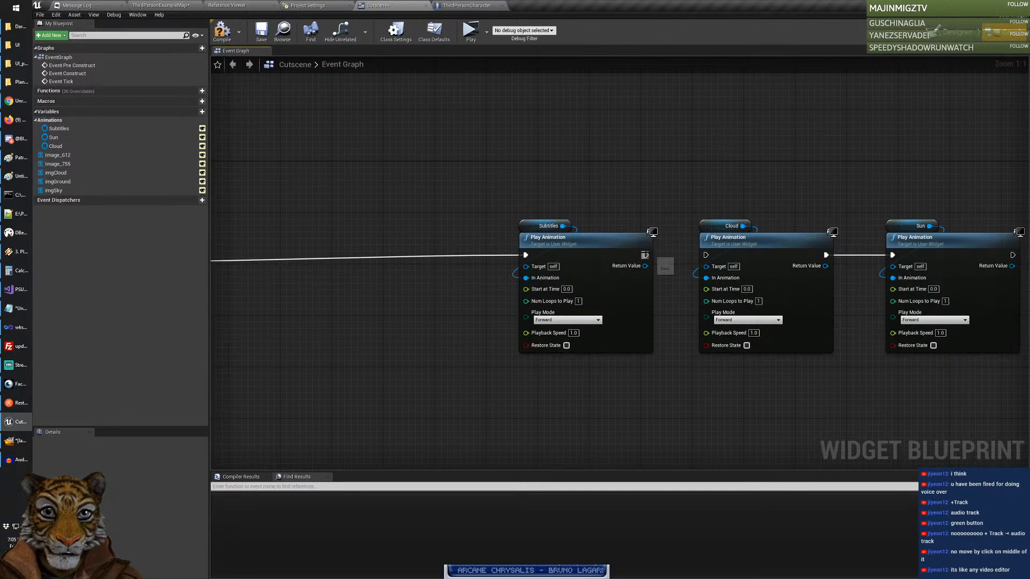
drag(645, 255, 706, 256)
right_drag(760, 385, 669, 368)
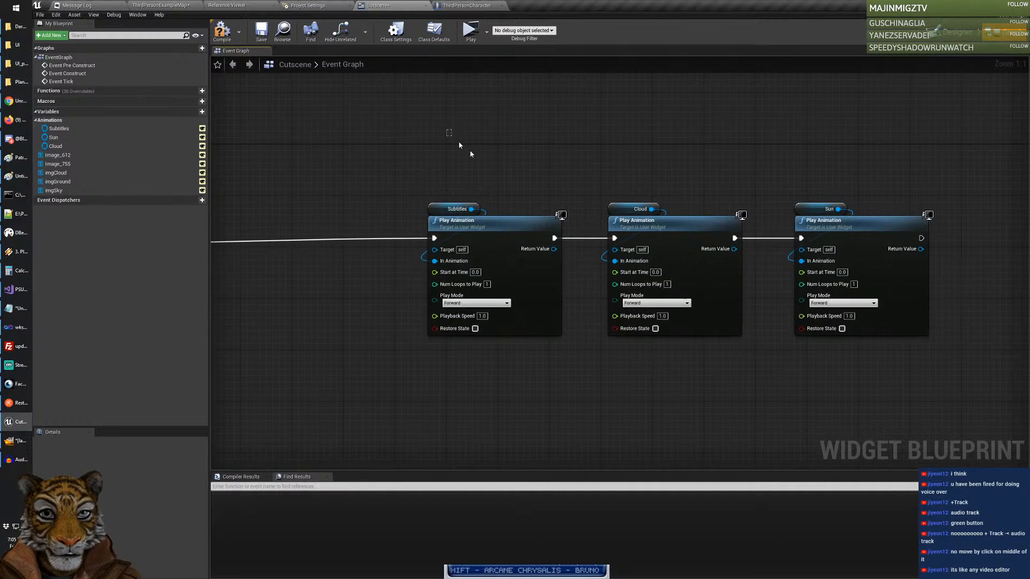
Step: Move the Subtitles, Cloud and Sun Play Animation nodes together closer to Event Construct
drag(460, 145, 684, 238)
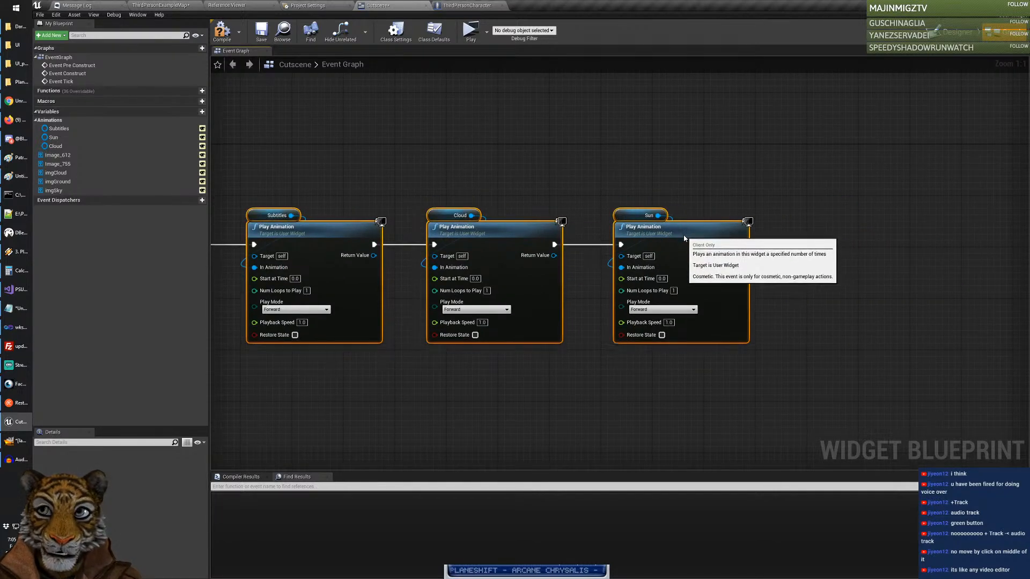
key(Home)
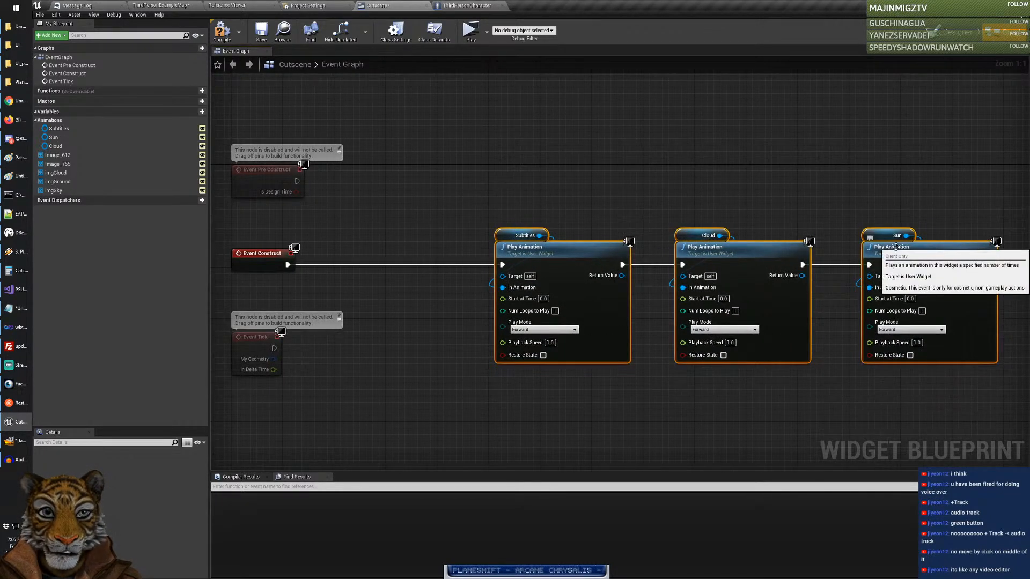
drag(896, 246, 787, 247)
click(633, 210)
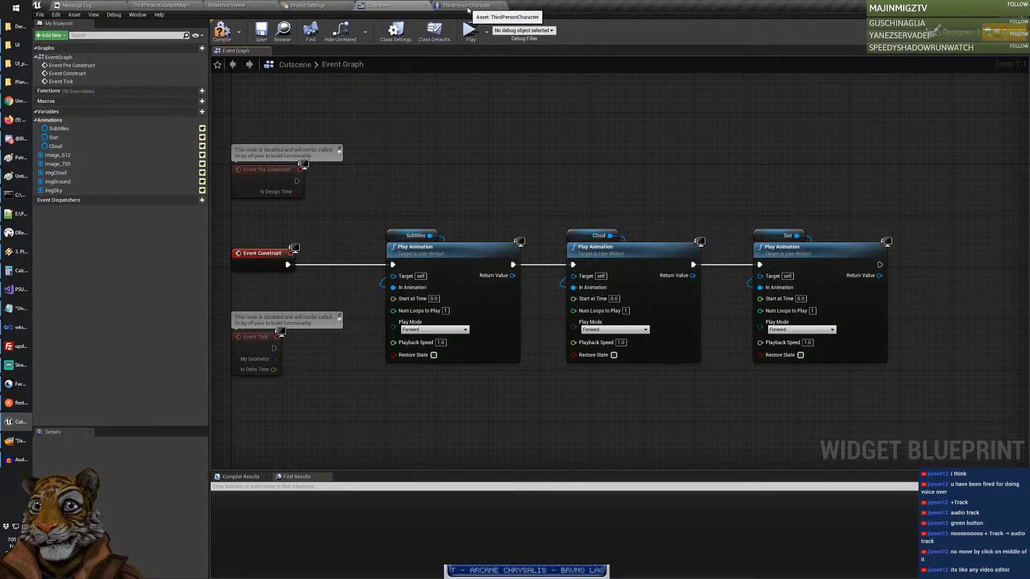
Step: Return to the widget designer and copy the imgSky track from the Sun animation
click(955, 32)
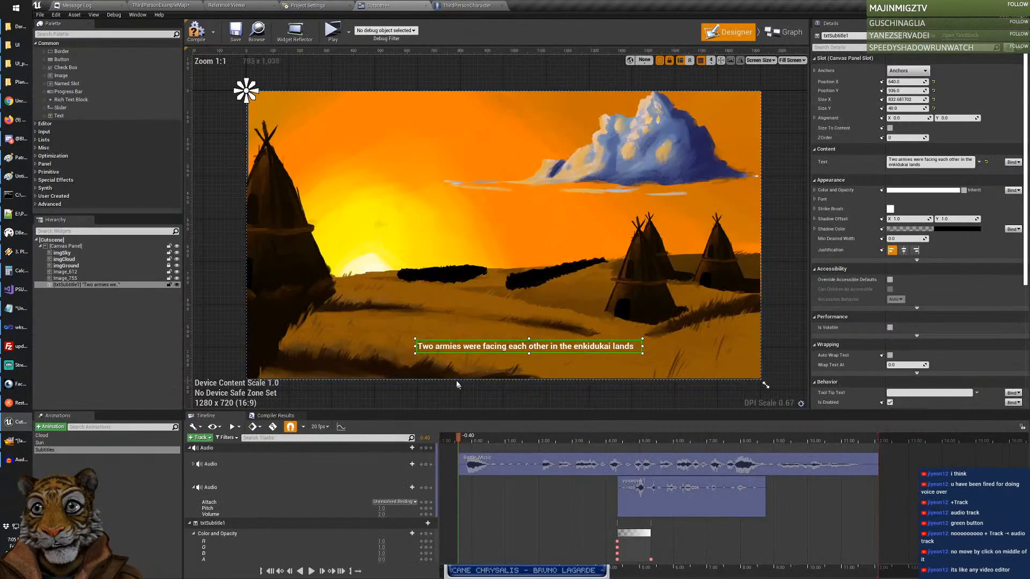
click(190, 449)
click(191, 459)
click(191, 459)
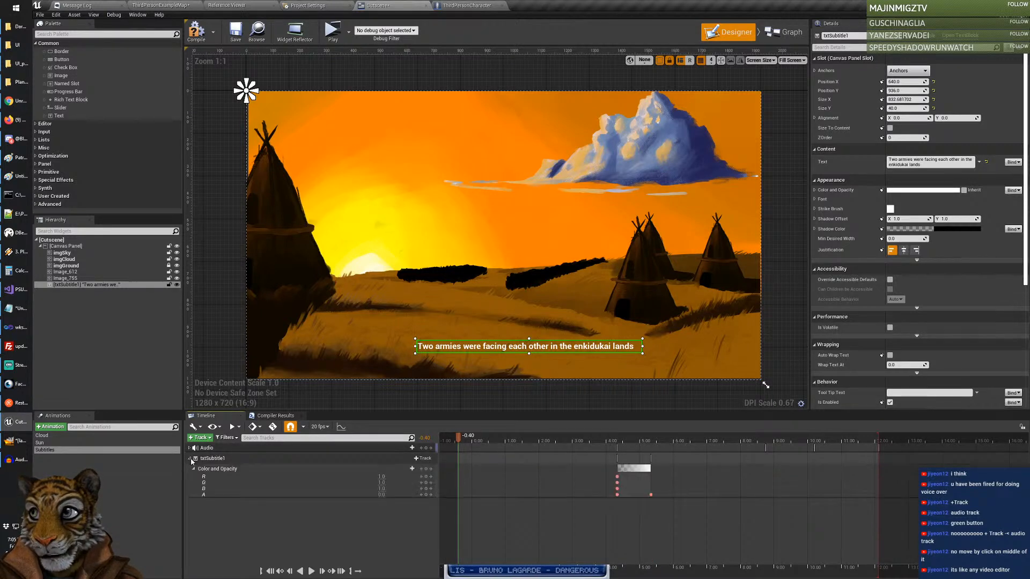
click(81, 444)
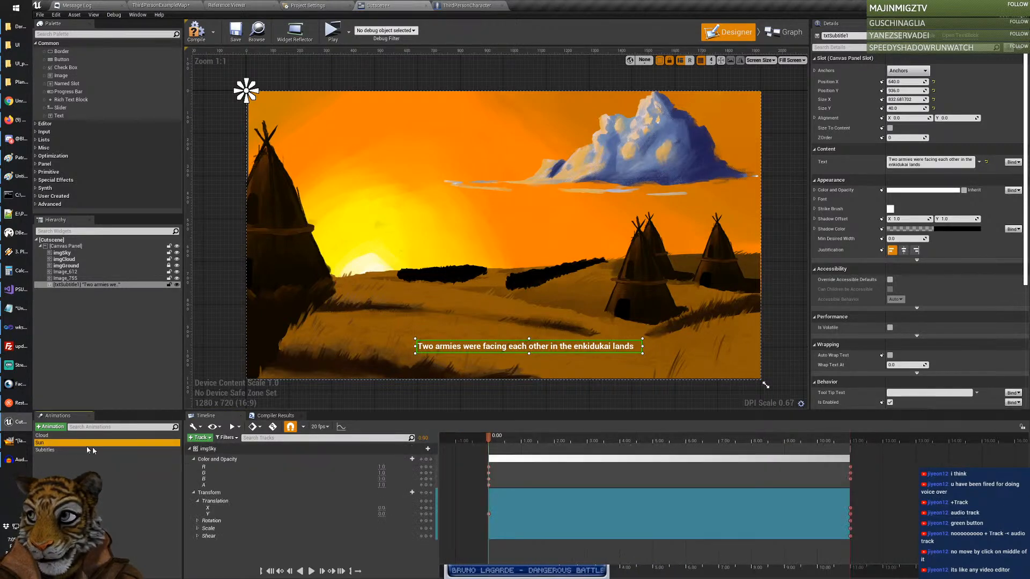
right_click(213, 451)
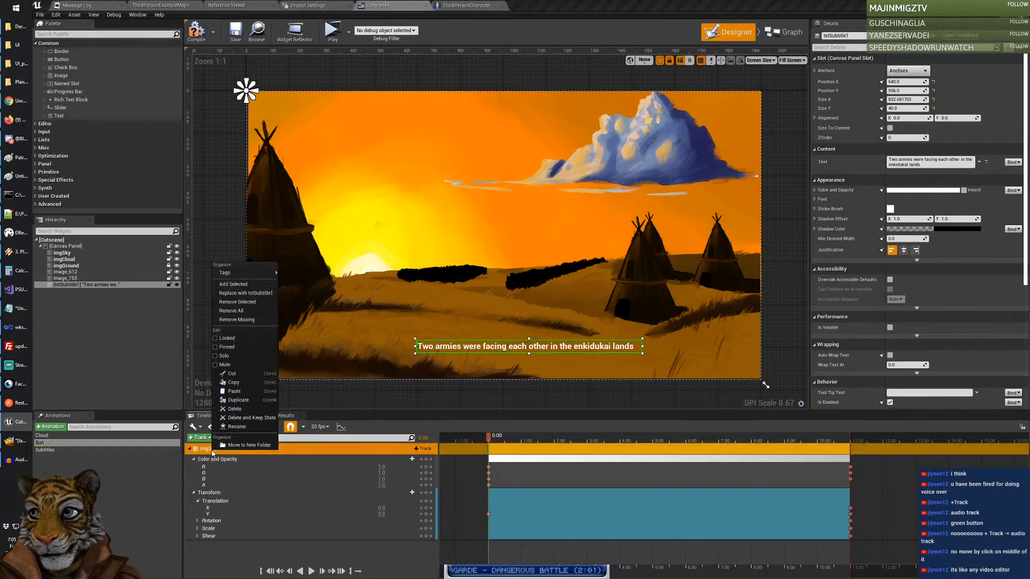
click(236, 384)
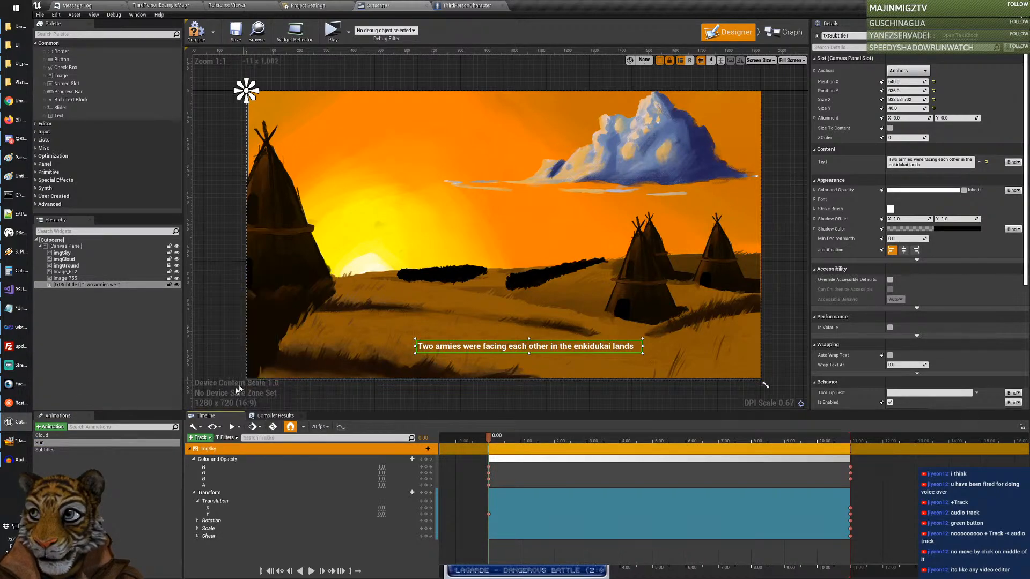
Step: Paste the imgSky track into the Subtitles animation as a separate top-level track
click(53, 451)
right_click(236, 487)
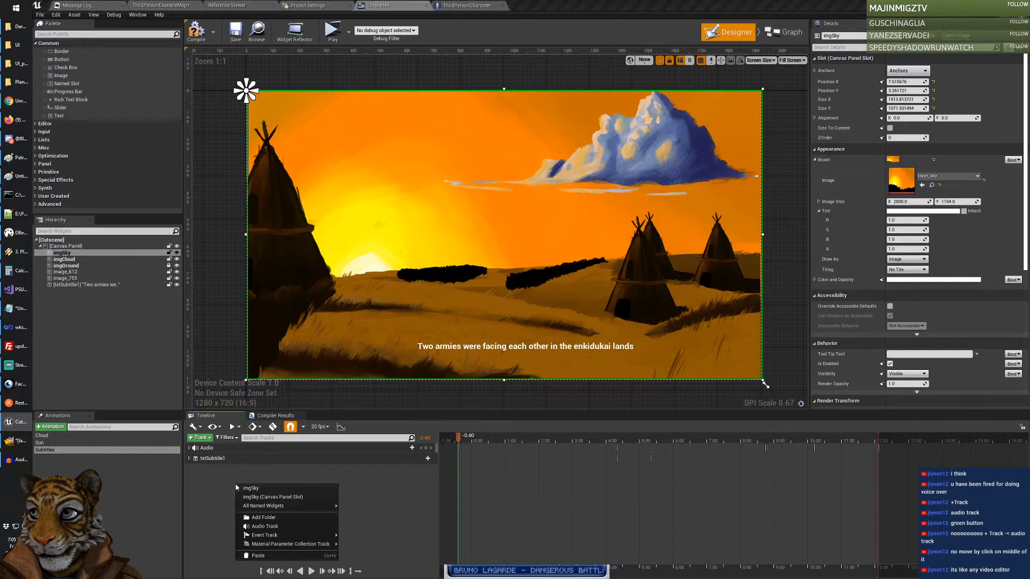
click(282, 564)
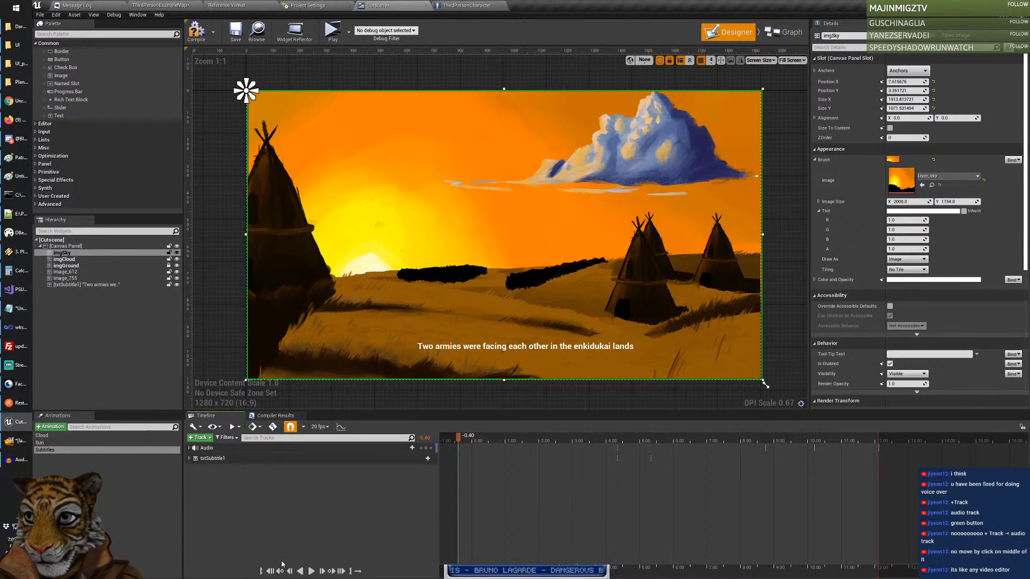
right_click(264, 521)
click(282, 519)
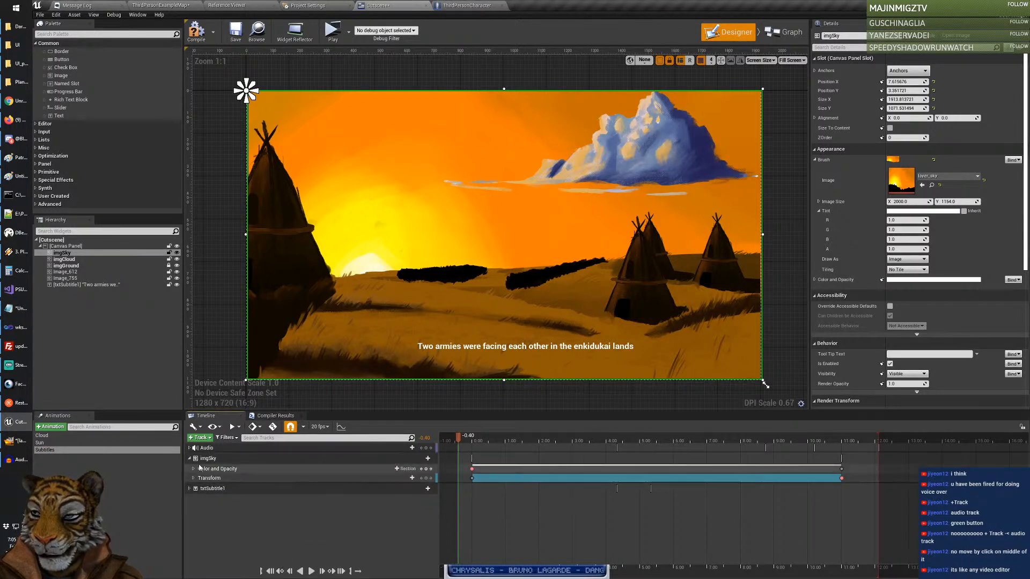
Step: Move the imgSky track above the Audio track and expand the tracks to compare their timing
drag(225, 459, 226, 448)
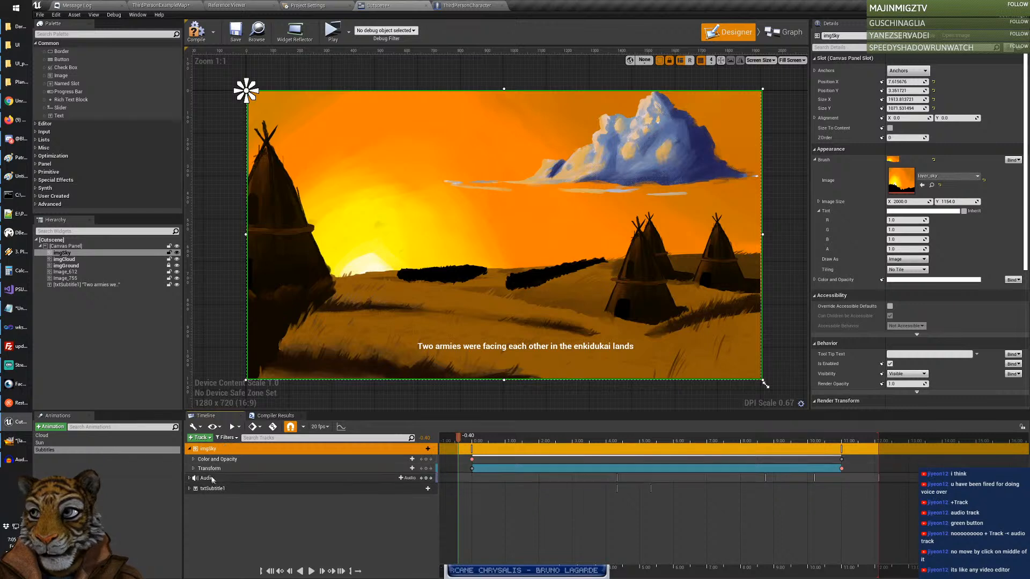
click(189, 449)
click(189, 450)
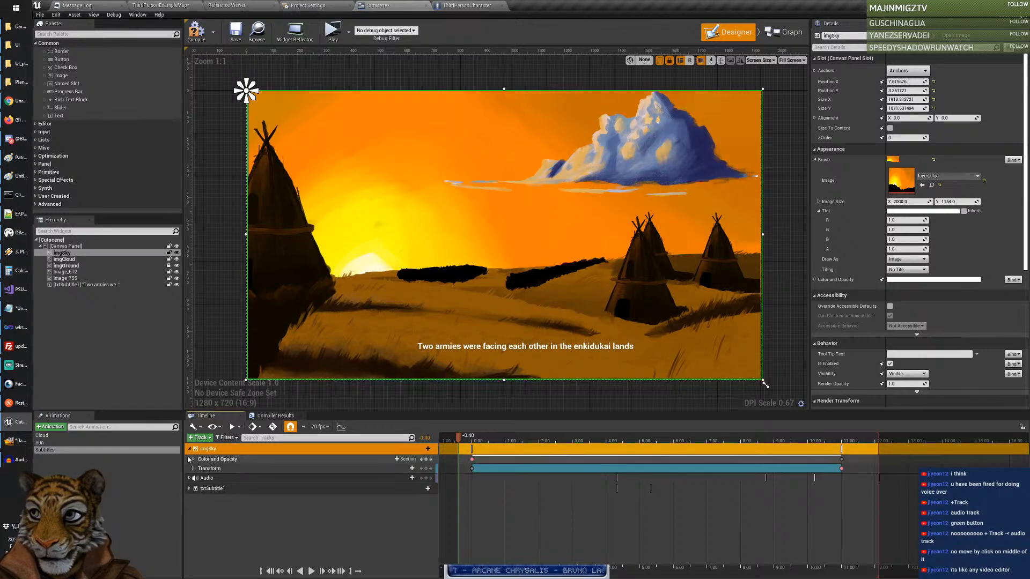
click(189, 450)
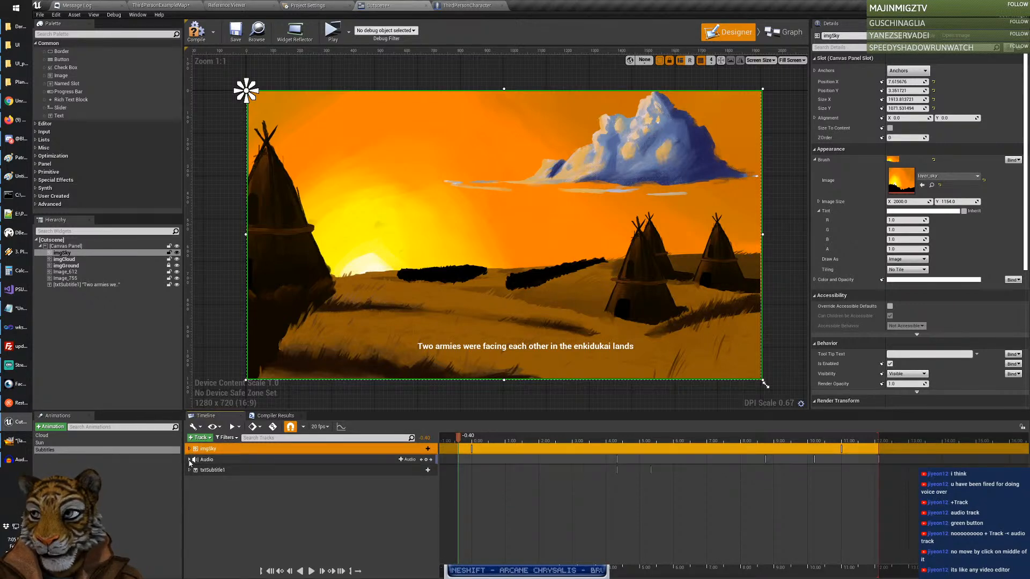
click(189, 459)
click(189, 450)
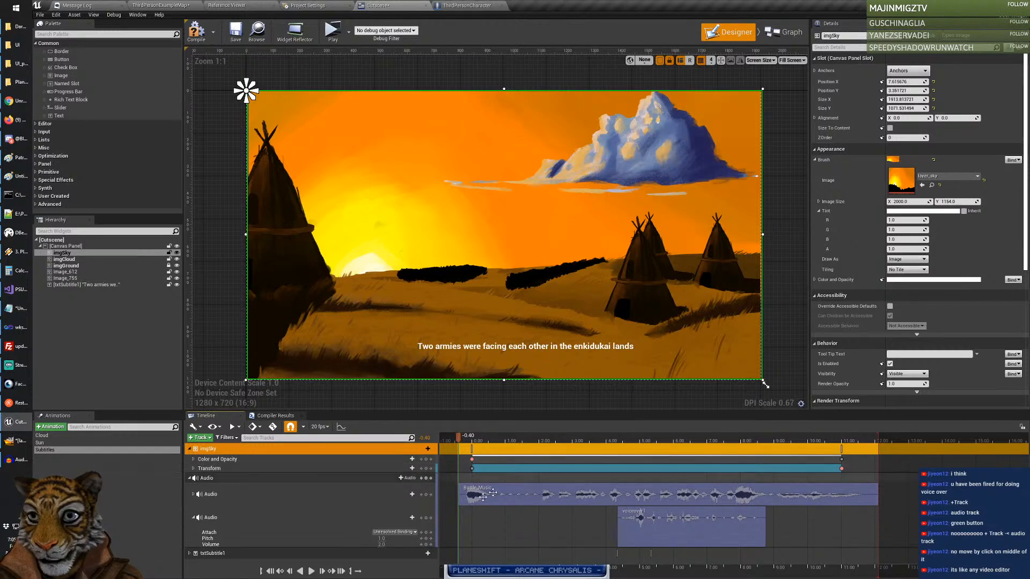
scroll(299, 490, down, 2)
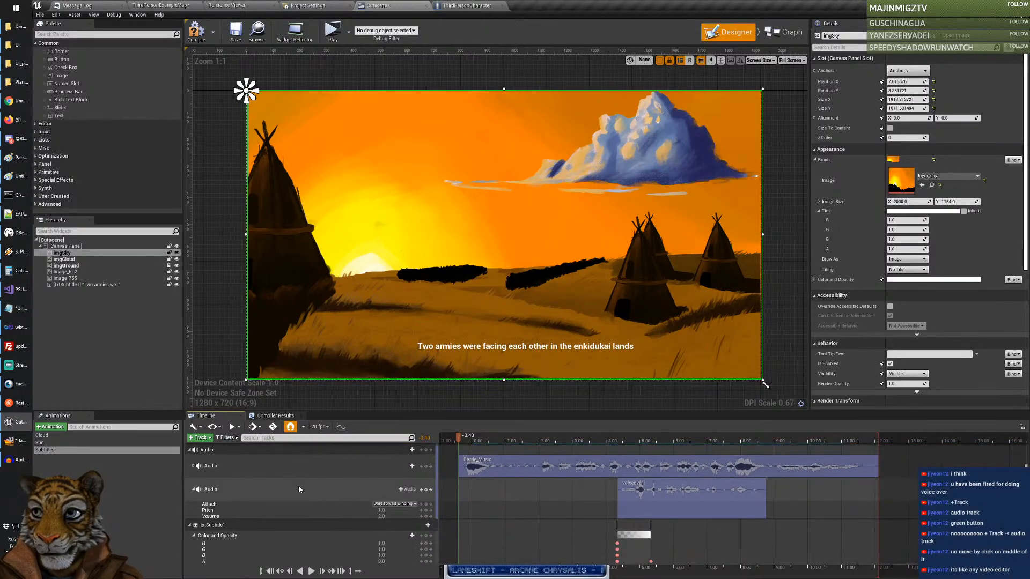
scroll(298, 485, up, 2)
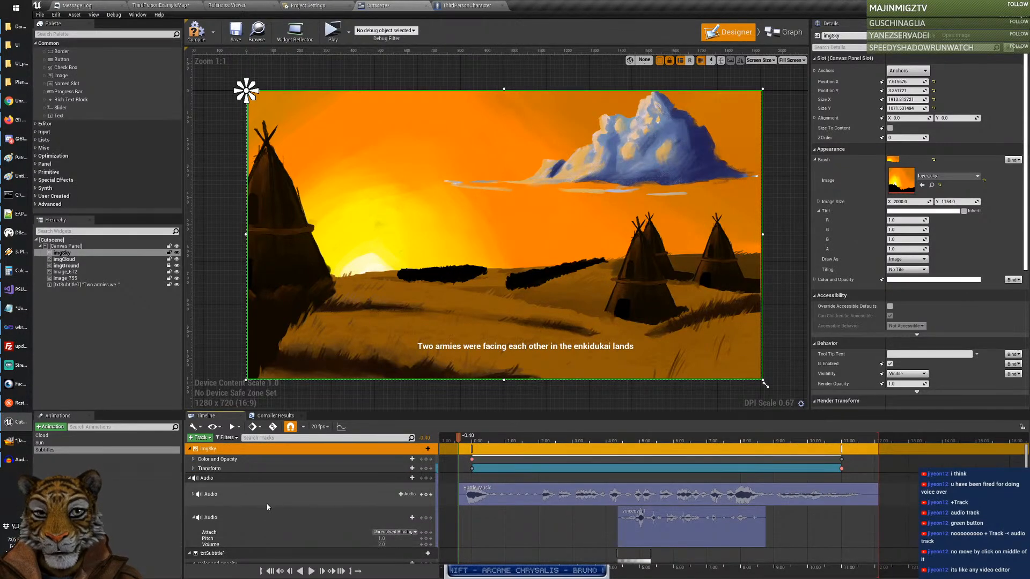
Step: Cut the imgCloud track out of the Cloud animation and reopen the Subtitles animation
click(55, 436)
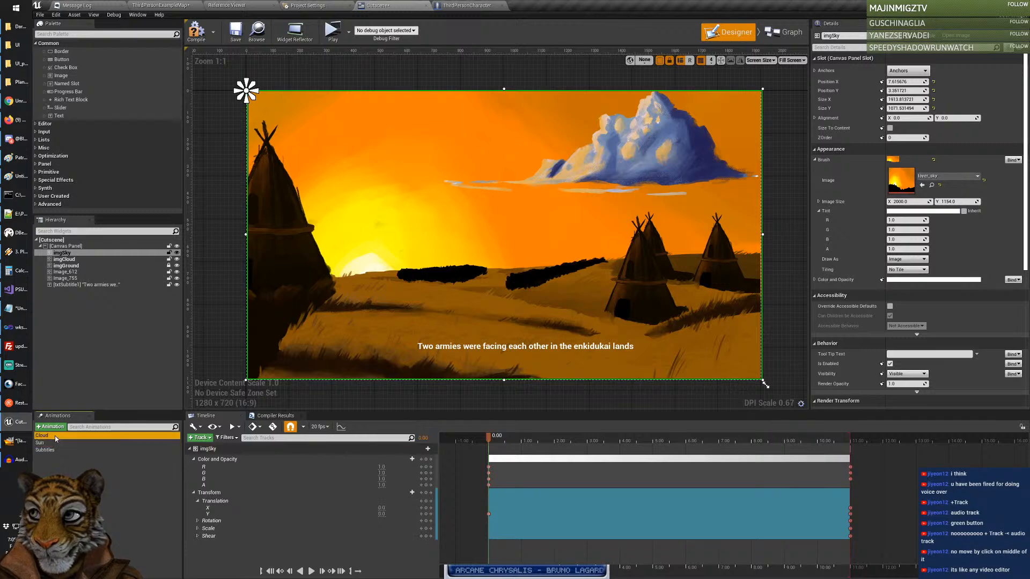
click(54, 450)
click(54, 444)
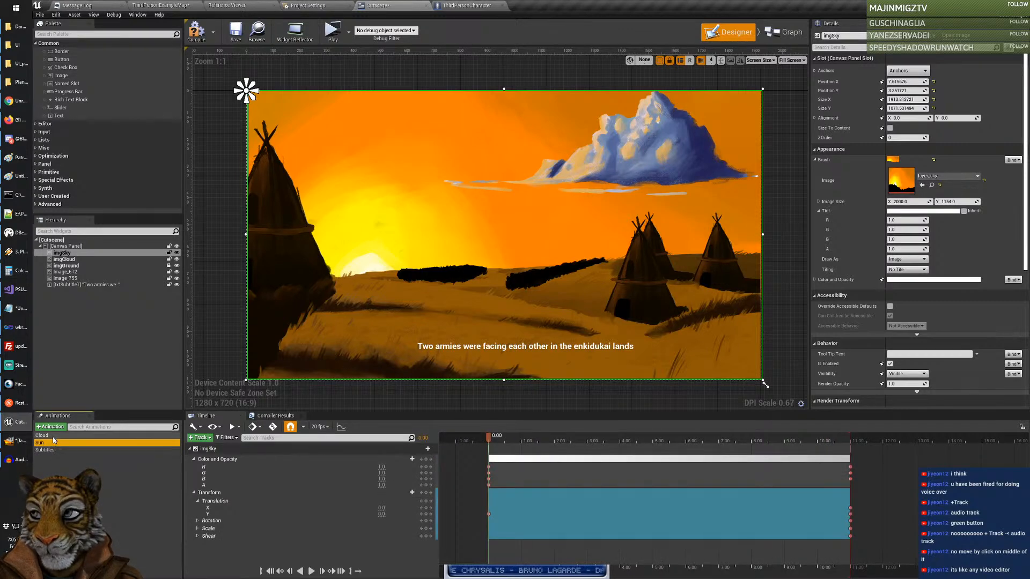
click(53, 436)
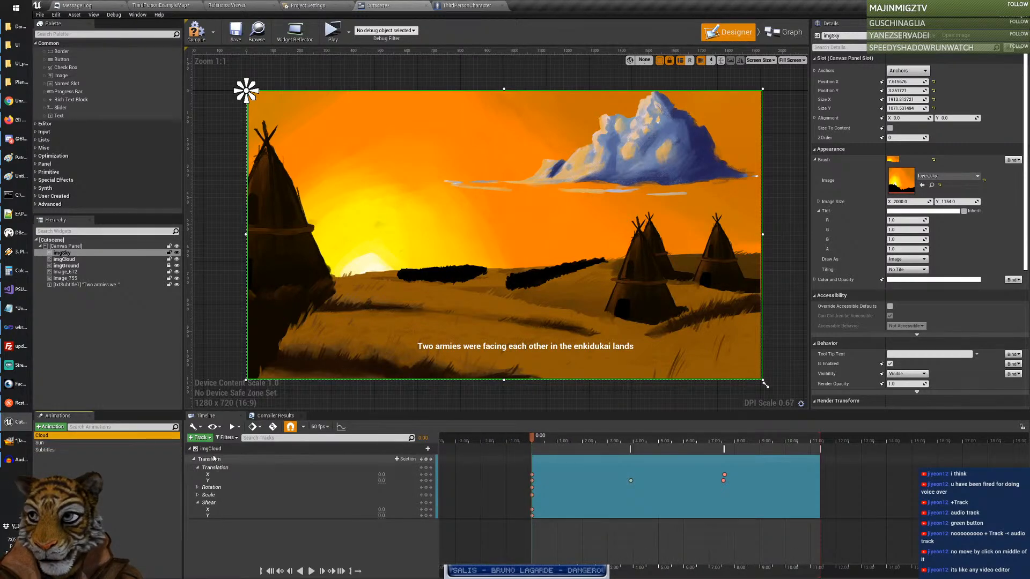
right_click(213, 449)
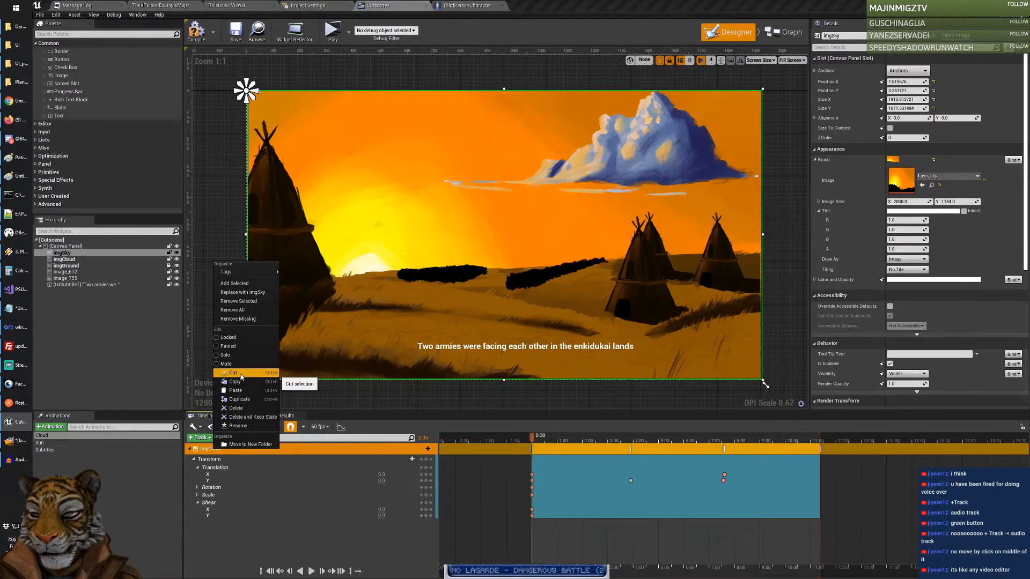
click(241, 377)
click(57, 451)
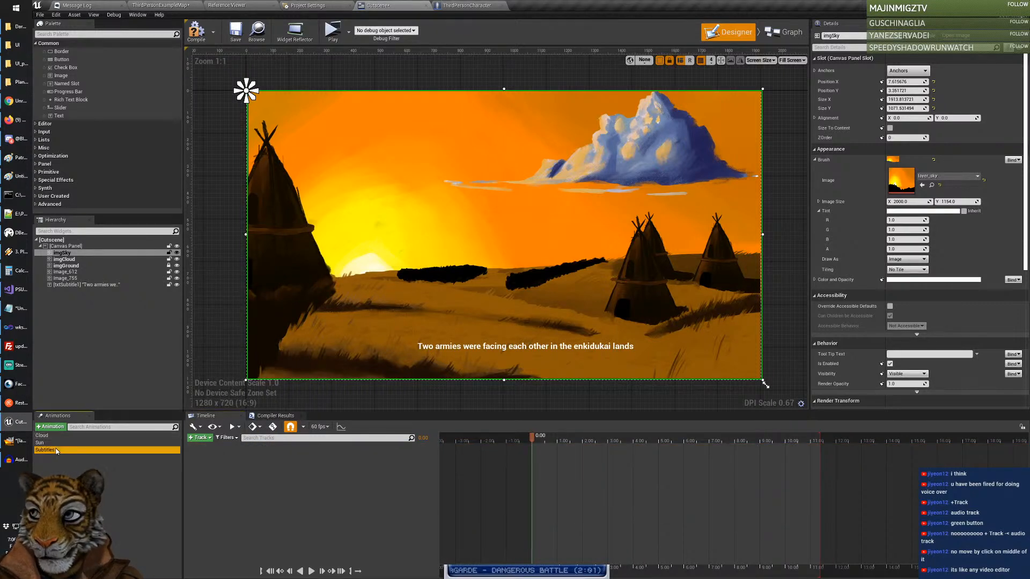
Step: Try pasting the imgCloud track onto the imgSky track, and undo the paste
right_click(217, 449)
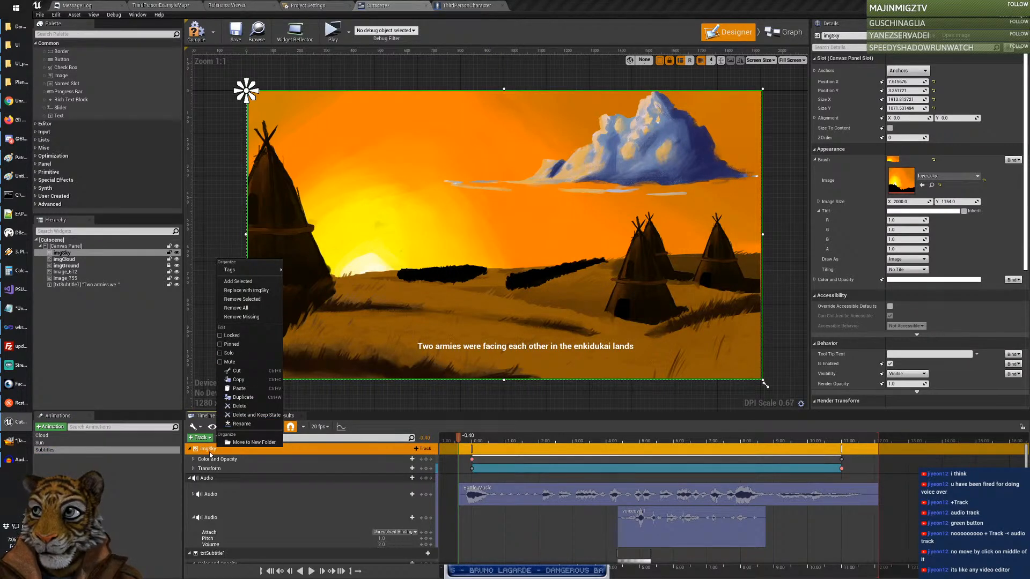
click(248, 389)
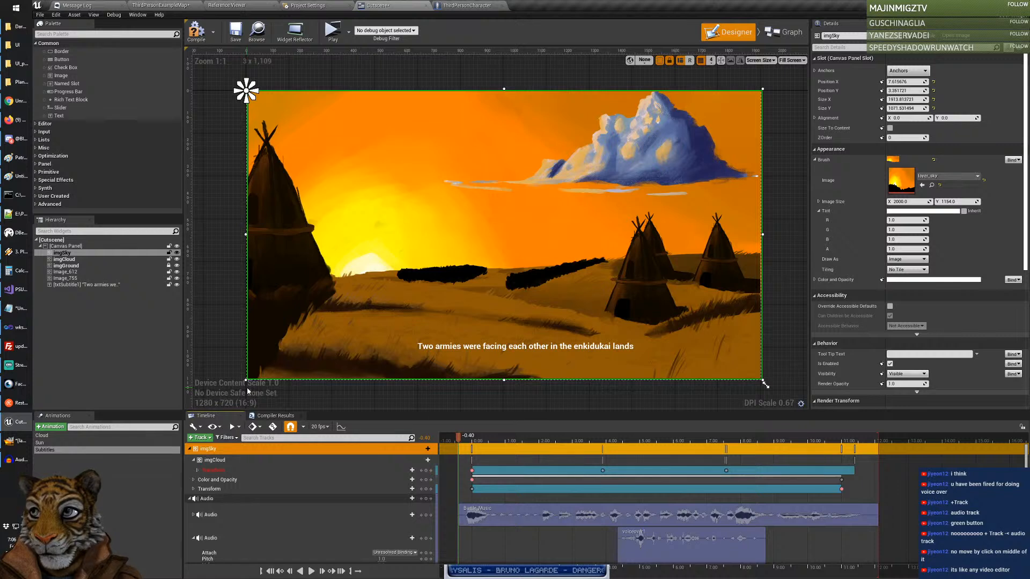
key(ctrl+z)
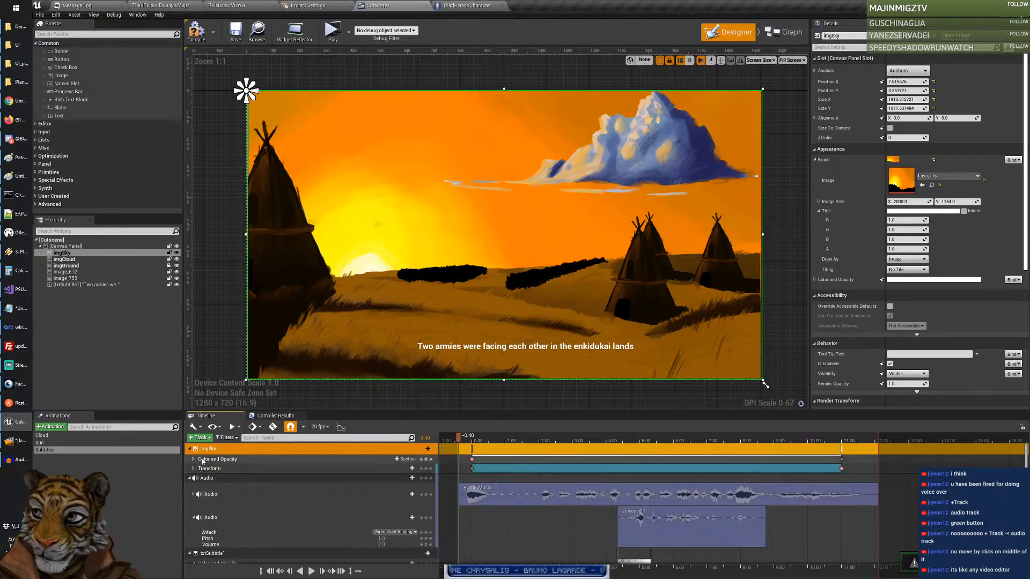
Step: Collapse the Subtitles animation's tracks and paste imgCloud as a separate top-level track
click(189, 449)
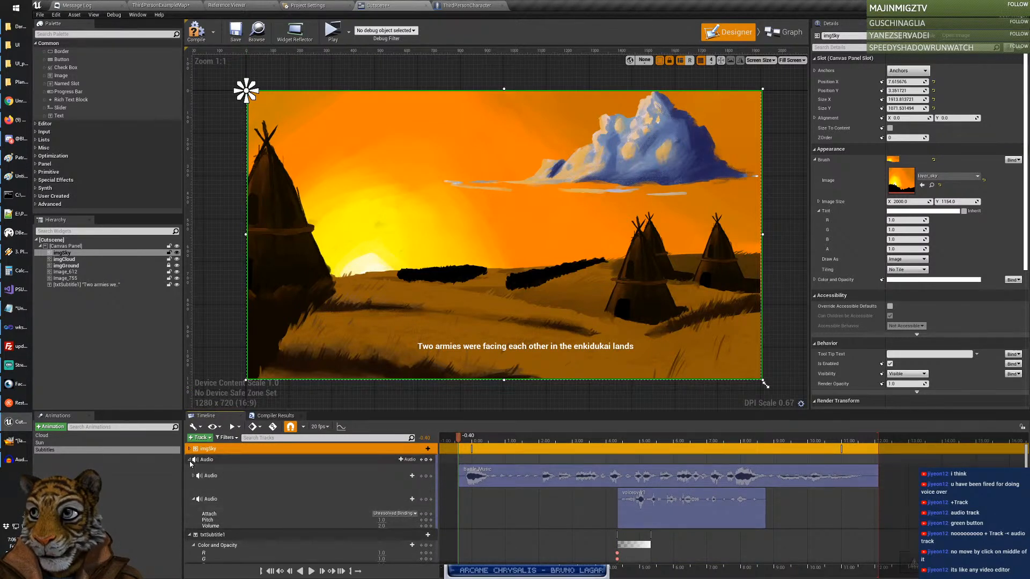
click(189, 460)
click(190, 471)
click(236, 501)
right_click(236, 501)
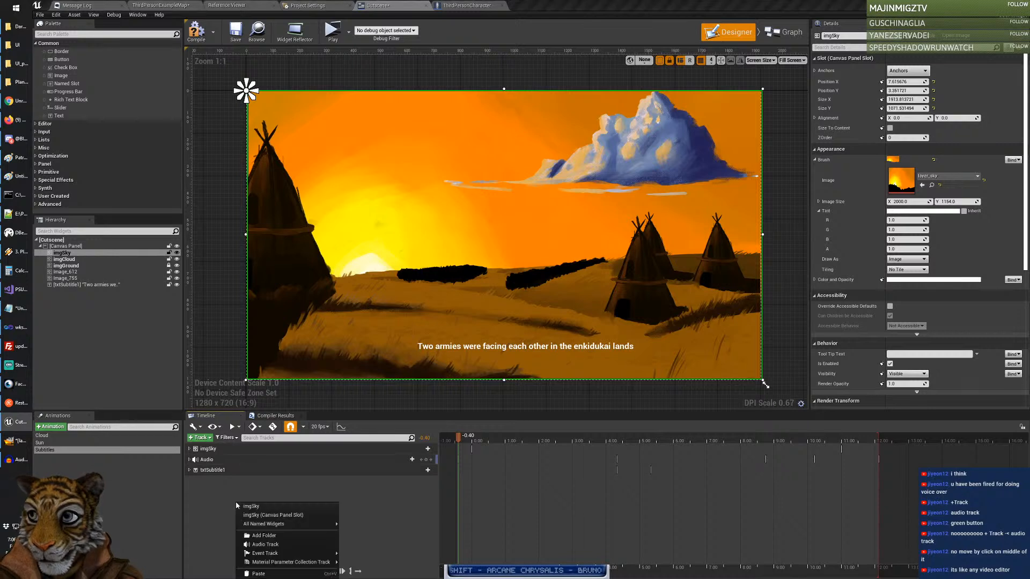
click(258, 573)
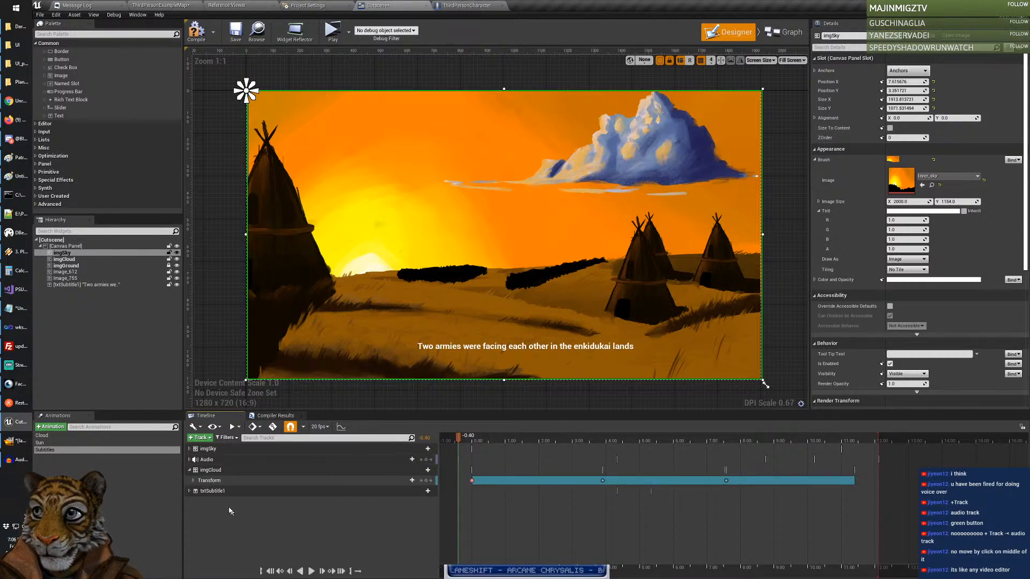
click(190, 471)
Step: Move the Audio track to the top of the track list, enlarge the timeline area and expand the tracks
drag(202, 460, 208, 447)
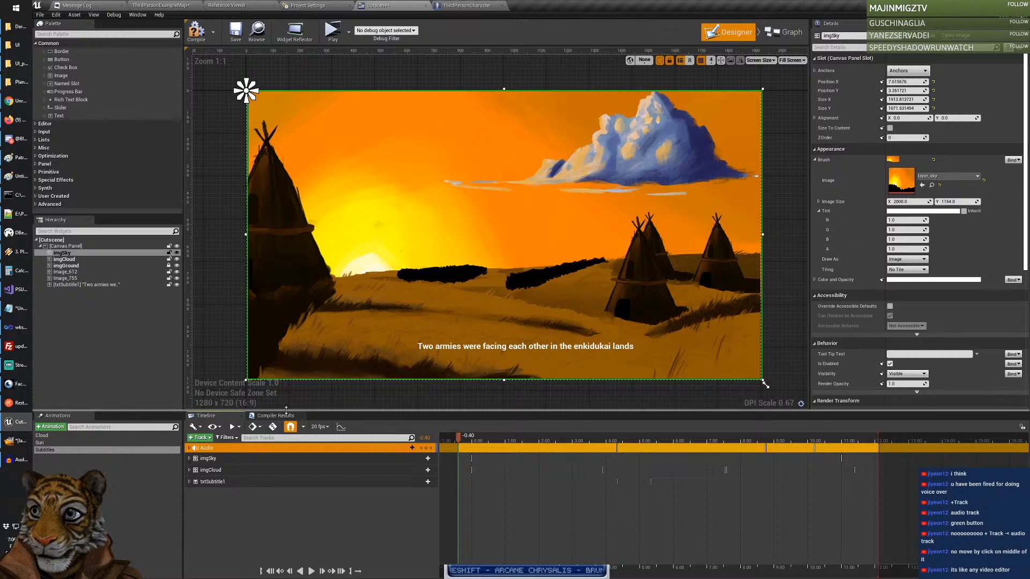
drag(286, 409, 286, 237)
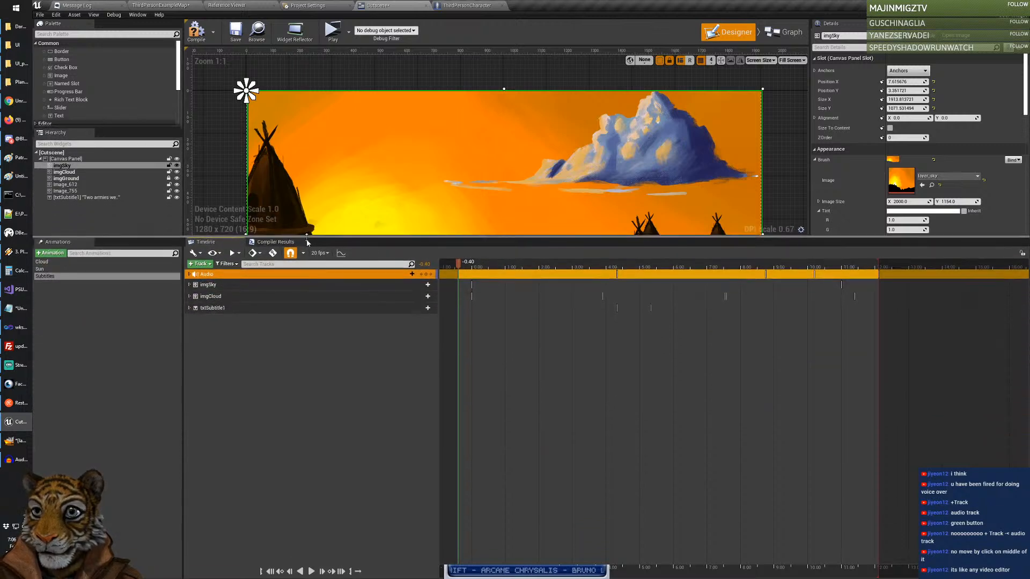
click(190, 274)
click(190, 349)
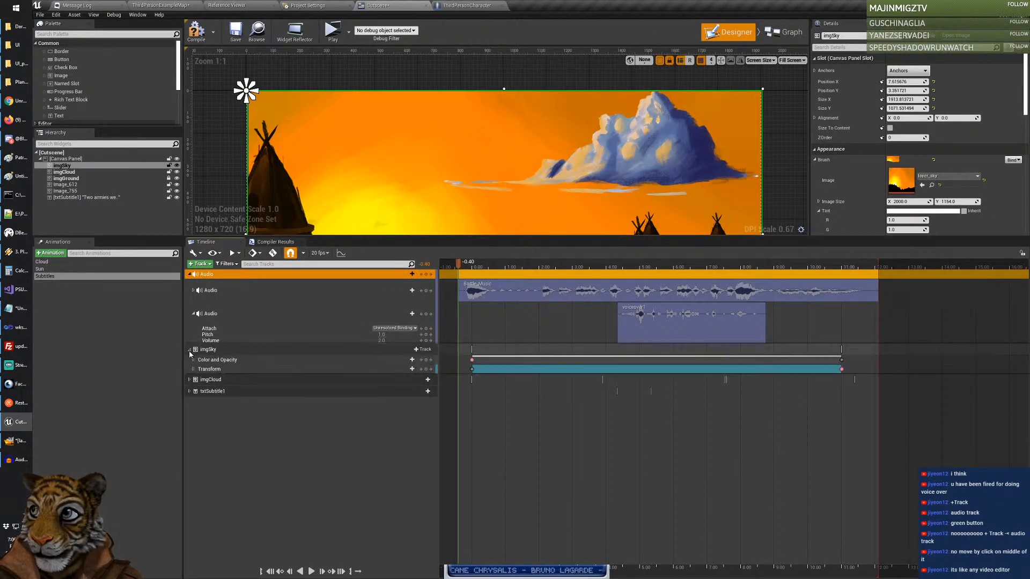
click(189, 379)
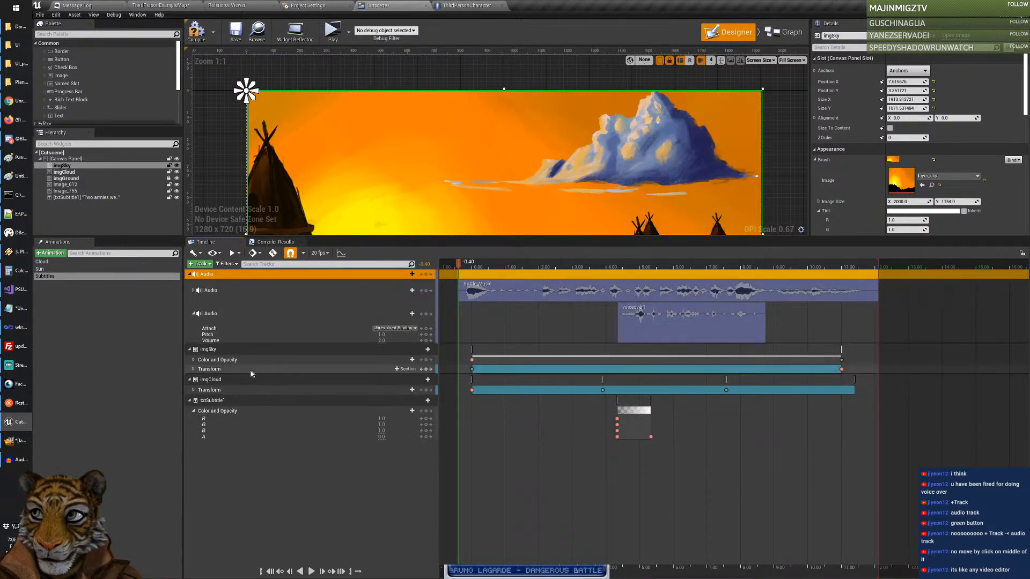
click(193, 361)
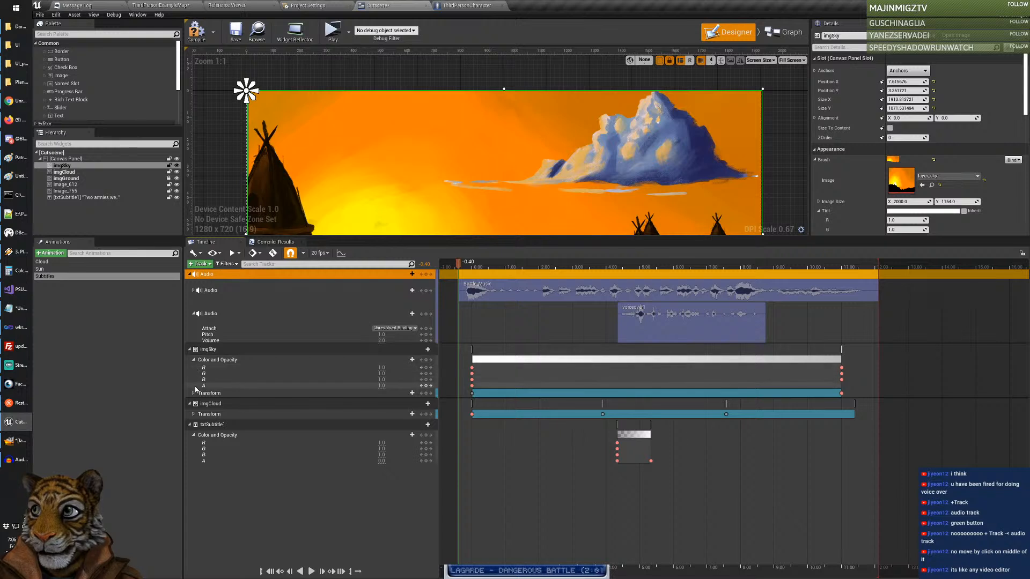
click(194, 393)
click(194, 394)
click(194, 360)
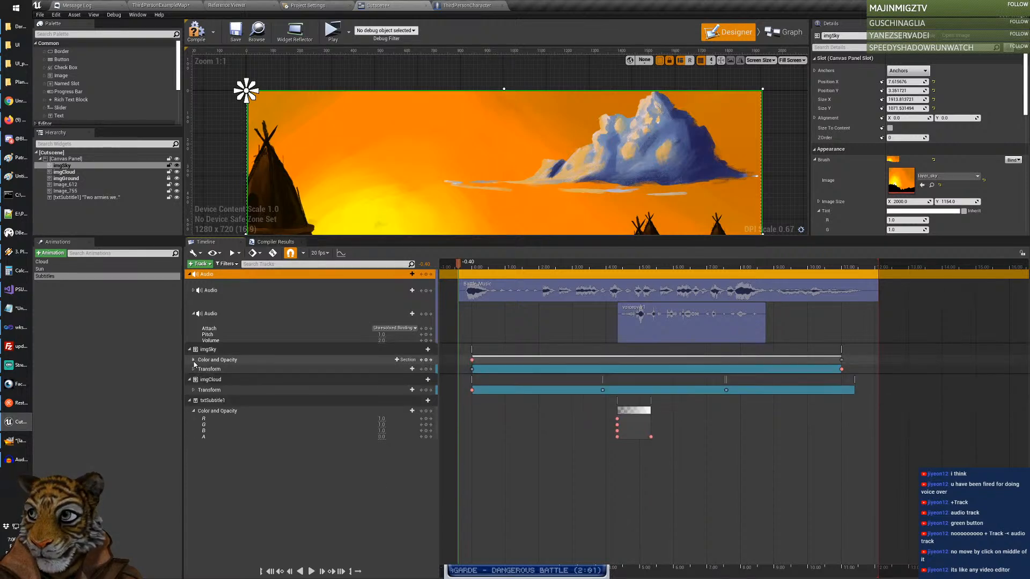
click(194, 390)
click(195, 391)
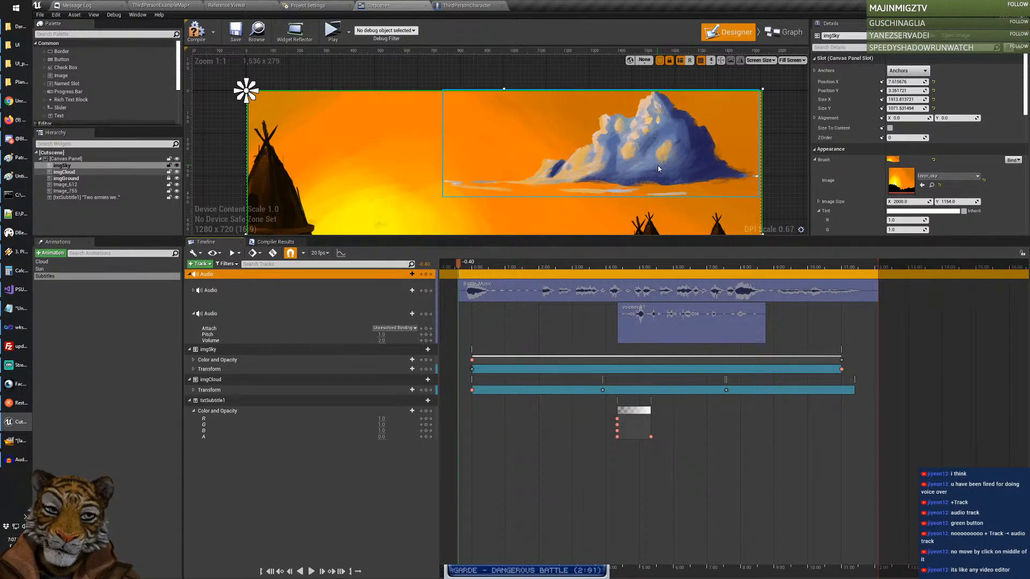
Step: Enlarge the widget preview above the timeline and delete the Sun and Cloud animations
drag(785, 237, 786, 364)
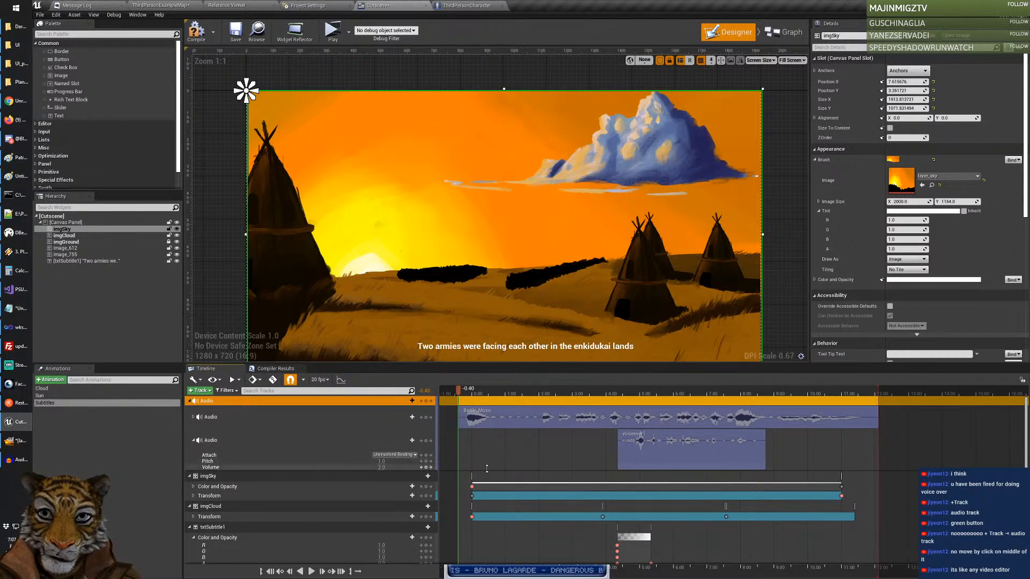
click(56, 396)
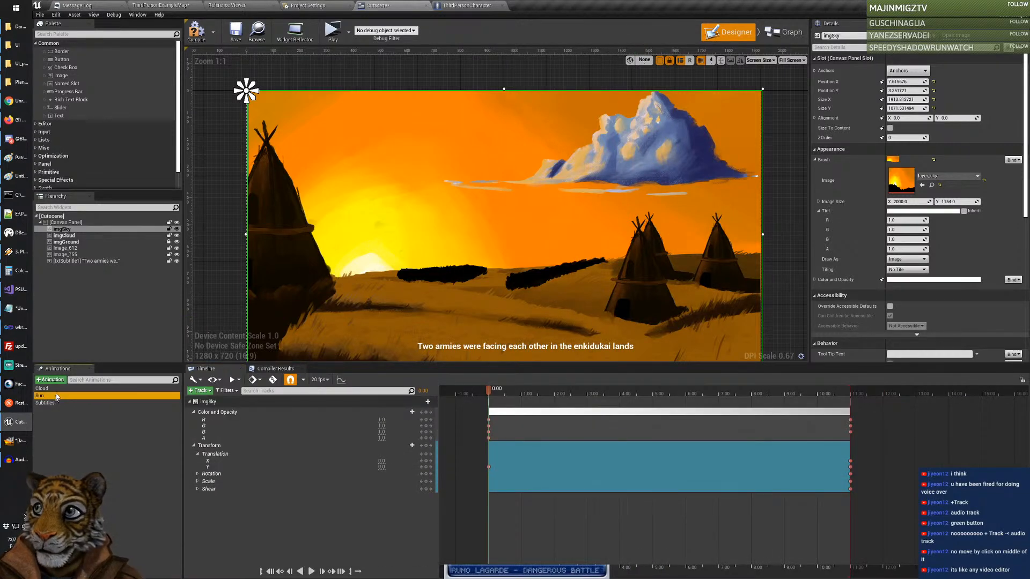
click(58, 404)
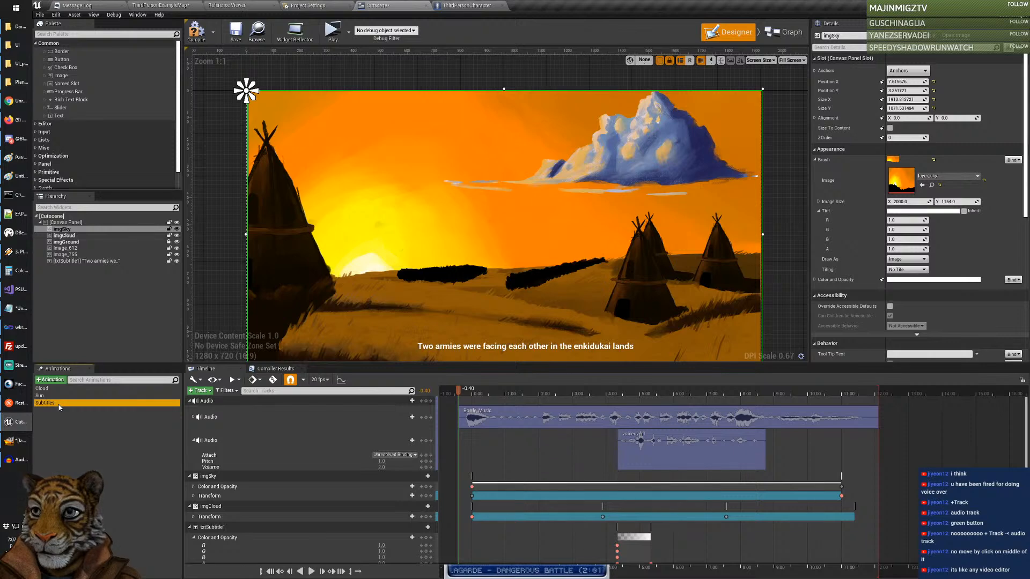
click(58, 396)
right_click(62, 397)
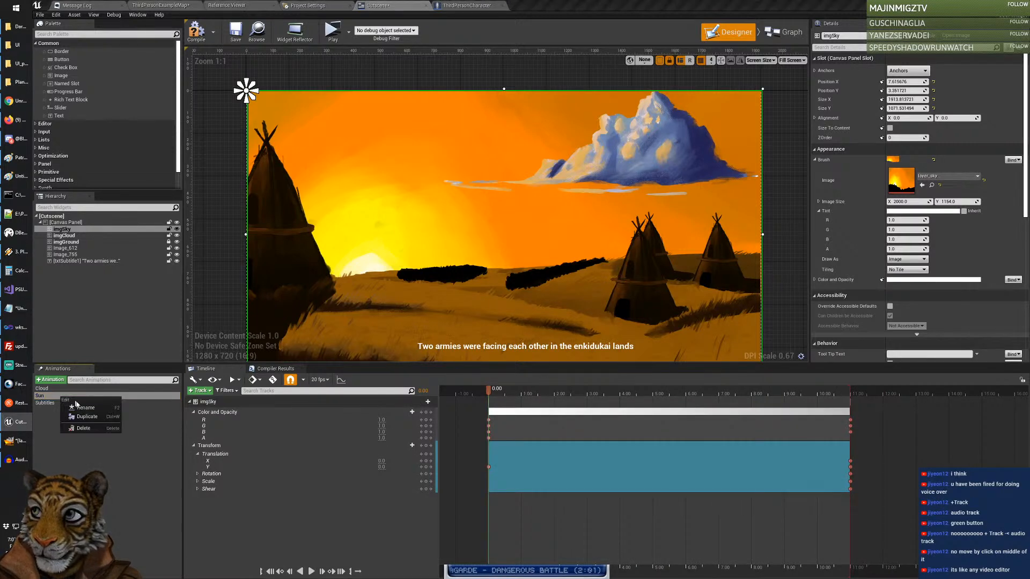
click(90, 429)
click(59, 389)
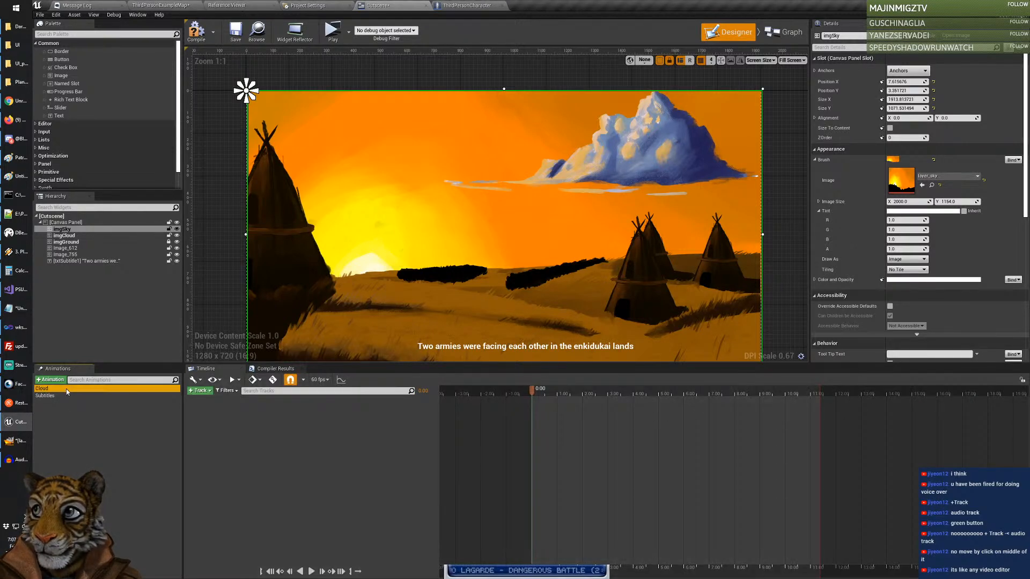
right_click(67, 390)
click(91, 423)
Step: Rename the Subtitles animation to "Animation"
click(55, 391)
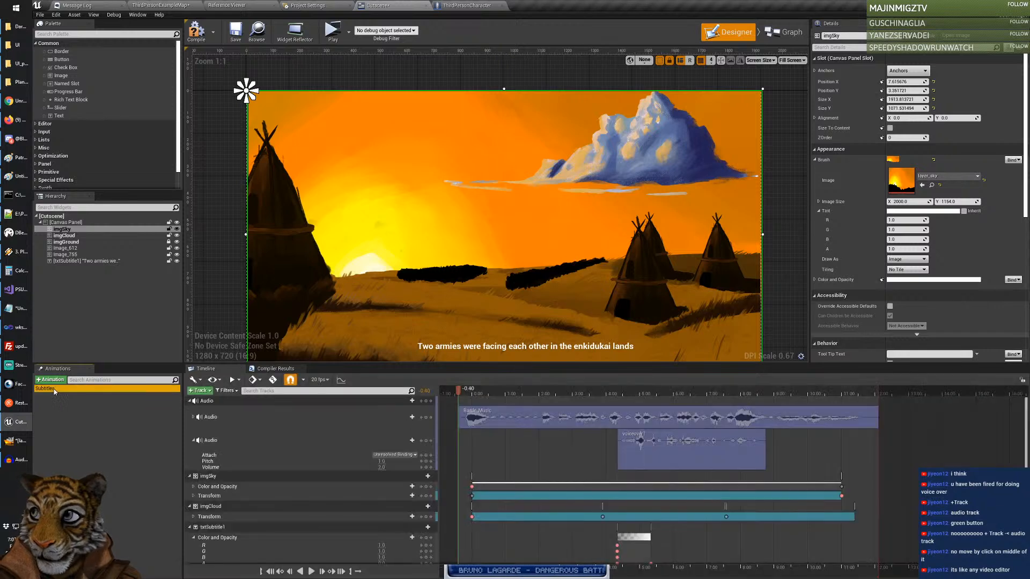
right_click(51, 391)
click(70, 399)
right_click(50, 391)
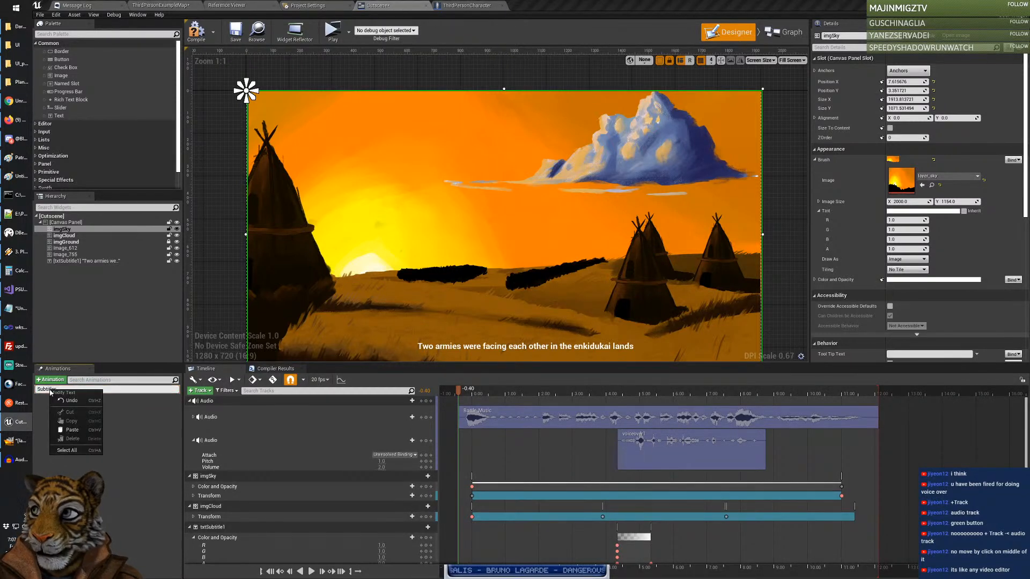
double_click(51, 391)
text(Ani)
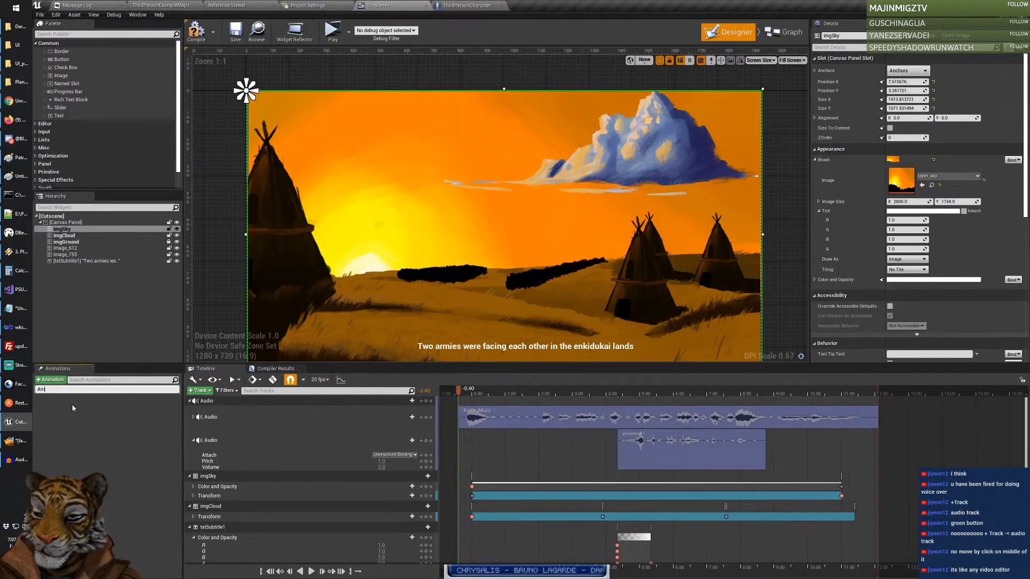
text(mation)
key(Return)
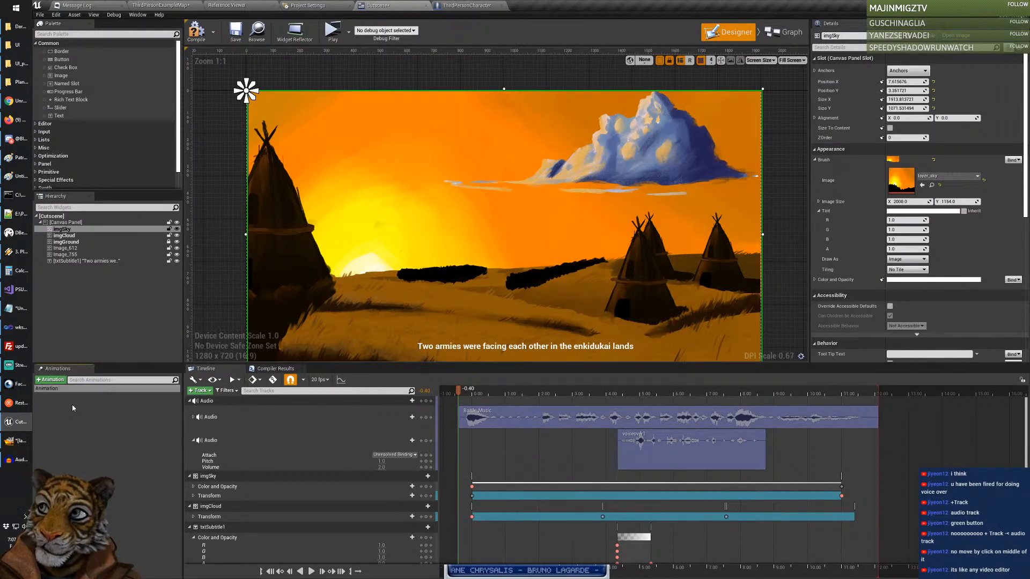
Step: Play the combined animation to preview it, and bring the playhead back to -0.15
click(311, 572)
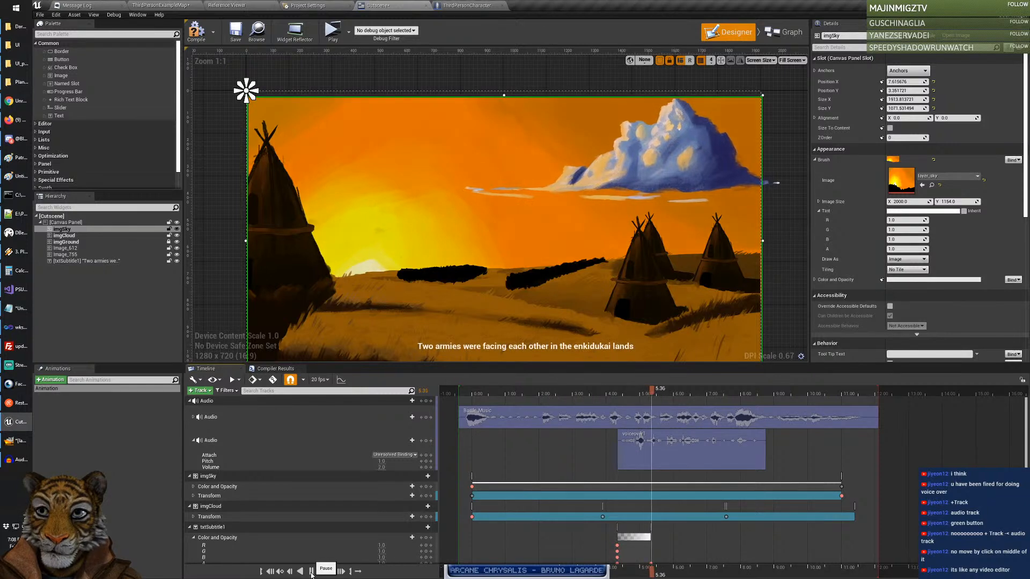
click(311, 572)
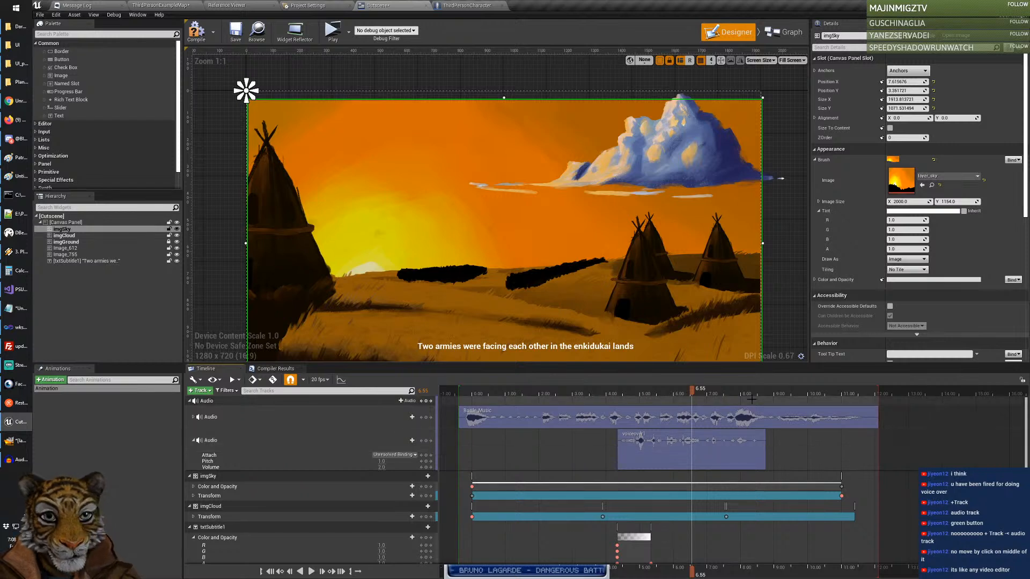
drag(692, 394, 466, 401)
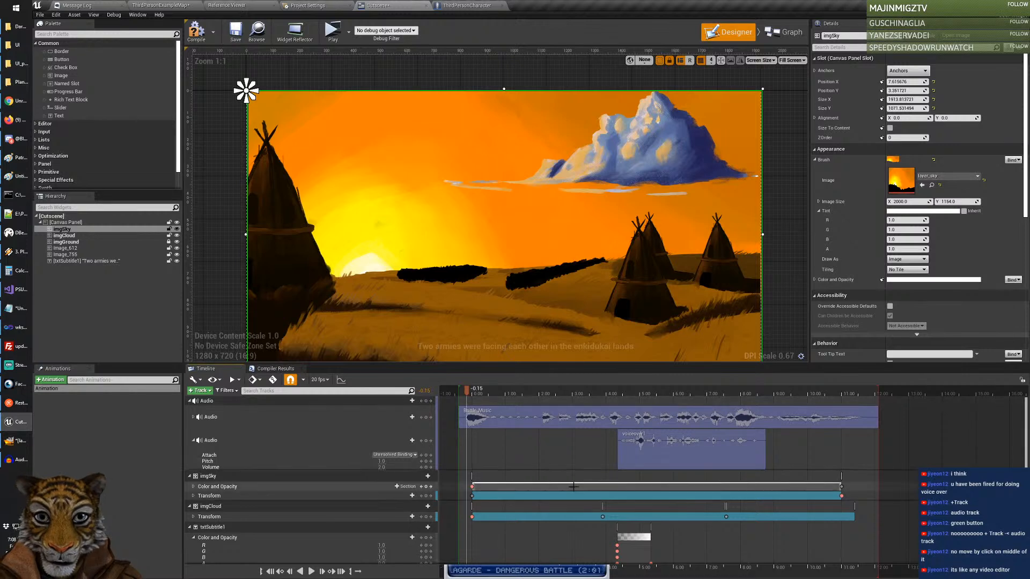
Step: Move imgSky's Color and Opacity section and its Transform section so both start with the voiceover clip
double_click(277, 477)
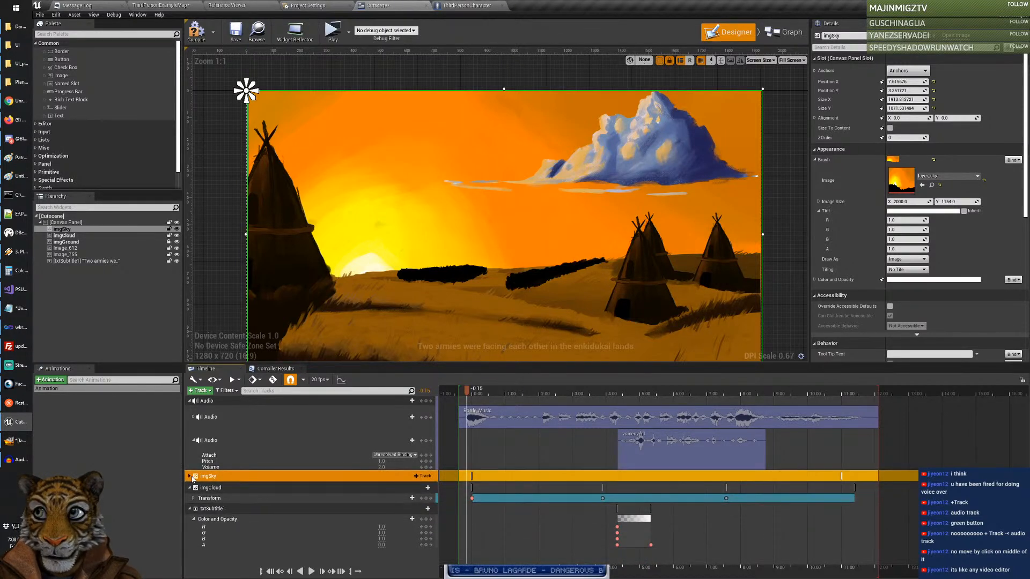
click(191, 476)
click(252, 486)
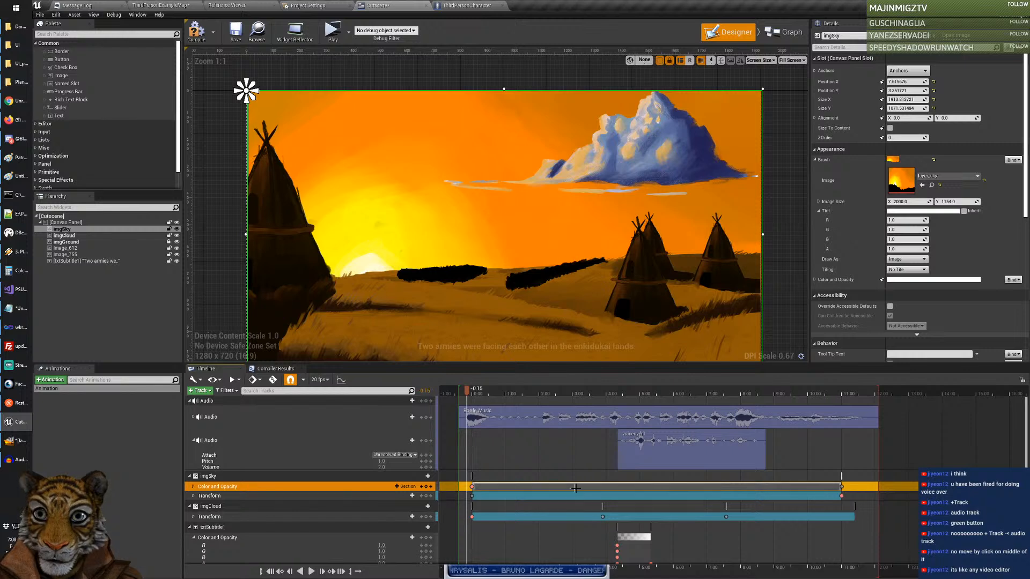
click(603, 486)
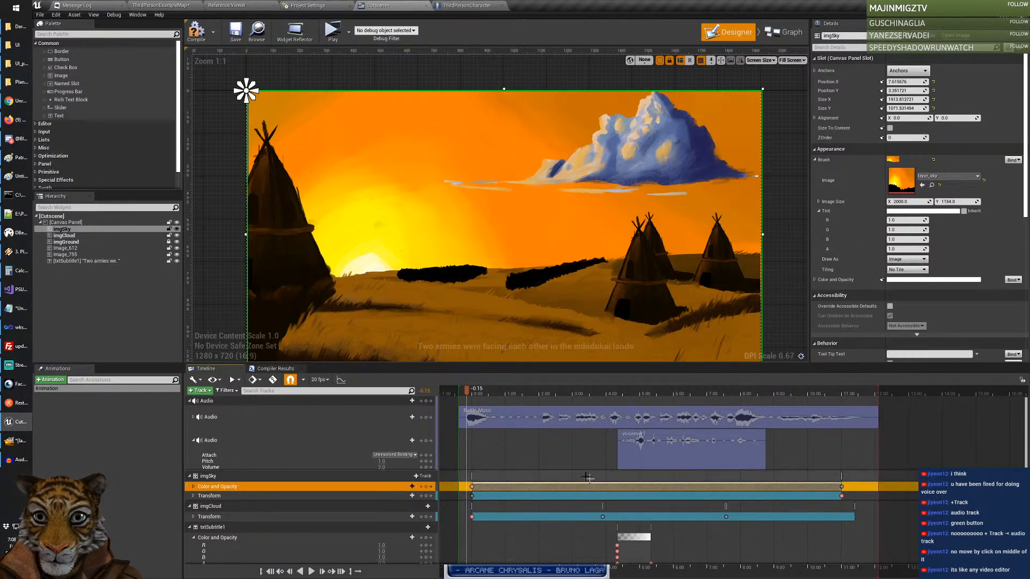
drag(520, 486, 666, 486)
double_click(525, 498)
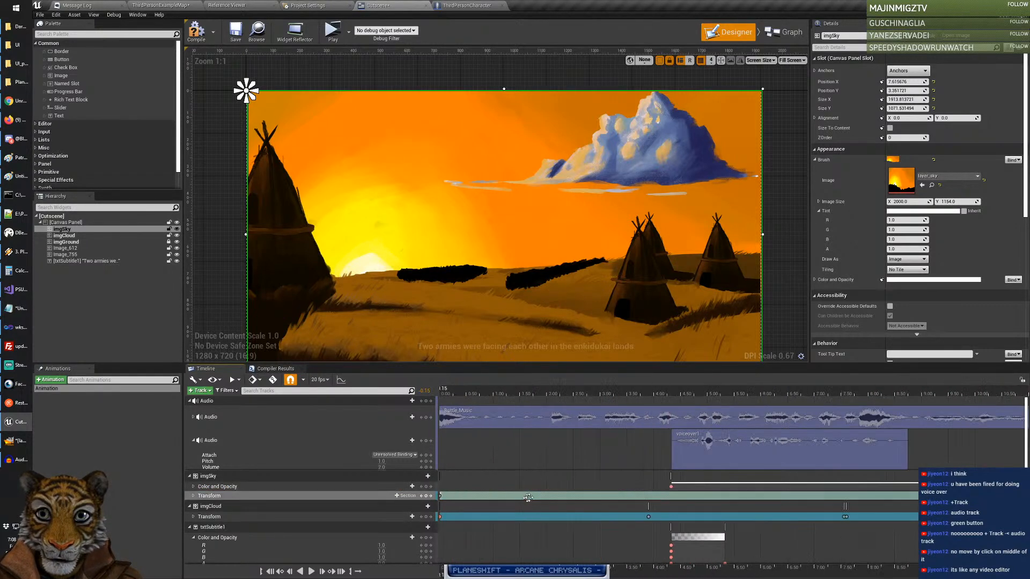
drag(535, 497, 761, 496)
click(613, 484)
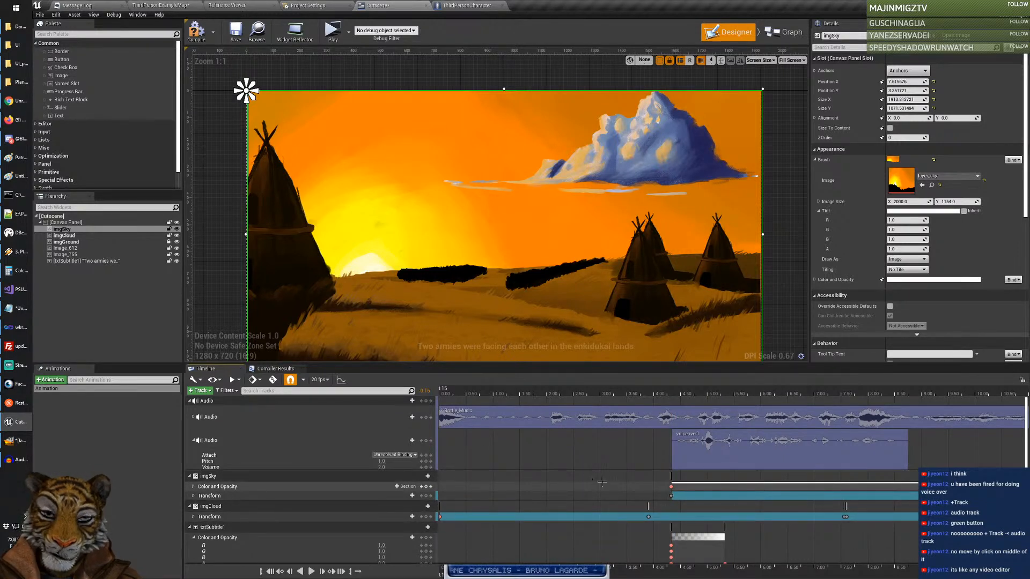
Step: Move imgCloud's Transform section to start with the voiceover clip, and set the playhead to 3.90
ctrl+scroll(592, 489, down, 4)
shift+scroll(591, 489, down, 1)
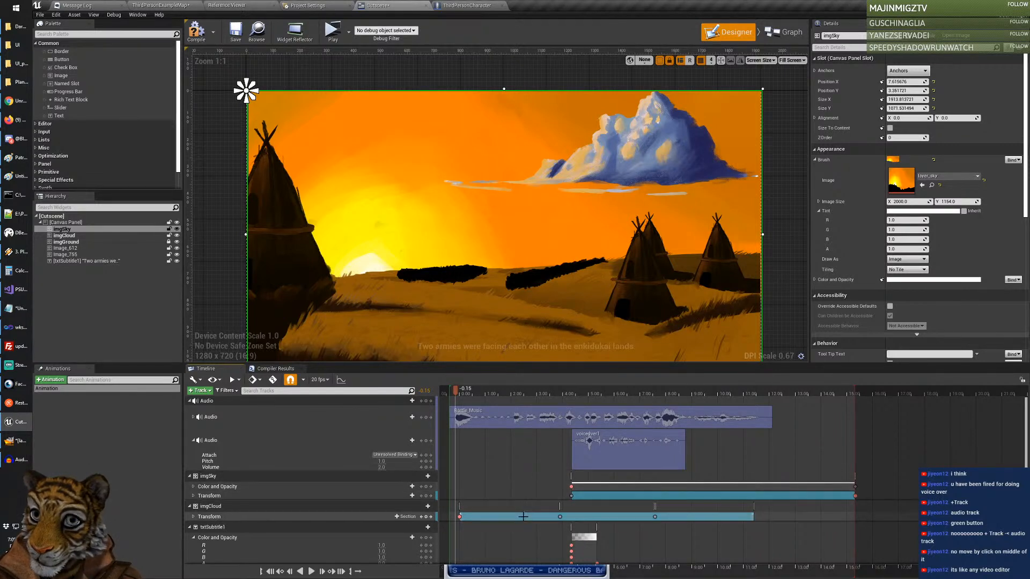
drag(522, 517, 626, 508)
click(627, 508)
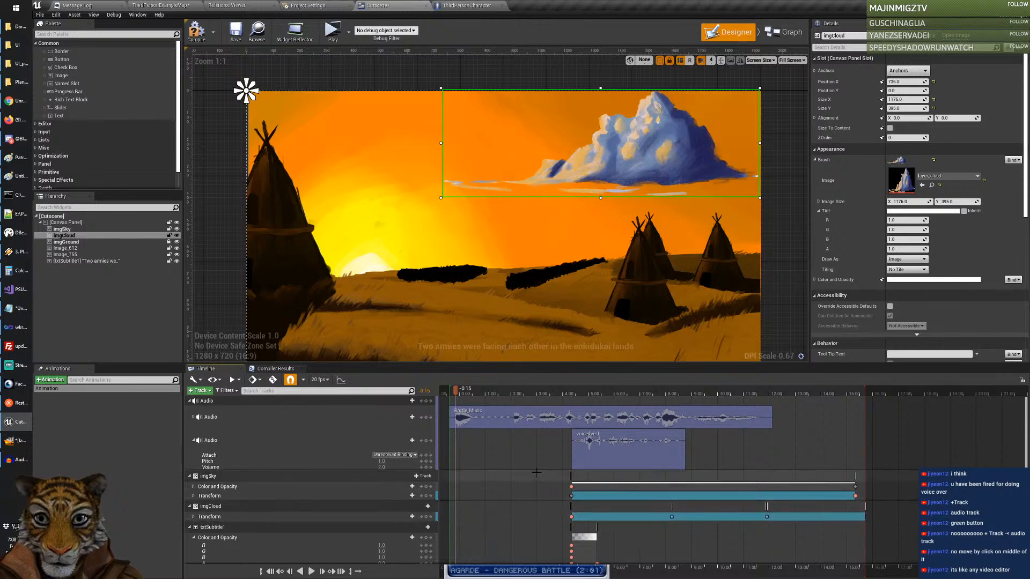
drag(456, 396, 560, 413)
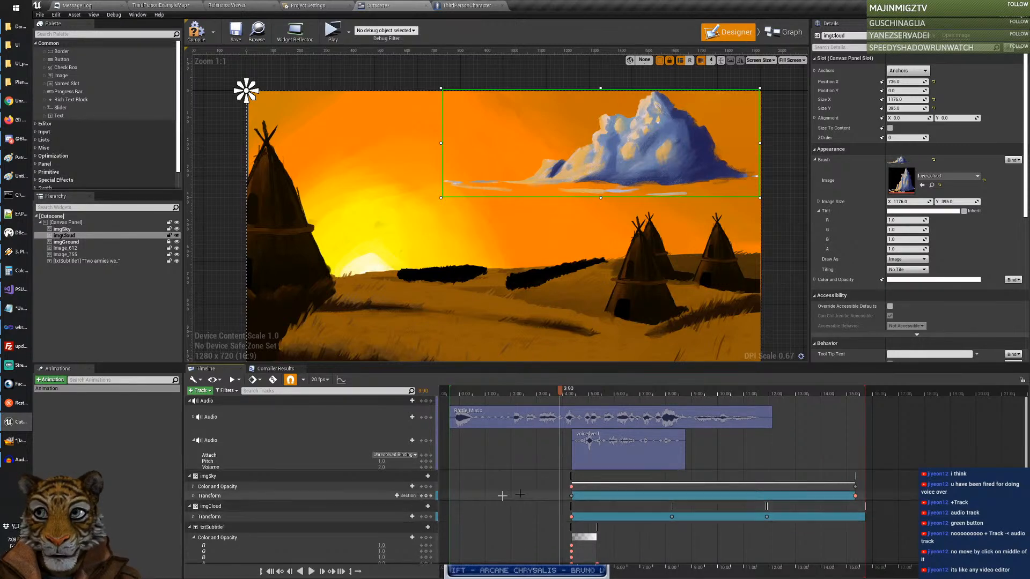
Step: Move both imgSky sections together to start at imgCloud's second keyframe, and return the playhead to -0.40
click(286, 475)
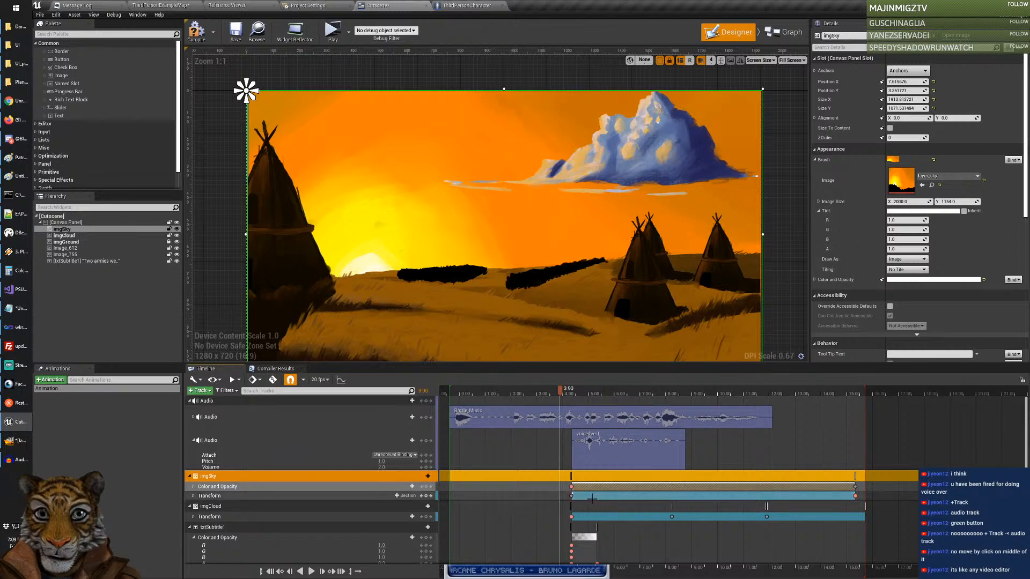
key(super)
key(super)
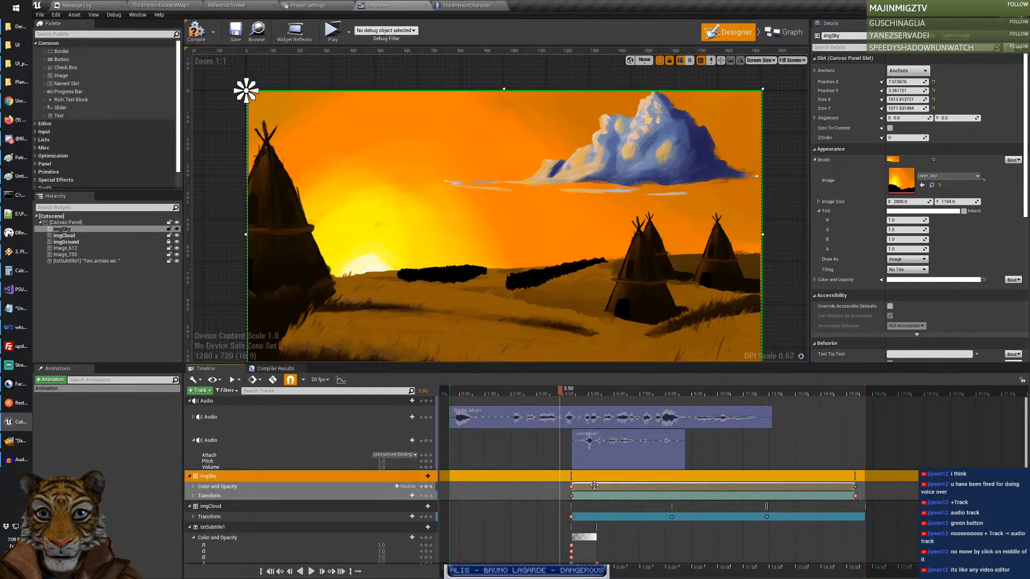
drag(595, 486, 690, 485)
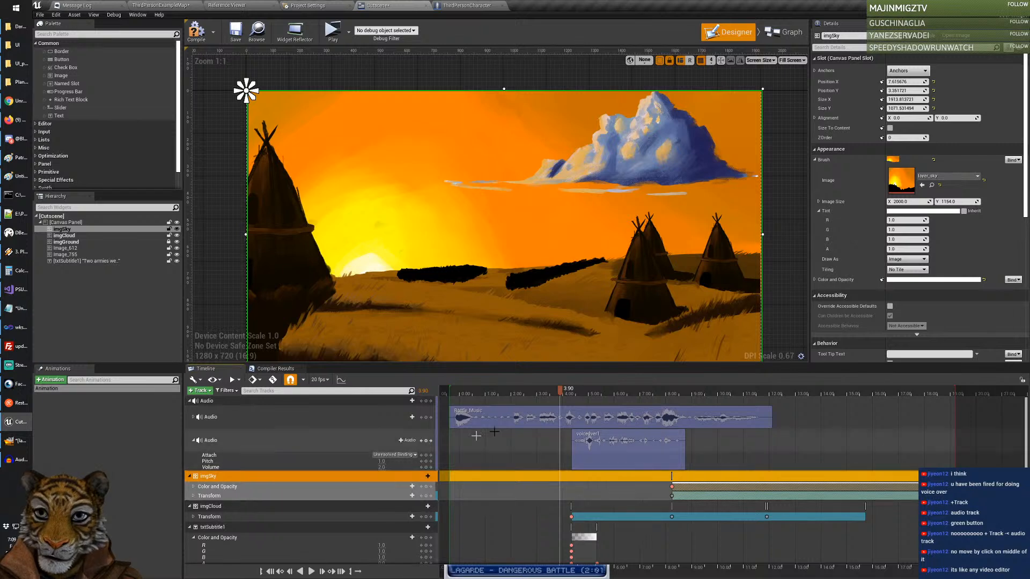
drag(564, 396, 448, 397)
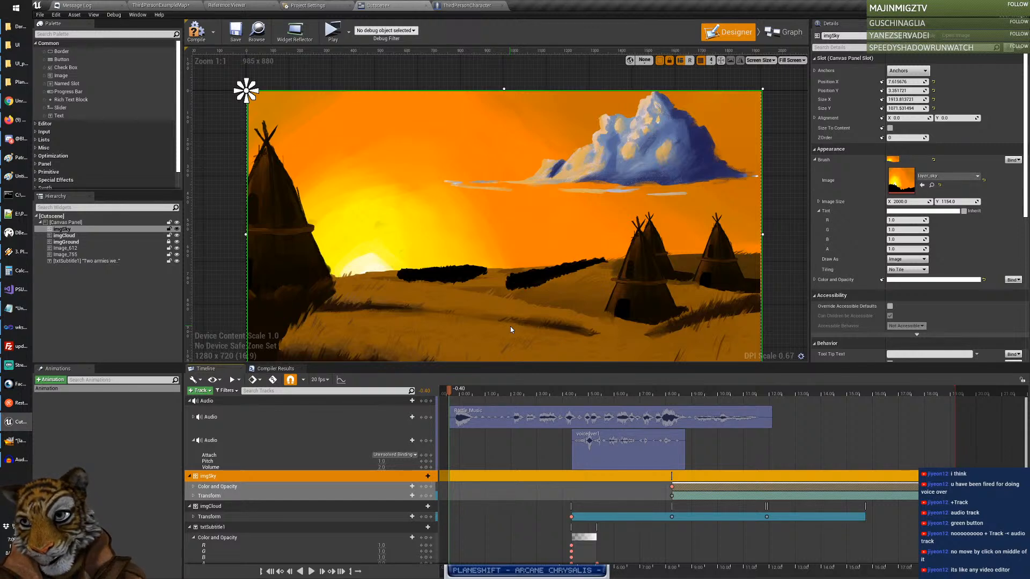
Step: Compile the widget and stretch imgSky's top-left corner to the canvas origin, at about position 0, 0
click(197, 31)
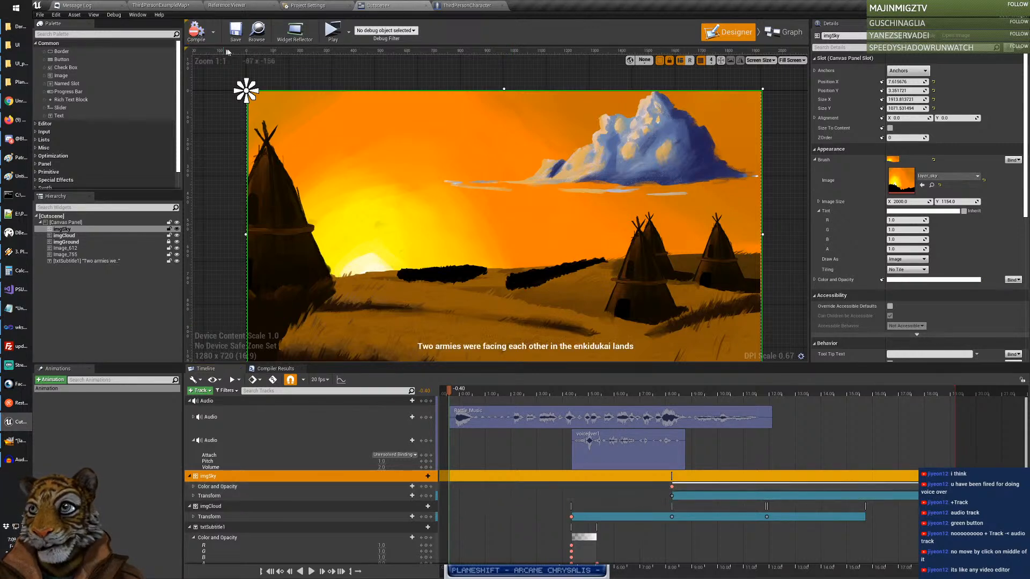
right_drag(237, 173, 373, 282)
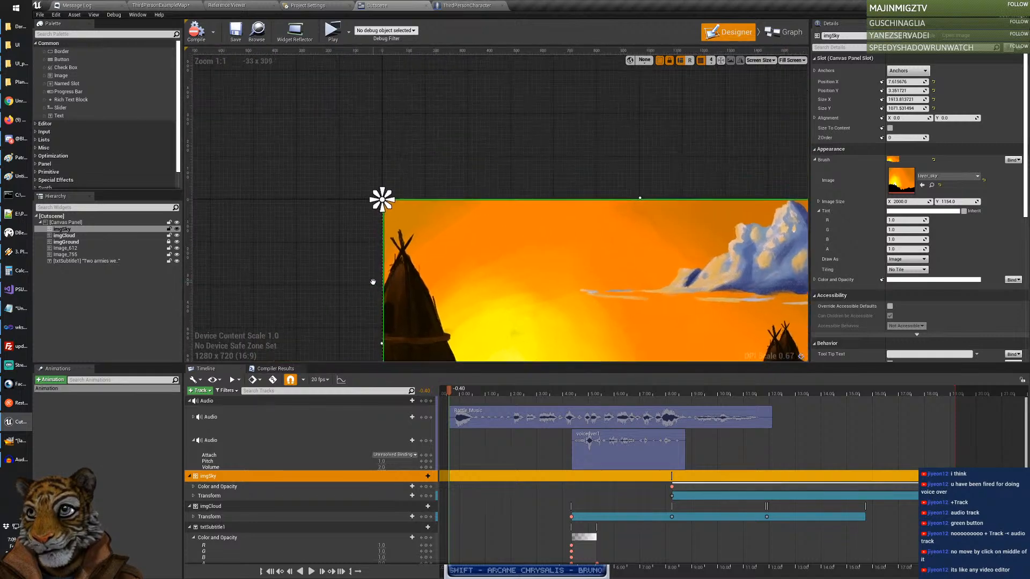
scroll(373, 206, up, 12)
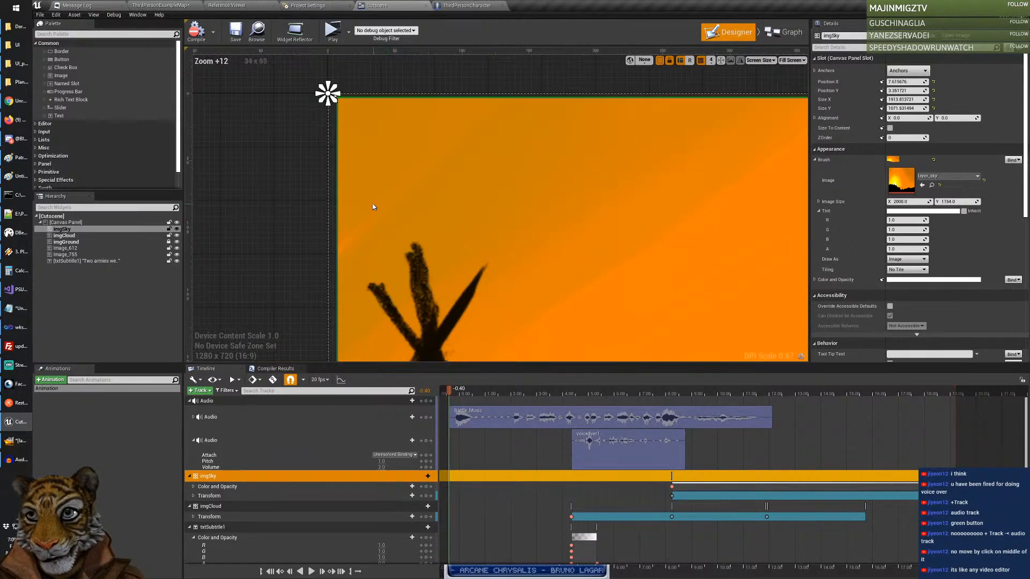
scroll(374, 206, up, 1)
right_drag(338, 77, 381, 162)
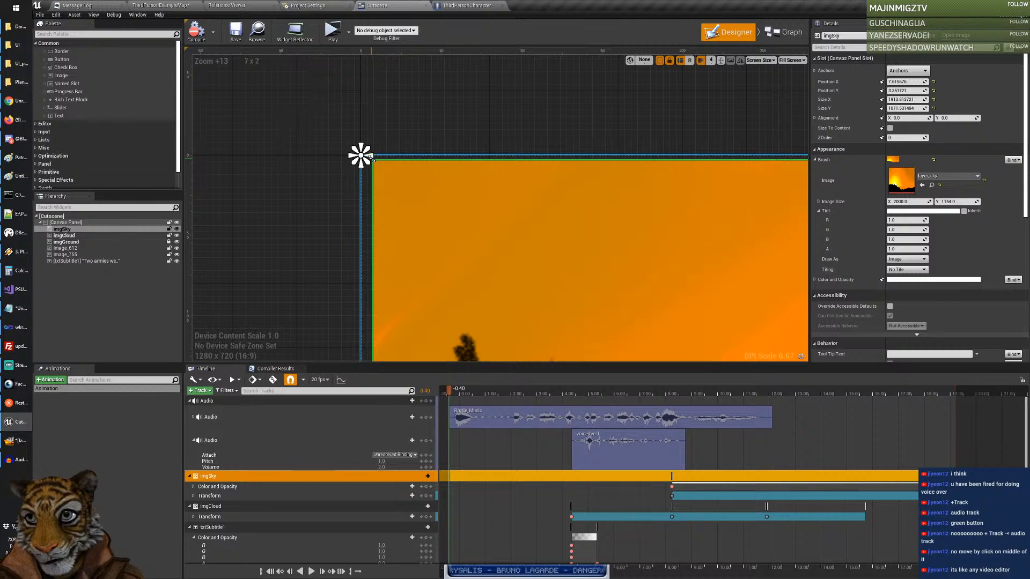
drag(371, 157, 361, 156)
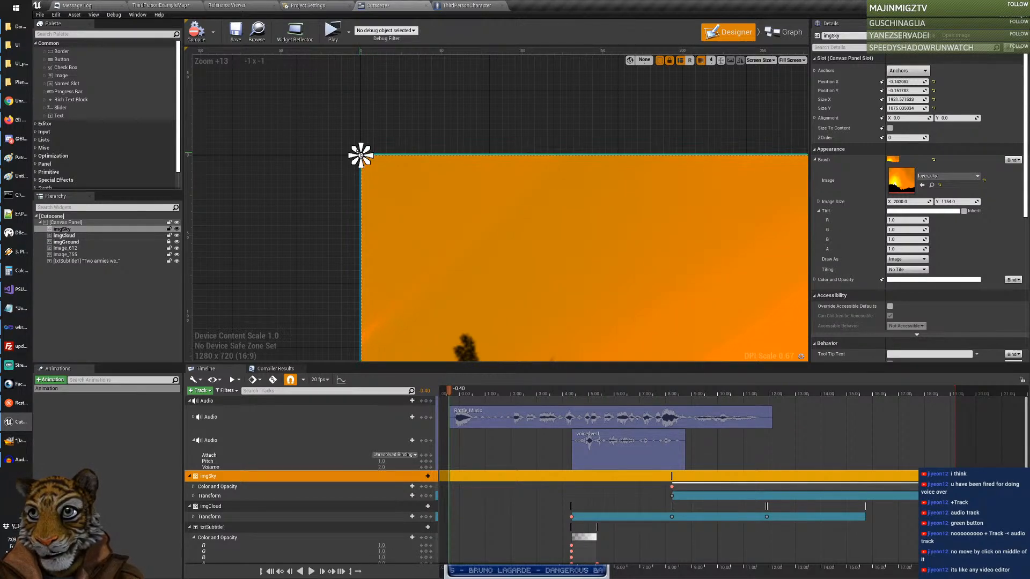
Step: Resize imgSky from its bottom-right corner to about 1920 by 1075, aligning it with the canvas corner
scroll(469, 235, down, 8)
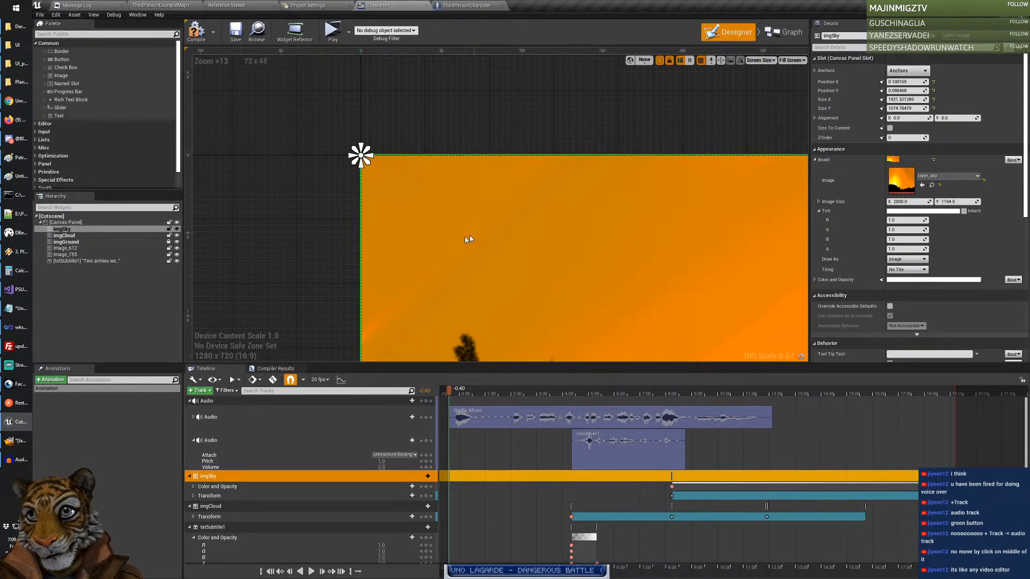
mouse_move(634, 309)
right_down()
mouse_move(419, 159)
mouse_move(482, 191)
right_up()
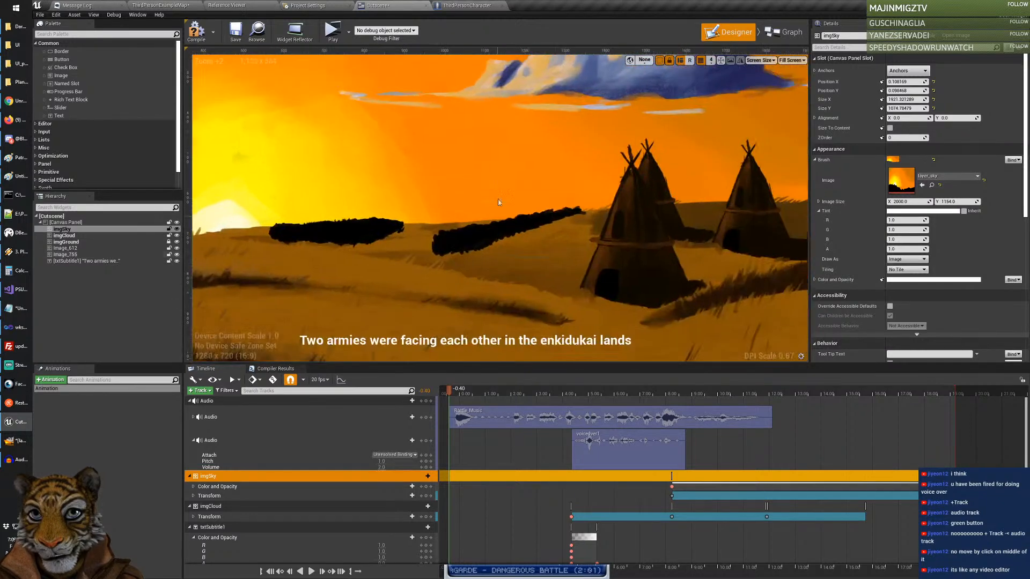
right_drag(672, 315, 487, 205)
right_drag(634, 285, 554, 250)
scroll(574, 267, up, 3)
scroll(626, 297, up, 8)
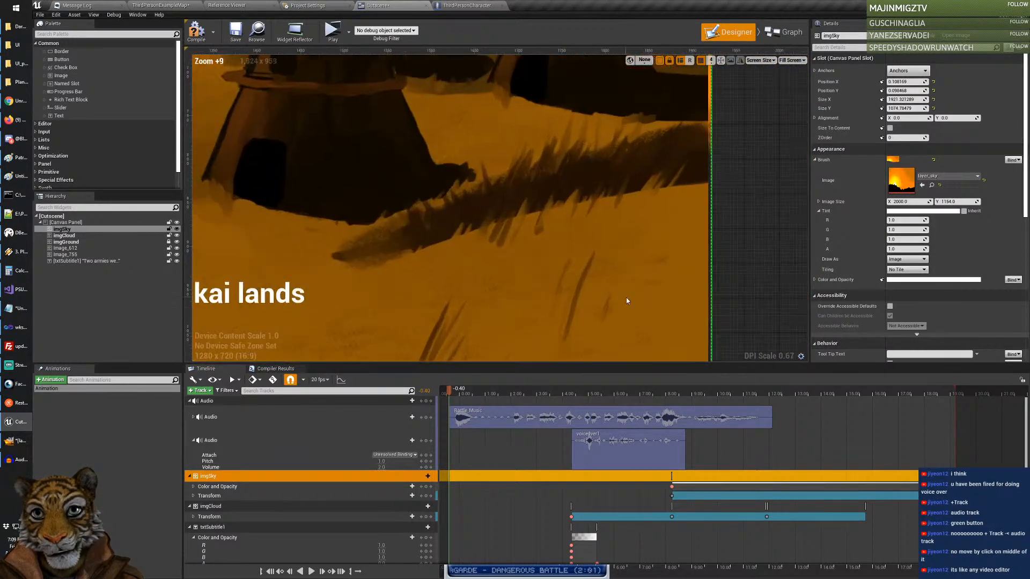
mouse_move(536, 156)
right_down()
mouse_move(663, 295)
mouse_move(501, 172)
right_up()
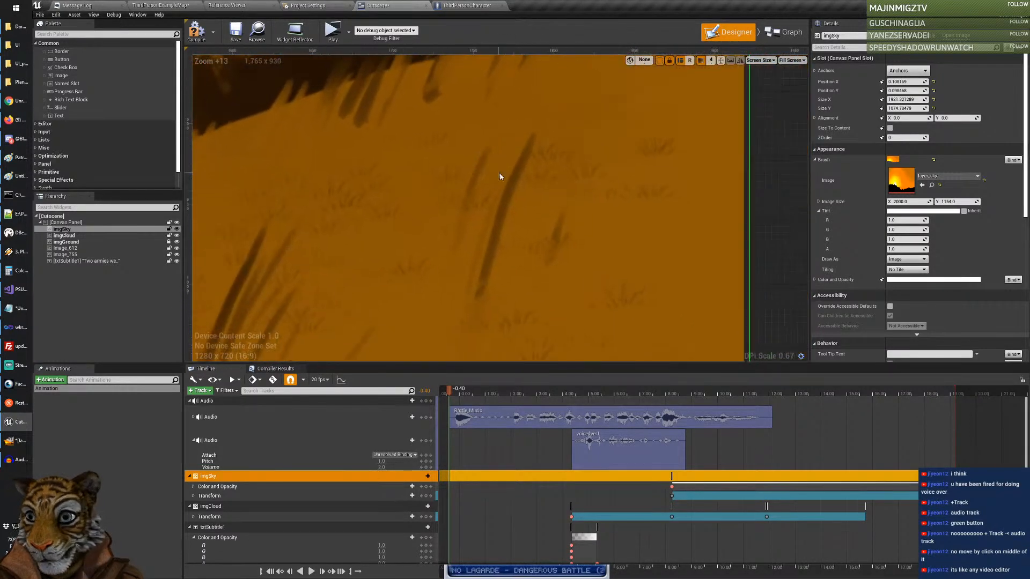
right_drag(663, 242, 610, 189)
right_drag(665, 278, 605, 235)
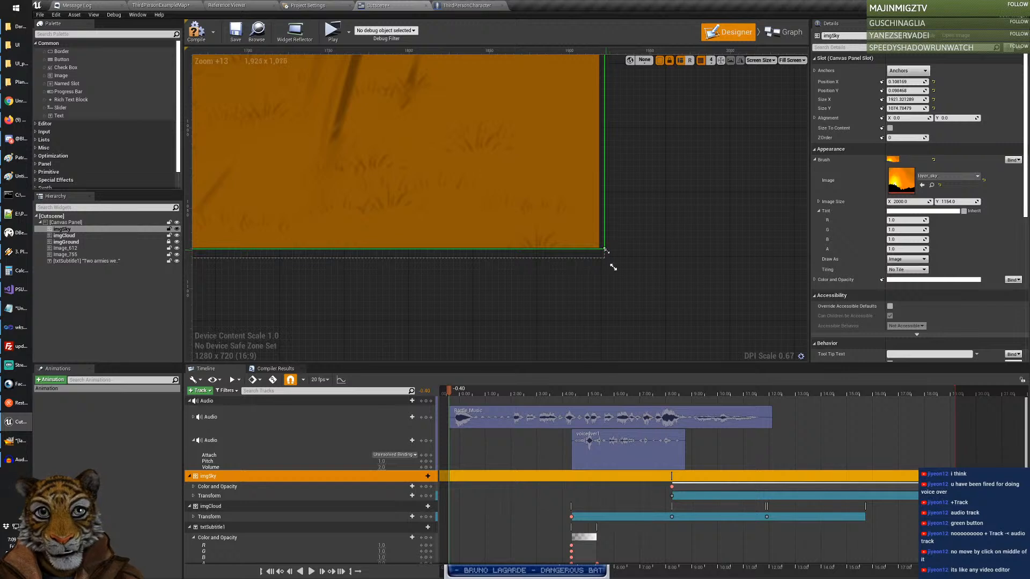
drag(613, 266, 611, 266)
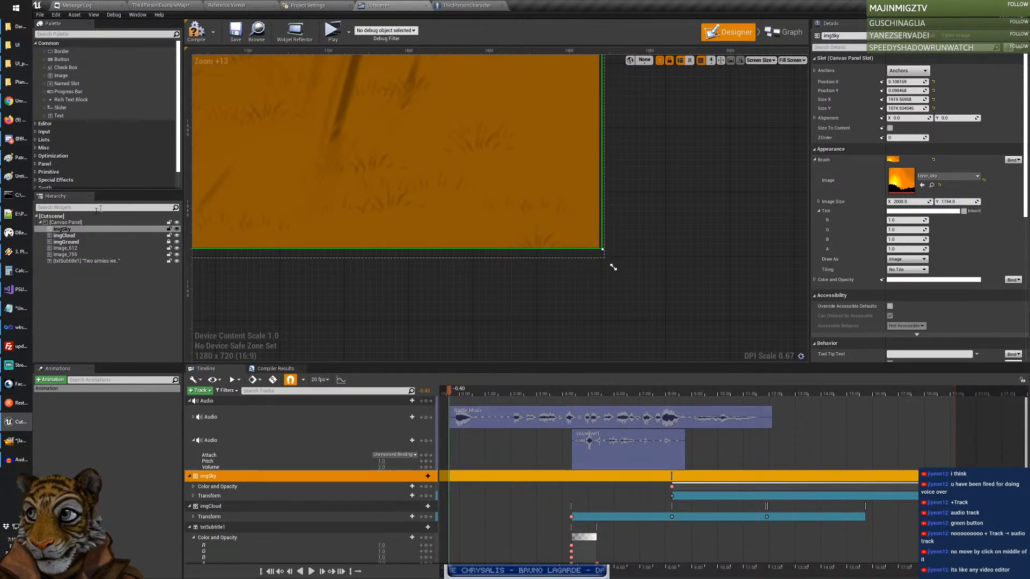
Step: Stretch imgGround's bottom-right corner to the canvas's bottom-right corner and save the widget
click(79, 236)
click(85, 243)
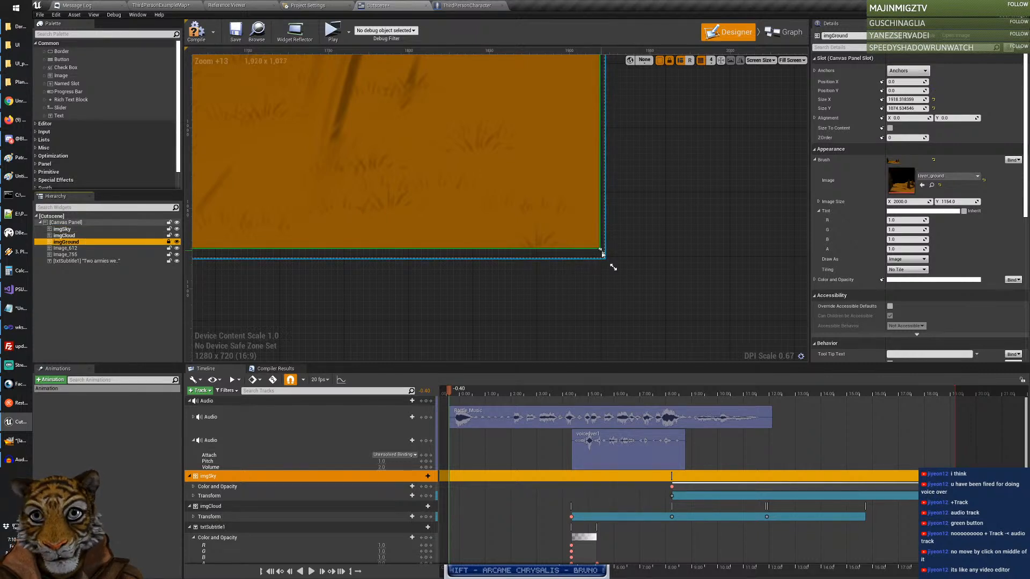
drag(613, 266, 613, 266)
click(540, 325)
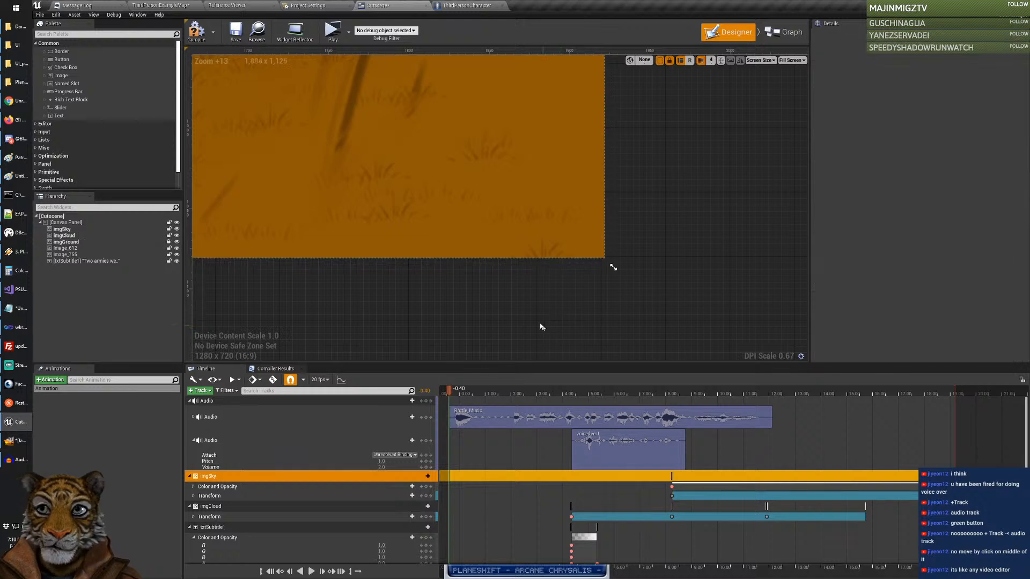
right_drag(400, 311, 569, 330)
scroll(560, 325, down, 10)
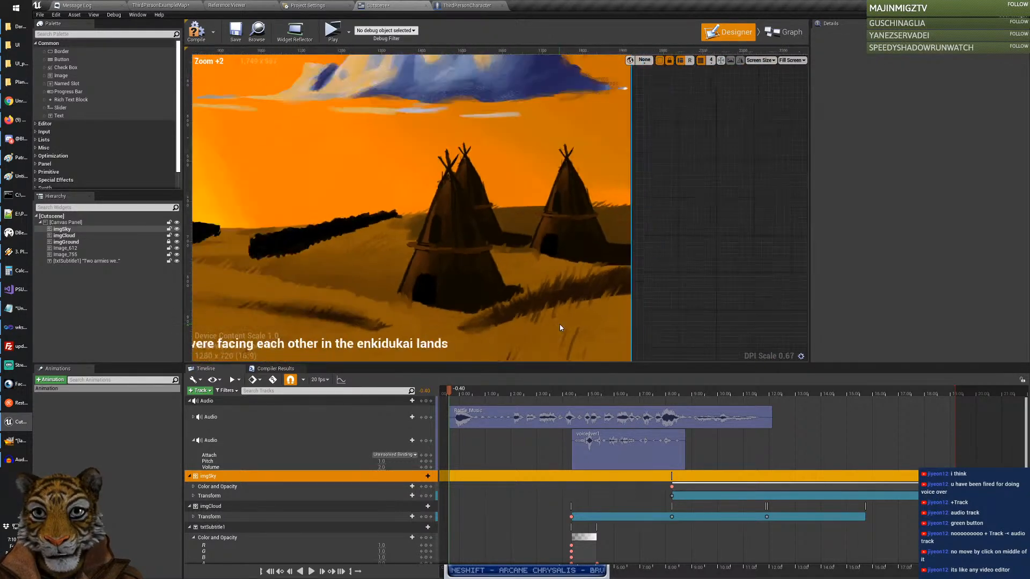
right_drag(396, 261, 545, 254)
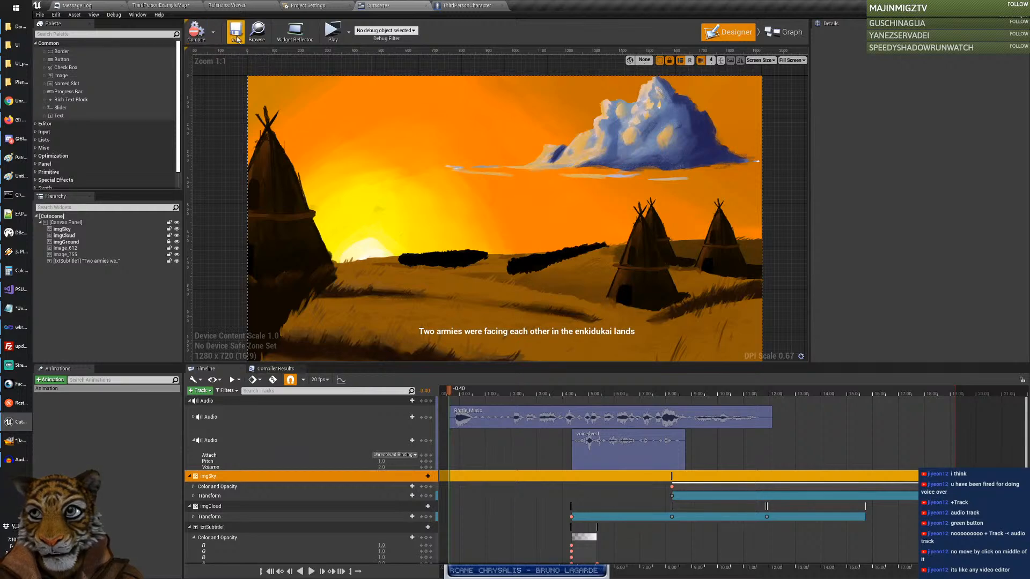
click(696, 127)
click(501, 244)
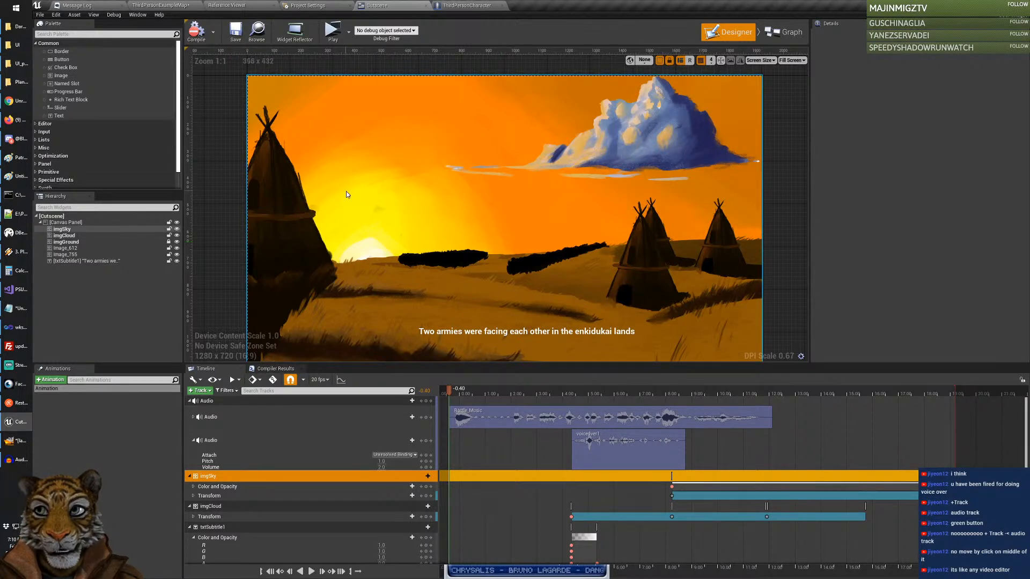
Step: Delete the Cloud and Sun Play Animation nodes with their variables from the event graph and compile the widget
click(783, 32)
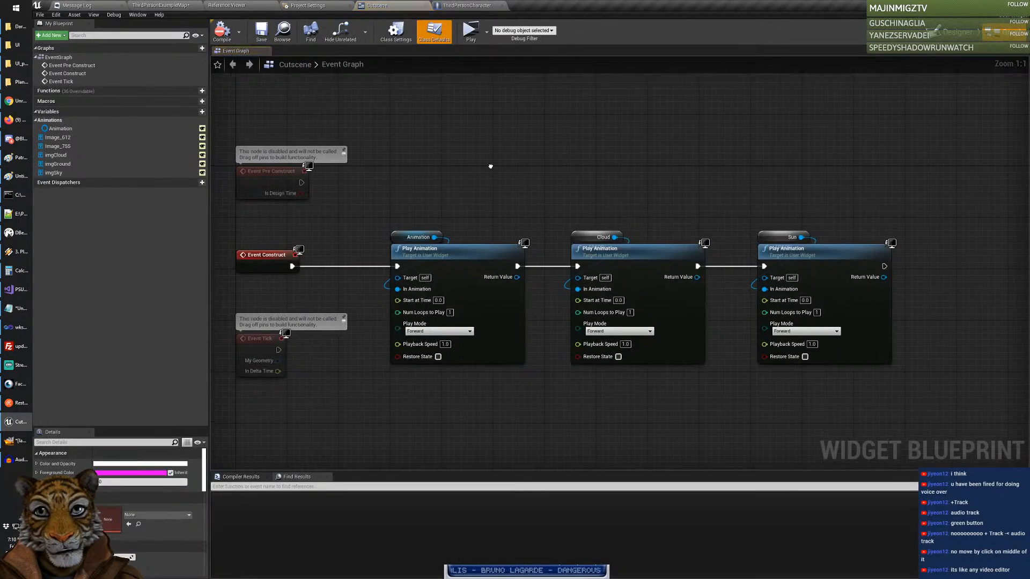
click(248, 475)
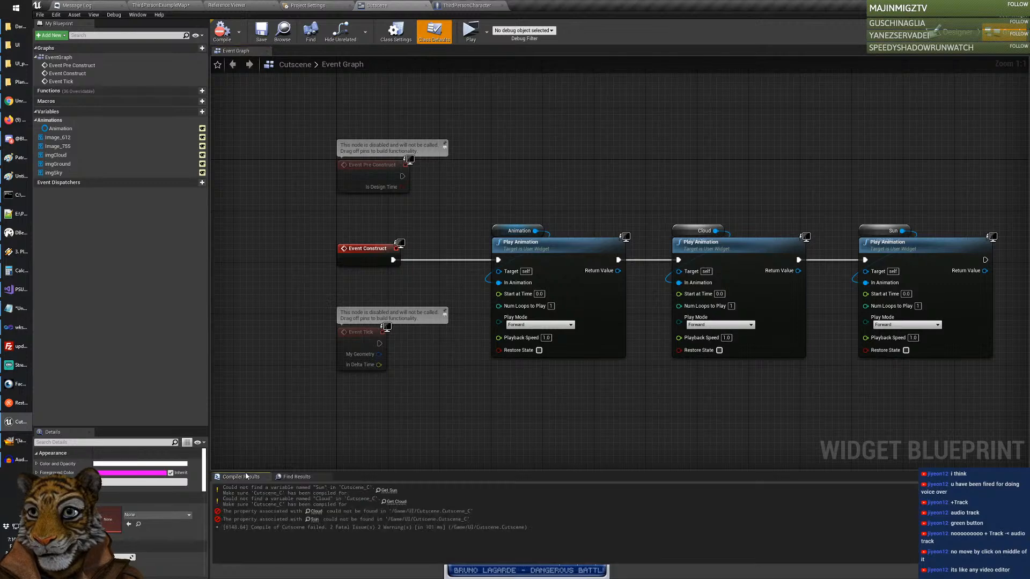
click(315, 512)
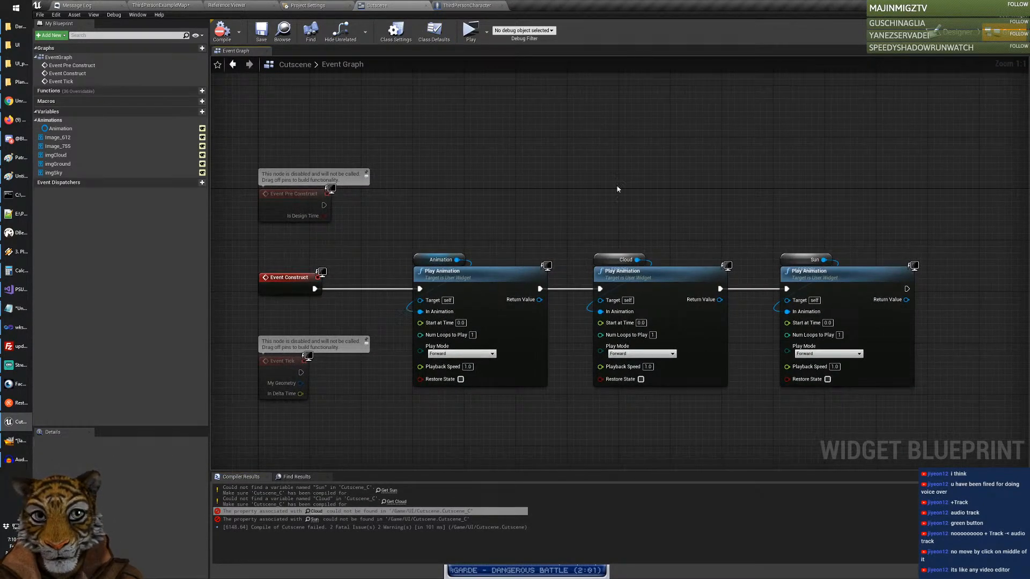
drag(617, 191, 863, 425)
key(Delete)
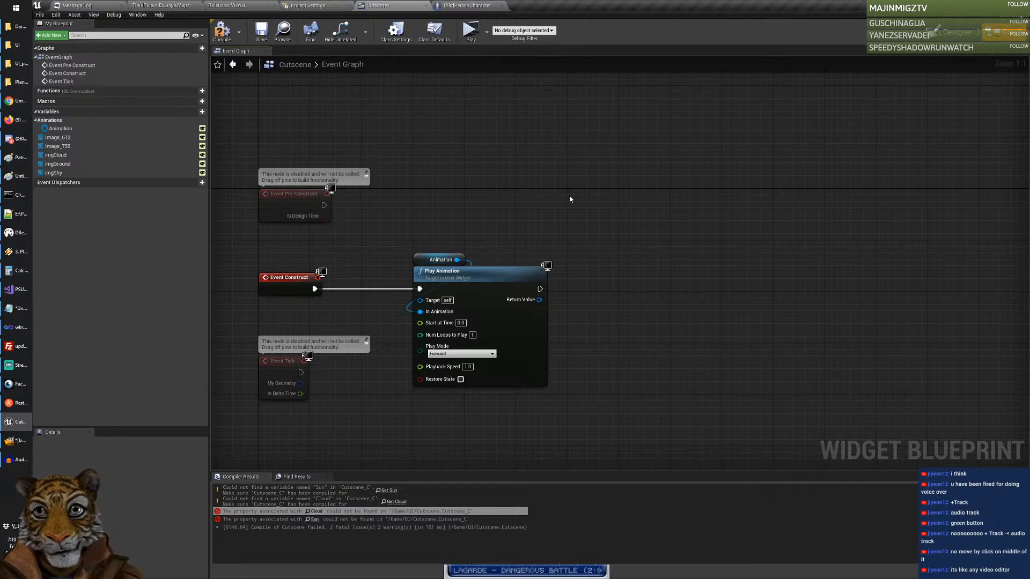
click(222, 31)
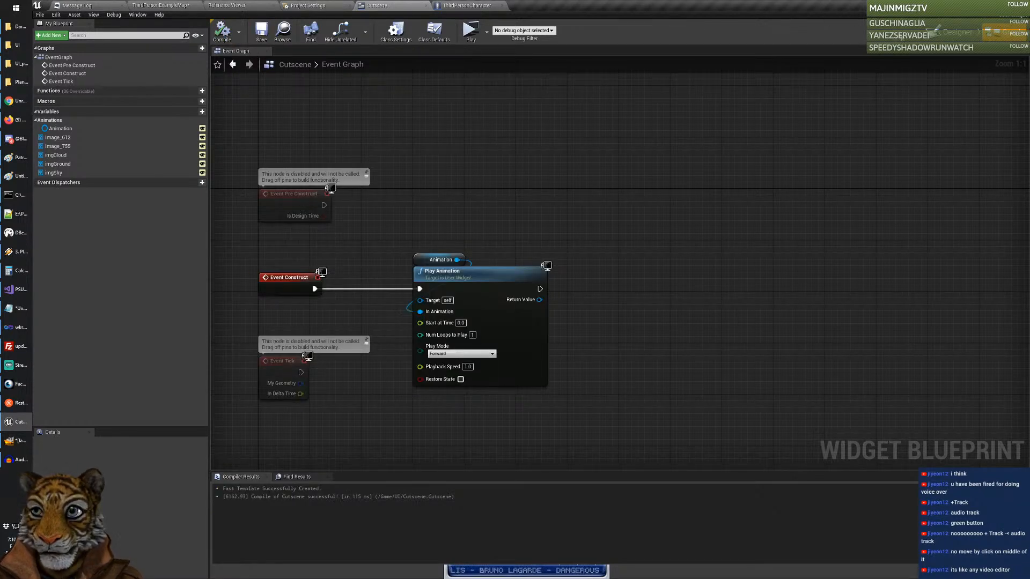
Step: Run the game from the widget designer in a maximized preview, trigger the cutscene to watch it, and end the session
click(952, 32)
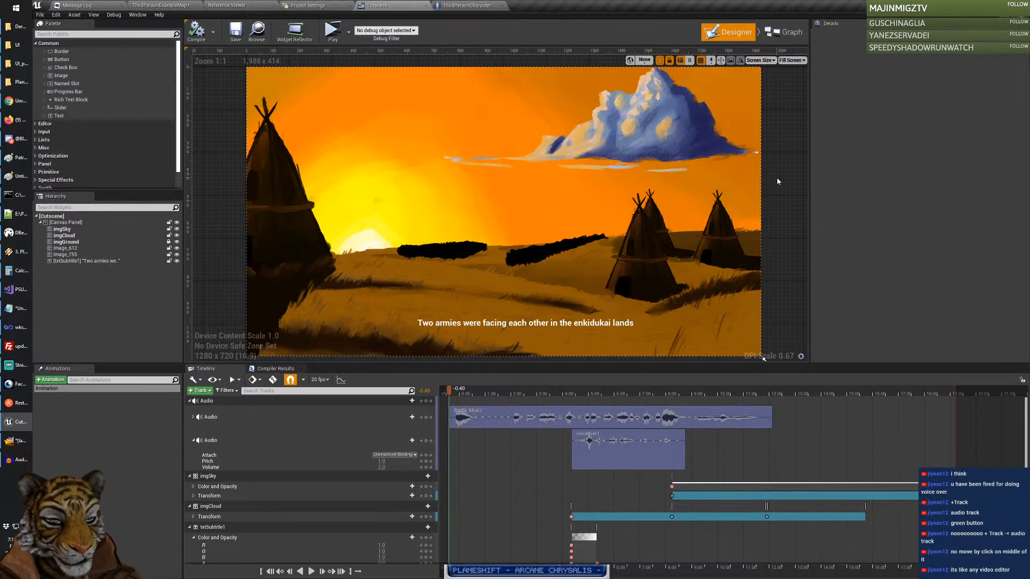
click(334, 30)
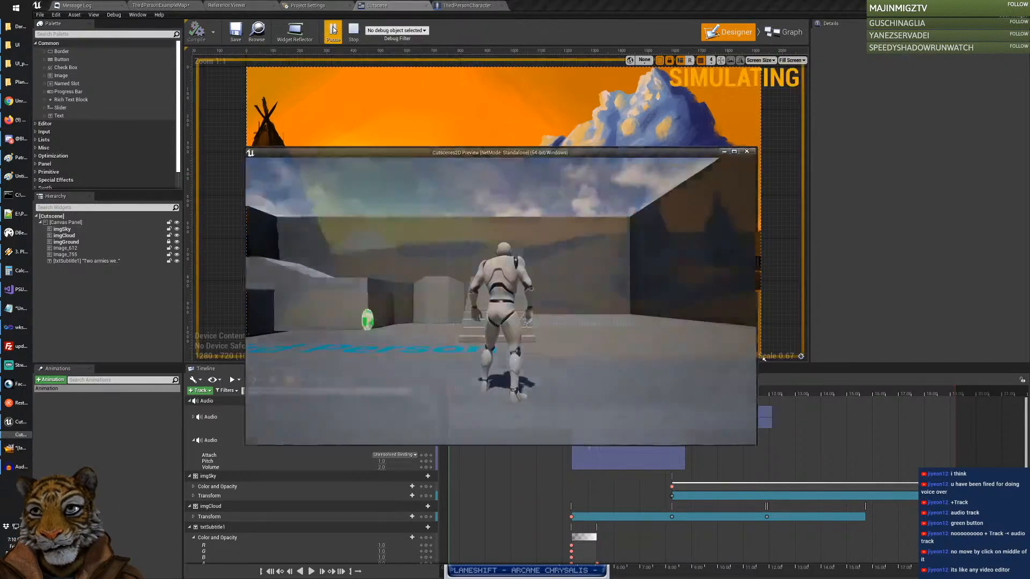
double_click(544, 153)
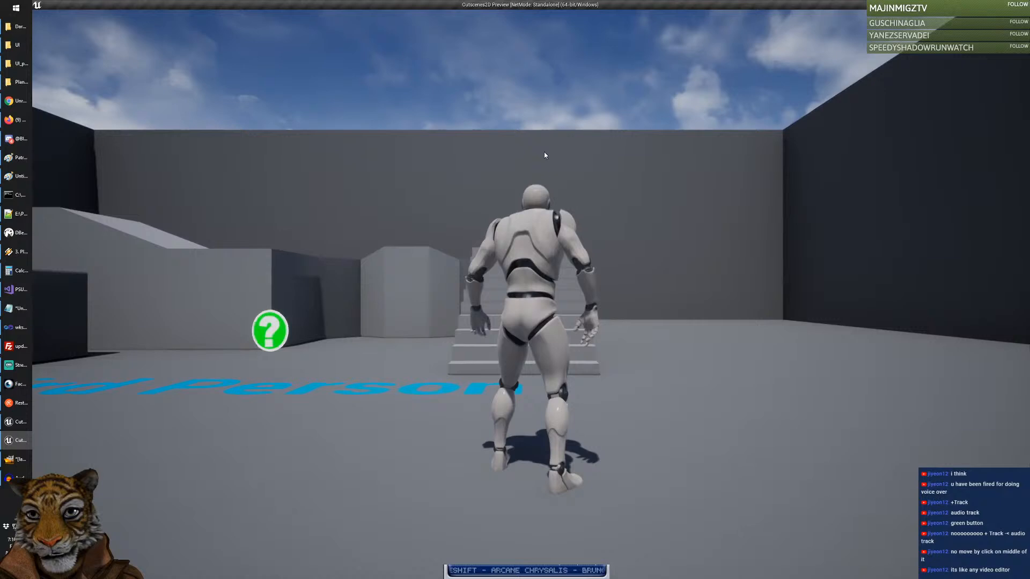
click(646, 276)
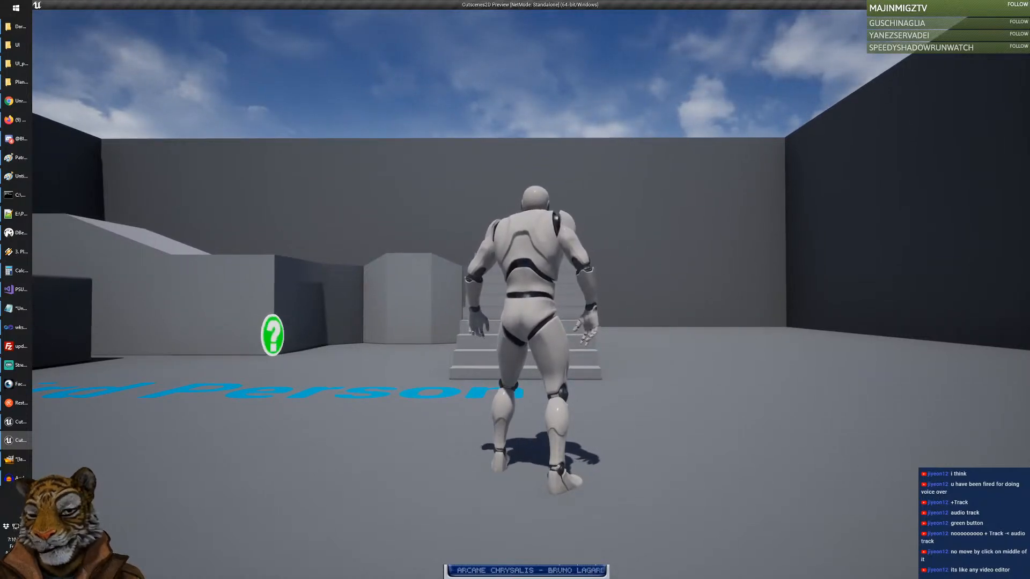
key(c)
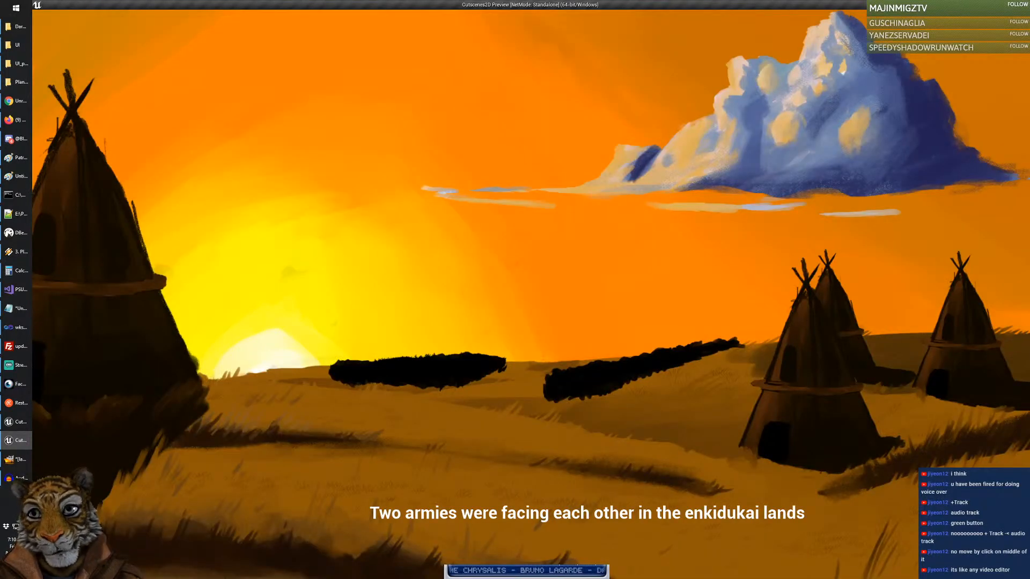
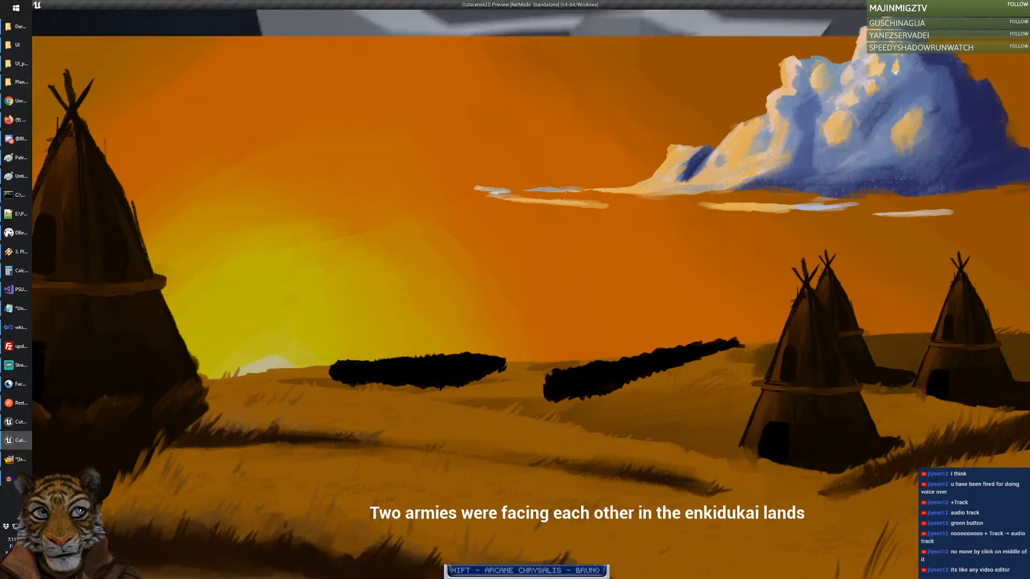
key(Escape)
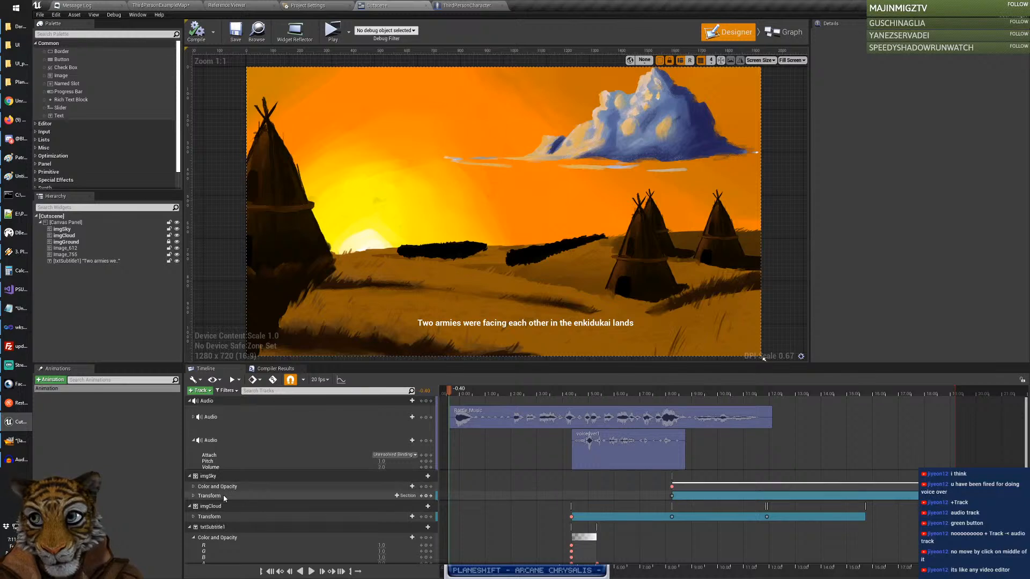
Step: Expand imgSky's Color and Opacity and Transform tracks to examine their keyframes
click(192, 488)
click(193, 487)
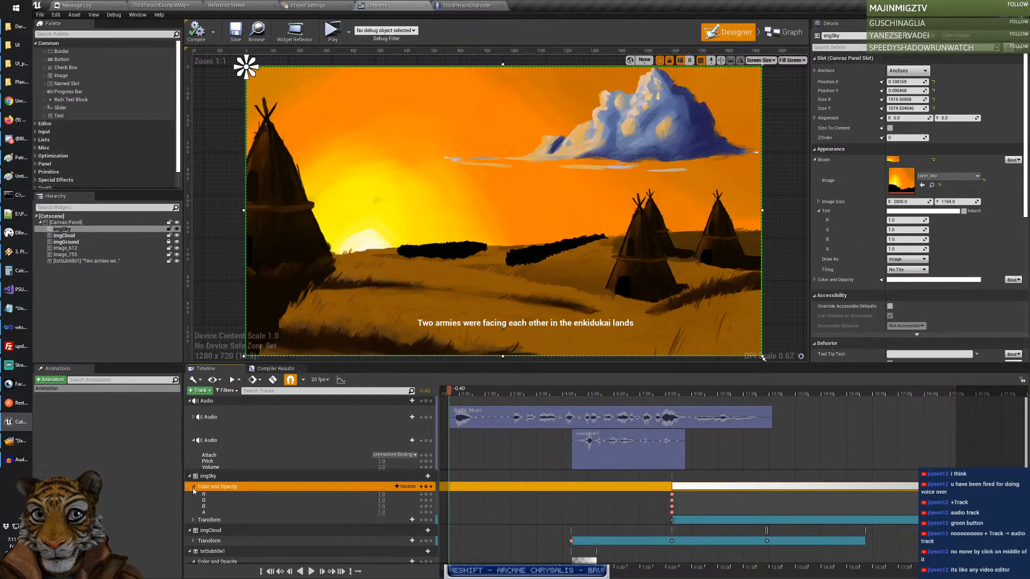
click(193, 520)
scroll(784, 456, down, 3)
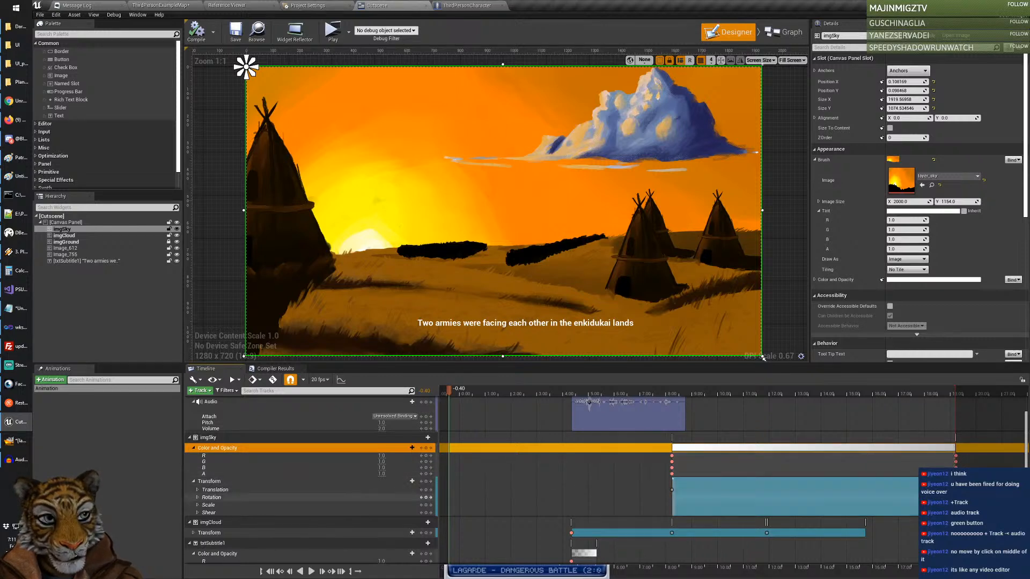
scroll(716, 456, up, 2)
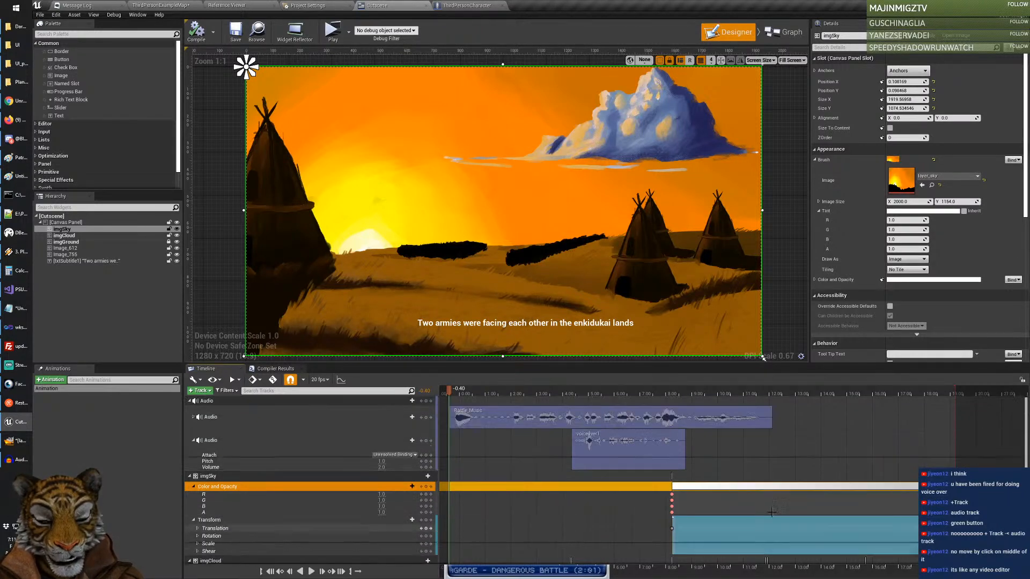
scroll(737, 473, down, 3)
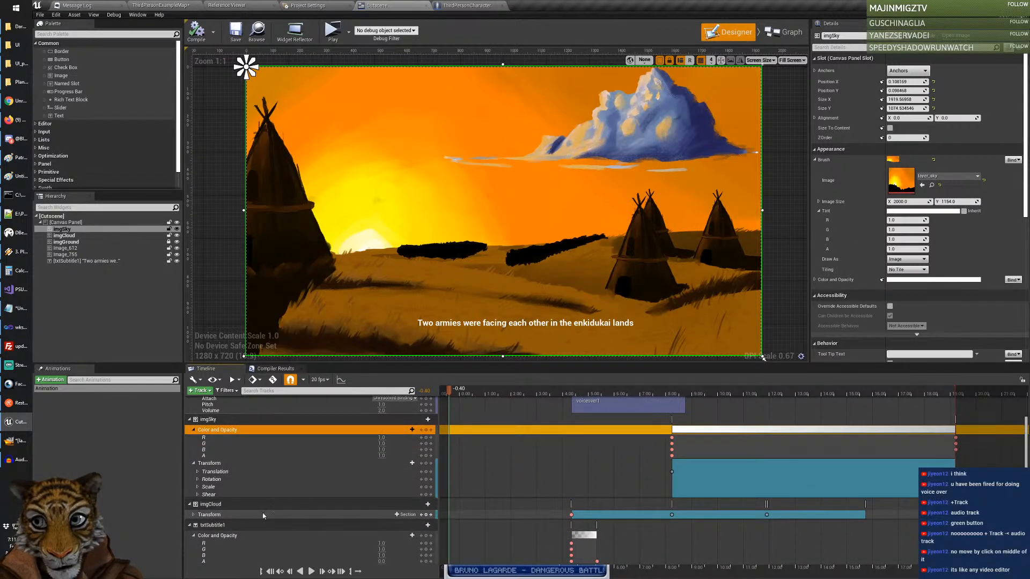
Step: Delete the red, green and blue keyframes at the start of txtSubtitle1's Color and Opacity track
click(271, 525)
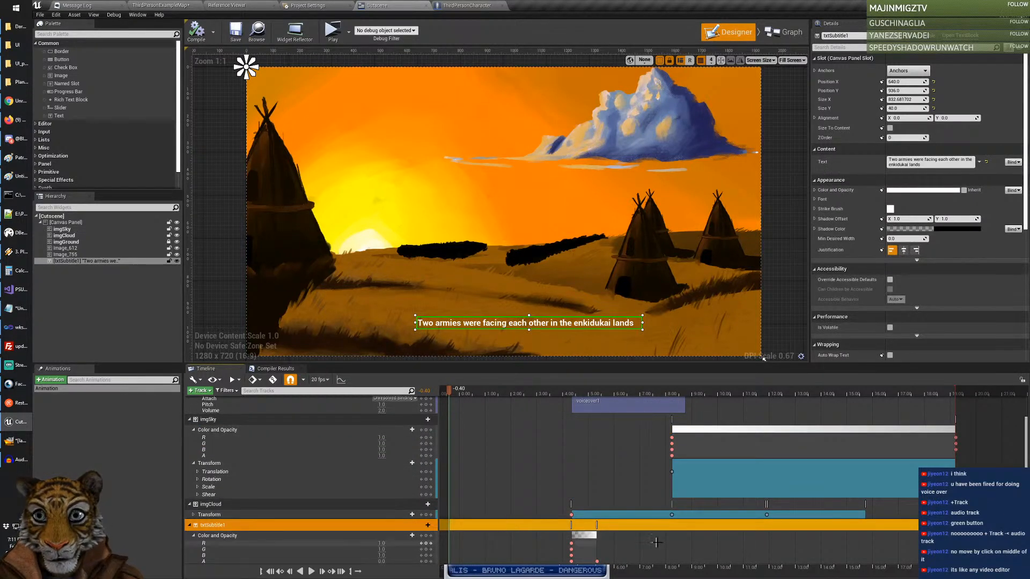
click(269, 562)
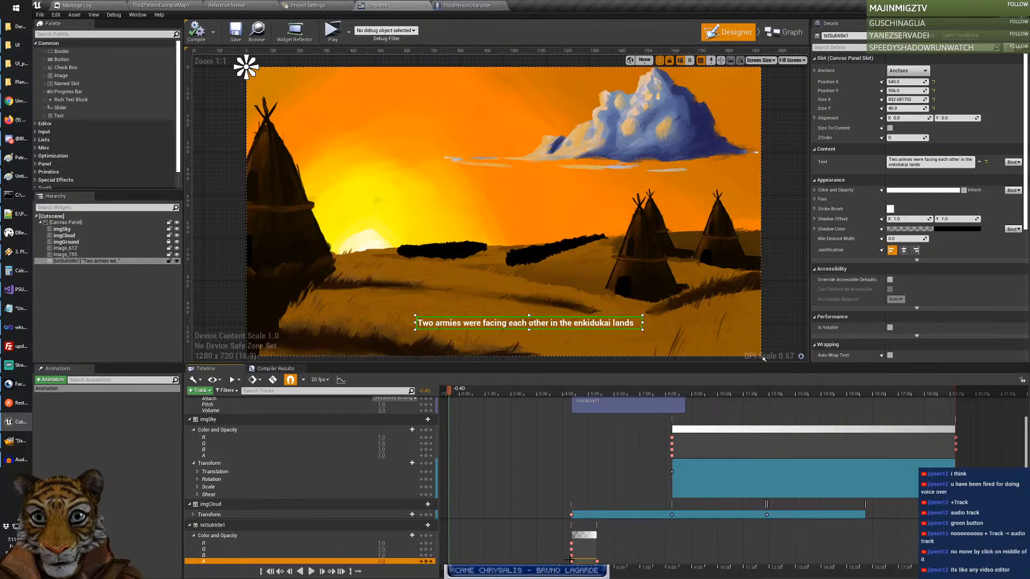
drag(560, 541, 592, 560)
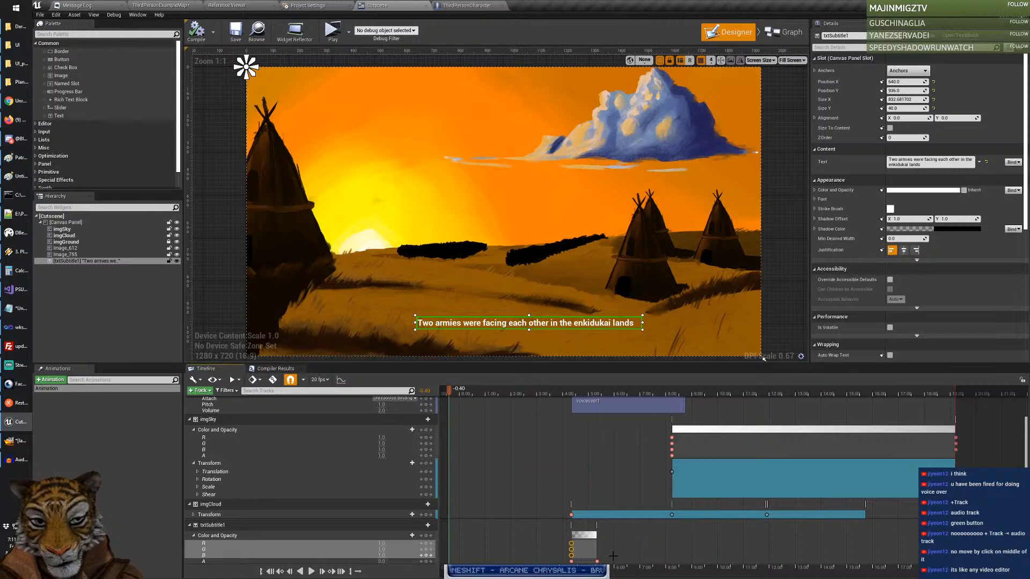
click(613, 555)
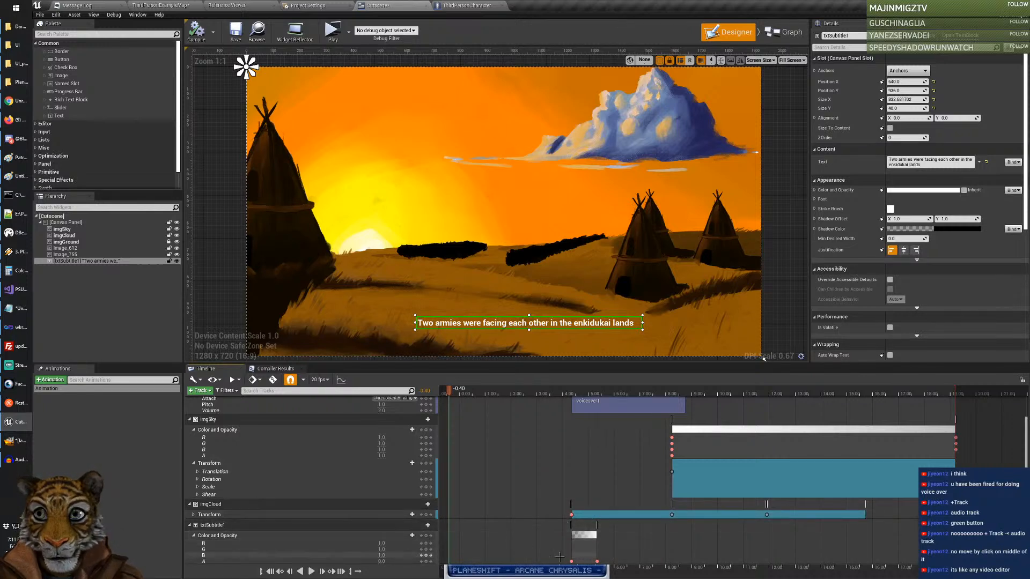
Step: Move the playhead from txtSubtitle1's first alpha keyframe back to -0.40 and turn on automatic keyframing
click(571, 561)
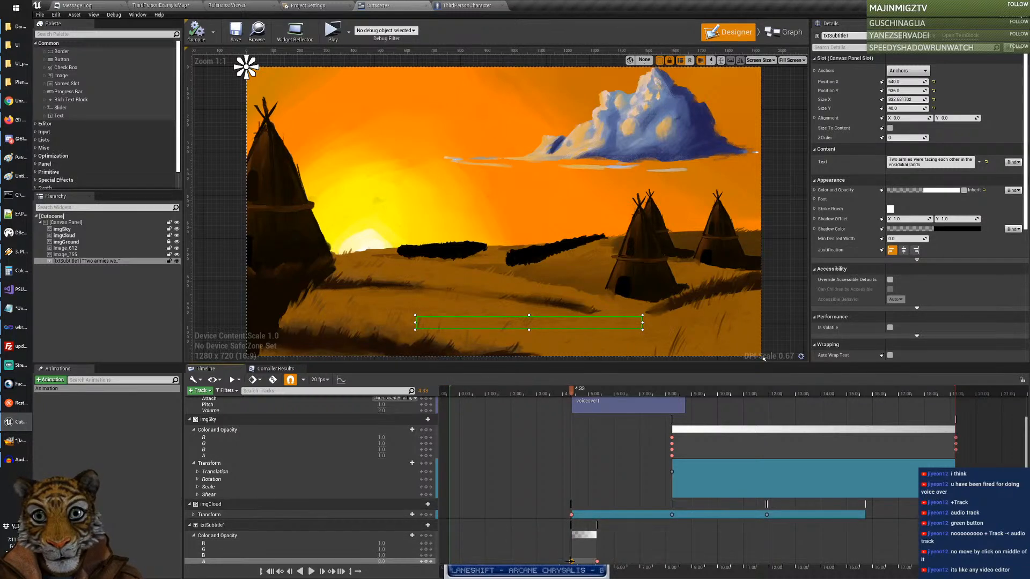
drag(571, 561, 538, 559)
click(572, 561)
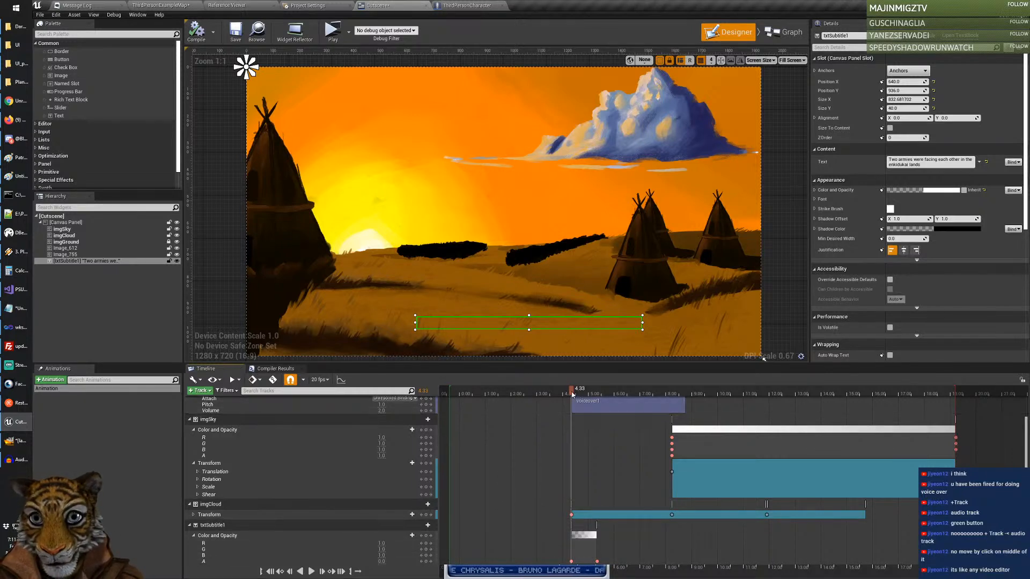
drag(571, 390, 450, 393)
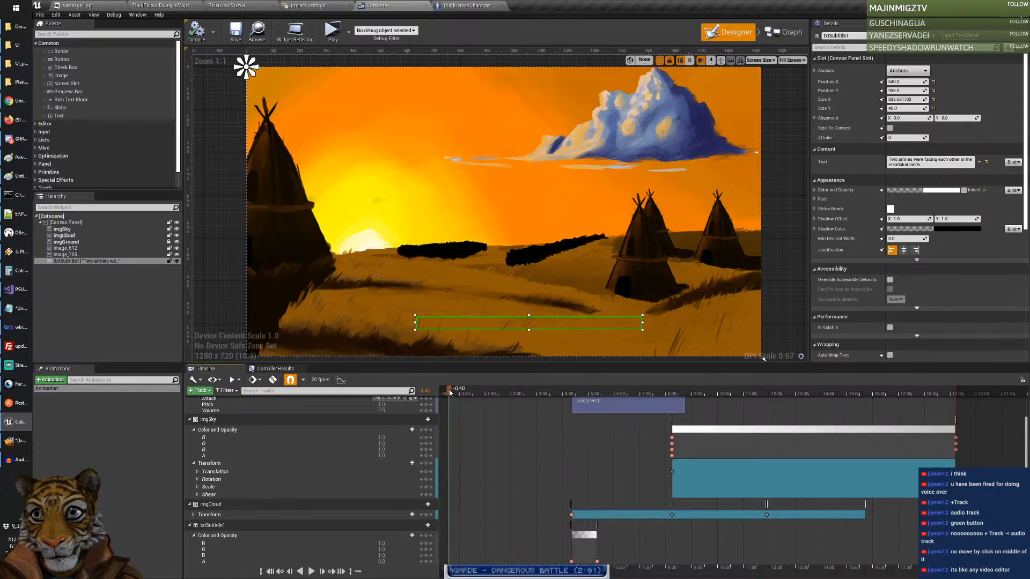
click(275, 382)
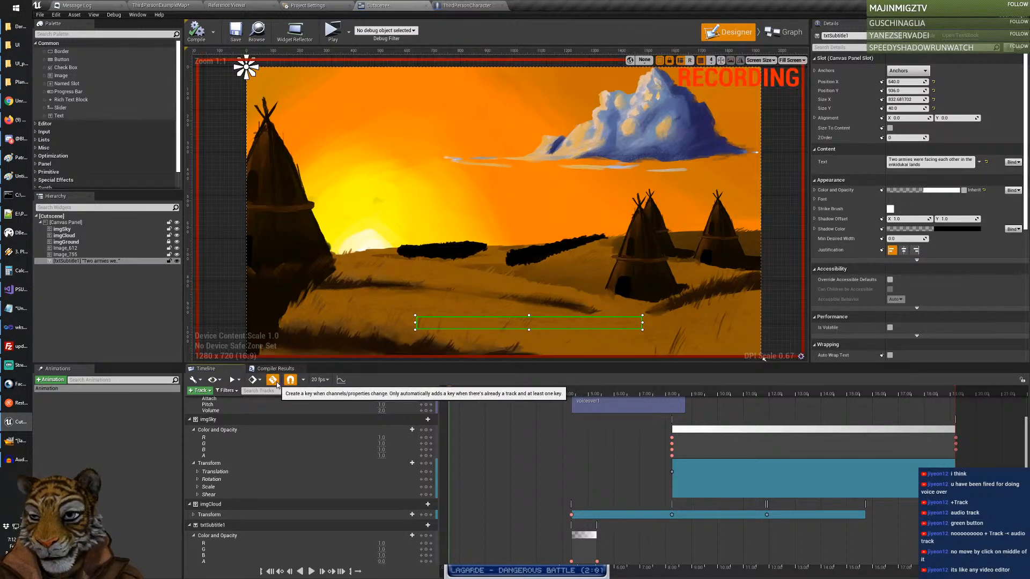
Step: Add an alpha keyframe of 0 for txtSubtitle1 at -0.40 and turn automatic keyframing off
click(386, 562)
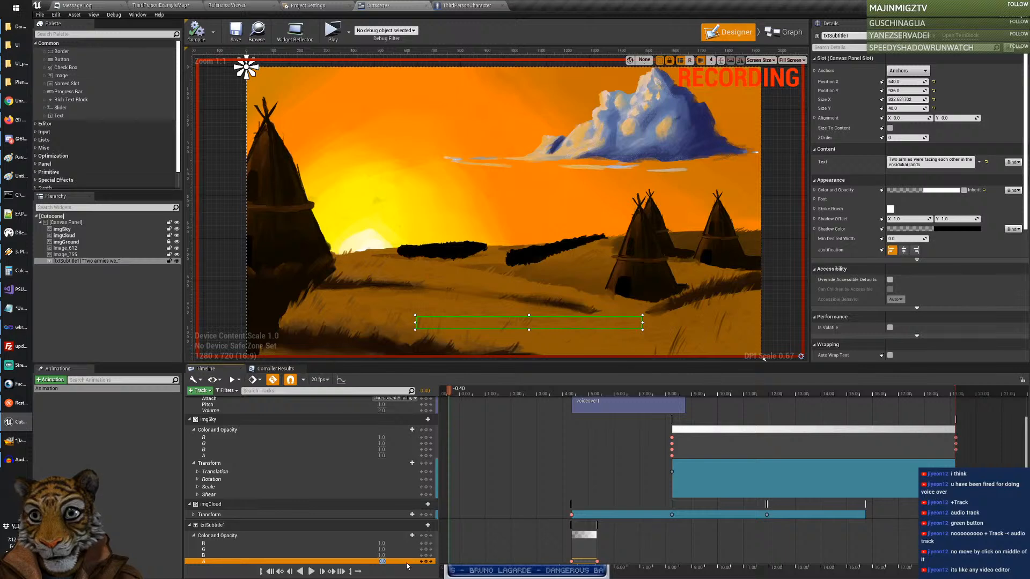
key(Return)
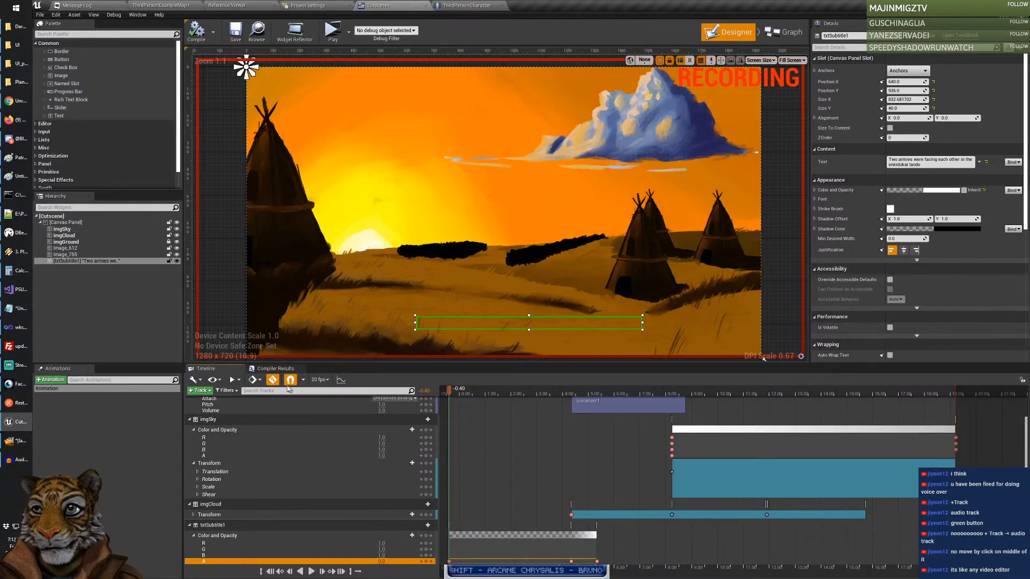
click(272, 380)
Step: Run the game twice from the widget designer, trigger the cutscene to check its opening, and end each session
click(333, 31)
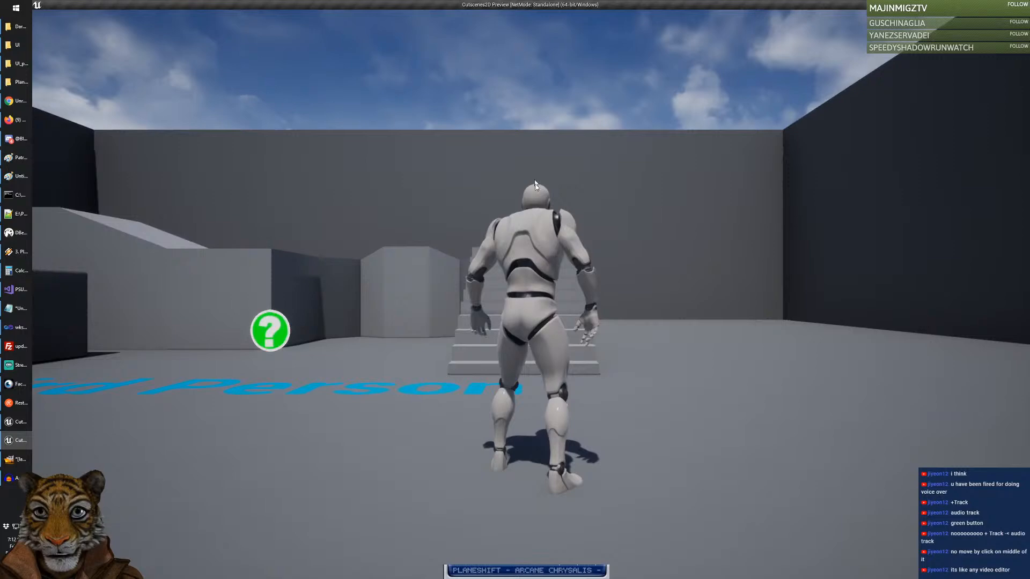
click(535, 181)
key(w)
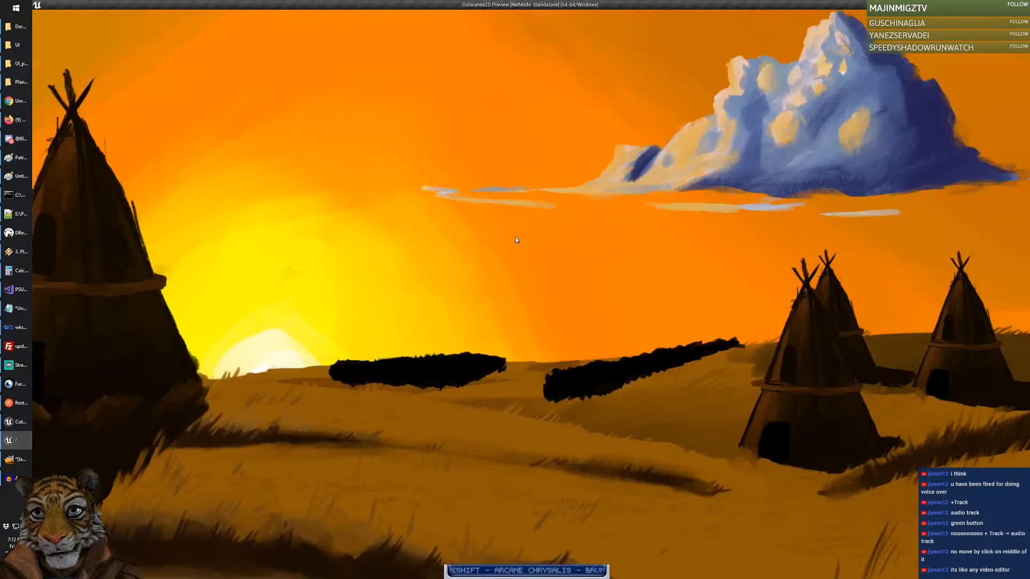
key(Escape)
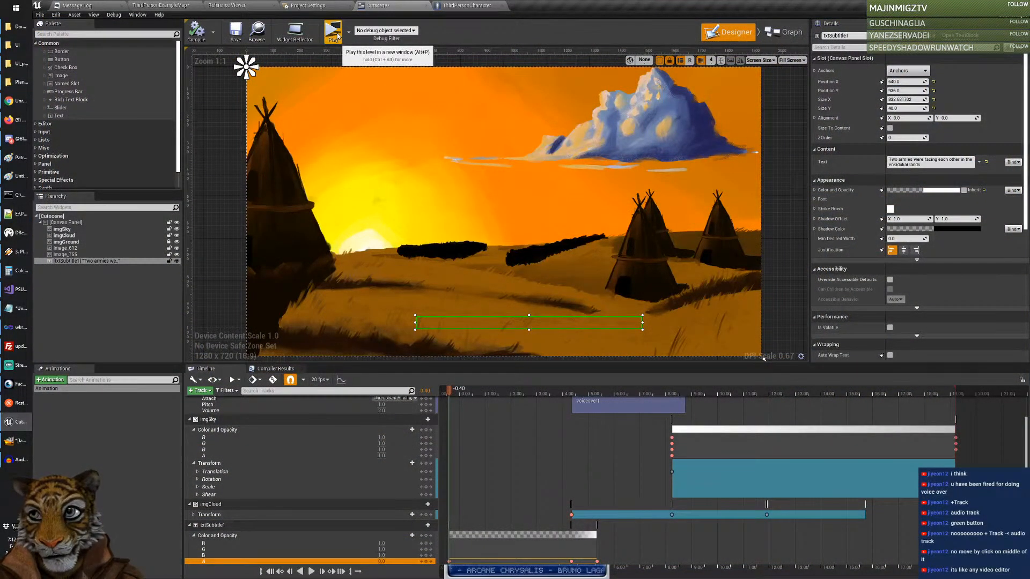
click(334, 32)
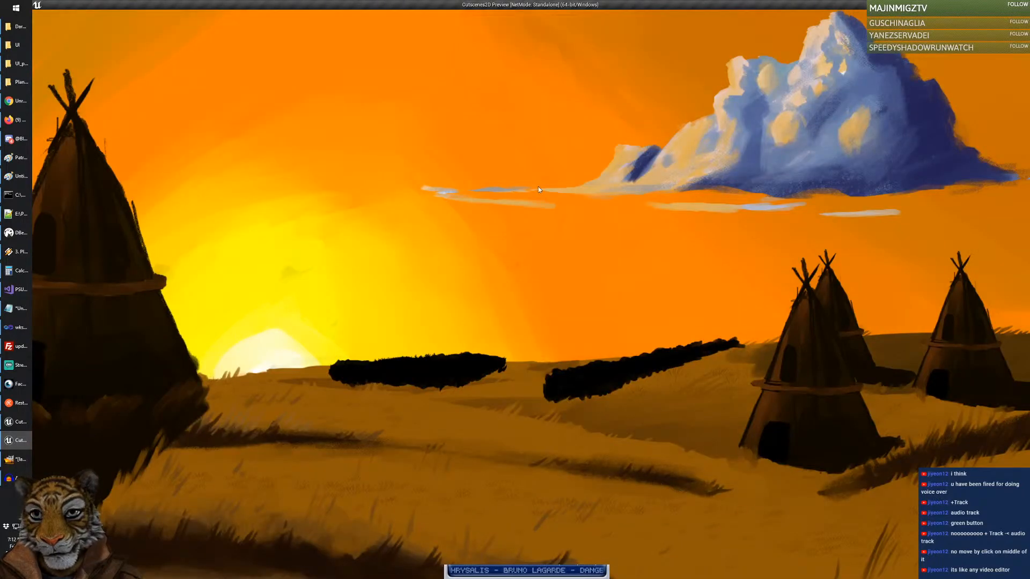
key(Escape)
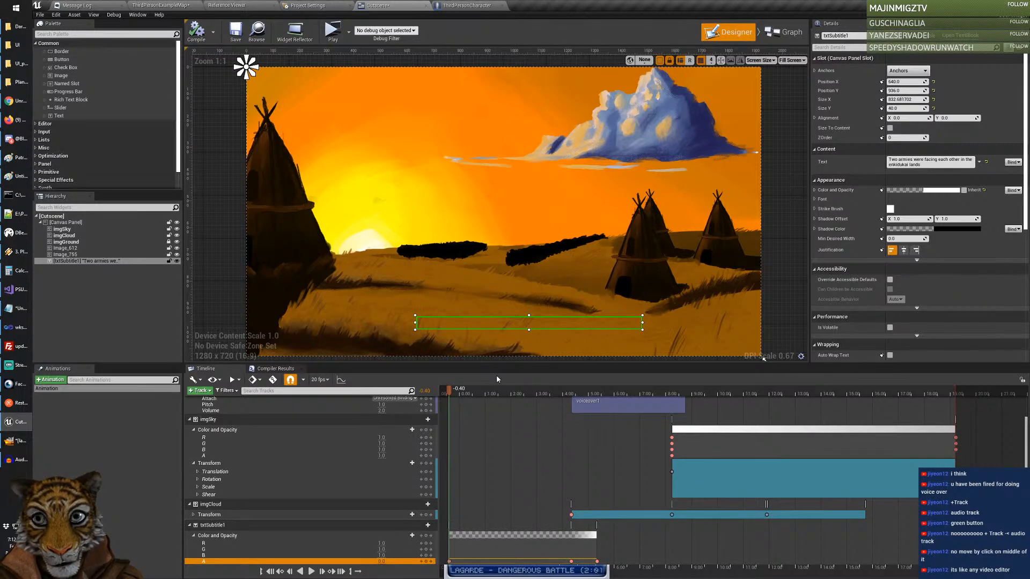
Step: Enlarge the timeline area and move txtSubtitle1's first alpha keyframe from -0.40 to 0.00
drag(496, 365, 501, 328)
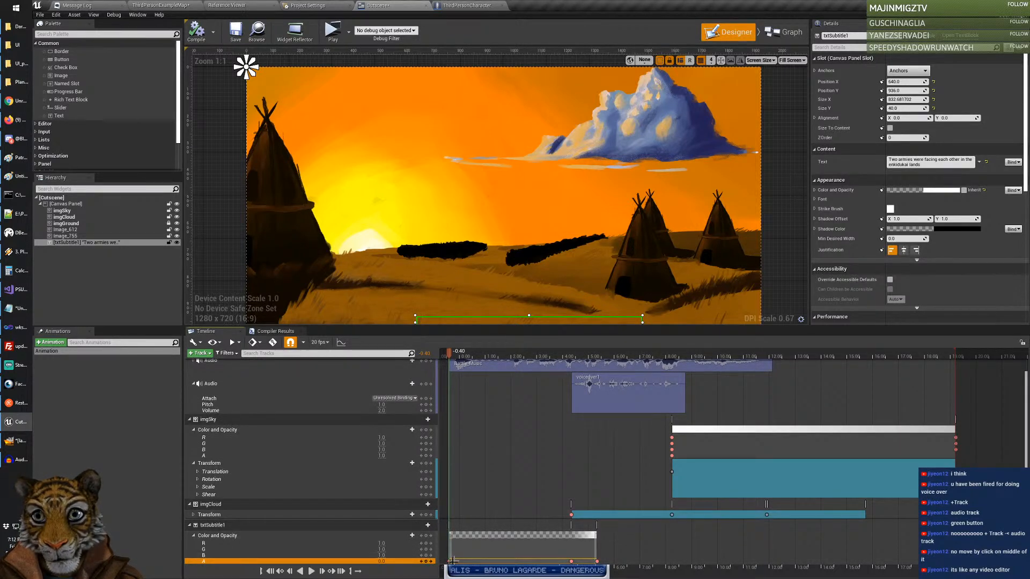
mouse_move(449, 562)
mouse_down()
mouse_move(486, 553)
mouse_move(464, 562)
mouse_up()
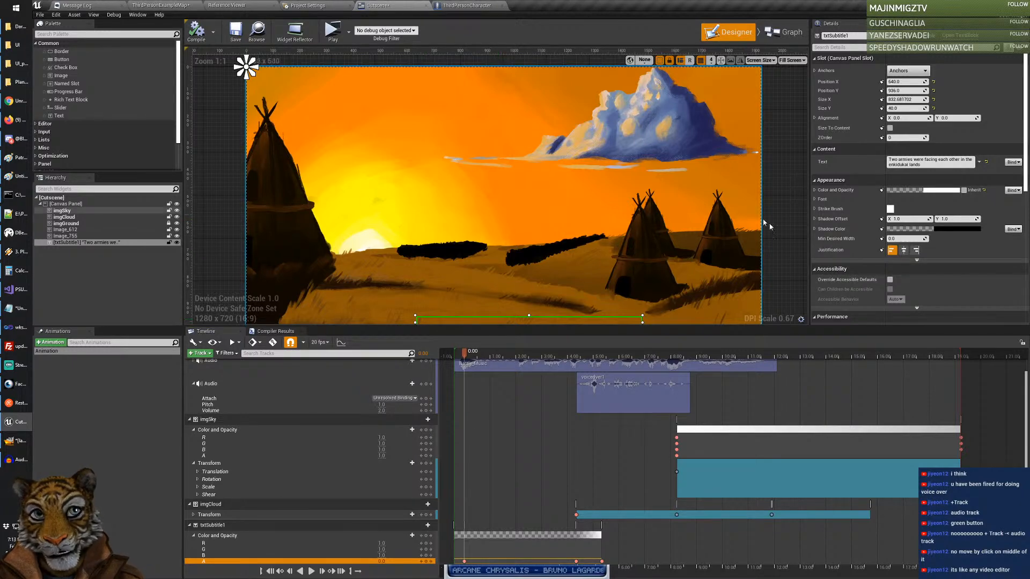
scroll(784, 239, down, 1)
scroll(784, 240, up, 1)
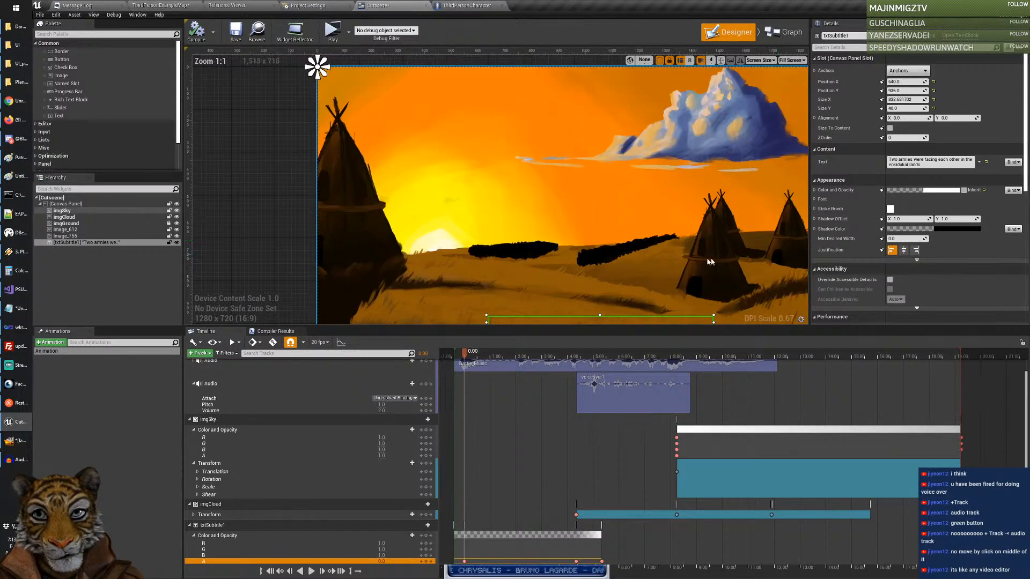
right_drag(273, 247, 252, 191)
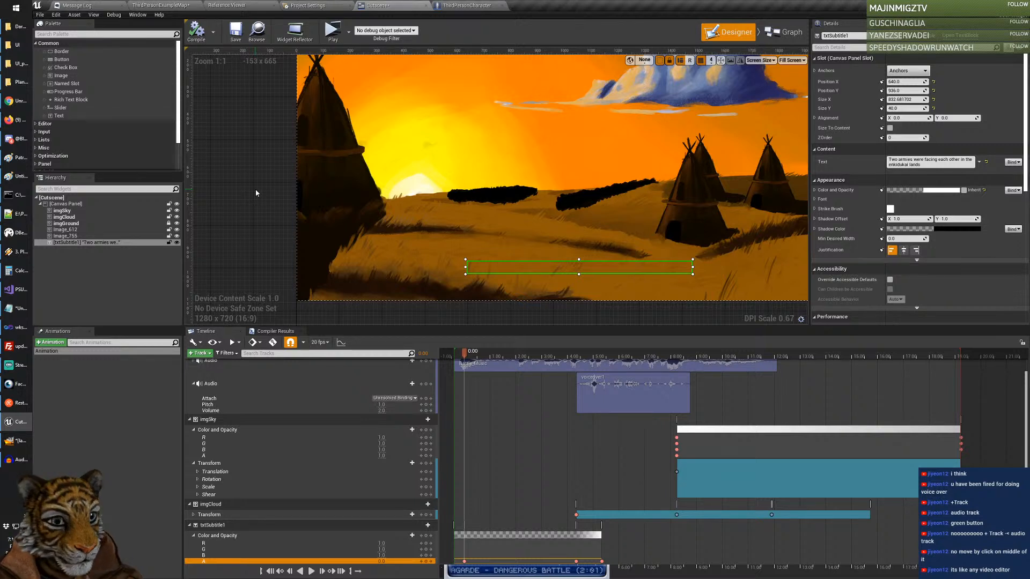
Step: Run the game again to watch the cutscene with the moved subtitle keyframe, and end the session
click(337, 37)
double_click(533, 139)
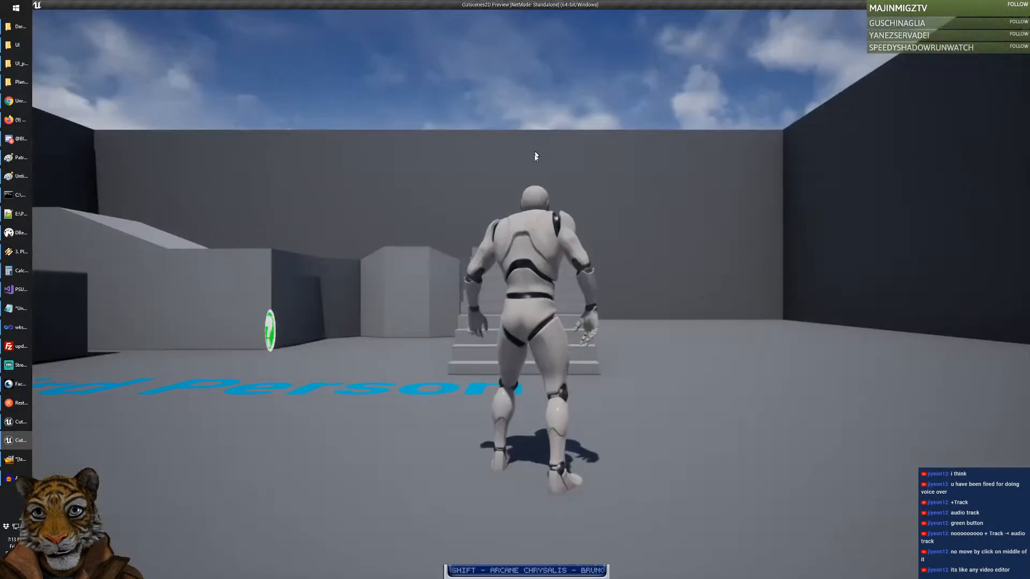
click(535, 156)
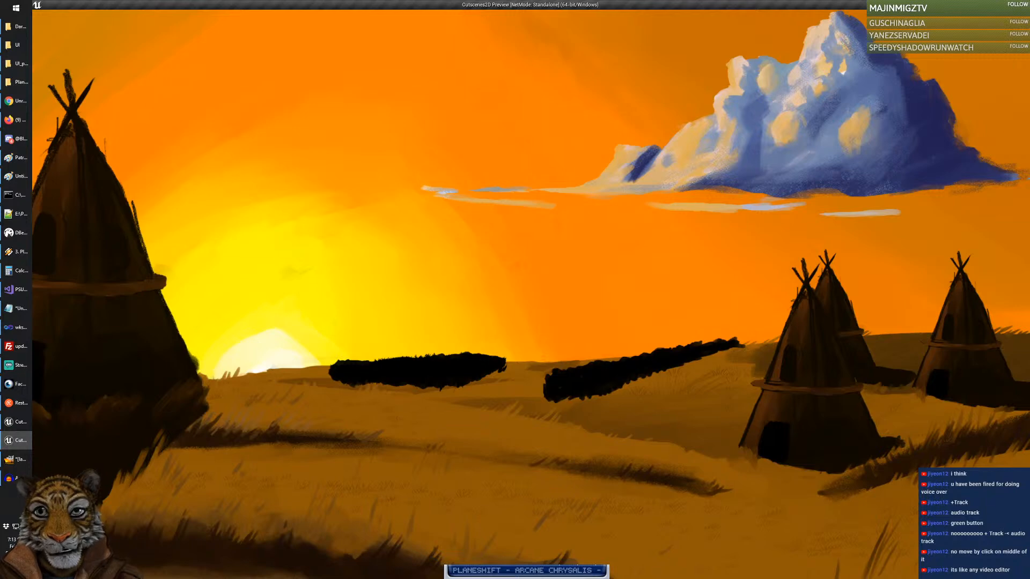
key(Escape)
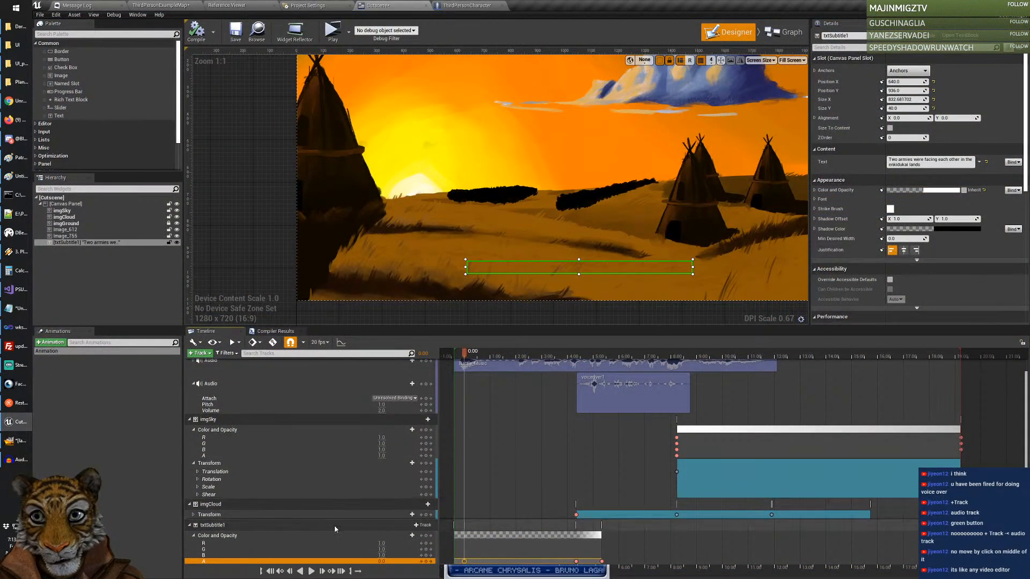
Step: Open txtSubtitle1's alpha curve in the curve editor, examine its keys at the start and before the fade-in, and close it
click(342, 343)
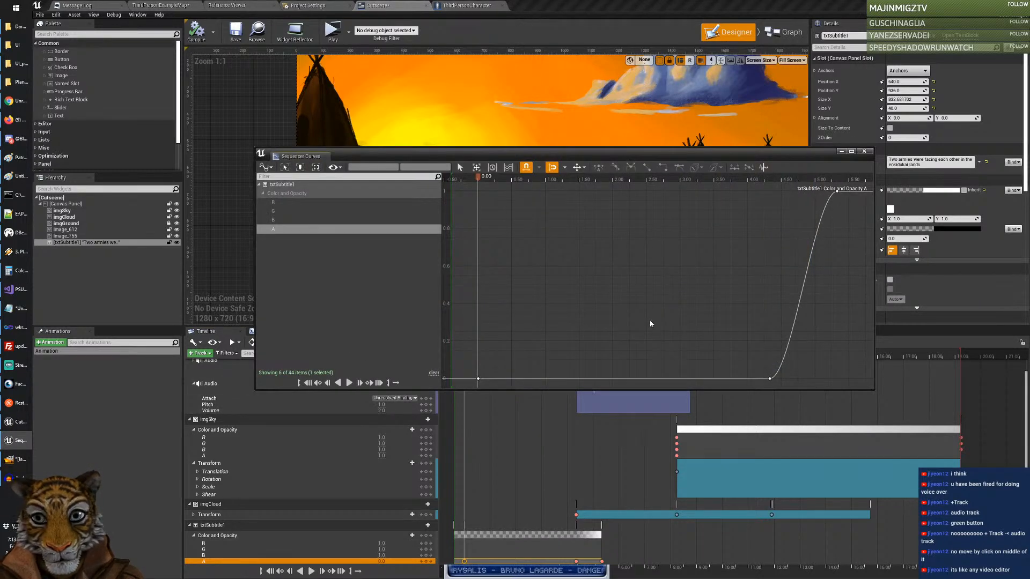
click(478, 379)
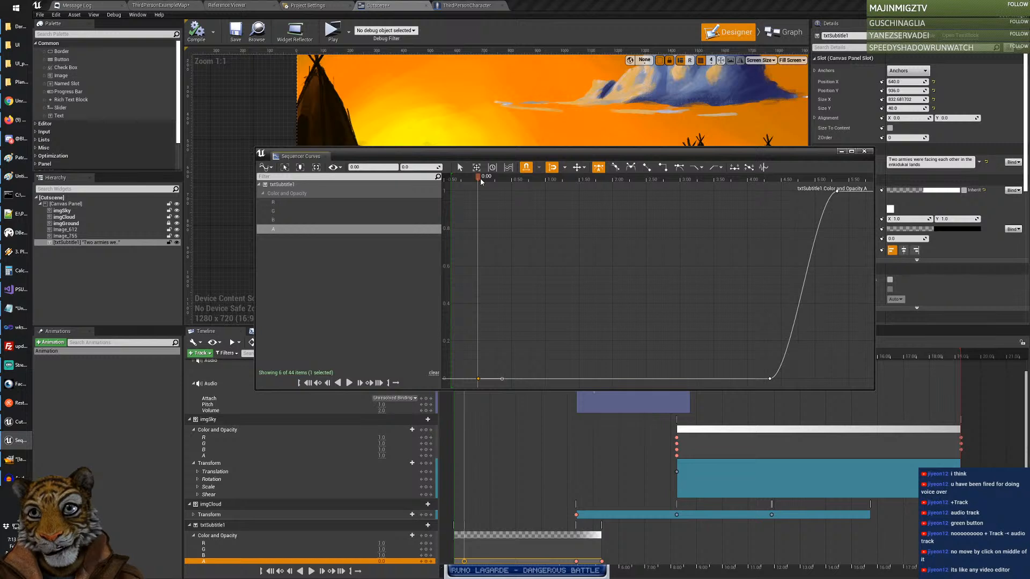
mouse_move(479, 381)
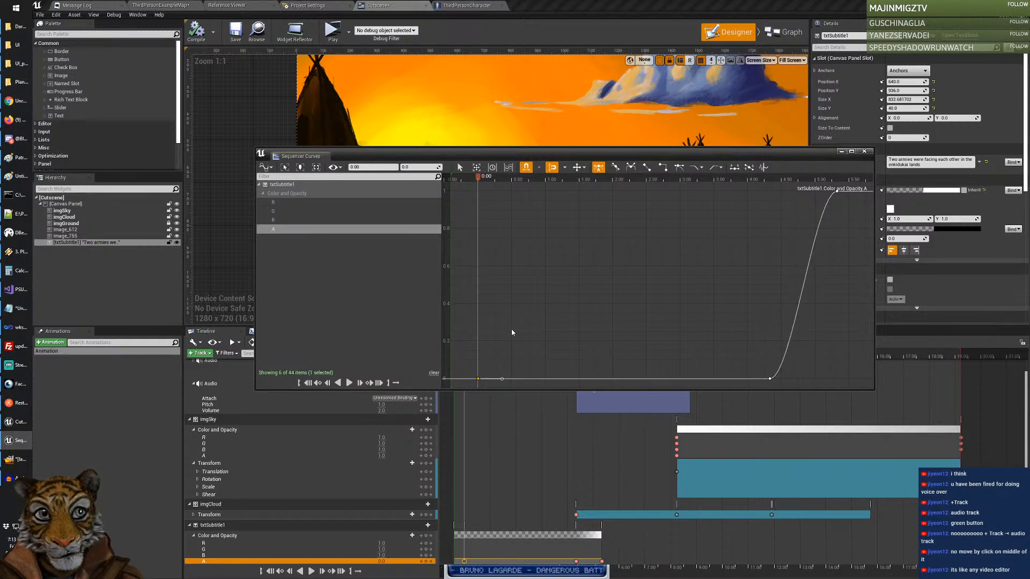
mouse_move(771, 381)
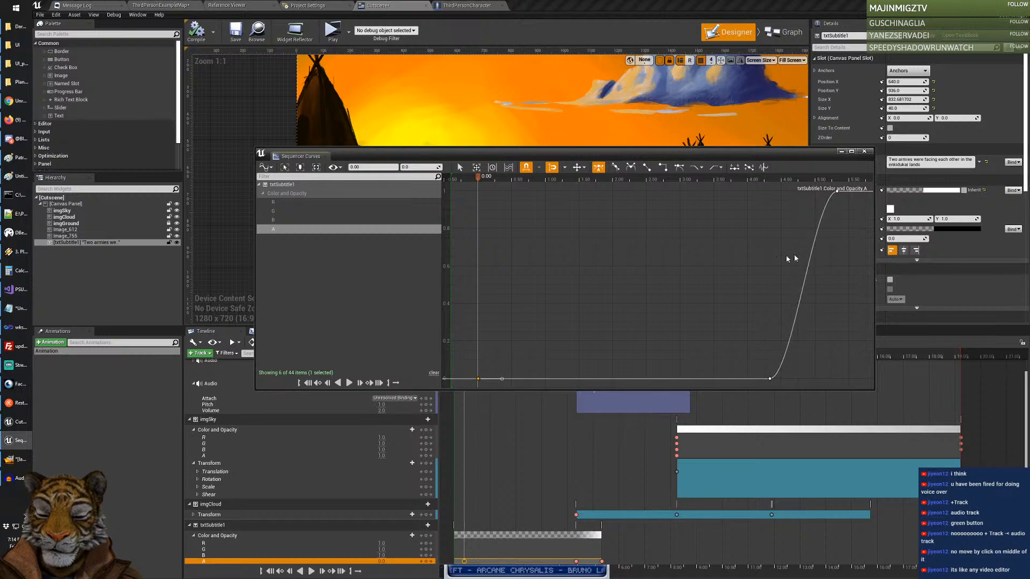
click(865, 152)
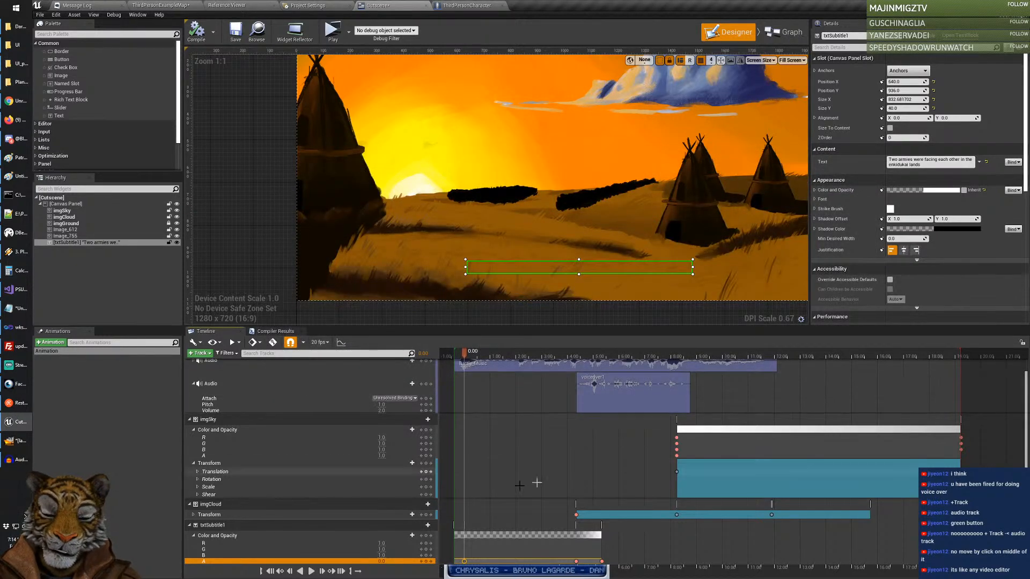
Step: Select the two army images and imgSky in turn to examine the separate layers of the cutscene
scroll(581, 439, up, 1)
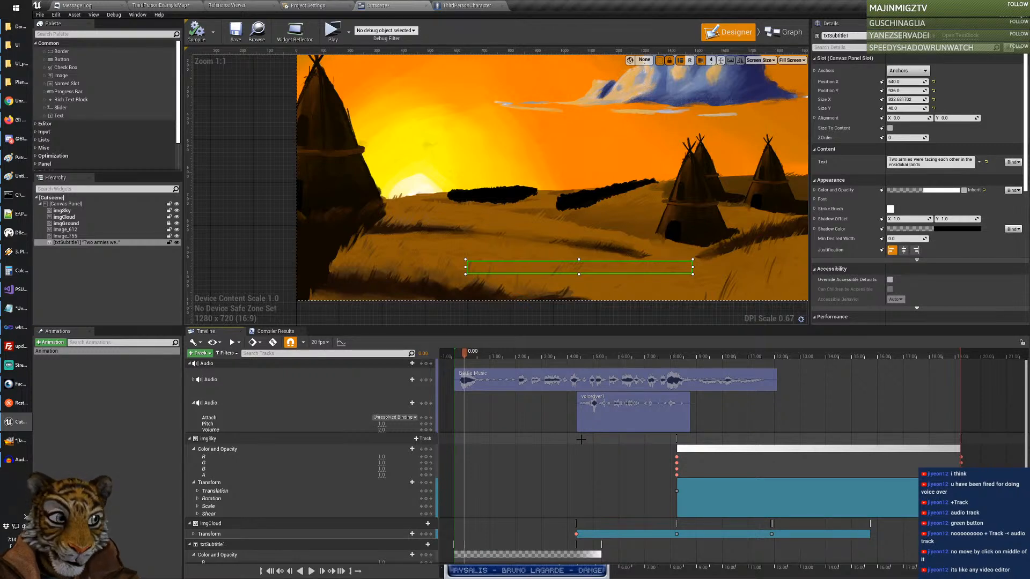
click(488, 196)
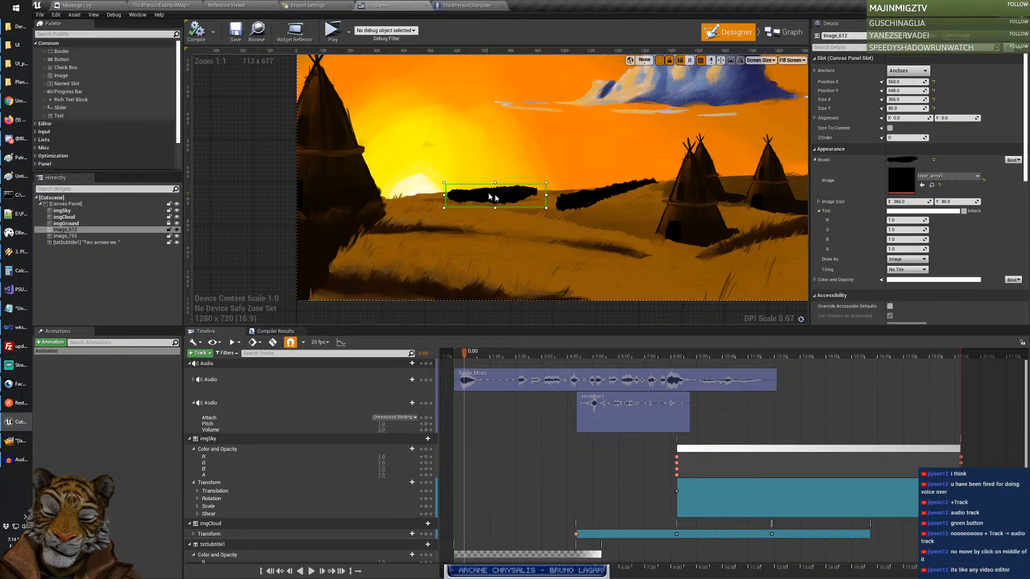
click(593, 203)
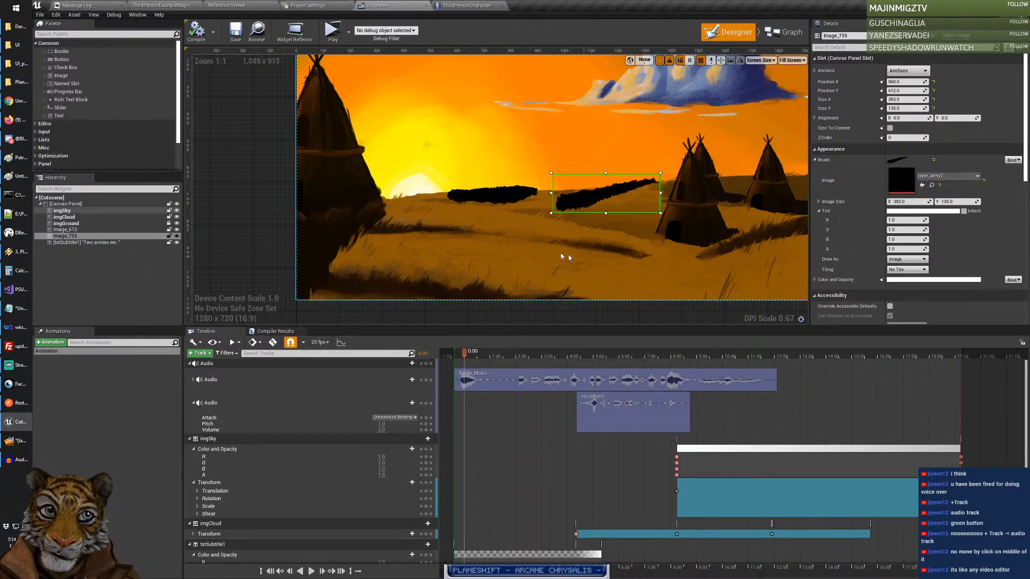
right_drag(268, 135, 253, 217)
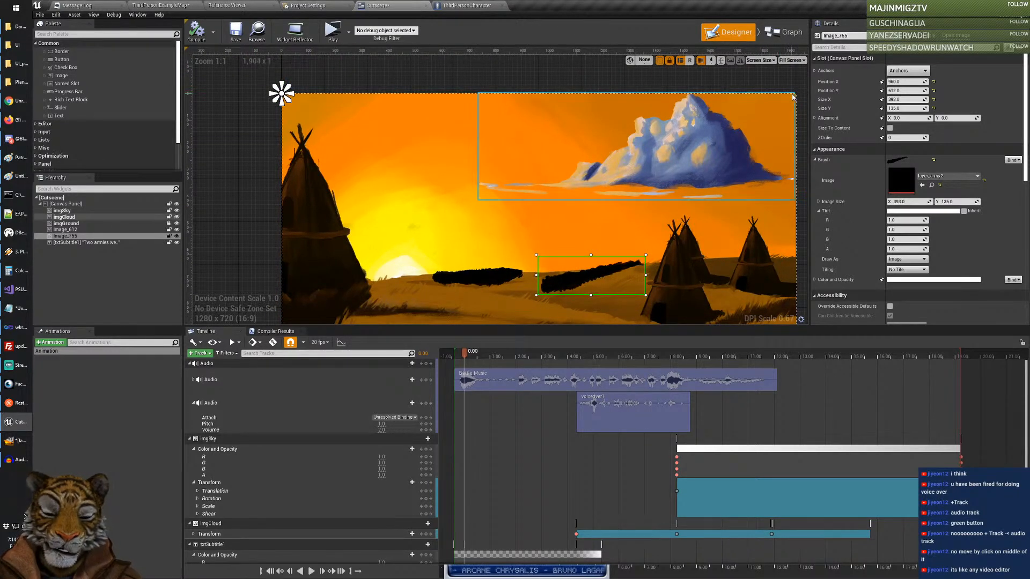
click(427, 185)
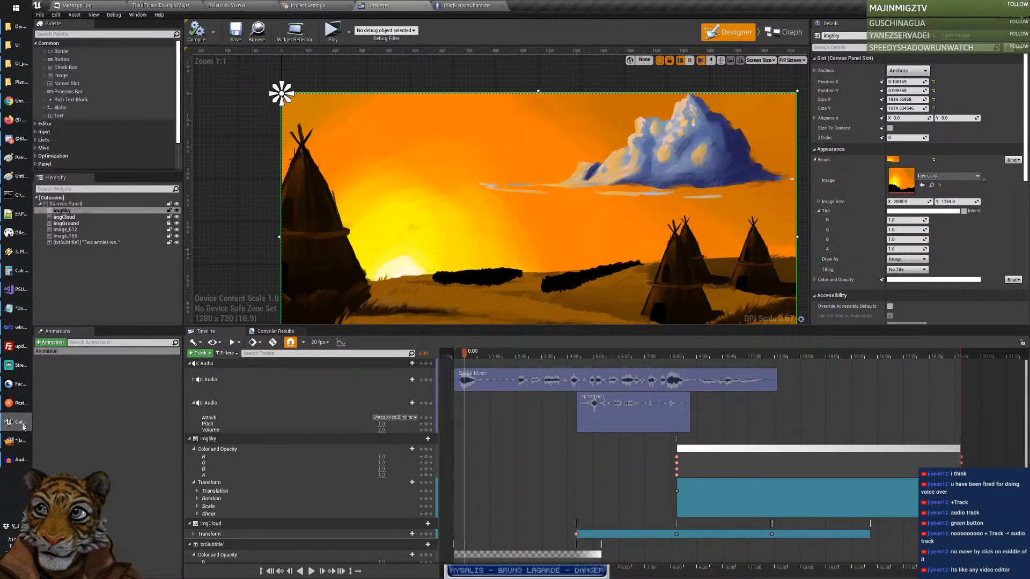
Step: Switch to GIMP and hide the field, army, cloud, tent, shadow and foreground tent layers to examine how the scene is layered
click(19, 441)
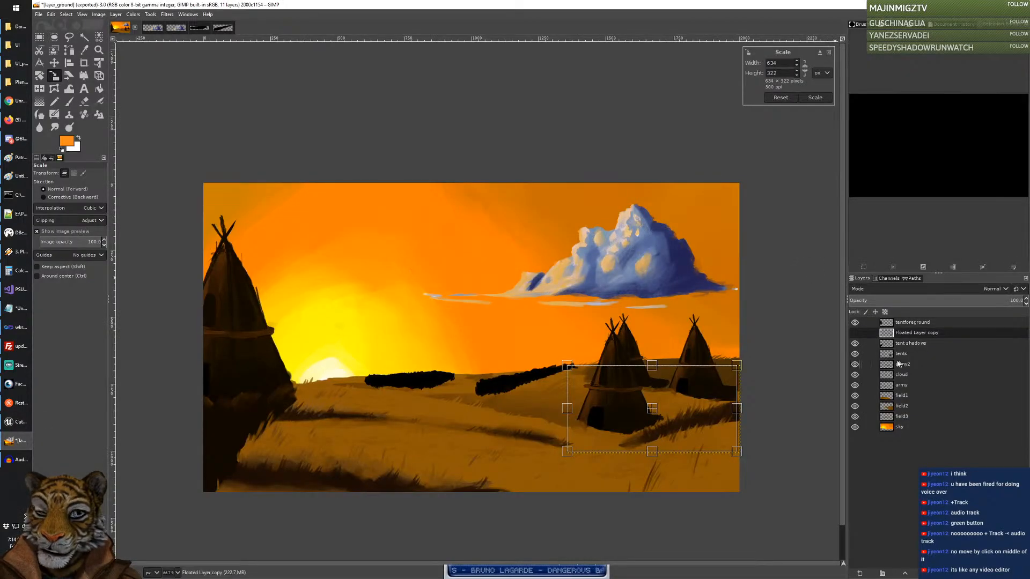
click(855, 416)
click(855, 406)
click(855, 396)
click(855, 385)
click(855, 374)
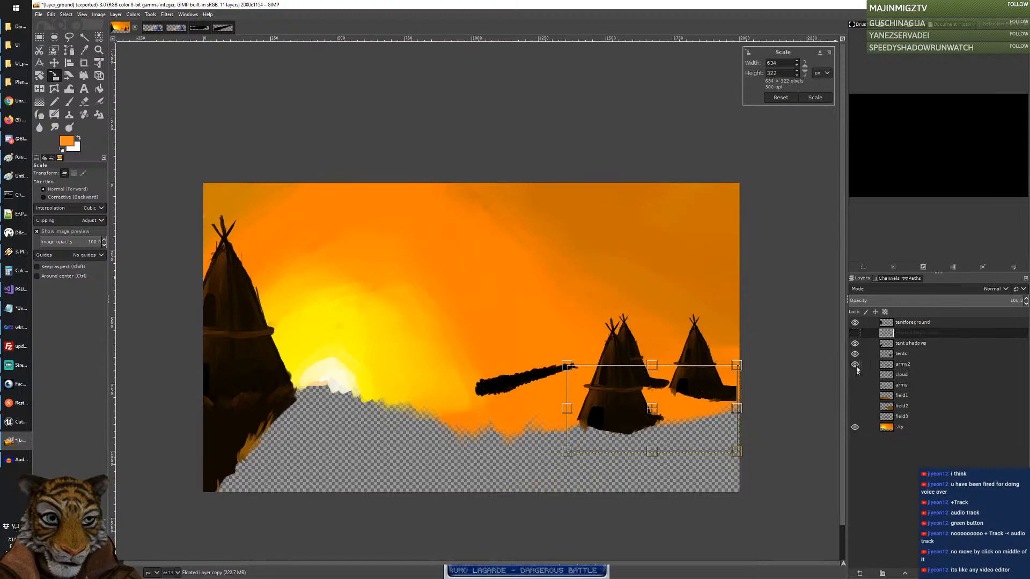
click(855, 364)
click(855, 354)
click(856, 343)
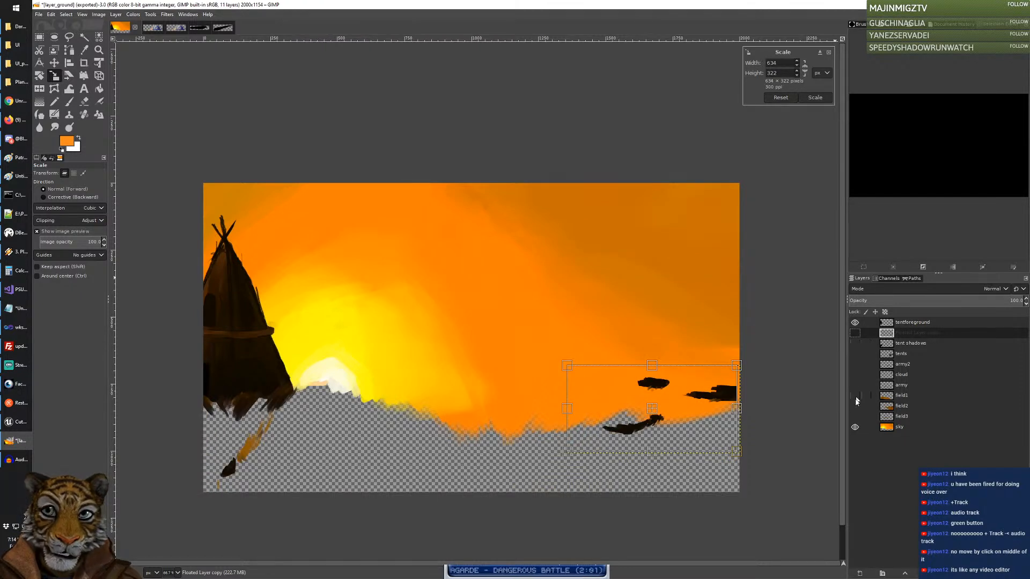
click(855, 322)
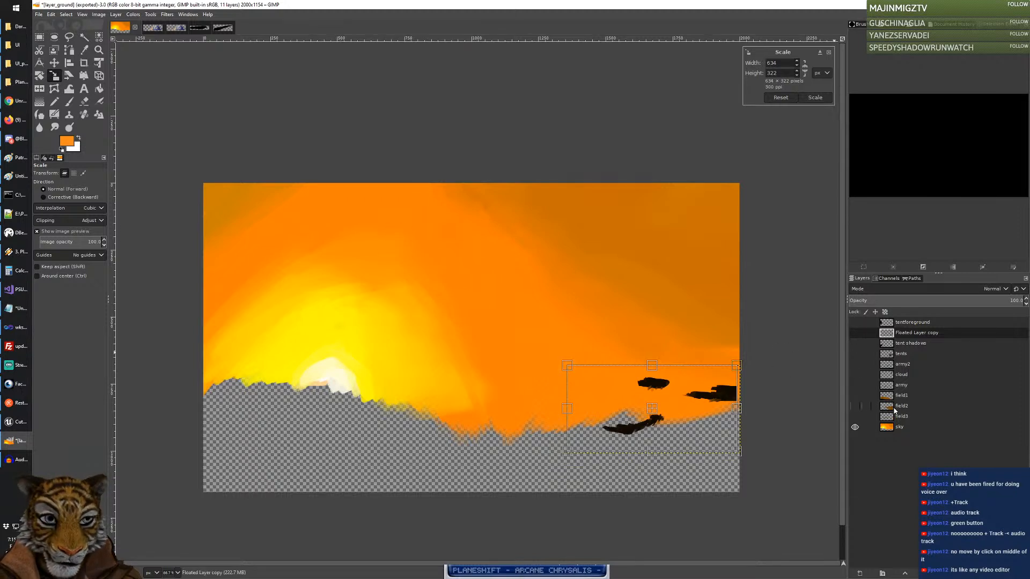
Step: Show the layers one by one from field3 up to tentforeground, including Floated Layer copy, to examine how the scene builds up
click(855, 417)
click(855, 406)
click(856, 395)
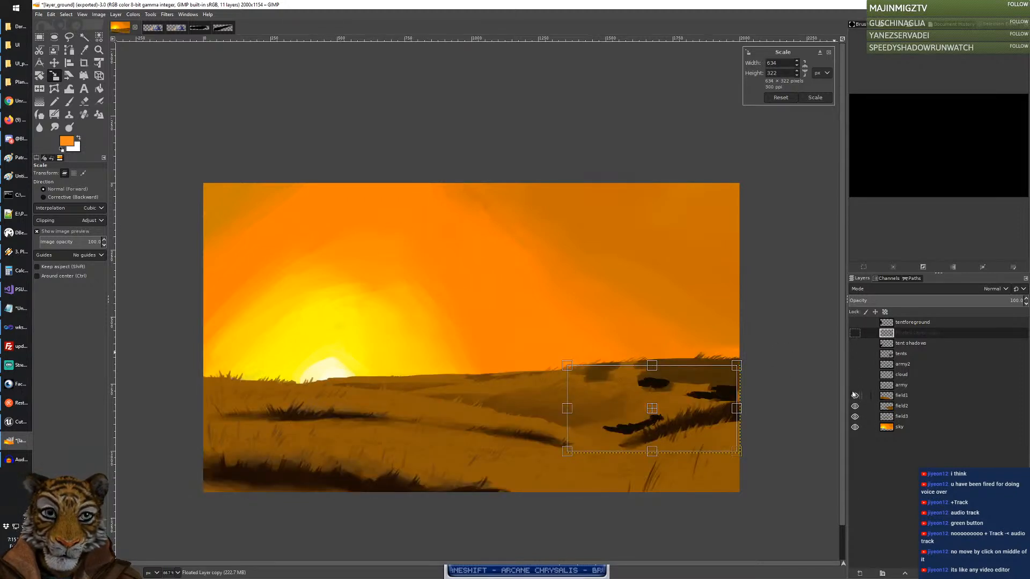
click(855, 395)
click(855, 385)
click(852, 396)
click(856, 396)
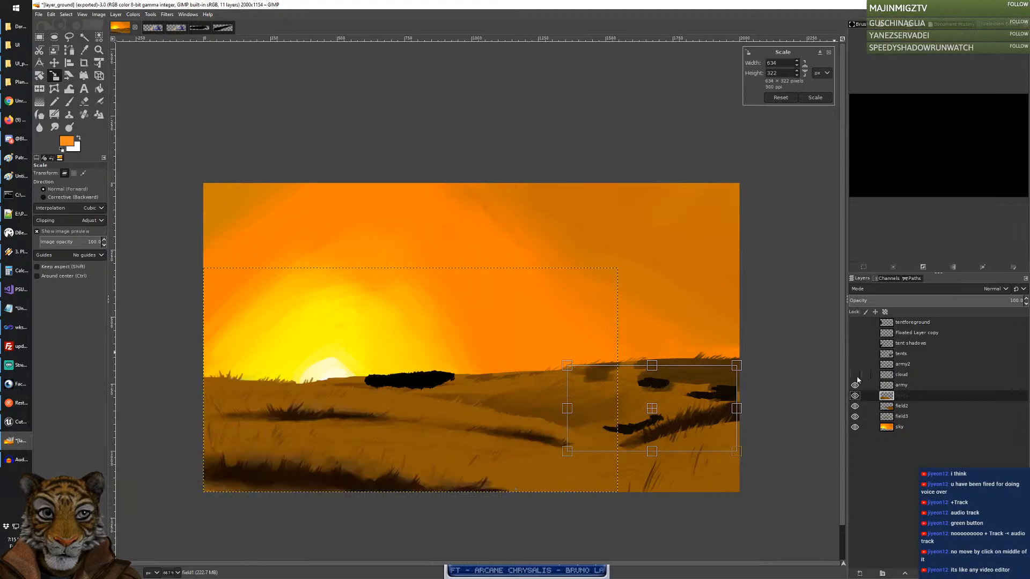
click(856, 375)
click(856, 365)
click(855, 354)
click(855, 343)
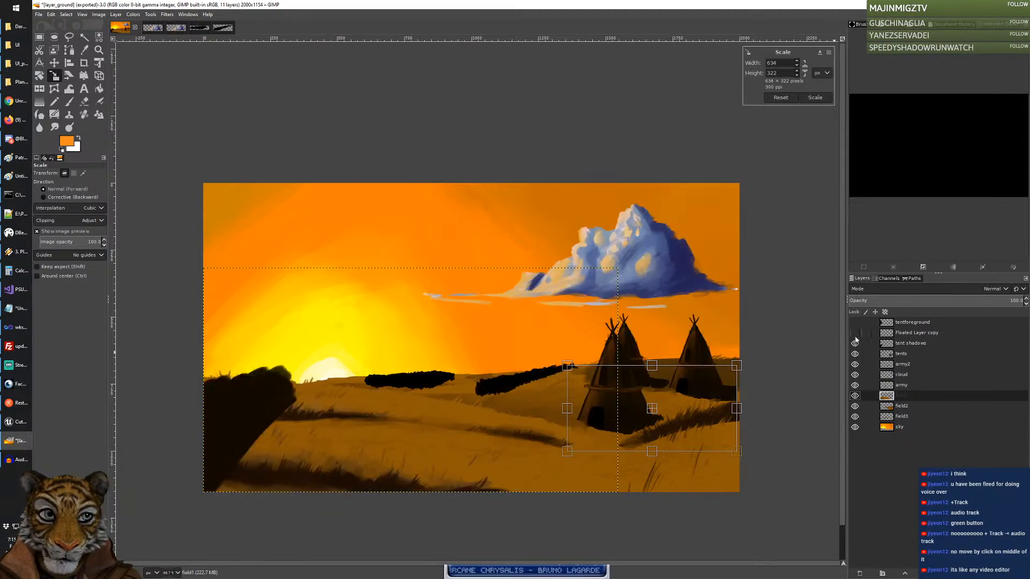
click(855, 332)
click(855, 322)
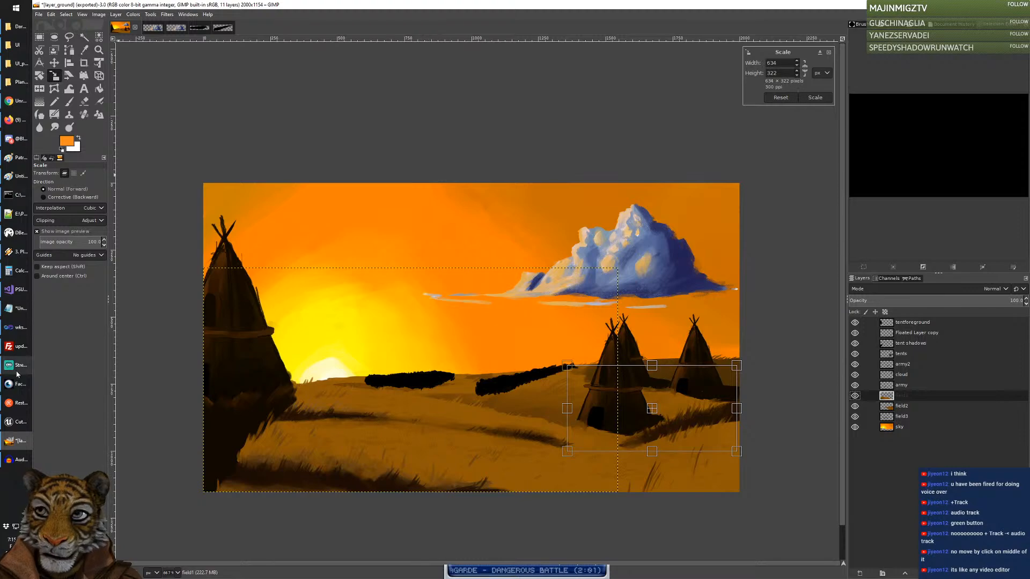
Step: Switch back to Unreal Editor, select the first army image (Image_612), and collapse the Audio and imgSky tracks
click(16, 422)
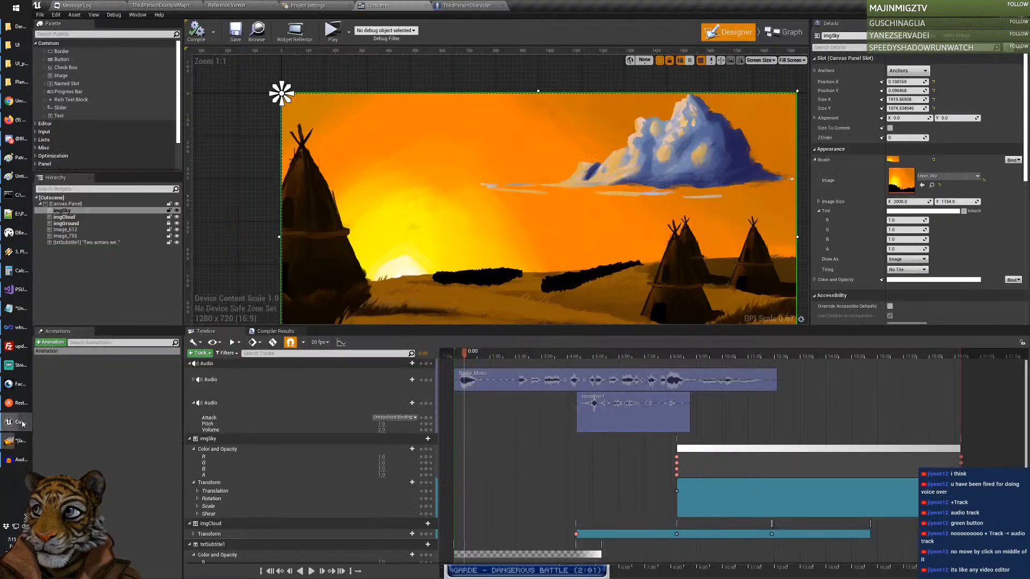
click(493, 279)
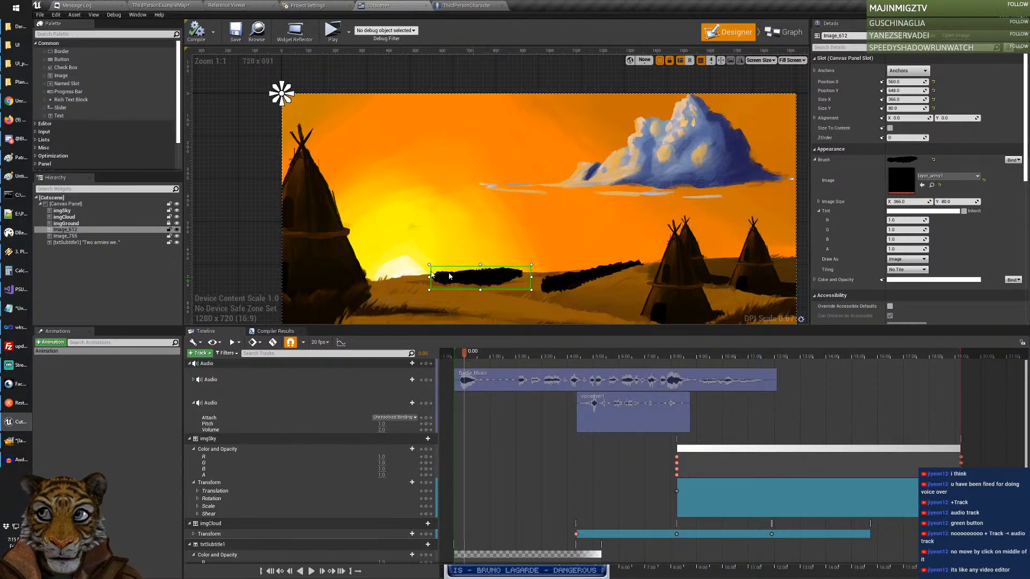
click(189, 364)
click(190, 374)
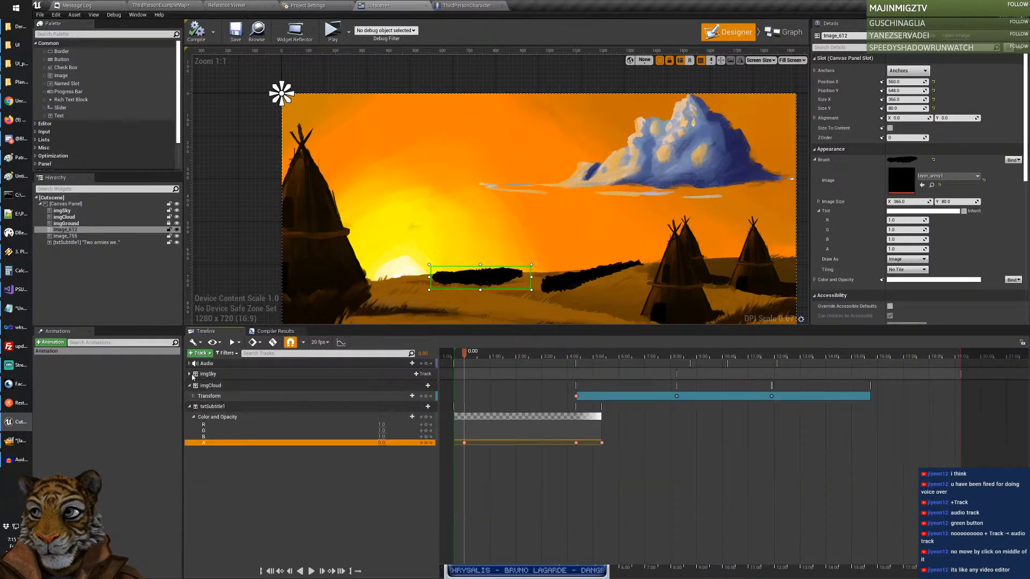
Step: Collapse the imgCloud and txtSubtitle1 tracks, and expand the Audio track to select the Pitch property of the voiceover
click(189, 385)
click(190, 398)
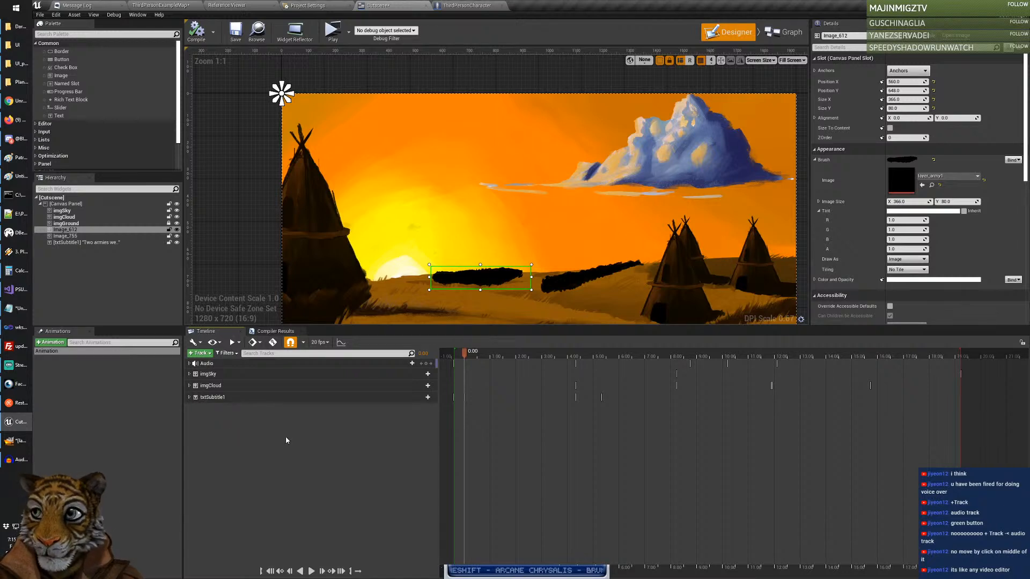
click(189, 363)
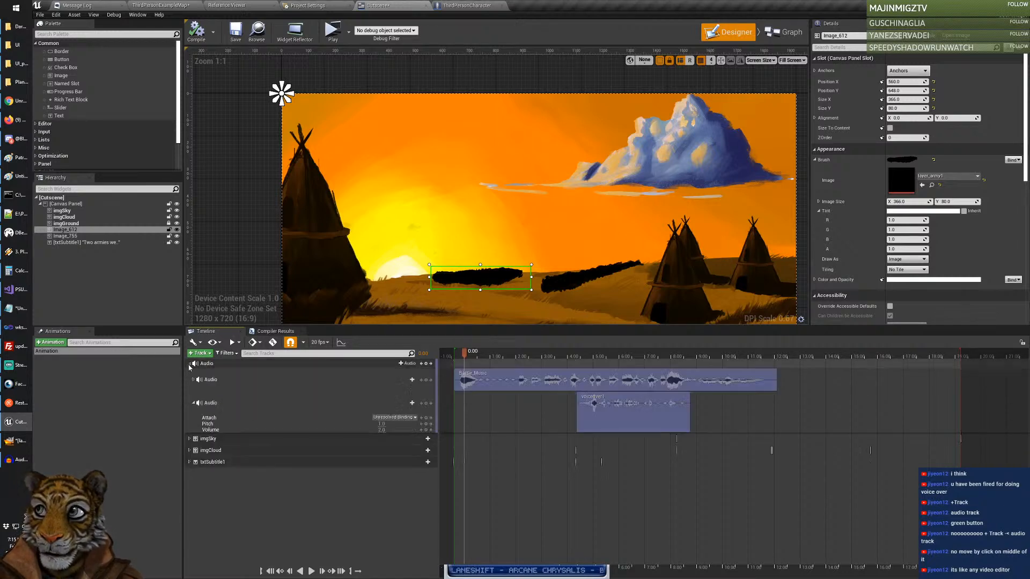
click(208, 424)
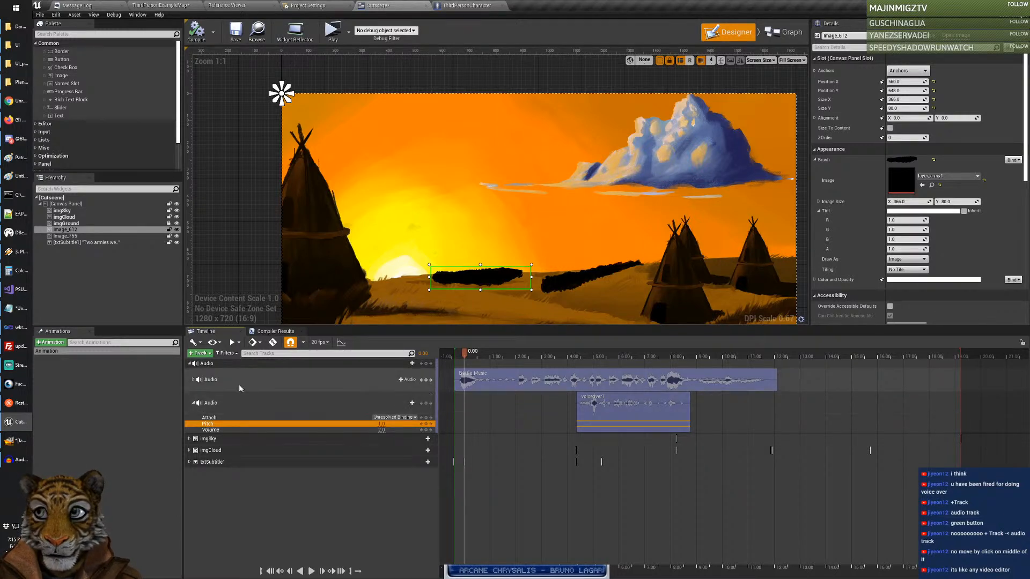
click(194, 379)
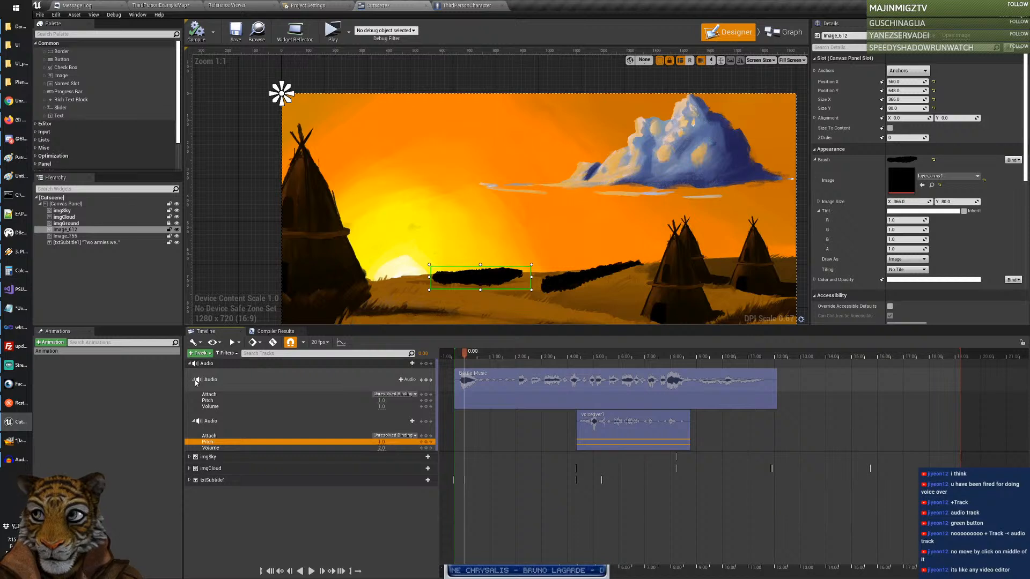
click(194, 380)
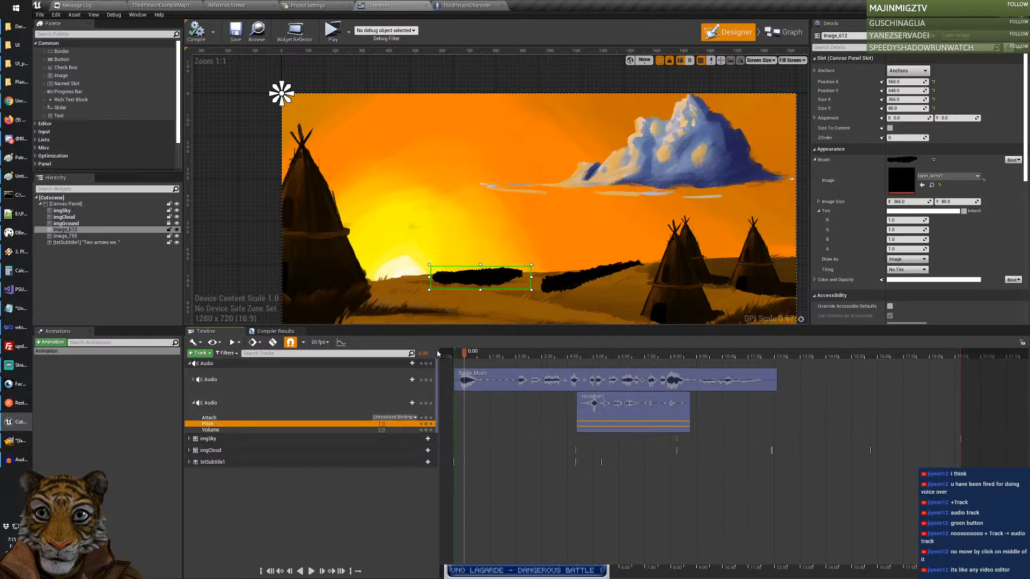
Step: Play the timeline from 4.30 to listen to the voiceover, and return the playhead to 4.35
drag(465, 355, 577, 364)
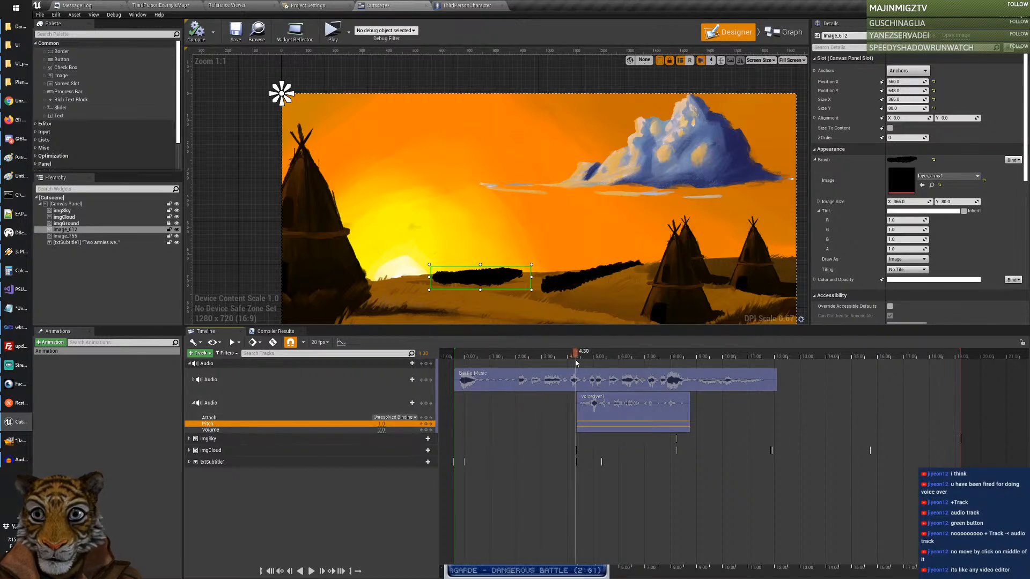
click(311, 572)
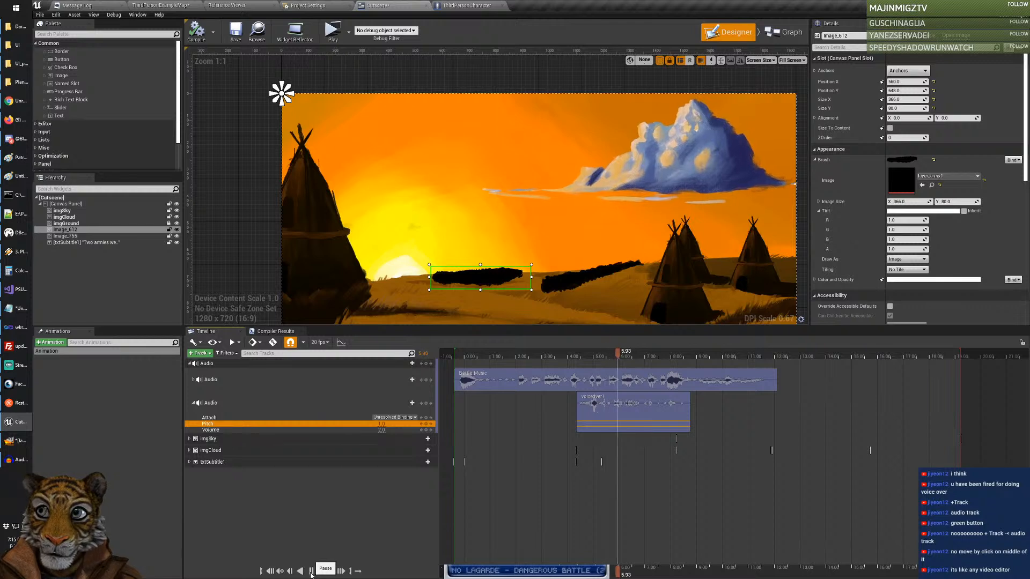
click(311, 571)
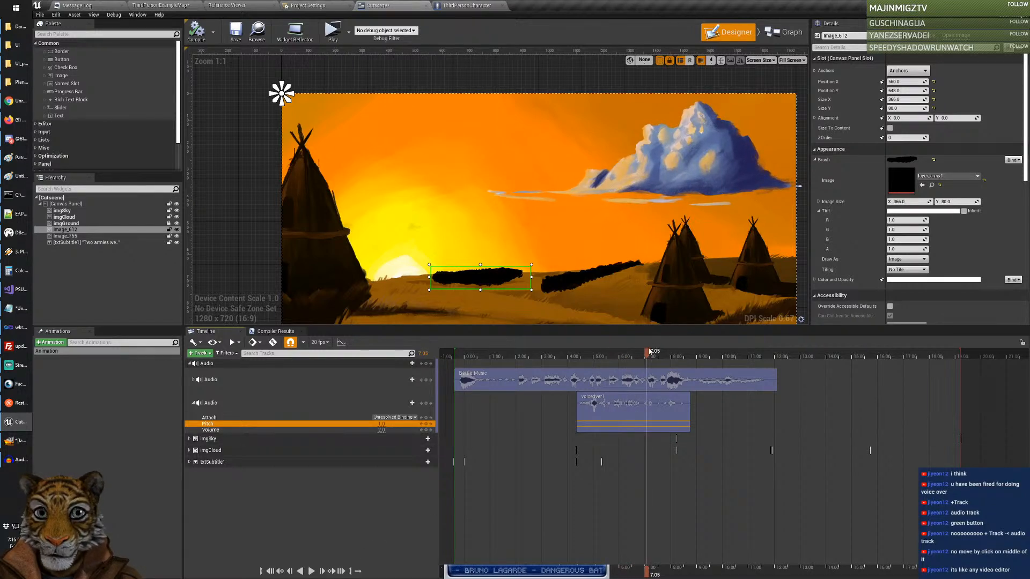
drag(651, 352, 576, 351)
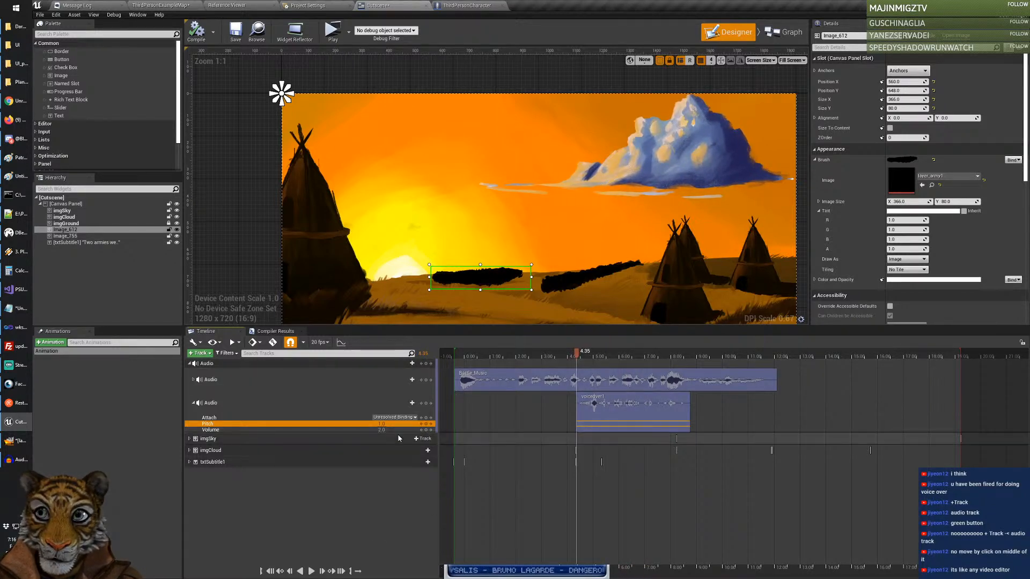
Step: Key the voiceover's Pitch at 4.35 and again at 9.95, playing the timeline in between to hear the change
click(382, 424)
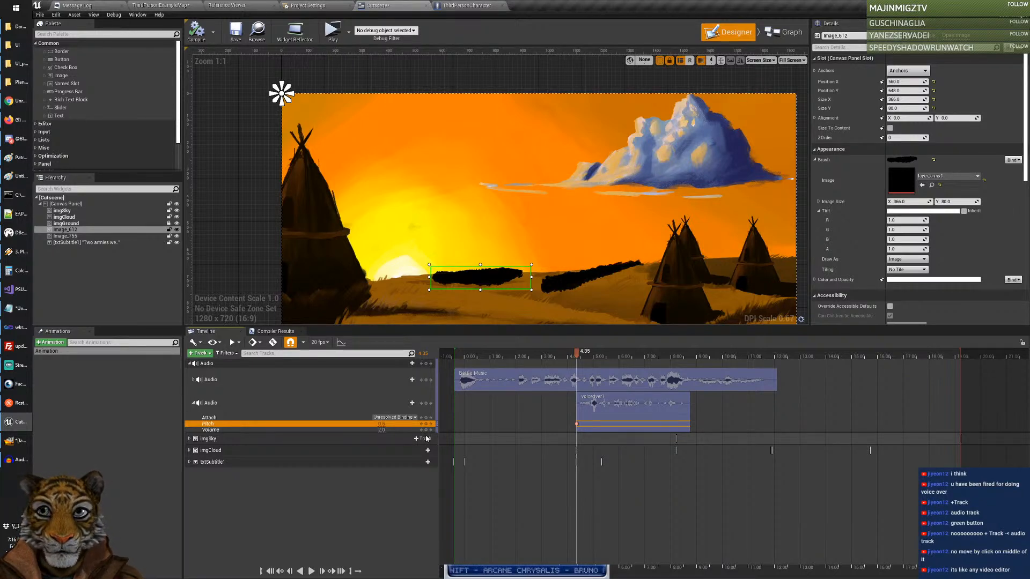
click(311, 570)
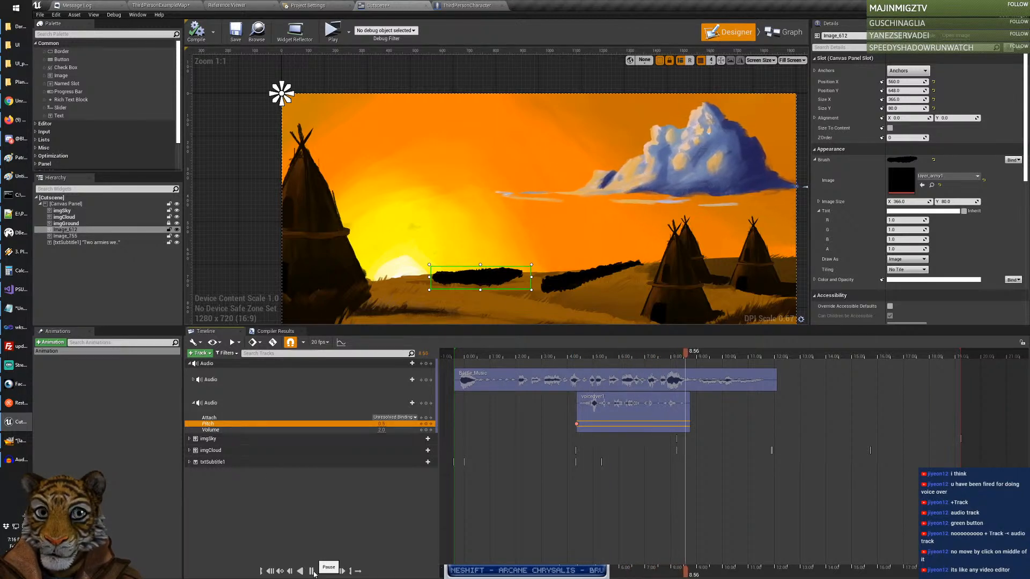
click(313, 571)
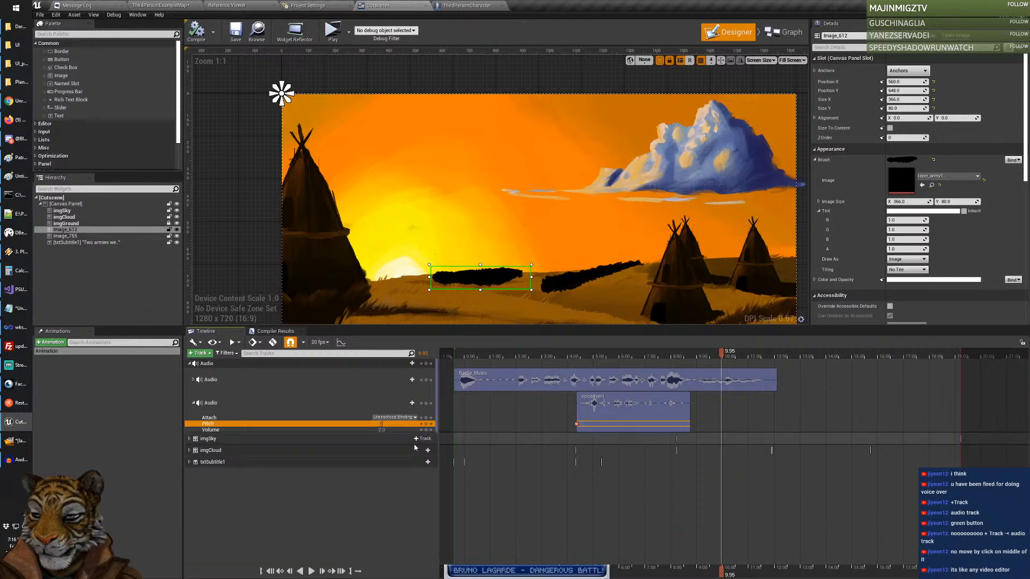
key(Return)
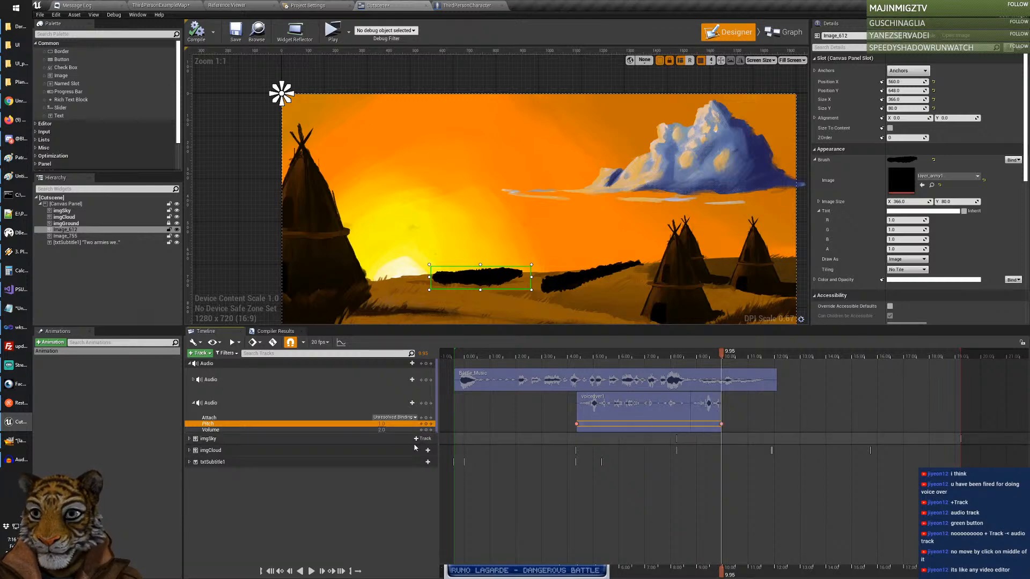
Step: Switch to Audacity, raise the playback volume to 0.50, and play the voiceover recording from its start
click(21, 459)
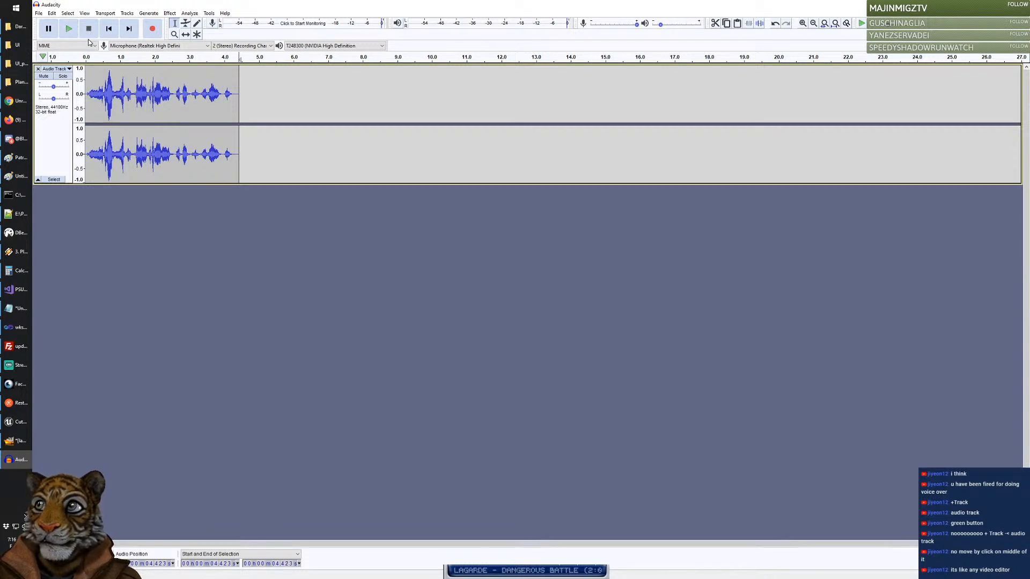
click(109, 28)
click(69, 34)
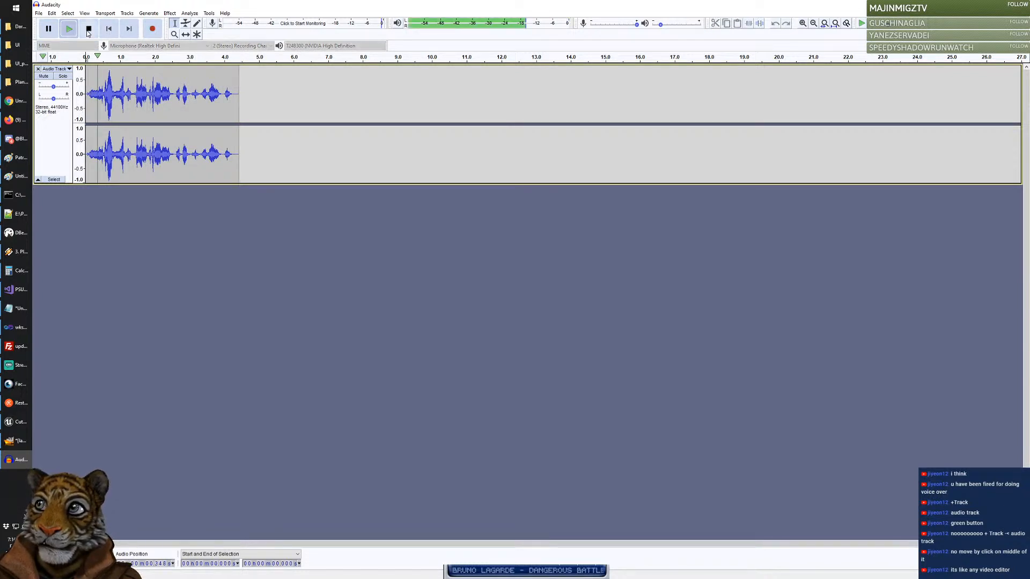
key(space)
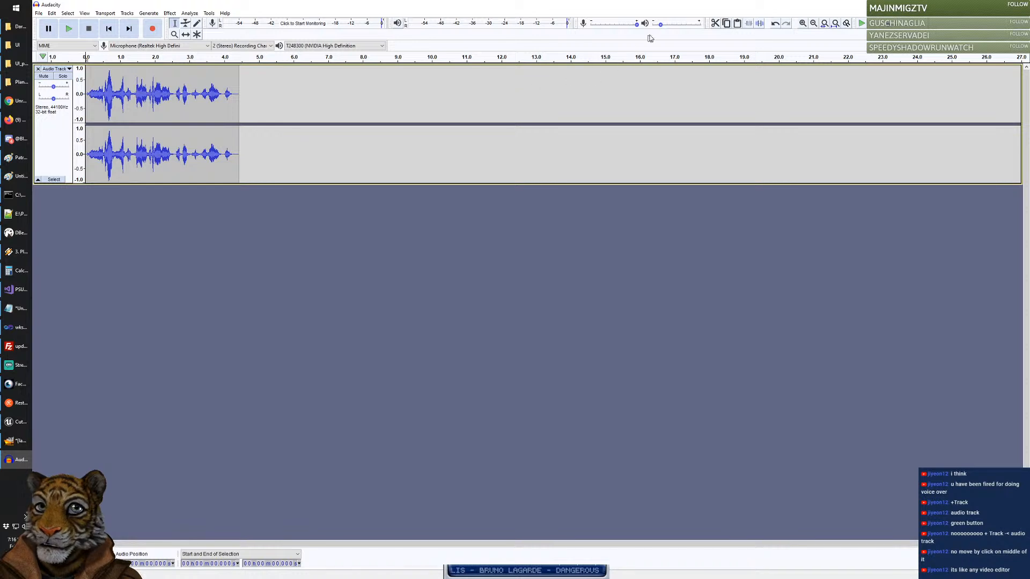
drag(661, 24, 678, 25)
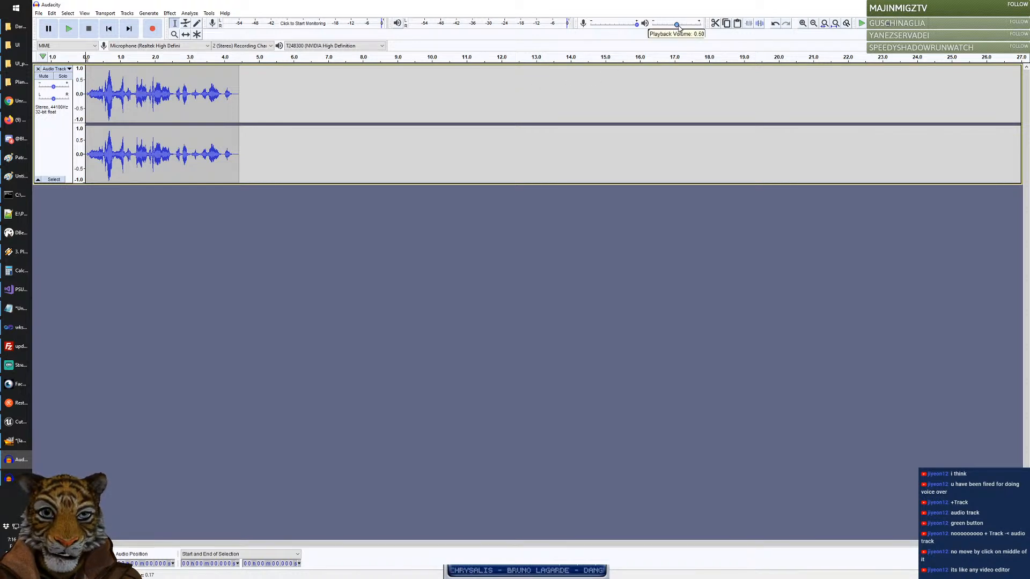
click(71, 34)
click(73, 35)
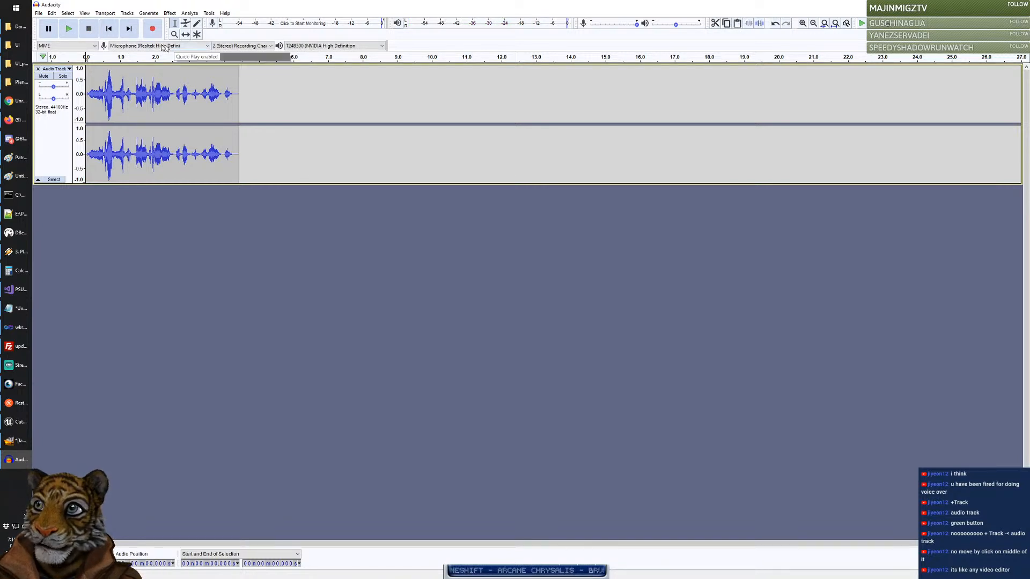
Step: Select the whole voiceover clip and open the Change Pitch effect for it
click(169, 14)
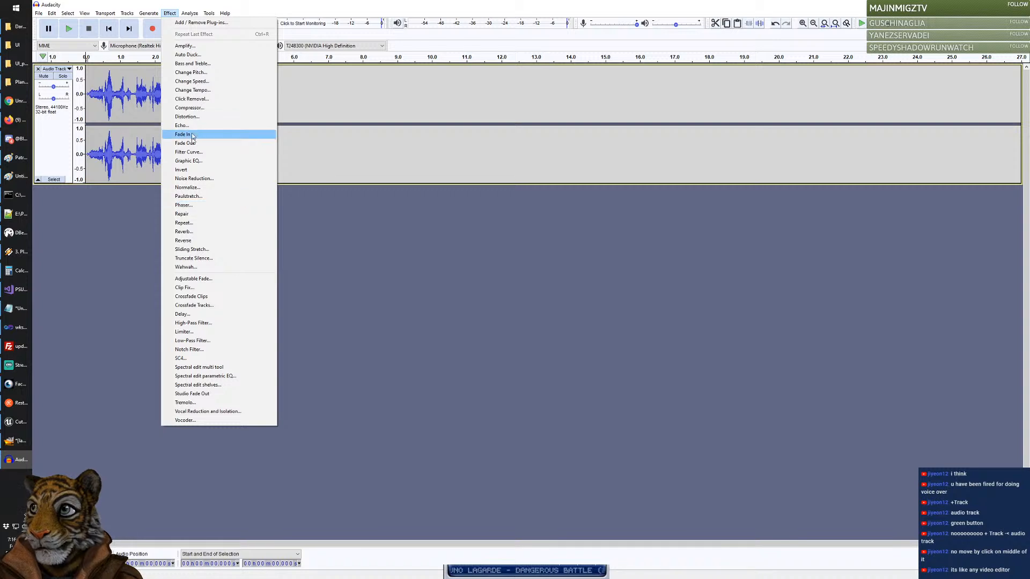
click(197, 72)
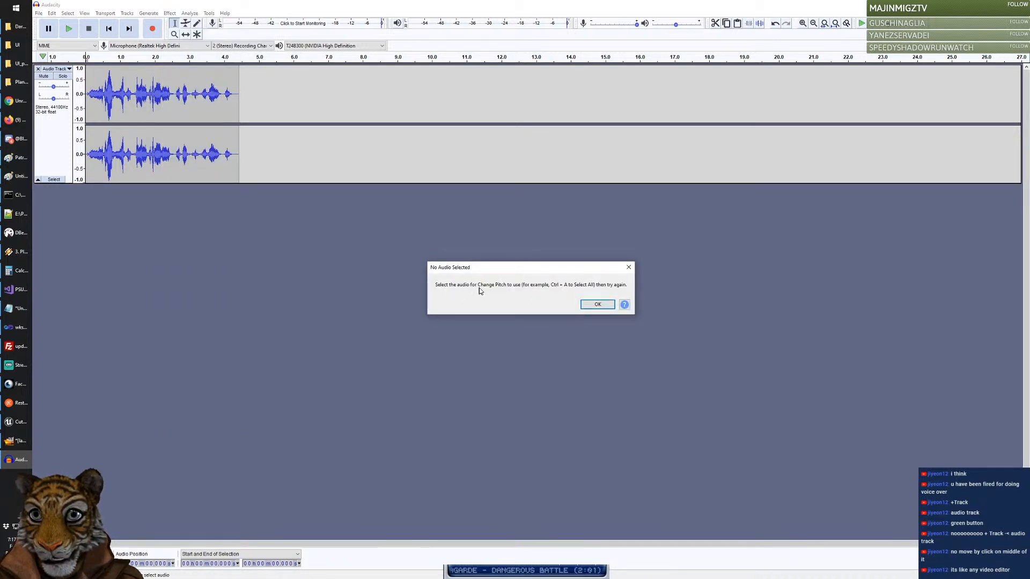
click(607, 304)
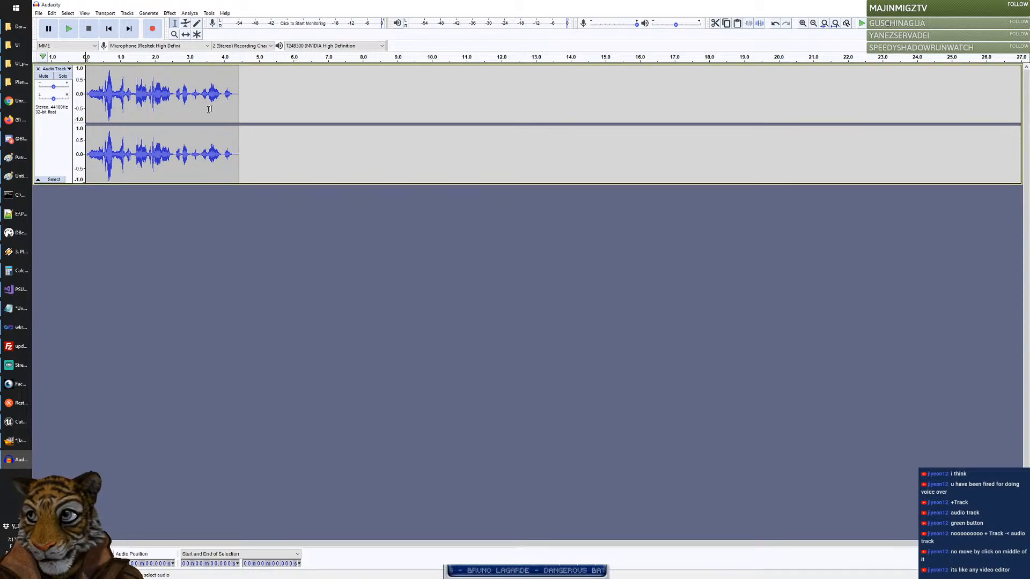
double_click(183, 130)
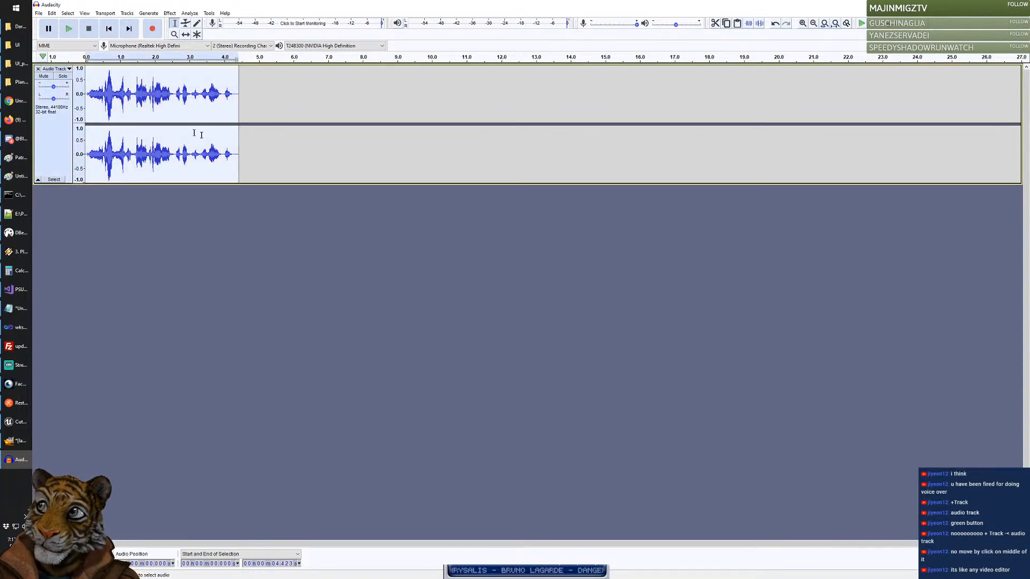
click(169, 13)
click(191, 72)
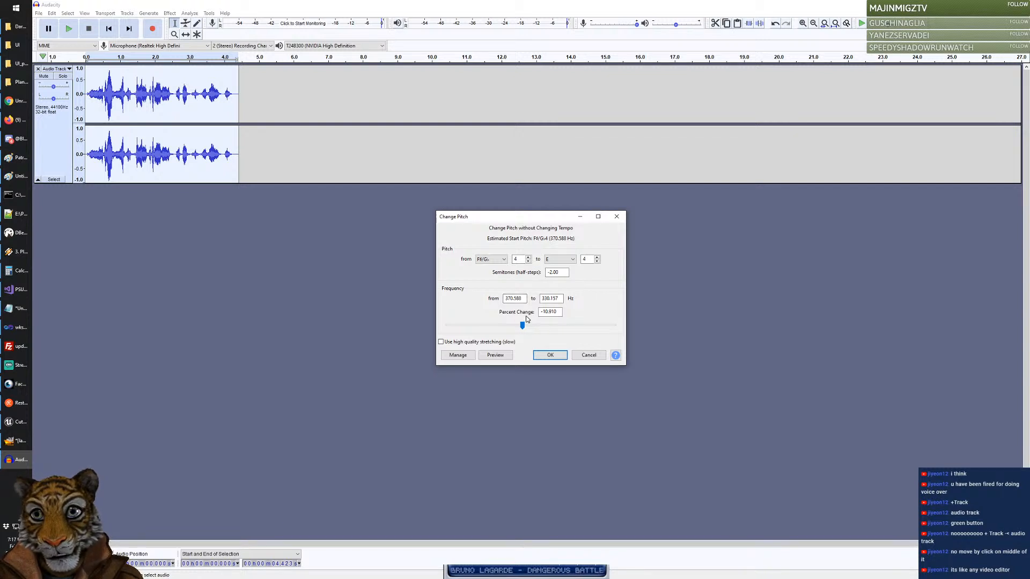
Step: Preview the voiceover with a pitch change of -20 percent and with a slightly lower one
drag(523, 327, 514, 328)
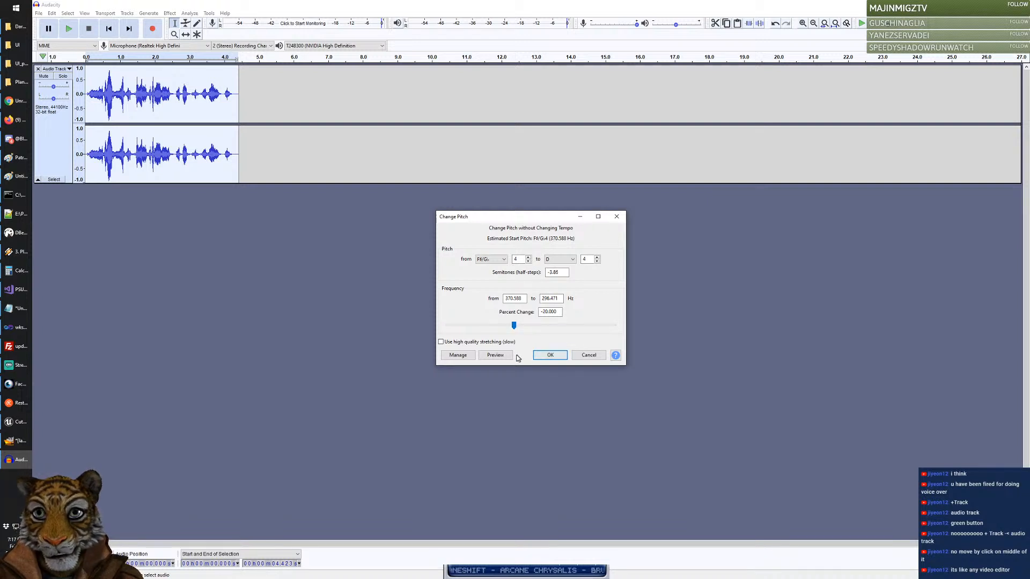
click(495, 355)
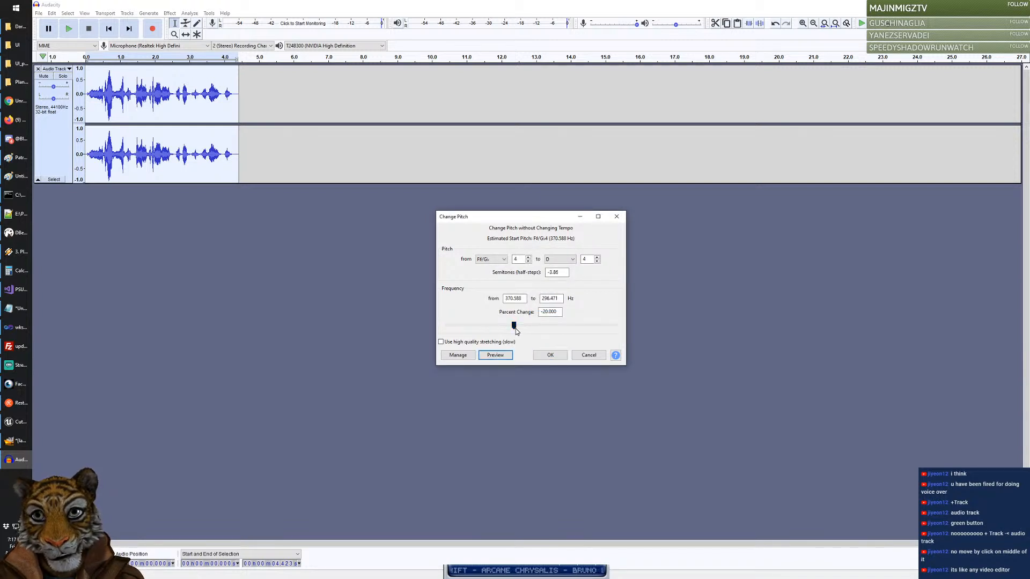
drag(515, 331, 509, 328)
click(504, 359)
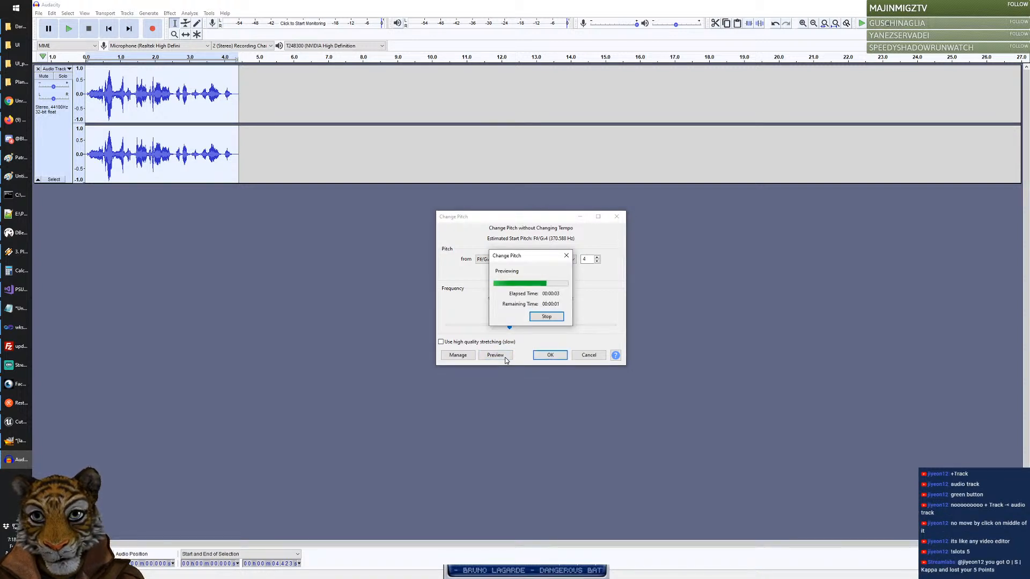
Step: Preview the voiceover at several raised pitches, ending with a percent change of about 69.3
drag(509, 328, 541, 339)
click(497, 356)
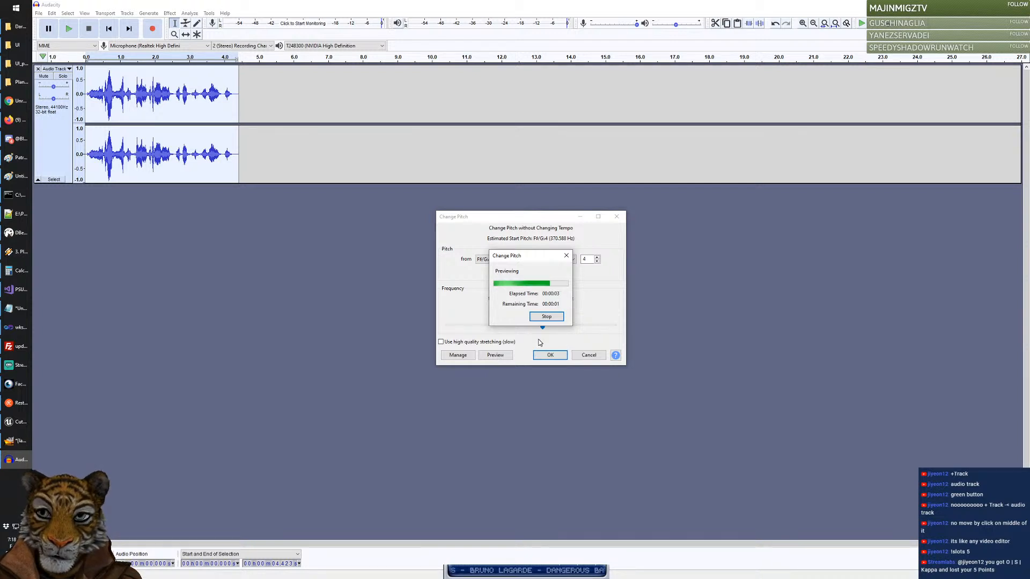
drag(542, 326, 563, 326)
click(494, 357)
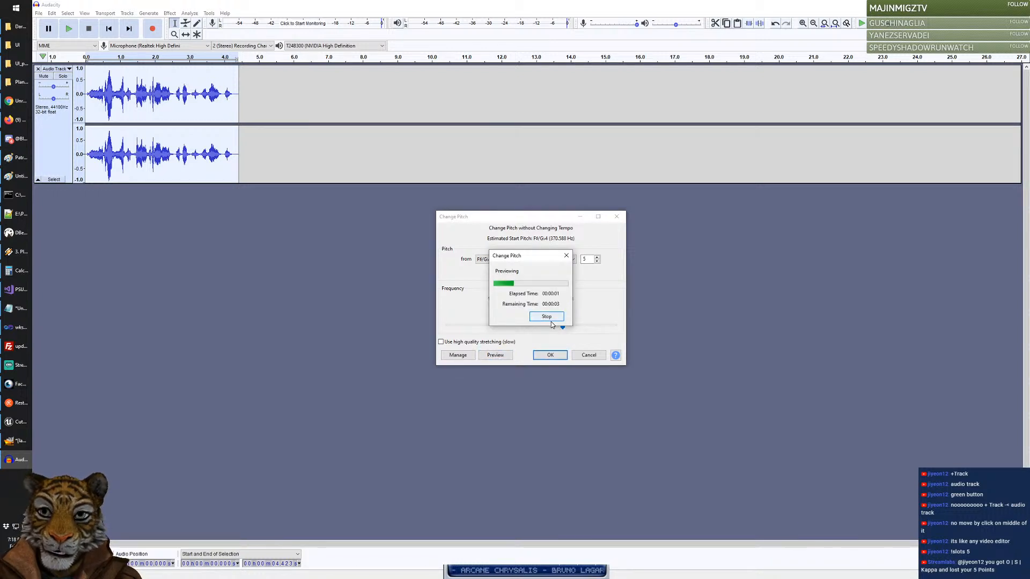
drag(561, 326, 553, 326)
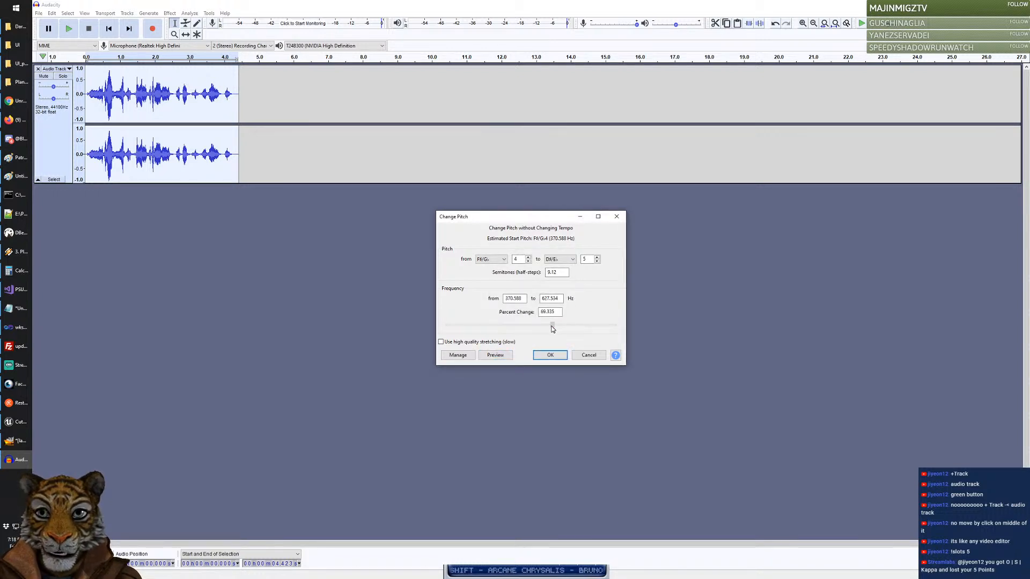
click(497, 356)
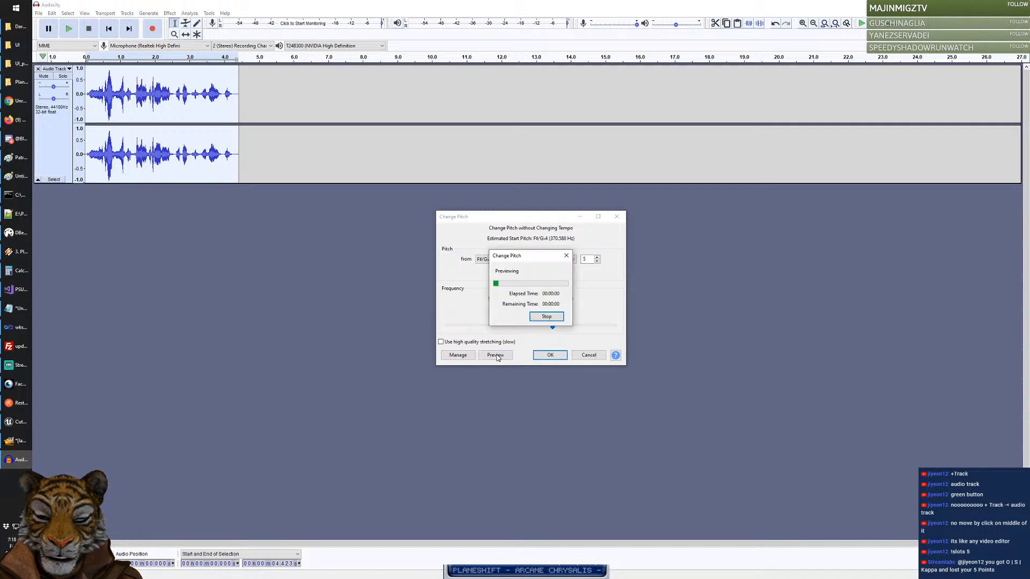
click(546, 317)
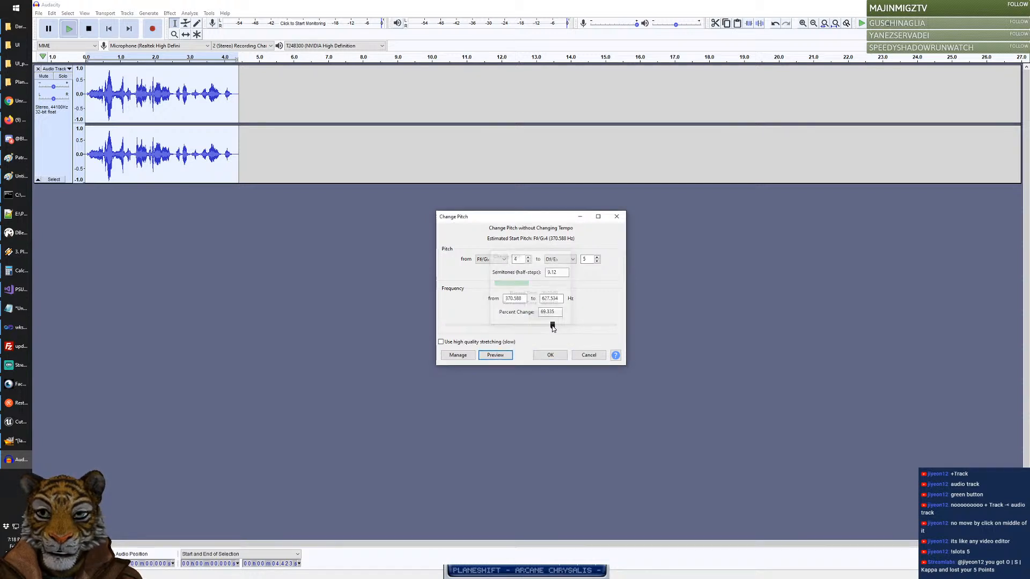
Step: Preview a much deeper pitch for the voiceover, and set the percent change to -20 and preview it
drag(545, 326, 470, 335)
click(496, 357)
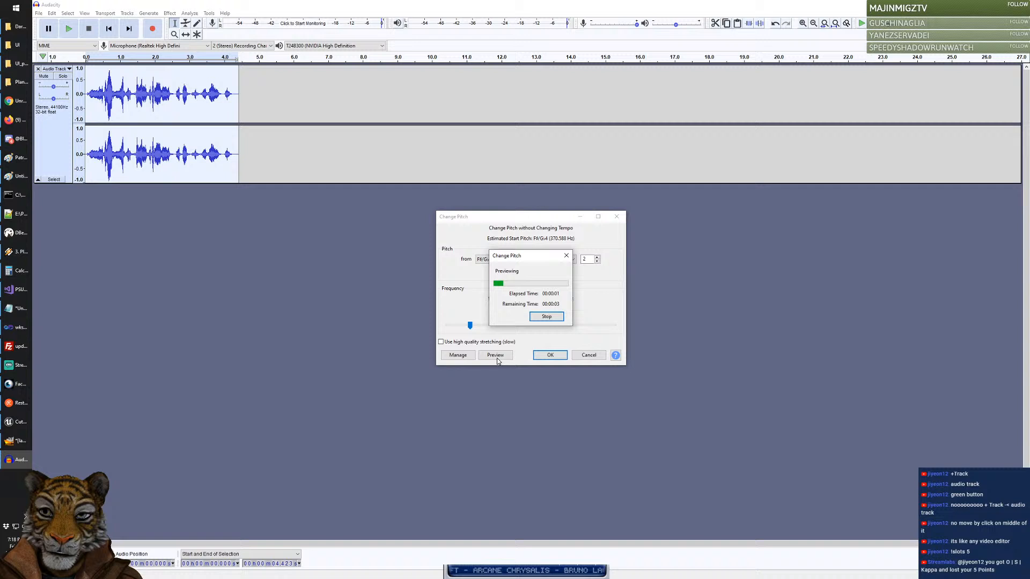
click(549, 318)
drag(470, 326, 514, 326)
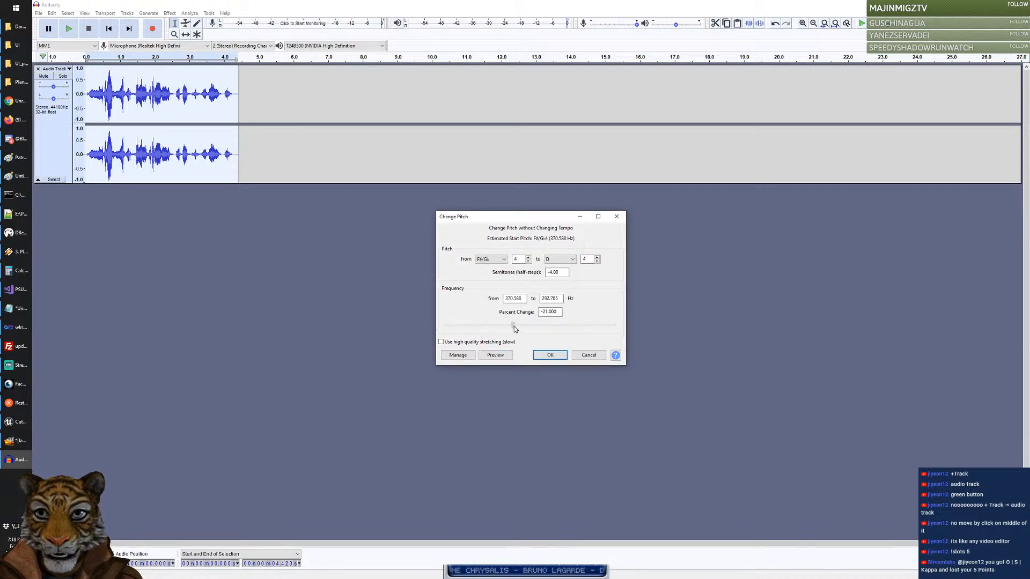
click(498, 358)
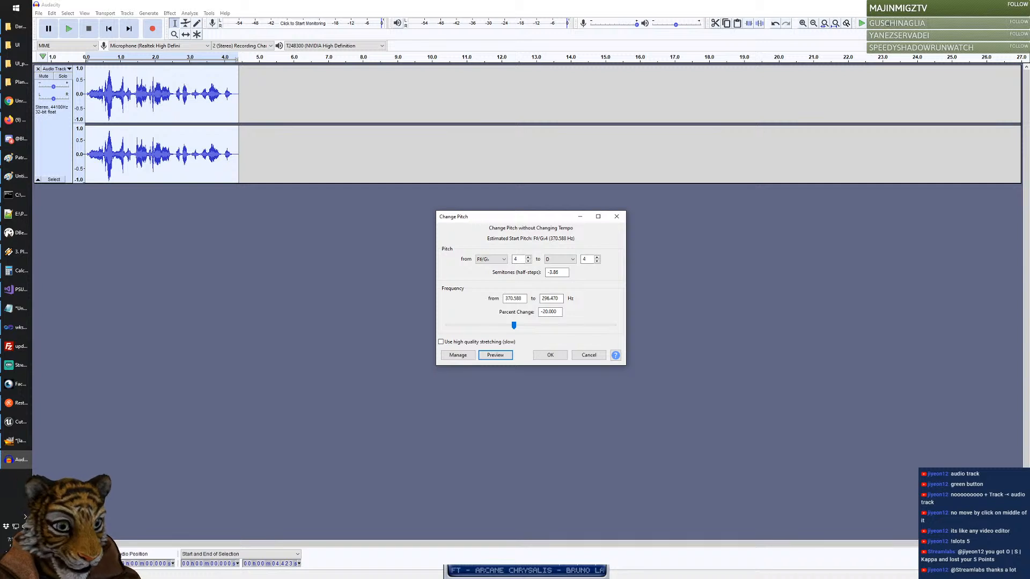
click(16, 403)
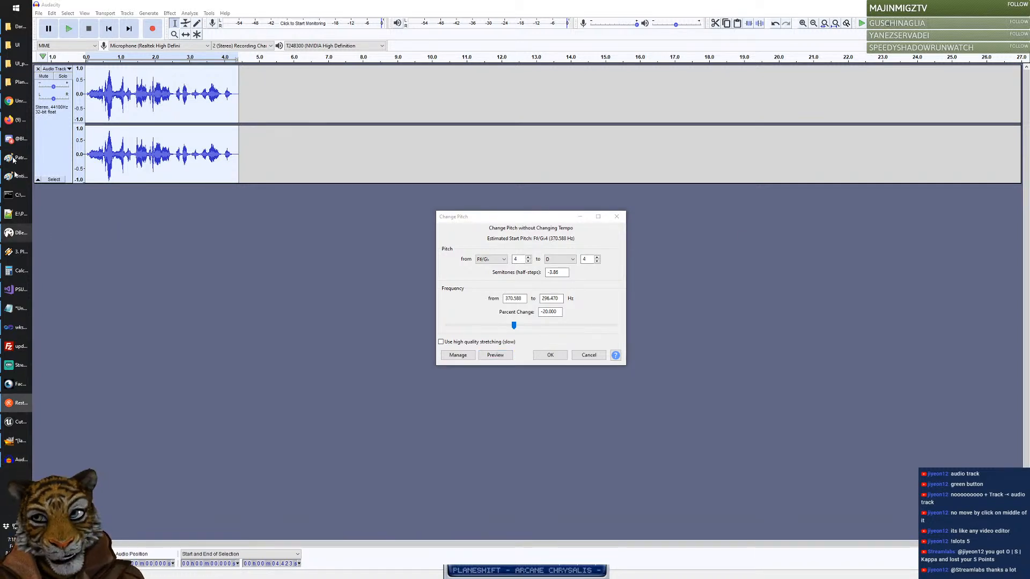
Step: Switch to the Streamlabs dashboard in Firefox and review the emotes and combos set up for the Cloudbot slots module
click(16, 121)
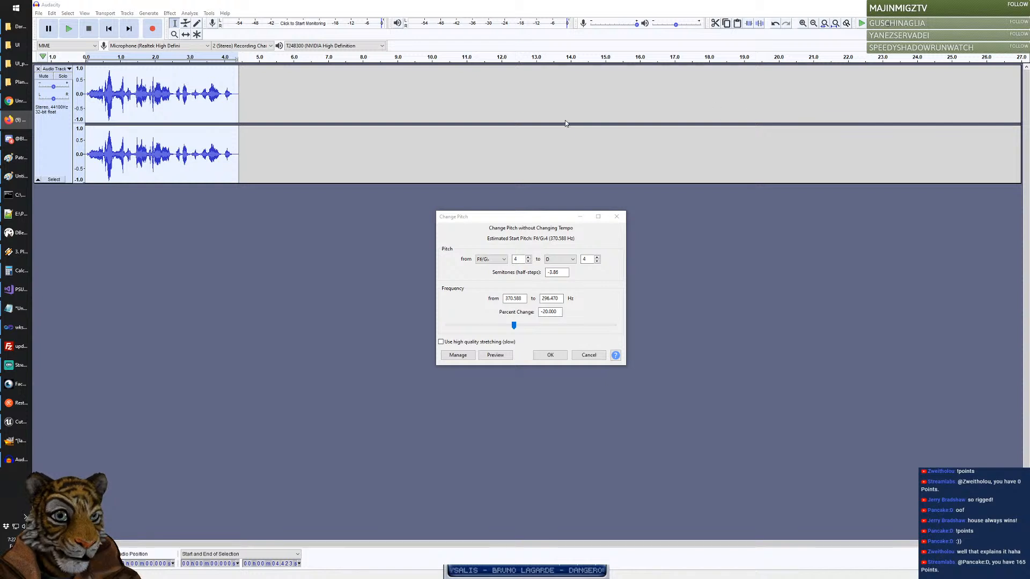
drag(565, 121, 459, 1)
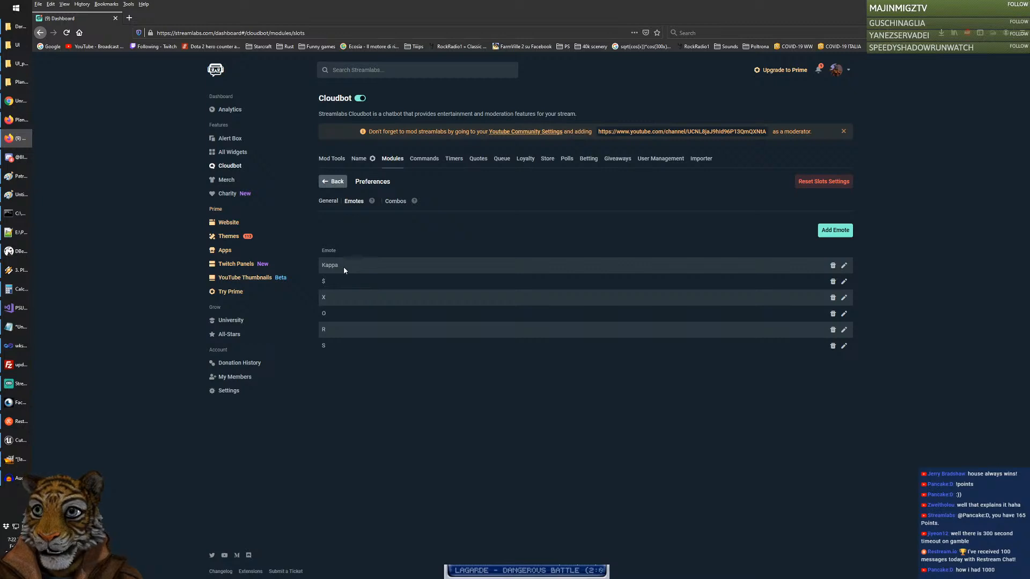
double_click(328, 265)
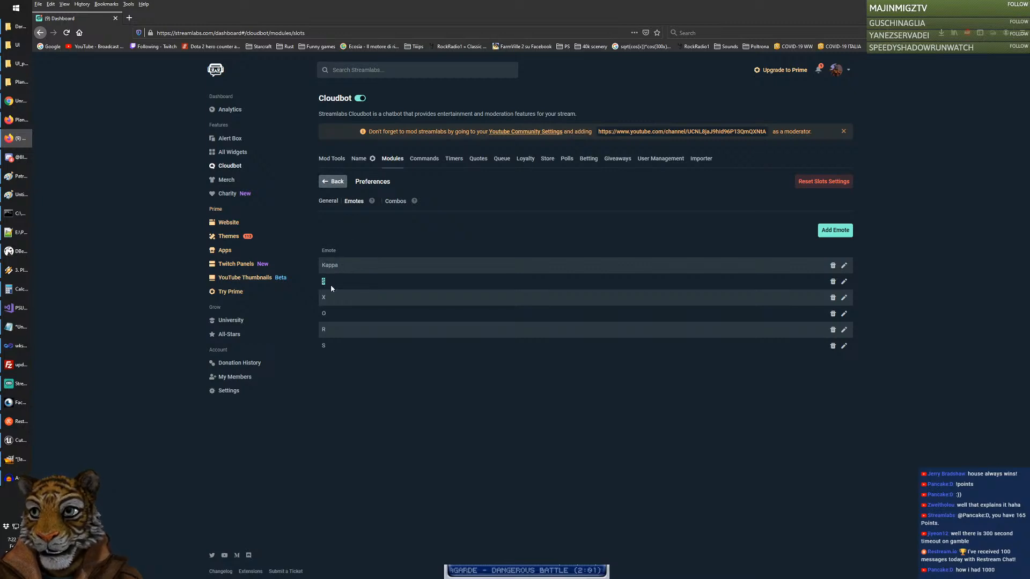
click(346, 286)
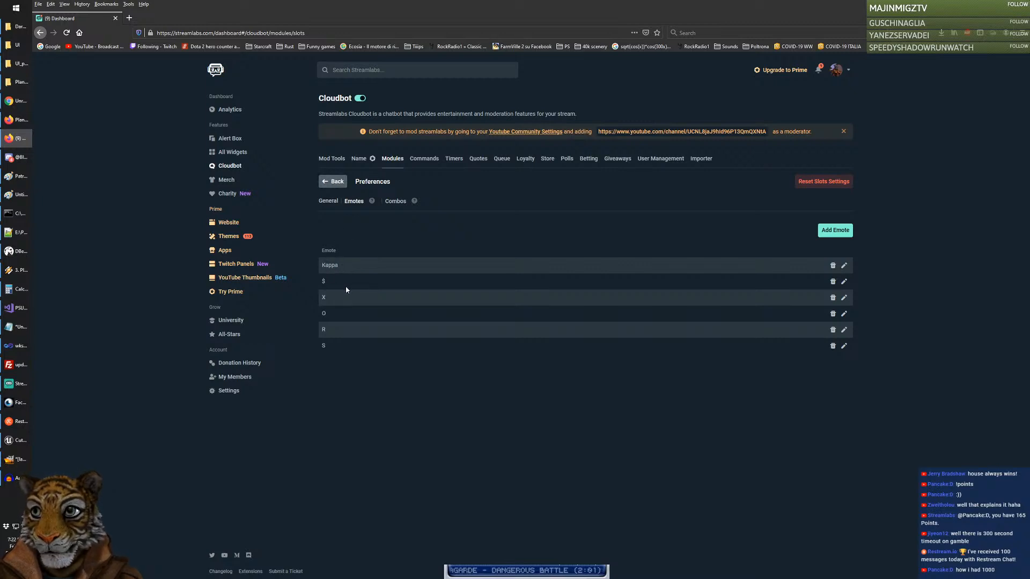
click(403, 205)
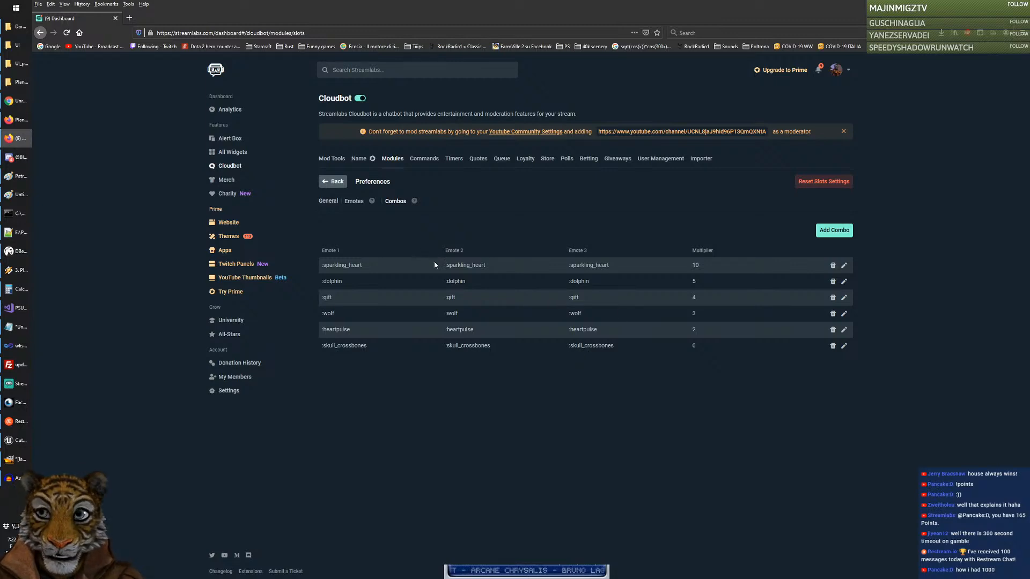
click(353, 204)
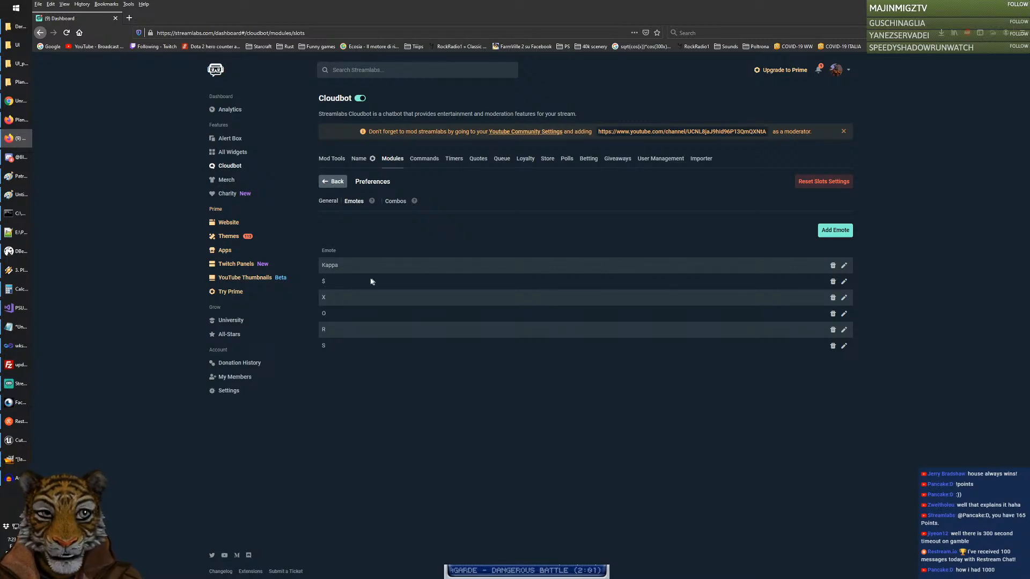
Step: Delete the last S emote and the R emote from the slots emote list
click(833, 347)
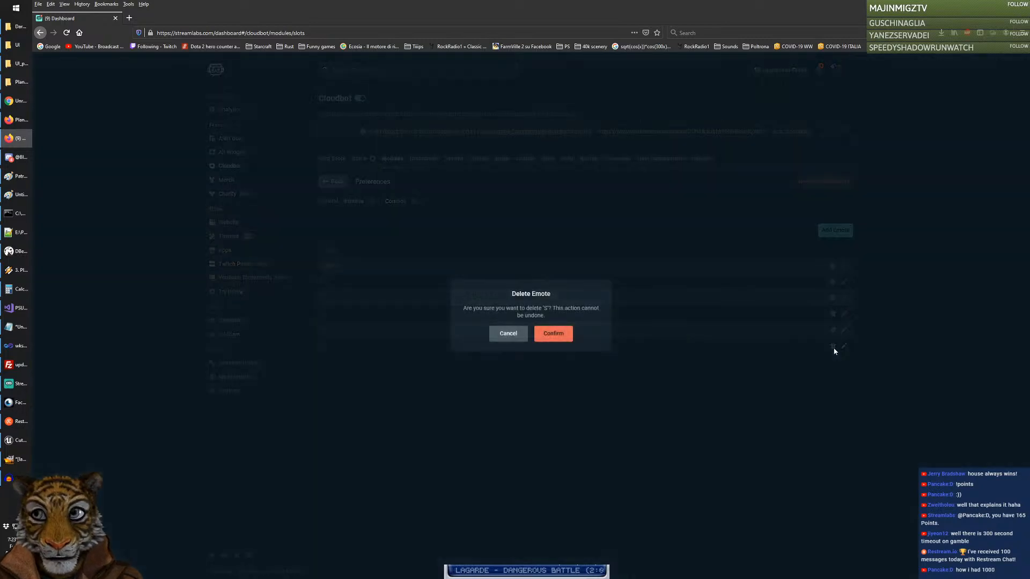
click(553, 335)
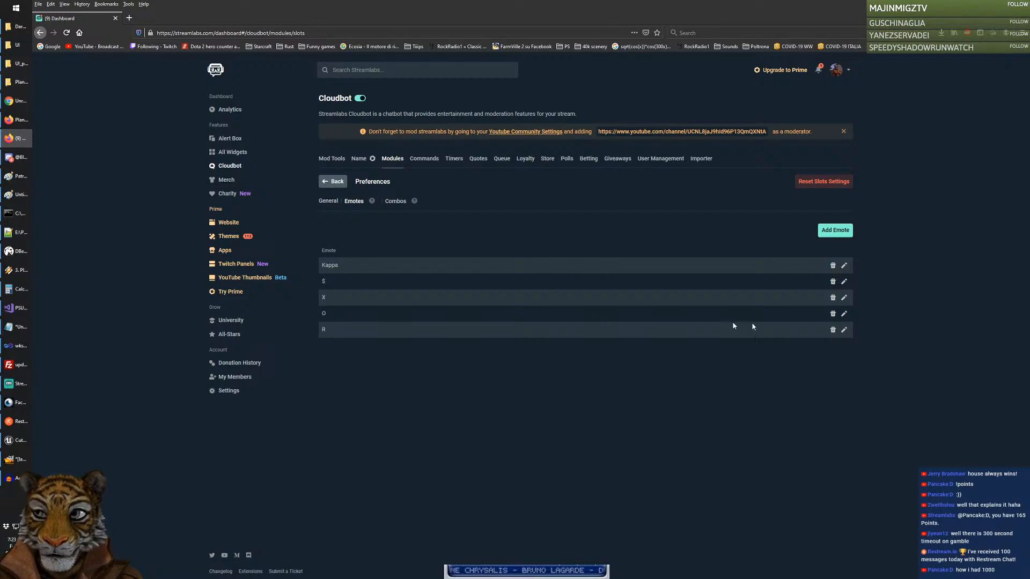
click(833, 330)
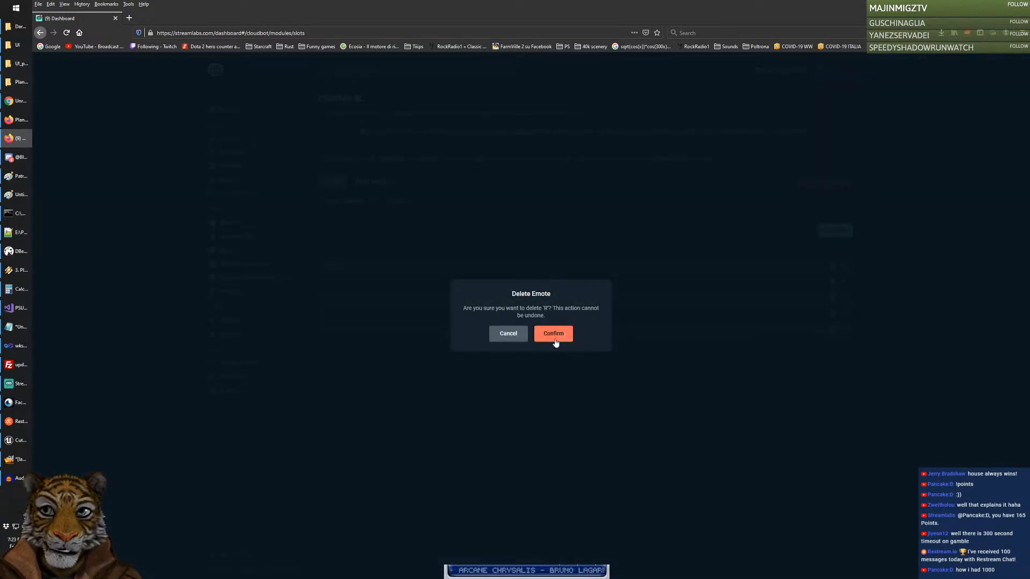
click(554, 335)
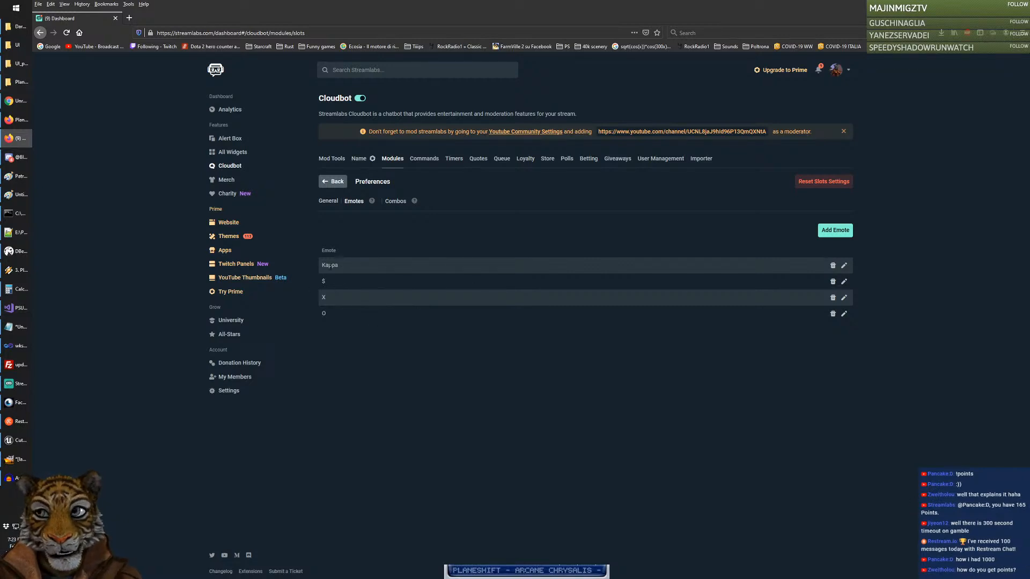
click(845, 298)
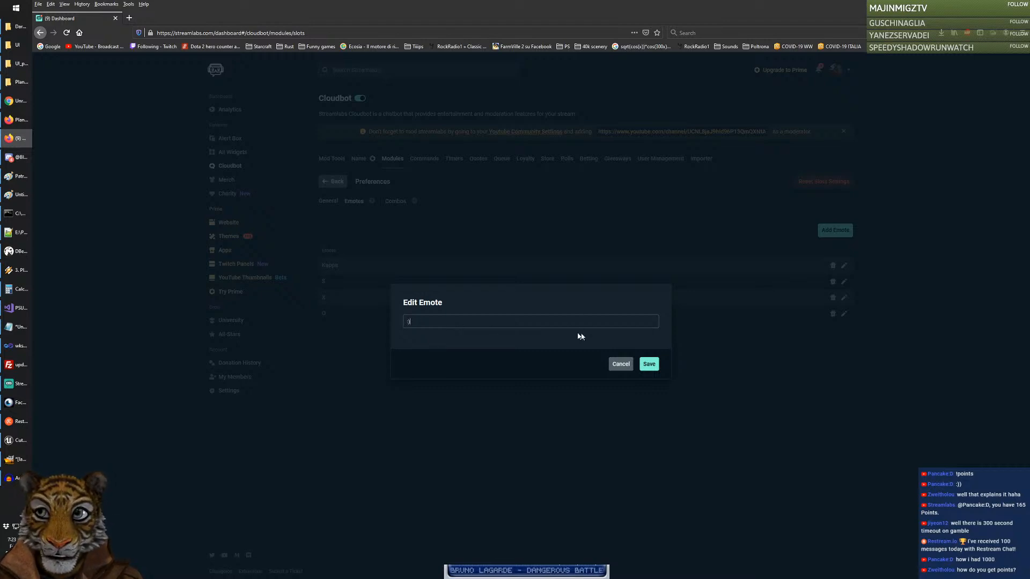
double_click(406, 322)
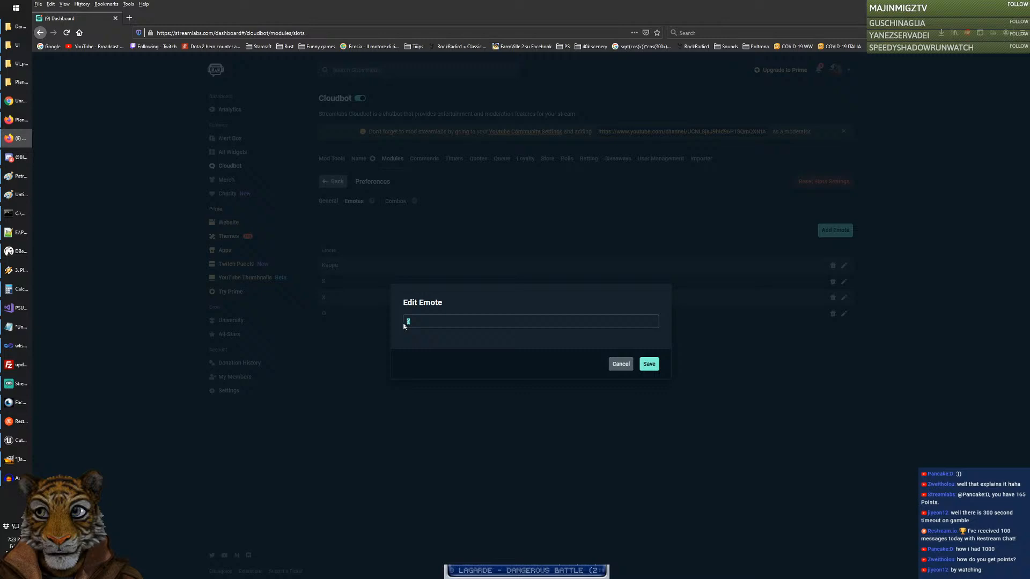
click(616, 366)
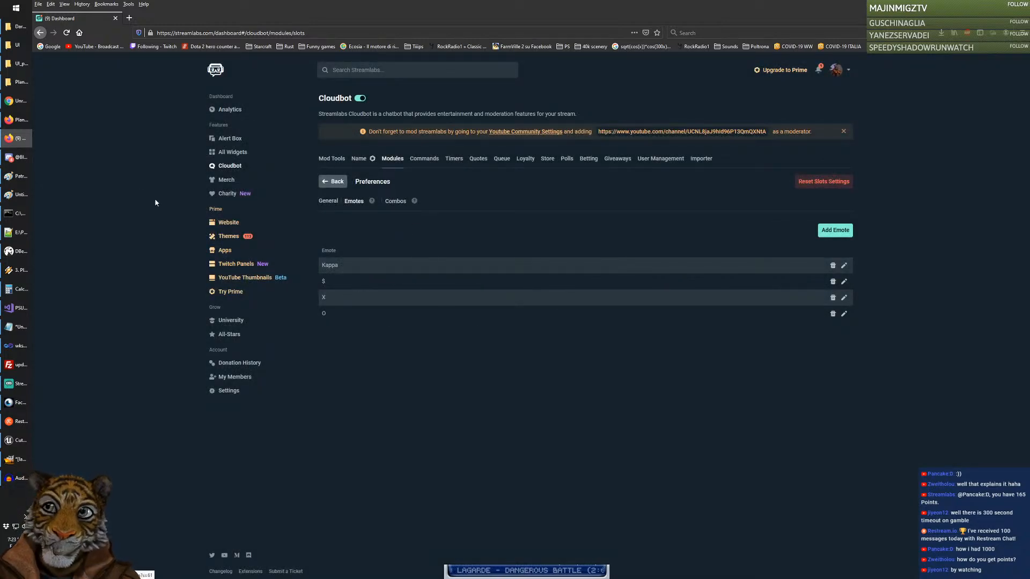
Step: Switch to Chrome and open the PlaneShiftOfficial live stream page on YouTube in the current tab
click(18, 101)
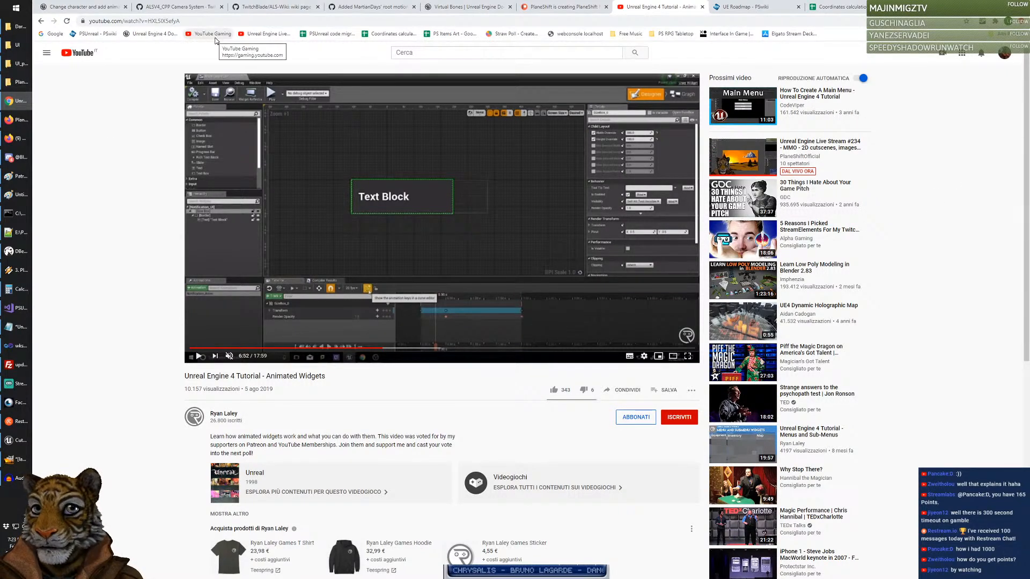
click(202, 21)
text(live)
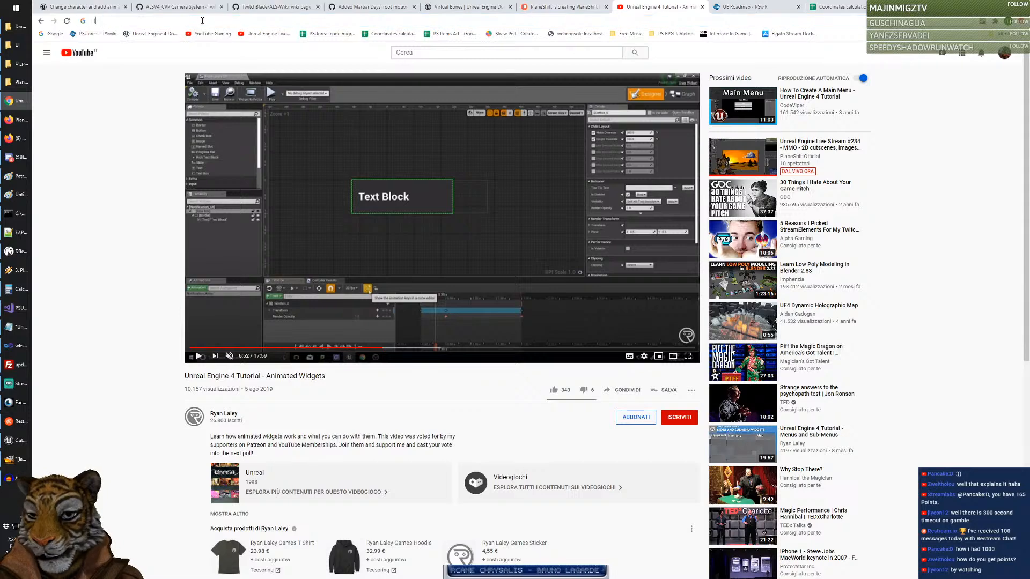
key(Down)
key(Down)
key(Down)
key(Down)
key(Down)
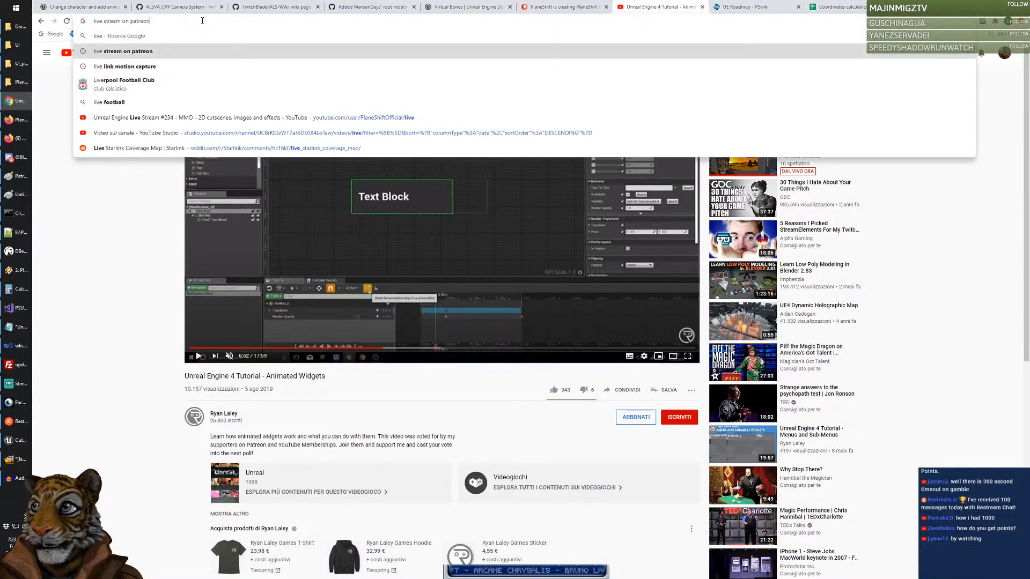
key(Return)
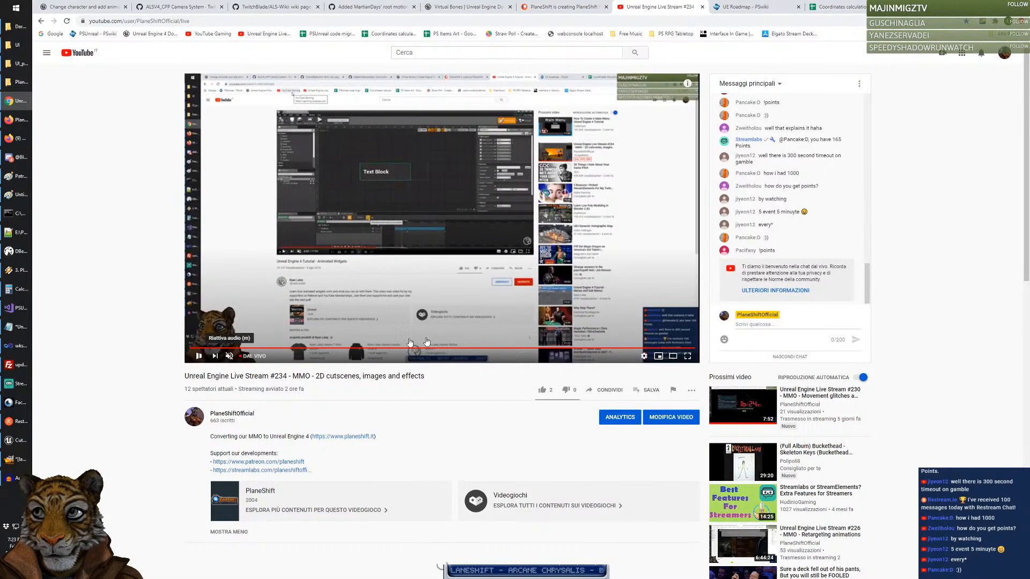
Step: Insert three star_struck emojis into the live chat message without sending it
click(816, 336)
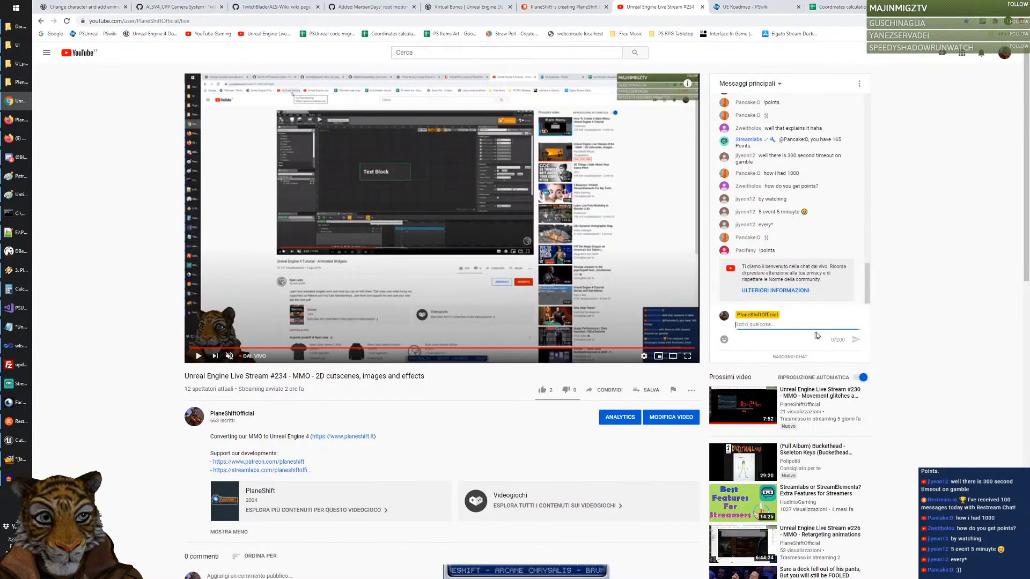
click(724, 339)
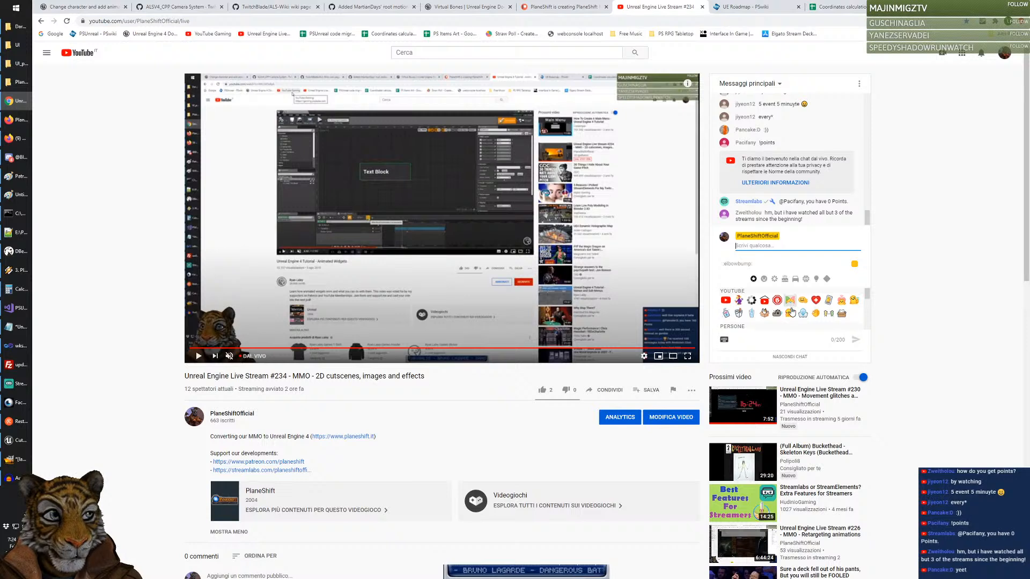
scroll(792, 313, down, 3)
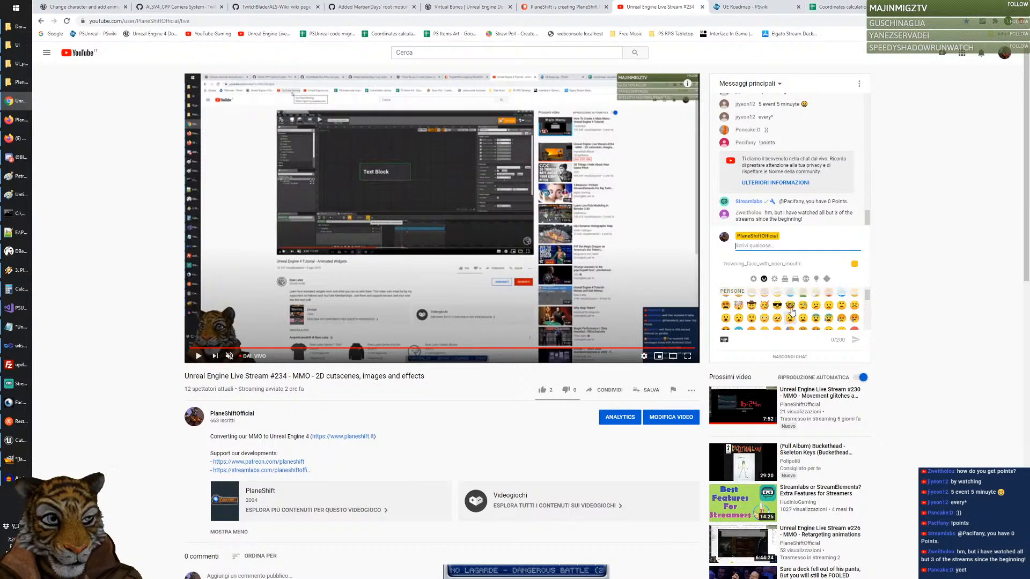
scroll(792, 313, up, 2)
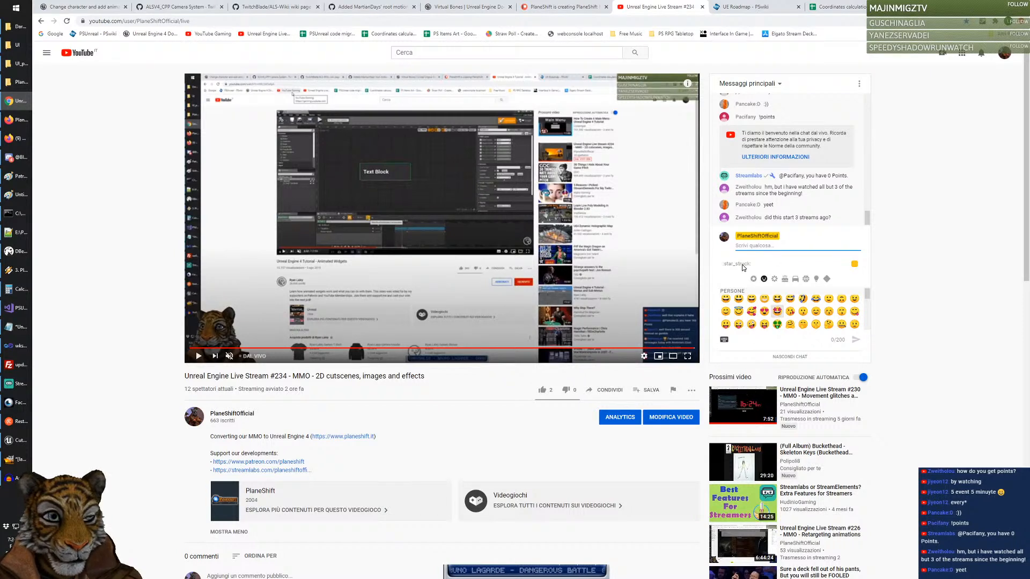
click(777, 312)
click(777, 312)
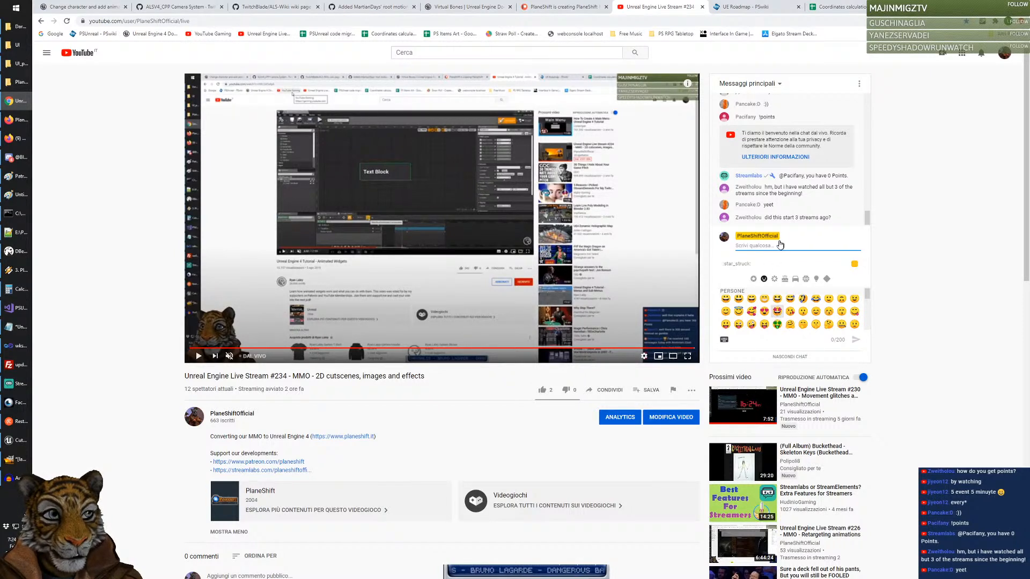
click(777, 312)
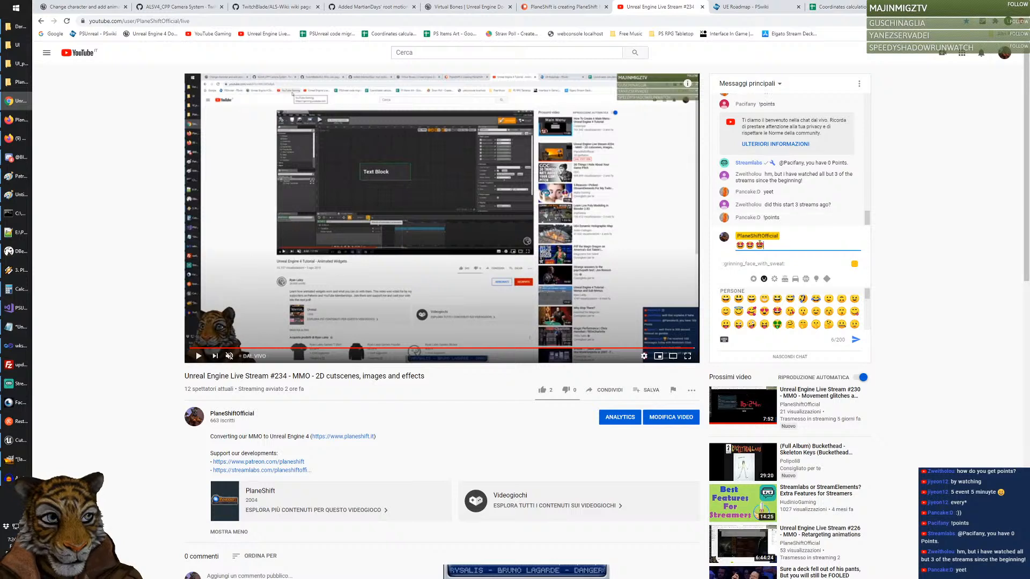
key(shift+Left)
click(779, 247)
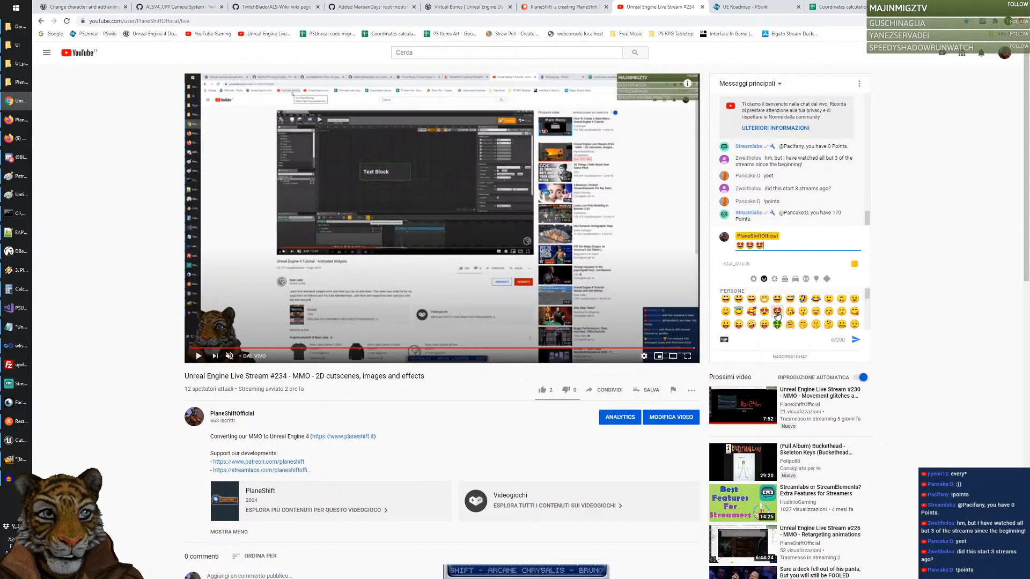
Step: Return to the Streamlabs slots emote list, replace the X emote with :star_struck: and save it
key(alt+Tab)
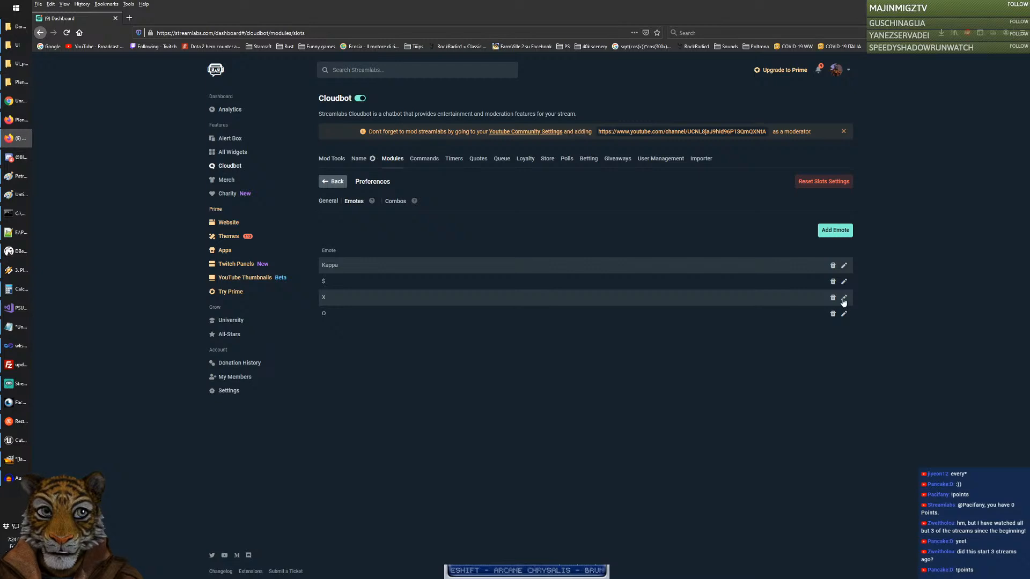
click(844, 299)
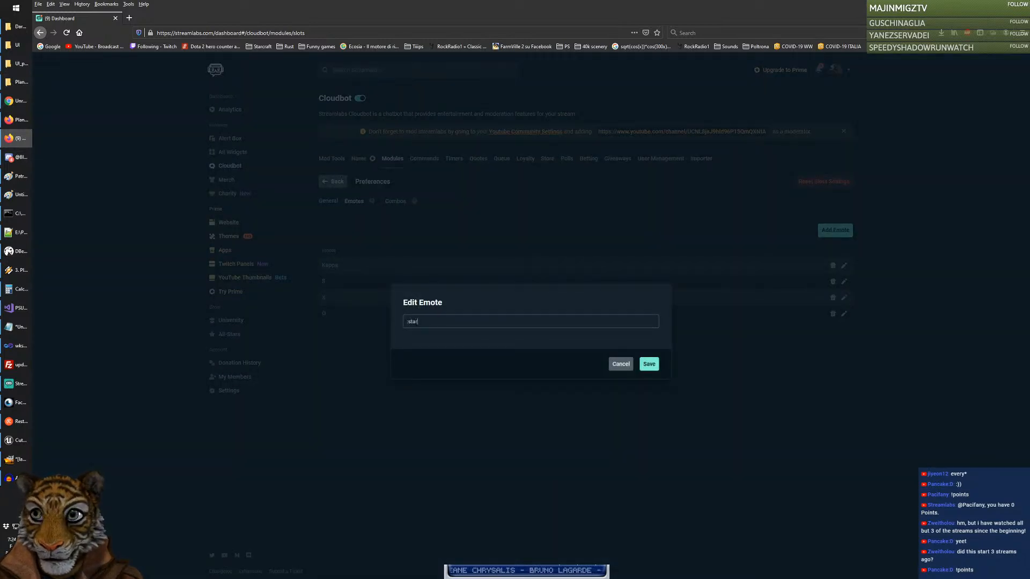
text(:star_struck)
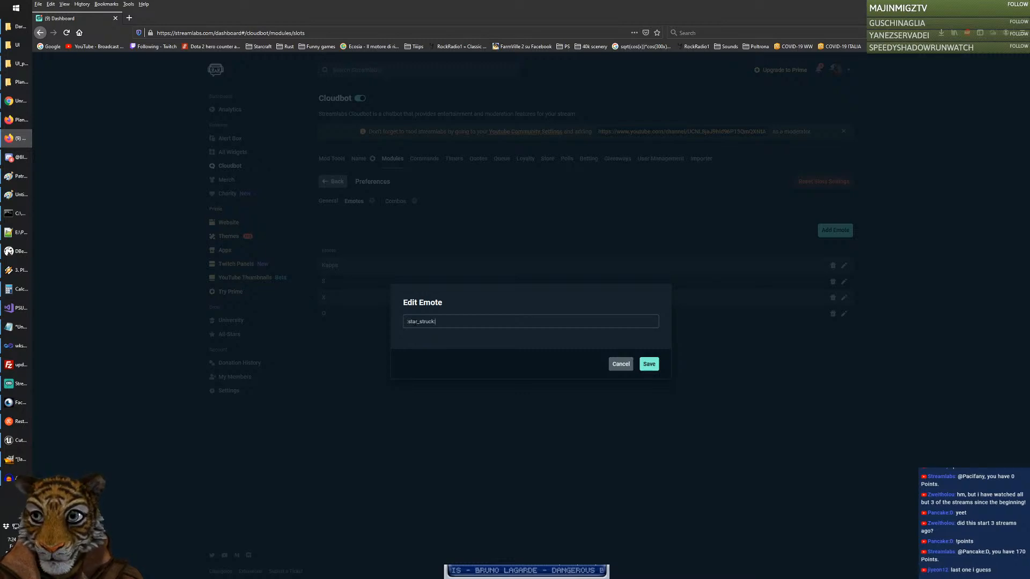
click(654, 366)
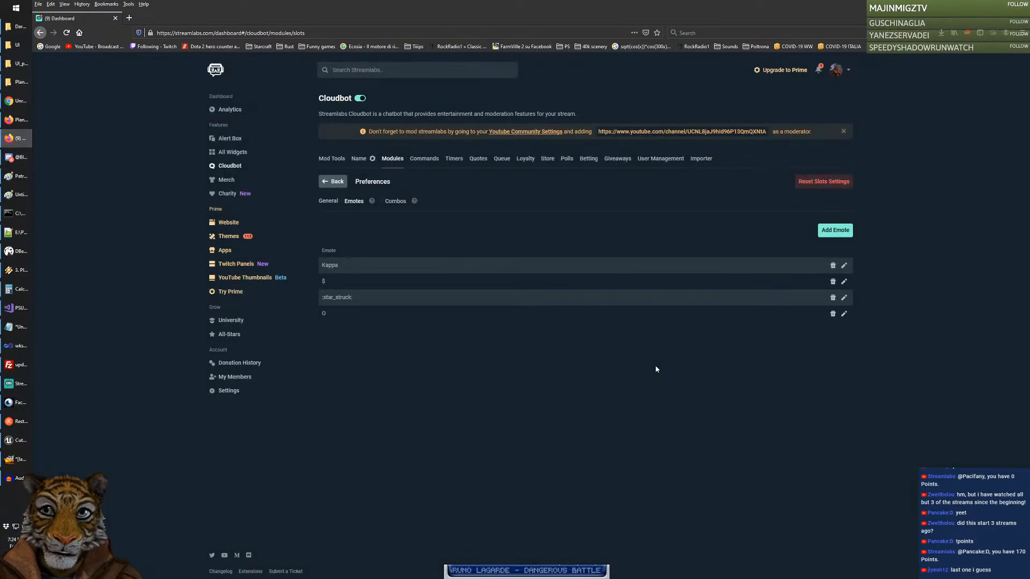
Step: Back in the YouTube live chat, search the emojis for "dolla", add the dollar sign to the message and clear the search
key(alt+Tab)
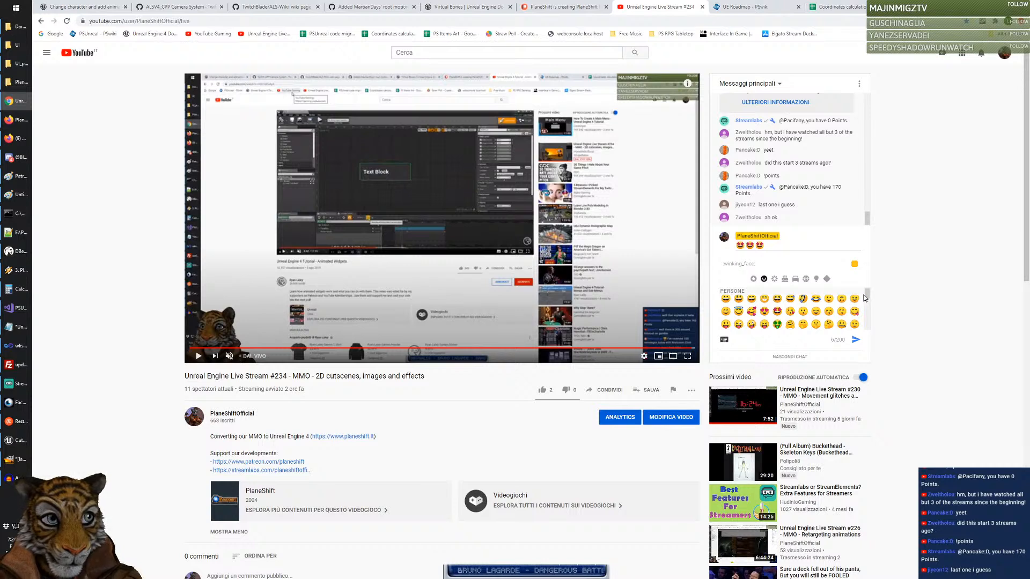
scroll(870, 296, down, 3)
scroll(871, 296, down, 3)
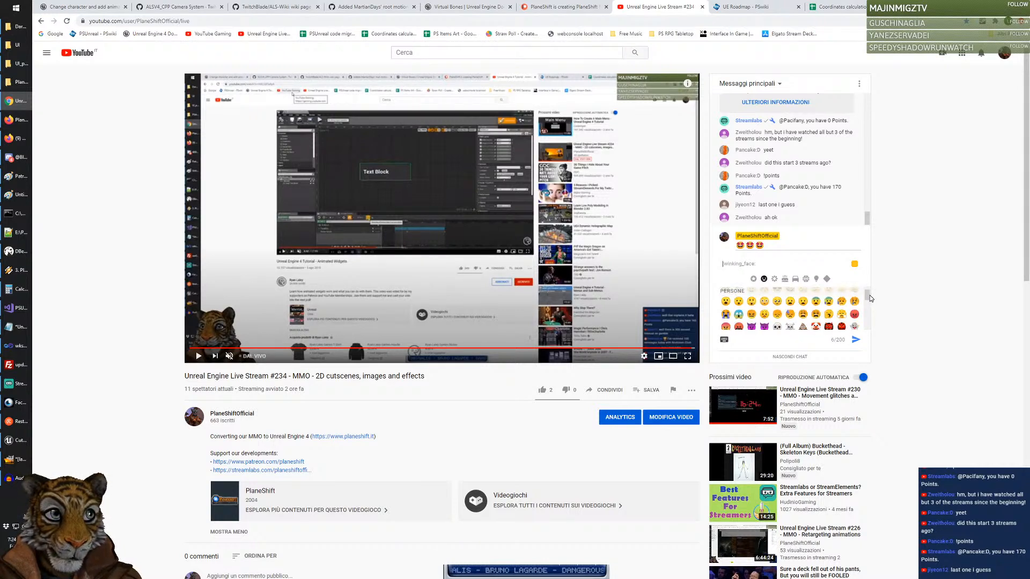
scroll(872, 298, down, 5)
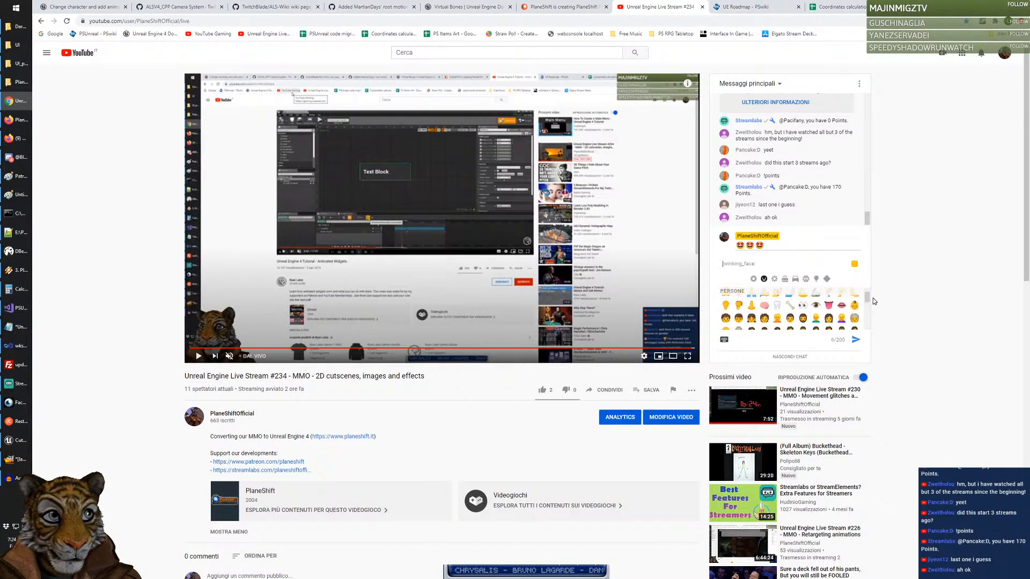
scroll(874, 302, down, 5)
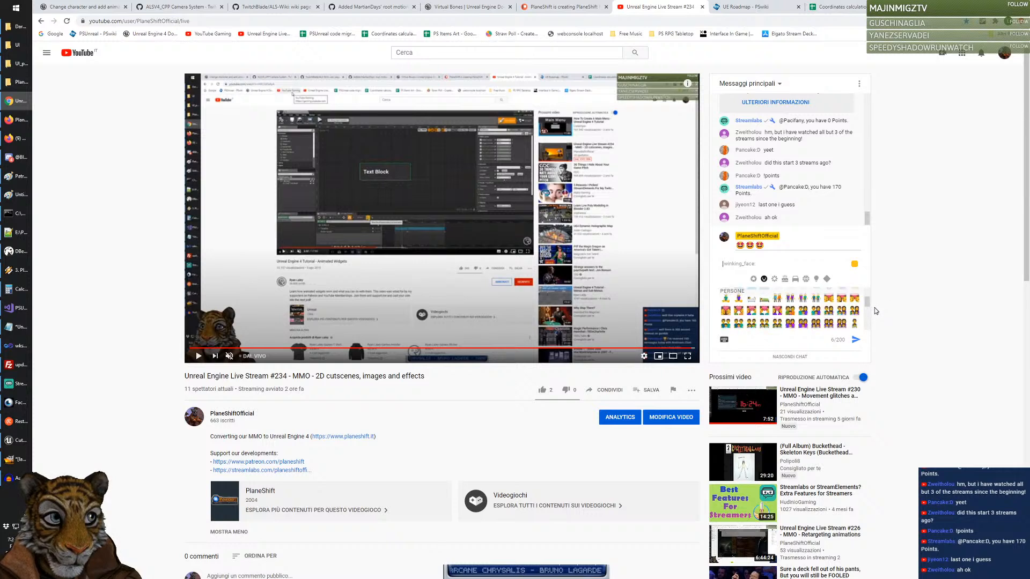
text(dolla)
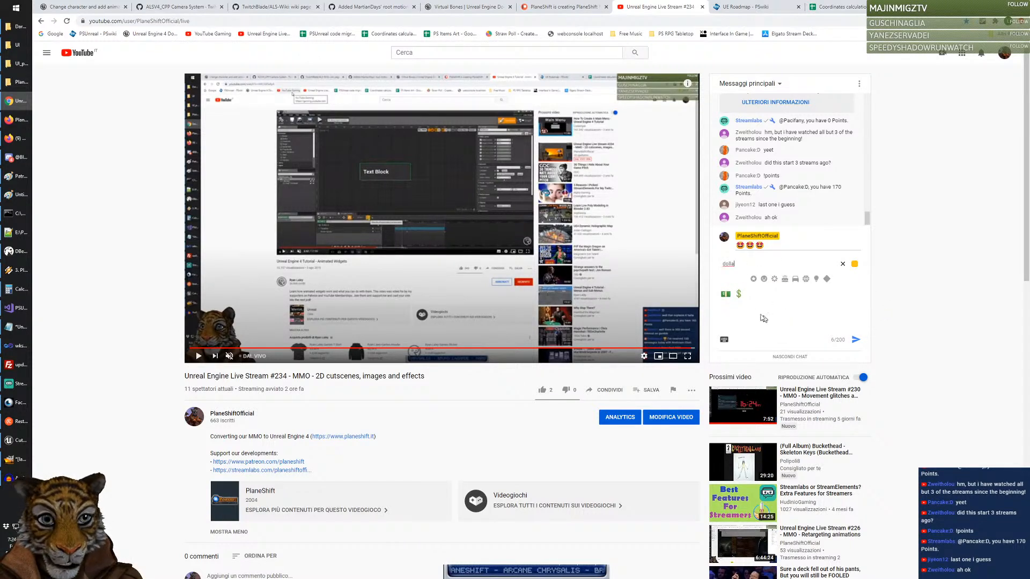
click(740, 295)
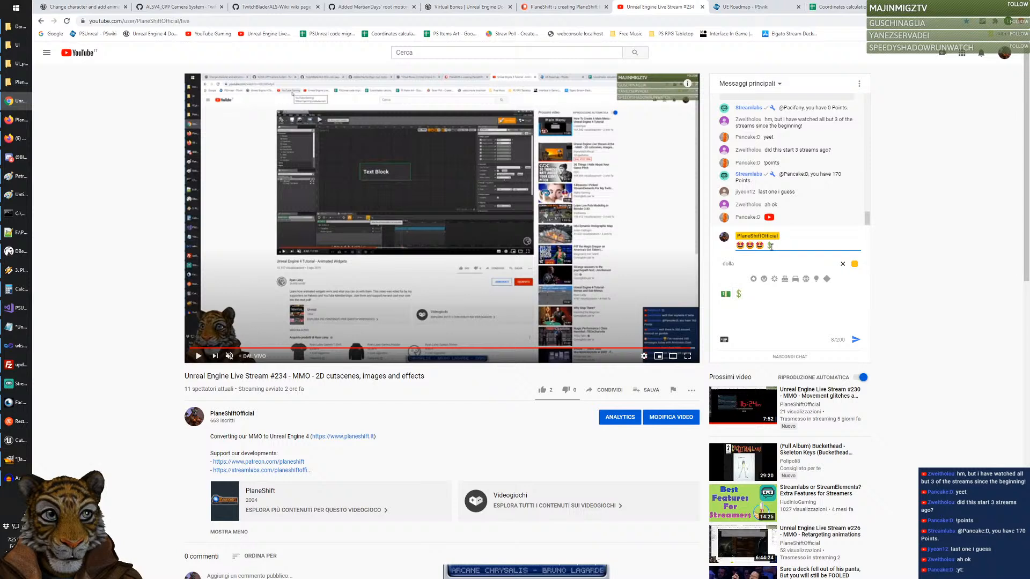
double_click(742, 268)
key(BackSpace)
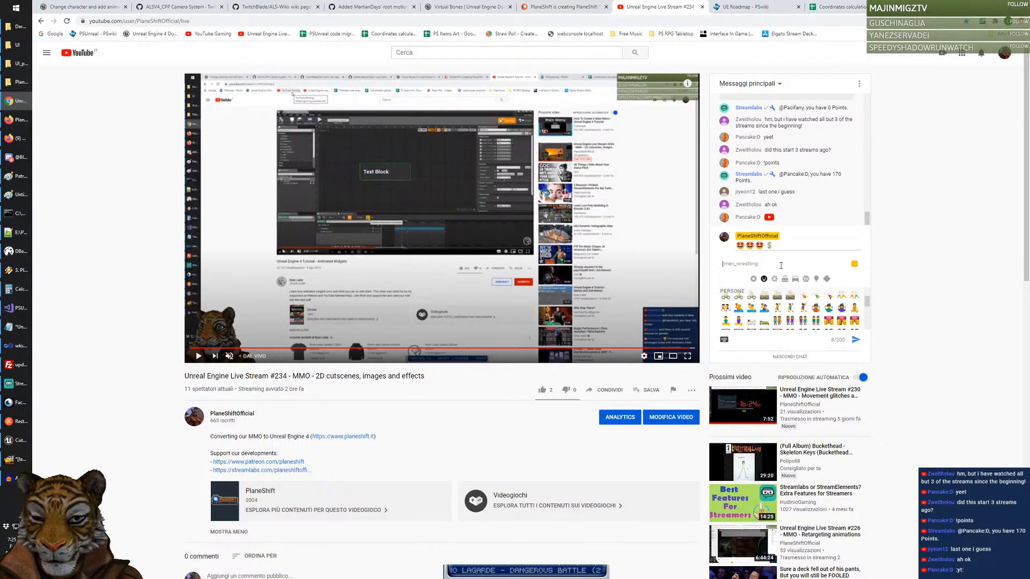
Step: Search the chat emojis for "dollar", add another dollar sign and the dollar banknote to the message, and clear the search
text(dollar)
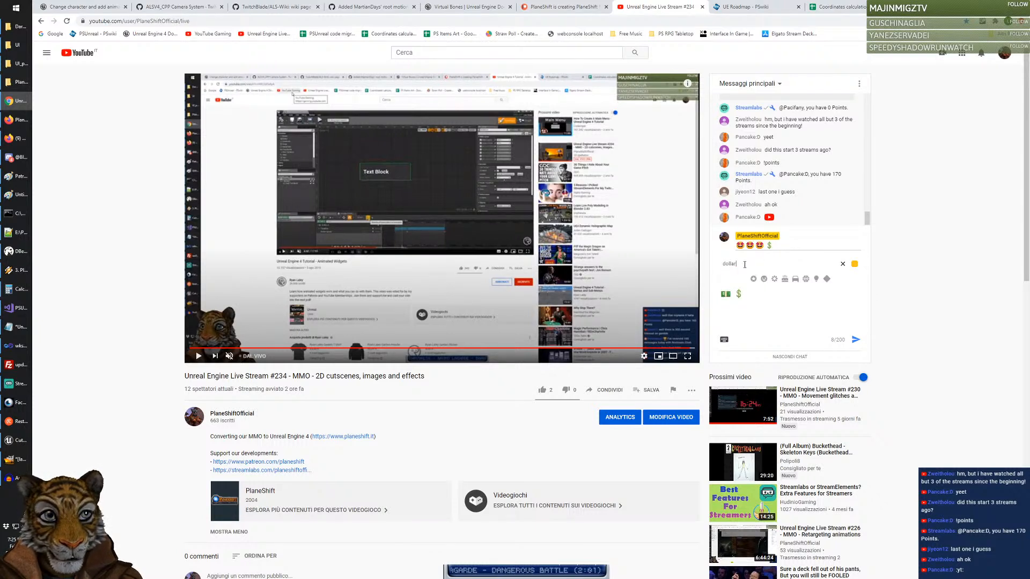
right_click(739, 296)
click(731, 313)
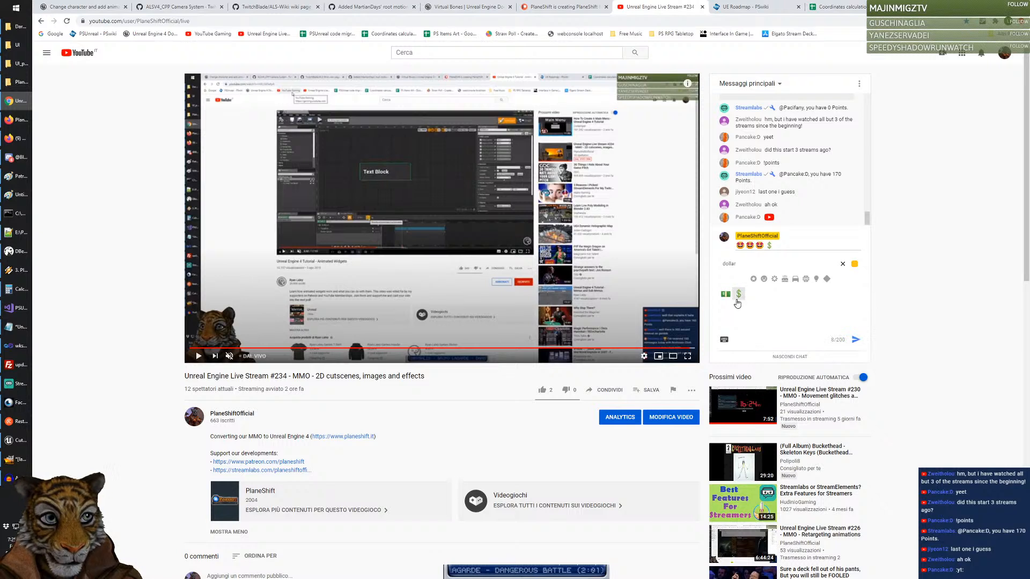
click(738, 295)
double_click(748, 264)
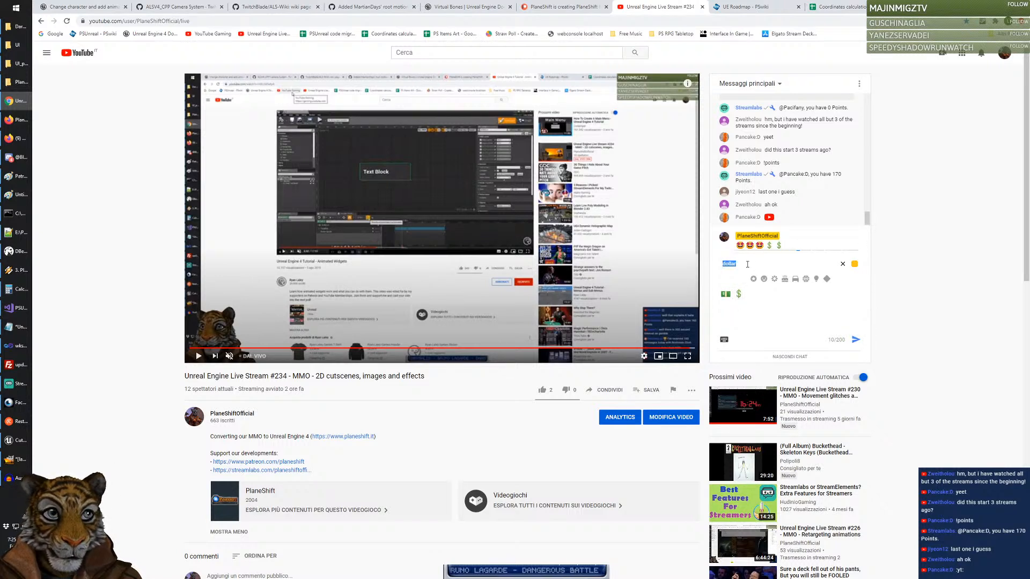
click(728, 292)
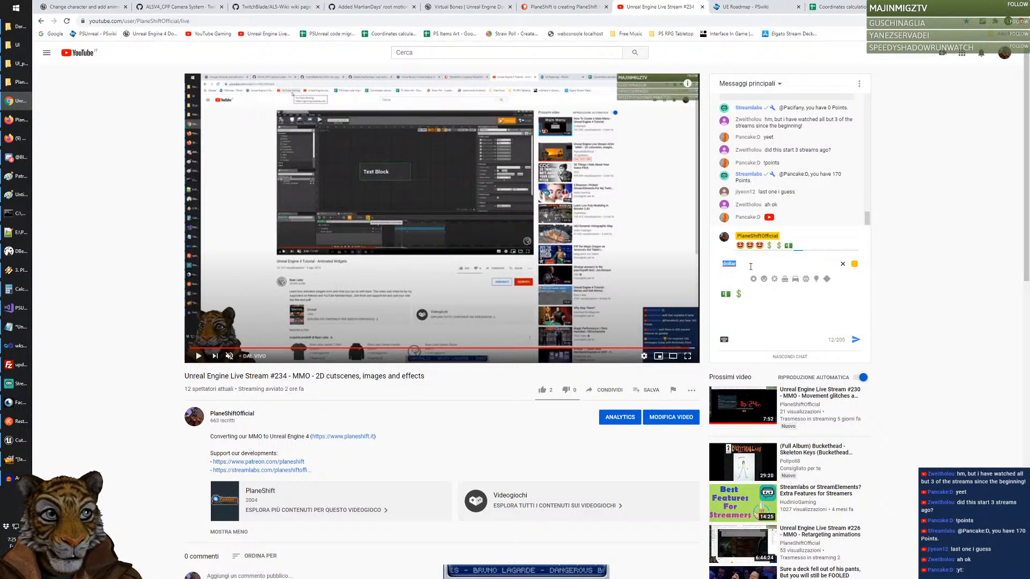
key(BackSpace)
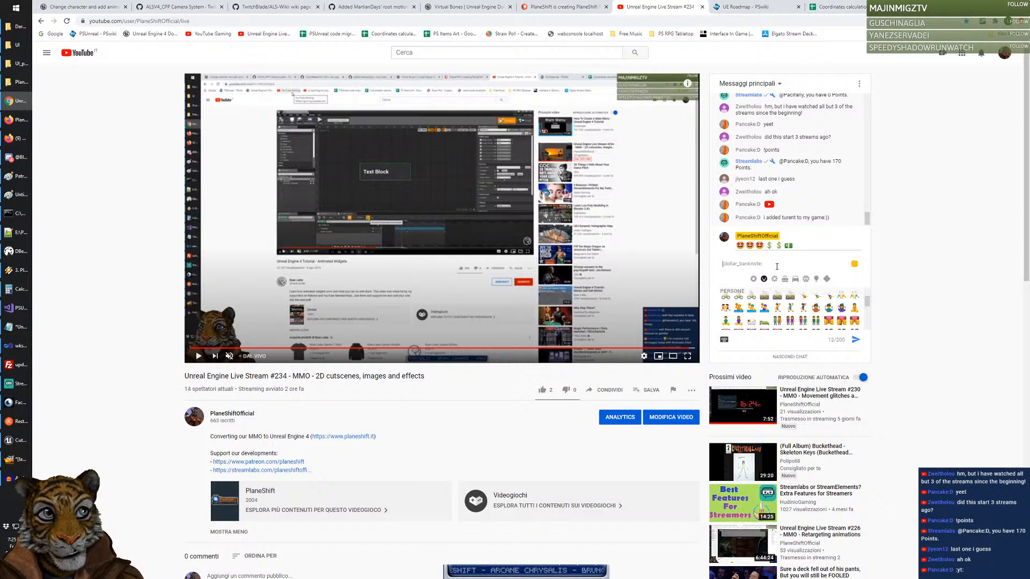
Step: Return to the Streamlabs slots emote list, replace the O emote with :dollar_banknote: and save it
key(alt+Tab)
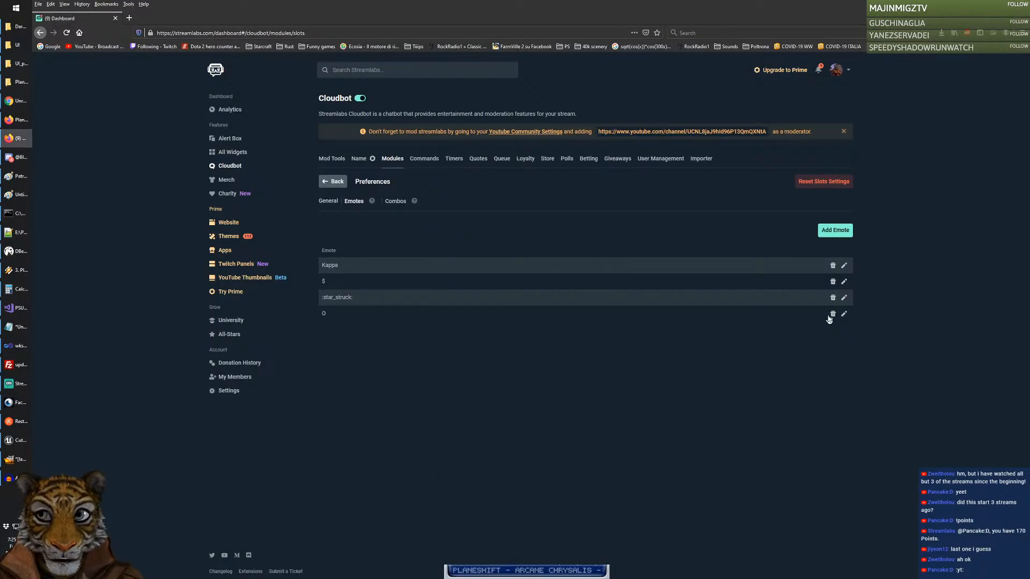
click(844, 314)
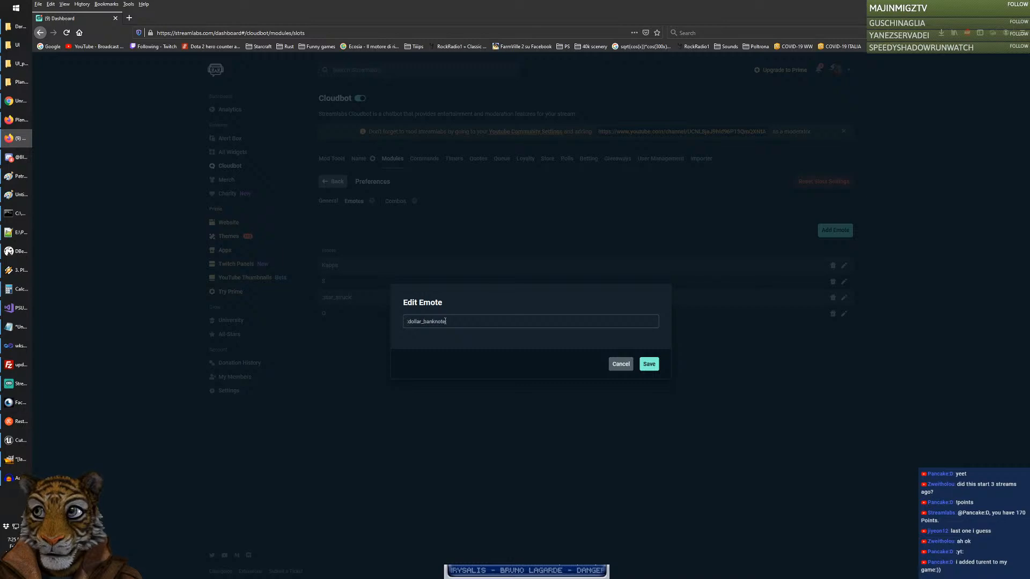
click(649, 365)
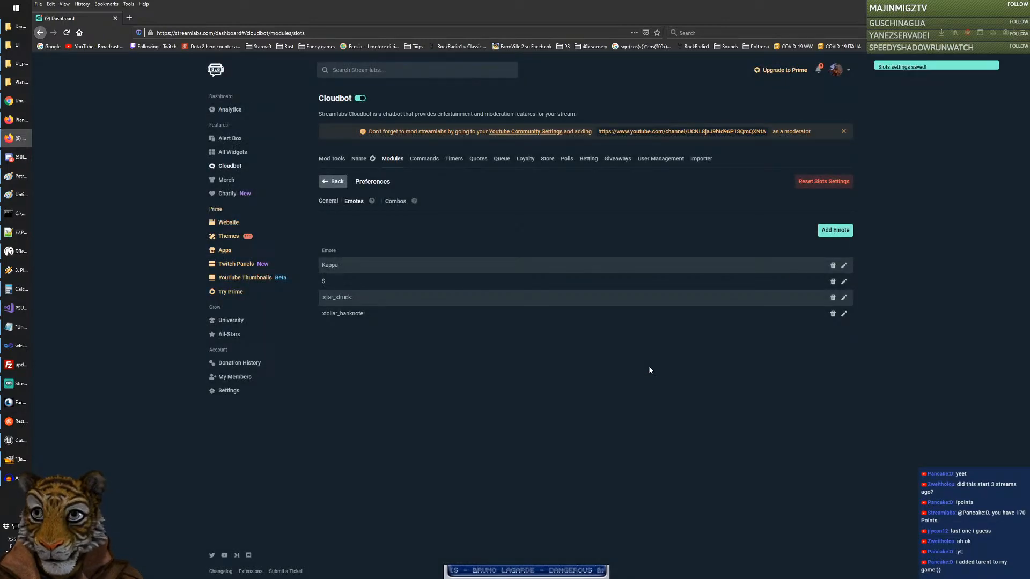
Step: Switch back to the YouTube live chat and browse the people, travel, activity and object emojis for another slots emote
key(alt+Tab)
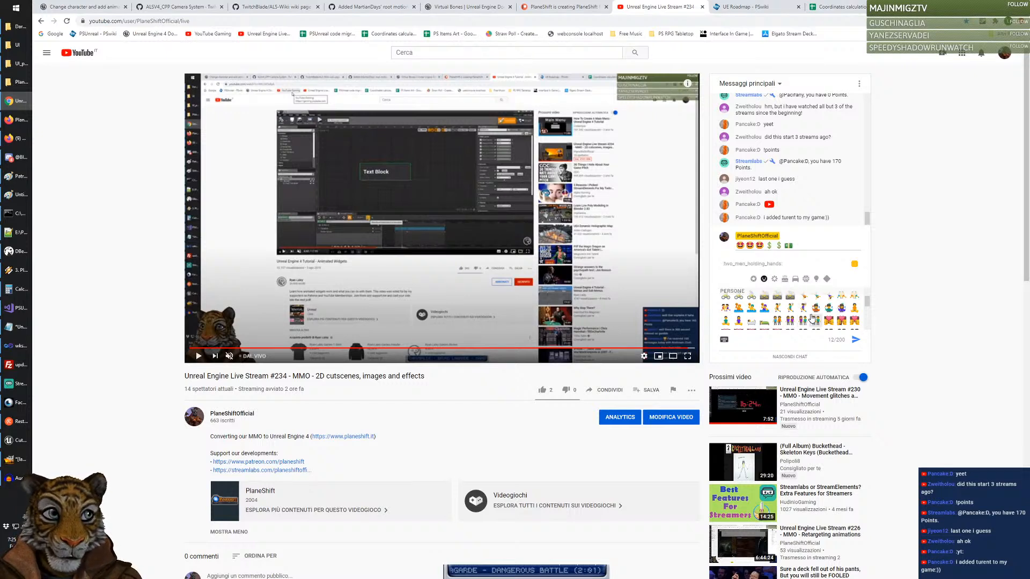
scroll(805, 319, up, 5)
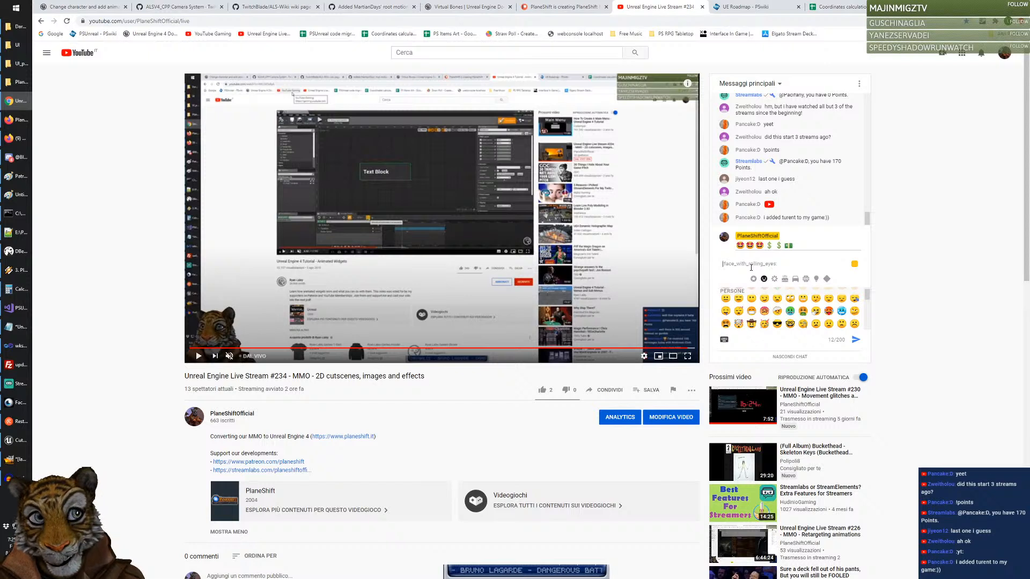
drag(867, 297, 868, 311)
scroll(868, 311, down, 5)
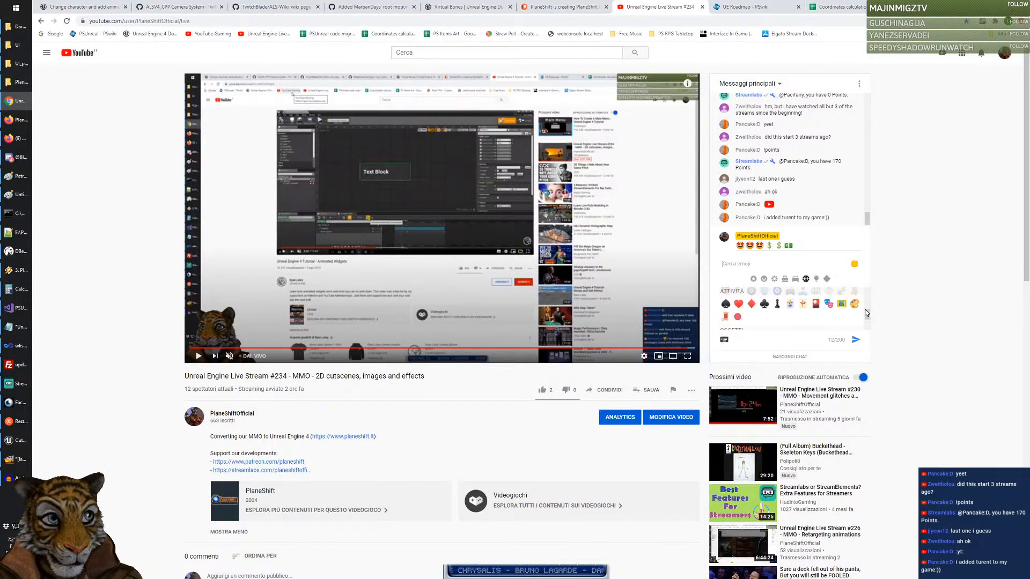
scroll(865, 313, up, 2)
scroll(866, 312, up, 1)
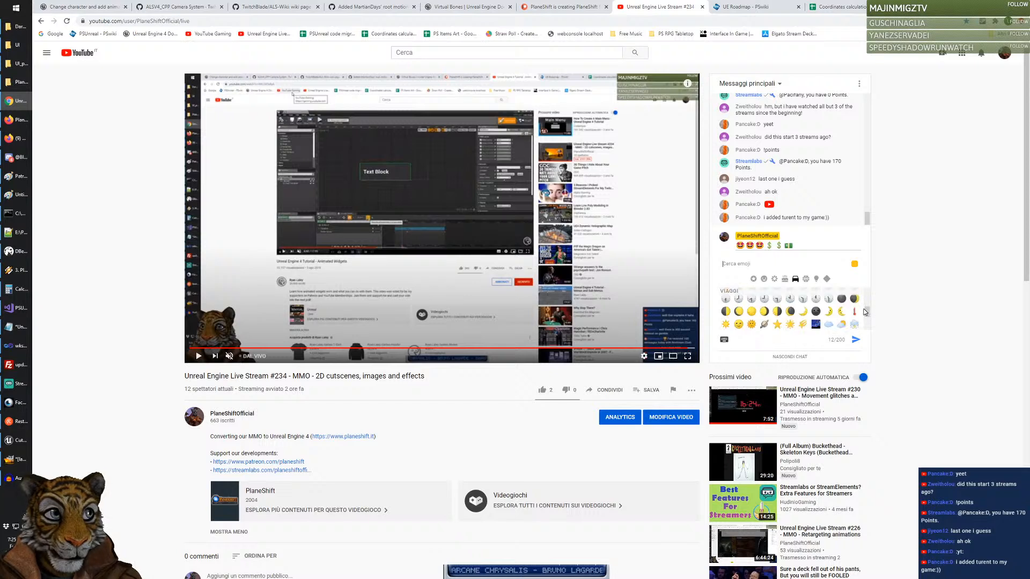
scroll(773, 326, down, 3)
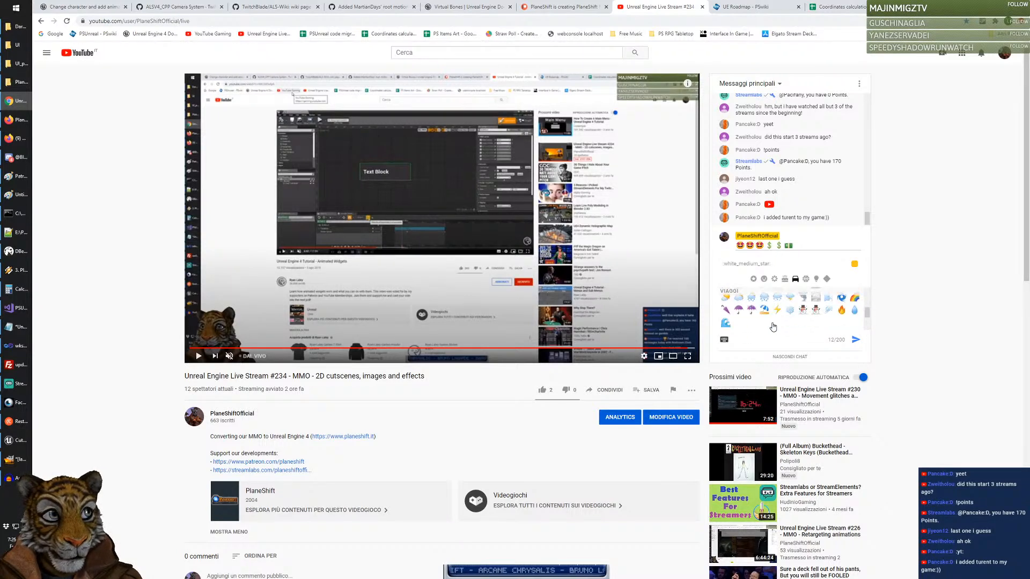
scroll(773, 326, down, 3)
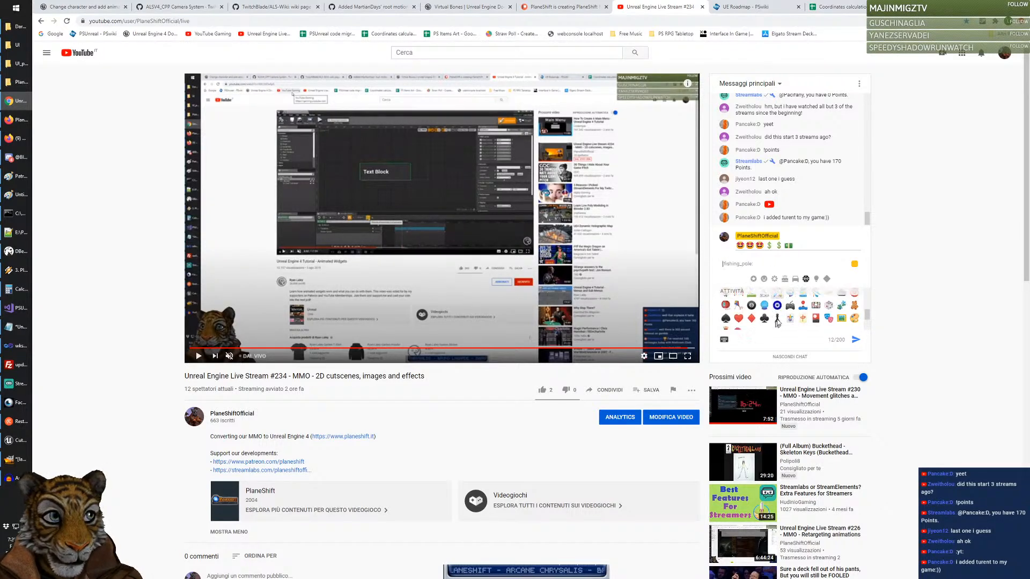
scroll(799, 312, down, 2)
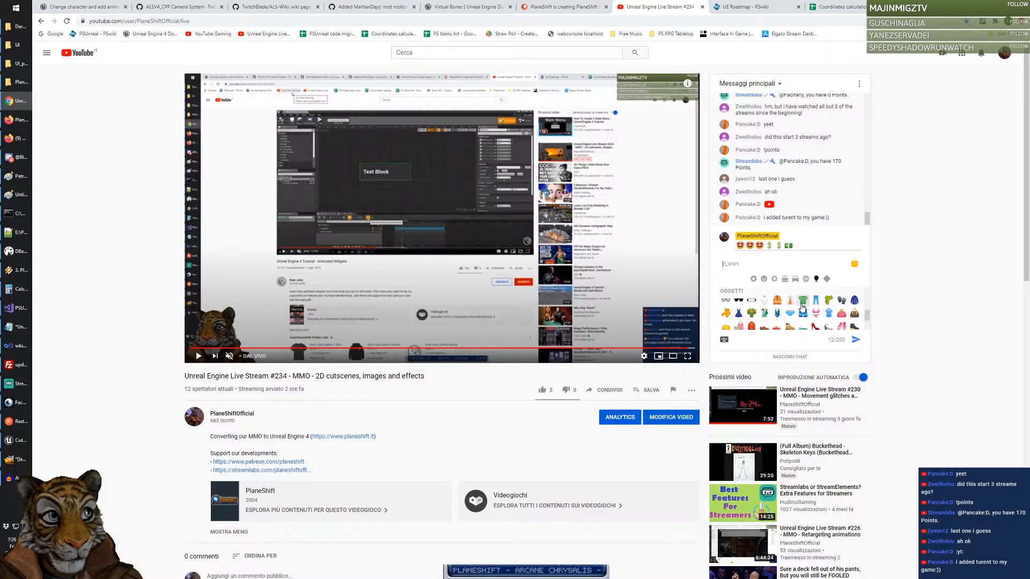
scroll(800, 310, down, 3)
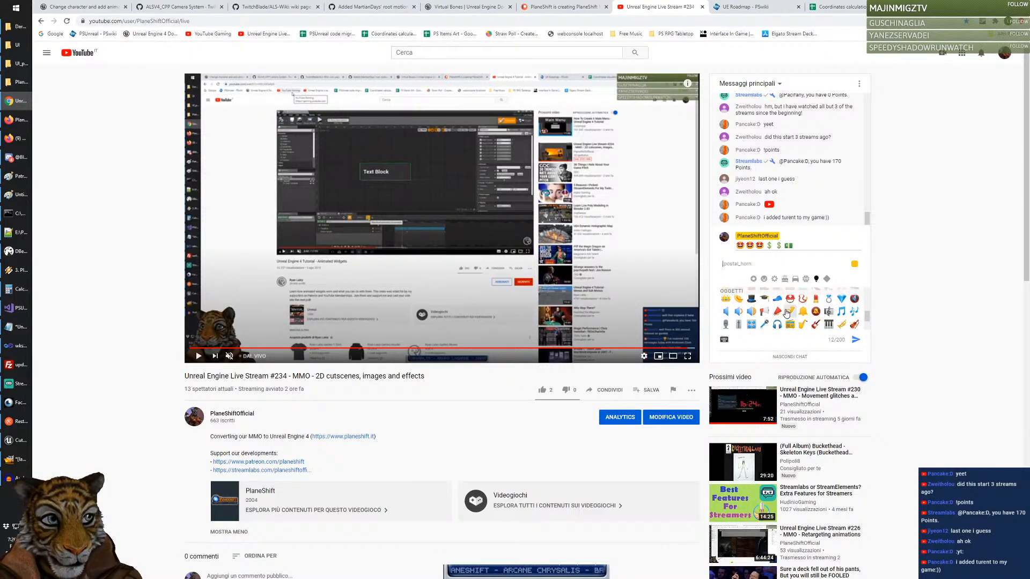
scroll(770, 314, up, 4)
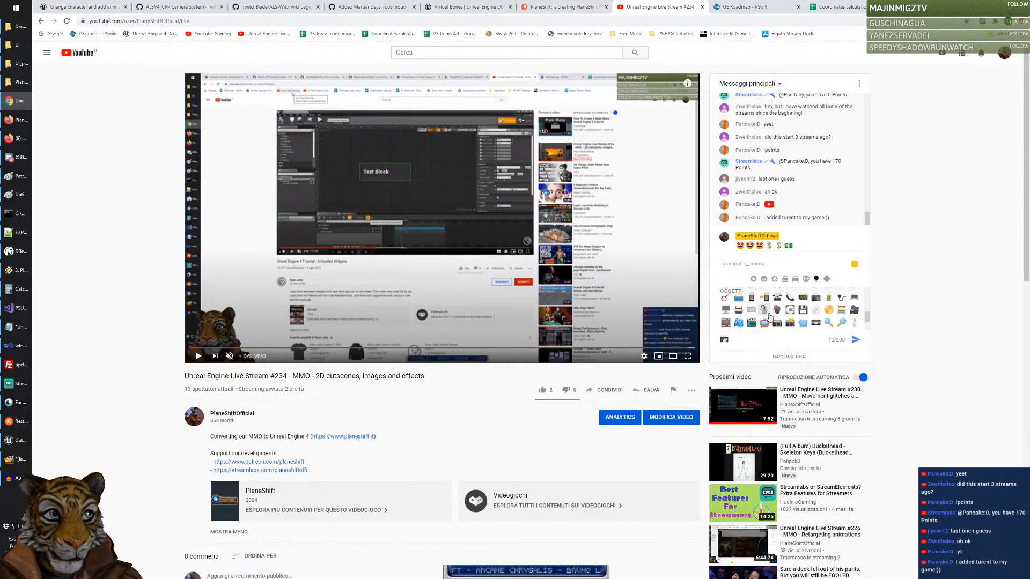
Step: Search the chat emojis for "axe" and "sword", add the crossed swords to the message, and clear the search
click(740, 264)
text(axe)
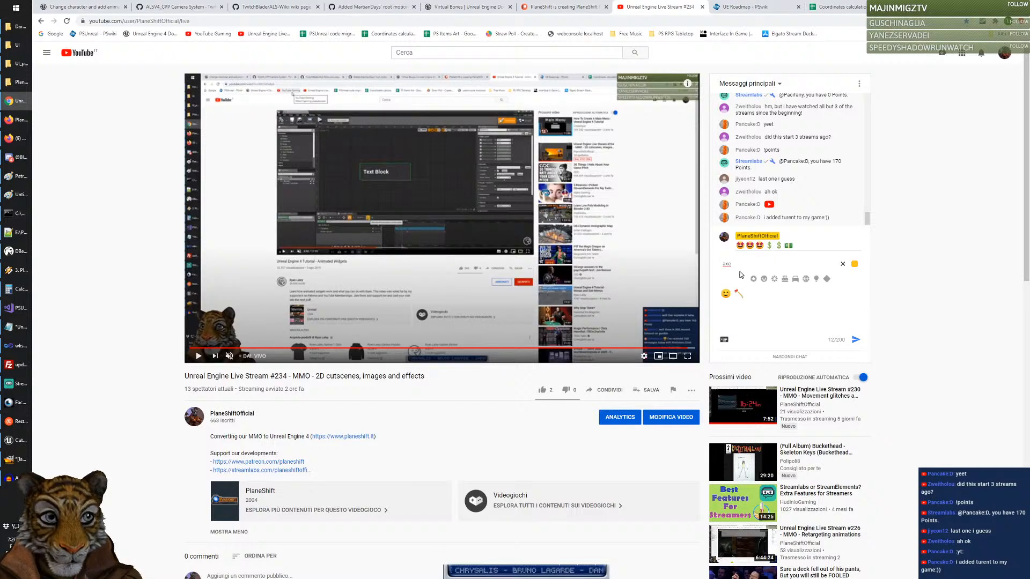
double_click(741, 267)
text(sword)
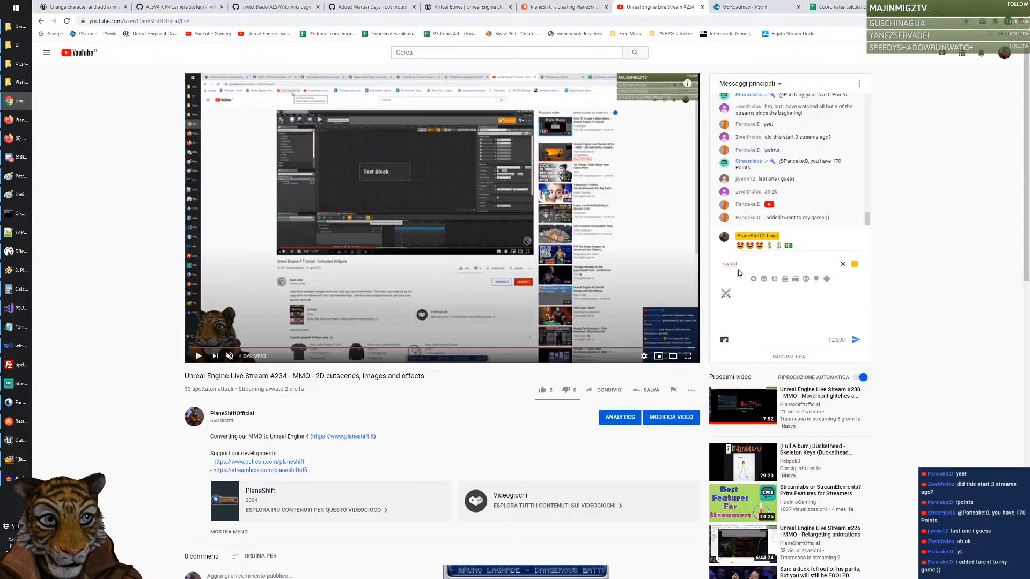
click(725, 293)
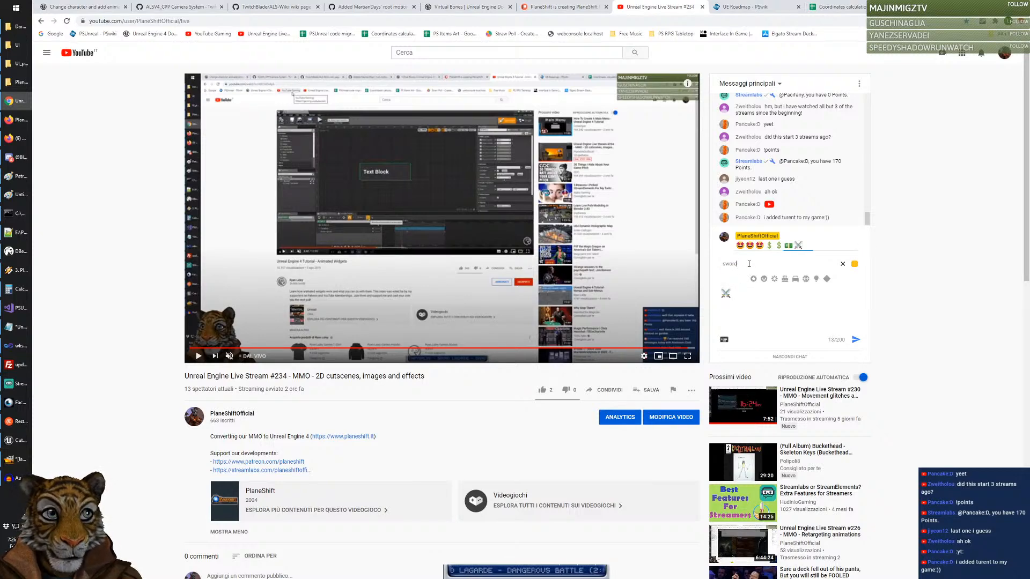
double_click(749, 264)
key(BackSpace)
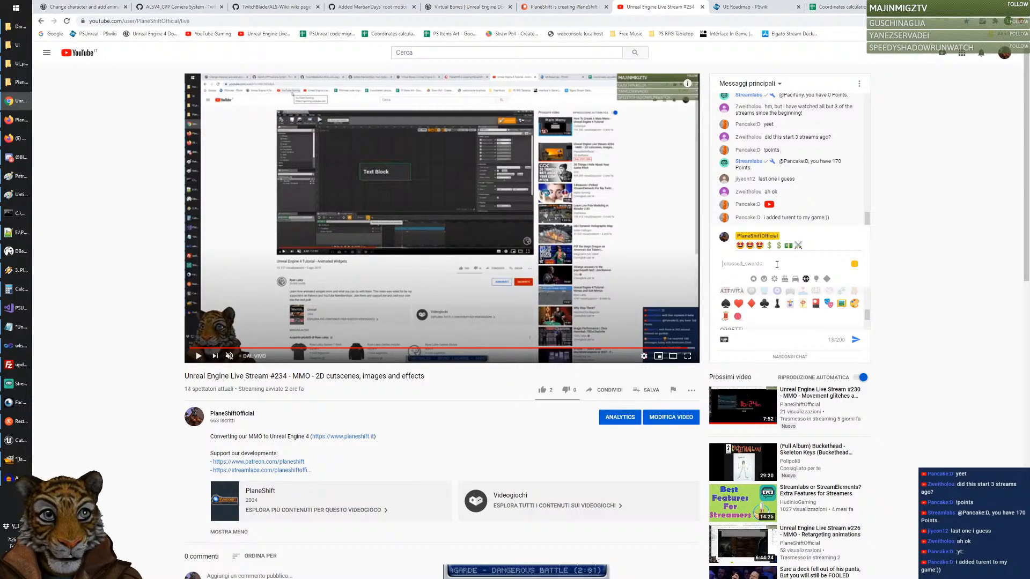
Step: Return to the Streamlabs slots emote list, replace the $ emote with :crossed_swords: and save it
key(alt+Tab)
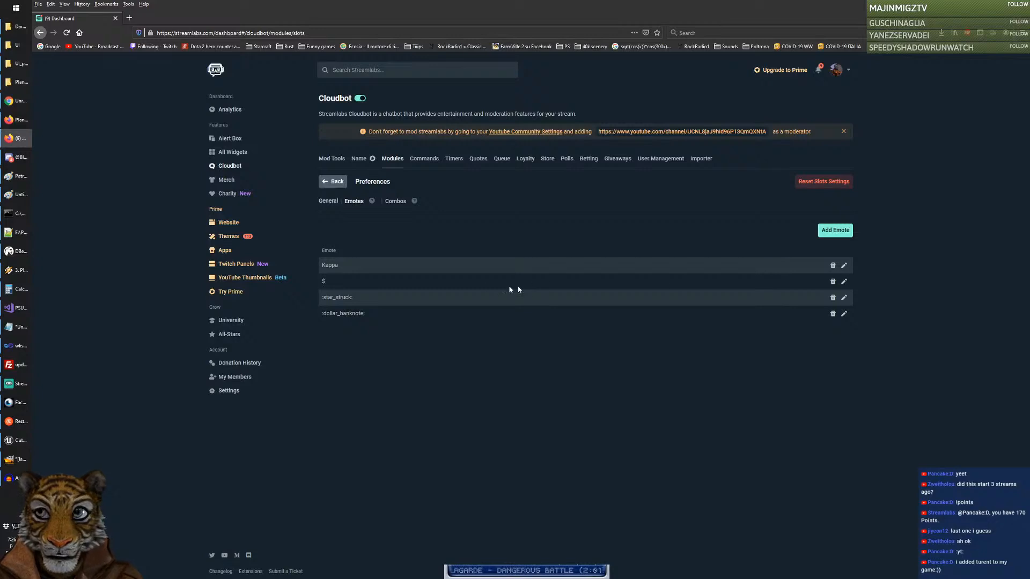
click(843, 282)
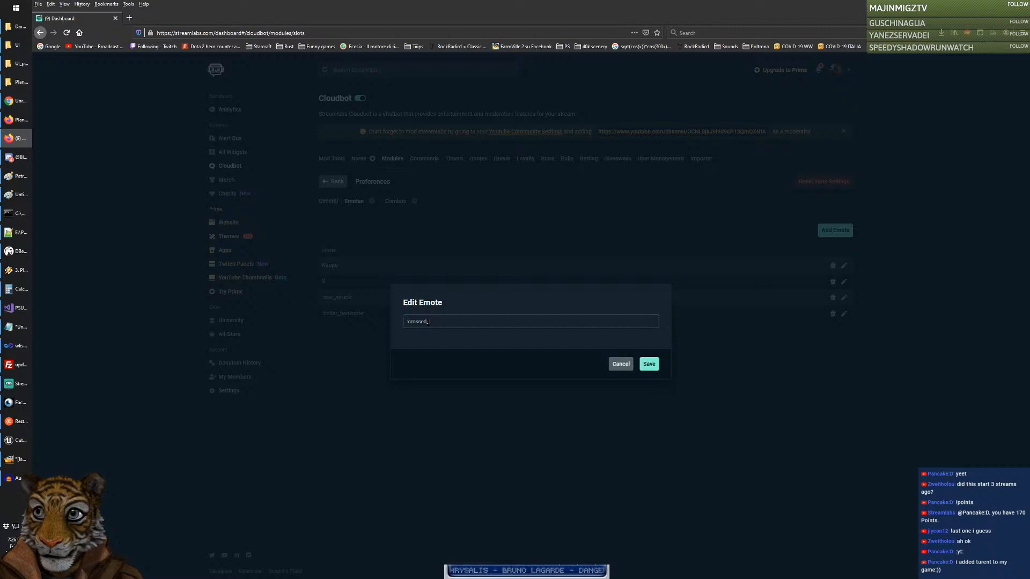
text(ords:)
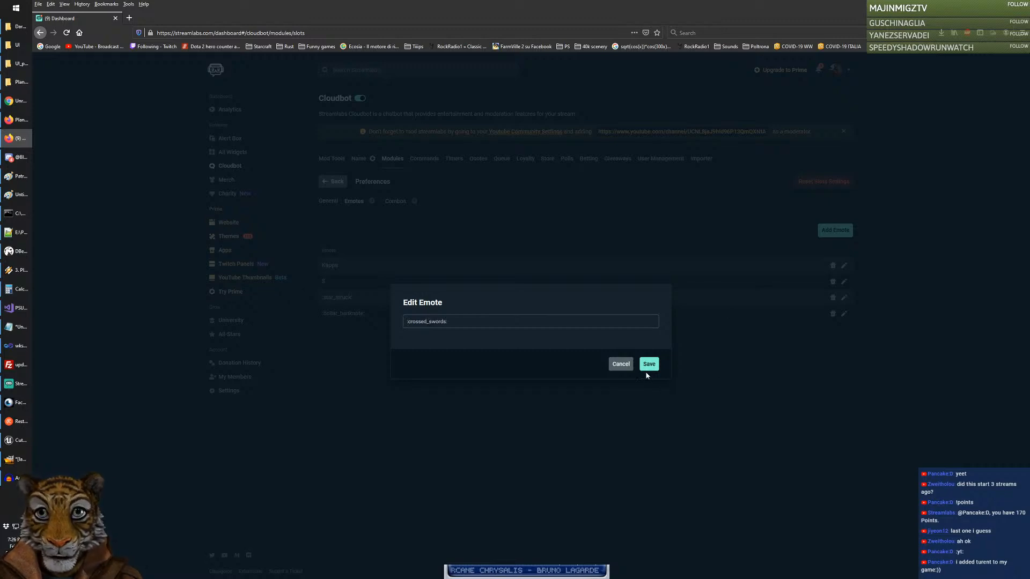
click(651, 366)
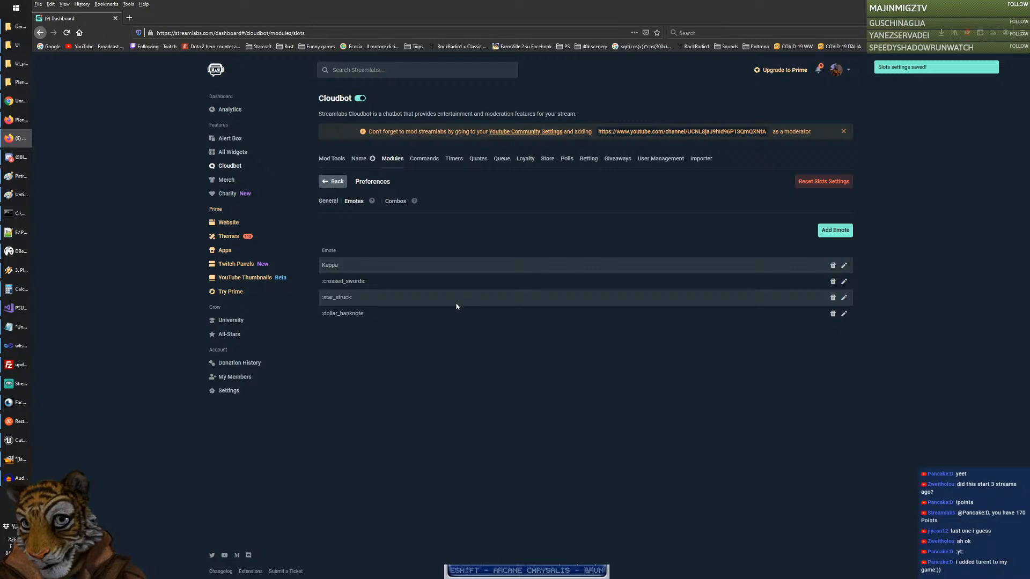
Step: Switch back to the YouTube live chat, search the emojis for "kappa" and clear the search
key(alt+Tab)
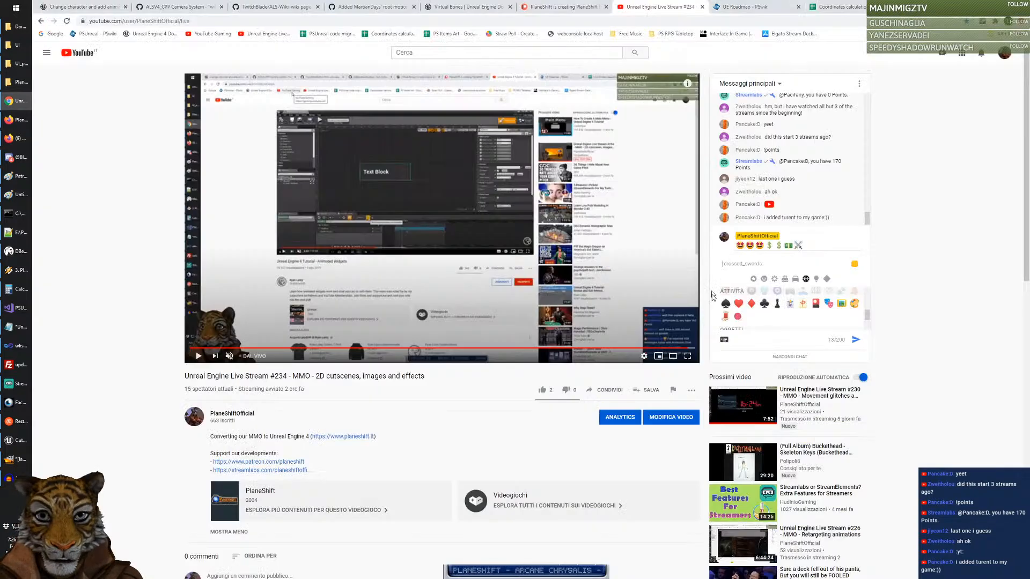
click(745, 263)
text(kappa)
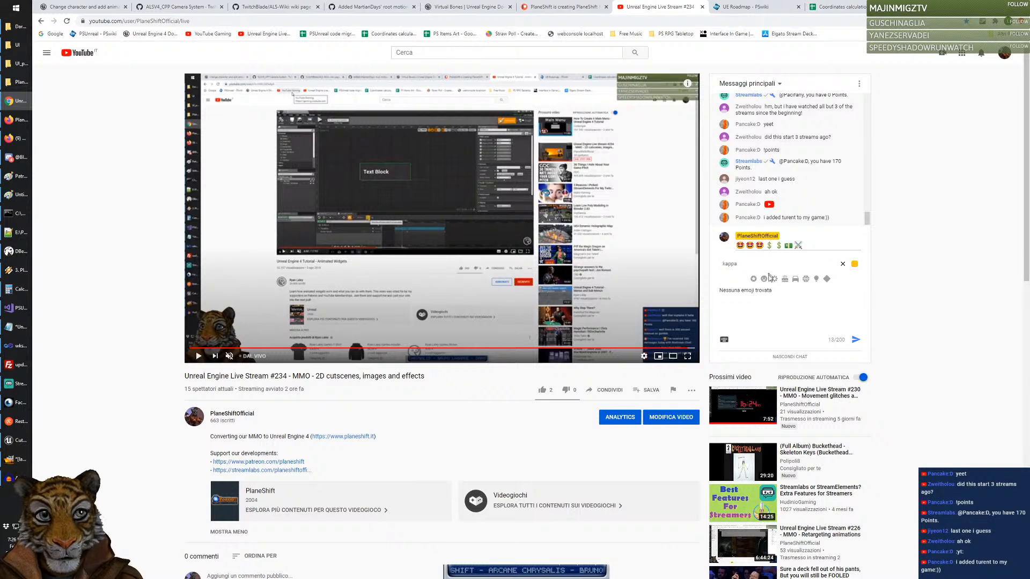
drag(747, 265, 715, 268)
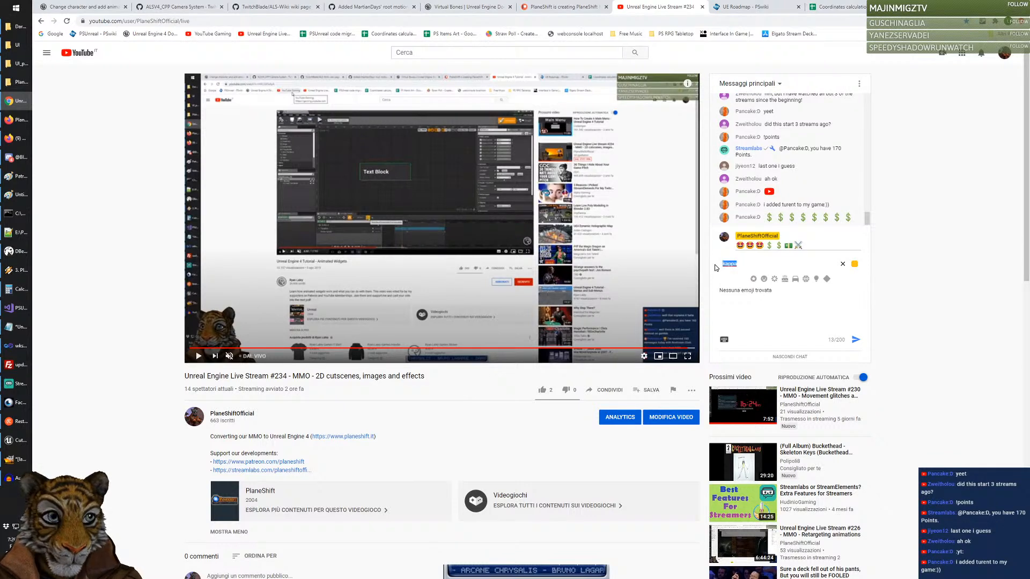
key(BackSpace)
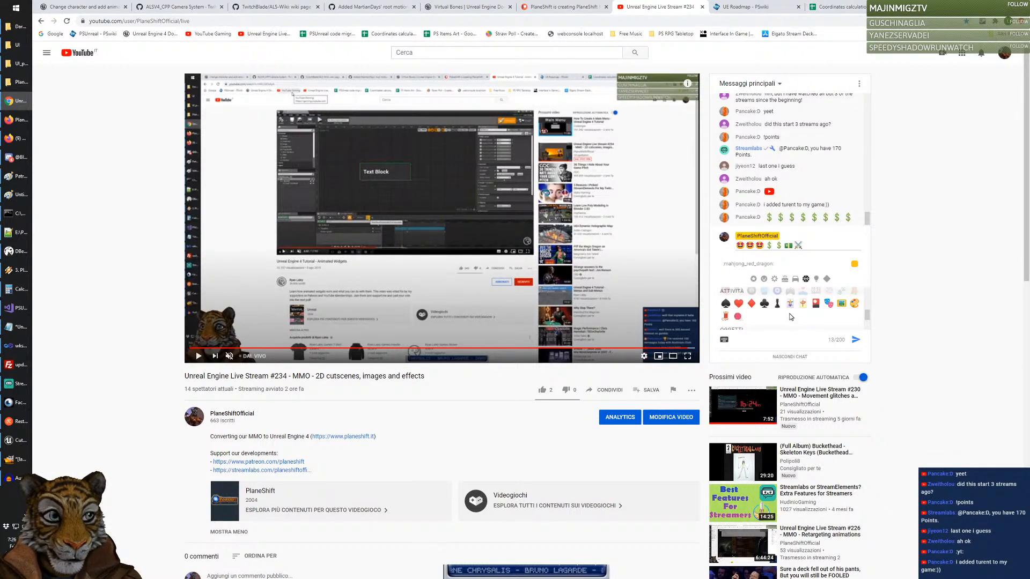
Step: Search the chat emojis for "snow" and "anvi", clearing the search after each
scroll(796, 321, up, 3)
scroll(789, 318, up, 3)
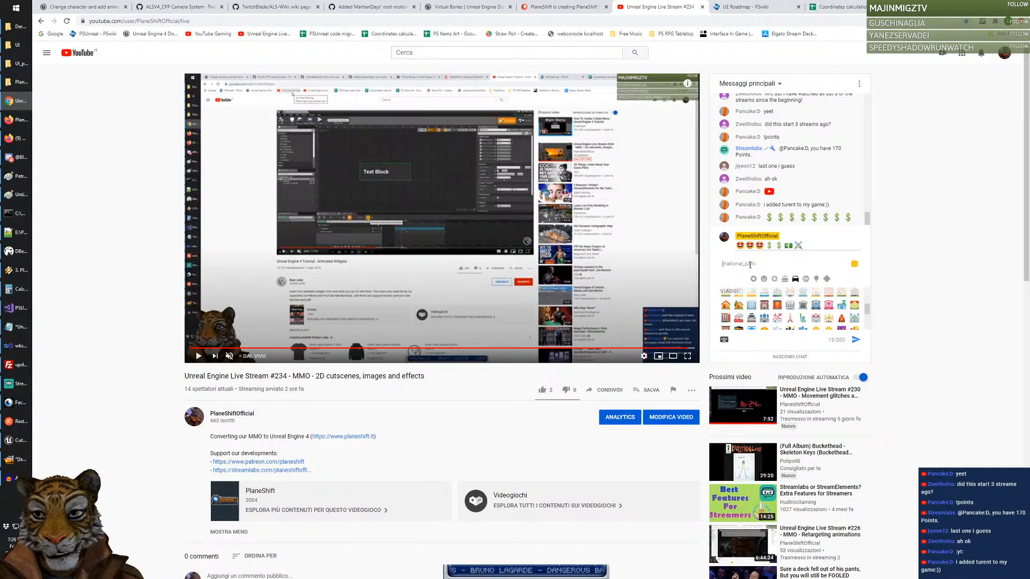
text(snow)
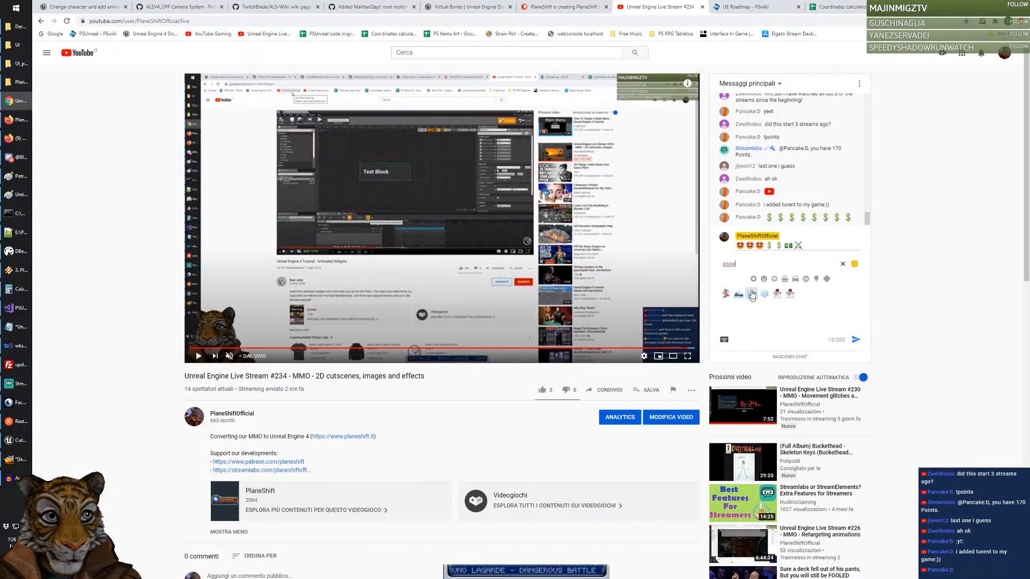
key(BackSpace)
key(BackSpace)
key(BackSpace)
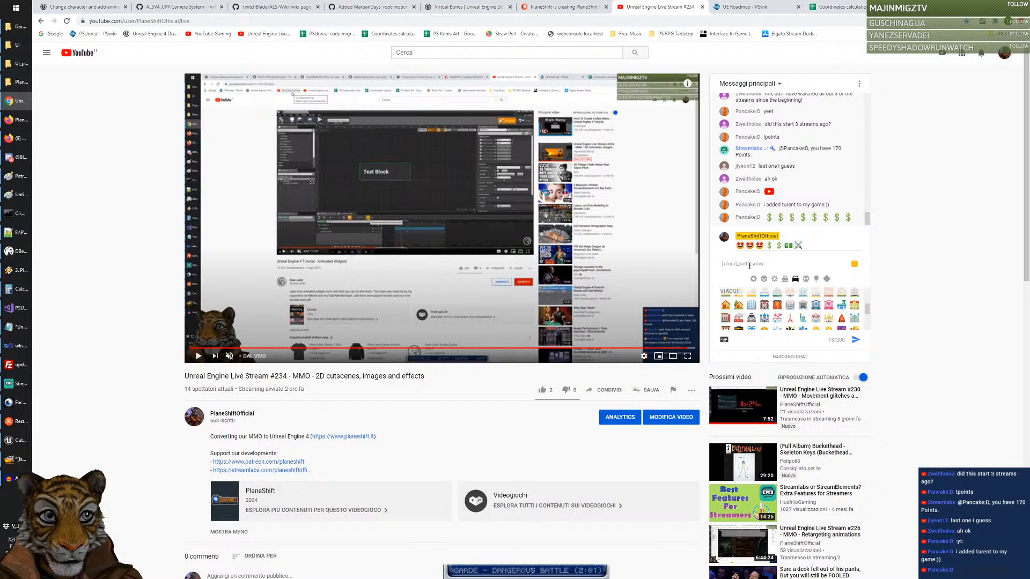
text(anvi)
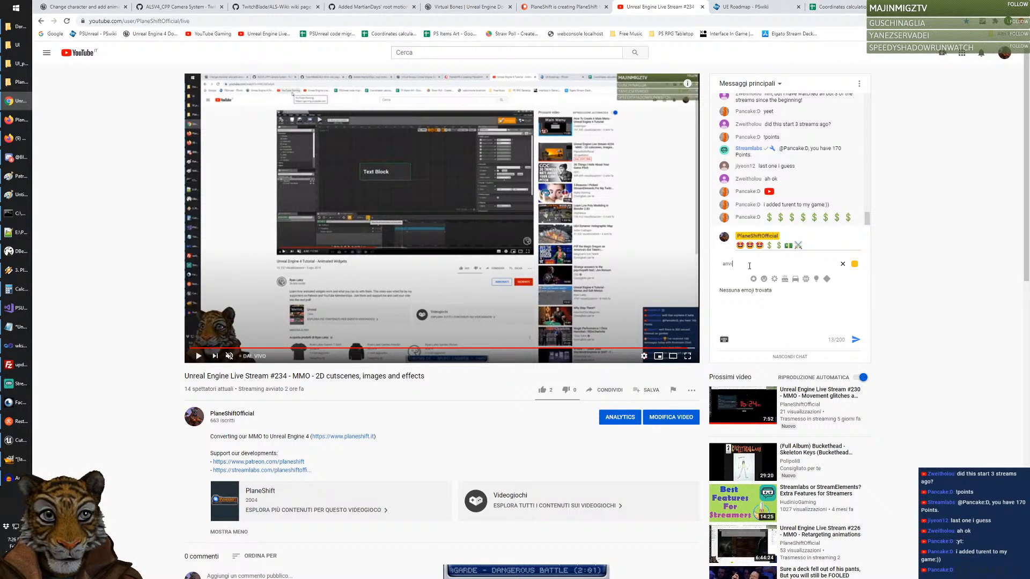
key(BackSpace)
key(BackSpace)
key(BackSpace)
key(BackSpace)
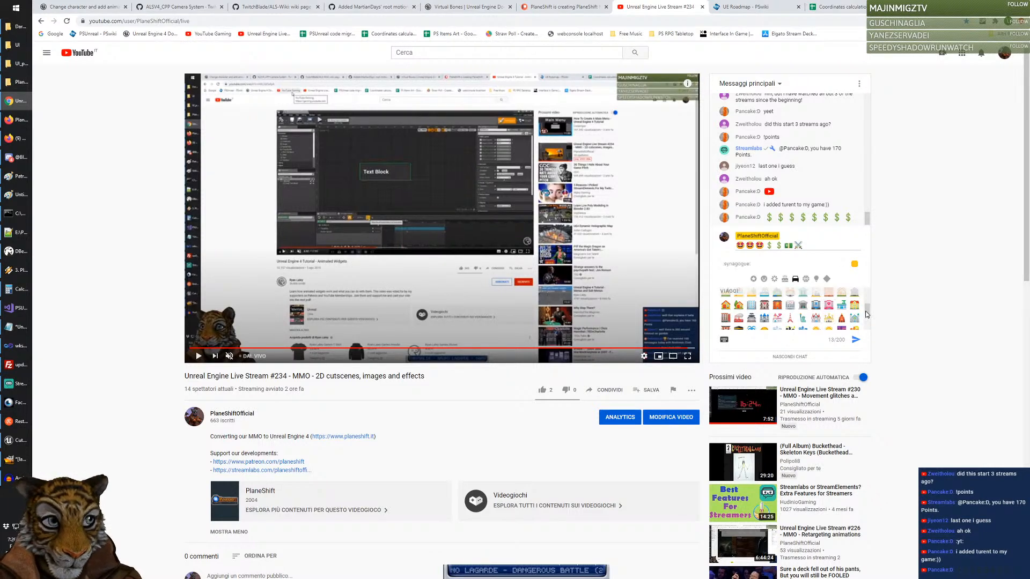
Step: Browse the people, food and travel emojis in the chat to find the rainbow emoji for another slots emote
scroll(868, 302, up, 2)
scroll(868, 306, up, 6)
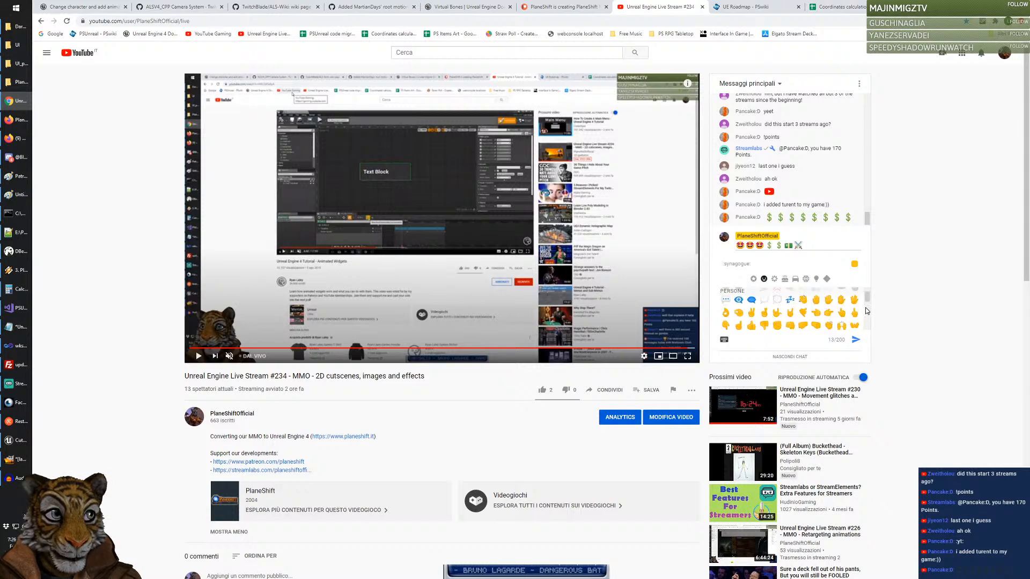
scroll(867, 315, down, 8)
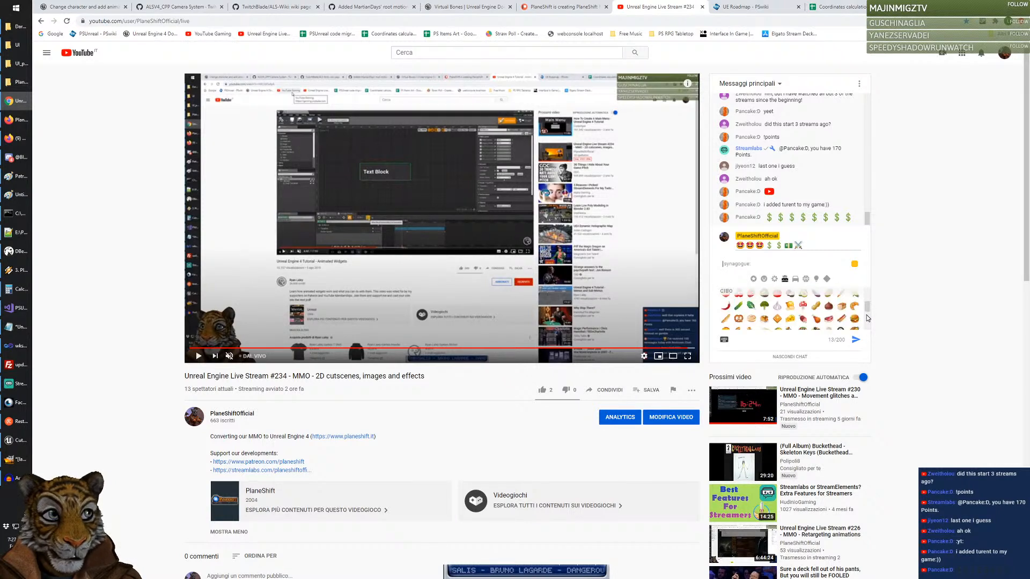
scroll(867, 318, down, 3)
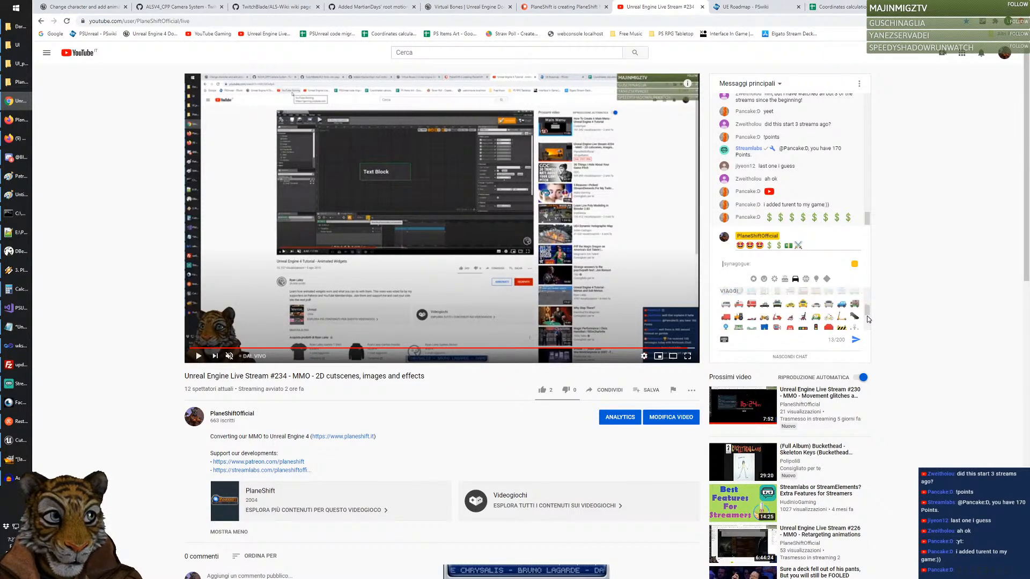
scroll(868, 324, down, 5)
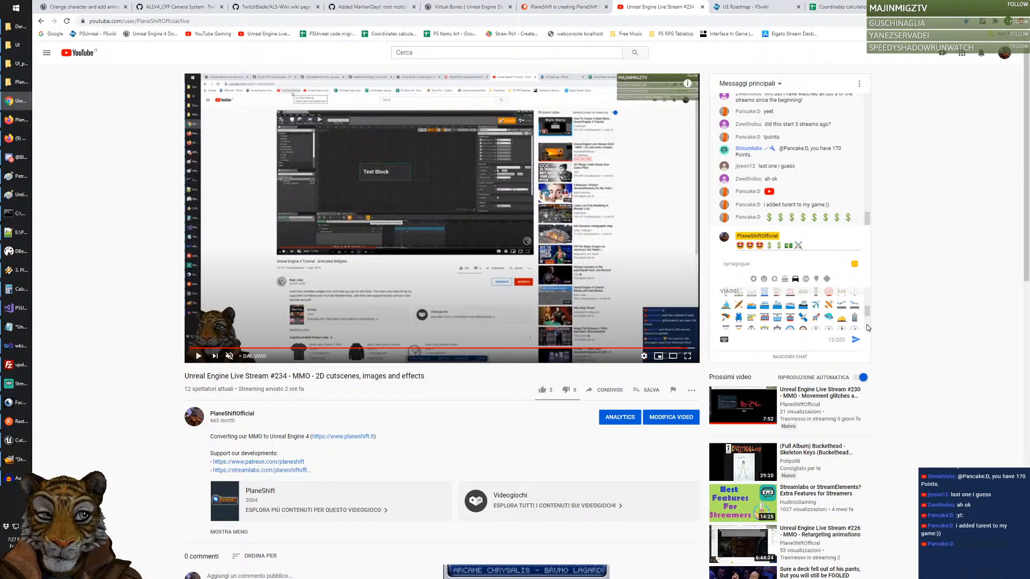
scroll(867, 328, down, 3)
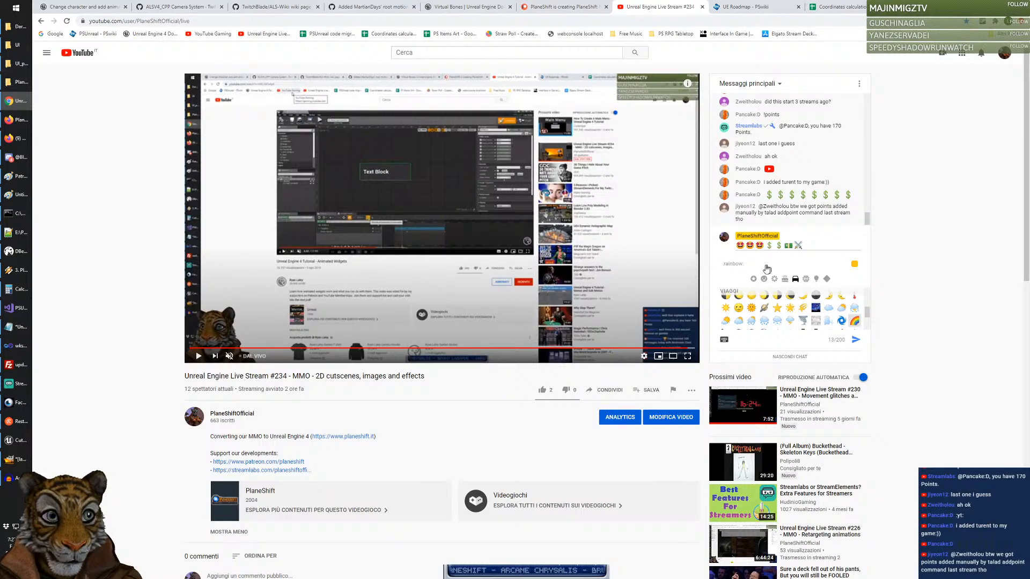
Step: Return to the Streamlabs slots emote list, replace the Kappa emote with :rainbow: and save it
key(alt+Tab)
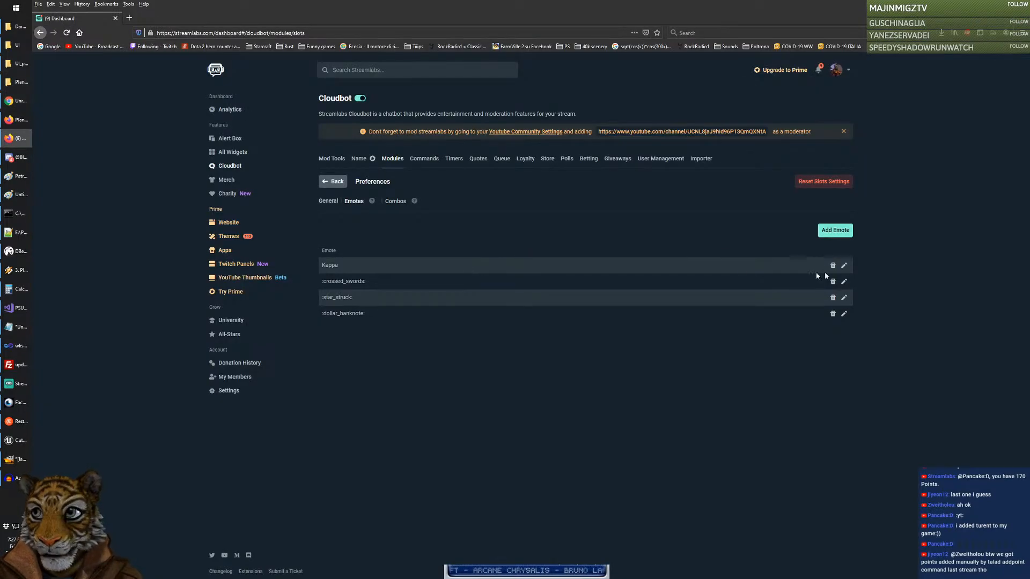
click(845, 266)
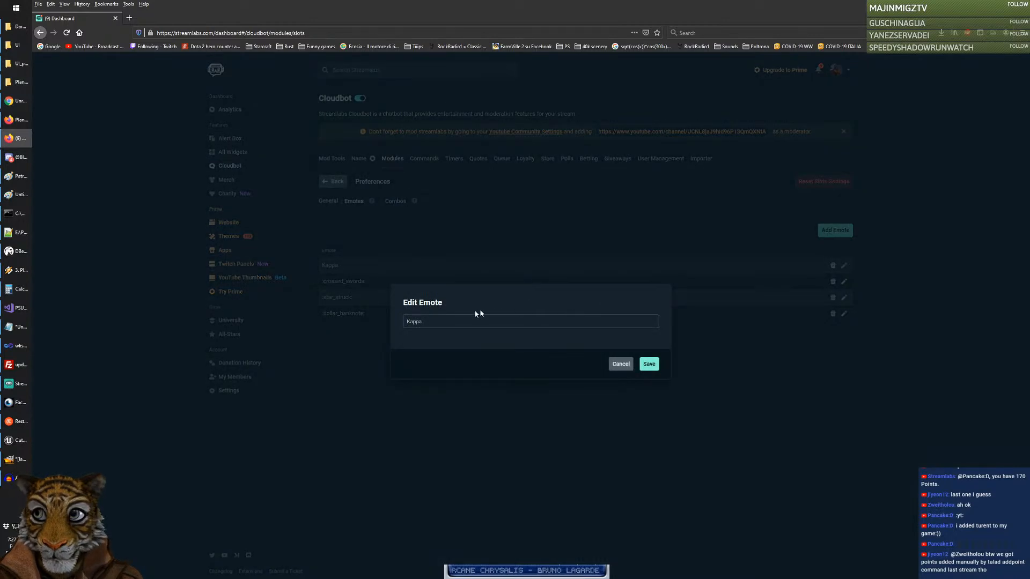
double_click(428, 323)
text(:rai)
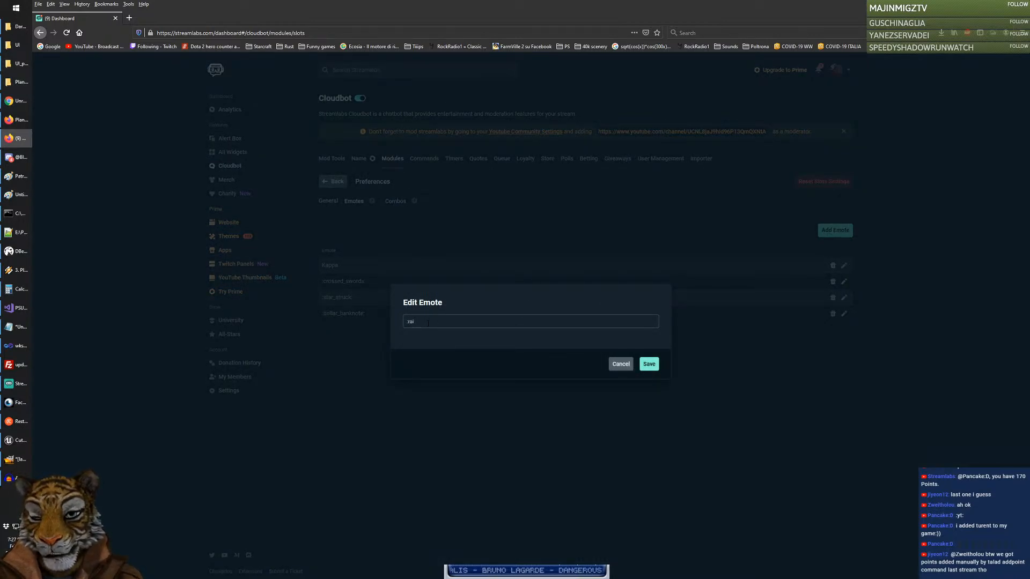
text(nbow:)
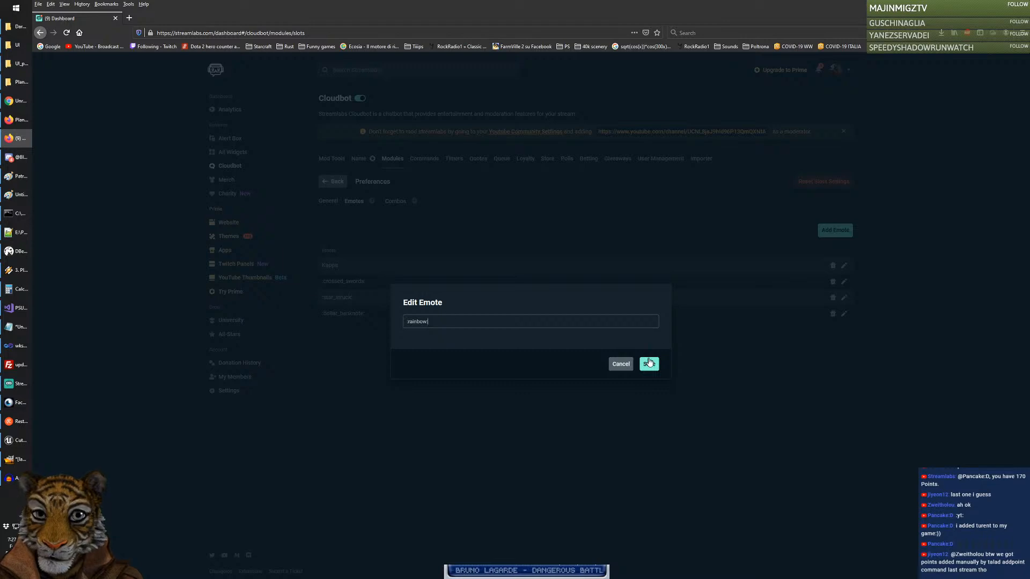
click(649, 364)
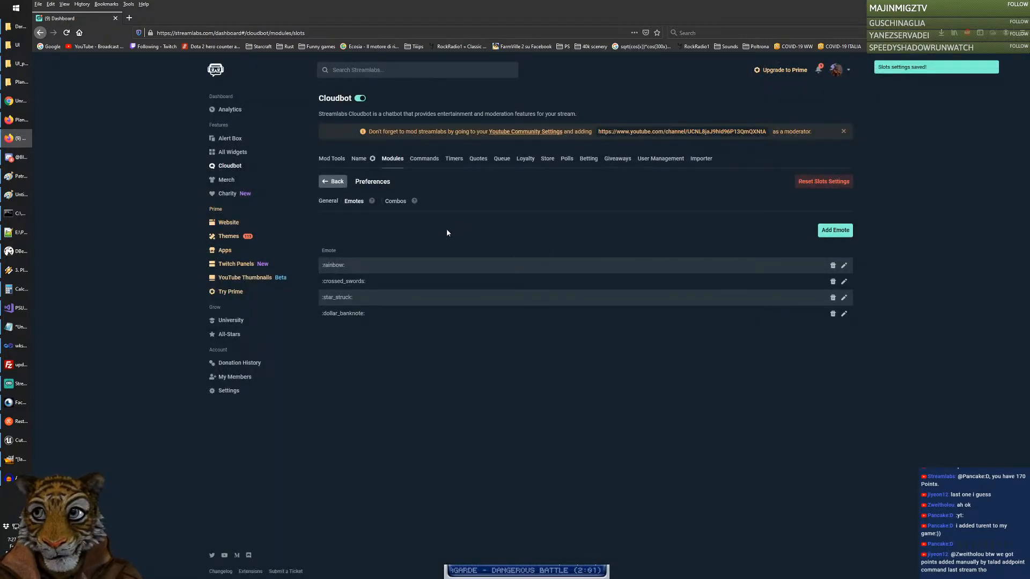
Step: Switch back to the YouTube live chat, replace the drafted emojis with "!slots 5" and send the message
key(alt+Tab)
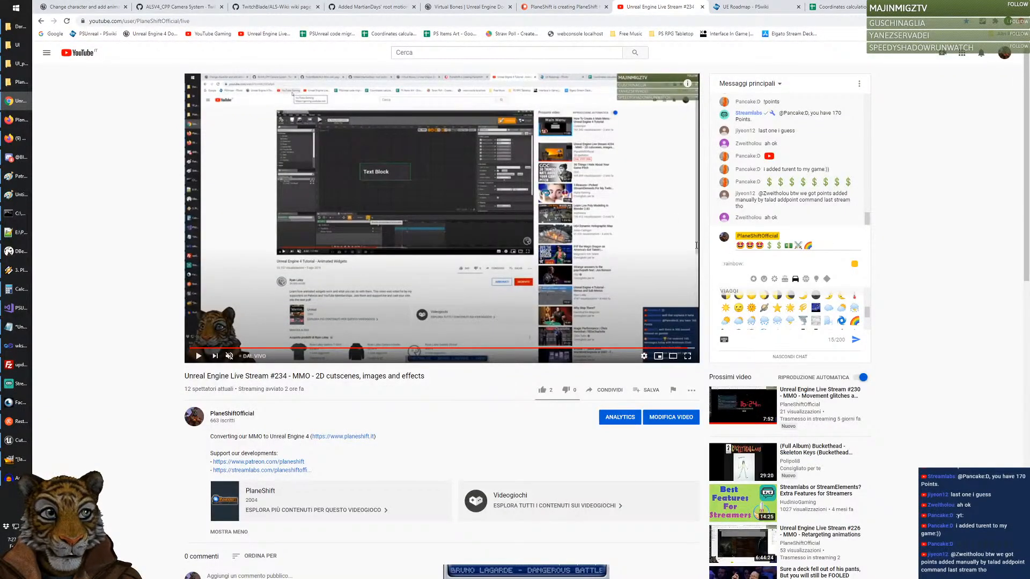
triple_click(818, 245)
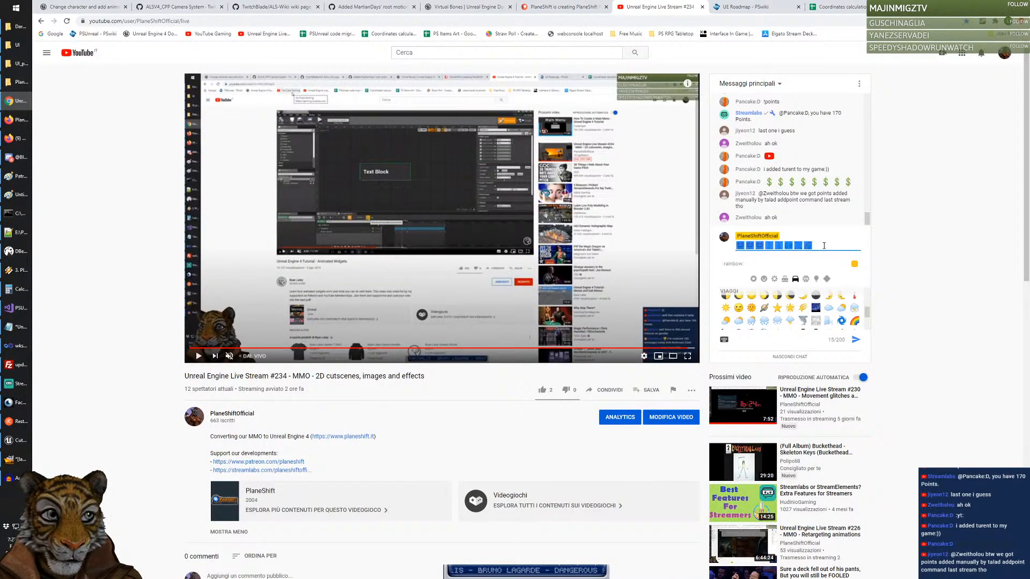
key(BackSpace)
text(!slots 5)
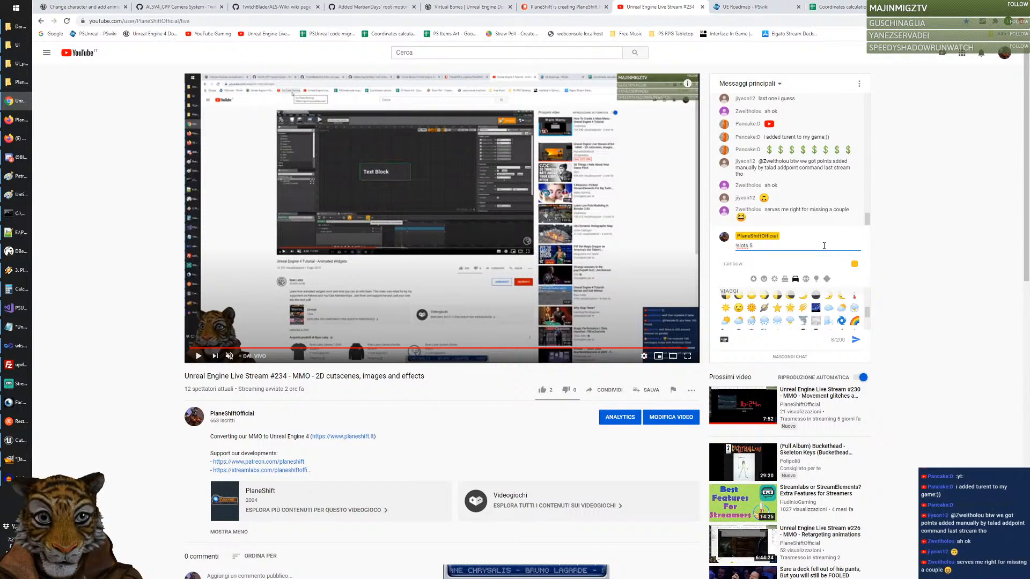
key(Return)
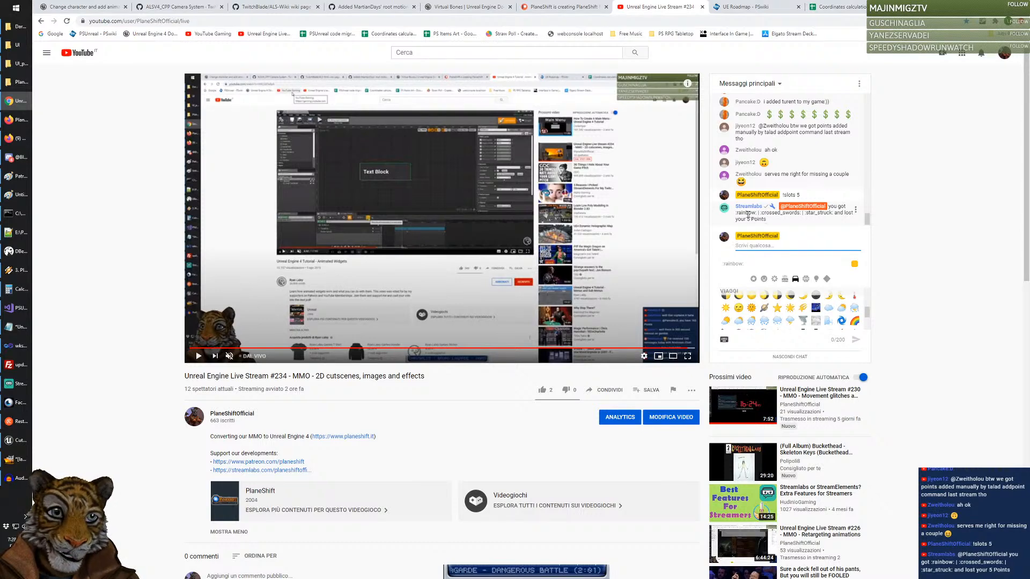
Step: Return to the Streamlabs slots emote list, replace the :rainbow: emote with $ and save it
key(alt+Tab)
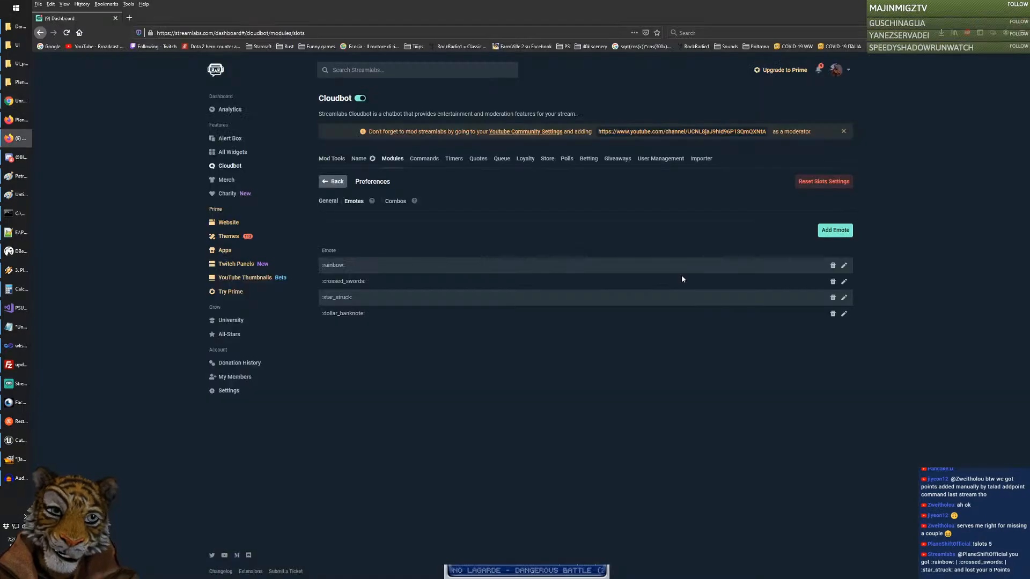
click(843, 266)
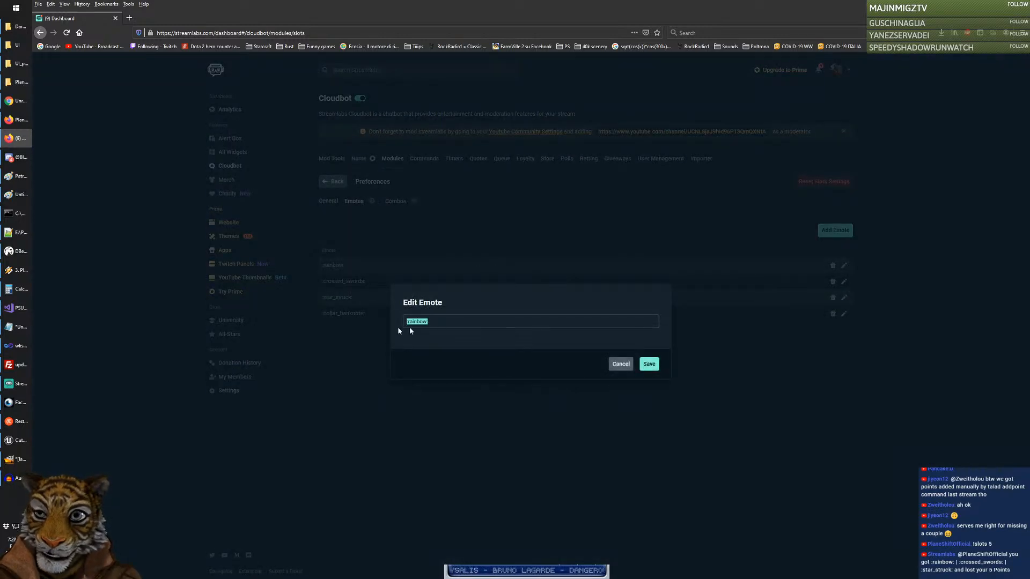
text(%)
key(BackSpace)
text($)
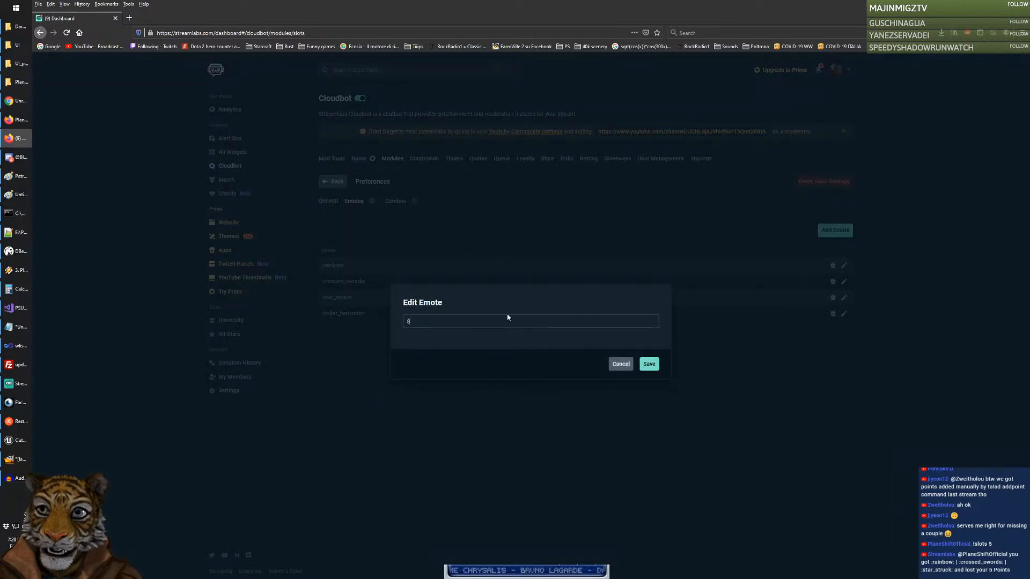
click(651, 367)
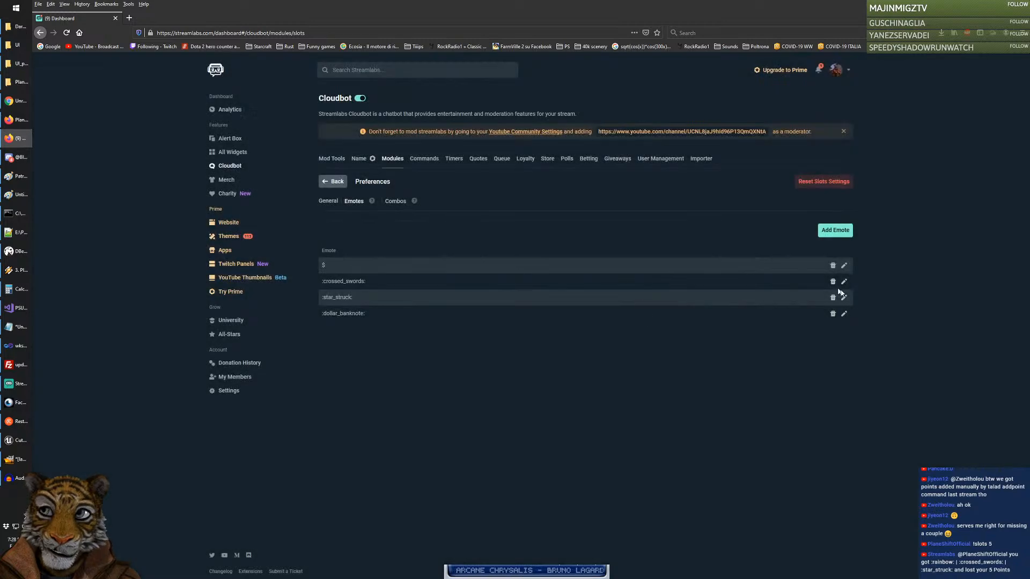
Step: Replace the :crossed_swords: emote with Kappa and save it
click(844, 283)
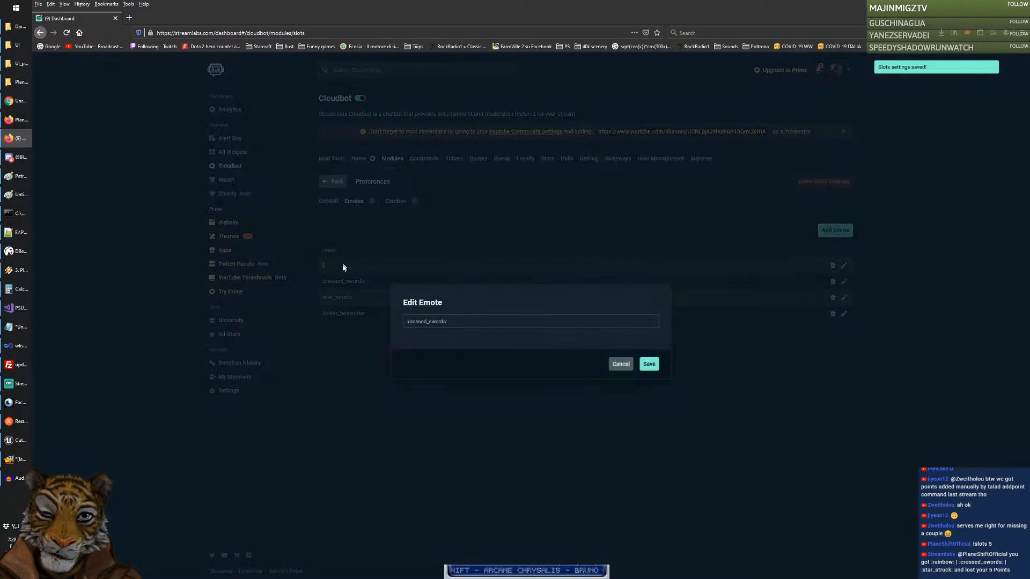
key(ctrl+a)
text(Kappoa)
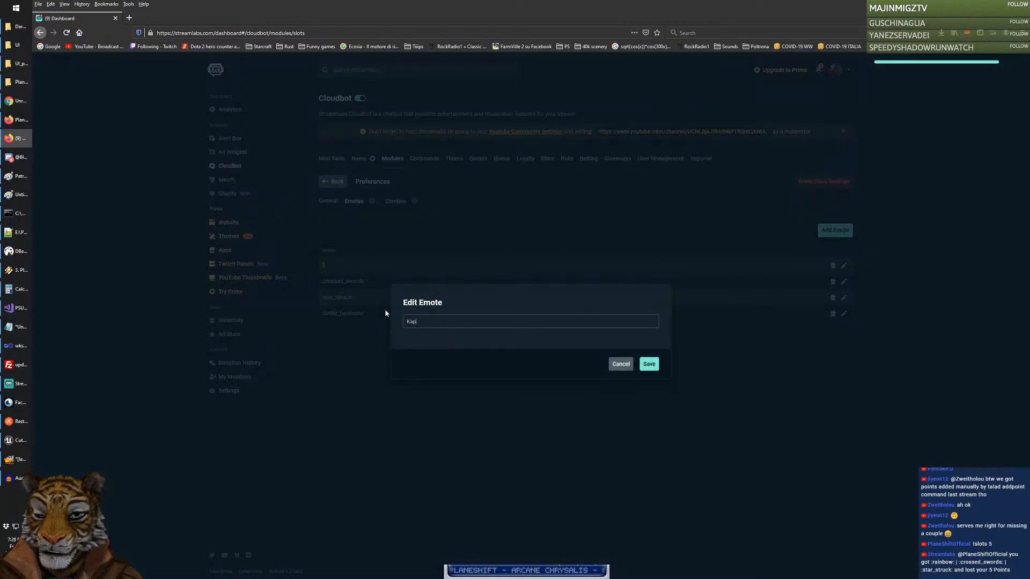
click(648, 364)
Step: Replace the :star_struck: emote with $$ and the :dollar_banknote: emote with $$$, saving each one
click(842, 298)
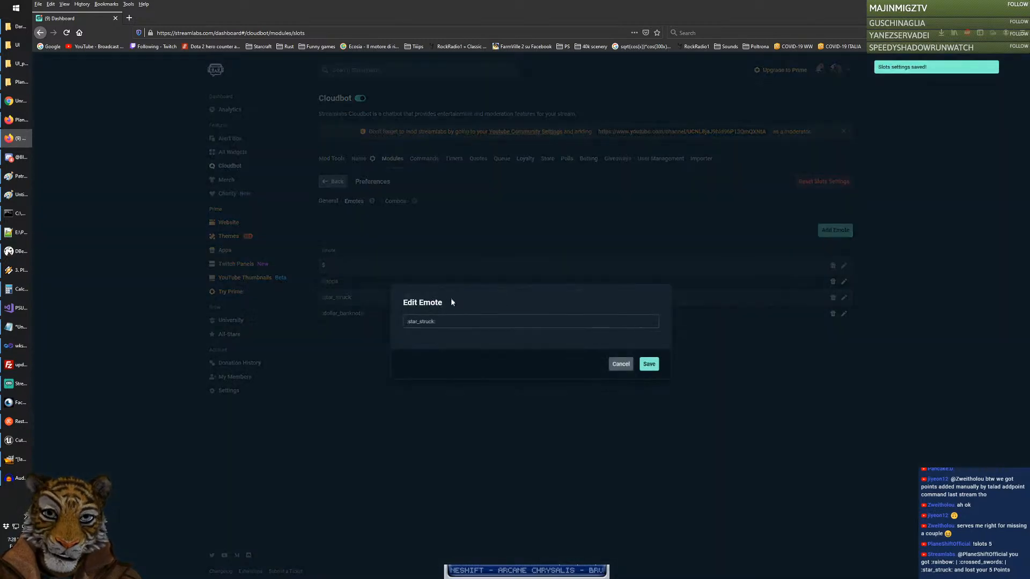
triple_click(439, 320)
text(s)
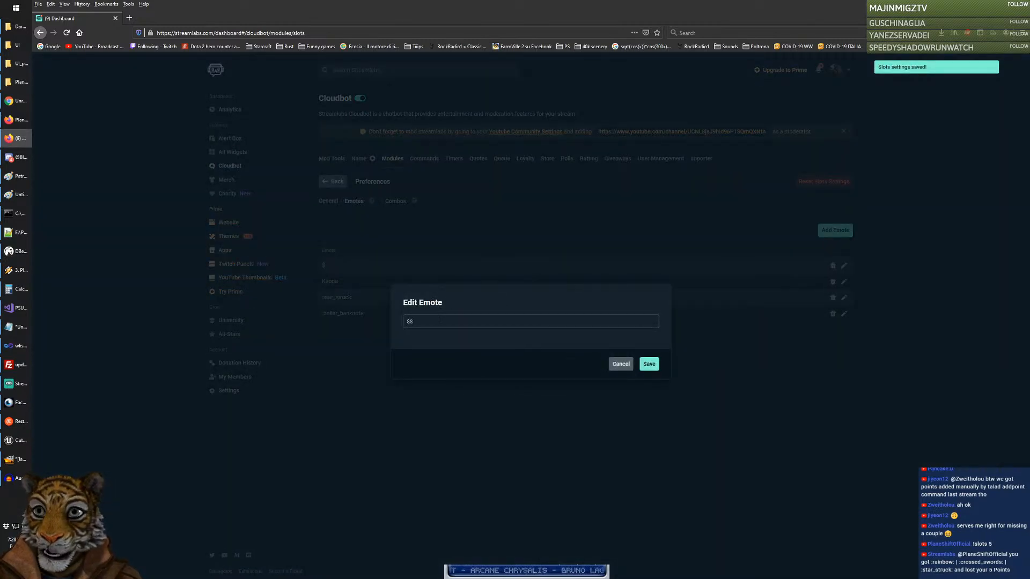
click(649, 365)
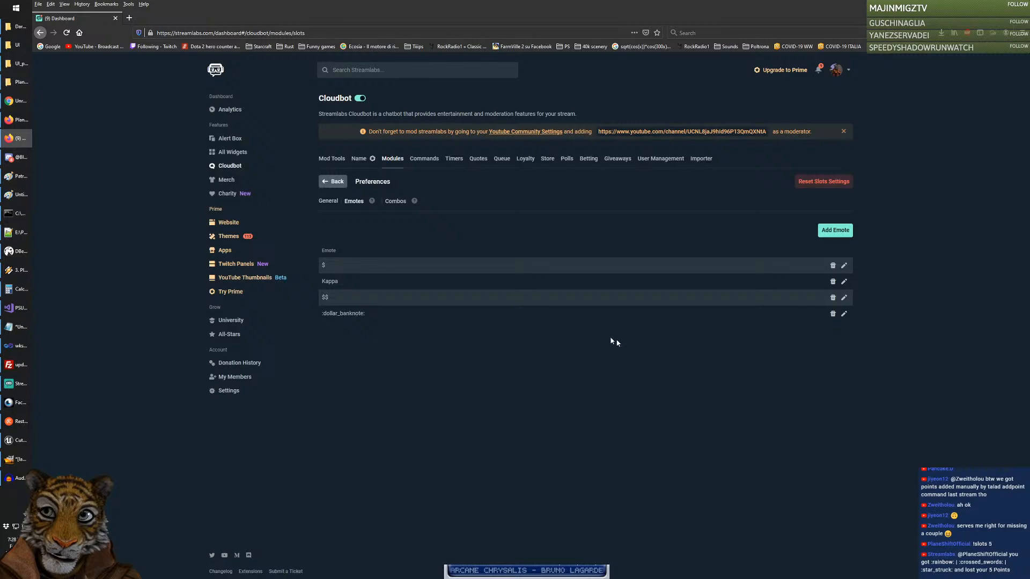
click(844, 314)
triple_click(427, 322)
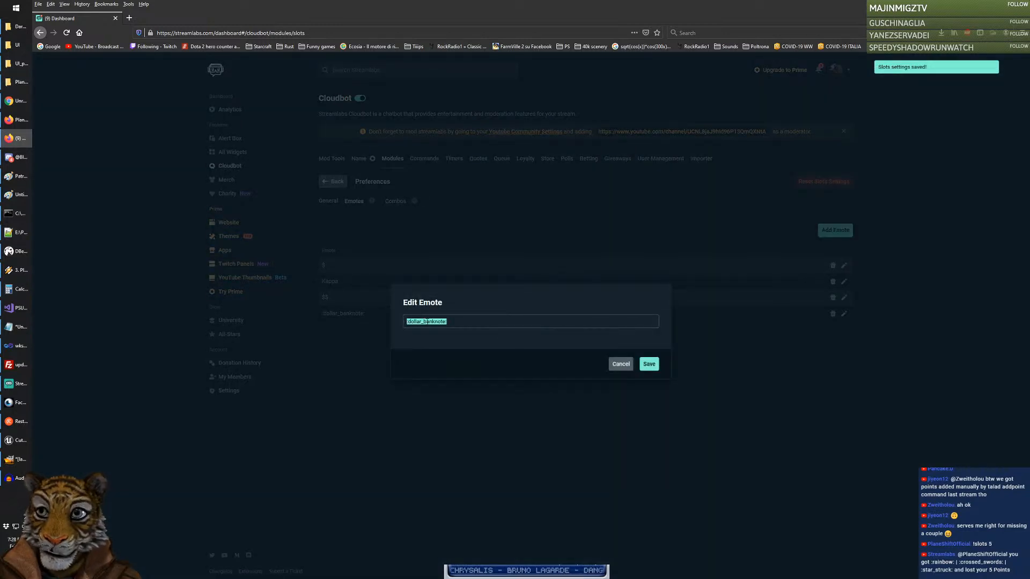
text($$$)
click(649, 365)
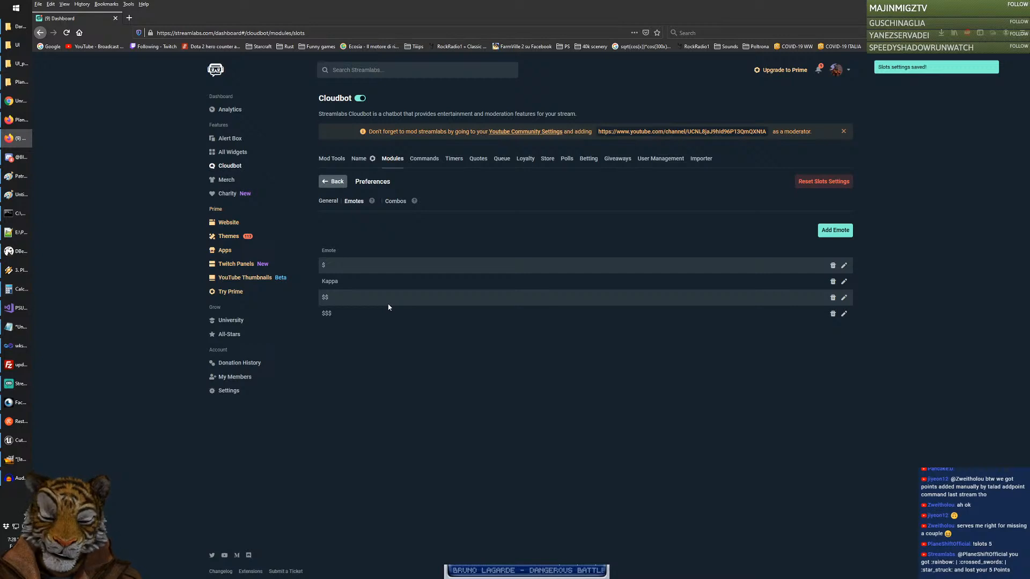
Step: Open the slots combos and delete the :sparkling_heart and :dolphin combos
click(400, 203)
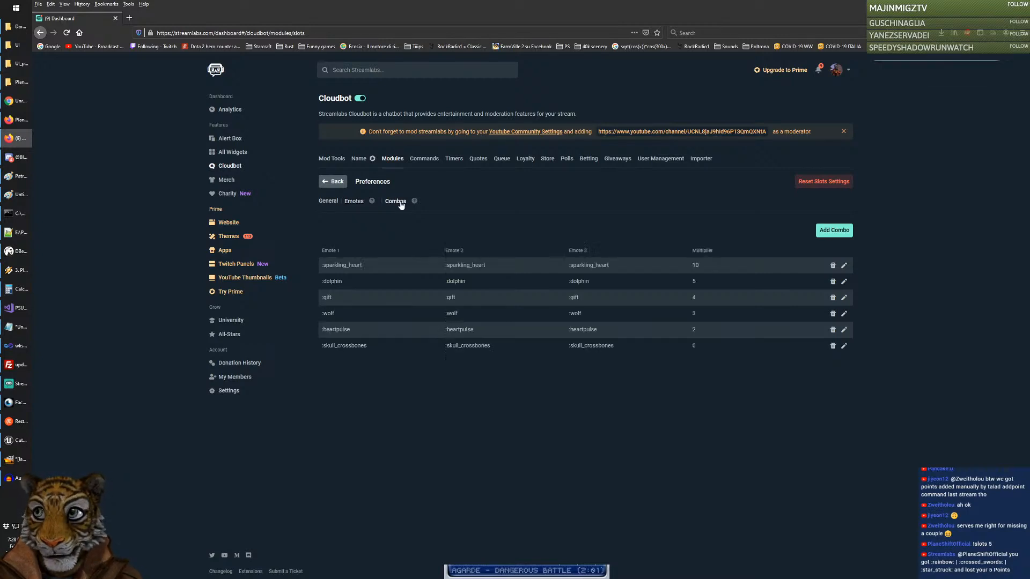
click(833, 266)
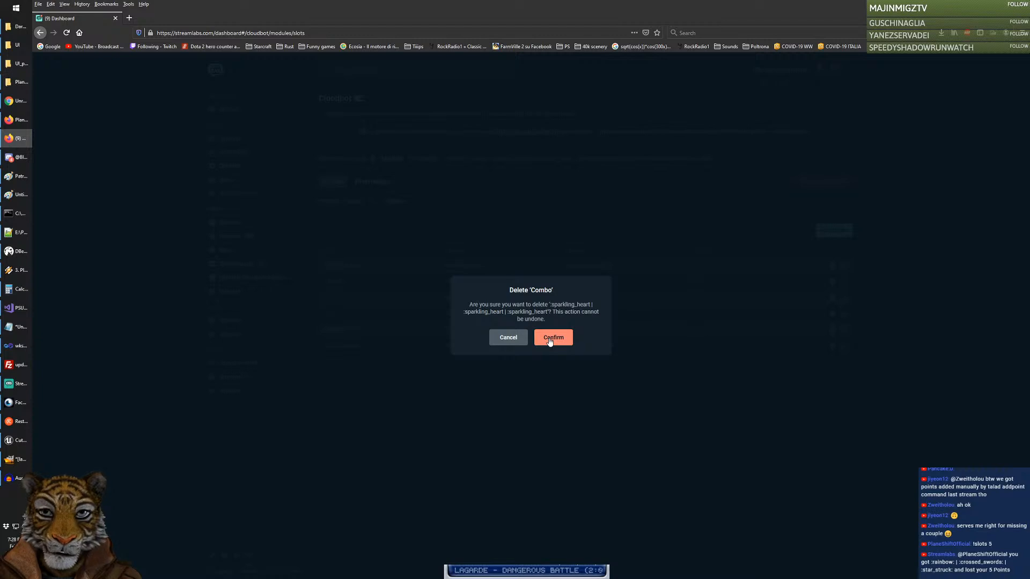
click(509, 338)
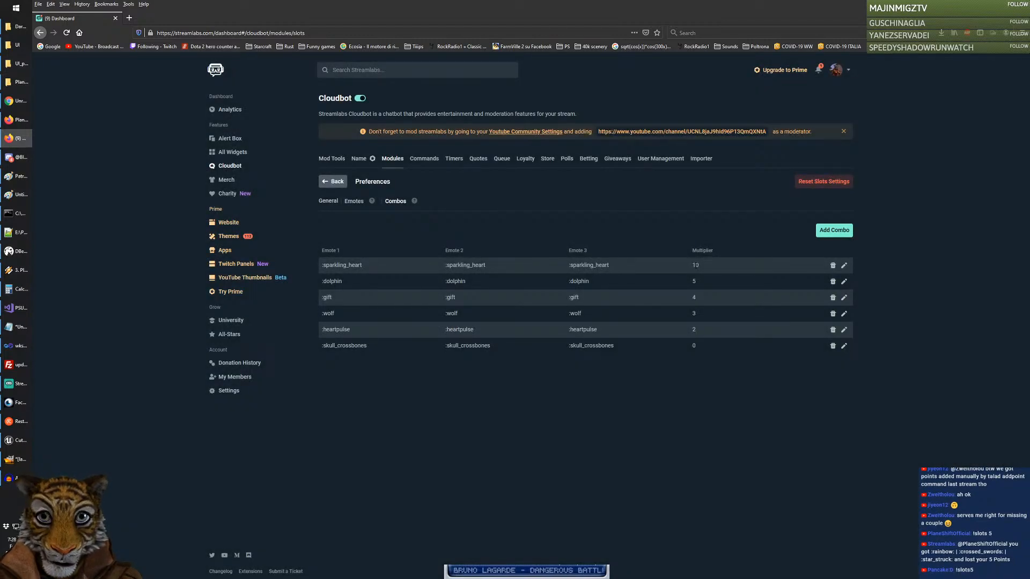
click(833, 267)
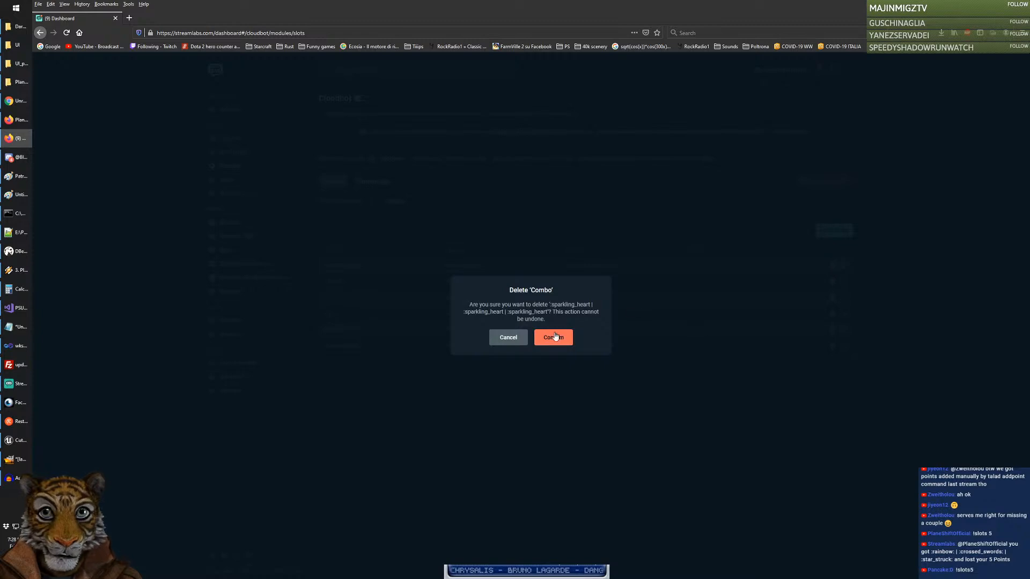
click(553, 338)
click(832, 266)
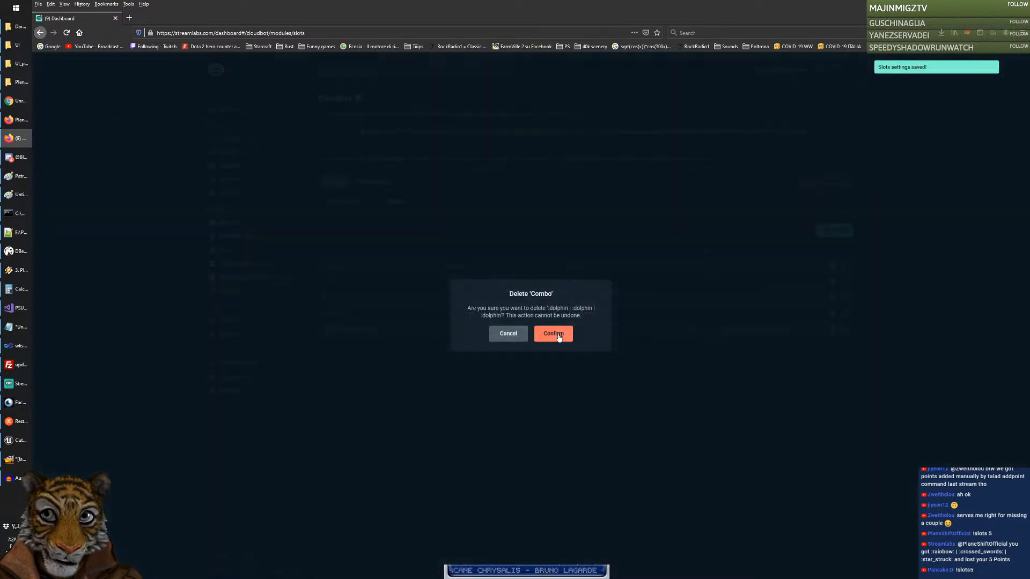
click(553, 334)
Step: Replace the :gift combo's three emotes with $, $ and $ and save it
click(843, 266)
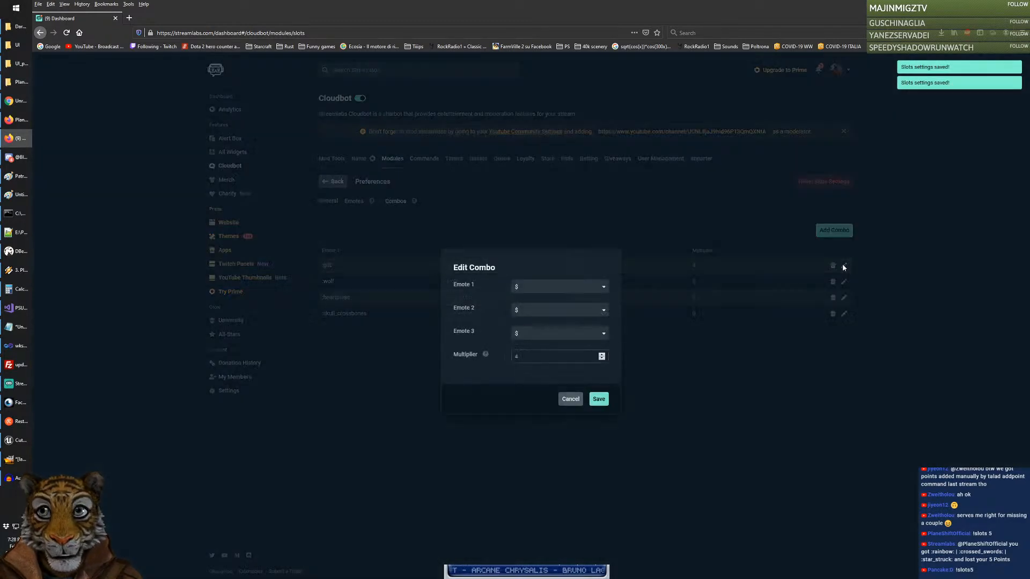
click(599, 295)
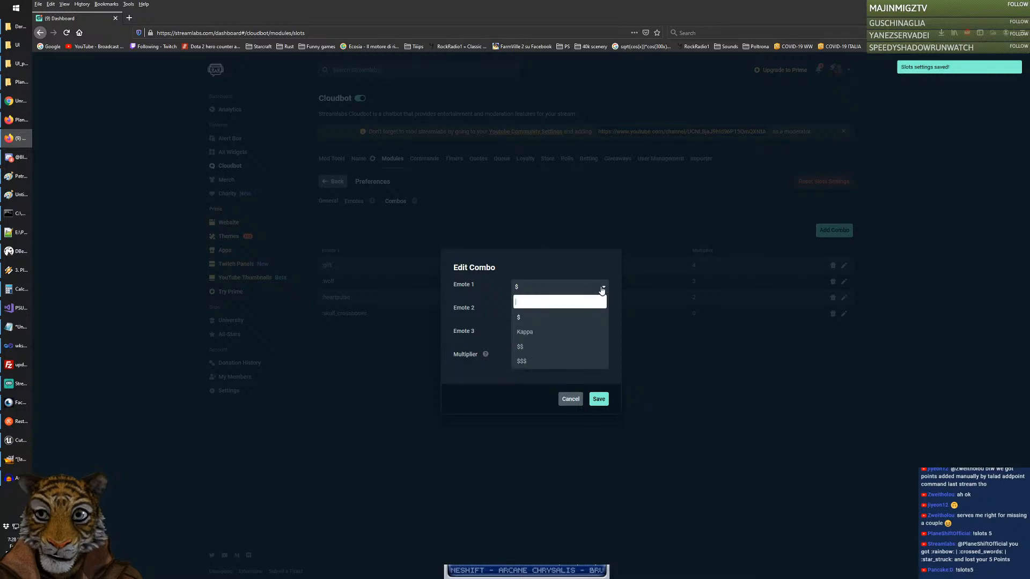
click(558, 319)
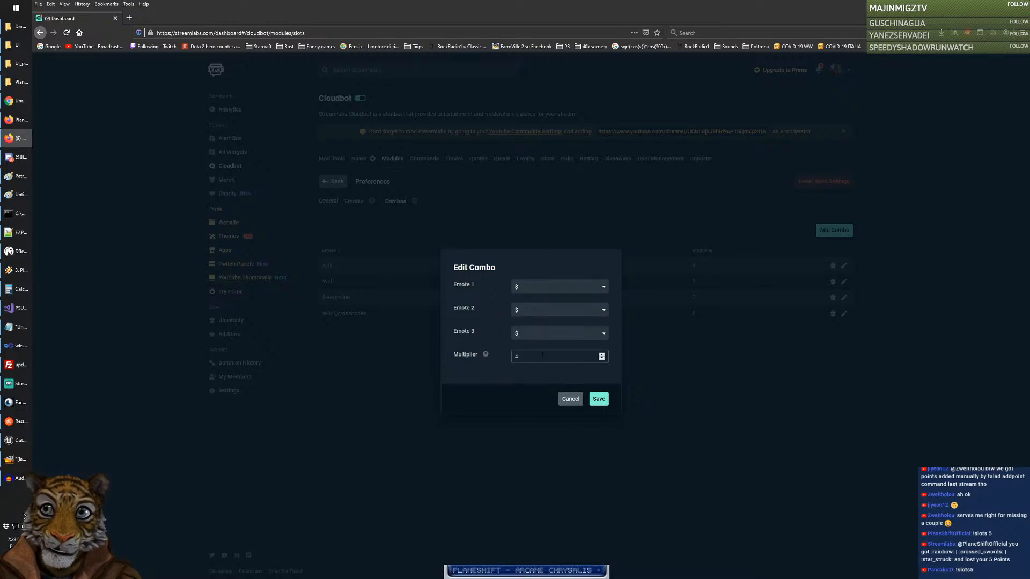
click(606, 401)
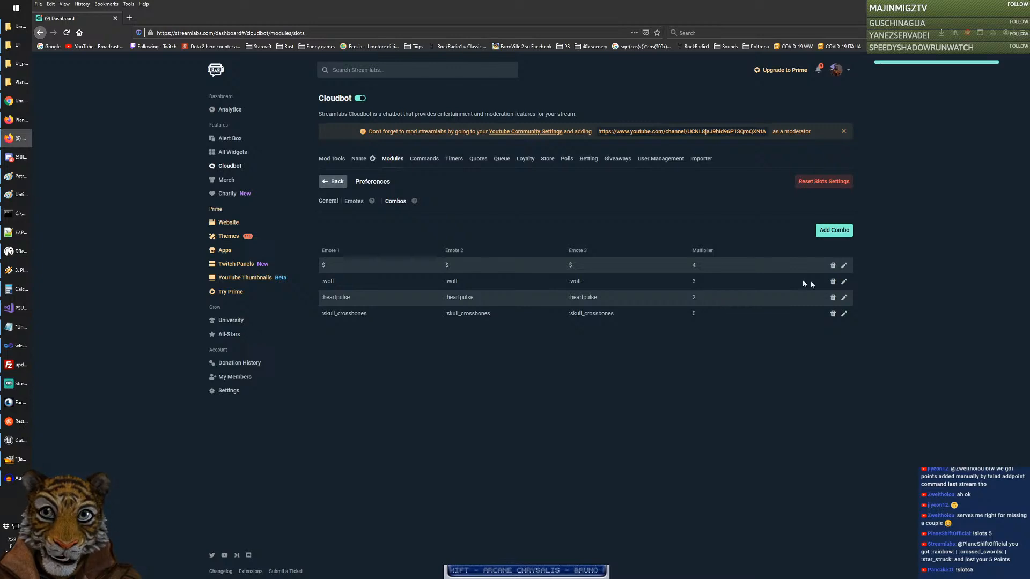
Step: Change the :wolf combo to $, $$ and $$$ with a multiplier of 4 and save it
click(845, 283)
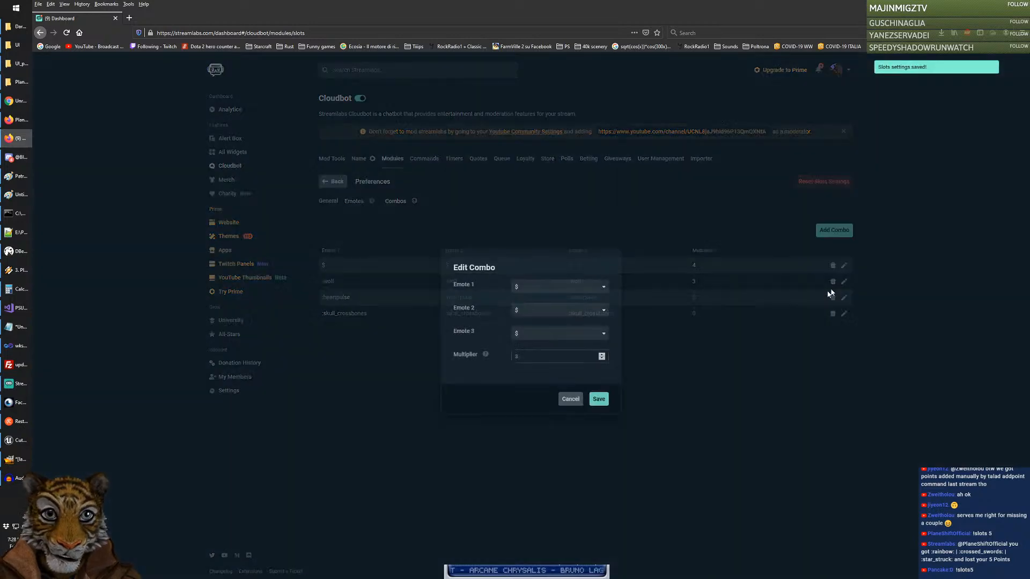
click(605, 292)
click(545, 325)
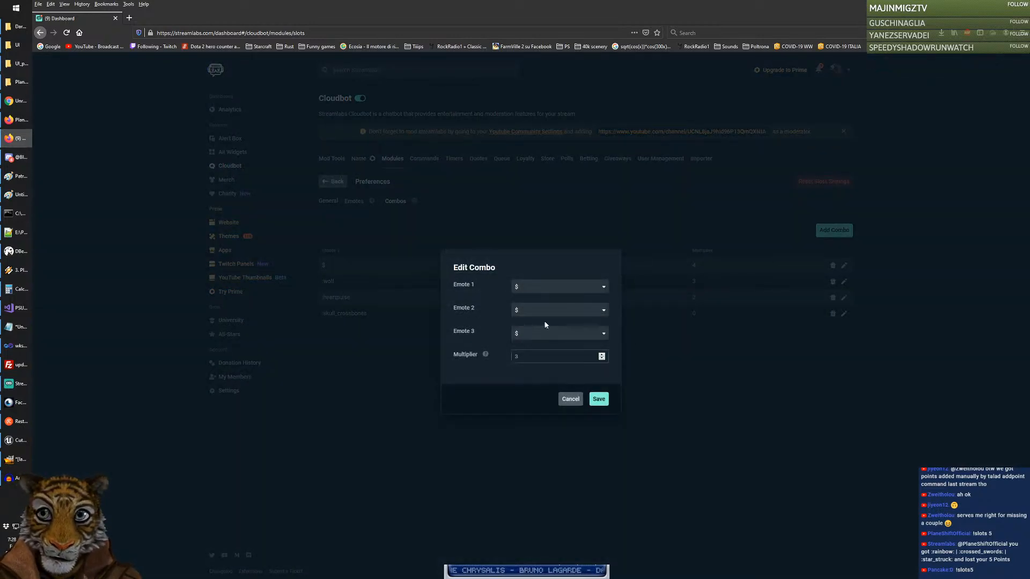
click(583, 314)
click(523, 370)
click(572, 335)
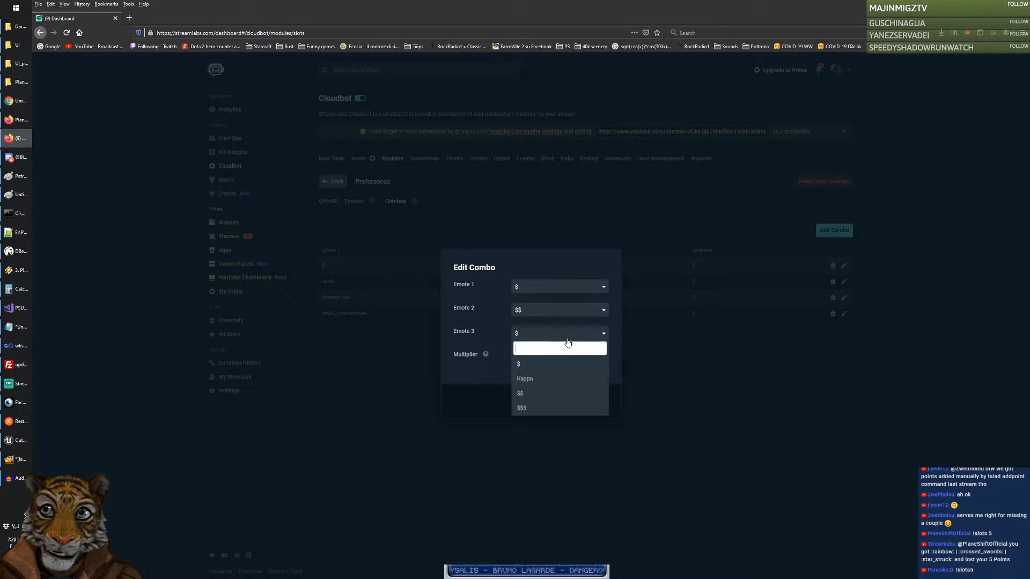
click(521, 407)
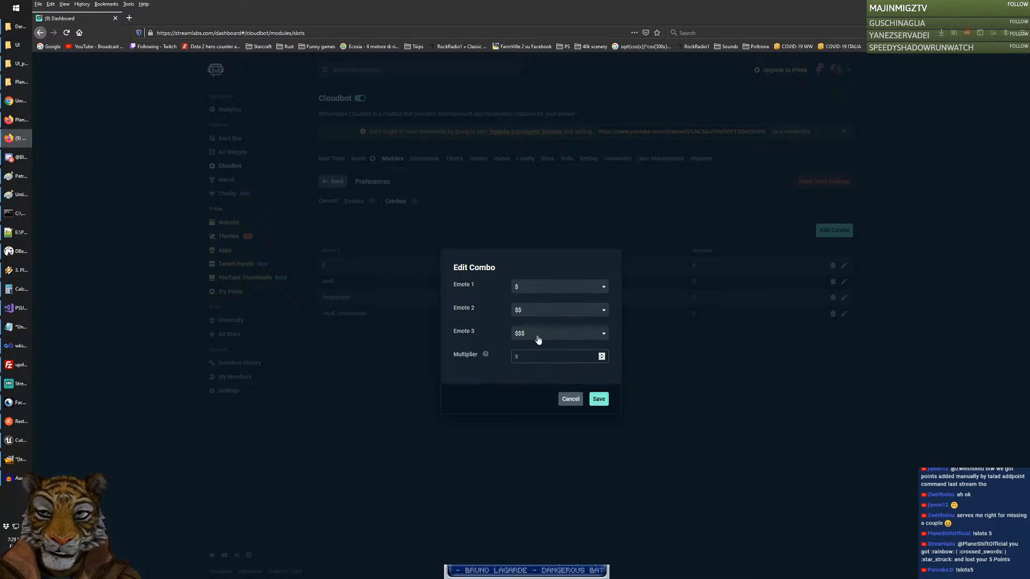
click(599, 400)
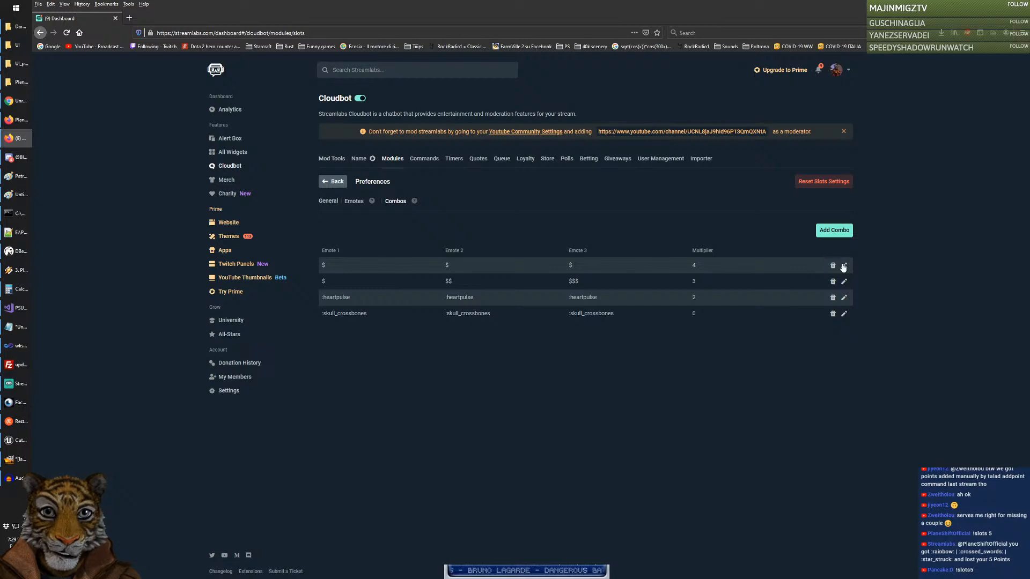
click(843, 281)
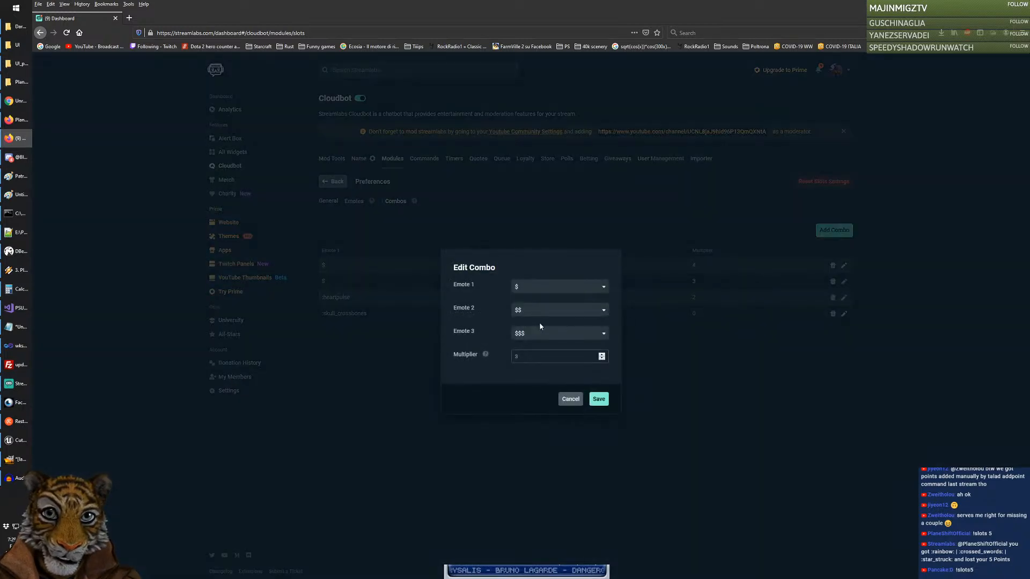
click(593, 401)
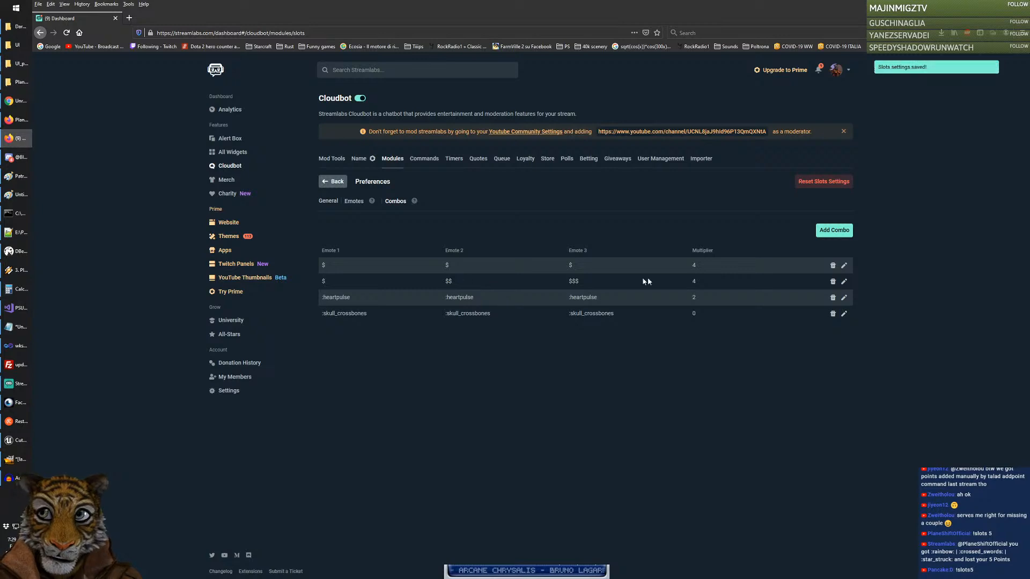
Step: Change the :heartpulse combo to three $$ emotes with a multiplier of 4 and save it
click(843, 298)
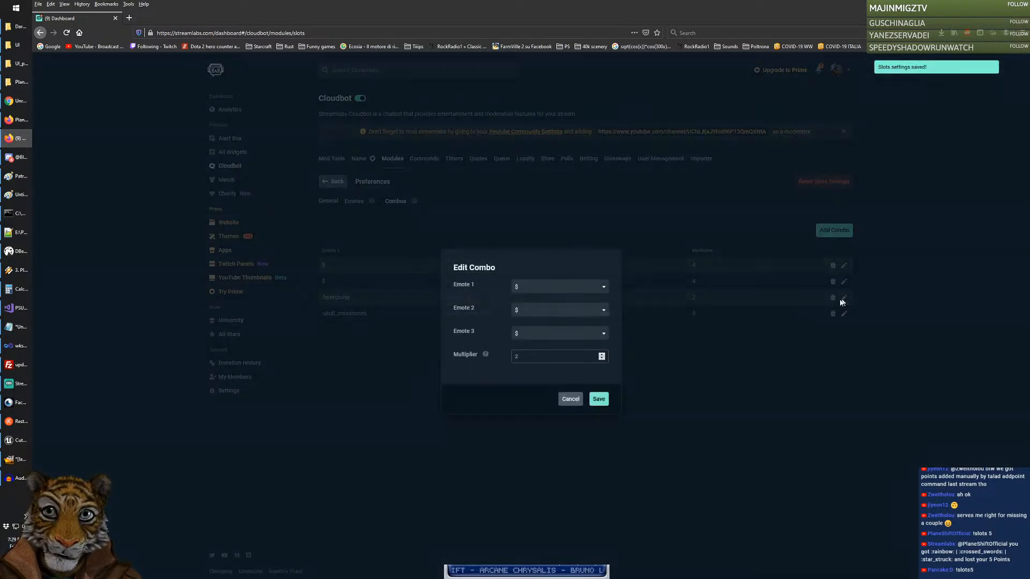
click(550, 293)
click(533, 346)
click(536, 310)
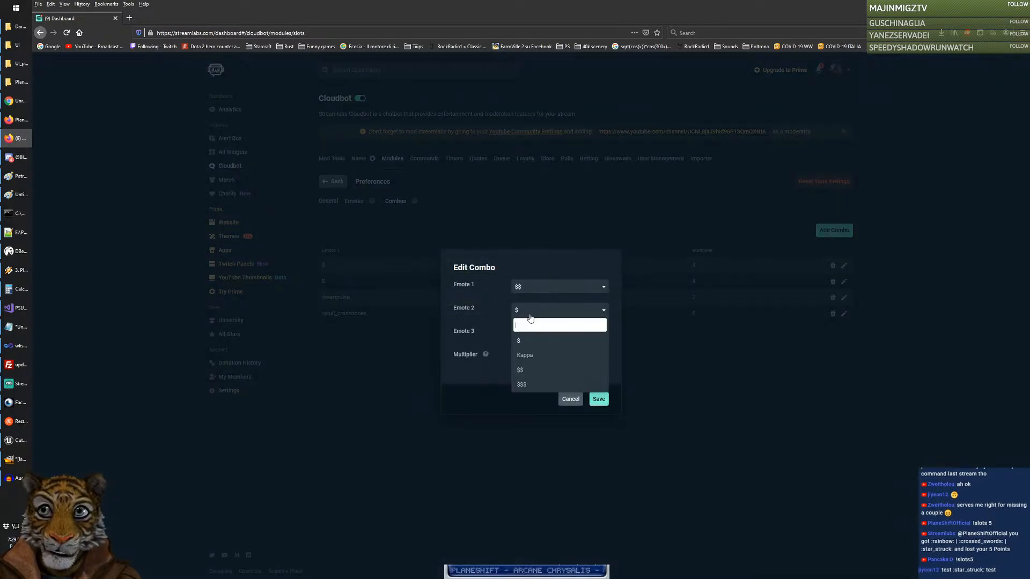
click(527, 369)
click(531, 336)
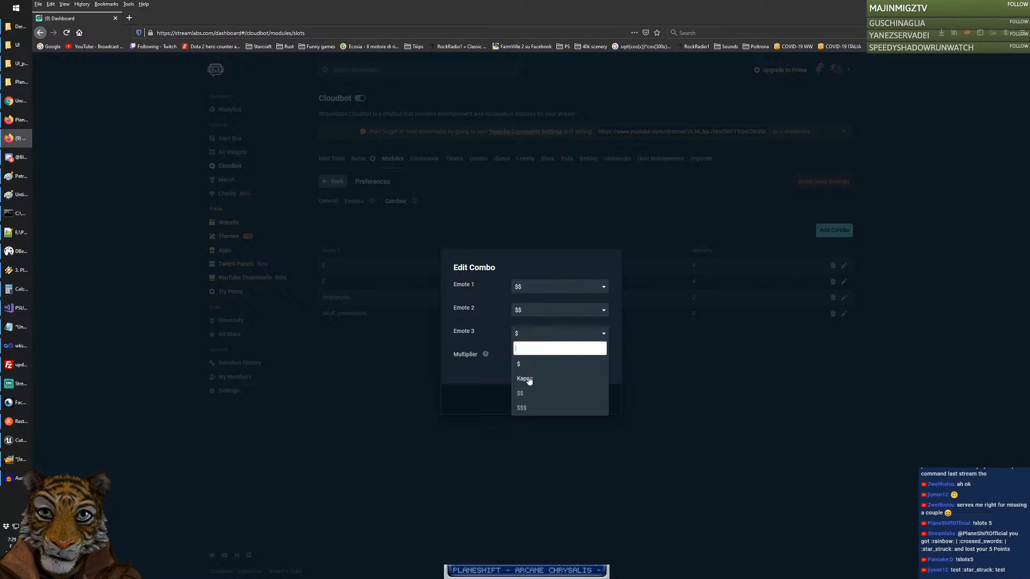
click(529, 394)
click(531, 356)
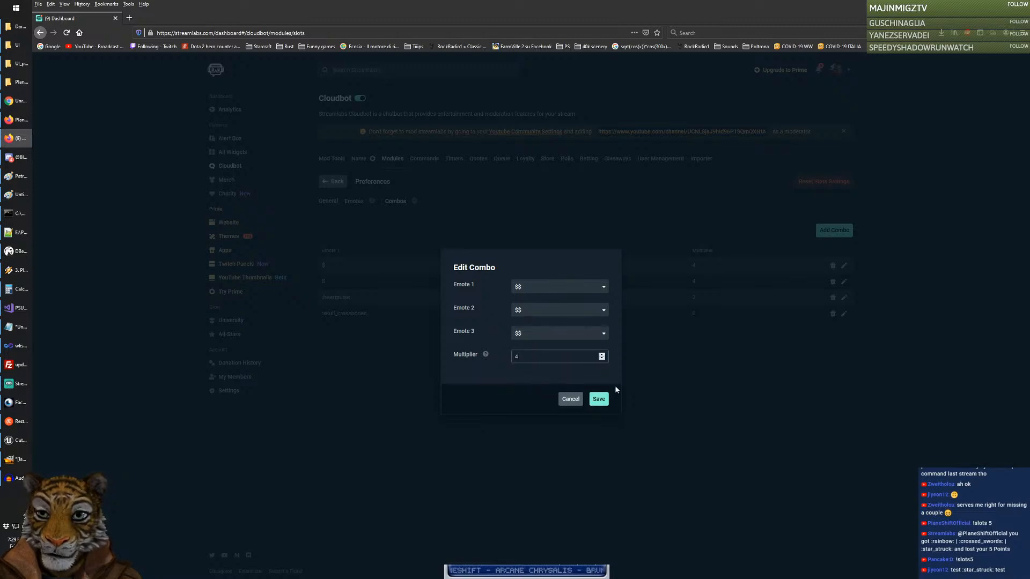
click(599, 399)
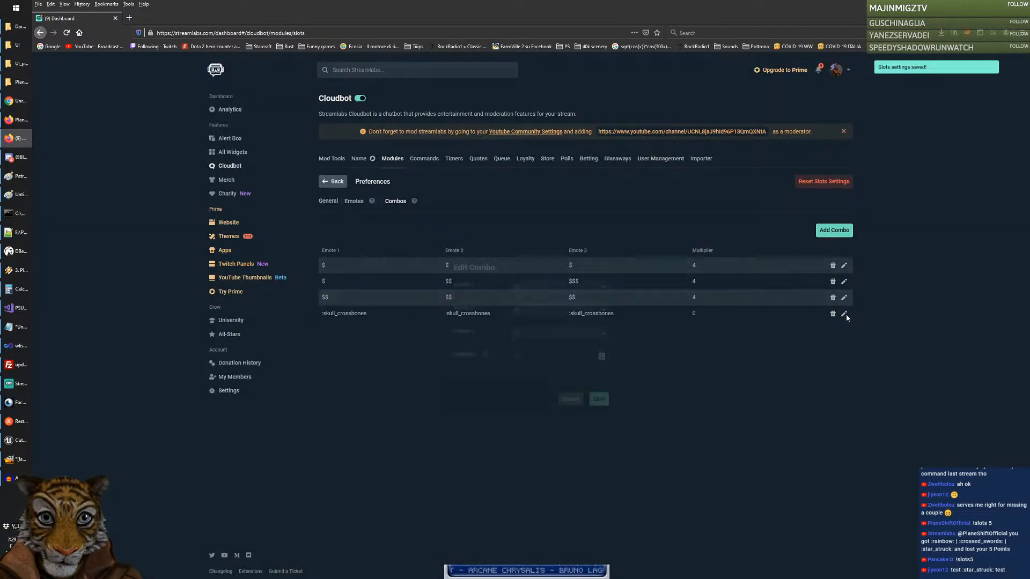
Step: Change the :skull_crossbones combo to three $$$ emotes with a multiplier of 4 and save it
click(845, 315)
click(530, 292)
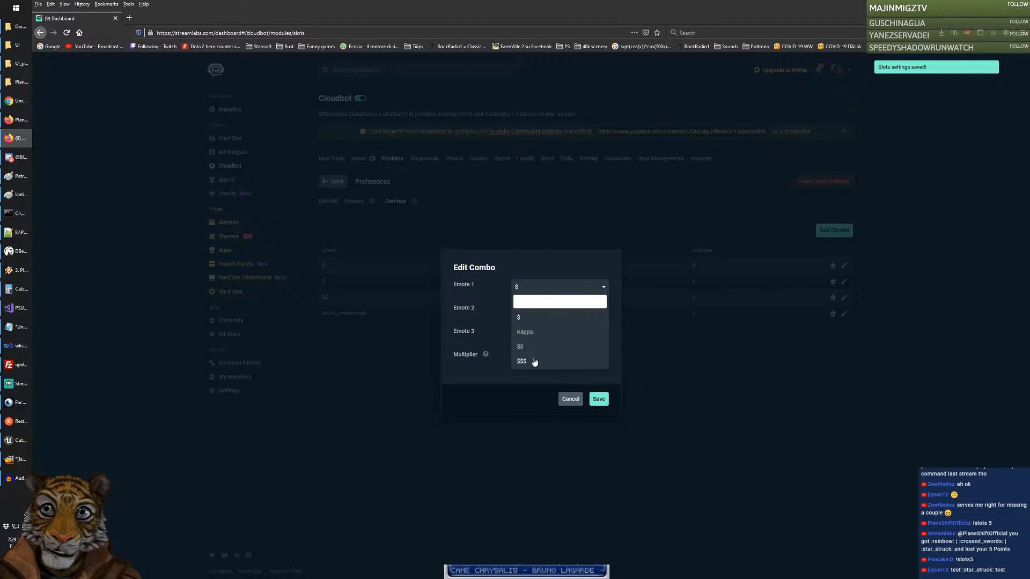
click(535, 362)
click(536, 312)
click(525, 408)
click(529, 335)
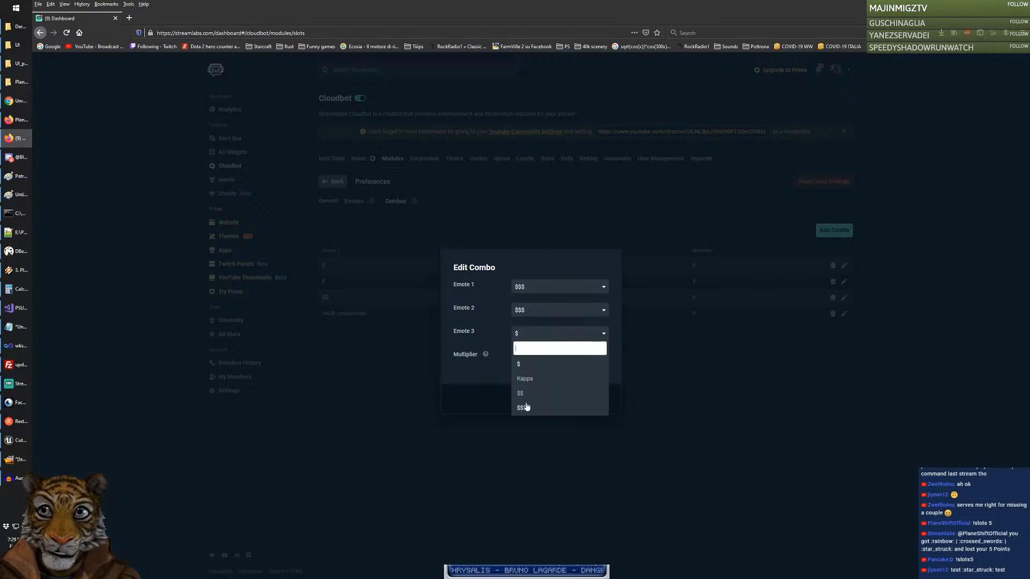
click(526, 408)
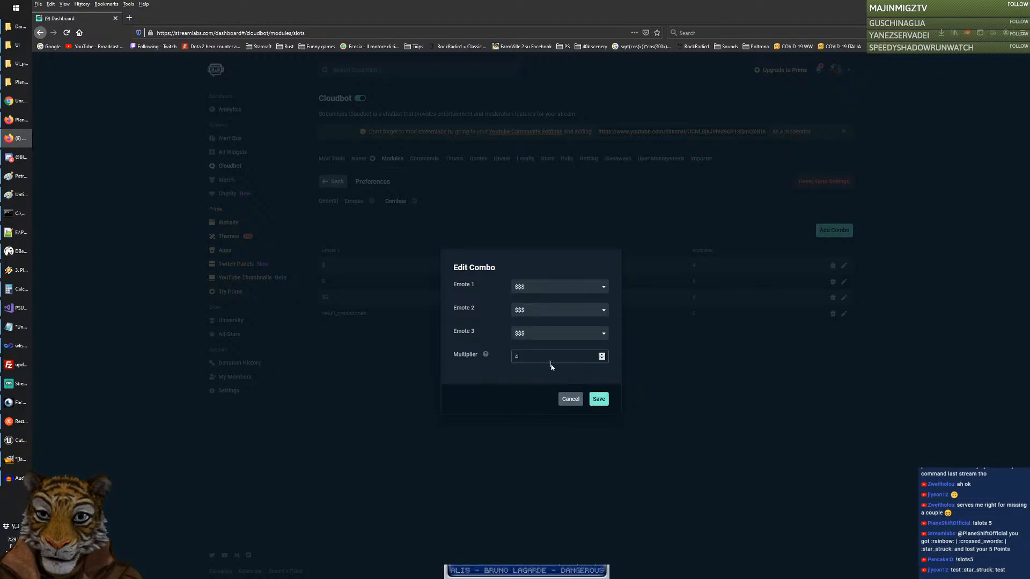
click(598, 399)
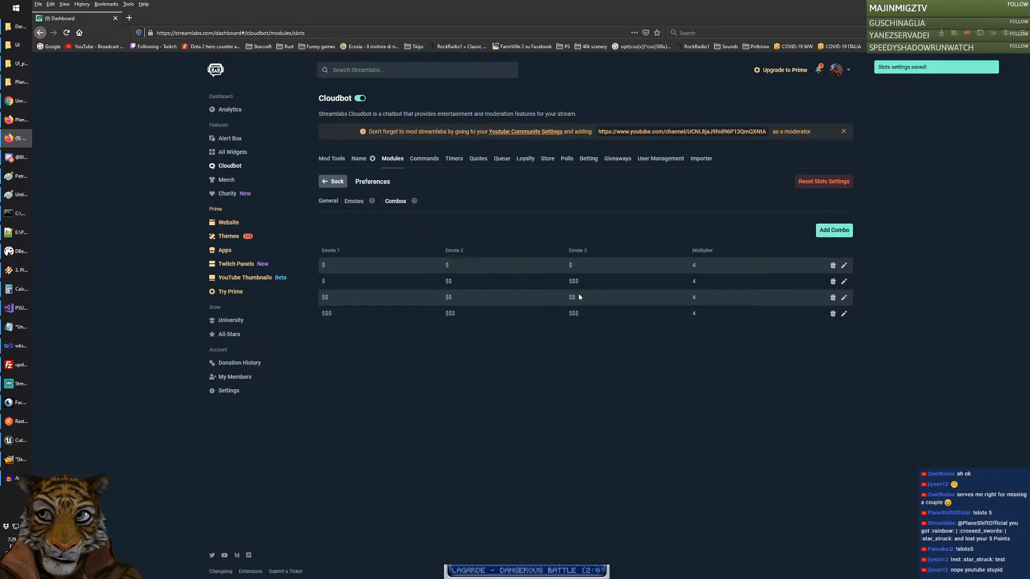
Step: Add a combo of three Kappa emotes with a multiplier of 8 and save it
click(838, 232)
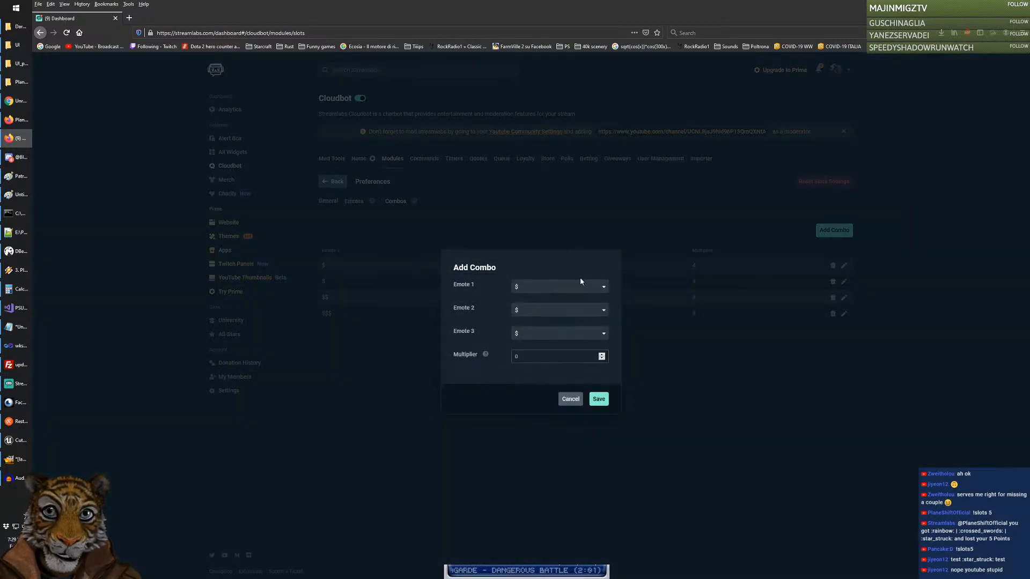
click(566, 287)
click(538, 332)
click(536, 310)
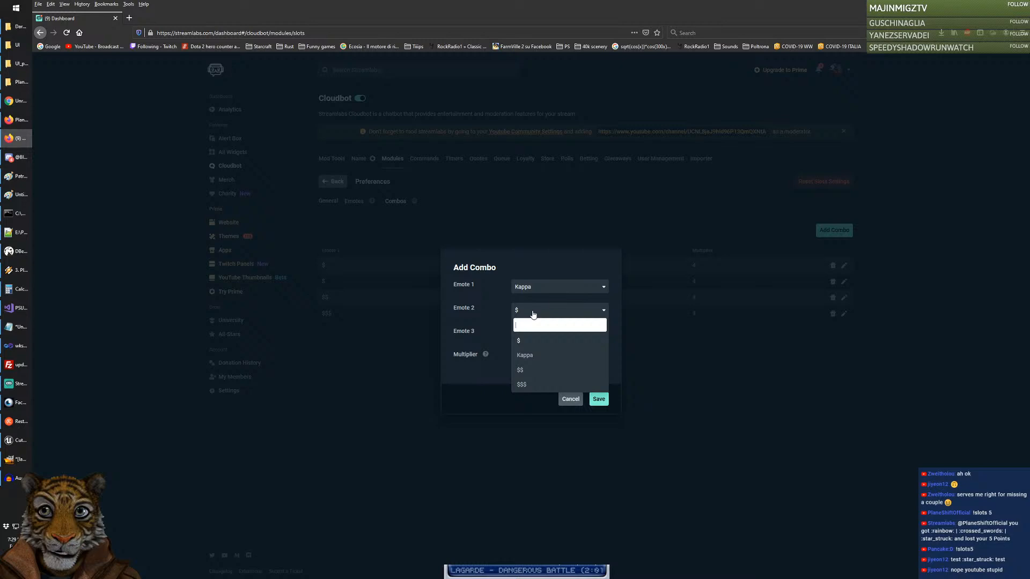
click(533, 357)
click(533, 334)
click(533, 378)
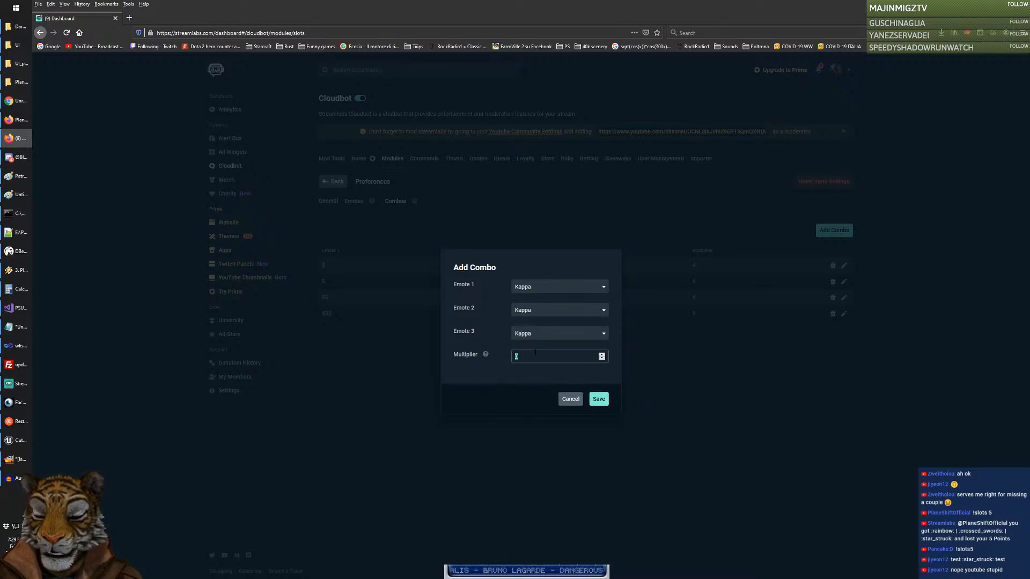
click(600, 400)
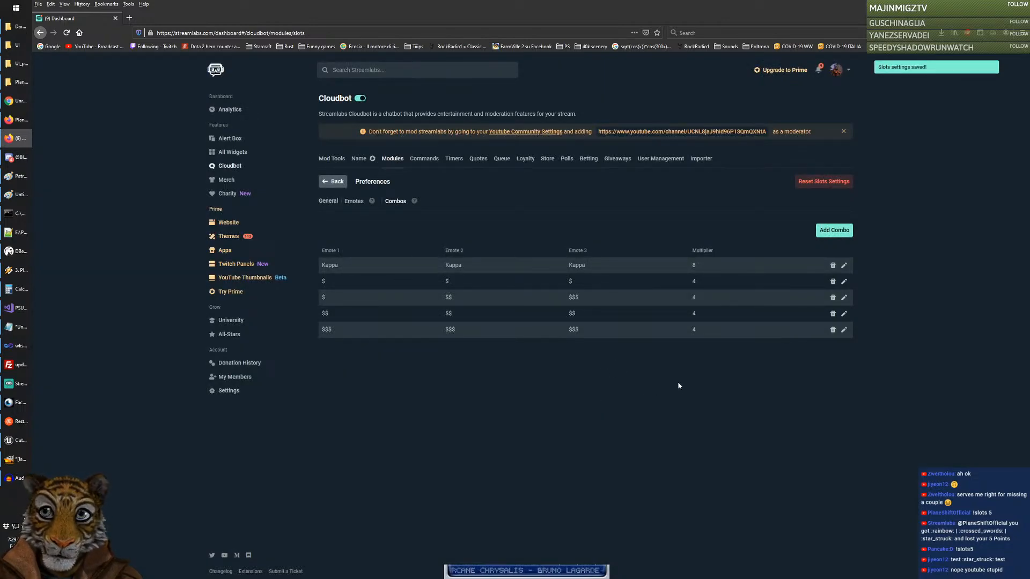
Step: Add a combo of $, $ and Kappa with a multiplier of 2 and save it
click(834, 230)
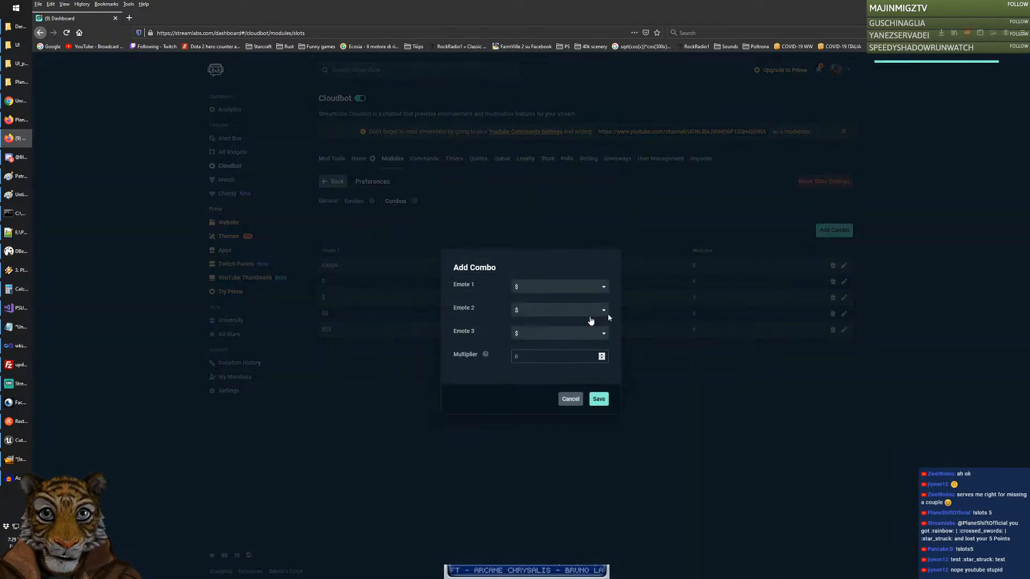
click(538, 291)
click(540, 319)
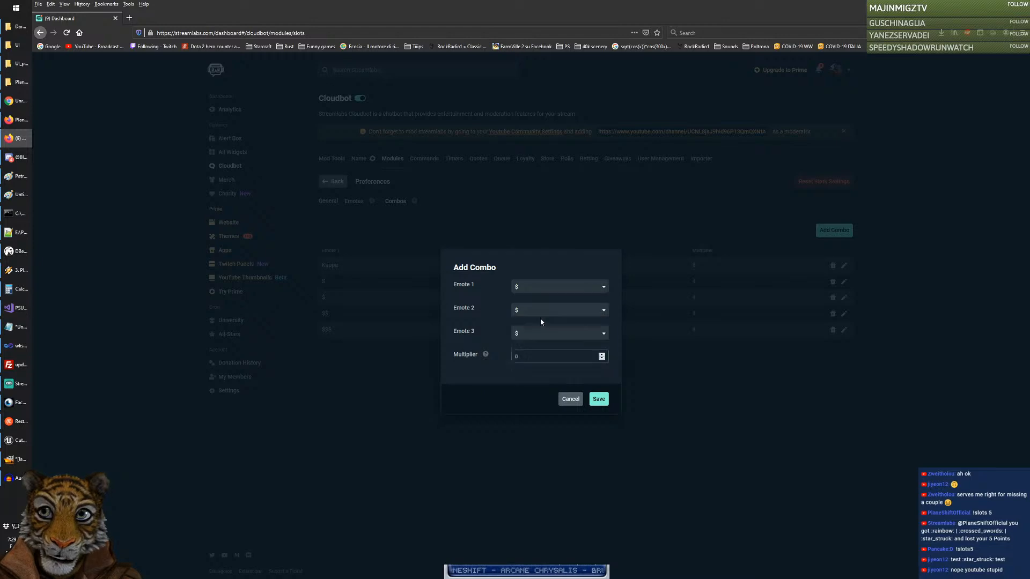
click(536, 317)
click(537, 340)
click(535, 333)
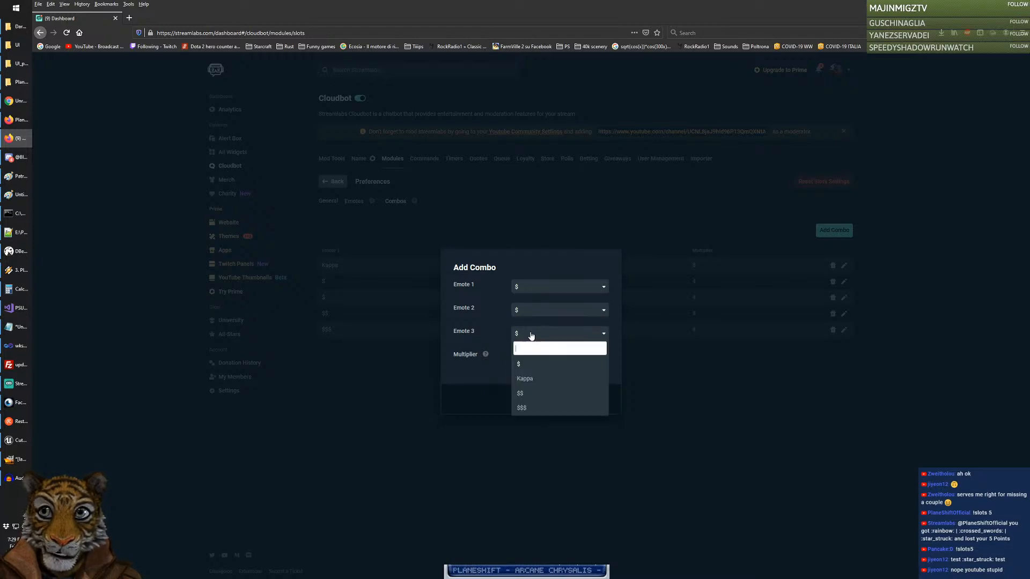
click(535, 338)
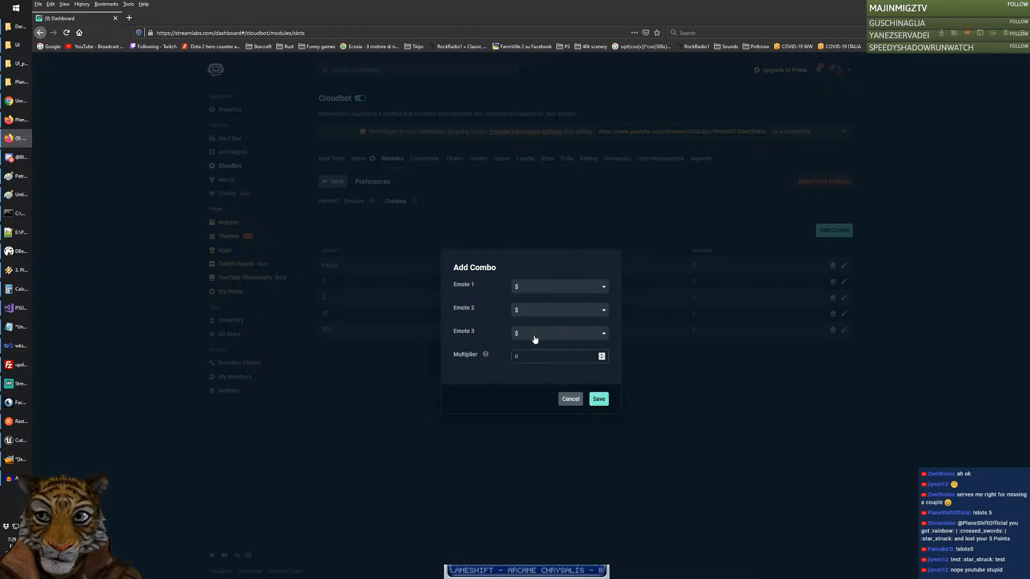
click(535, 338)
click(535, 338)
click(535, 338)
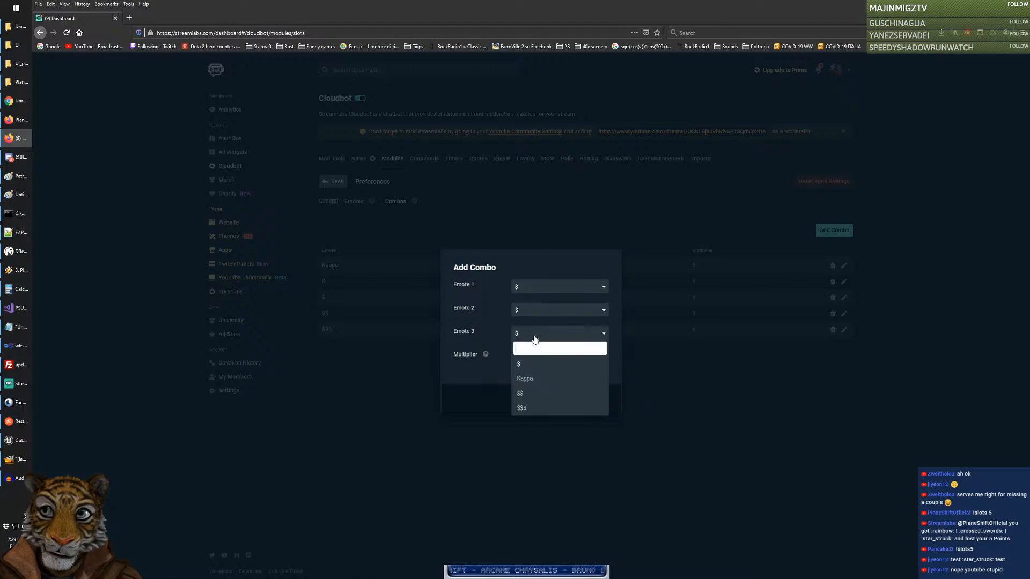
click(541, 335)
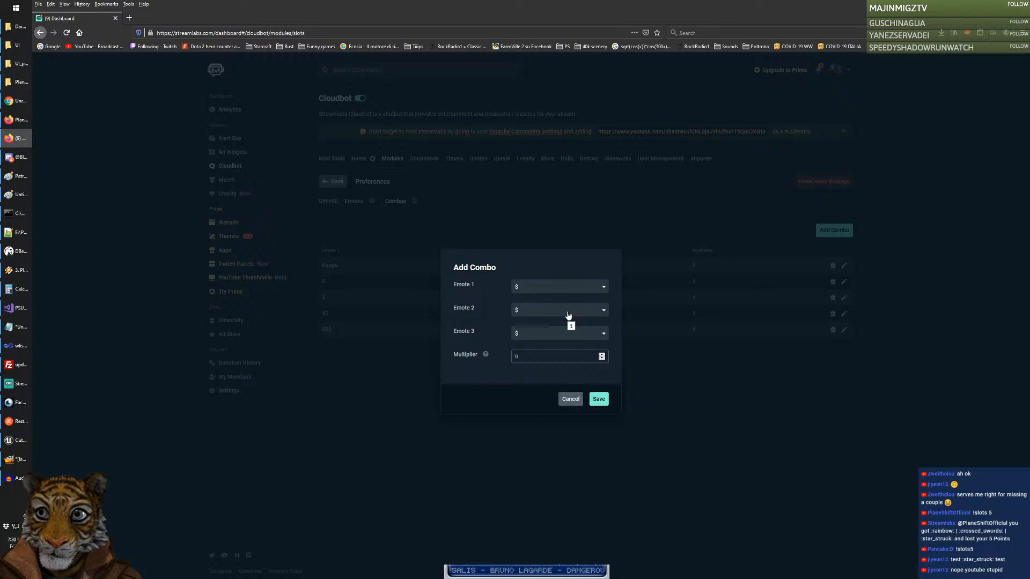
click(559, 335)
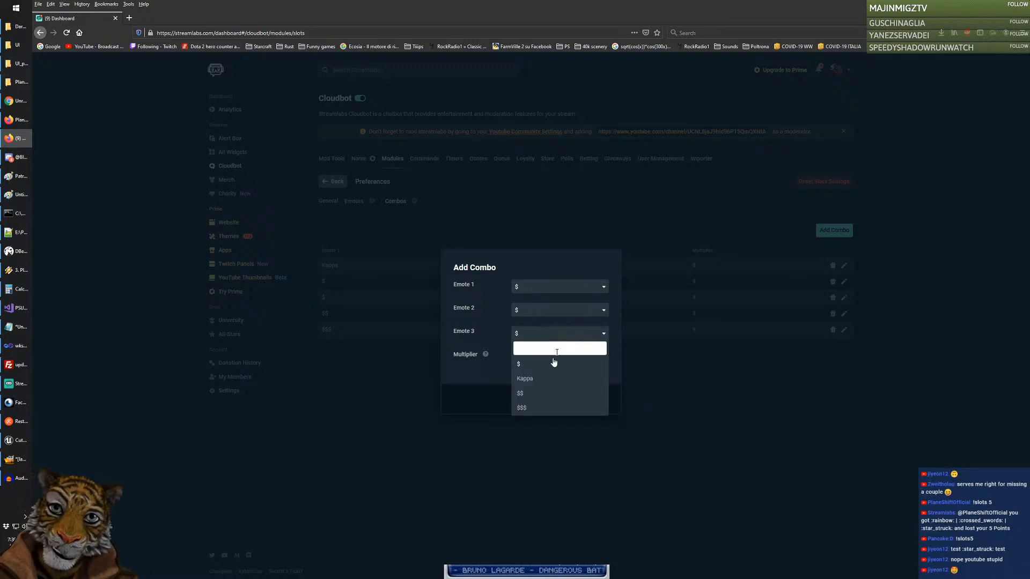
click(544, 379)
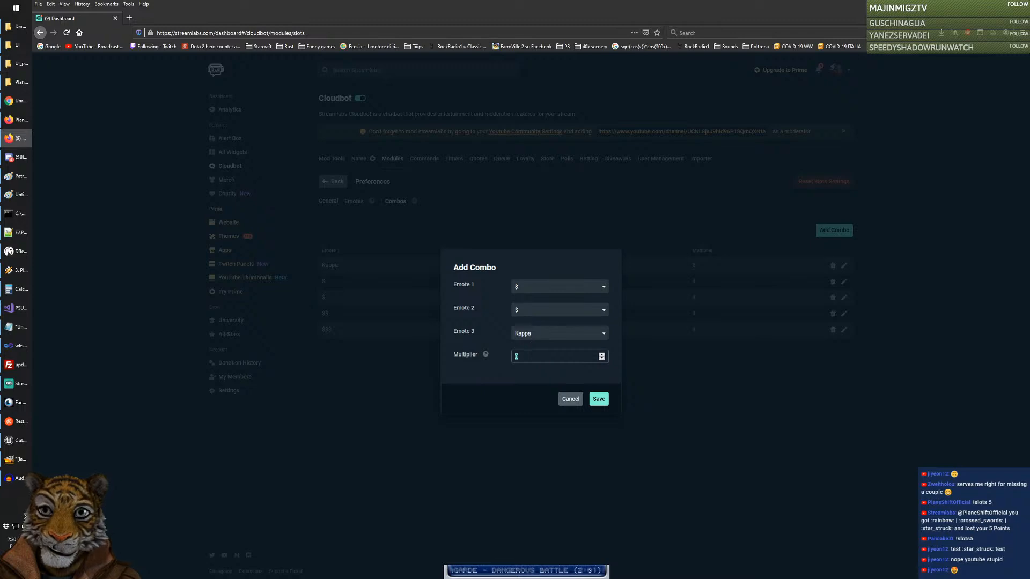
click(544, 362)
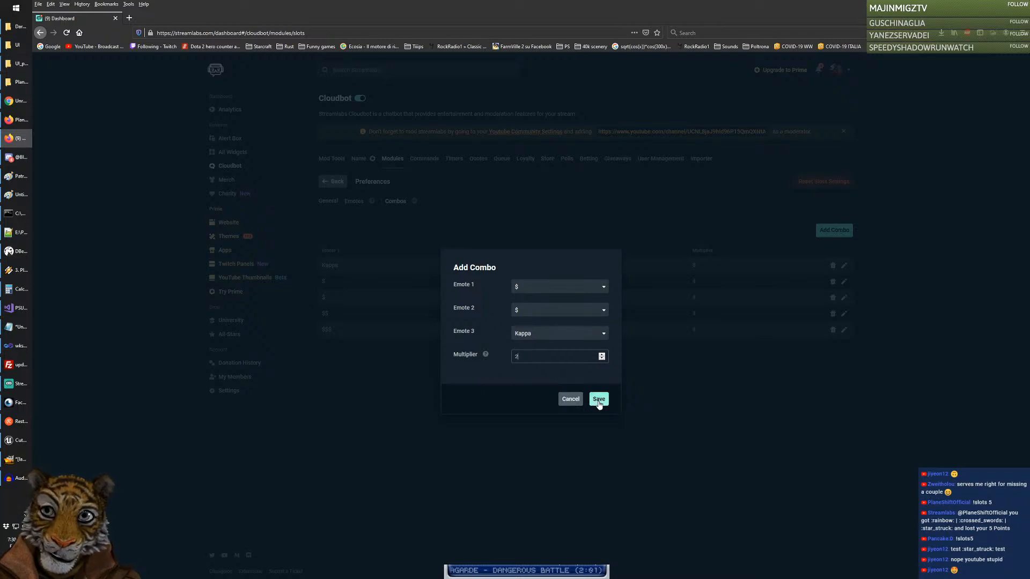
click(598, 400)
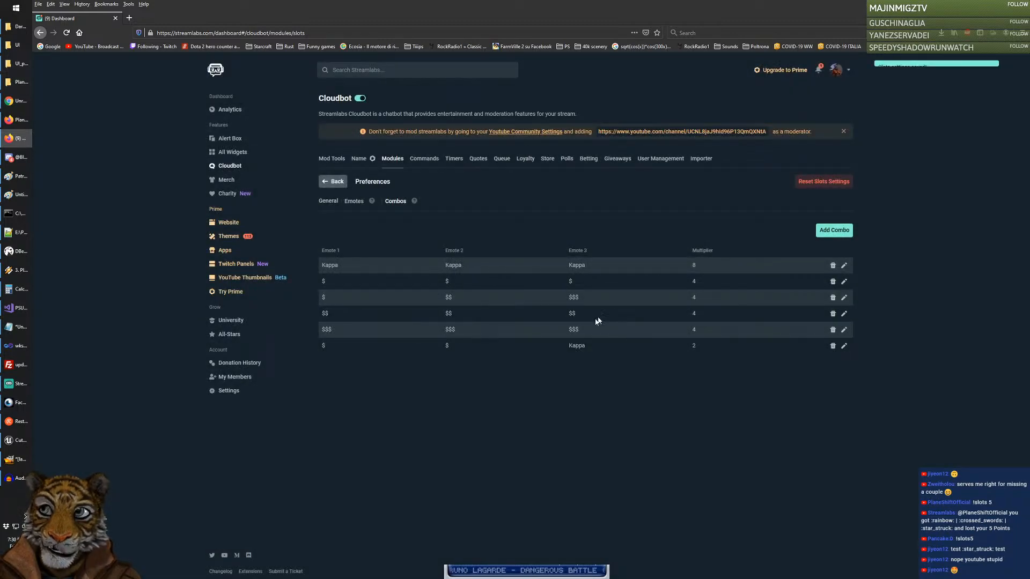
click(834, 230)
click(555, 287)
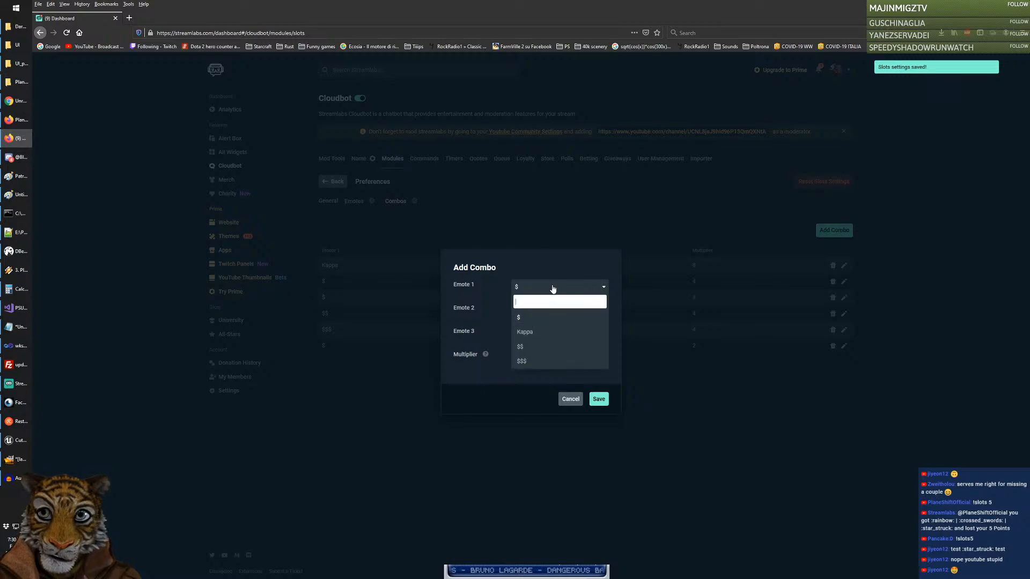
click(536, 347)
click(537, 311)
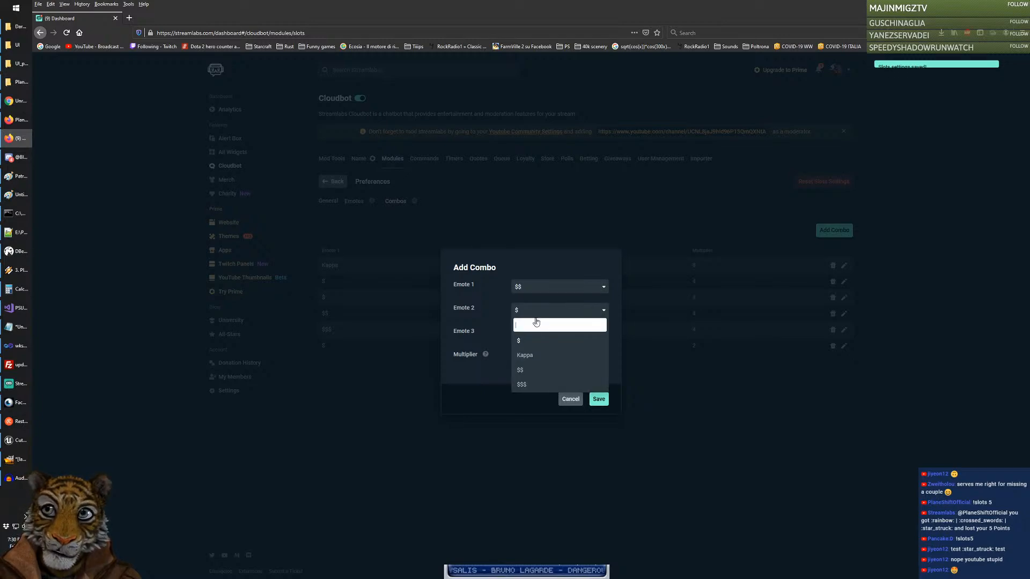
click(529, 369)
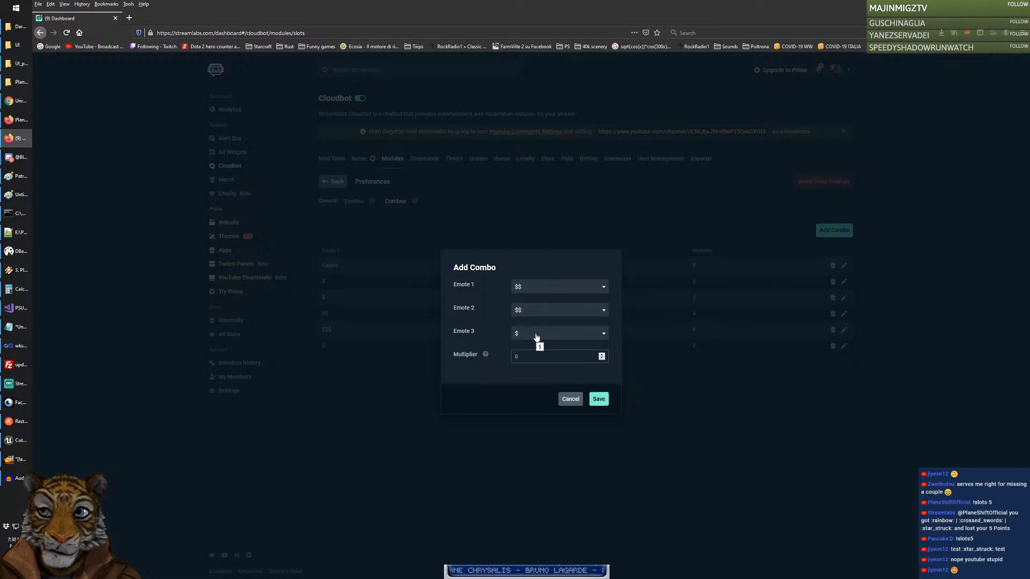
click(573, 401)
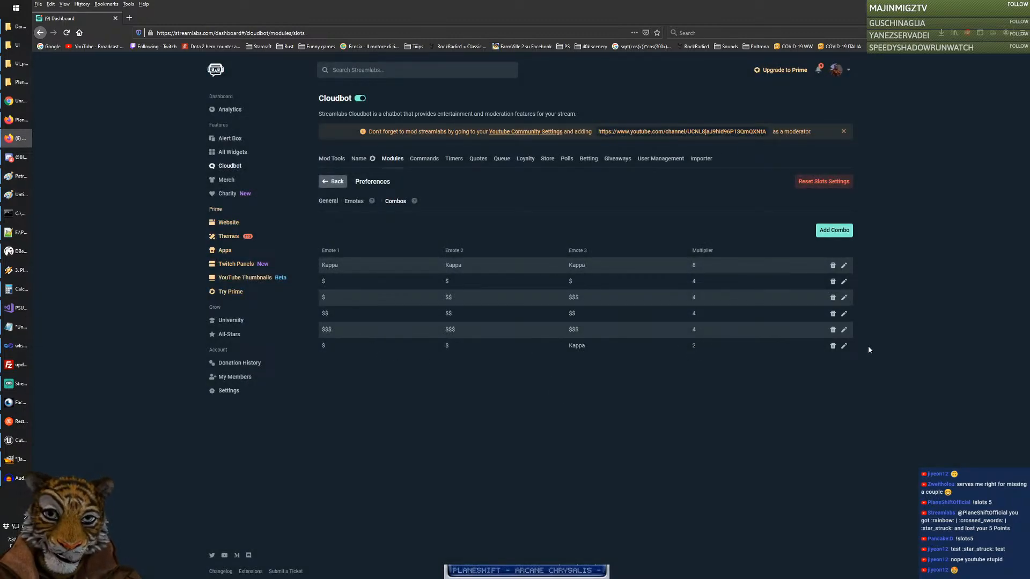
Step: Add a slots combo with emotes $, $ and $$ and a multiplier of 2
click(835, 230)
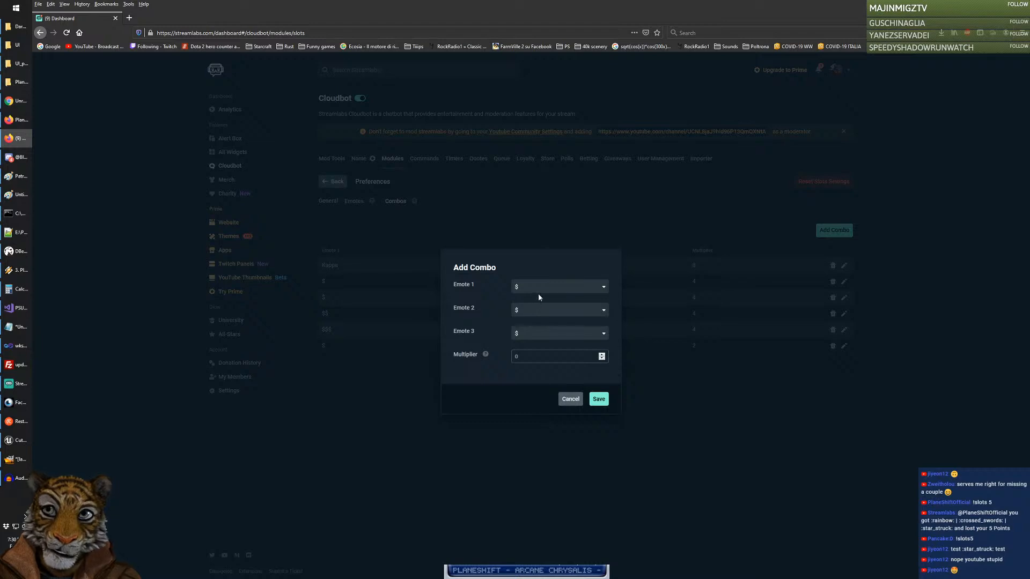
click(537, 334)
click(534, 393)
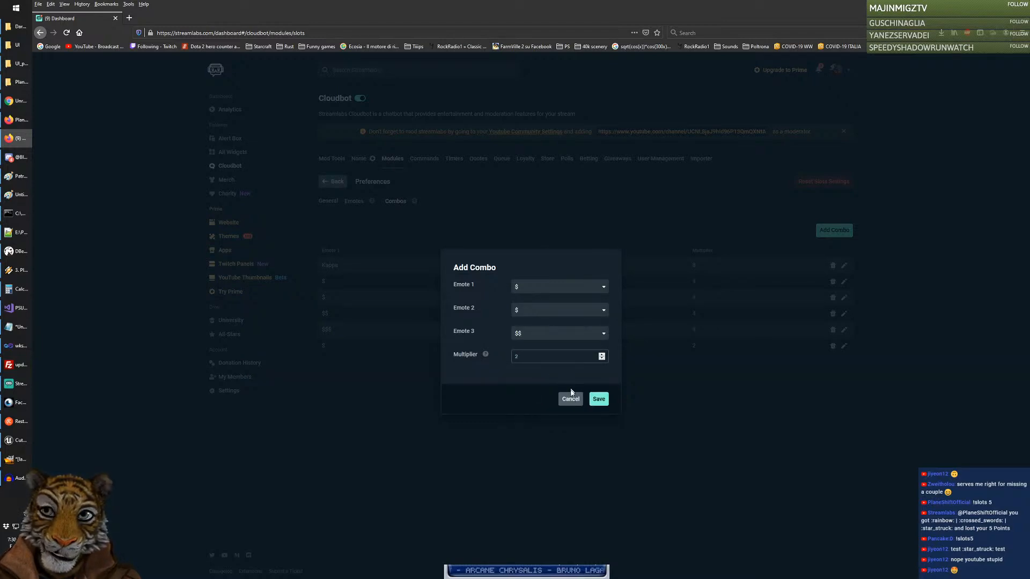
click(598, 399)
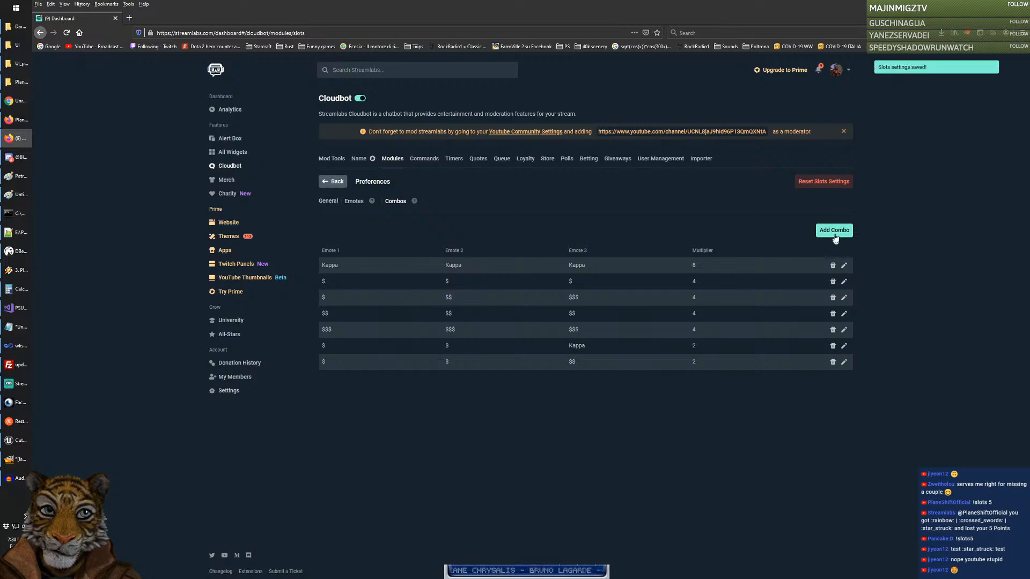
Step: Add a slots combo with emotes $, $ and $$$ and a multiplier of 2
click(835, 231)
click(527, 335)
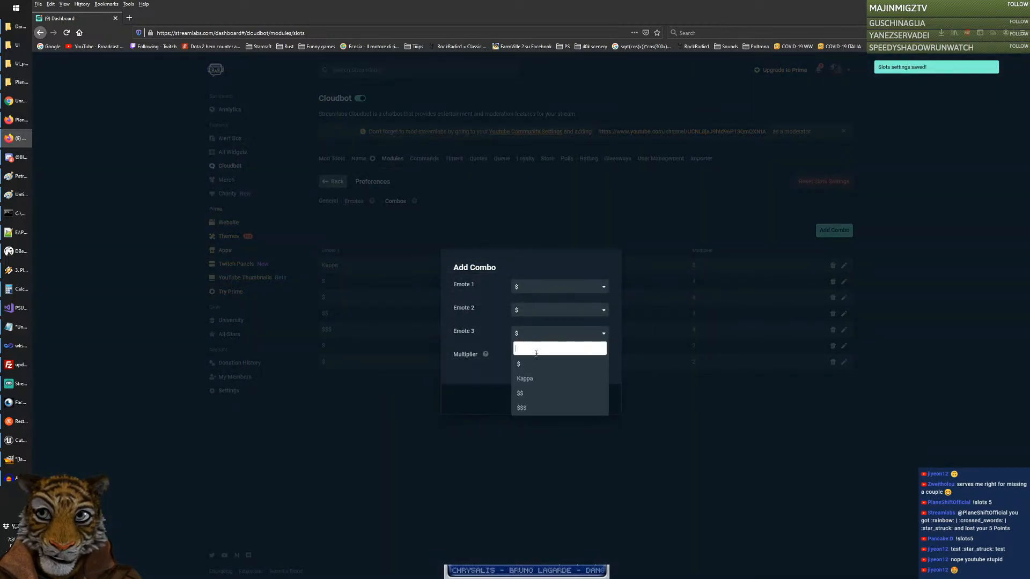
click(522, 409)
click(599, 399)
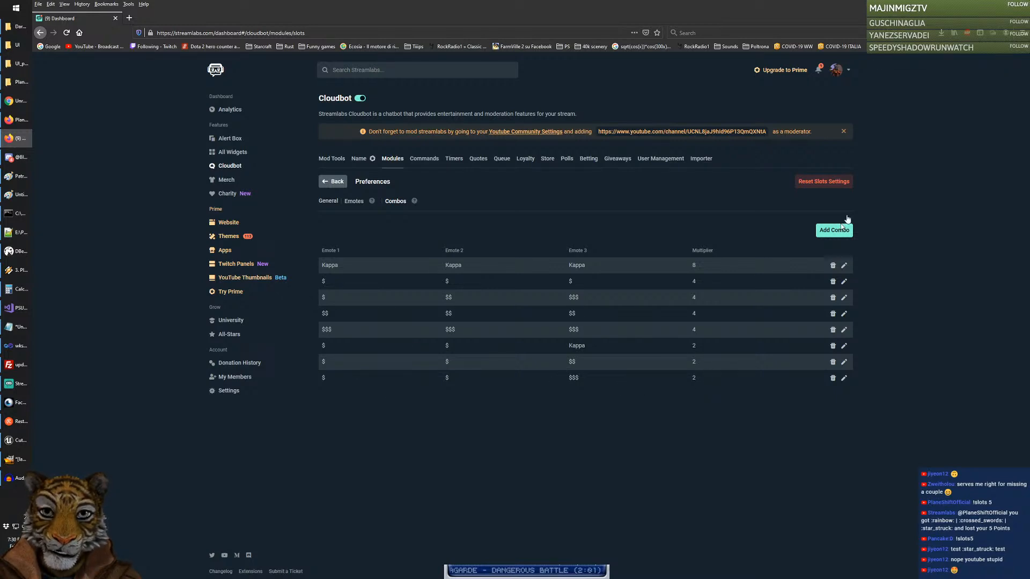
Step: Add a slots combo with emotes $$, $$ and $ and a multiplier of 2
click(834, 231)
click(603, 288)
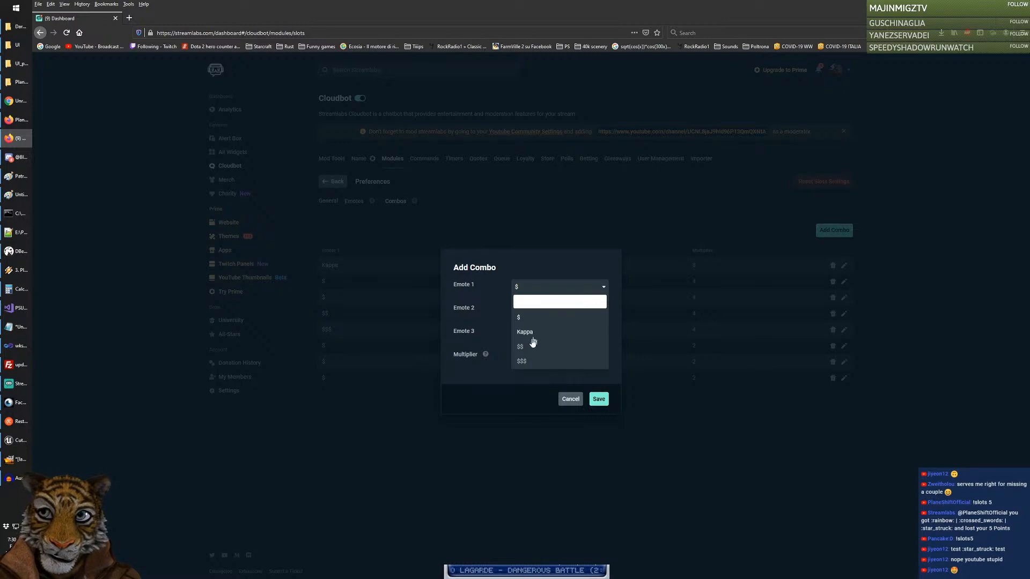
click(531, 346)
click(535, 311)
click(528, 370)
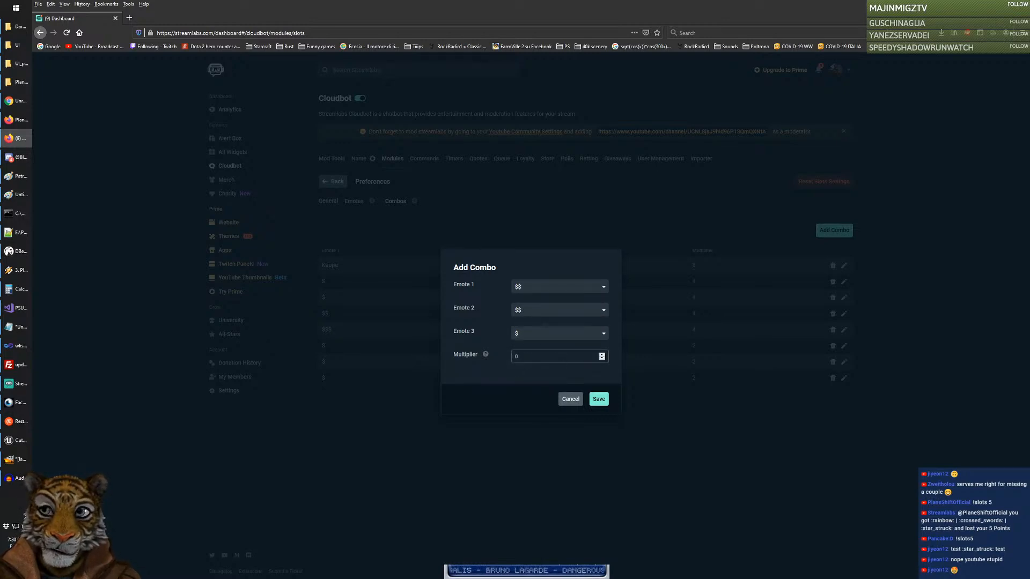
text(2)
click(599, 399)
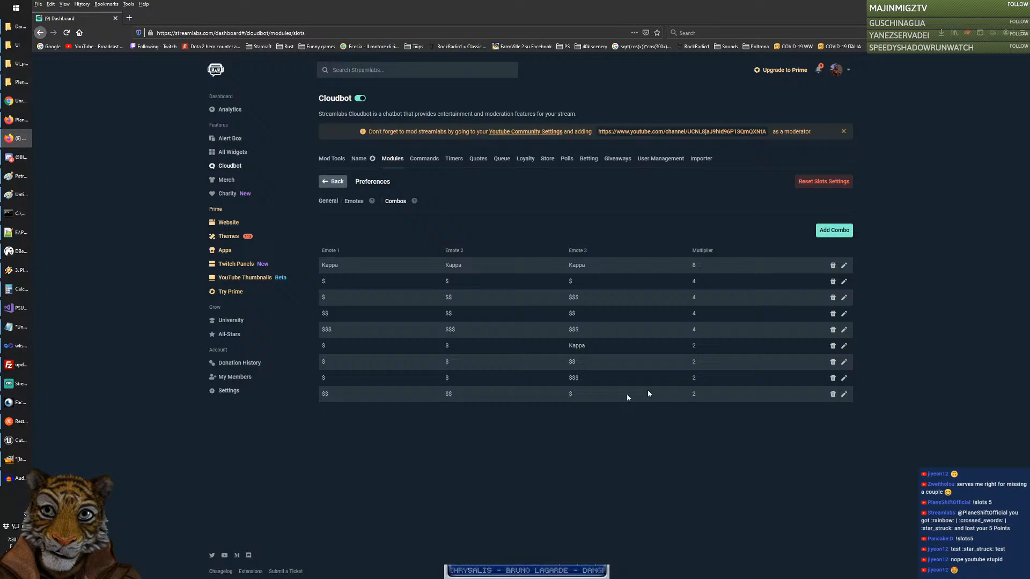
Step: Add a slots combo with emotes $$, $$ and Kappa and a multiplier of 2
click(834, 230)
click(533, 288)
click(532, 362)
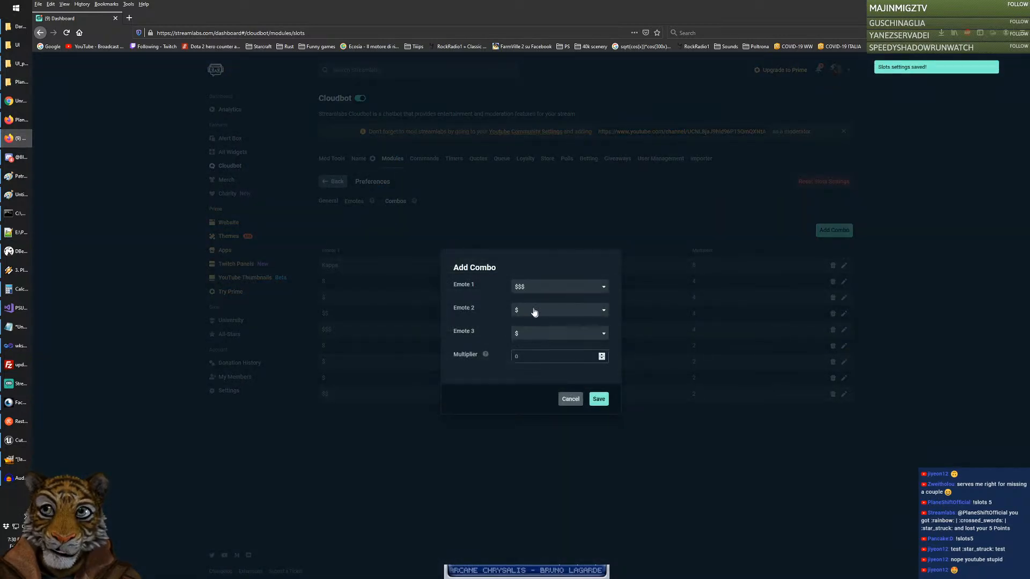
click(538, 310)
click(522, 384)
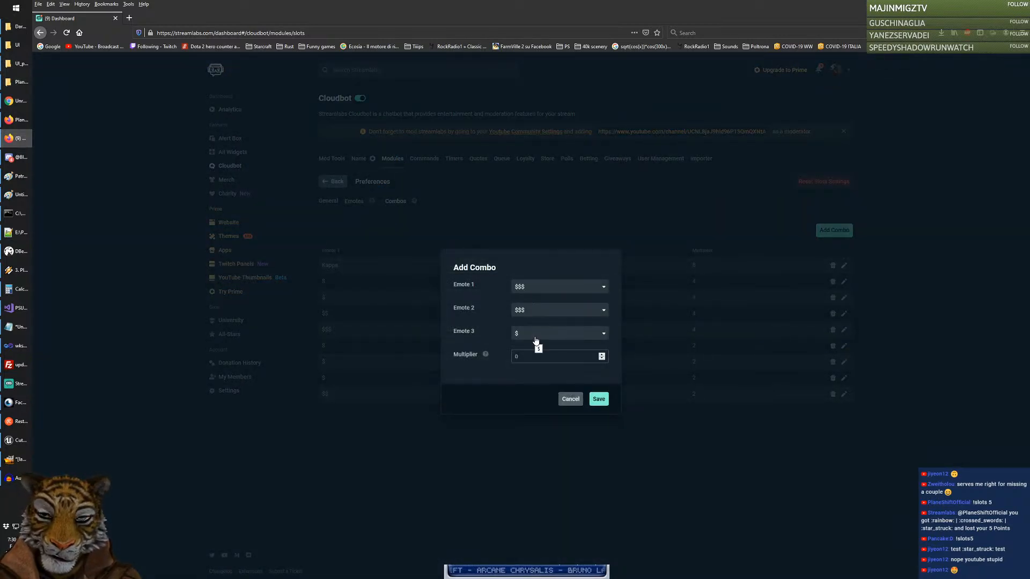
click(548, 290)
click(536, 349)
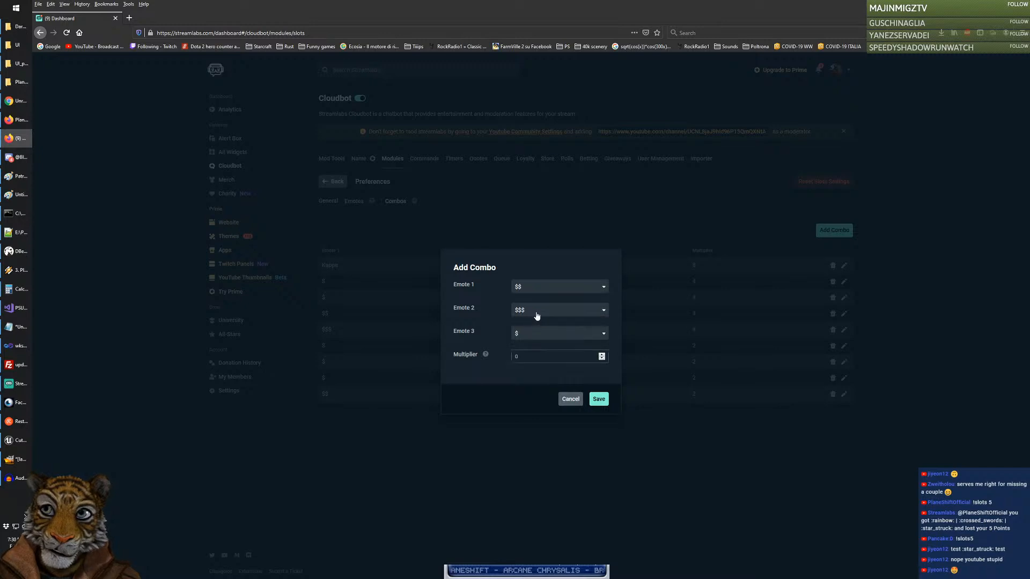
click(535, 311)
click(530, 371)
click(535, 333)
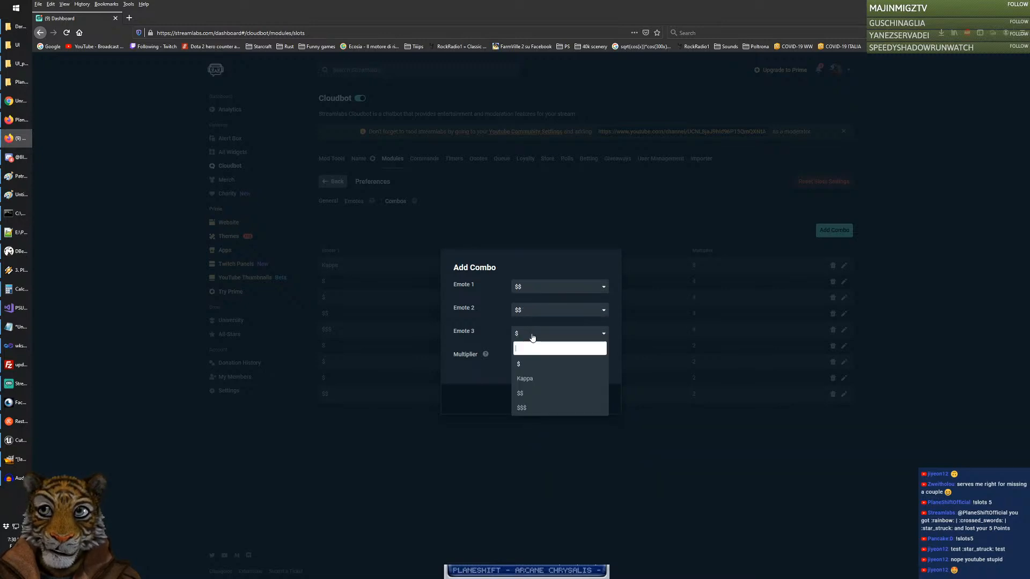
click(527, 378)
click(598, 400)
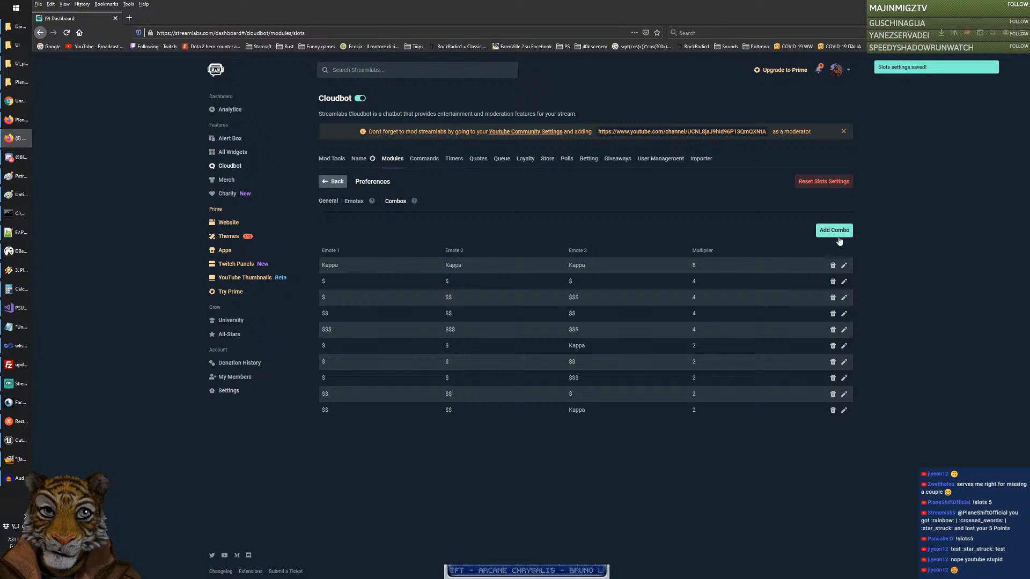
Step: Add a slots combo with emotes $$, $$ and $$$ and a multiplier of 2
click(834, 230)
click(547, 287)
click(530, 346)
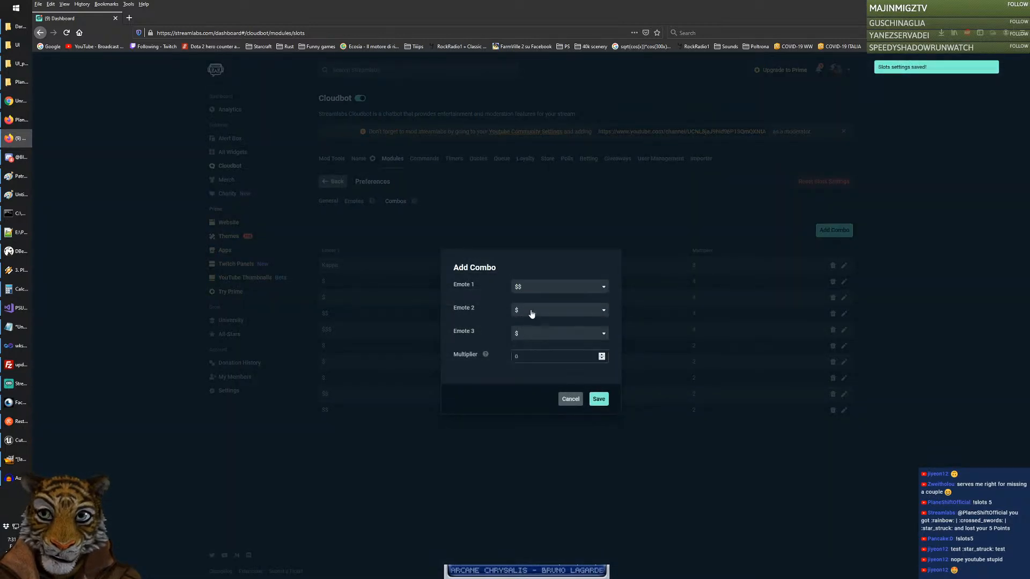
click(531, 310)
click(530, 370)
click(531, 338)
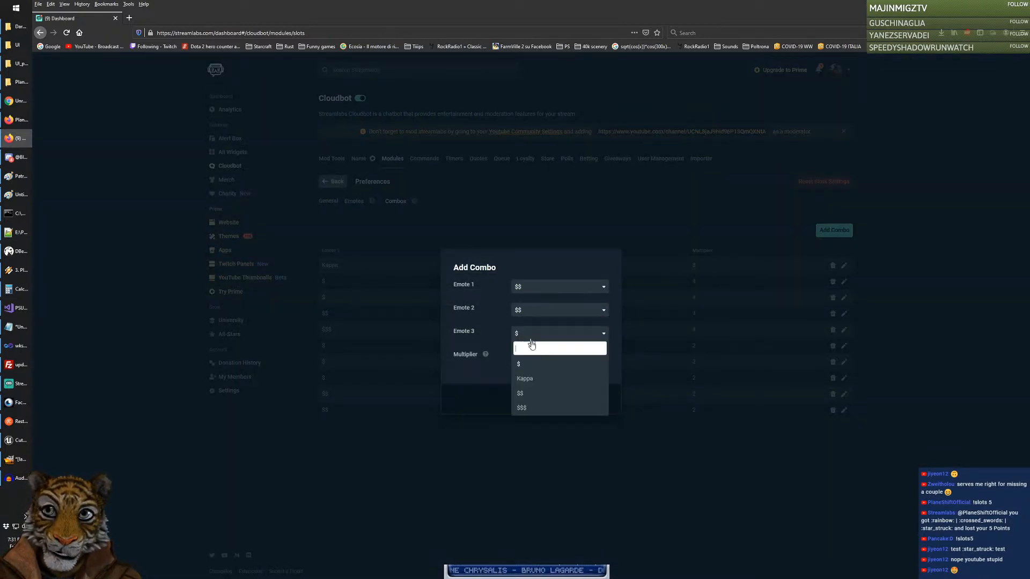
click(523, 407)
click(598, 399)
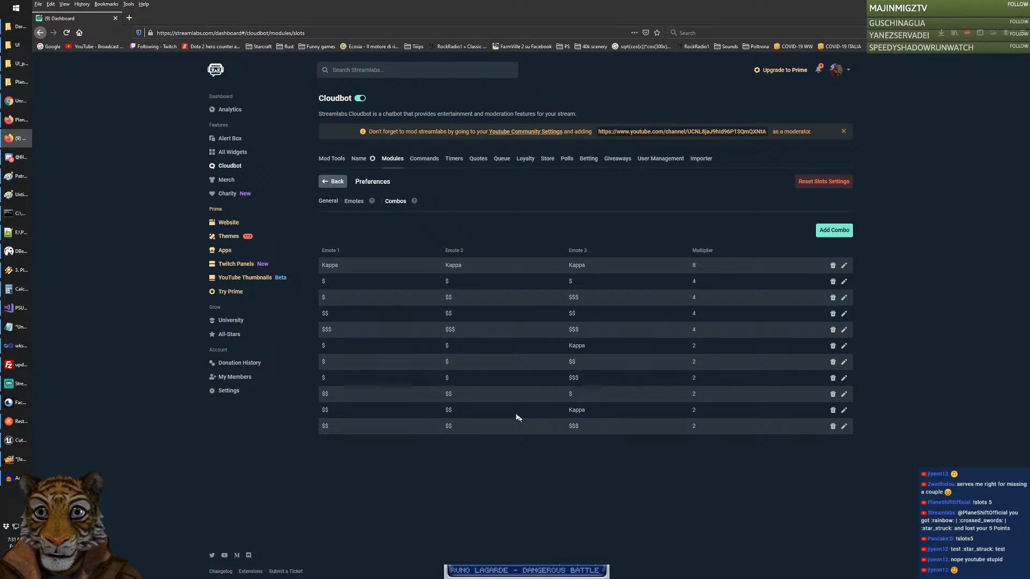
Step: Add a slots combo with emotes $$$, $$$ and $, leaving the multiplier at its default
click(839, 232)
click(538, 289)
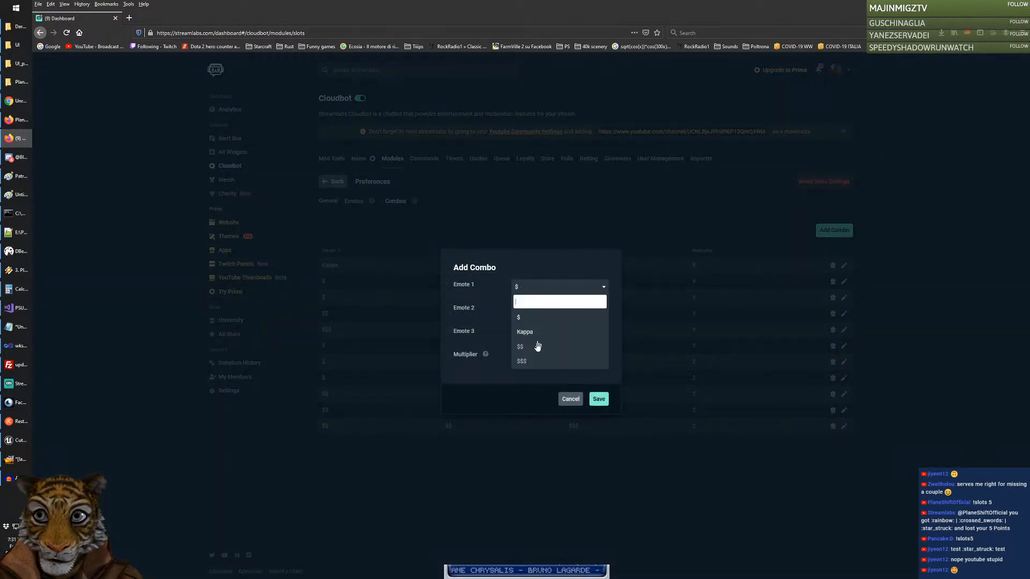
click(531, 358)
click(537, 315)
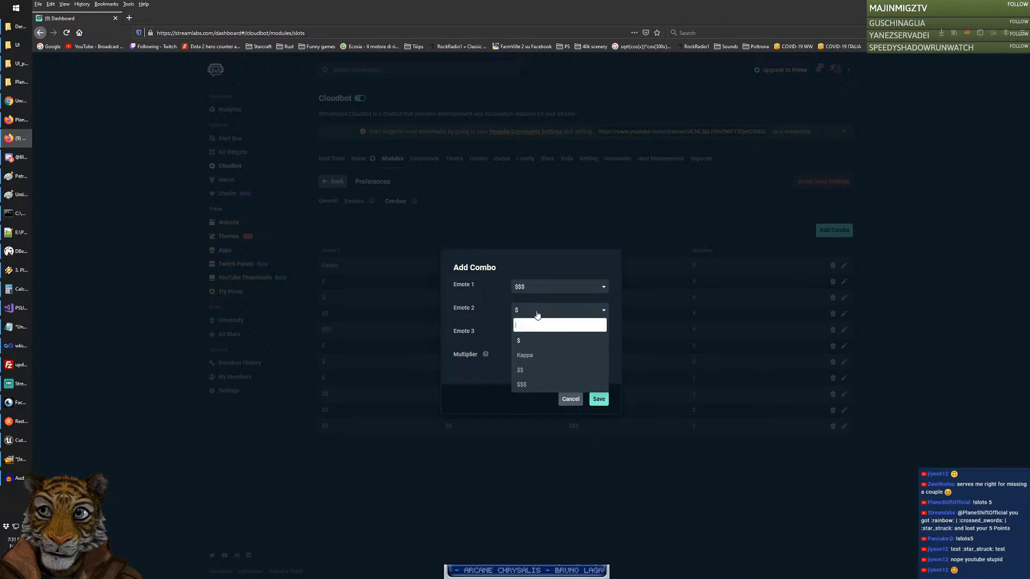
click(537, 385)
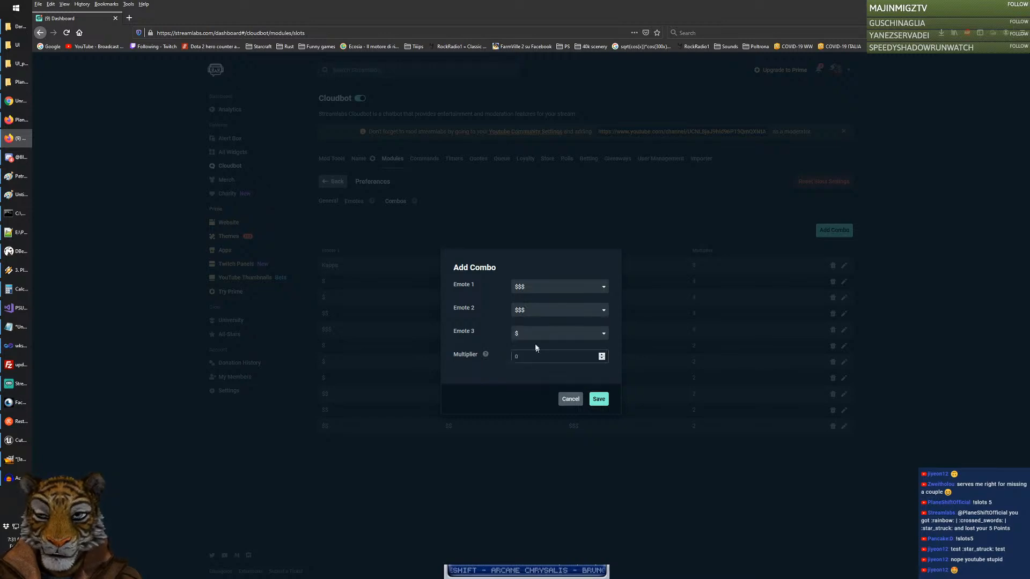
click(598, 399)
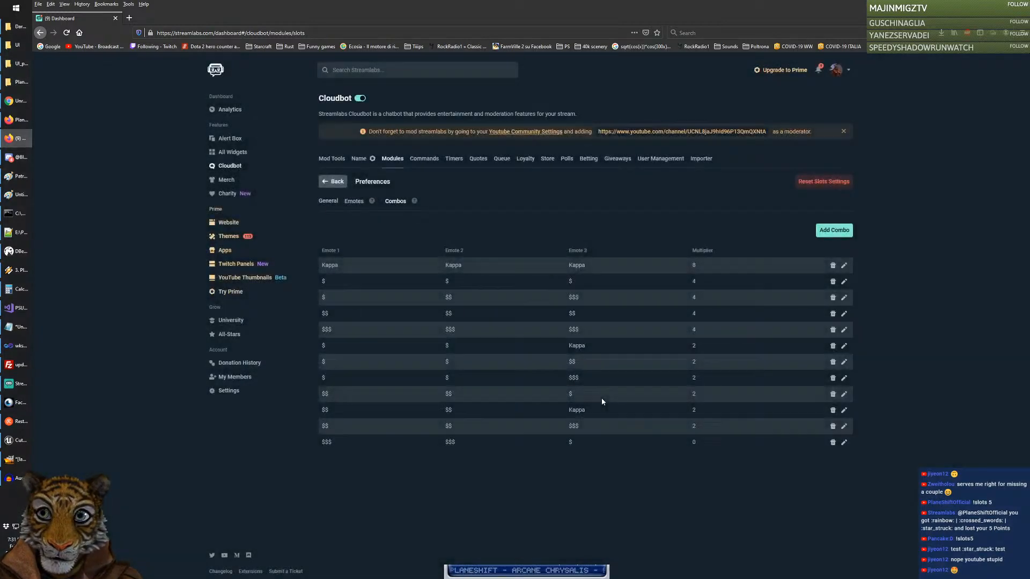
Step: Add a slots combo with emotes $$$, $$$ and $$, leaving the multiplier at its default
click(834, 231)
click(543, 293)
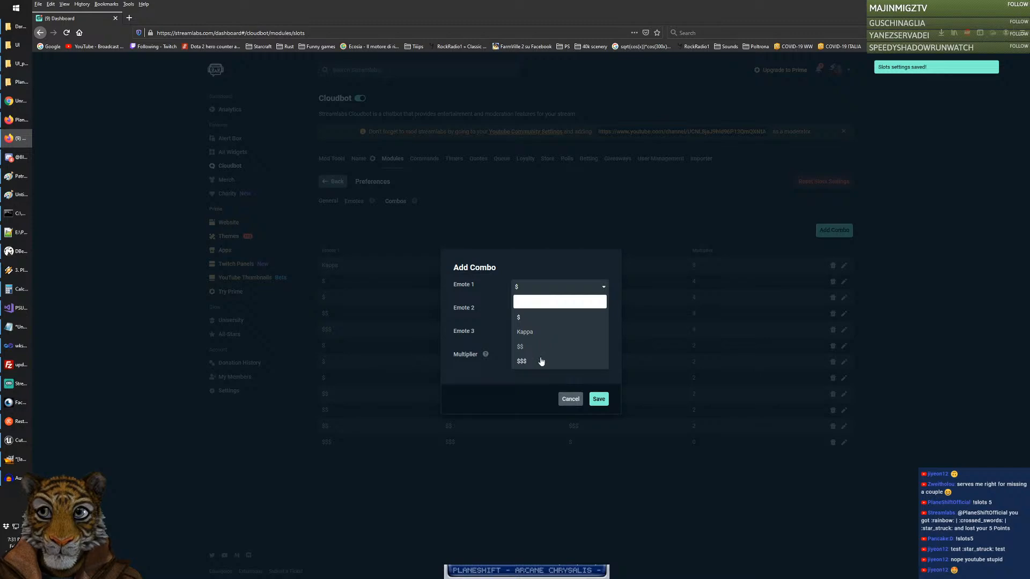
click(539, 361)
click(533, 316)
click(530, 384)
click(534, 333)
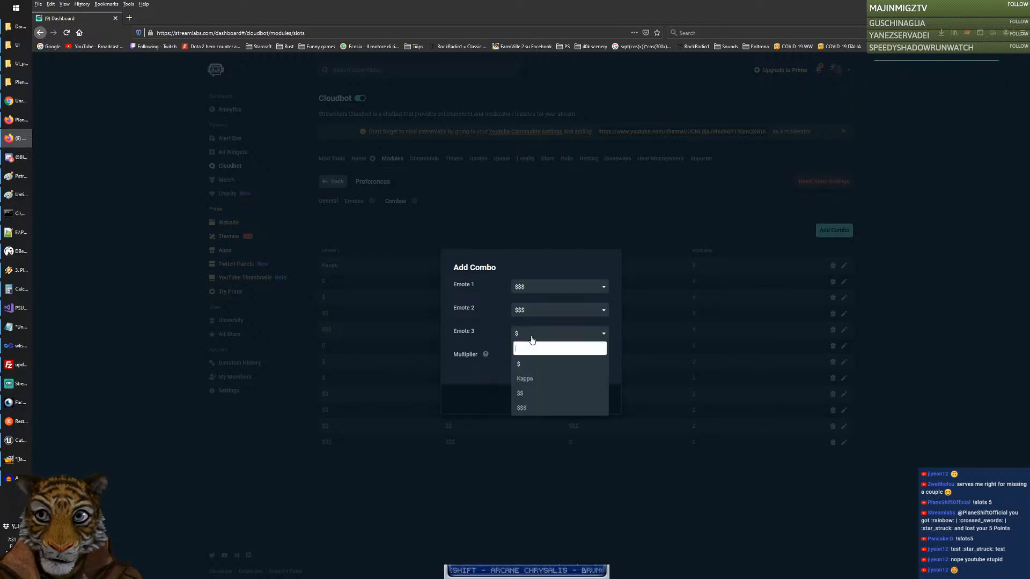
click(530, 394)
click(599, 400)
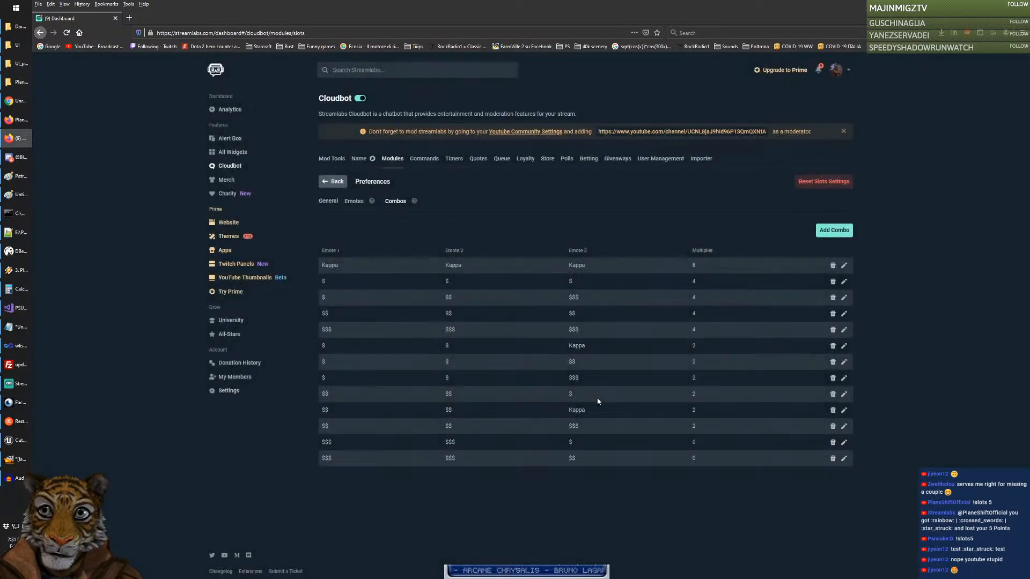
Step: Add a slots combo with emotes $$$, $$$ and Kappa, leaving the multiplier at its default
click(834, 230)
click(564, 292)
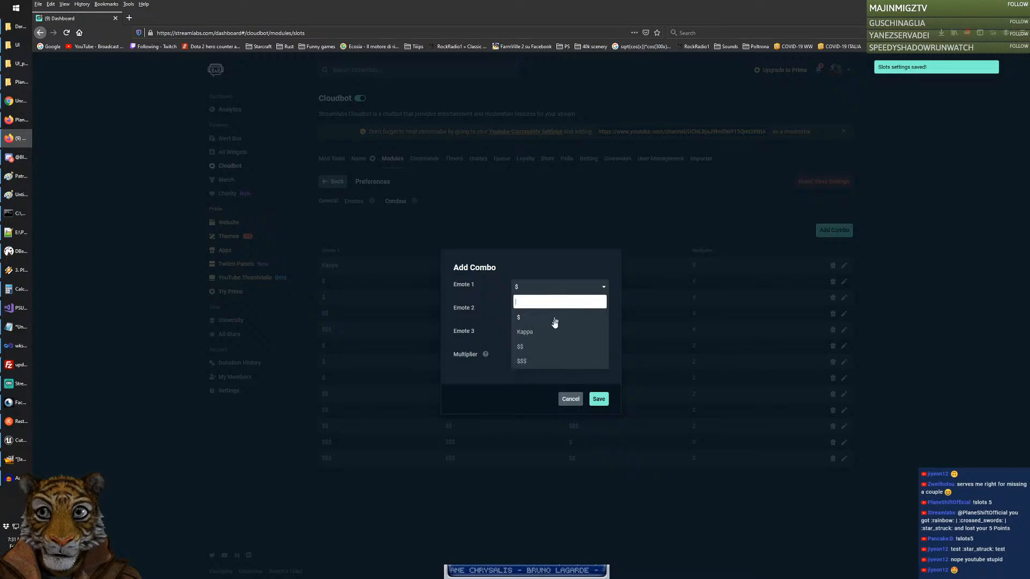
click(539, 361)
click(538, 315)
click(528, 383)
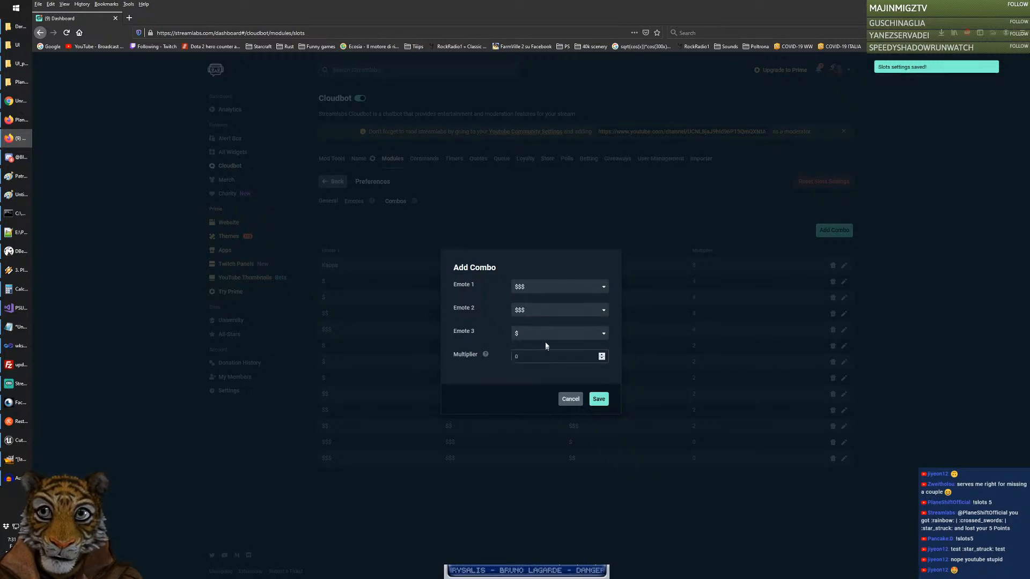
click(538, 333)
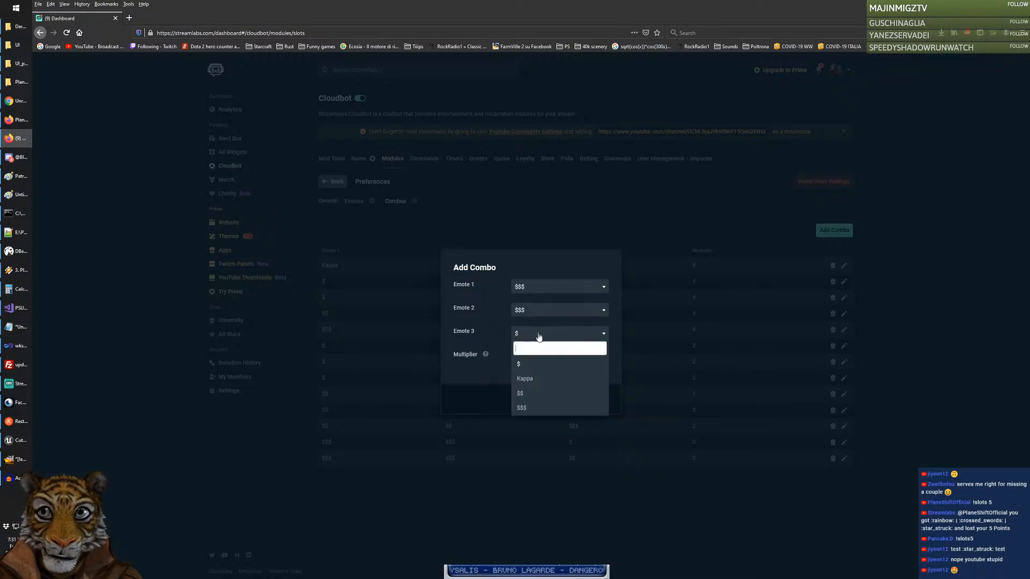
click(530, 378)
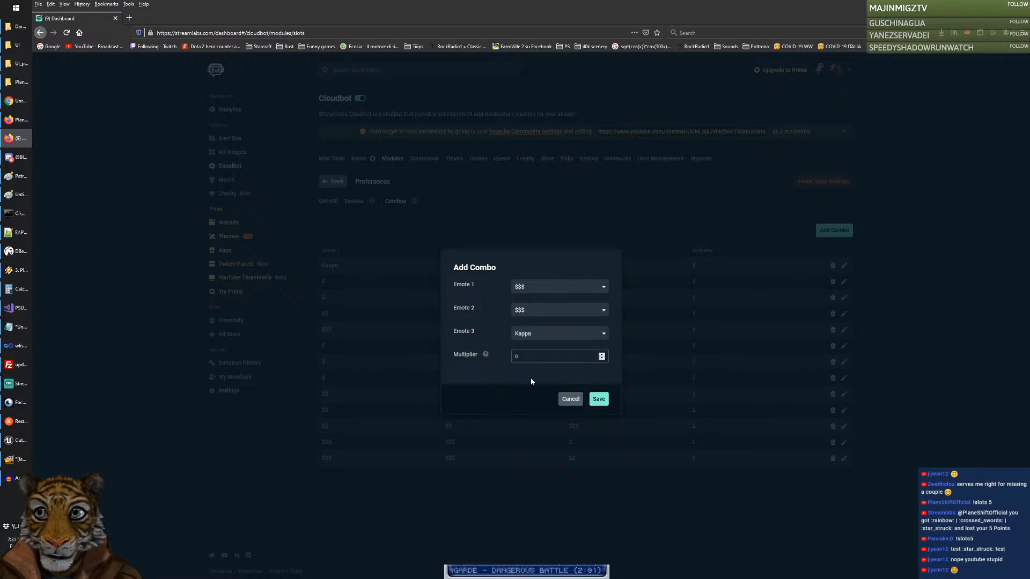
click(599, 399)
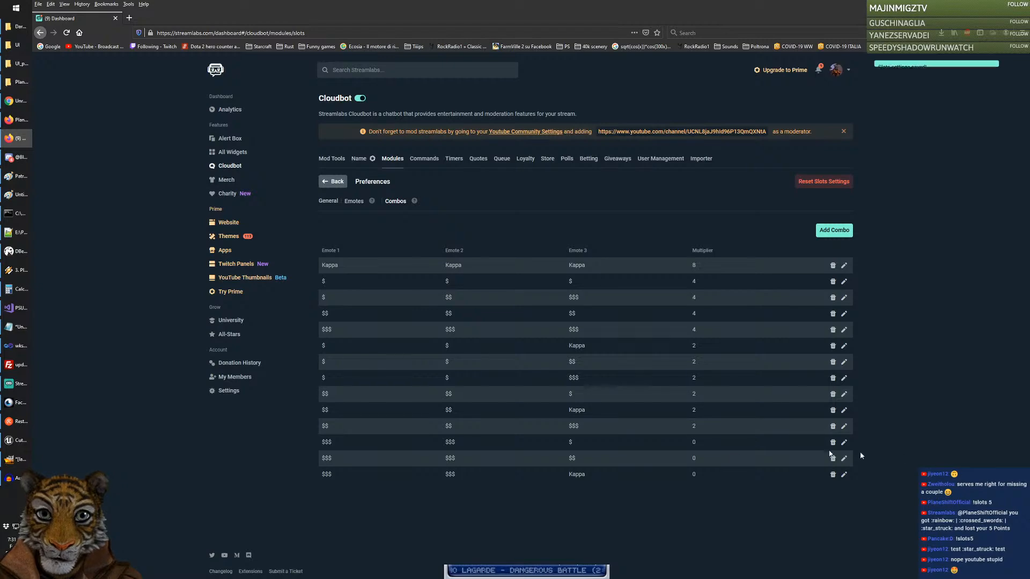
Step: Set the multiplier to 2 for the three combos that start with $$$, $$$ and end in $, $$ and Kappa
click(844, 442)
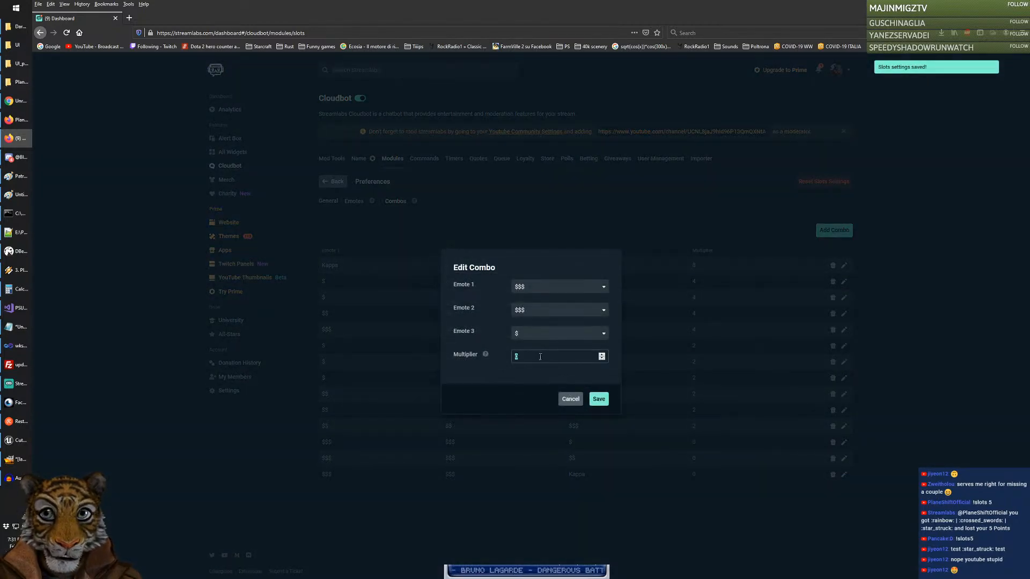
click(599, 399)
click(843, 459)
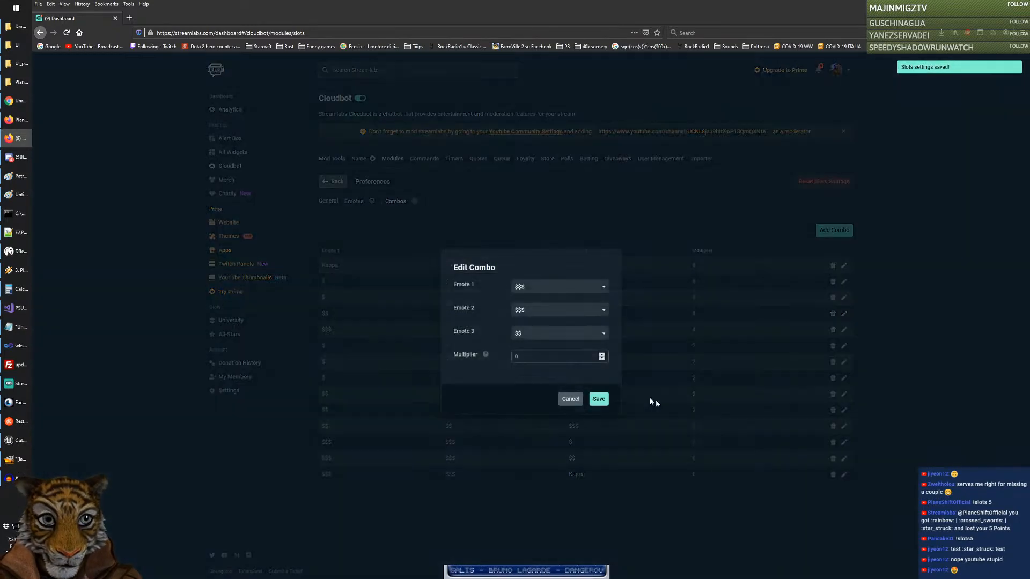
click(598, 399)
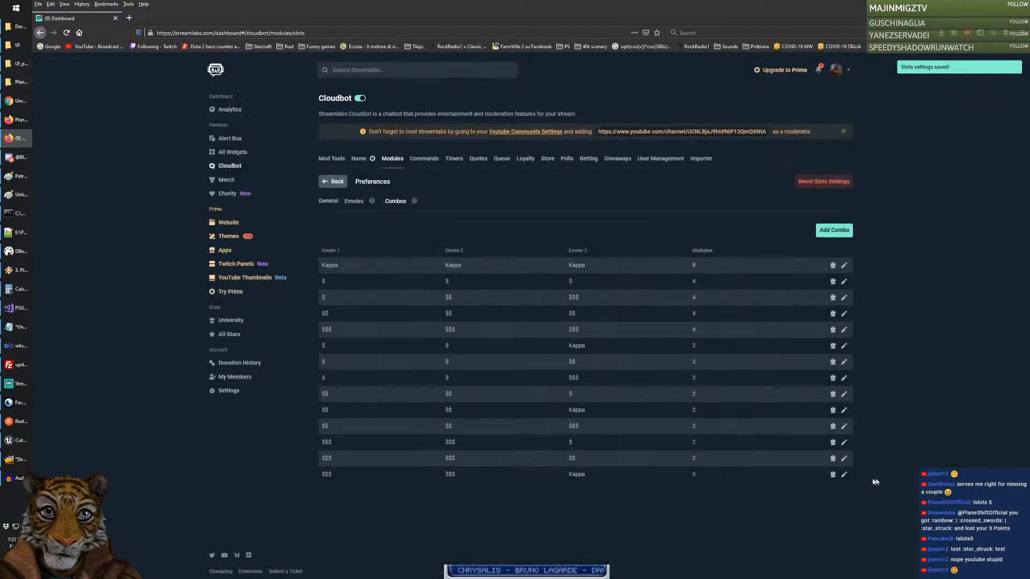
click(844, 475)
double_click(540, 357)
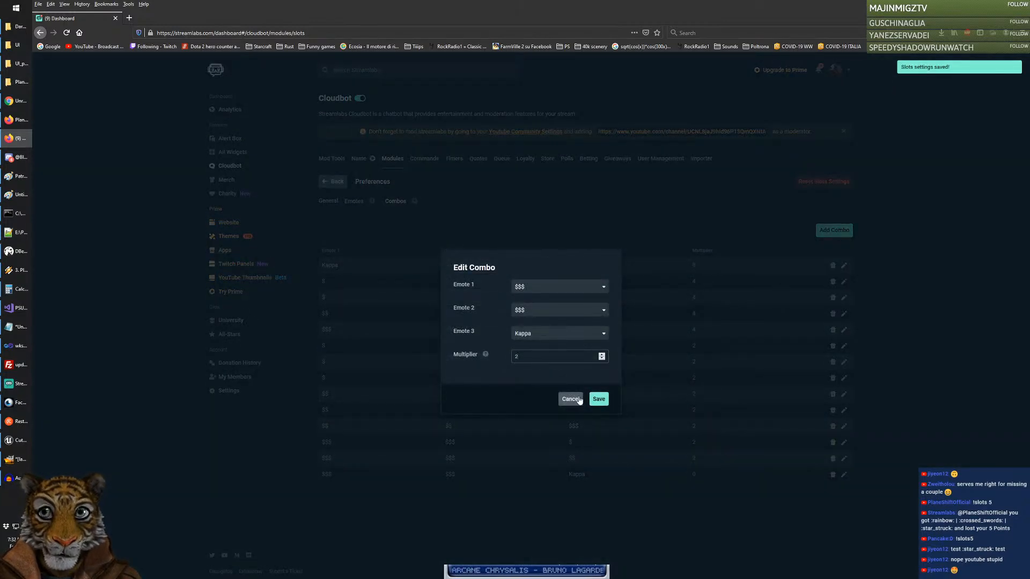
click(599, 400)
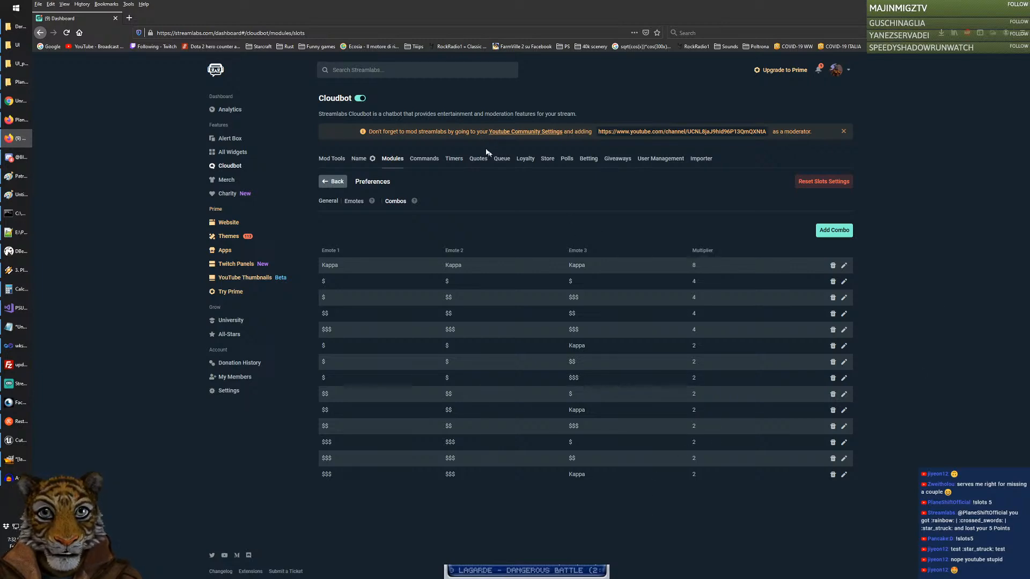
Step: Switch to the YouTube live stream page and send "!slots 5" in the live chat
click(17, 101)
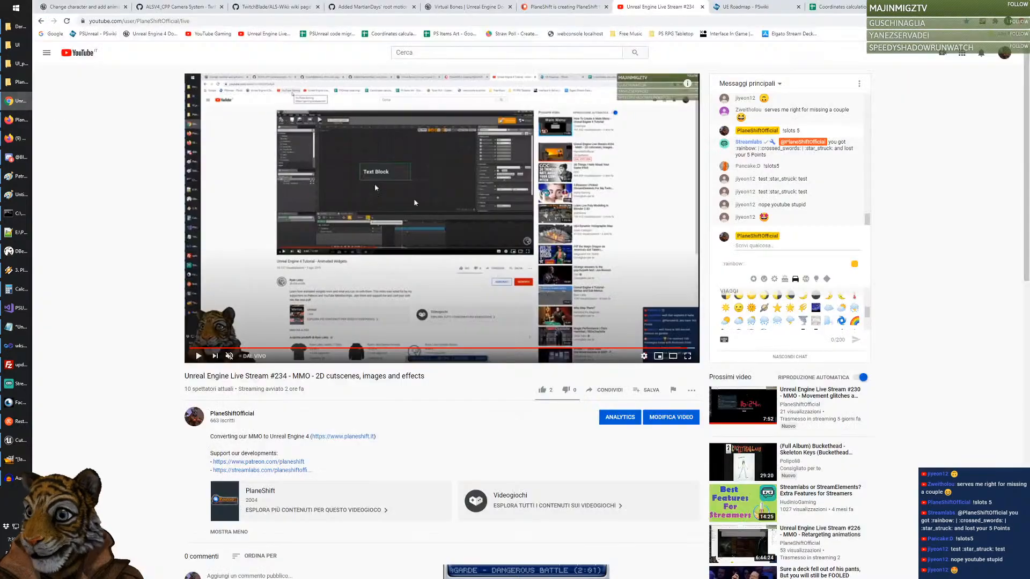
click(766, 247)
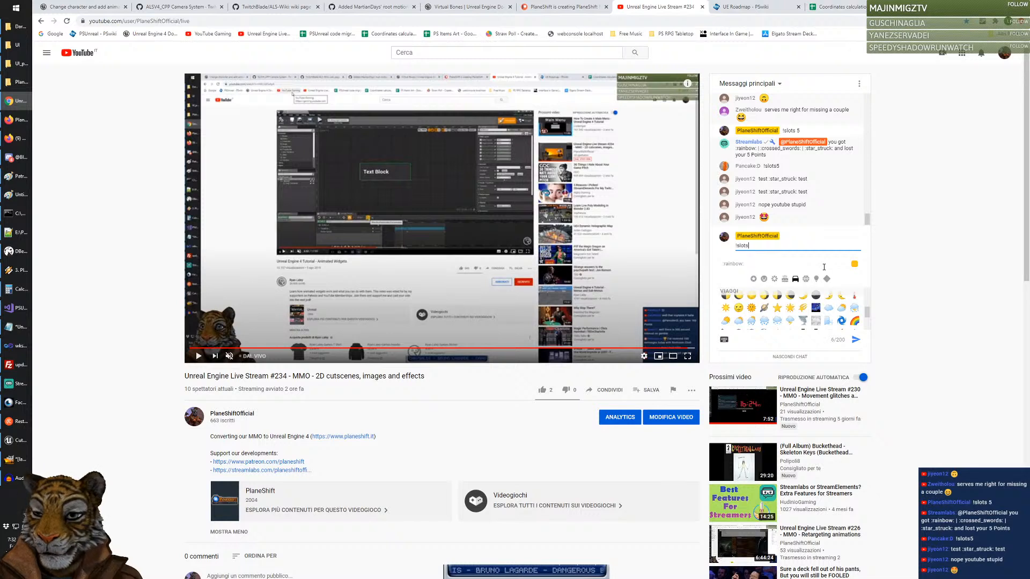
key(Return)
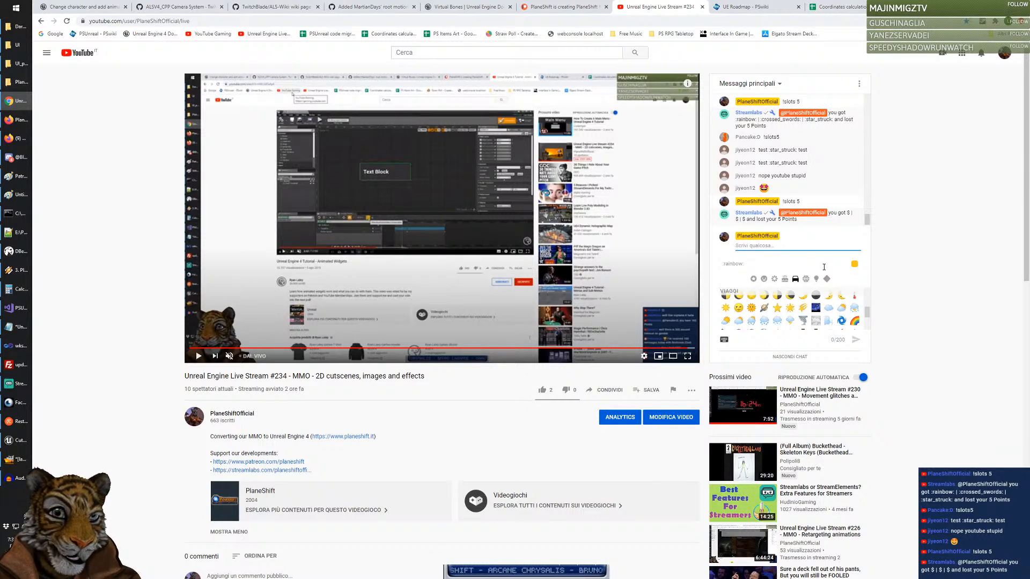
Step: Compare the bot's slots reply in the YouTube chat with the $, $, $ combo and its multiplier in Streamlabs
key(alt+Tab)
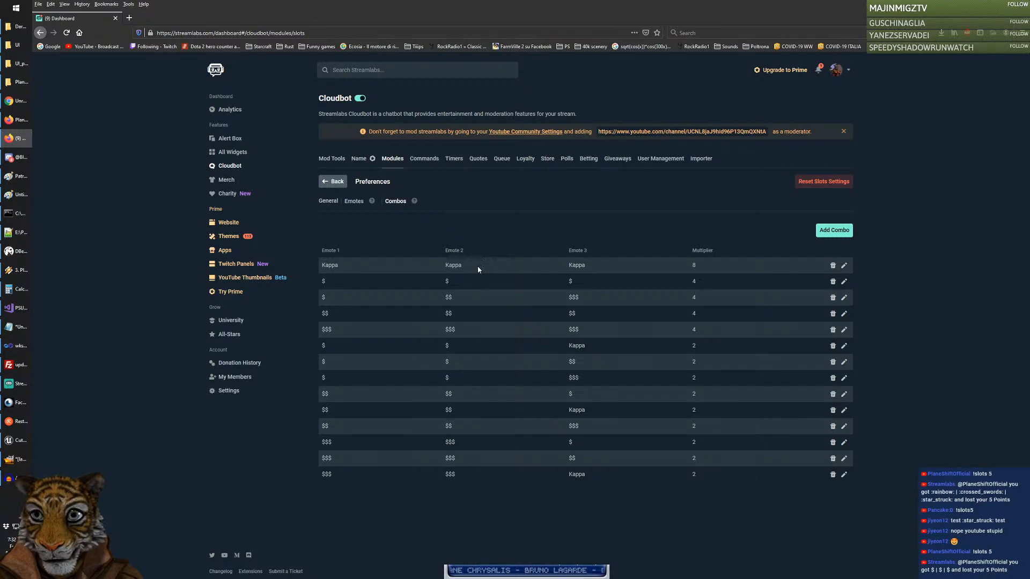
drag(627, 282, 318, 284)
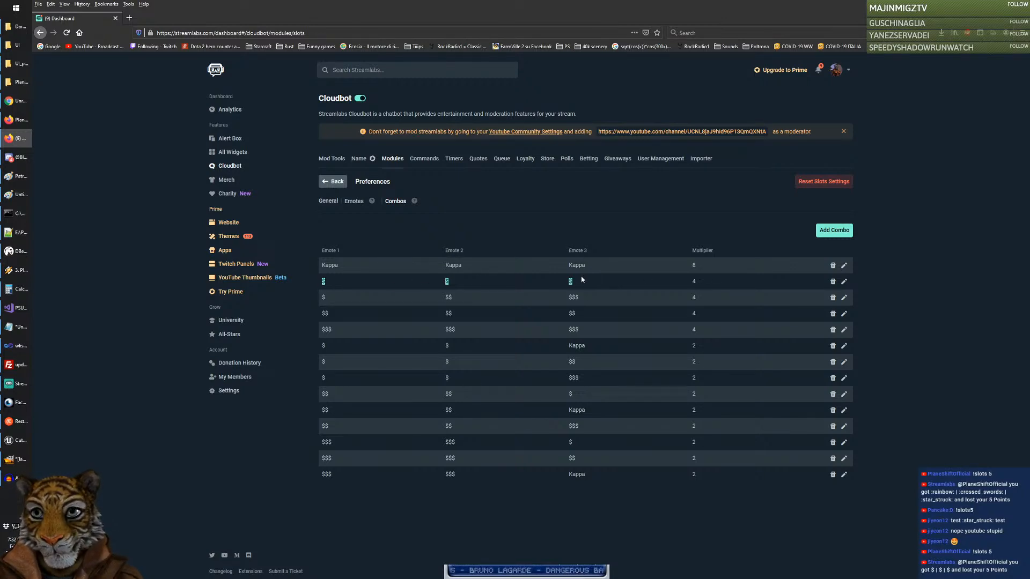
drag(582, 280, 699, 283)
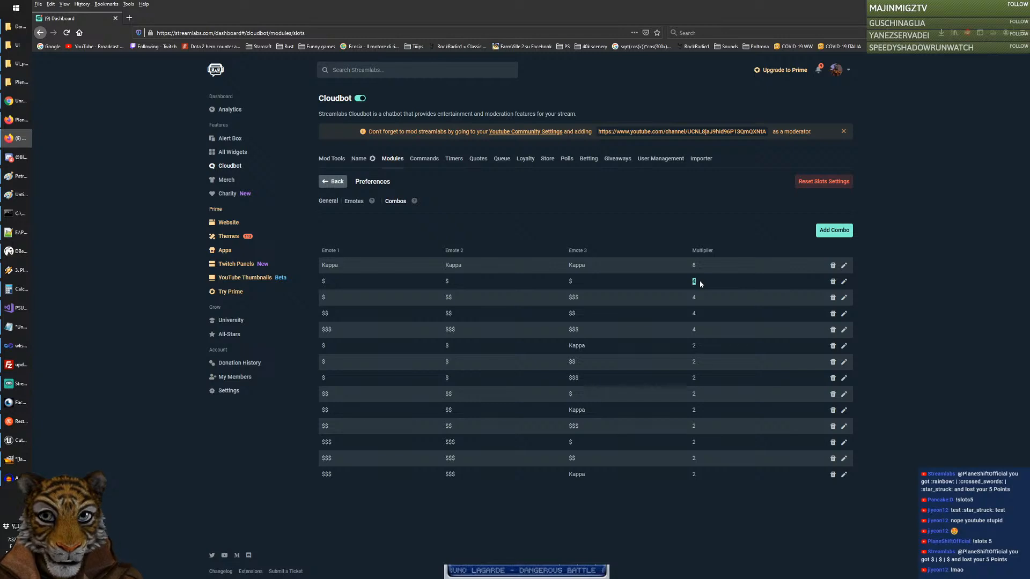
key(alt+Tab)
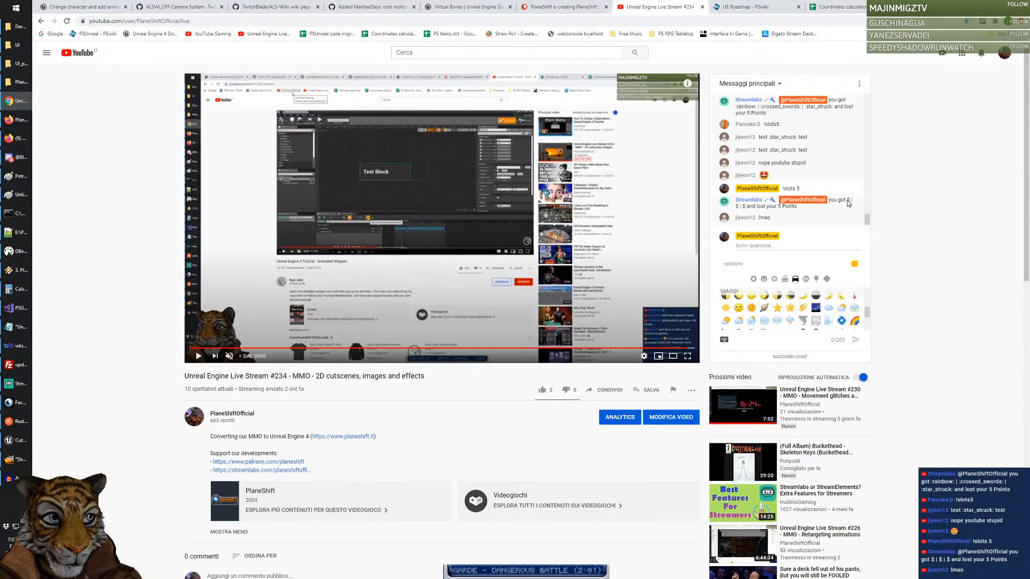
click(767, 203)
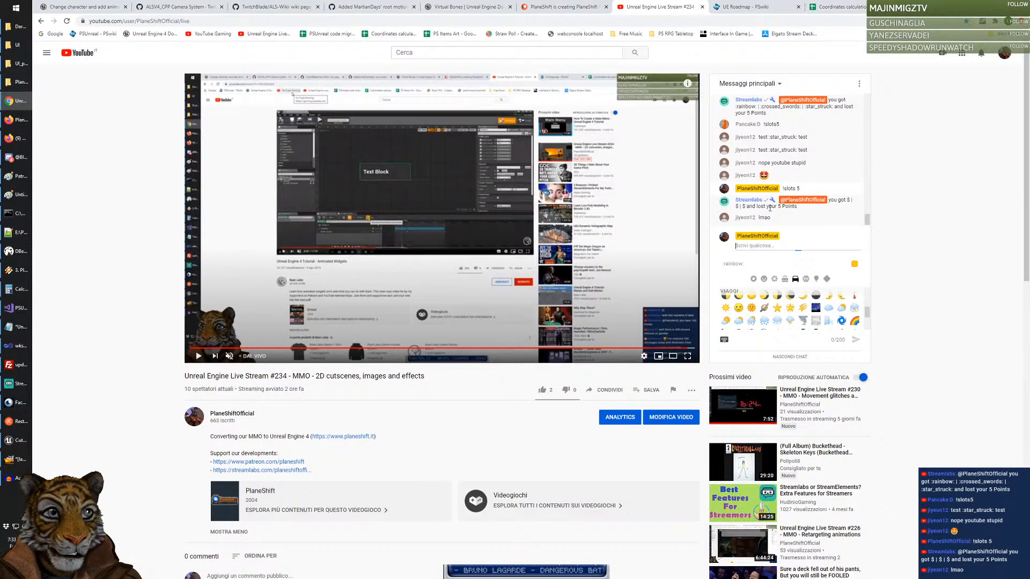
drag(846, 200, 767, 207)
click(817, 217)
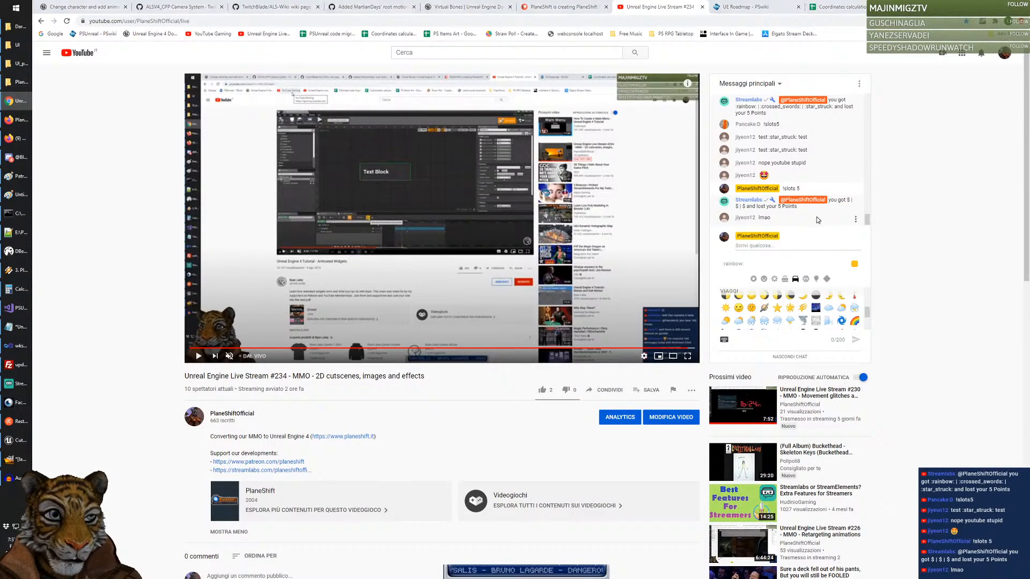
Step: Return to Streamlabs, save the slots module's general settings and review its emotes and combos lists
key(alt+Tab)
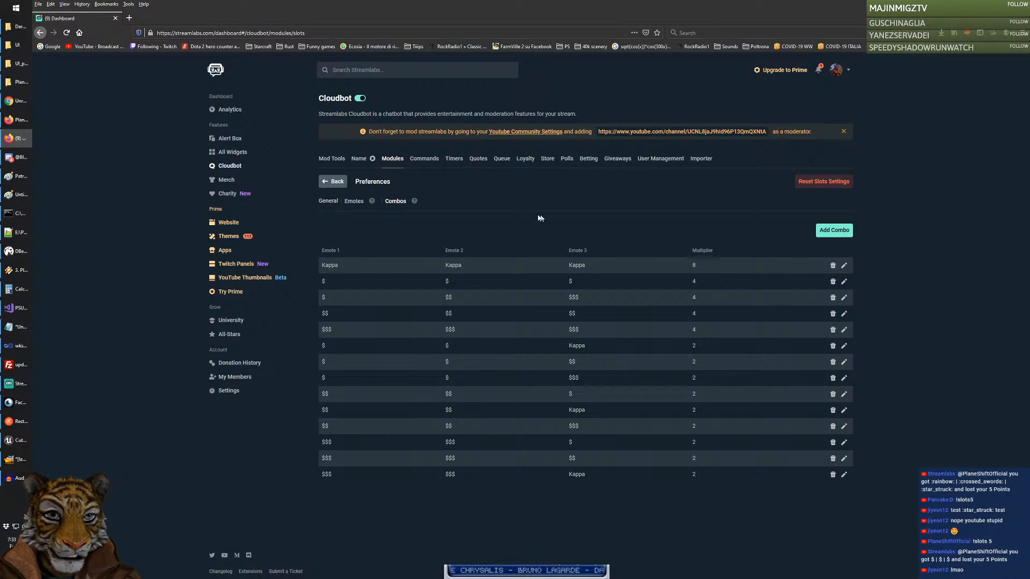
click(335, 202)
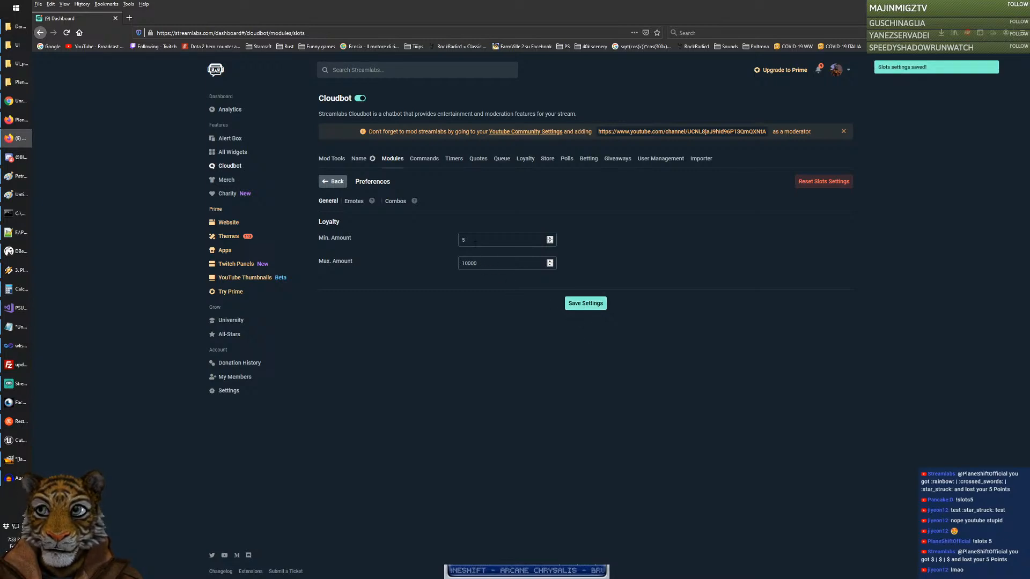
click(354, 203)
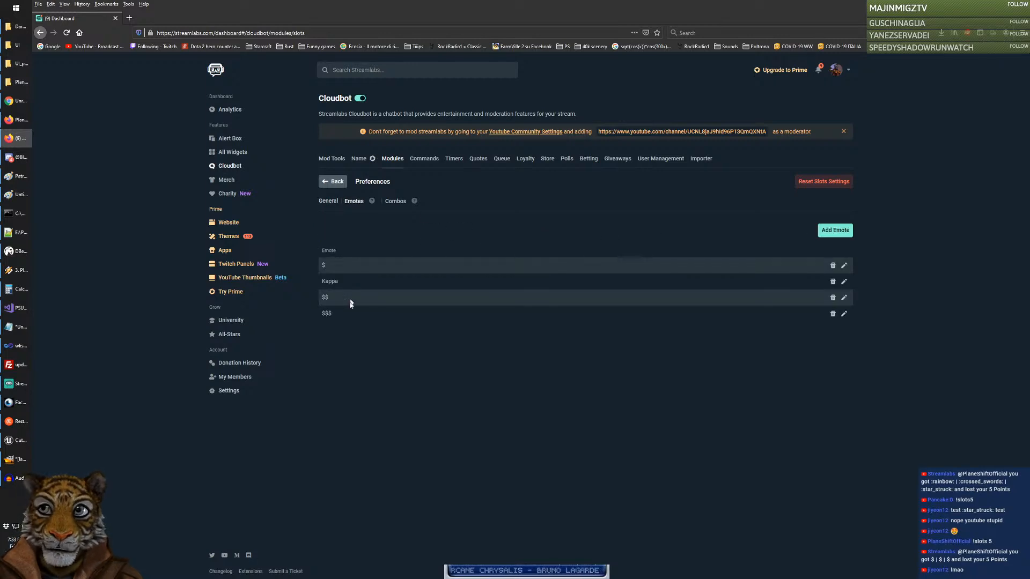
click(397, 203)
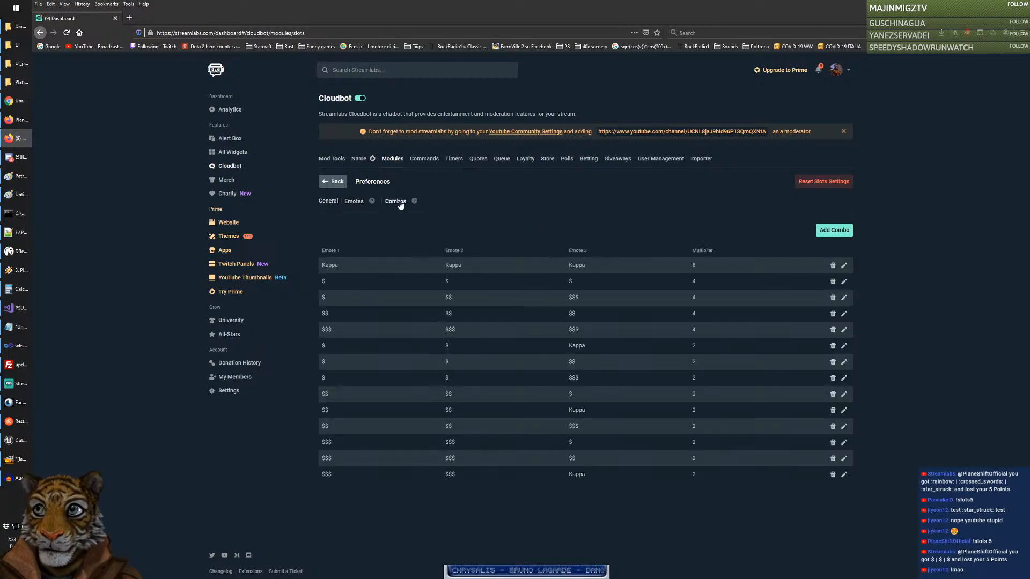
click(327, 202)
Step: Switch to the YouTube live chat and send "!slots 5" again to retest the minigame
key(alt+Tab)
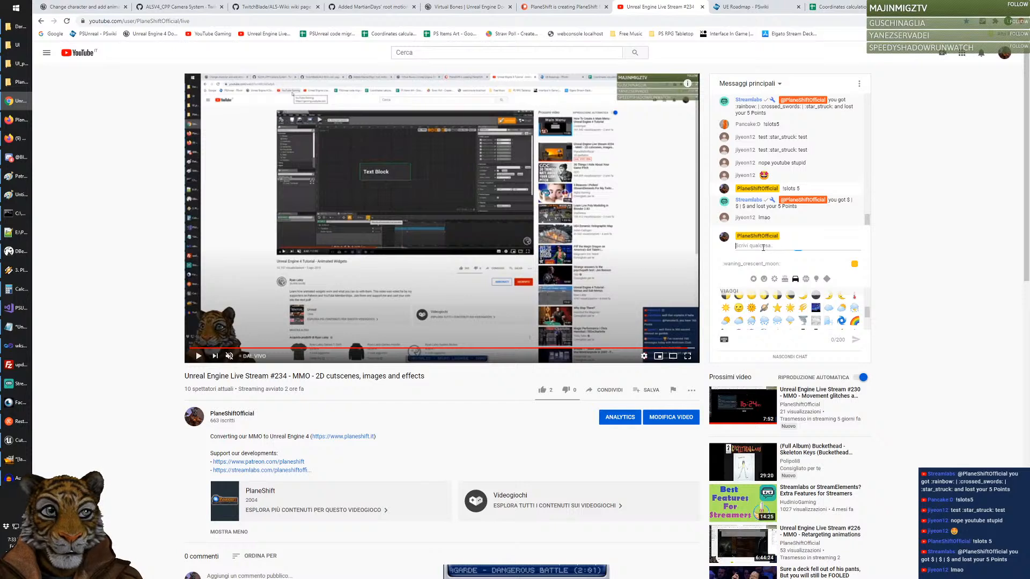
text(!!)
key(BackSpace)
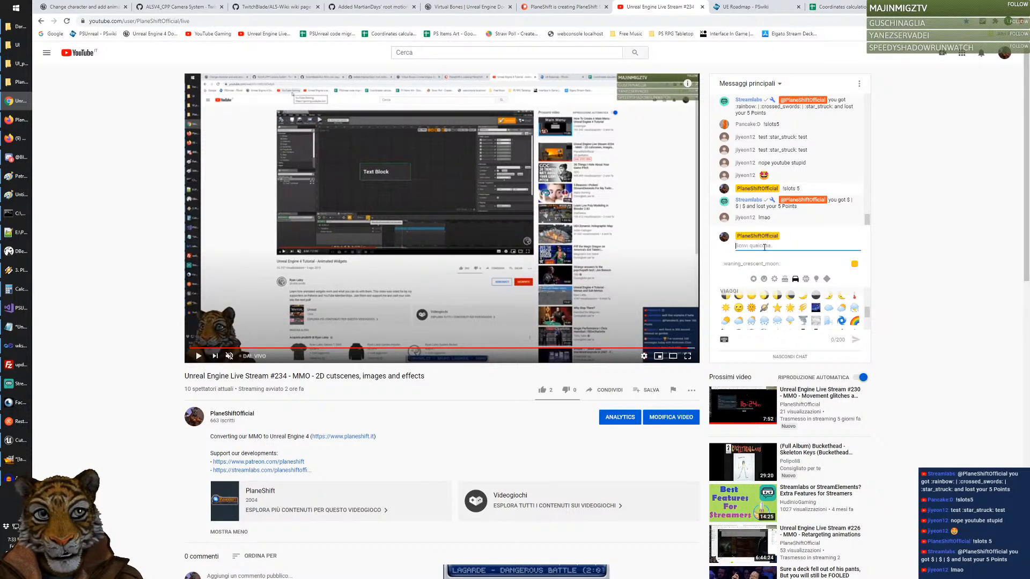
text(!slots 5)
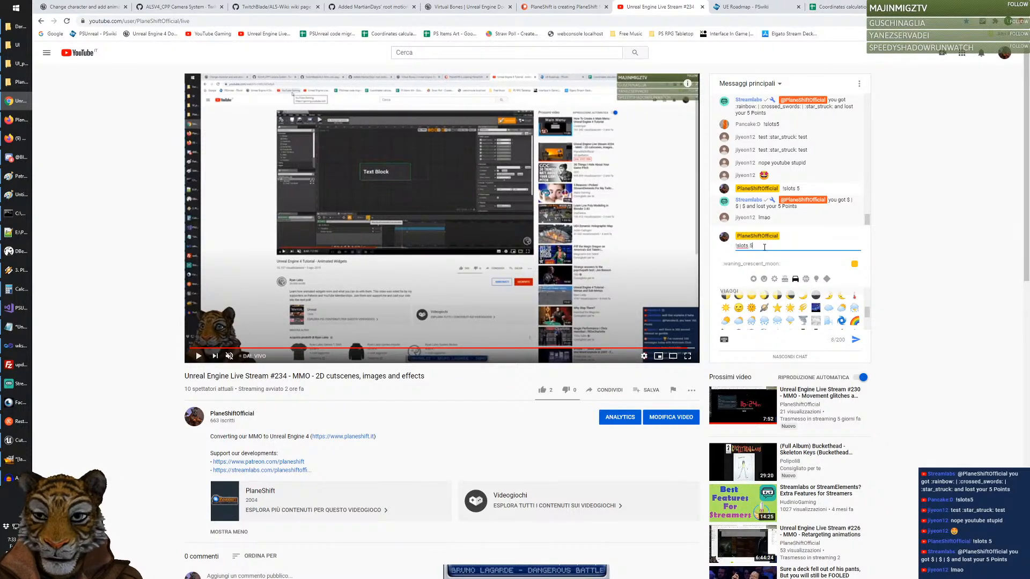
key(Return)
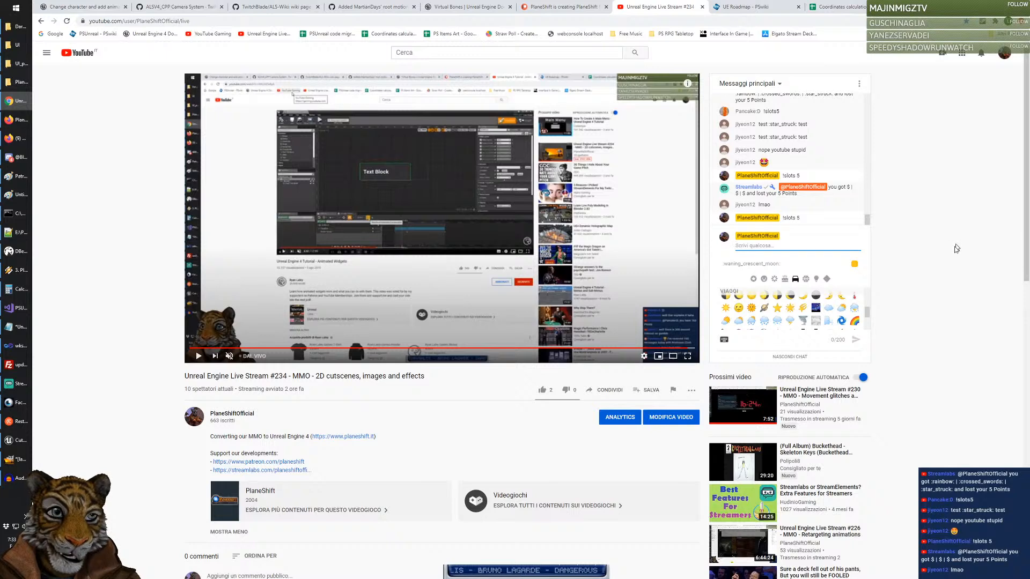
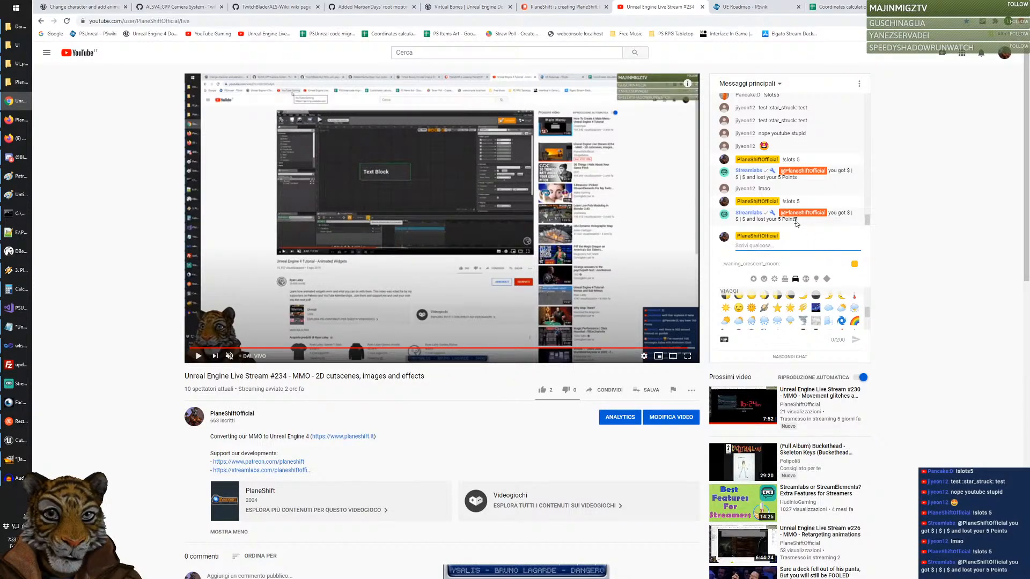
Step: Switch to Streamlabs and examine the slots emotes list and its help note
key(alt+Tab)
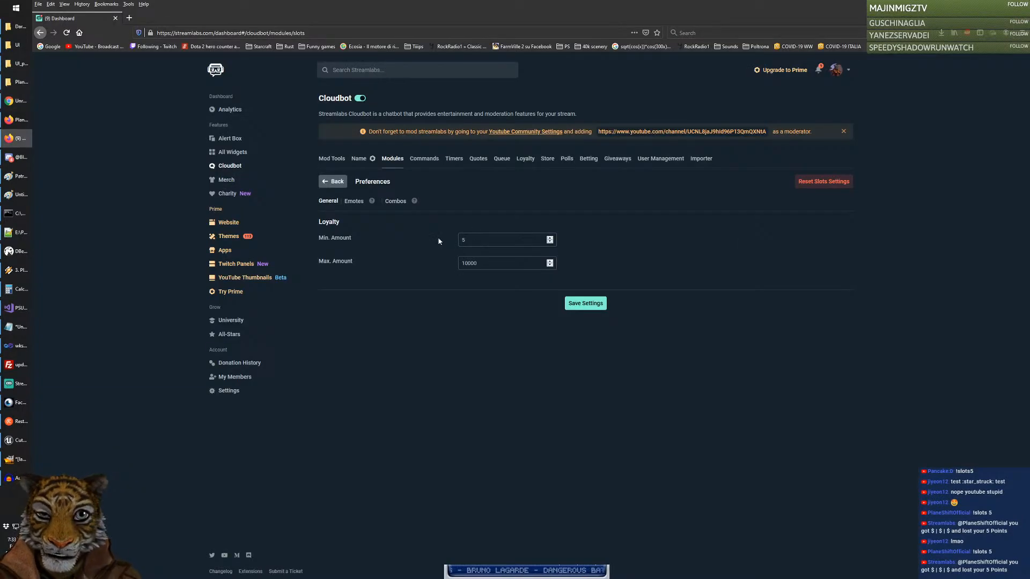
click(354, 201)
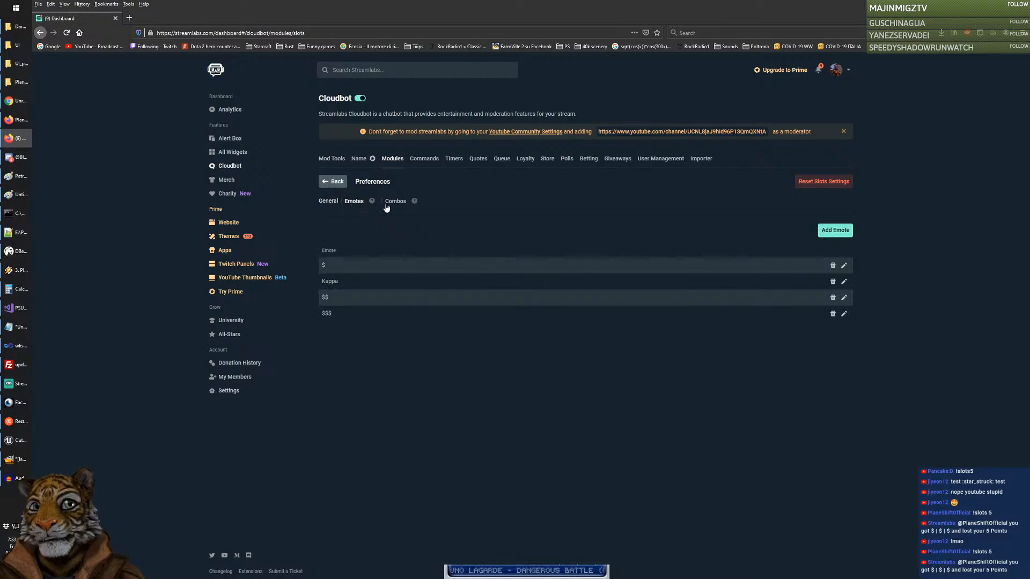
mouse_move(372, 202)
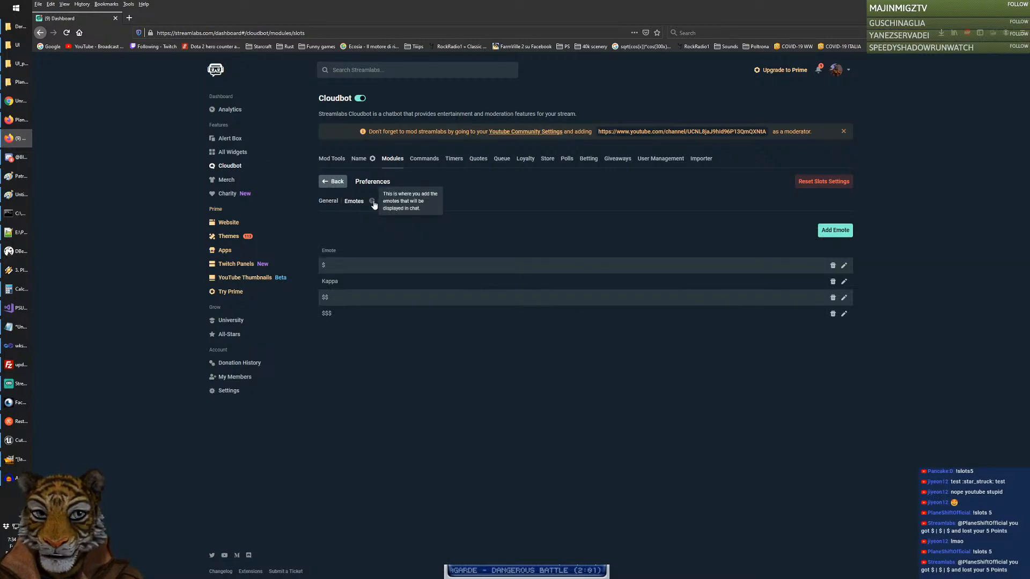
double_click(342, 270)
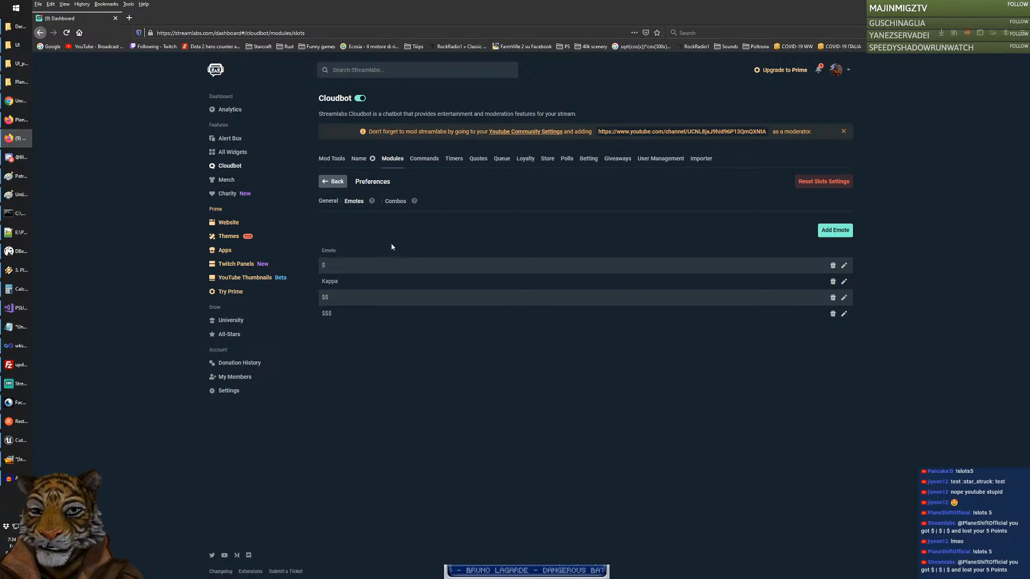
key(alt+Tab)
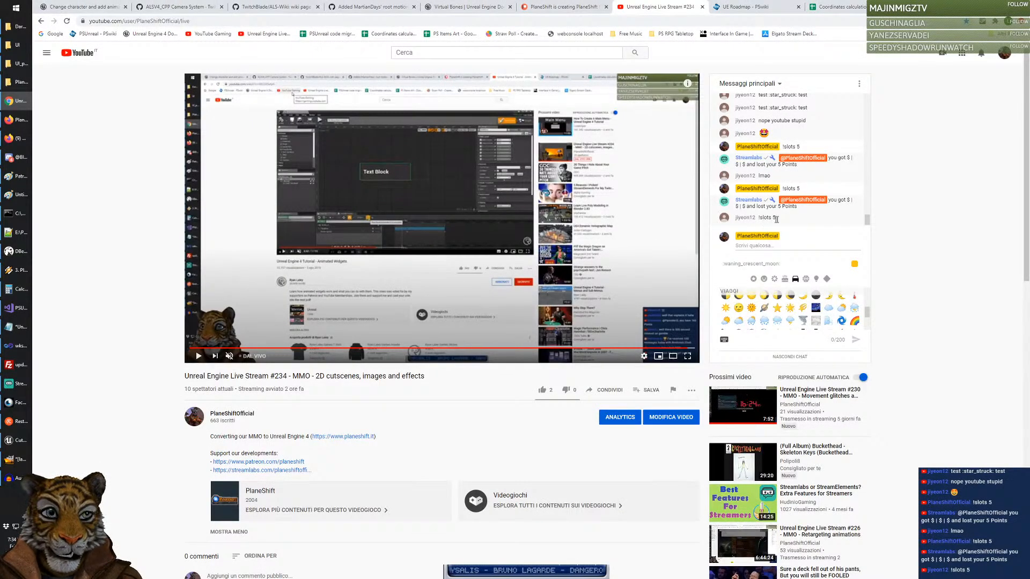
click(815, 249)
text(!)
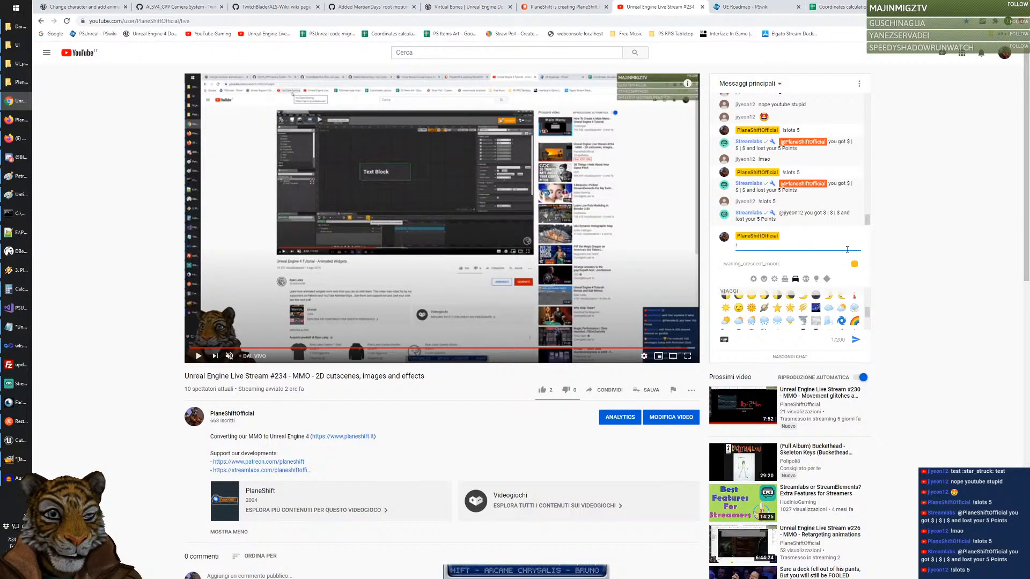
key(BackSpace)
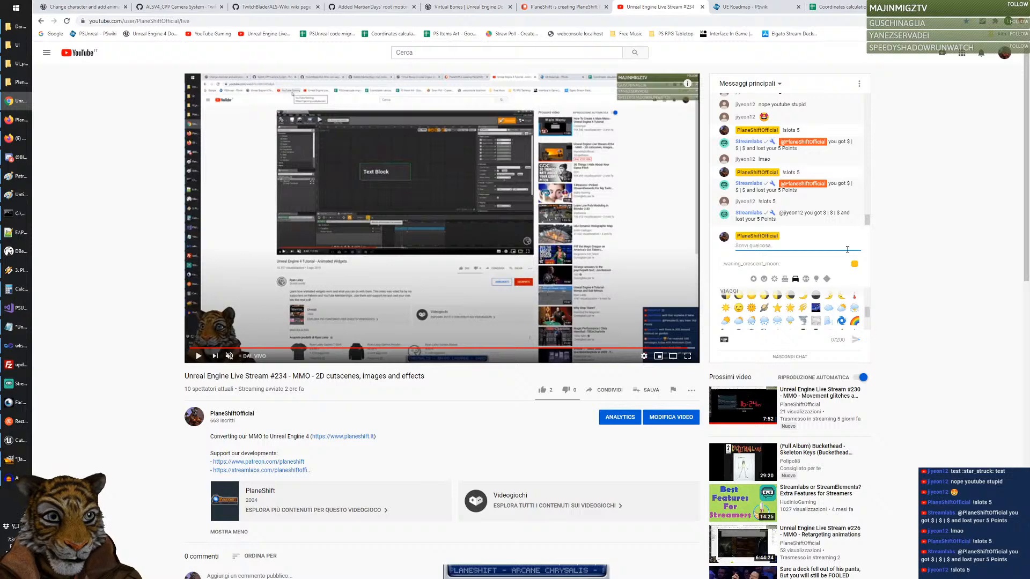
Step: Reopen the Slots Minigame preferences in Streamlabs and recheck the stored emotes, combos and general amounts
key(alt+Tab)
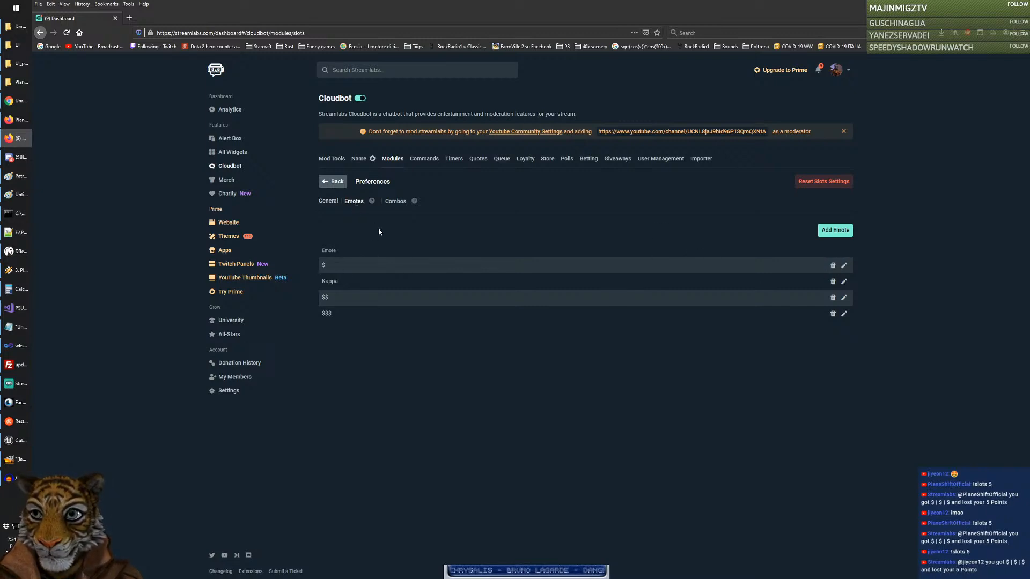
click(236, 167)
click(391, 159)
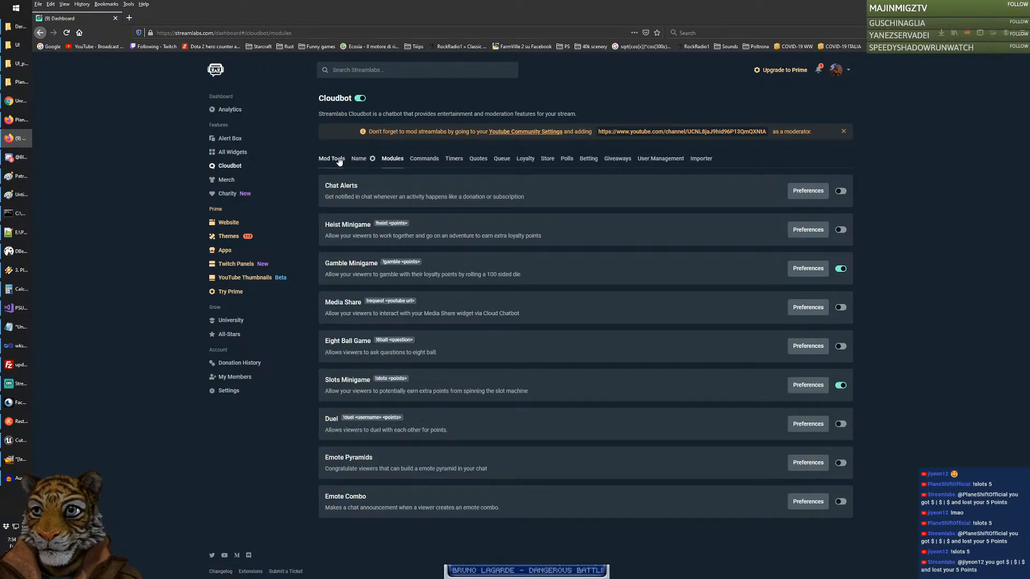
click(807, 386)
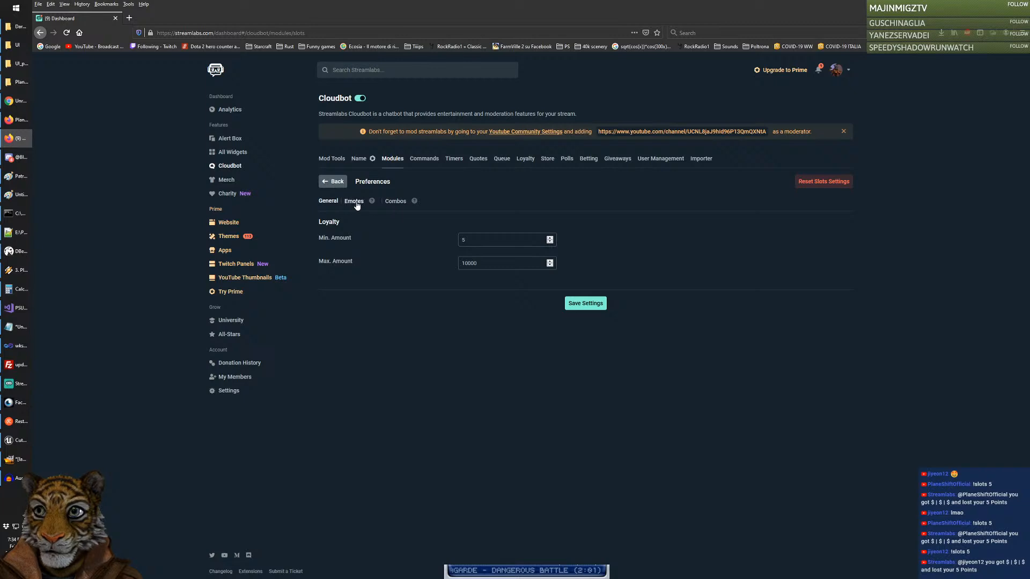
click(354, 202)
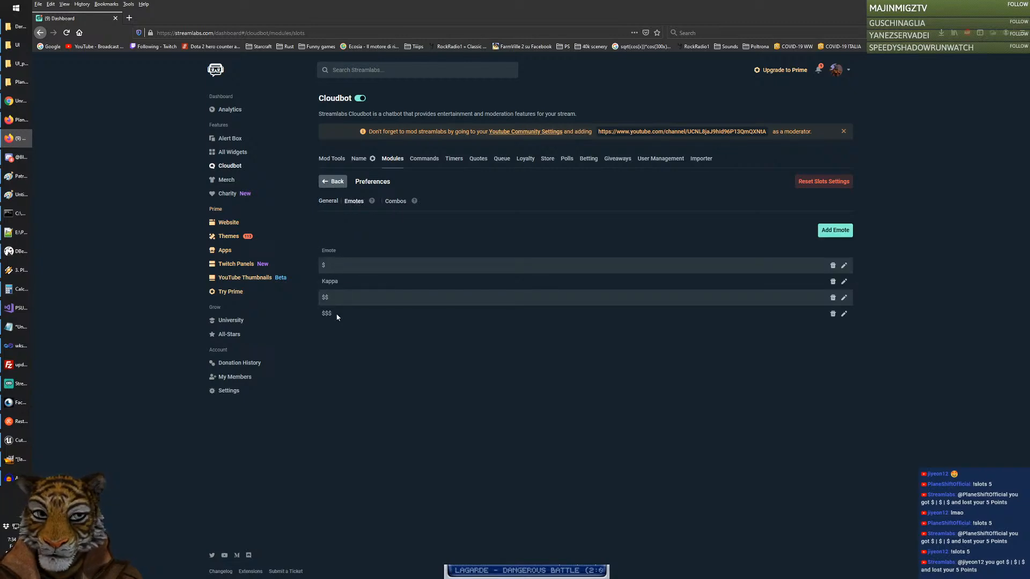
click(391, 206)
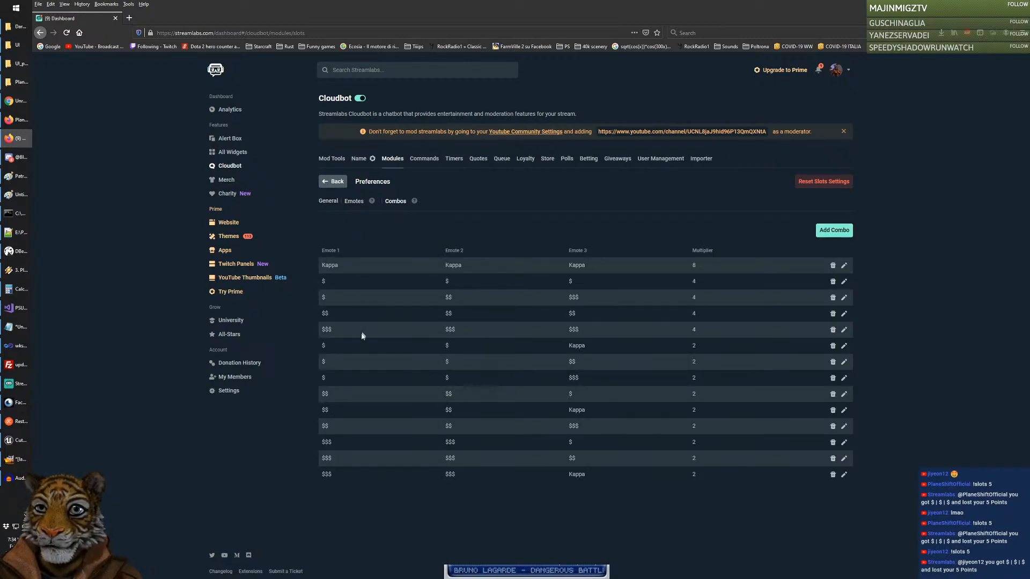
click(328, 201)
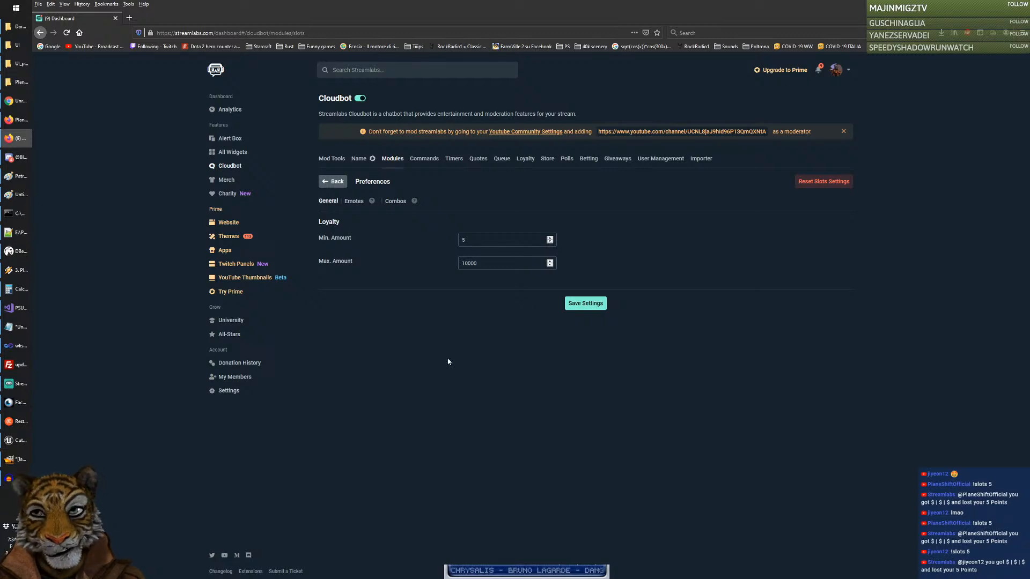
Step: Go back to the YouTube live chat and send "!slots 5" once more
key(alt+Tab)
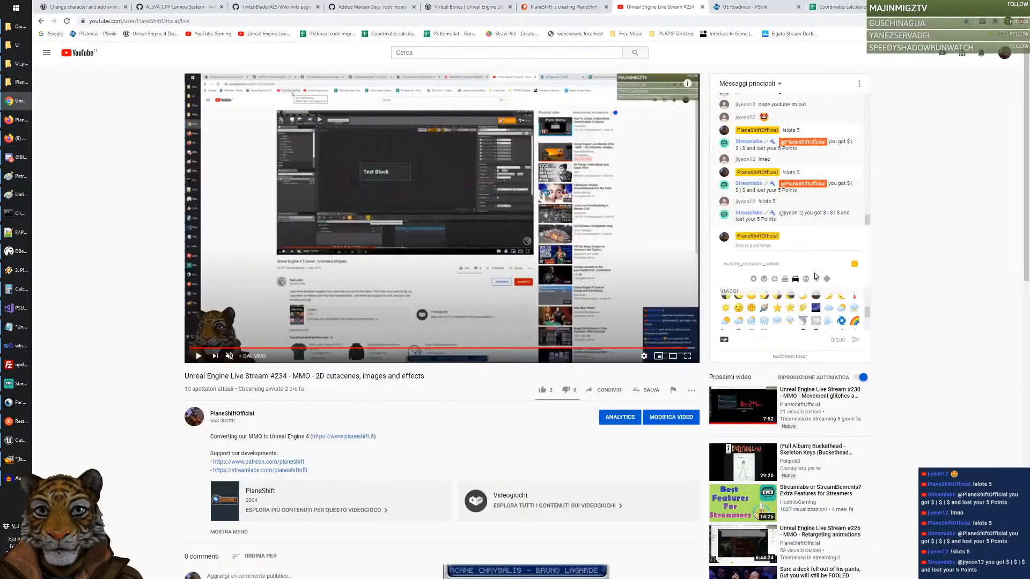
click(791, 245)
text(!)
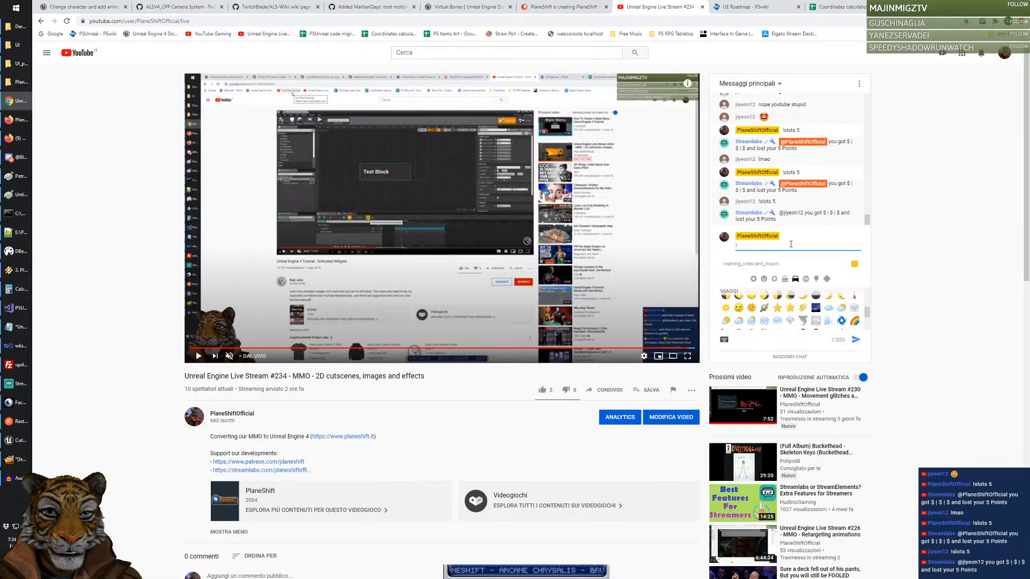
text(slots 4)
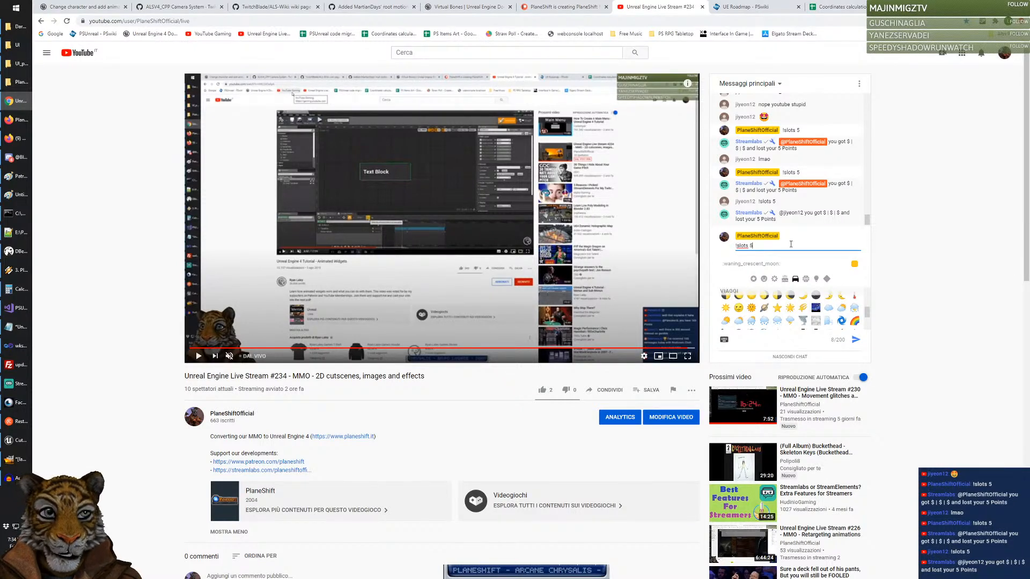
key(Return)
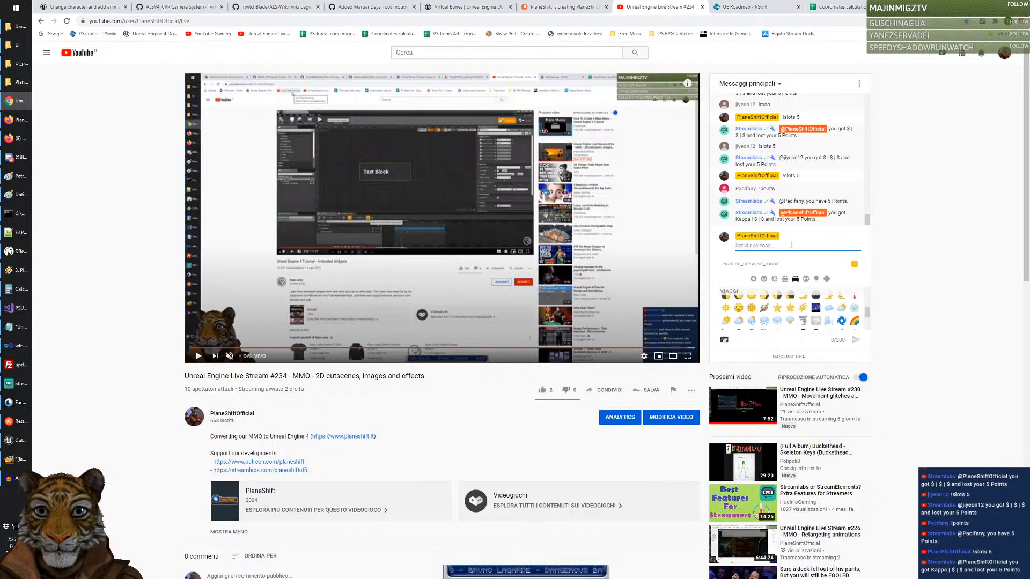
Step: Return to Streamlabs and review the YouTube slots emotes list
key(alt+Tab)
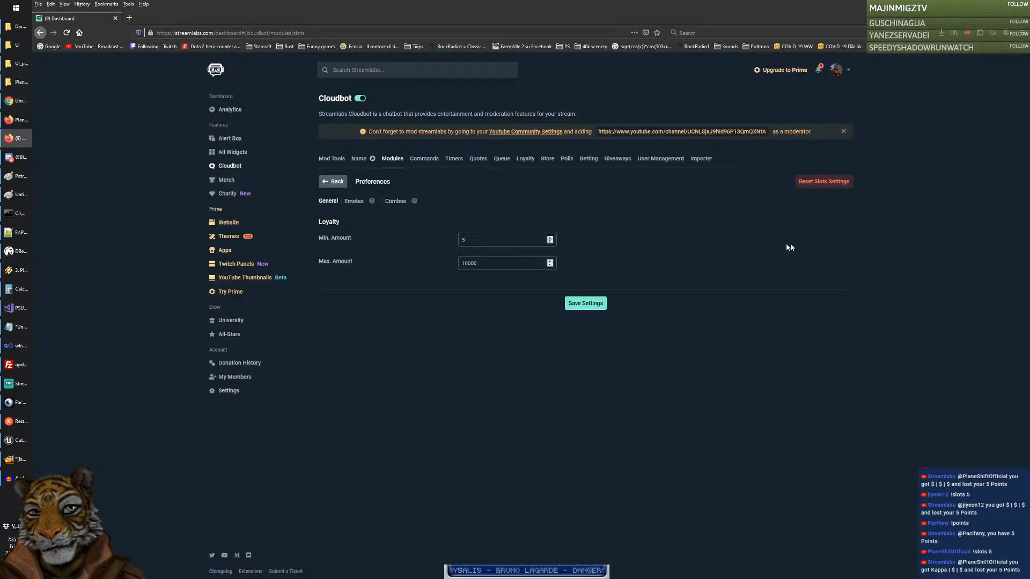
click(354, 201)
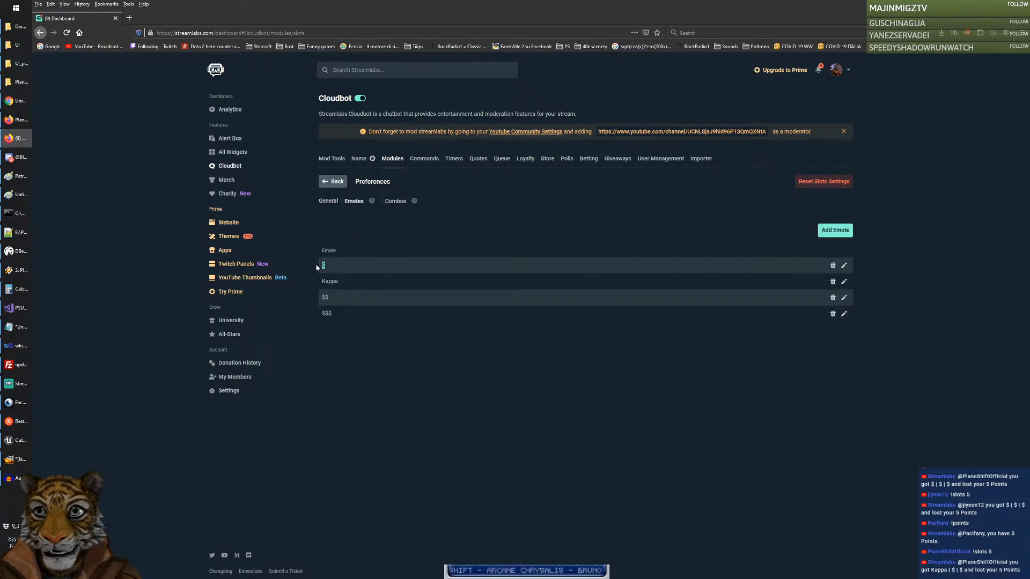
click(390, 310)
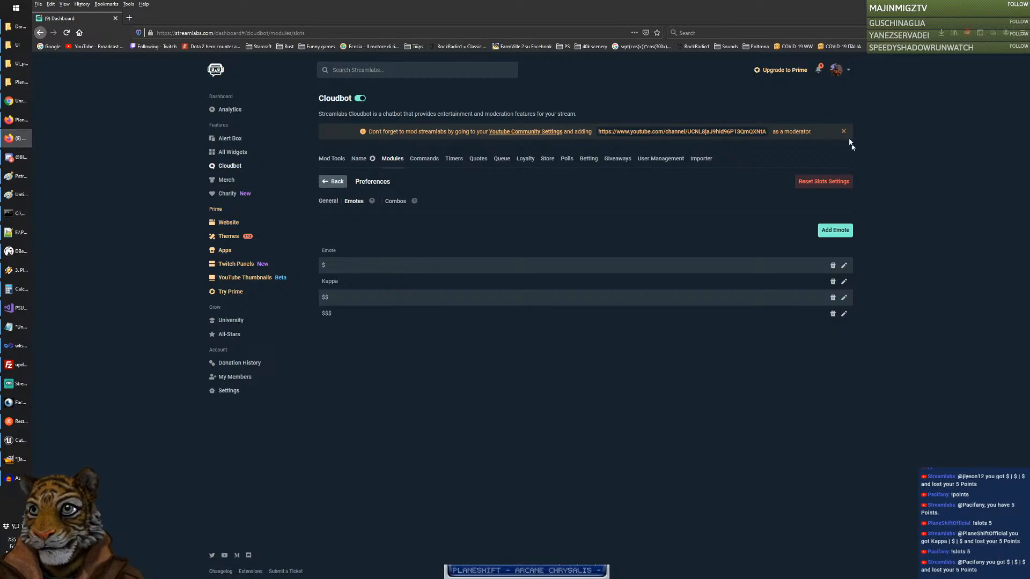
Step: Switch the Streamlabs dashboard's active platform from YouTube to Twitch
click(845, 72)
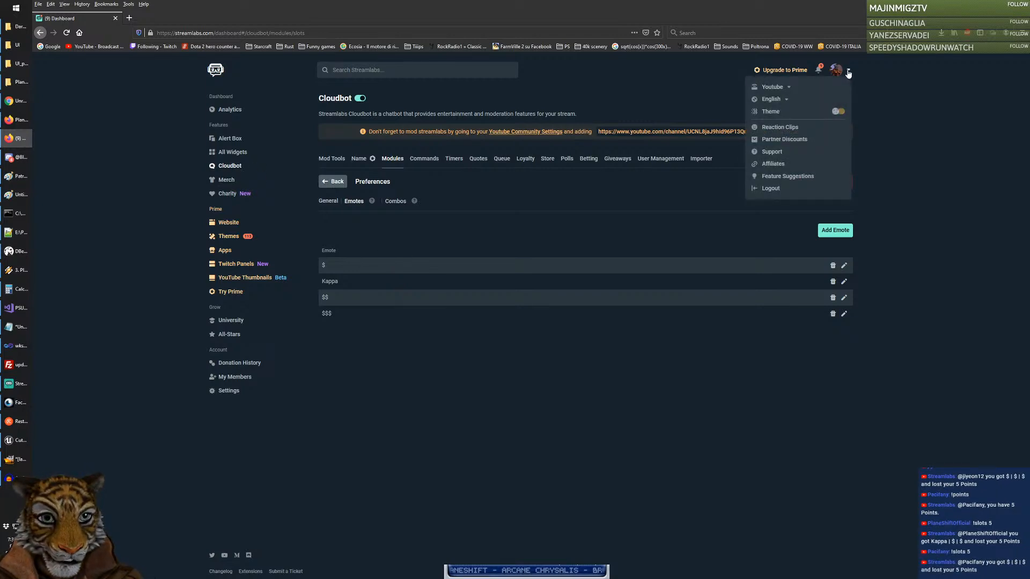
click(782, 89)
click(778, 111)
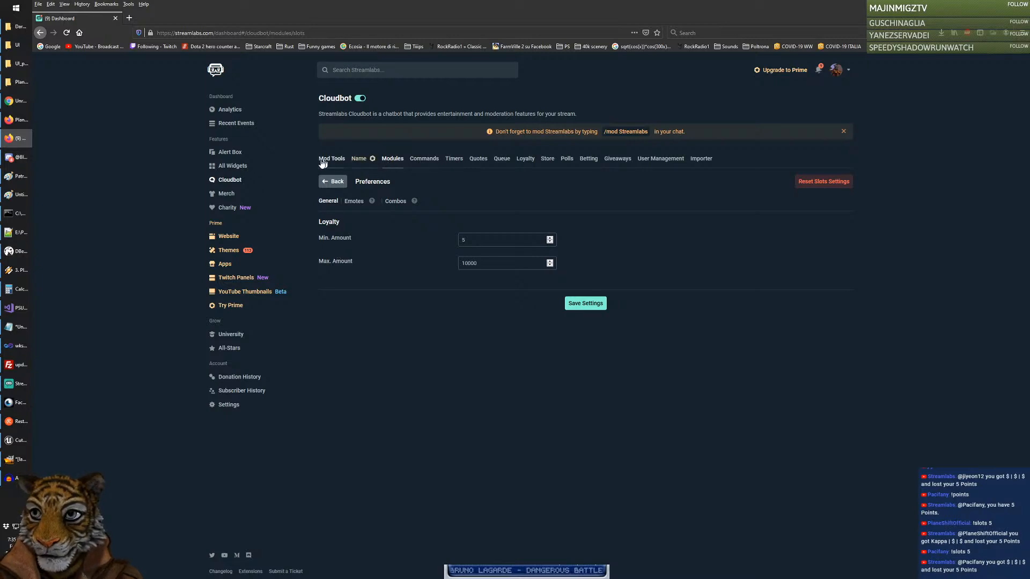
Step: Open the Slots Minigame preferences for Twitch and review the emotes and combos for comparison
click(230, 181)
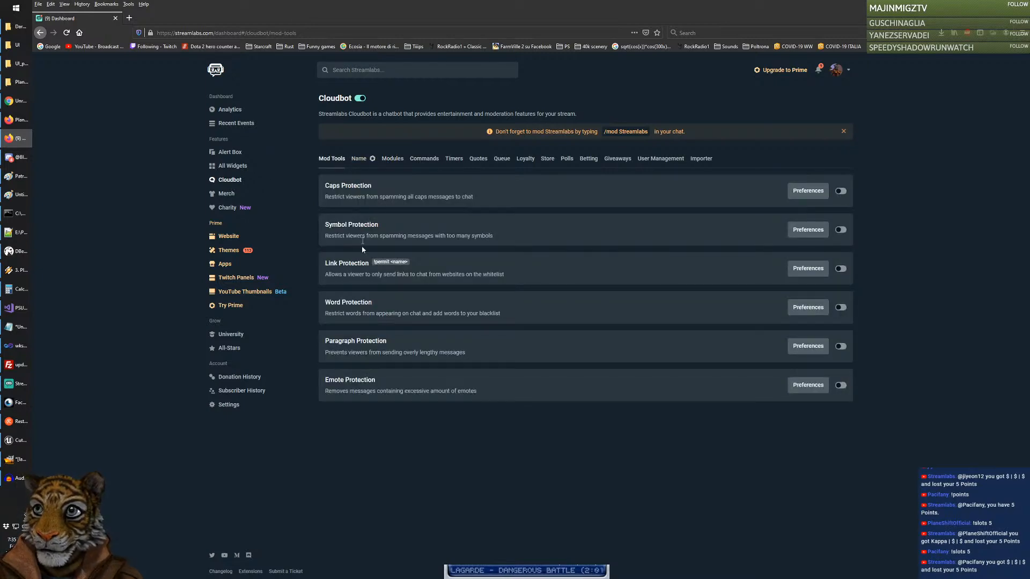
click(391, 159)
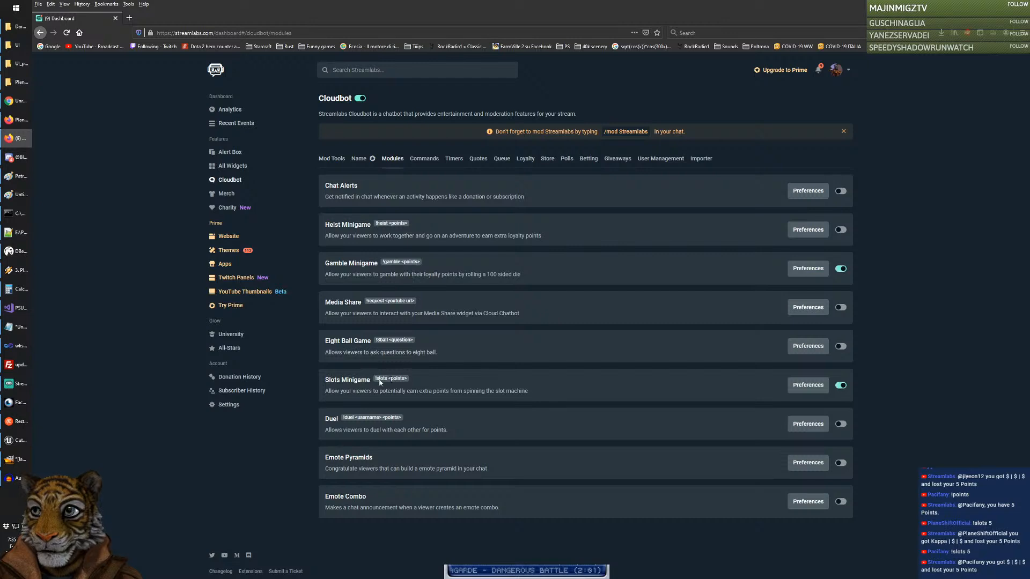
click(808, 385)
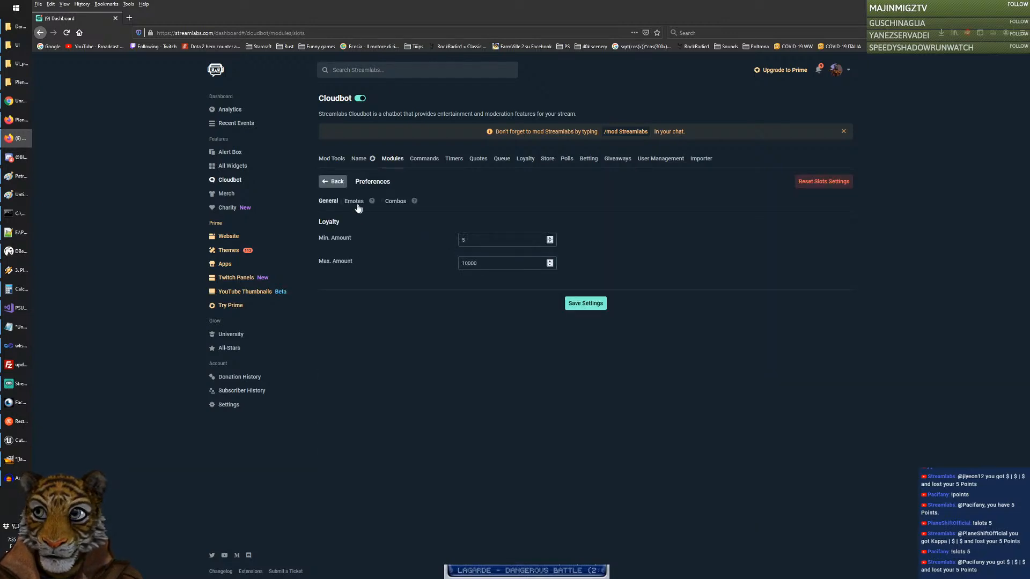
click(353, 203)
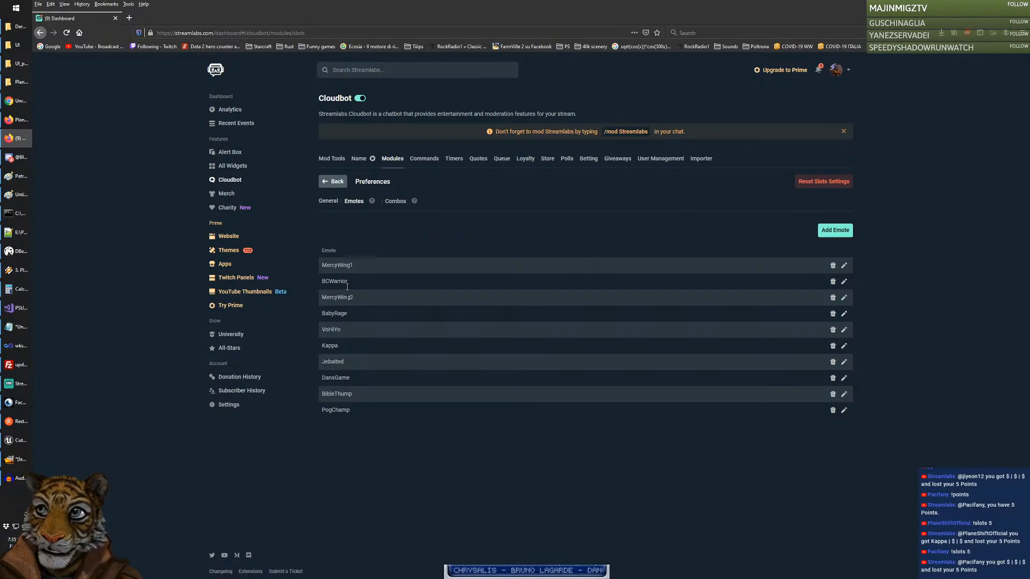
click(395, 201)
click(354, 201)
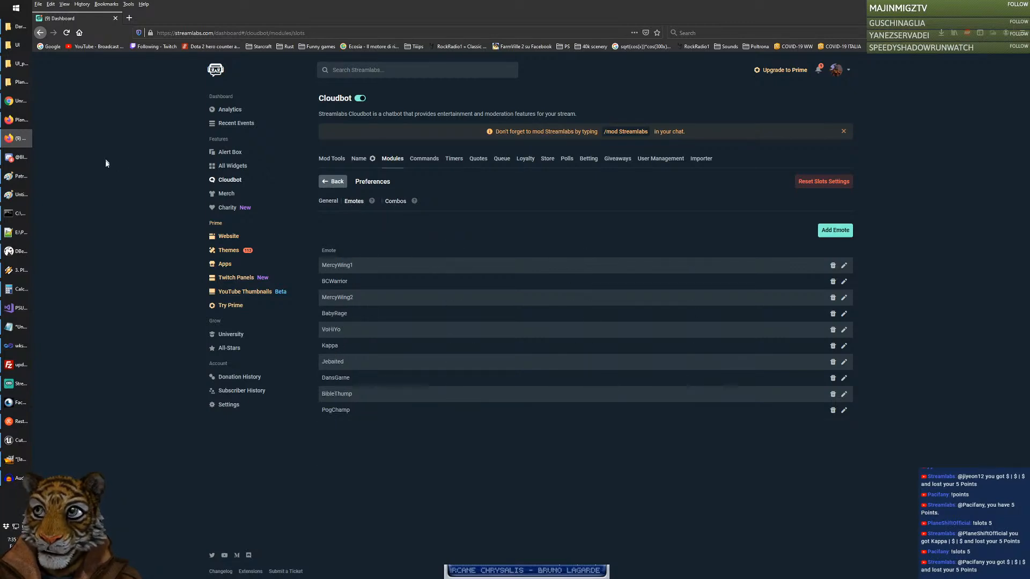
Step: Switch to Chrome, load twitch.tv/planeshift in place of the UE Roadmap page and pause the stream
click(21, 102)
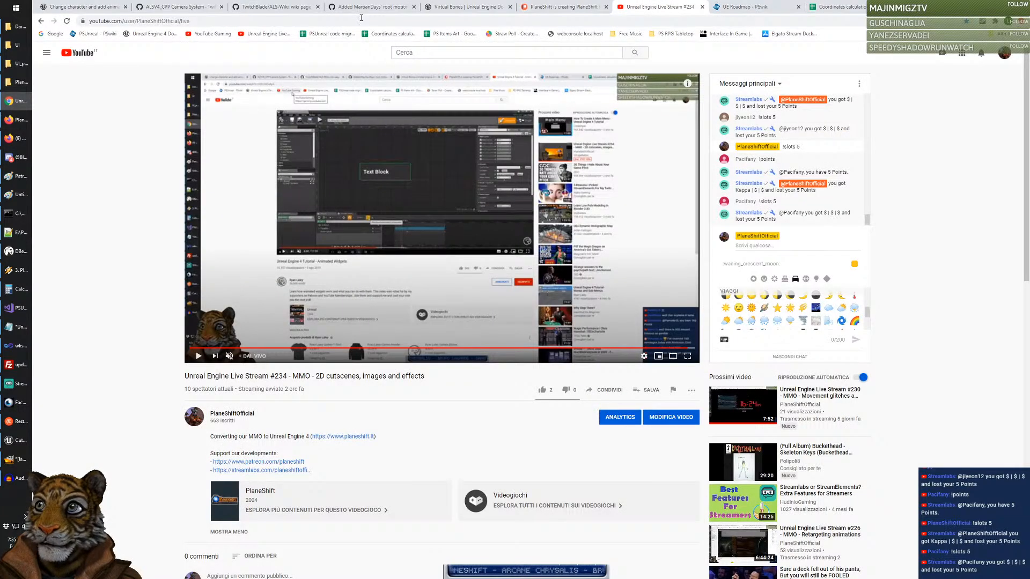
click(716, 12)
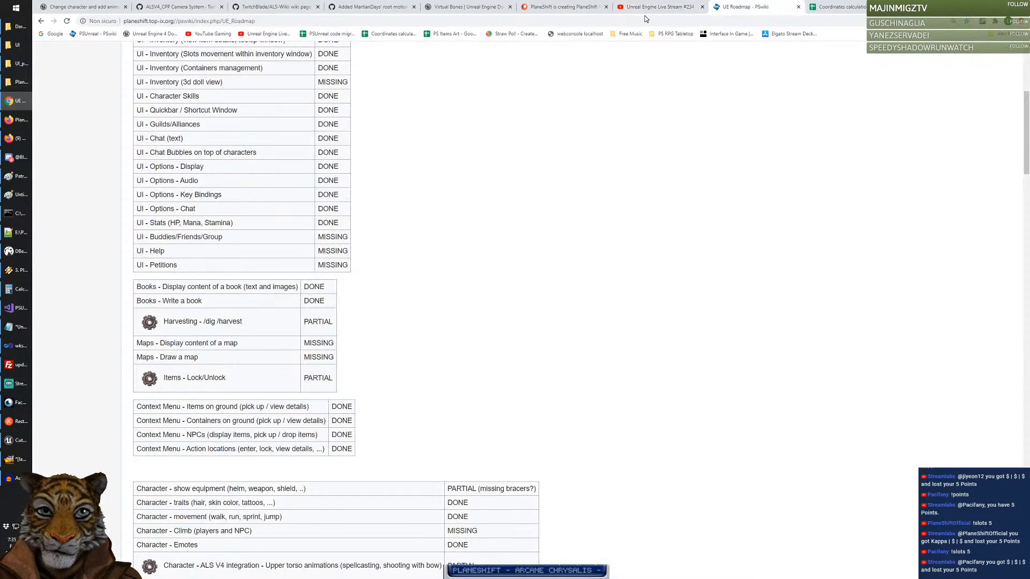
click(643, 21)
text(twitch.tv/planeshift)
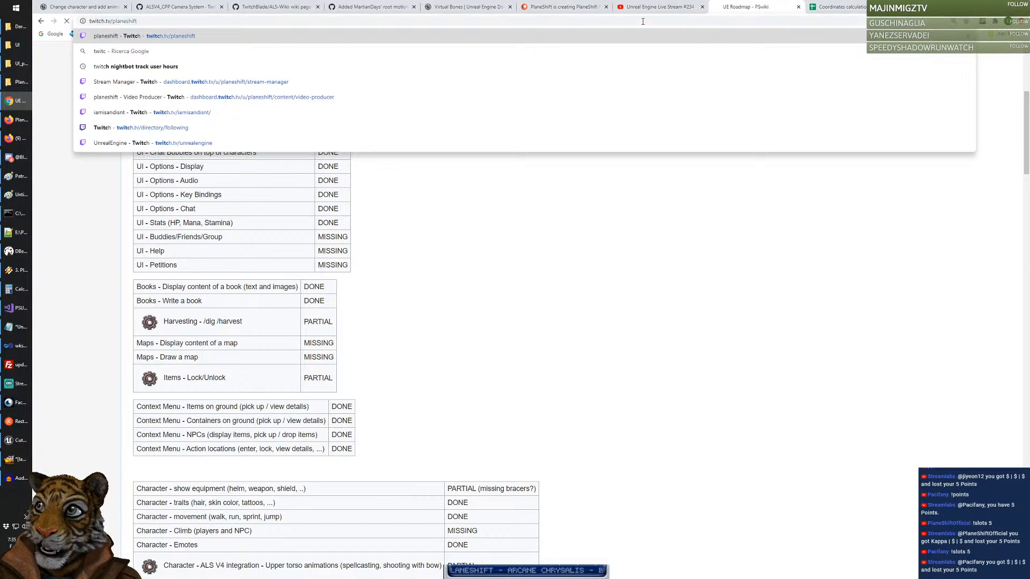
key(Return)
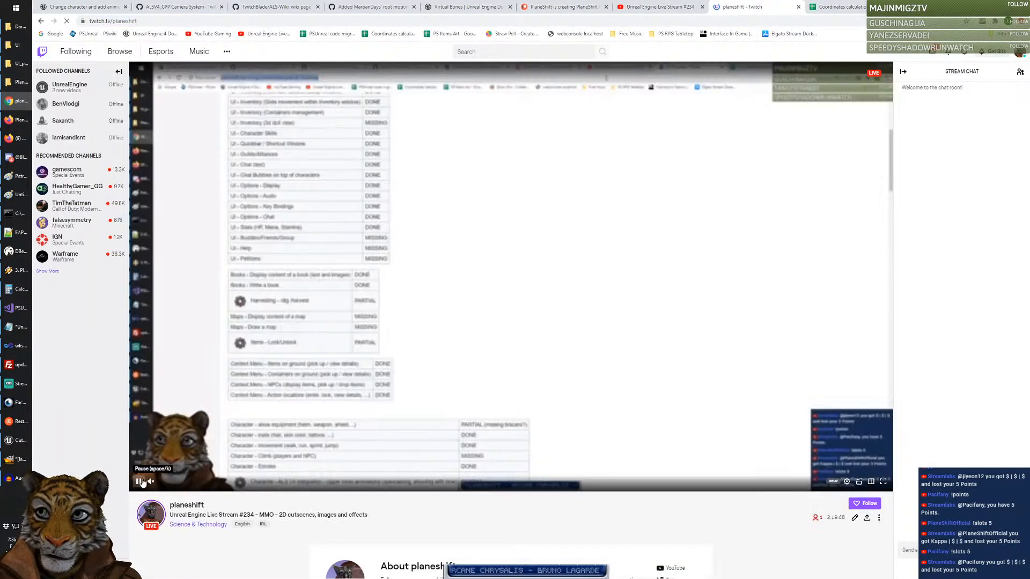
click(139, 481)
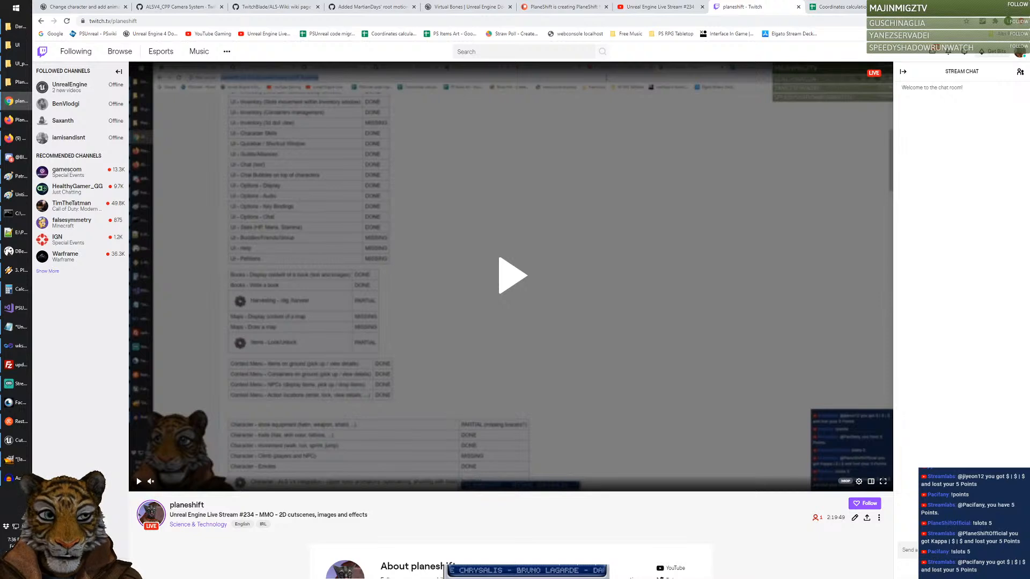
Step: Send "!slots 5" twice in the Twitch stream chat to test the slots minigame there
click(908, 550)
text(!sl)
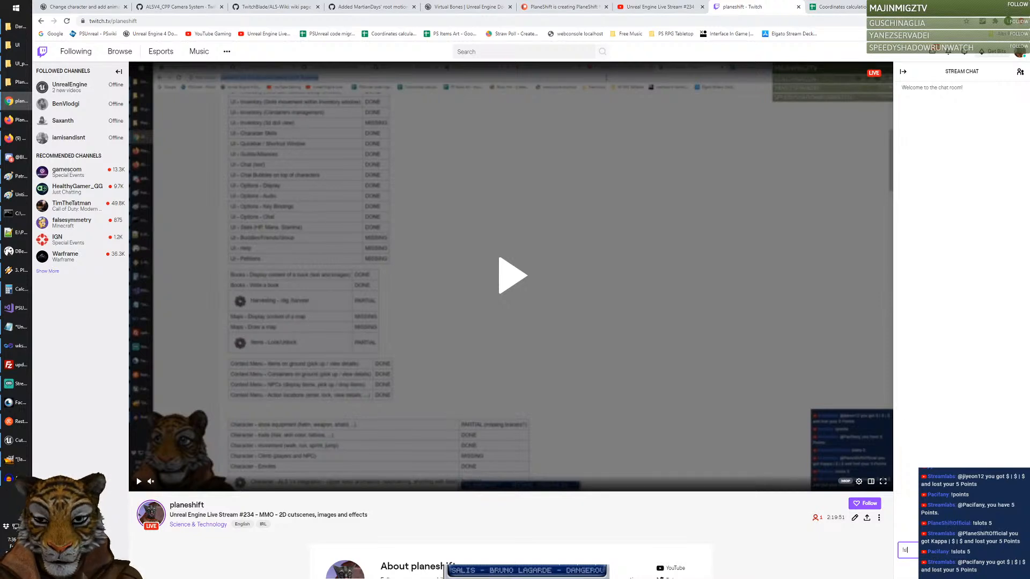
text(ots 5)
key(Return)
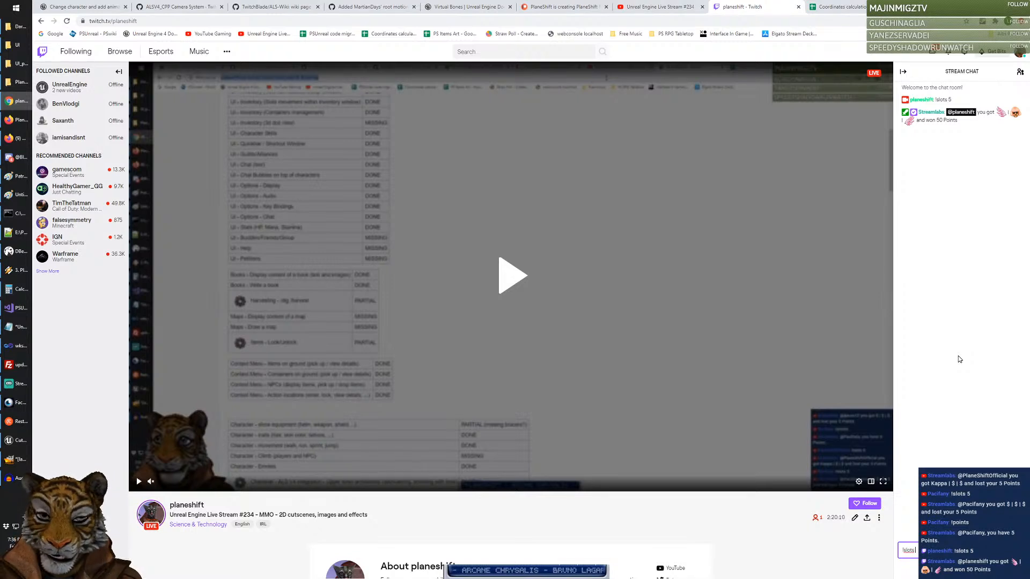
key(Return)
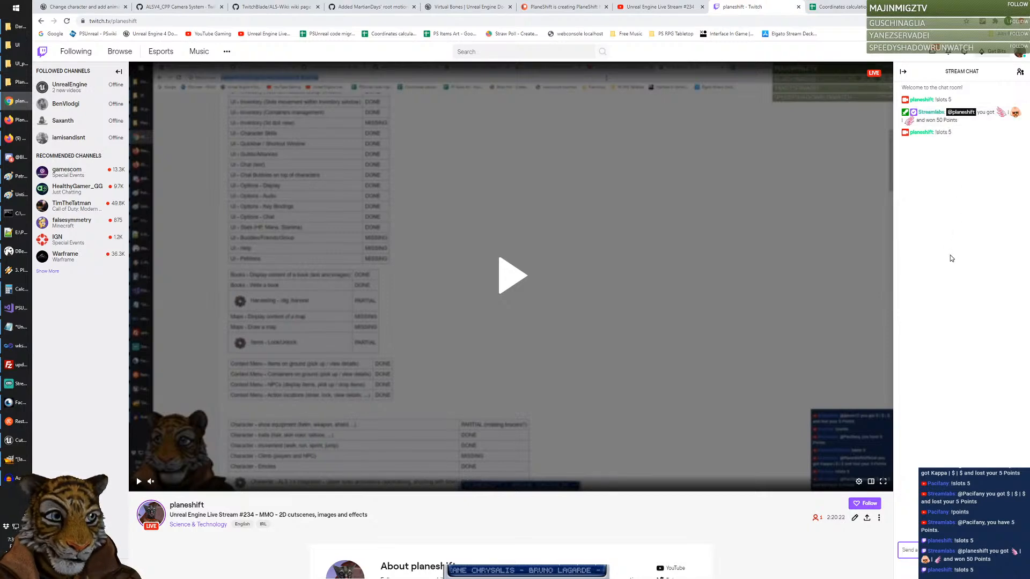
Step: Go back to Streamlabs, reopen the Slots Minigame preferences for Twitch and recheck the emotes list
key(alt+Tab)
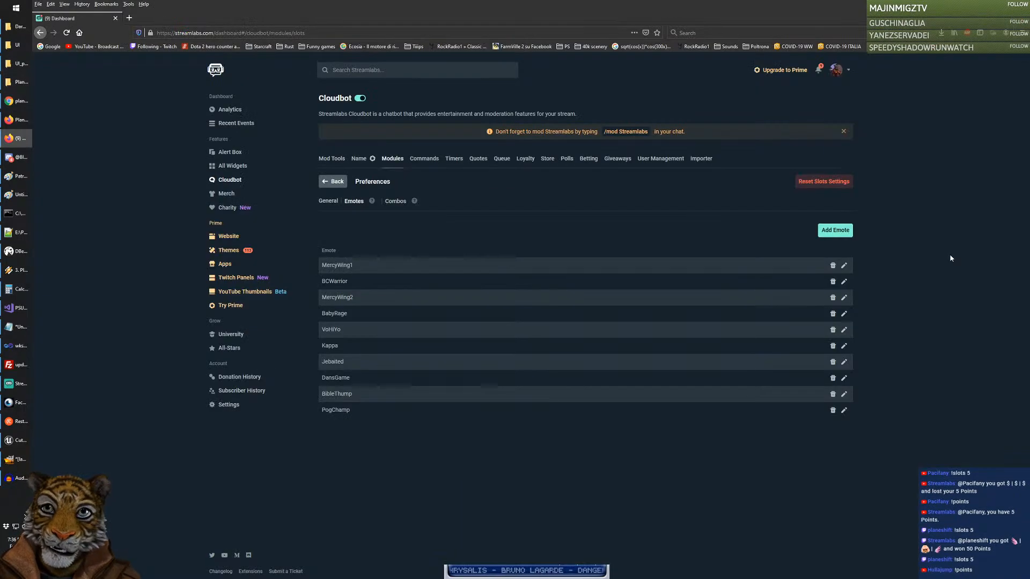
click(230, 181)
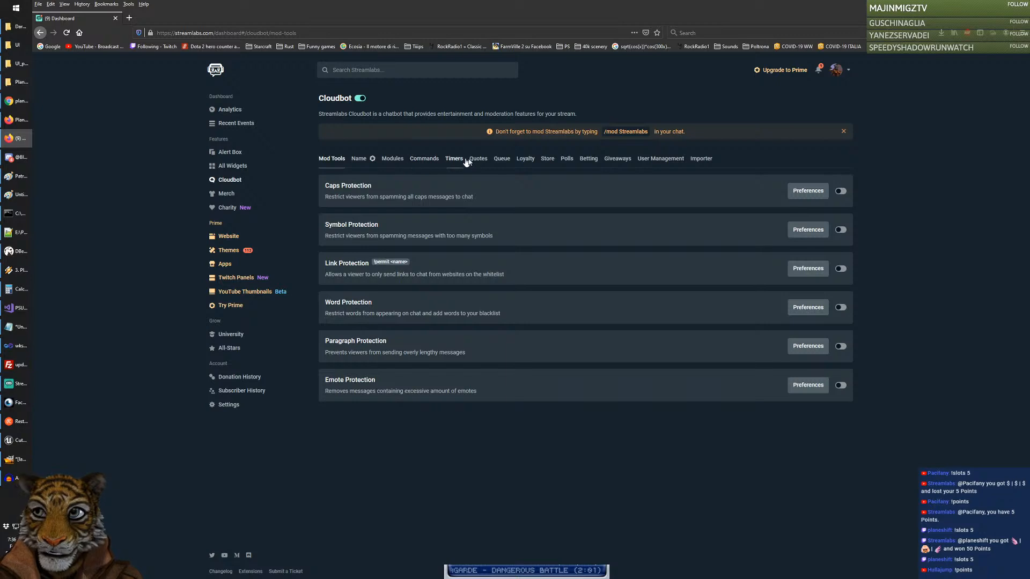
click(394, 159)
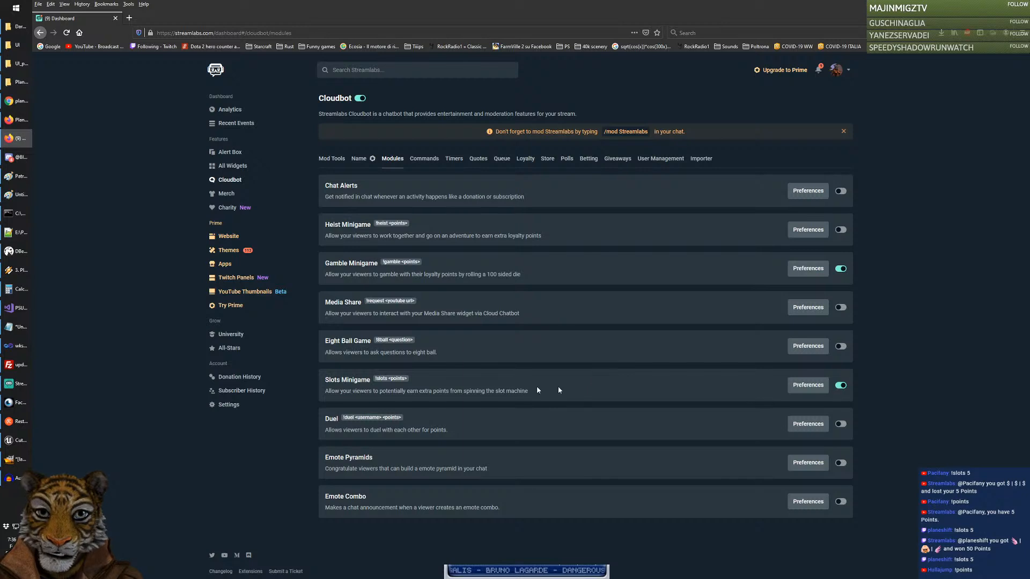
click(808, 386)
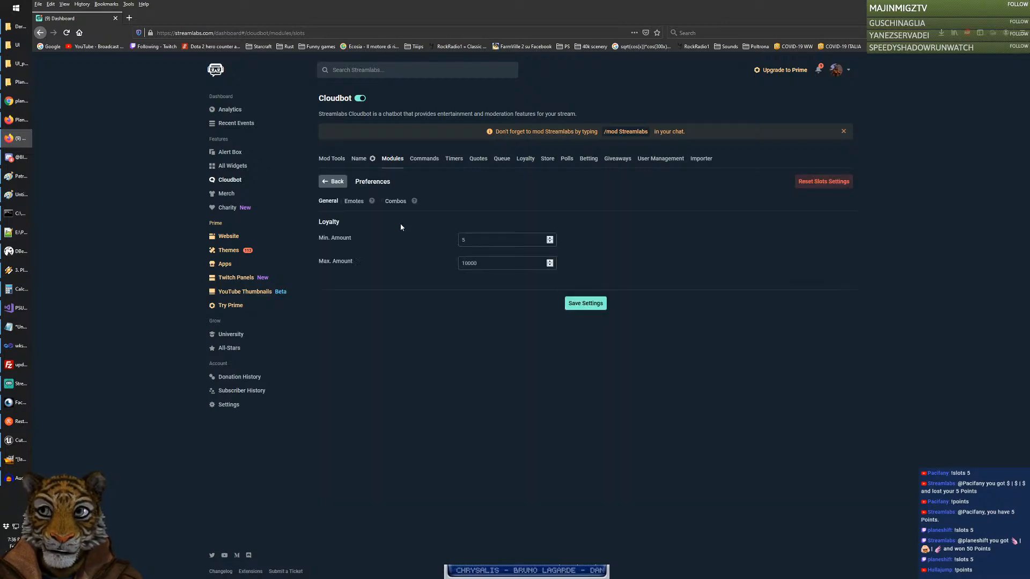
click(354, 201)
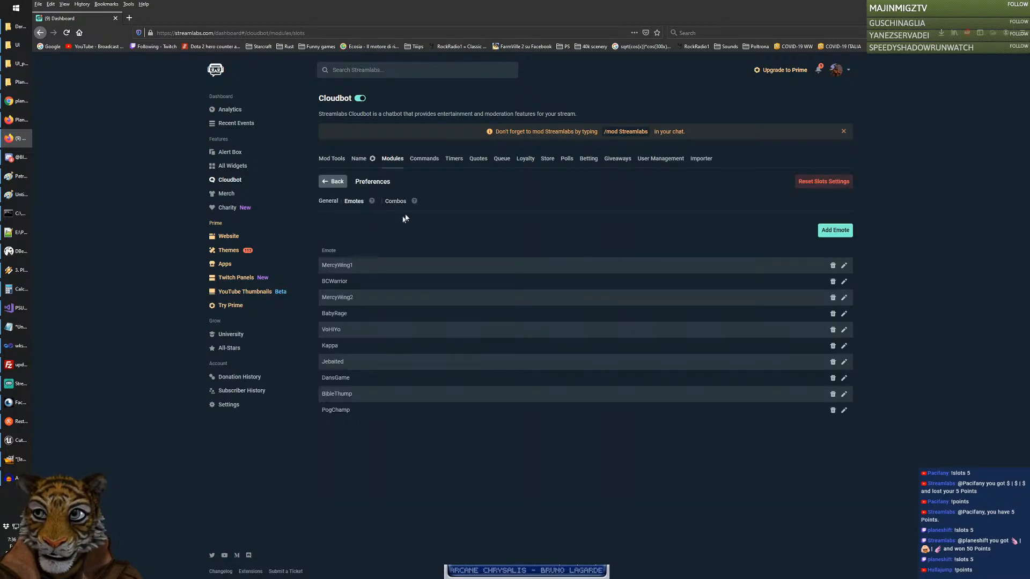
Step: Switch the Streamlabs dashboard's active platform back to YouTube
click(848, 71)
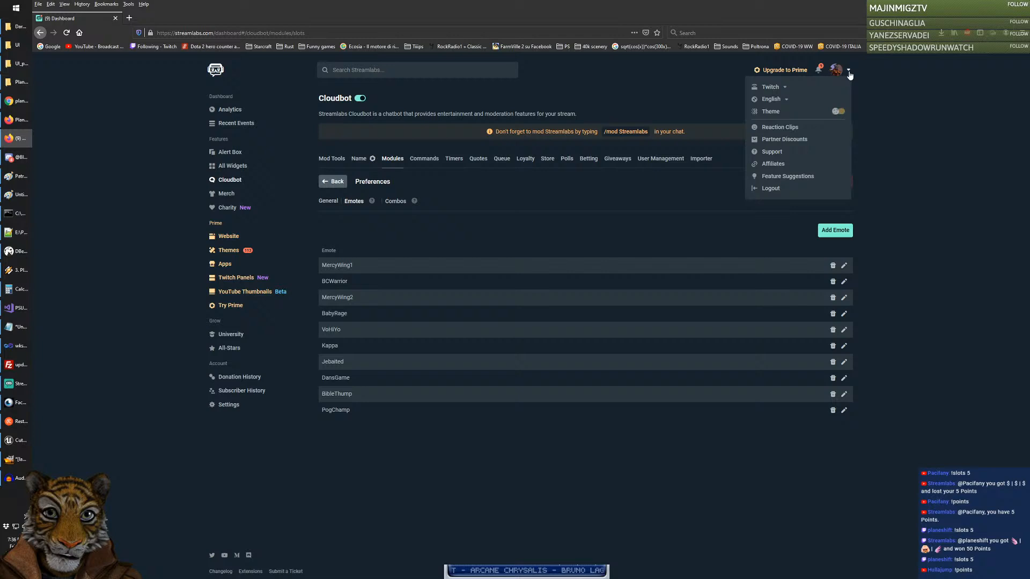
click(773, 88)
click(775, 101)
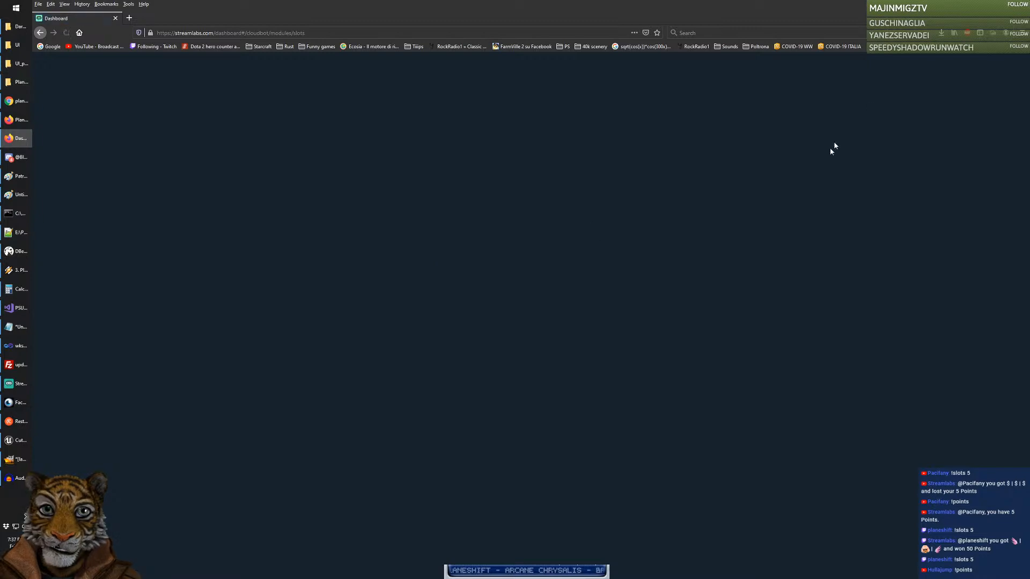
right_click(906, 49)
click(891, 94)
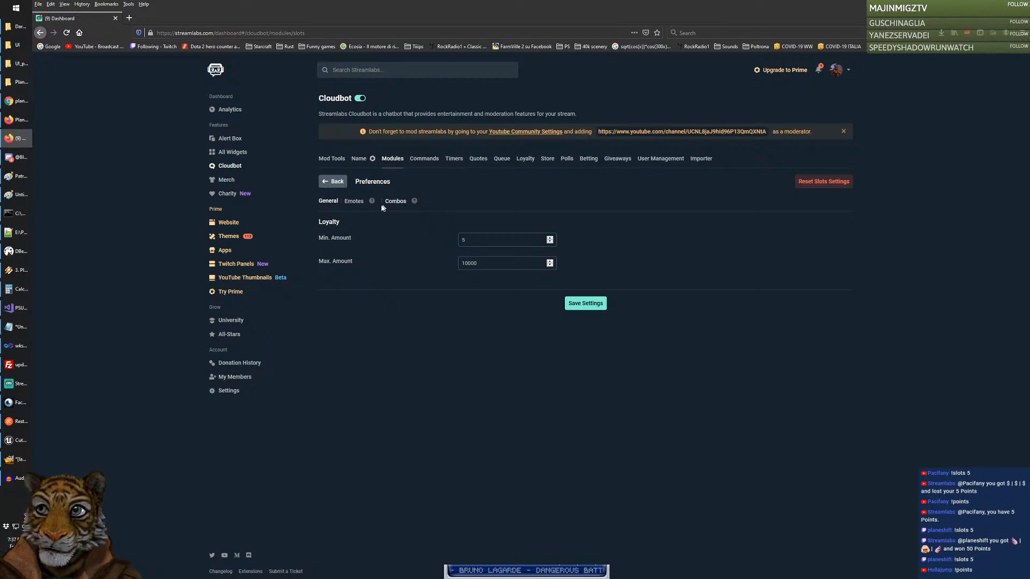
Step: Change the "$" emote in the YouTube slots emotes list to "O" and save it
click(356, 202)
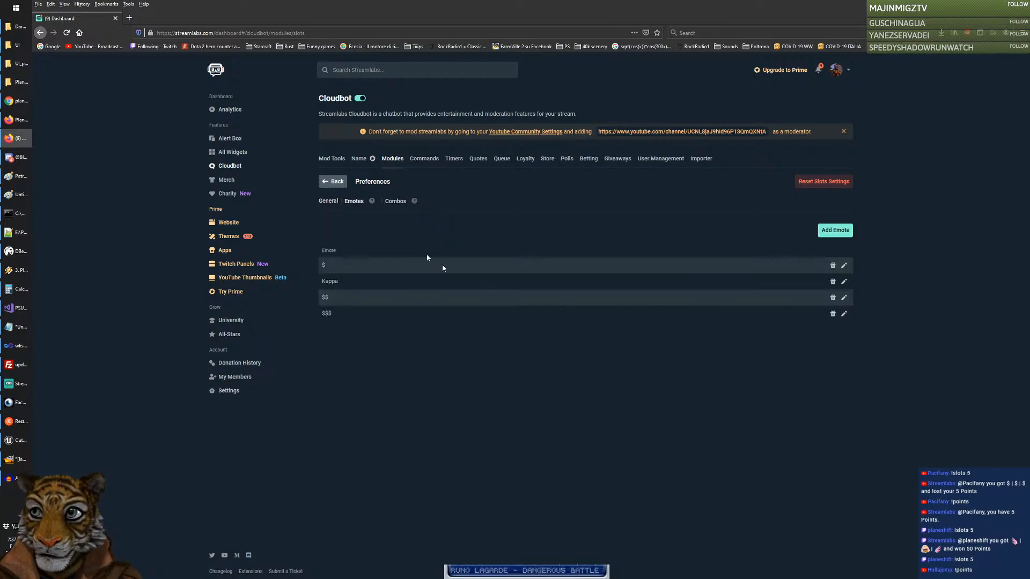
click(844, 266)
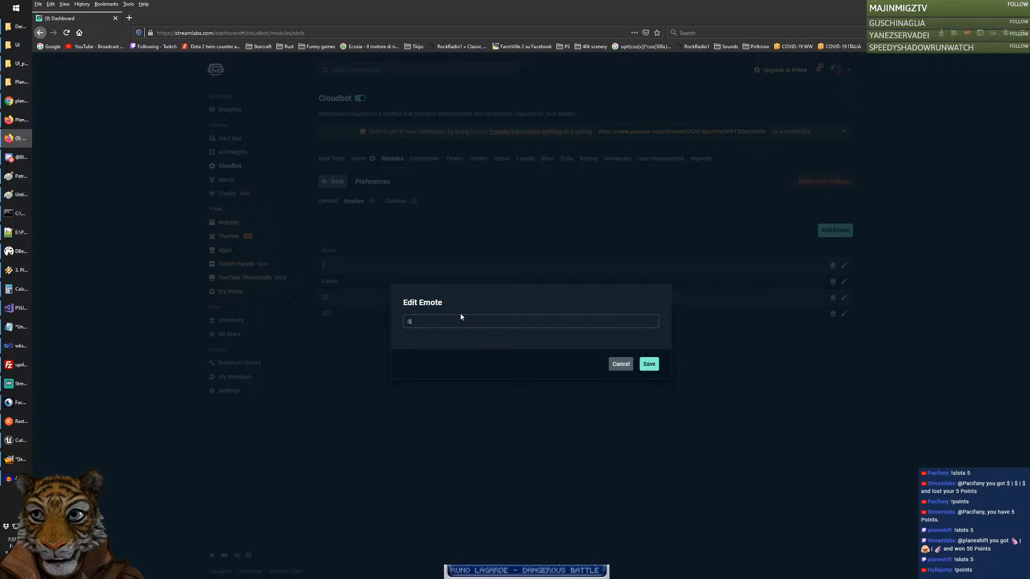
key(BackSpace)
text(o)
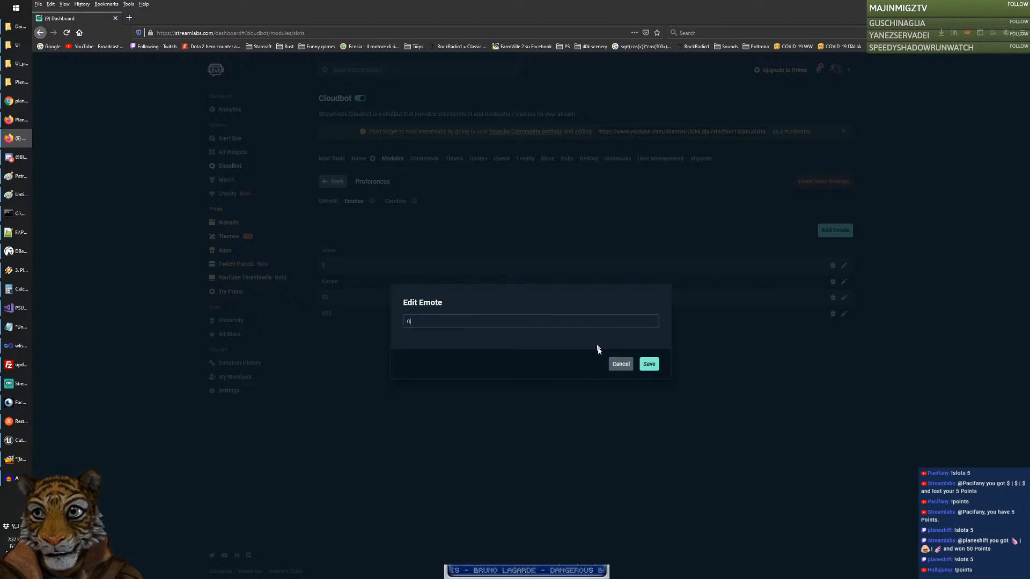
click(649, 365)
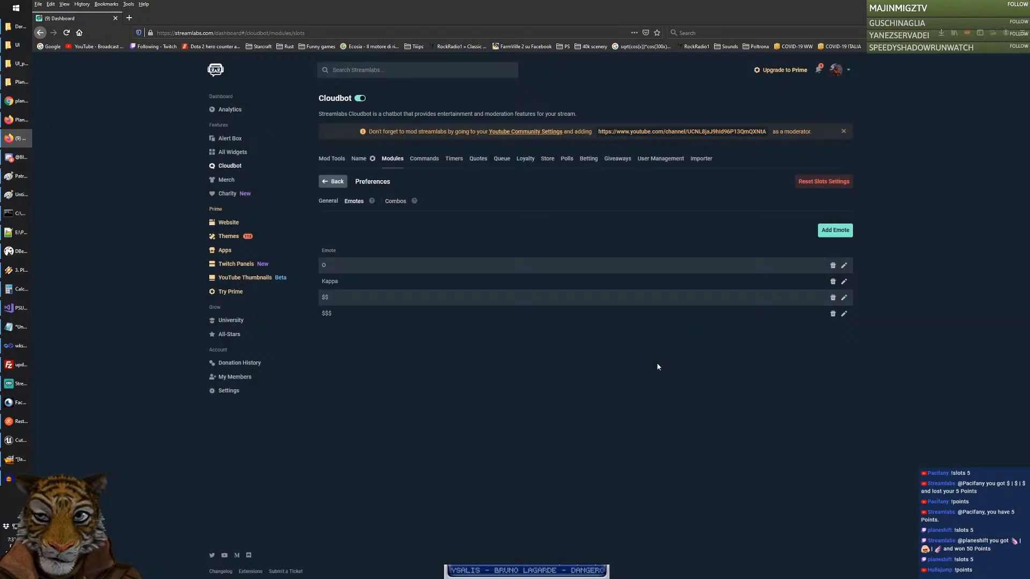
Step: Change the "$$" emote to "E" and the "$$$" emote to "A", saving each one
click(844, 298)
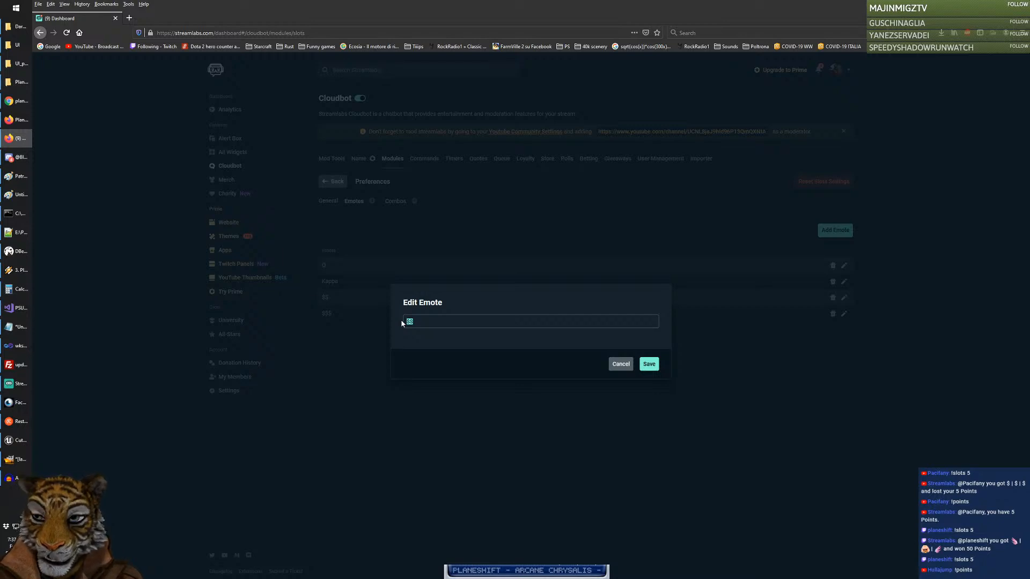
key(BackSpace)
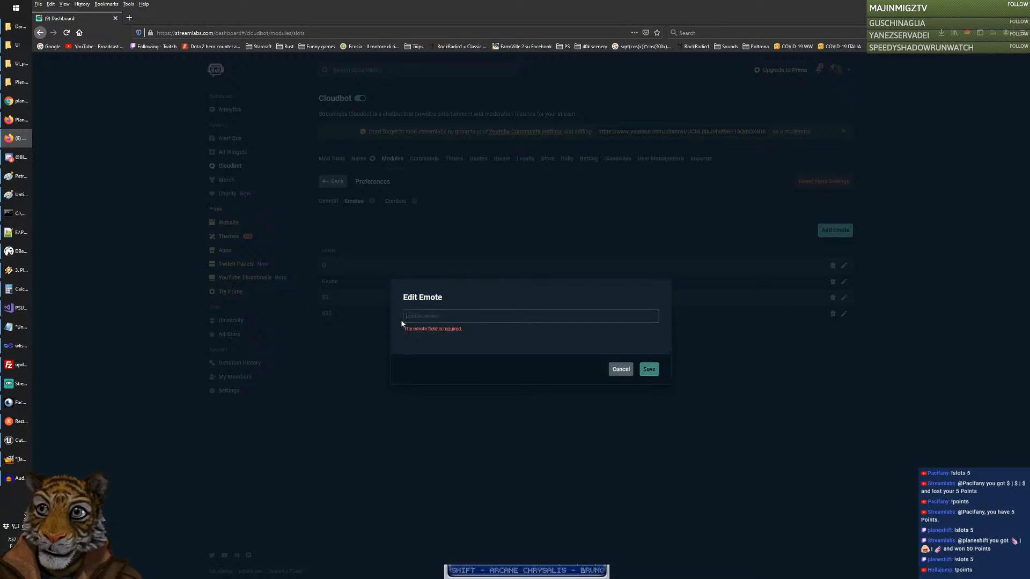
text(E)
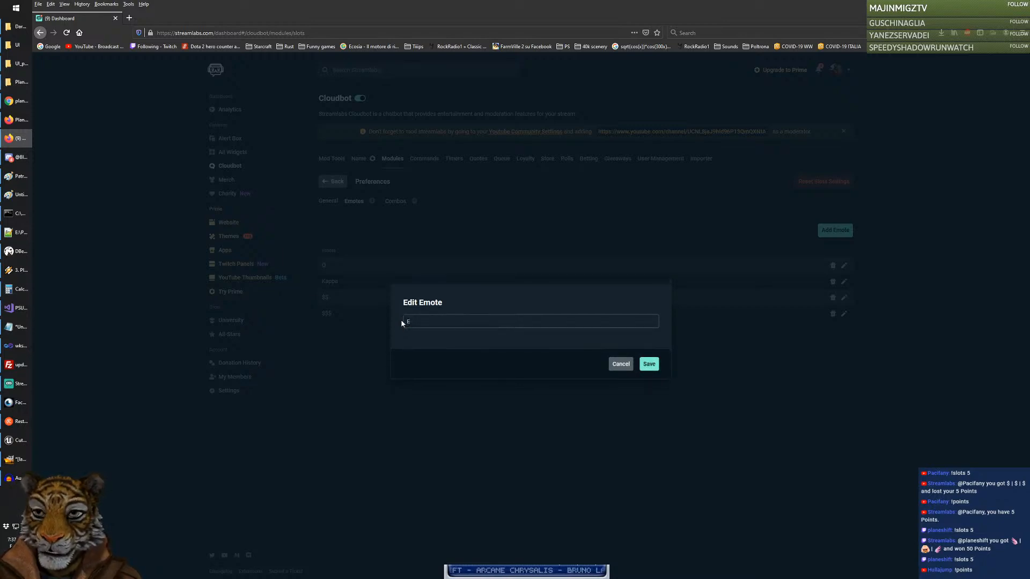
click(648, 365)
click(843, 314)
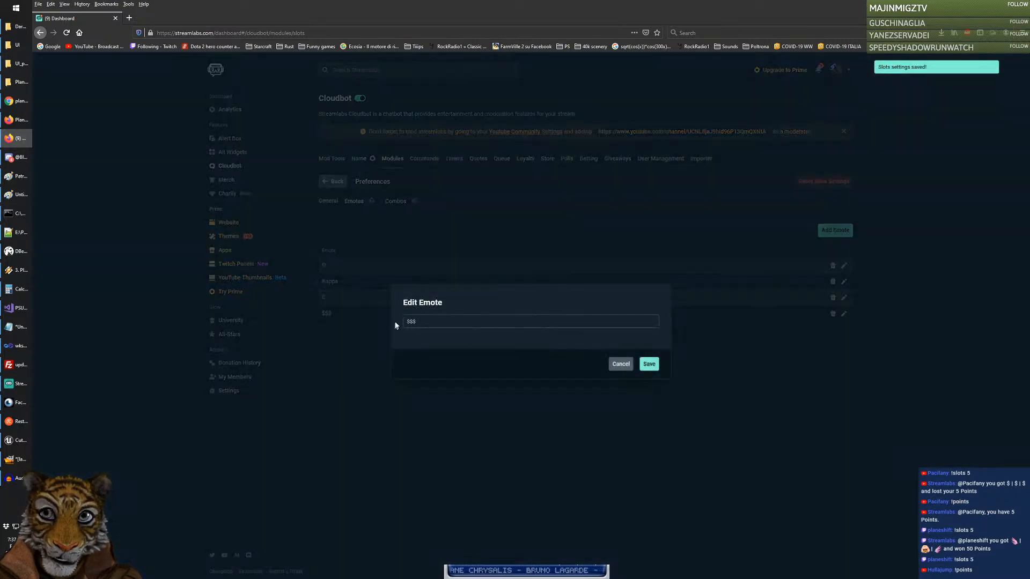
text(A)
click(650, 364)
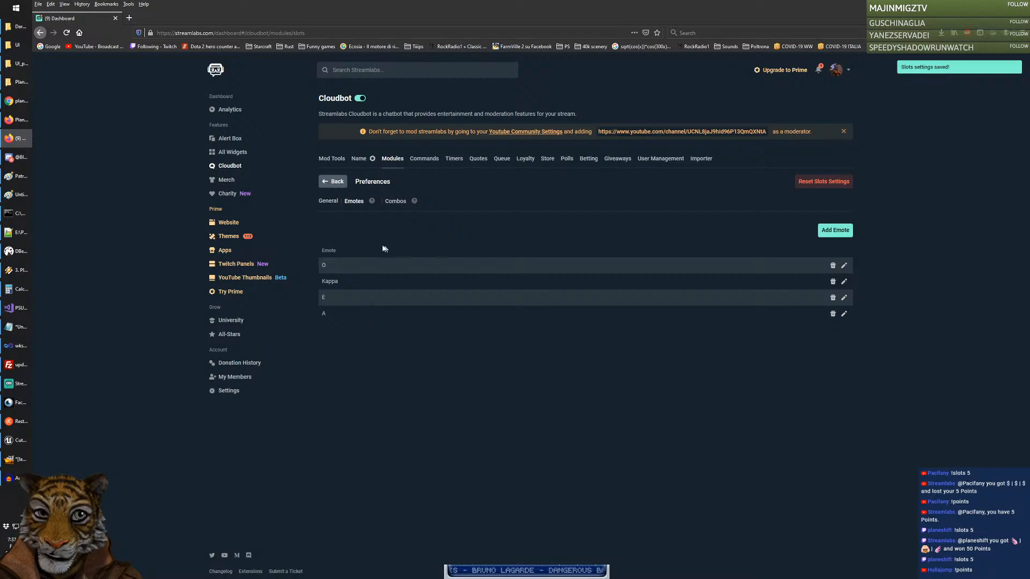
Step: Open the slots combos list and delete the first five combos, which are those with multipliers 8 and 4
click(397, 202)
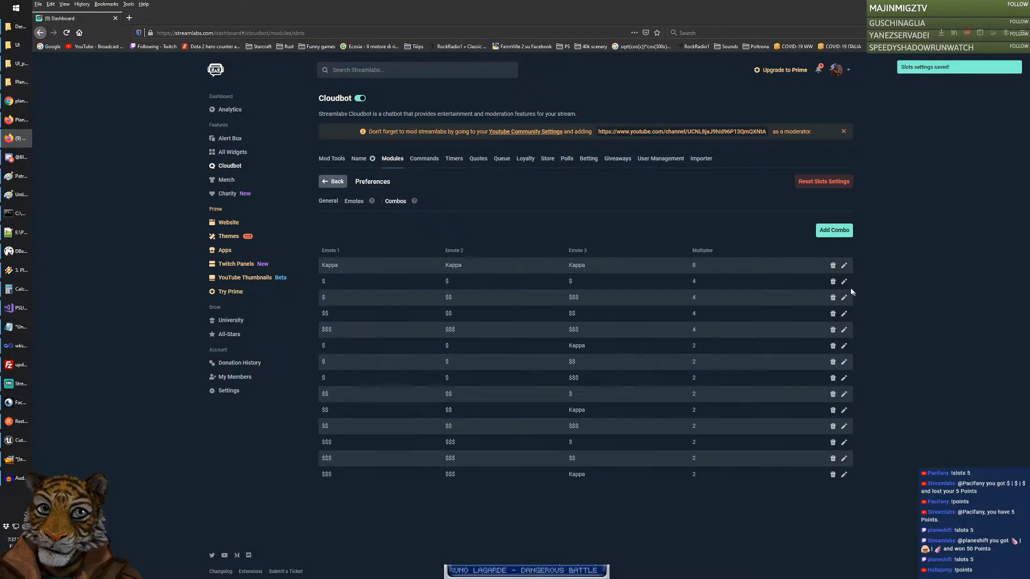
click(833, 265)
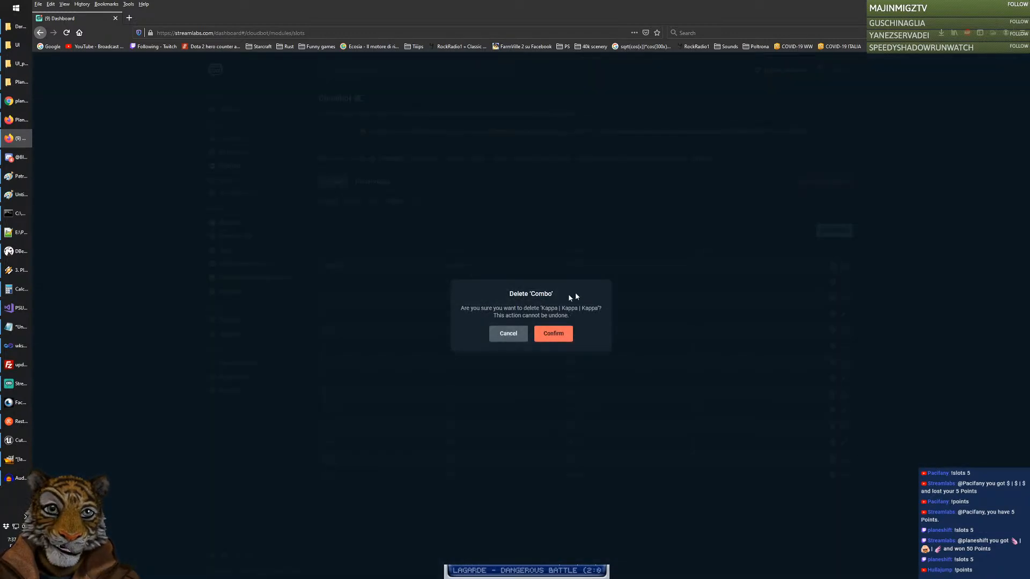
click(553, 334)
click(832, 266)
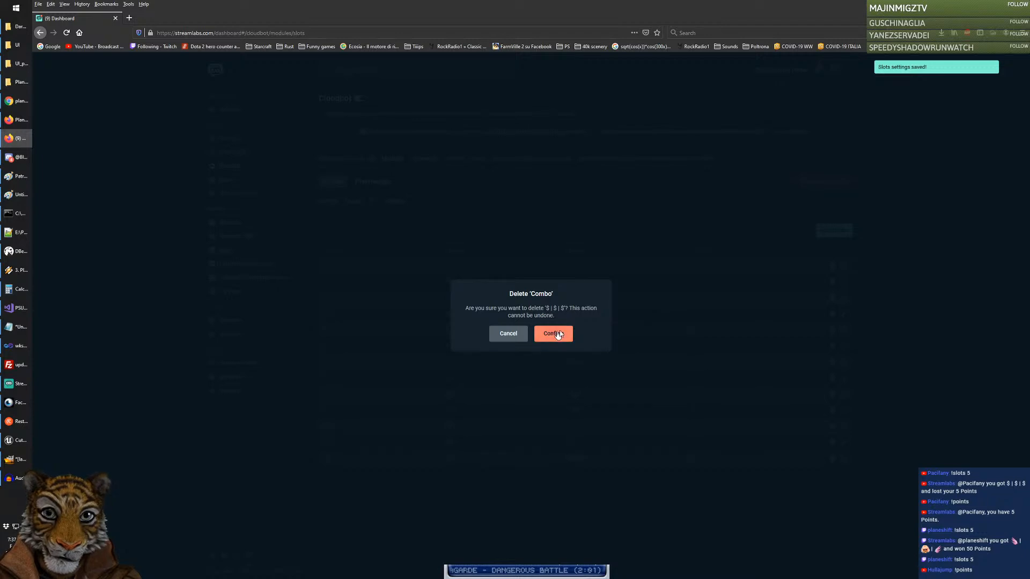
click(553, 334)
click(832, 265)
click(553, 333)
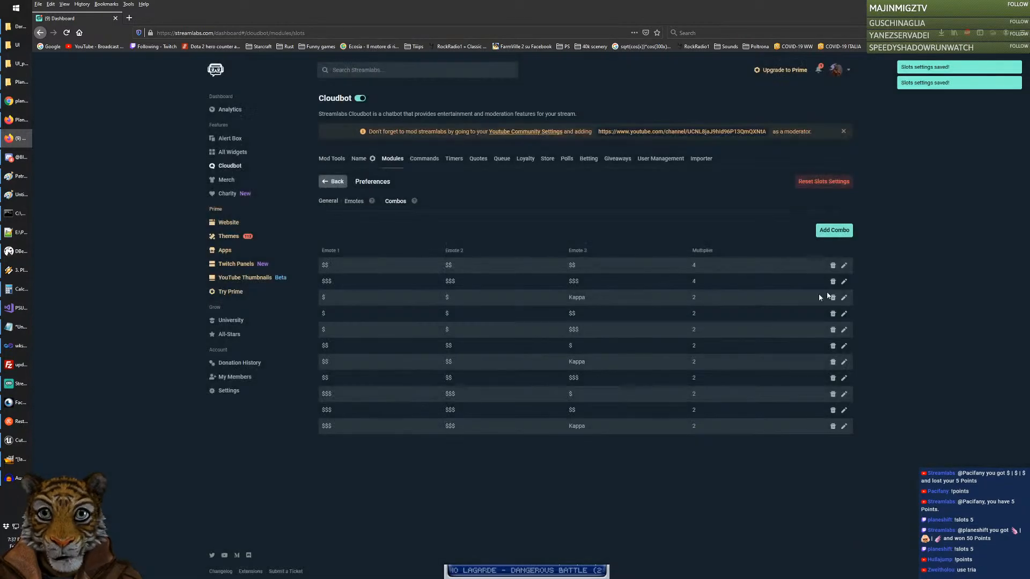
click(833, 266)
click(553, 333)
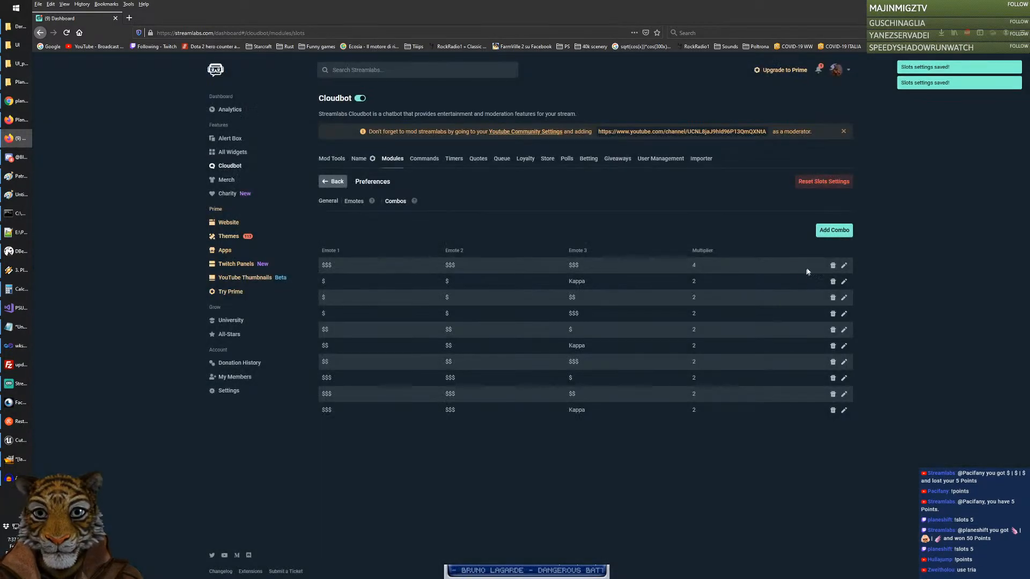
click(833, 266)
click(553, 334)
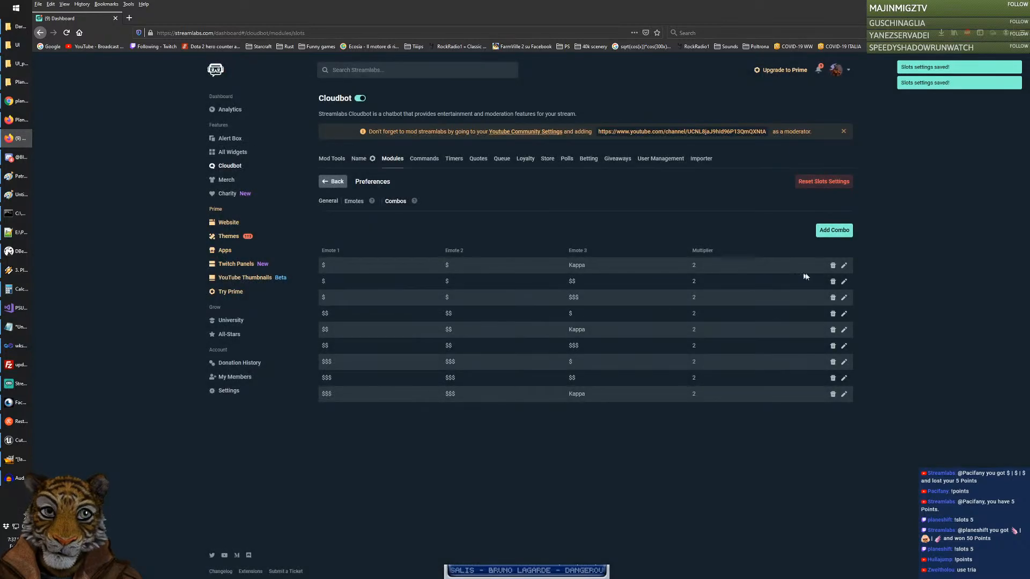
Step: Change the "$ | $ | Kappa" combo to O, O, Kappa and the "$ | $ | $$" combo to O, O, O, saving each one
click(844, 265)
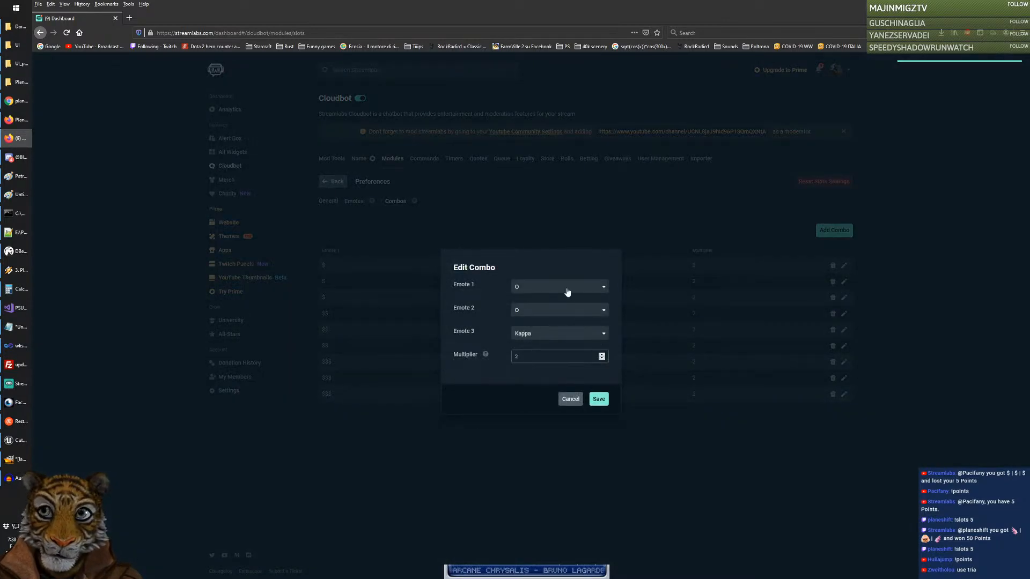
click(599, 399)
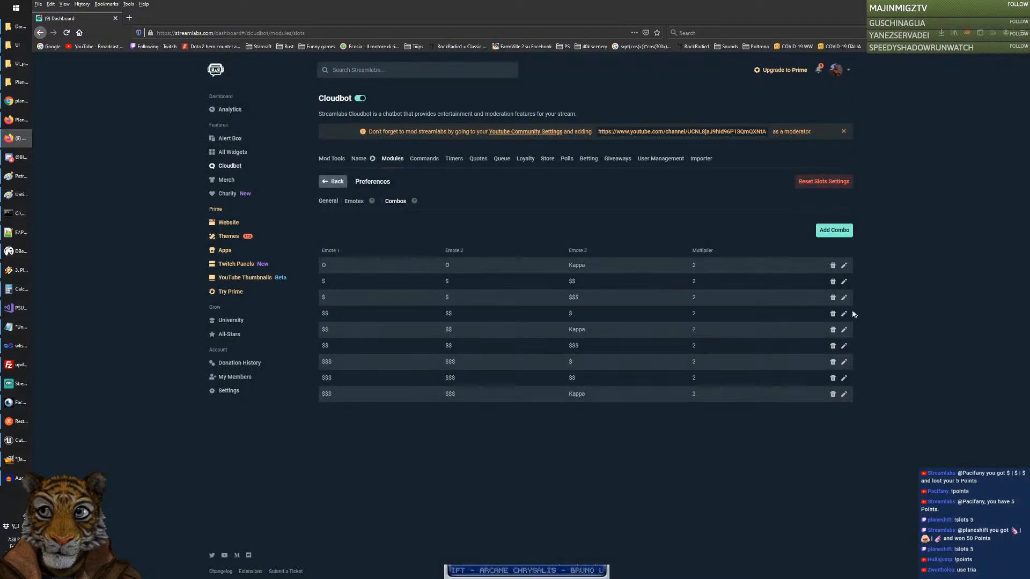
click(844, 281)
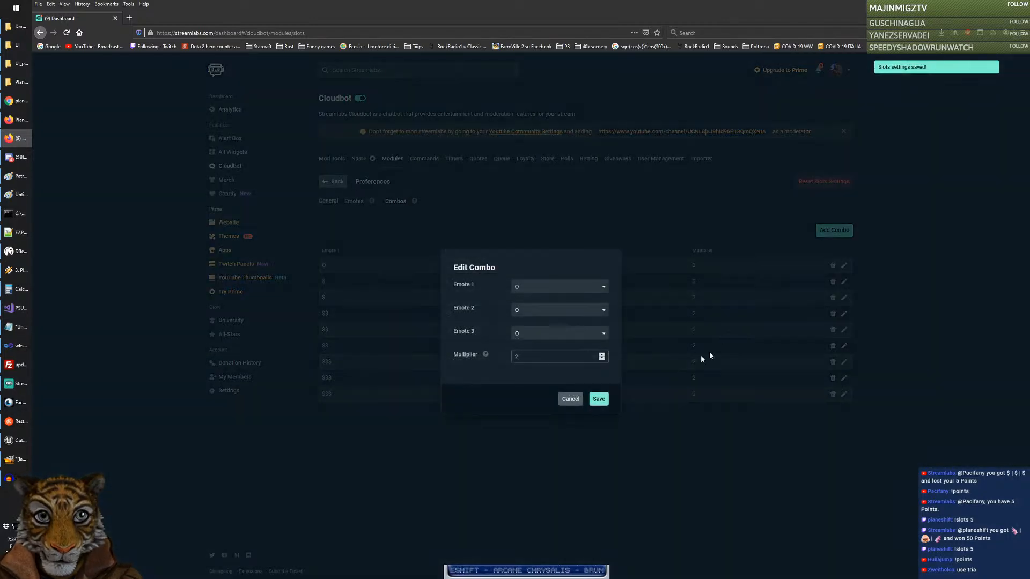
click(608, 402)
Step: Change the "$ | $ | $$$" combo to O, Kappa, O and save it
click(844, 298)
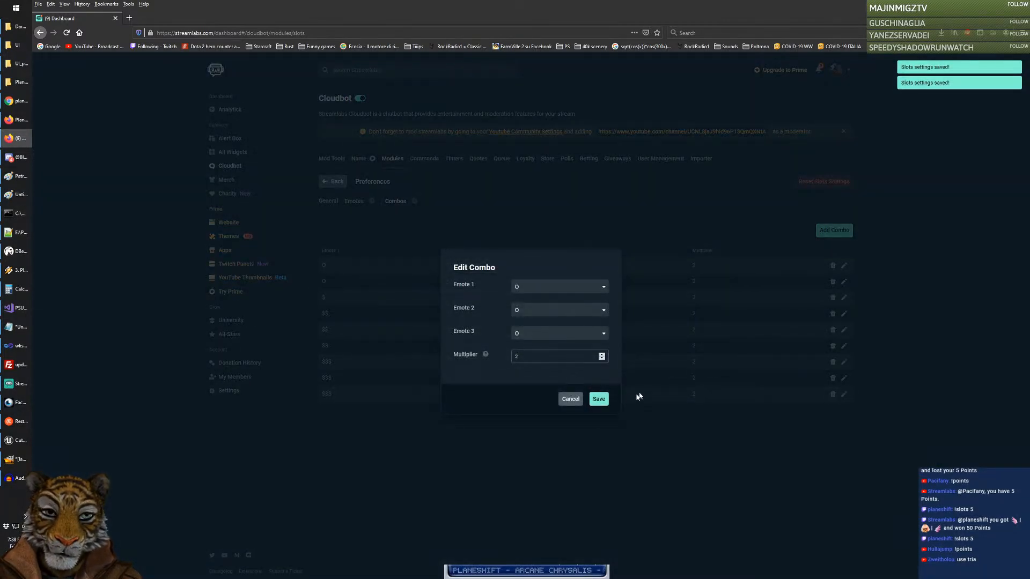
click(599, 399)
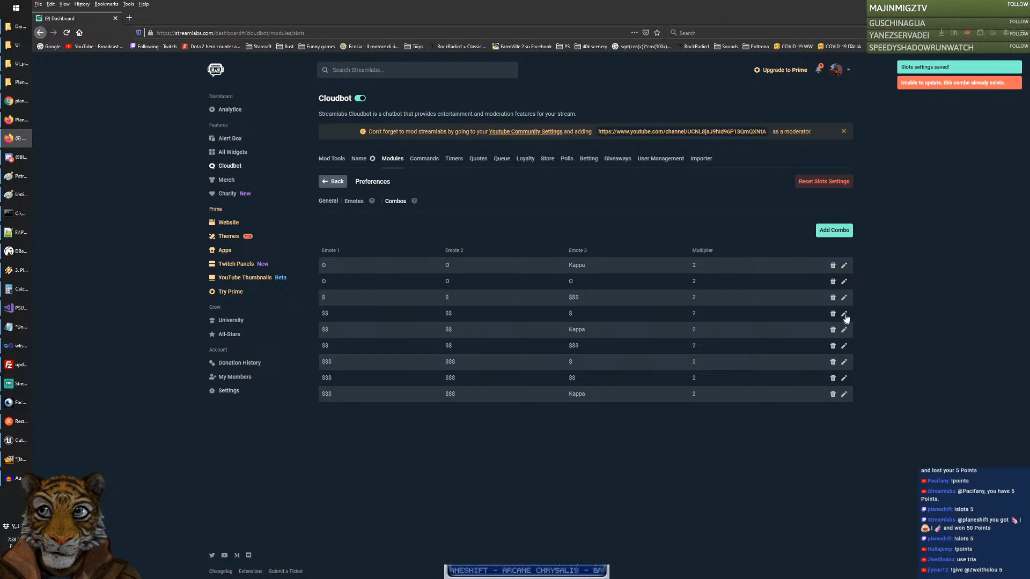
click(844, 298)
click(551, 310)
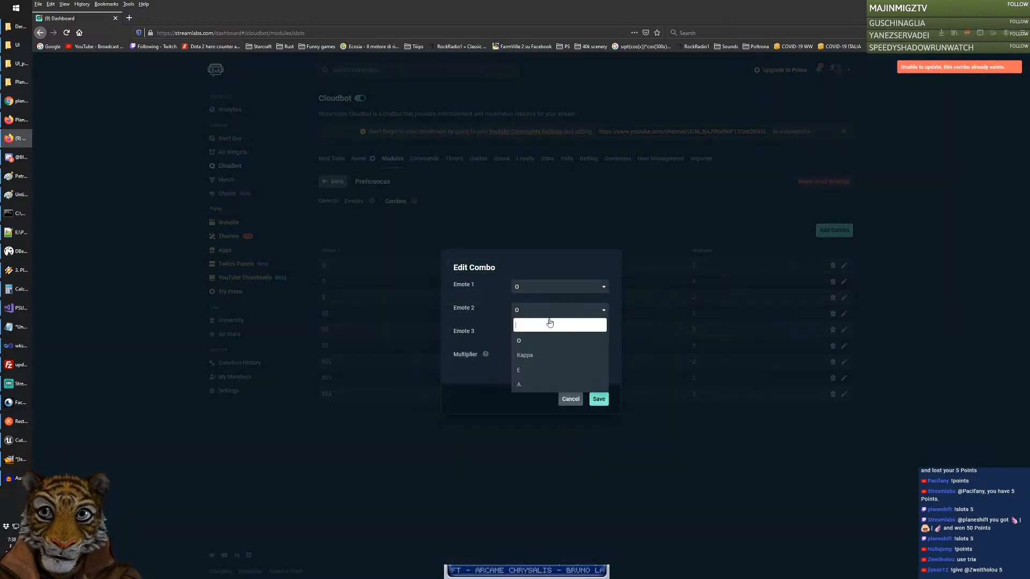
click(536, 355)
click(598, 399)
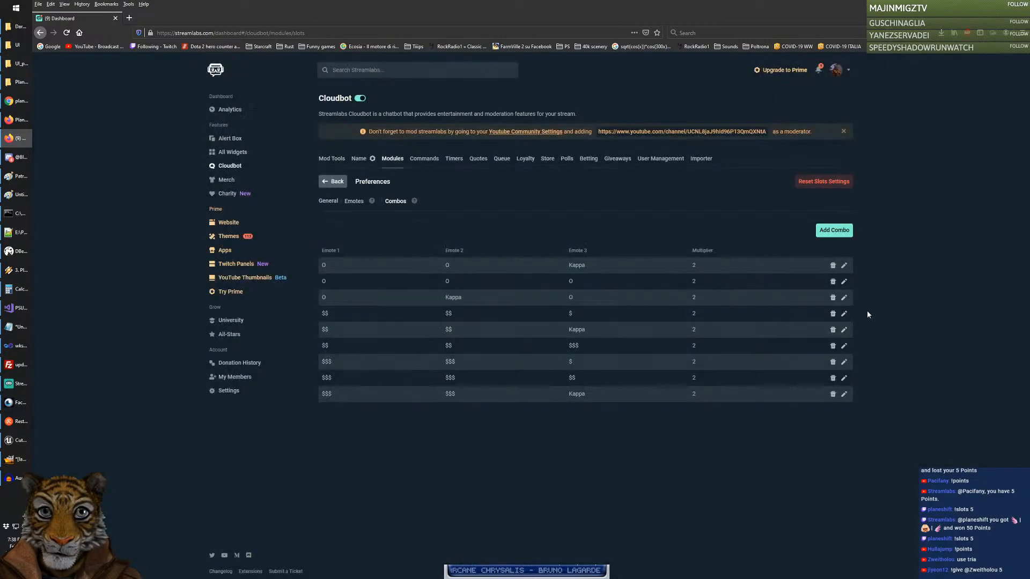
Step: Set all three emotes of the "$$ | $$ | $" combo to Kappa and save it
click(844, 282)
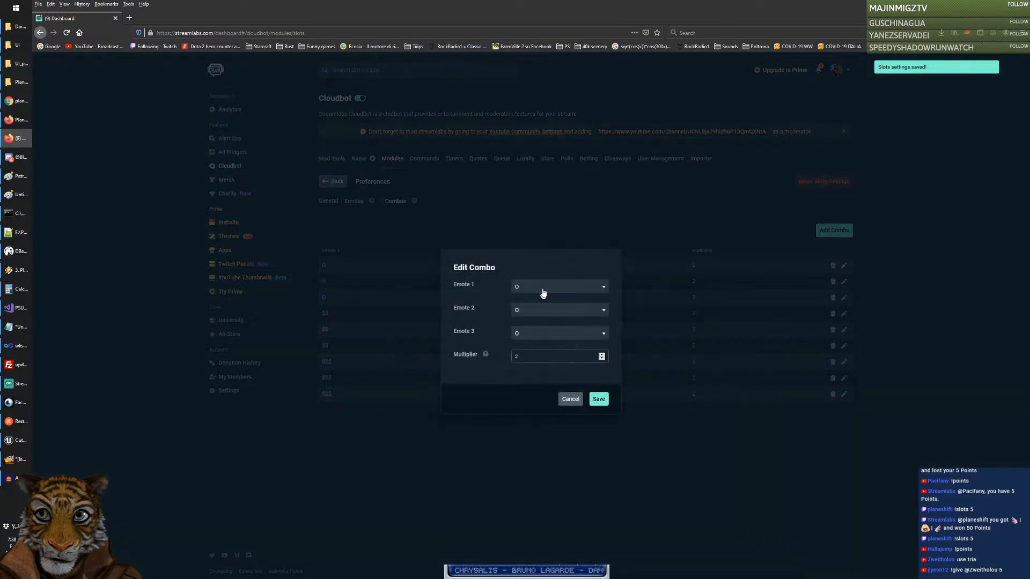
click(543, 290)
click(536, 332)
click(535, 312)
click(536, 356)
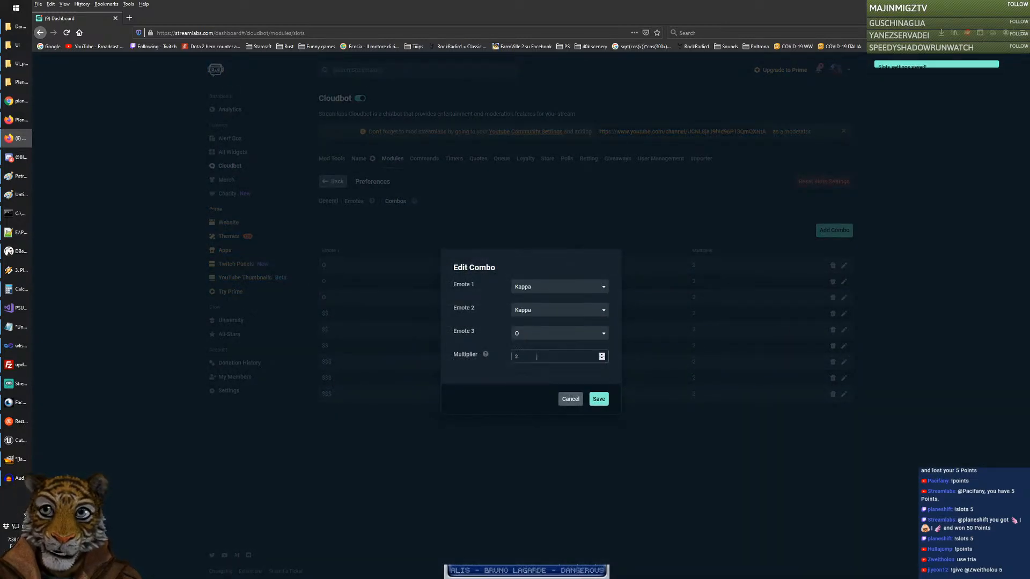
click(531, 333)
click(542, 376)
click(599, 400)
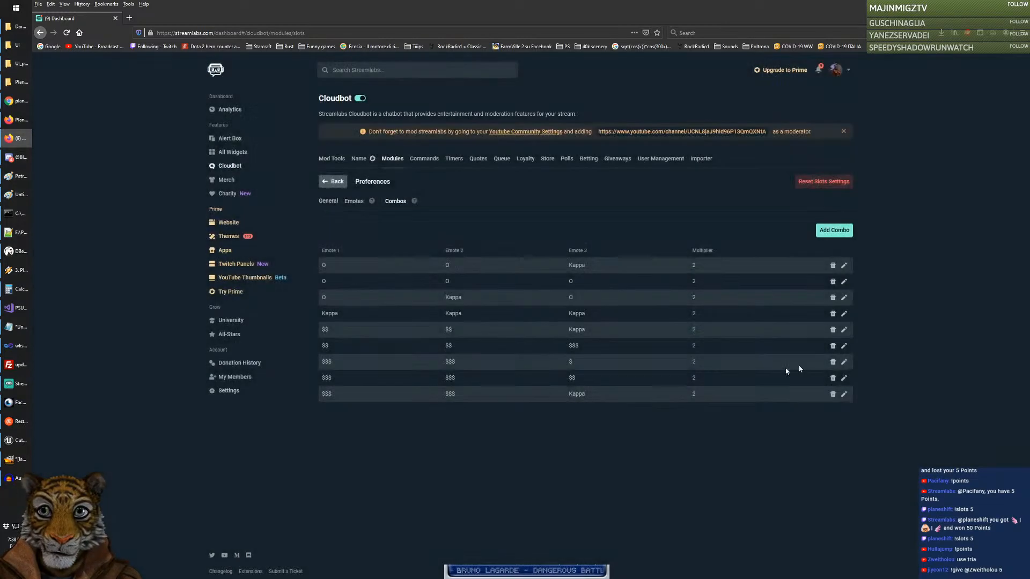
Step: Set all three emotes of the "$$ | $$ | Kappa" combo to E and save it
click(844, 331)
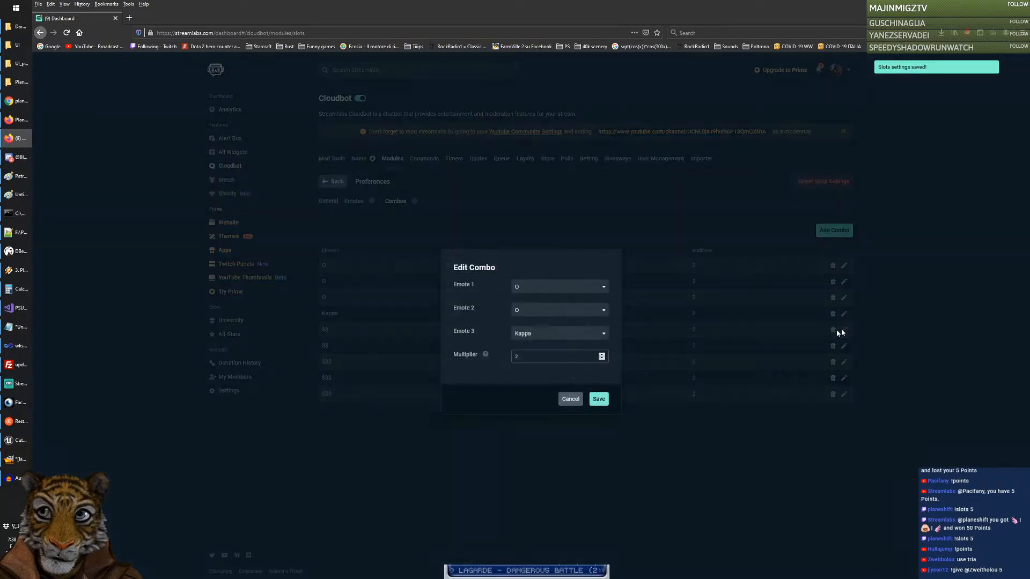
click(551, 293)
click(532, 347)
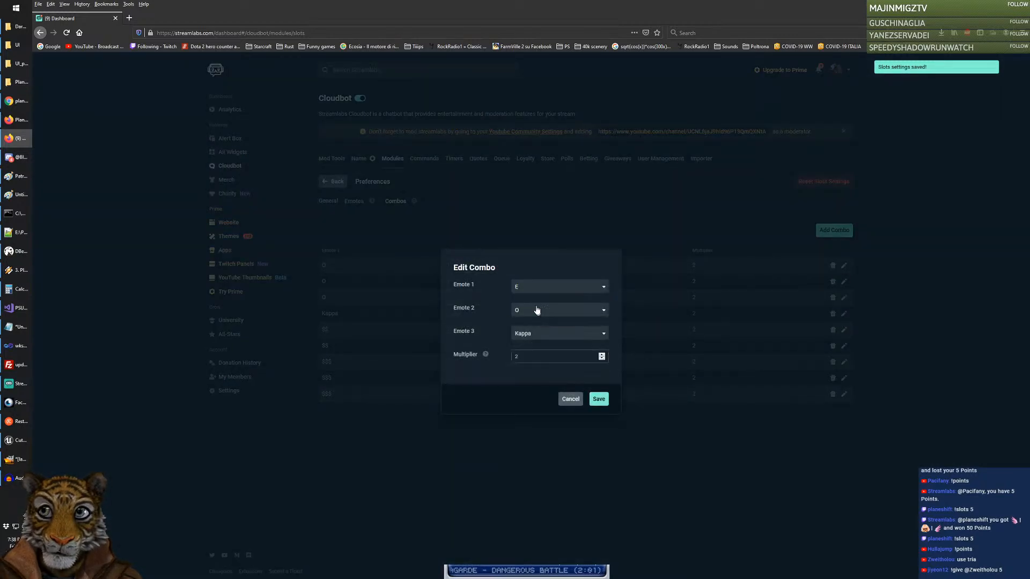
click(534, 310)
click(531, 369)
click(535, 340)
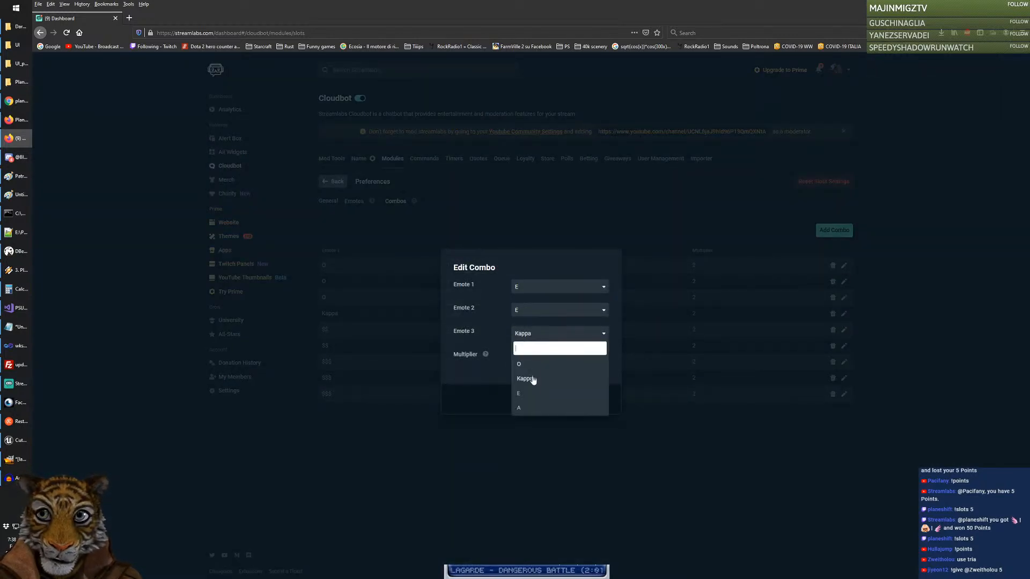
click(533, 396)
click(598, 400)
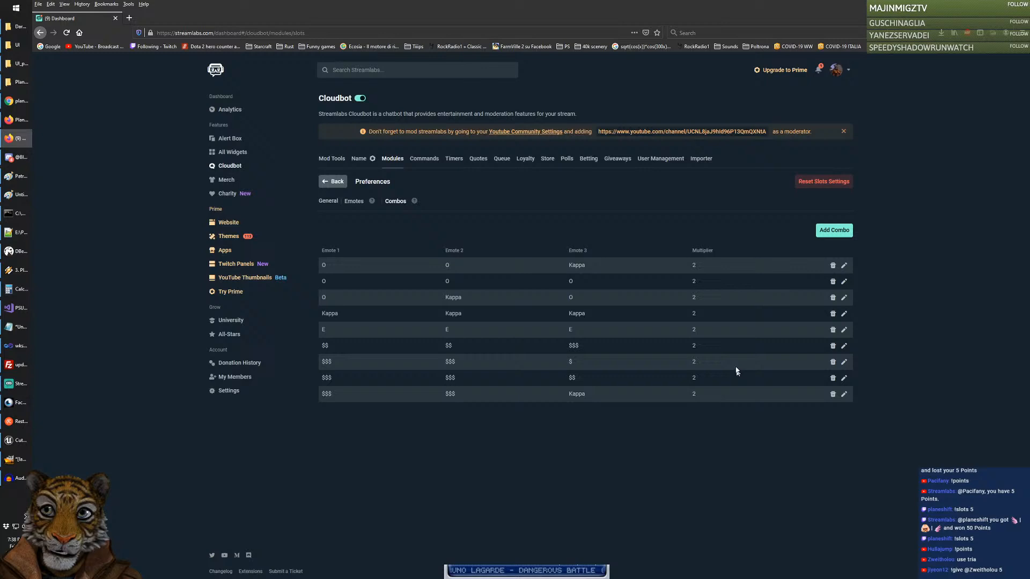
Step: Set all three emotes of the "$$ | $$ | $$$" combo to A and save it
click(845, 347)
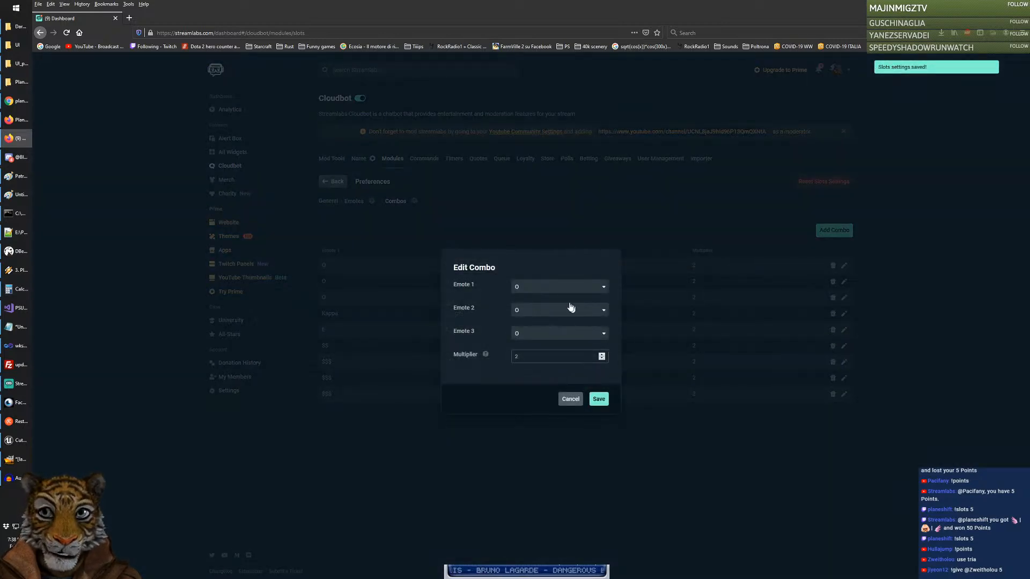
click(557, 293)
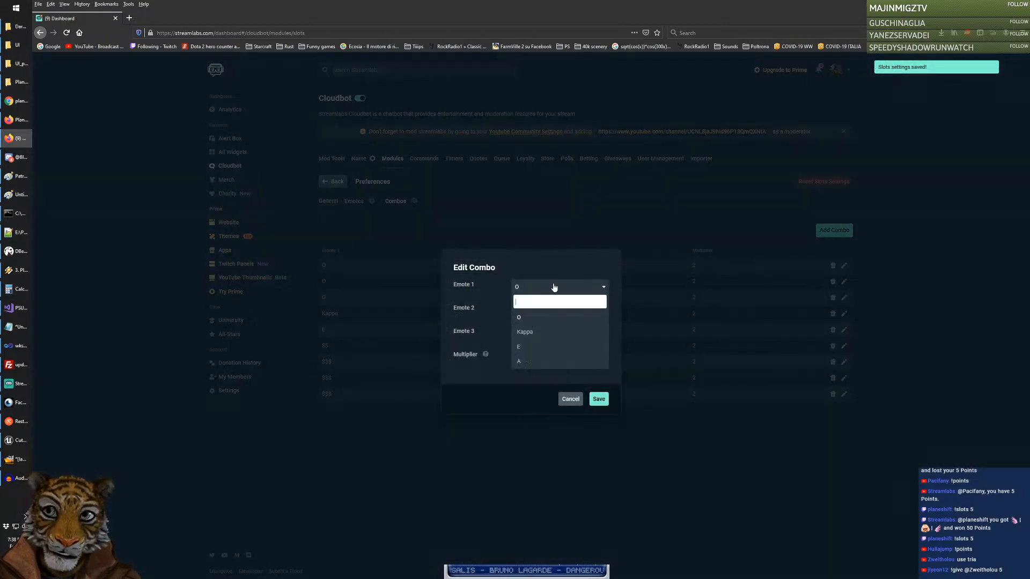
click(531, 363)
click(536, 316)
click(529, 385)
click(533, 337)
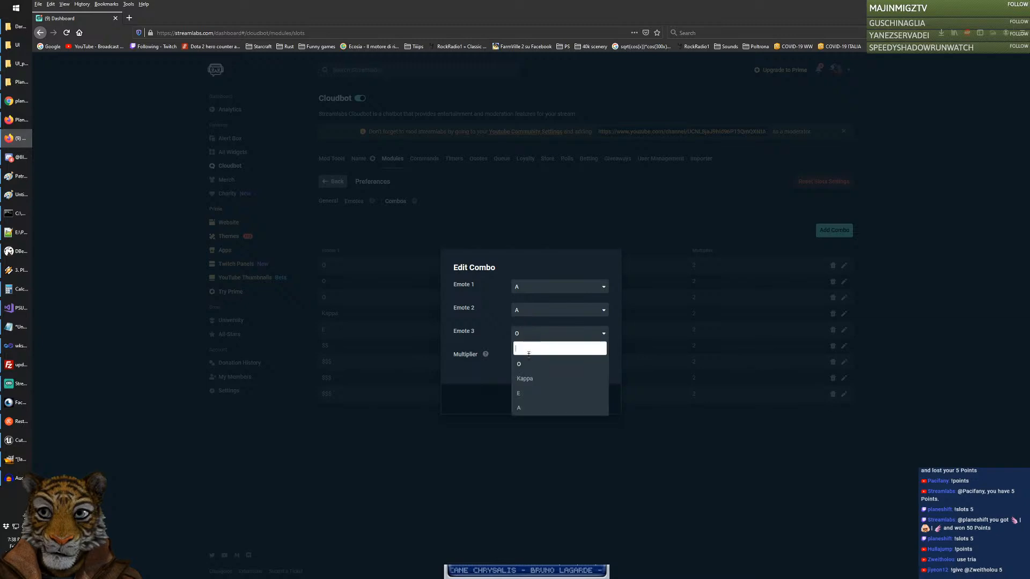
click(520, 409)
click(601, 403)
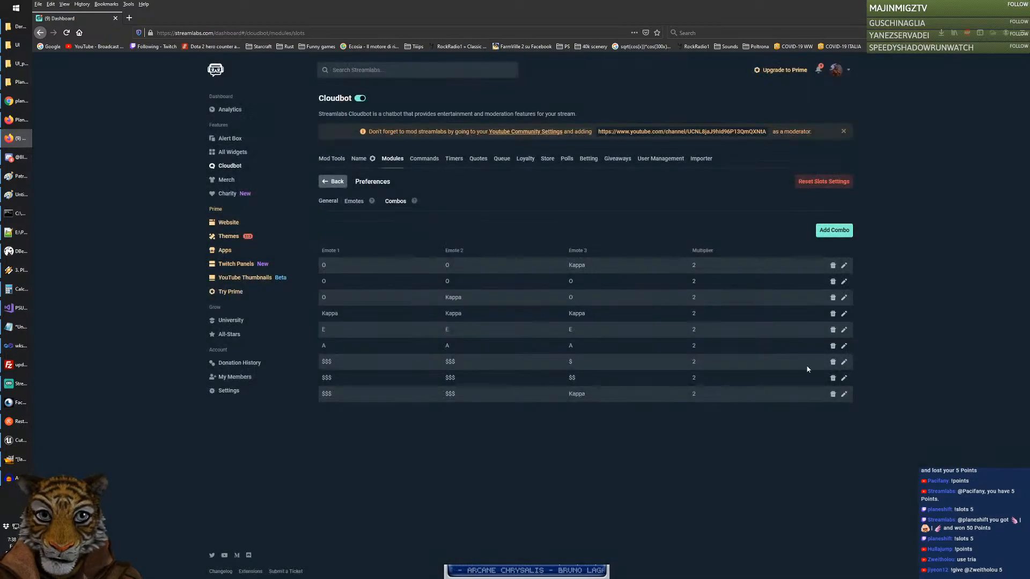
Step: Change the "$$$ | $$$ | $" combo to Kappa, O, E and save it
click(844, 362)
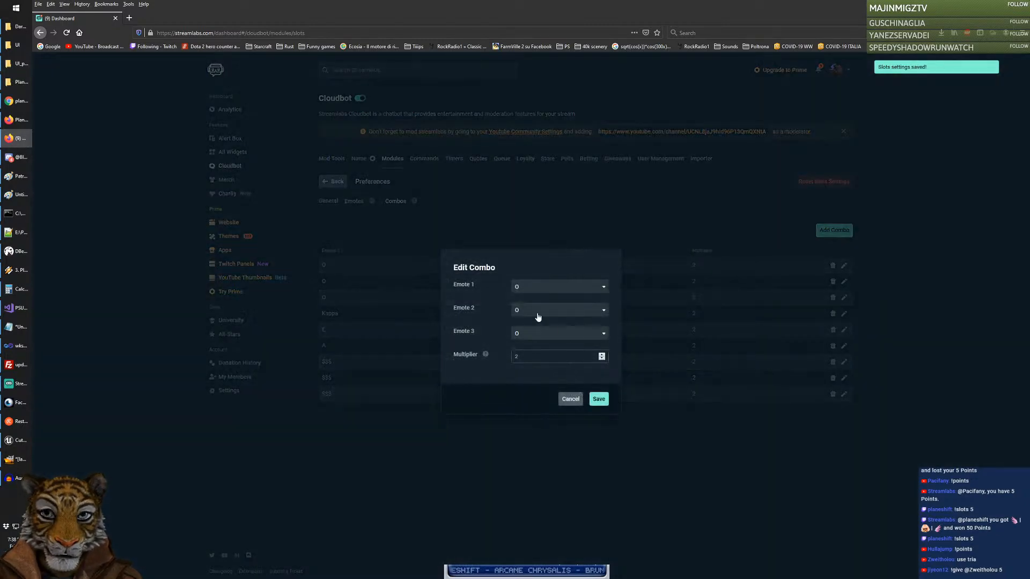
click(538, 288)
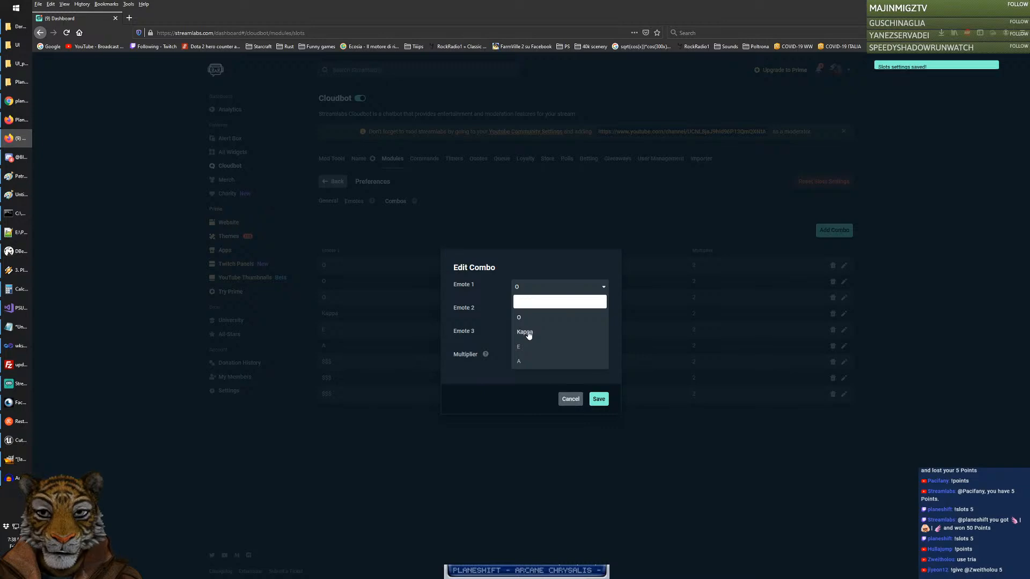
click(525, 333)
click(532, 313)
click(527, 345)
click(527, 337)
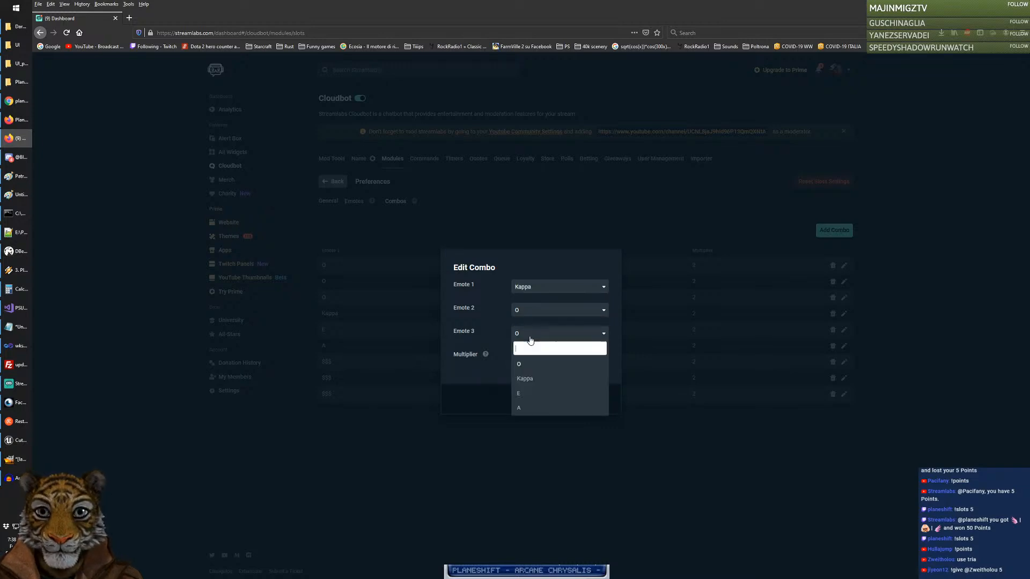
click(526, 397)
click(597, 399)
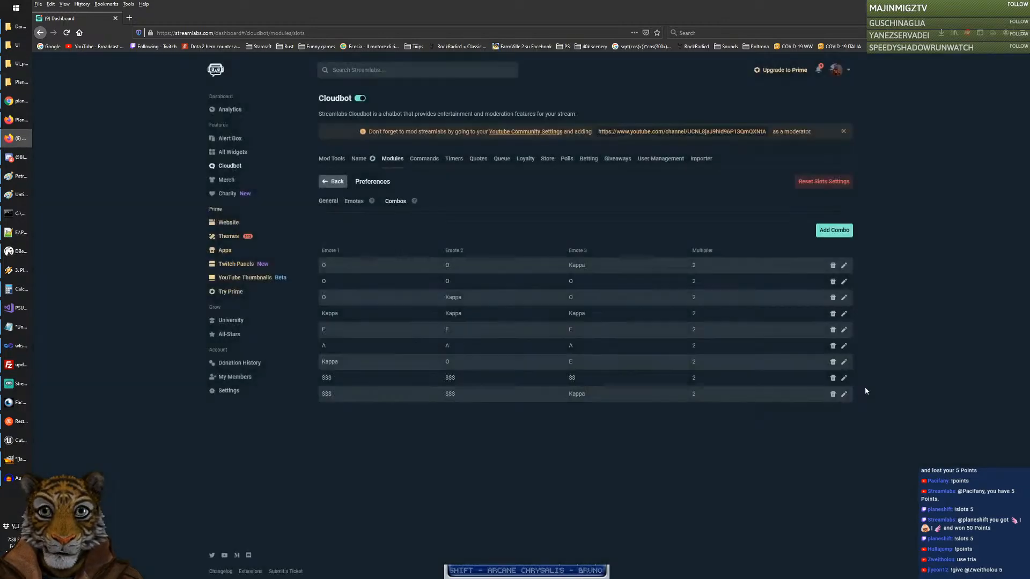
Step: Try to change the "$$$ | $$$ | $$" combo to O, O, Kappa and save it
click(843, 378)
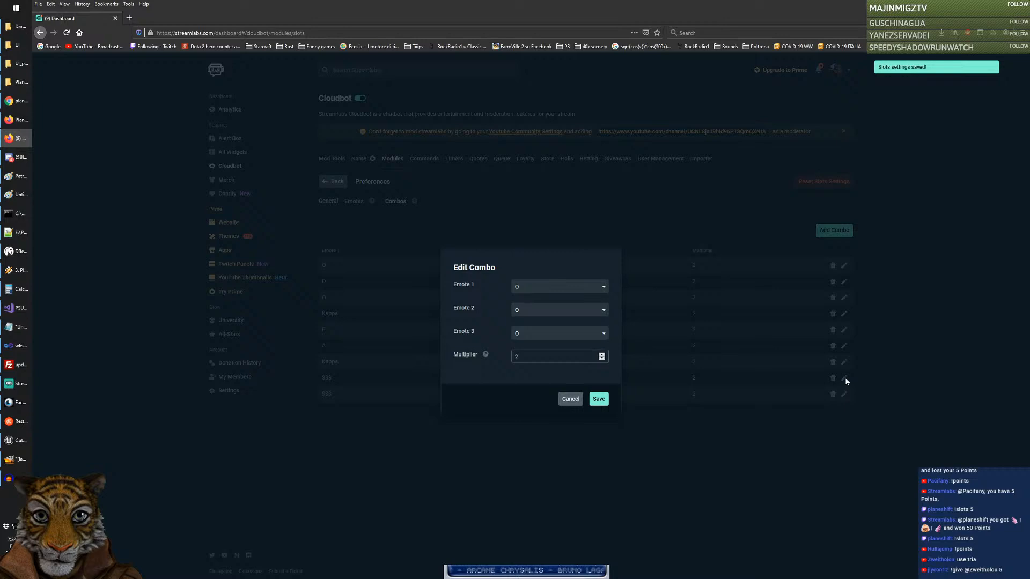
click(537, 292)
click(535, 321)
click(533, 334)
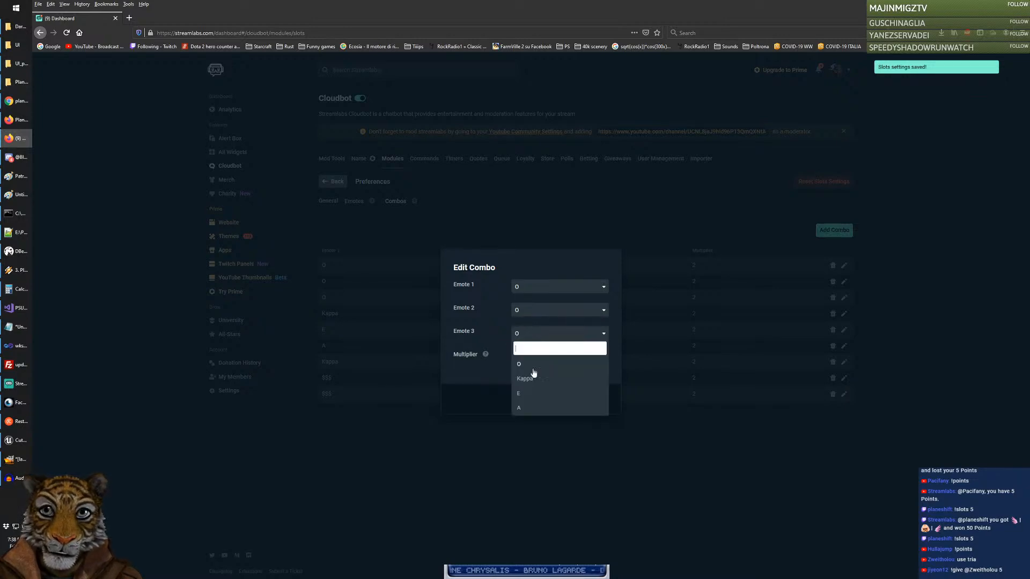
click(532, 379)
click(597, 399)
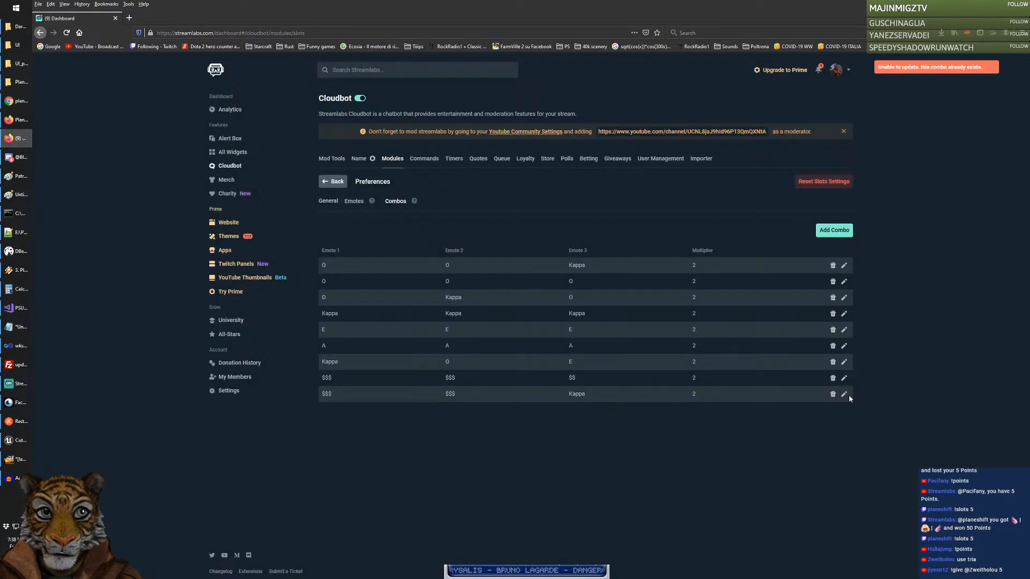
Step: Change the "$$$ | $$$ | Kappa" combo to E, E, Kappa, save it, and open the general slots settings
click(845, 395)
click(548, 292)
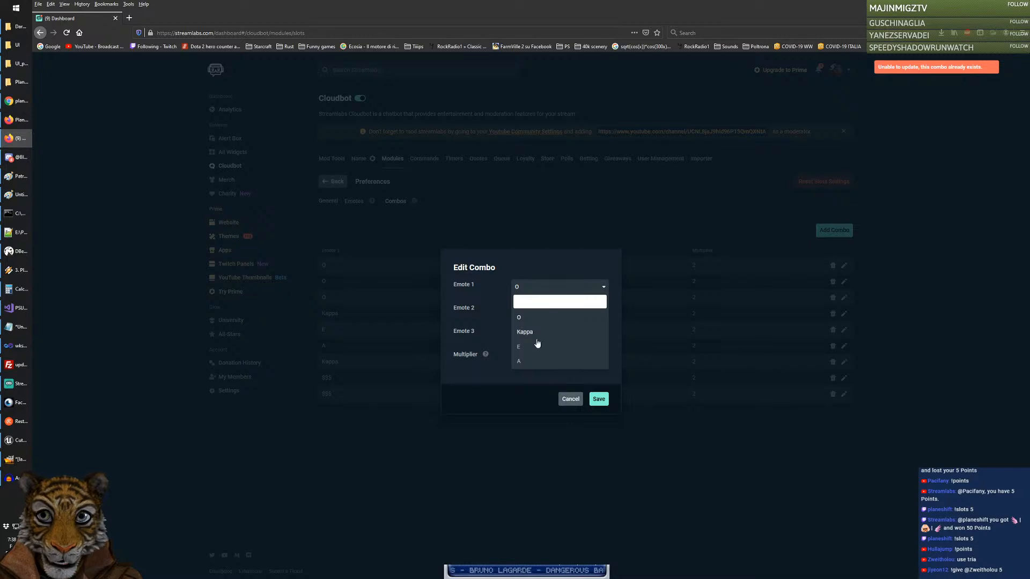
click(534, 317)
click(534, 317)
click(533, 368)
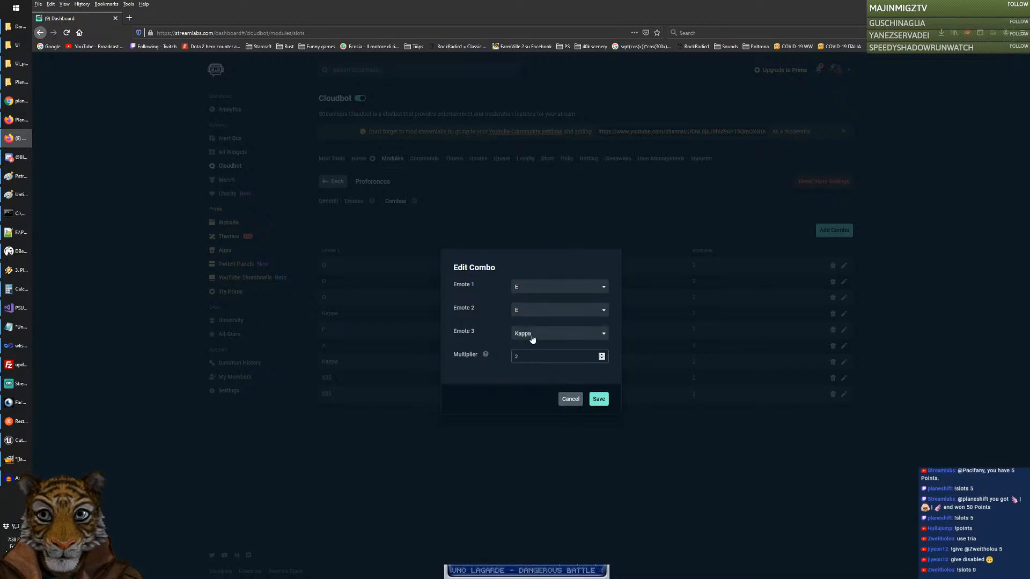
click(598, 400)
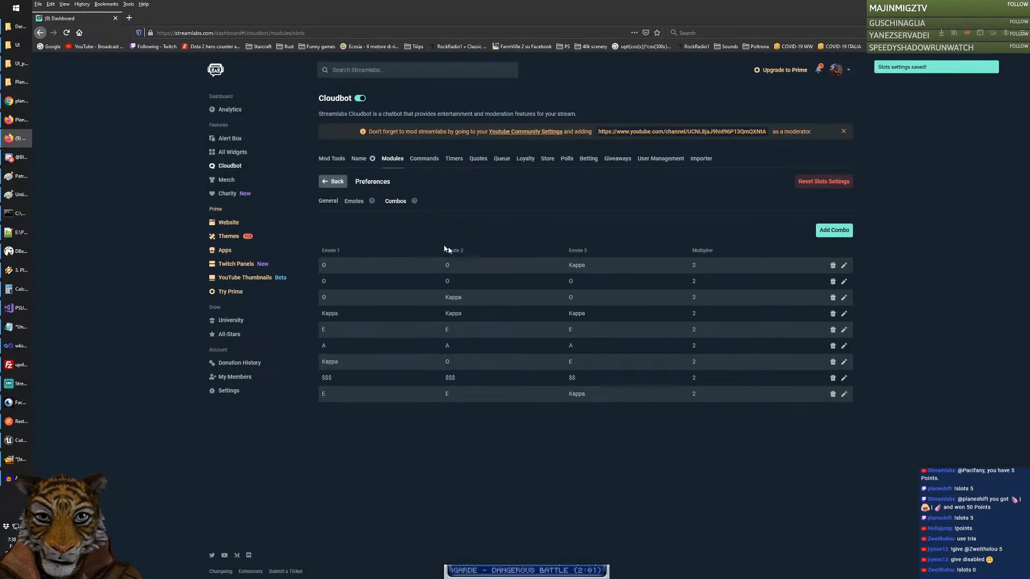
click(329, 201)
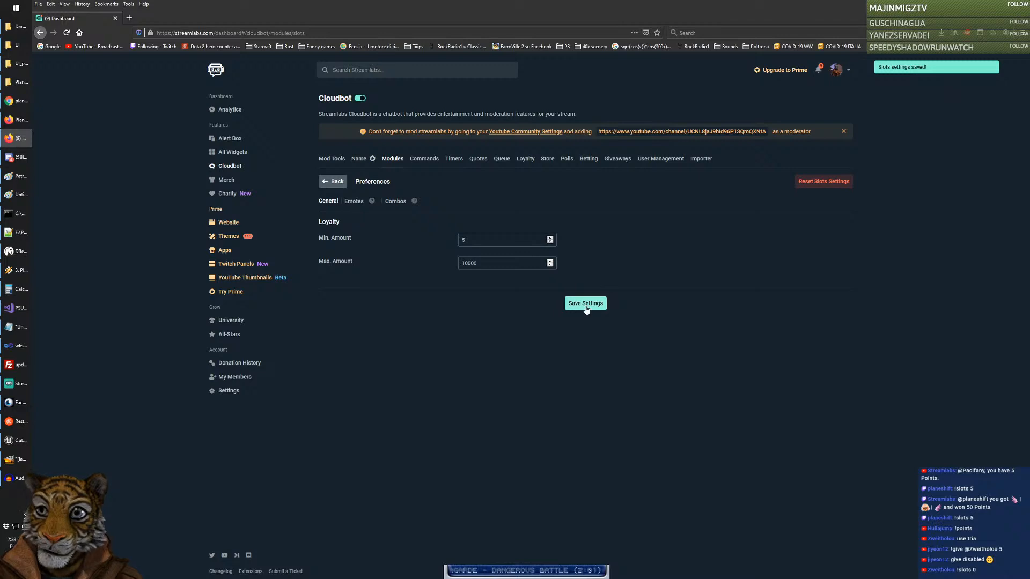
Step: Save the general slots settings, then switch to the YouTube live stream in Chrome and send "!slots 5" in its chat
click(586, 303)
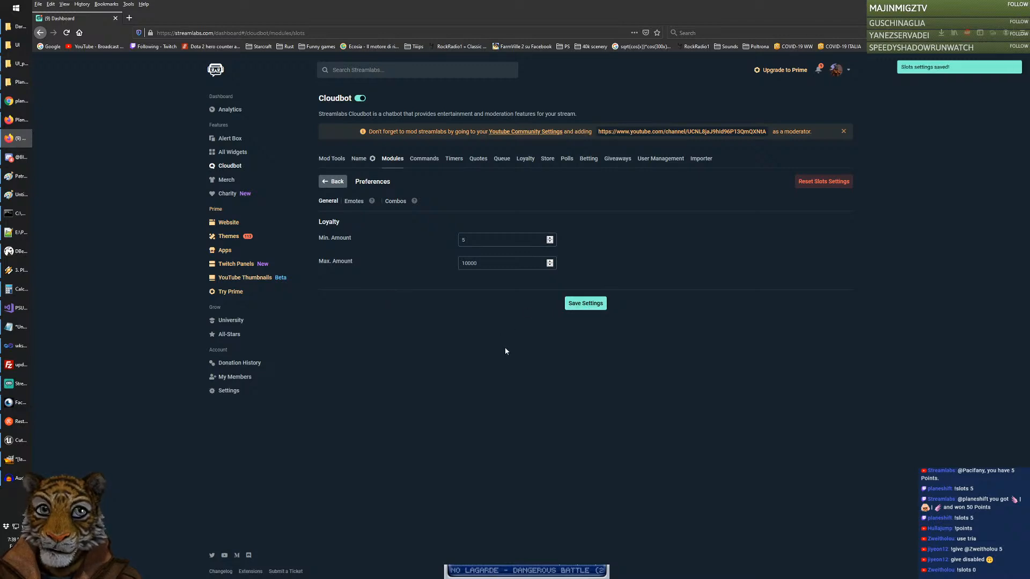
key(alt+Tab)
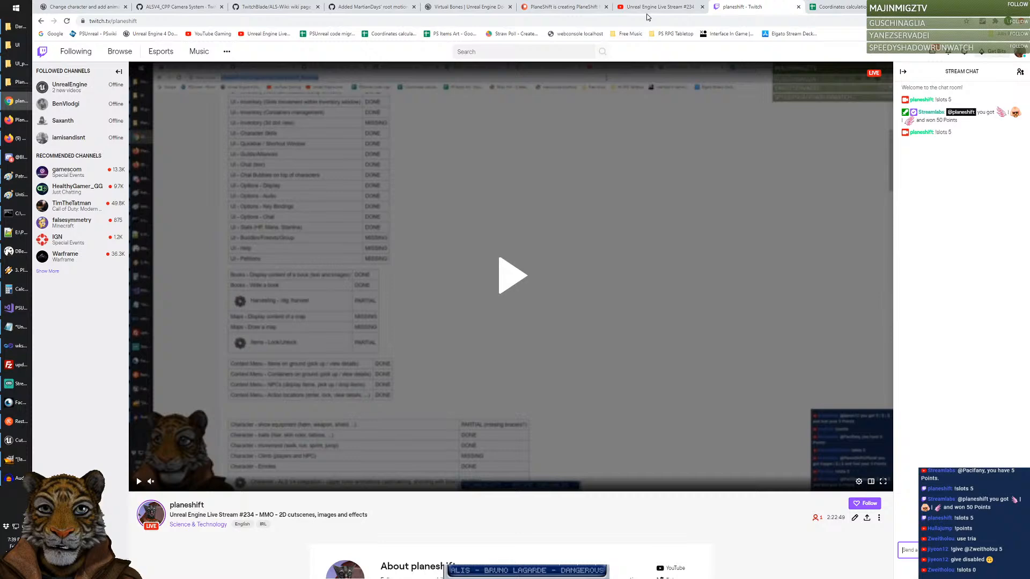
click(651, 7)
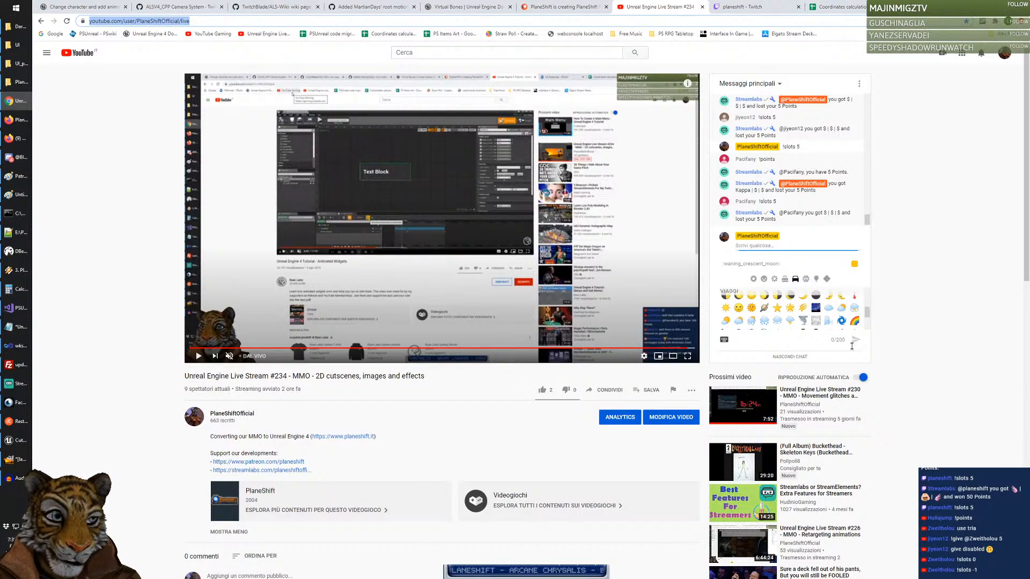
text(!slota)
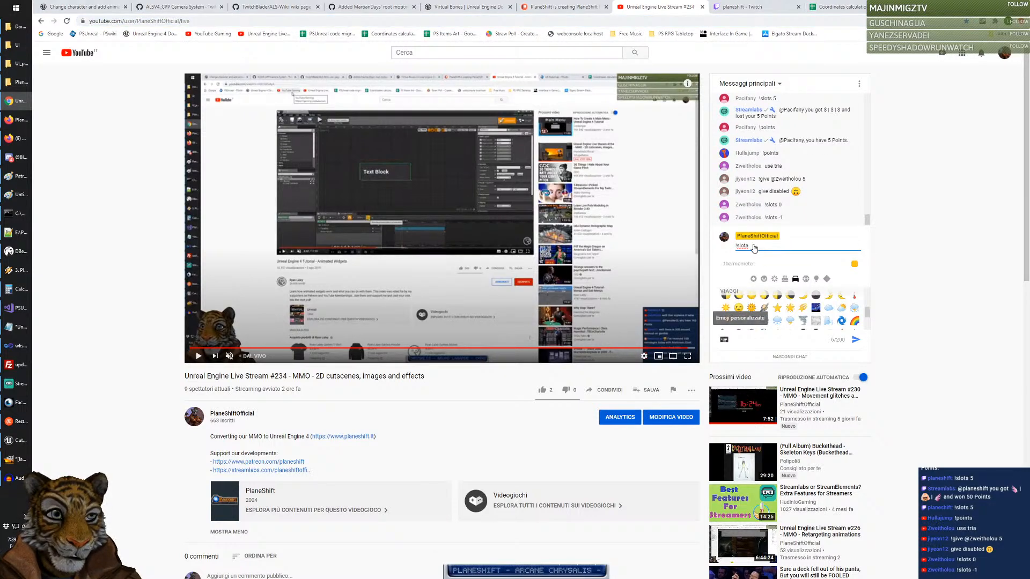
click(827, 185)
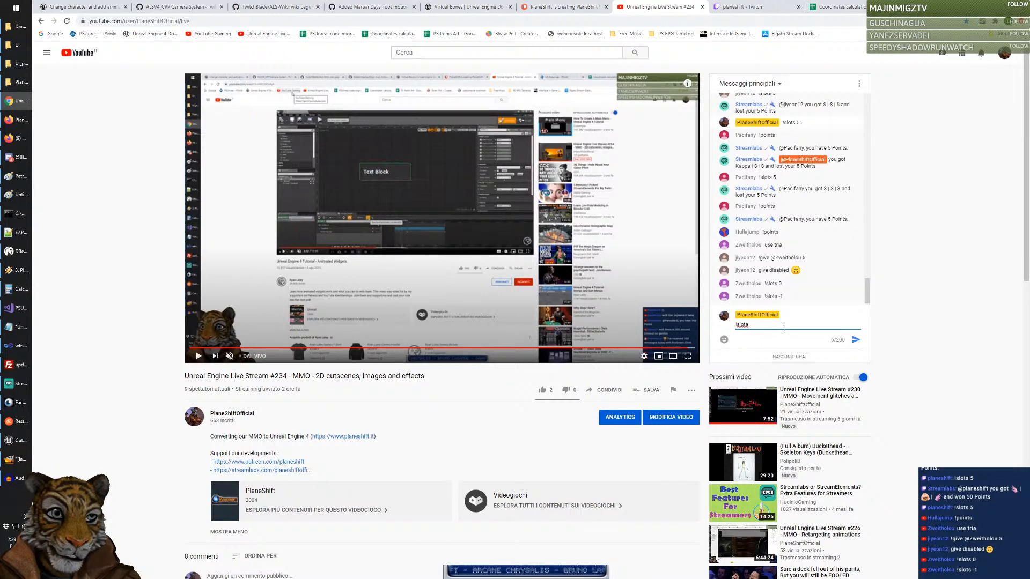
key(Return)
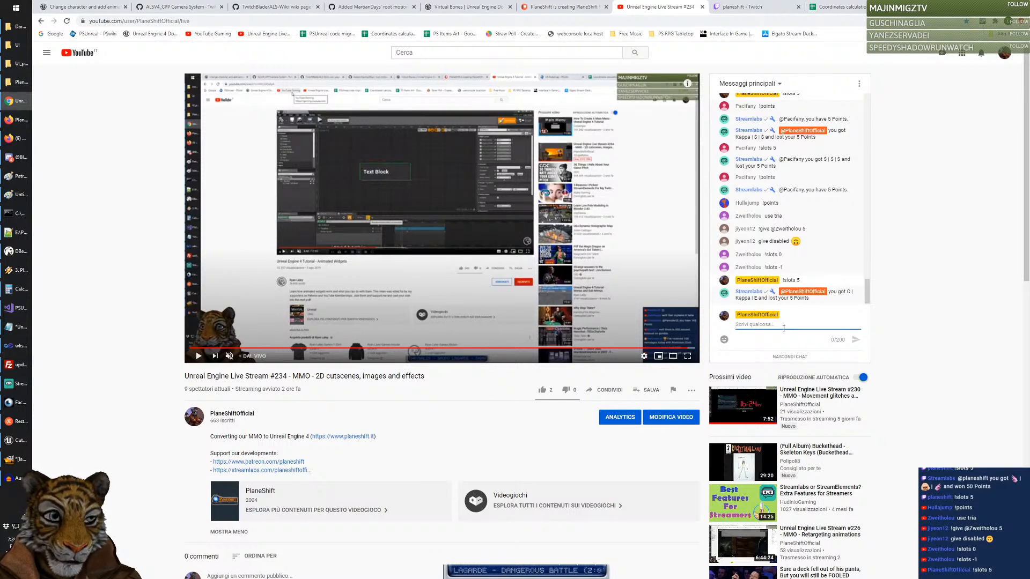
Step: Open the slots combos list in Streamlabs, and send "!slots 5" again in the YouTube live chat
key(alt+Tab)
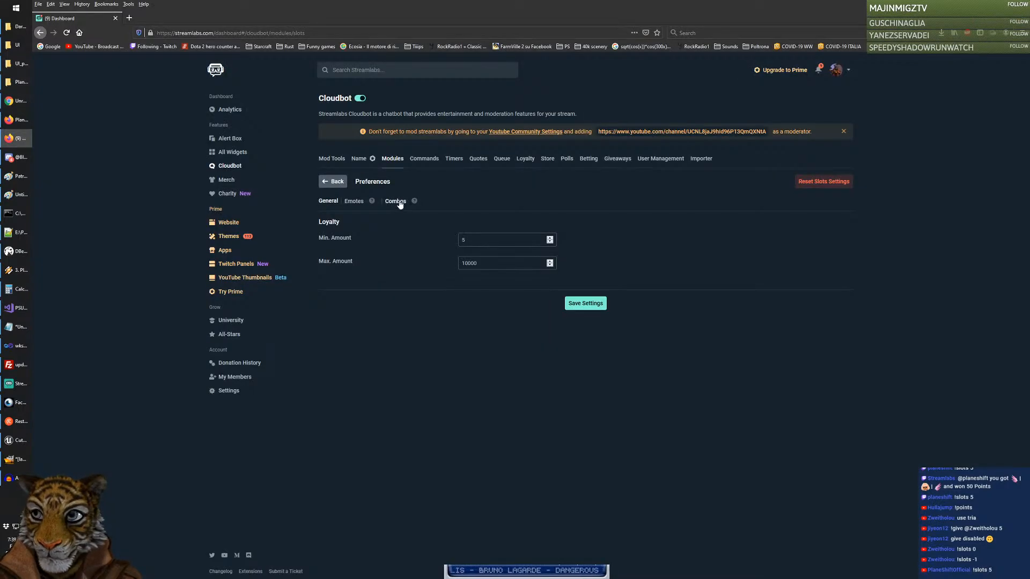
click(397, 201)
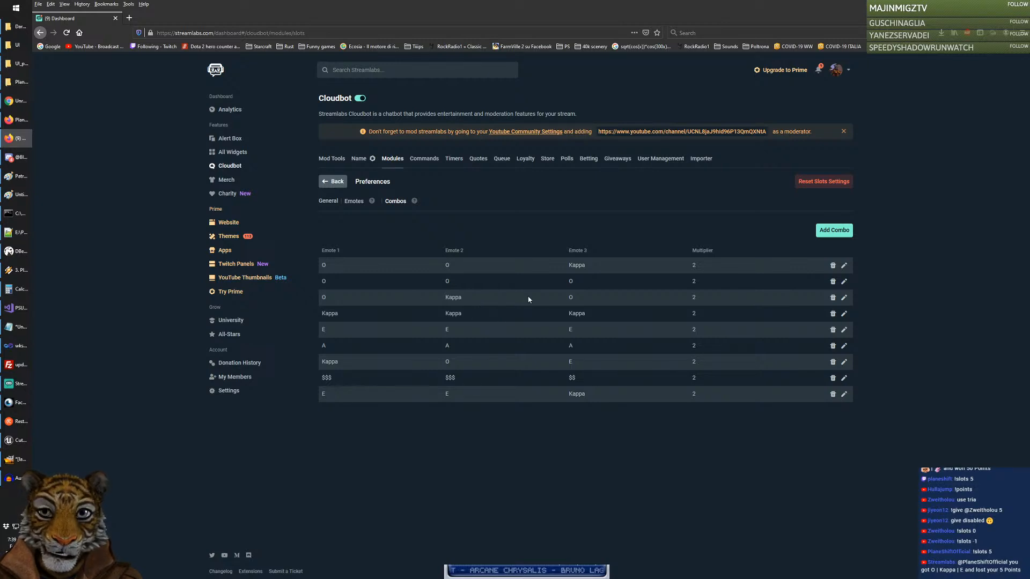
key(alt+Tab)
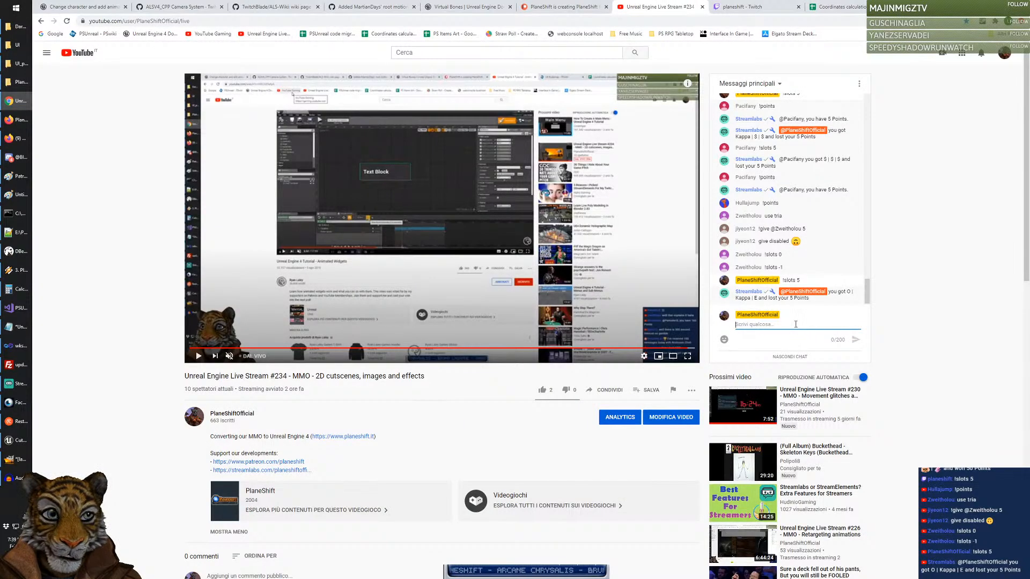
text(!slots 5)
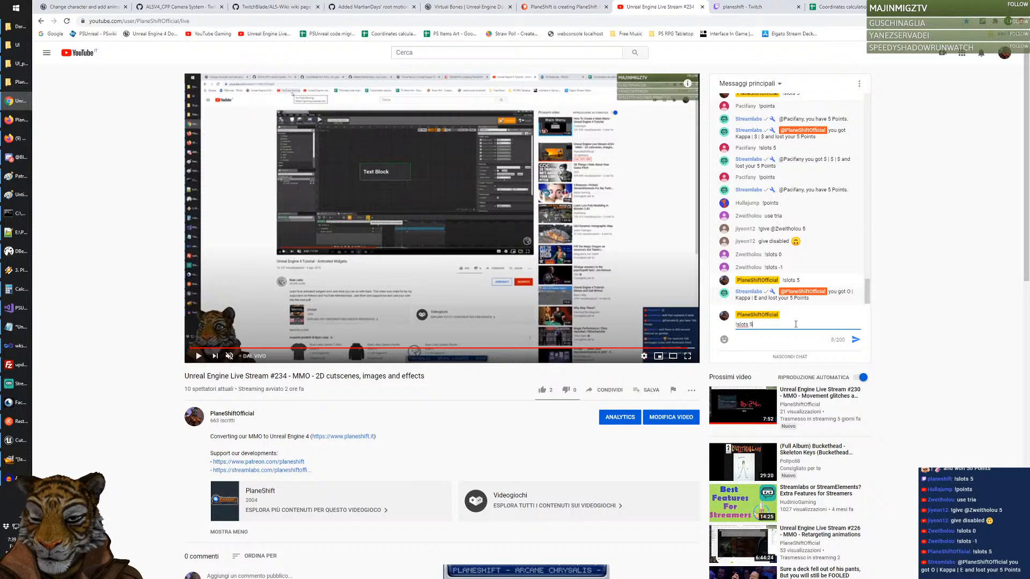
key(Return)
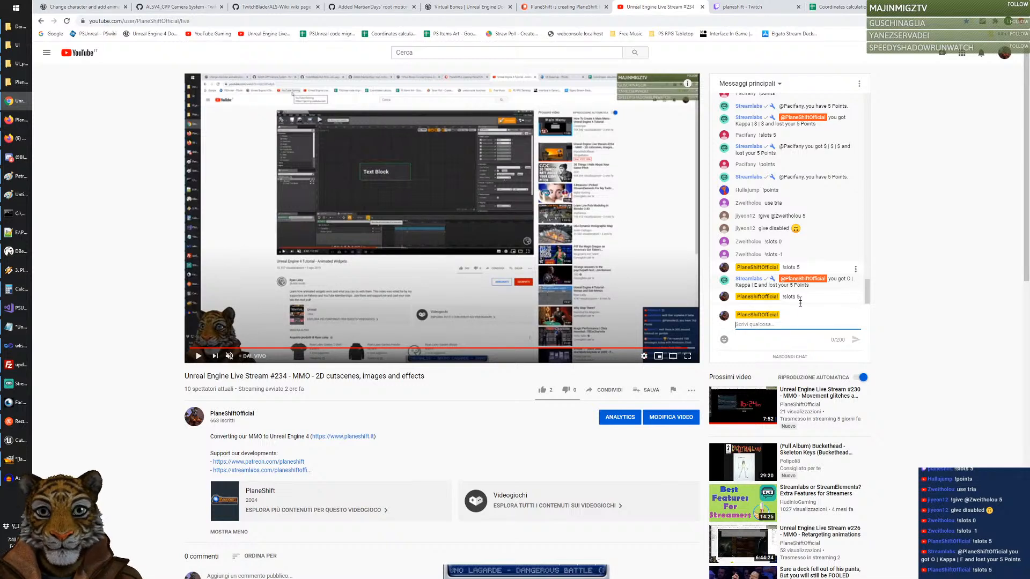
click(789, 327)
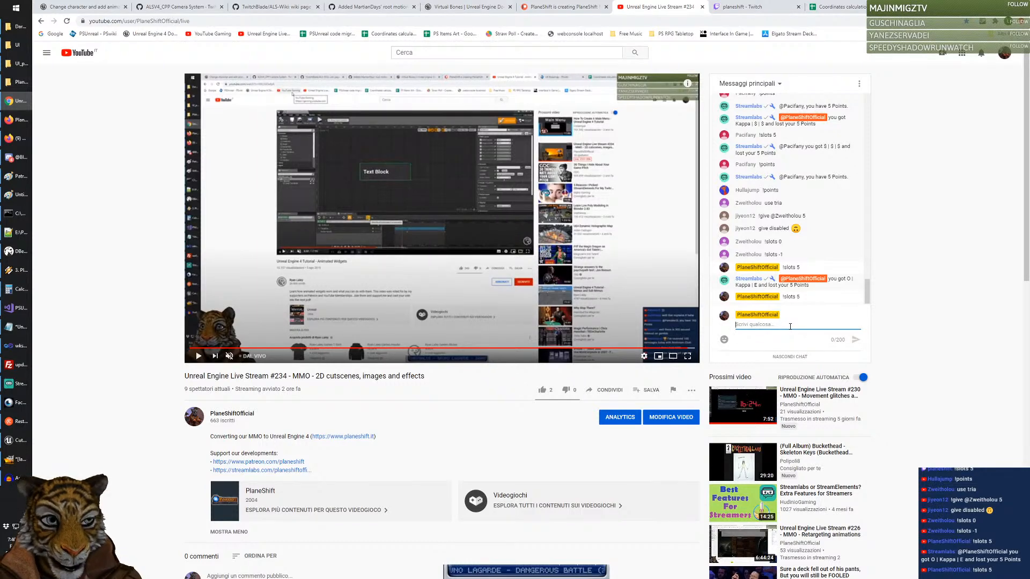
Step: Switch to the Streamlabs combos list and check the Kappa, O, E combo against the latest slots result
key(alt+Tab)
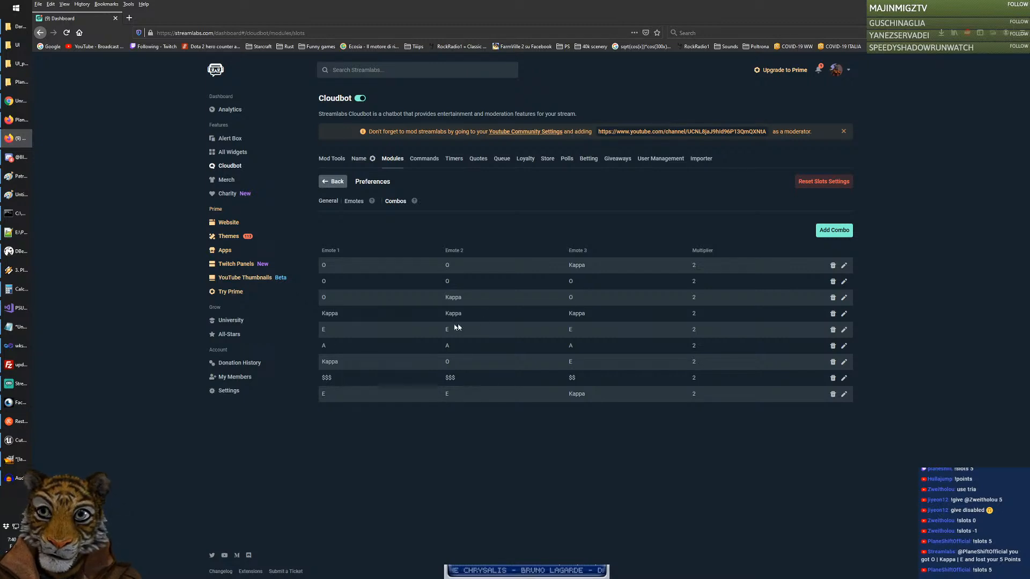
drag(598, 365, 738, 363)
click(324, 362)
click(577, 364)
drag(609, 362, 321, 361)
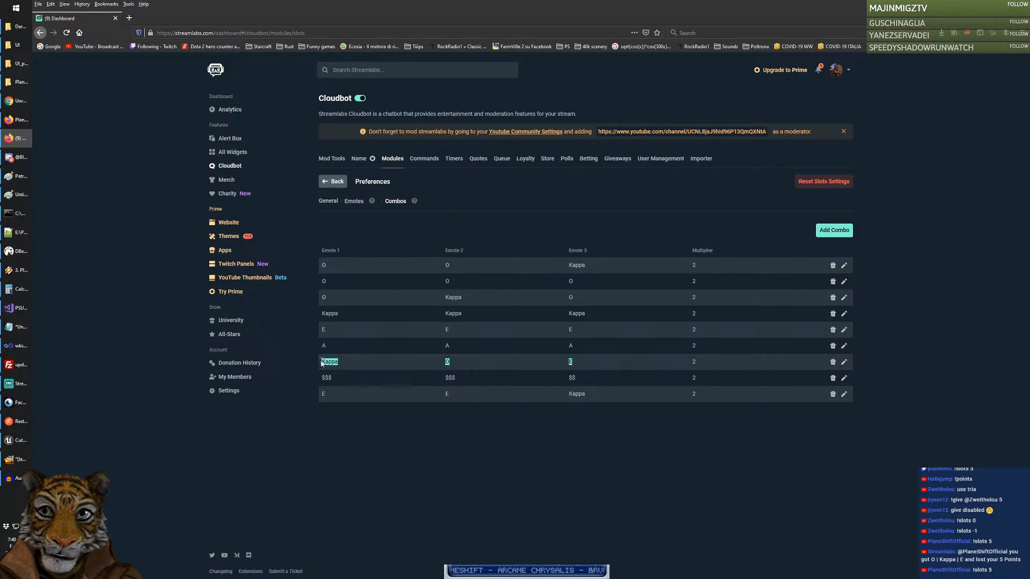
click(410, 363)
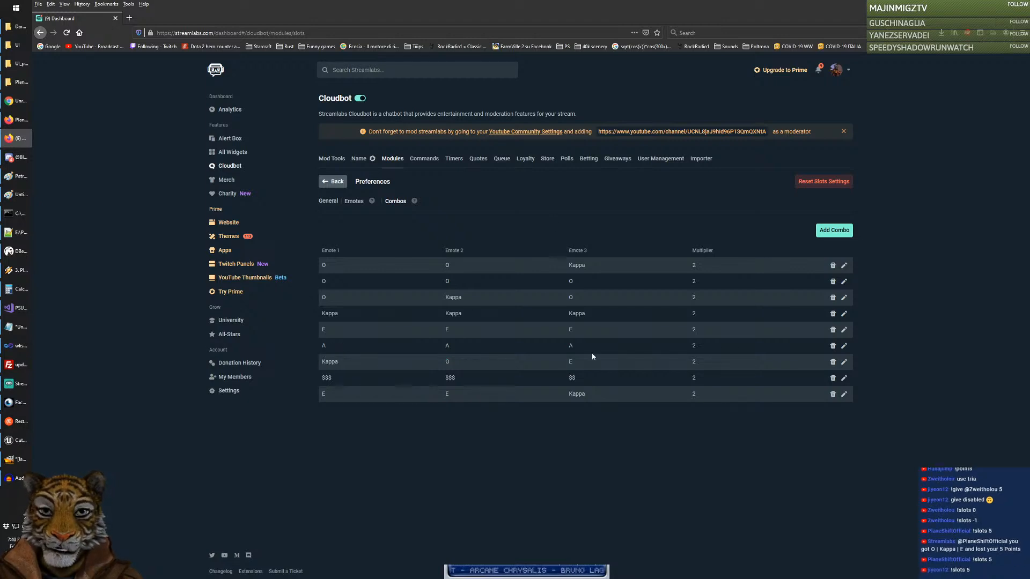
drag(593, 356, 320, 363)
drag(591, 366, 307, 367)
click(449, 375)
Step: Check the newest slots result in the YouTube chat against the Kappa, Kappa, Kappa combo in Streamlabs
key(alt+Tab)
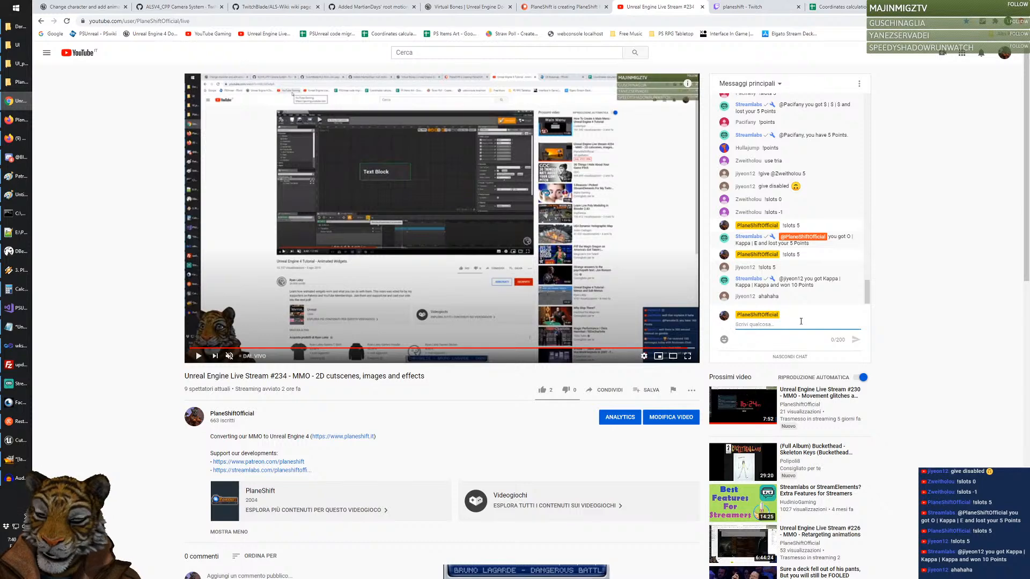
key(alt+Tab)
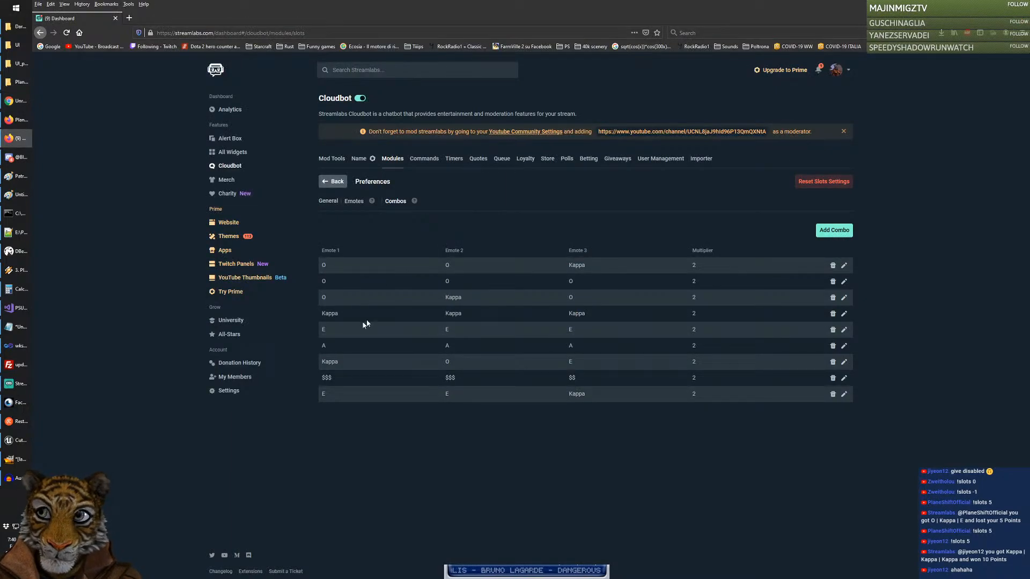
drag(320, 316, 610, 314)
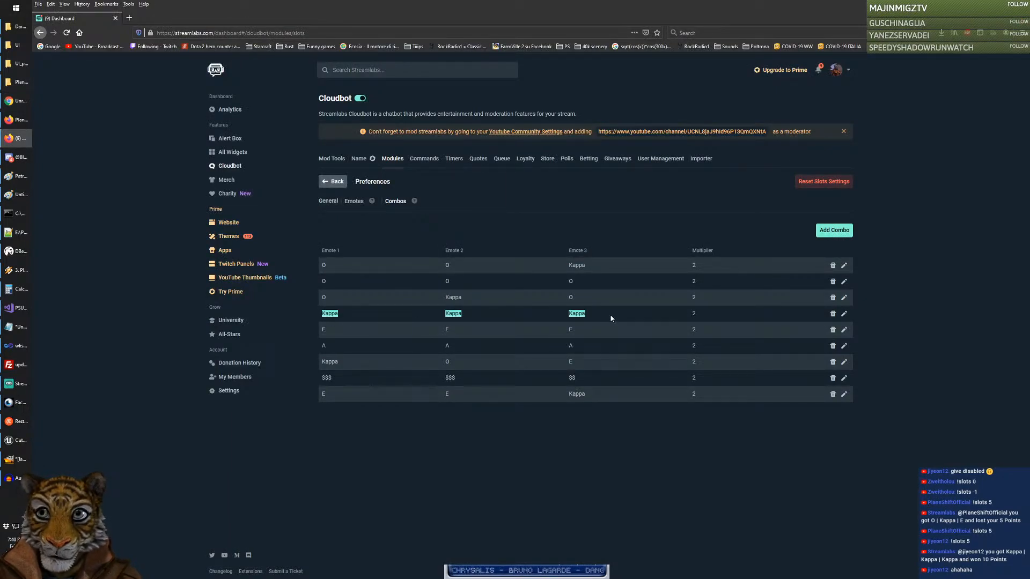
click(611, 315)
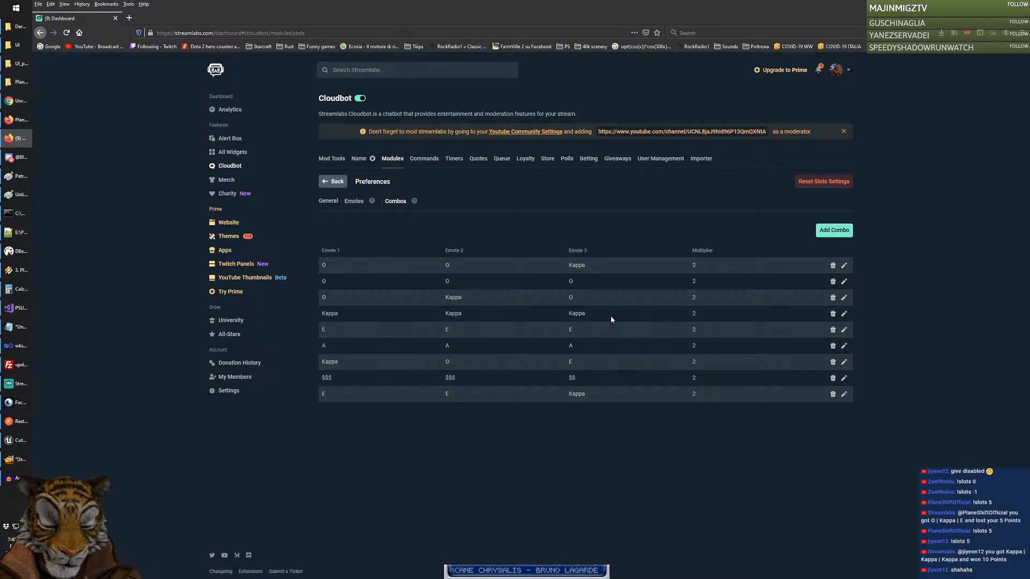
key(alt+Tab)
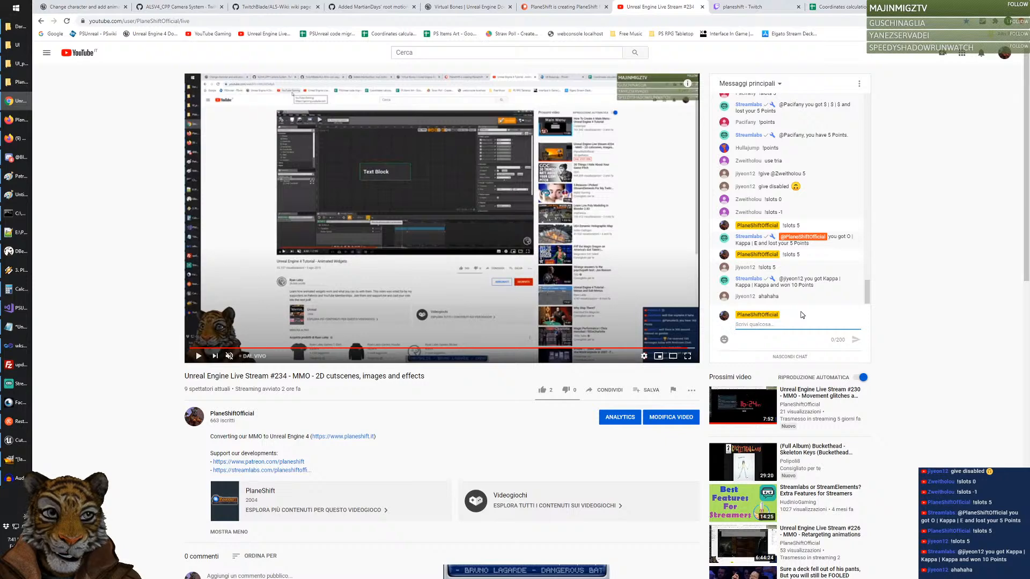
key(alt+Tab)
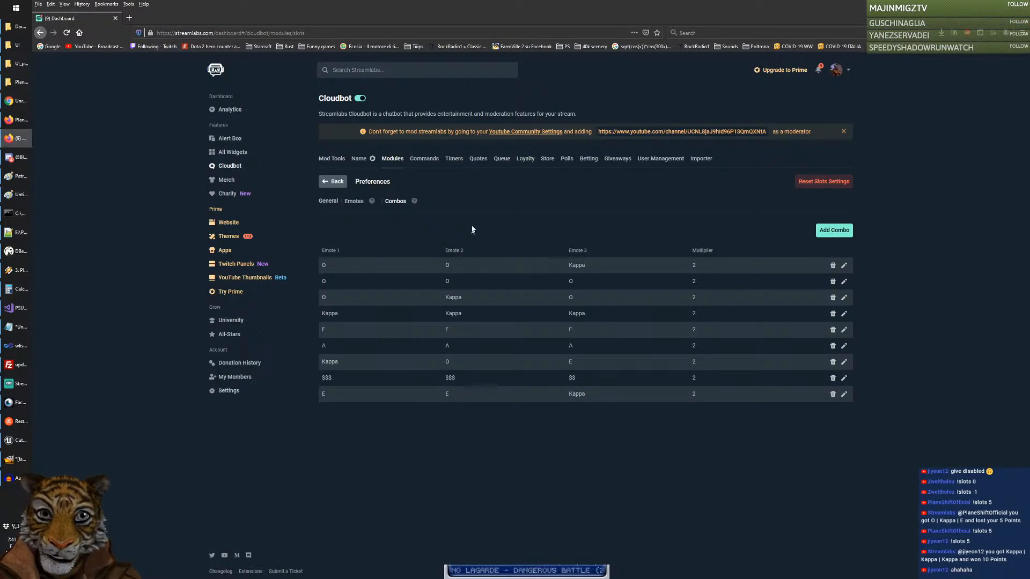
Step: Open the slots emotes list, rename the O emote as Axe and save it
click(327, 202)
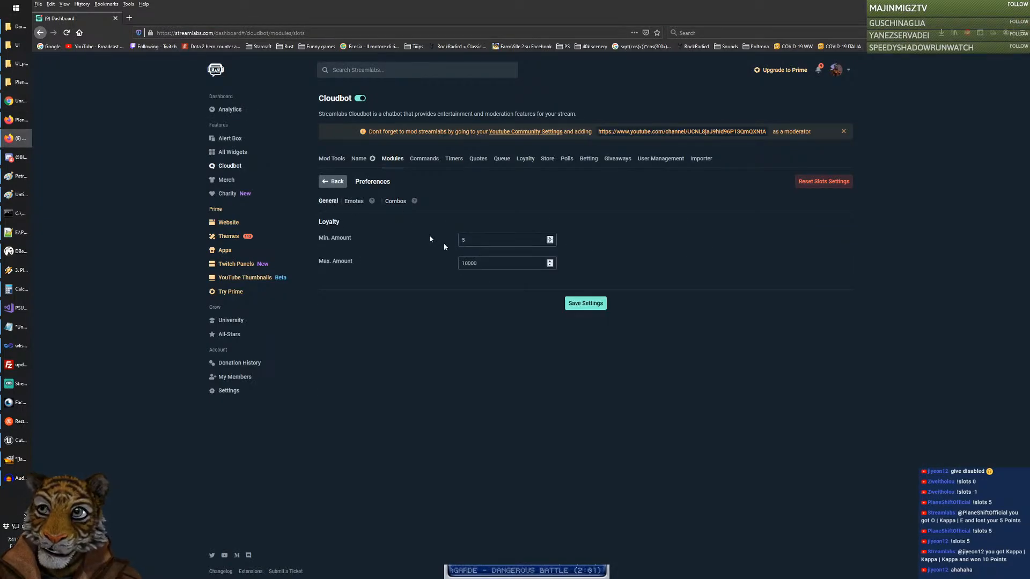
click(353, 202)
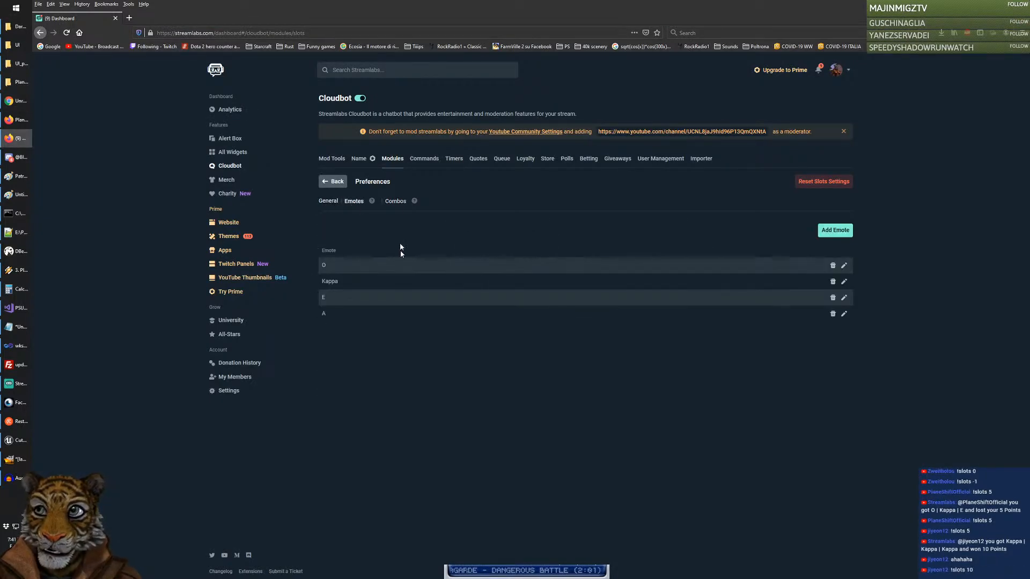
click(844, 266)
key(ctrl+a)
text(A)
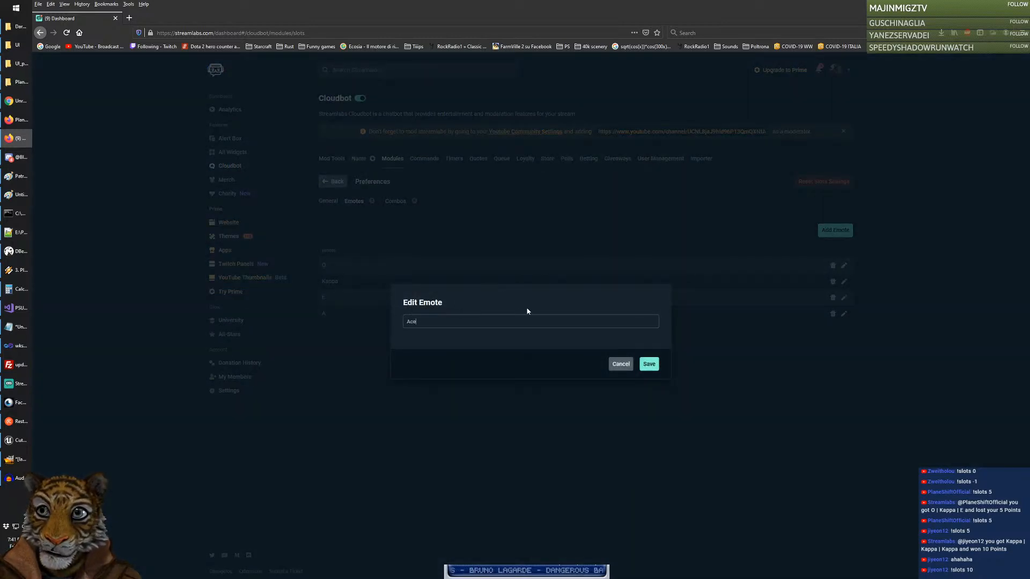
click(650, 364)
Step: Rename the E emote as Sword and save it
click(844, 298)
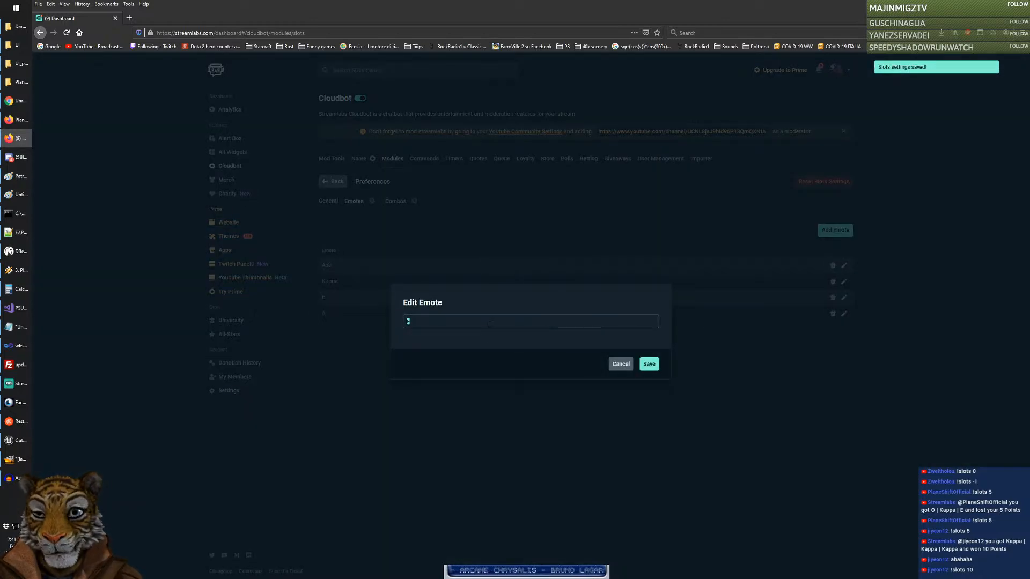
text(Sword)
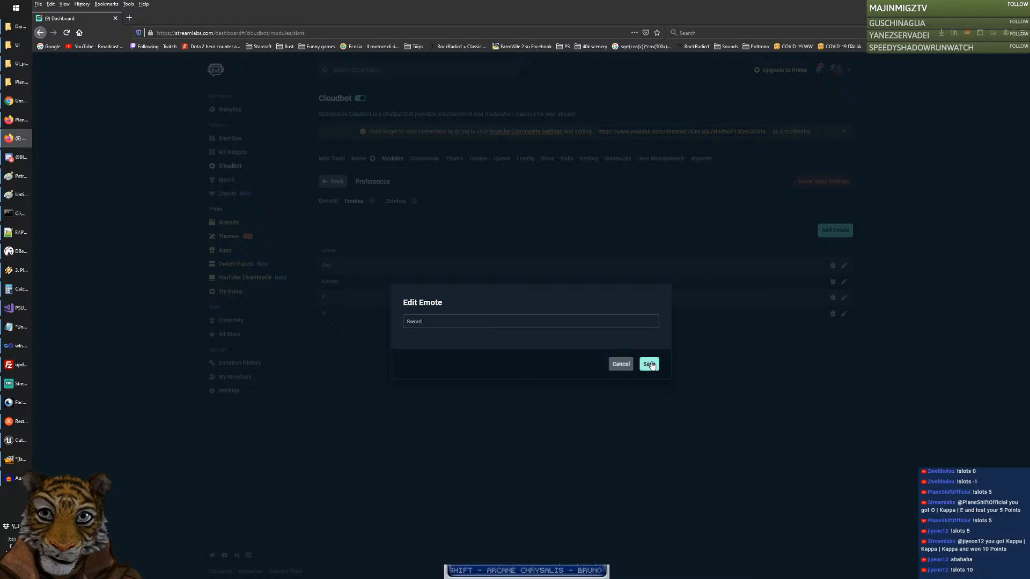
click(650, 365)
Step: Rename the A emote as Fire and save it
click(844, 313)
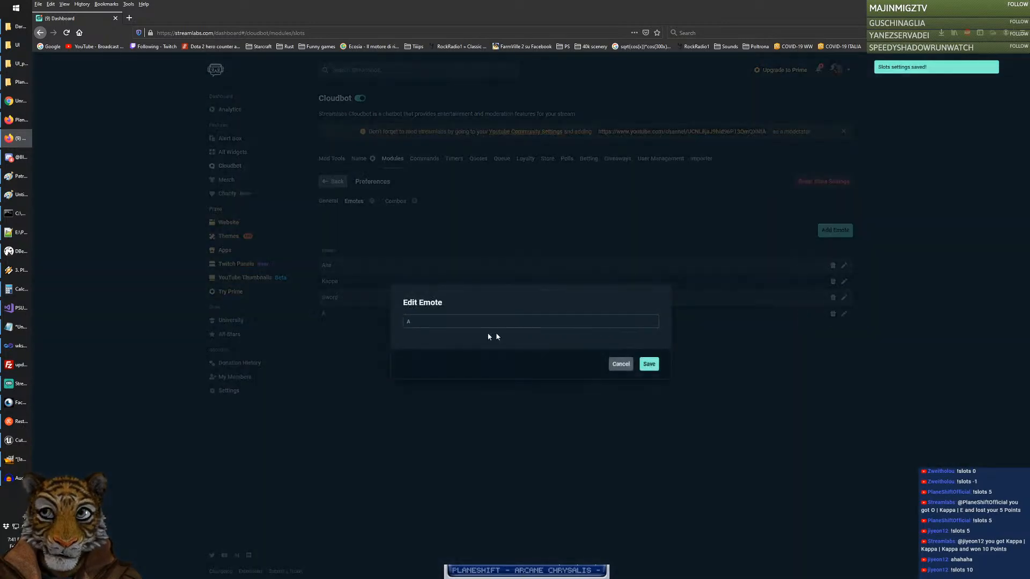
key(ctrl+a)
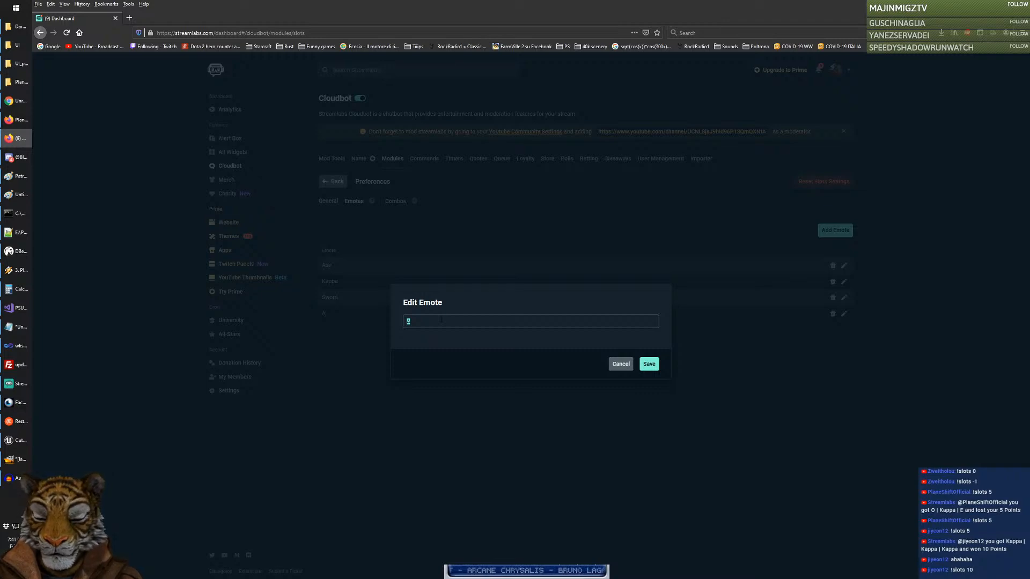
text(Rainbow)
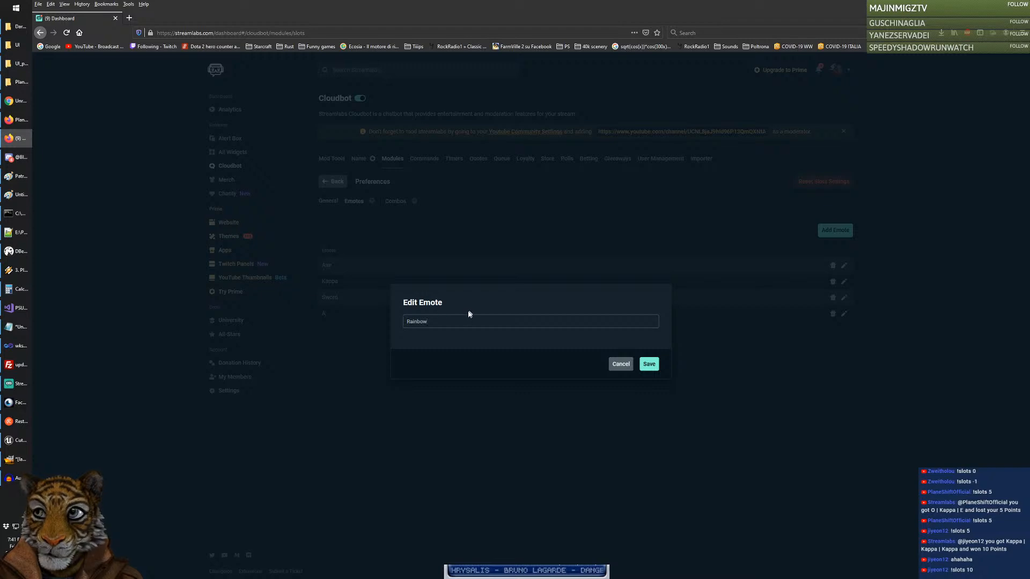
double_click(454, 326)
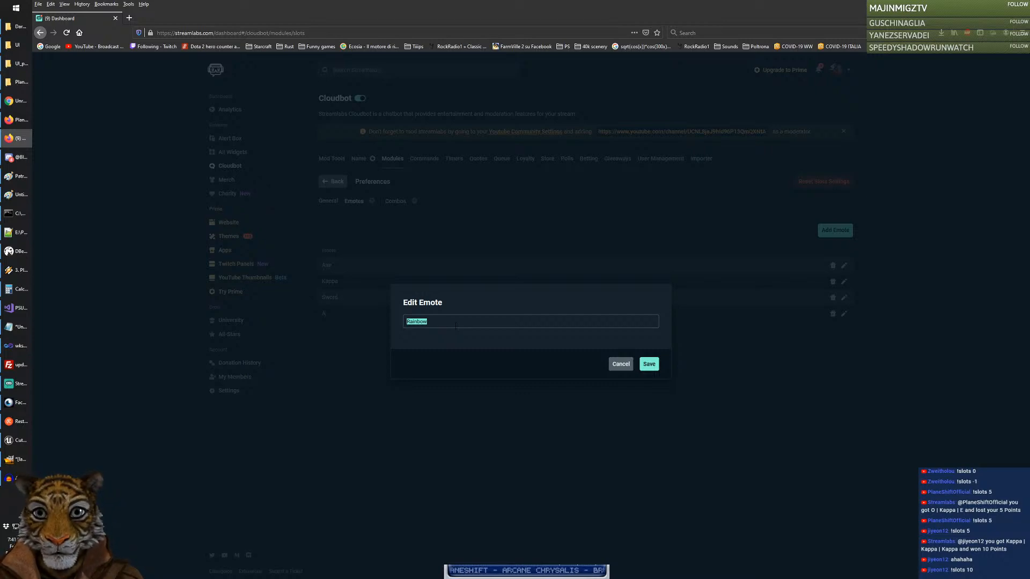
text(Fire)
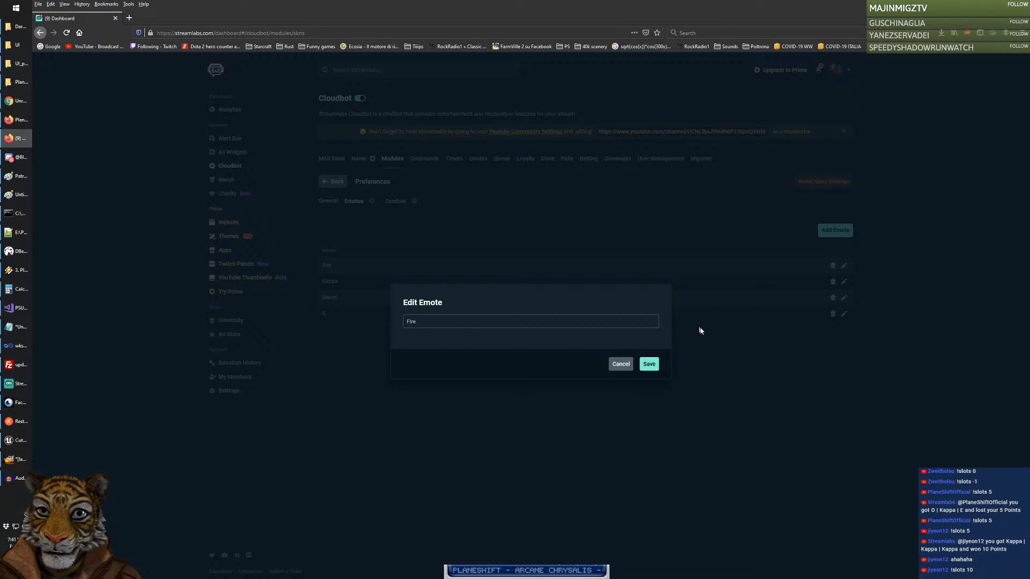
click(649, 364)
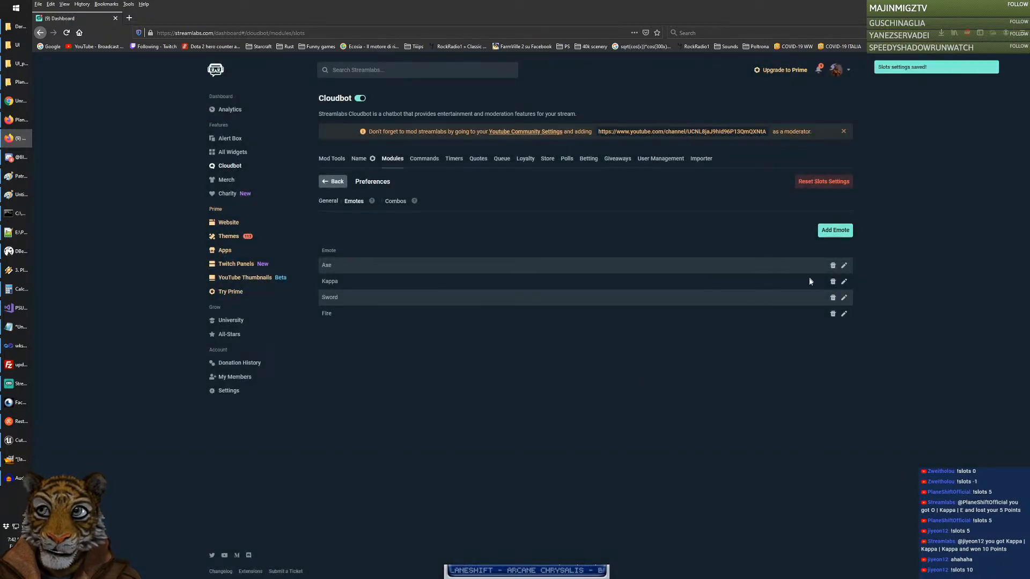
Step: Reopen the Axe emote for editing and save it
click(844, 266)
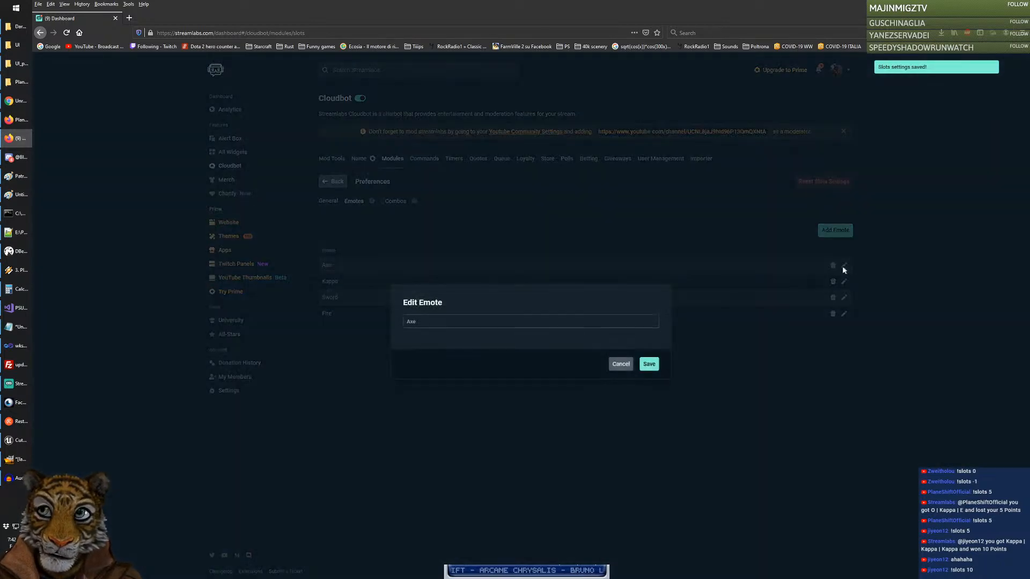
double_click(428, 323)
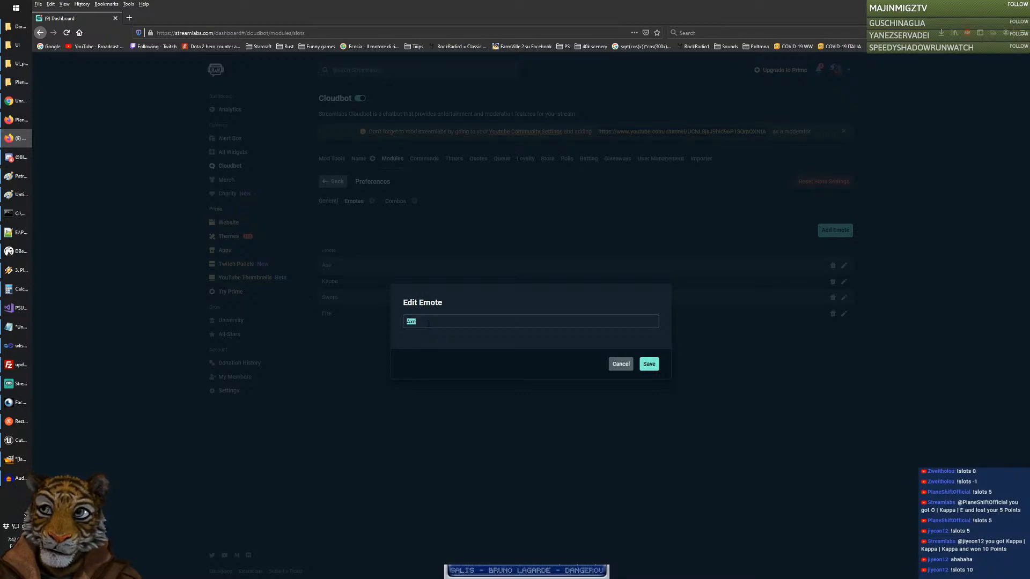
click(649, 363)
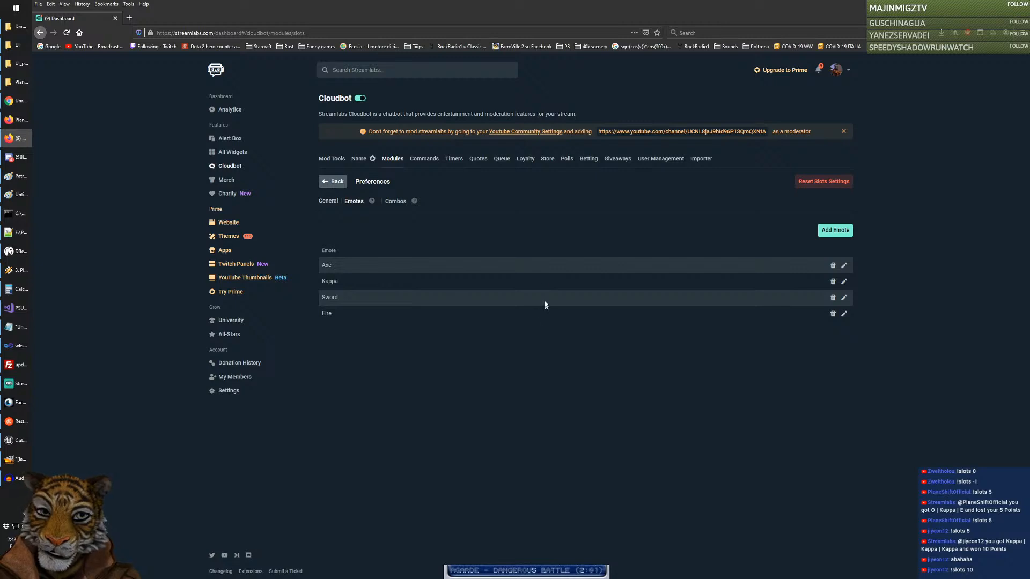
Step: Open the slots combos list, change the O, O, Kappa combo to three Axe emotes with multiplier 4, and save it
click(396, 201)
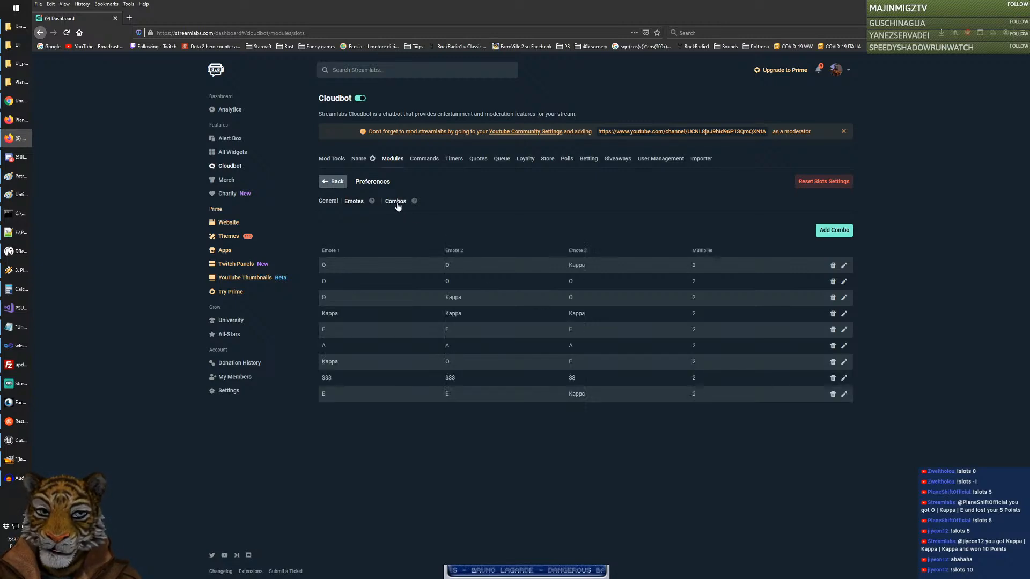
click(844, 267)
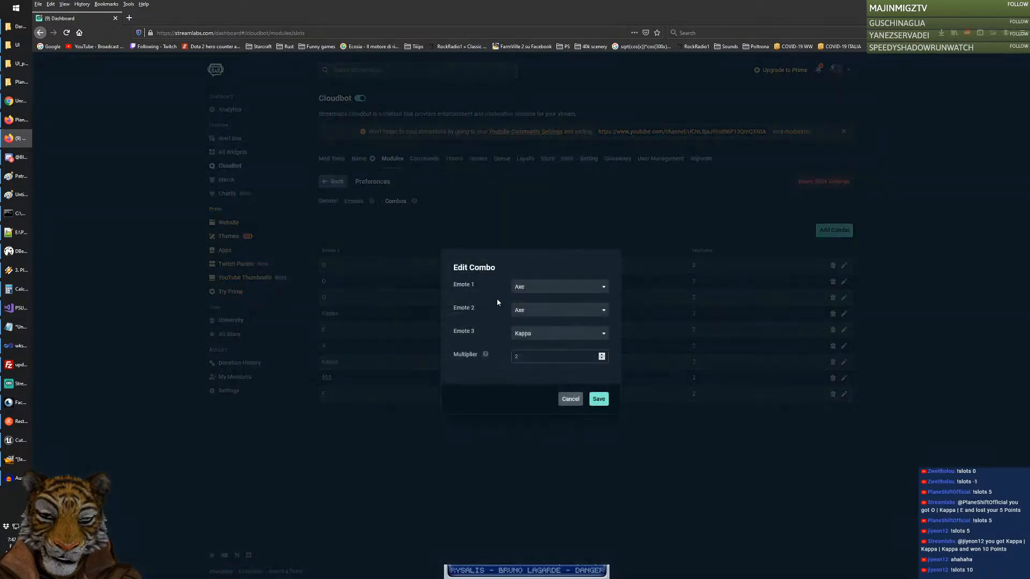
click(529, 290)
click(542, 325)
click(539, 333)
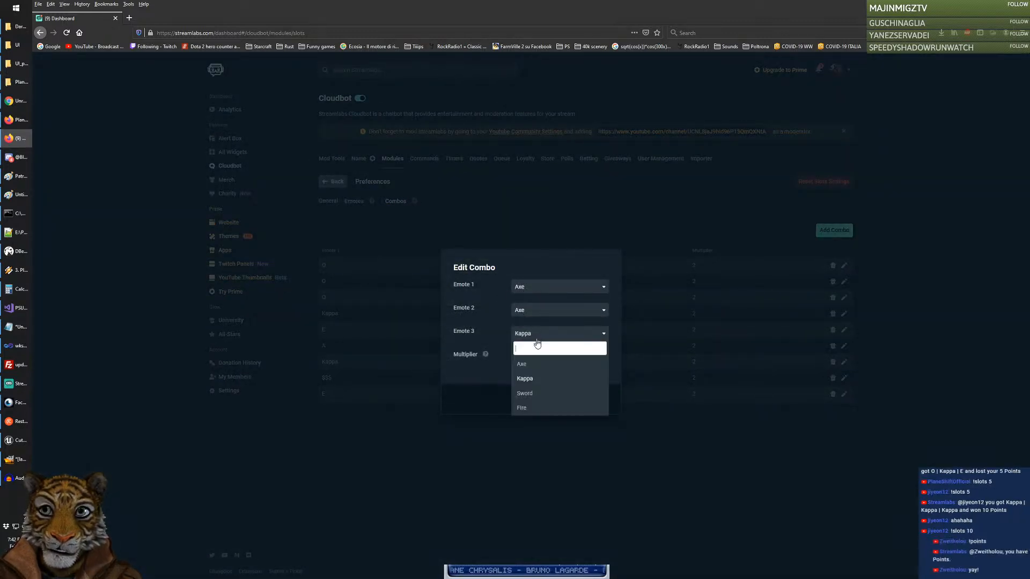
click(531, 363)
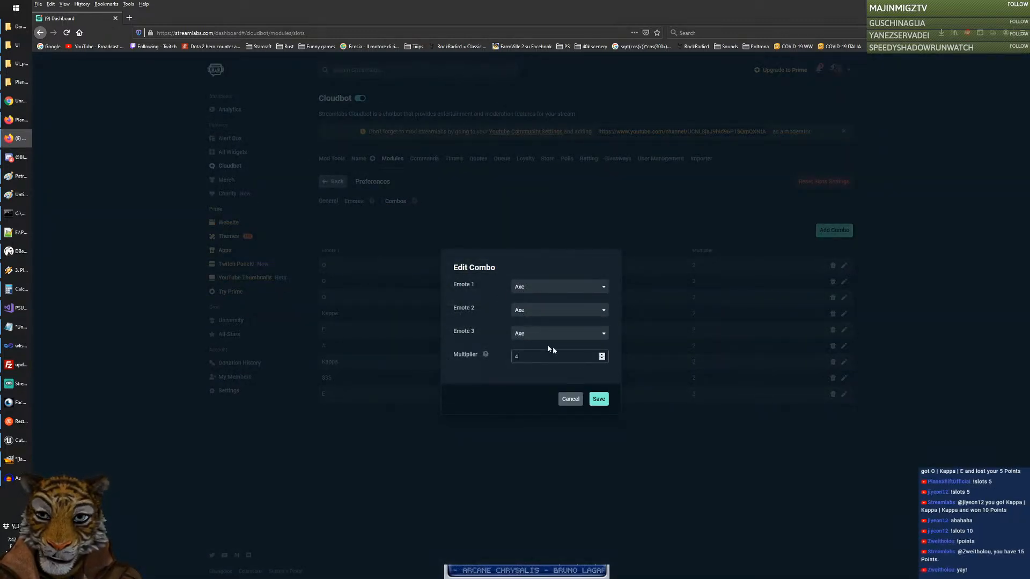
text(4)
click(599, 399)
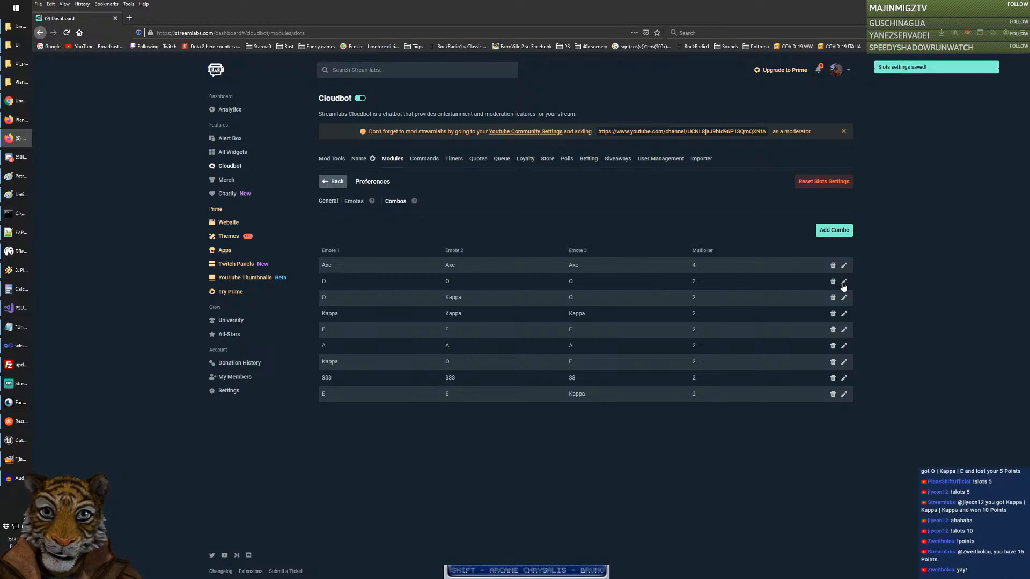
Step: Change the O, O, O combo to three Sword emotes with multiplier 4 and save it
click(845, 282)
click(532, 291)
click(534, 321)
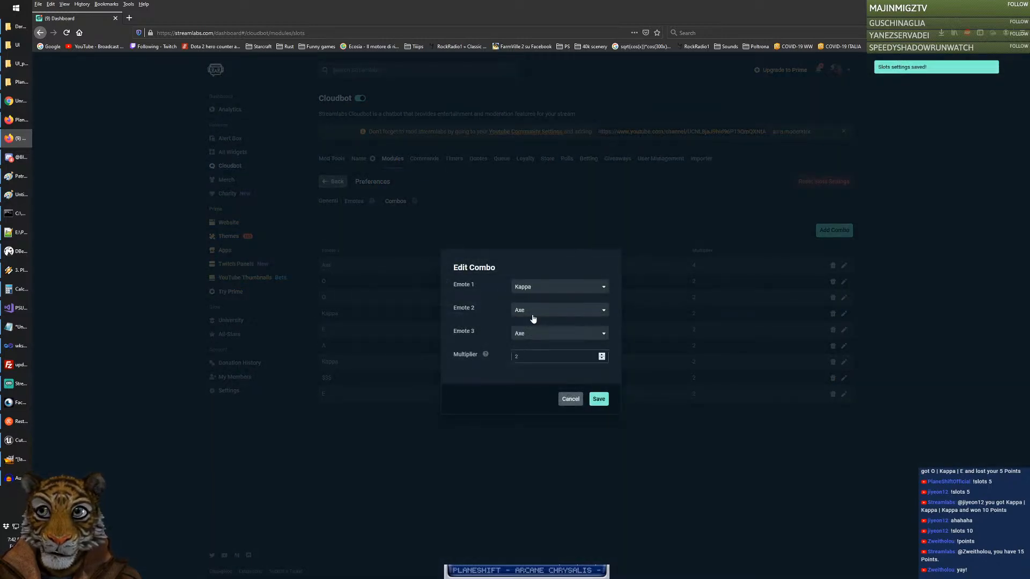
click(534, 319)
click(536, 317)
click(537, 318)
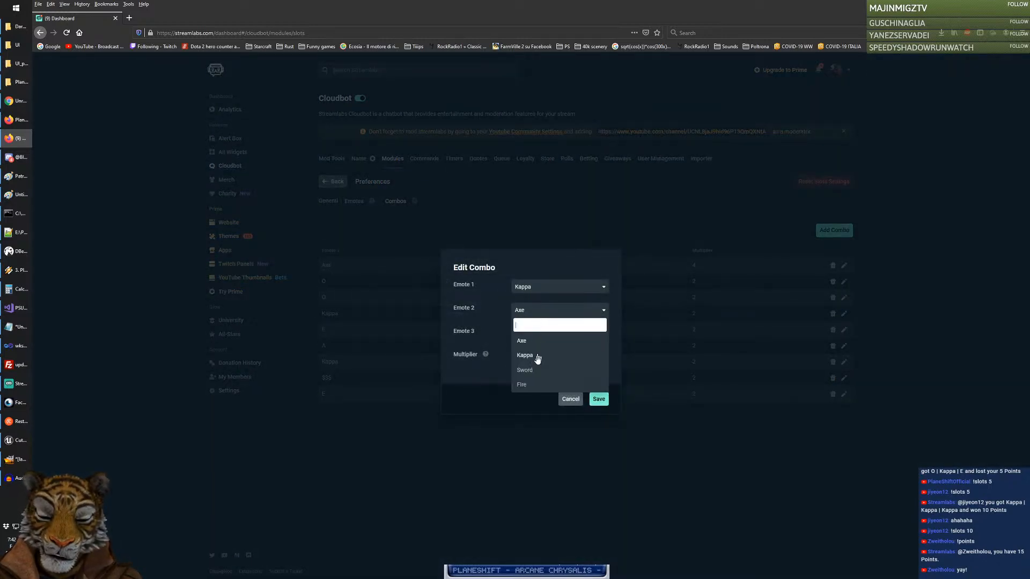
click(536, 371)
click(533, 291)
click(534, 346)
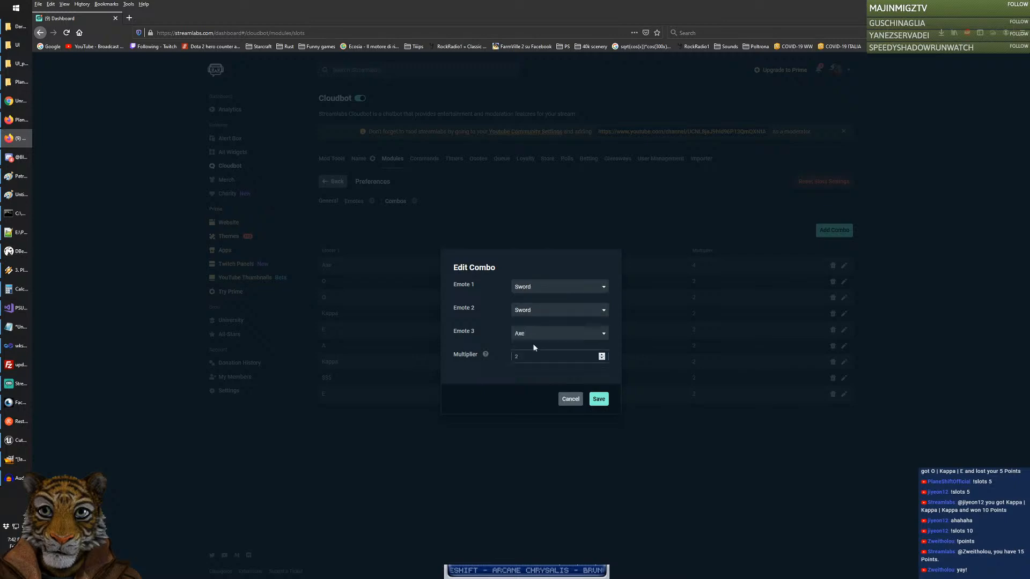
click(532, 335)
click(530, 391)
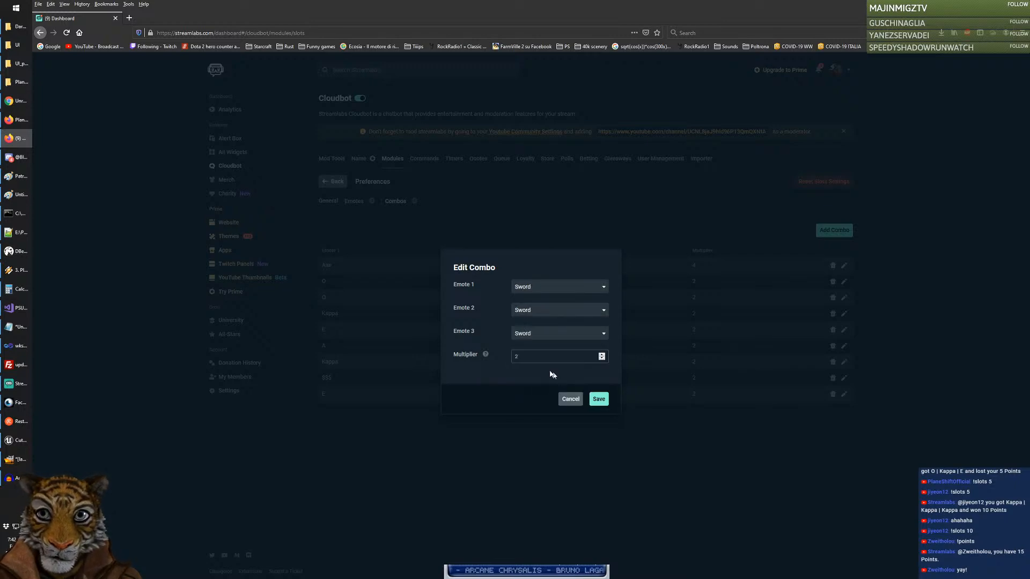
click(536, 356)
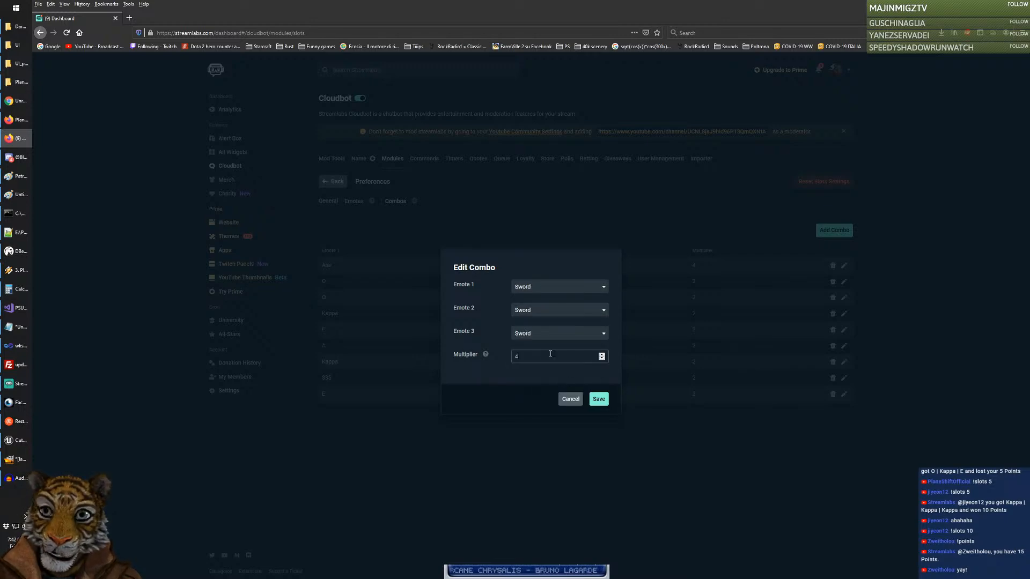
click(599, 399)
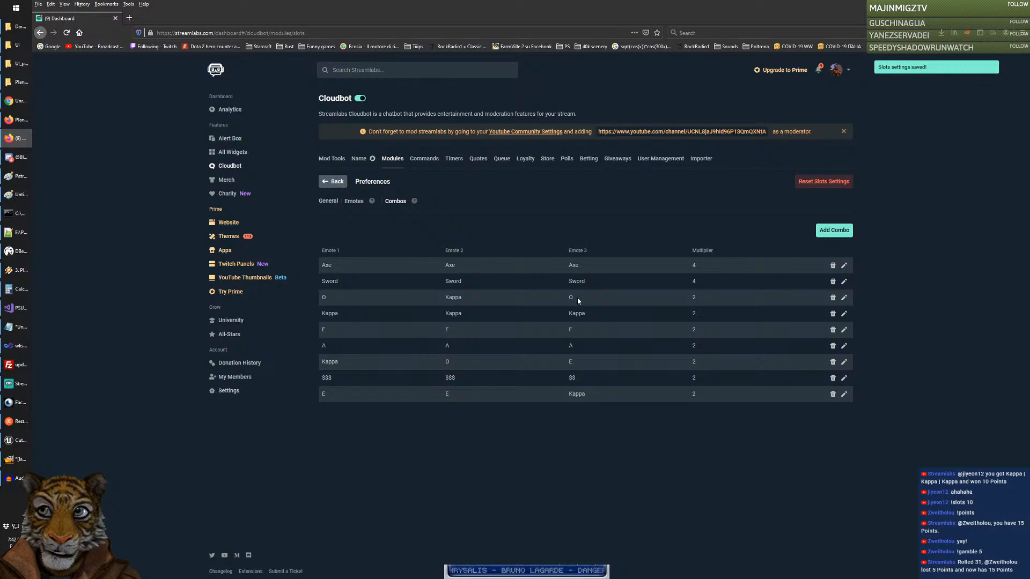
Step: Change the O, Kappa, O combo to three Fire emotes with multiplier 4 and save it
click(845, 300)
click(538, 290)
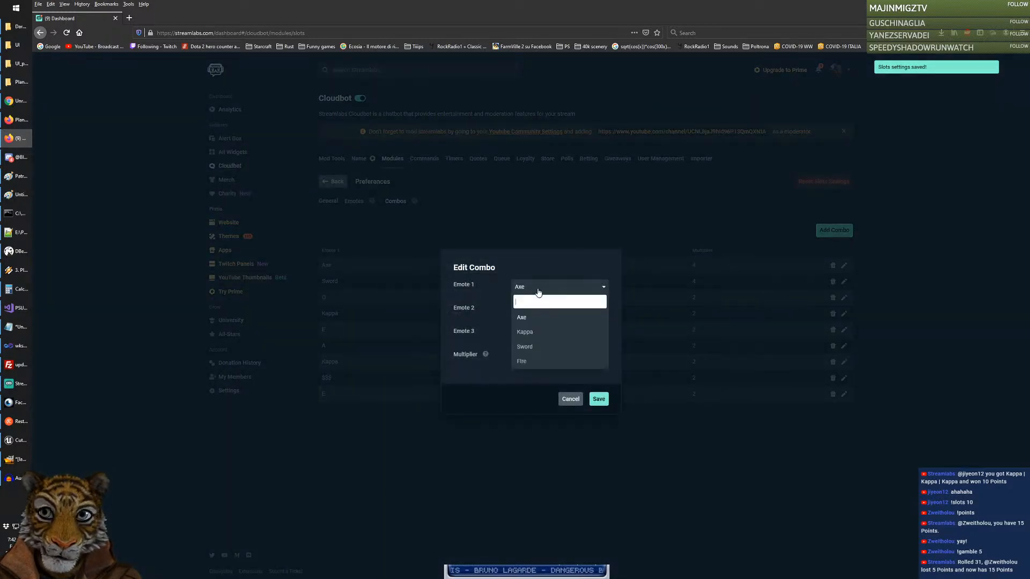
click(526, 364)
click(533, 313)
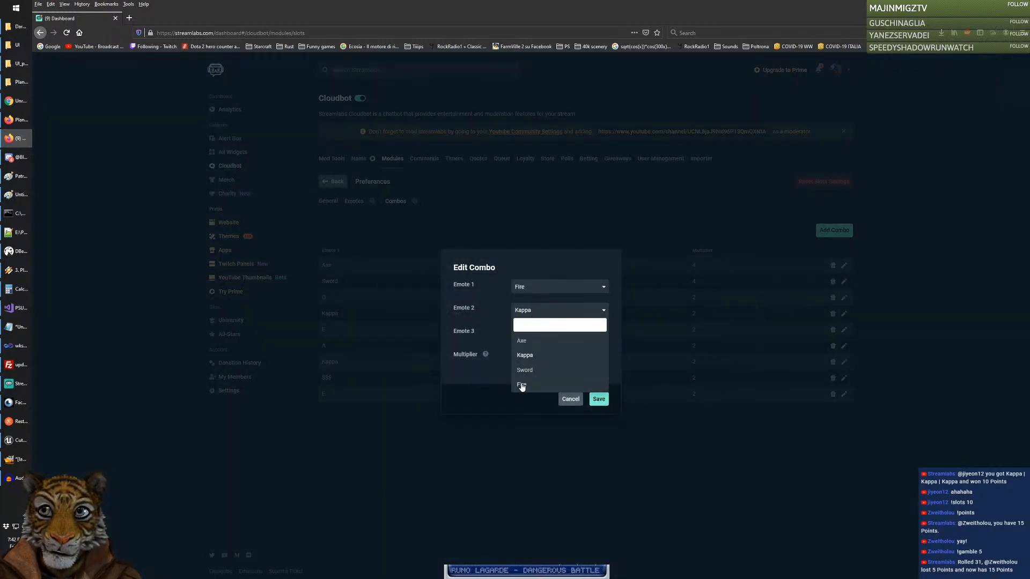
click(521, 386)
click(531, 334)
click(527, 408)
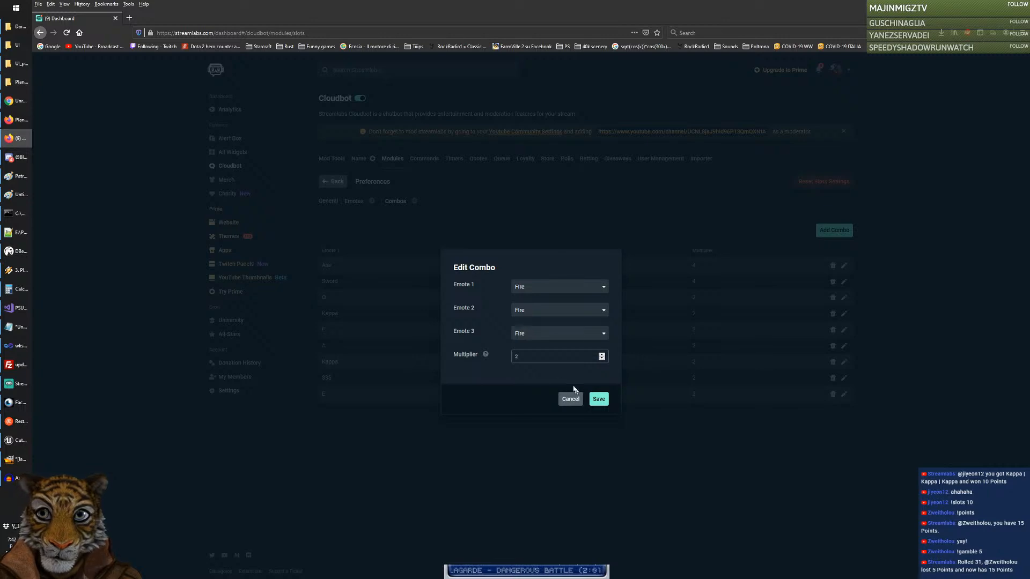
click(599, 399)
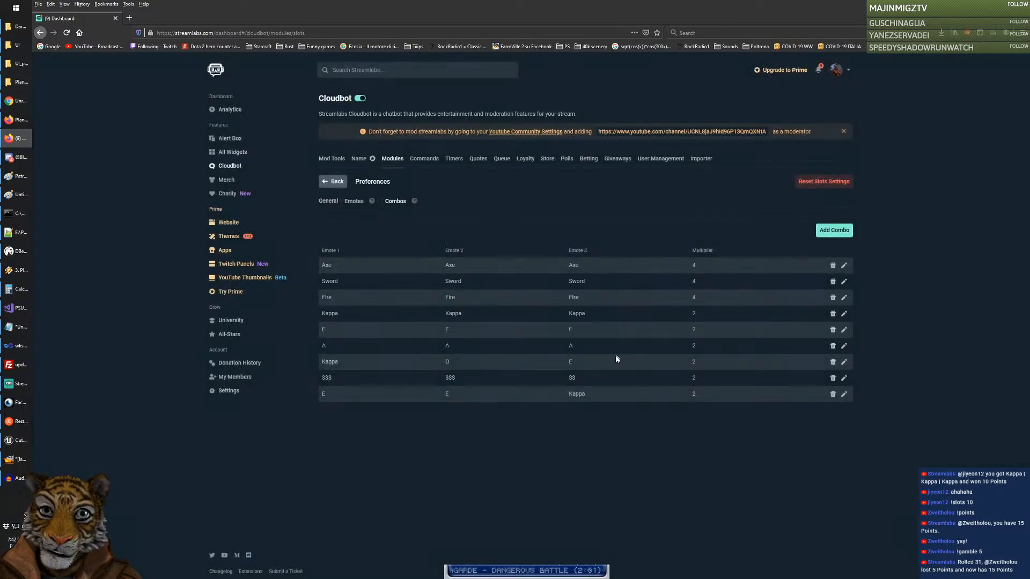
Step: Set the multiplier of the triple Kappa combo to 6 and save it
click(845, 314)
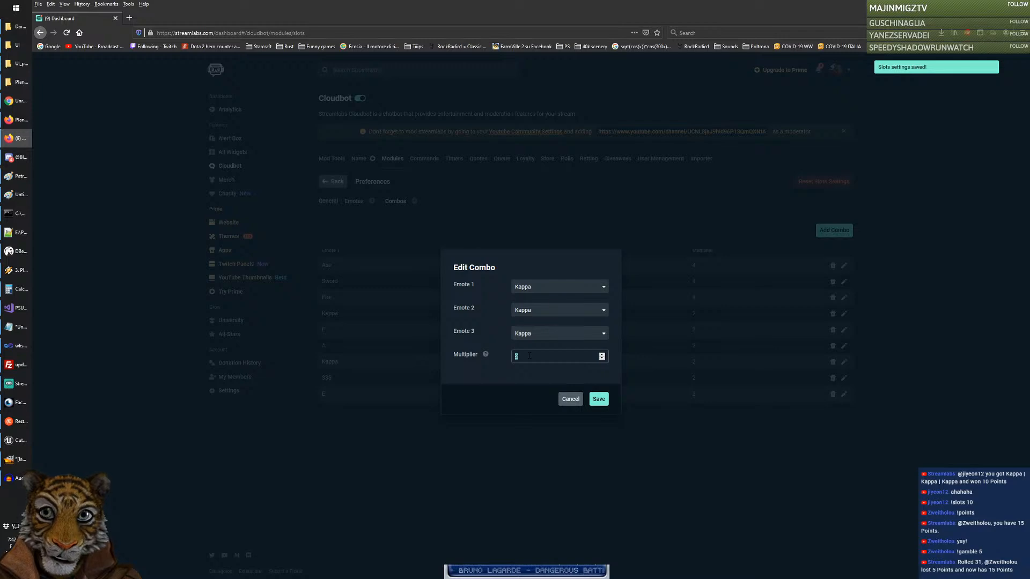
text(8)
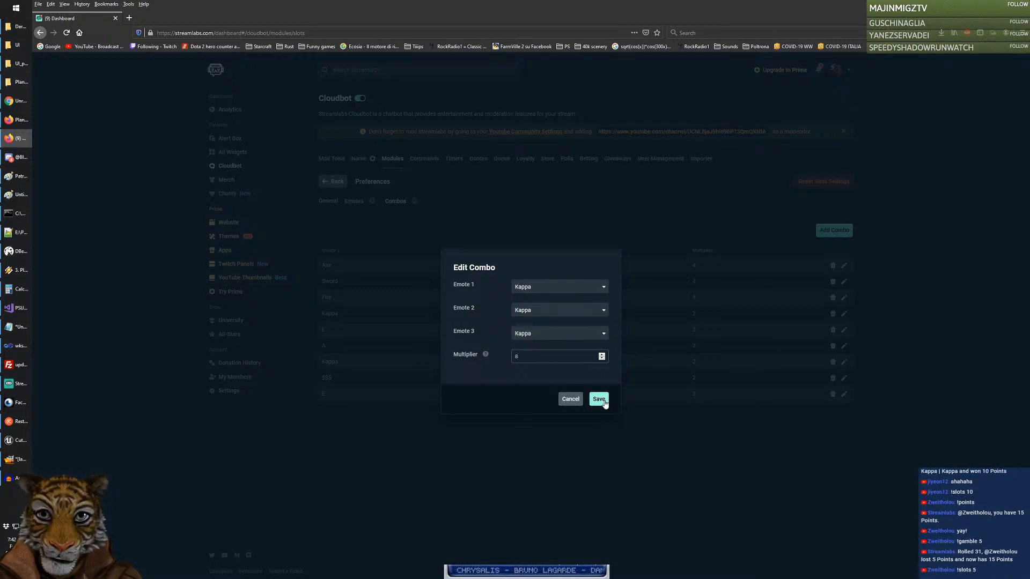
key(BackSpace)
text(6)
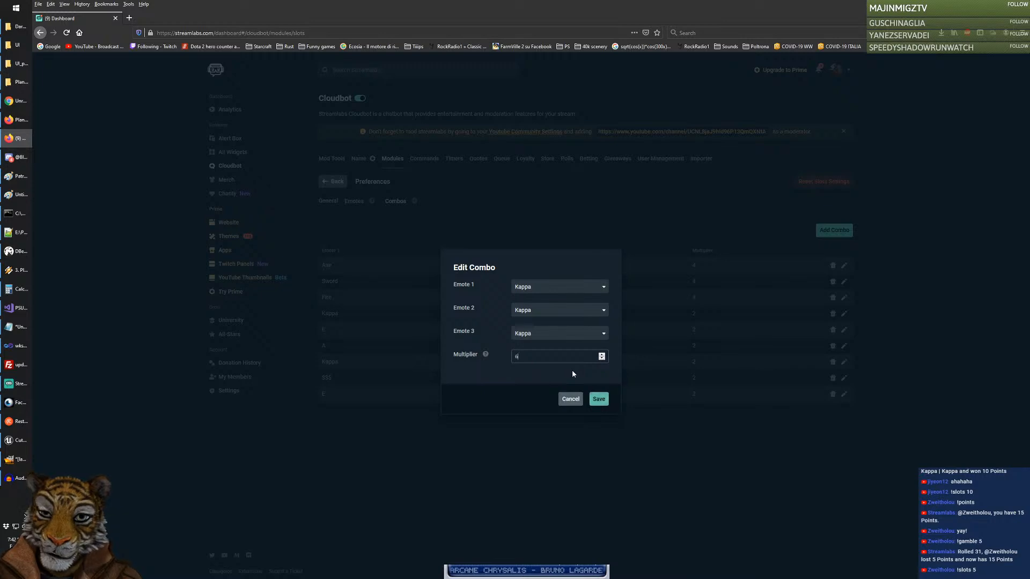
click(599, 400)
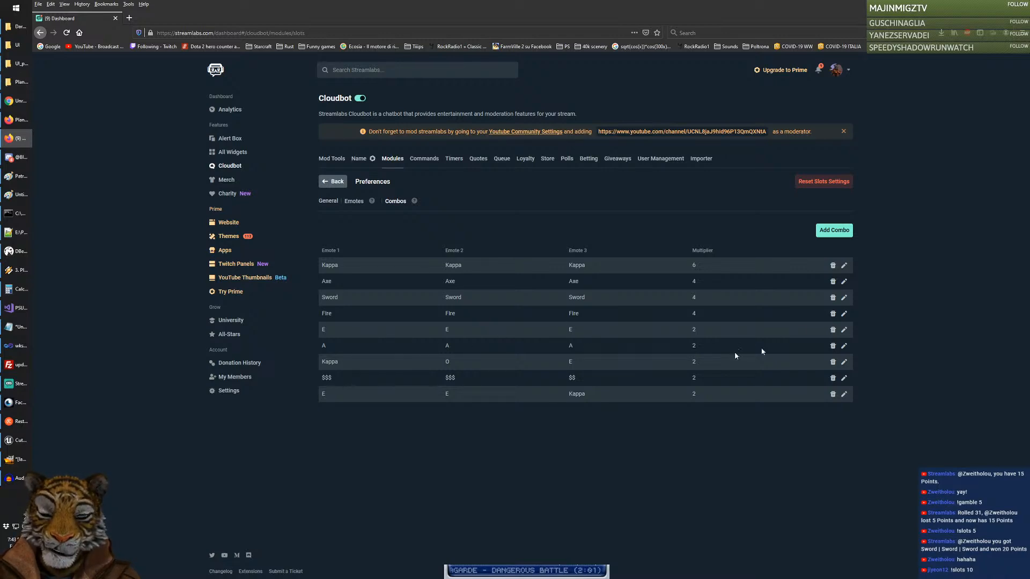
Step: Turn the E, E, E combo into Axe, Axe, Kappa by setting its third emote, and save it
click(844, 331)
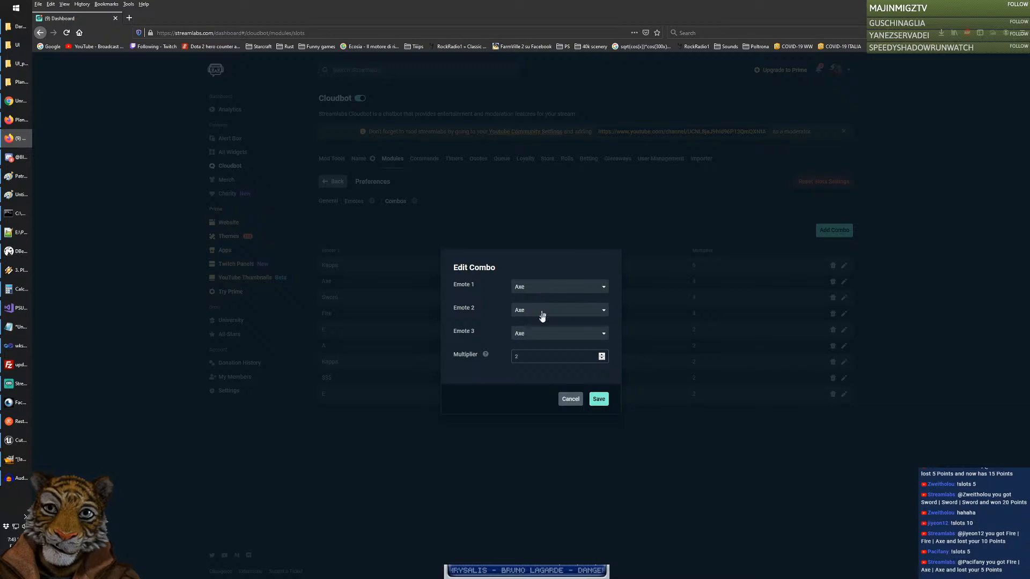
click(535, 335)
click(537, 379)
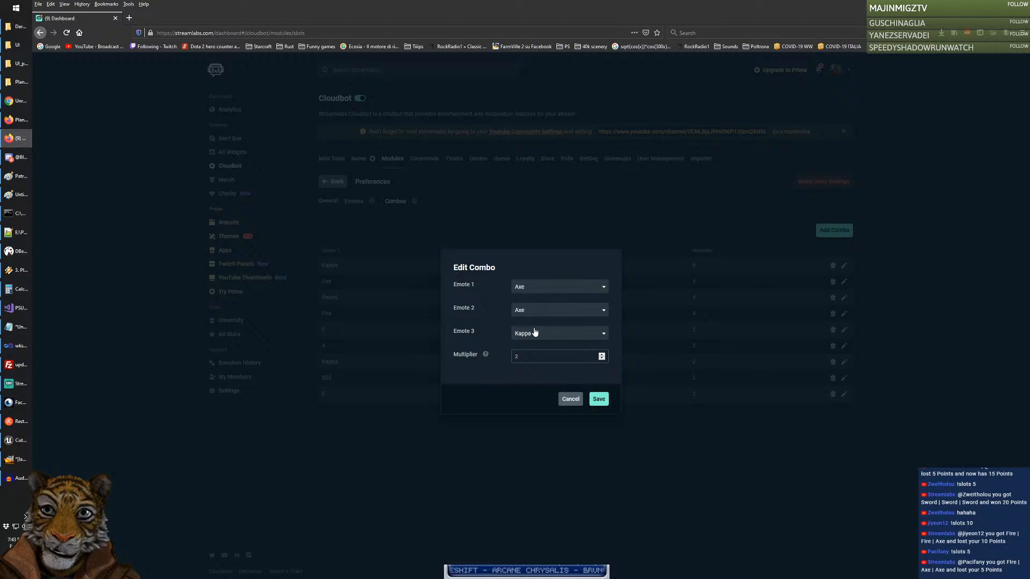
click(598, 399)
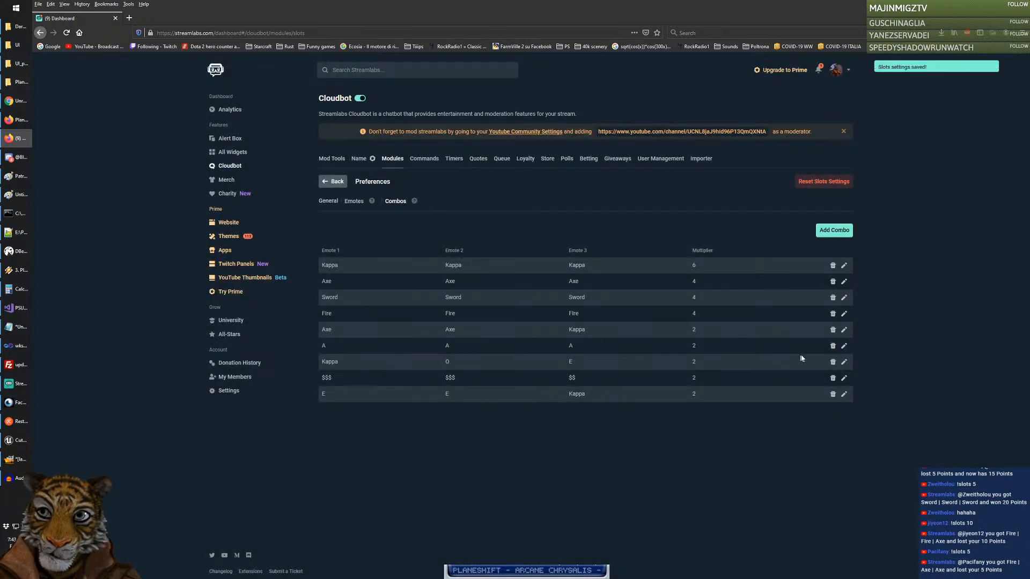
Step: Turn the A, A, A combo into Axe, Axe, Sword by setting its third emote, and save it
click(844, 346)
click(538, 335)
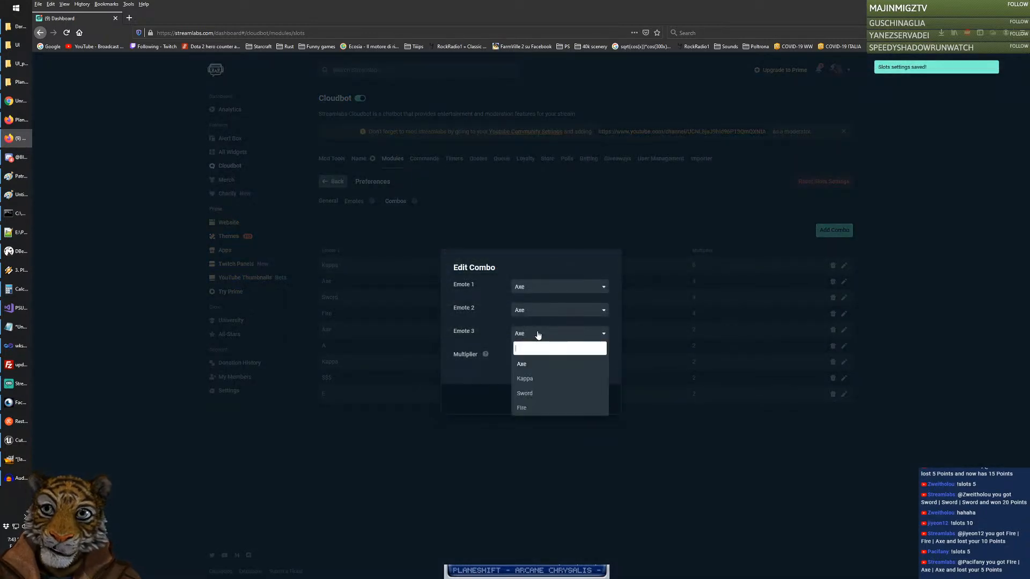
click(538, 394)
click(591, 399)
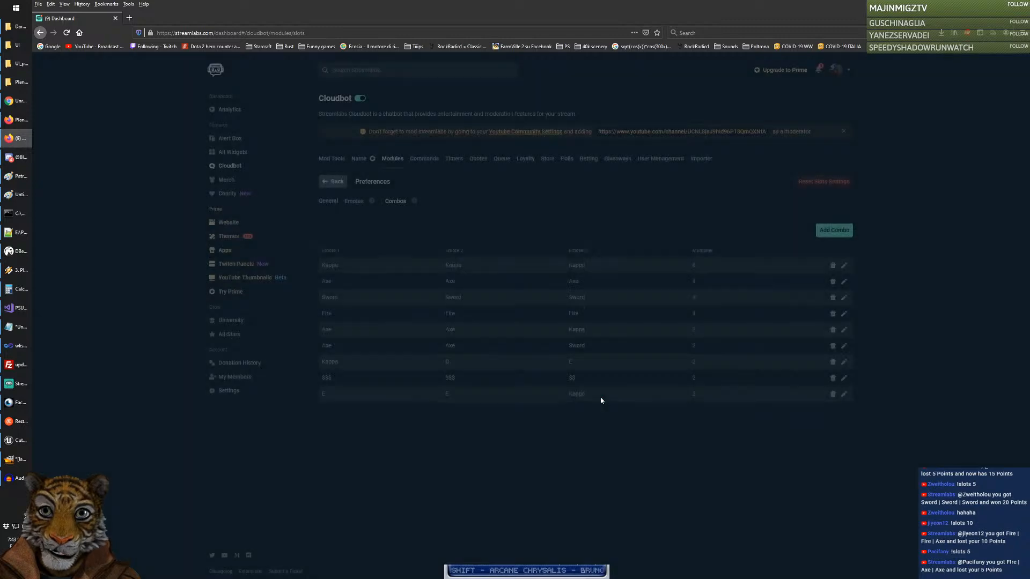
Step: Change the Kappa, O, E combo to Axe, Axe, Fire and save it
click(845, 364)
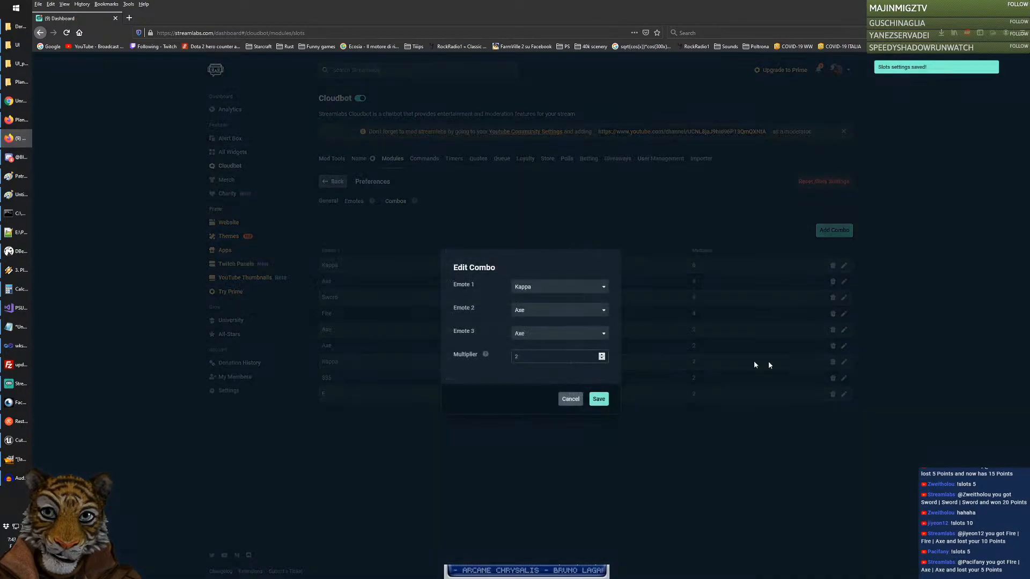
click(545, 288)
click(542, 319)
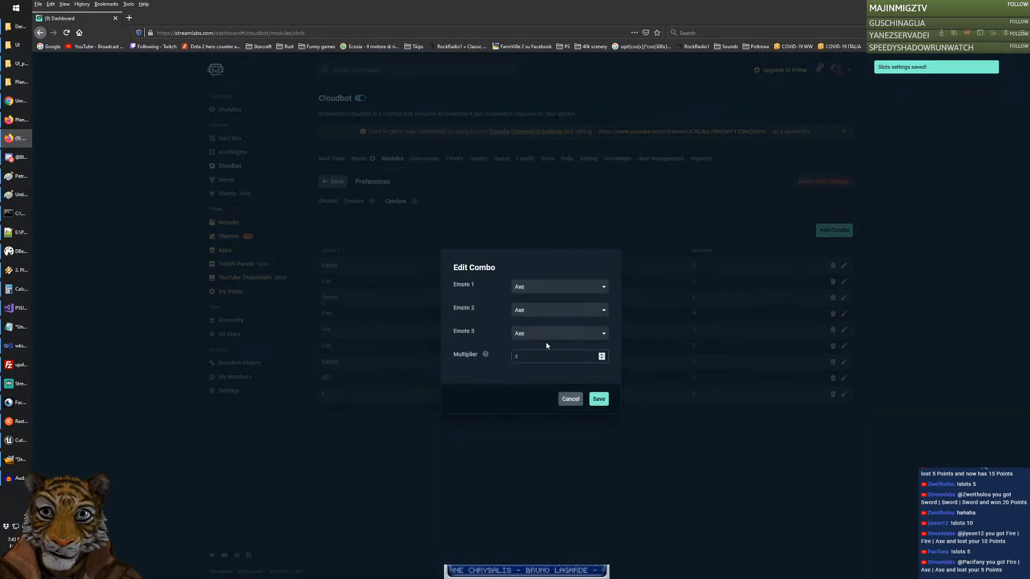
click(545, 335)
click(541, 407)
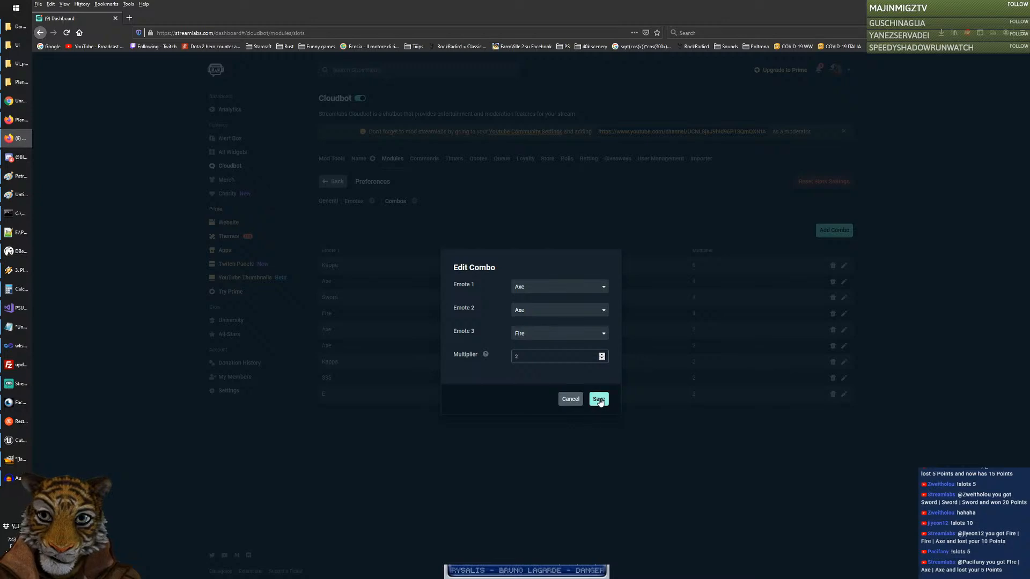
click(595, 400)
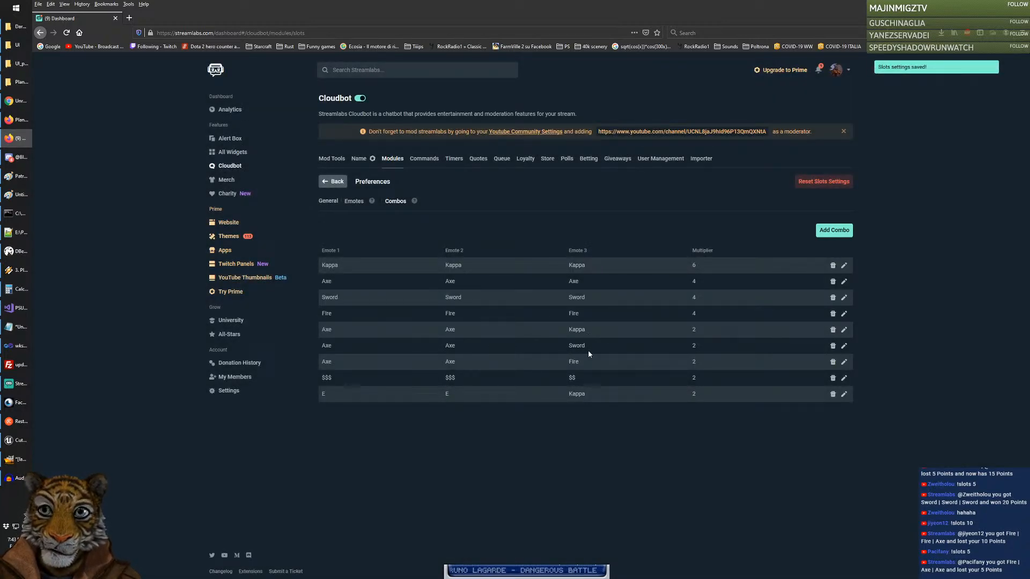
Step: Change the combo made of dollar signs to Sword, Sword, Axe and save it
click(844, 378)
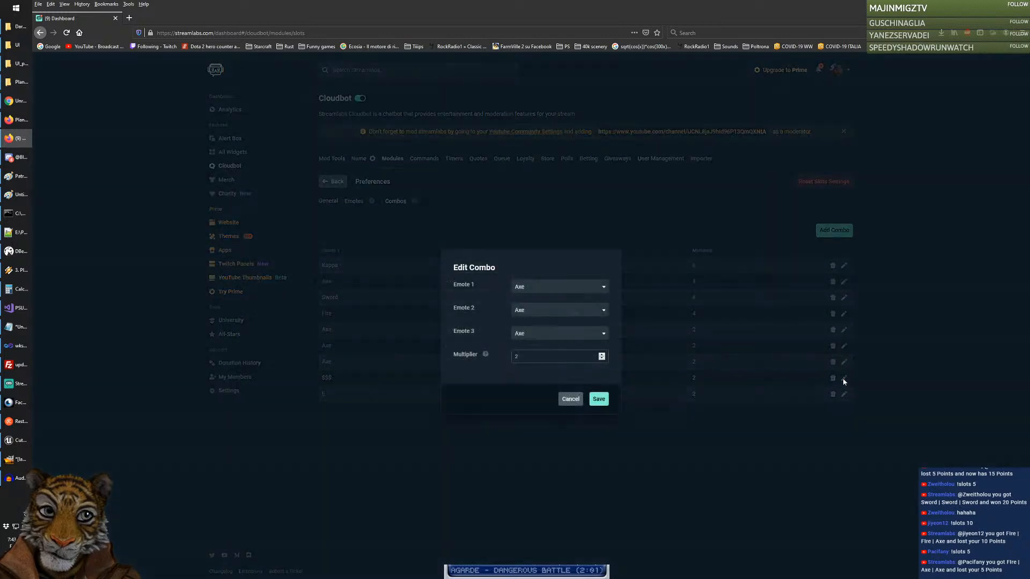
click(535, 289)
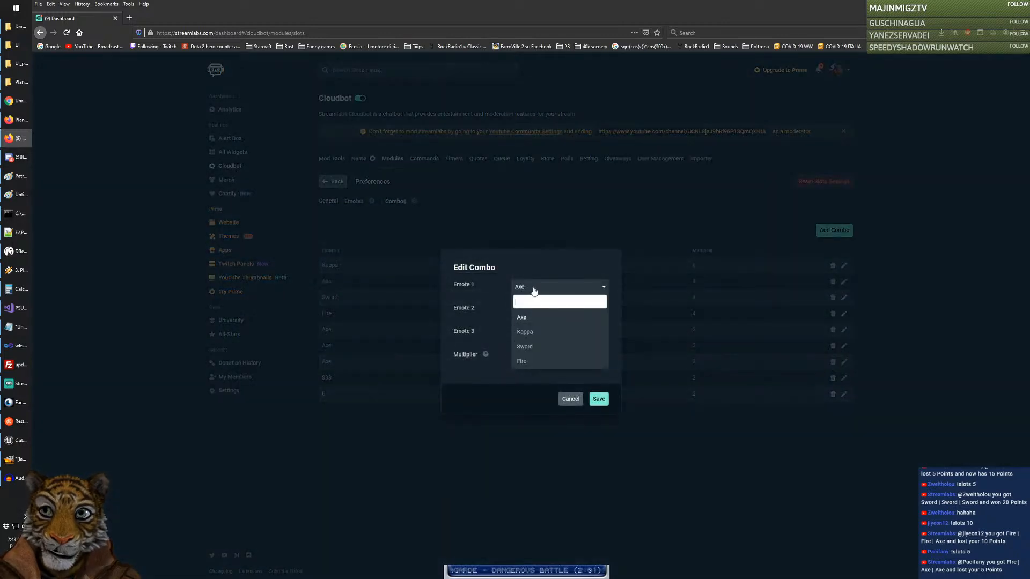
click(525, 346)
click(531, 310)
click(525, 369)
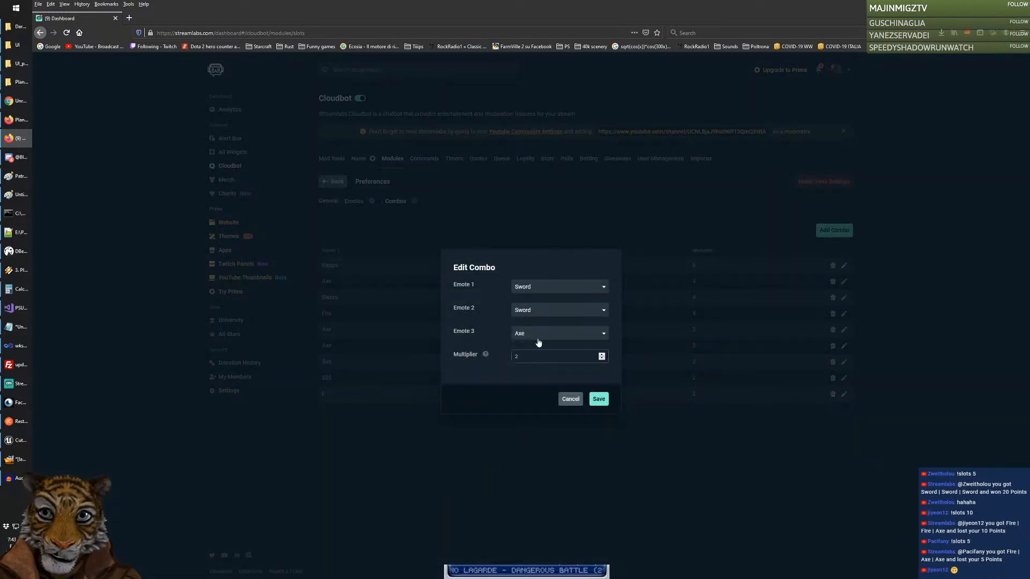
click(538, 342)
click(537, 342)
click(599, 399)
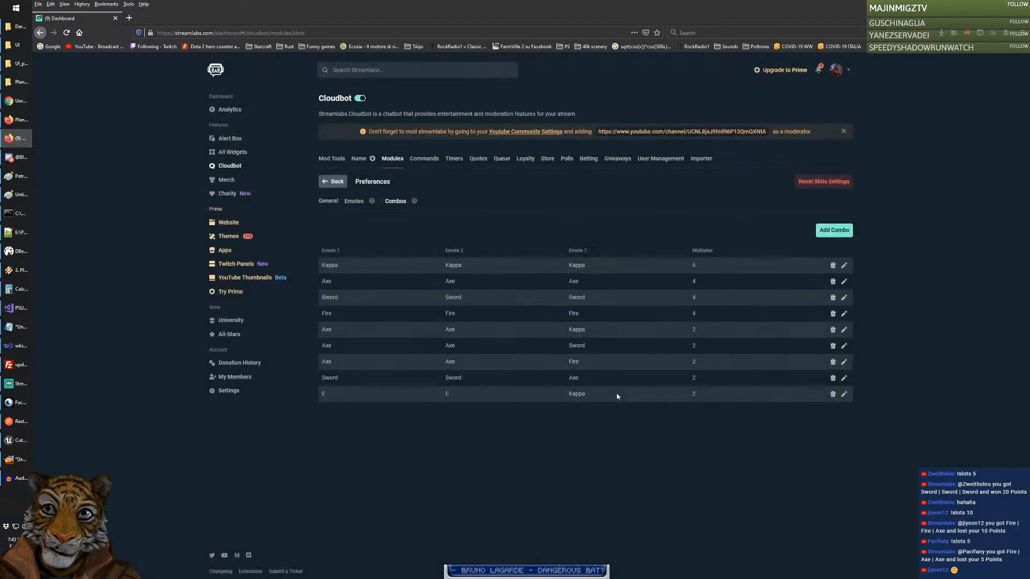
Step: Change the E, E, Kappa combo to Sword, Sword, Fire and save it
click(844, 394)
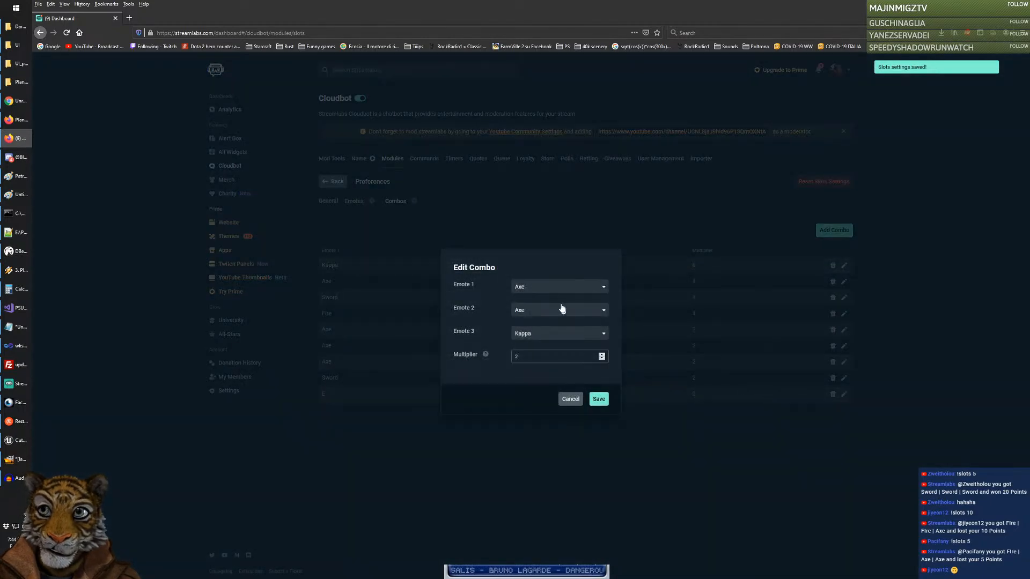
click(546, 292)
click(543, 347)
click(541, 314)
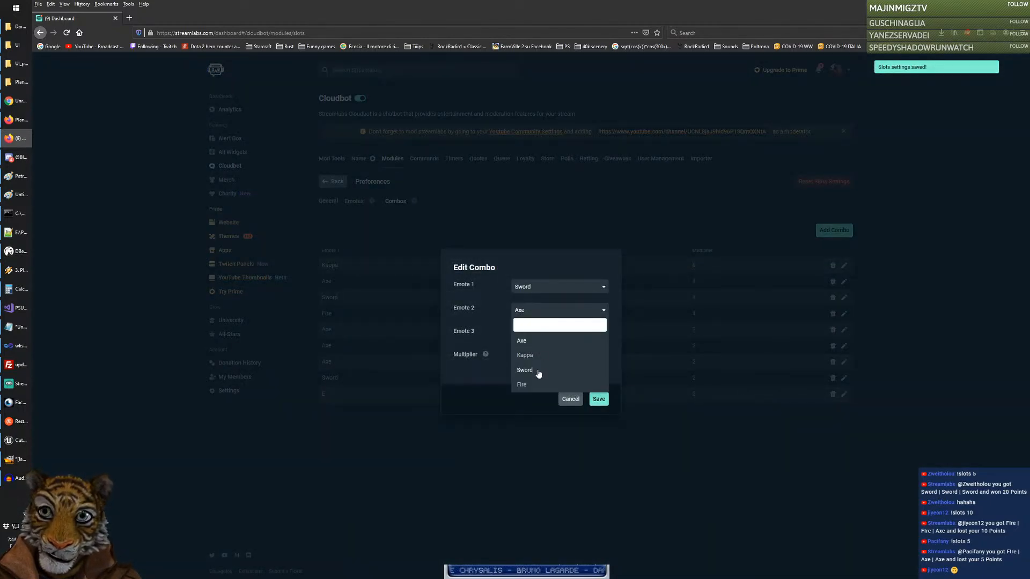
click(539, 372)
click(540, 336)
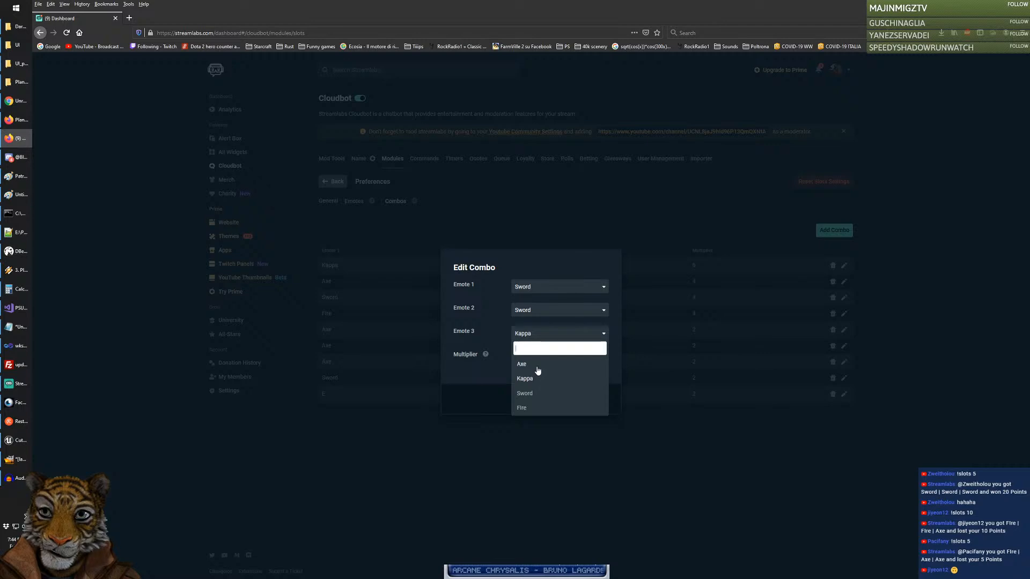
click(533, 409)
click(597, 404)
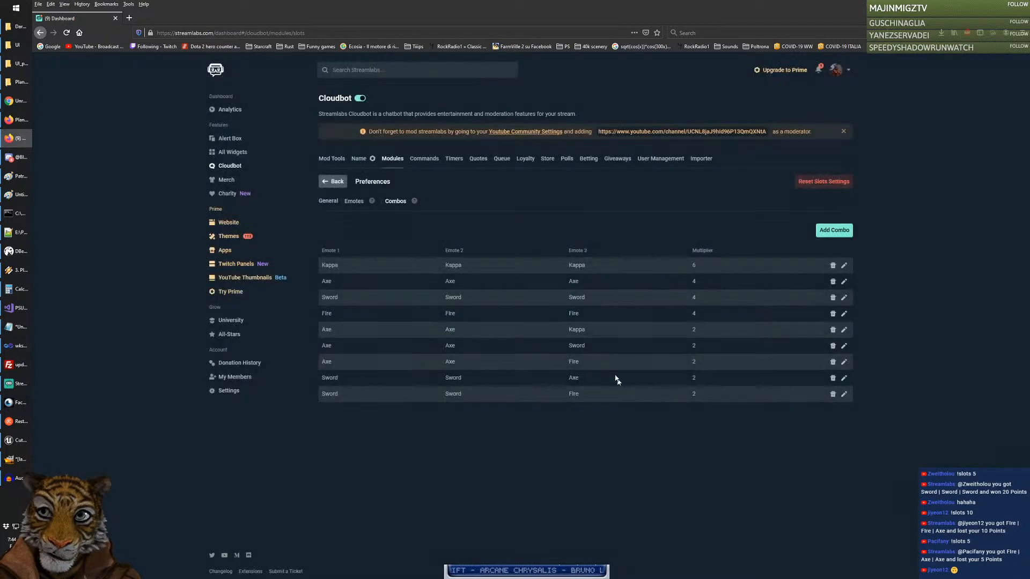
Step: Add a Sword, Sword, Kappa combo with a multiplier of 2 and save it
click(834, 230)
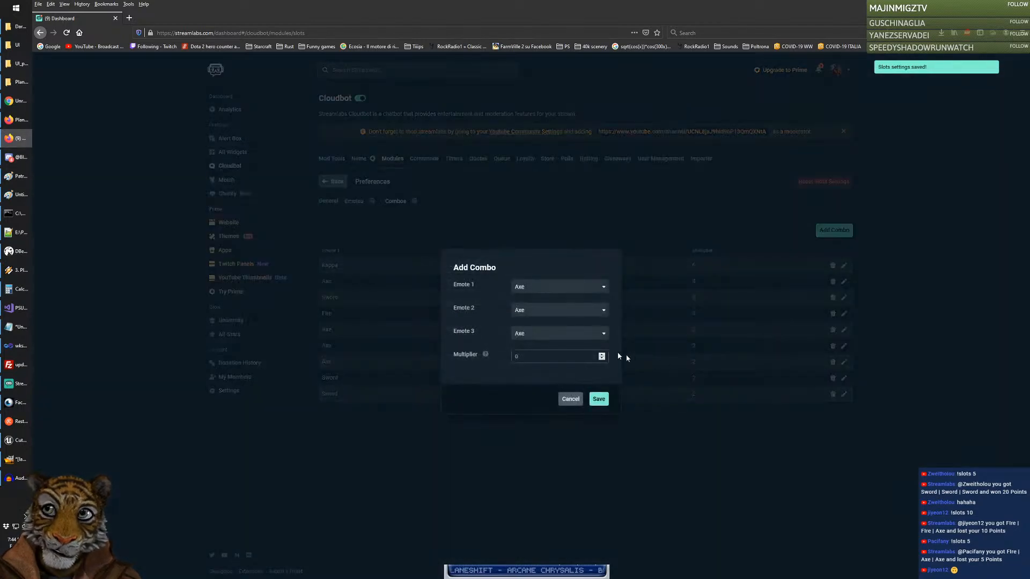
click(537, 287)
click(535, 347)
click(541, 310)
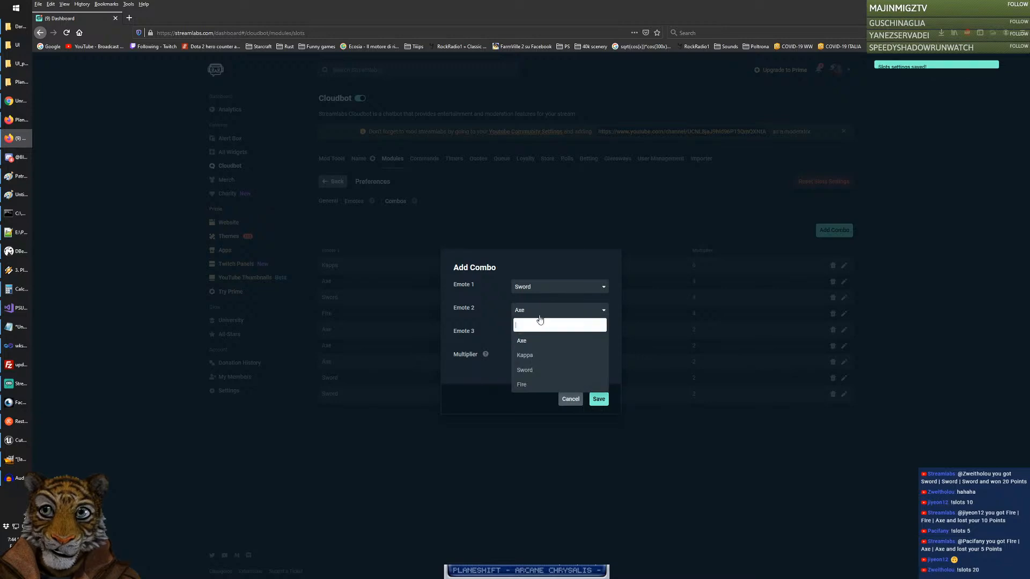
click(526, 370)
click(538, 334)
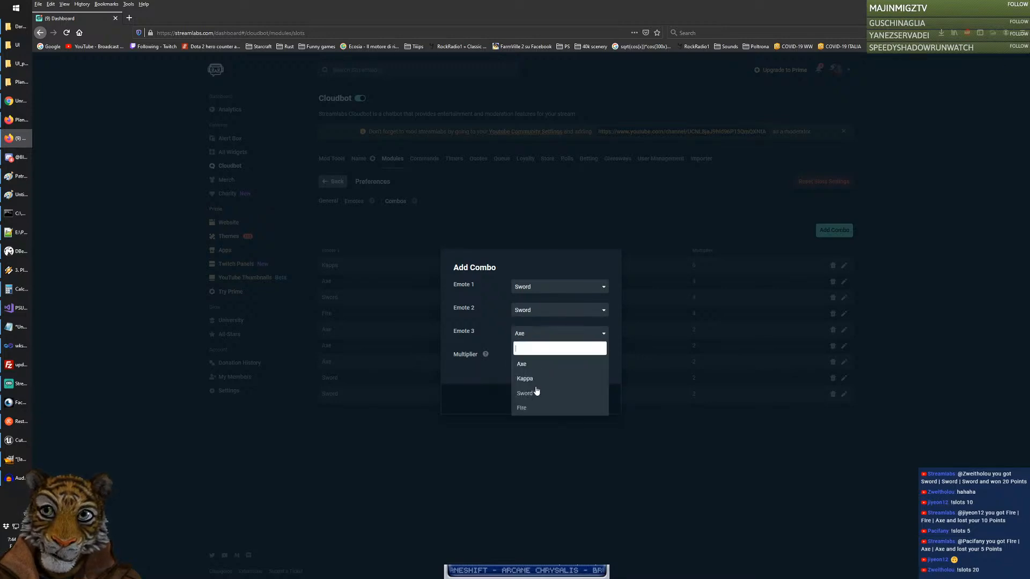
click(534, 381)
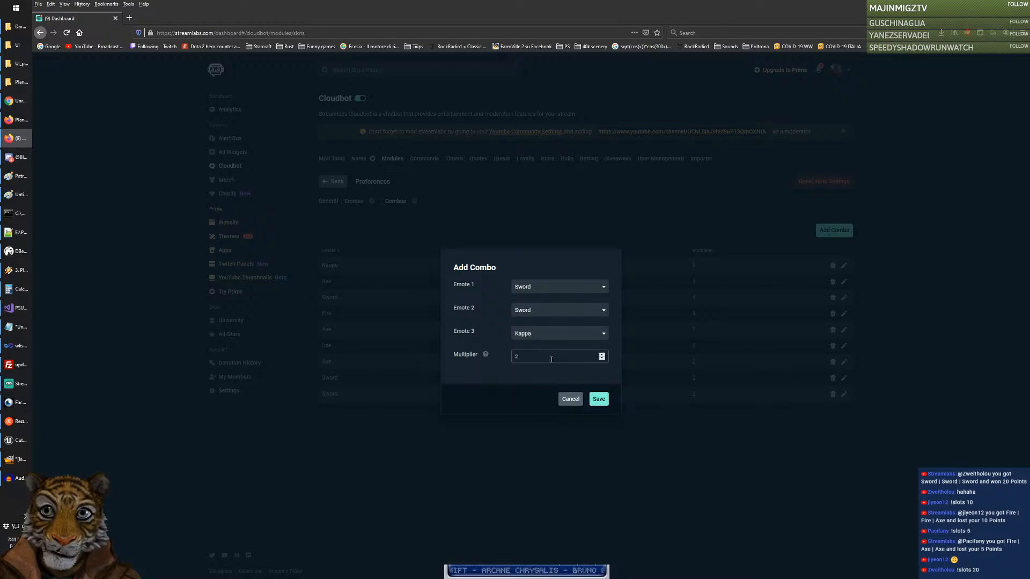
click(599, 400)
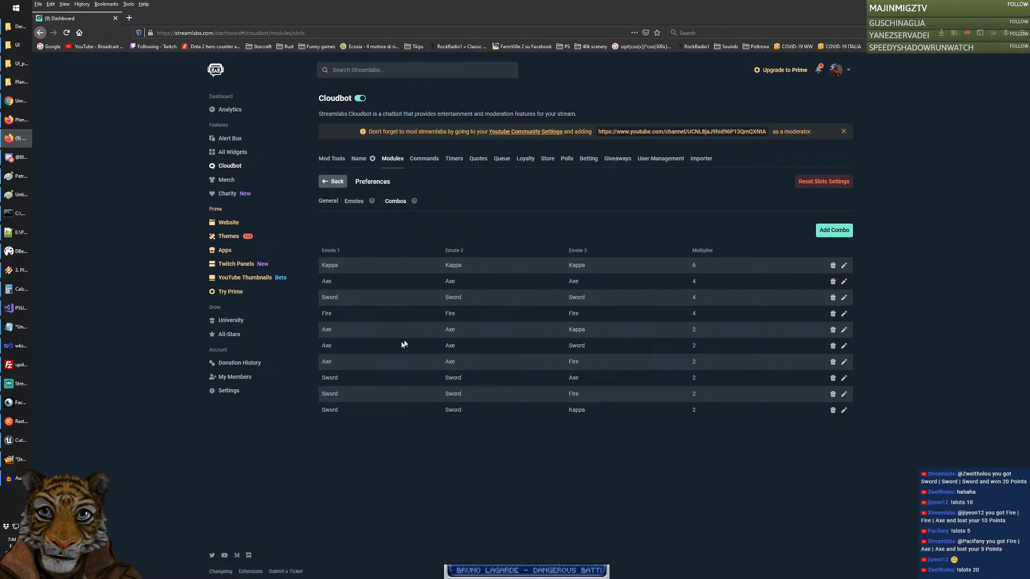
Step: Check the general slots preferences, and test the game by sending !slots 5 in the YouTube live chat in Chrome
click(329, 201)
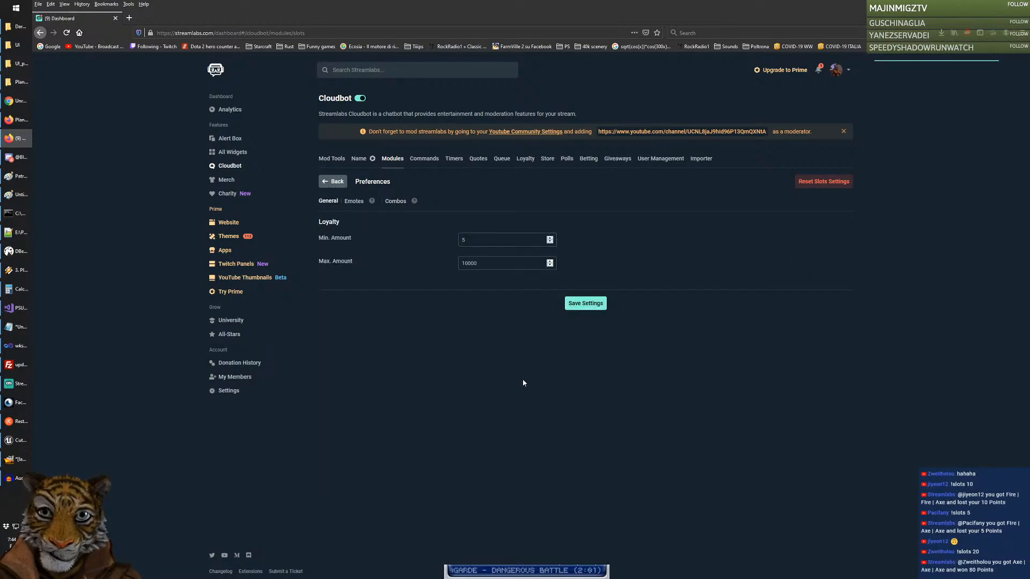
key(alt+Tab)
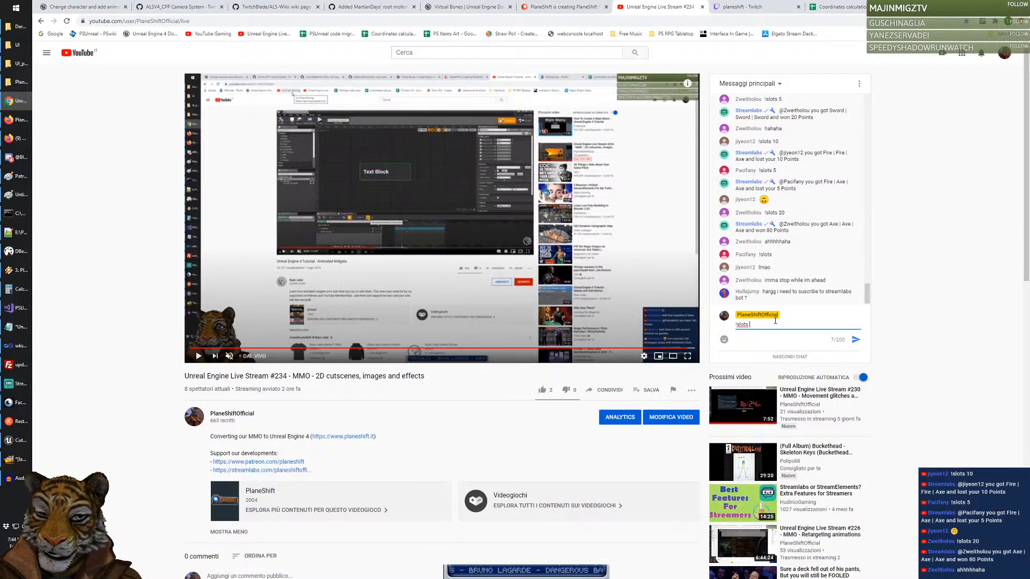
text(slots 5)
key(Return)
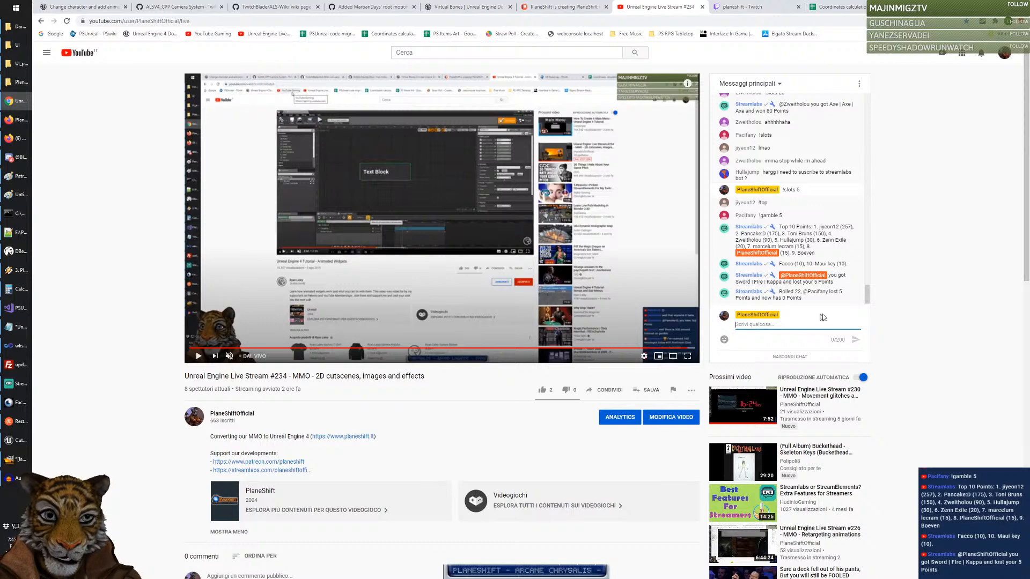
Step: Return to the Streamlabs dashboard in Firefox and switch the active platform from YouTube to Twitch
key(alt+Tab)
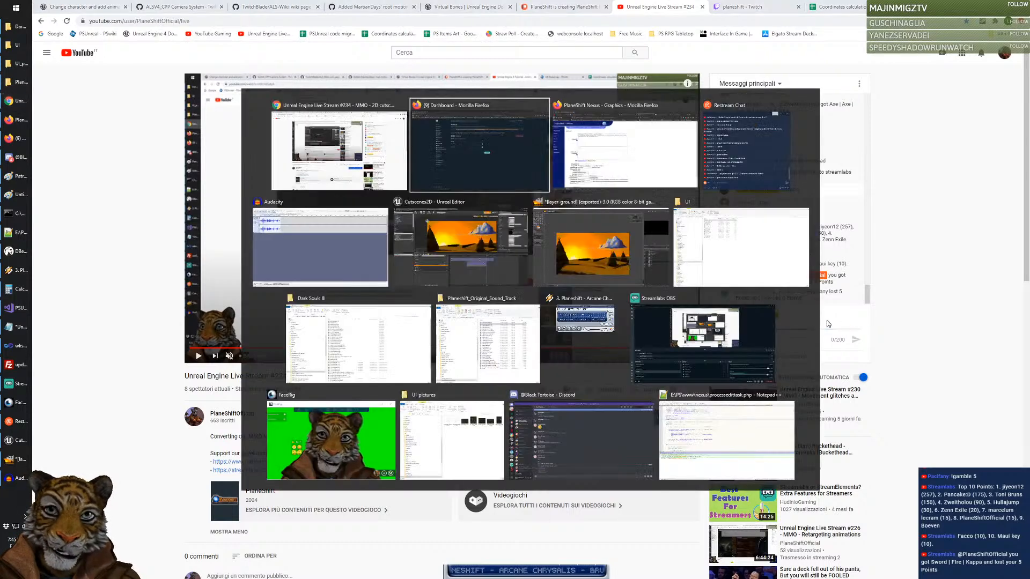
click(849, 71)
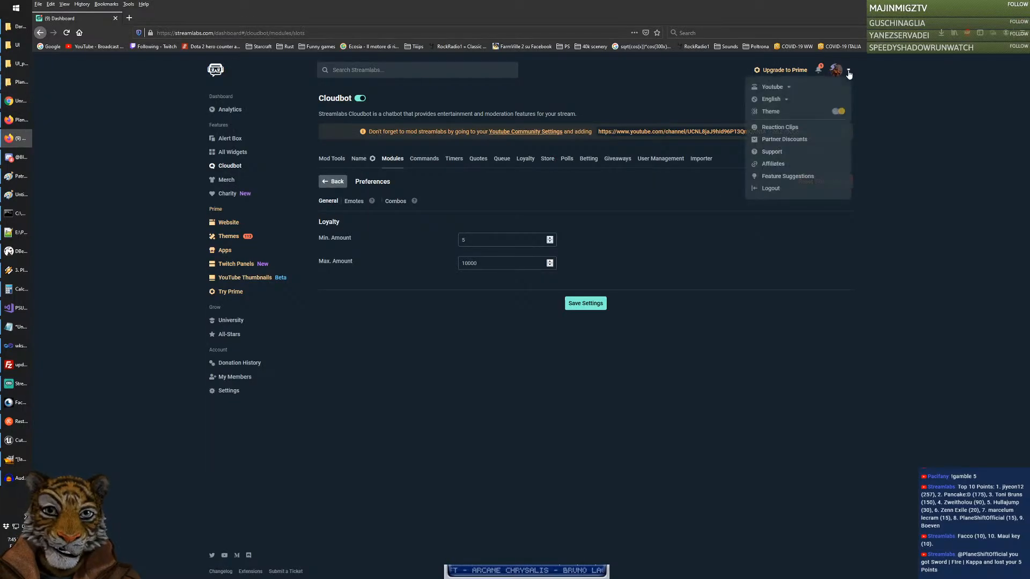
click(786, 88)
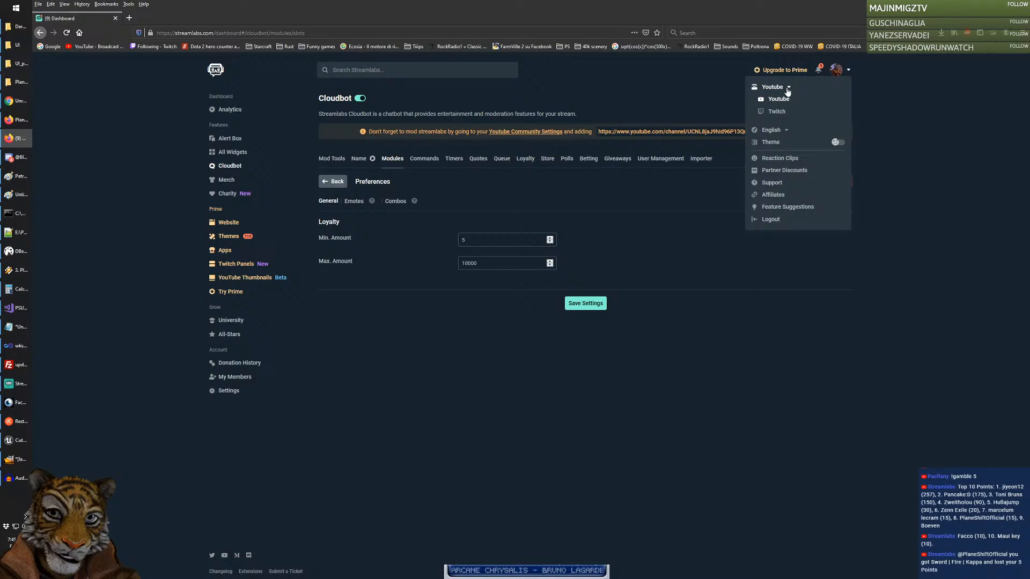
click(778, 113)
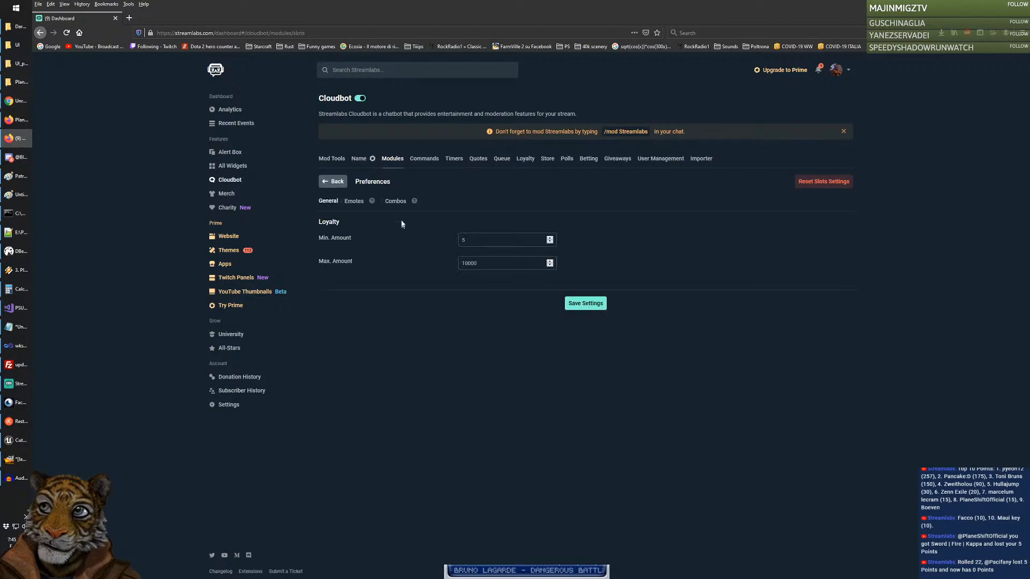
Step: Review the combos, multipliers and emotes configured for the Twitch slots game
click(396, 201)
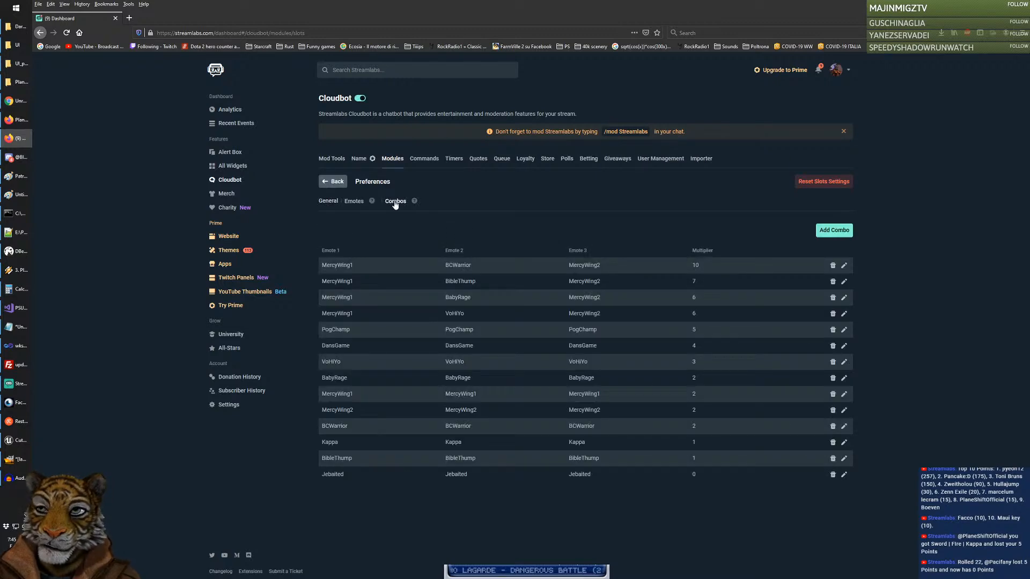
click(358, 203)
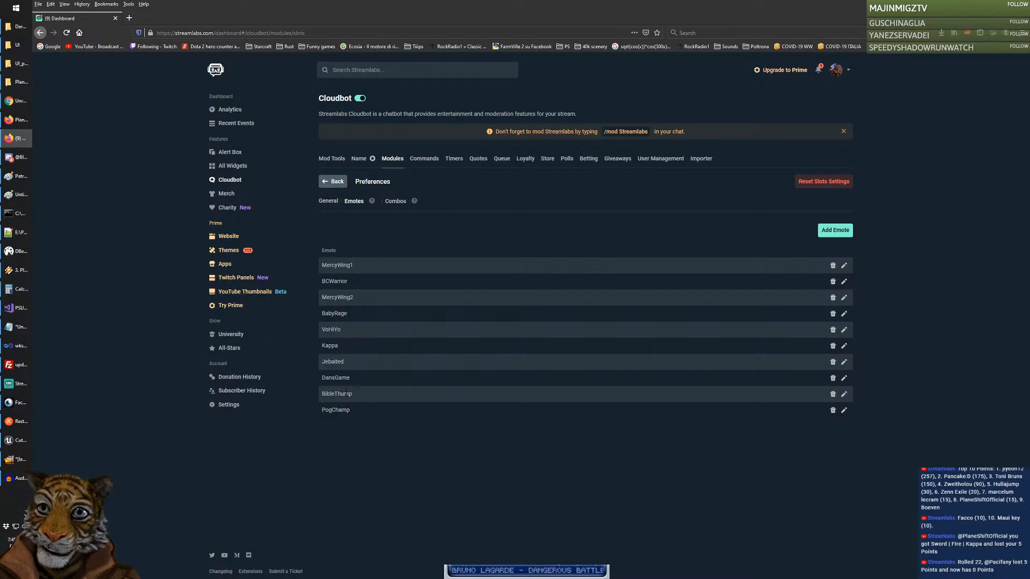
click(392, 203)
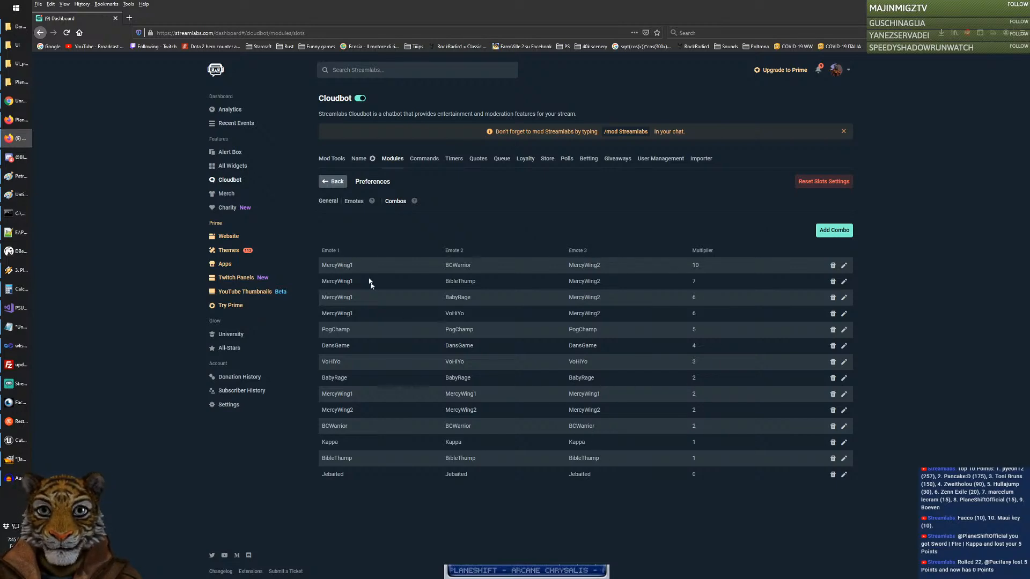
click(353, 202)
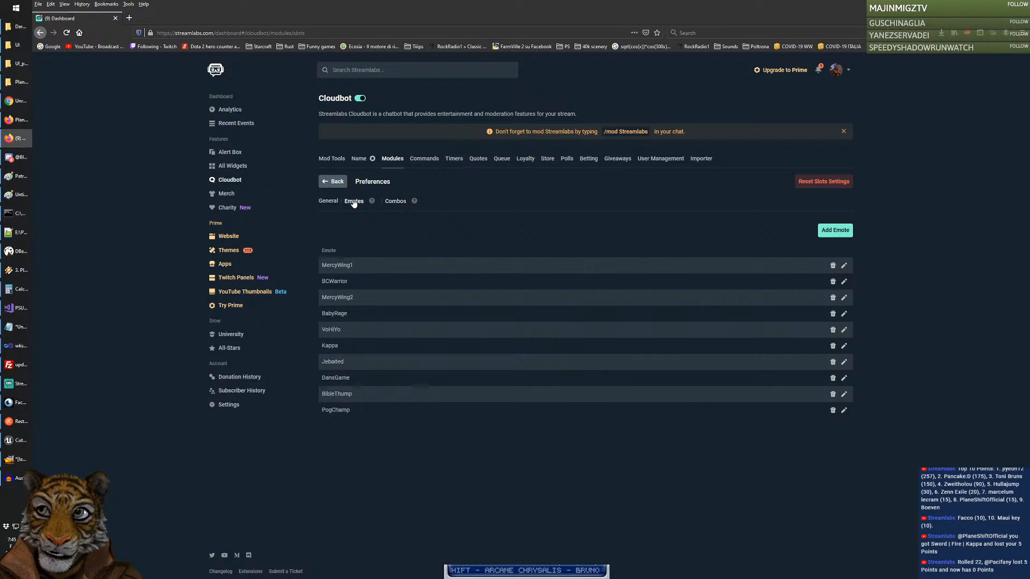
Step: Switch to Chrome and search Google in a new tab for "calculate slots chances"
key(alt+Tab)
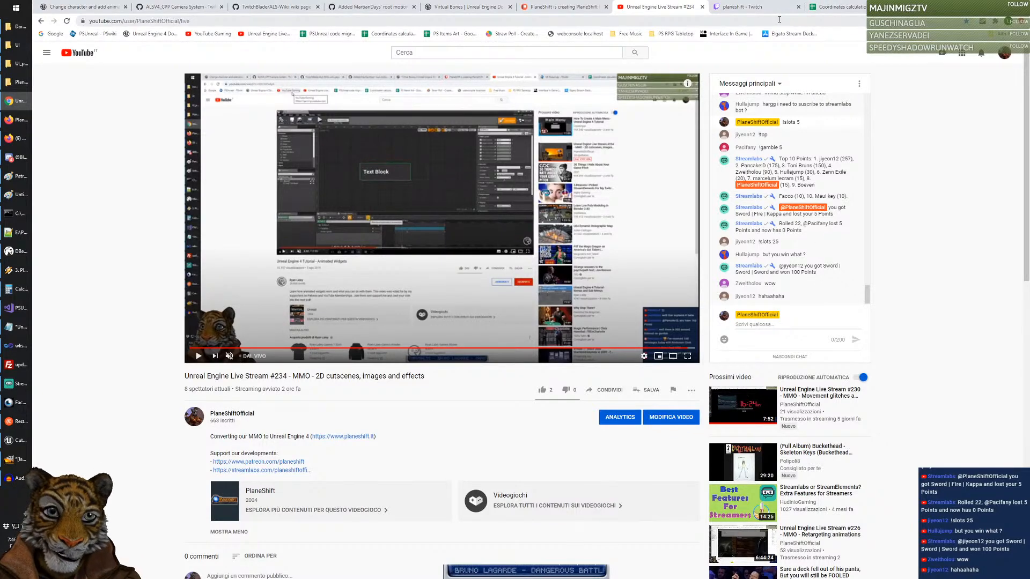
click(911, 7)
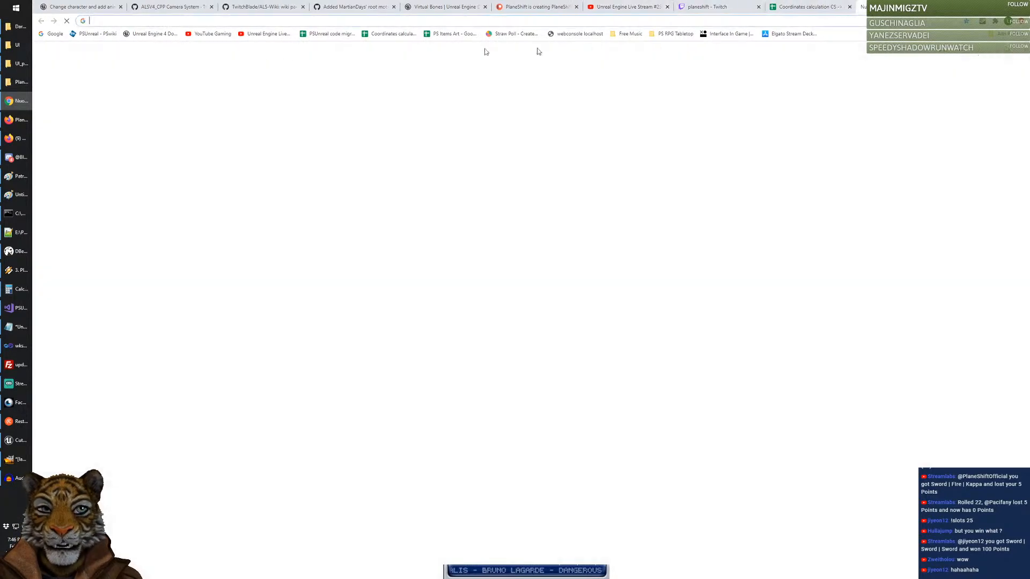
click(51, 34)
text(calcua)
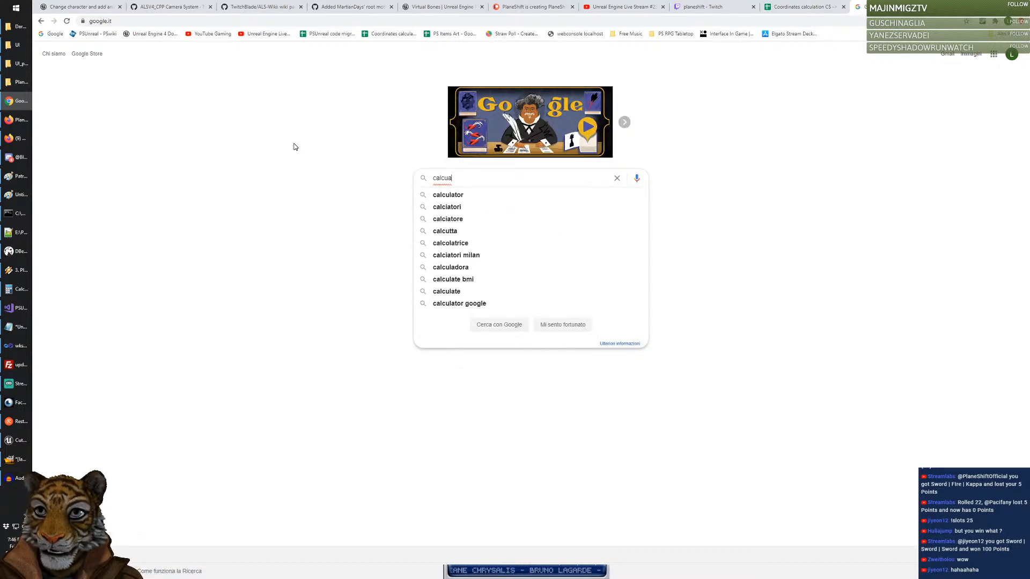
key(BackSpace)
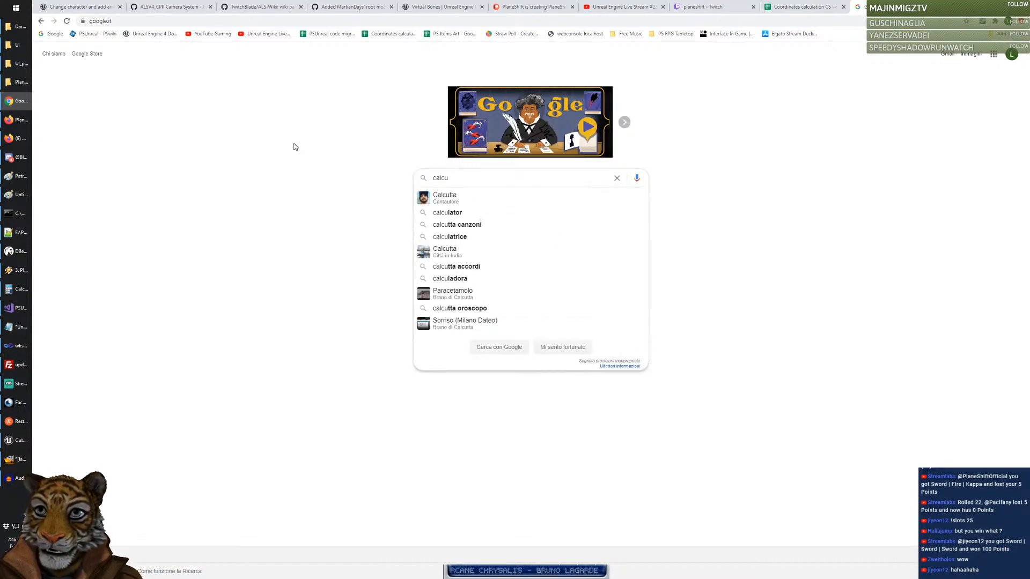
text(late slot)
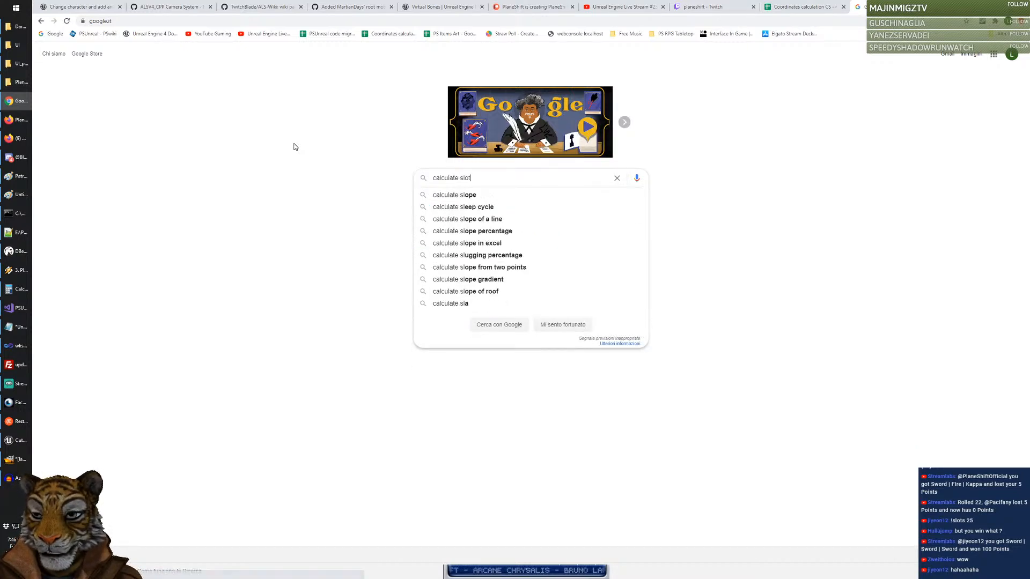
text(s chances)
key(Return)
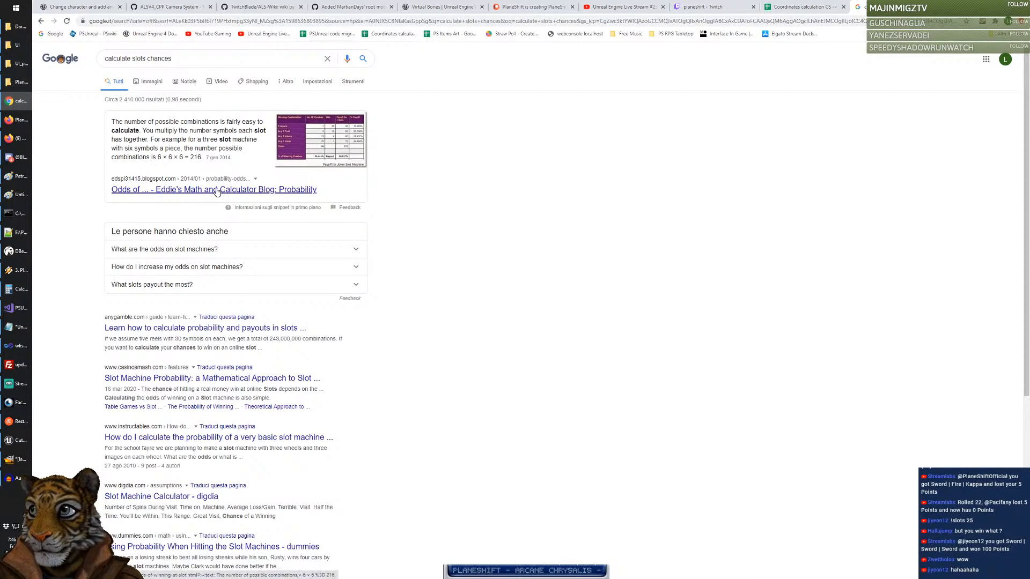
Step: Read the math blog article on the odds of winning at slot machines, examining its payoff tables, and return to the search results
click(217, 191)
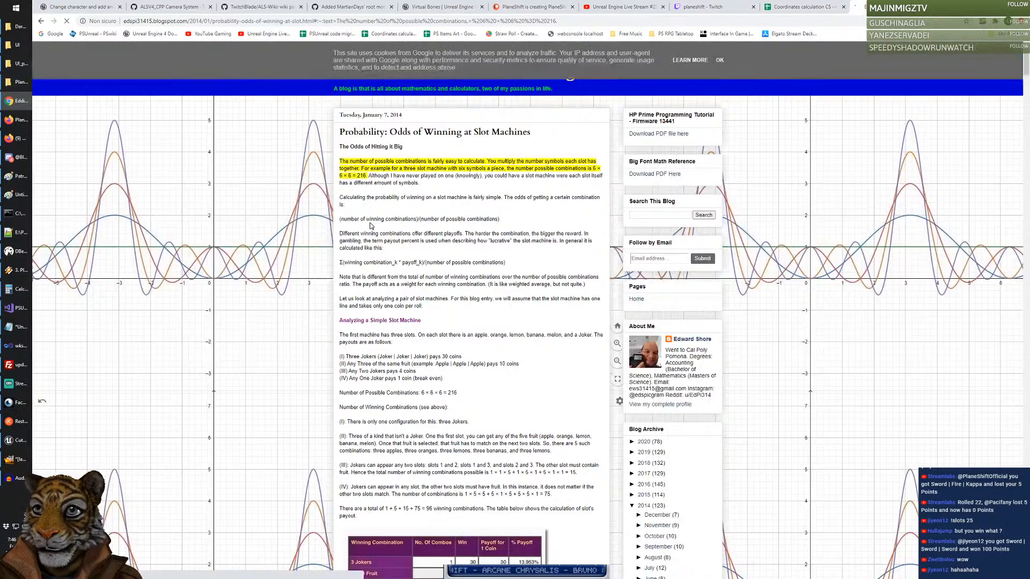
scroll(555, 263, down, 3)
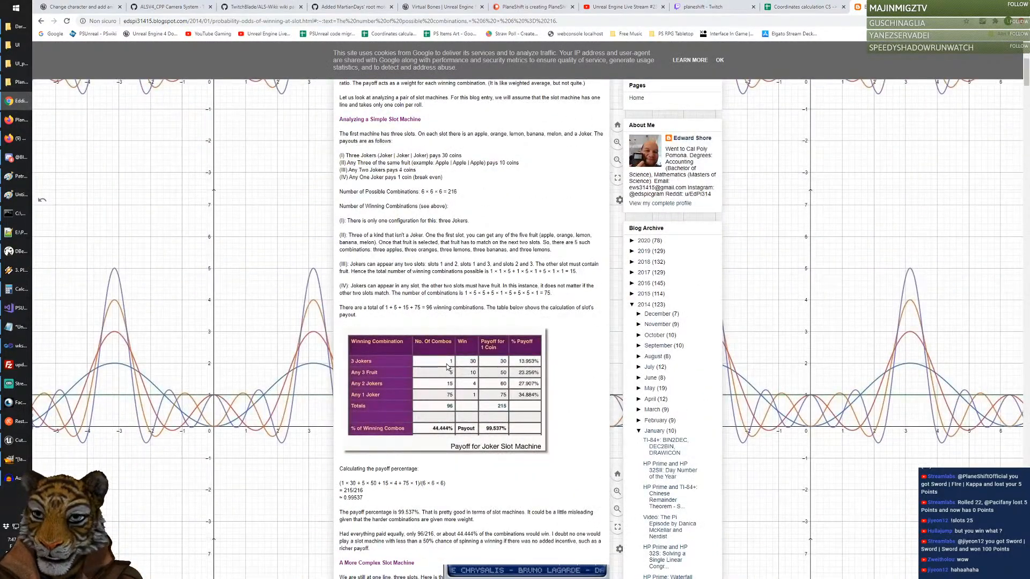
scroll(500, 242, down, 8)
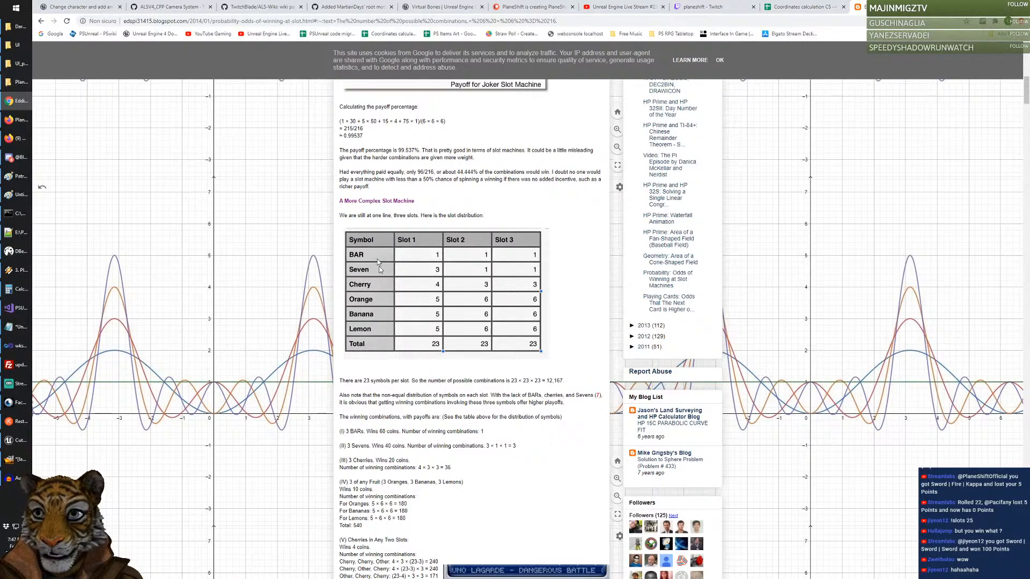
scroll(471, 303, down, 3)
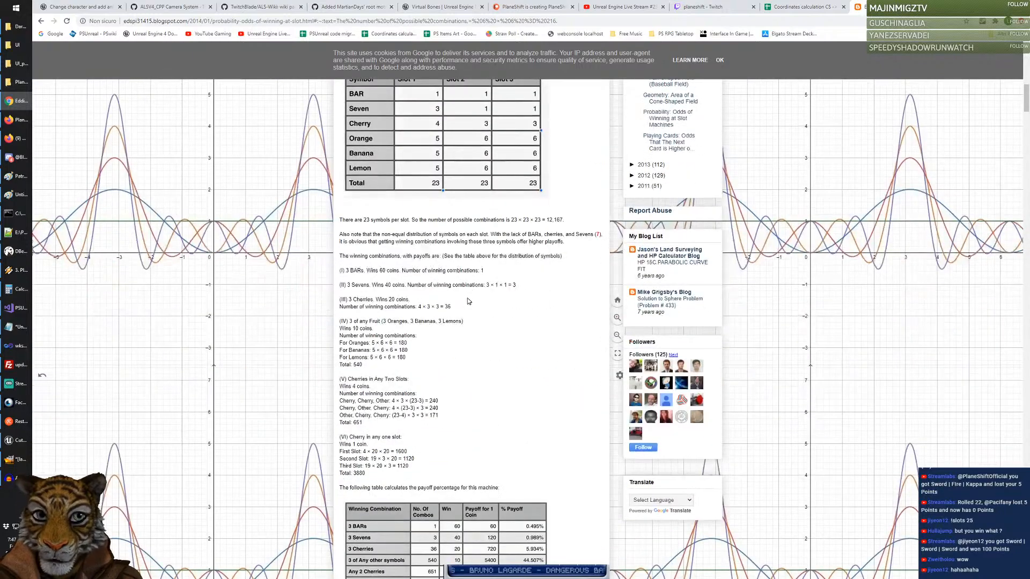
scroll(457, 299, down, 3)
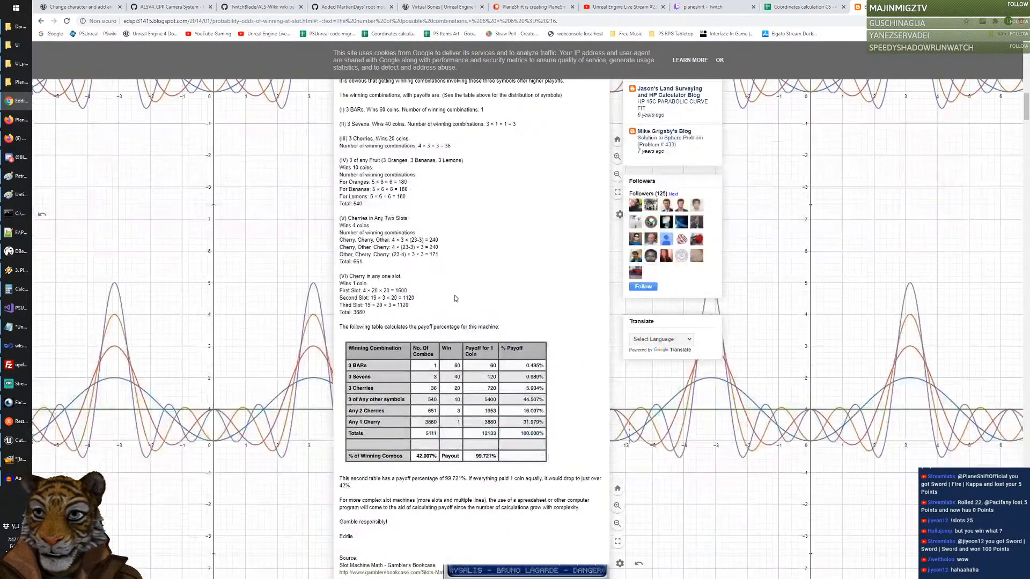
scroll(455, 296, down, 2)
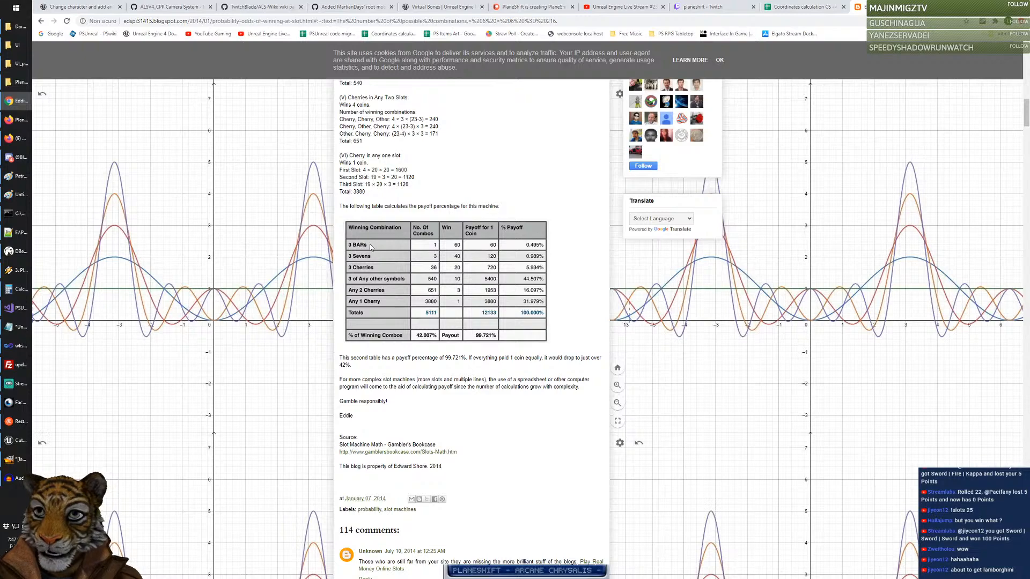
scroll(461, 315, down, 3)
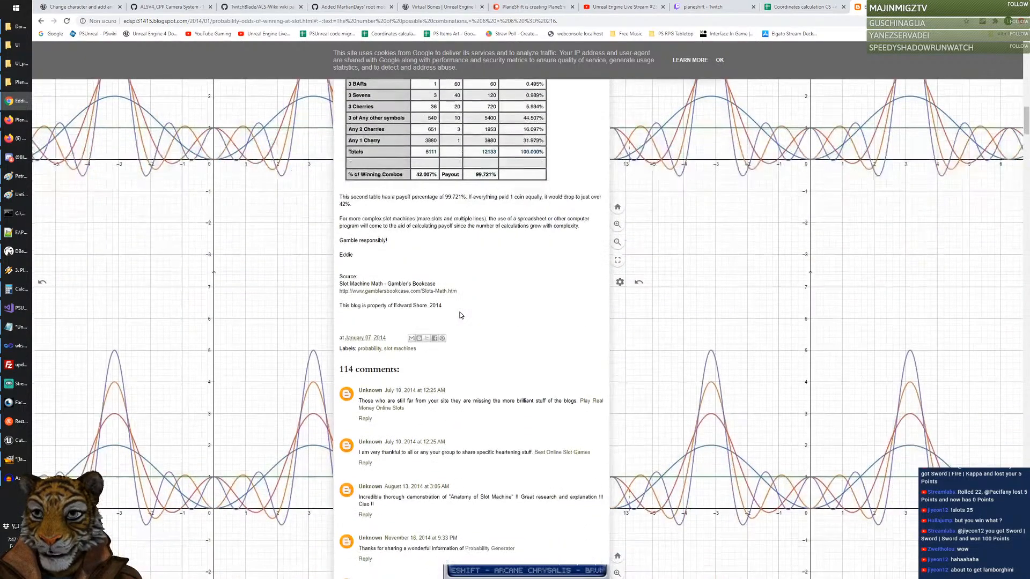
scroll(460, 315, up, 3)
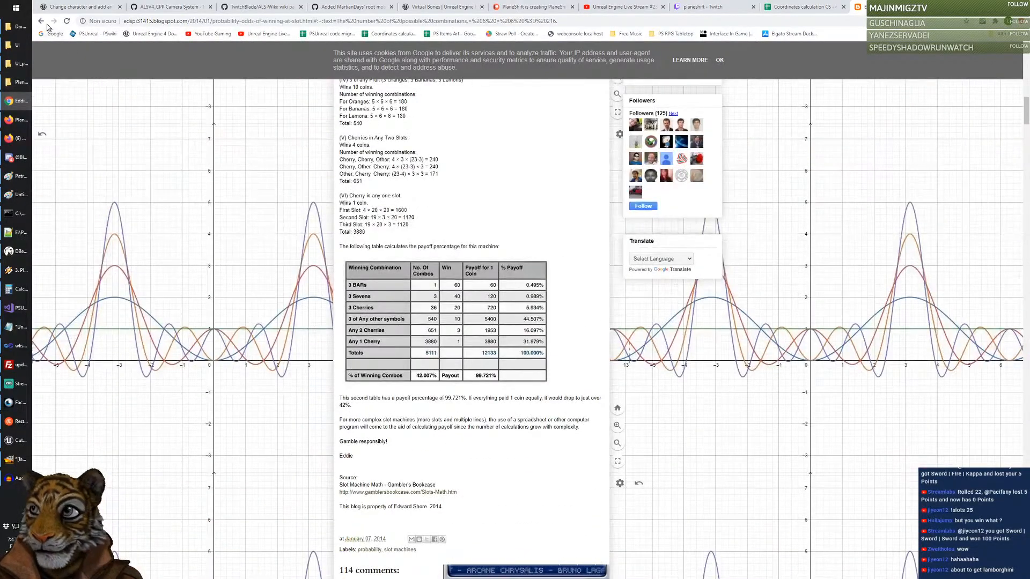
key(alt+Left)
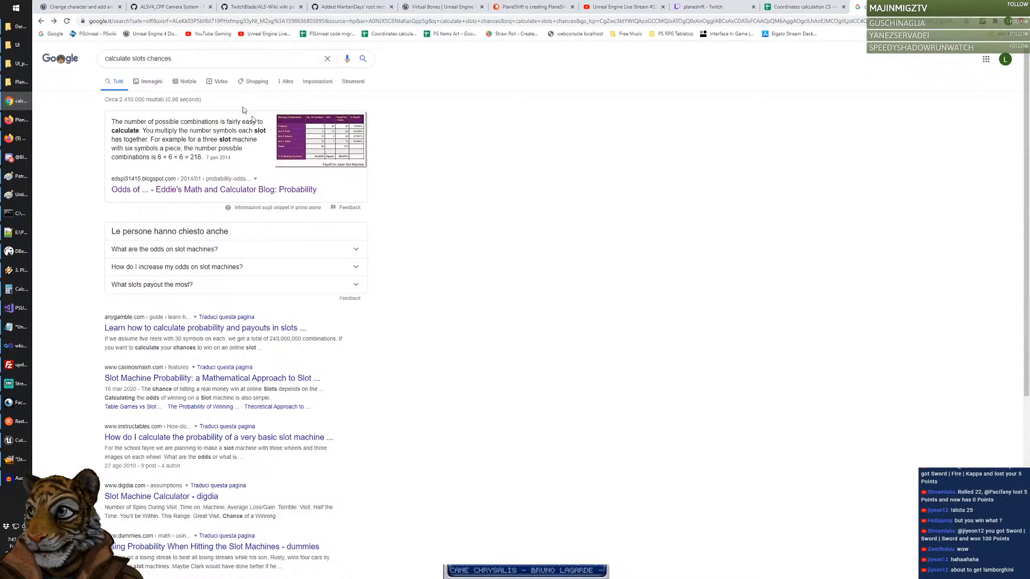
Step: Extend the Google search to "calculate slots chances online"
click(199, 60)
text(online)
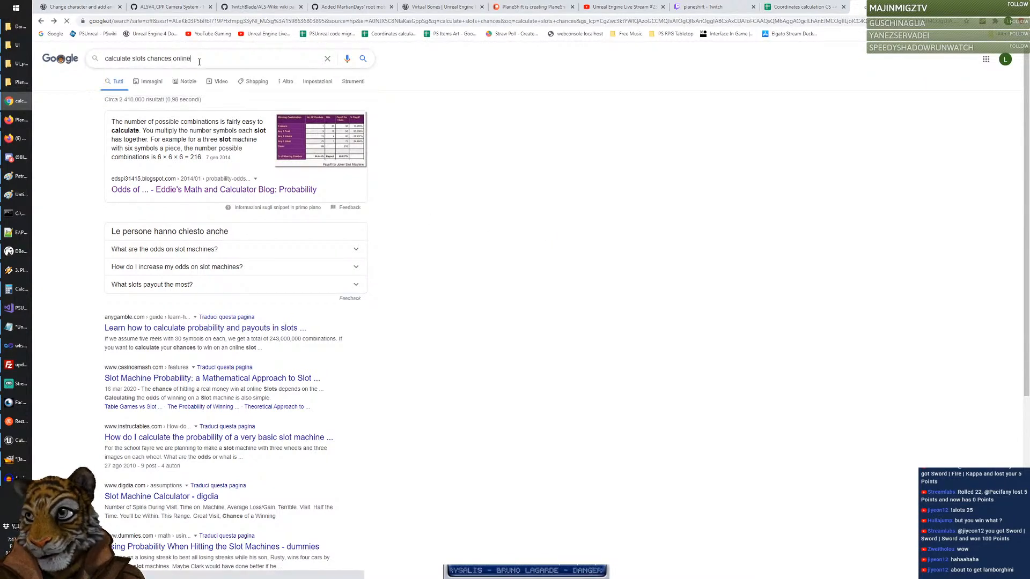
key(Return)
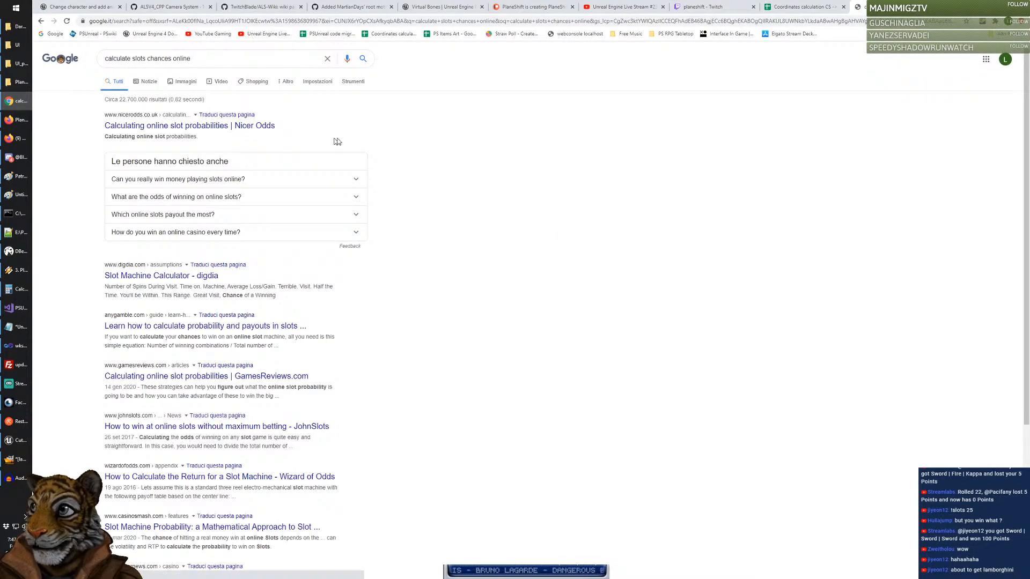
Step: Read the Nicer Odds article on calculating online slot probabilities, including its RTP section, and return to the search results
click(197, 129)
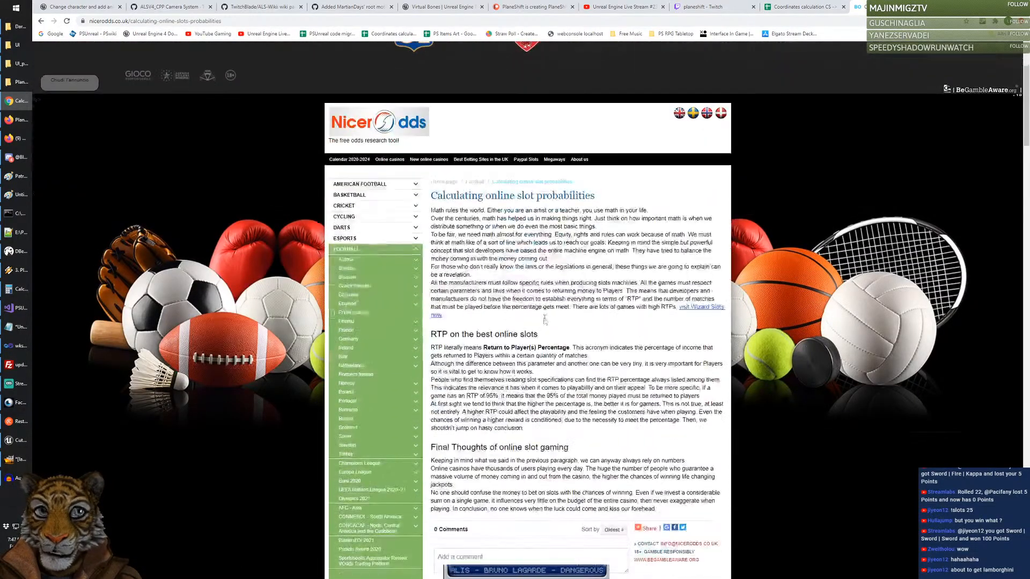
scroll(544, 321, down, 3)
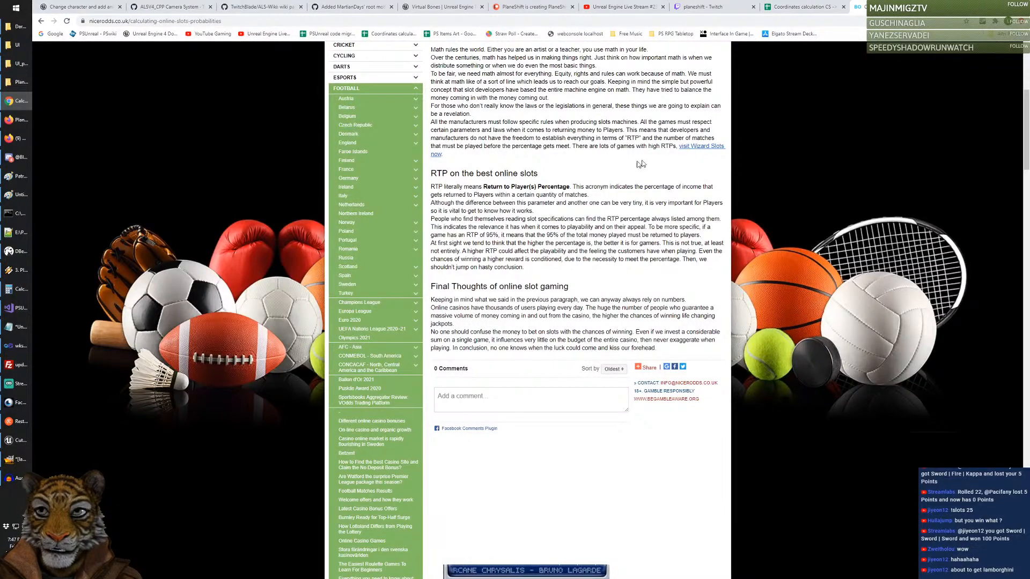
scroll(585, 174, up, 5)
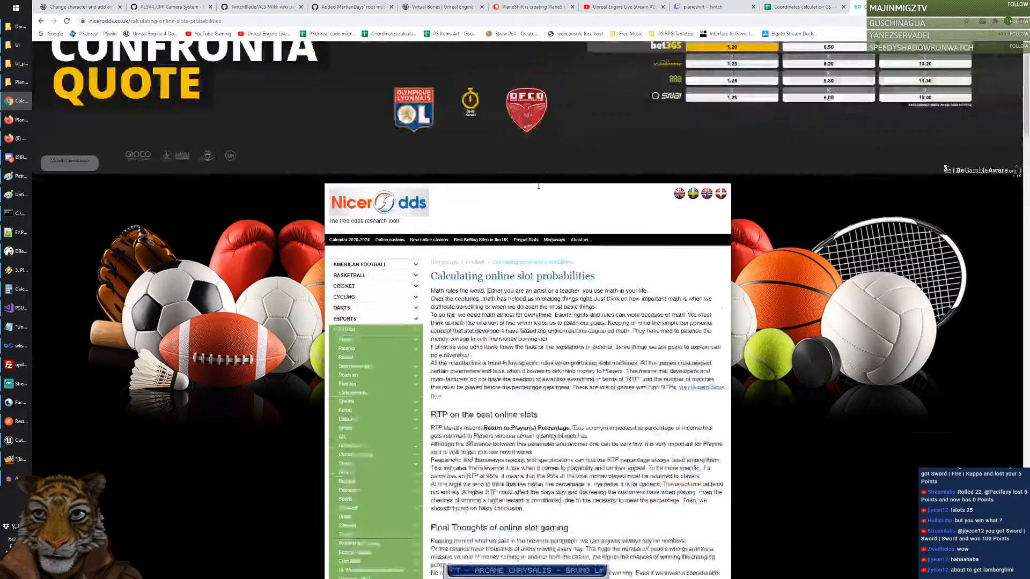
scroll(539, 186, down, 3)
drag(441, 130, 547, 196)
click(482, 172)
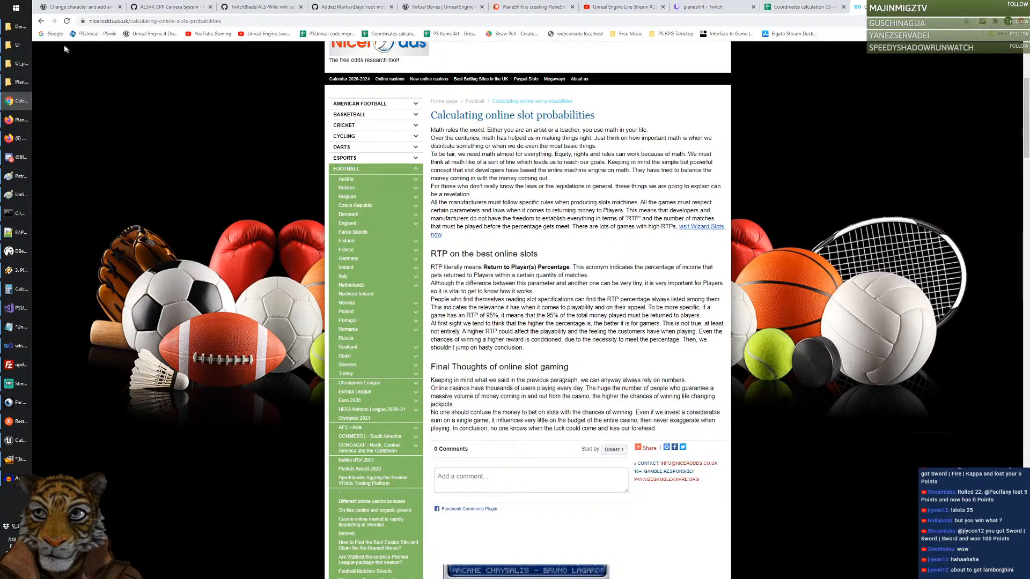
click(42, 23)
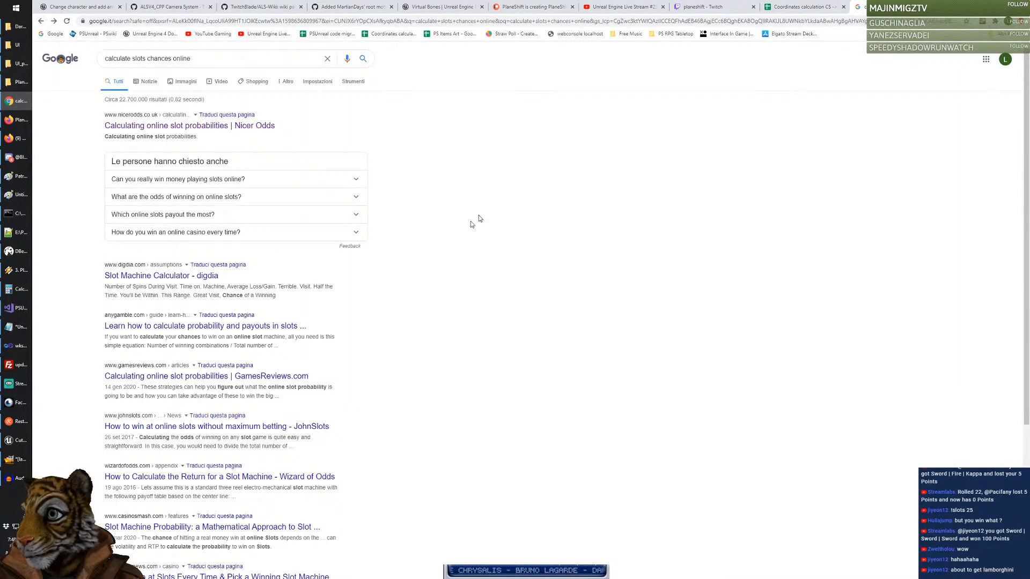
Step: Examine the digdia Slot Machine Calculator's parameters and volatility options, return to the search results and look through the remaining entries
click(201, 277)
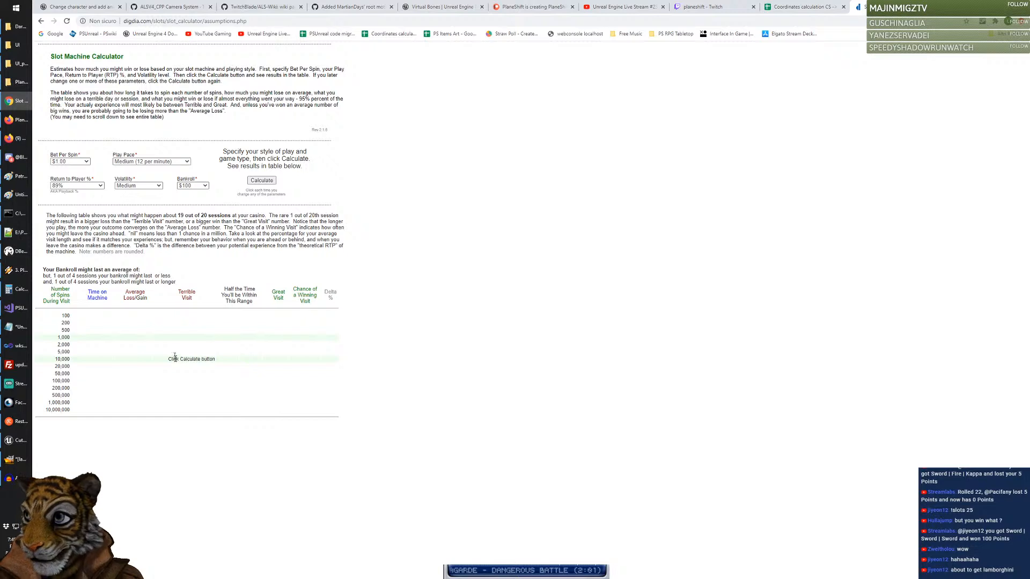
mouse_move(182, 163)
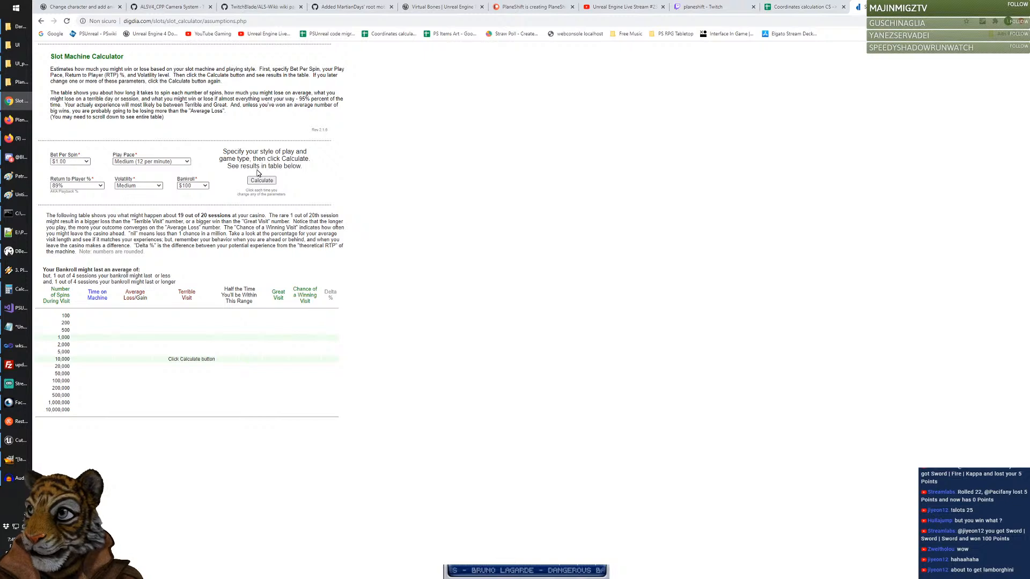
mouse_move(204, 188)
click(145, 185)
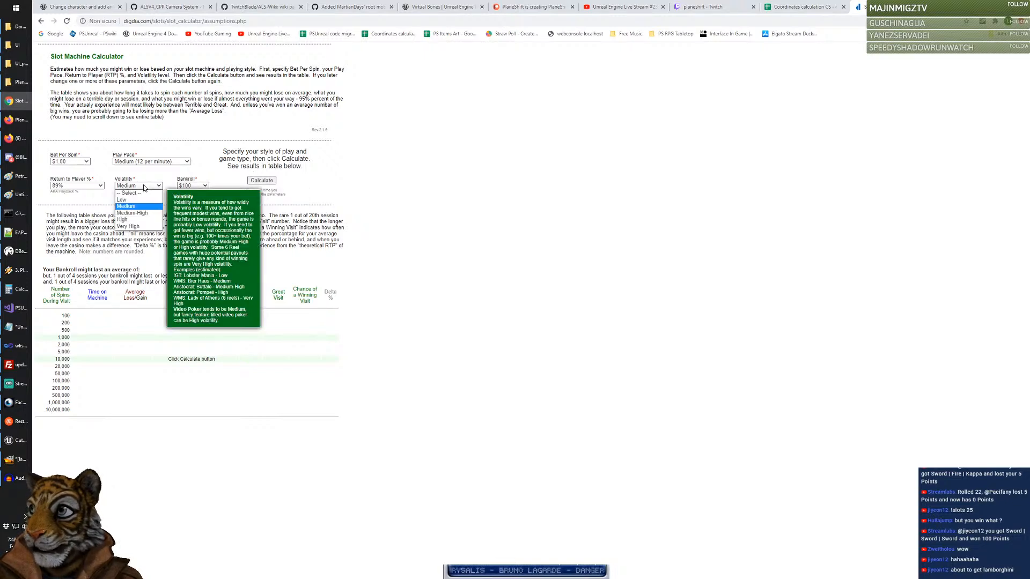
click(145, 186)
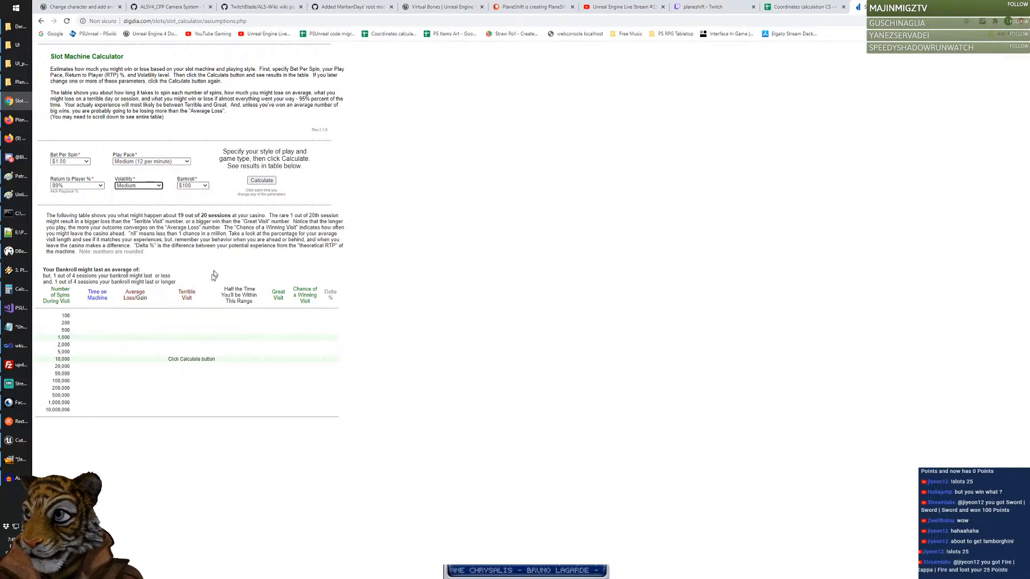
click(102, 312)
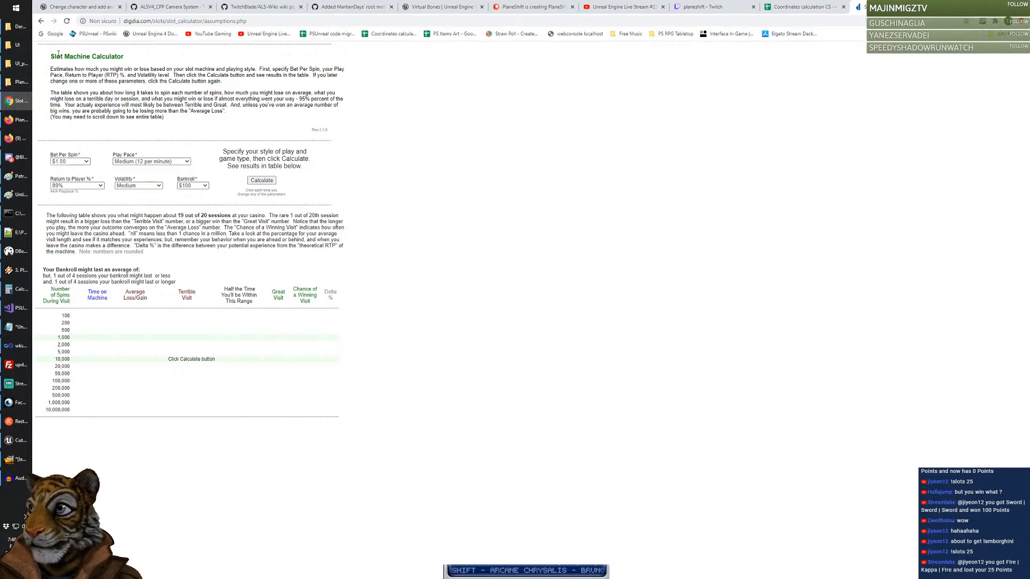
click(41, 21)
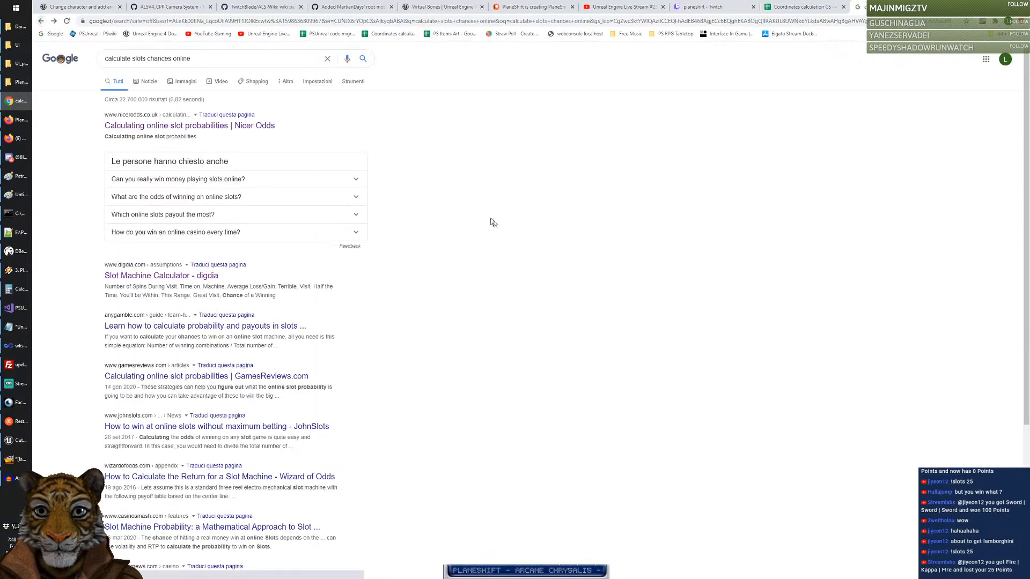
scroll(474, 296, down, 3)
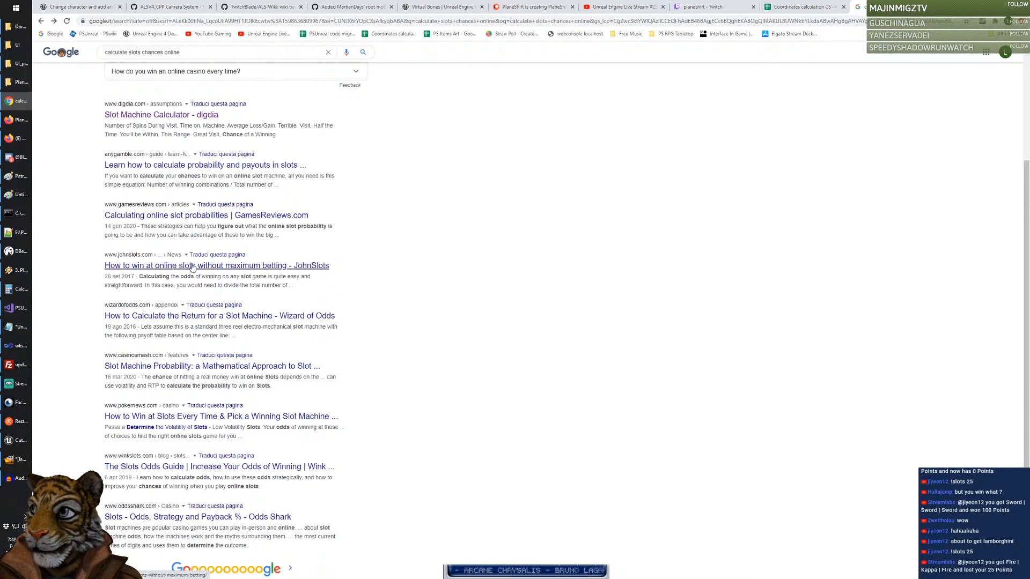
scroll(450, 279, down, 1)
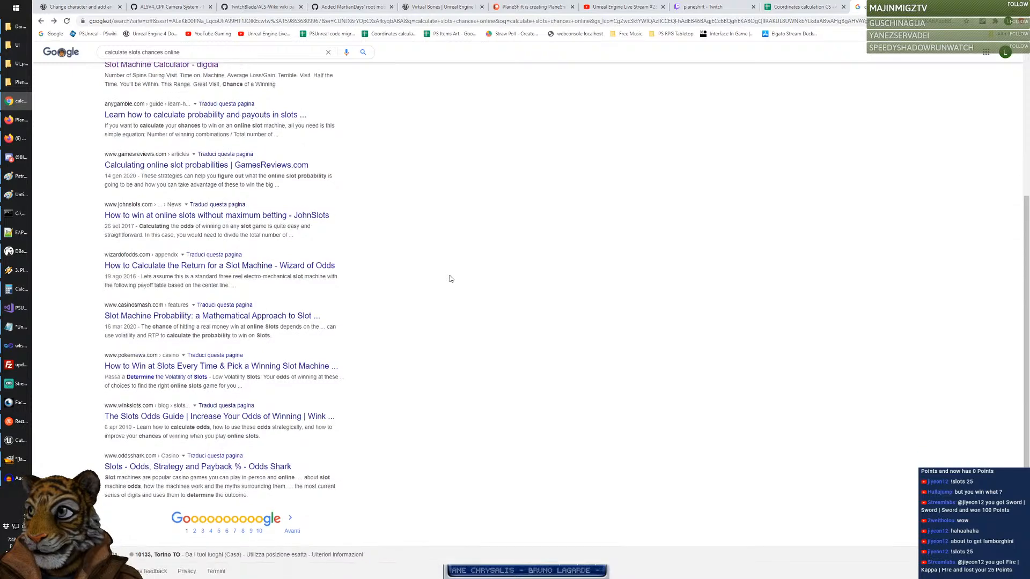
Step: Check the PlaneShift live chats on Twitch and YouTube for new slots messages
click(700, 6)
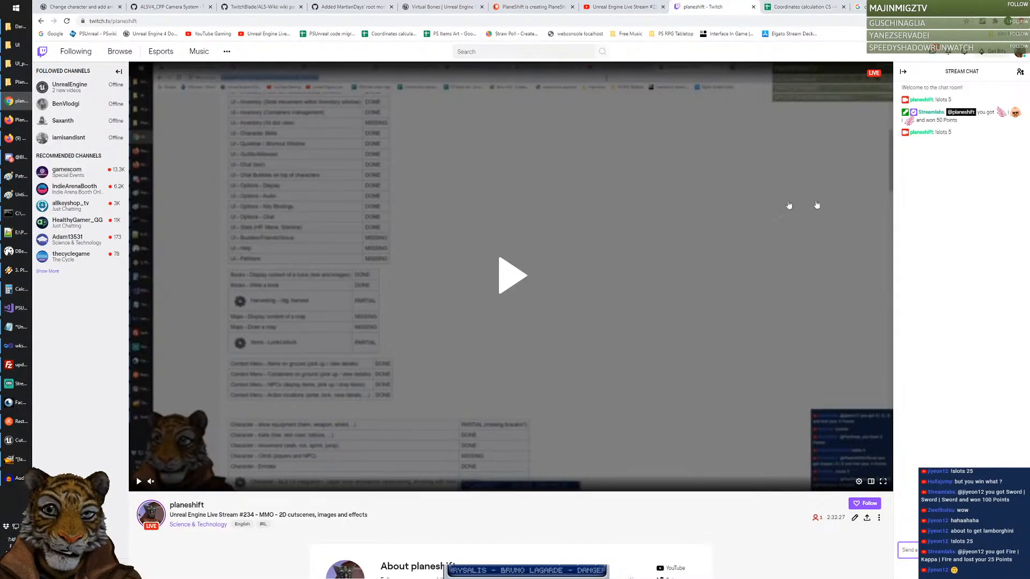
key(alt+Tab)
key(alt+Tab)
click(636, 6)
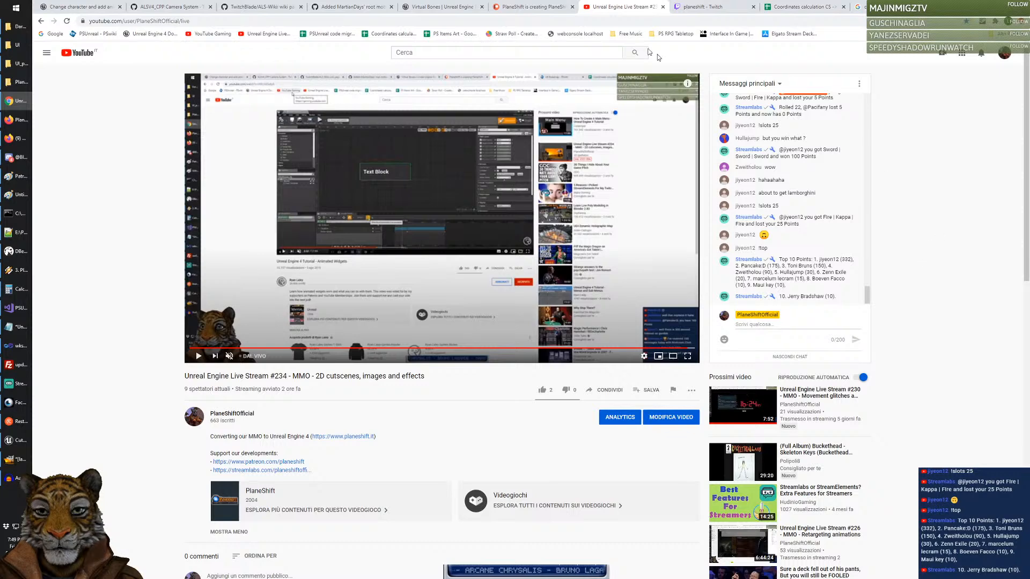
Step: View the second page of Google results, and repeat the search without the word "online"
click(858, 6)
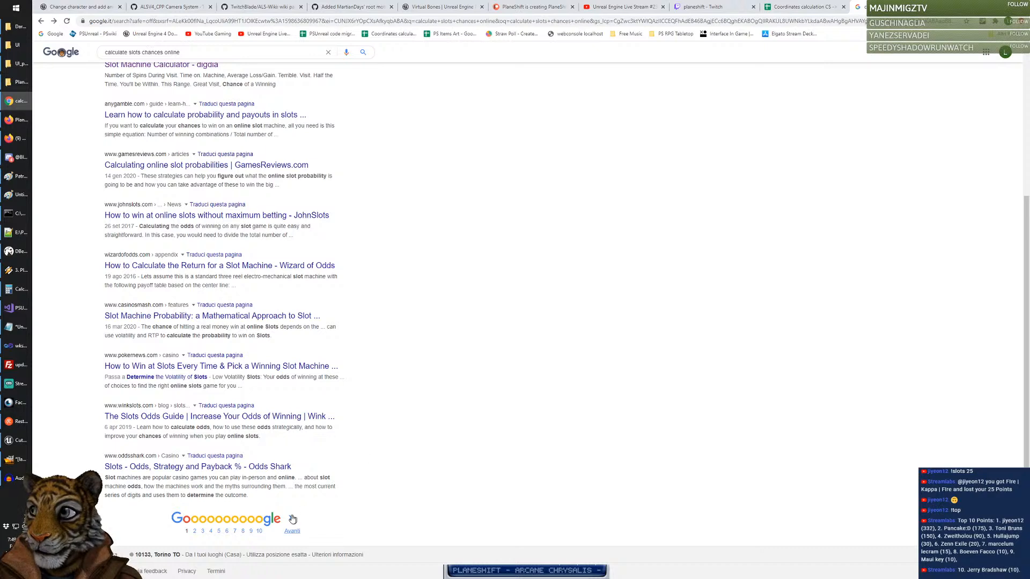
click(290, 518)
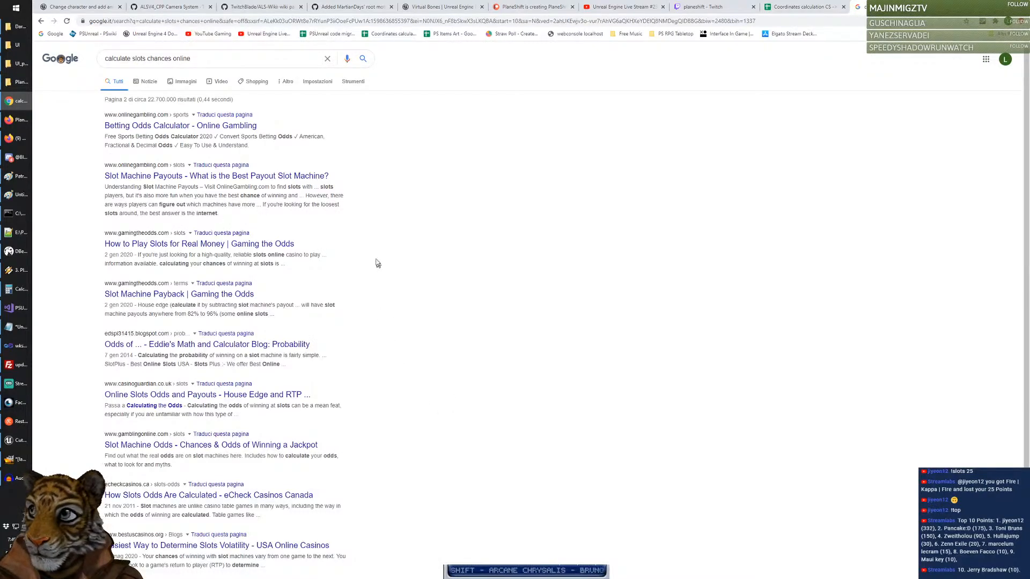
double_click(181, 59)
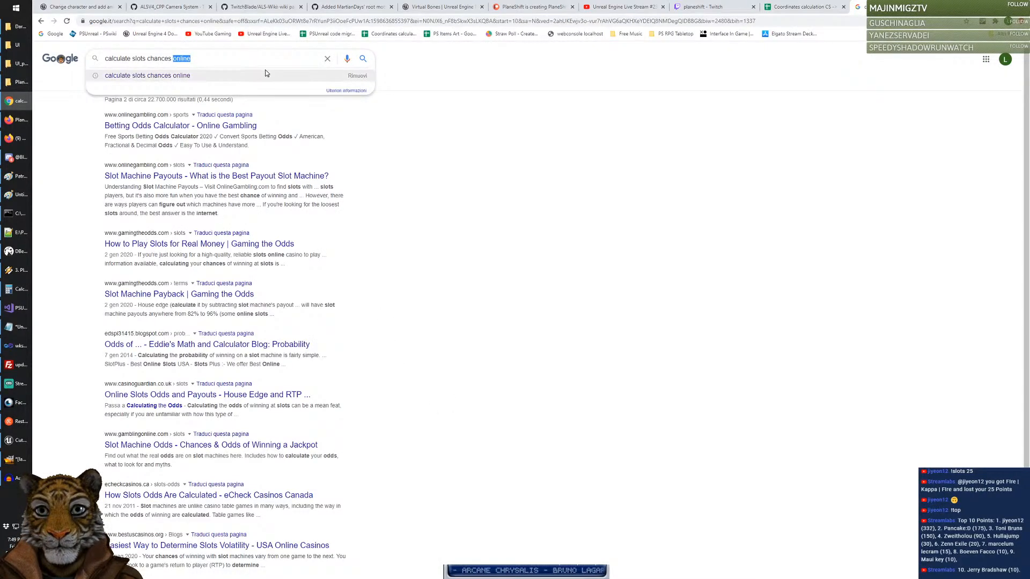
key(BackSpace)
key(Return)
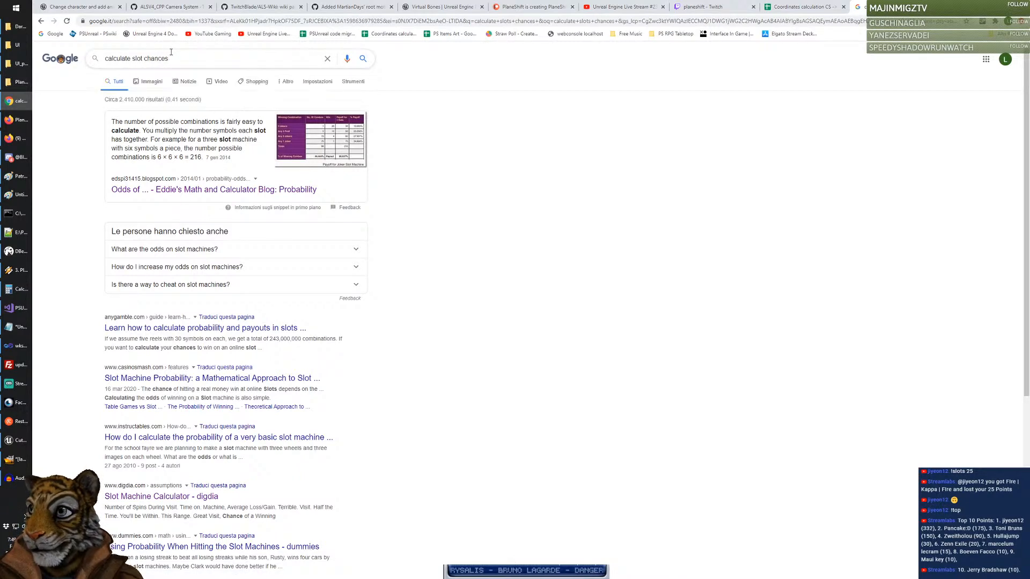
Step: Refine the Google search to "calculate slot amchine chances"
key(BackSpace)
text(amchine)
key(Return)
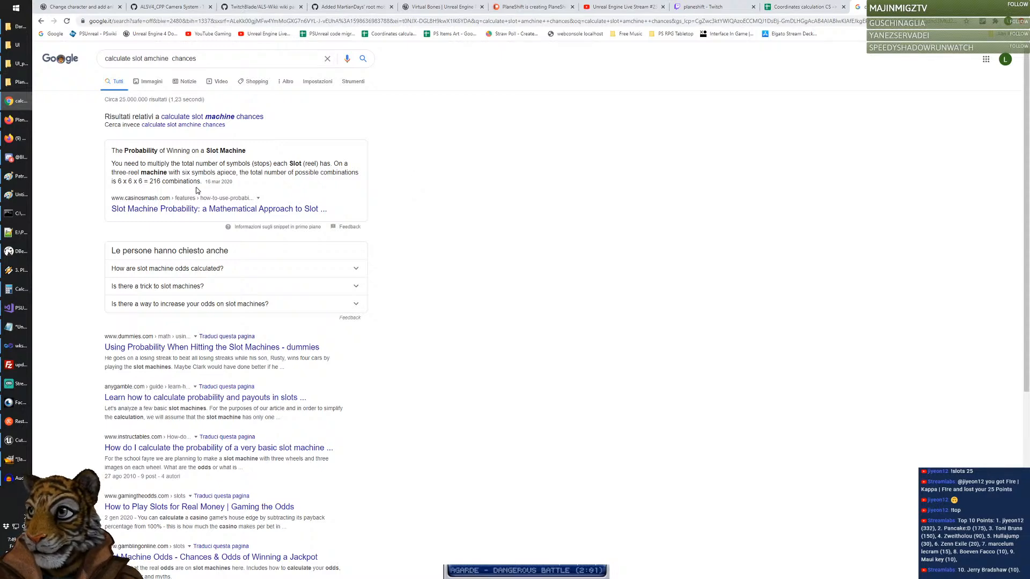
Step: Open the Casino Smash slot machine probability article and read the basic odds formula and the six-symbol, three-reel payout options
click(252, 210)
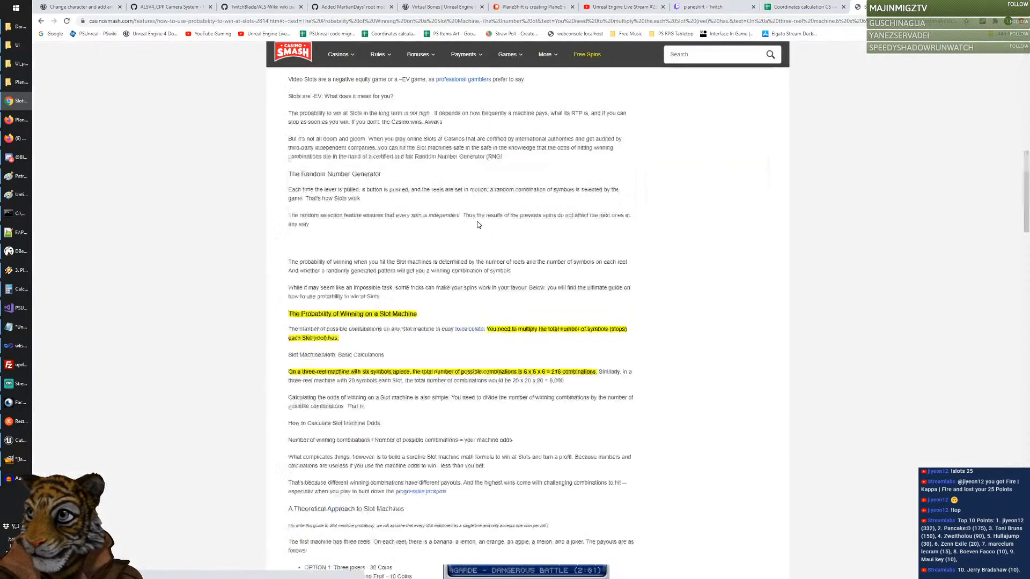
scroll(261, 265, down, 3)
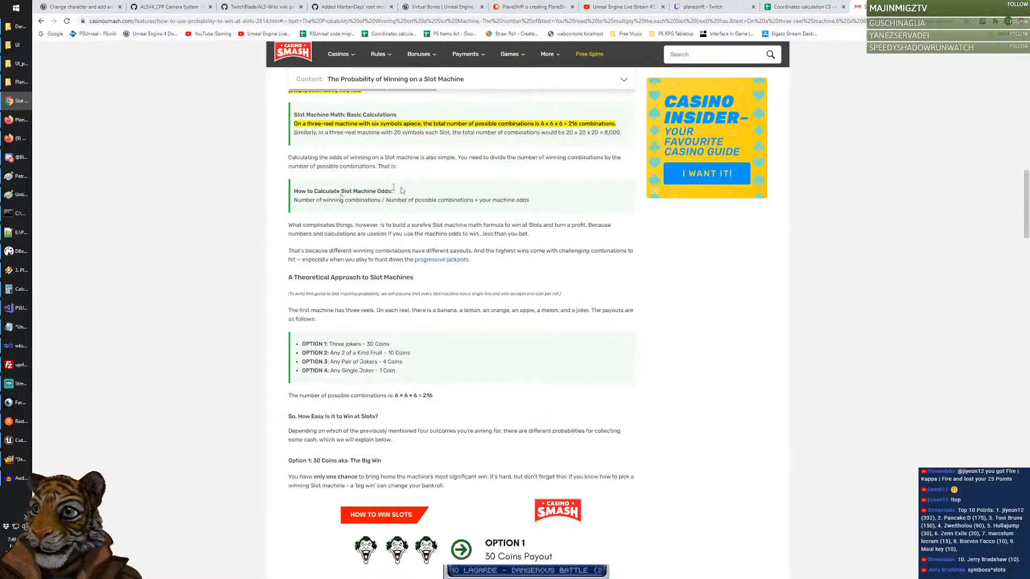
drag(339, 226, 588, 476)
click(541, 366)
scroll(505, 347, down, 2)
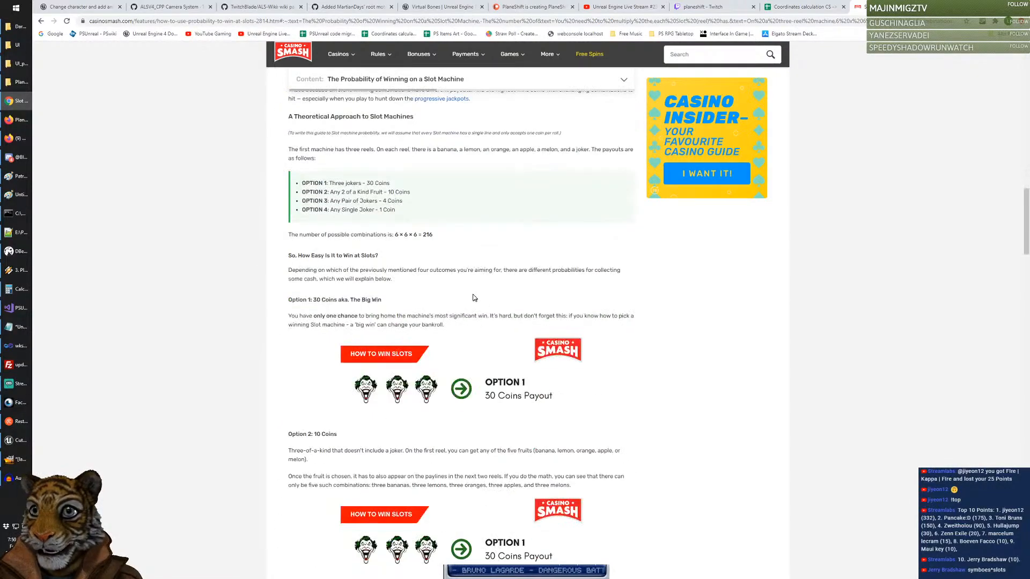
scroll(474, 299, down, 2)
scroll(429, 341, down, 8)
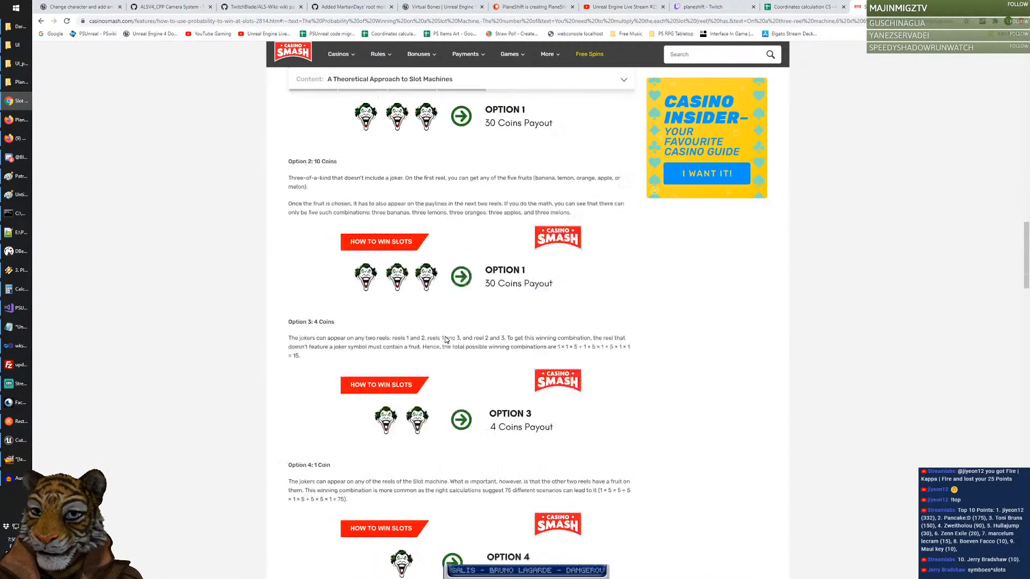
drag(429, 341, 667, 501)
click(666, 501)
Step: Examine the article's complex slot machine example, including its symbol distribution, winning combinations and payout percentage table
scroll(506, 411, down, 4)
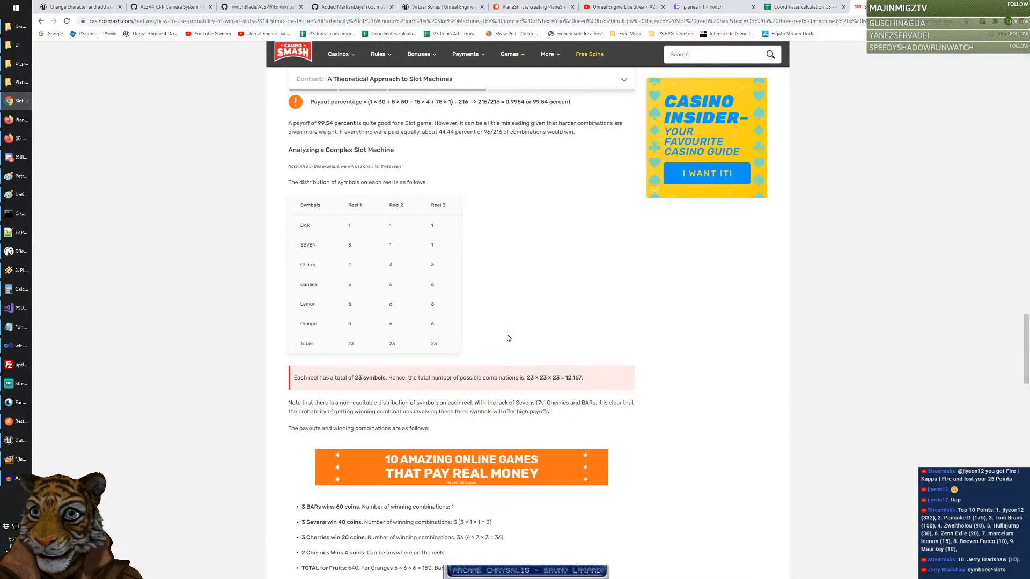
scroll(507, 337, down, 3)
scroll(507, 338, up, 3)
scroll(507, 339, down, 3)
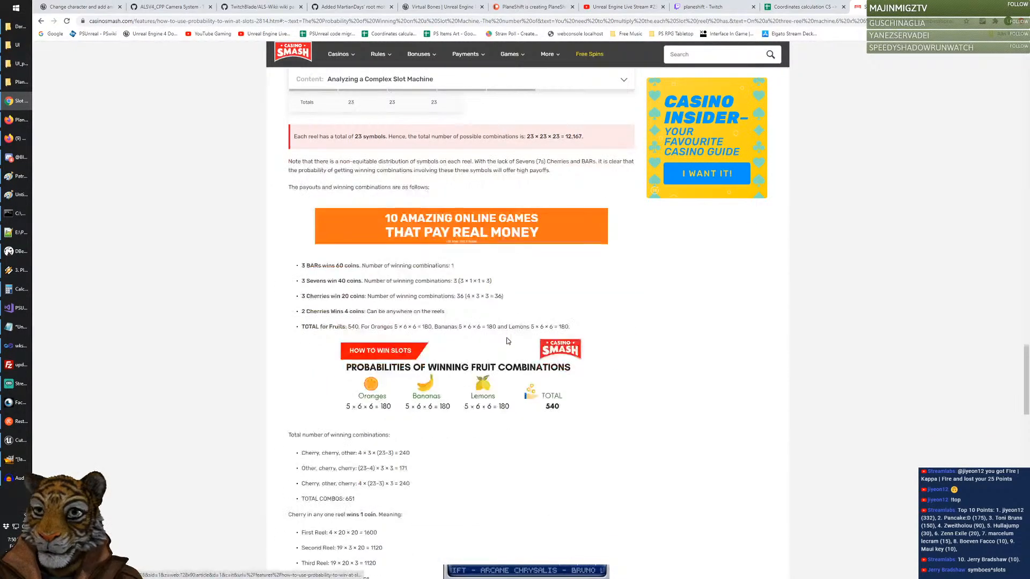
scroll(508, 341, down, 3)
scroll(508, 342, down, 3)
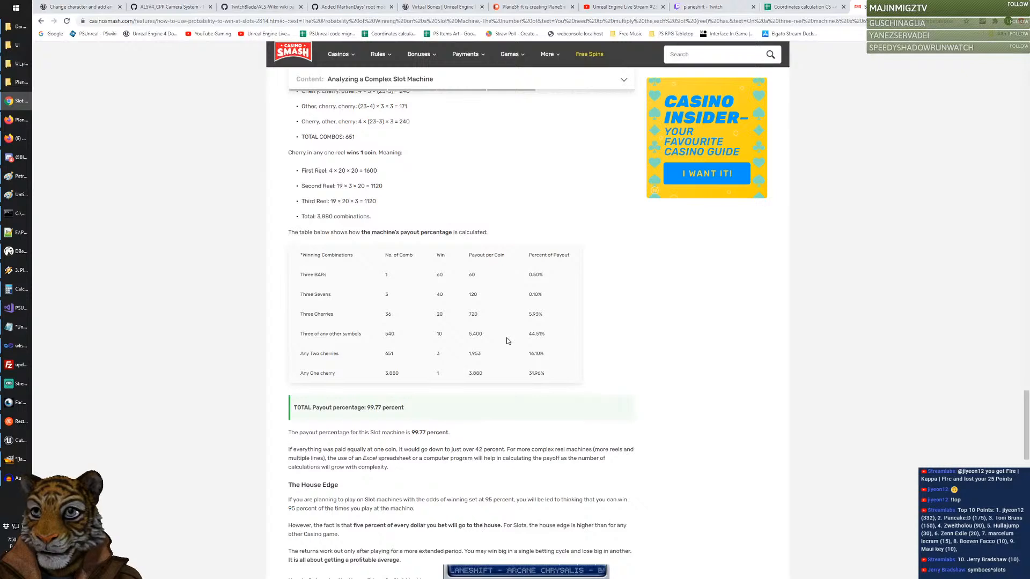
Step: Check the Twitch chat, the slots emotes in the Streamlabs dashboard, and the YouTube live chat
click(713, 7)
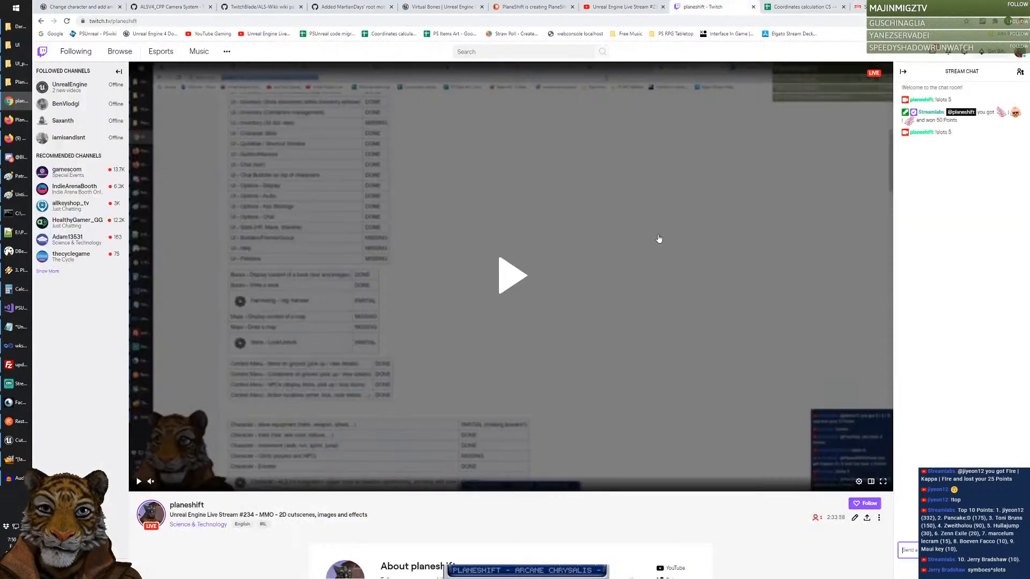
key(alt+Tab)
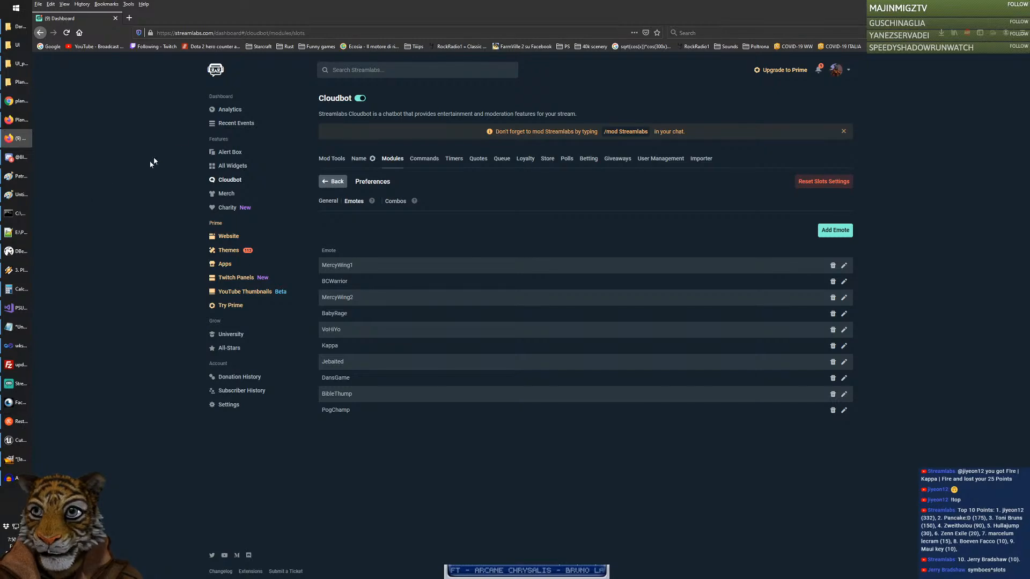
key(alt+Tab)
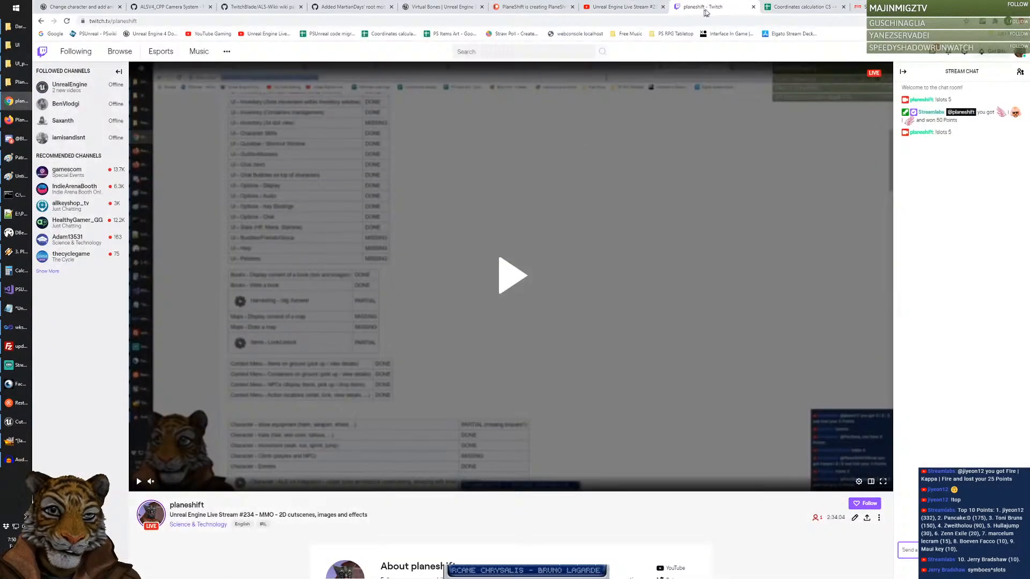
click(625, 7)
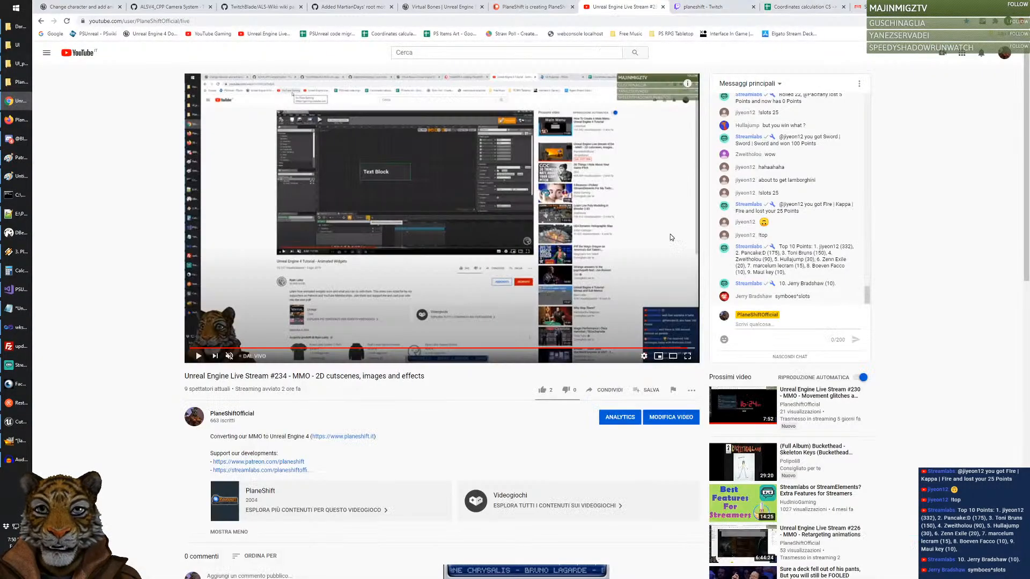
click(796, 326)
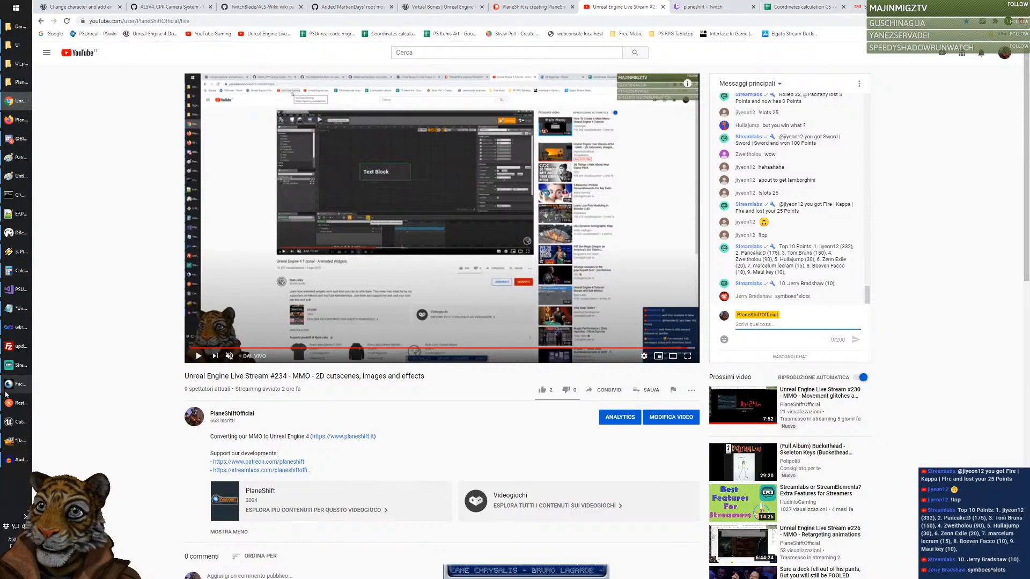
Step: Open the Calculator and compute 4 to the power of 3 for the number of slot combinations
click(15, 7)
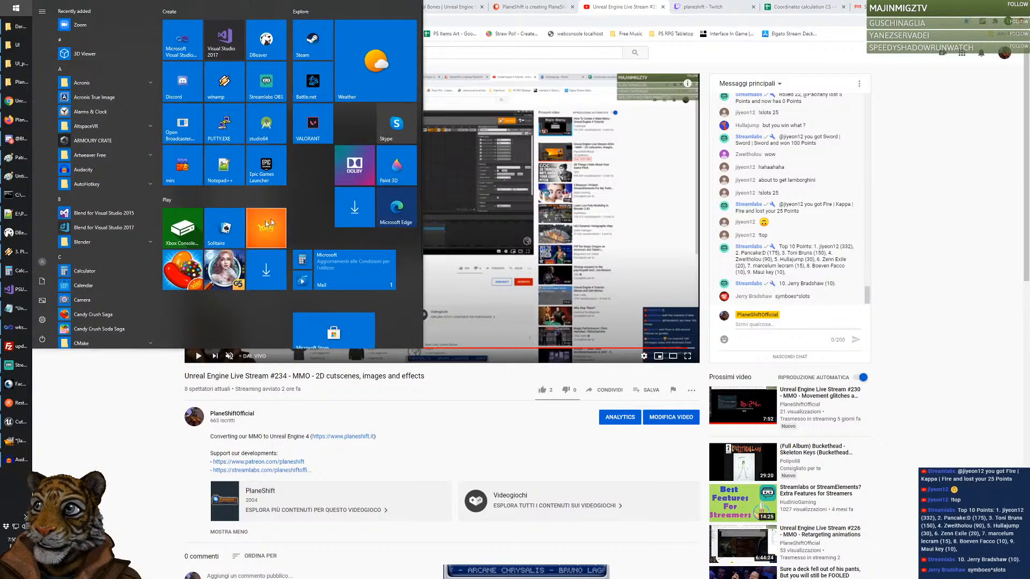
click(302, 260)
drag(751, 186, 554, 192)
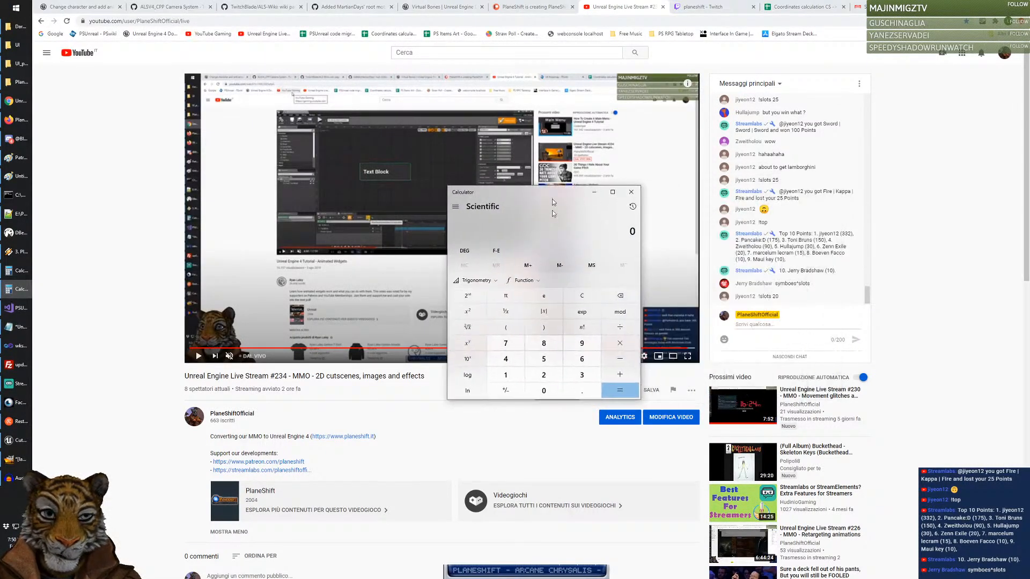
click(505, 359)
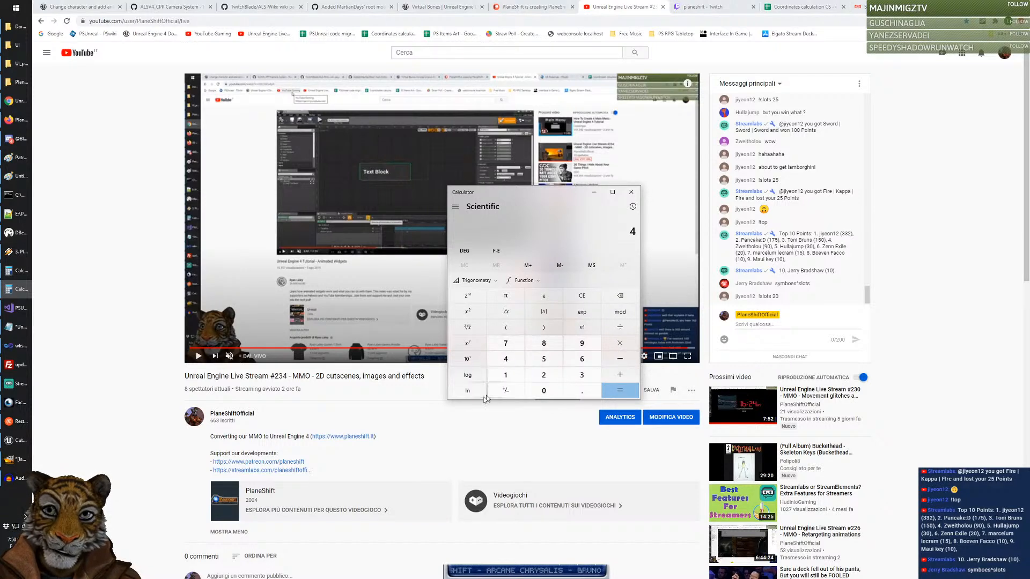
click(468, 346)
click(582, 375)
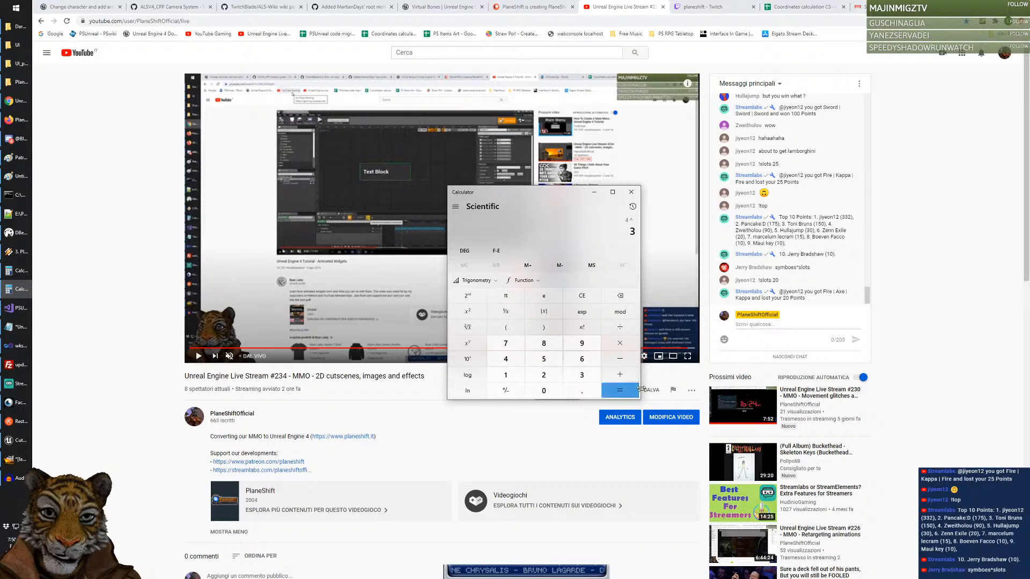
click(631, 393)
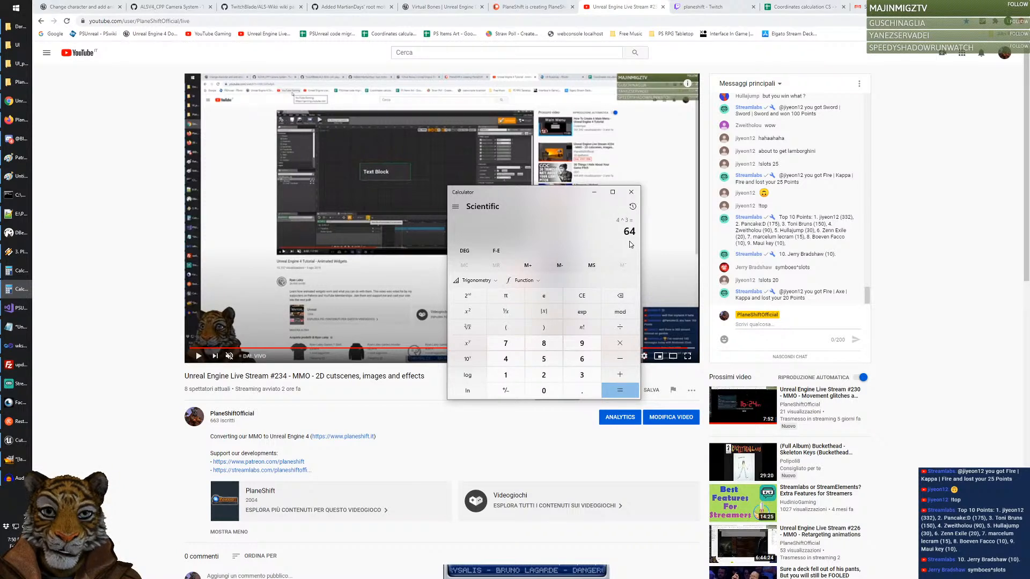
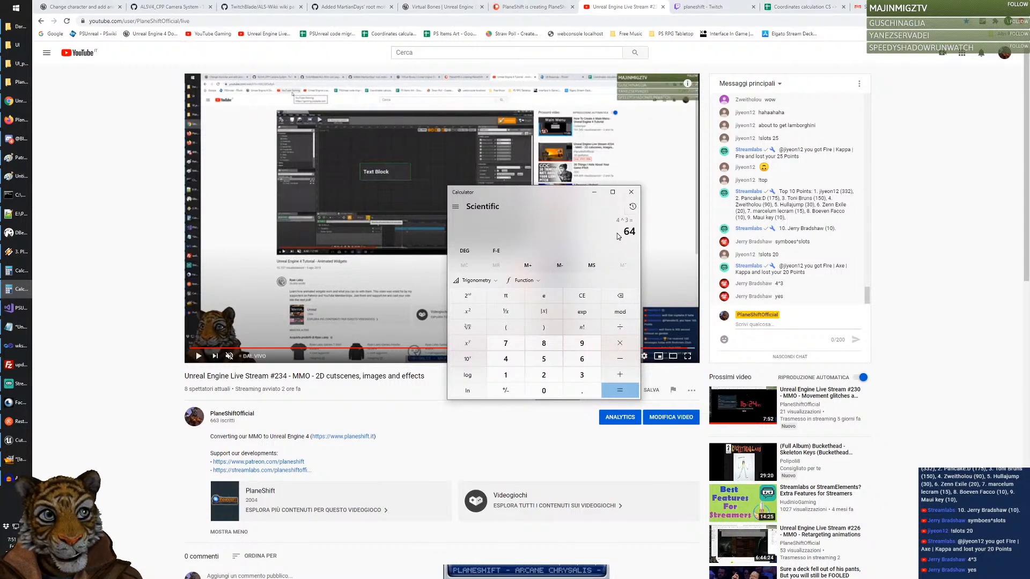
drag(550, 194, 553, 225)
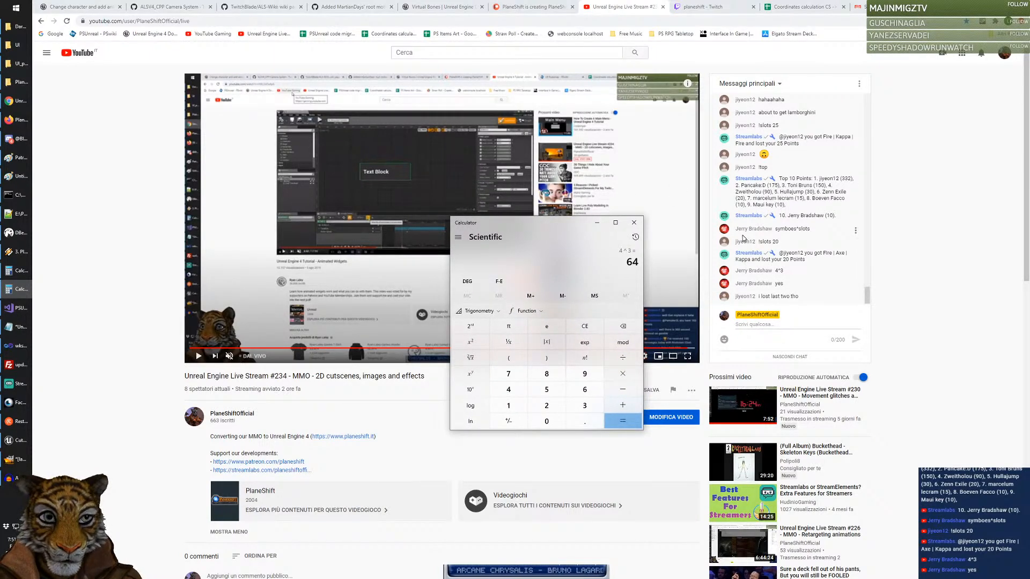
Step: Read the newest viewer message in the YouTube live chat
click(762, 298)
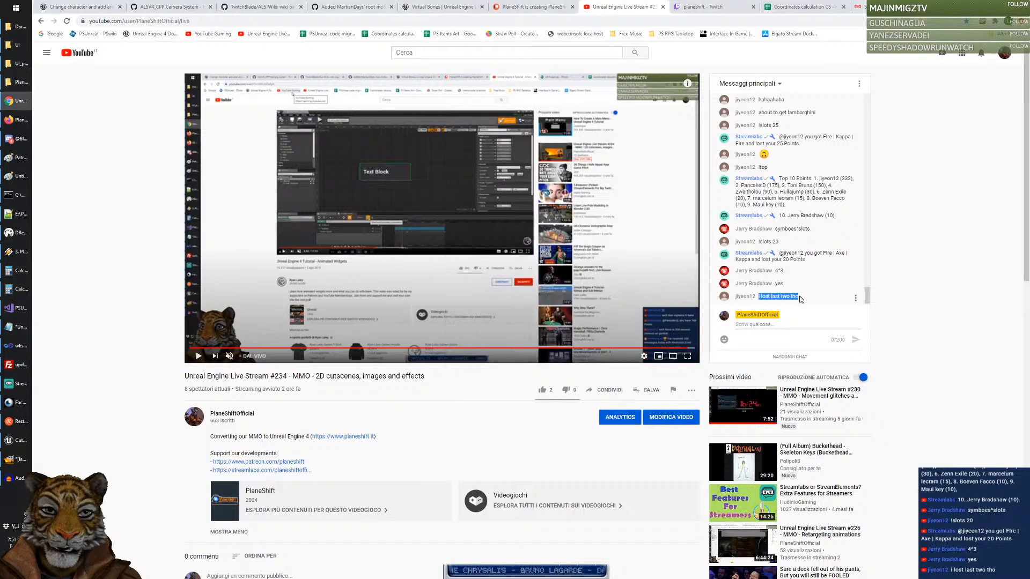
drag(806, 301, 760, 296)
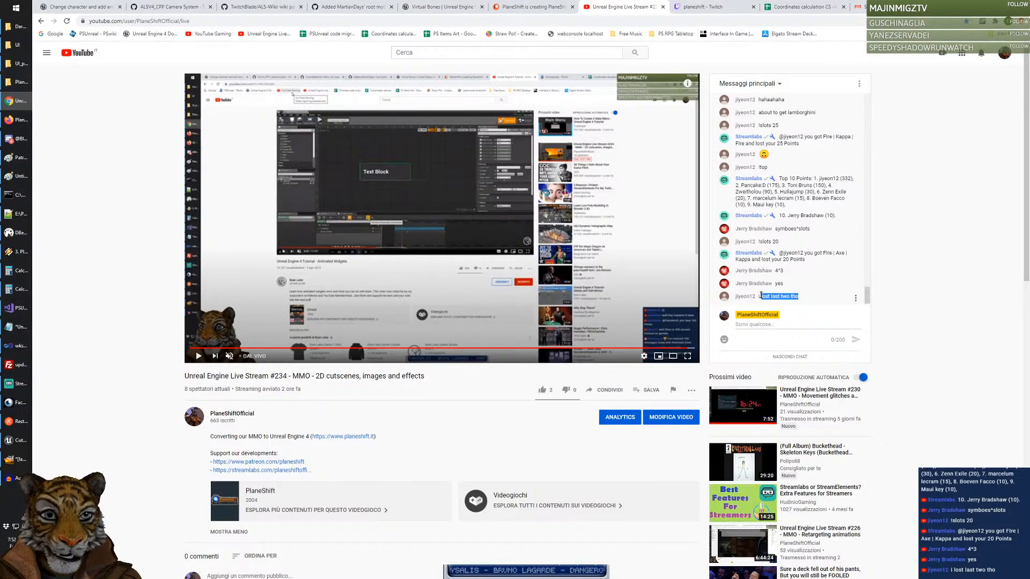
click(792, 297)
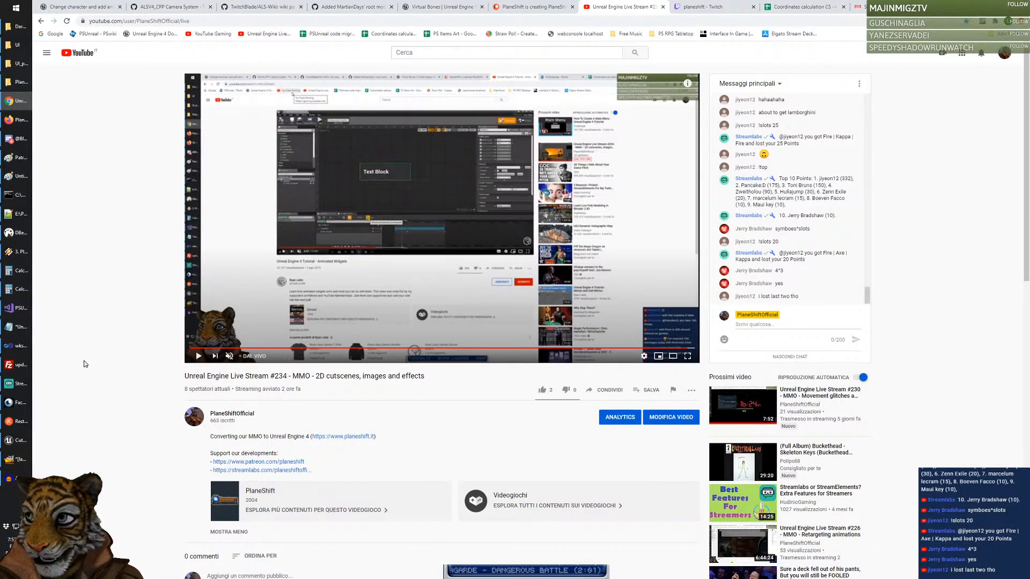
Step: Switch to the Unreal Editor and rename the army image nearest the sun as imgArmy1
click(17, 433)
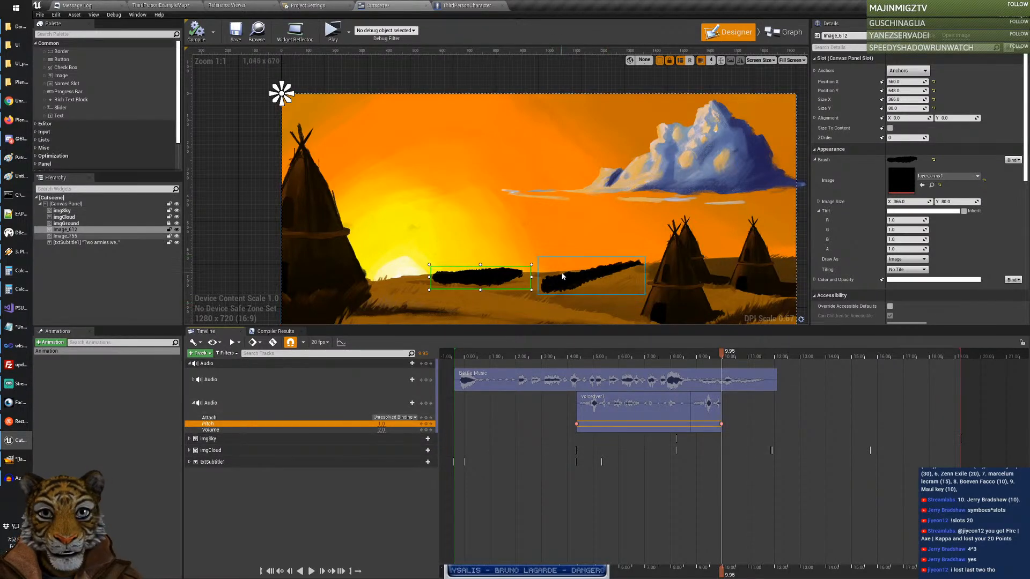
click(562, 276)
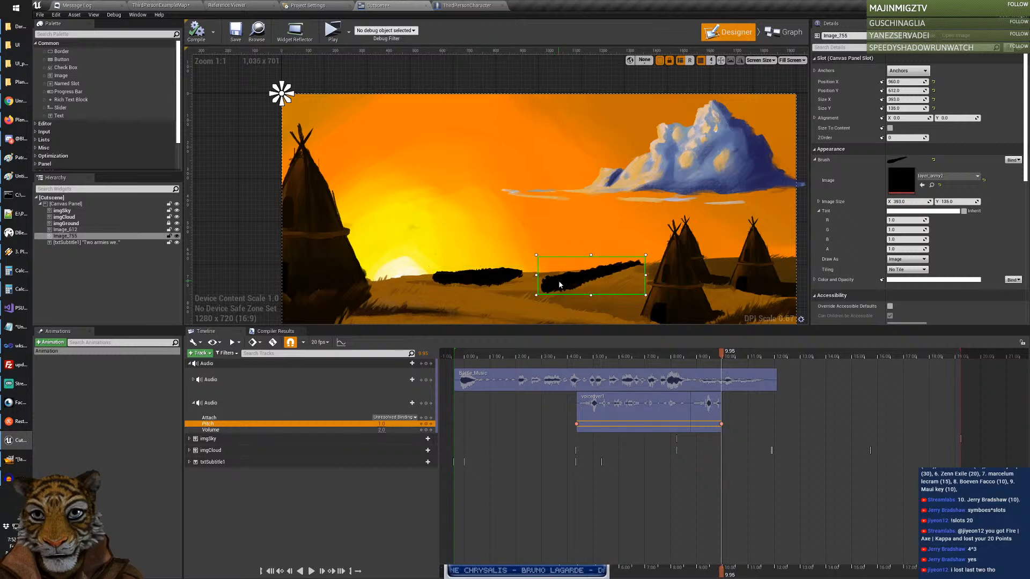
click(496, 287)
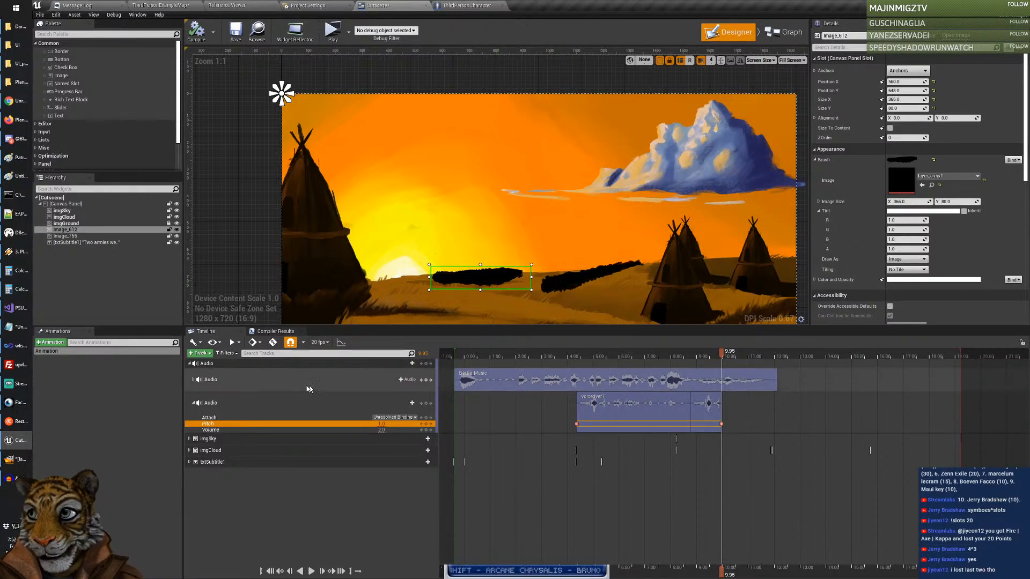
click(200, 353)
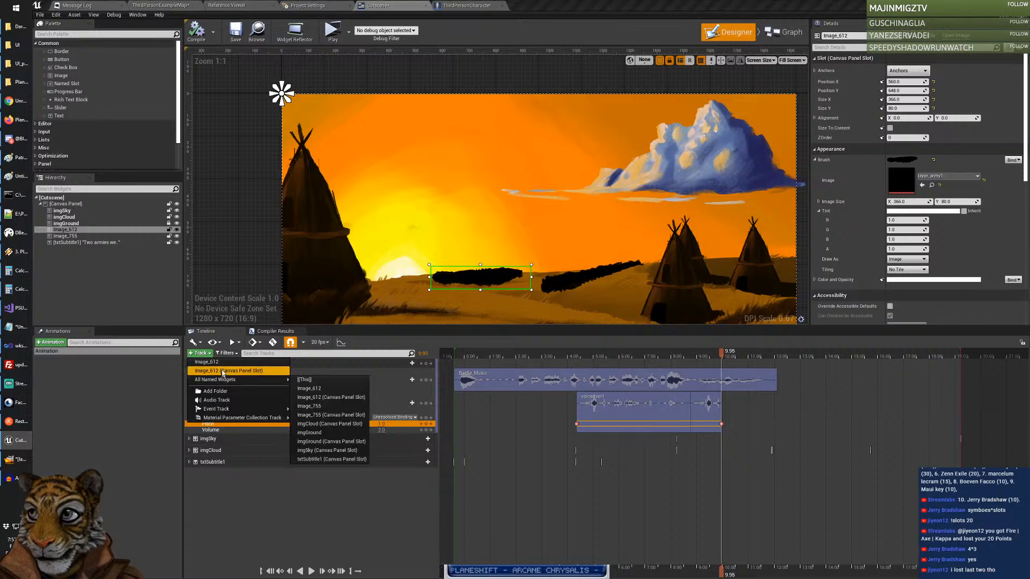
click(465, 273)
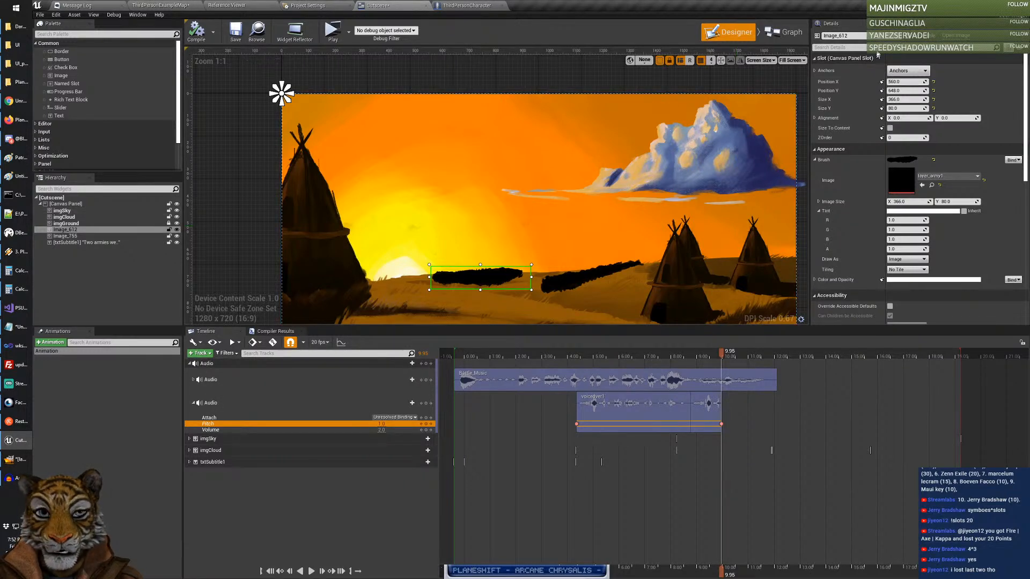
click(845, 36)
text(img)
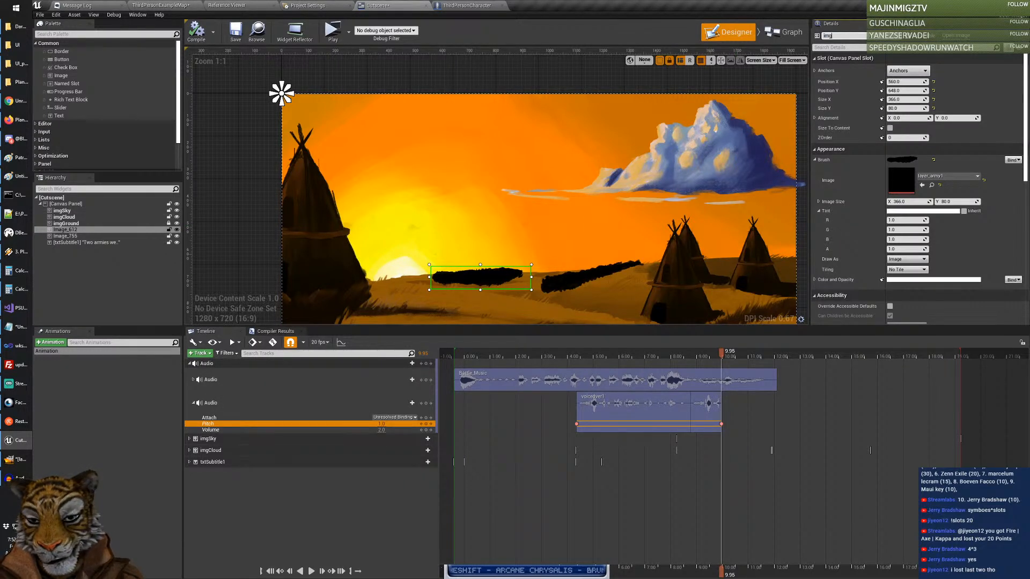
text(Army1)
key(Return)
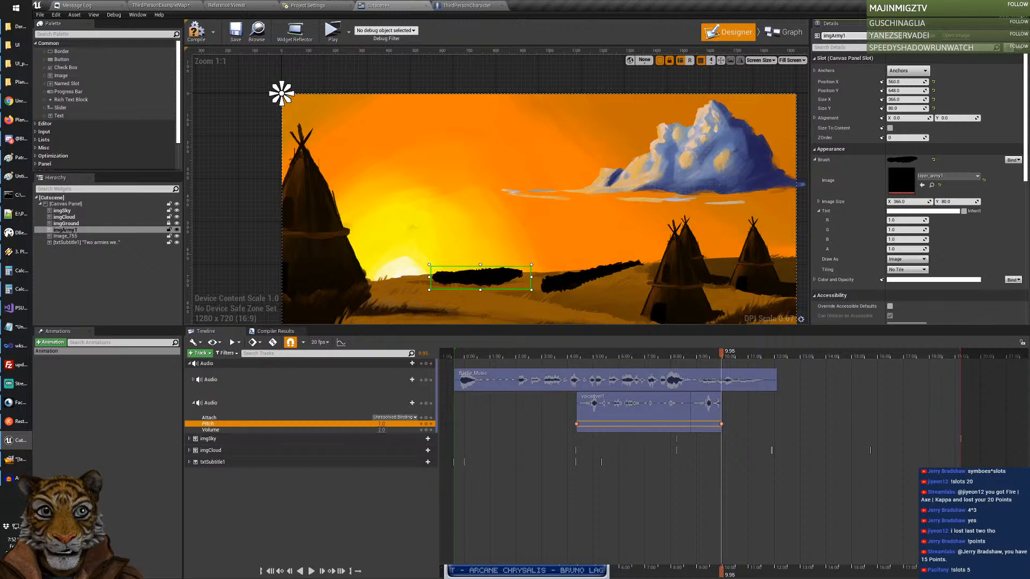
Step: Rename the other army image, beside the group of tents, as imgArmy2
click(579, 280)
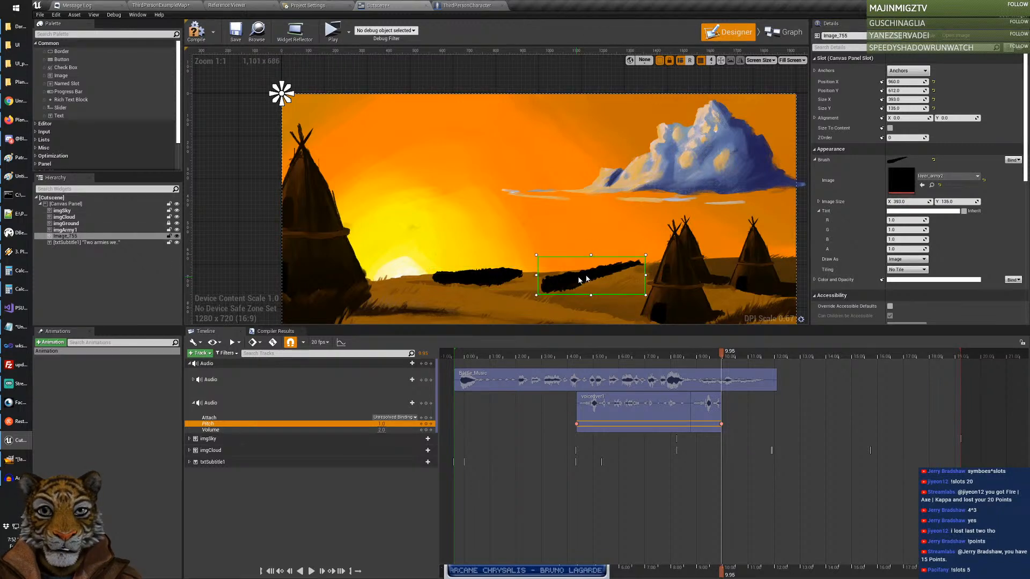
click(851, 36)
text(imgA)
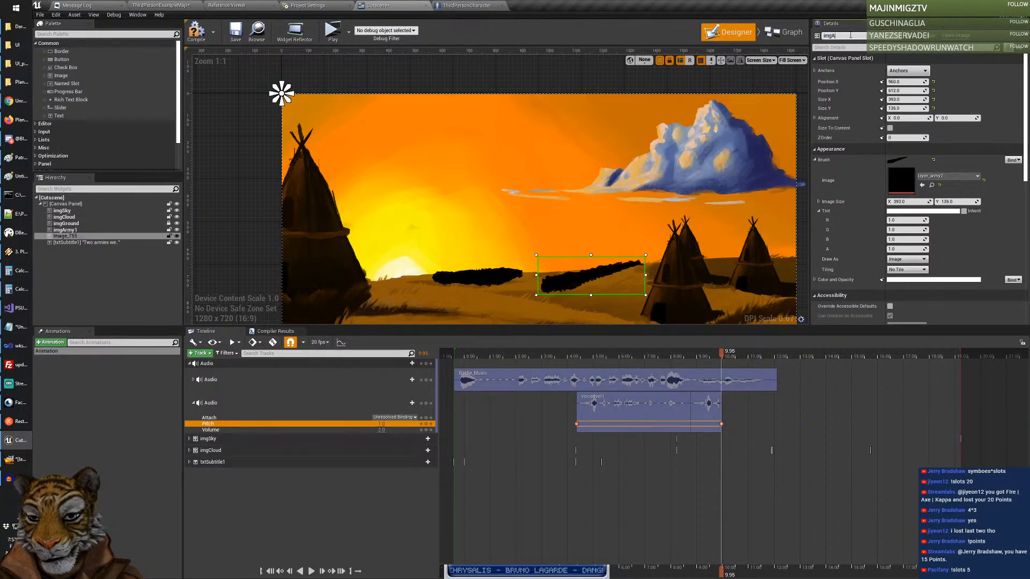
text(rmy2)
key(Return)
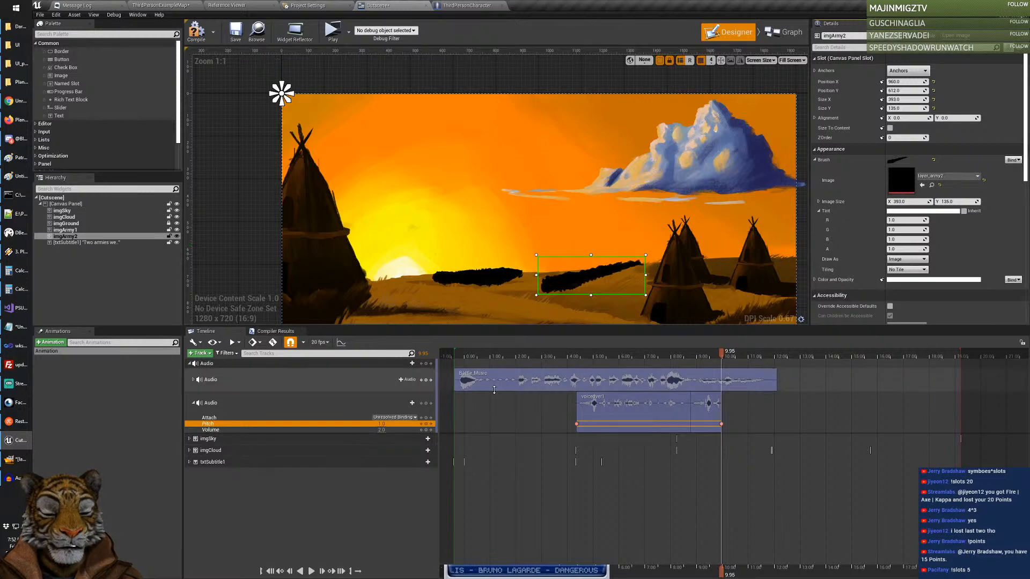
Step: Add imgArmy2 to the animation timeline below txtSubtitle1 and give it a Transform track
click(200, 353)
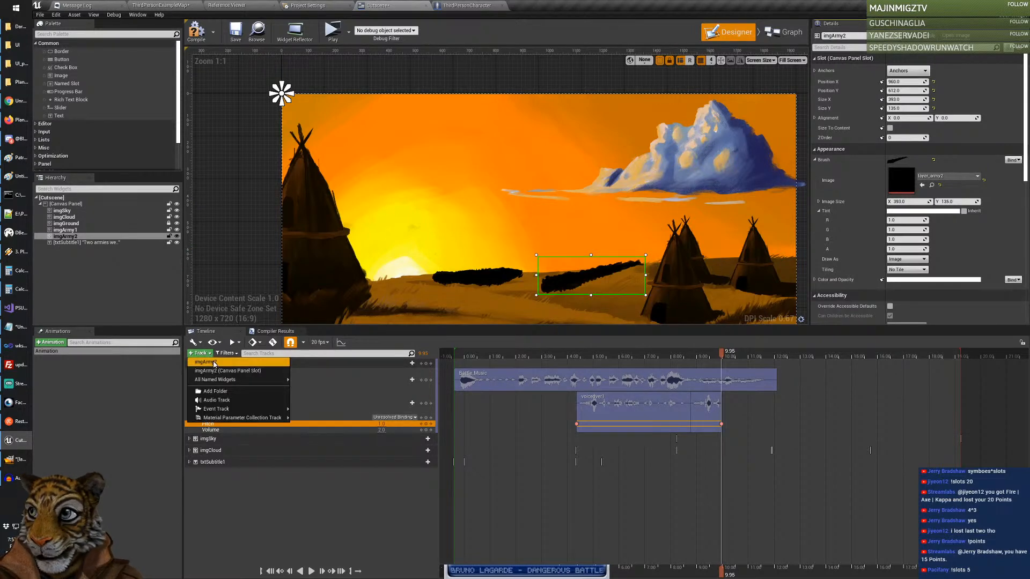
click(214, 363)
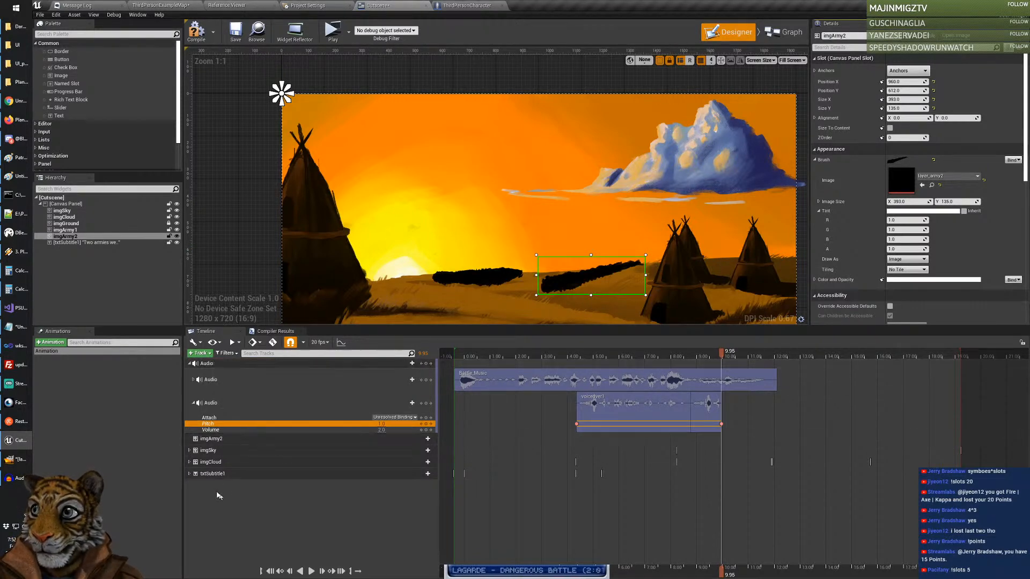
drag(204, 441, 217, 483)
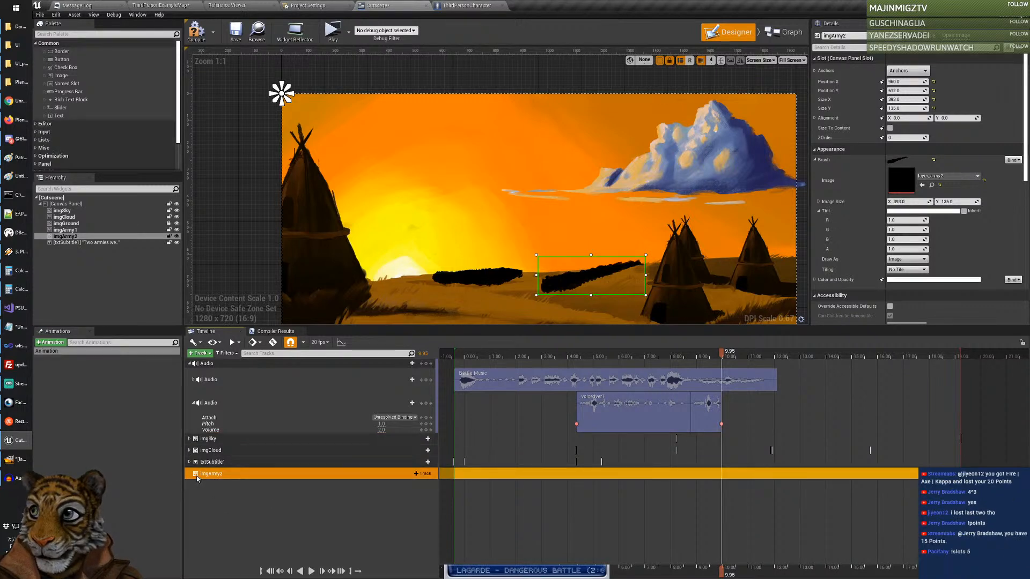
click(416, 477)
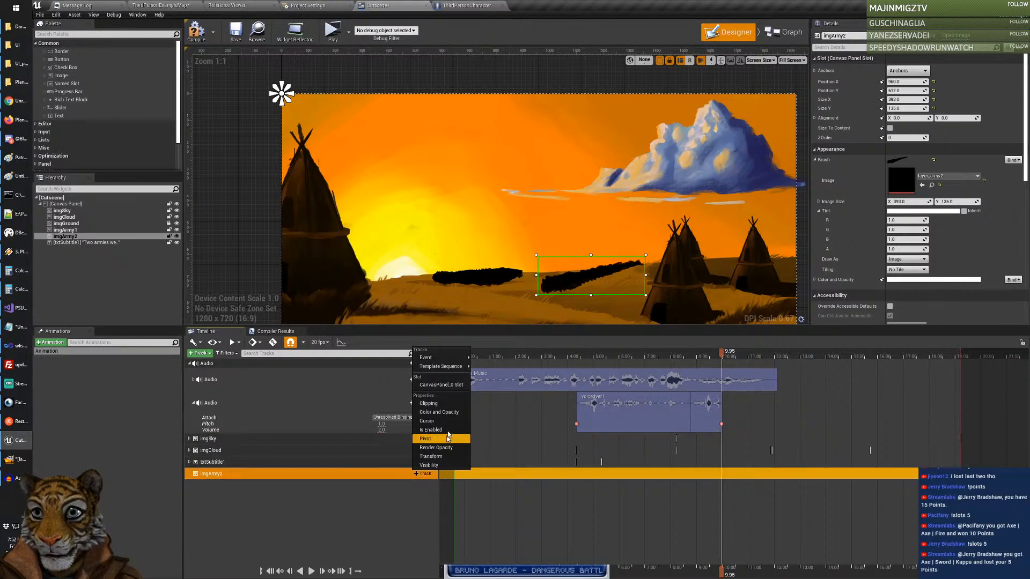
click(442, 457)
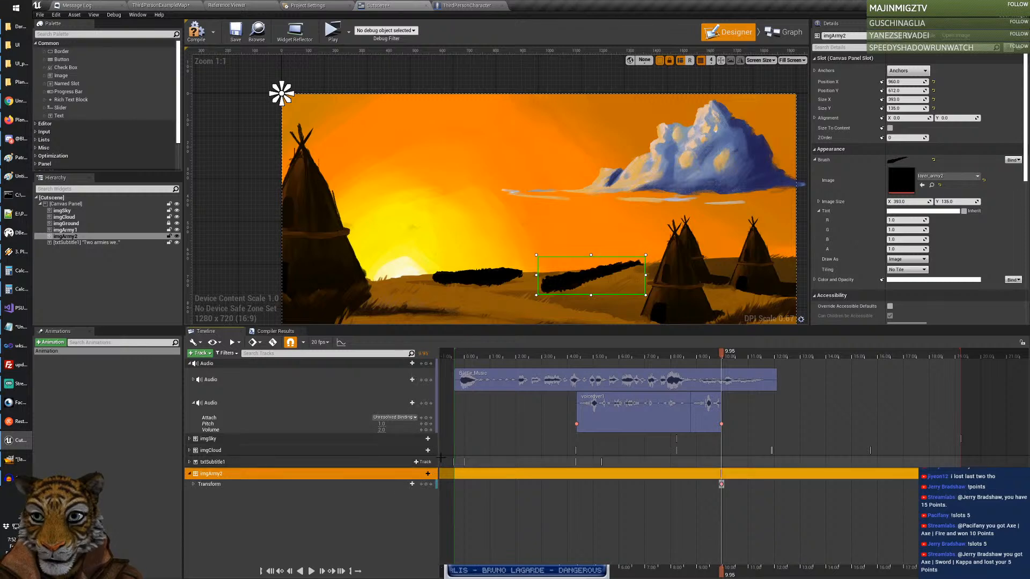
Step: Expand the Scale channels of imgArmy2's Transform track and move the playhead to 4.35, where the voiceover clip starts
click(194, 484)
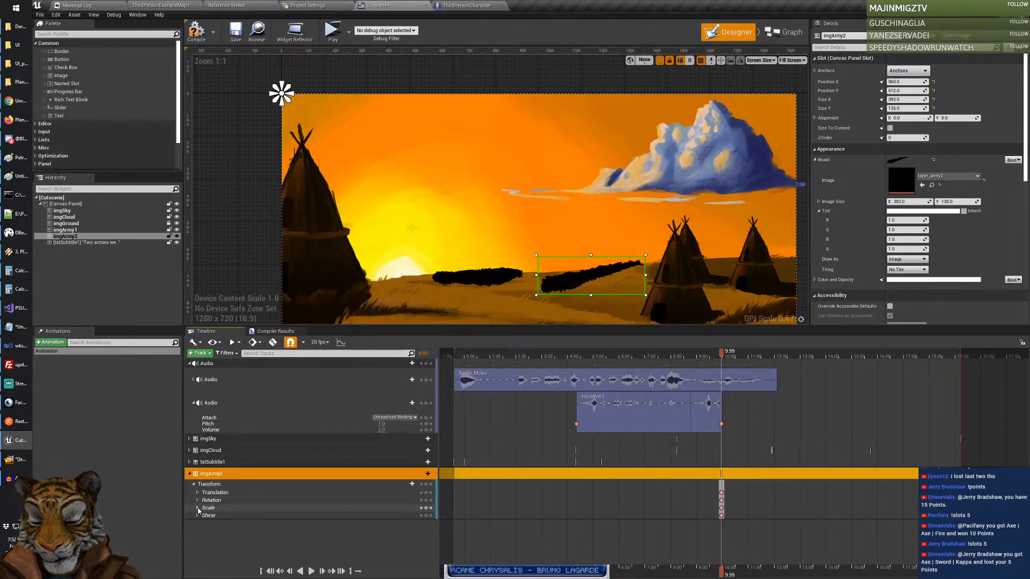
click(197, 508)
click(234, 521)
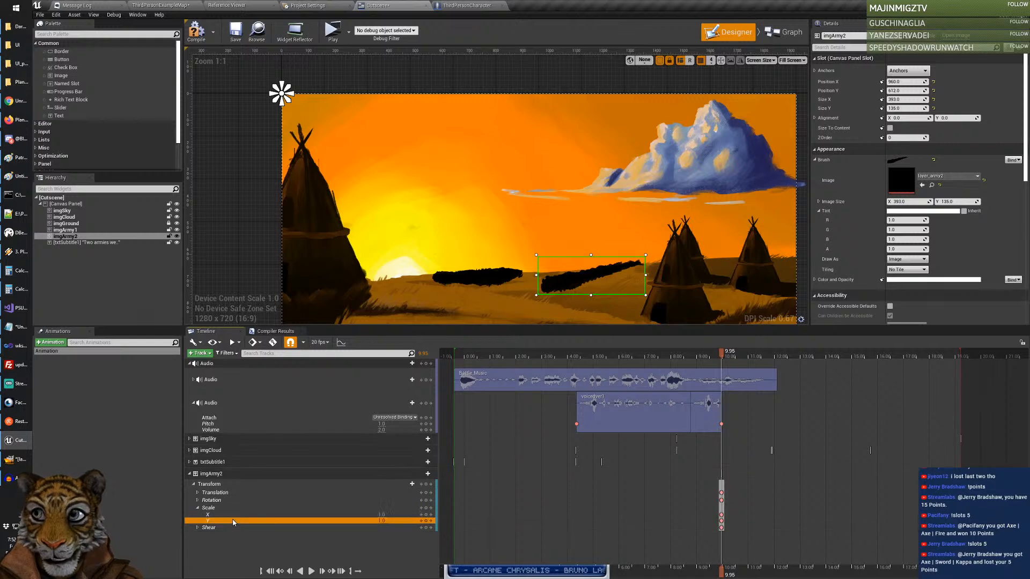
click(235, 515)
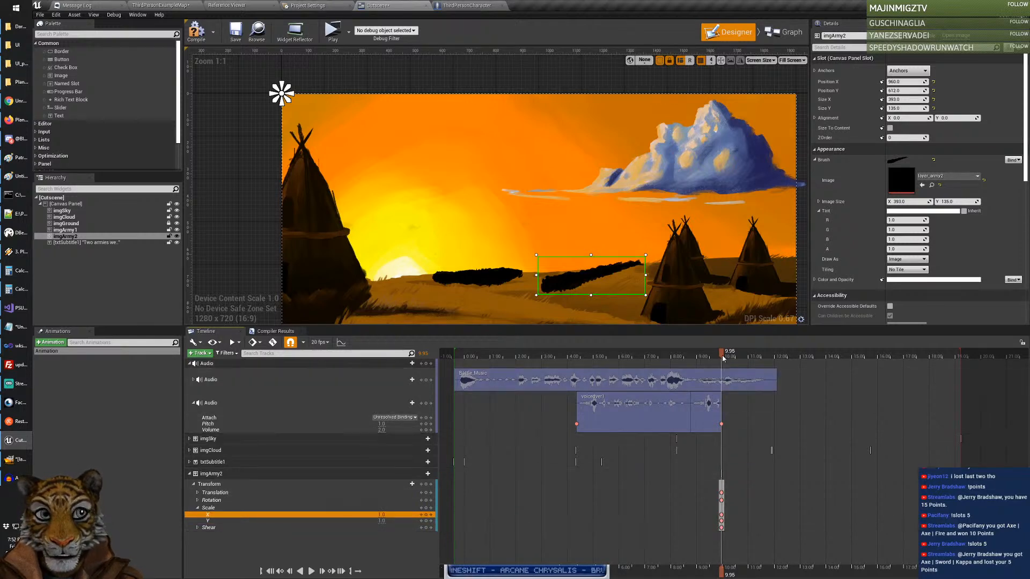
drag(722, 359, 576, 386)
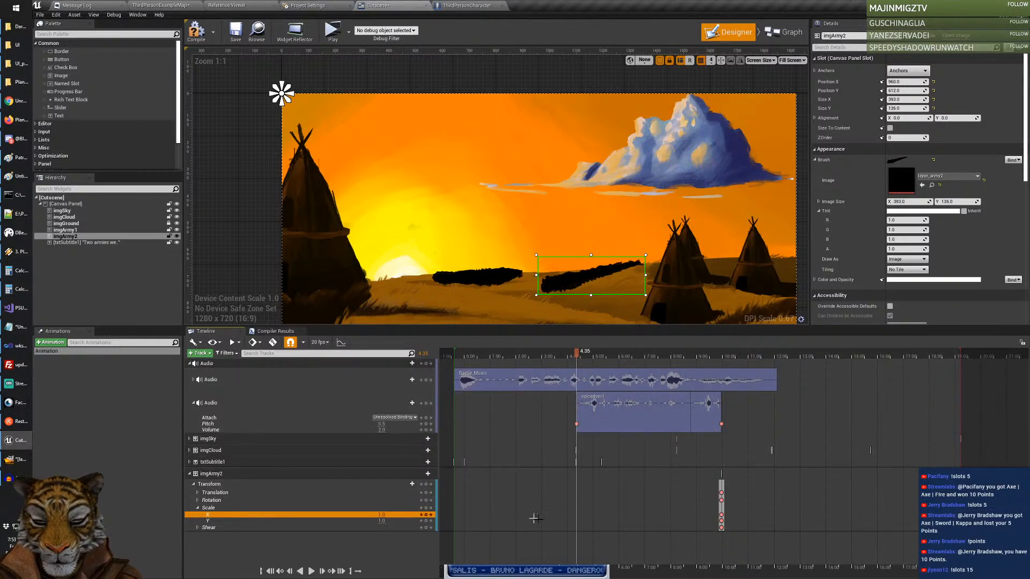
click(273, 343)
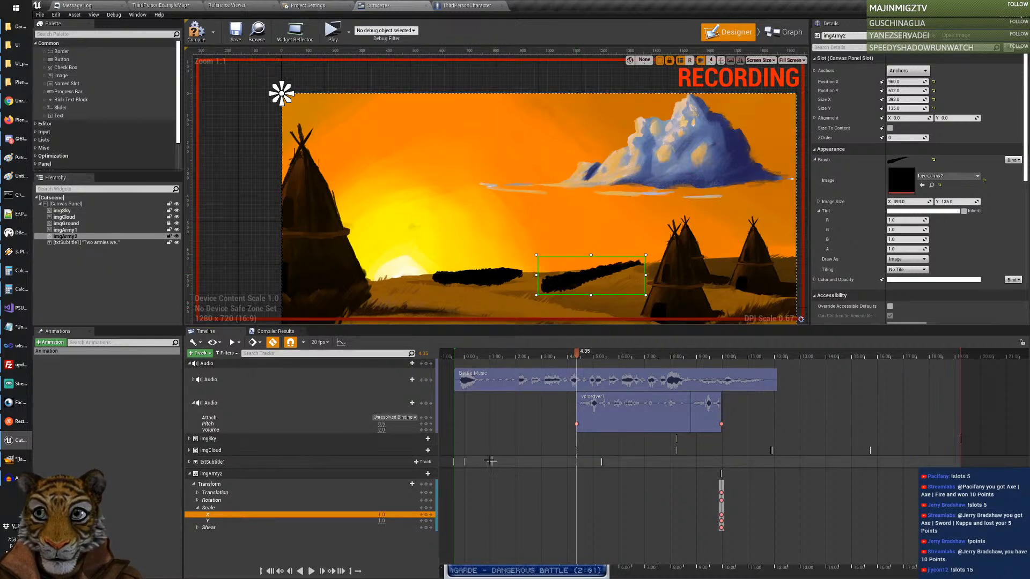
click(272, 343)
click(253, 347)
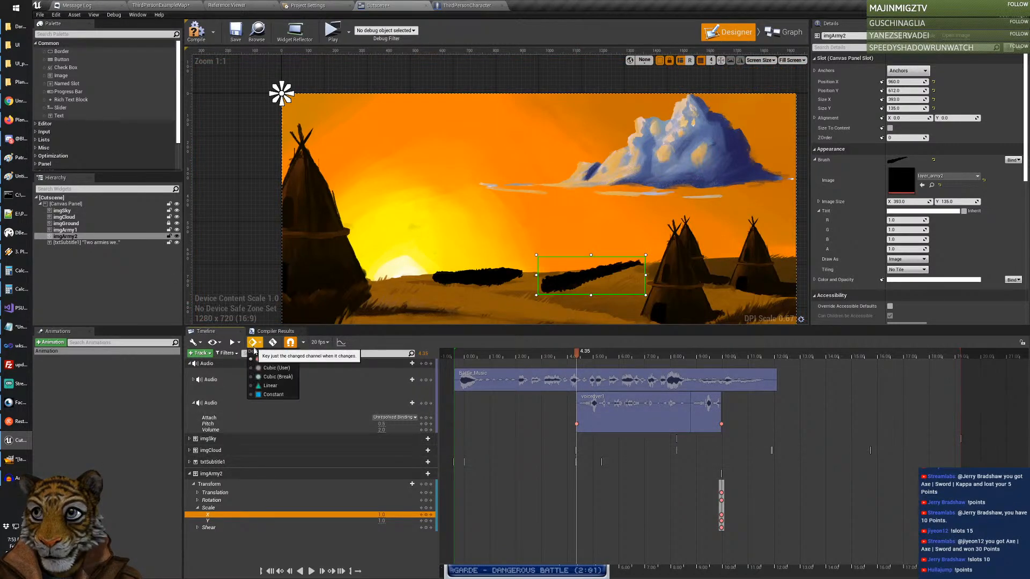
click(256, 344)
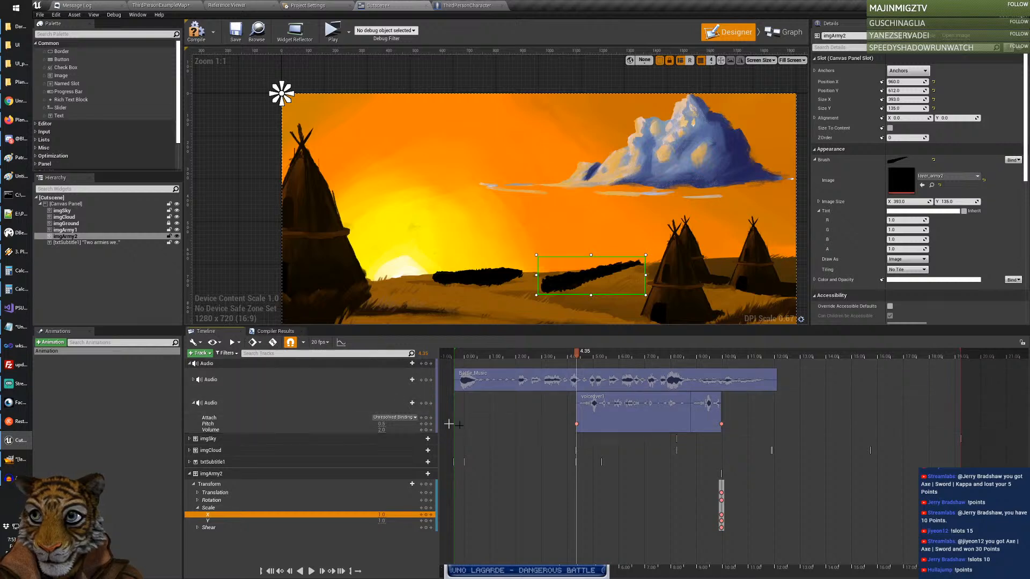
Step: Add keyframes at 4.35 for imgArmy2's Scale X and Scale Y with a value of 1.0
click(382, 515)
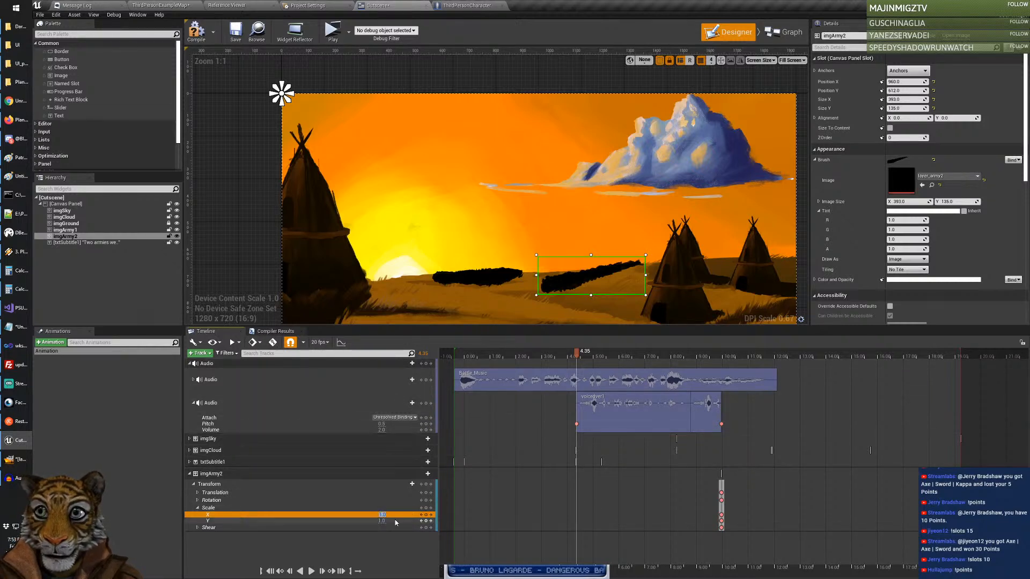
key(Return)
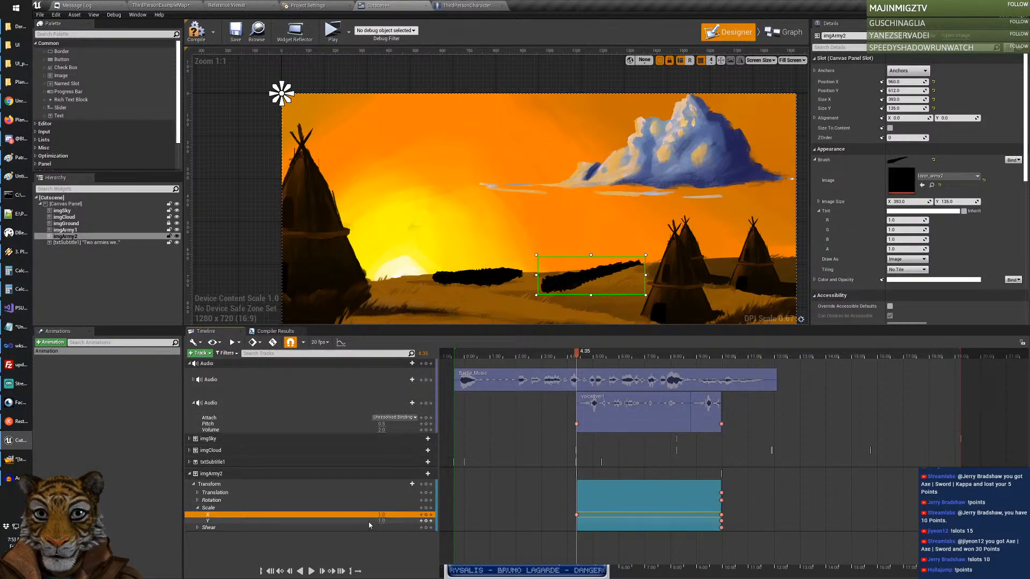
click(430, 522)
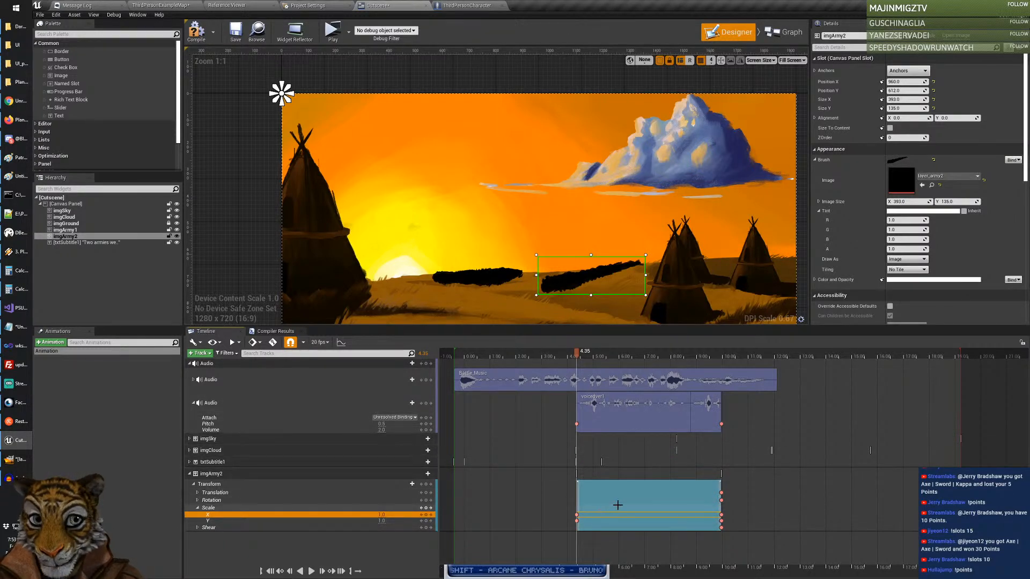
Step: Set the keyframes at 4.35 for imgArmy2's Scale X and Scale Y to 0.5
click(382, 515)
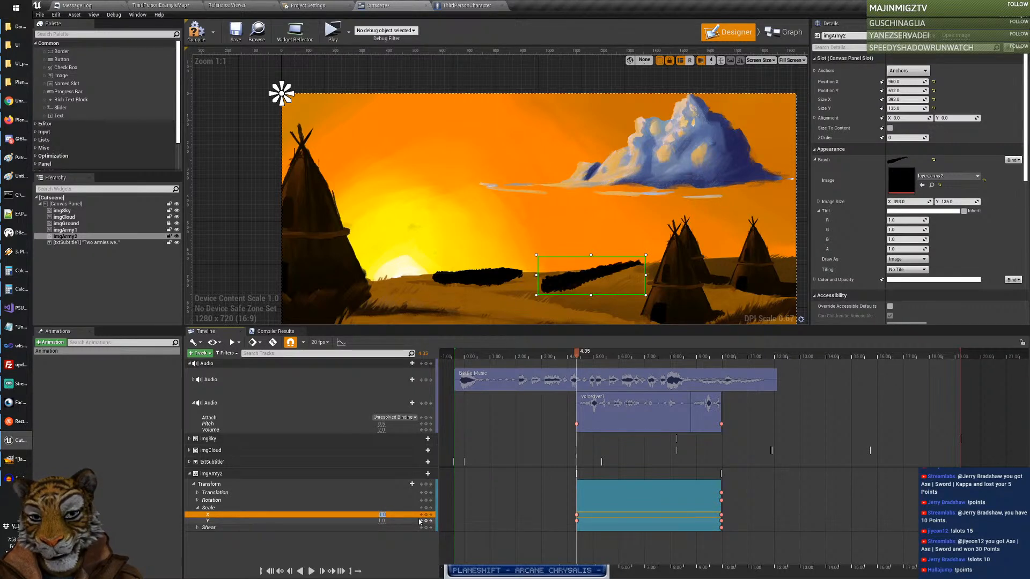
text(0.5)
key(Return)
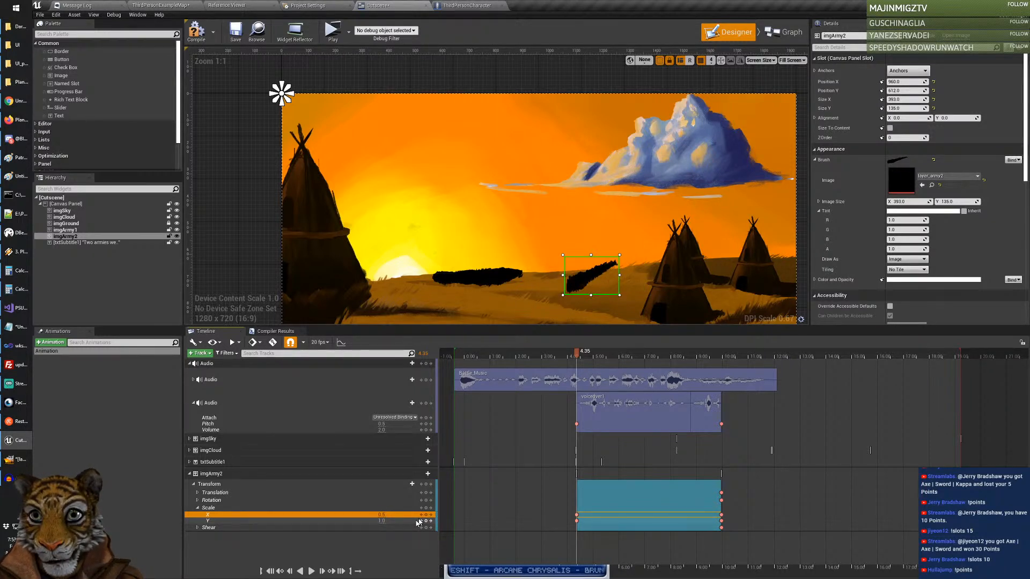
click(398, 521)
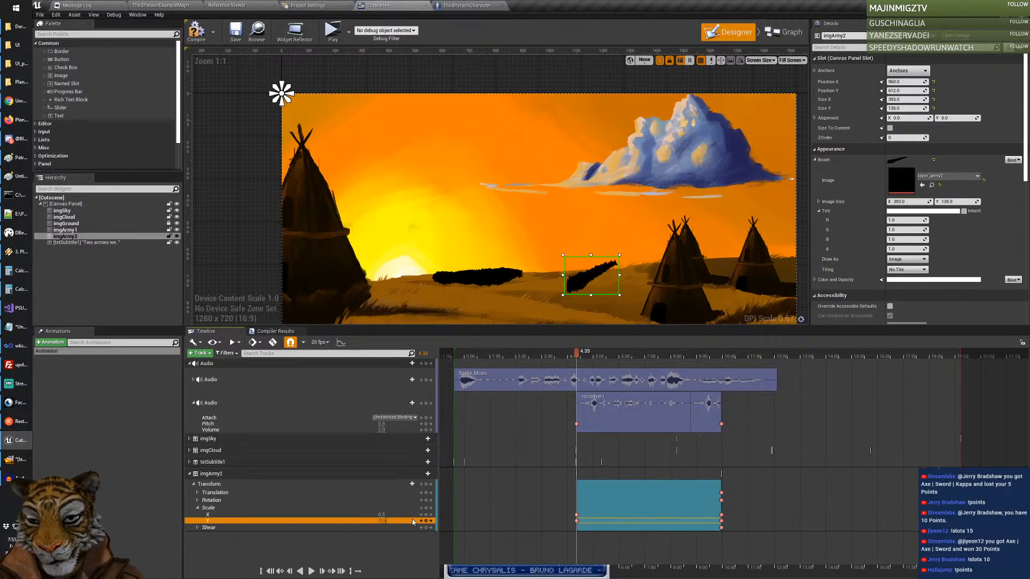
text(0.5)
key(Return)
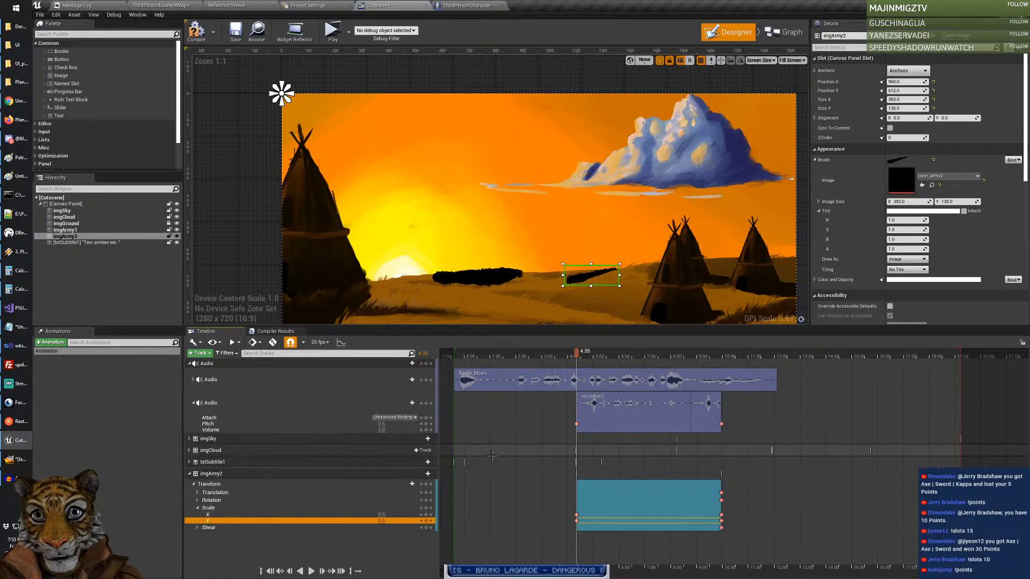
Step: Play back the army scaling animation and set the voiceover clip's pitch at 4.35 to 1.0
click(313, 573)
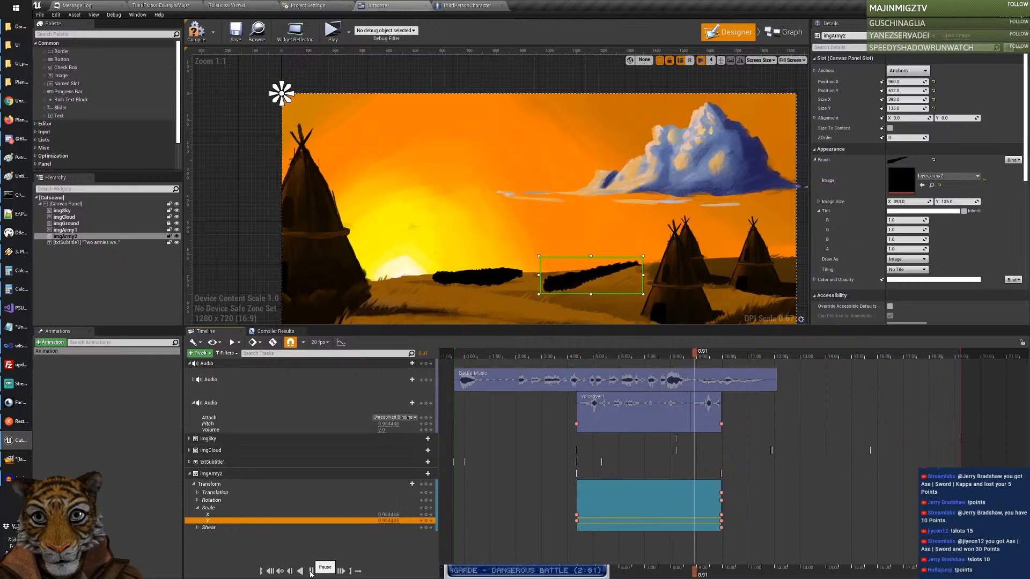
click(312, 573)
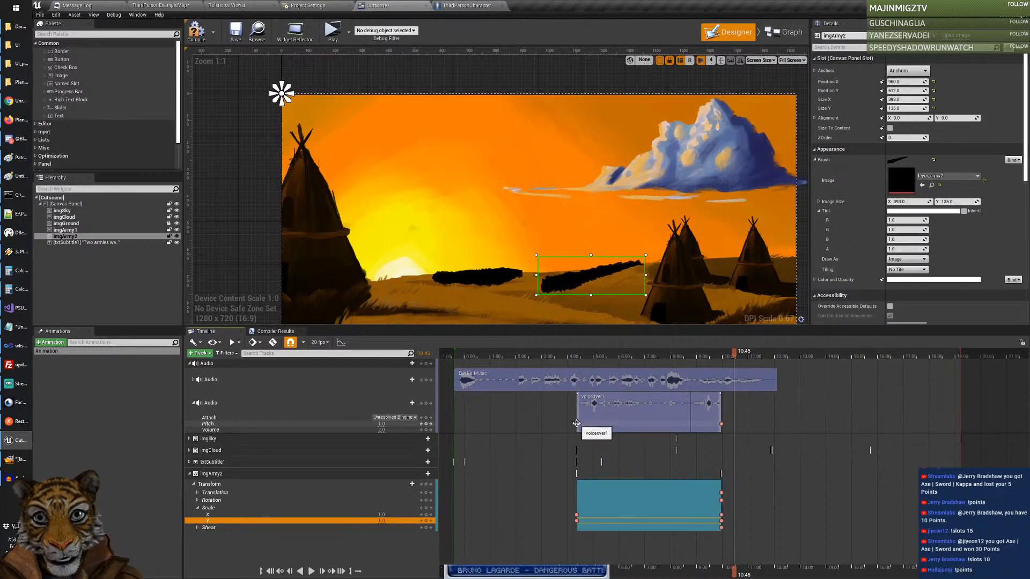
click(577, 424)
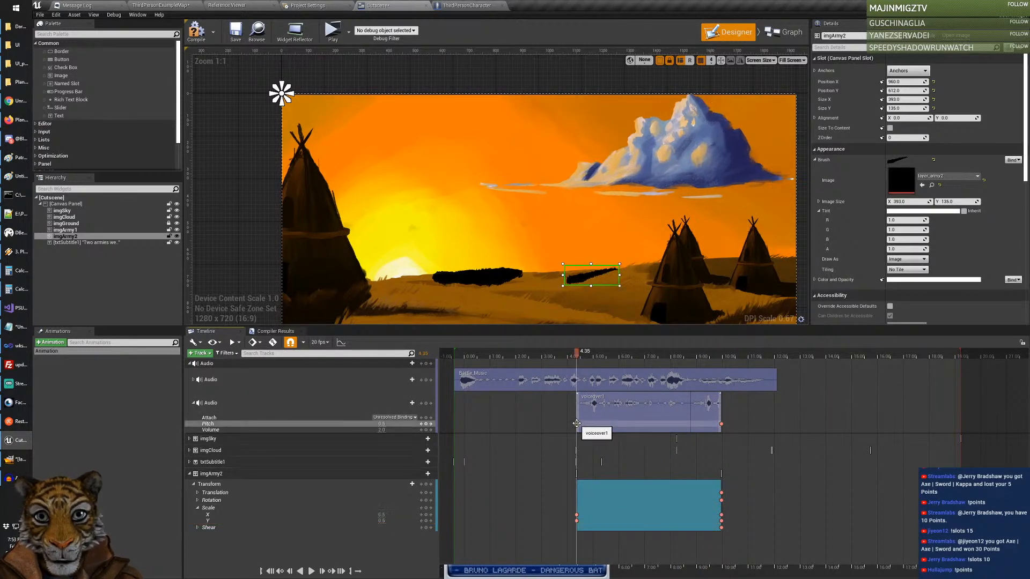
click(391, 423)
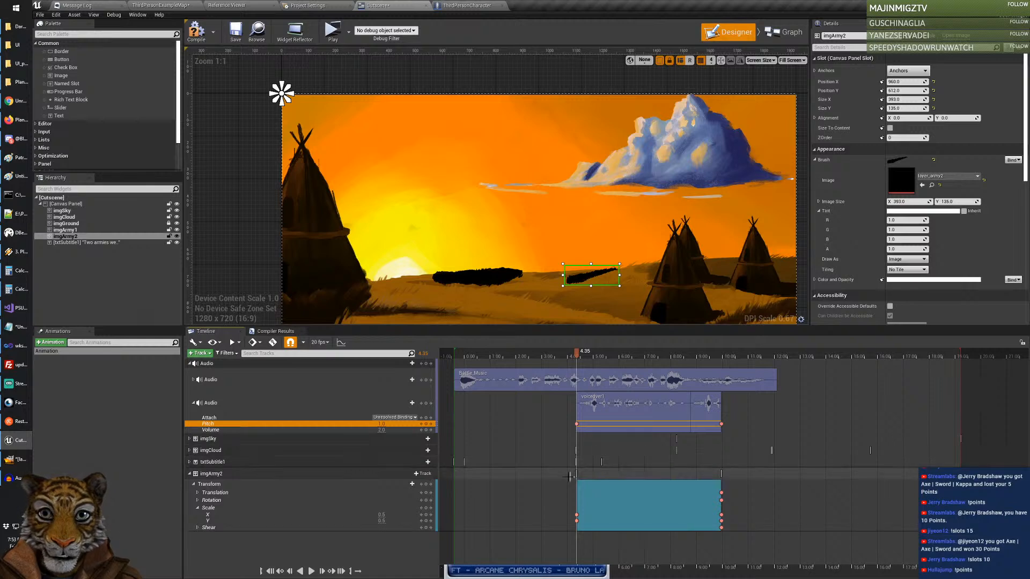
key(ctrl+z)
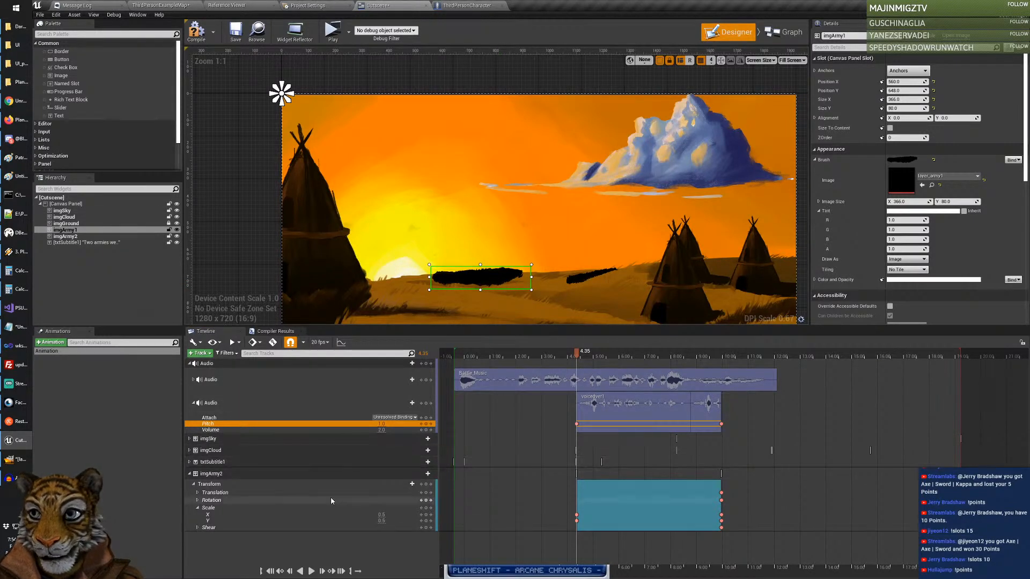
right_click(223, 509)
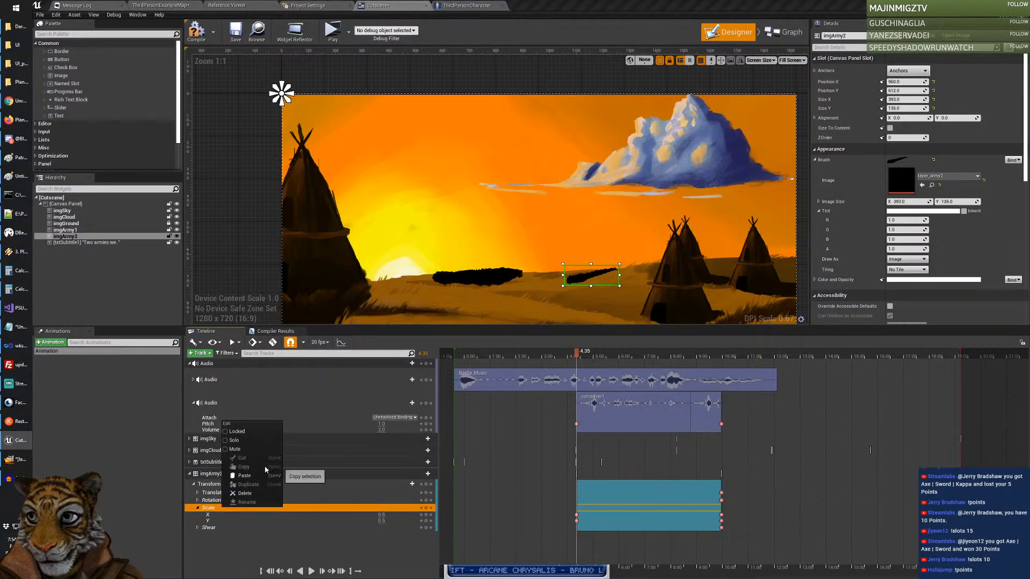
key(Escape)
right_click(224, 473)
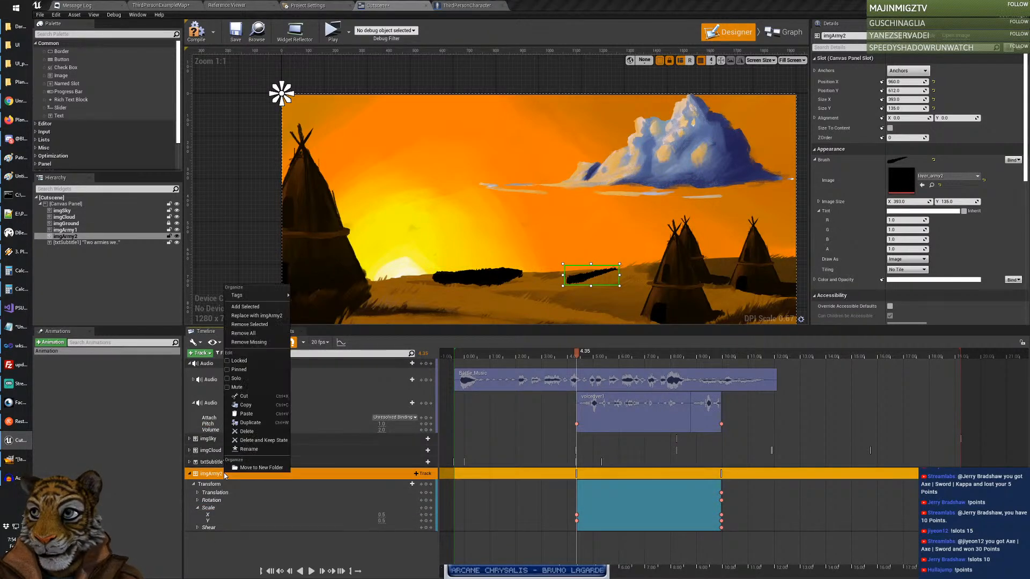
click(255, 406)
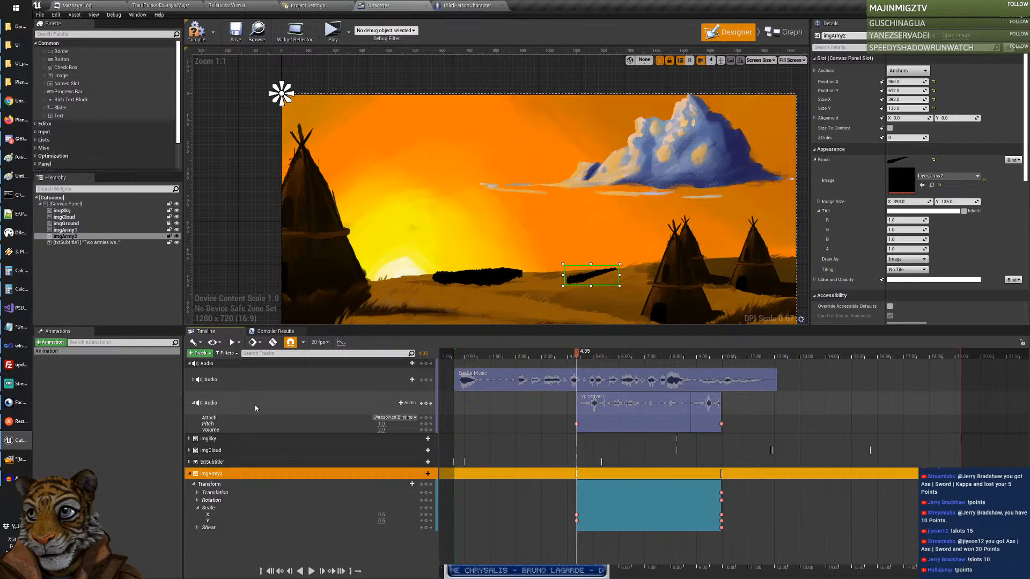
click(415, 474)
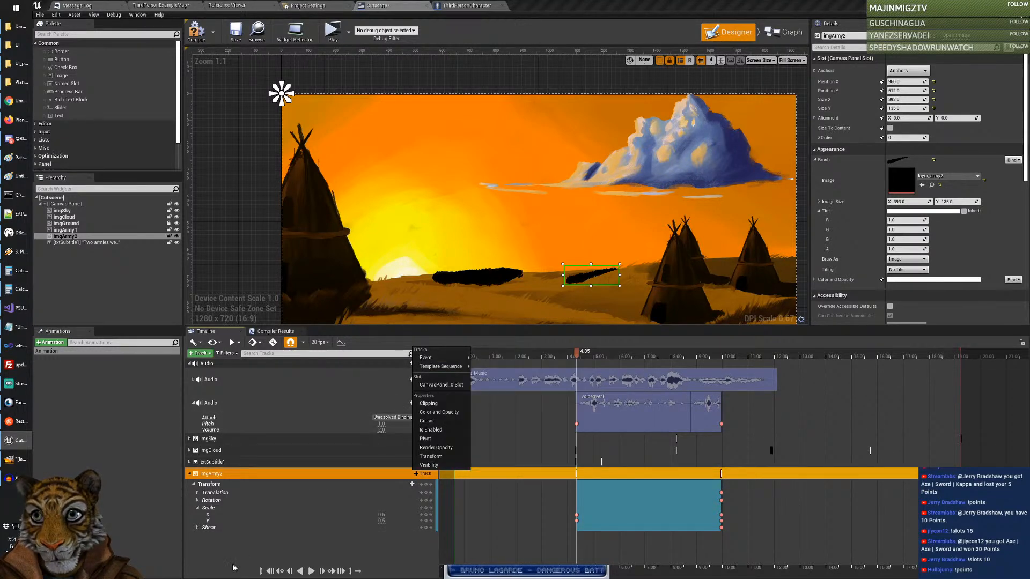
click(237, 410)
click(200, 353)
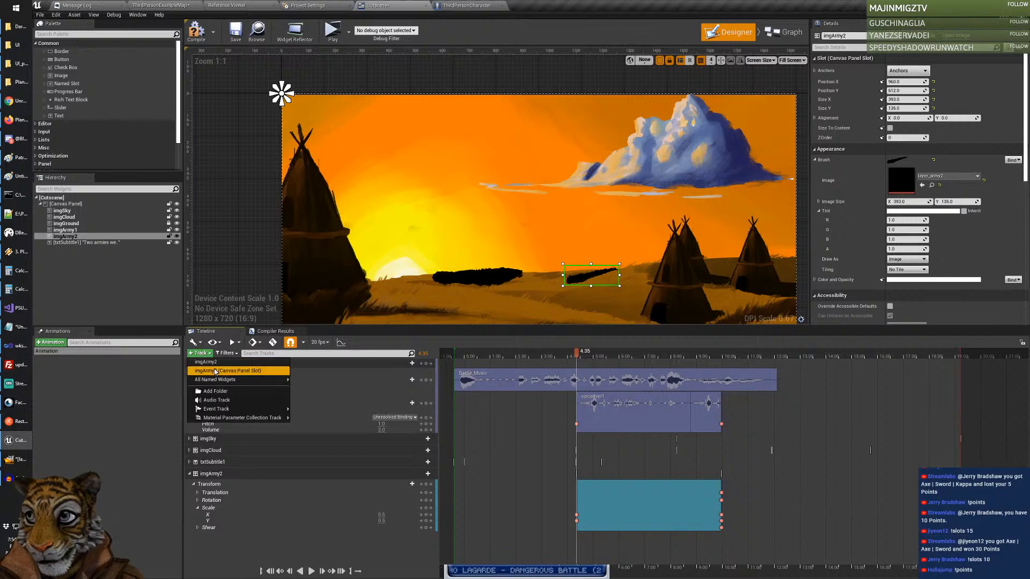
Step: Add imgArmy1 to the animation timeline, collapse imgArmy2's tracks and move imgArmy1 below imgArmy2
click(498, 271)
click(198, 353)
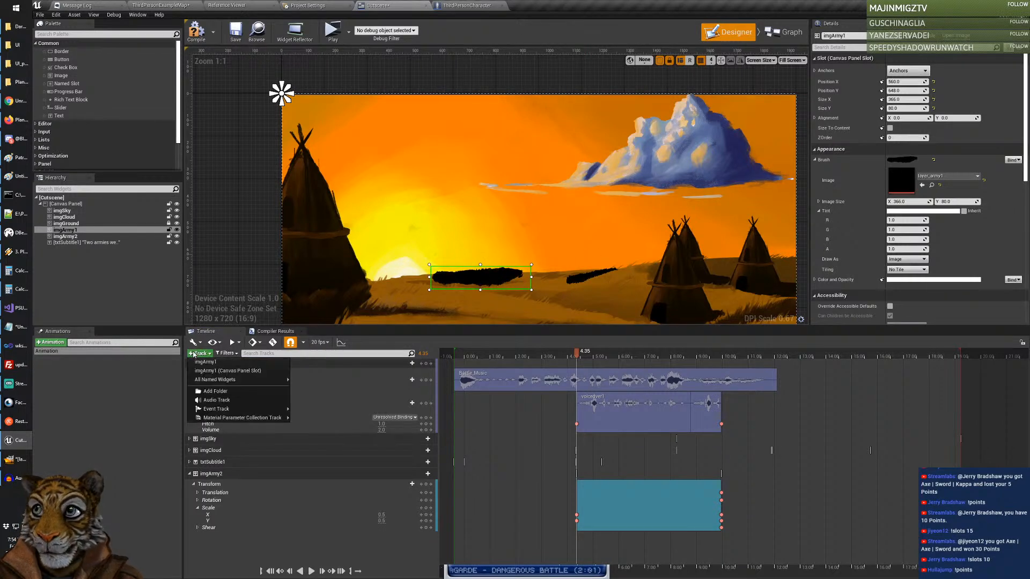
click(205, 362)
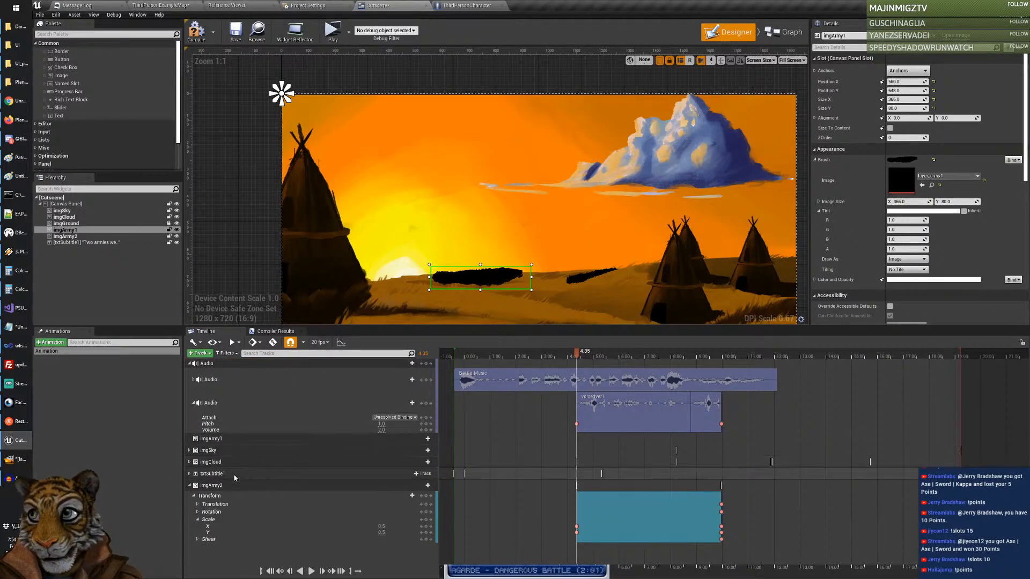
drag(211, 441, 201, 548)
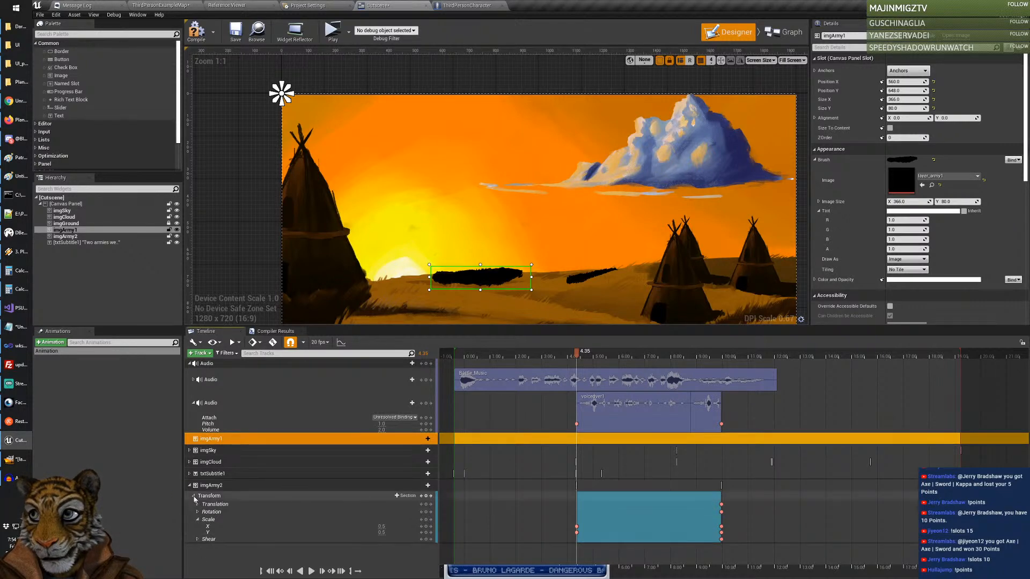
click(211, 486)
click(190, 485)
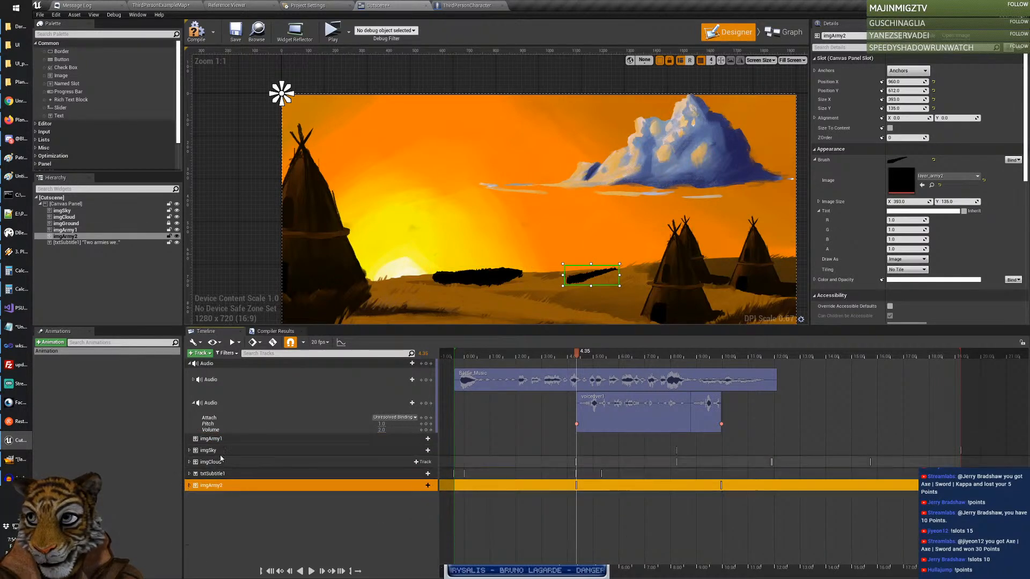
drag(208, 441, 206, 488)
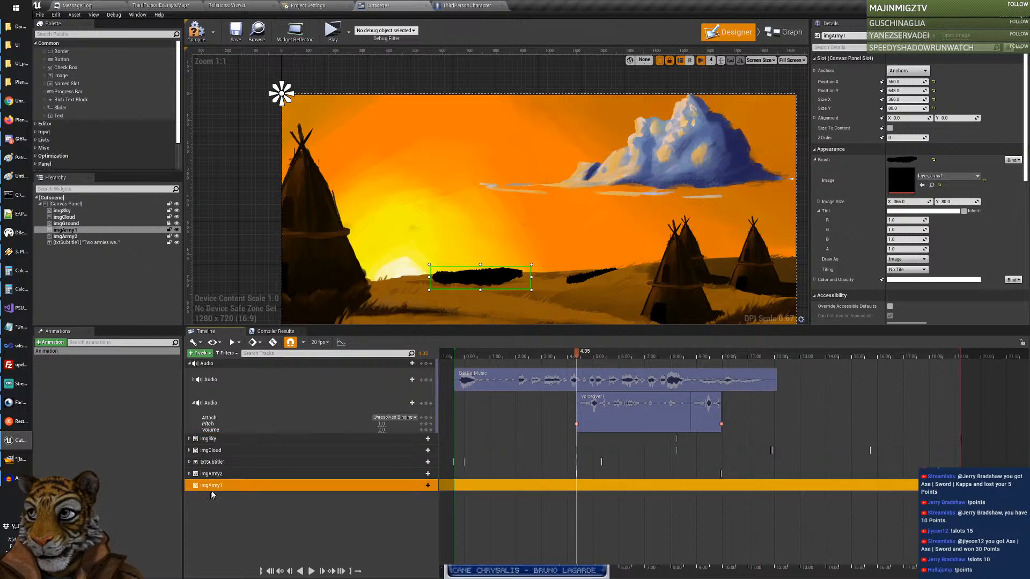
Step: Give imgArmy1 a Transform track in the timeline and expand its Scale channels
click(415, 486)
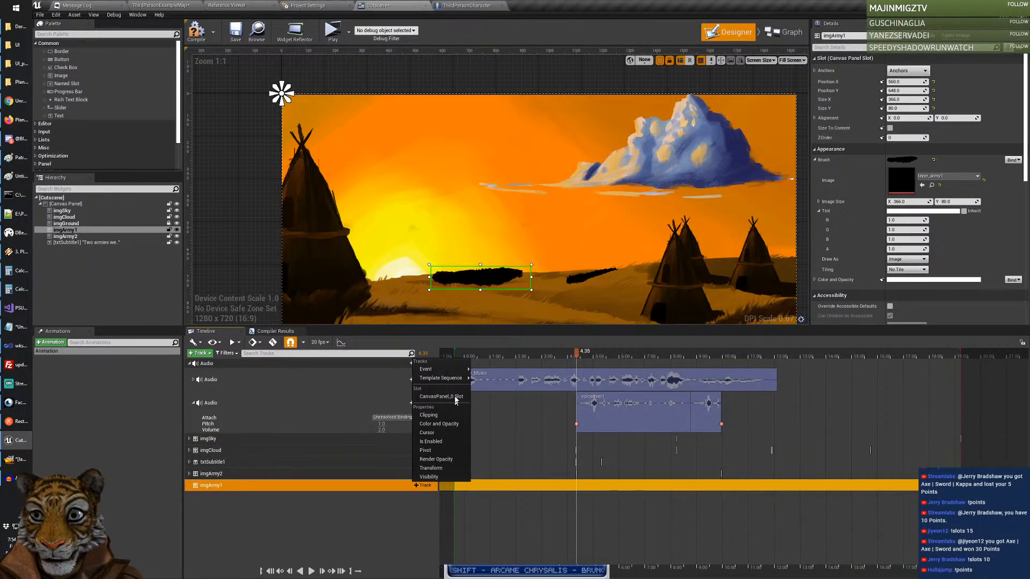
click(437, 468)
click(194, 496)
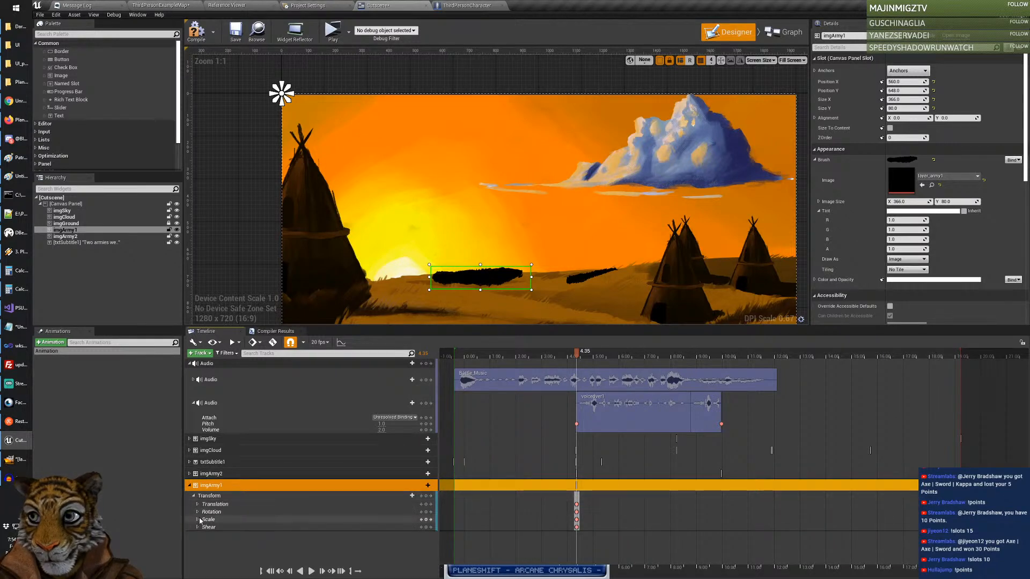
click(197, 520)
click(253, 526)
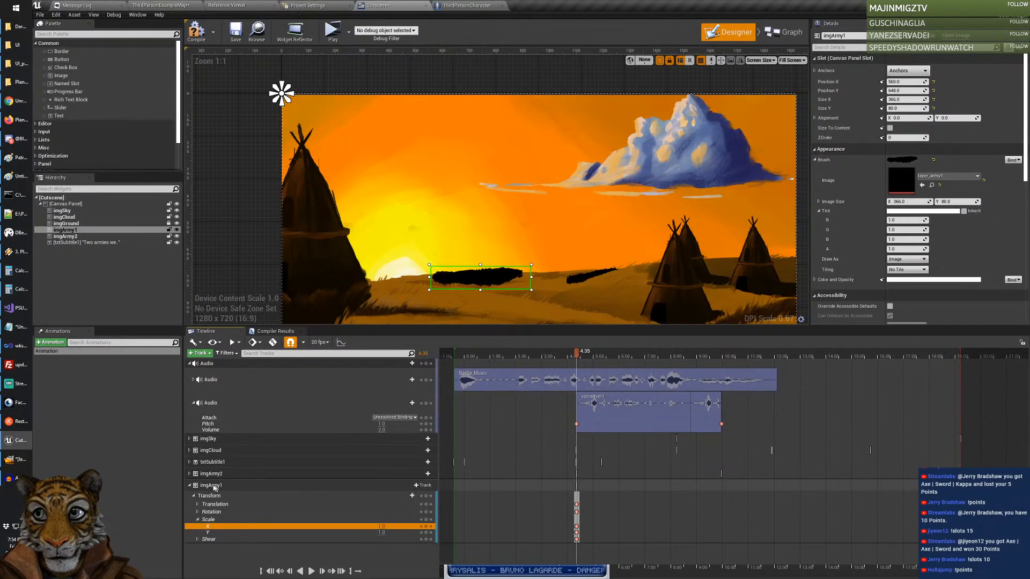
Step: Add keyframes at 9.95, the end of the voiceover clip, for imgArmy1's Scale X and Scale Y with a value of 1.0
click(190, 473)
scroll(634, 454, down, 1)
scroll(634, 455, down, 1)
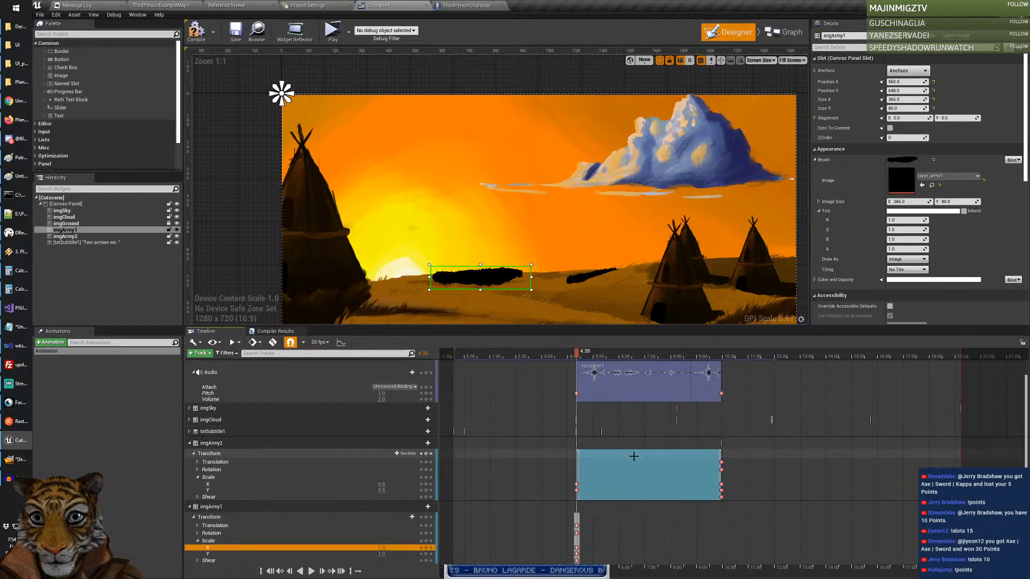
drag(578, 355, 723, 377)
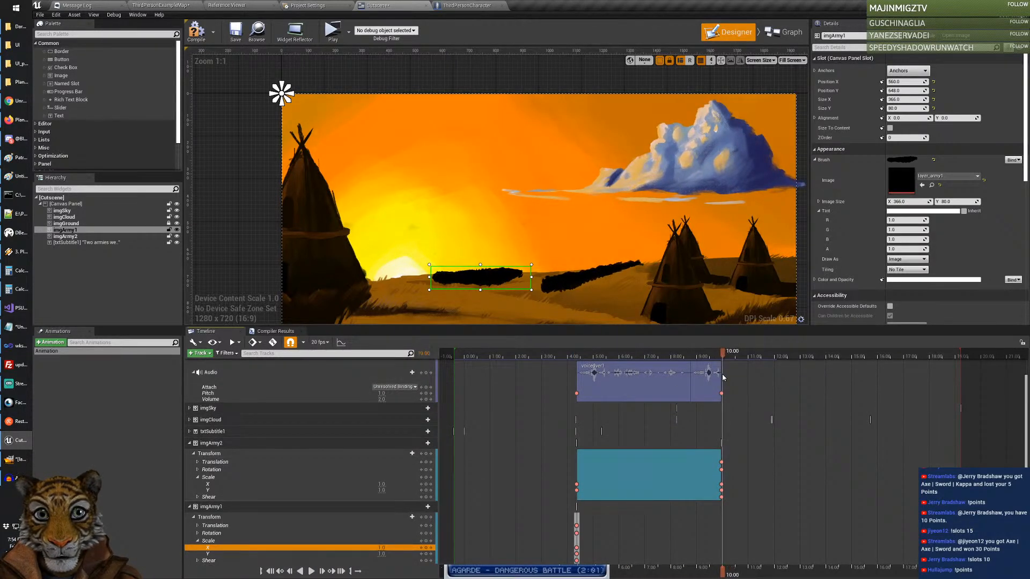
click(382, 548)
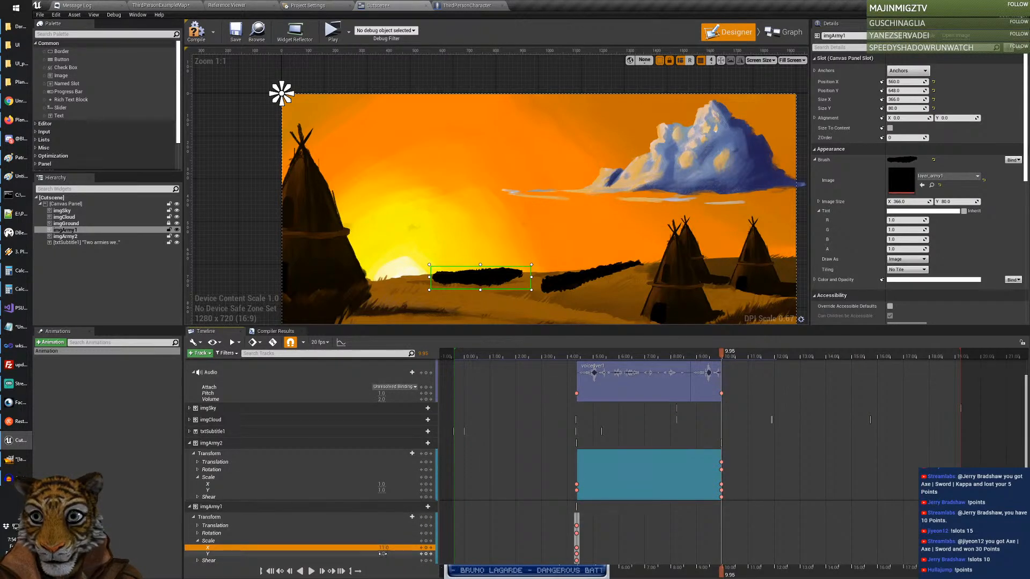
key(Return)
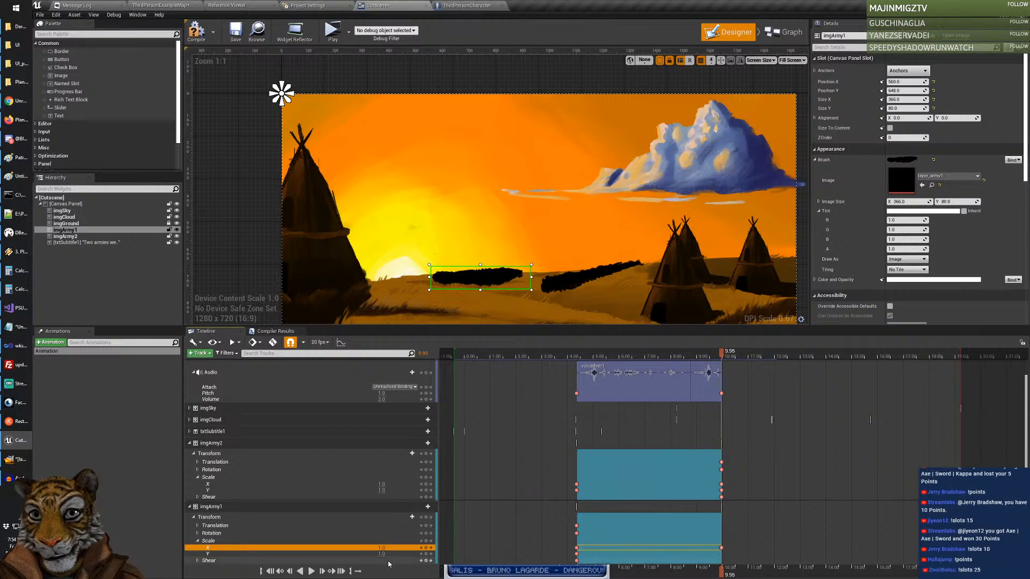
click(383, 554)
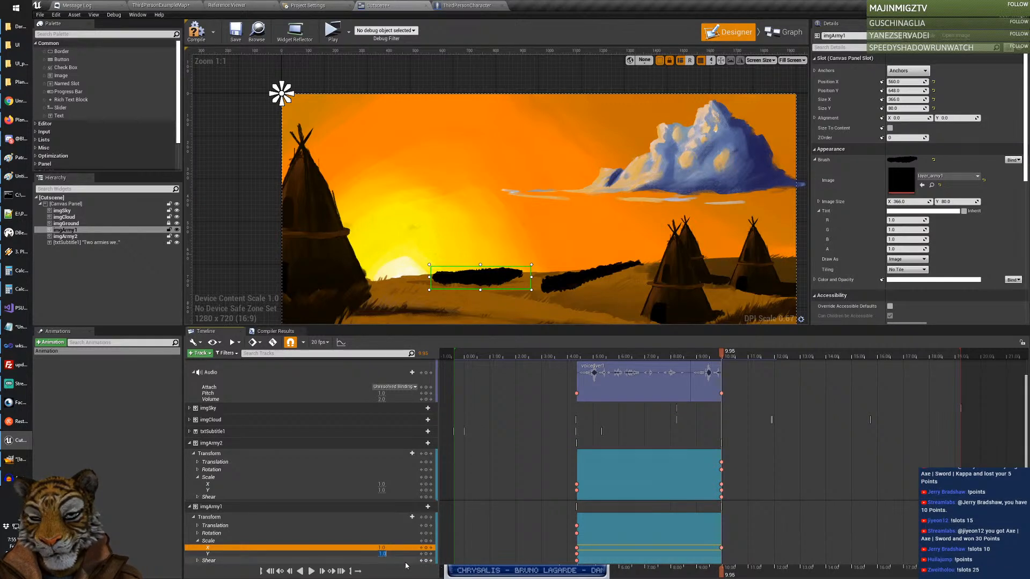
click(559, 524)
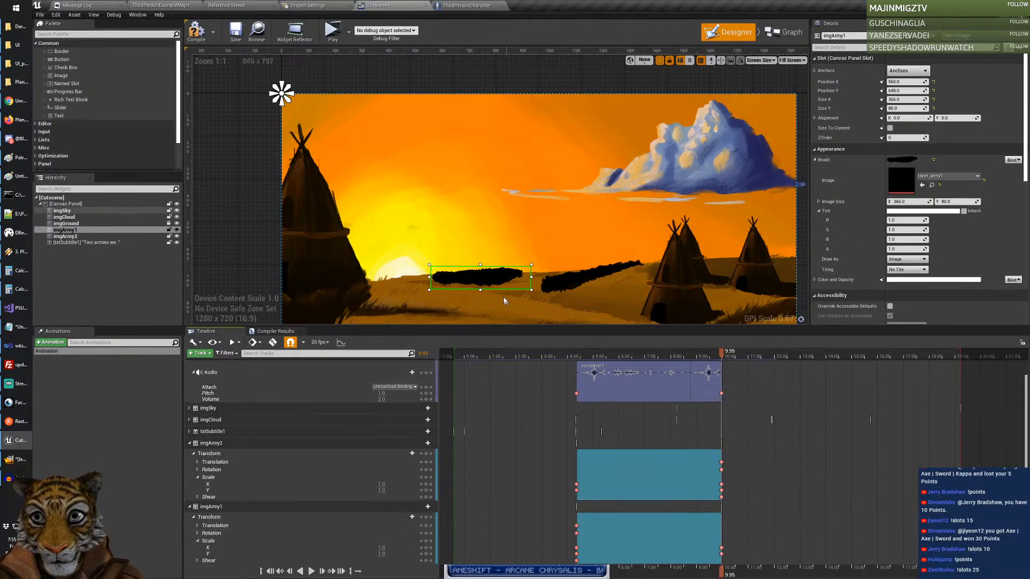
click(225, 547)
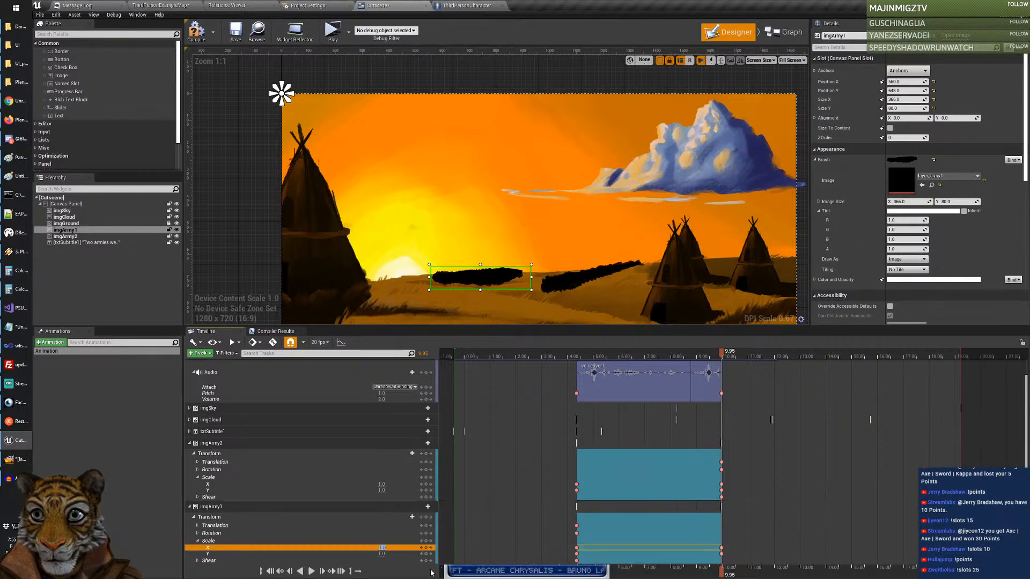
text(0.5)
key(Return)
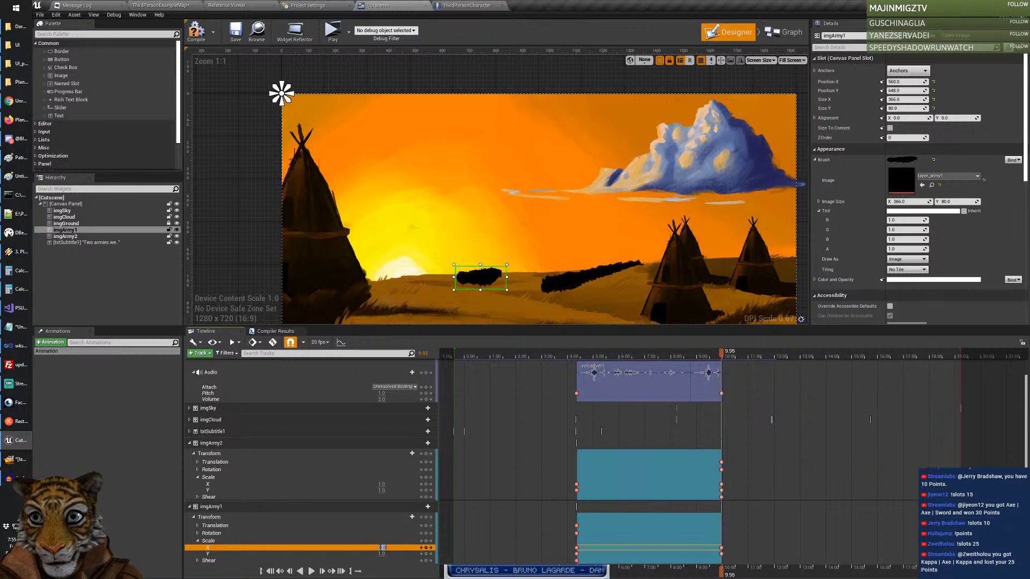
key(Return)
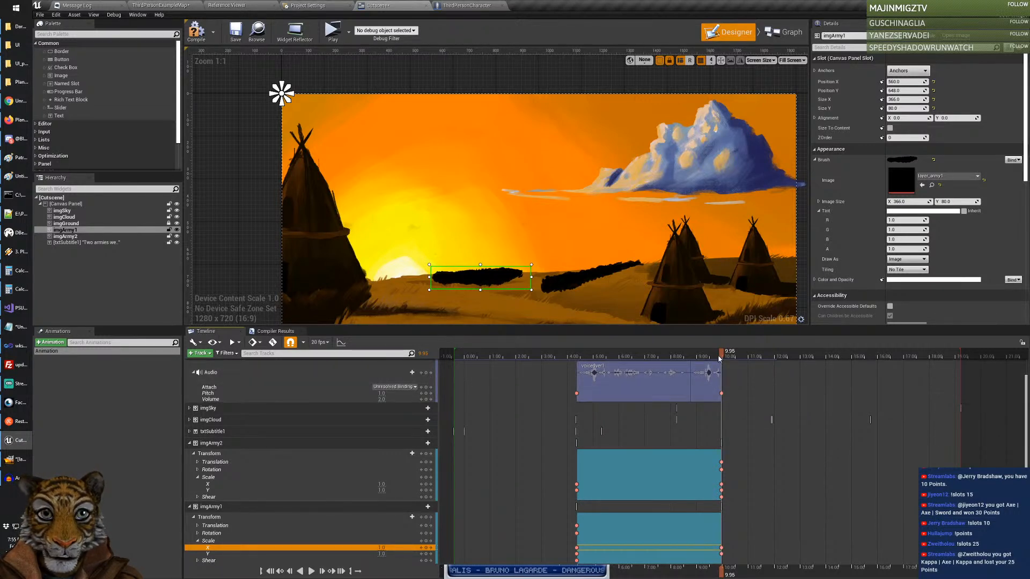
Step: Return the playhead to 4.35 and set imgArmy1's Scale X keyframe there to 0.5
drag(718, 355, 577, 361)
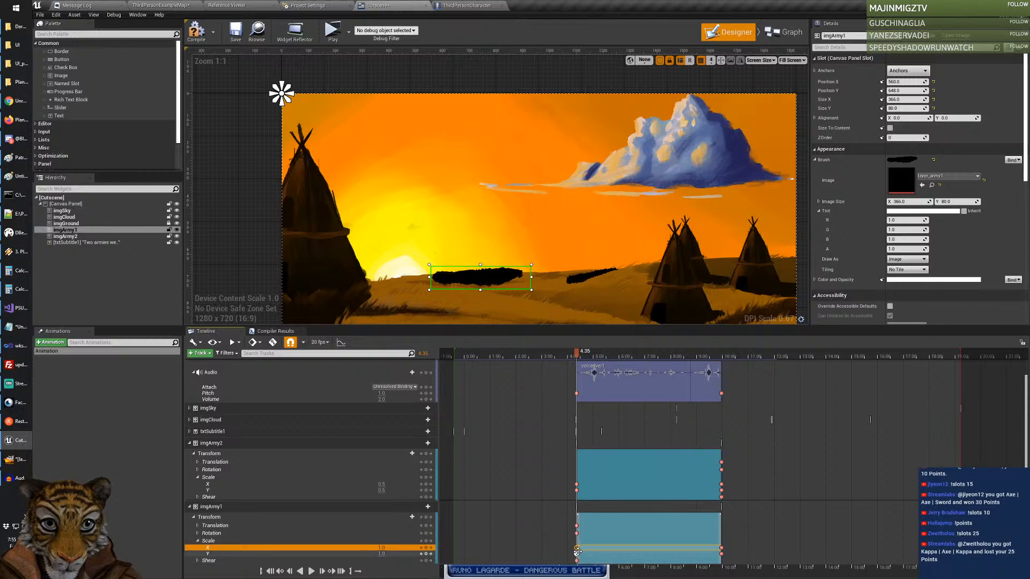
ctrl+scroll(606, 522, up, 5)
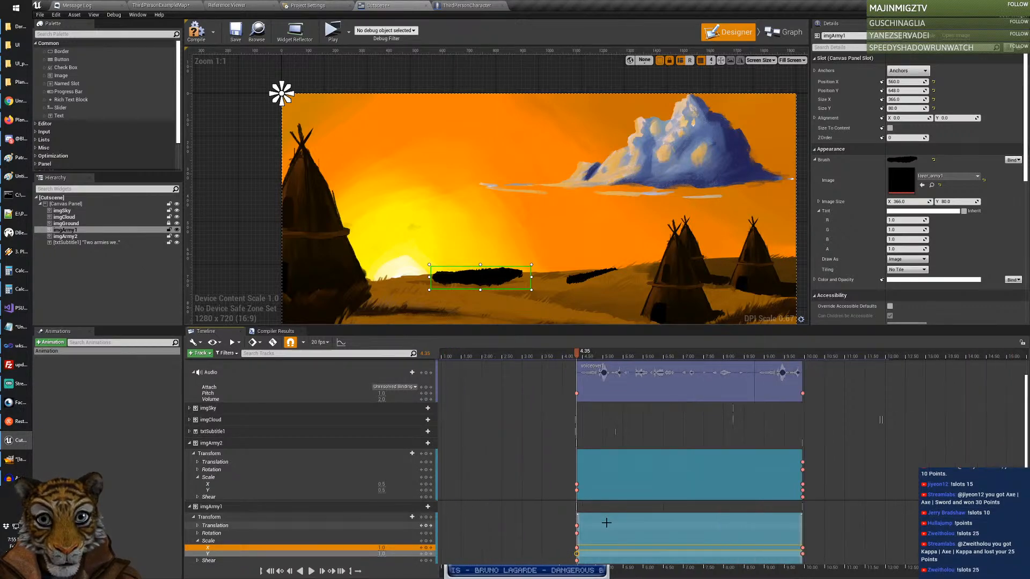
click(573, 354)
drag(576, 354, 579, 355)
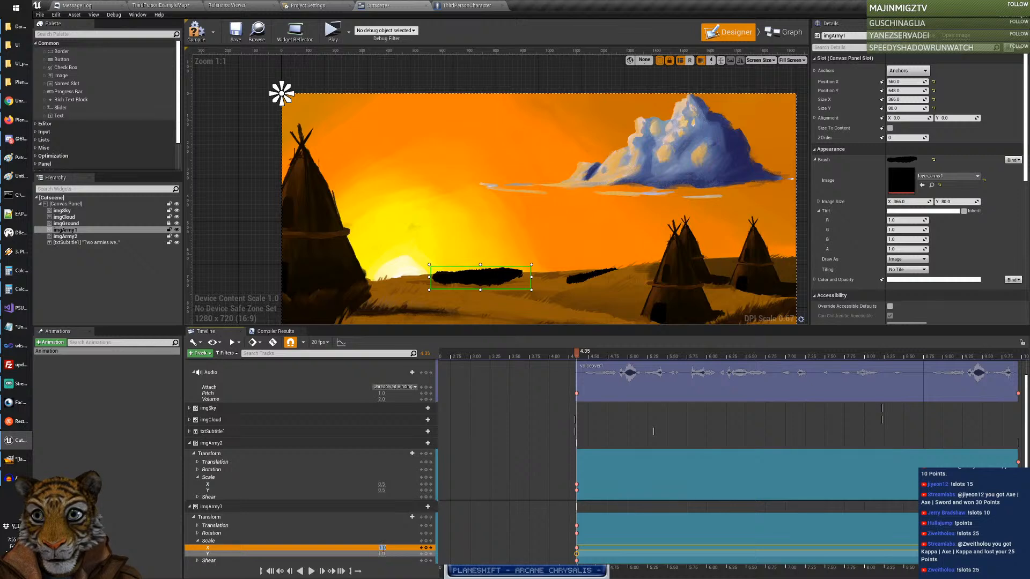
key(Return)
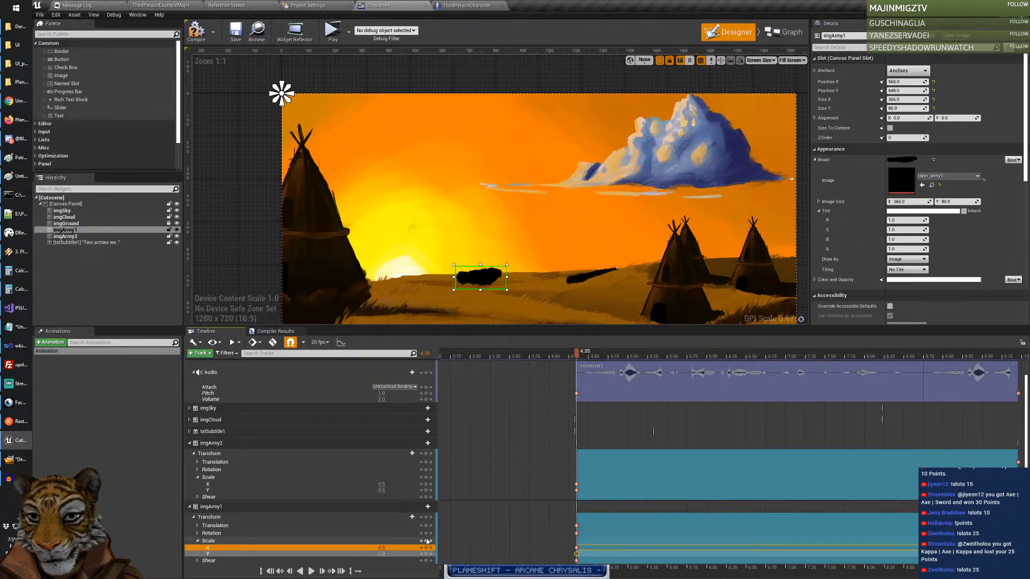
Step: Set imgArmy1's Scale Y keyframe at 4.35 to 0.5
click(386, 554)
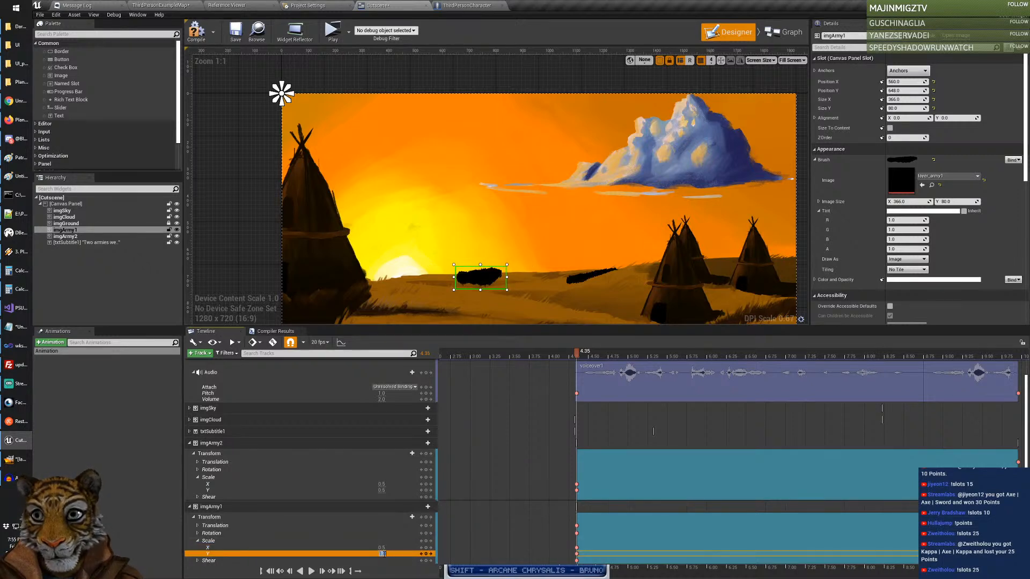
text(0.5)
key(Return)
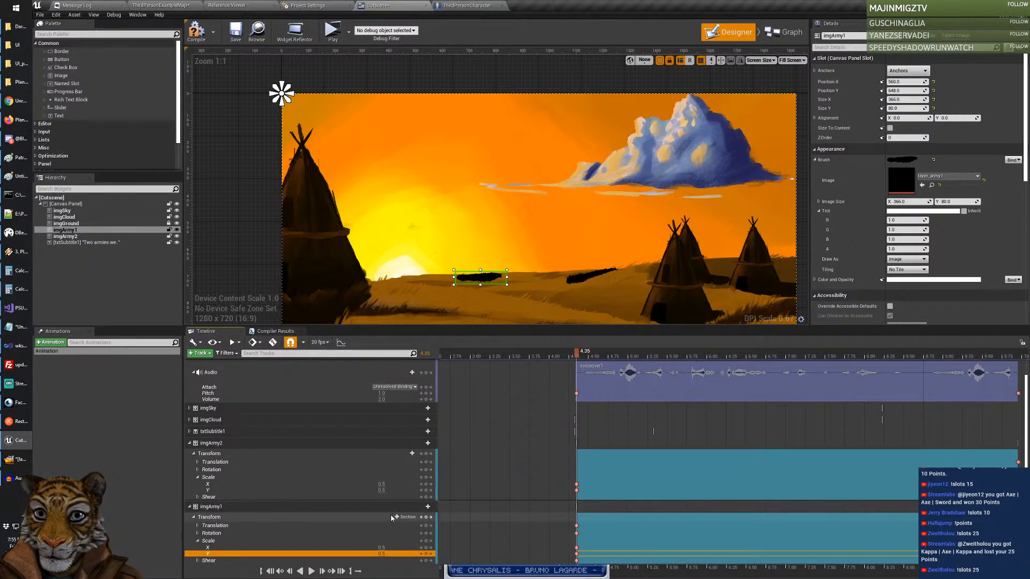
Step: Delete imgArmy1's Shear X and Y keyframes at 4.35 and move the playhead back to 3.95
click(198, 561)
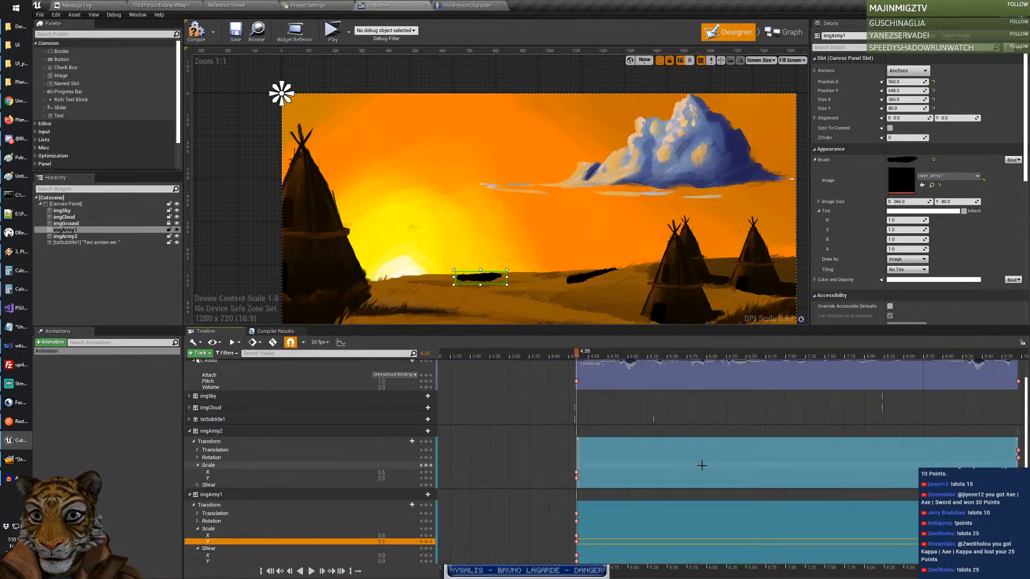
drag(567, 548, 585, 563)
key(Delete)
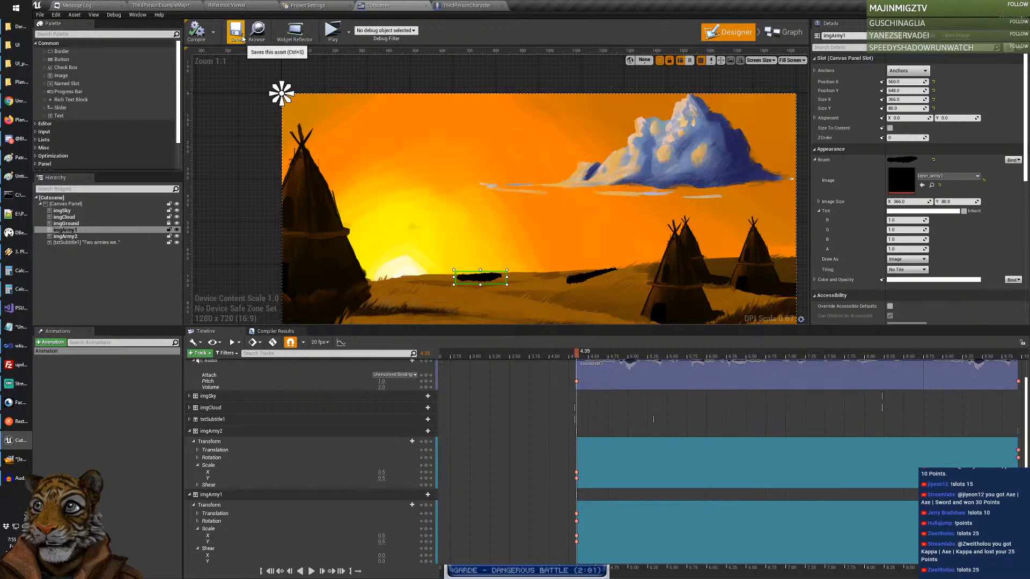
drag(577, 354, 545, 352)
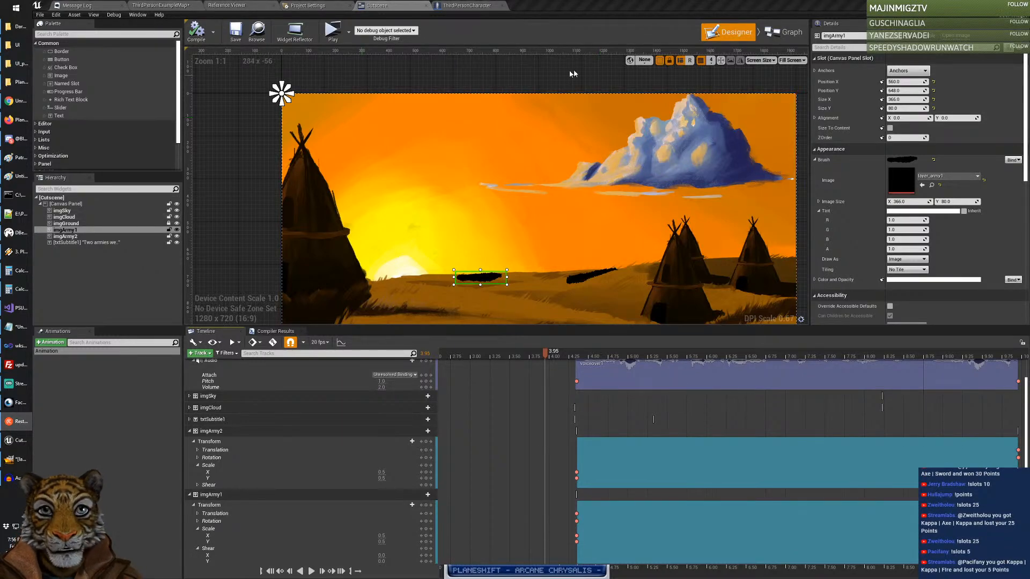
Step: Run the game preview maximized, trigger the cutscene to check how the armies scale with the voiceover, and stop the preview
click(337, 34)
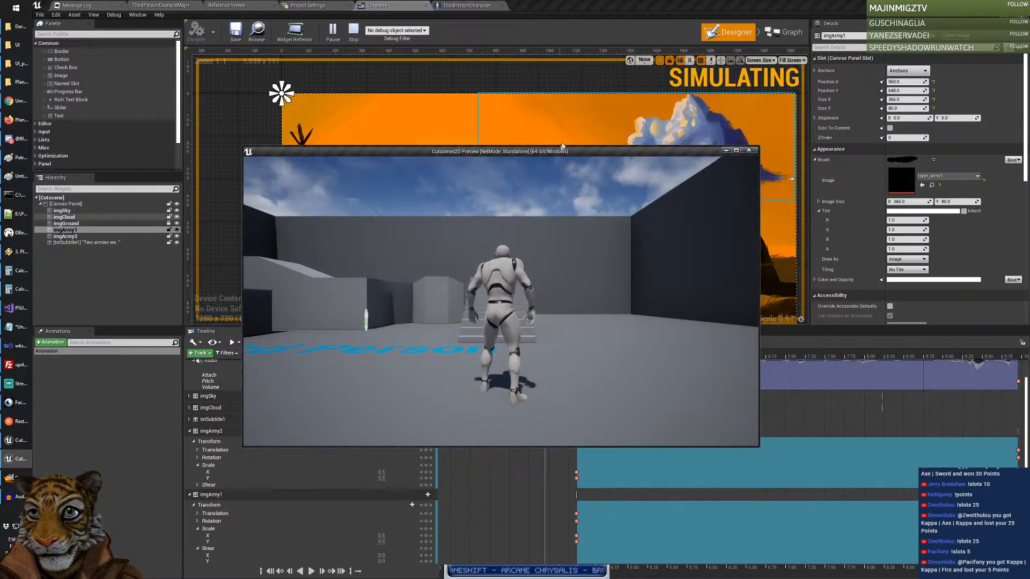
double_click(545, 152)
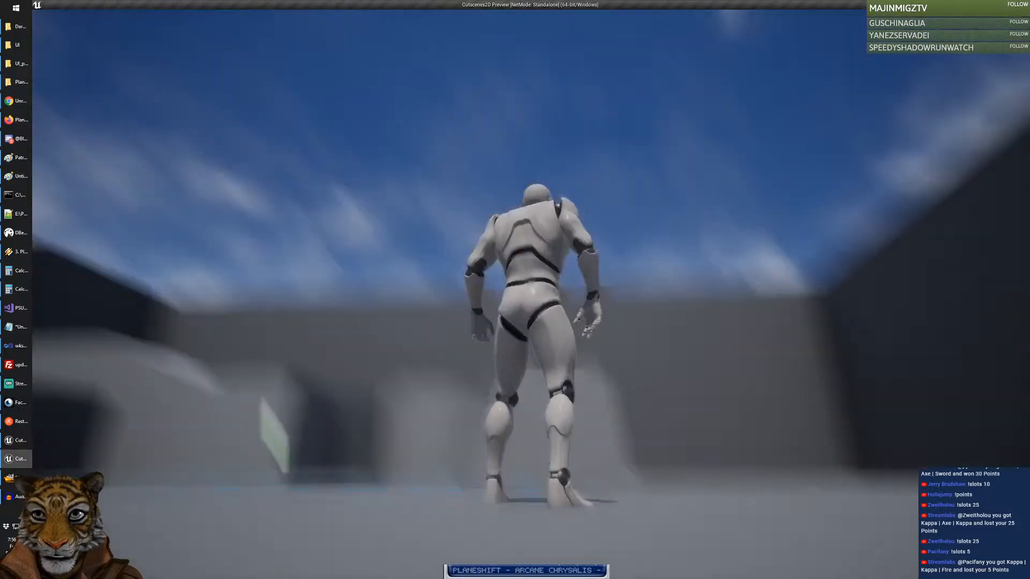
key(alt+Tab)
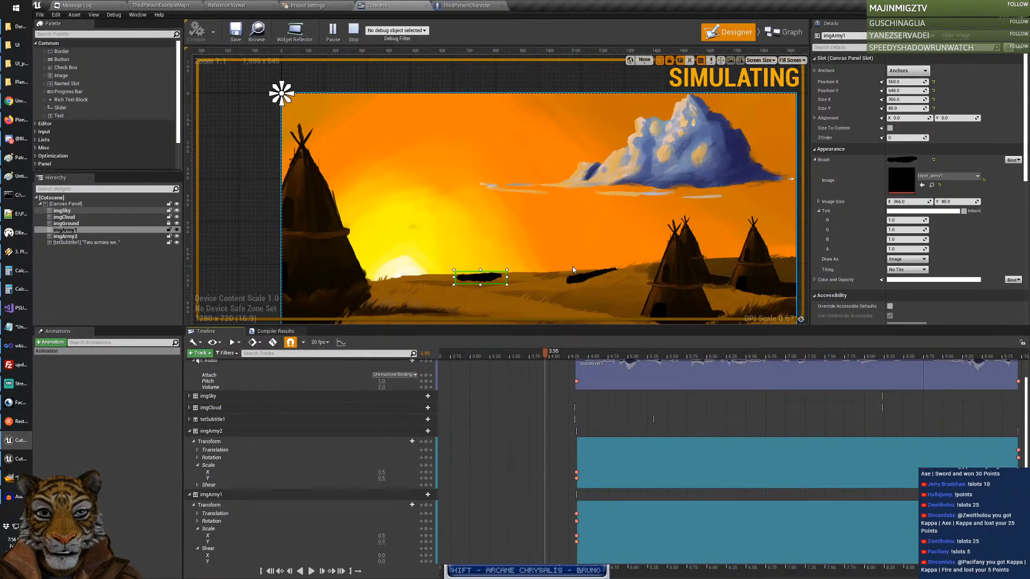
key(alt+Tab)
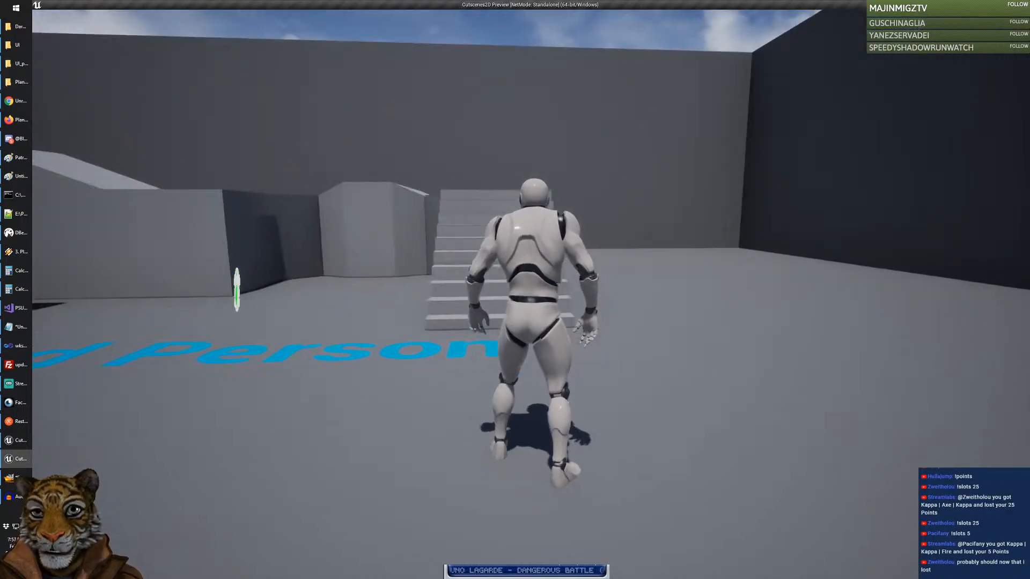
key(e)
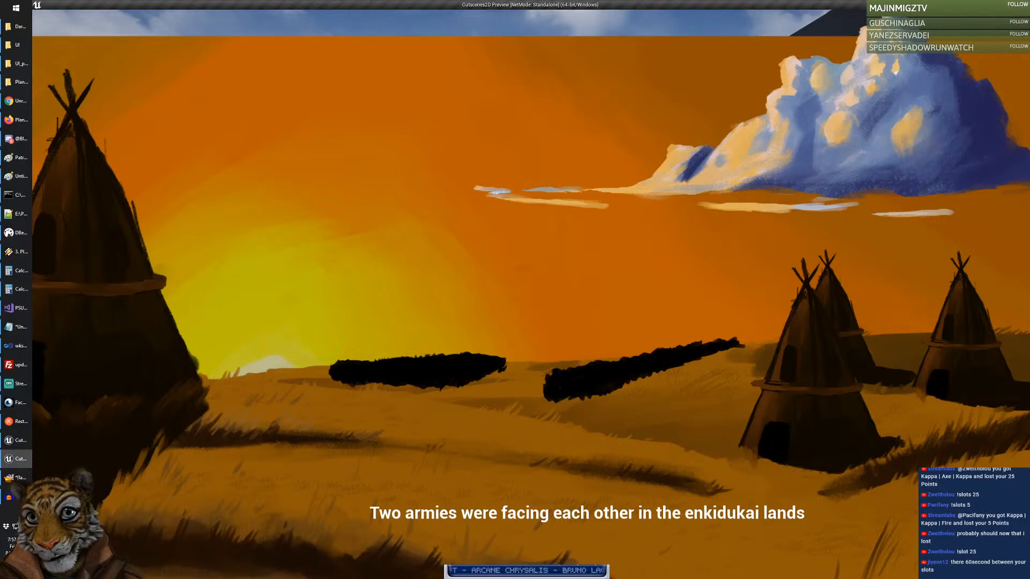
key(Escape)
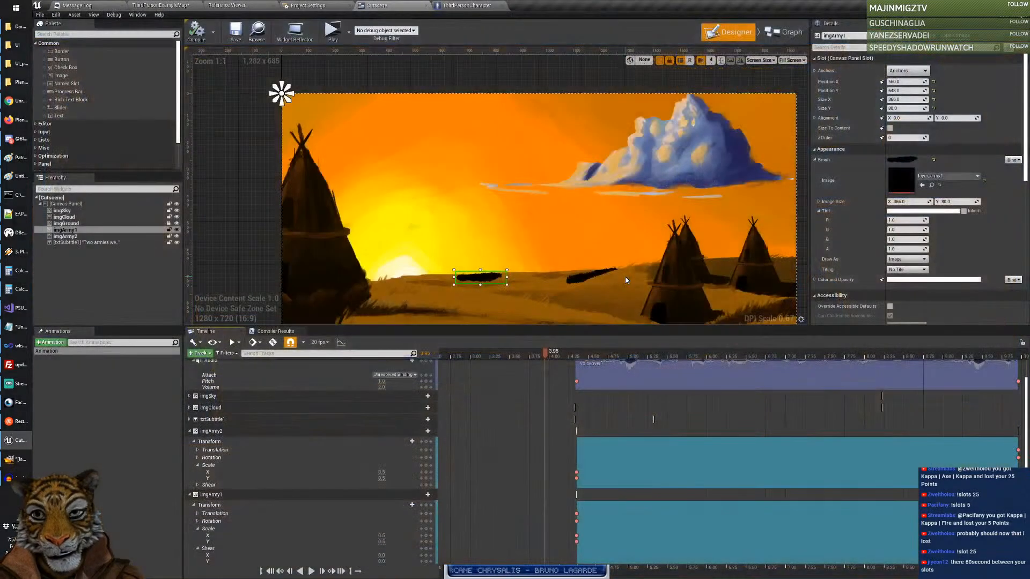
Step: Expand imgSky's tracks and move its Color and Opacity and Transform sections earlier so both start together at about 5.6, during the voiceover
scroll(382, 481, up, 2)
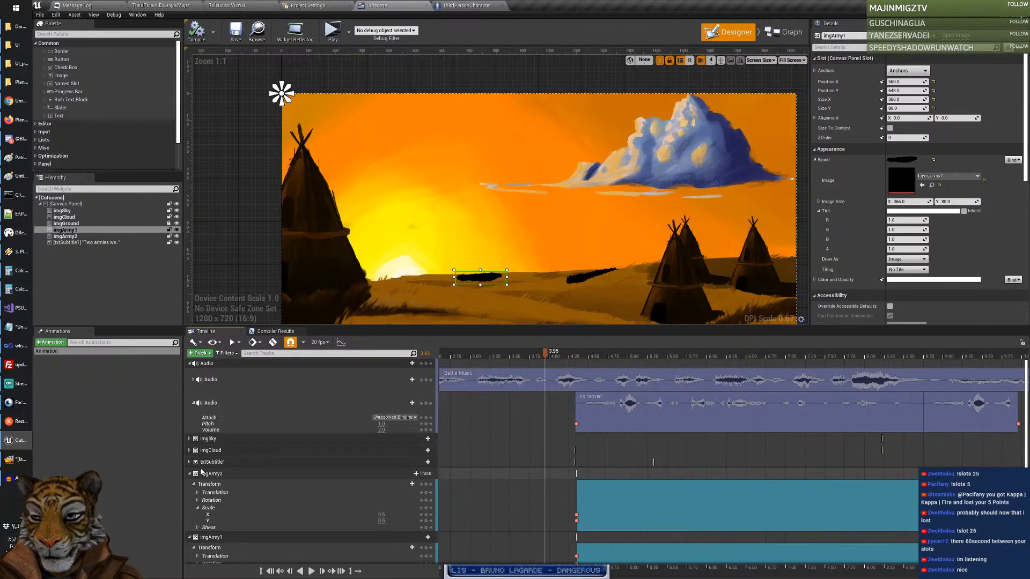
click(190, 439)
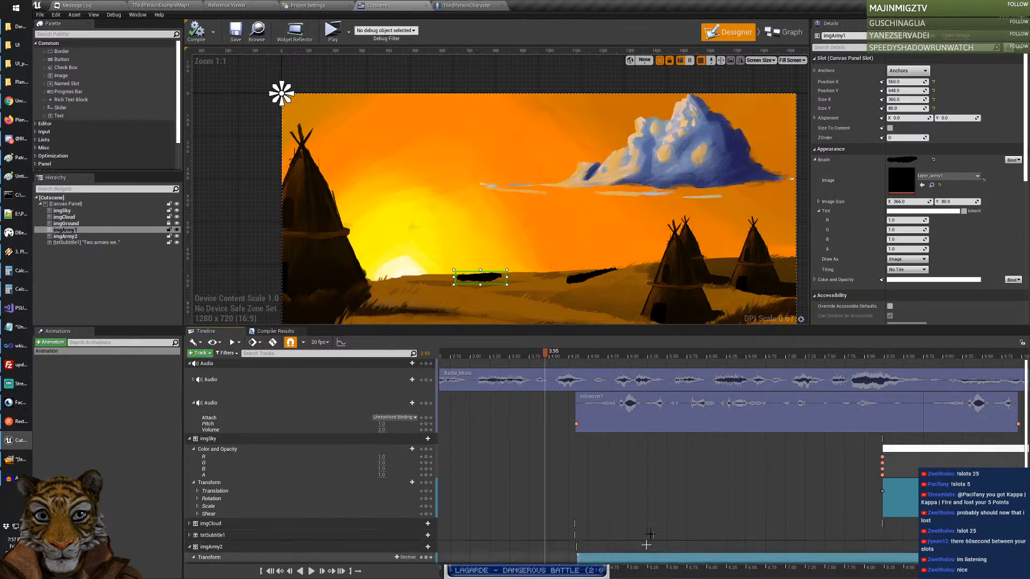
scroll(646, 544, down, 6)
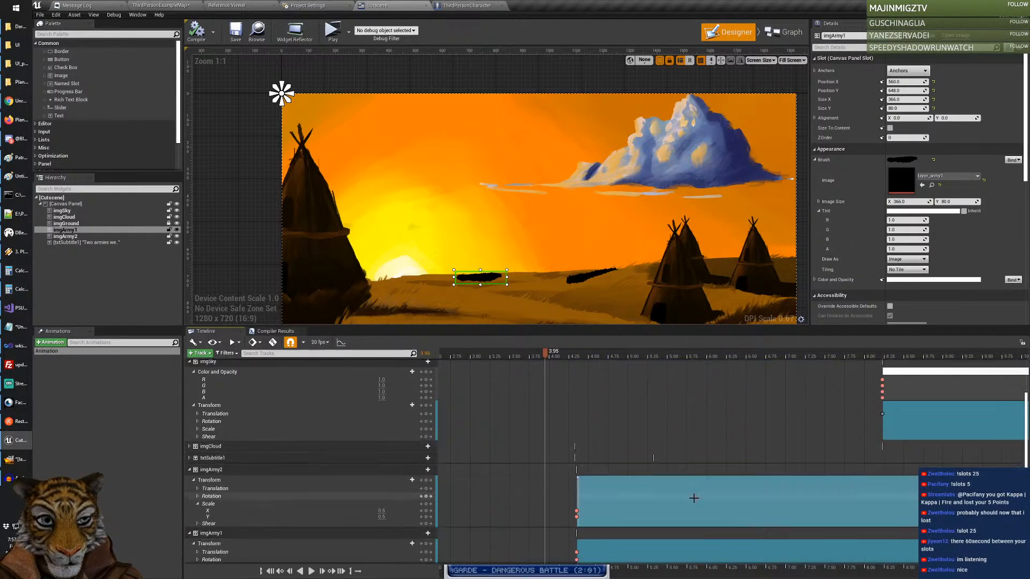
ctrl+scroll(665, 475, down, 6)
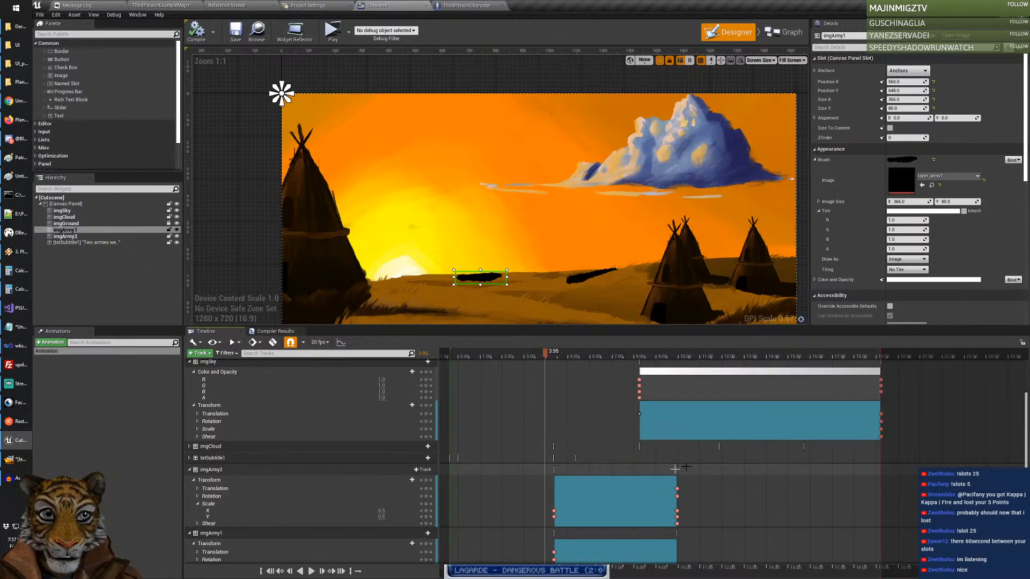
scroll(675, 468, up, 3)
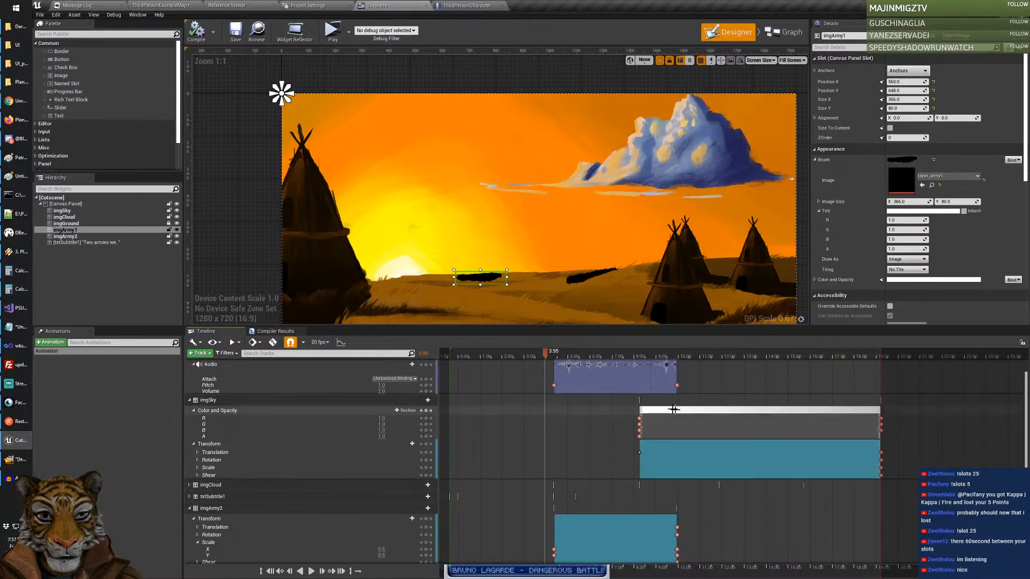
drag(686, 466, 599, 468)
click(704, 411)
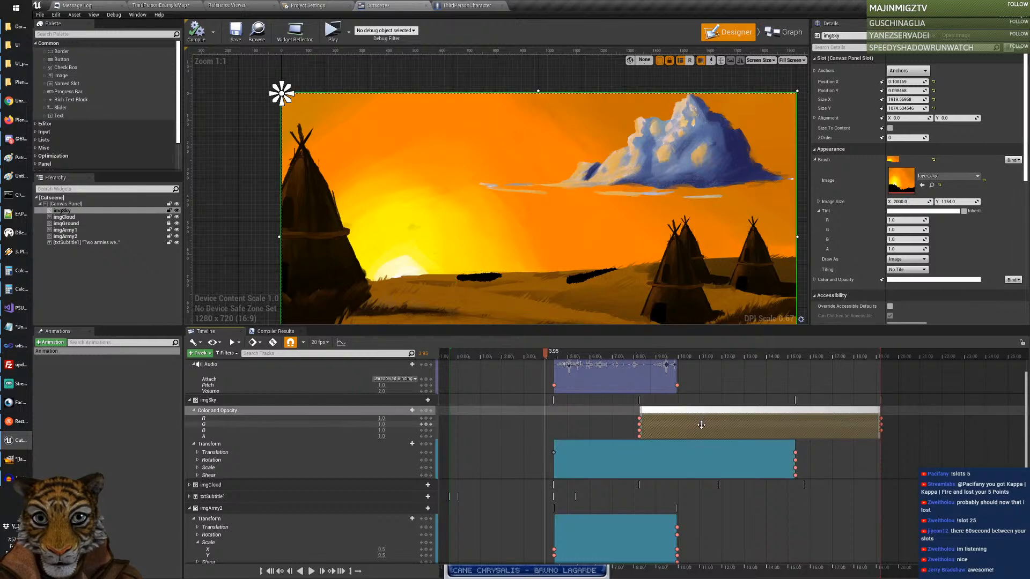
drag(722, 427, 634, 428)
ctrl+scroll(620, 460, up, 4)
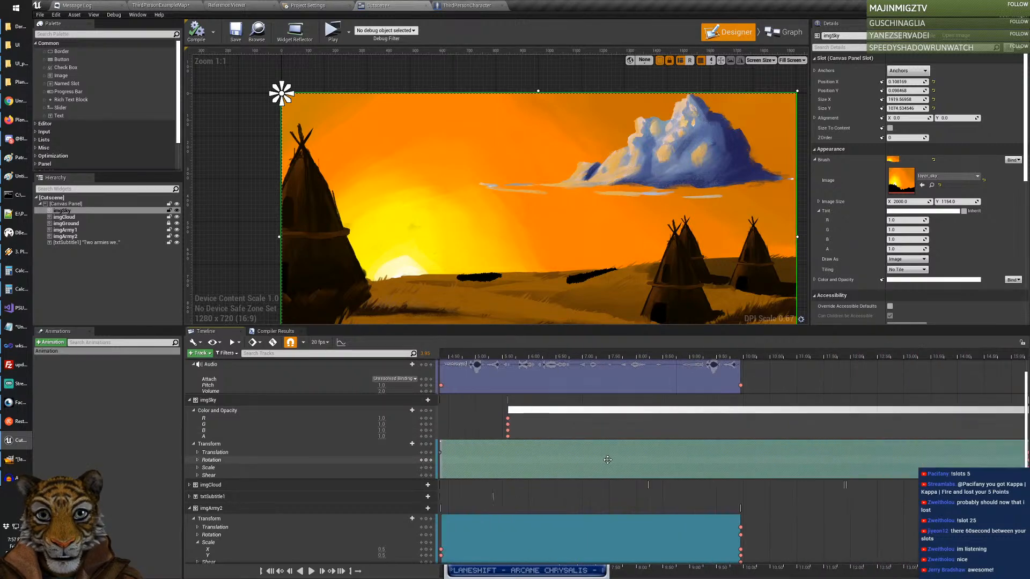
drag(583, 460, 652, 459)
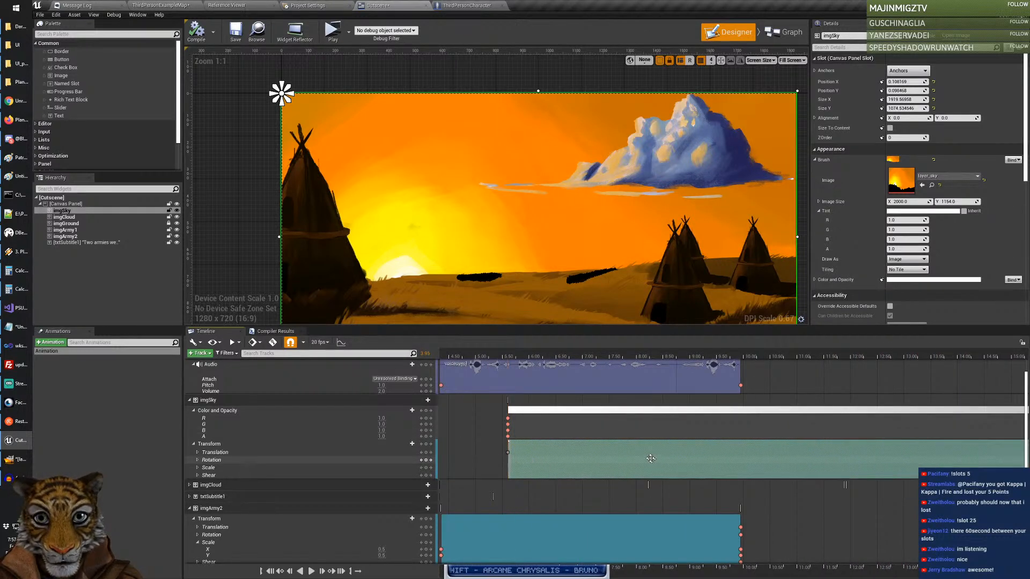
Step: Shift imgSky's Color and Opacity and Transform sections slightly later so both start at about 6.4
ctrl+scroll(627, 455, down, 4)
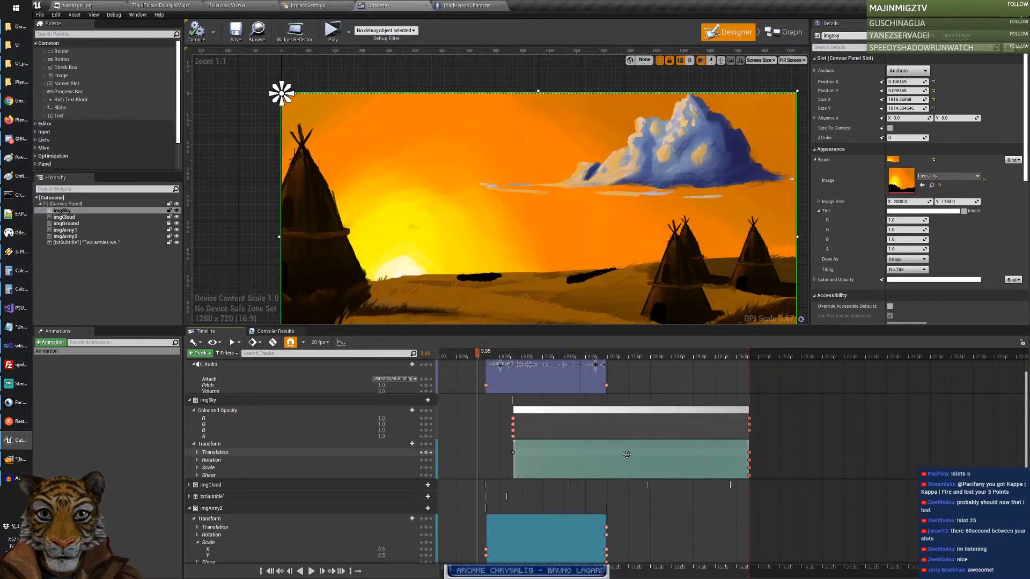
ctrl+scroll(627, 454, up, 1)
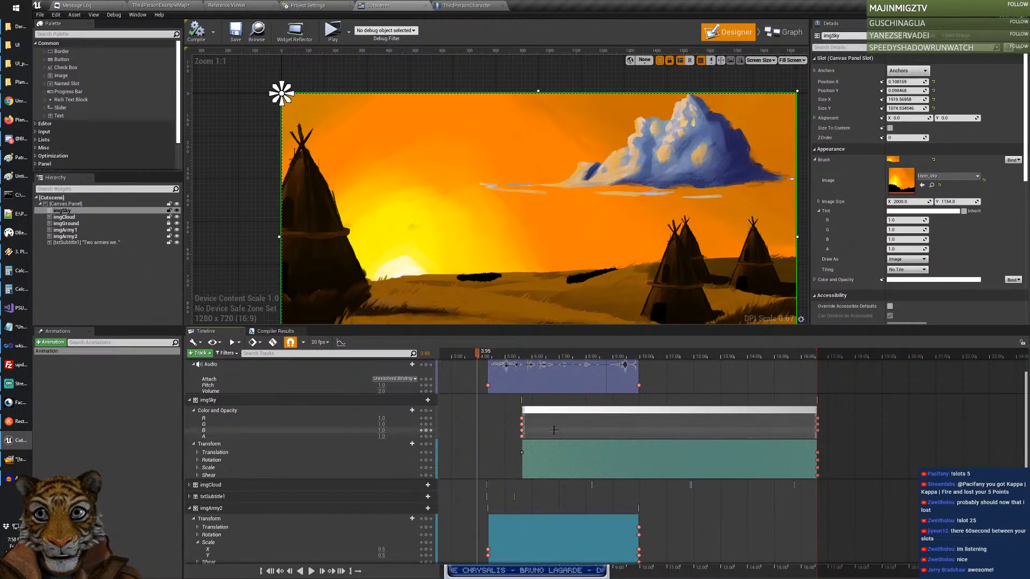
drag(554, 429, 569, 430)
drag(568, 454, 590, 457)
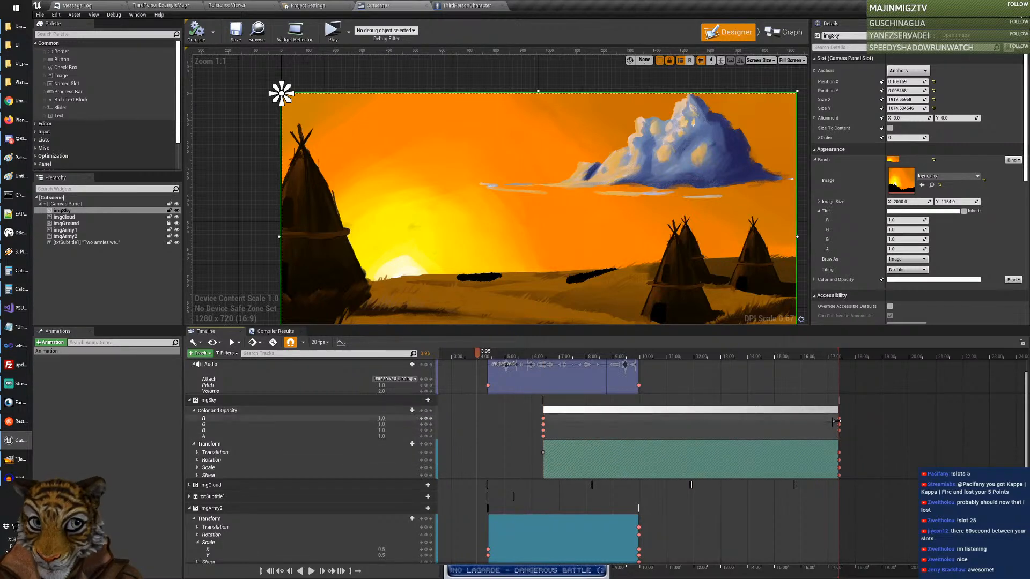
Step: Move imgSky's closing Color and Opacity and Transform keyframes to 15.00 and shorten both sections to end there
click(841, 424)
click(855, 418)
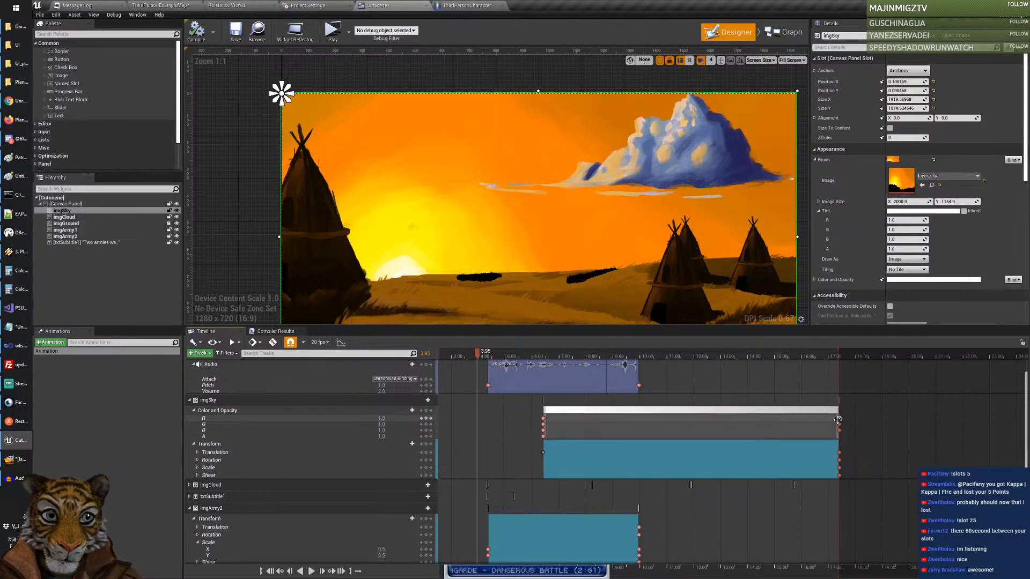
drag(837, 416, 775, 423)
drag(849, 448, 775, 460)
click(831, 454)
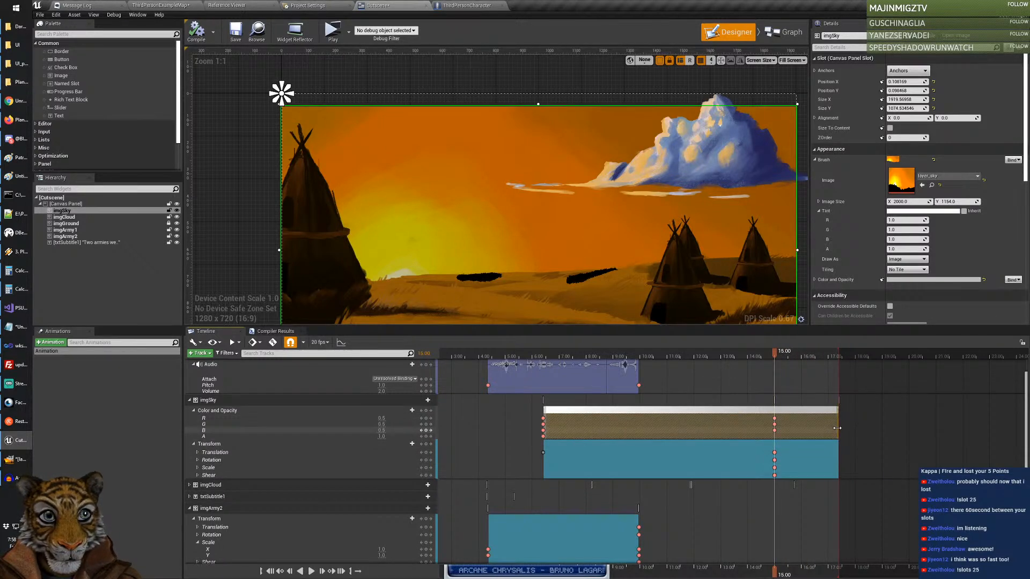
drag(836, 428, 775, 428)
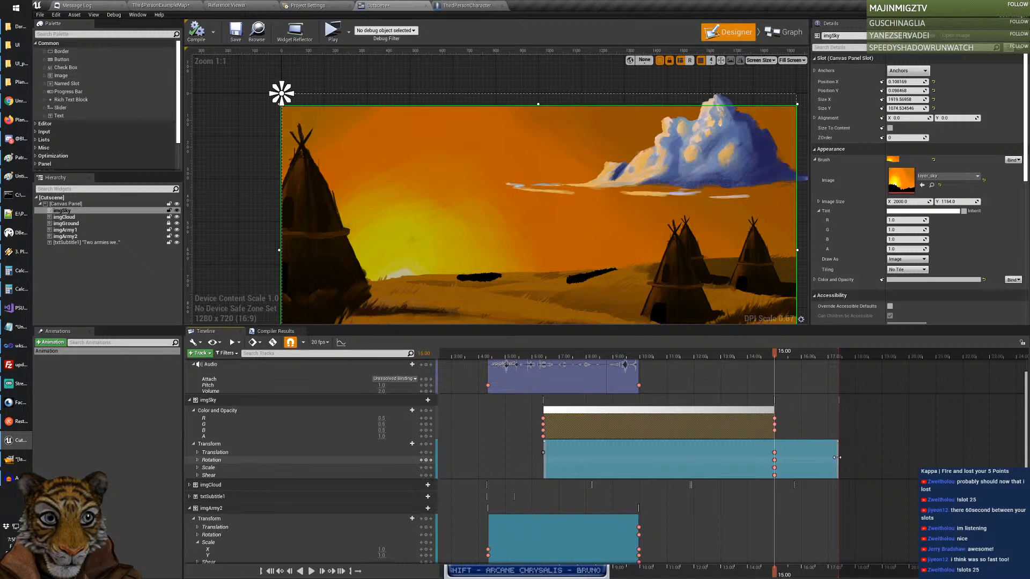
drag(836, 457, 775, 459)
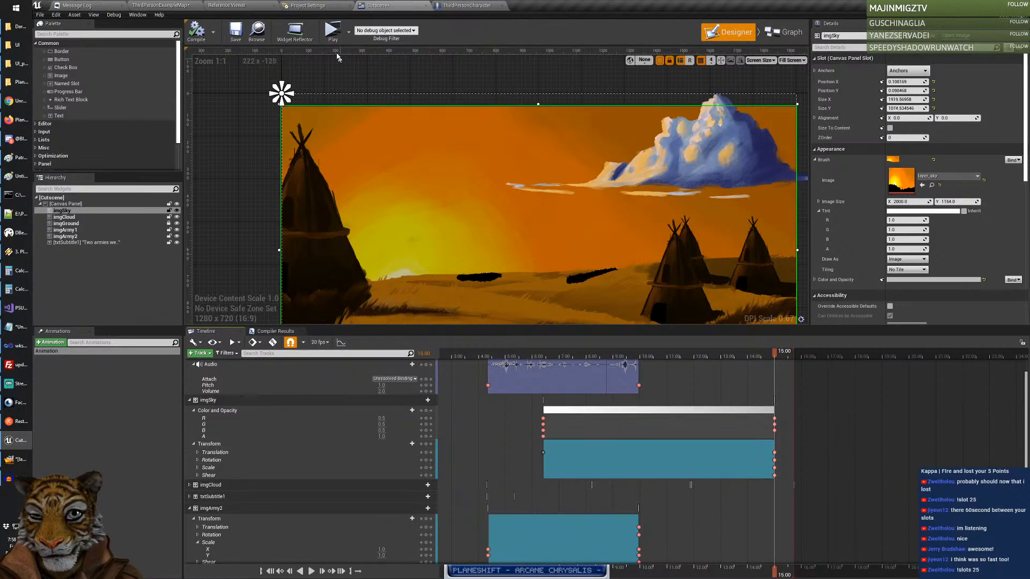
Step: Play the retimed cutscene in a maximized game preview, stop the preview and save the cutscene widget
click(333, 31)
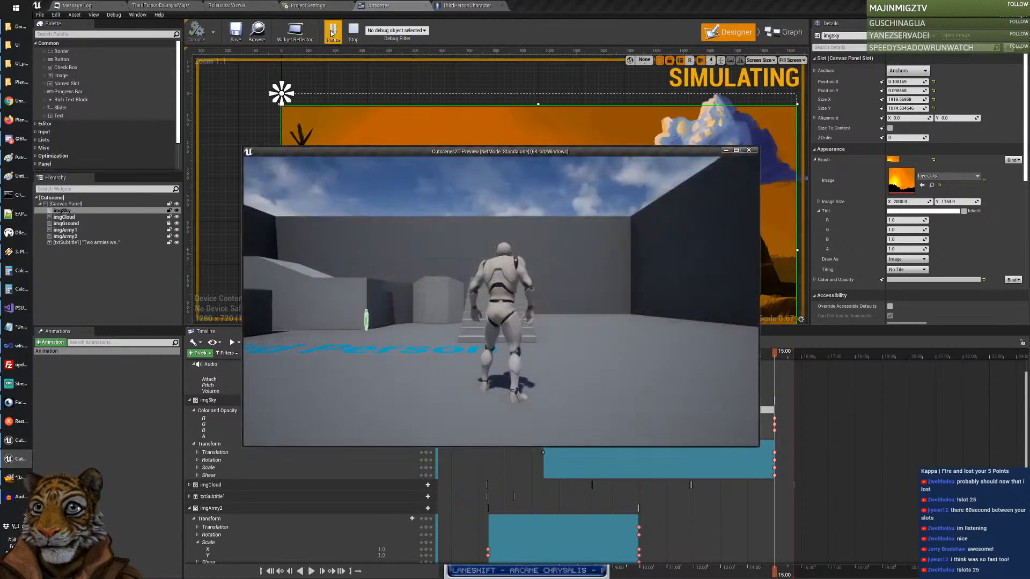
double_click(555, 150)
click(589, 243)
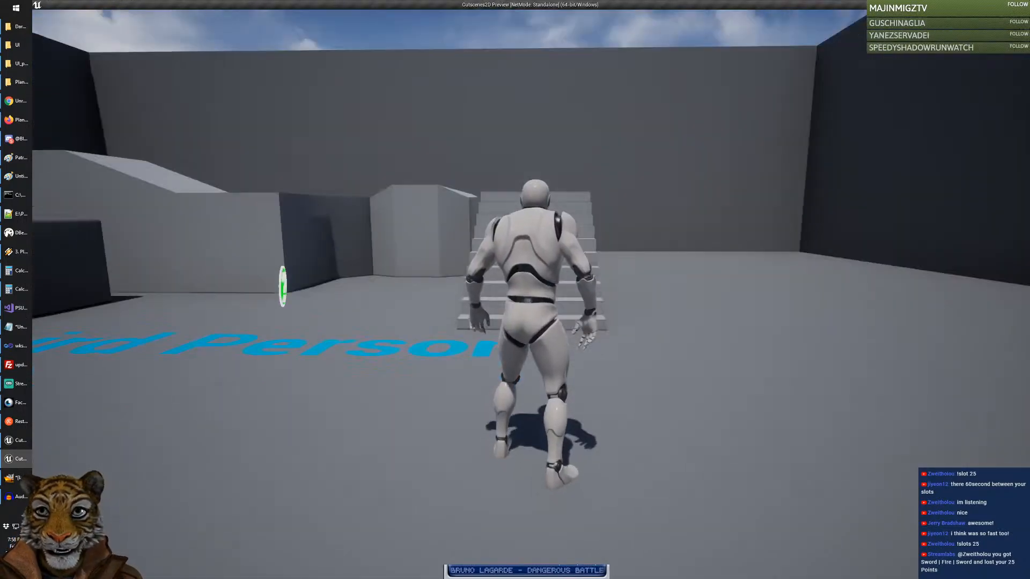
key(e)
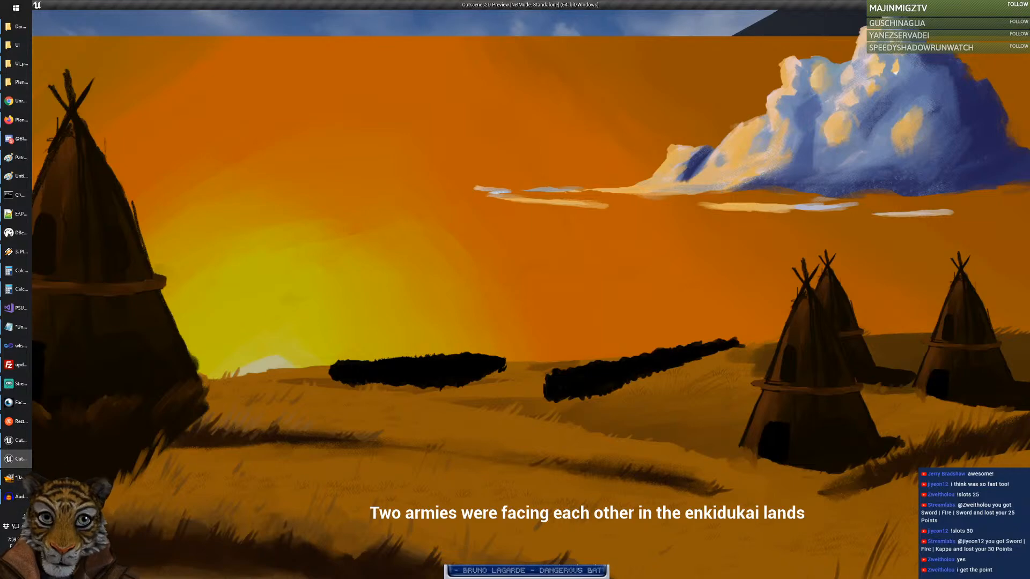
key(Escape)
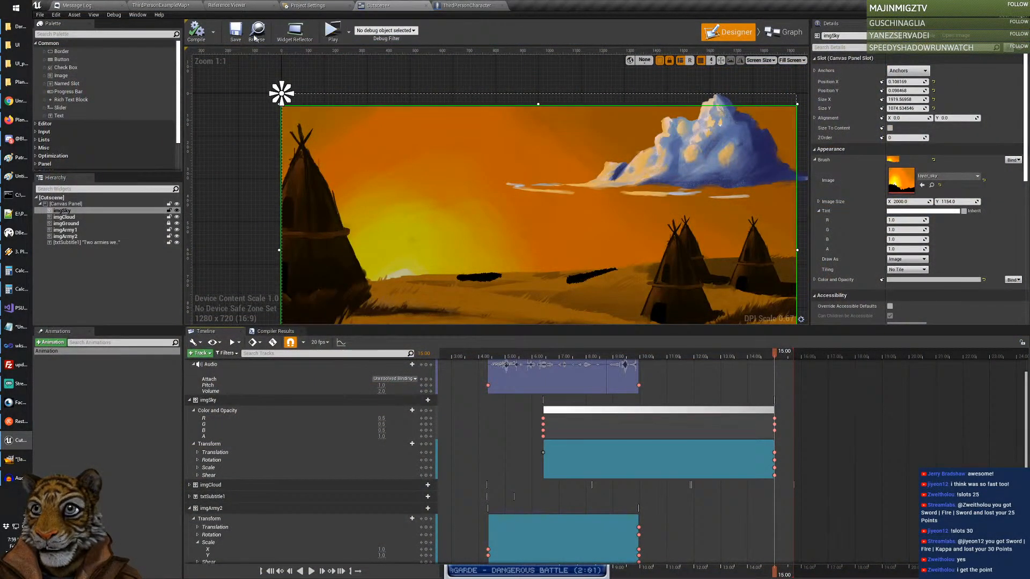
key(ctrl+s)
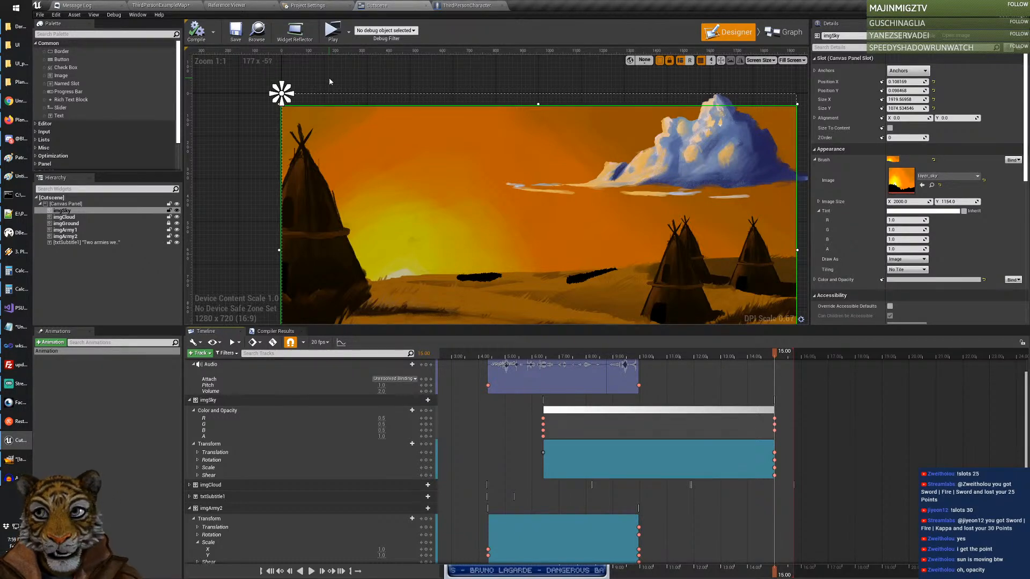
right_drag(252, 213, 219, 166)
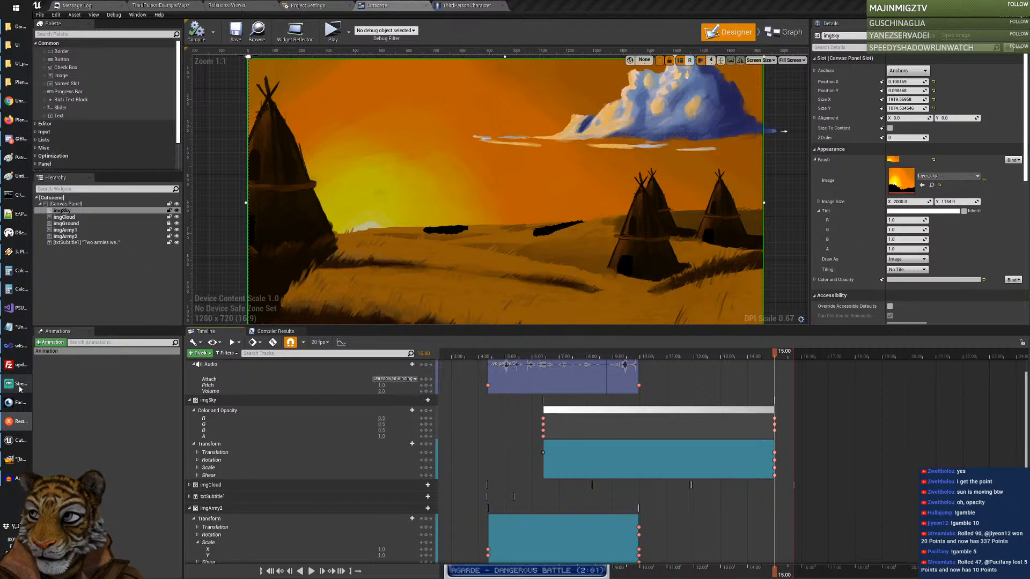
mouse_move(19, 387)
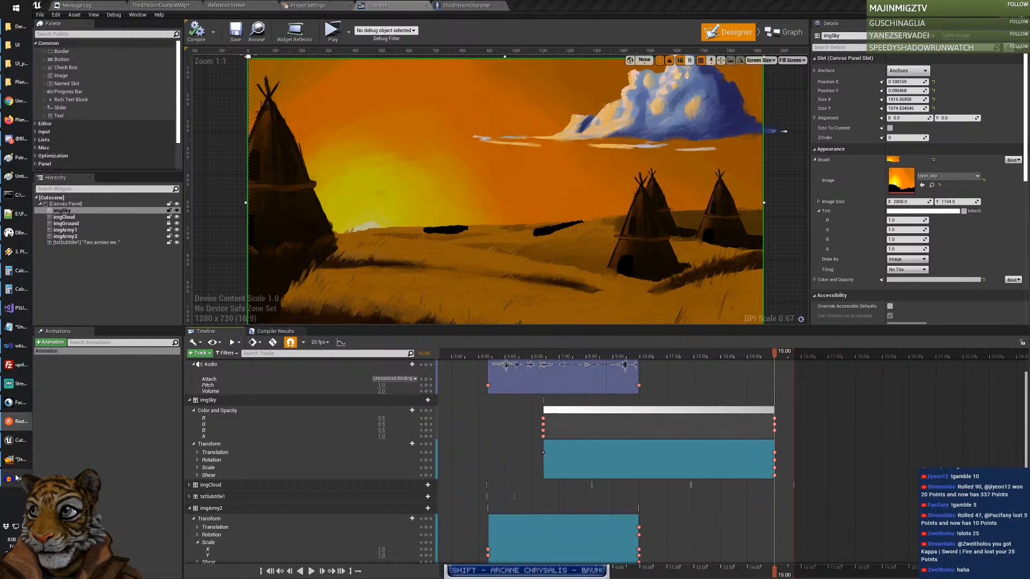
mouse_move(22, 259)
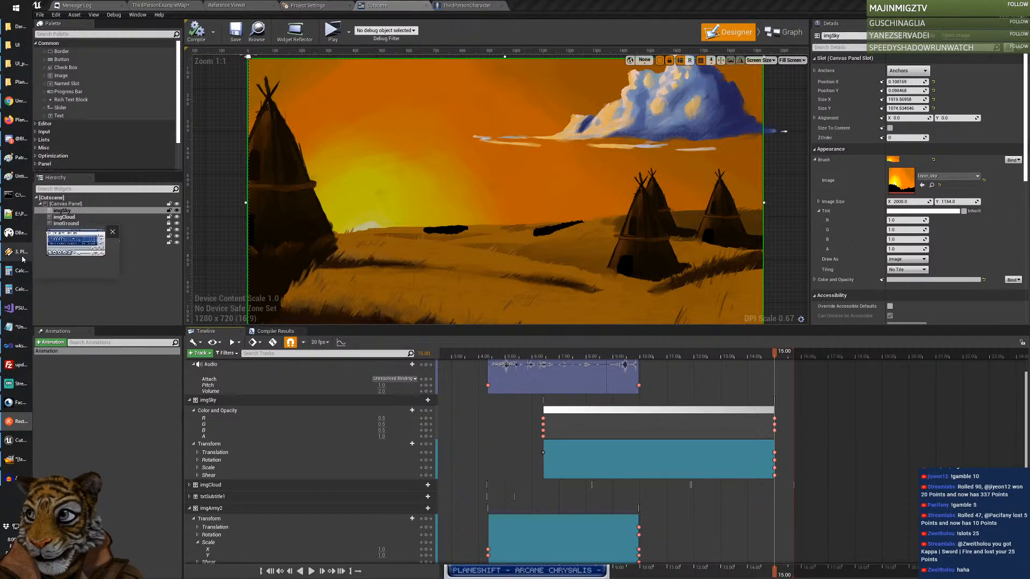